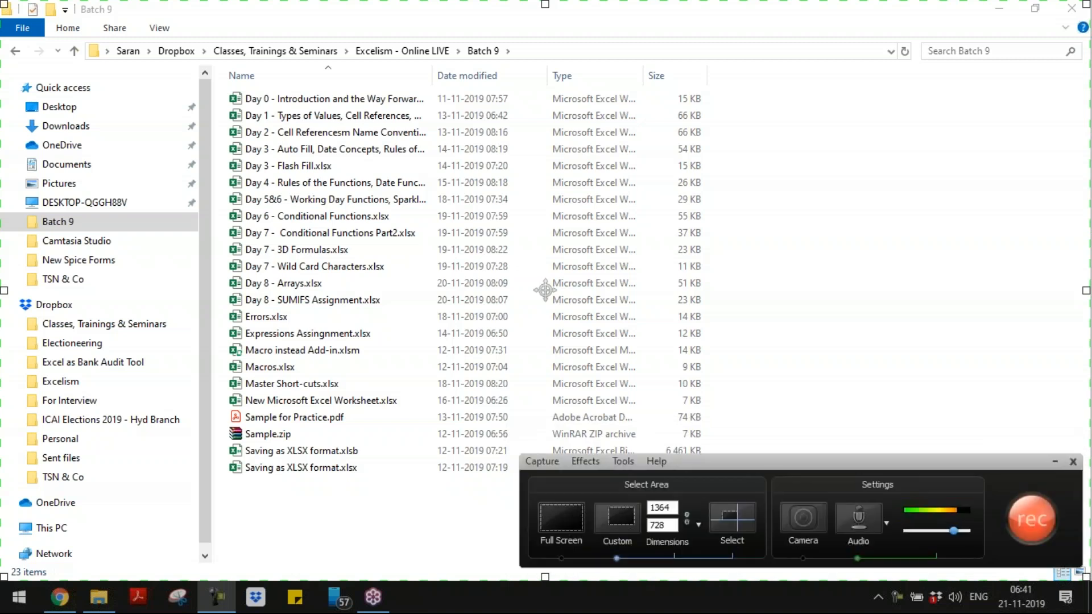
left_click(1041, 526)
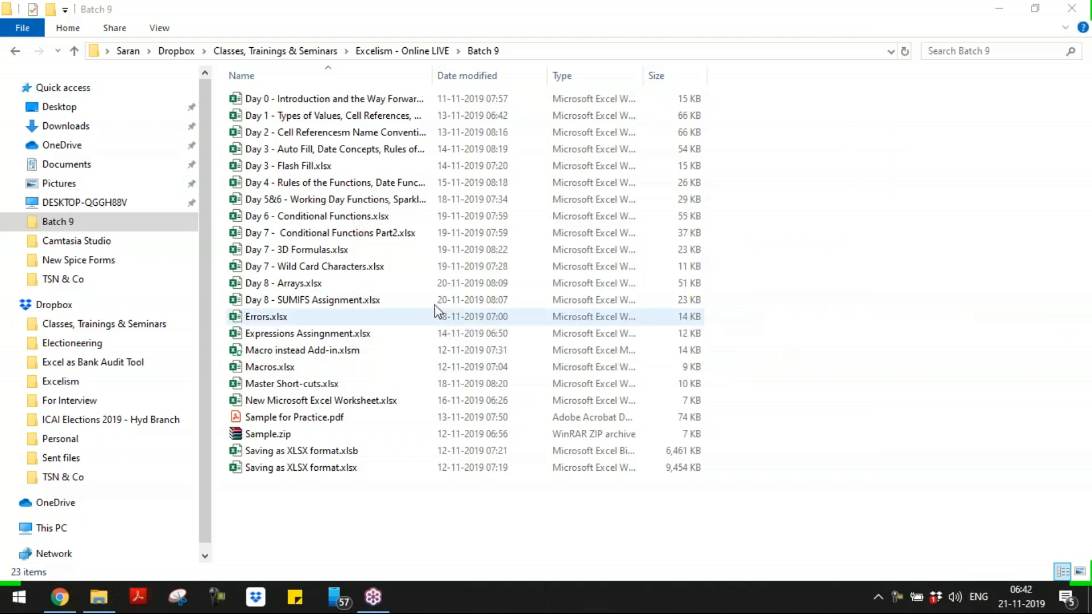
left_click(94, 600)
left_click(93, 600)
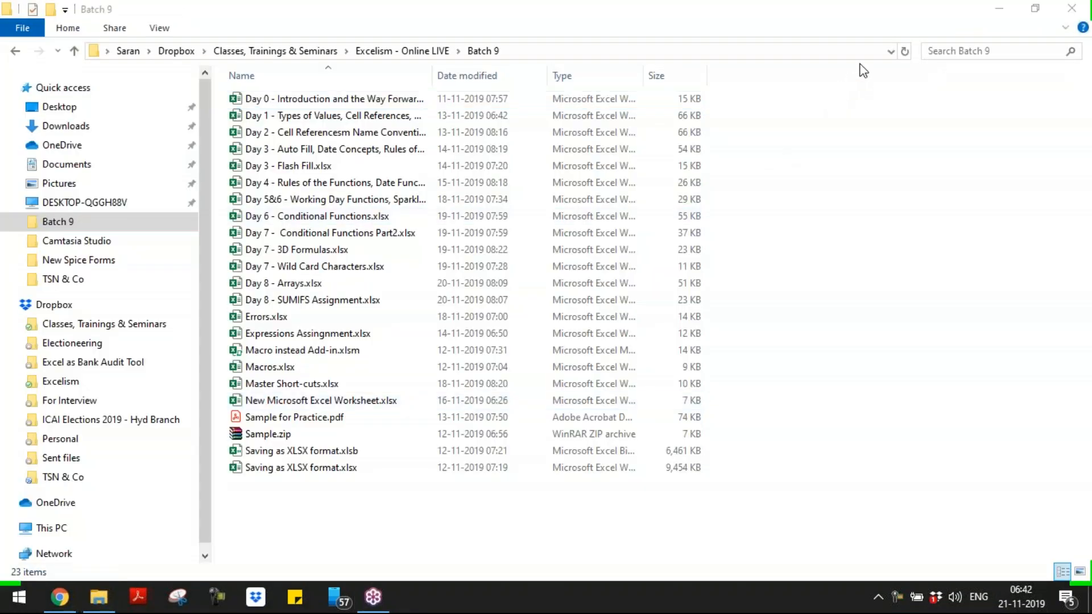
- Open the workbook Day 8 - SUMIFS Assignment.xlsx from the Batch 9 folder and maximize its window
double_click(371, 310)
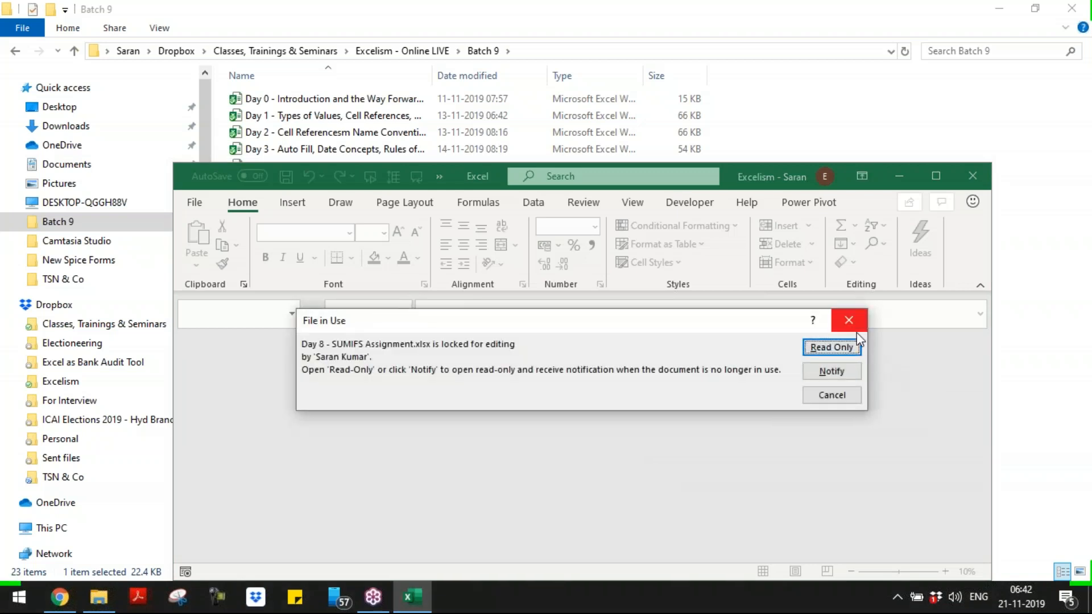
left_click(851, 324)
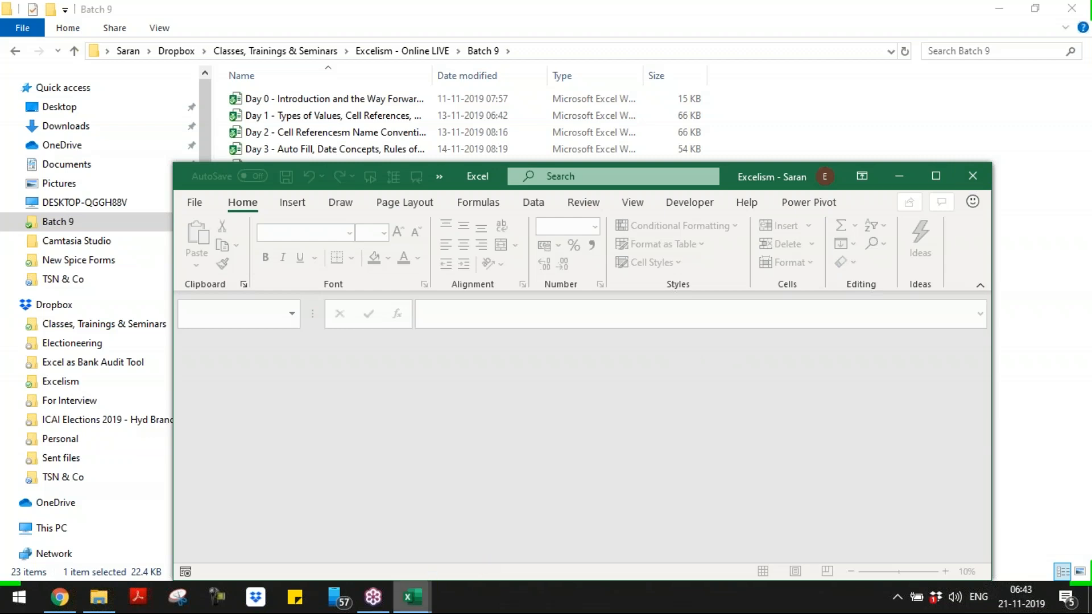
left_click(424, 597)
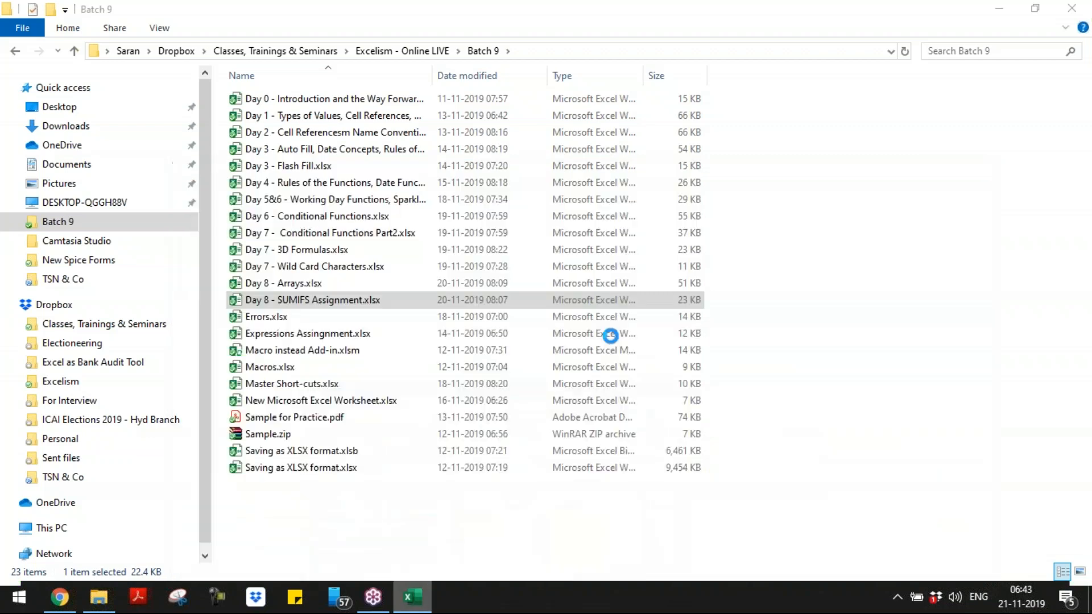
left_click(426, 597)
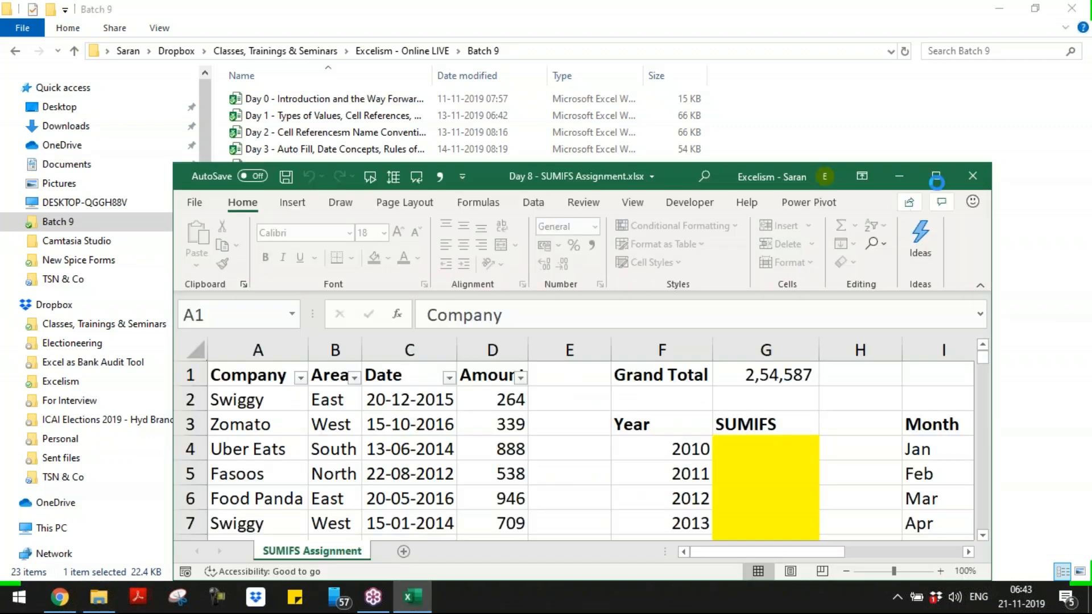
left_click(942, 183)
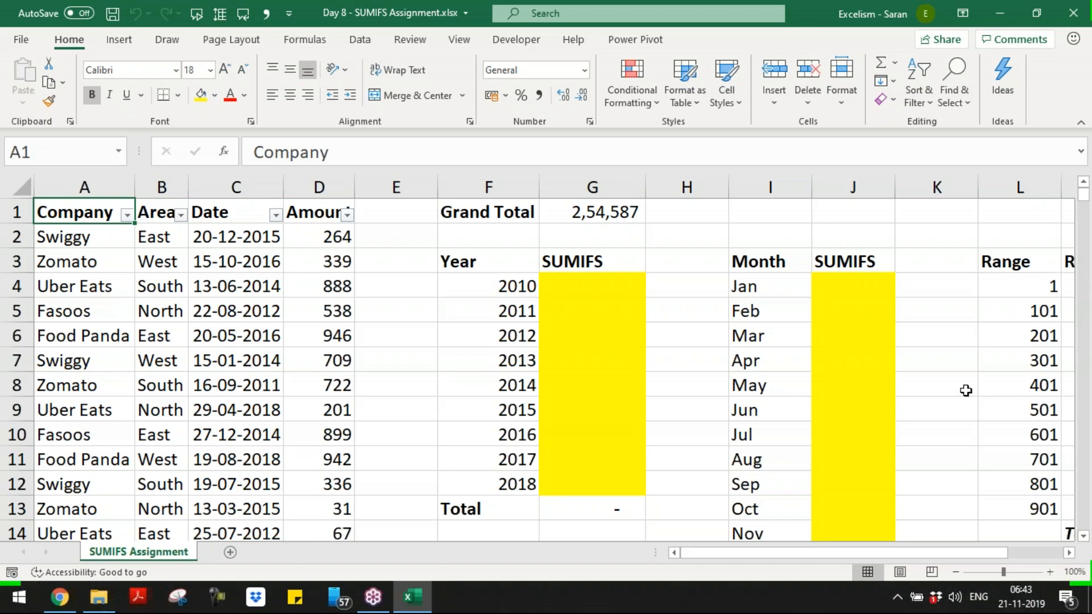
- Set the sheet zoom to 90% and autofit the Date column so its dates are readable
left_click(958, 572)
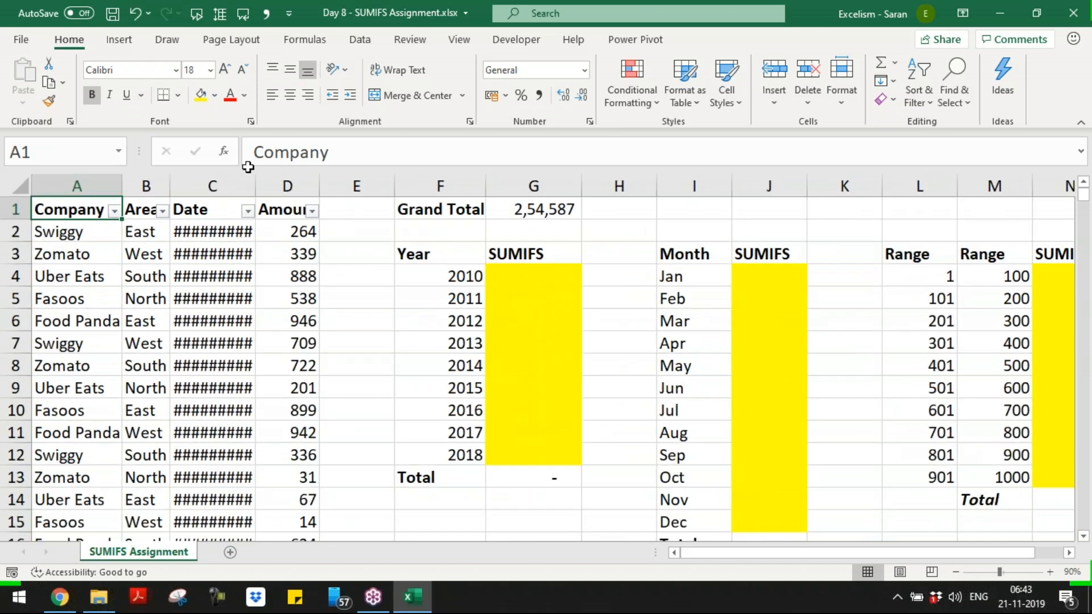
double_click(256, 185)
double_click(257, 186)
- Freeze the panes at cell E2 to lock the header row and columns A to D
left_click(555, 270)
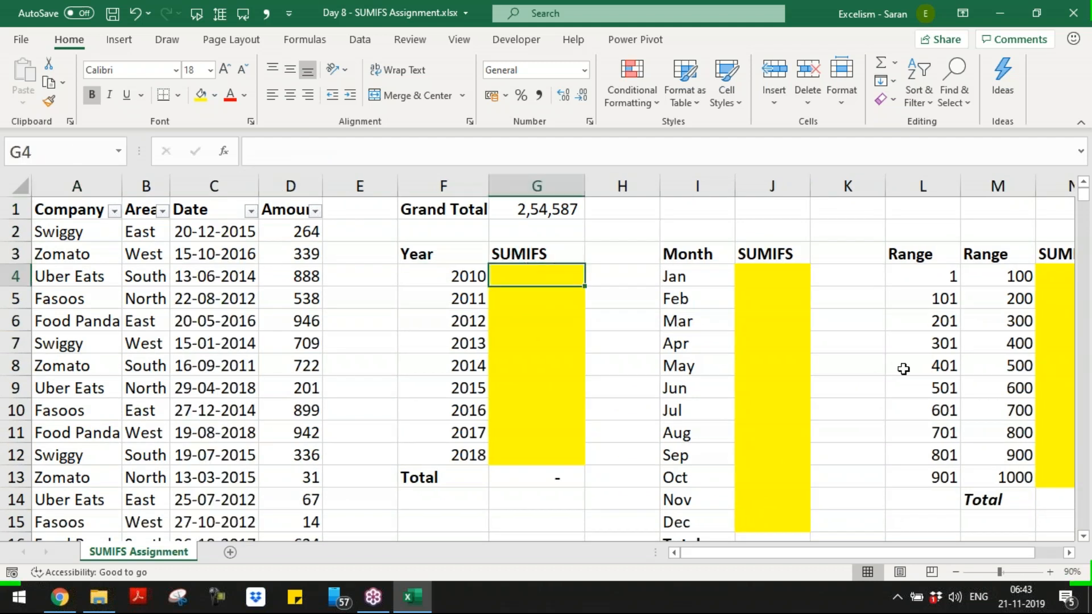
left_click(940, 265)
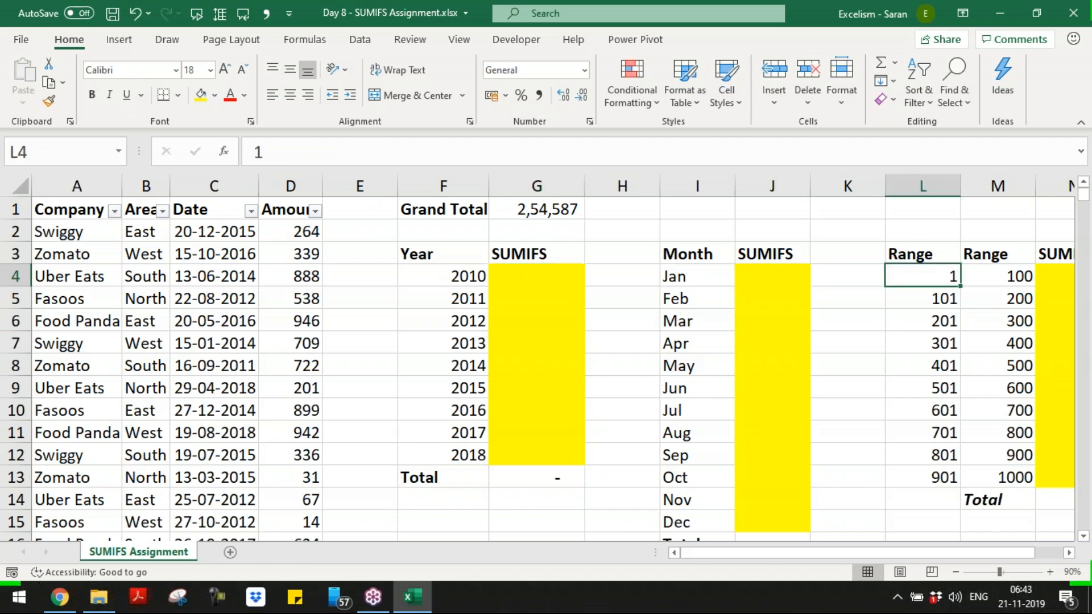
key("ctrl+Home")
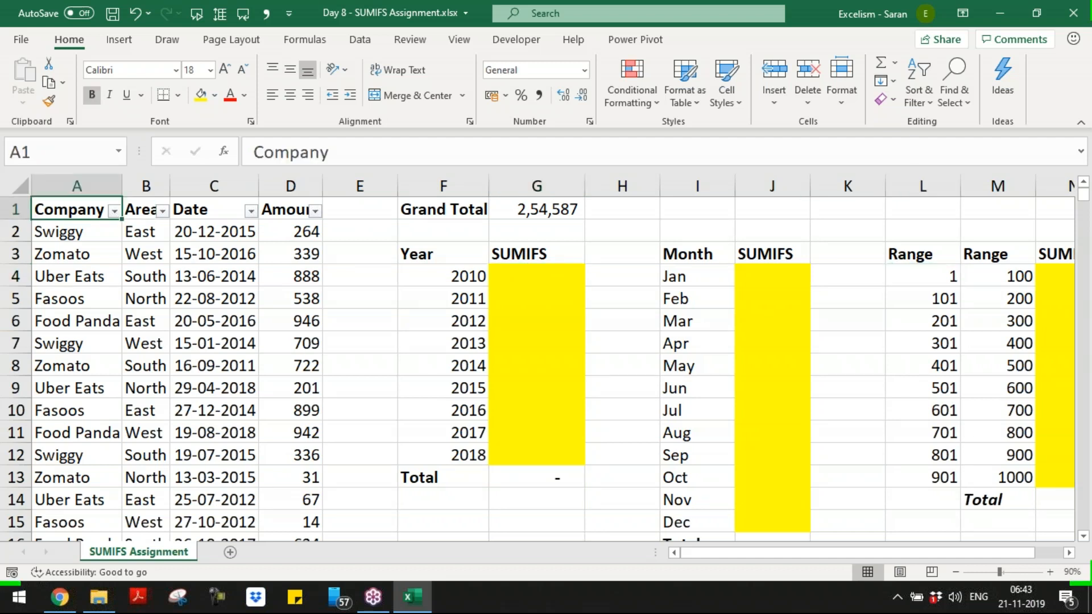
key("Down")
key("Right")
key("Right")
key("Right")
key("Up")
key("Right")
key("Down")
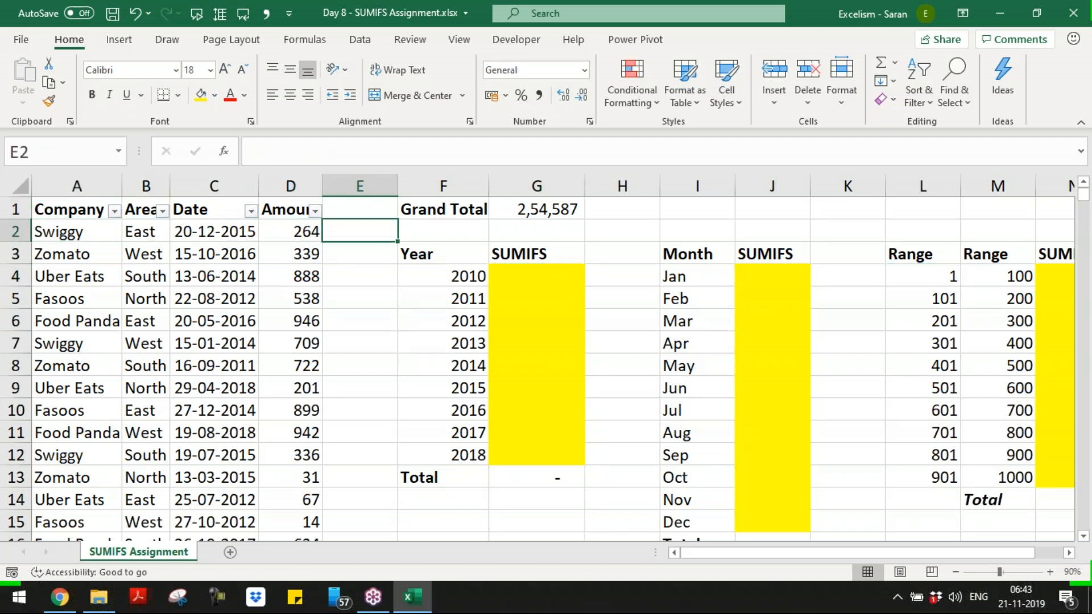
key("alt+w")
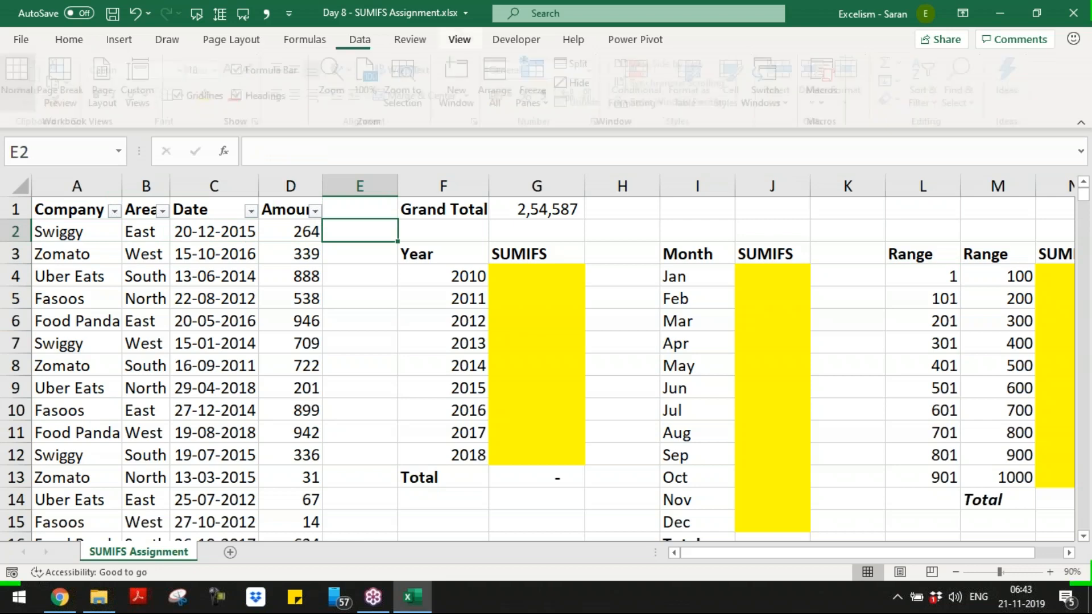
- Bring the amount range table in columns L to N into view beside the frozen data columns
key("Right")
key("Right")
key("Right")
key("Right")
key("Right")
key("Right")
key("Right")
key("Right")
key("Right")
key("Right")
key("Right")
key("Right")
key("Right")
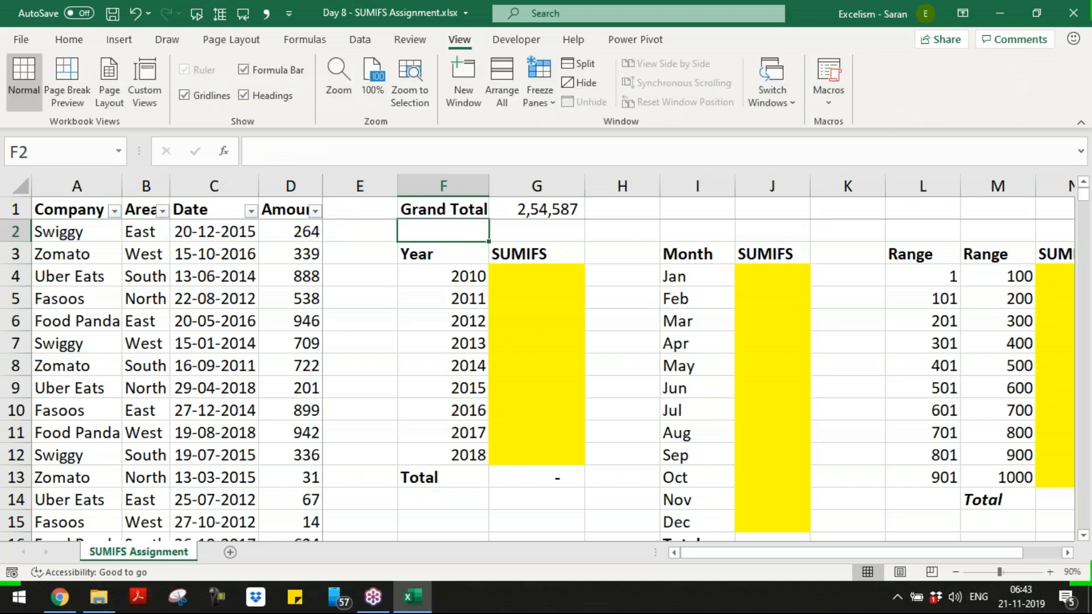
key("Right")
key("Right")
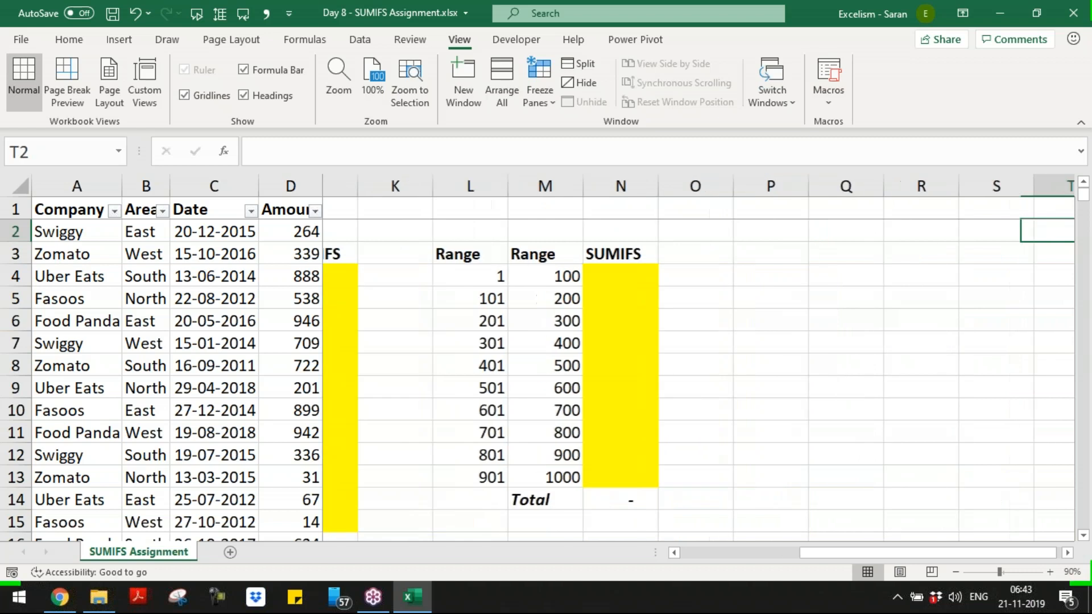
key("Left")
key("Left")
key("Left")
key("Left")
key("Left")
key("Left")
key("Left")
key("Left")
key("Left")
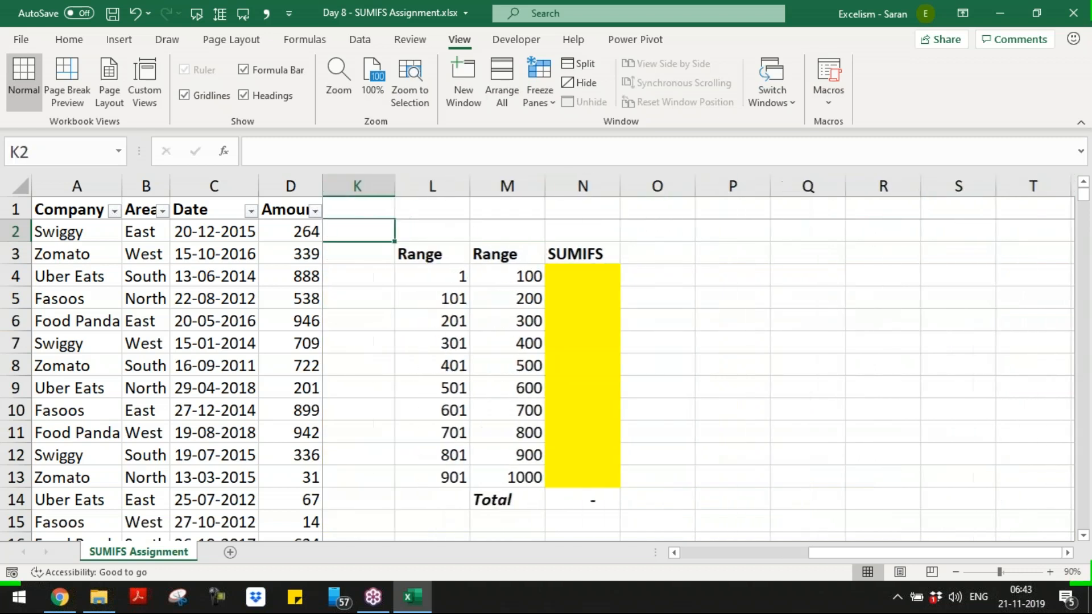
key("Down")
key("Down")
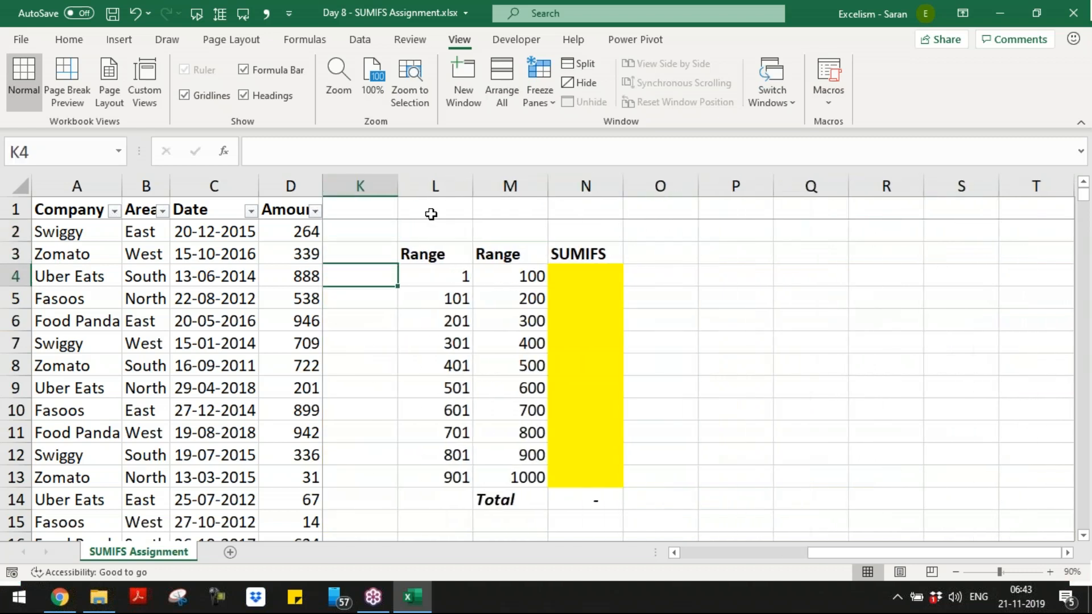
- Examine the Amount column together with the first range limits in L4 and M4 and the SUMIFS cell N4
left_click(290, 186)
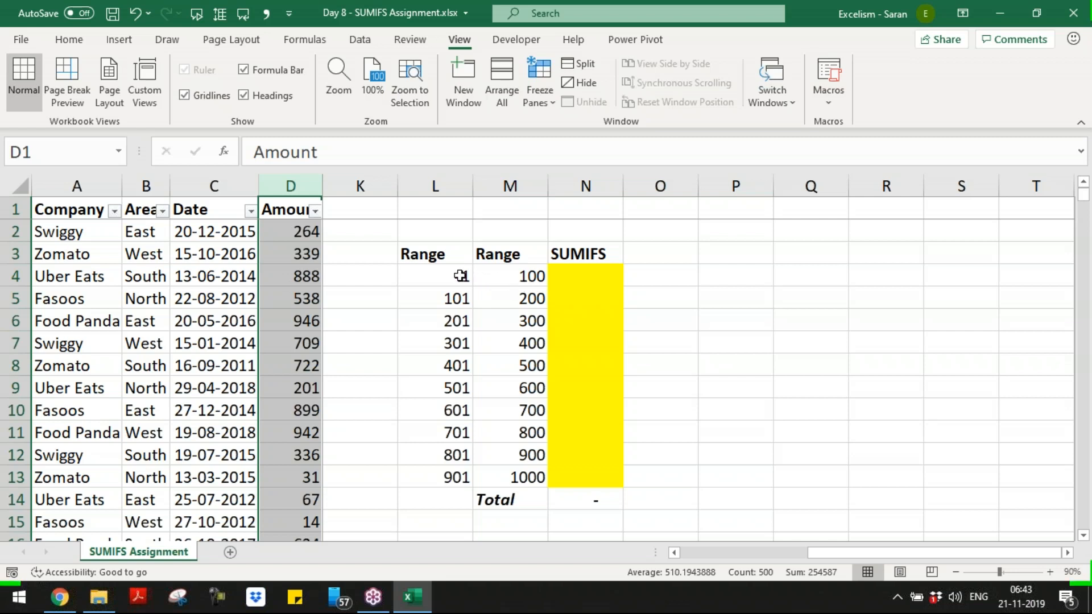
left_click_drag(460, 276, 531, 279)
left_click(573, 276)
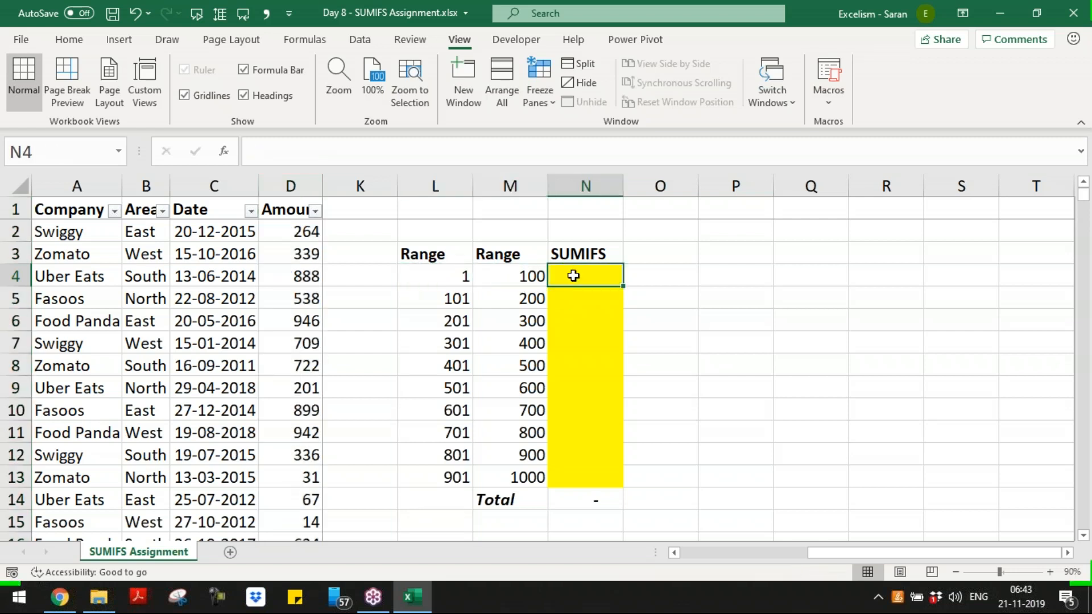
left_click_drag(435, 275, 478, 276)
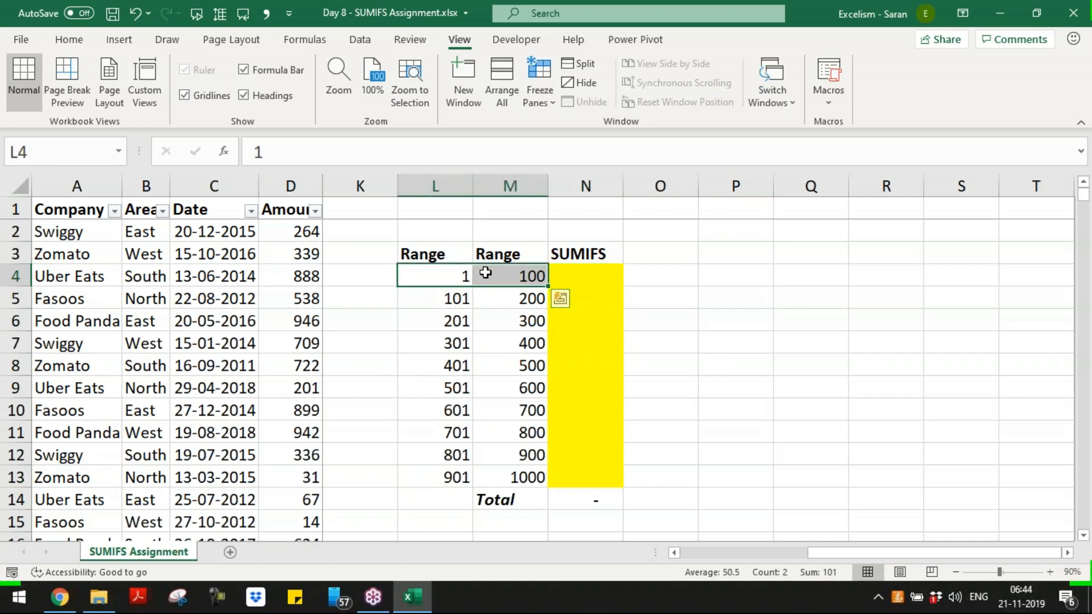
left_click(583, 275)
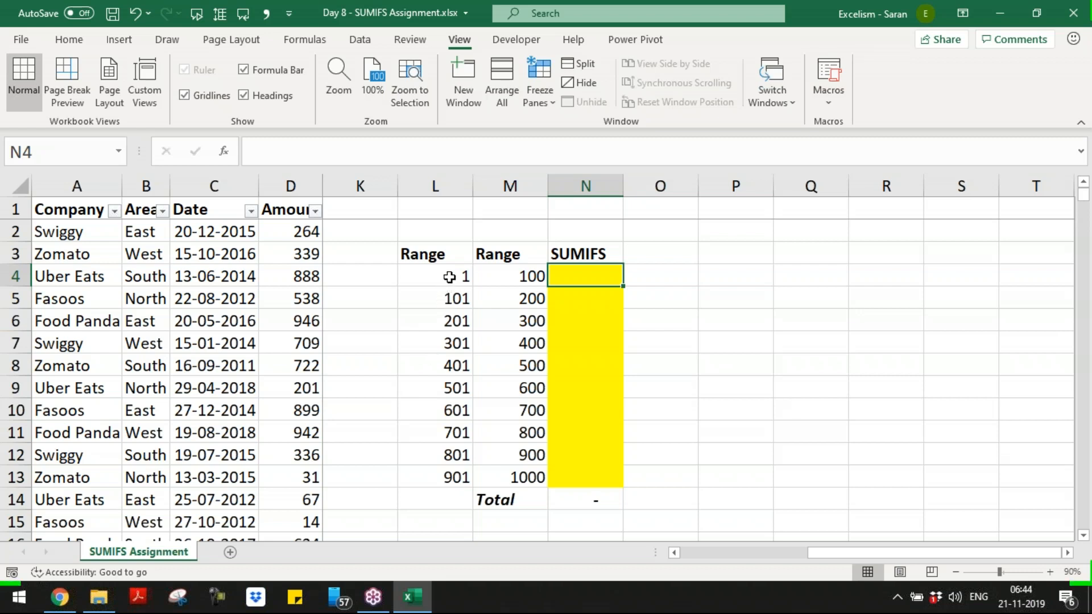
left_click(427, 276)
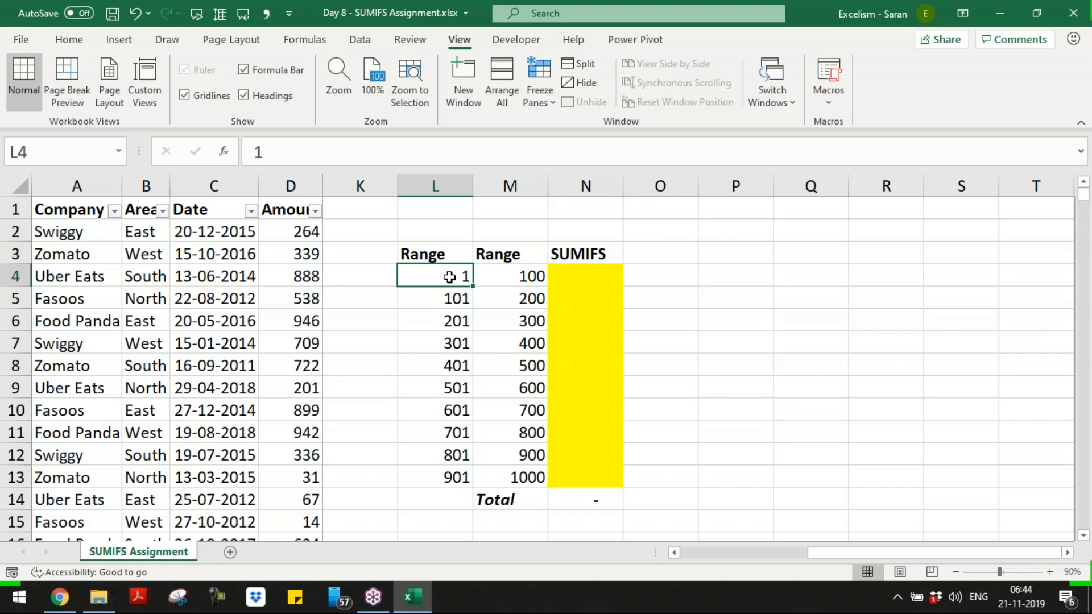
left_click(293, 186)
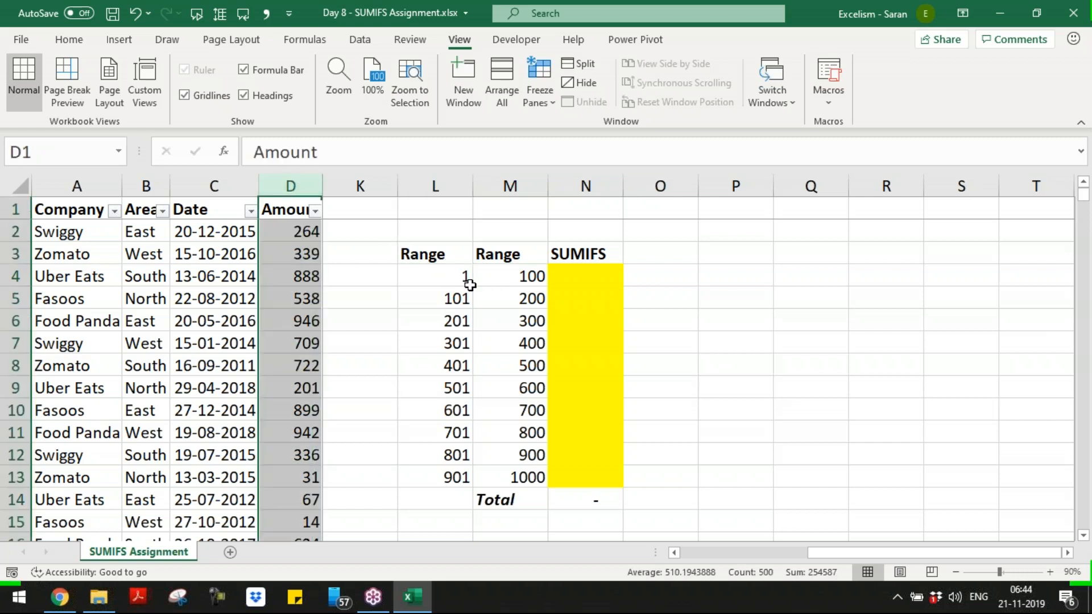
left_click(467, 281)
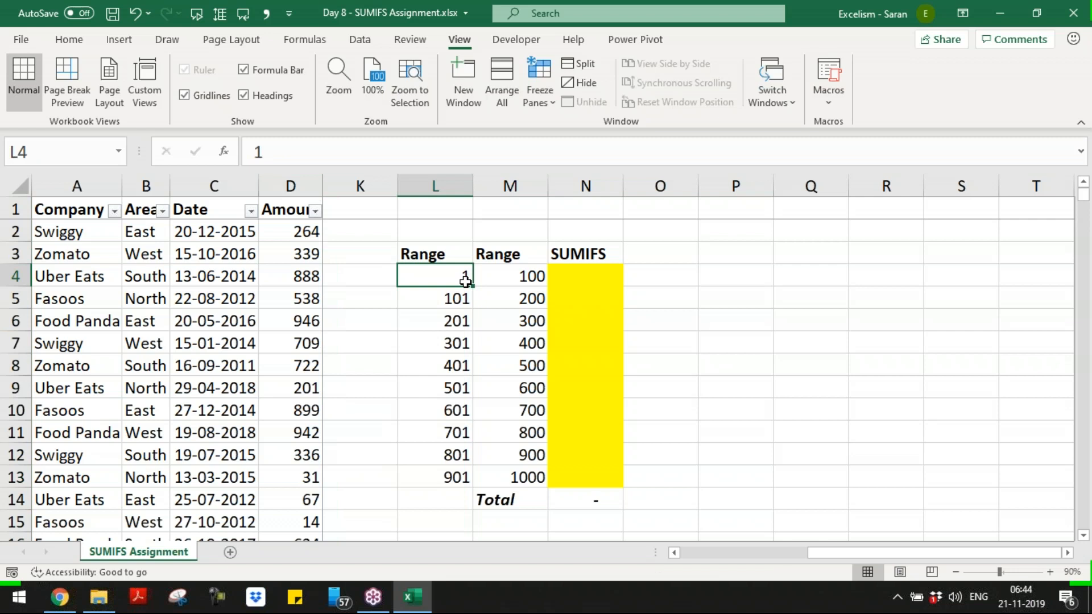
left_click(517, 278)
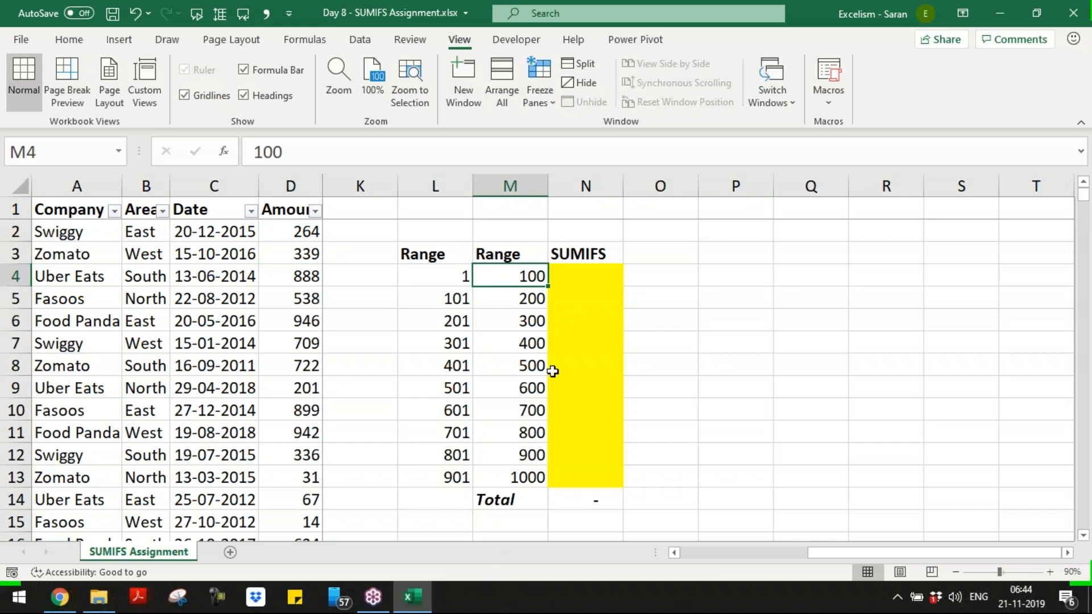
left_click_drag(456, 273, 495, 265)
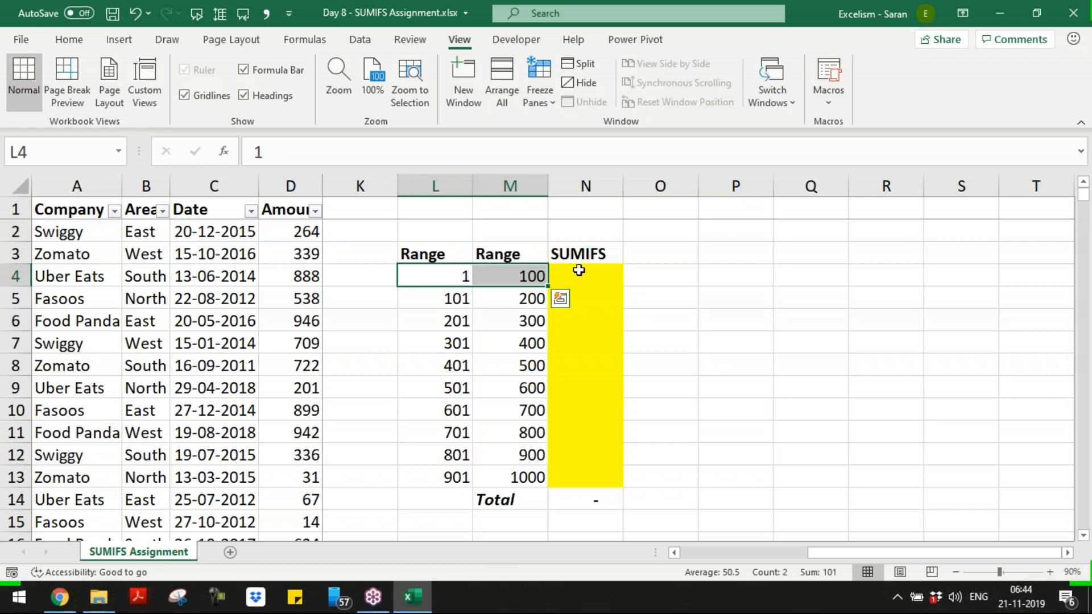
left_click(444, 275)
left_click_drag(485, 275, 500, 275)
left_click(486, 277)
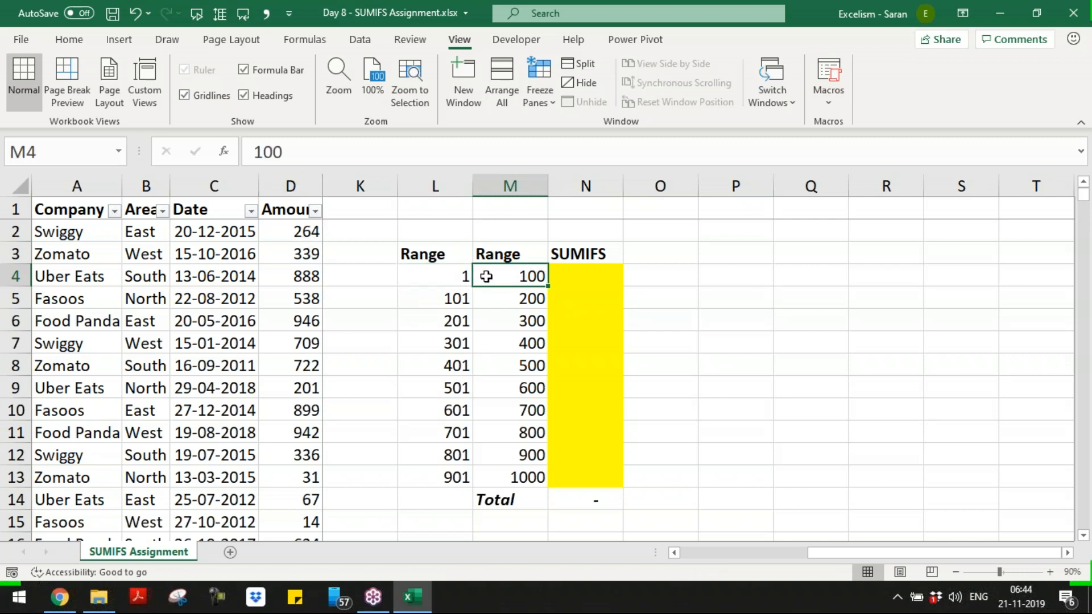
left_click(462, 276)
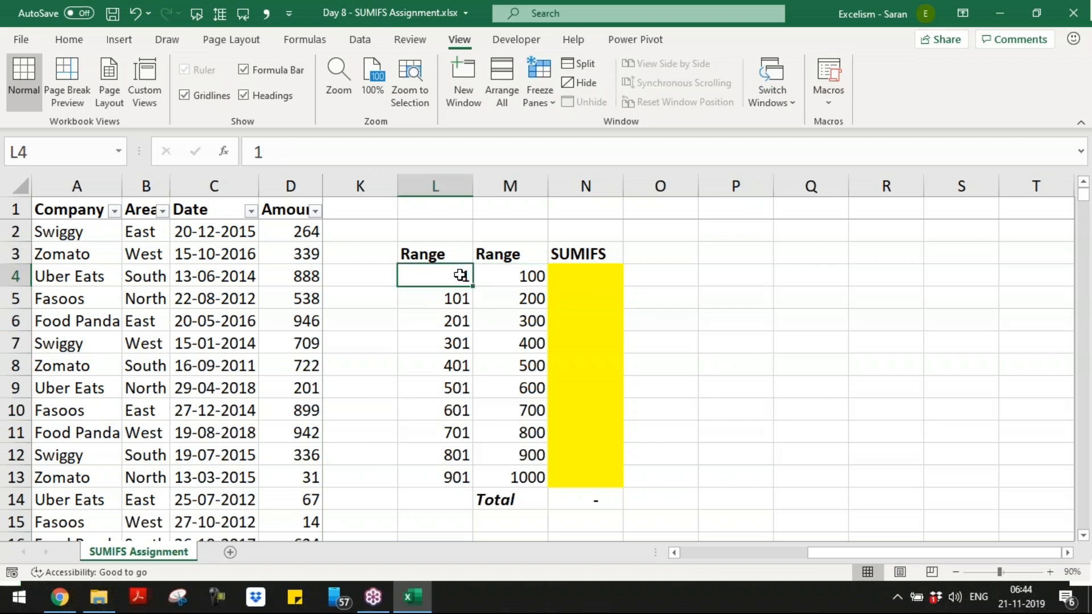
left_click(500, 273)
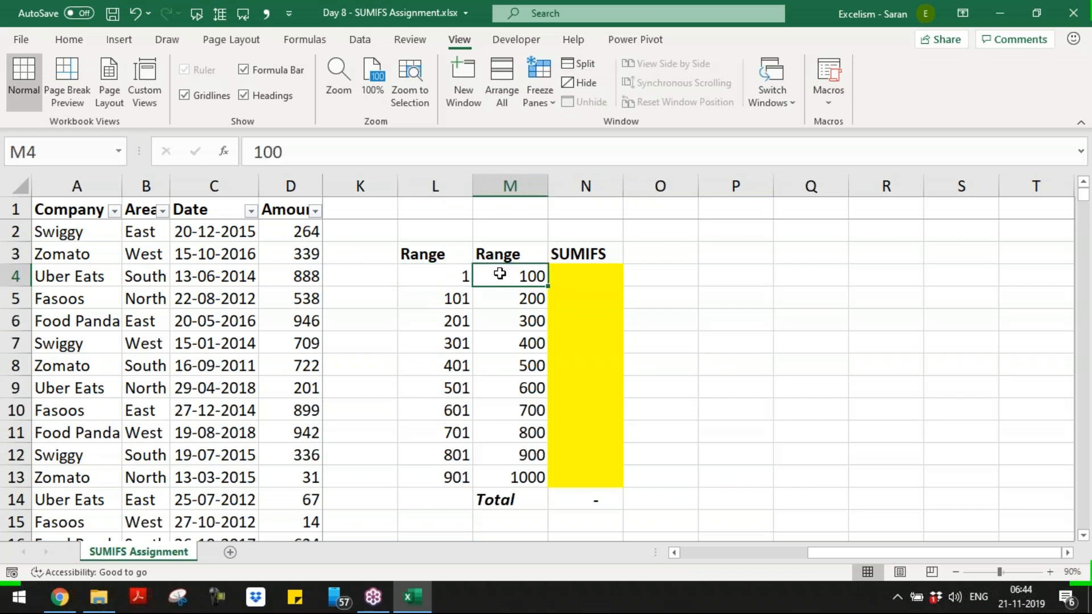
left_click(617, 278)
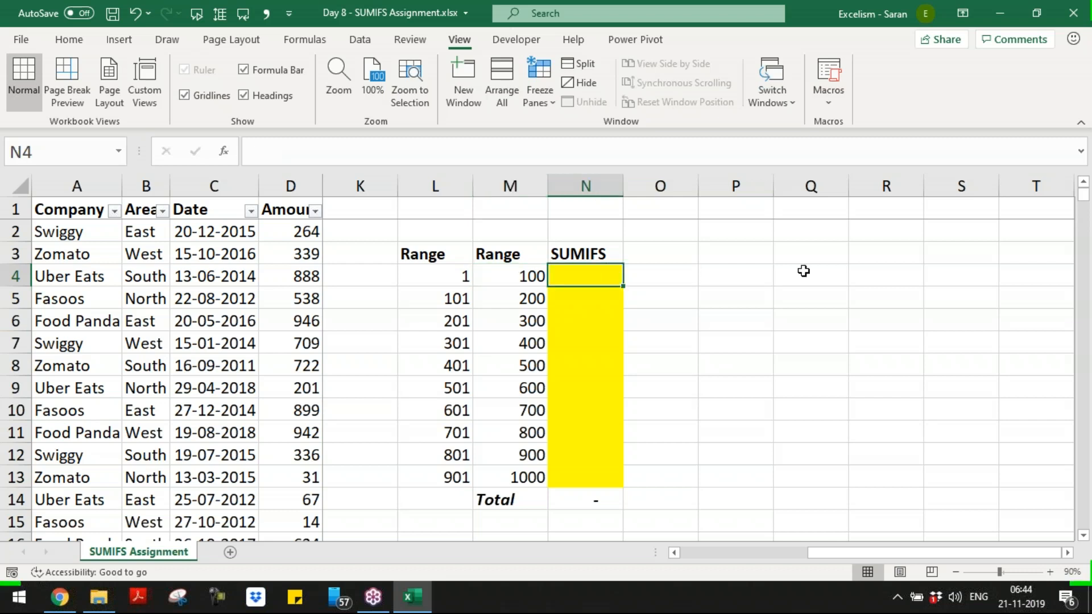
type("=sumifs")
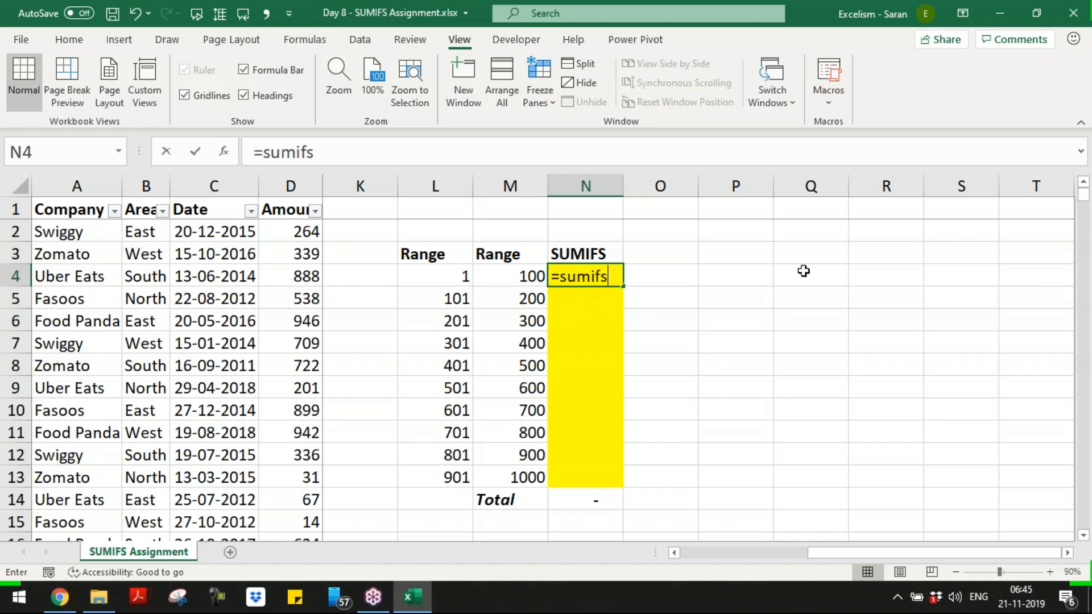
key("Tab")
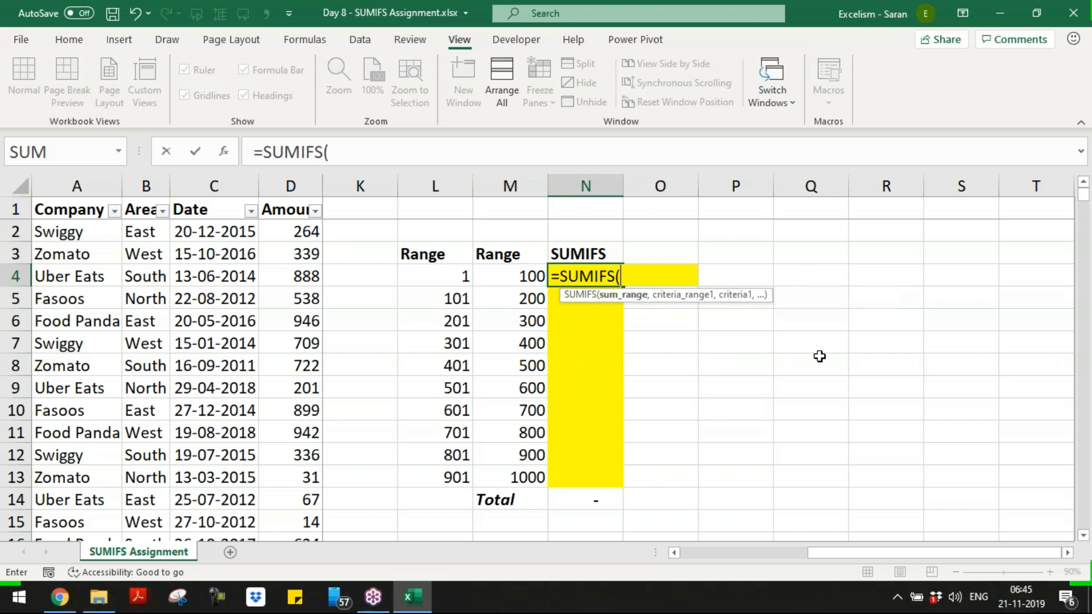
type("Amunt")
key("BackSpace")
key("BackSpace")
key("BackSpace")
key("BackSpace")
type("ou")
key("Escape")
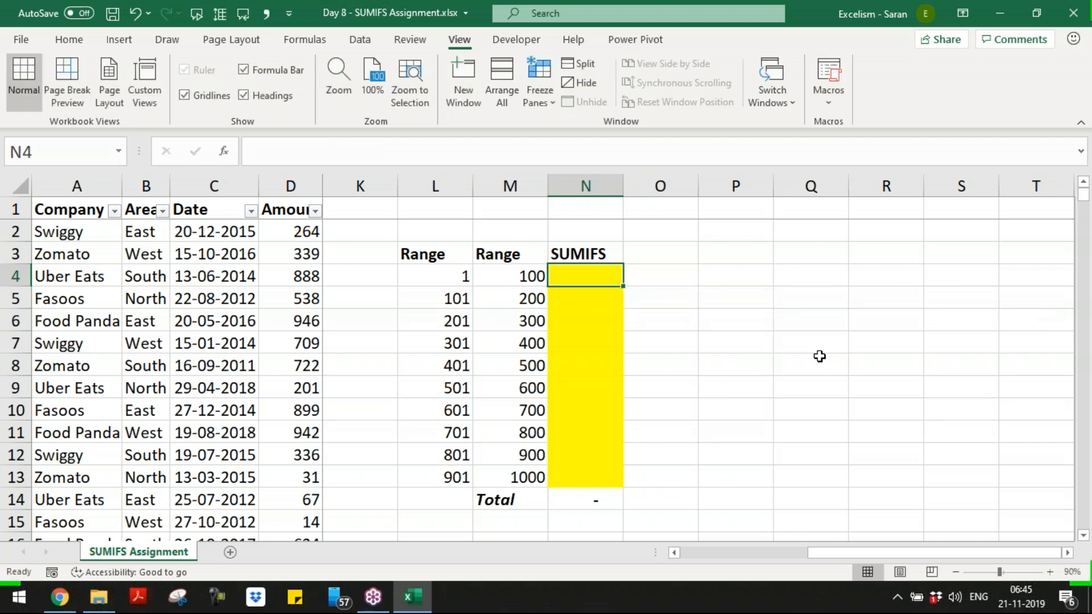
- Create named ranges from the data in columns A to D using only the top row, and check the list of defined names
left_click(62, 203)
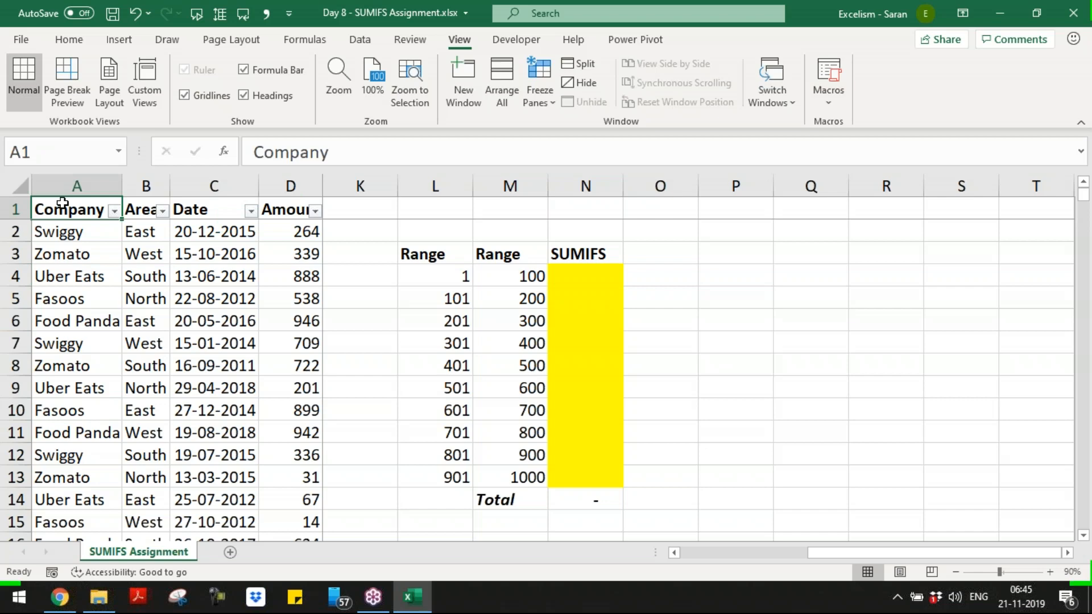
key("ctrl+shift+Right")
key("ctrl+shift+Down")
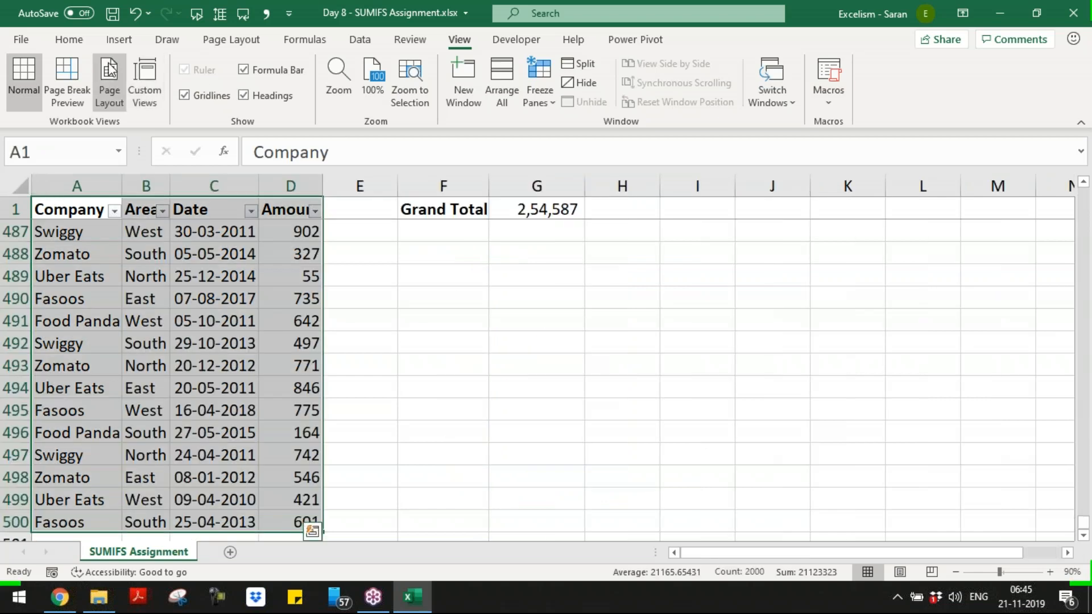
left_click(69, 40)
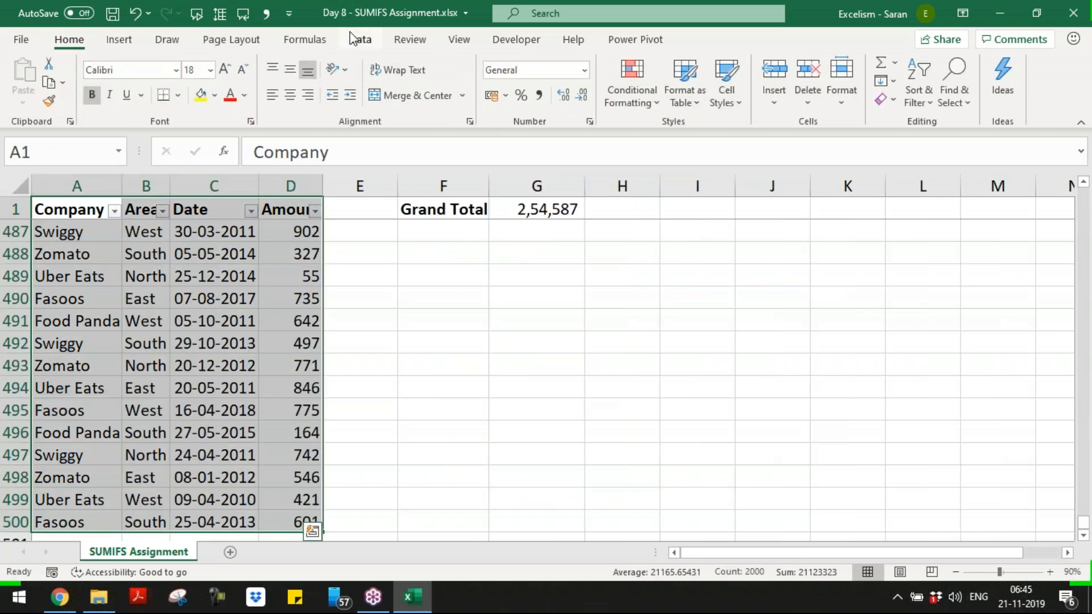
left_click(305, 39)
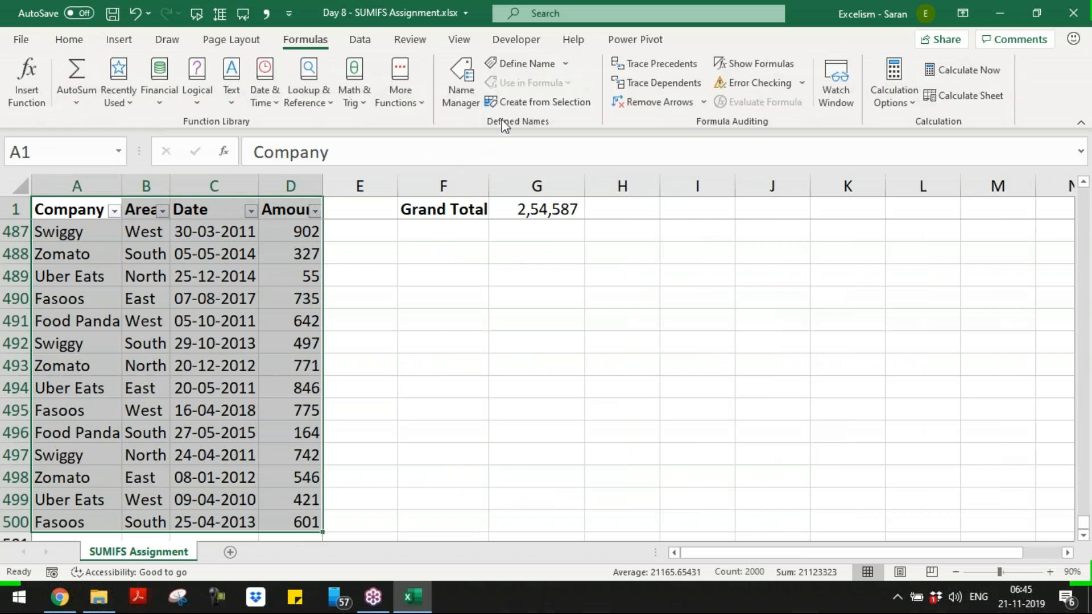
left_click(521, 103)
left_click(441, 225)
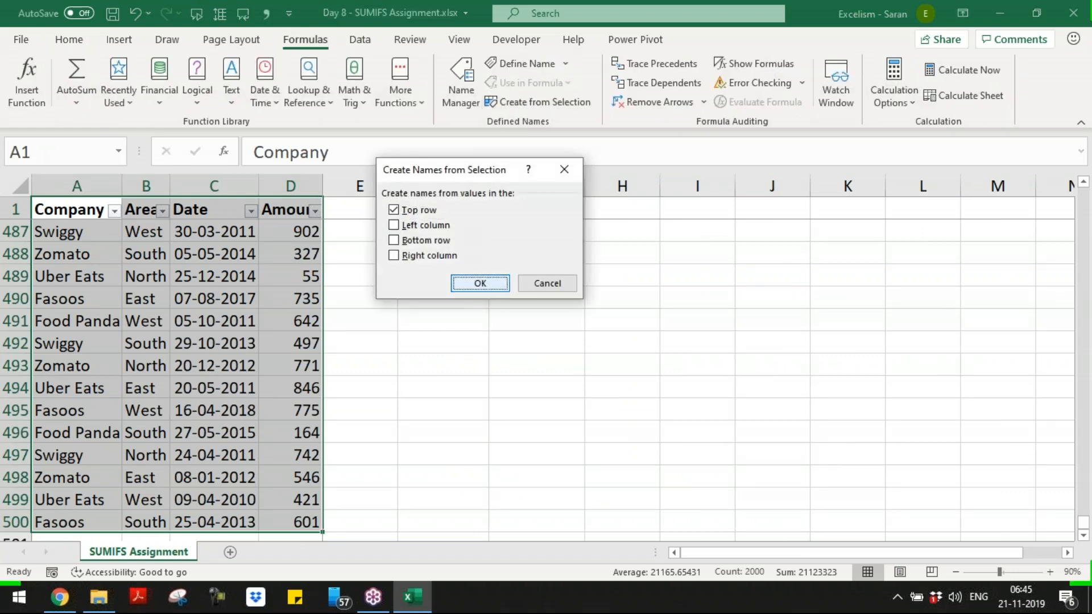
left_click(485, 285)
key("Down")
key("Down")
key("Right")
key("Right")
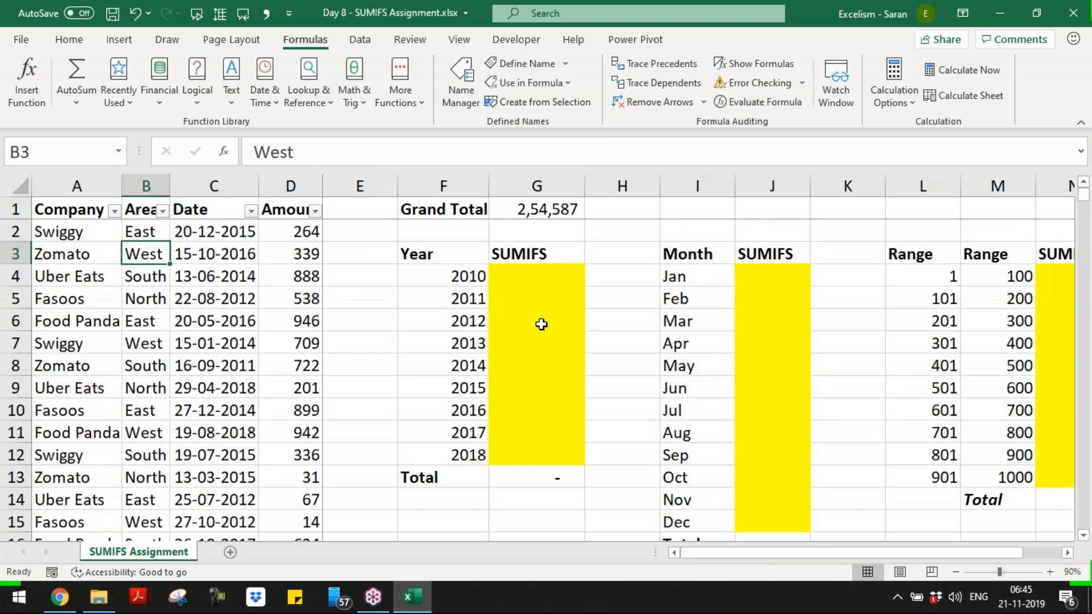
left_click(120, 155)
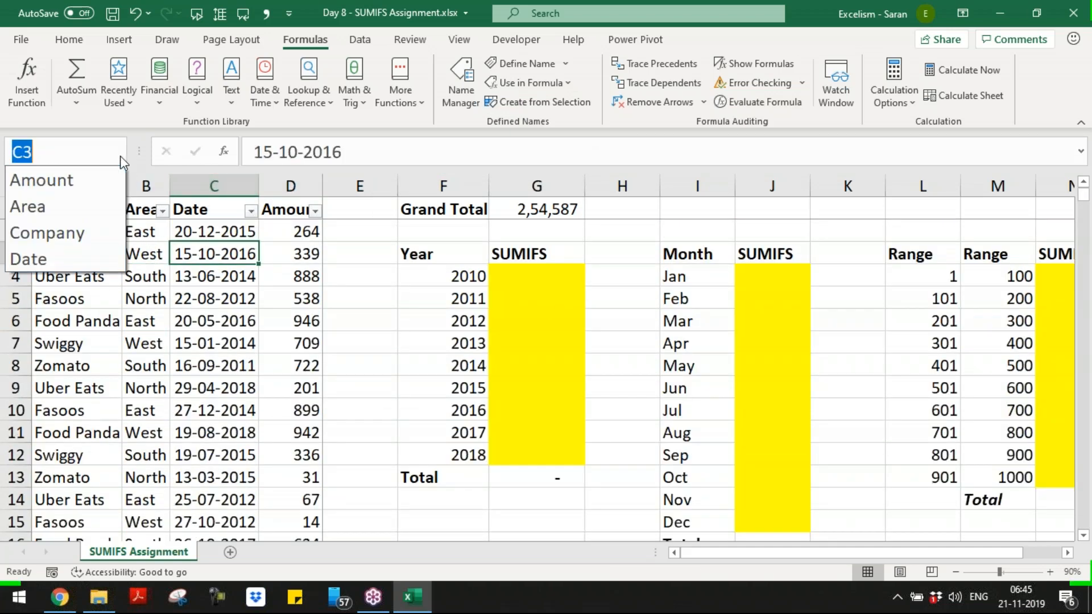
key("Escape")
- Start a SUMIFS formula in N4 with the named range Amount as the sum range
left_click(390, 283)
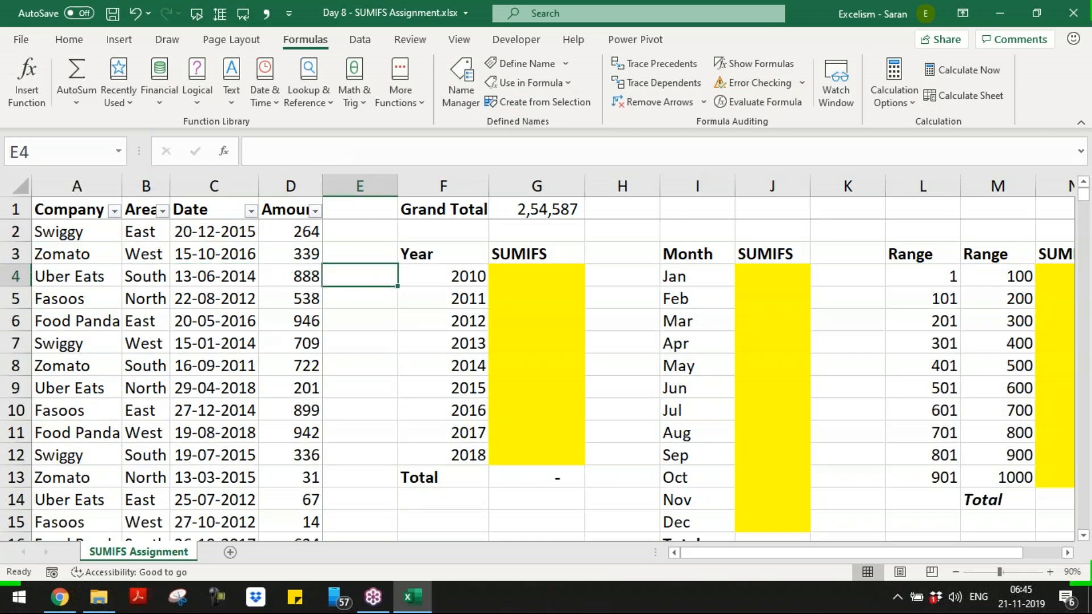
key("Right")
key("Right")
key("Right")
key("Right")
key("Right")
key("Right")
key("Right")
key("Right")
key("Right")
key("Right")
key("Right")
key("Right")
key("Right")
key("Right")
key("Right")
key("Right")
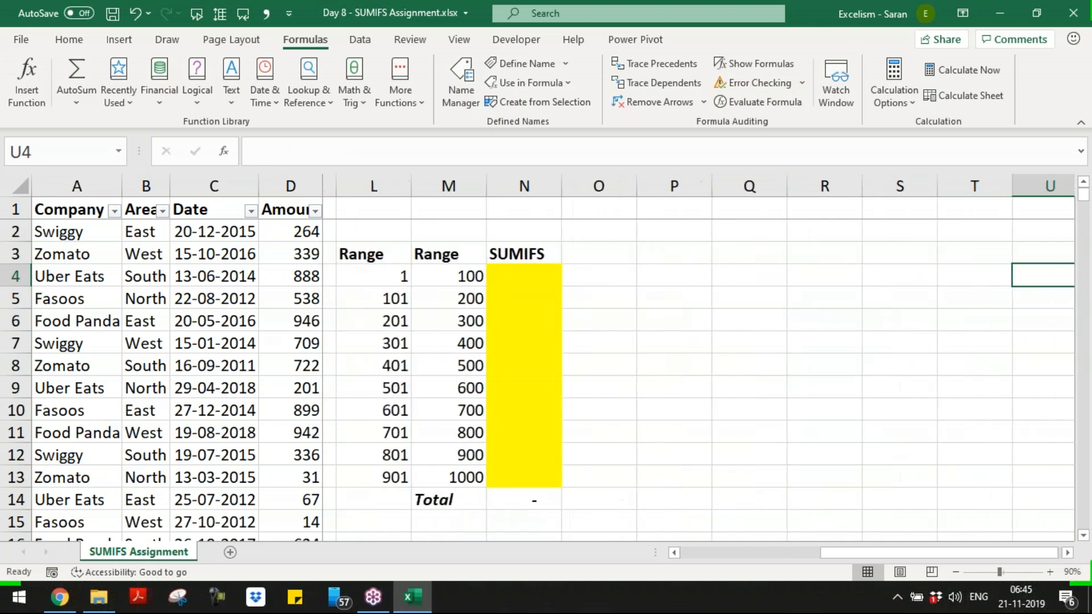
key("Left")
key("Left")
key("Left")
key("Left")
key("Left")
key("Left")
key("Left")
key("Left")
key("Left")
key("Left")
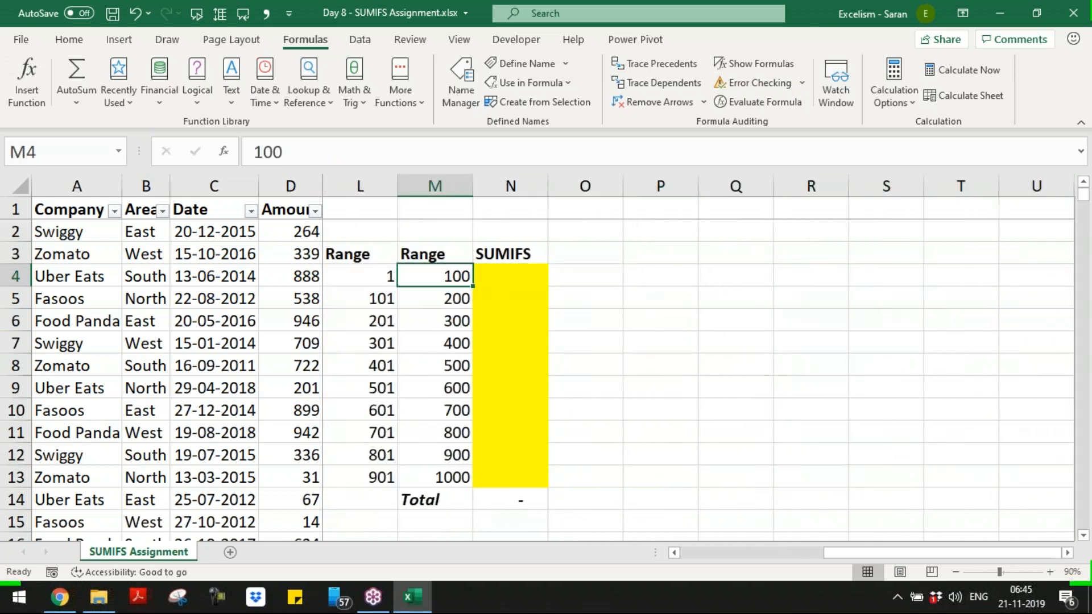
key("Right")
key("Right")
key("Right")
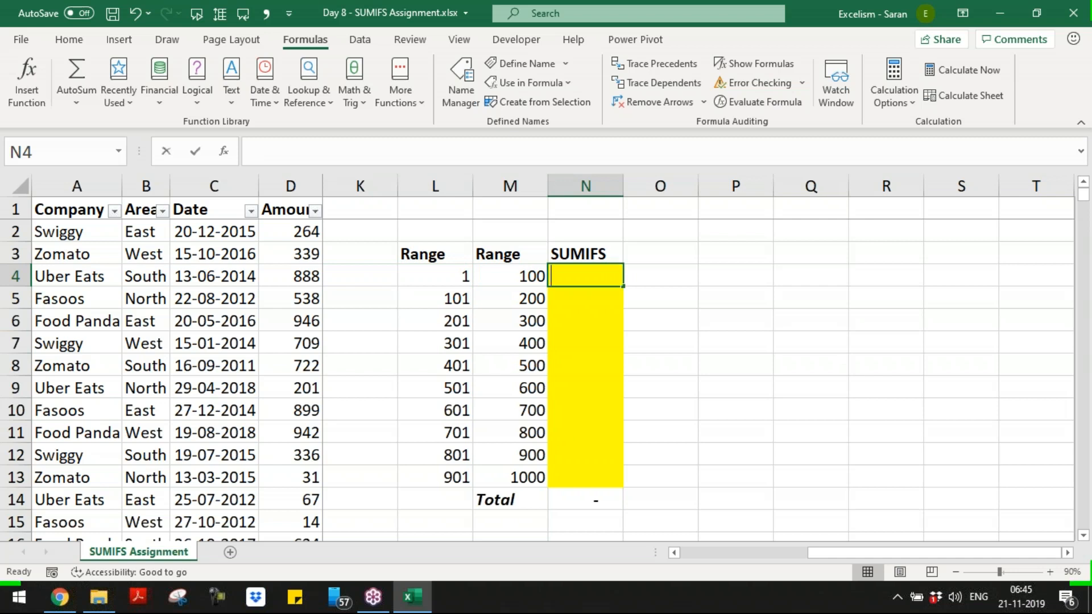
type("=sumifs")
key("Tab")
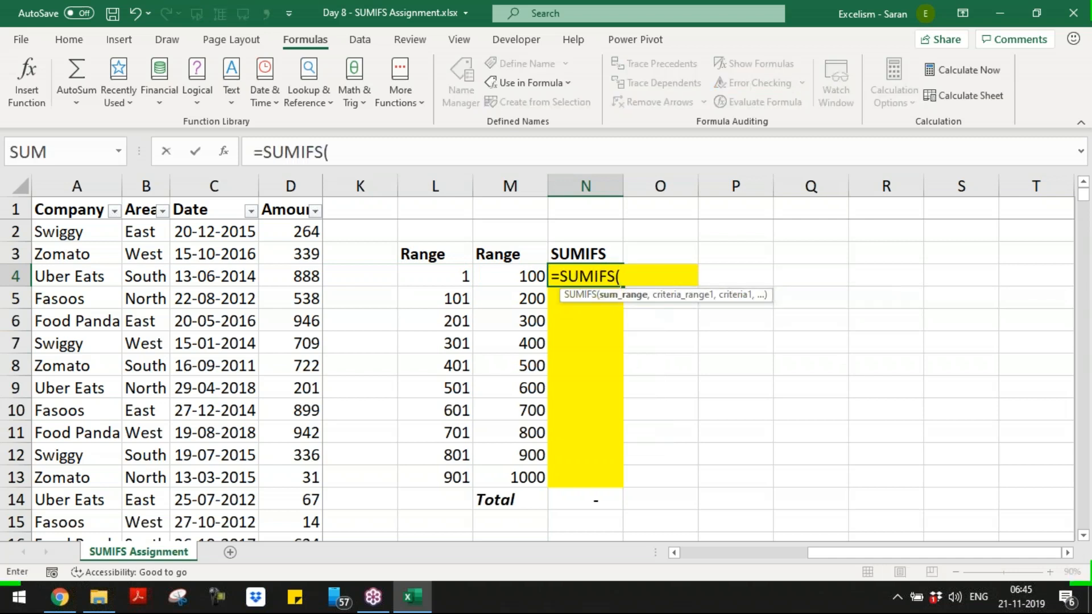
type("Amount")
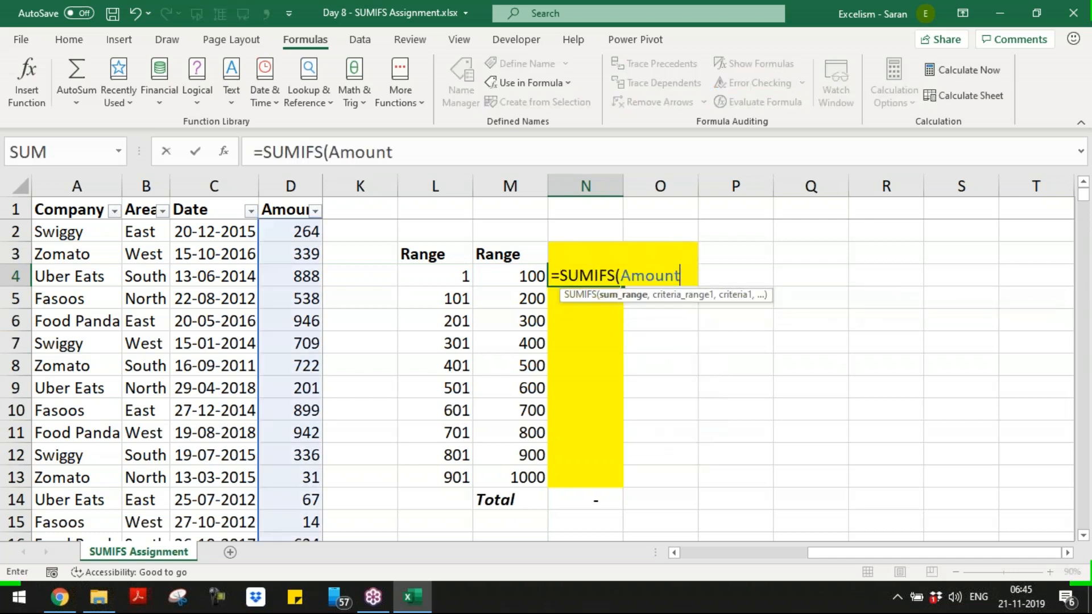
type(",")
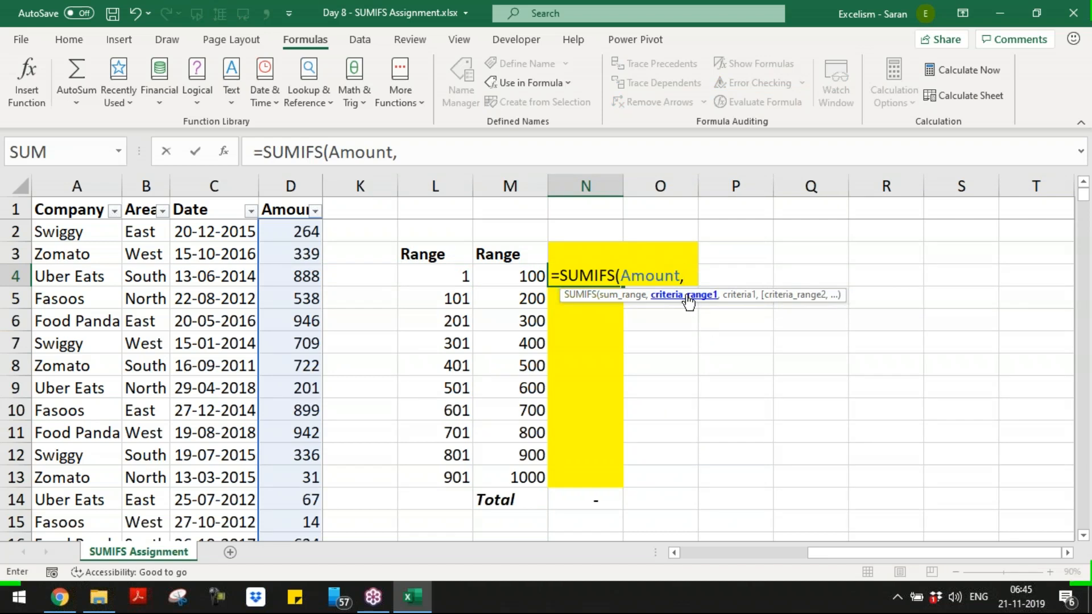
- Add the first SUMIFS condition in N4, with Amount as the criteria range and ">="&L4 as the criterion
type("Amu")
key("BackSpace")
type("ount,")
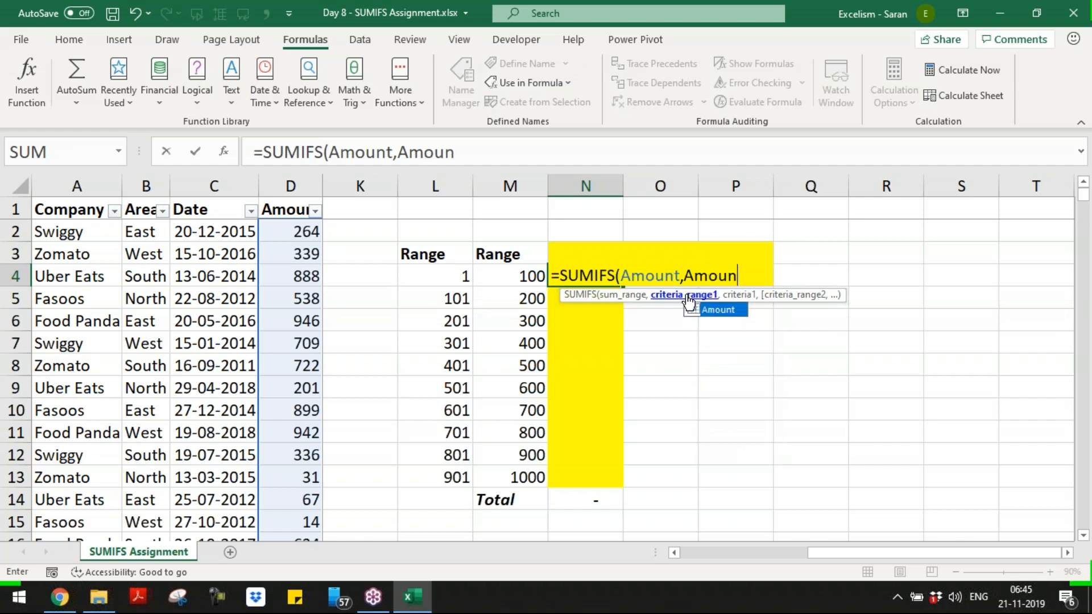
type("\">='")
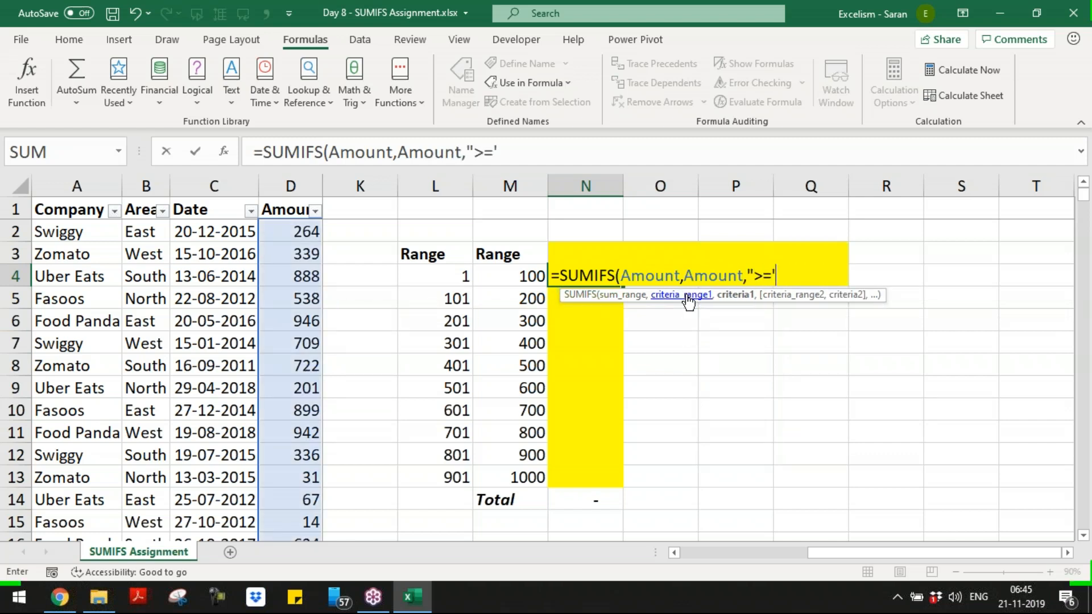
type("&")
key("BackSpace")
key("BackSpace")
type("&")
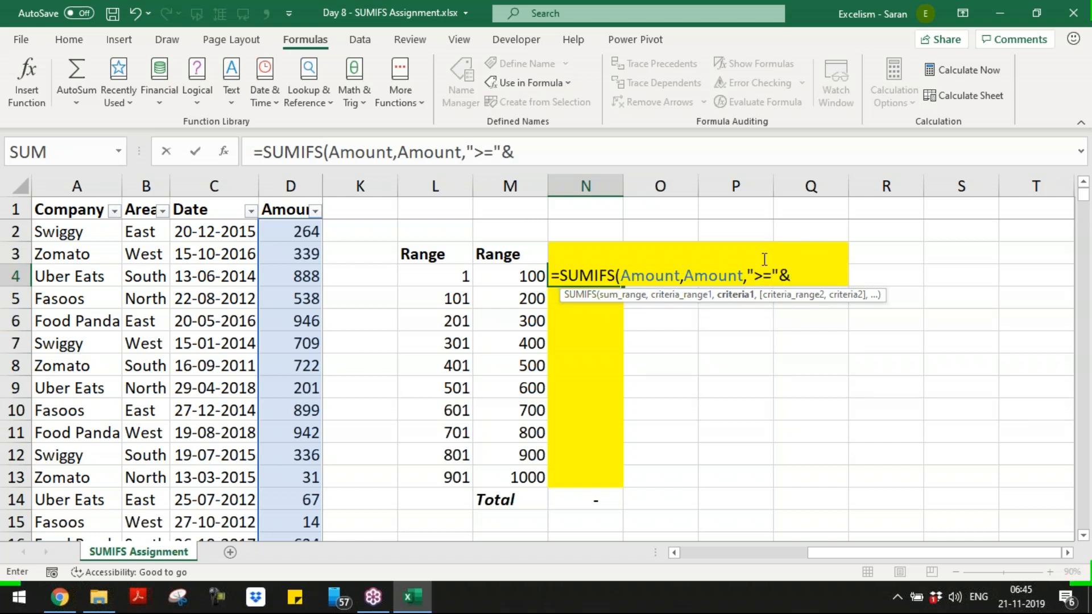
left_click_drag(751, 273, 805, 272)
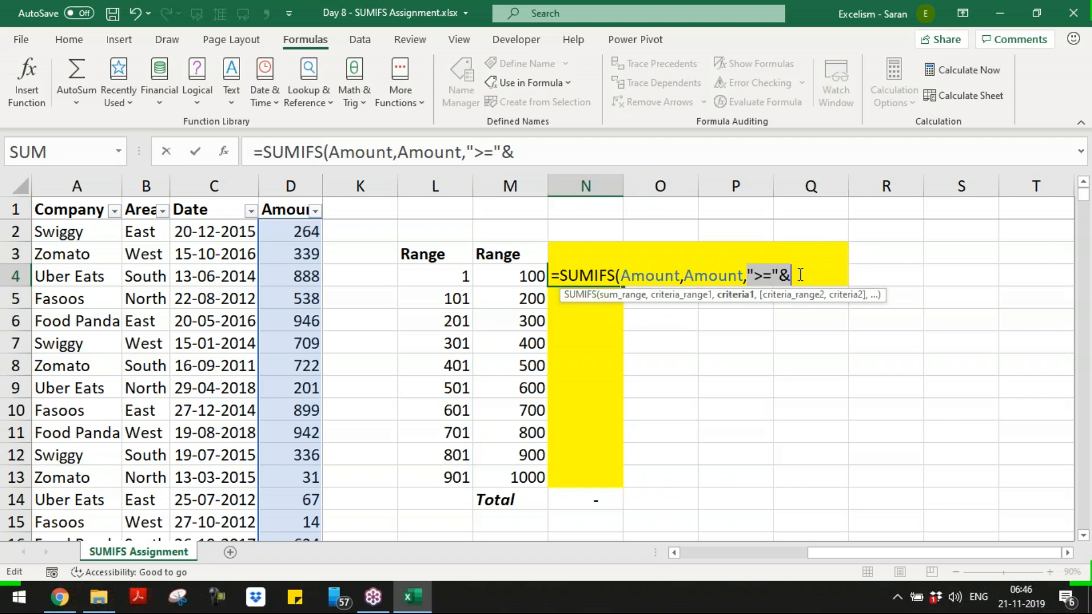
left_click(801, 275)
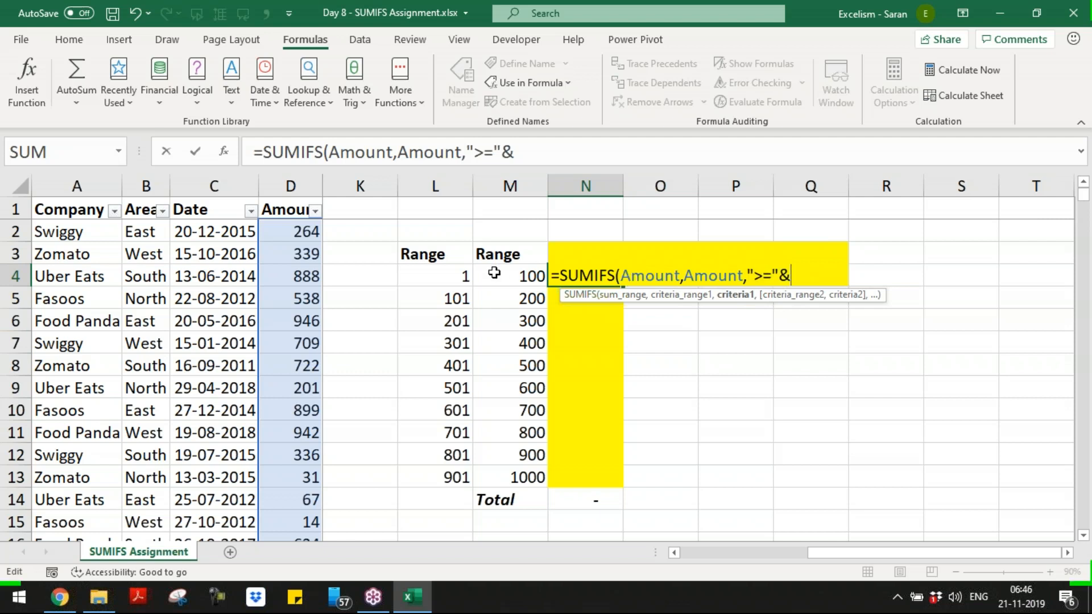
left_click(453, 276)
type(",")
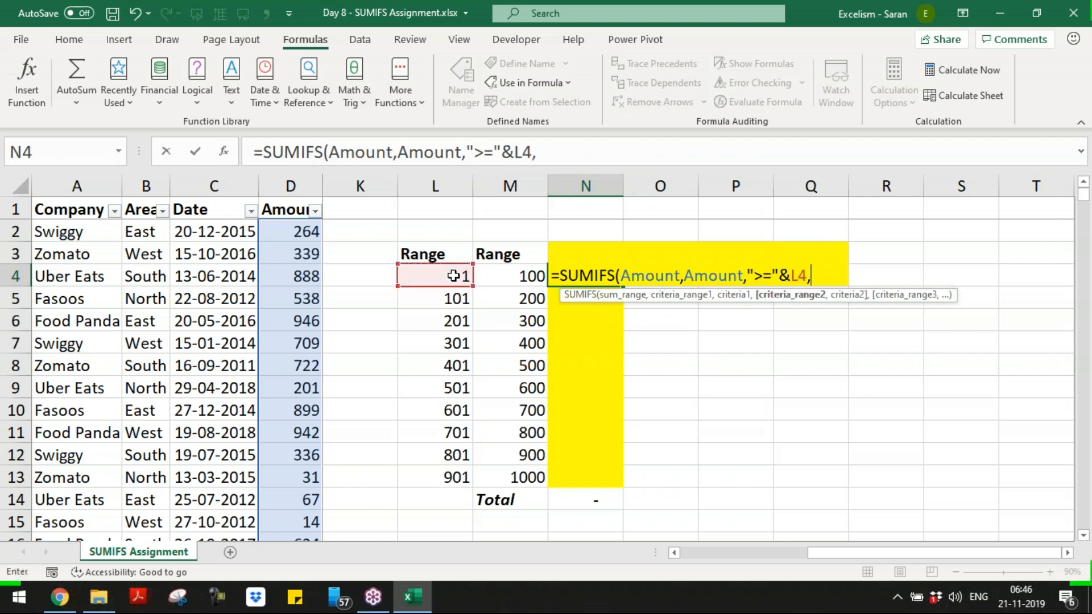
- Add the second SUMIFS condition in N4, Amount with "<="&M4, and close the formula's bracket
type("Amount")
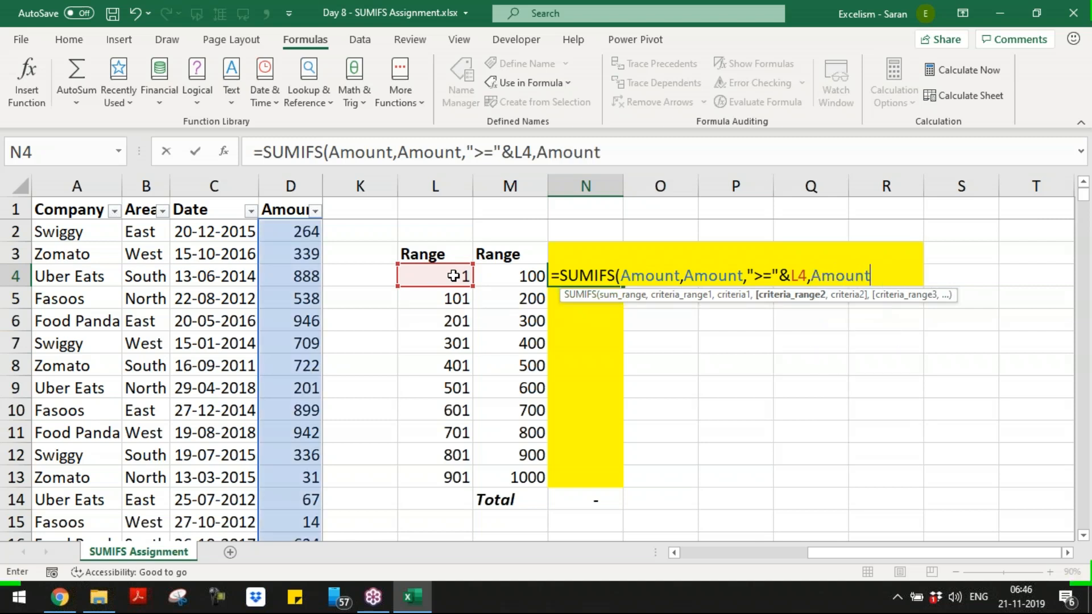
type(",\"")
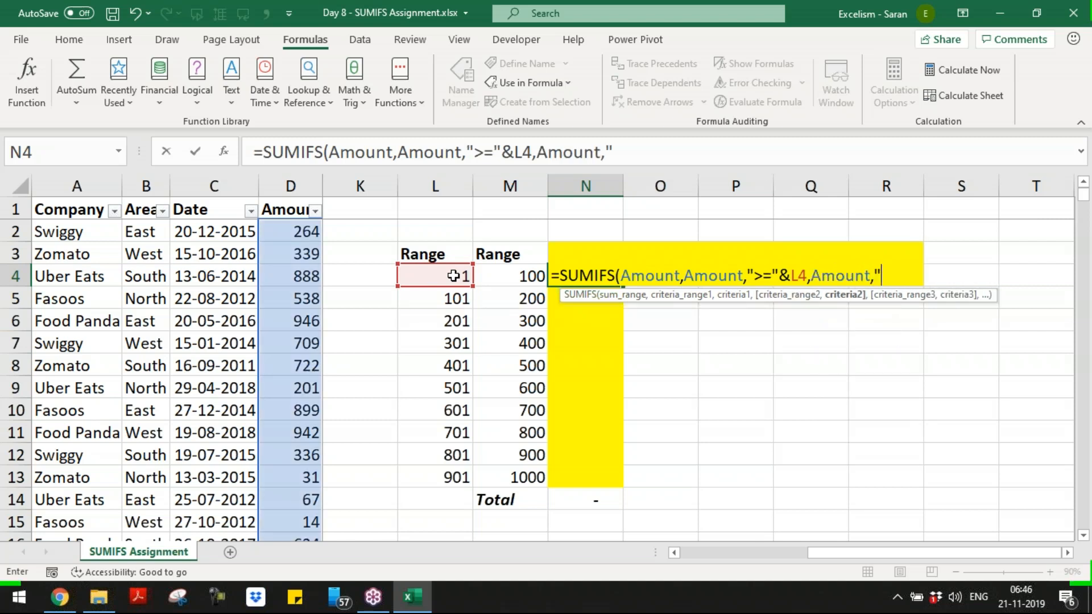
type("<=\"&")
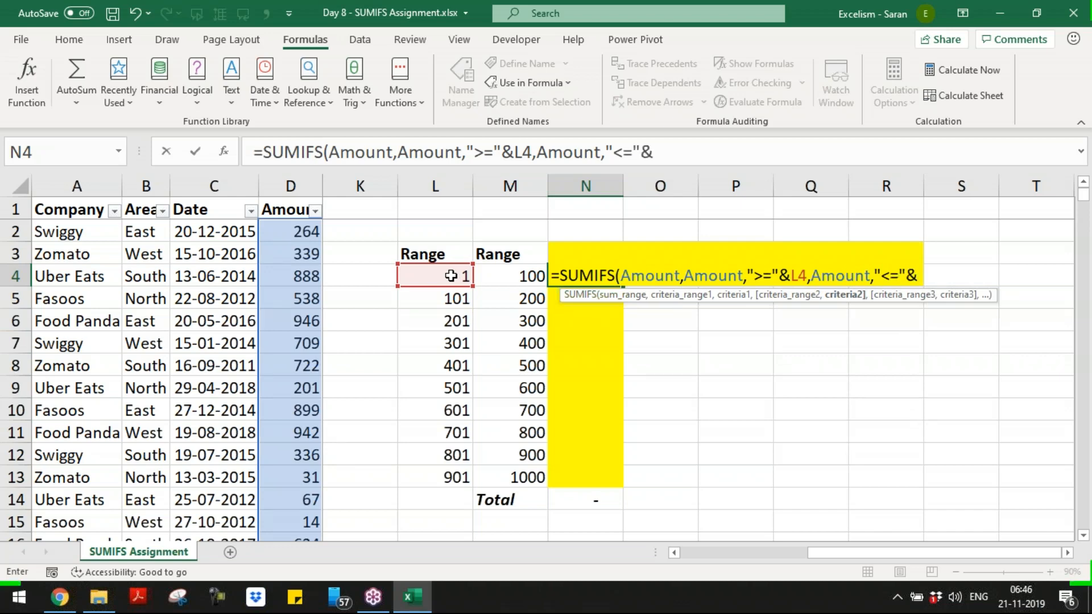
left_click(519, 271)
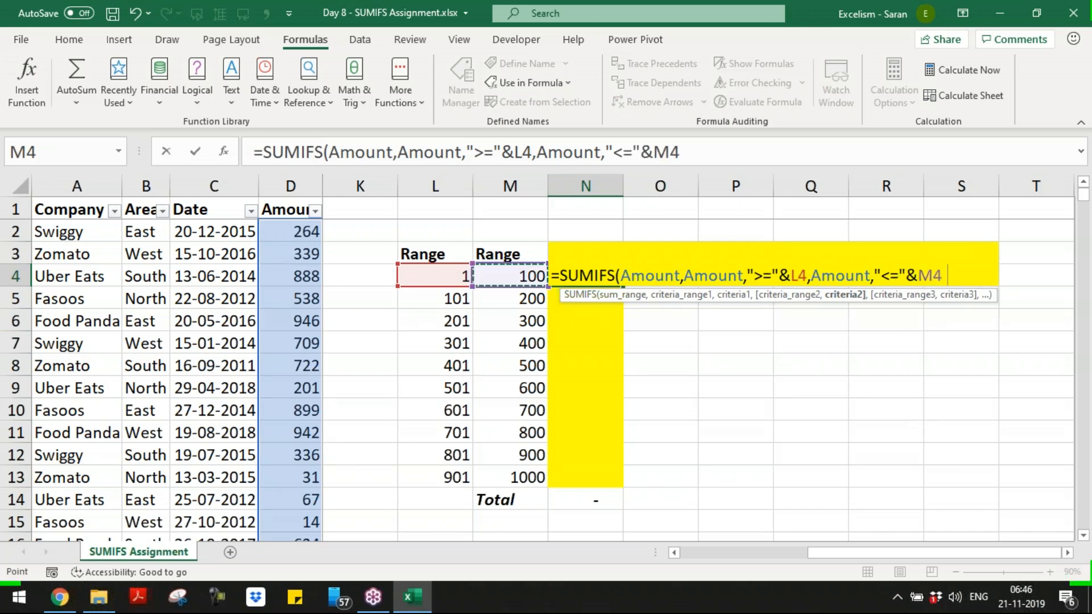
type(")")
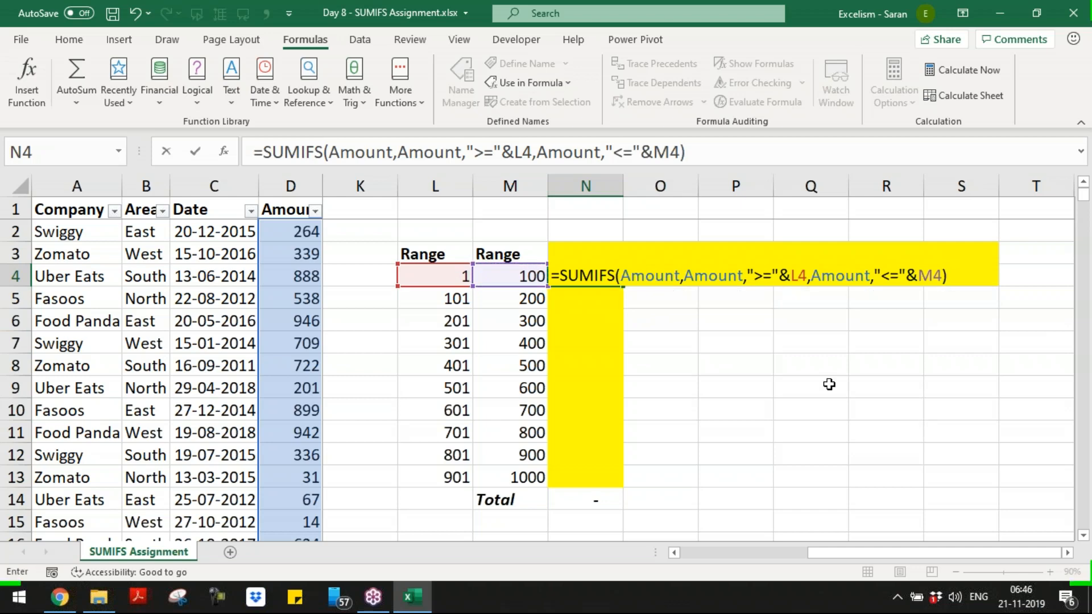
- Review each argument of the N4 SUMIFS formula: the sum range, both criteria ranges and both criteria
left_click(664, 278)
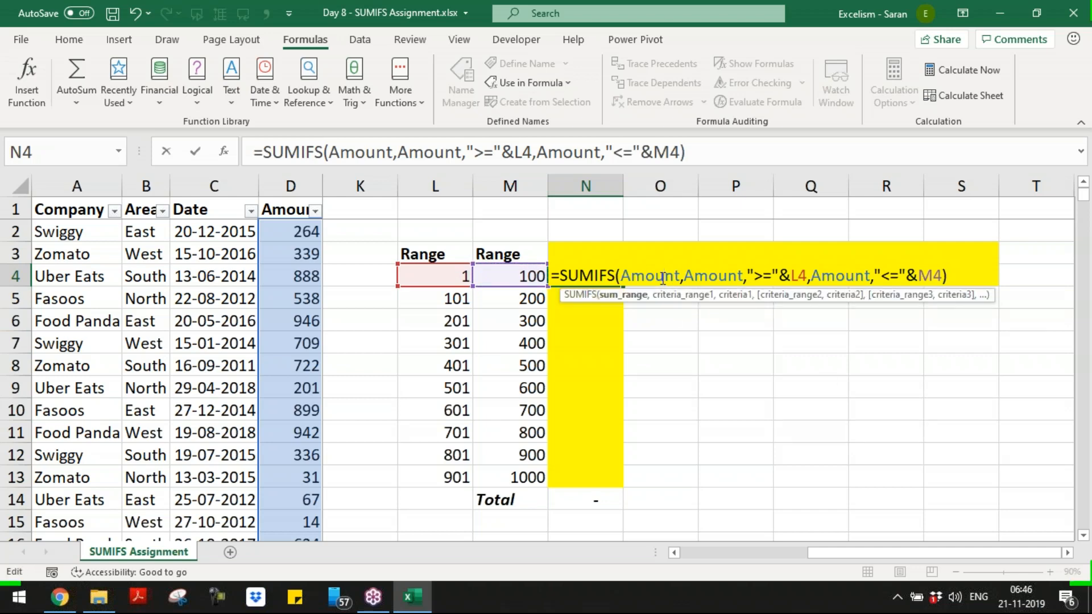
left_click(629, 298)
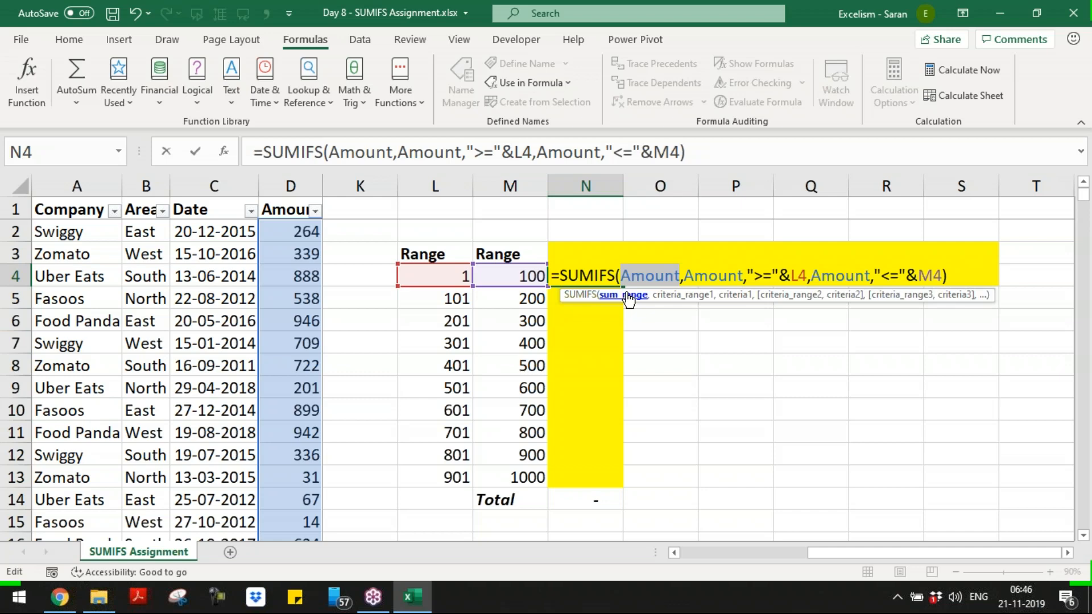
left_click(675, 298)
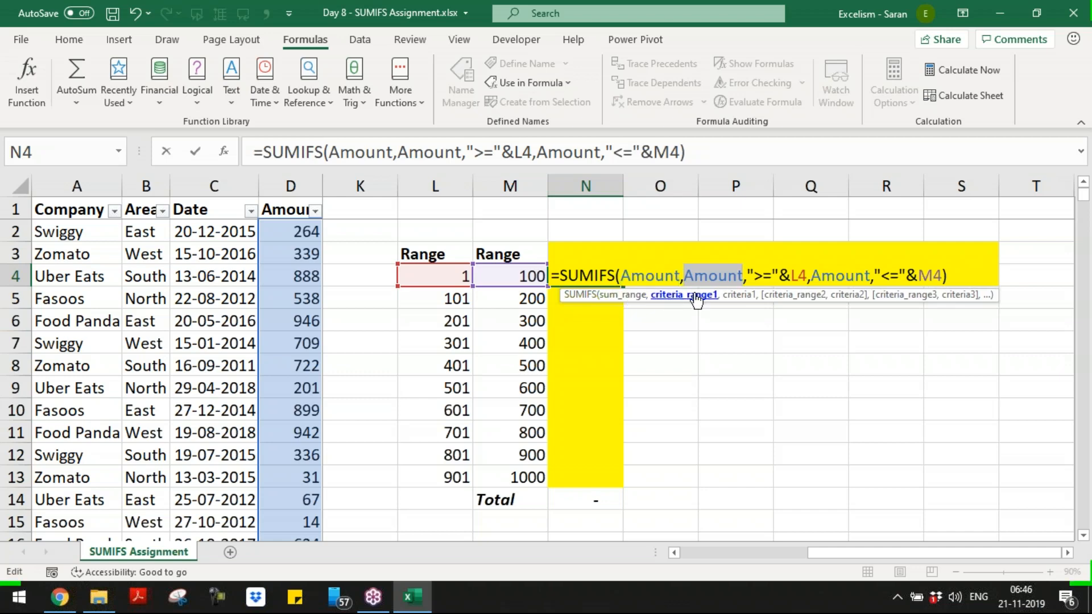
left_click(742, 296)
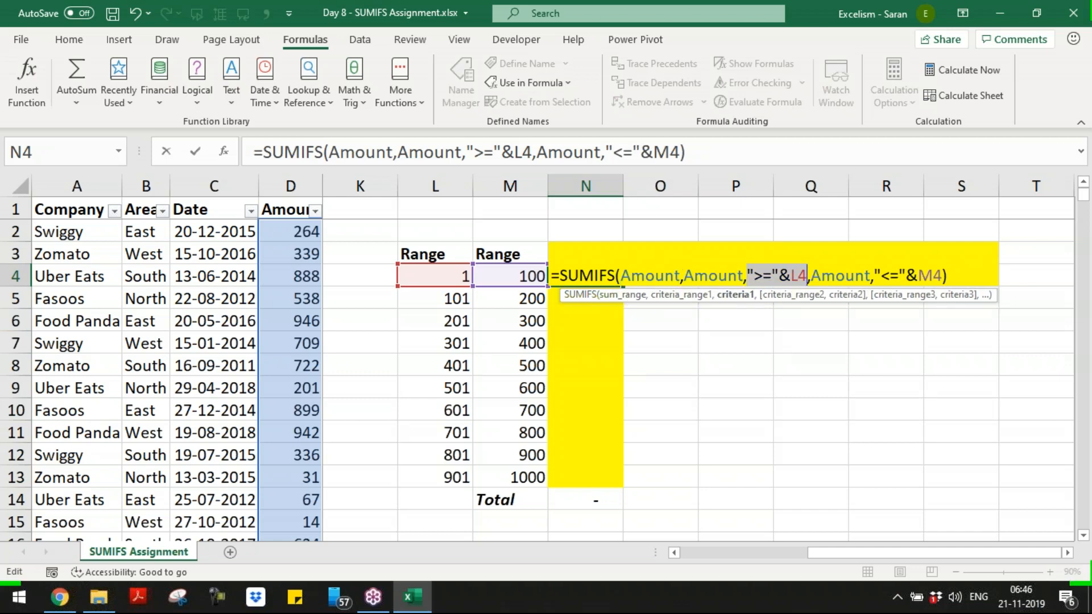
left_click(818, 297)
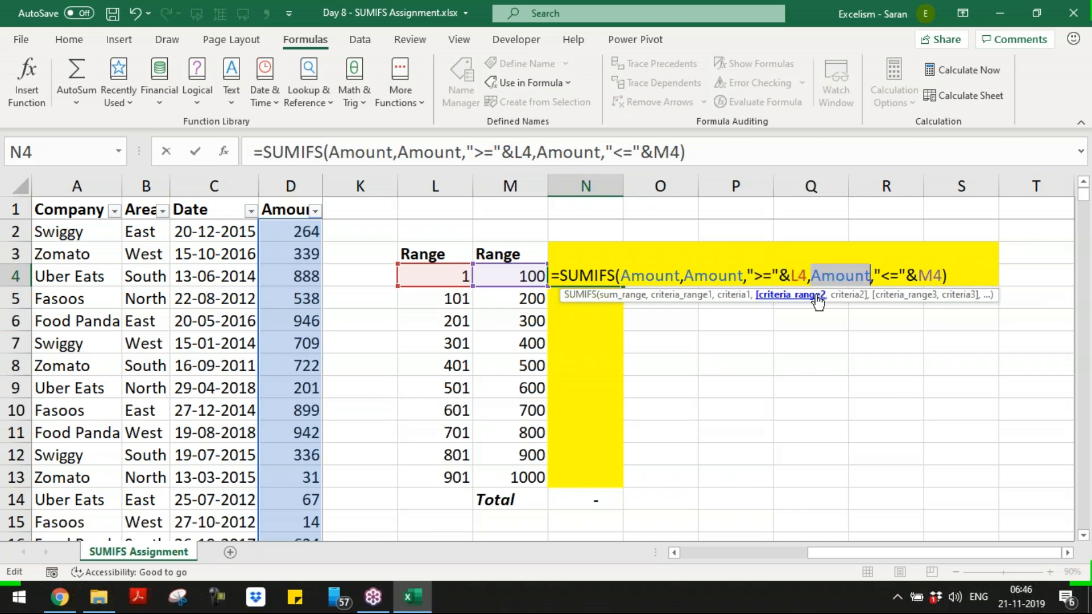
left_click(861, 297)
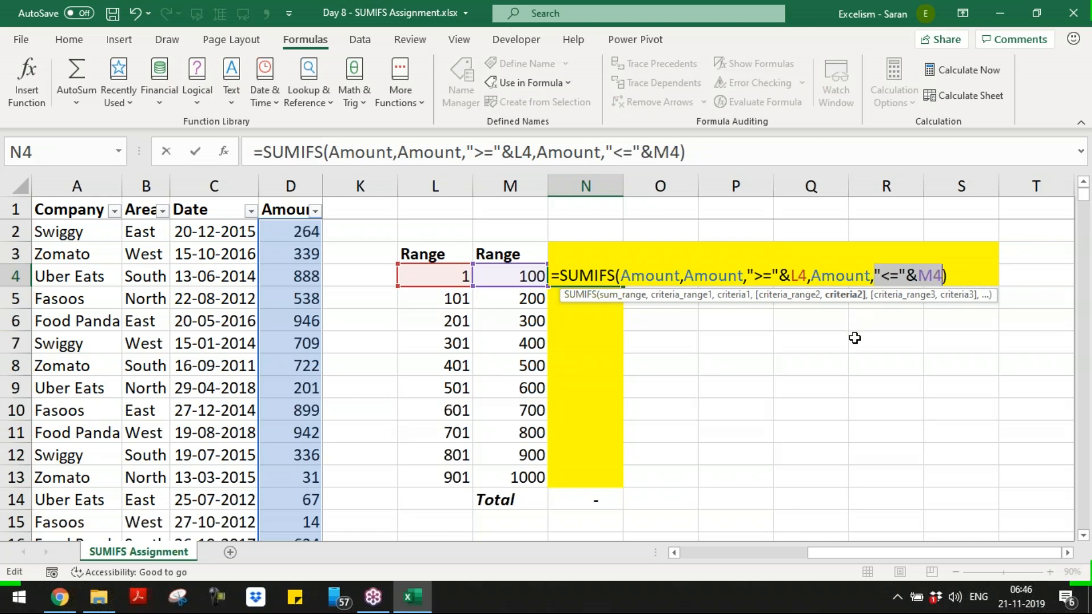
left_click(653, 272)
left_click(778, 264)
- Commit the SUMIFS formula in N4 and copy it to the remaining range rows, N5 to N13
key("Return")
key("Up")
key("ctrl+c")
key("Left")
key("Down")
key("Down")
key("Down")
key("Down")
key("Down")
key("Down")
key("Down")
key("Down")
key("Down")
key("Down")
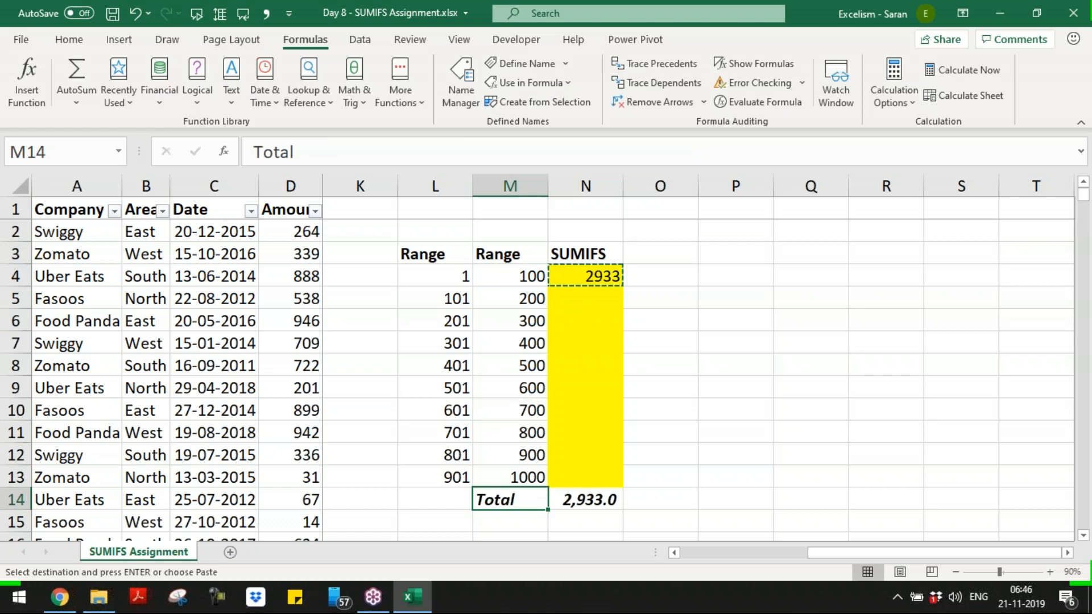
key("Up")
key("Right")
key("shift+Up")
key("shift+Up")
key("shift+Up")
key("shift+Up")
key("shift+Up")
key("shift+Up")
key("shift+Up")
key("shift+Up")
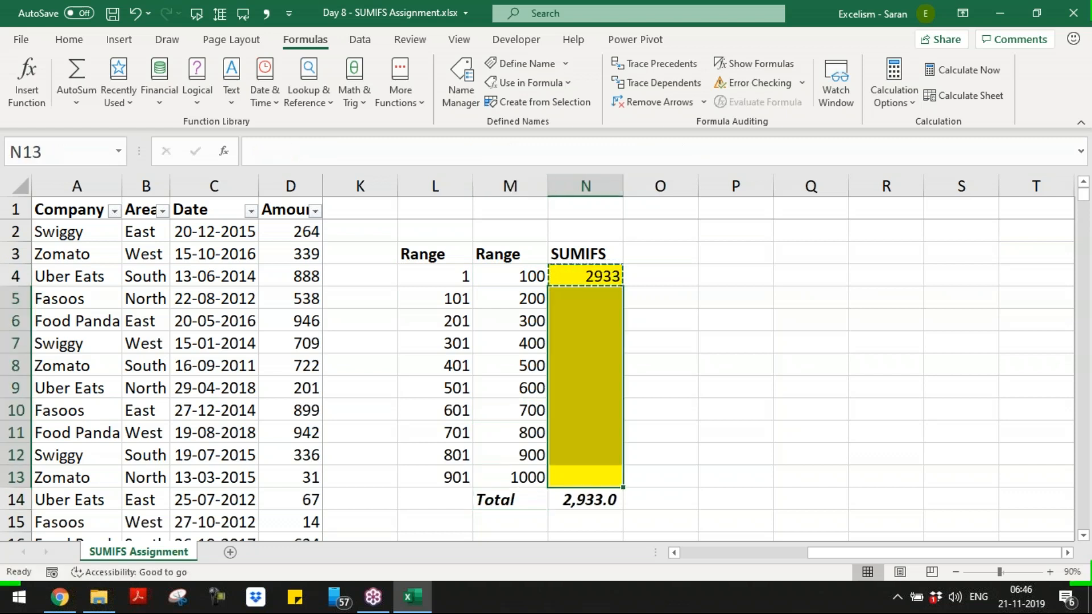
key("ctrl+v")
key("Escape")
- Format the SUMIFS results and the total in N4:N14 in comma style with no decimal places
key("ctrl+Up")
key("Down")
key("ctrl+shift+Down")
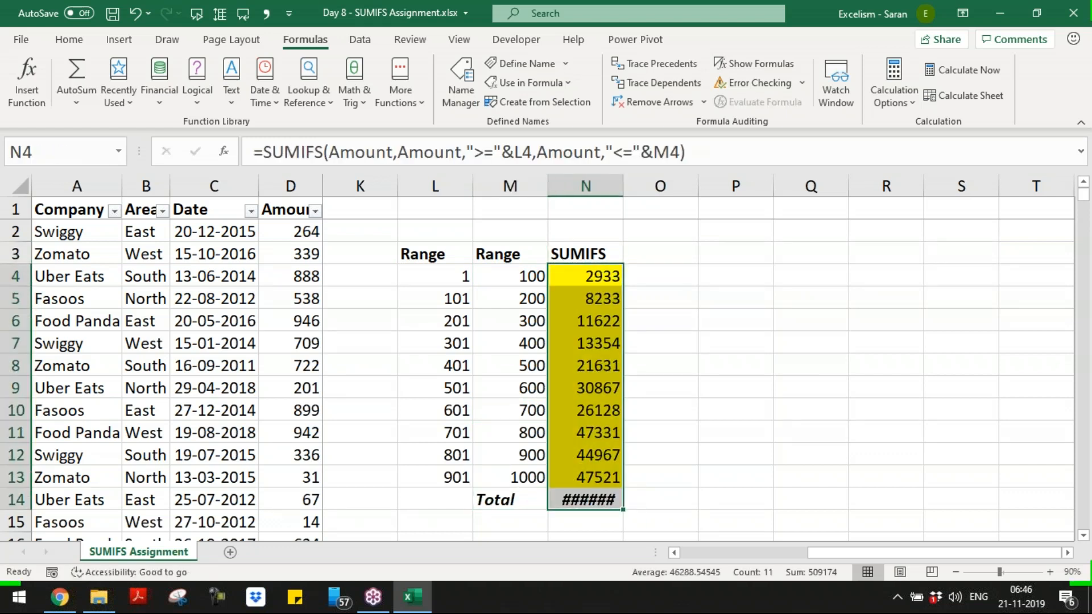
left_click(69, 40)
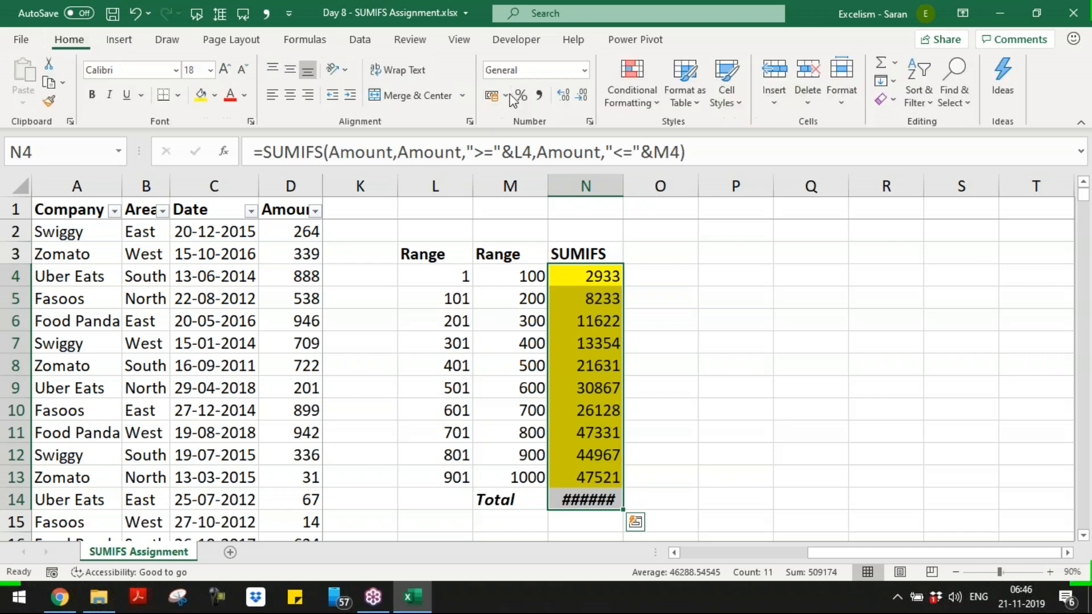
left_click(538, 93)
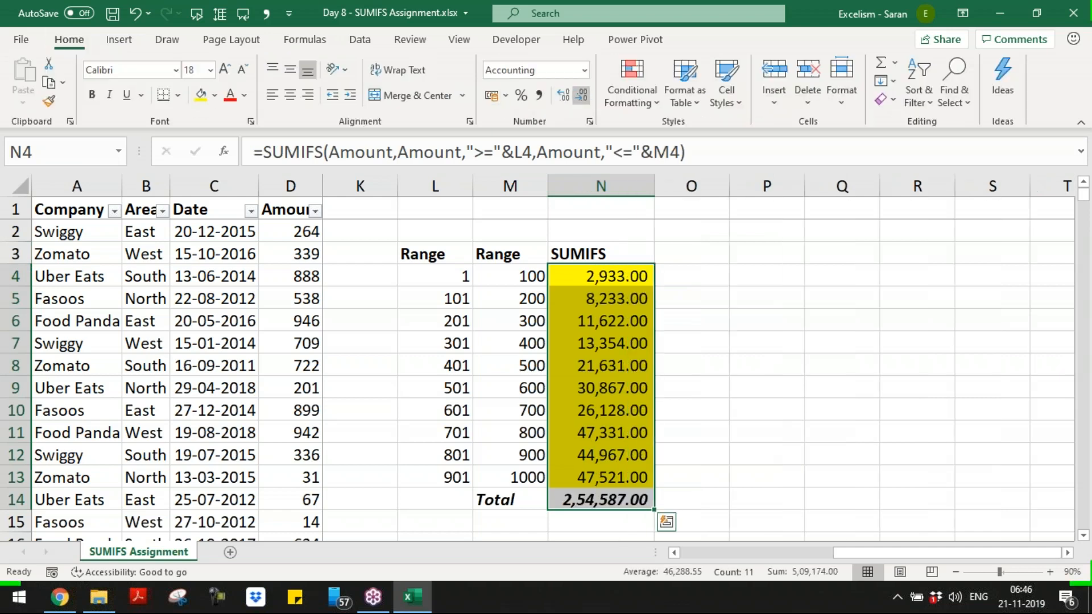
left_click(581, 95)
left_click(581, 95)
- Examine the first criterion in N4's SUMIFS formula, comparing the quoted operator with the L4 reference joined by &
left_click(600, 364)
key("Up")
key("Up")
key("Up")
key("Up")
key("Up")
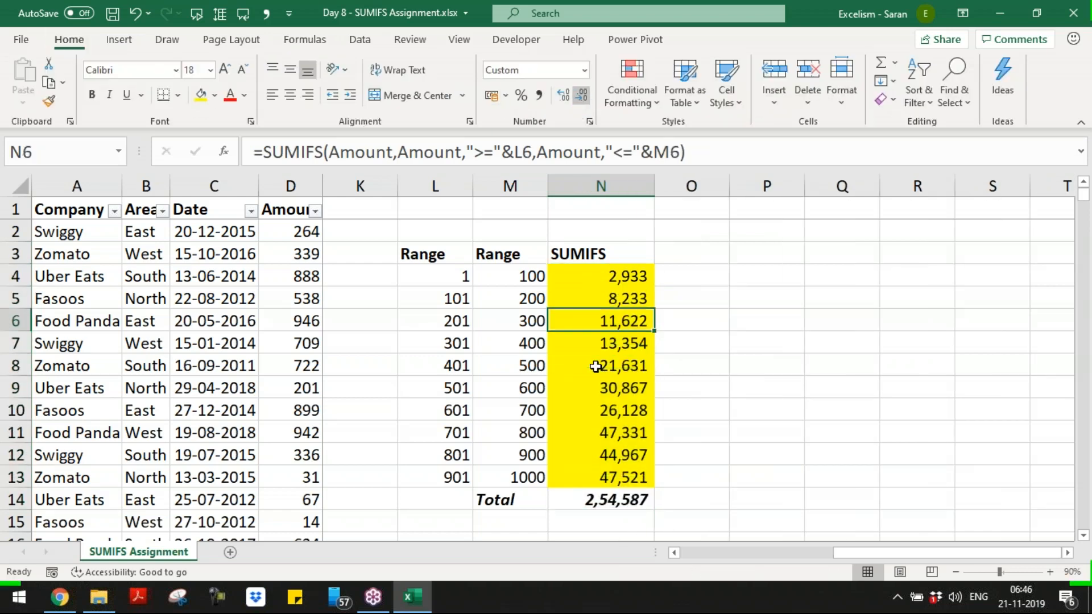
key("Down")
key("F2")
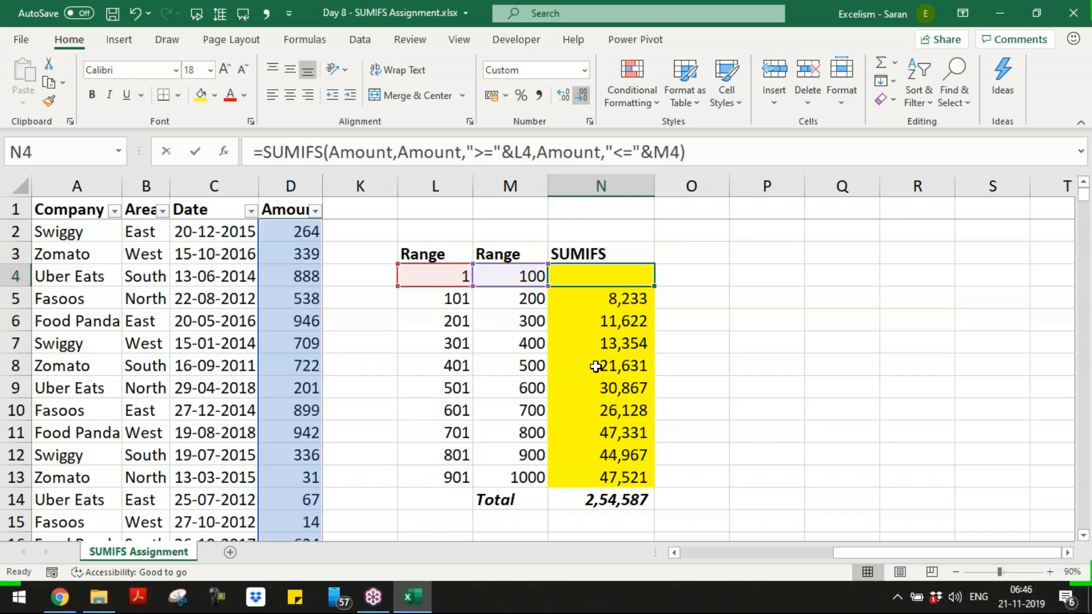
key("Left")
key("Left")
key("Left")
key("Left")
key("Left")
key("Left")
key("Left")
key("Left")
key("Left")
key("Left")
key("Left")
key("Left")
key("Left")
key("Left")
key("Left")
key("Left")
key("Left")
key("Left")
key("Left")
key("Left")
key("Left")
key("Left")
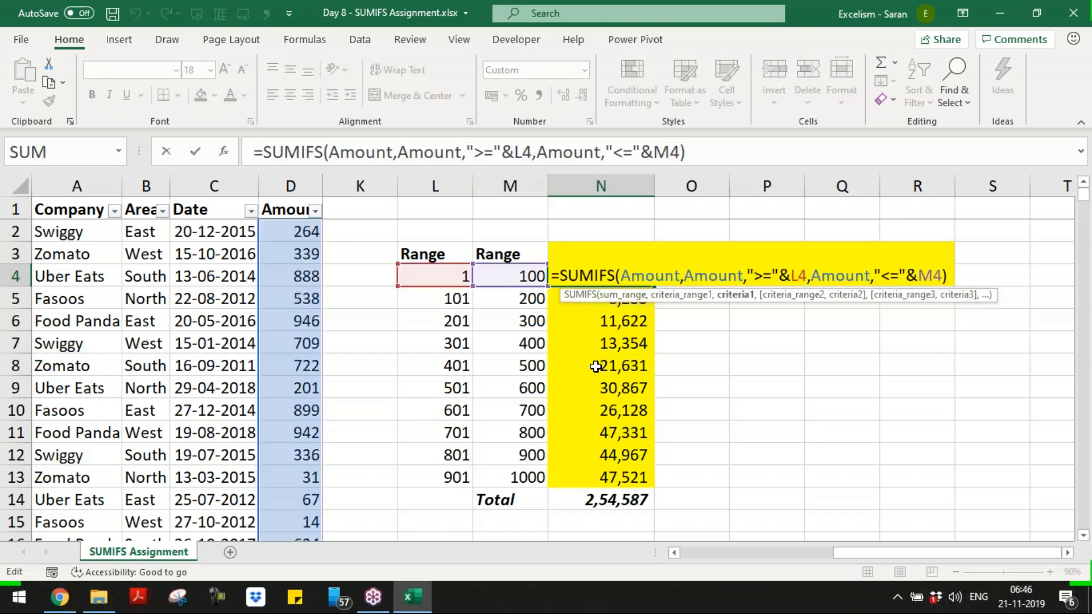
key("shift+Right")
key("shift+Right")
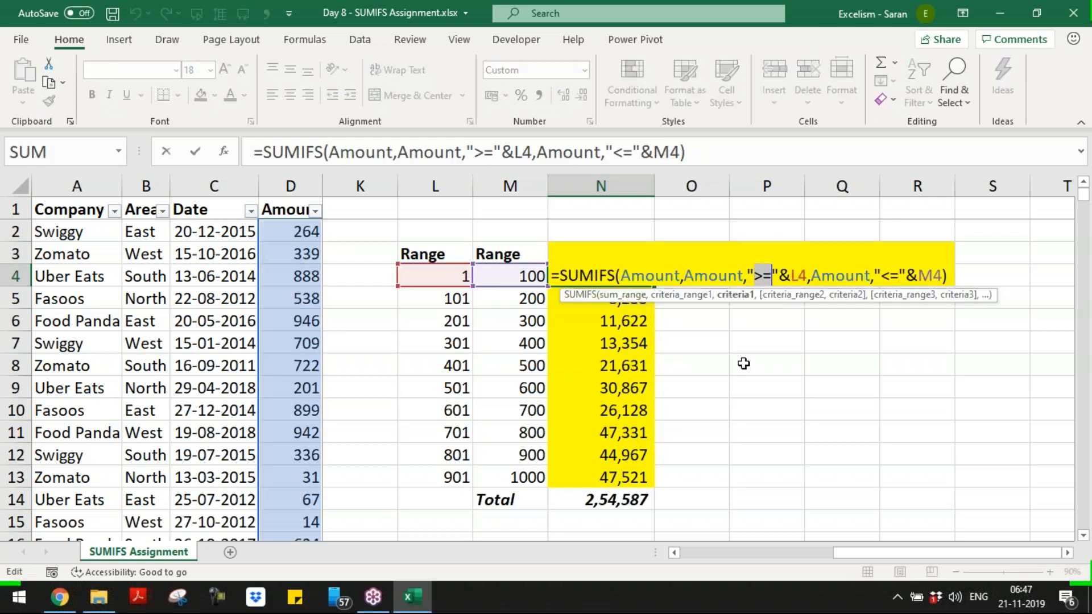
left_click_drag(753, 273, 811, 270)
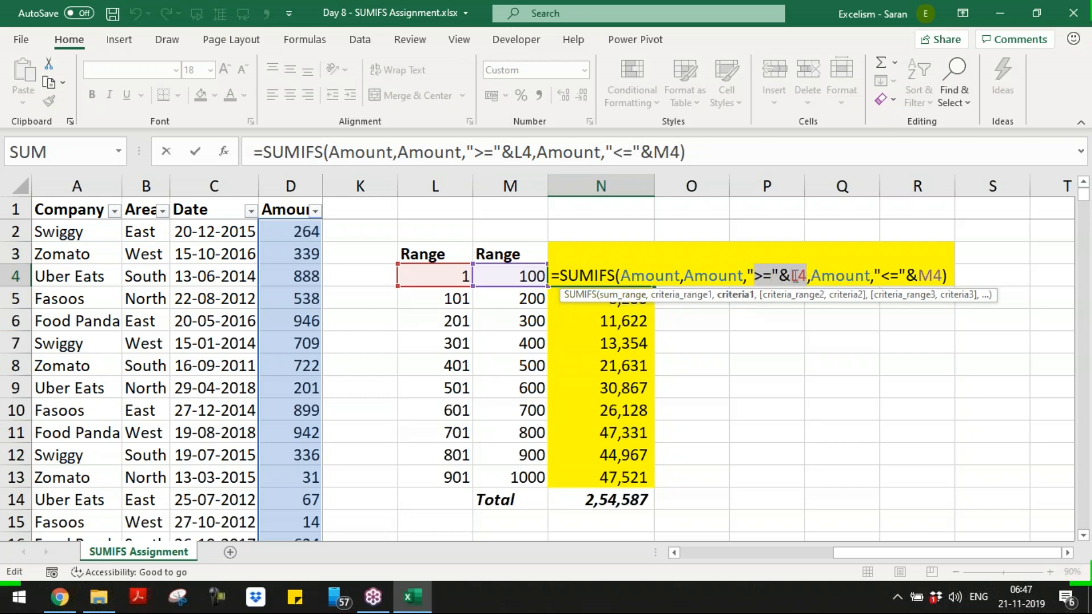
double_click(808, 273)
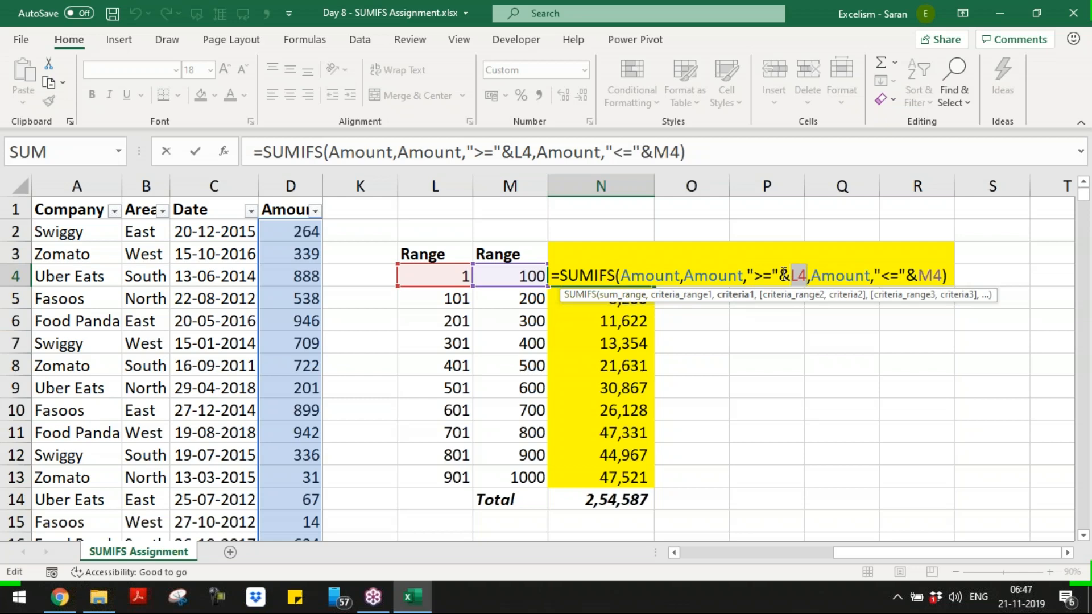
left_click(777, 270)
left_click_drag(748, 271, 775, 266)
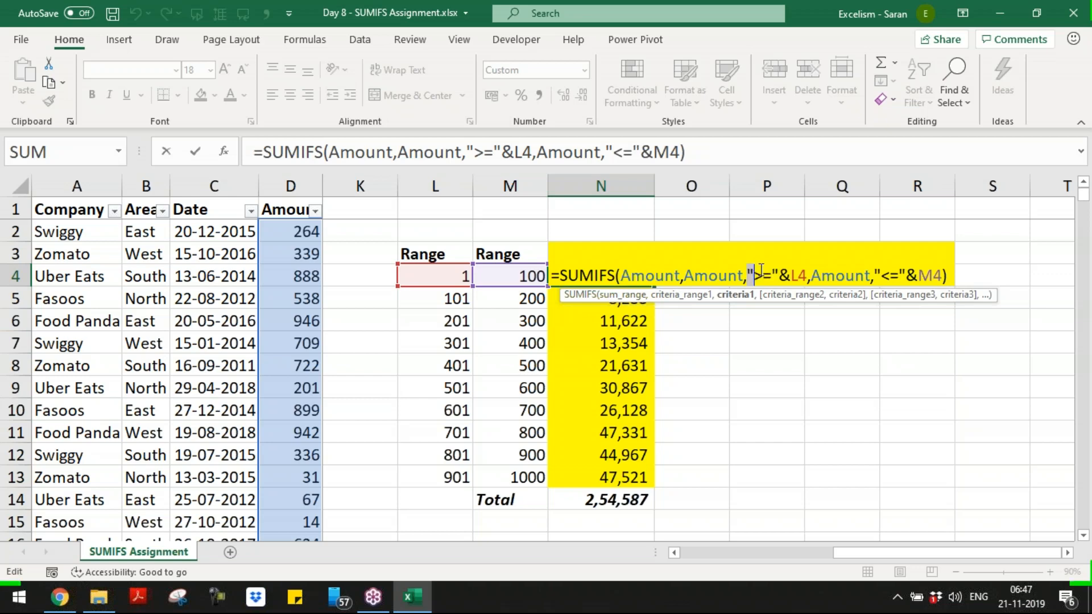
left_click_drag(791, 275, 806, 275)
left_click_drag(748, 277, 803, 273)
key("Escape")
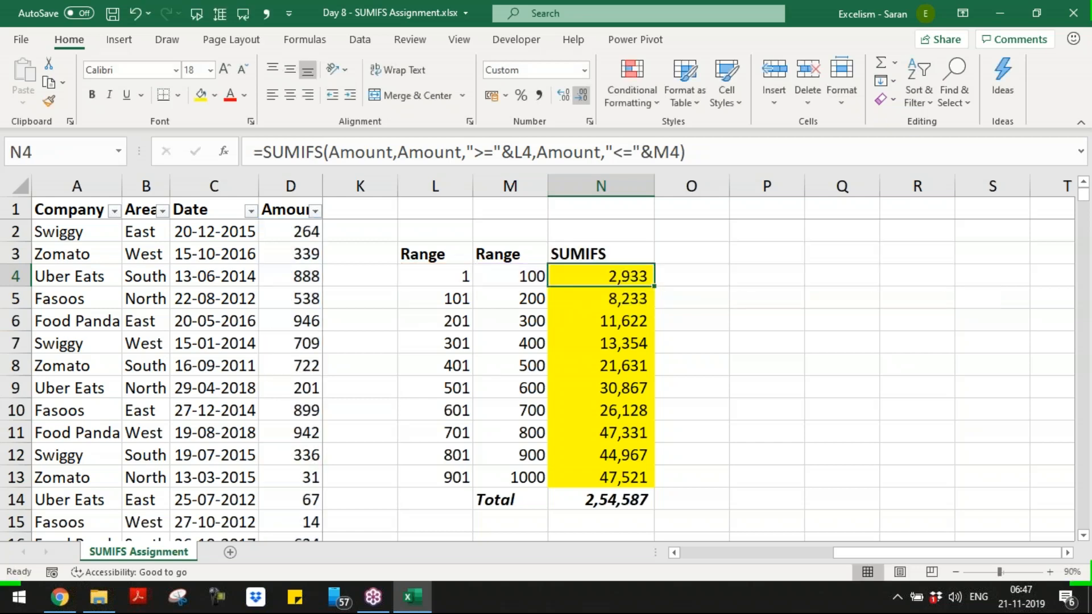
- Look over the Month and Year SUMIFS tables beside the amount-range table
key("Left")
key("Left")
key("Left")
key("Left")
key("Left")
key("Left")
key("Left")
key("Left")
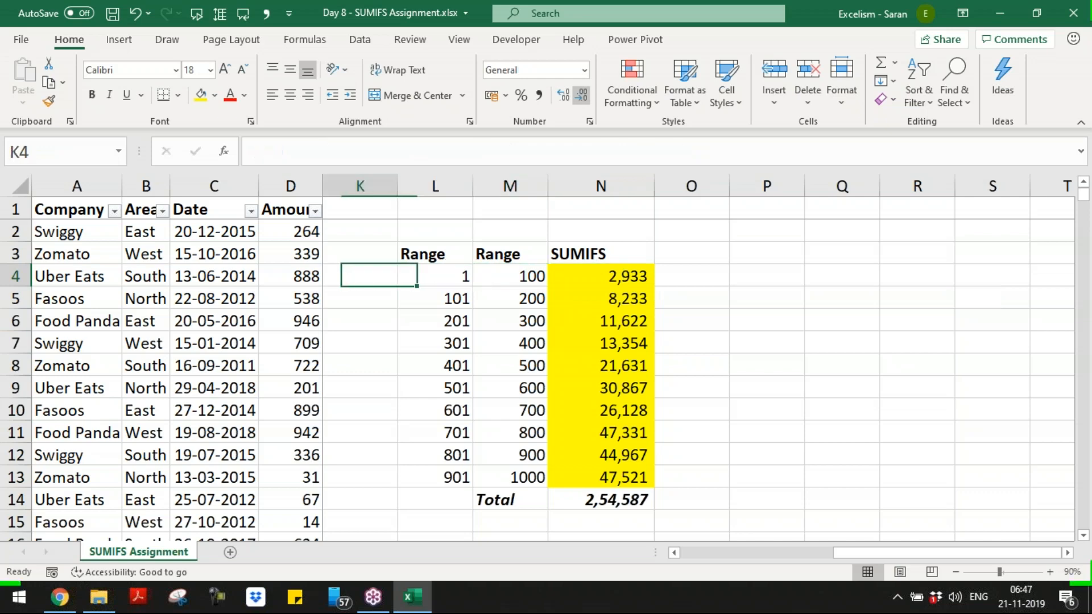
key("Left")
key("Left")
key("Right")
key("Right")
key("Right")
key("Up")
key("Down")
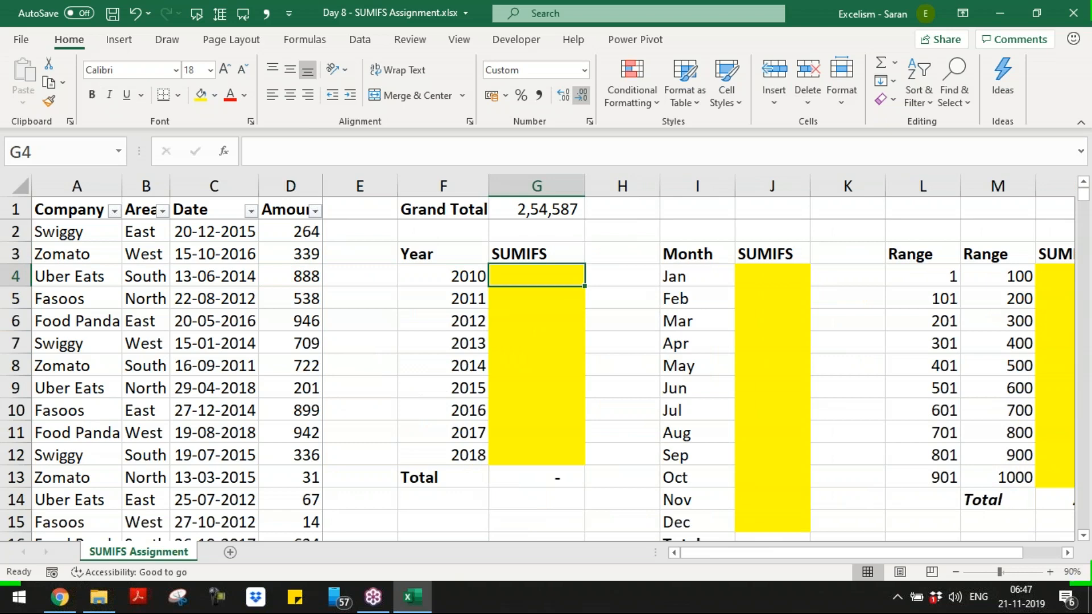
- Show N4's formula as text in O4 using FORMULATEXT
key("Right")
key("Right")
key("Right")
key("Right")
key("Right")
key("Right")
key("Right")
key("Right")
key("Right")
key("Right")
key("Right")
key("Right")
key("Right")
key("Left")
key("Left")
key("Left")
key("Left")
key("Left")
key("Left")
key("Left")
key("Right")
key("Right")
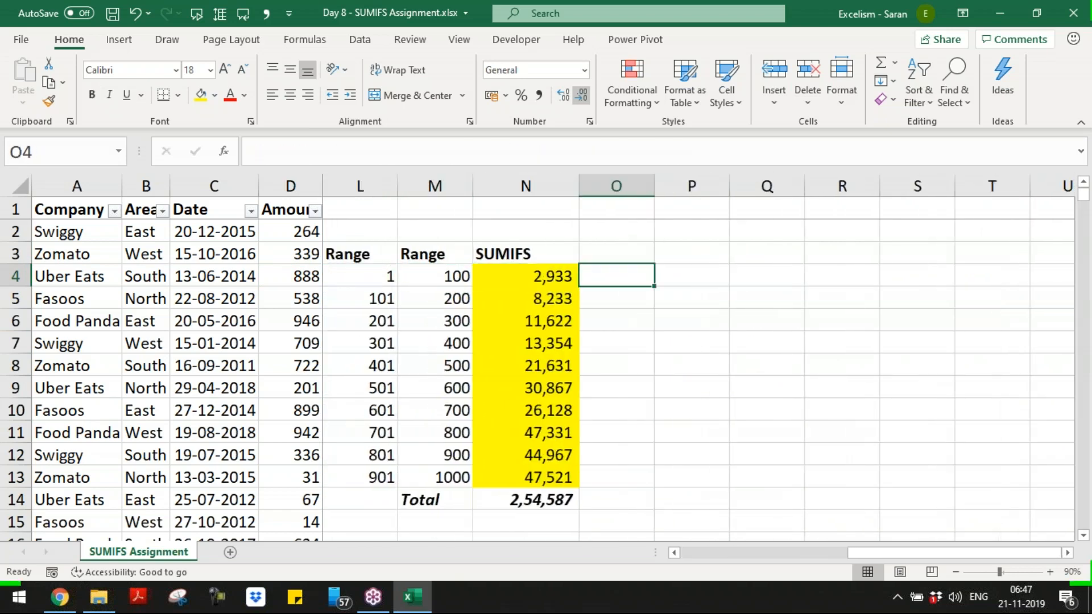
type("=form")
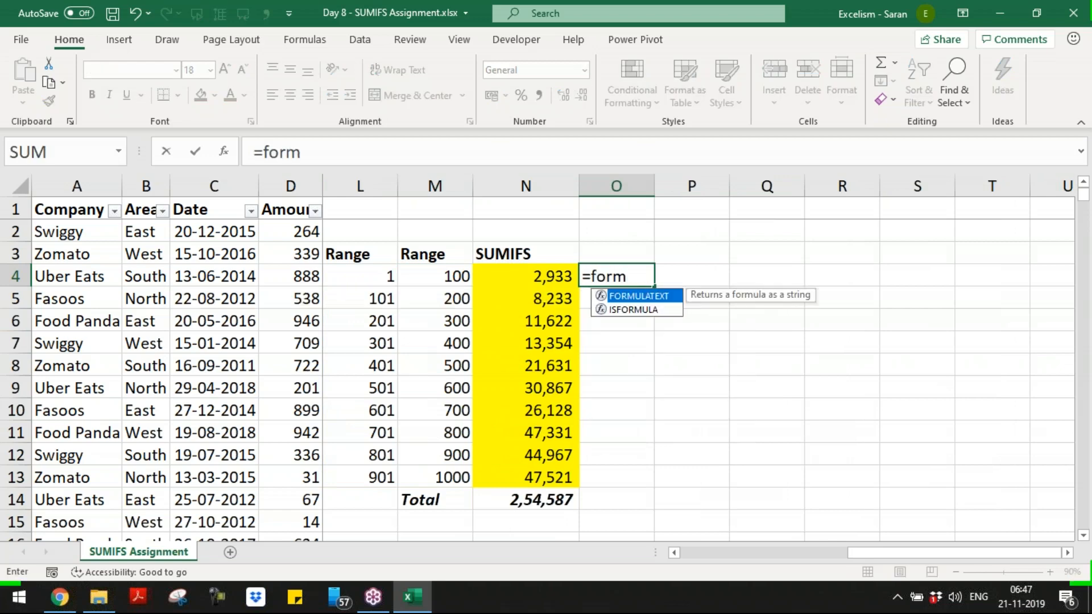
key("Tab")
key("Left")
key("ctrl+Return")
- Copy the FORMULATEXT formula from O4 to O5:O13, beside the remaining range rows
key("ctrl+c")
key("Left")
key("ctrl+Down")
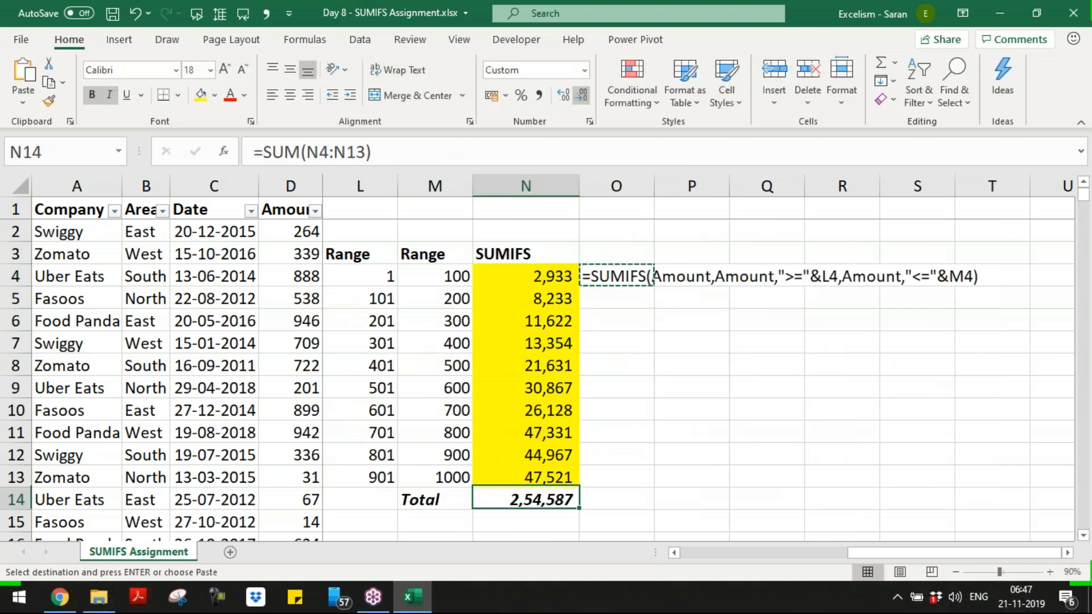
key("Right")
key("Up")
key("ctrl+shift+Up")
key("shift+Down")
key("Return")
key("ctrl+Up")
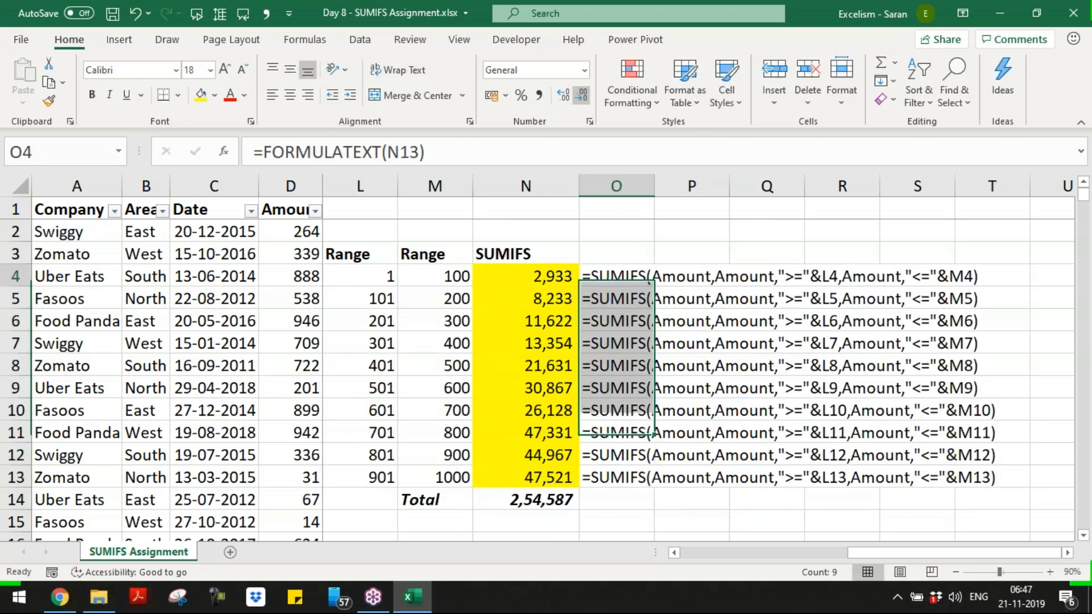
key("Down")
key("Up")
key("Down")
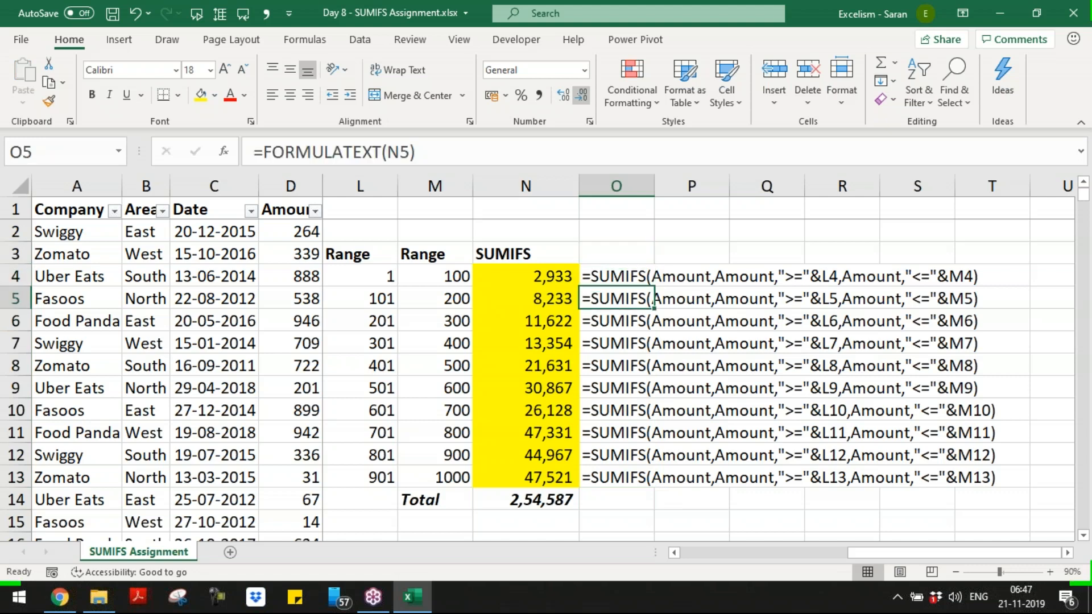
key("Up")
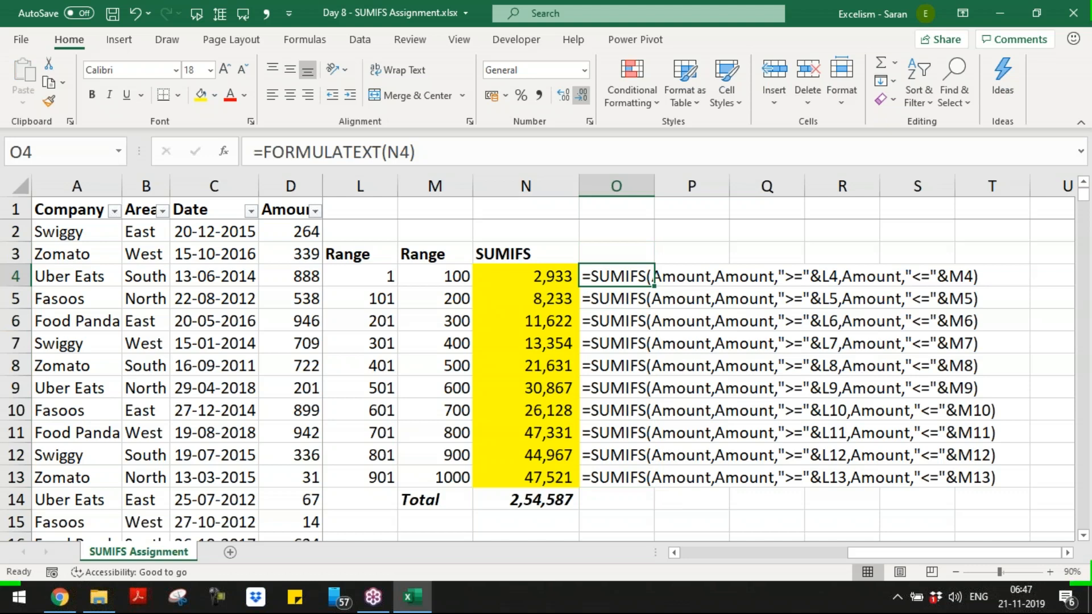
- Start a SUMIFS formula in G4 for the year 2010, with the named range Amount as the sum range
key("Left")
key("Left")
key("Left")
key("Left")
key("Left")
key("Left")
key("Left")
key("Left")
key("Left")
key("Left")
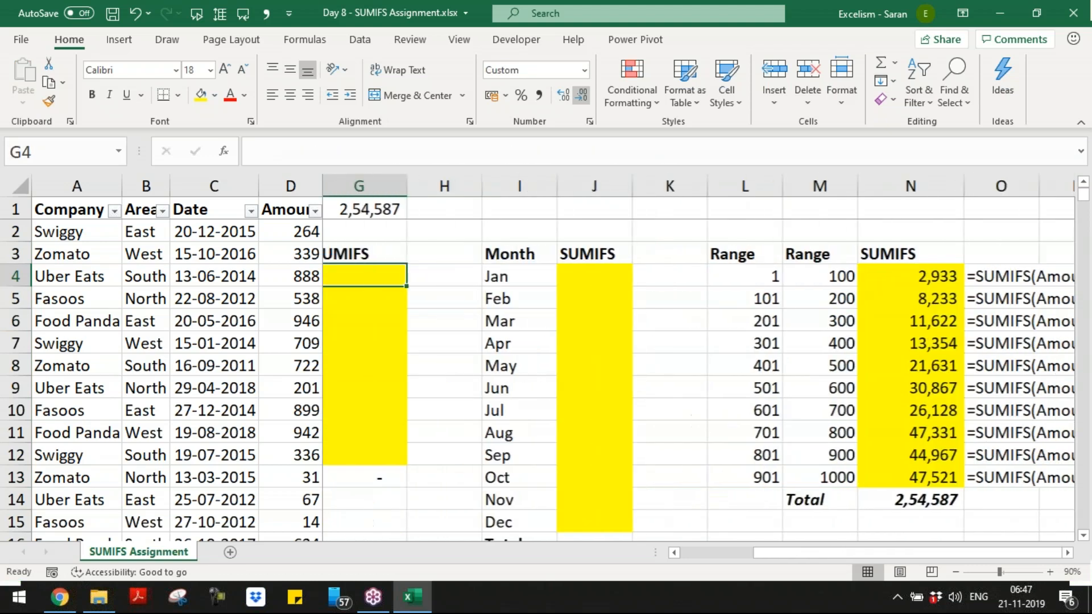
key("Right")
key("Right")
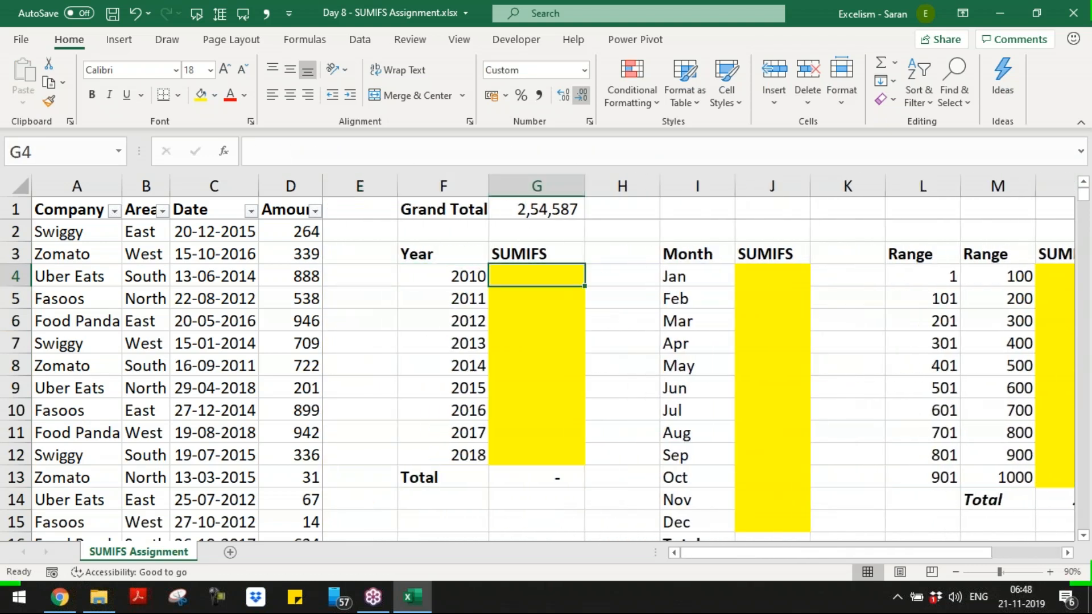
key("Right")
key("Right")
key("Left")
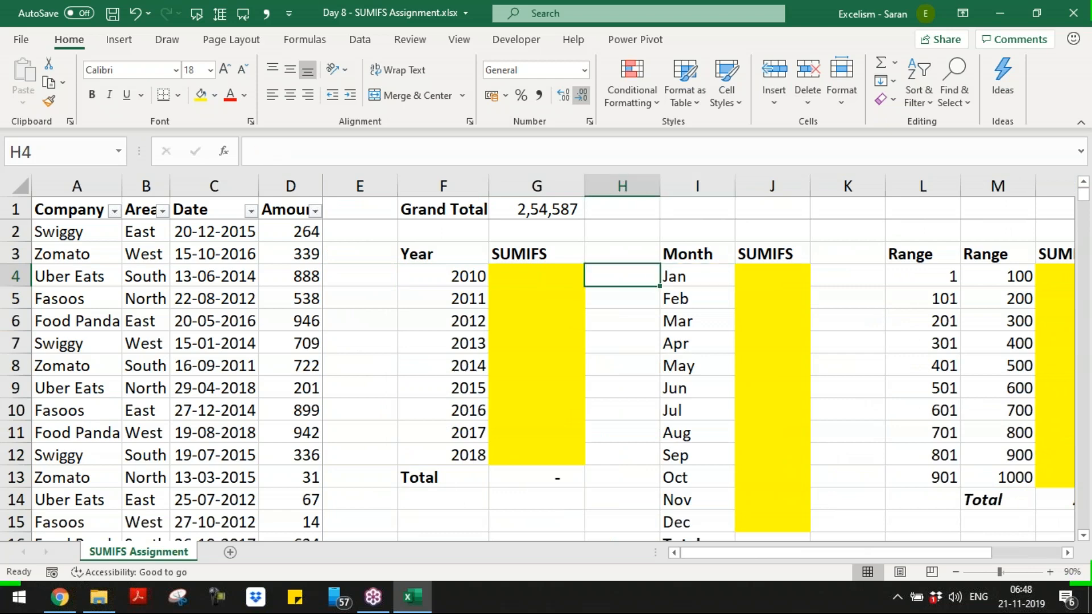
key("Left")
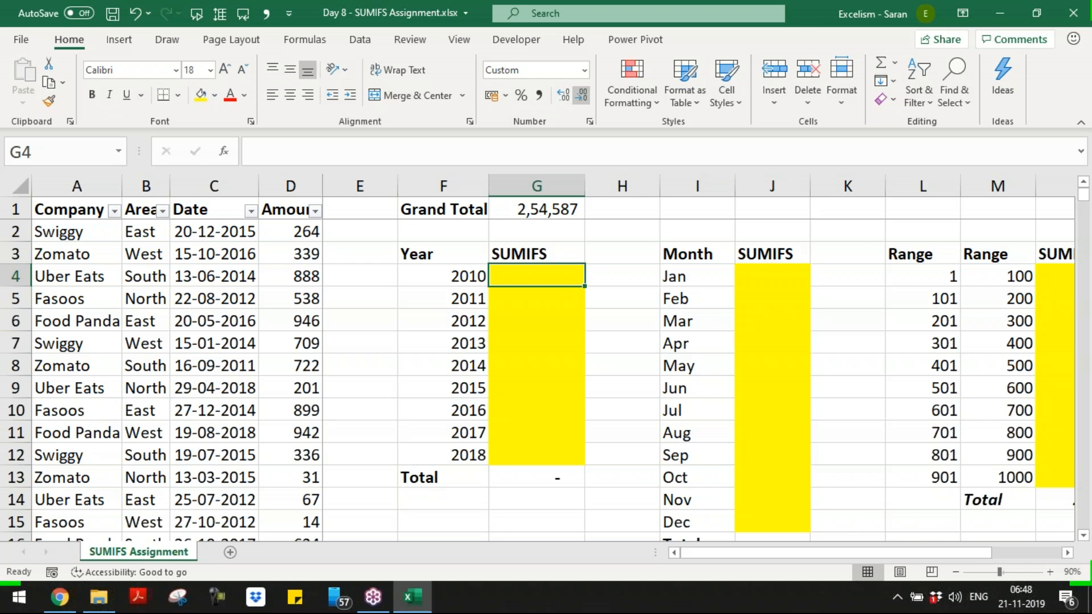
type("=sumifs")
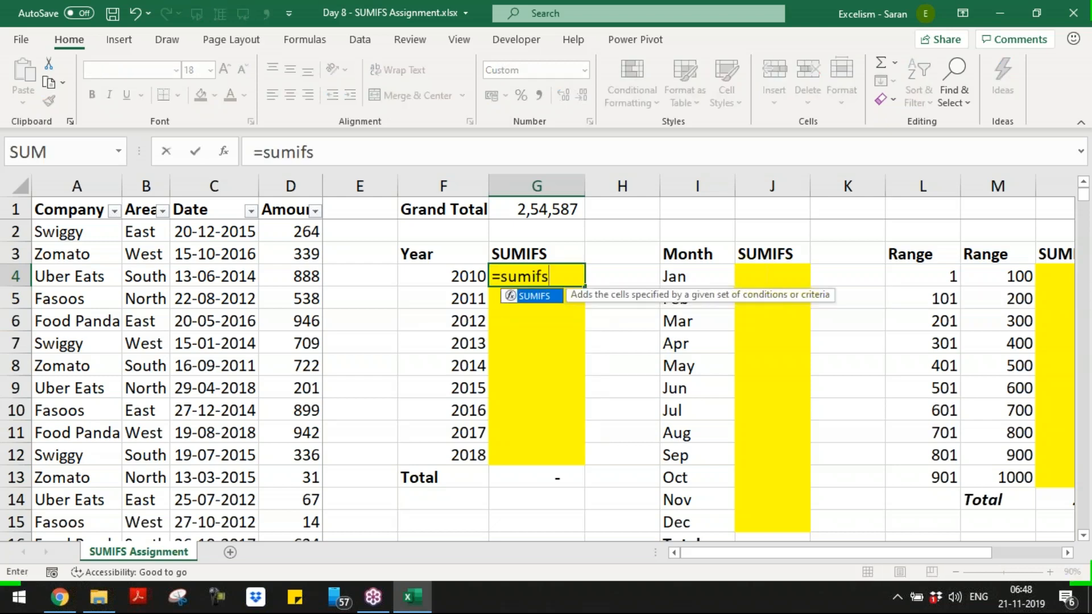
key("Tab")
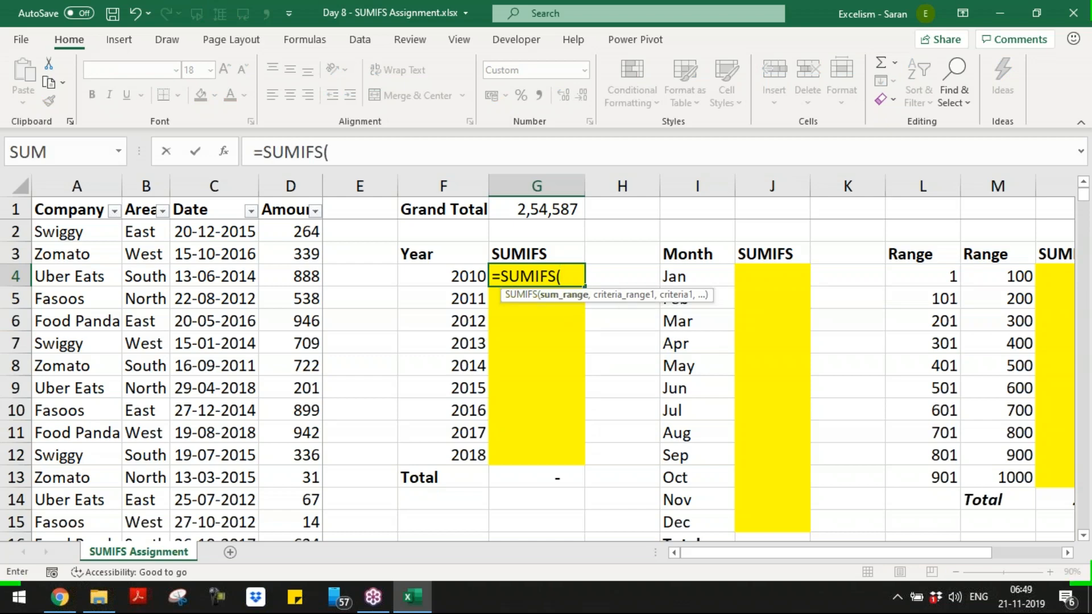
type("Amoun")
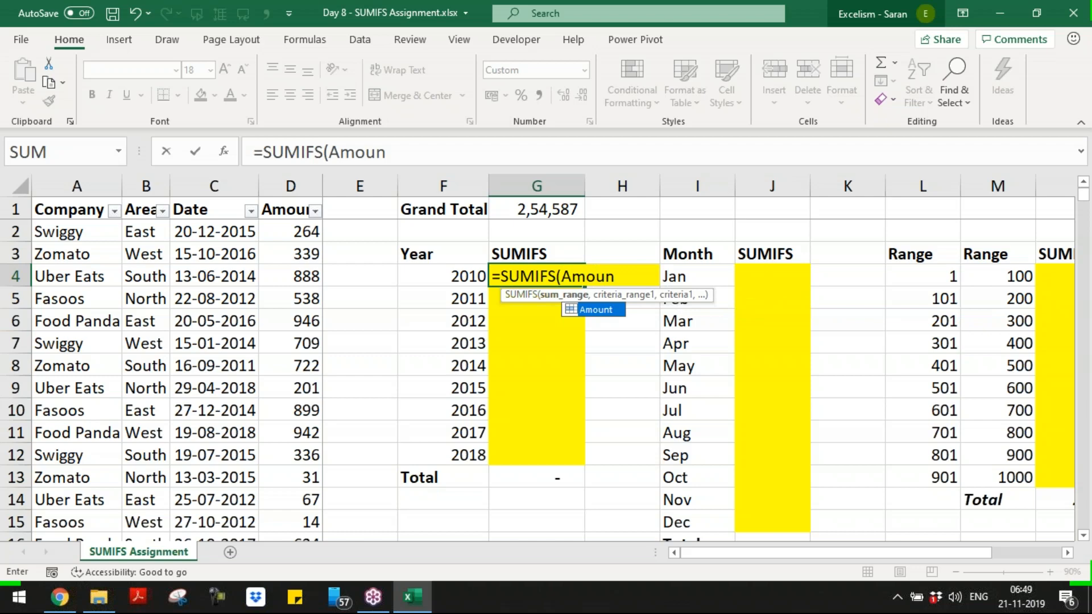
type("t,")
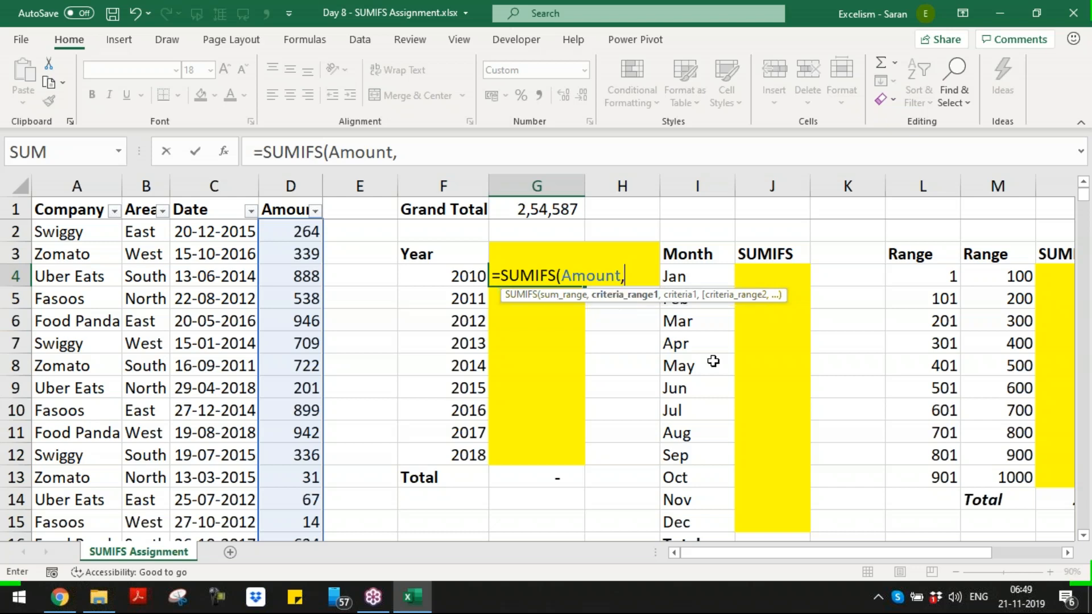
- Add the first SUMIFS condition in G4, with Date as the criteria range and ">=01/01/"&F4 as the criterion
type("Date")
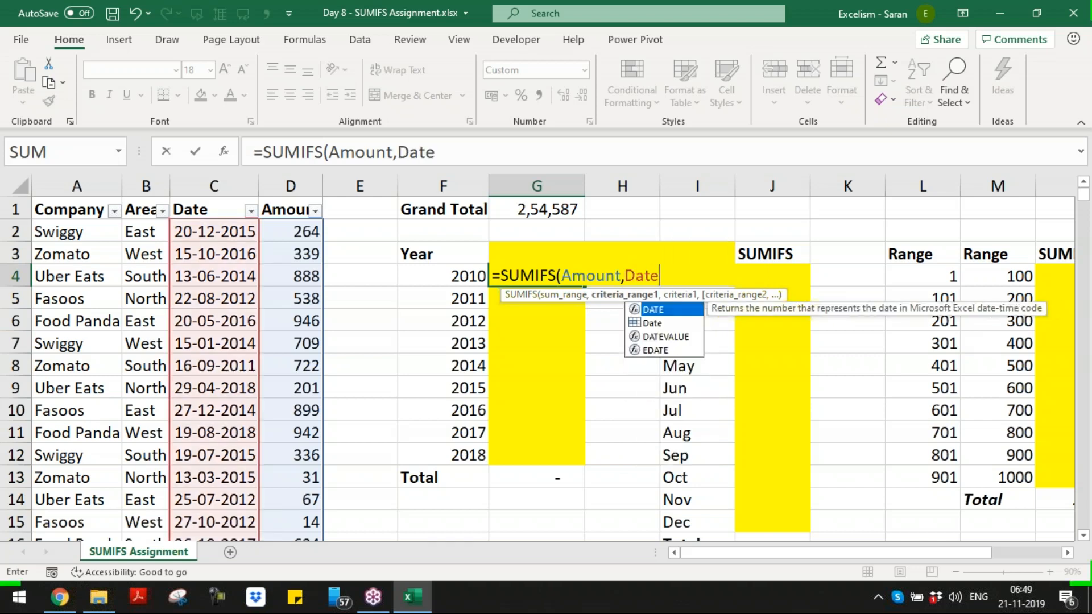
type(",\">")
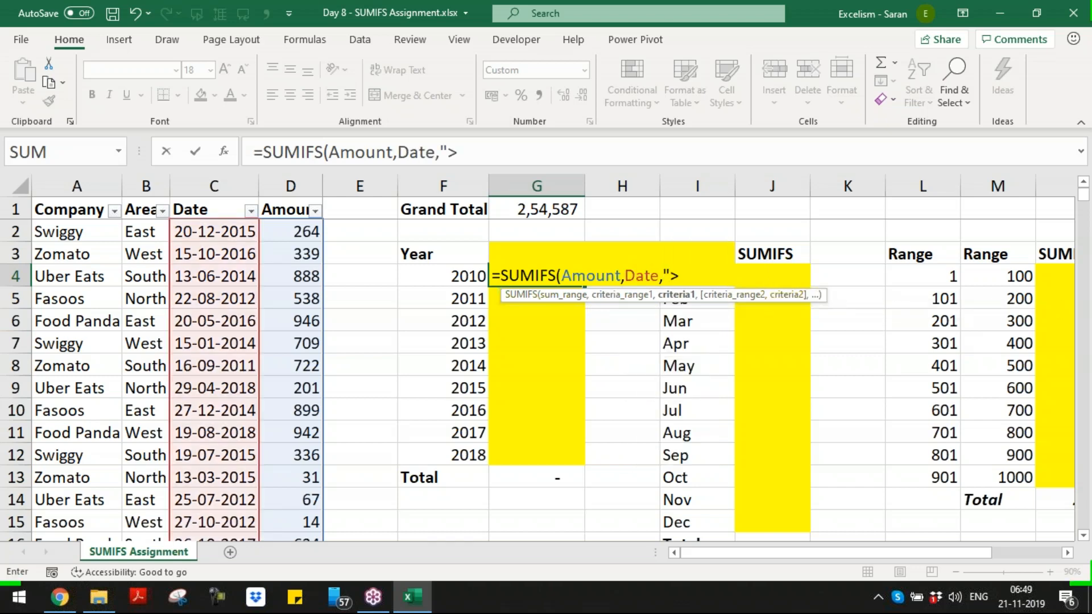
type("=01/01/")
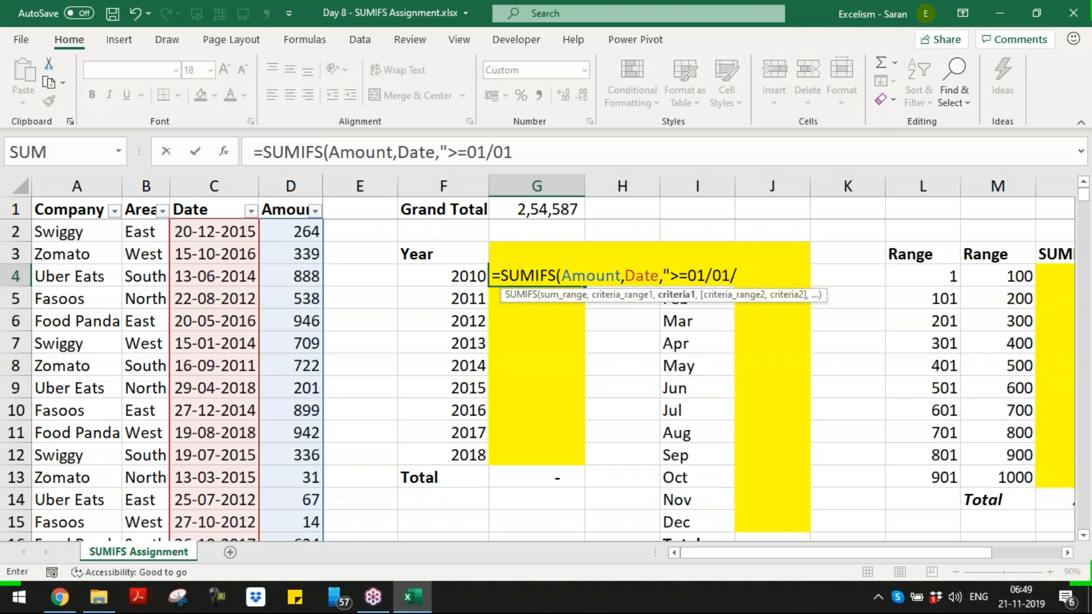
type("\"&")
left_click(473, 273)
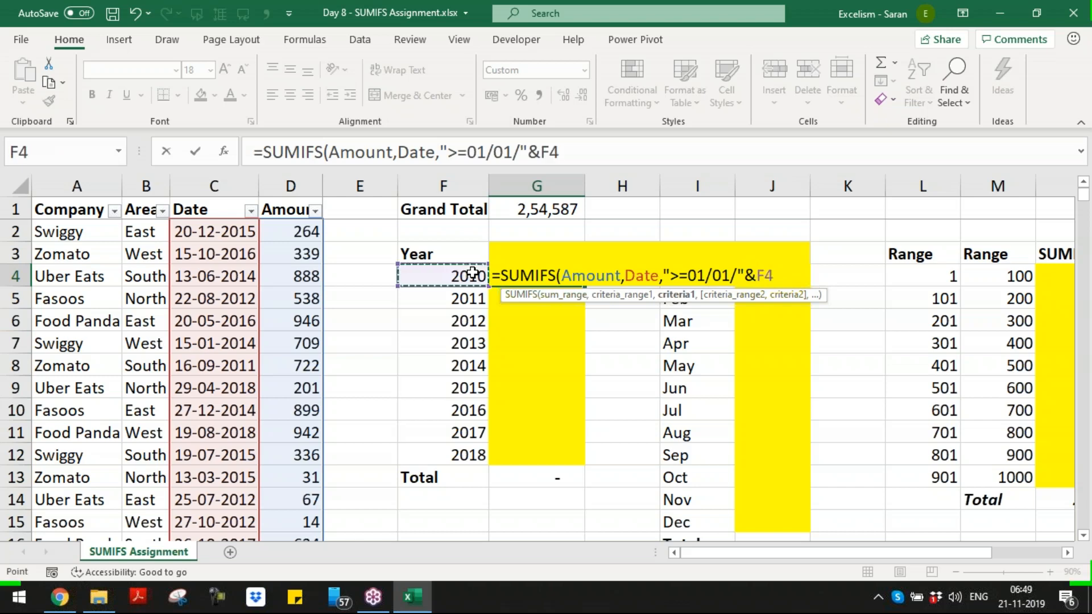
left_click_drag(664, 276, 776, 274)
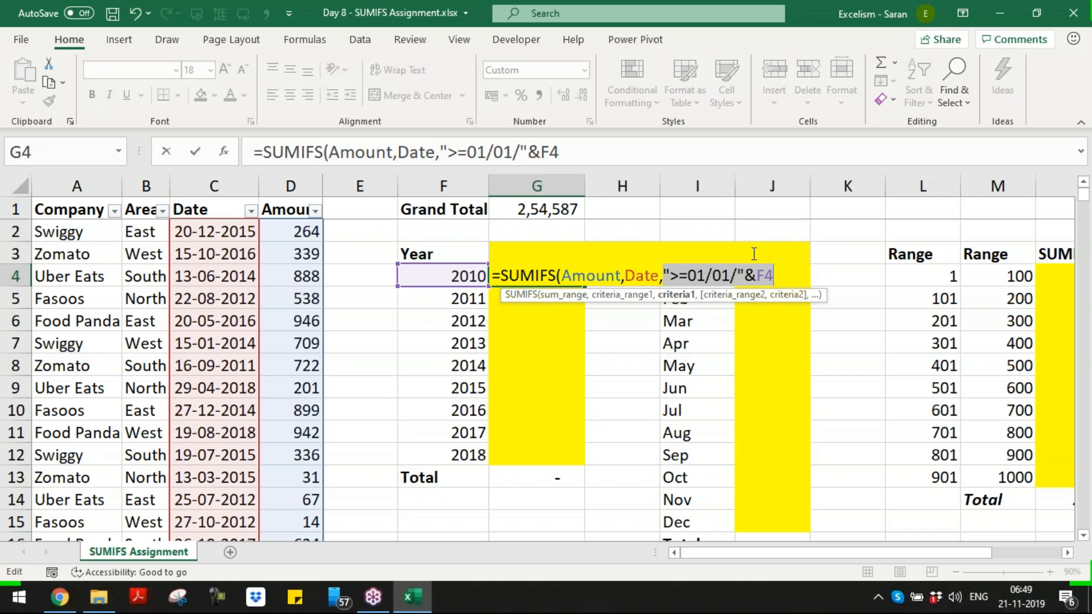
left_click(781, 267)
- Add the second SUMIFS condition in G4, with Date as the criteria range and "<=31/12/"&F4 as the criterion
type(",")
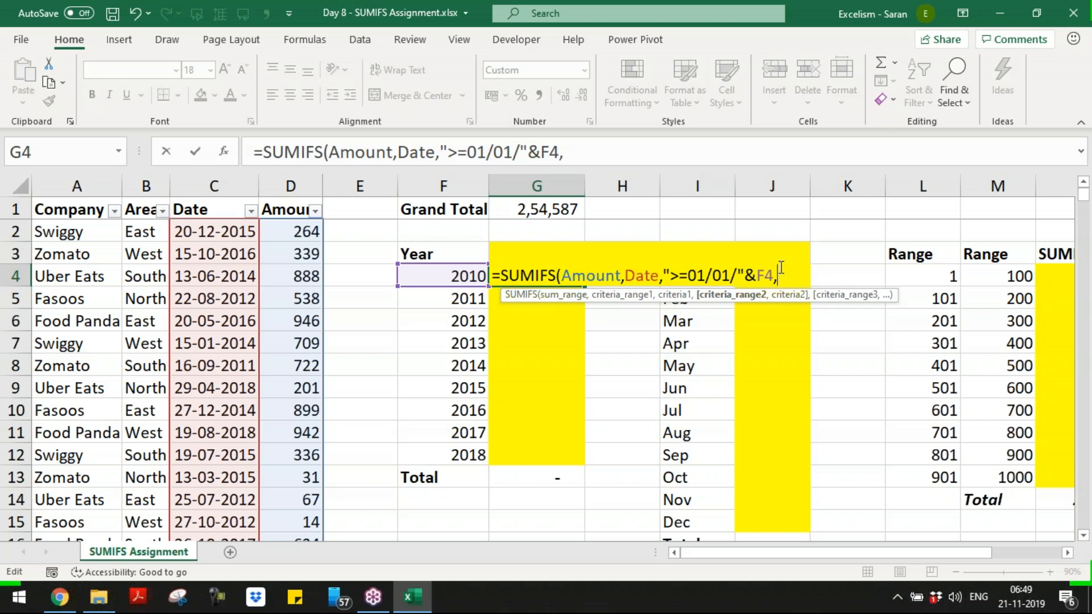
type("date,")
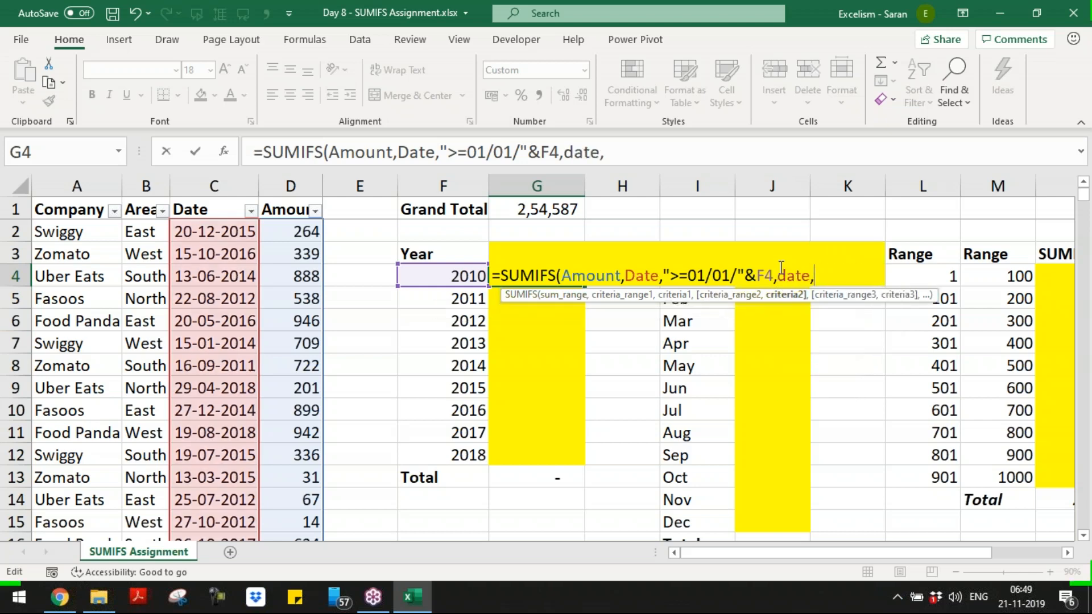
type("\"<=31/12/\"")
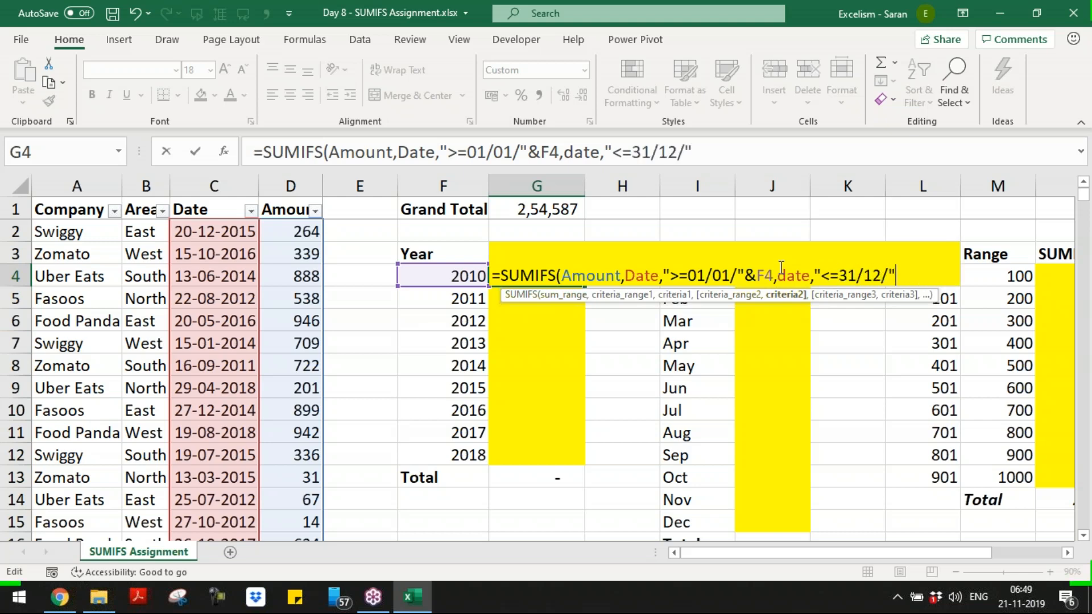
type("&")
left_click(436, 277)
type(")")
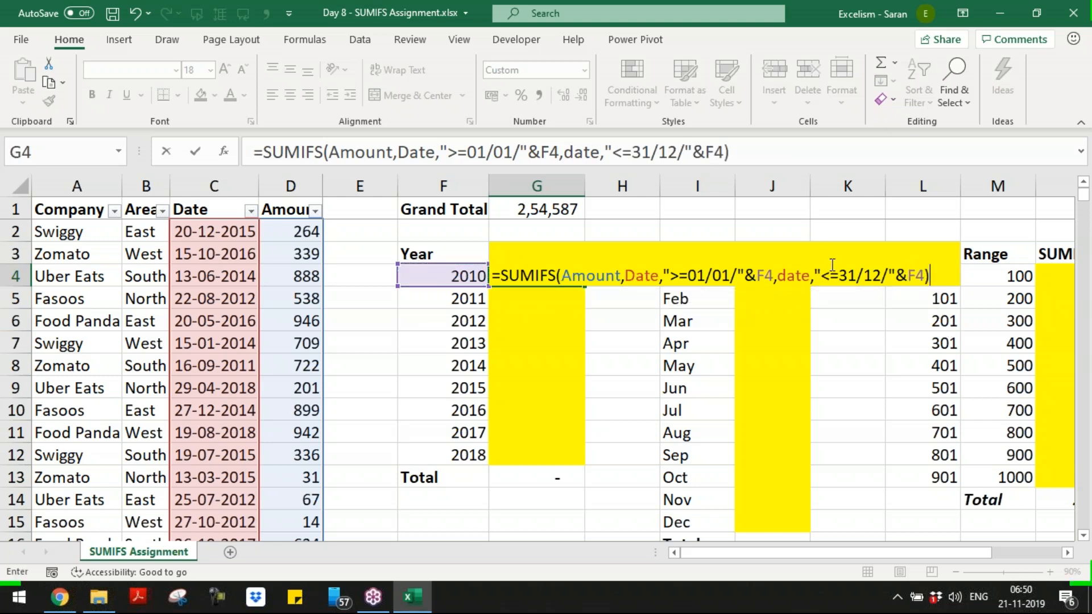
- Check the sum range, criteria ranges and criteria of the G4 SUMIFS formula one by one, and enter the formula
left_click_drag(839, 271, 889, 266)
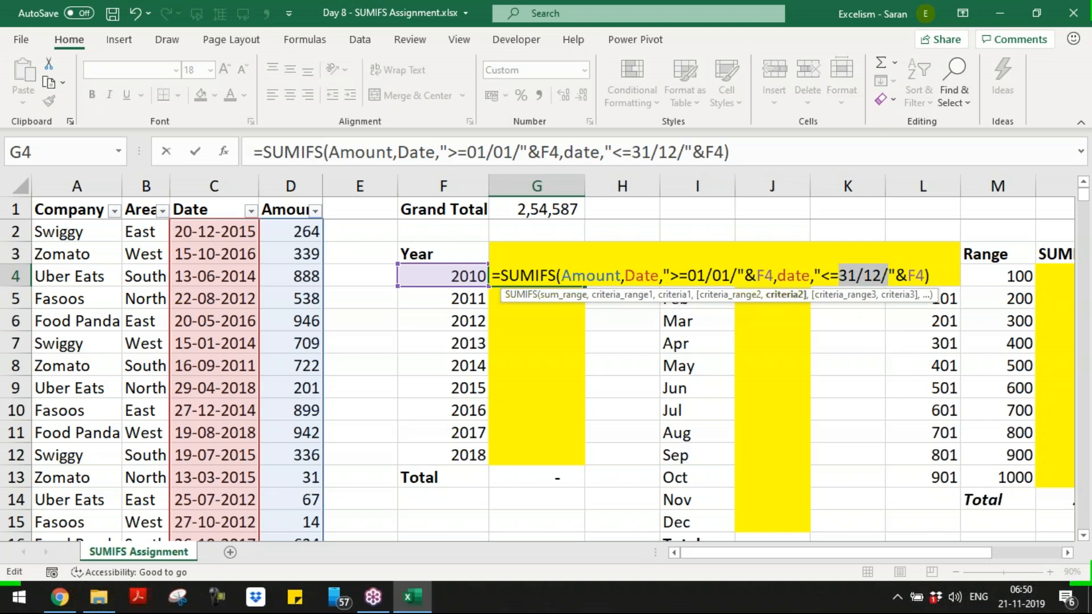
left_click(603, 273)
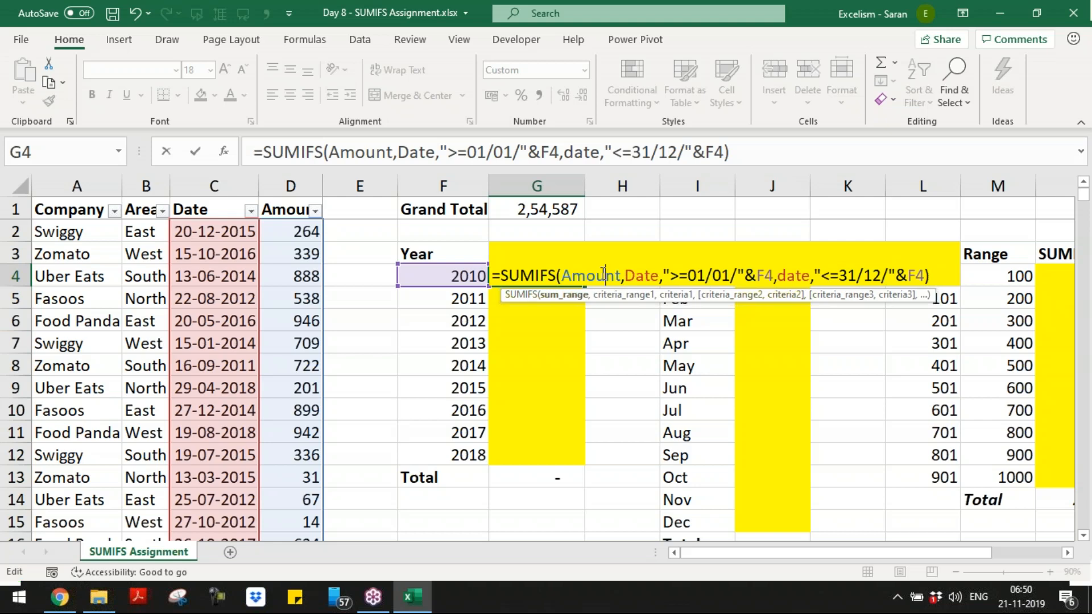
left_click(566, 296)
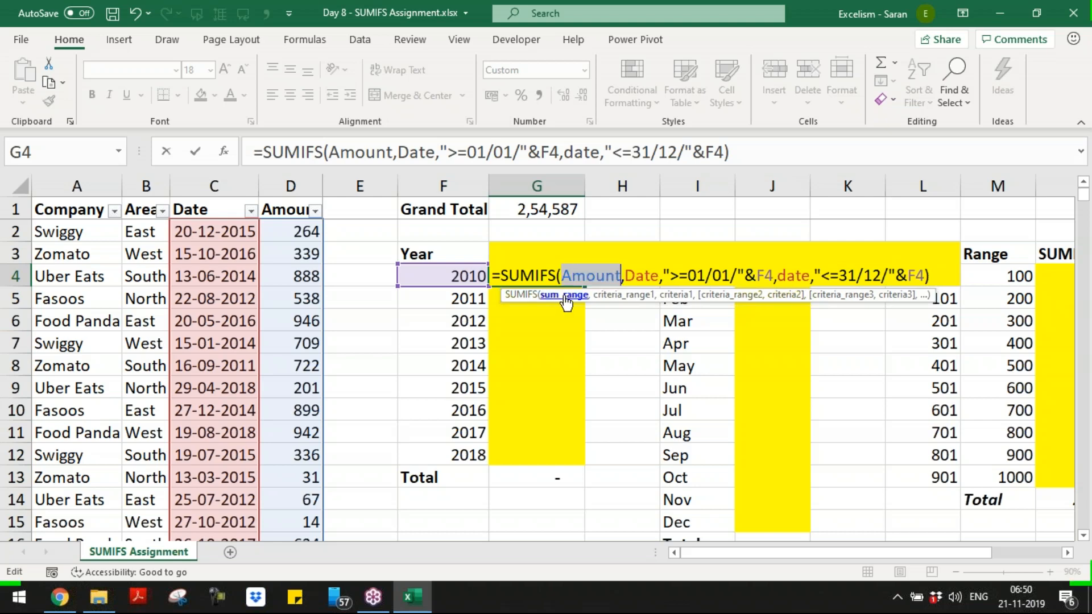
left_click(615, 296)
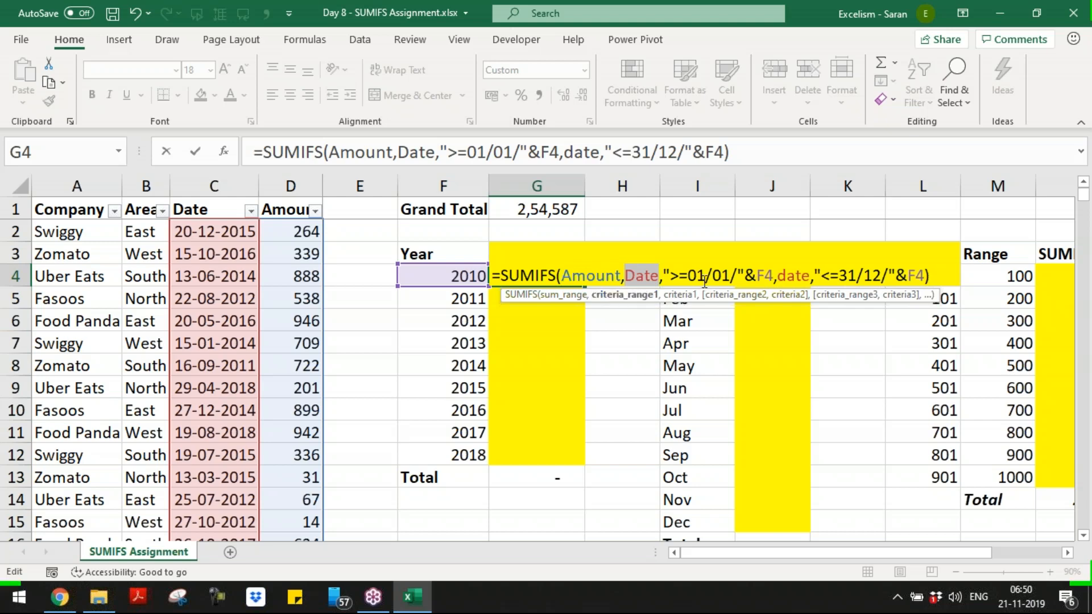
left_click(690, 296)
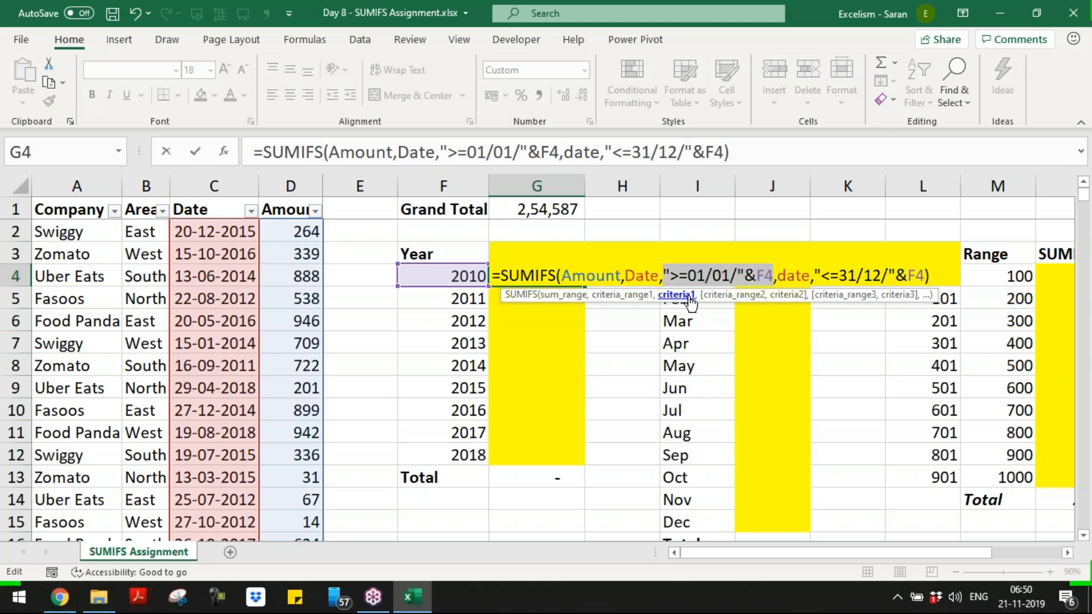
left_click(728, 296)
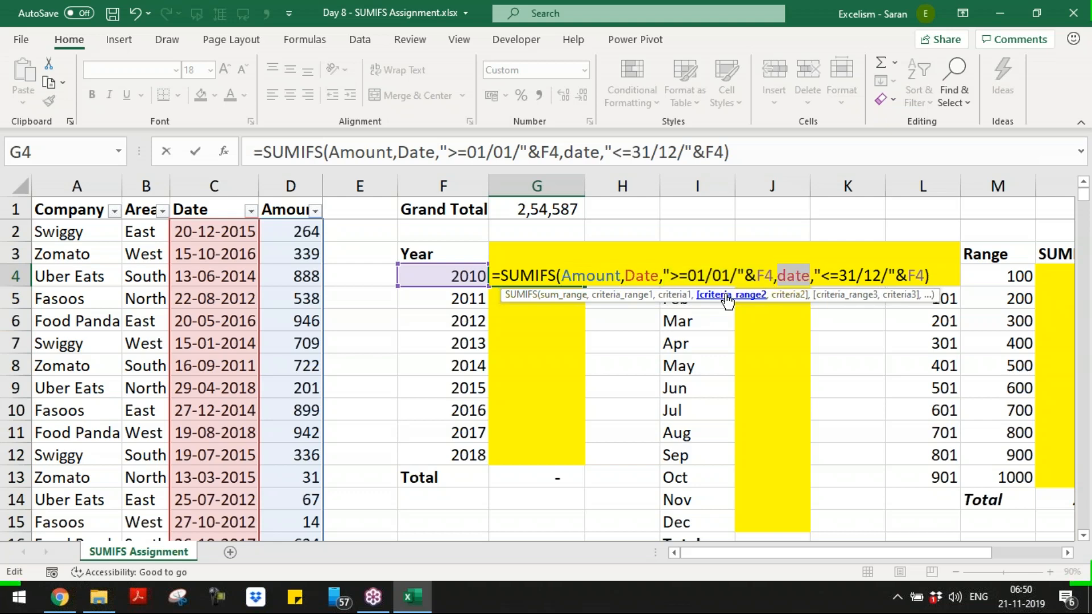
left_click(785, 296)
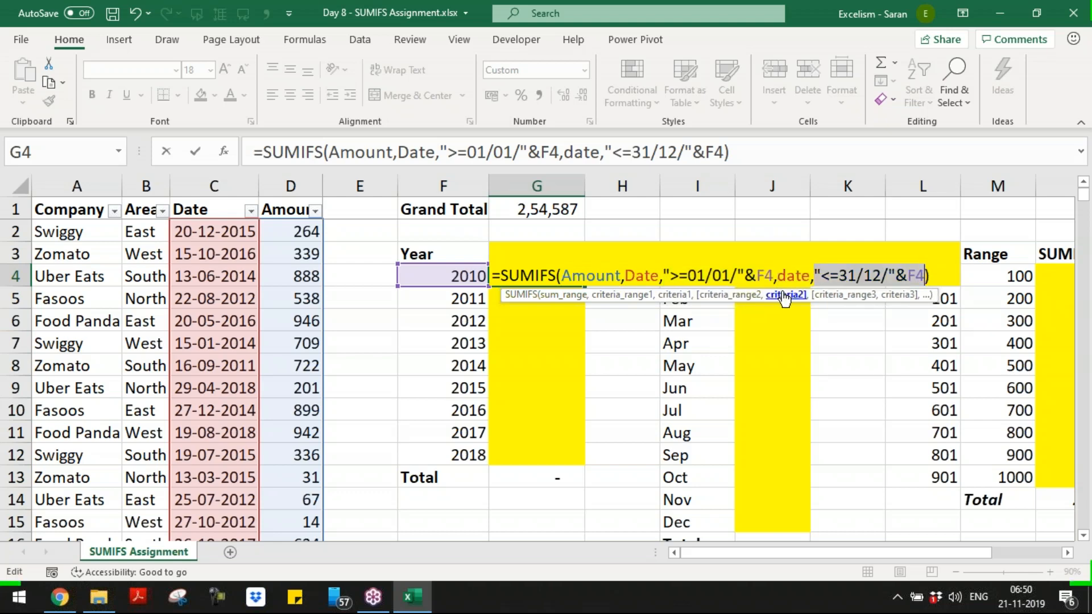
key("Return")
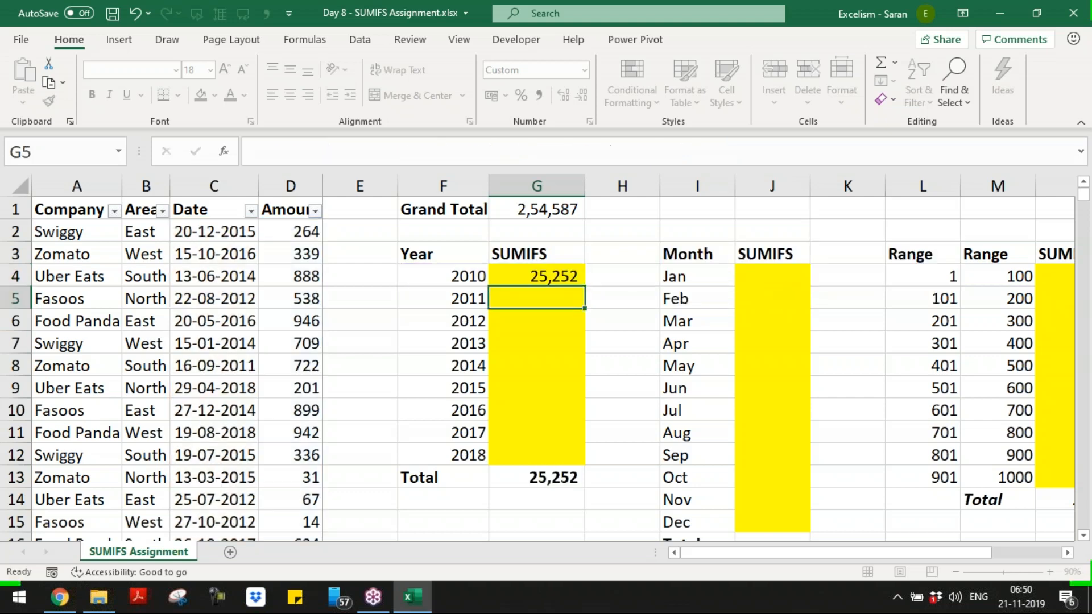
- Copy the SUMIFS formula in G4 and go to G12, the result cell for 2018
key("Up")
key("ctrl+c")
key("Left")
key("ctrl+Down")
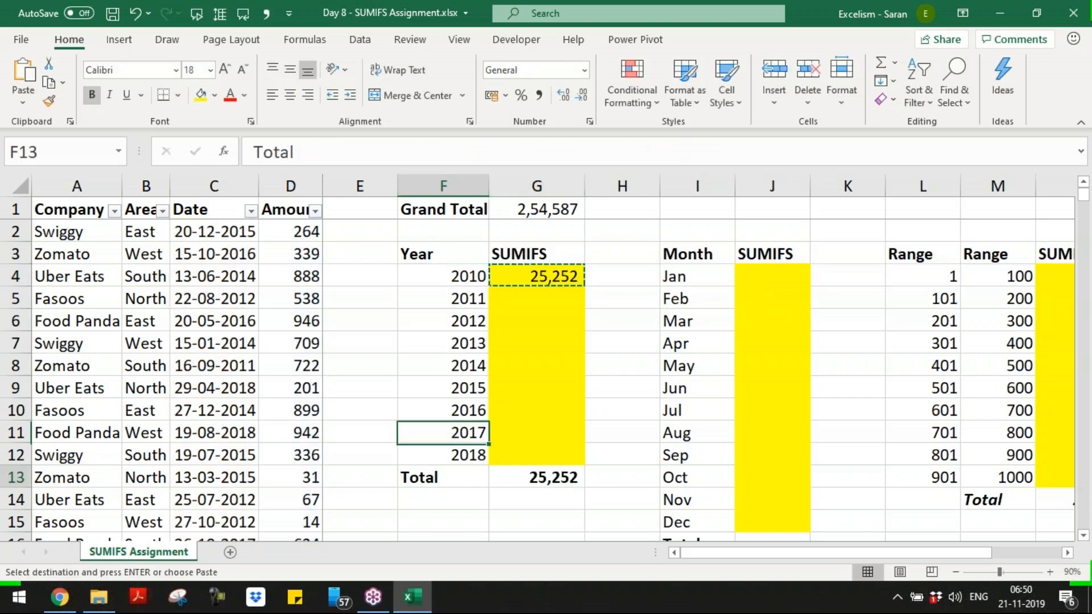
key("Right")
key("Up")
key("ctrl+shift+Down")
key("ctrl+v")
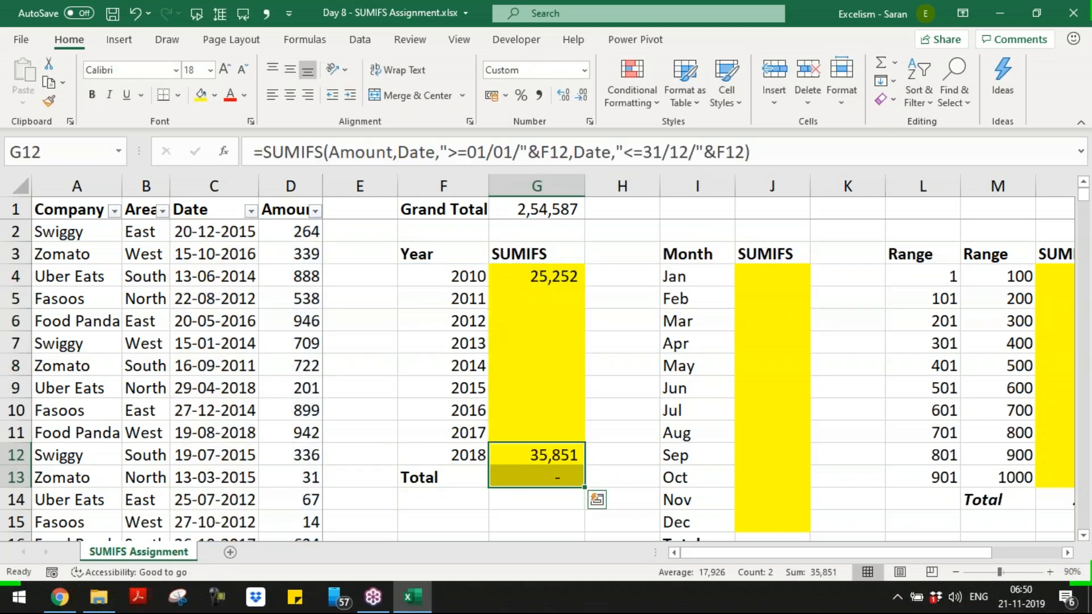
key("ctrl+z")
- Paste the copied SUMIFS formula into G5:G12 for the years 2011 to 2018
key("Up")
key("Down")
key("ctrl+shift+Up")
key("shift+Down")
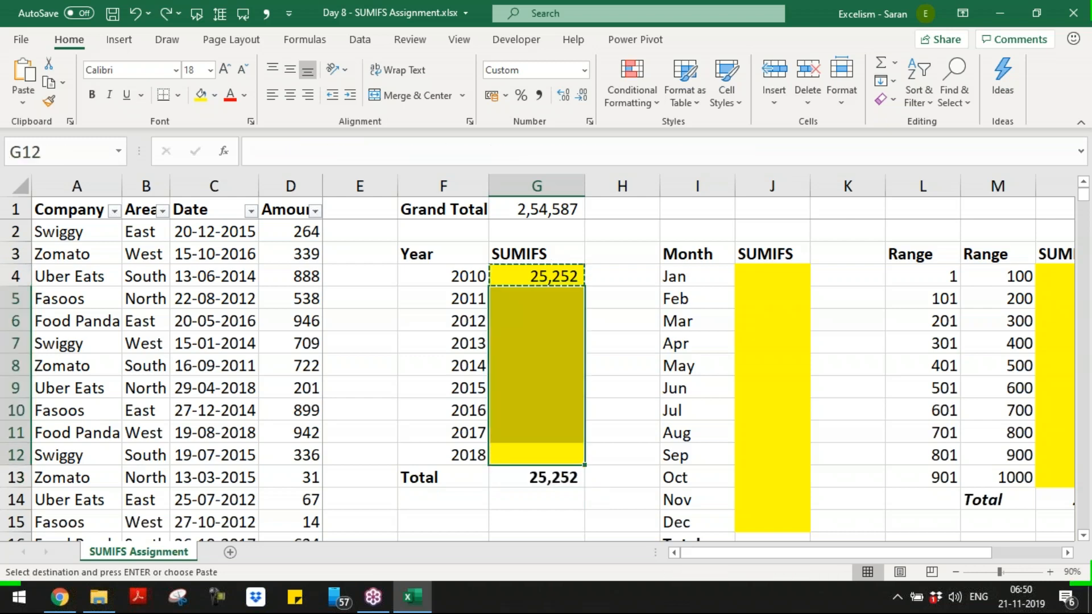
key("ctrl+v")
key("ctrl+Up")
key("Down")
key("Escape")
key("Right")
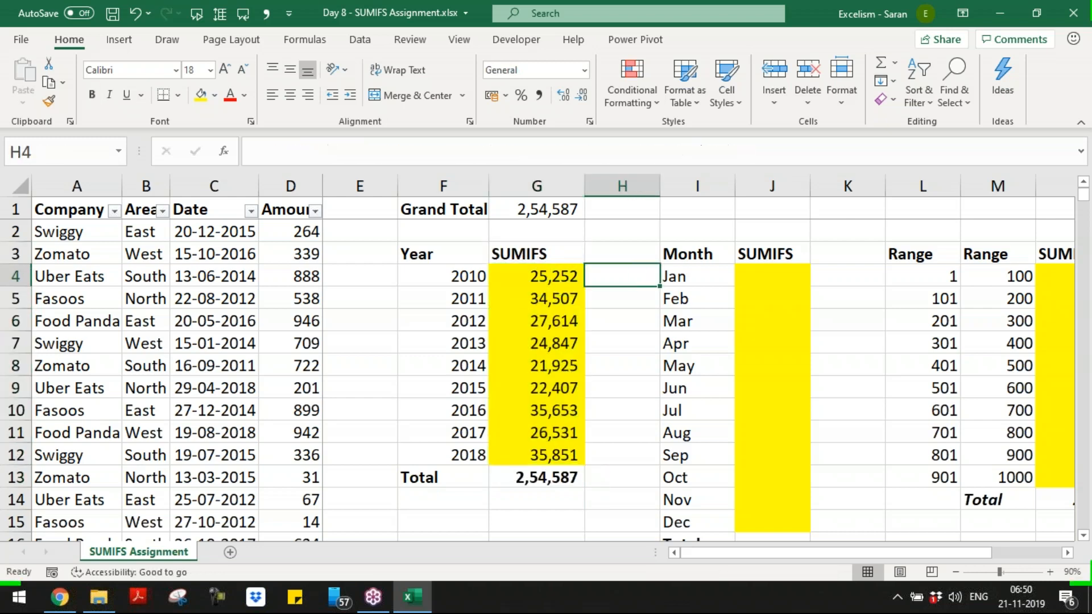
key("shift+space")
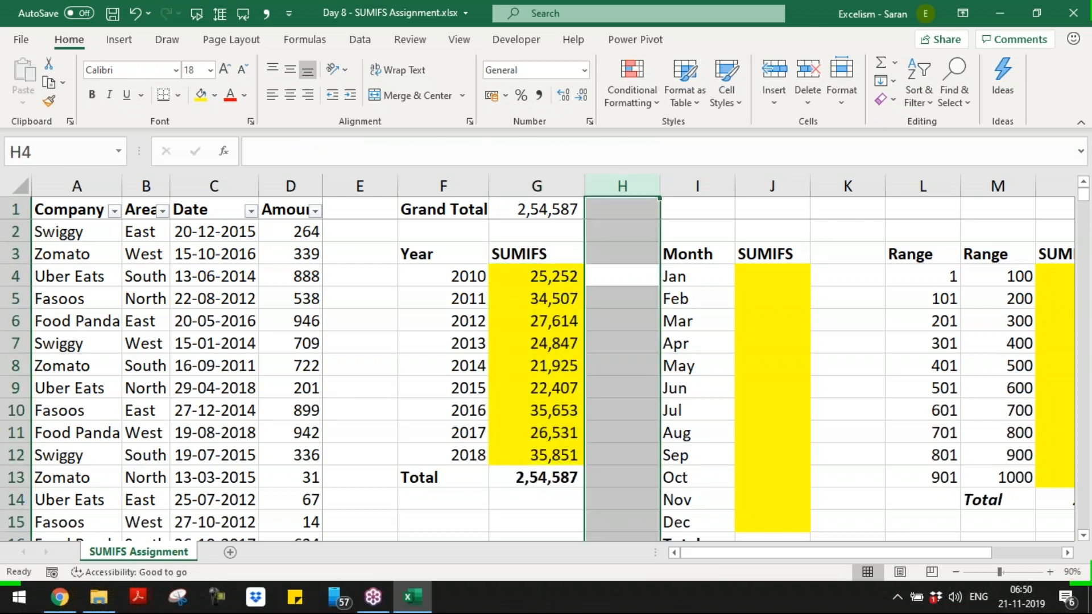
key("ctrl+shift+plus")
key("ctrl+z")
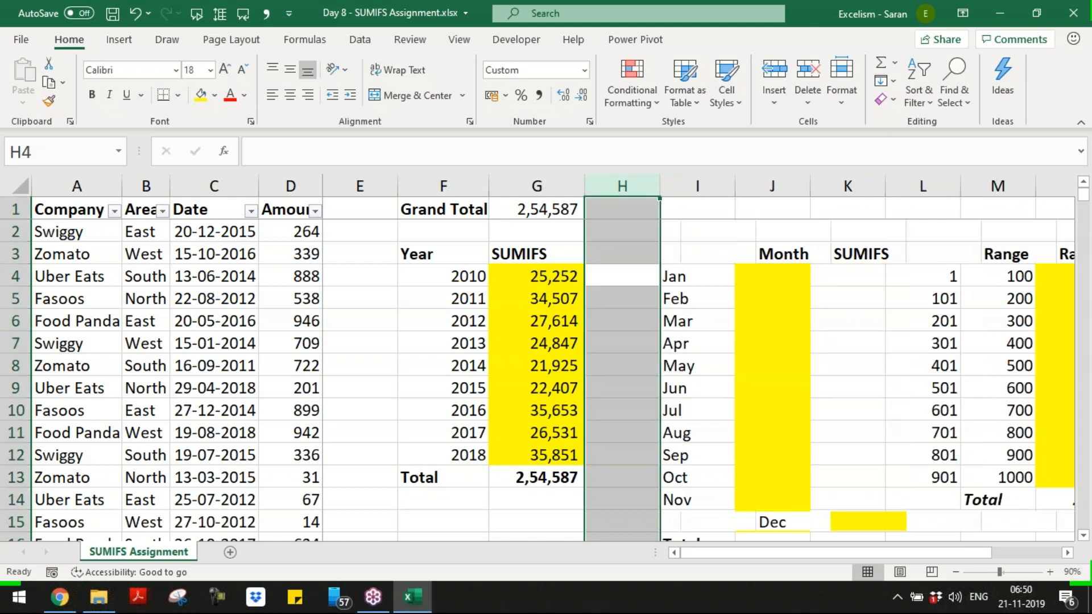
- Insert a blank column at I, before the Month table
key("Right")
key("shift+space")
key("ctrl+shift+plus")
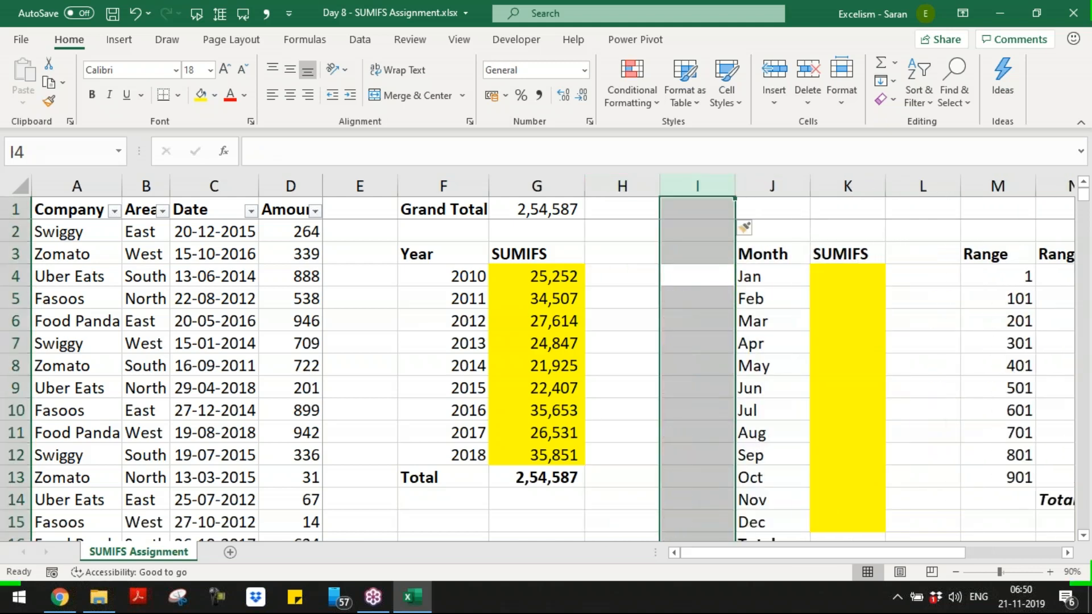
- Show G4's formula as text in H4 using FORMULATEXT
key("Up")
key("Left")
key("Down")
type("=form")
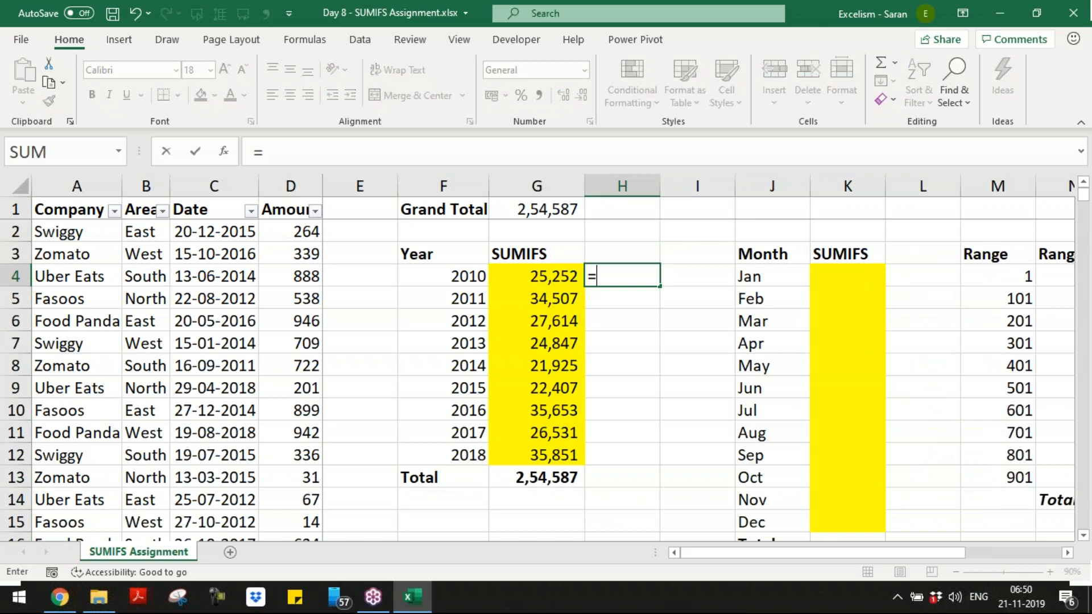
key("Tab")
key("Left")
key("ctrl+Return")
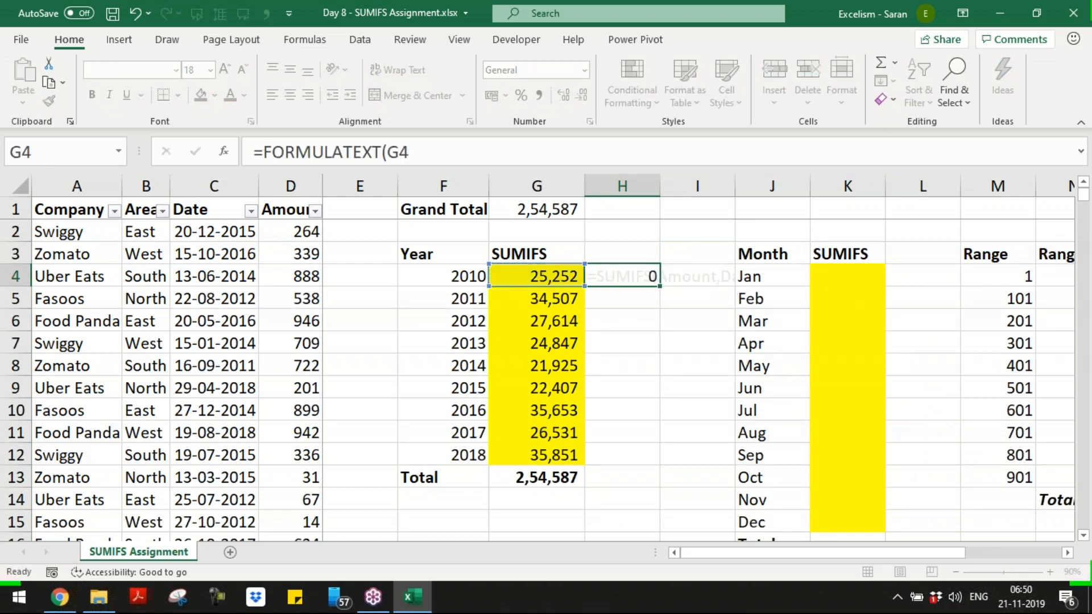
- Copy the FORMULATEXT formula from H4 to H5:H12, beside the remaining years
key("ctrl+c")
key("Left")
key("ctrl+Down")
key("Up")
key("Right")
key("ctrl+shift+Up")
key("shift+Down")
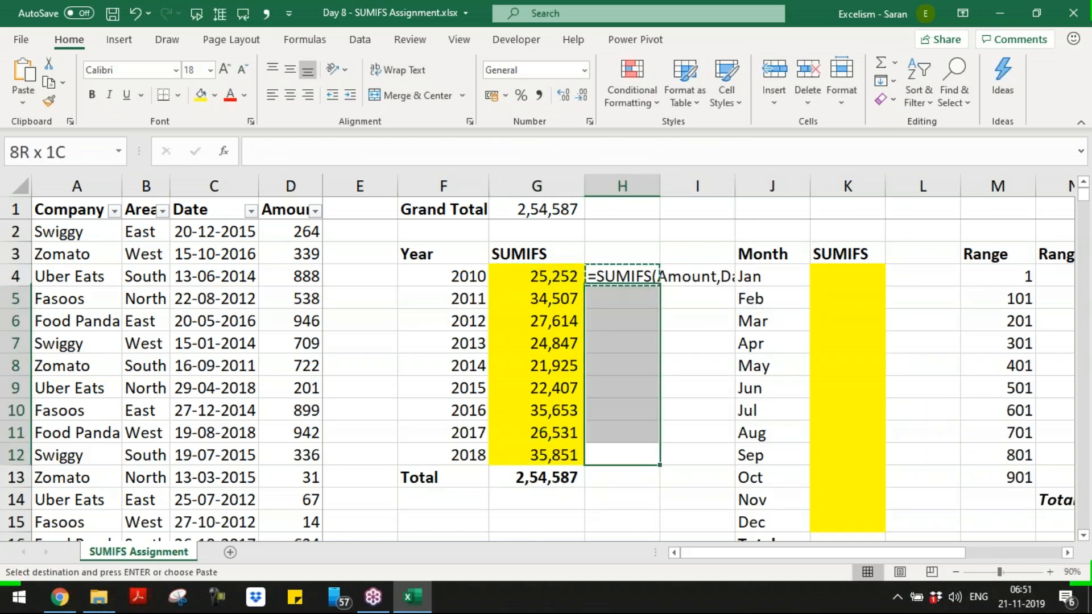
key("Return")
- Autofit the width of column H to the formula texts in H4:H12
key("ctrl+Up")
key("ctrl+shift+Down")
key("alt+h")
key("o")
key("i")
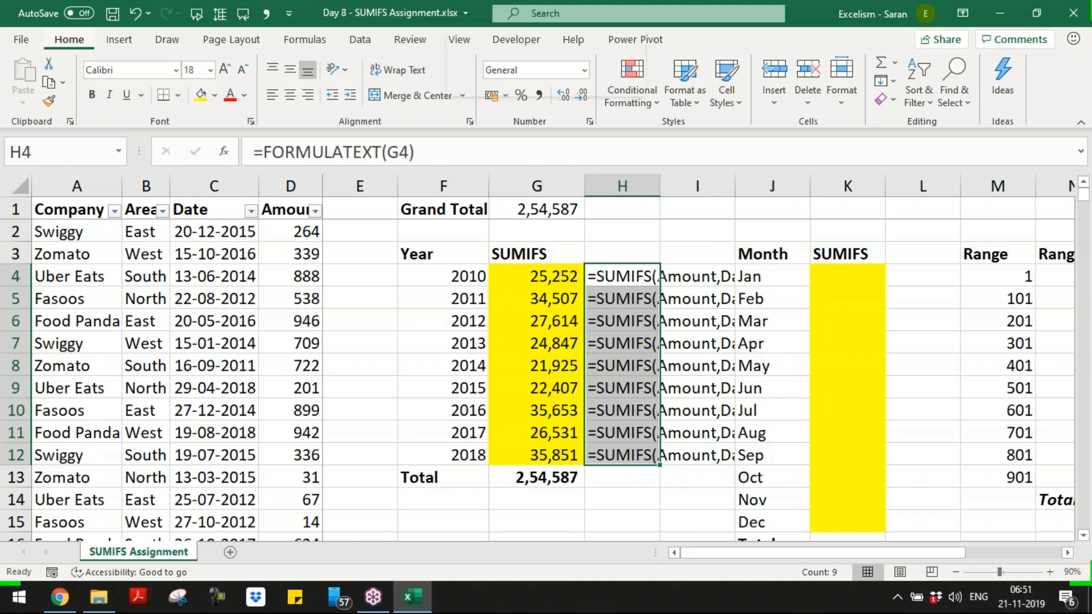
key("Down")
key("Down")
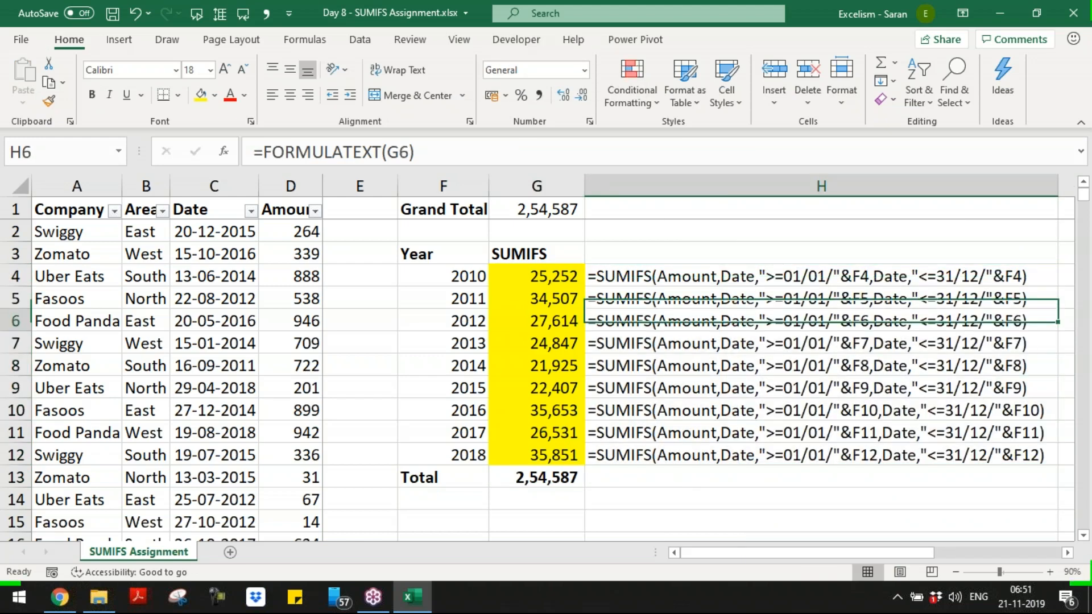
key("Left")
key("Up")
key("Up")
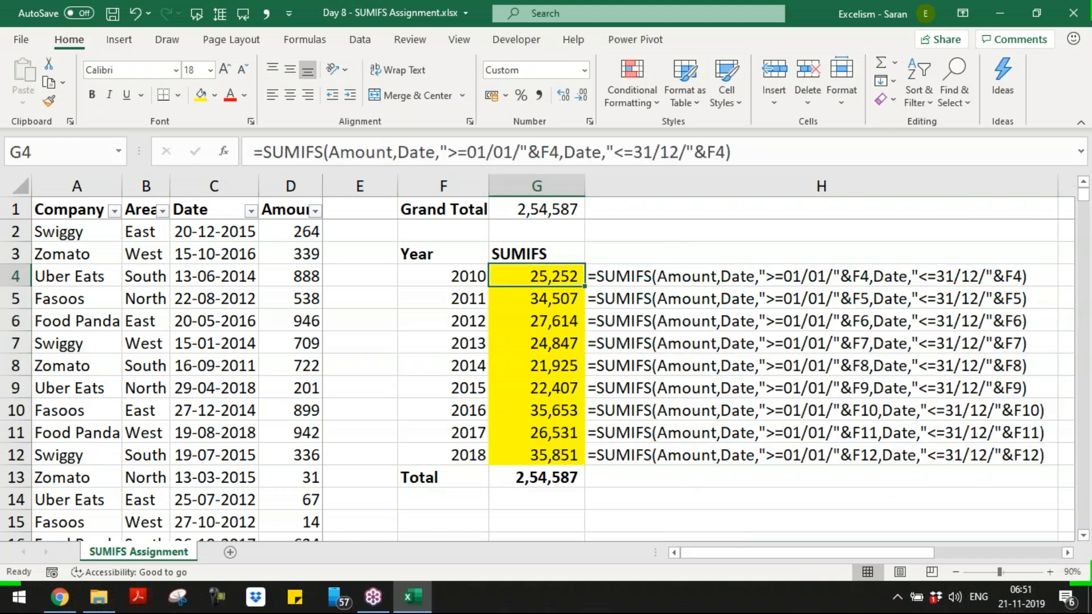
key("Right")
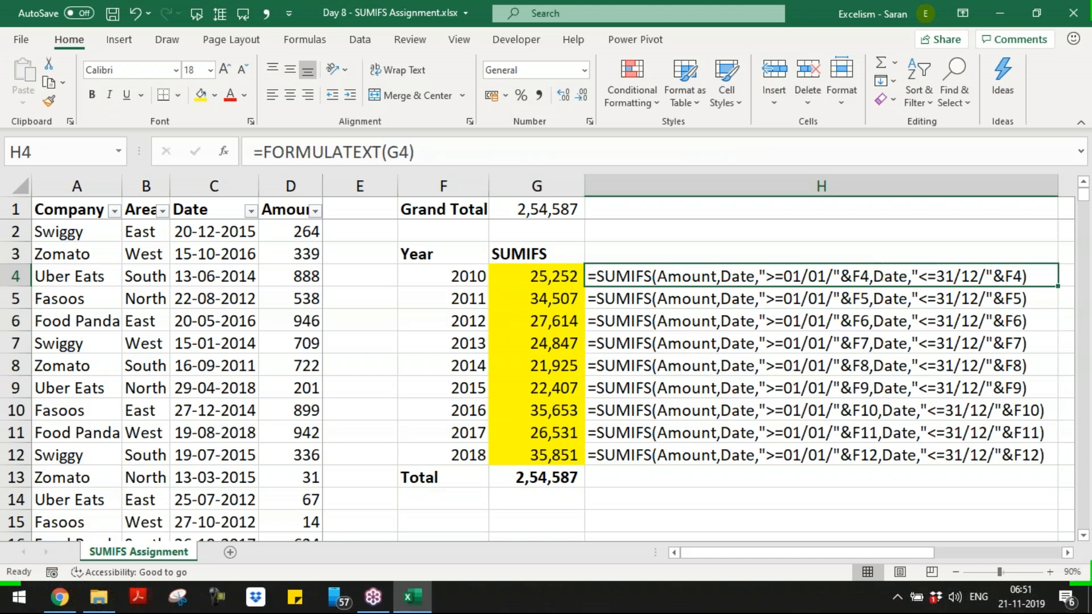
key("Right")
key("Right")
key("Right")
key("Right")
key("Right")
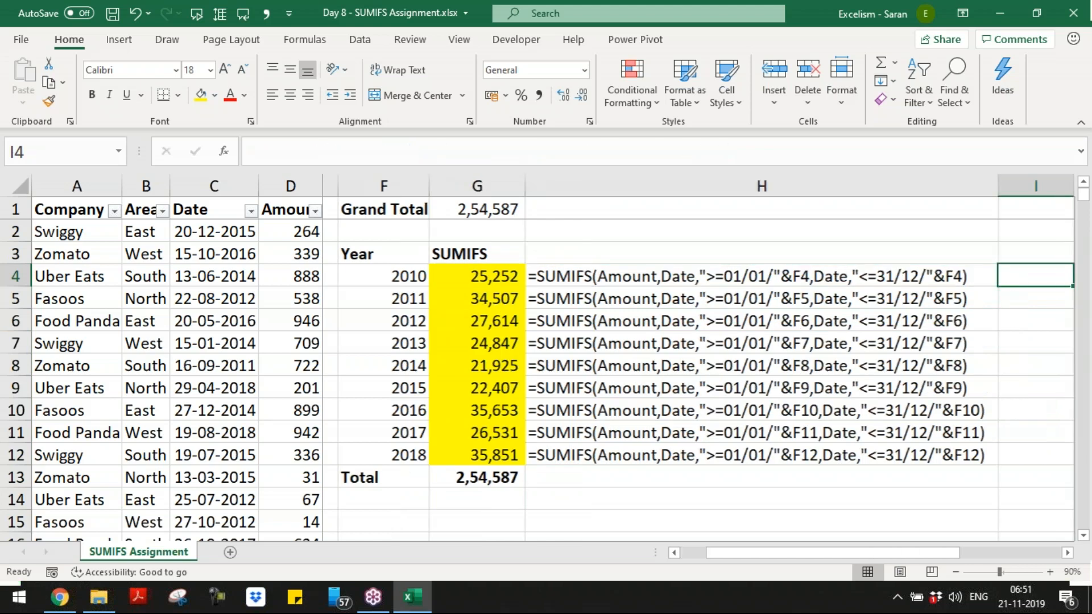
key("Left")
key("Left")
key("Left")
key("Left")
key("Left")
key("Left")
key("Left")
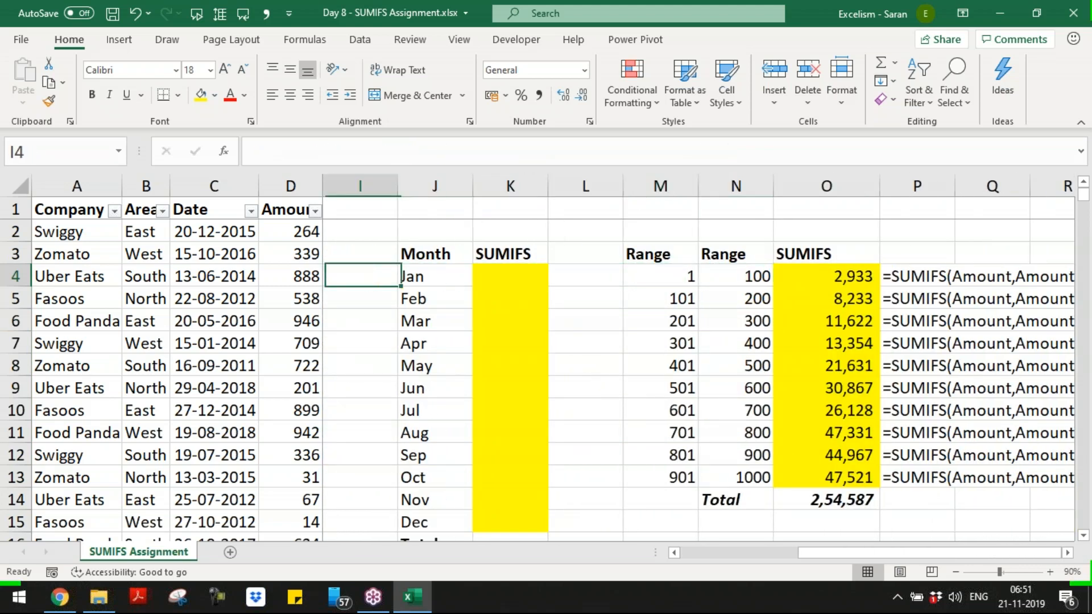
key("Right")
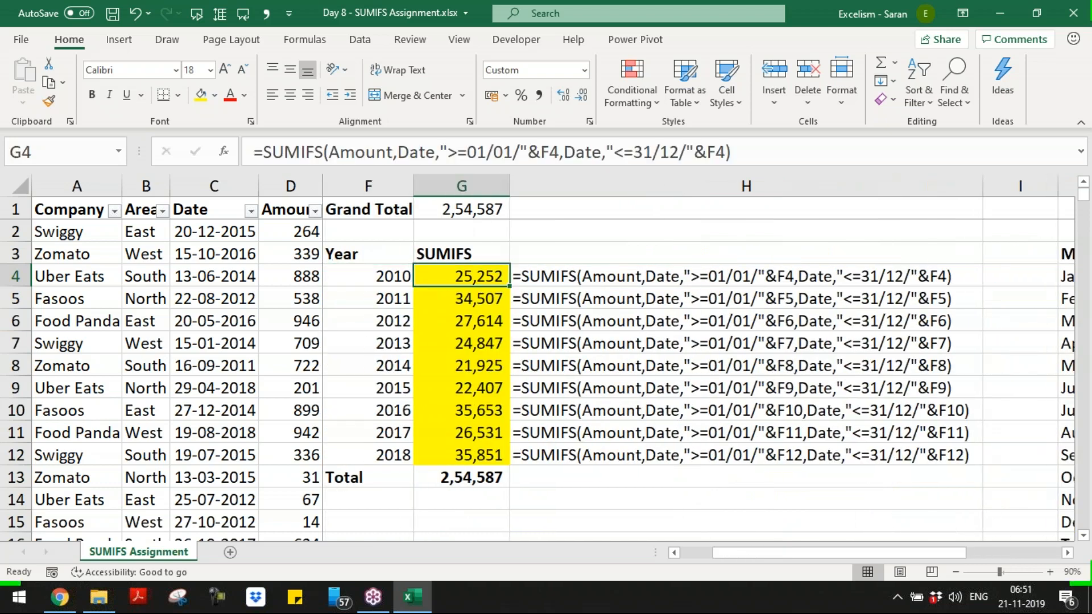
- Copy the year table F3:G13 to F15, leaving one blank row below the original
key("Left")
key("Up")
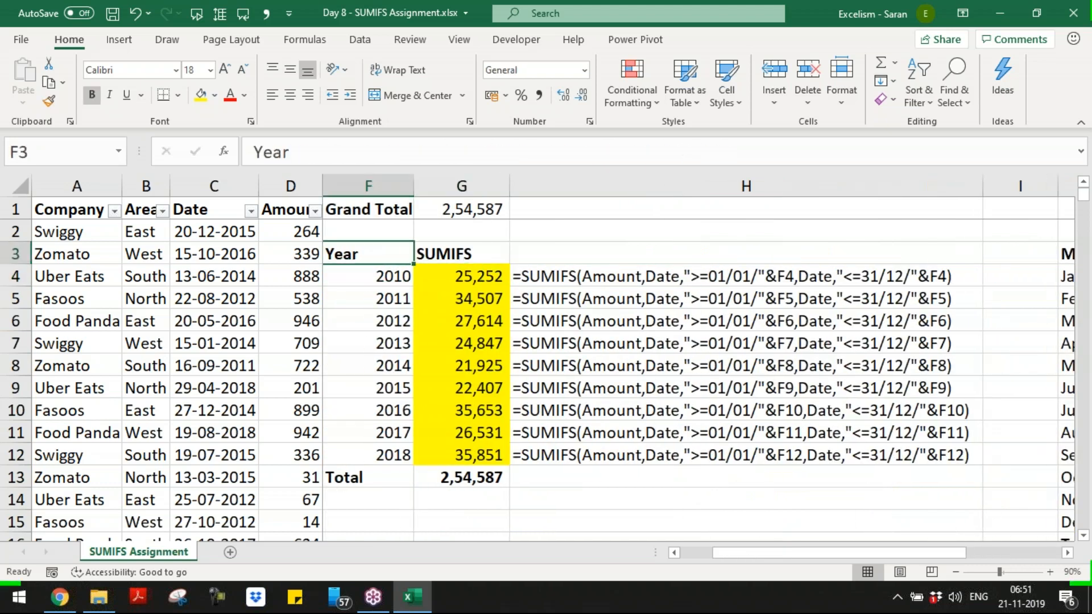
key("shift+Right")
key("ctrl+shift+Down")
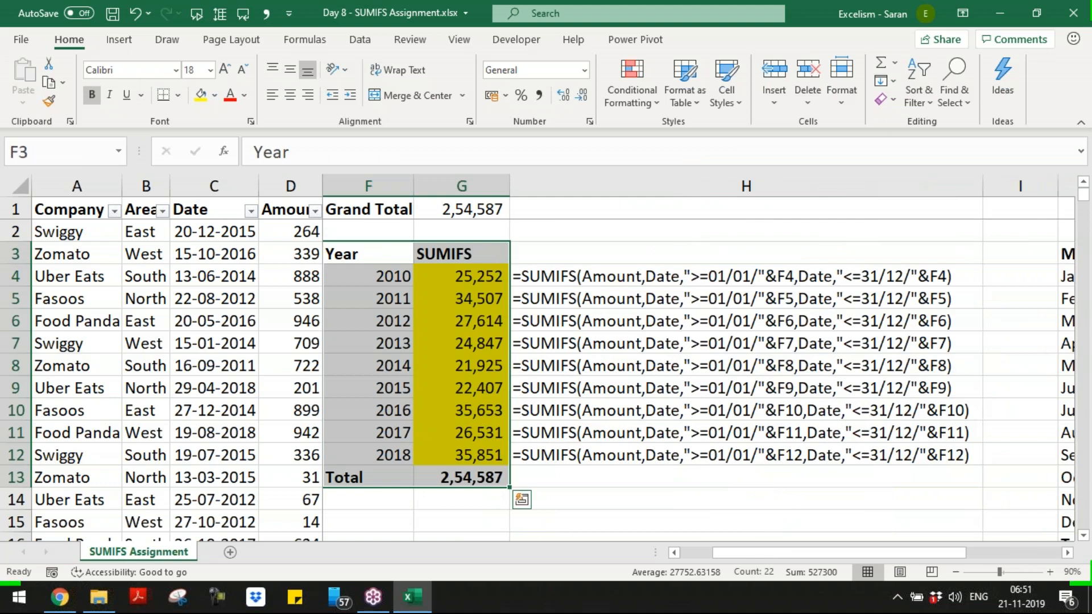
key("ctrl+c")
key("Down")
key("Down")
key("Down")
key("Down")
key("Down")
key("Down")
key("Down")
key("Down")
key("Down")
key("Down")
key("Down")
key("Down")
key("Down")
key("Down")
key("Down")
key("Down")
key("Up")
key("Up")
key("Up")
key("Up")
key("Return")
- Clear the SUMIFS results in G16:G24 of the copied year table
key("Down")
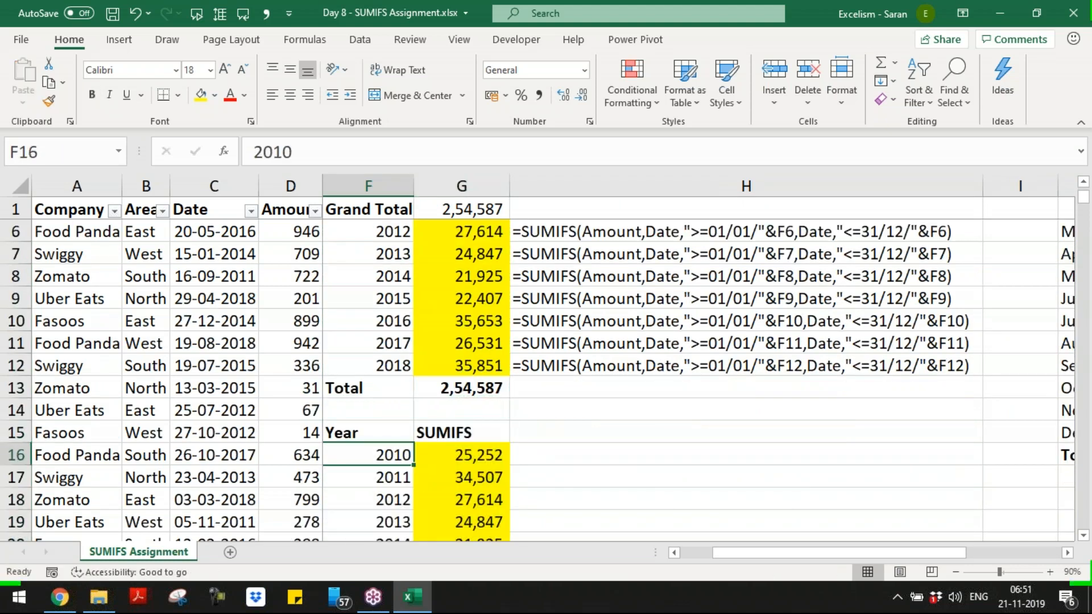
key("Right")
key("ctrl+shift+Down")
key("shift+Up")
key("Delete")
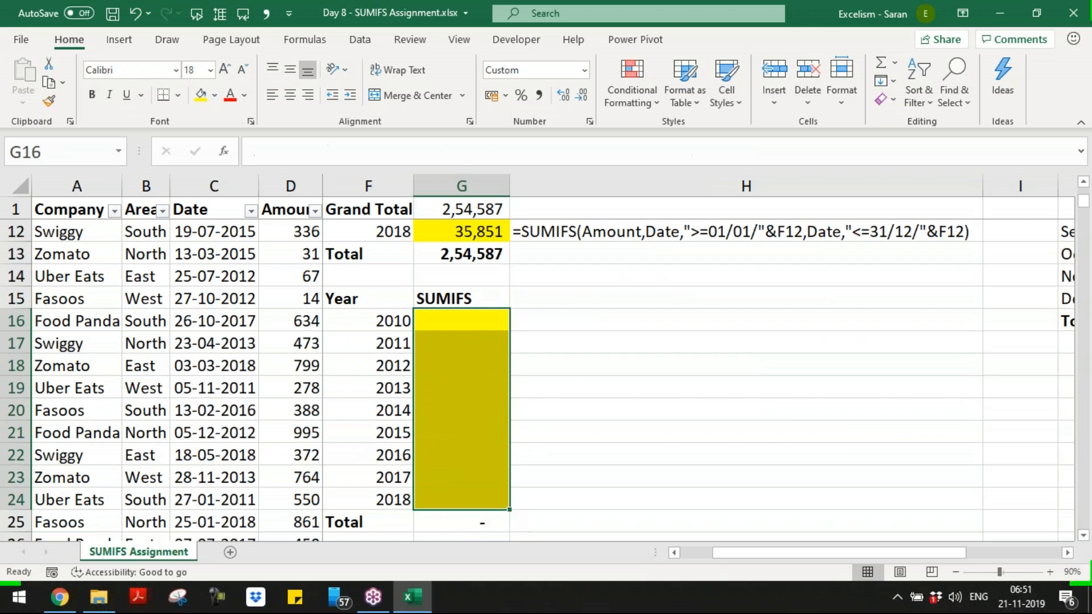
- Copy the SUMIFS formula text from G4 into G16, the 2010 row of the second year table
key("Down")
key("Up")
key("Up")
key("Up")
key("Up")
key("Up")
key("Up")
key("Up")
key("Up")
key("Up")
key("Up")
key("Up")
key("Up")
key("Up")
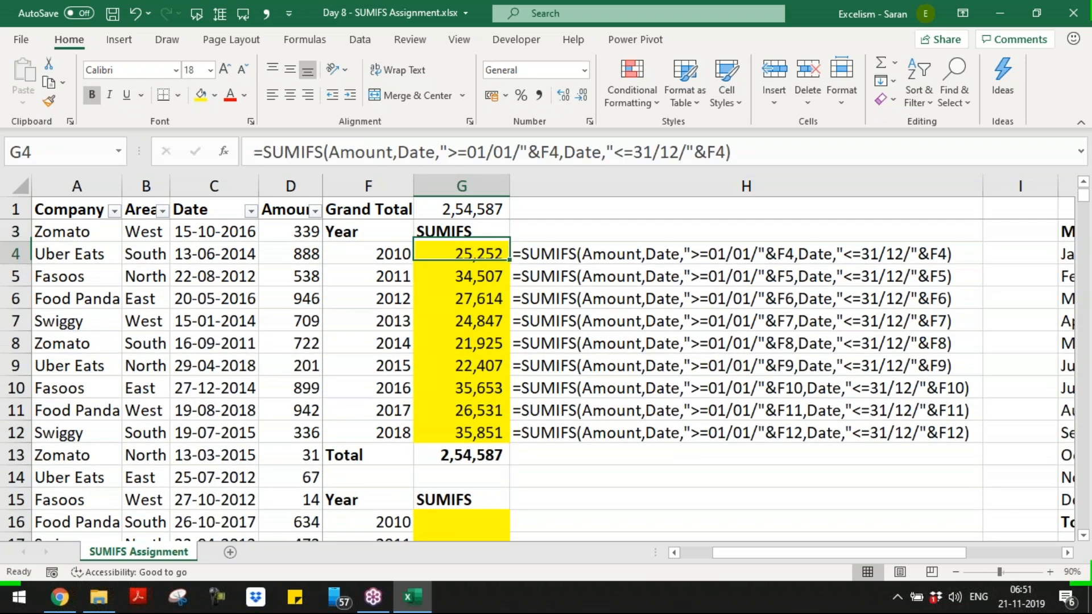
key("F2")
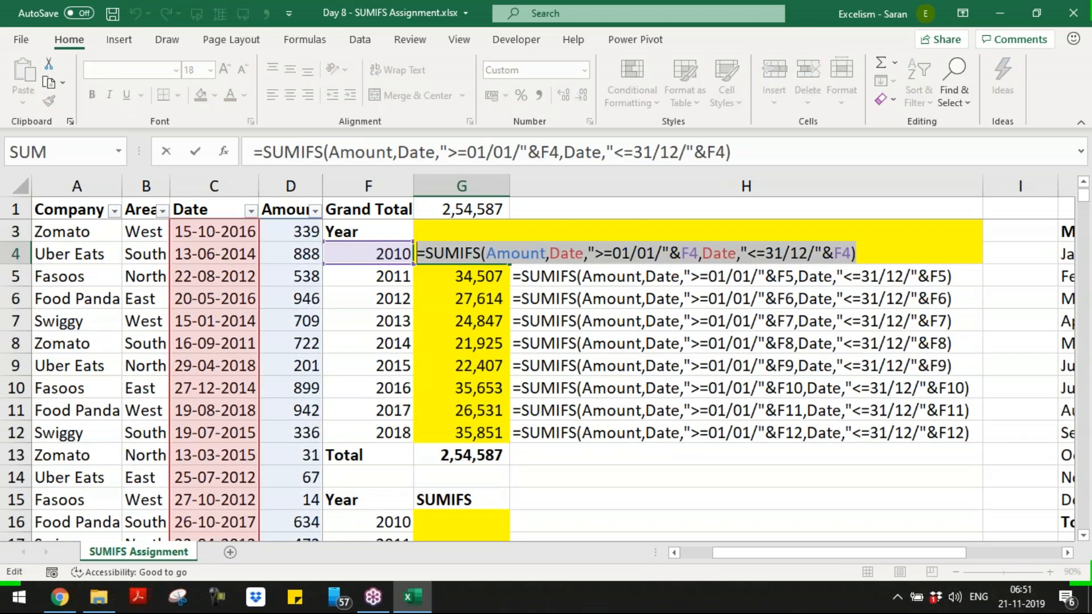
key("Return")
key("ctrl+Down")
key("ctrl+Down")
key("ctrl+Down")
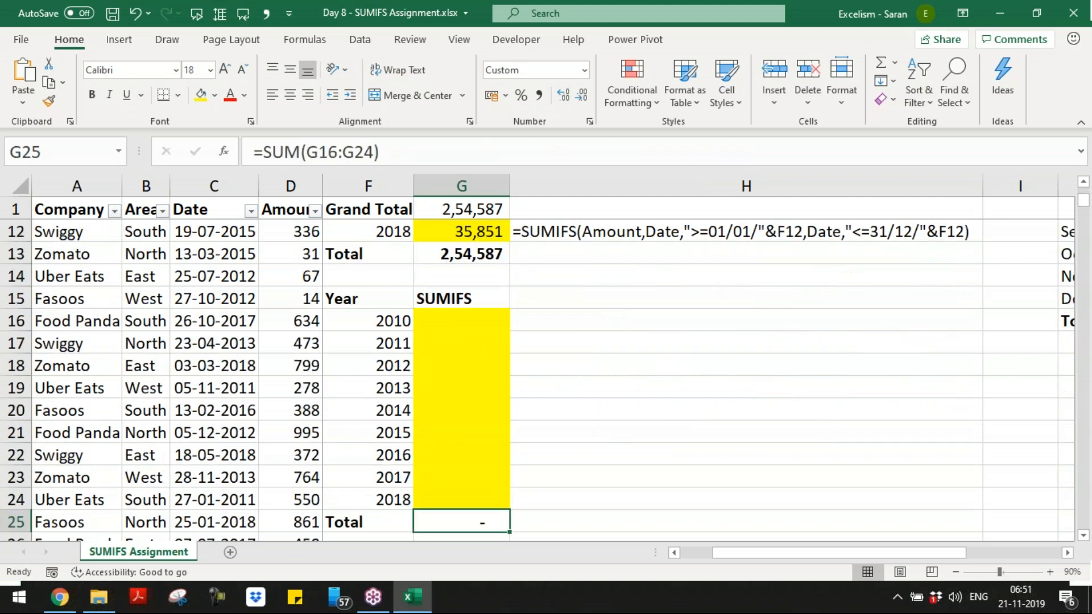
key("Down")
key("Up")
key("Up")
key("Up")
key("Up")
key("Up")
key("Up")
key("Up")
key("Up")
key("Up")
key("Up")
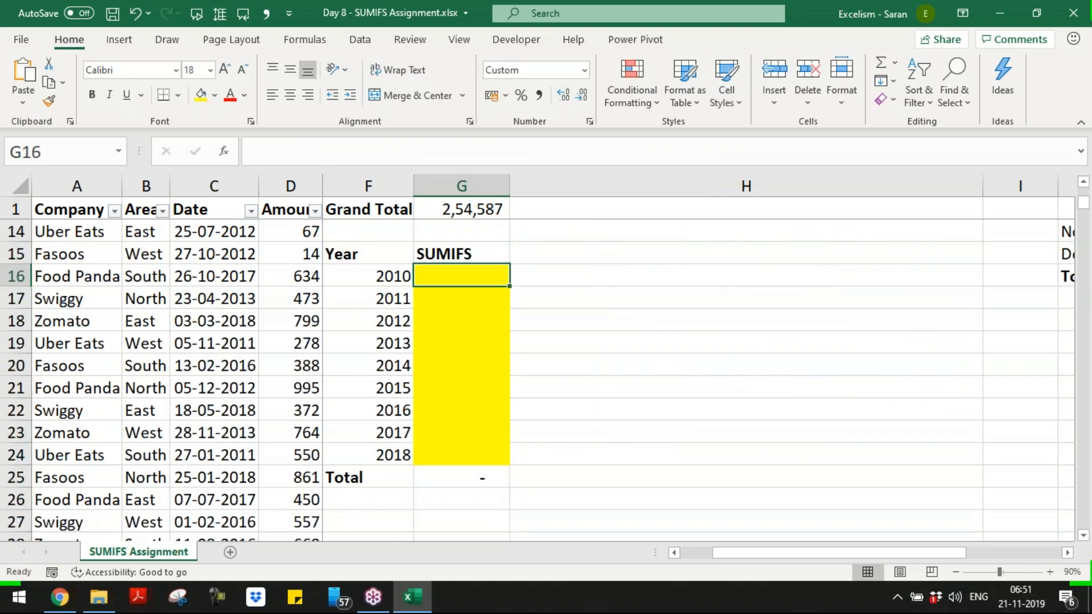
key("ctrl+v")
- Change both F4 year references in the G16 formula to F16
key("F2")
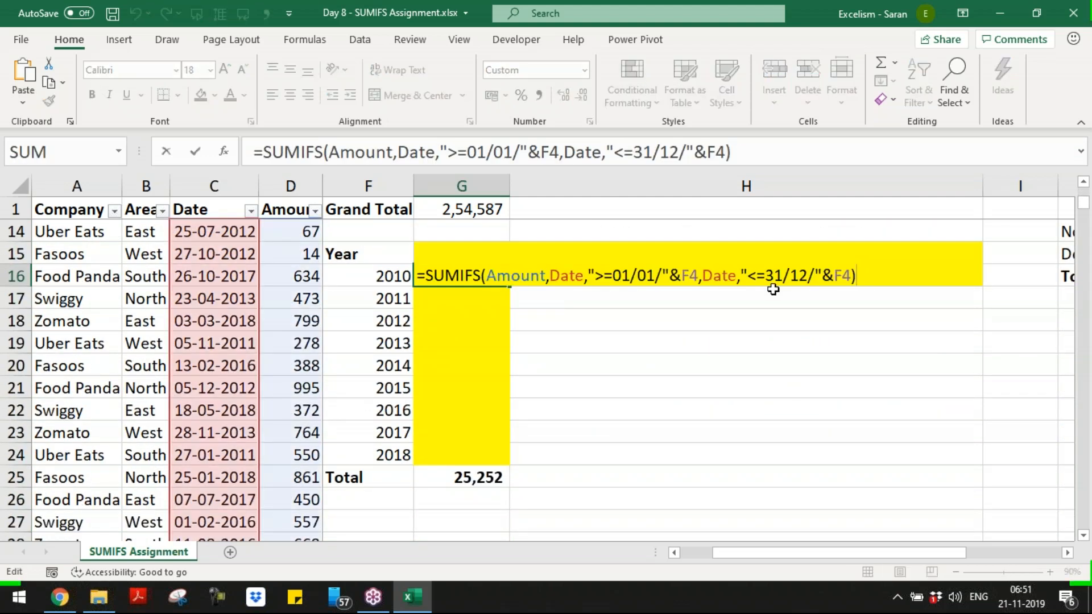
left_click(693, 276)
type("16")
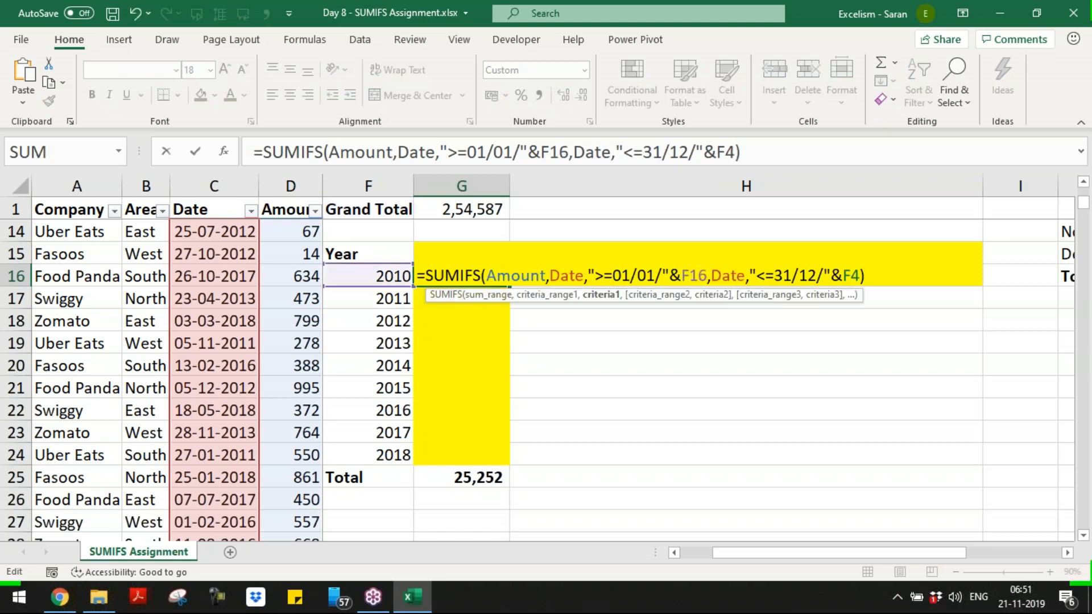
left_click_drag(852, 273, 860, 273)
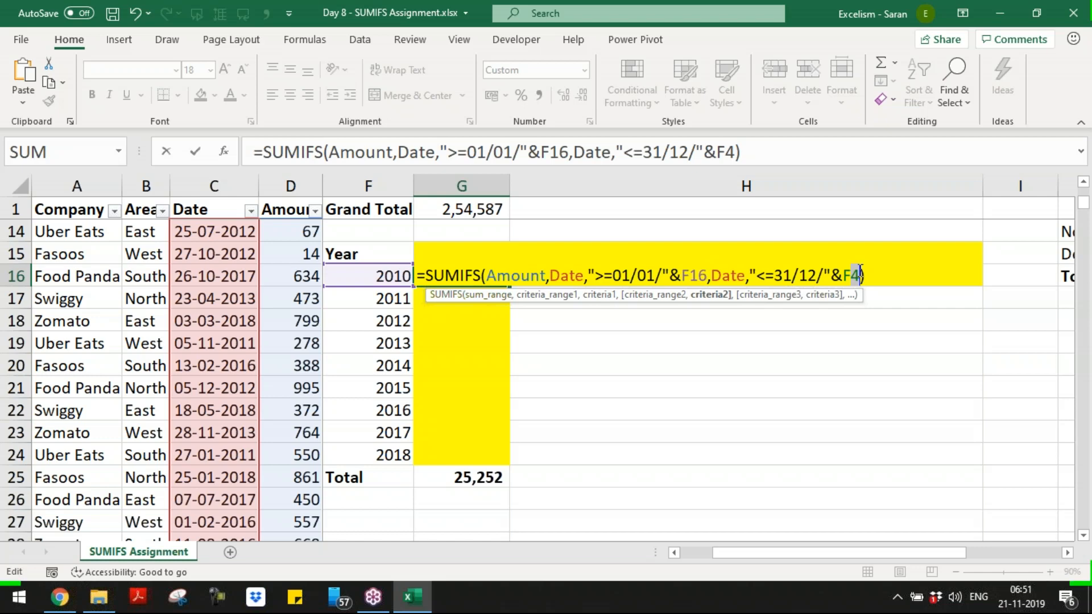
type("16")
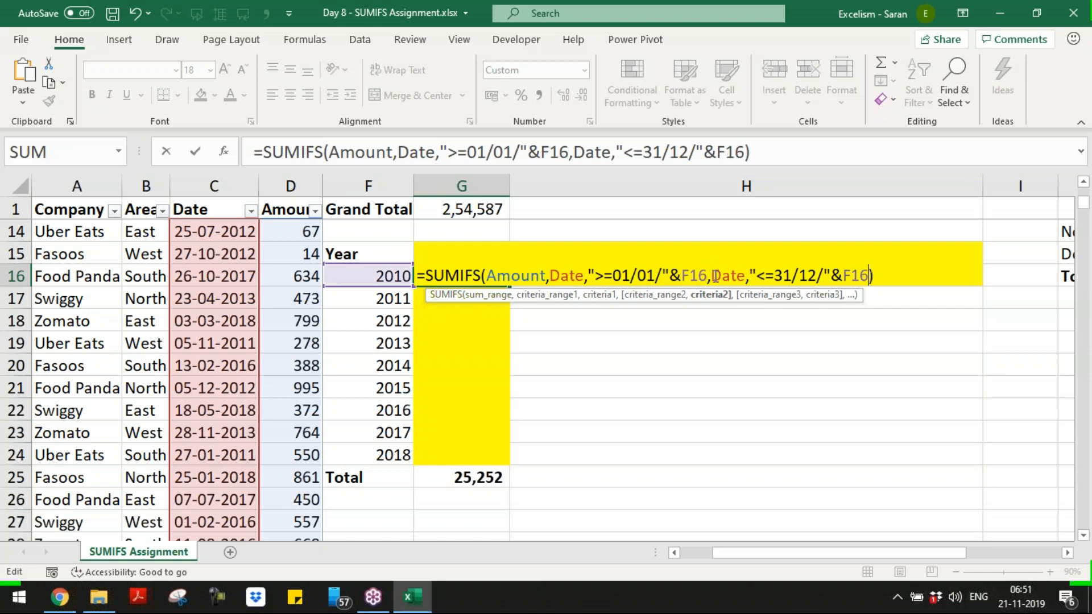
- Review the arguments of the G16 formula and evaluate its first date criterion in place, restoring the expression
left_click(532, 276)
left_click(563, 275)
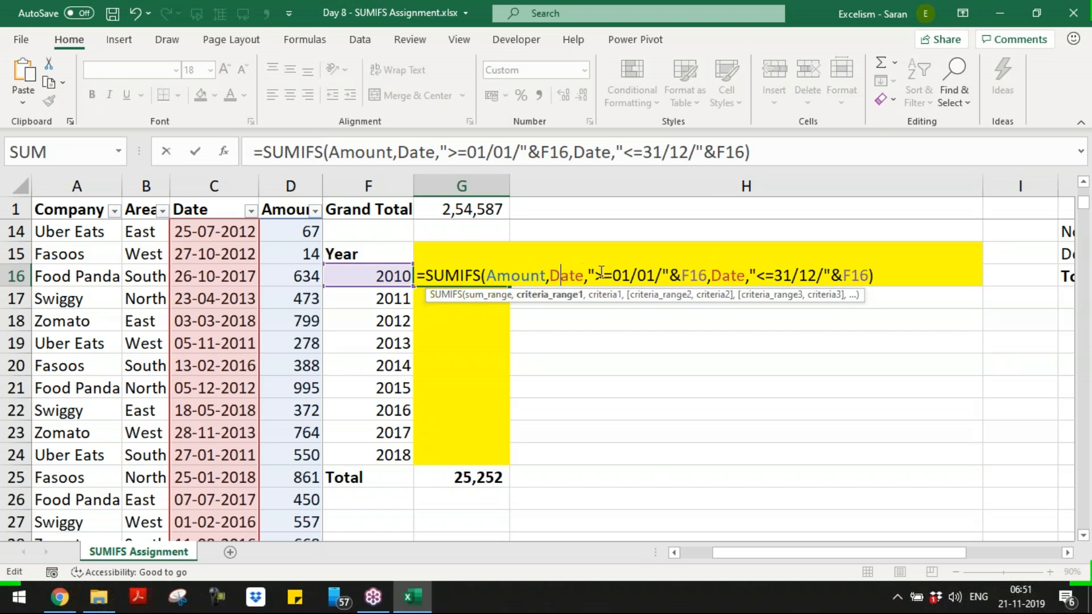
left_click_drag(687, 269, 708, 269)
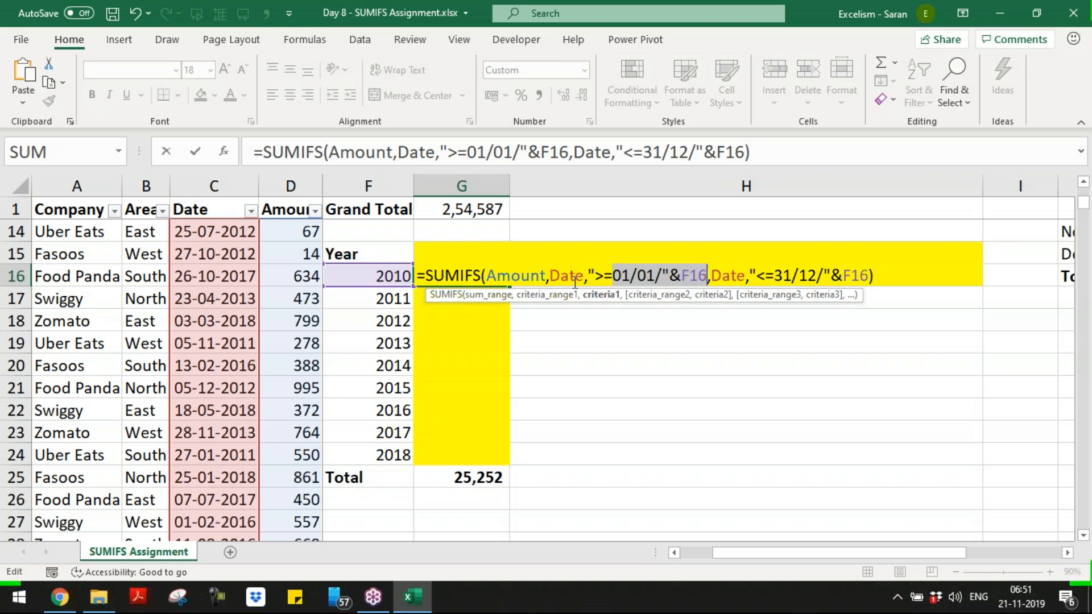
left_click_drag(590, 277, 708, 275)
key("F9")
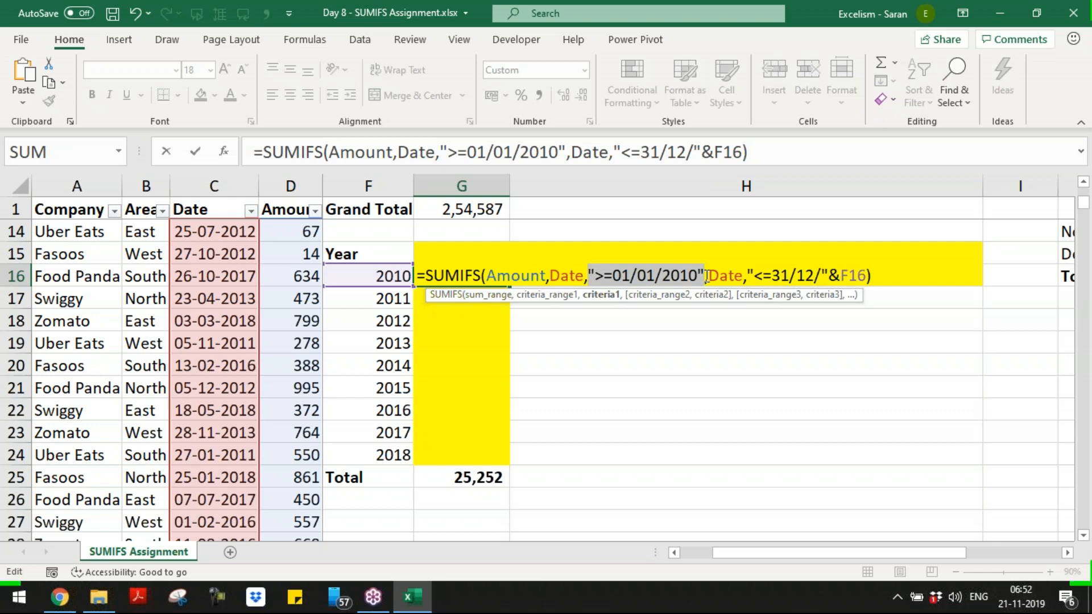
key("ctrl+z")
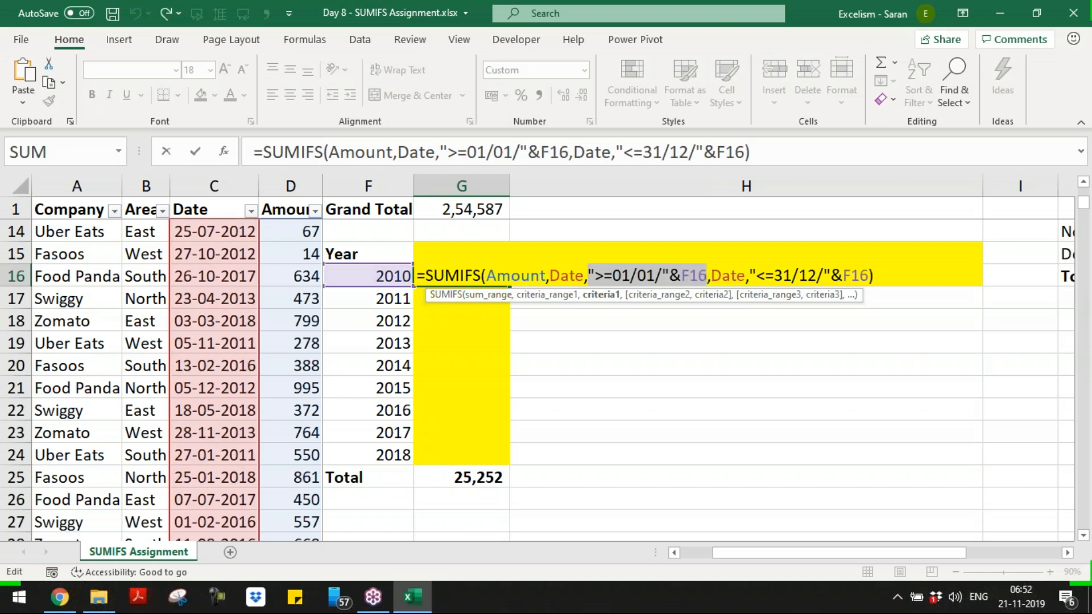
- Try deleting 01/01/"&F16 from the first criterion in G16, and discard the formula edit
left_click_drag(613, 276, 706, 259)
key("BackSpace")
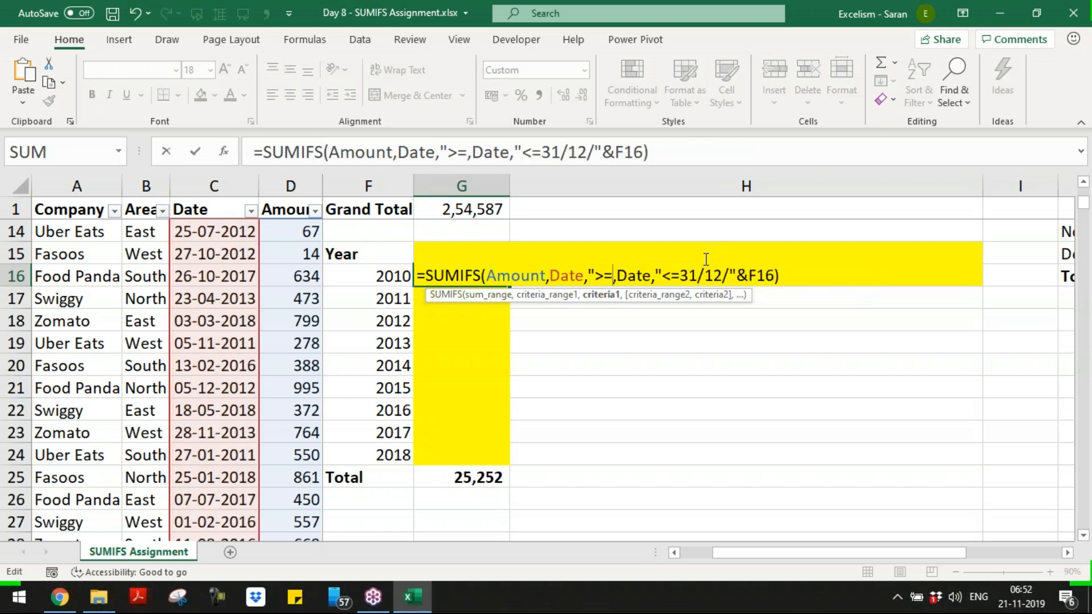
key("Escape")
- Begin a new SUMIFS formula in G16 with Amount as the sum range and Date as the first criteria range
type("=s")
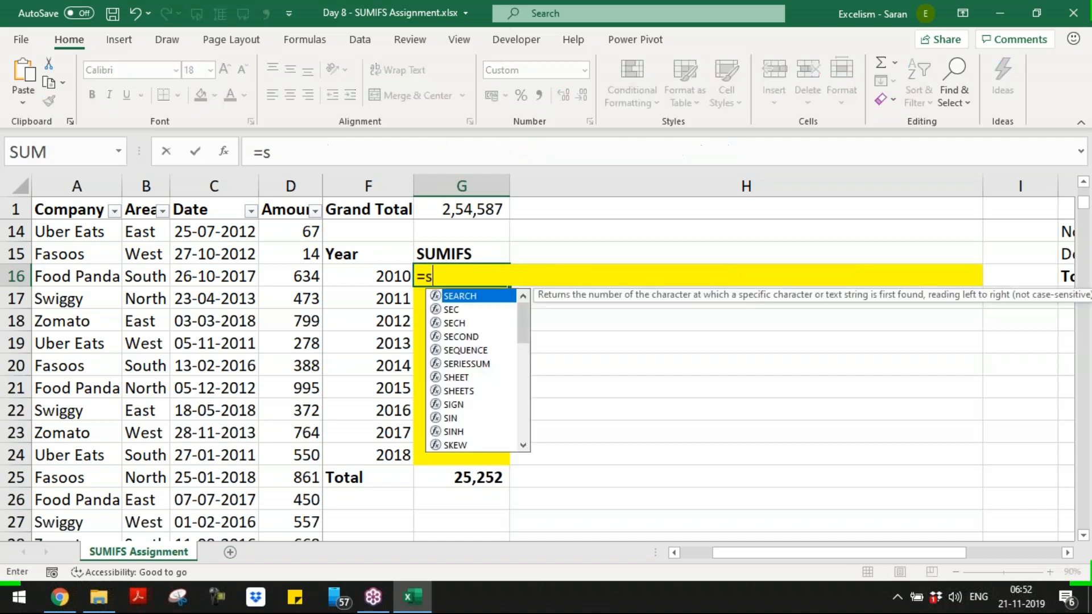
type("umifs")
key("Tab")
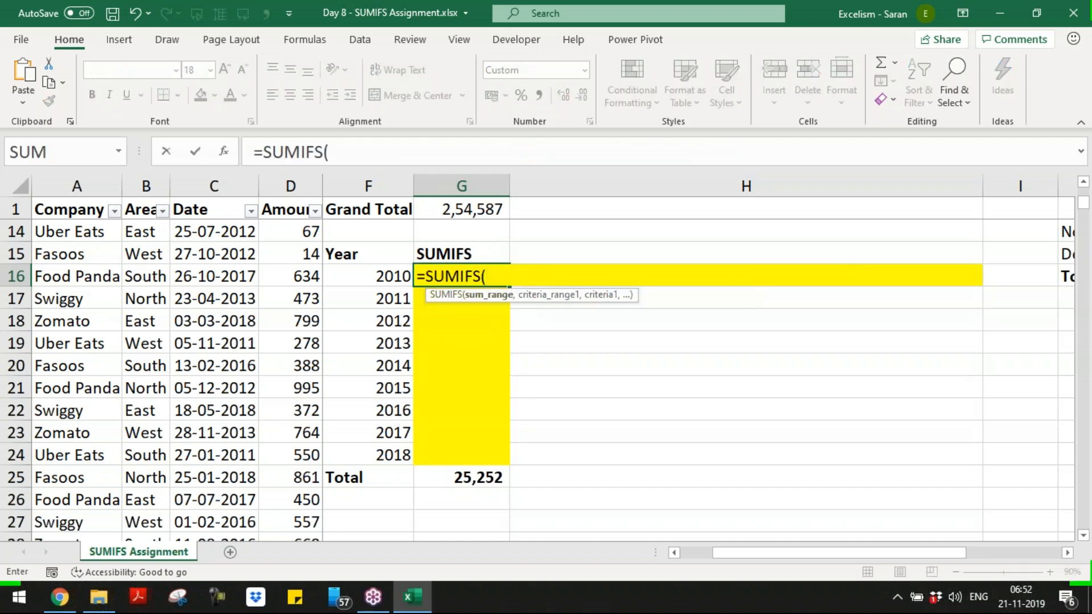
type("A")
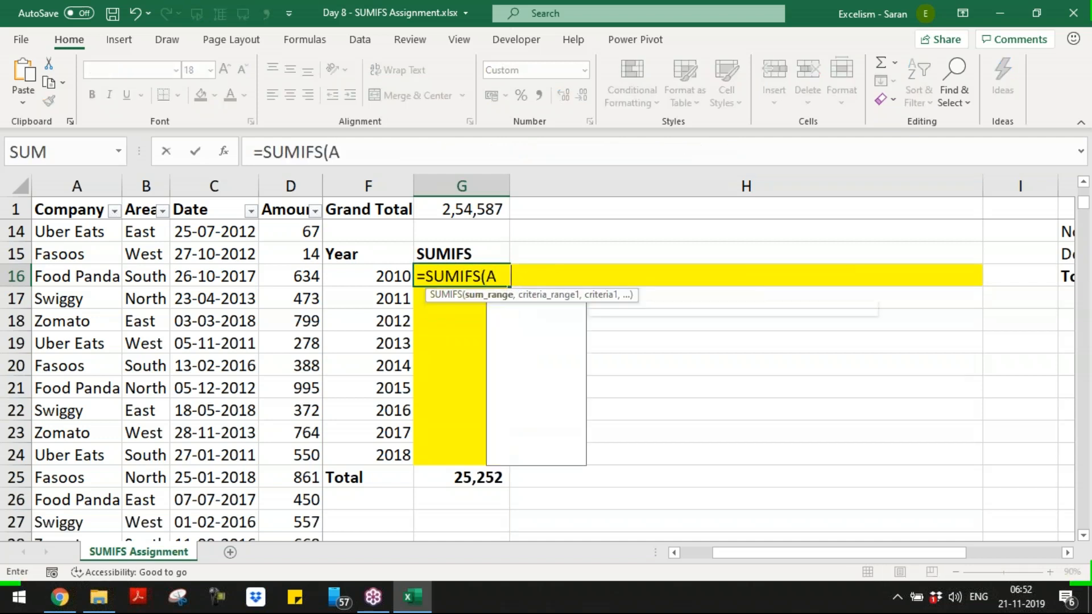
type("mount,")
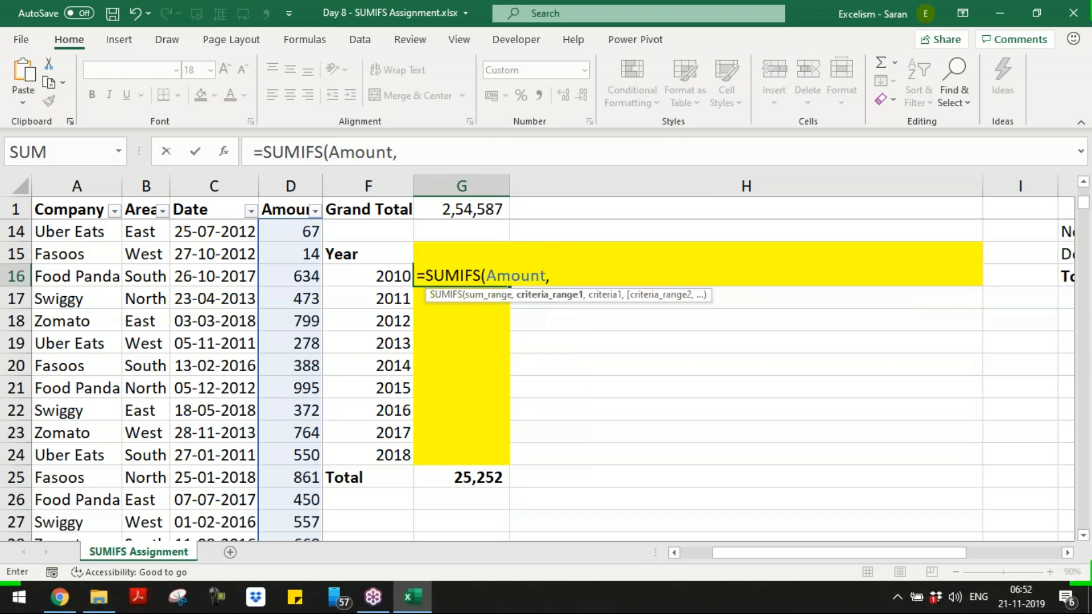
type("Date")
key("Tab")
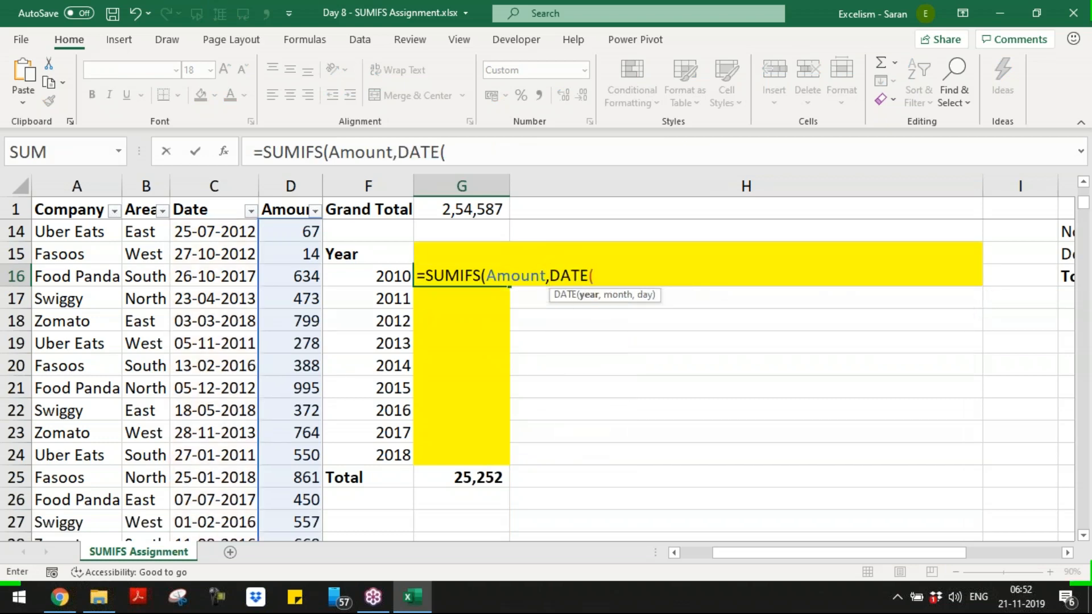
key("BackSpace")
- Add the first criterion ">="&DATE(F16,1,1) to the G16 SUMIFS formula, taking the year from F16
type(",\"")
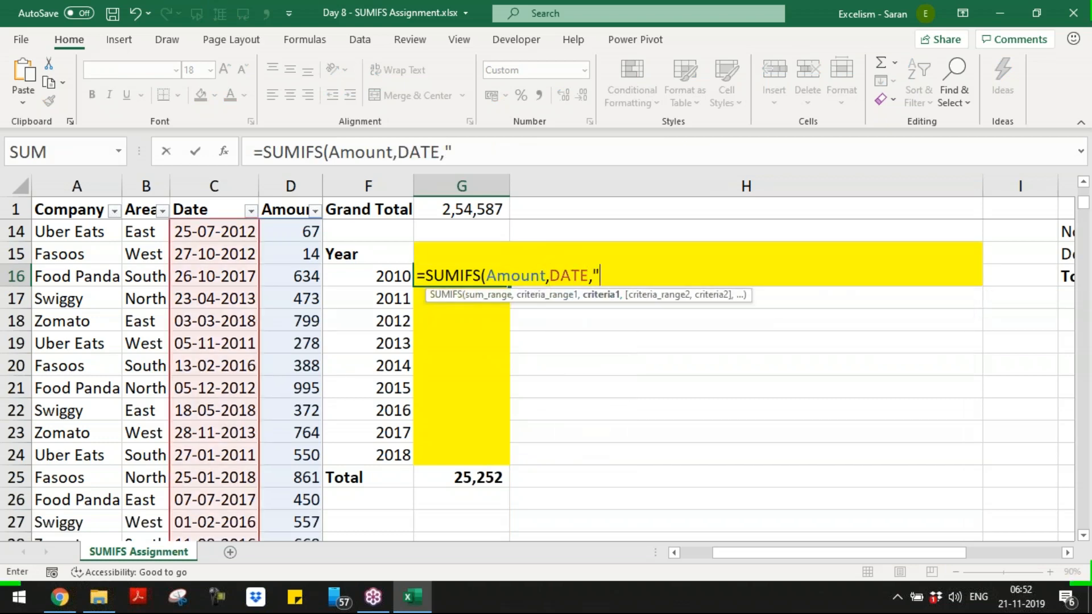
type(">=\"&")
type("date")
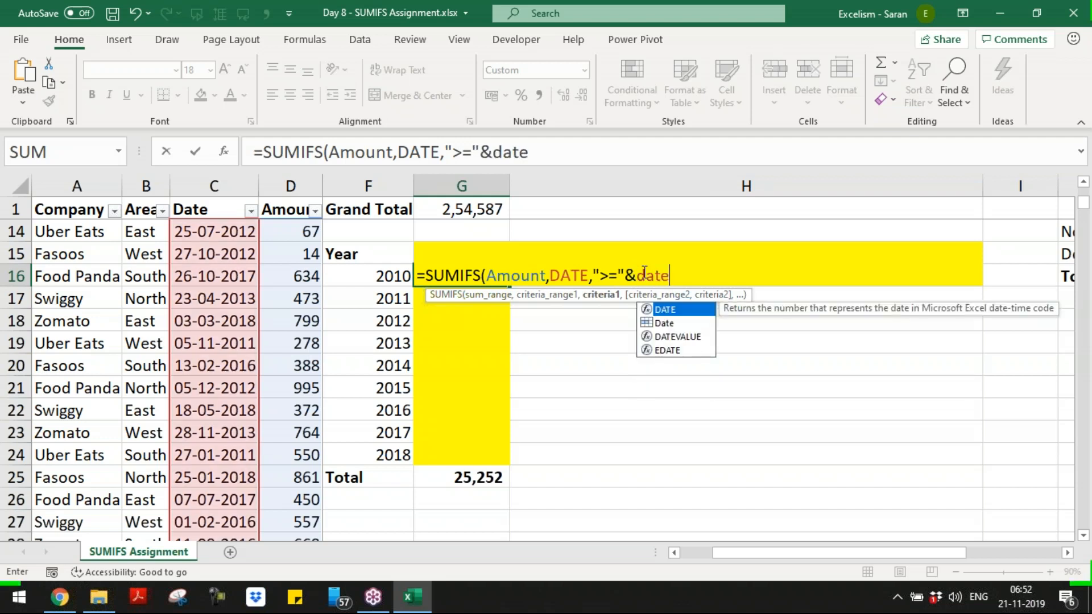
type("(")
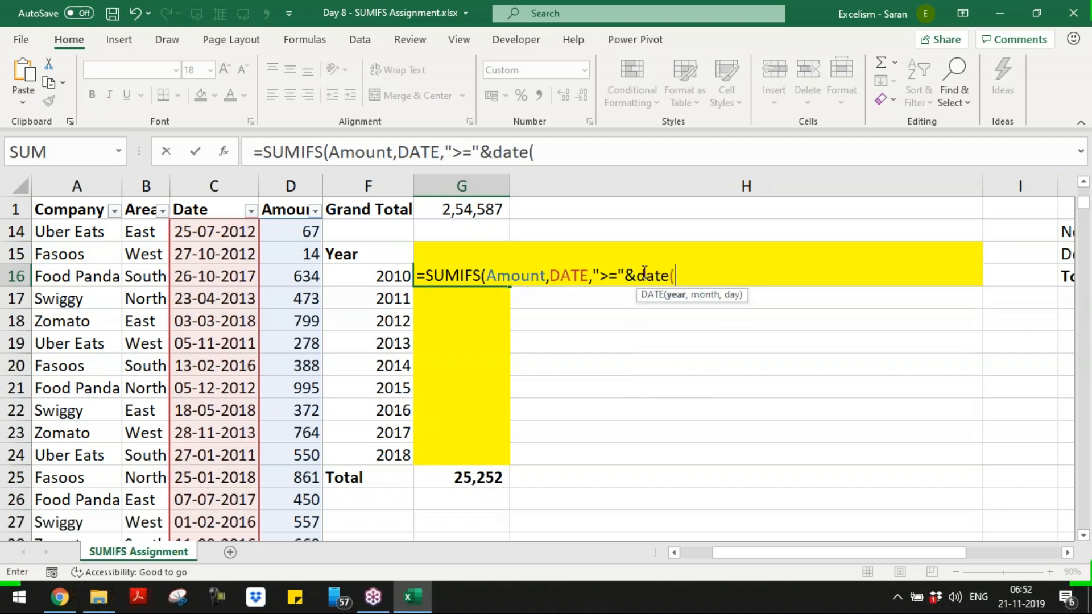
type("2010")
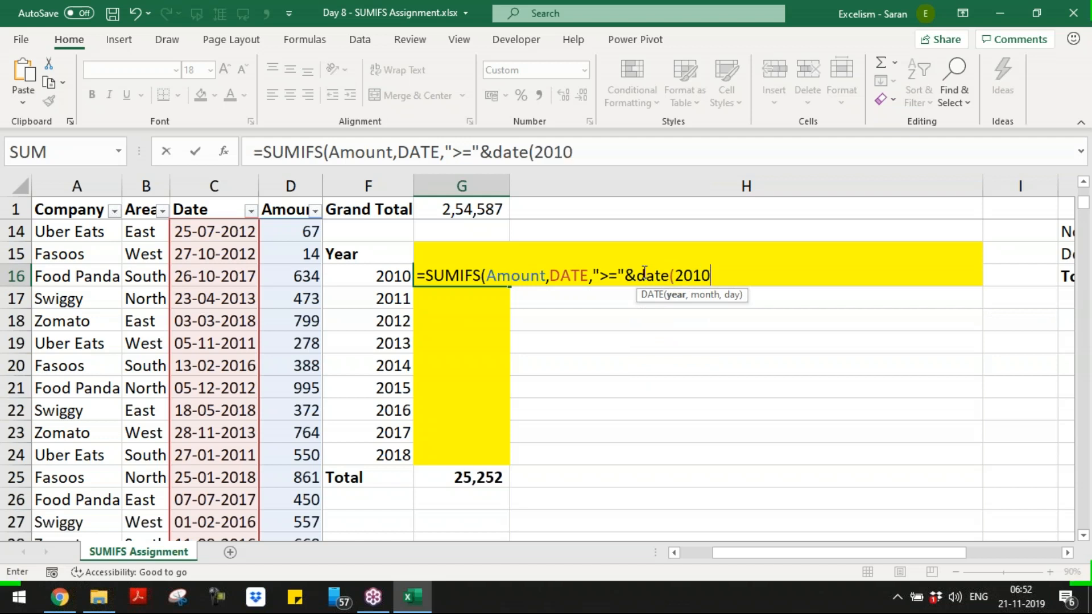
key("BackSpace")
key("BackSpace")
key("BackSpace")
key("BackSpace")
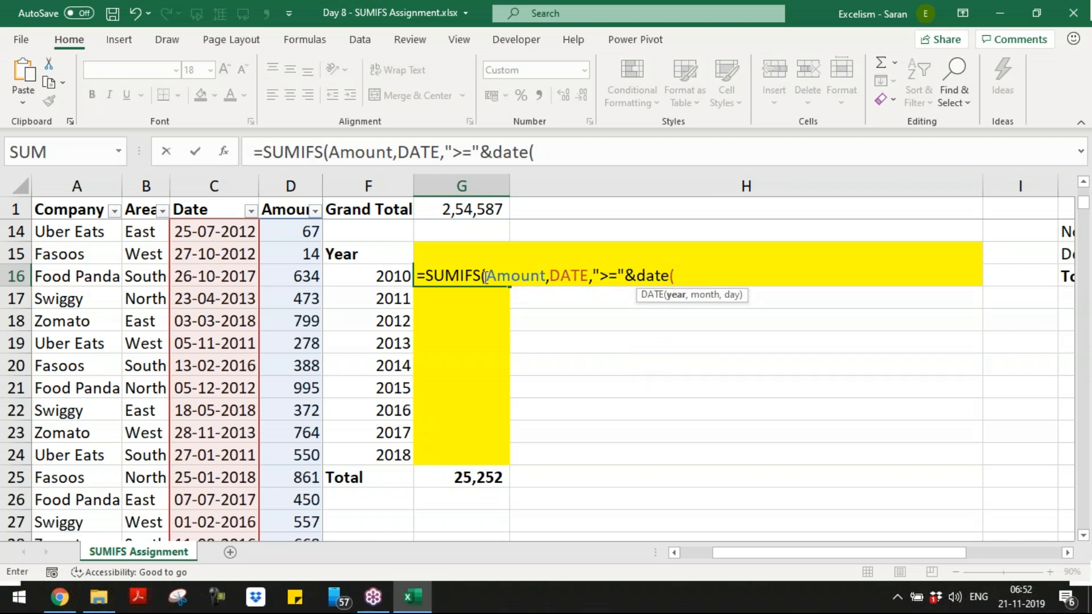
left_click(389, 279)
type(",")
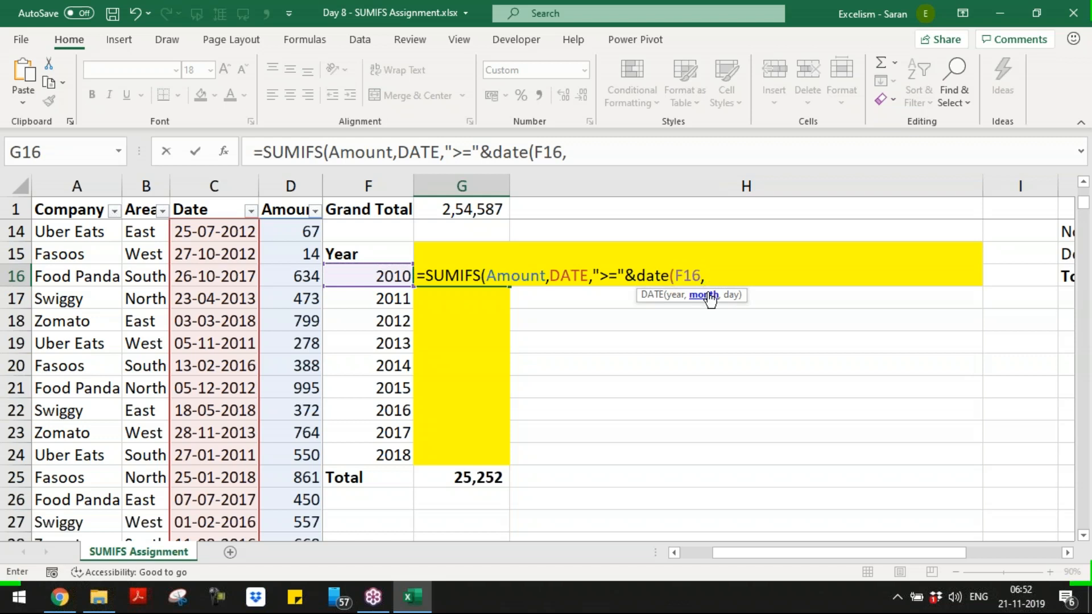
type("1,")
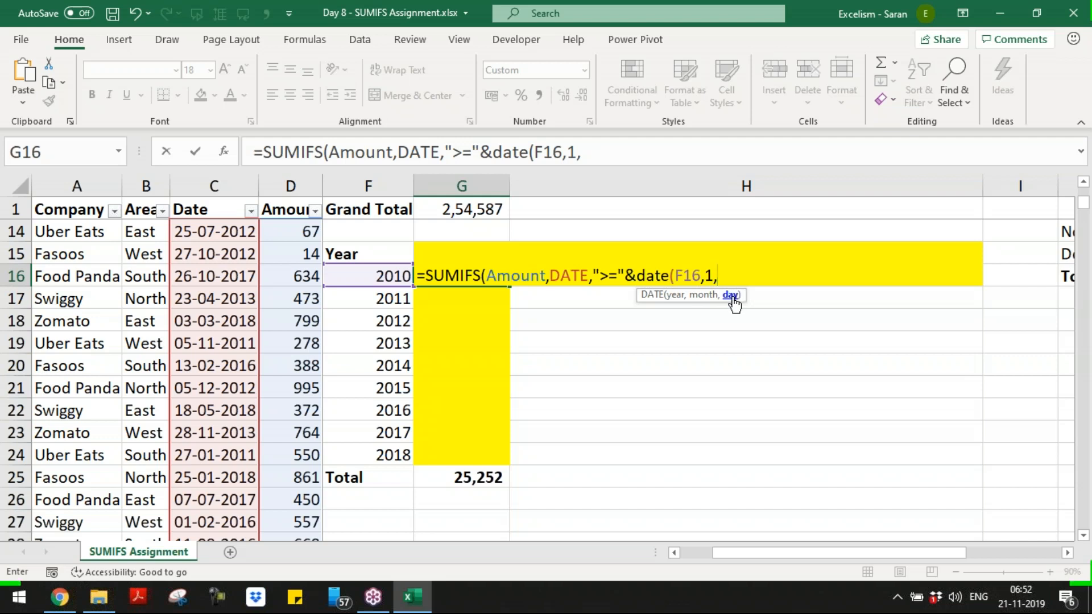
type("1")
type(")")
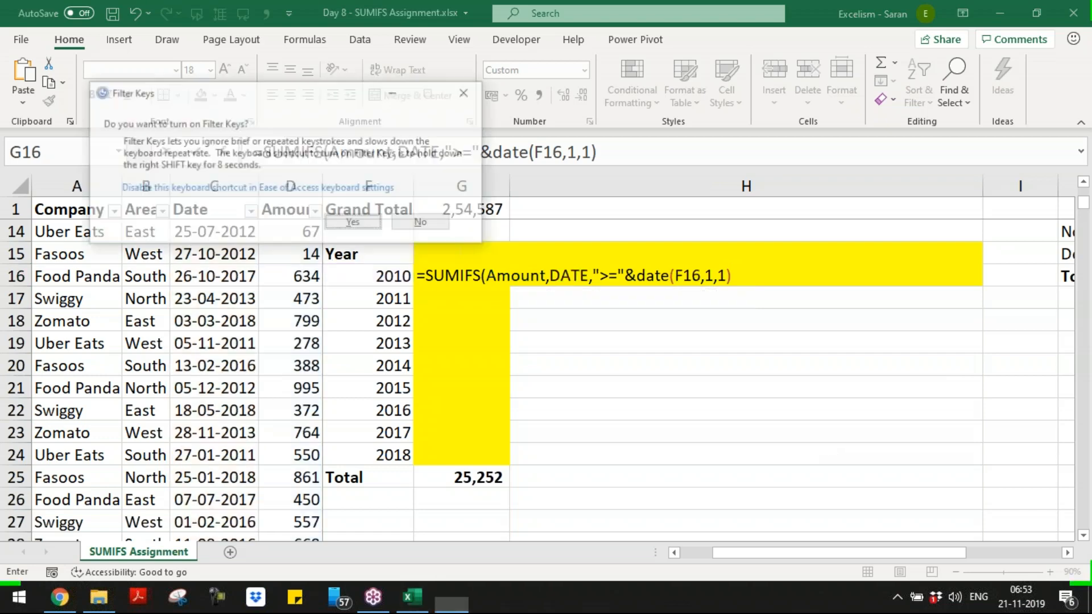
key("Escape")
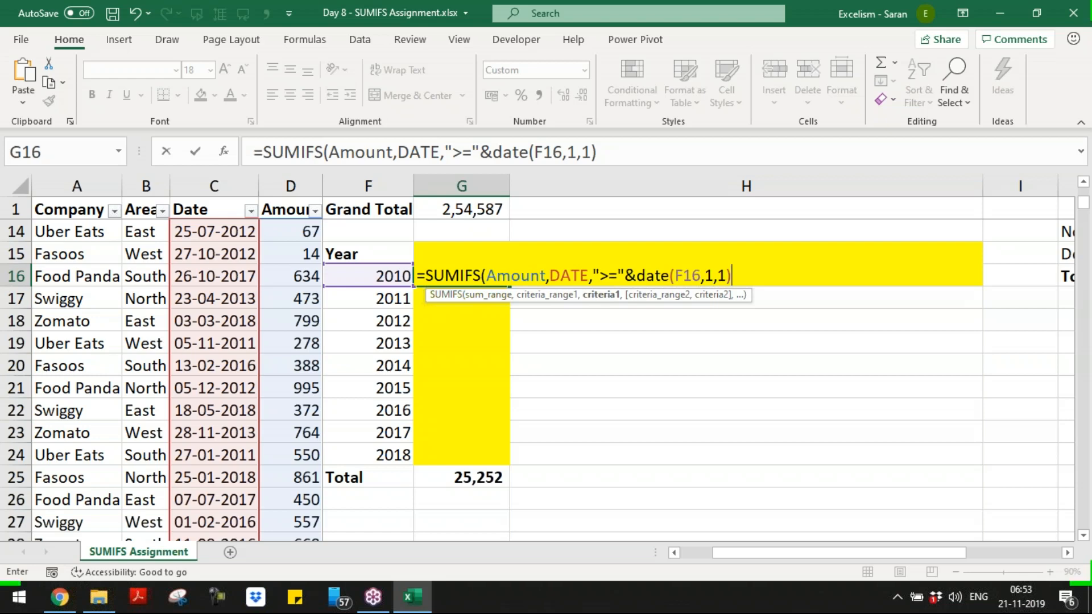
- Add Date as the second criteria range with the criterion "<="&DATE(F16,12,31) and complete the G16 formula
type(",\">=\"&")
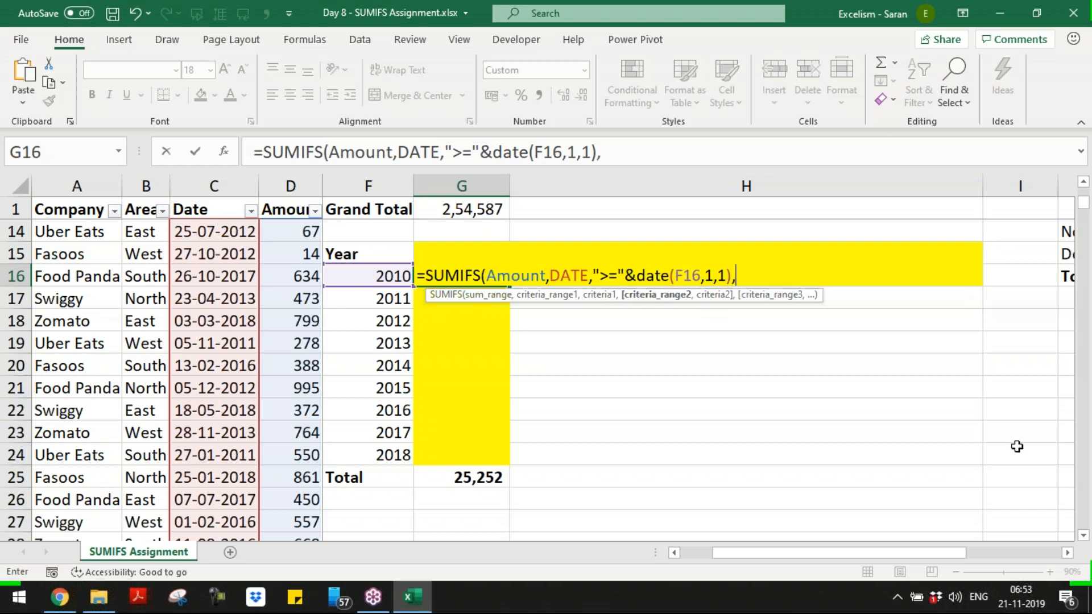
type("date")
key("Tab")
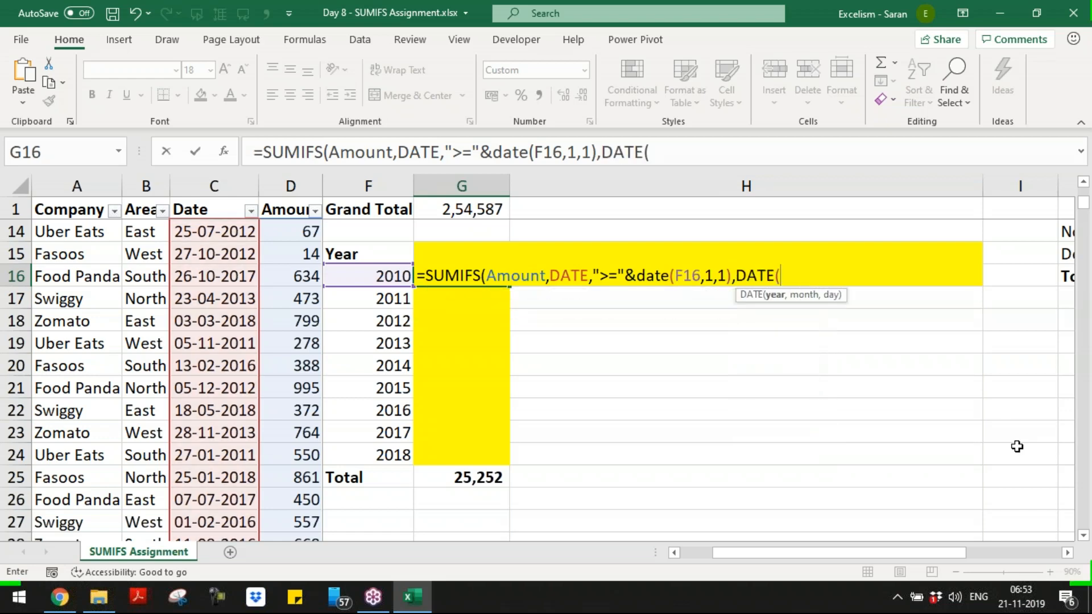
key("BackSpace")
type(",\"<=\"&")
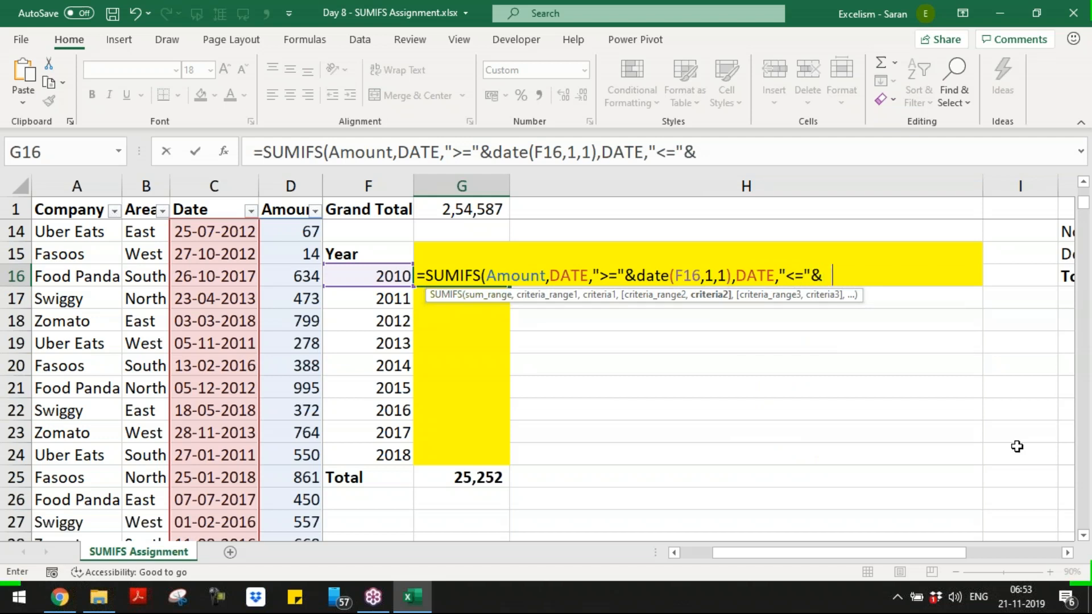
type("date(")
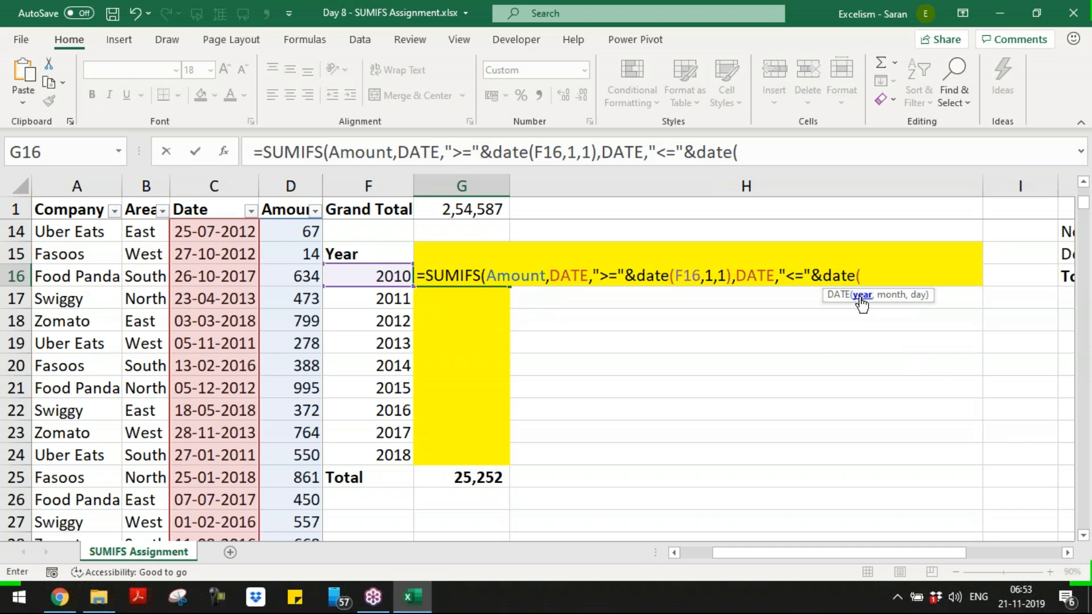
left_click(387, 278)
type(", 12,31")
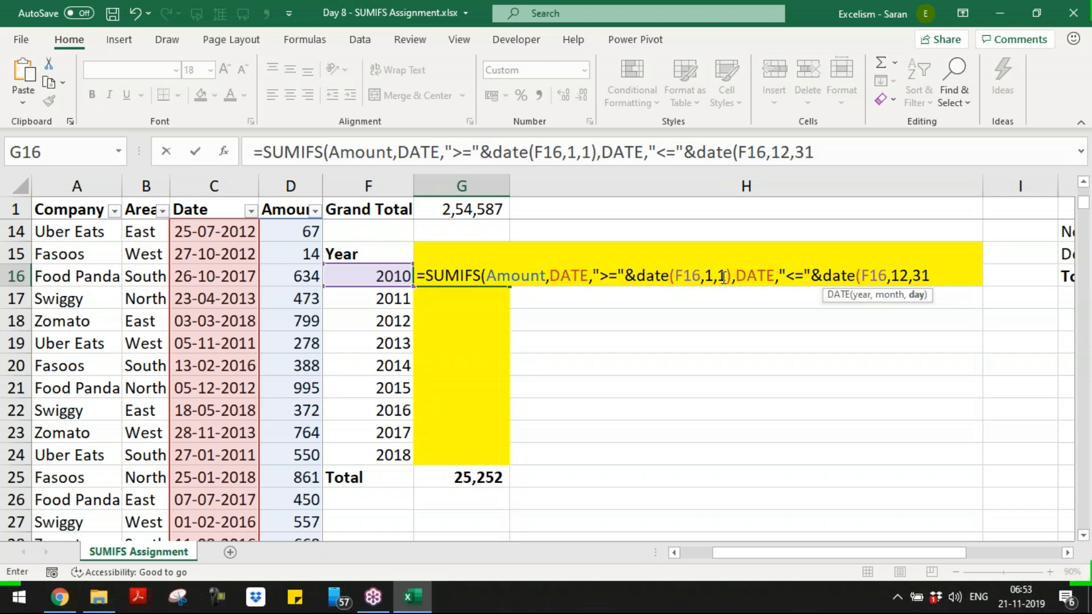
type(")")
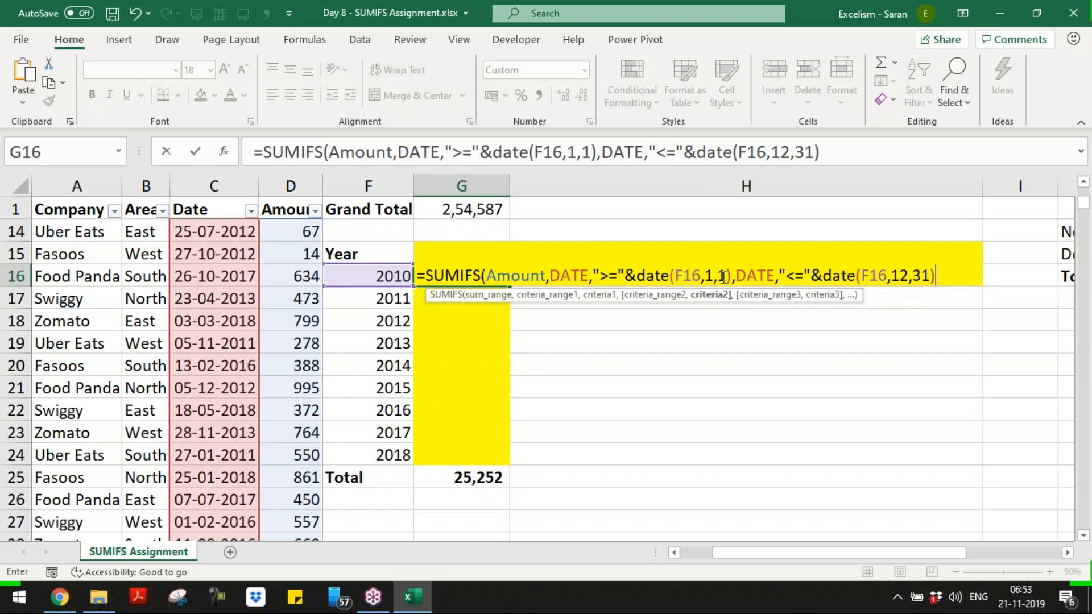
type(")")
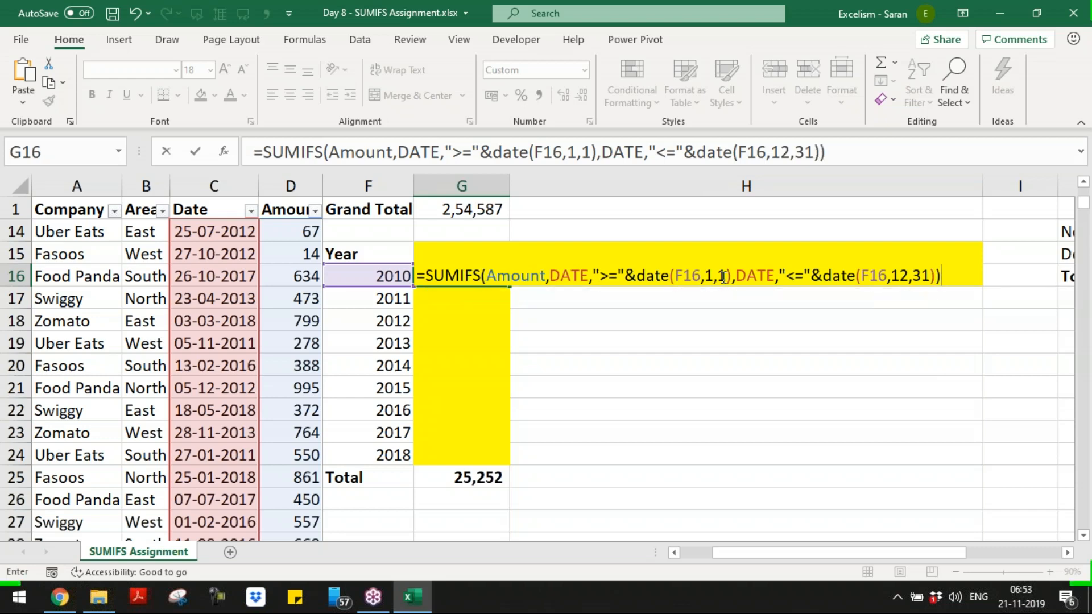
key("Return")
key("Up")
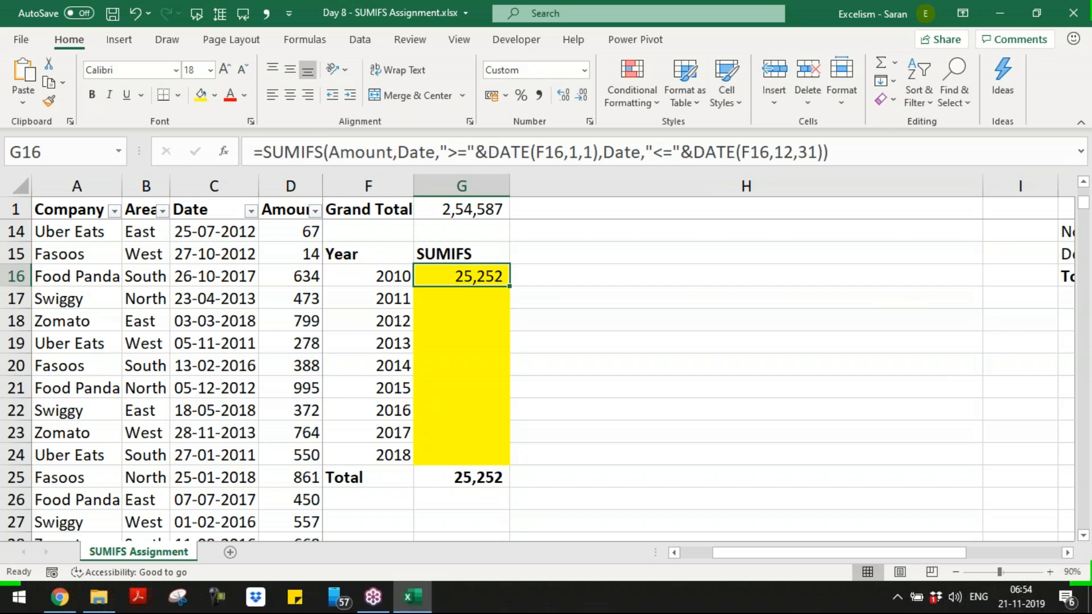
- Copy the SUMIFS formula from G16 into G17:G24 for the remaining years of the second table
key("ctrl+c")
key("Left")
key("ctrl+Down")
key("Up")
key("Right")
key("ctrl+shift+Up")
key("shift+Down")
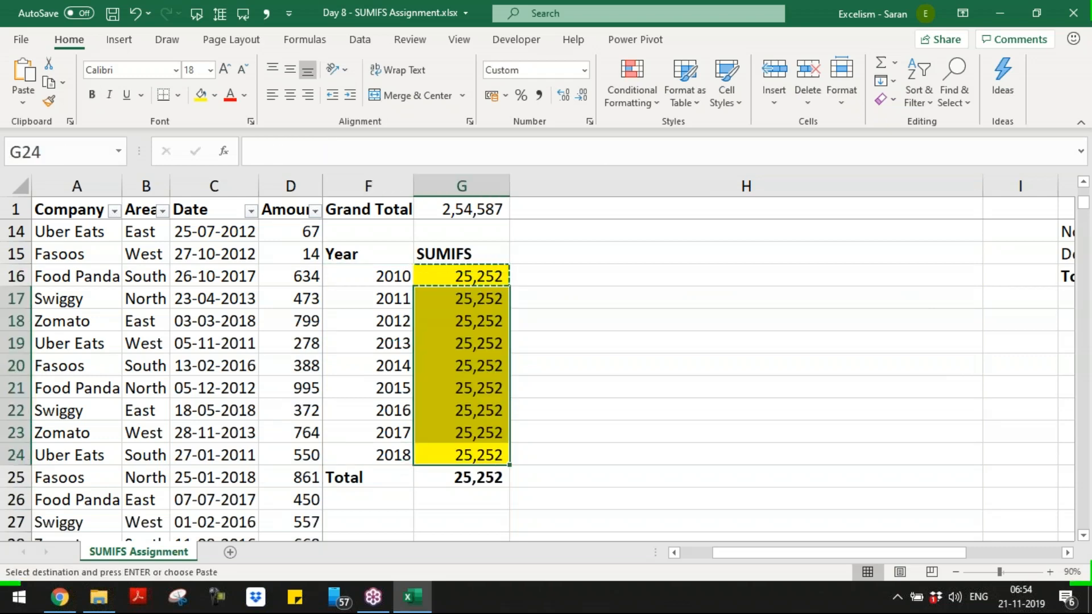
key("Return")
- Copy the FORMULATEXT formula from H12 into H16:H24 to display the second year table's formulas
key("ctrl+Up")
key("Up")
key("Up")
key("Up")
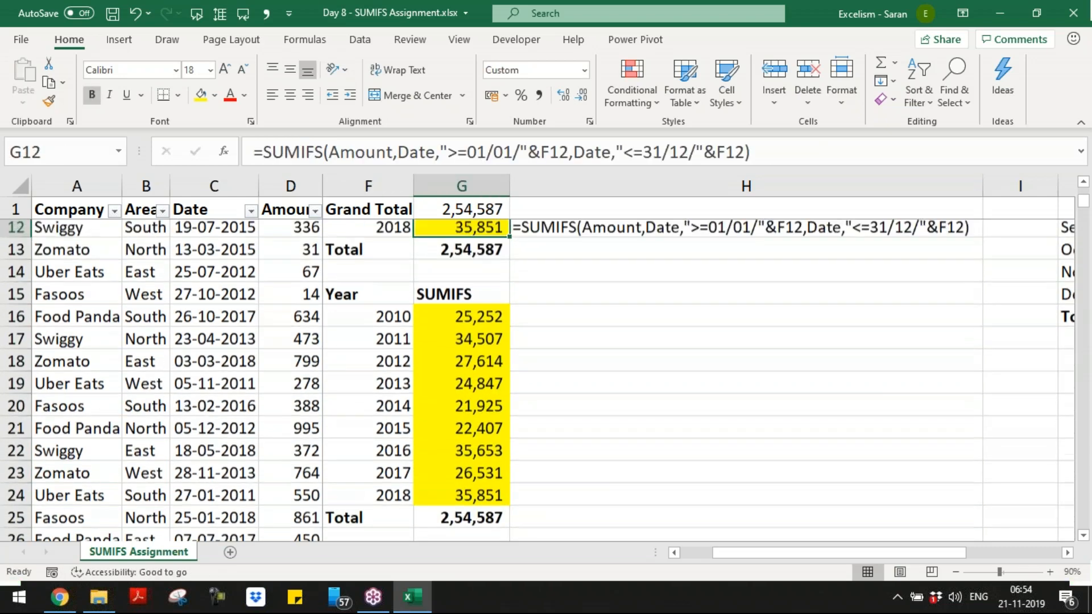
key("Right")
key("ctrl+c")
key("Down")
key("Down")
key("Down")
key("Down")
key("shift+Down")
key("shift+Down")
key("shift+Down")
key("shift+Down")
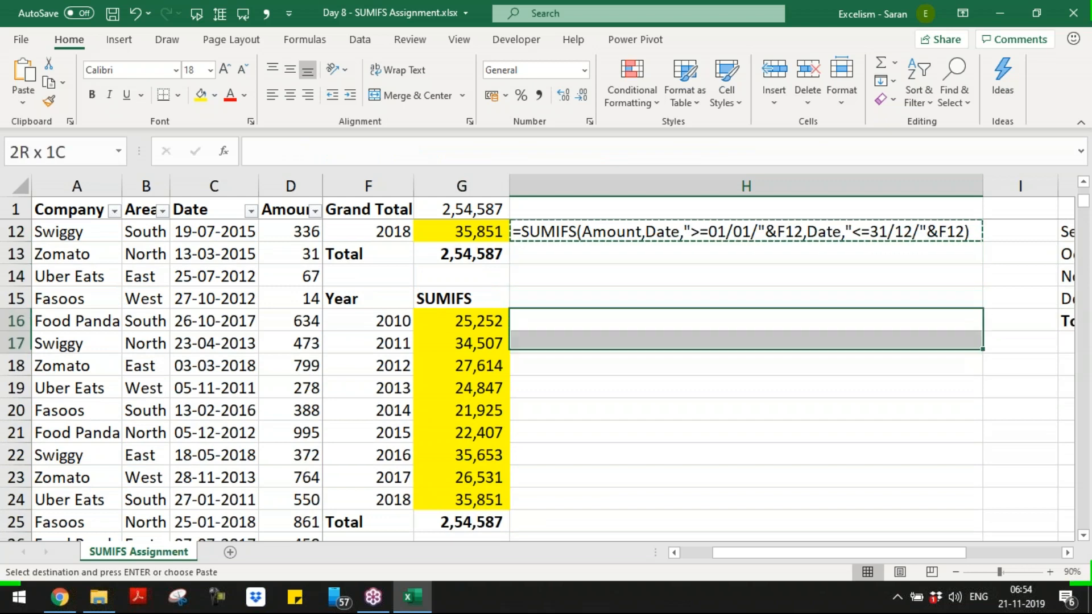
key("shift+Down")
key("shift+Down")
key("shift+Down")
key("shift+Down")
key("Return")
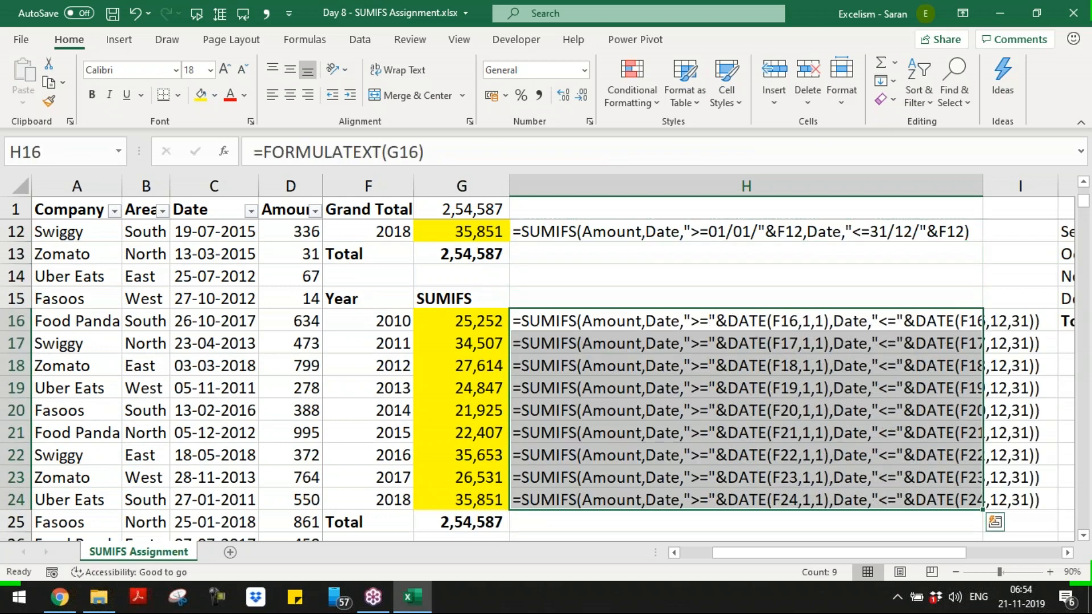
- AutoFit the width of column H to the formula texts in H16:H24
key("alt+h")
key("o")
key("i")
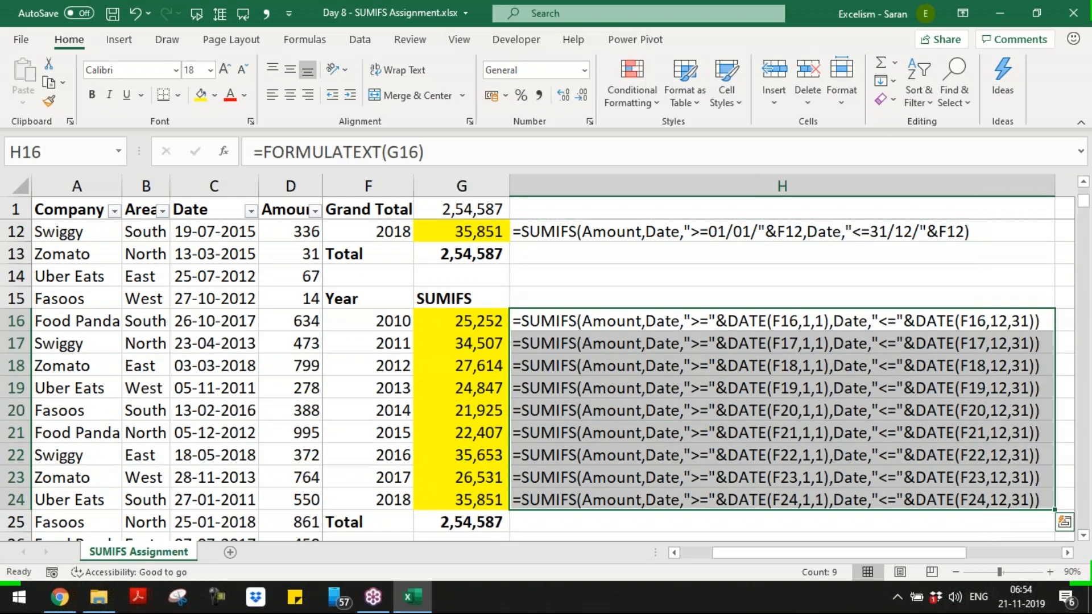
- Review the first year table's formula texts in H4:H12, where the date criteria are written as joined text
left_click(956, 571)
left_click(956, 572)
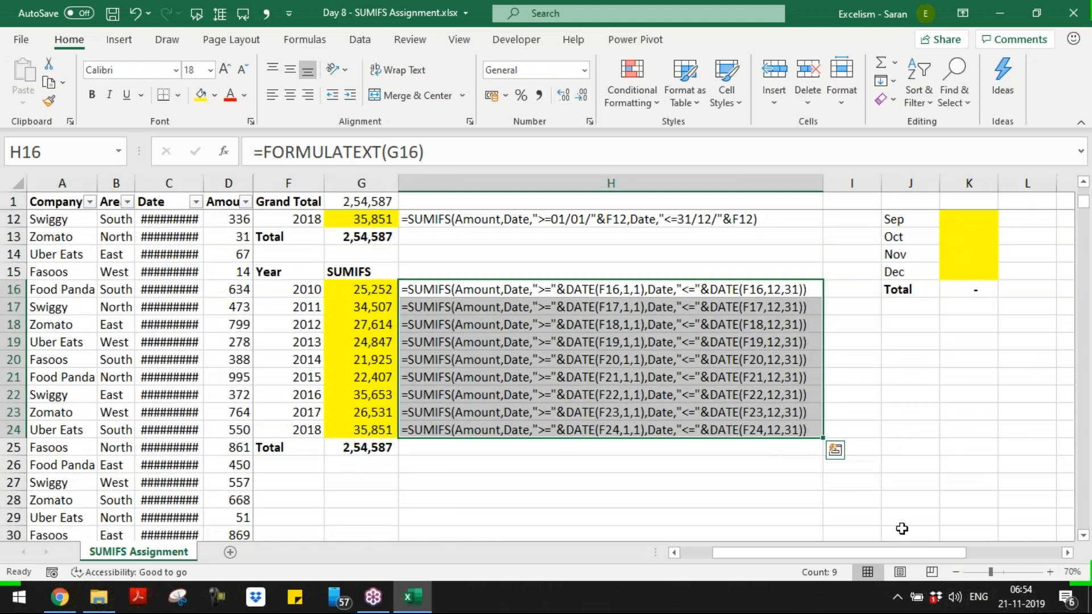
left_click(1050, 573)
left_click(1050, 573)
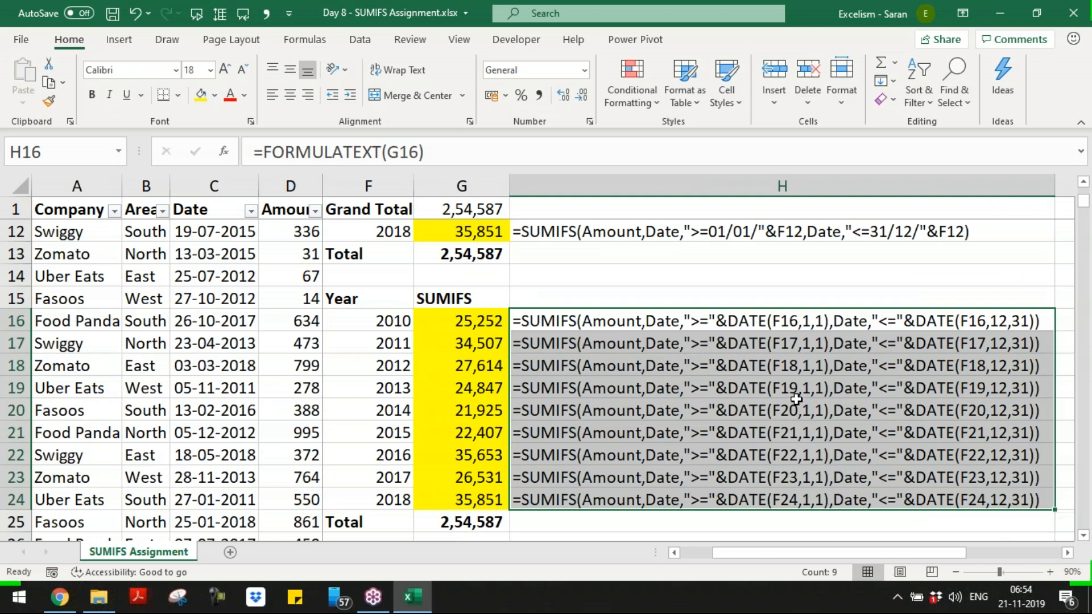
key("Up")
key("Up")
key("Up")
key("Up")
key("Up")
key("Up")
key("Up")
key("Up")
key("Up")
key("Up")
key("Up")
key("Up")
key("Up")
key("Up")
key("Up")
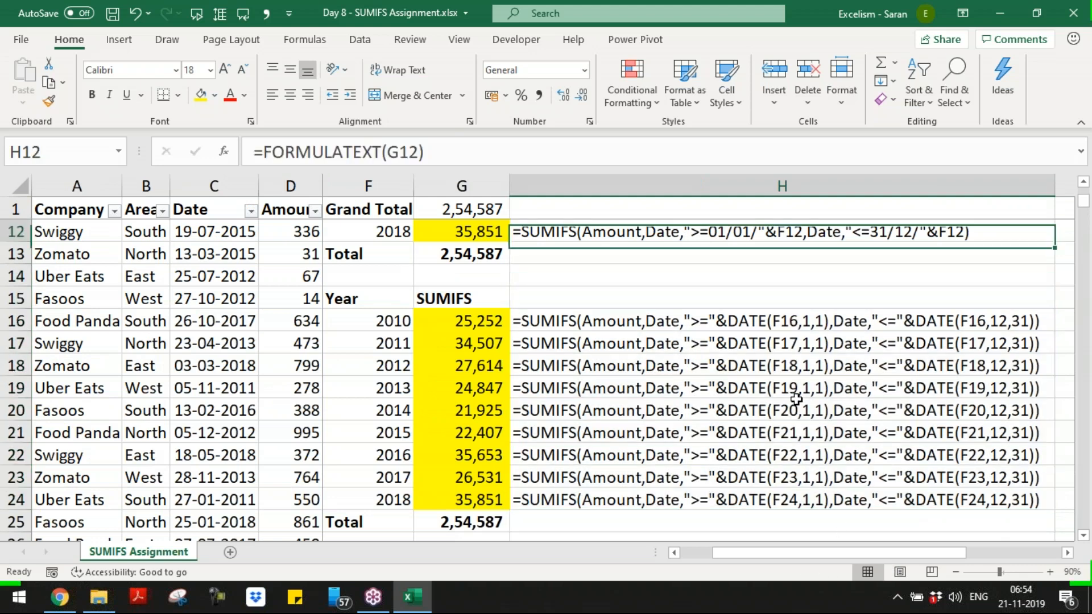
key("Down")
key("Down")
key("Down")
key("Down")
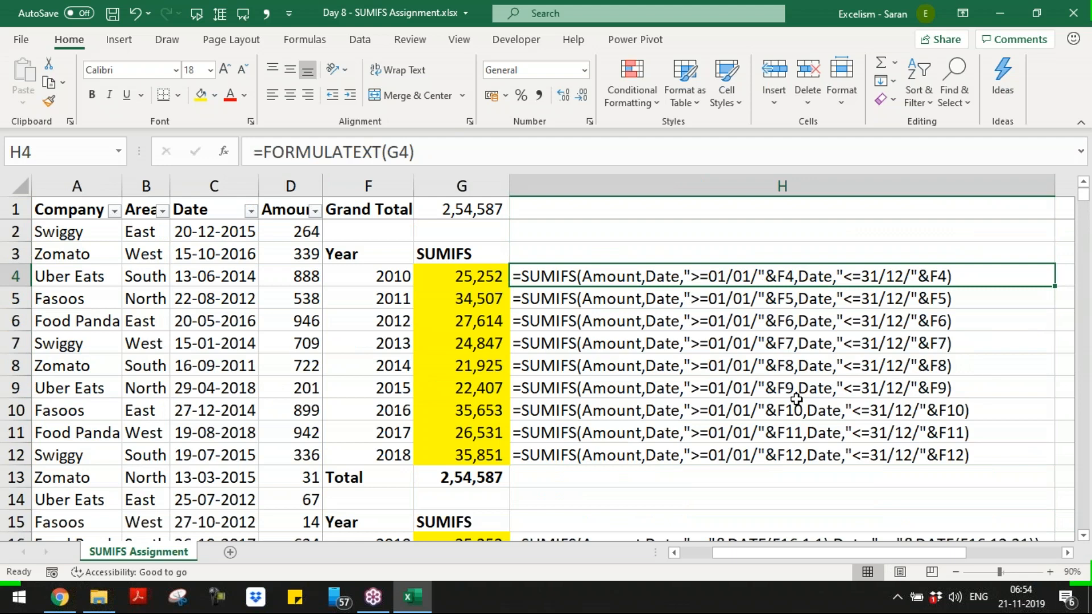
key("Down")
key("Down")
key("Down")
key("Down")
key("Down")
key("Down")
key("Down")
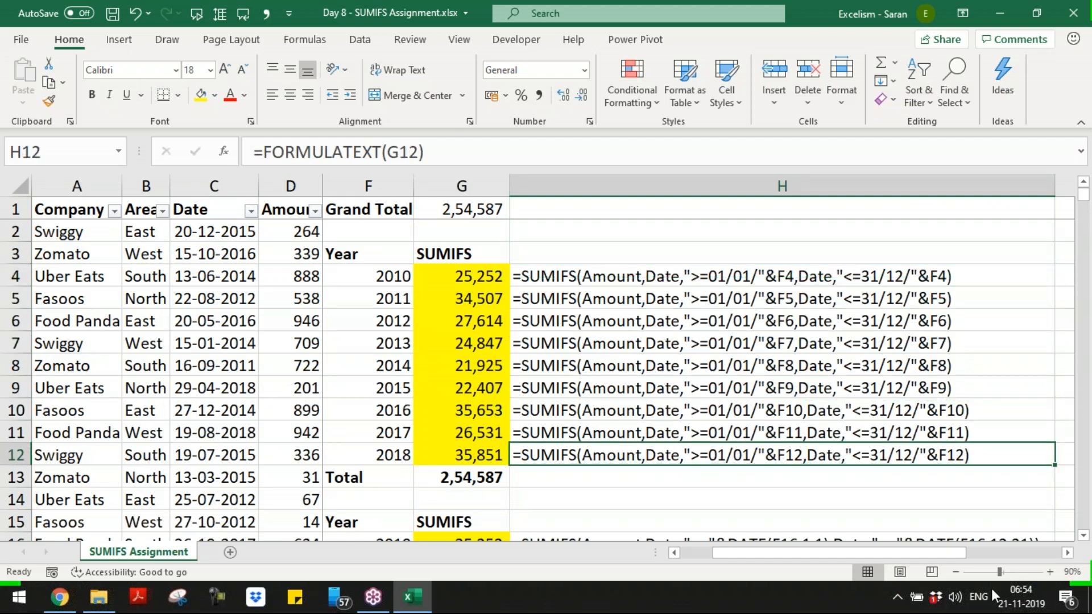
- Compare the text-based date criteria of the first year table with the DATE-based formulas in H16:H24
mouse_move(1018, 604)
key("Down")
key("Down")
key("Down")
key("Down")
key("Down")
key("Down")
key("Down")
key("Down")
key("Down")
key("Down")
key("Down")
key("Down")
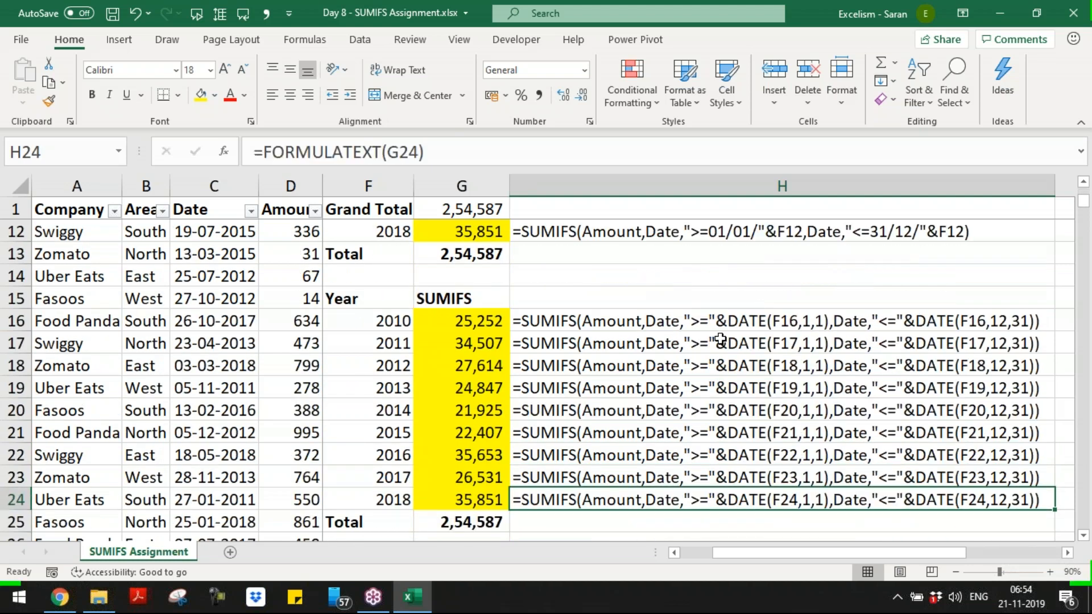
key("Up")
key("Up")
key("Up")
key("Up")
key("Up")
key("Up")
key("Up")
key("Up")
key("Up")
key("Up")
key("Up")
key("Up")
key("Up")
key("Up")
key("Down")
key("Down")
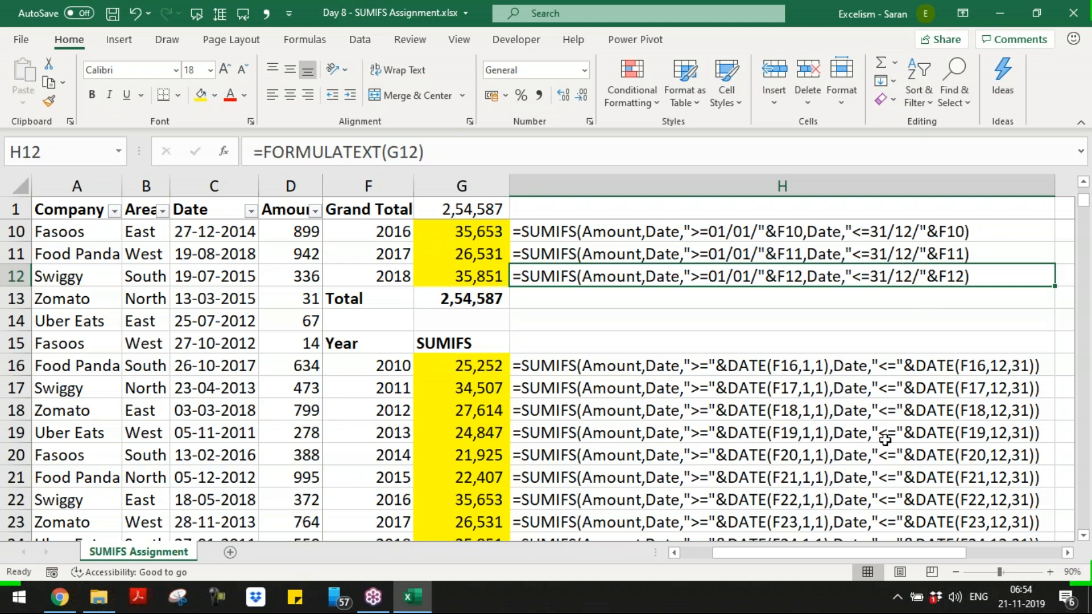
left_click(770, 371)
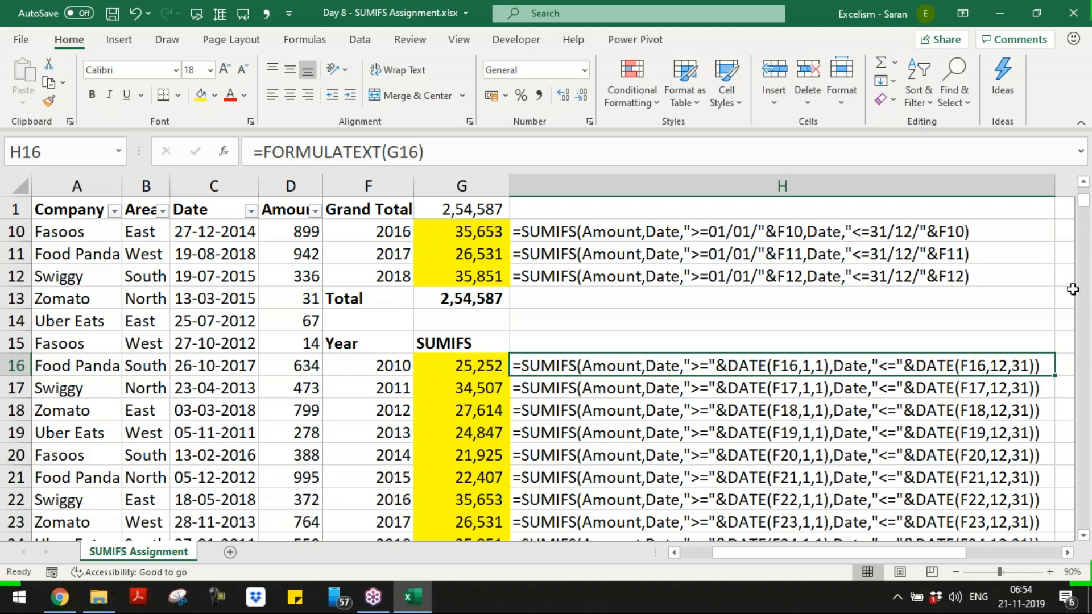
left_click(1079, 255)
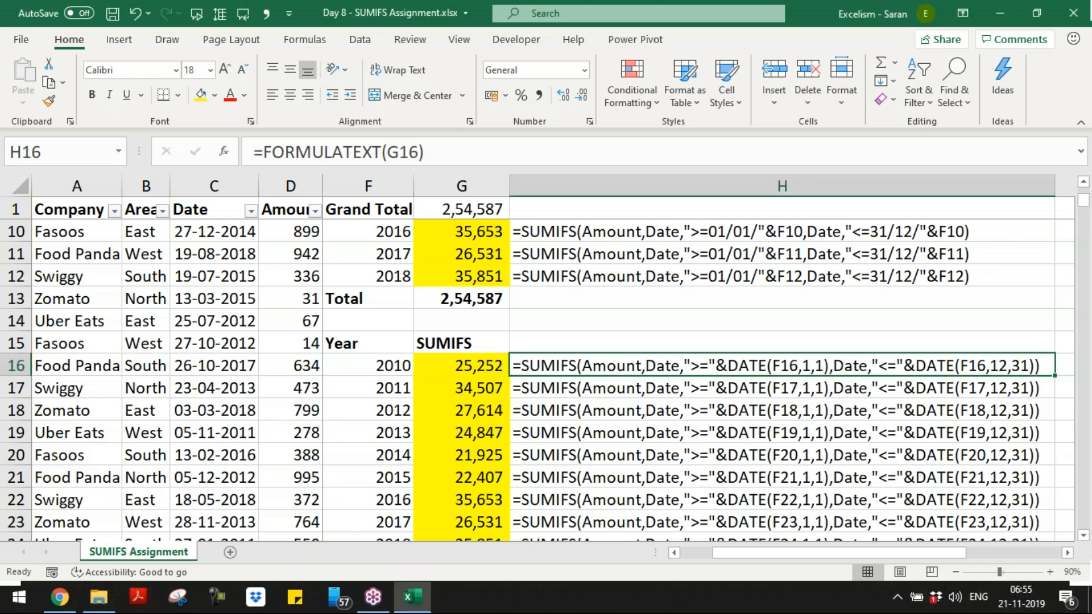
left_click(881, 276)
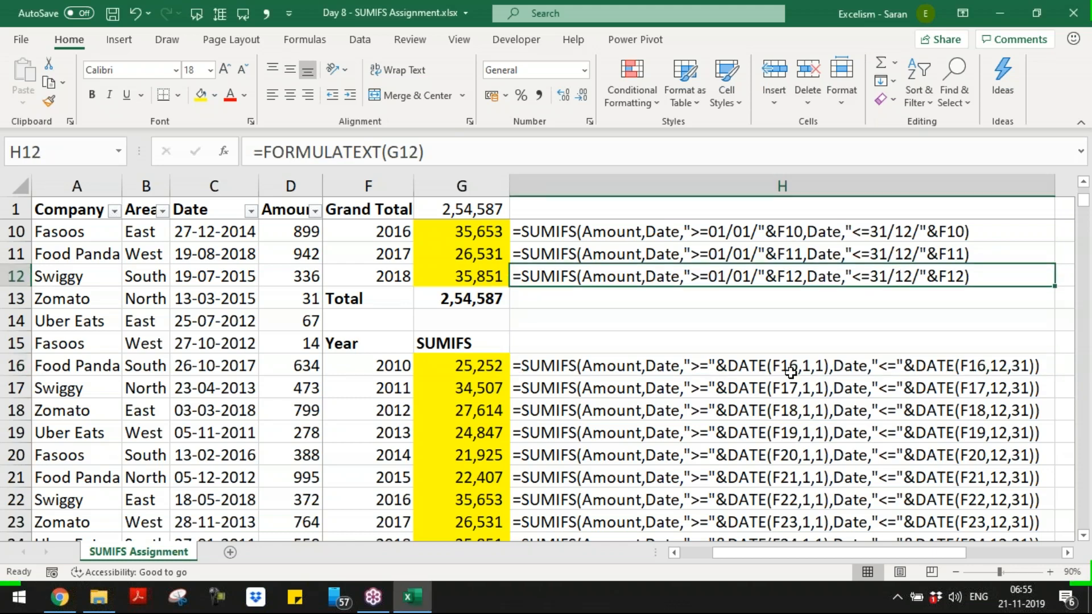
left_click(761, 365)
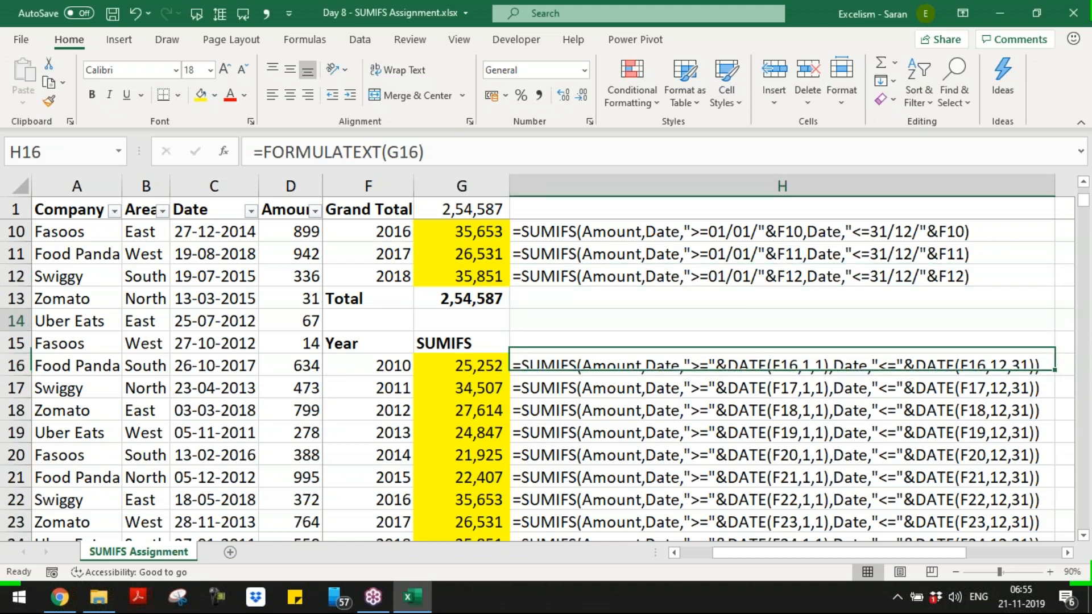
- Begin a DATE function in H14 to check its argument order, and discard the entry
left_click(739, 312)
type("-")
key("BackSpace")
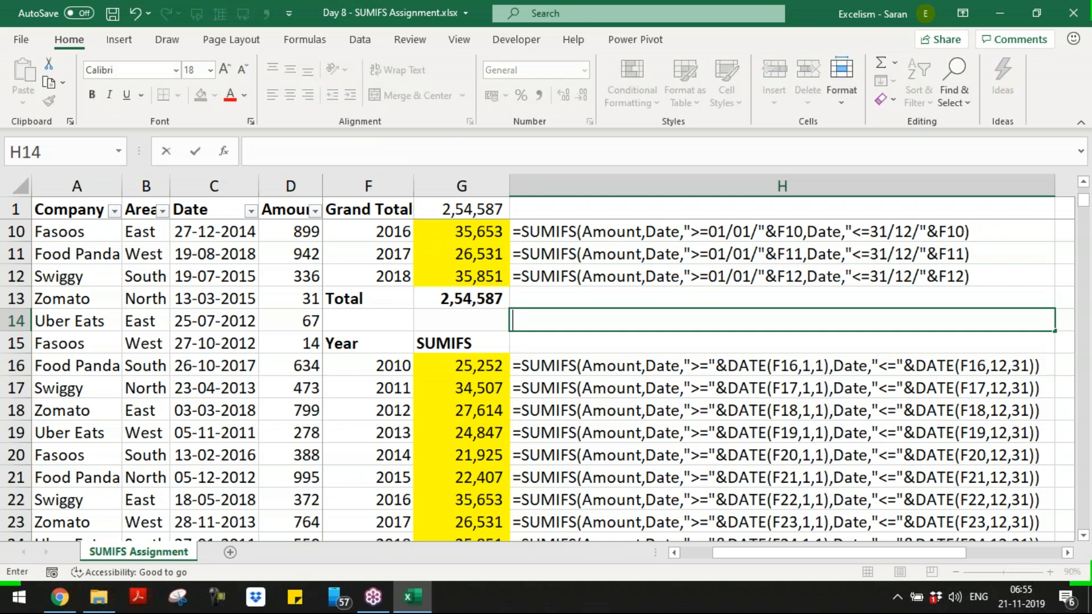
type("=date")
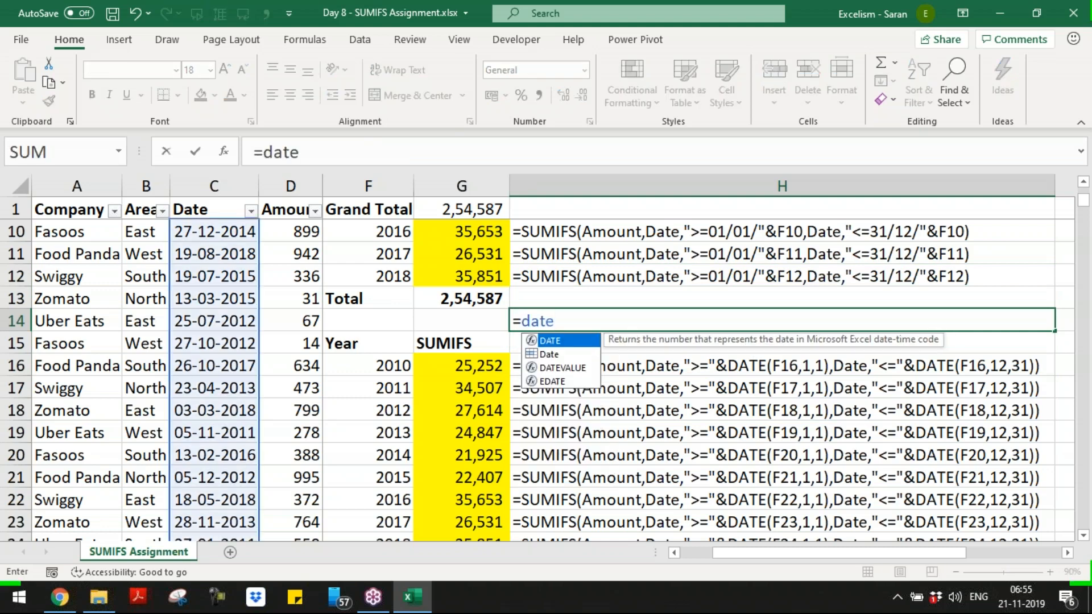
type("(")
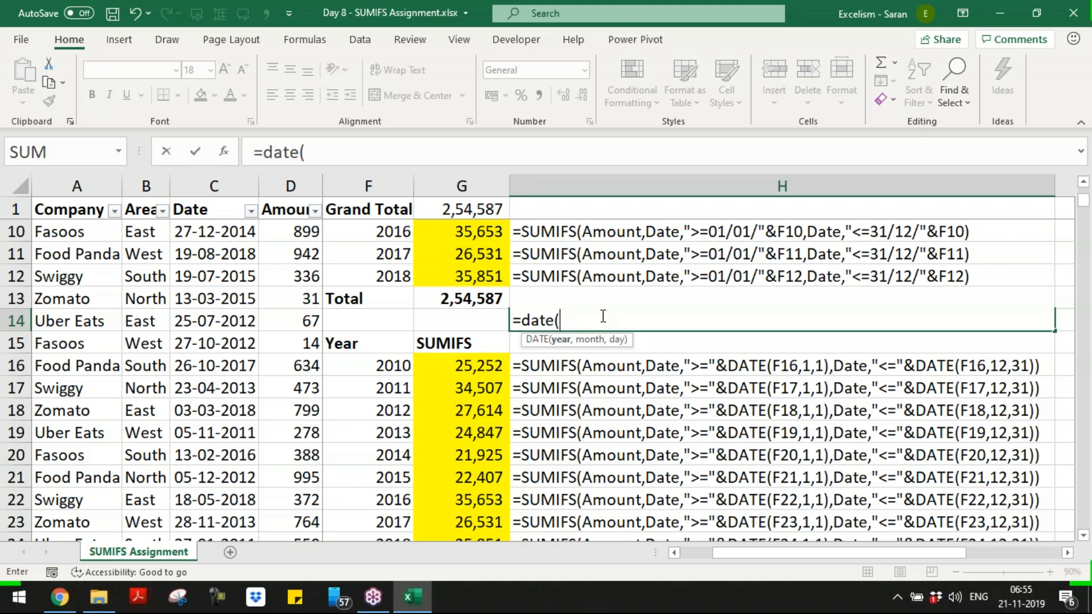
key("Escape")
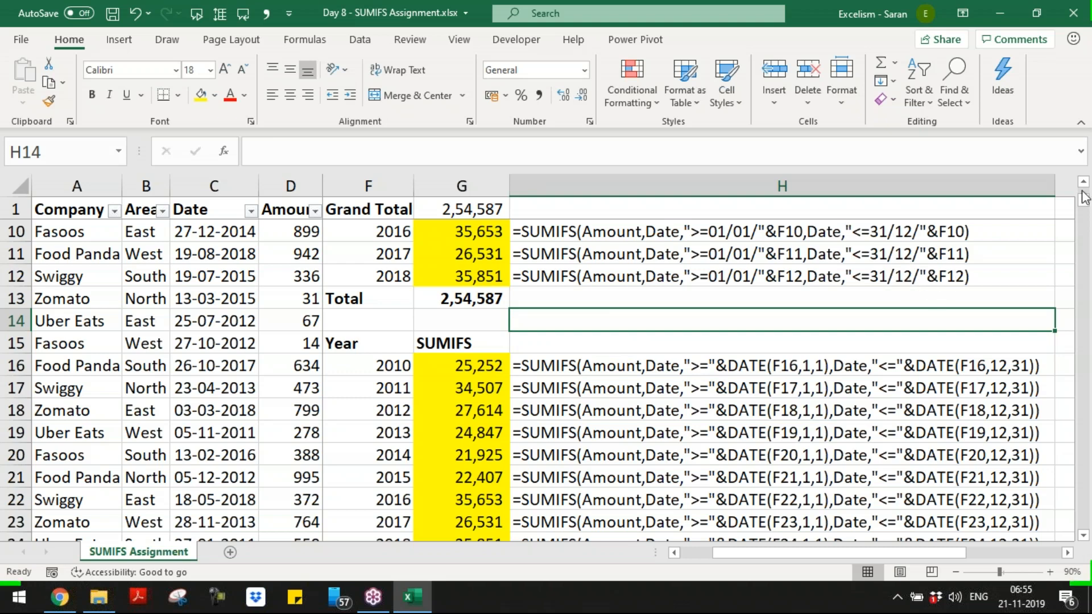
- Merge and center the month table's SUMIFS cells K4:K15 into one cell
left_click(1079, 67)
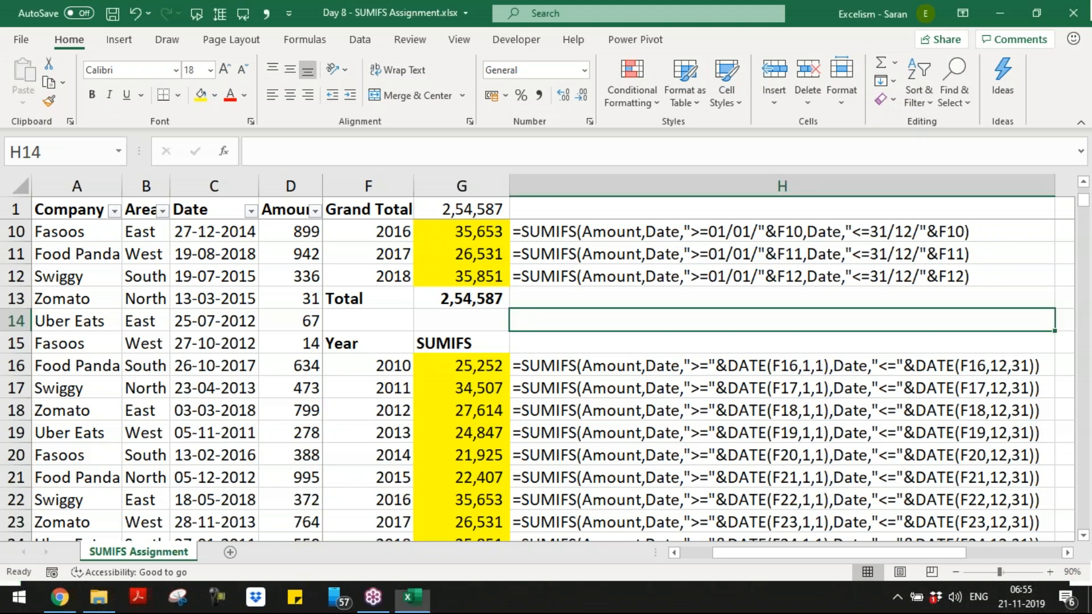
key("Up")
key("Up")
key("ctrl+Up")
key("ctrl+Up")
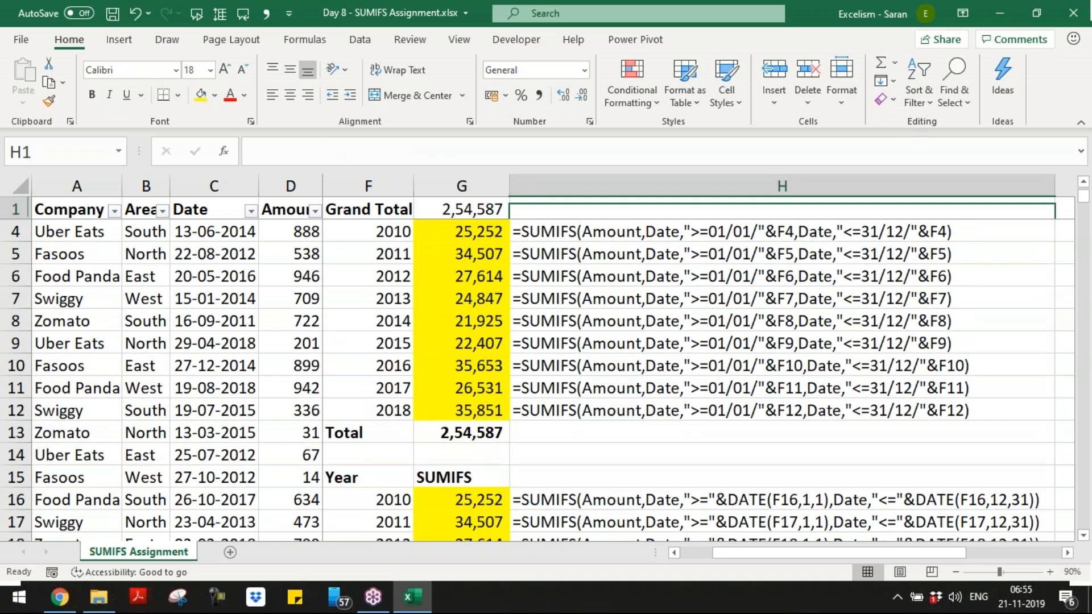
key("Down")
key("Down")
key("Down")
key("Right")
key("Right")
key("Right")
key("Right")
key("Left")
key("Left")
key("Left")
key("Left")
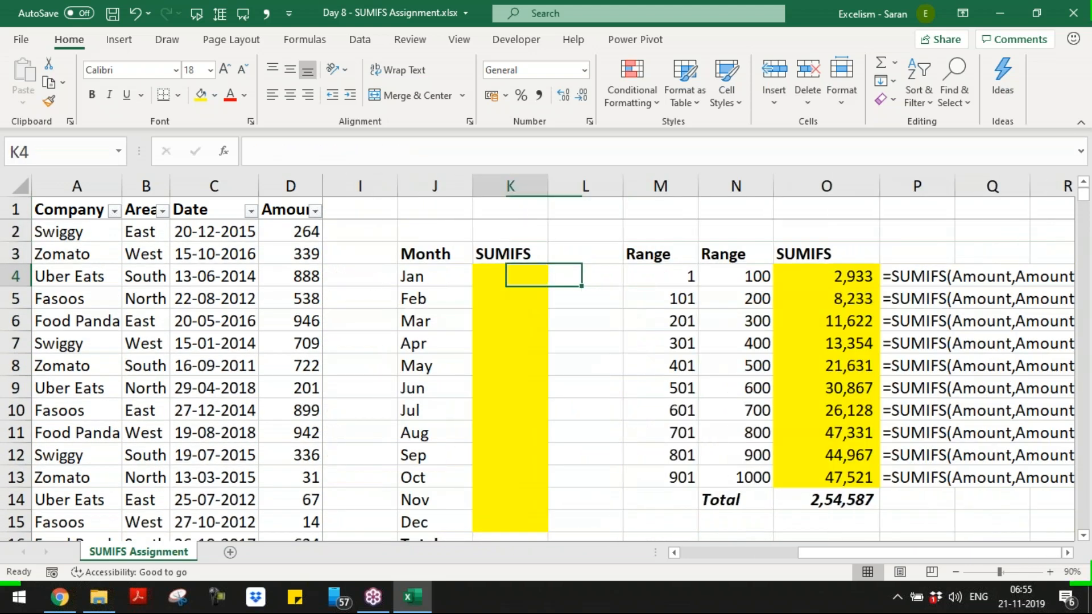
key("Right")
key("Right")
key("Right")
key("Right")
key("Left")
key("Left")
key("Right")
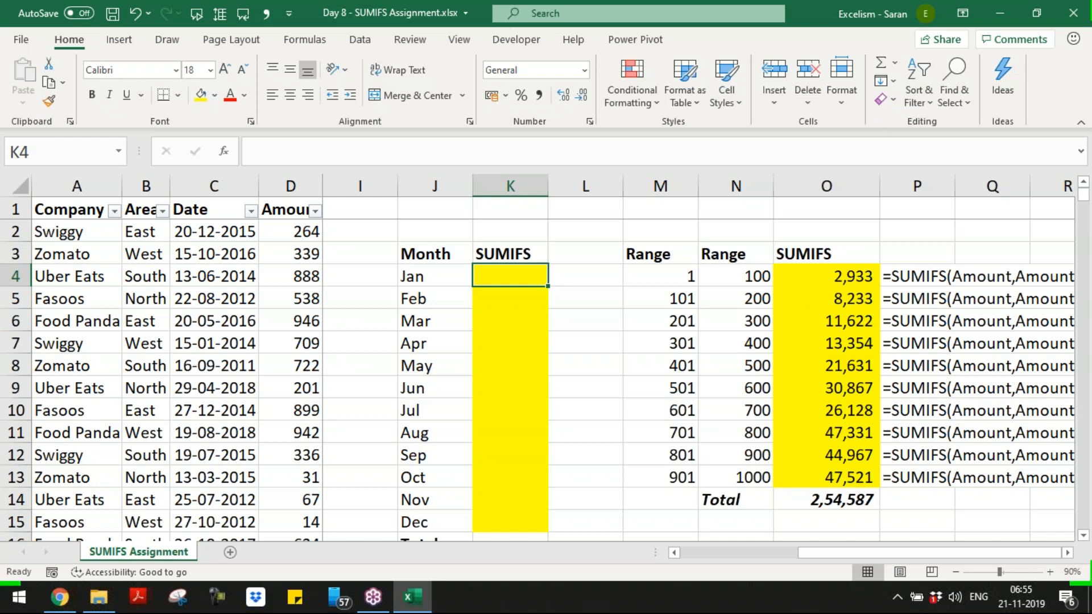
key("Left")
key("Right")
key("shift+Down")
key("shift+Down")
key("shift+Down")
key("shift+Down")
key("shift+Down")
key("shift+Down")
key("shift+Down")
key("shift+Down")
key("shift+Down")
key("shift+Down")
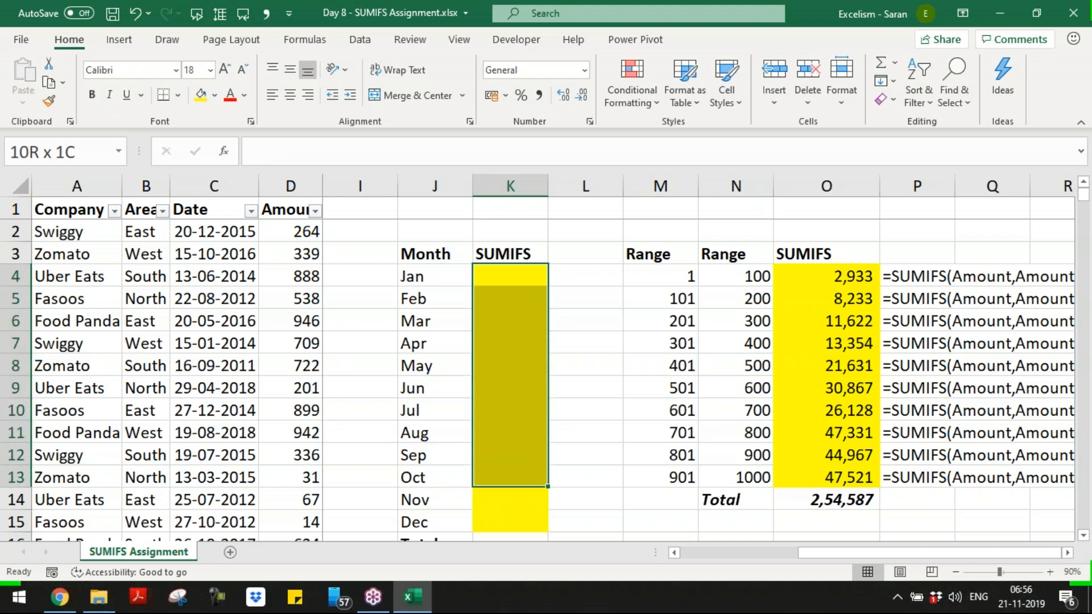
key("shift+Down")
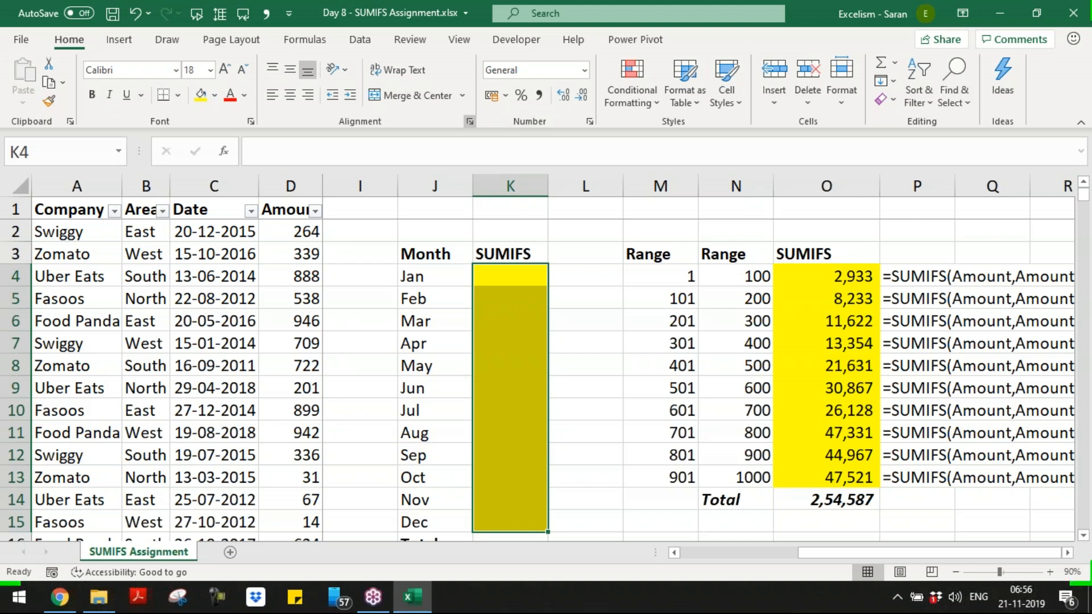
left_click(419, 96)
- Add both diagonal borders to the merged cell K4:K15 so they form a cross
left_click(470, 121)
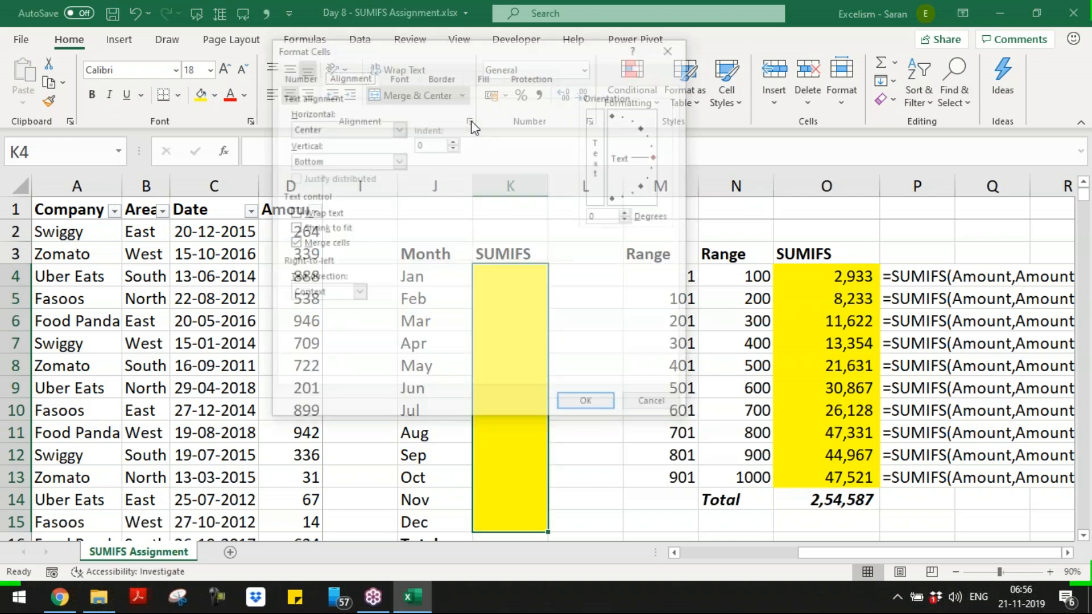
left_click(440, 78)
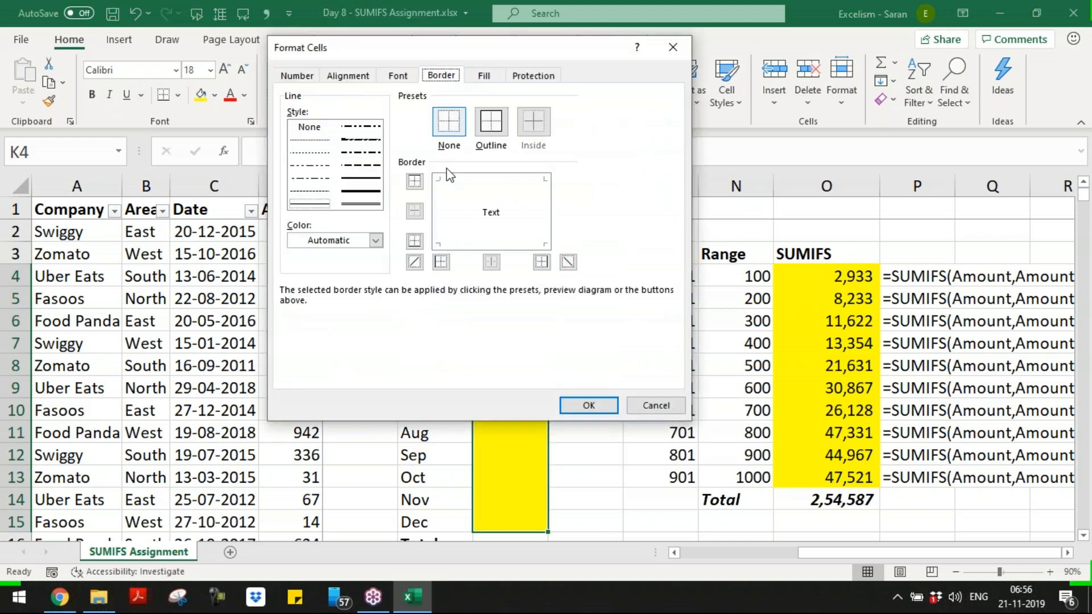
left_click(474, 204)
left_click(496, 210)
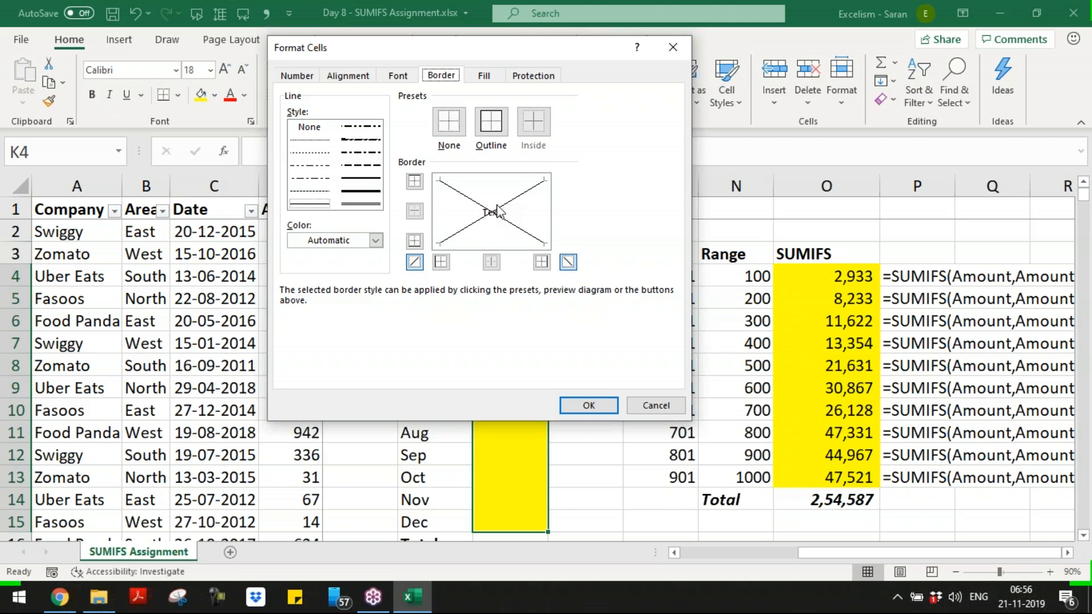
left_click(595, 407)
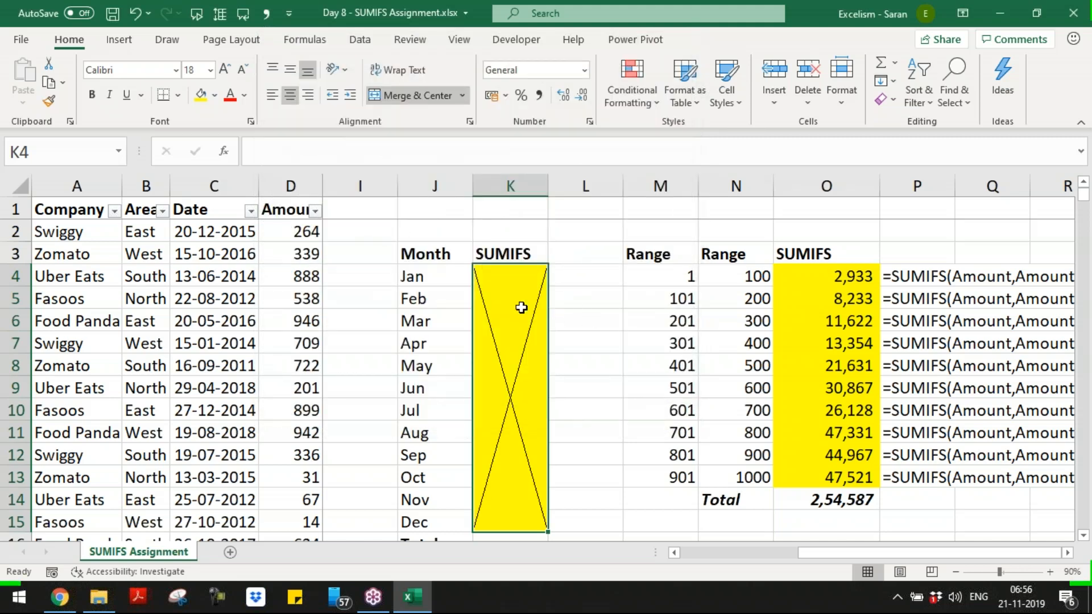
- Enter "No Solution for this Assignment by using SUMIFS function" in the crossed-out merged cell of the month table
type("No")
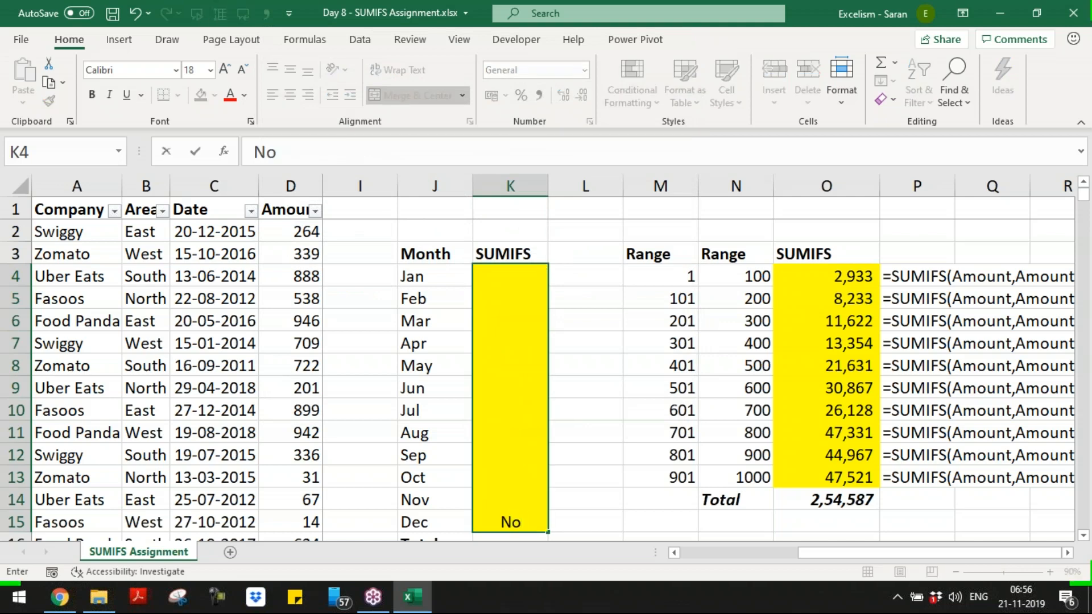
type(" Solu")
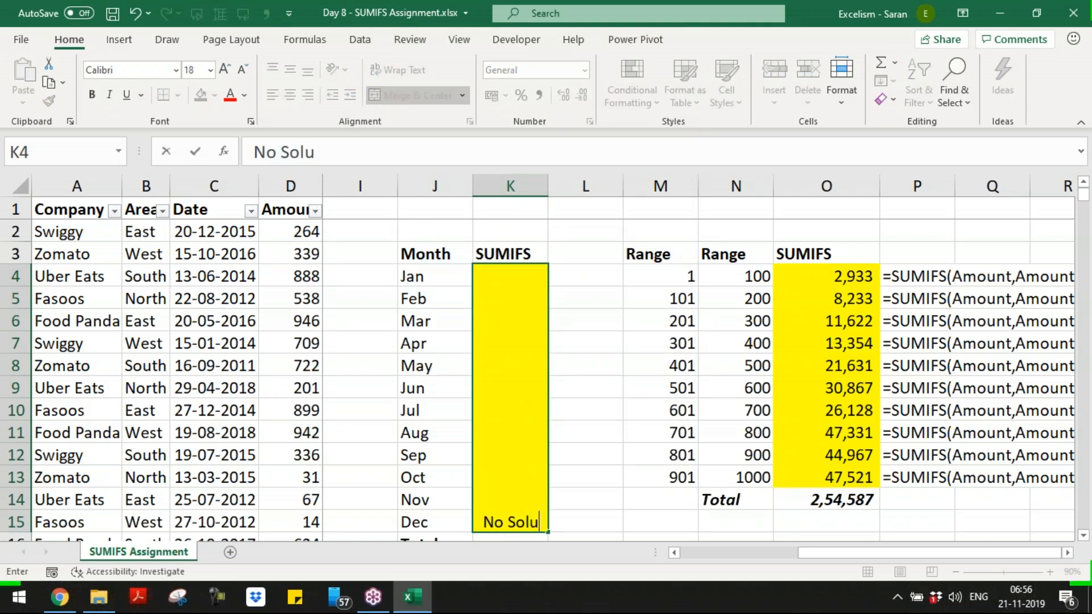
type("tion for thi")
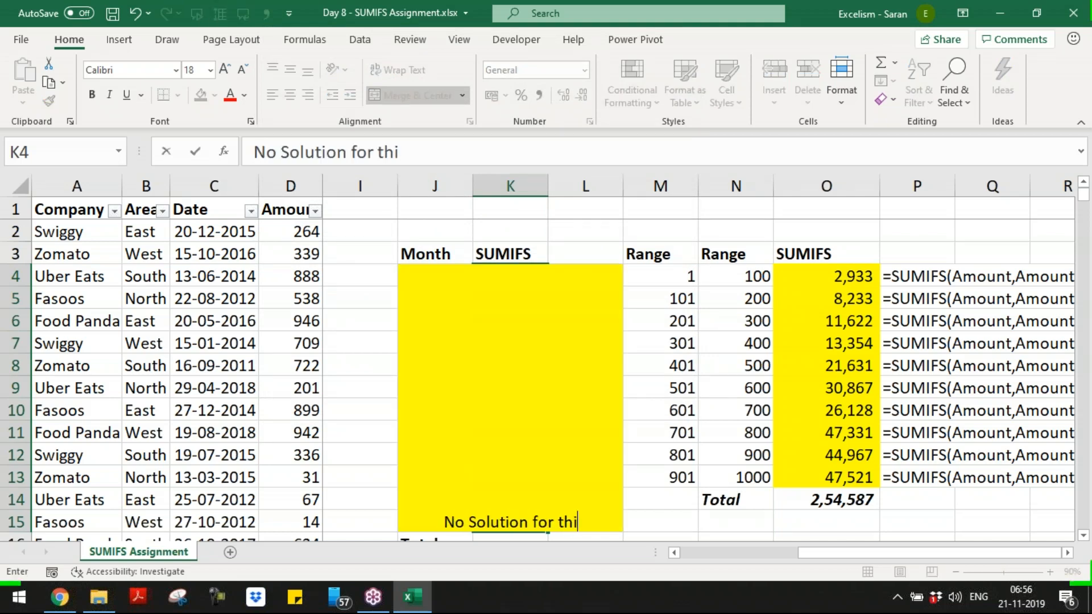
type("s ssi")
key("BackSpace")
key("BackSpace")
key("BackSpace")
key("BackSpace")
type("A")
key("BackSpace")
type("Ass")
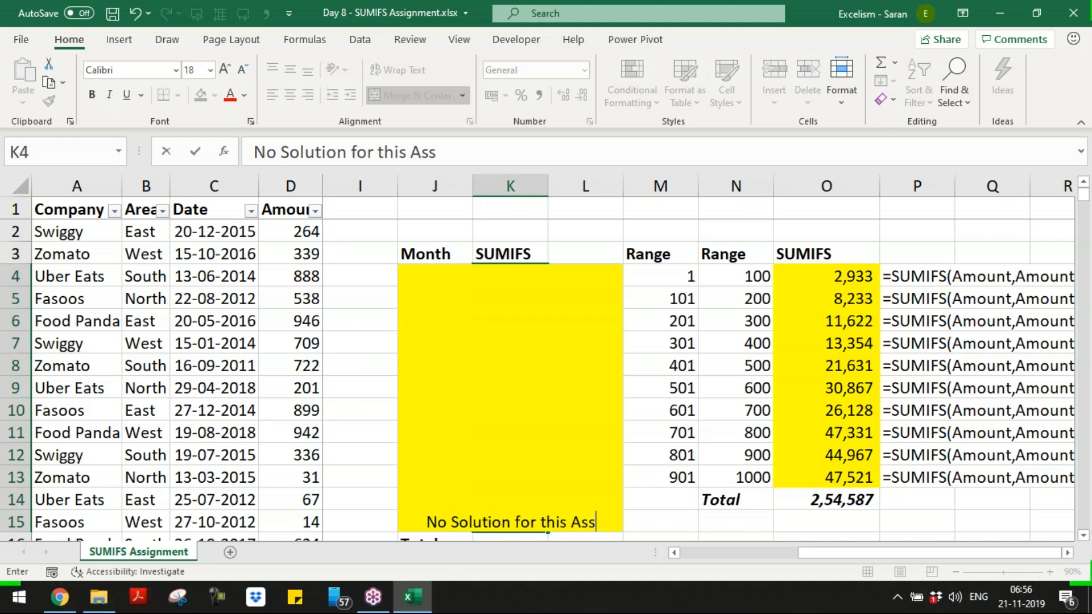
type("igne")
key("BackSpace")
type("ment by ")
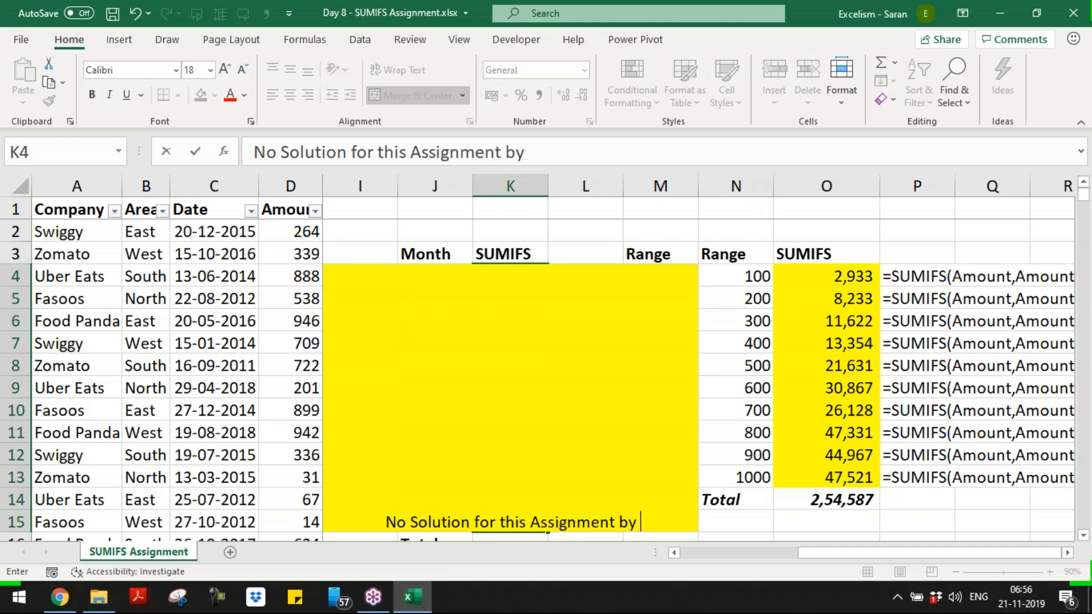
type("using SUMI")
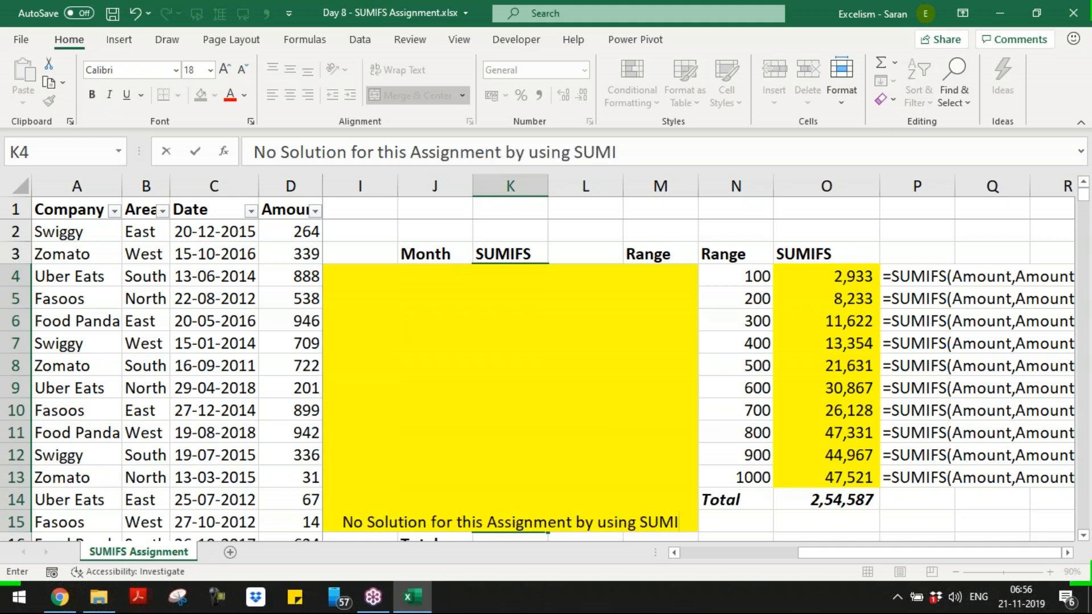
type("FS fun")
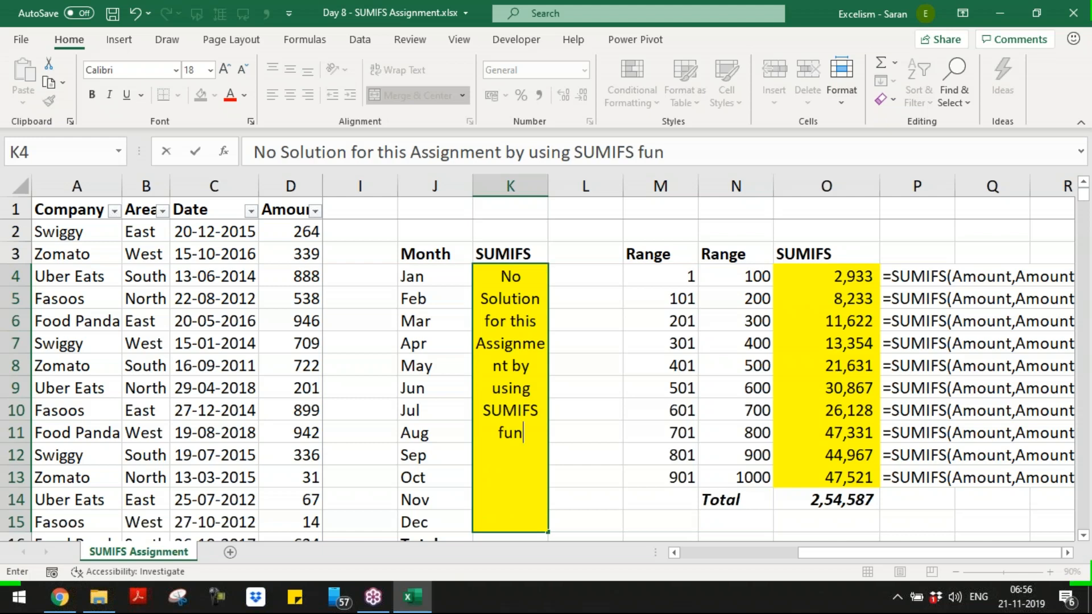
type("ction")
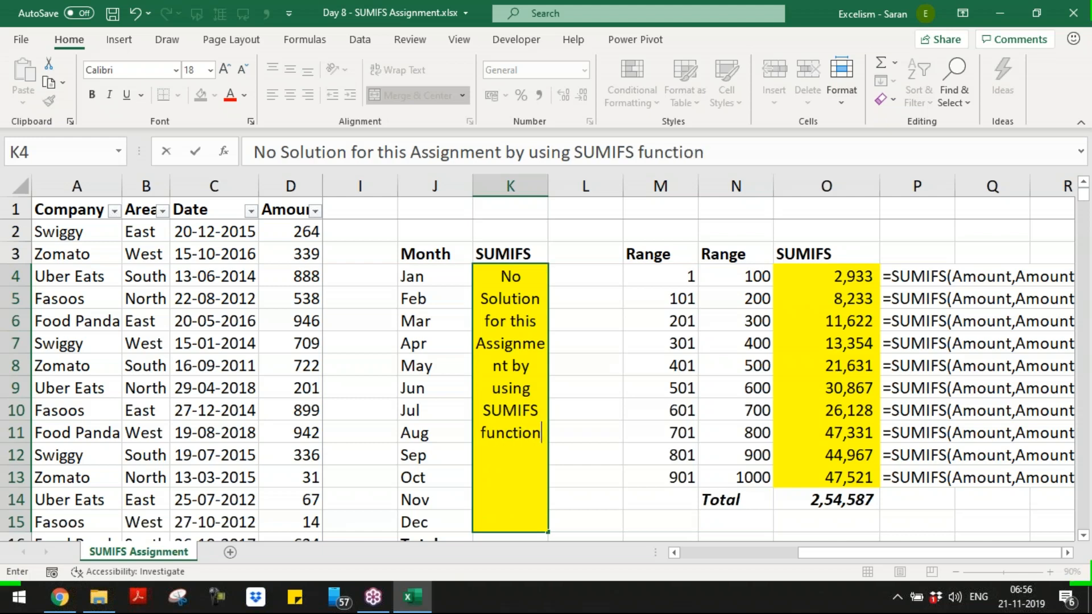
key("Return")
- Wrap the text of the month table's merged cell, align it vertically to the middle, and color the font red
key("Up")
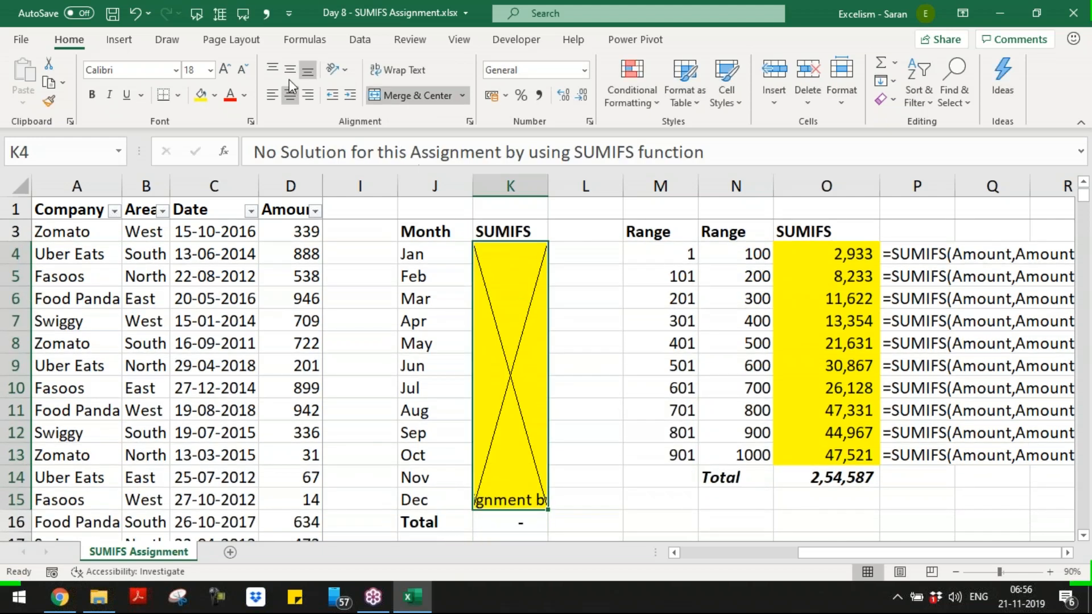
left_click(375, 71)
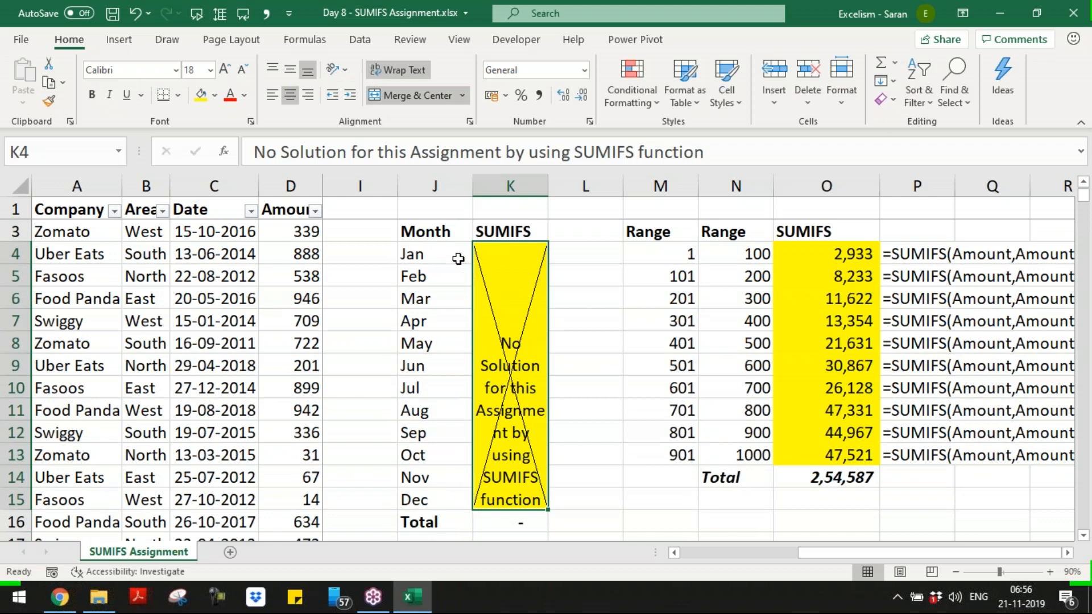
left_click(290, 70)
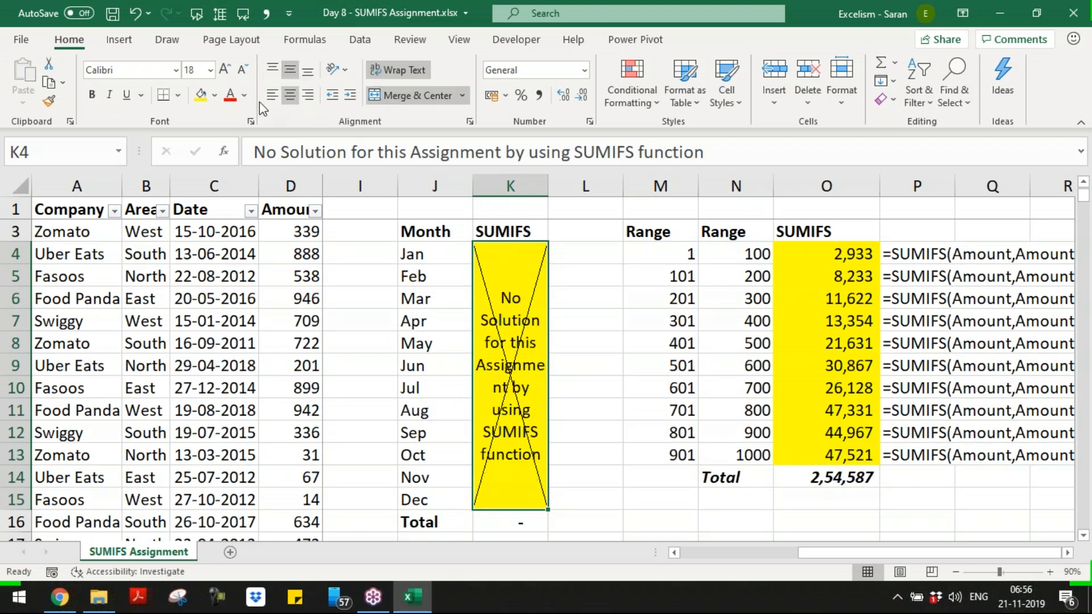
left_click(239, 96)
left_click(606, 316)
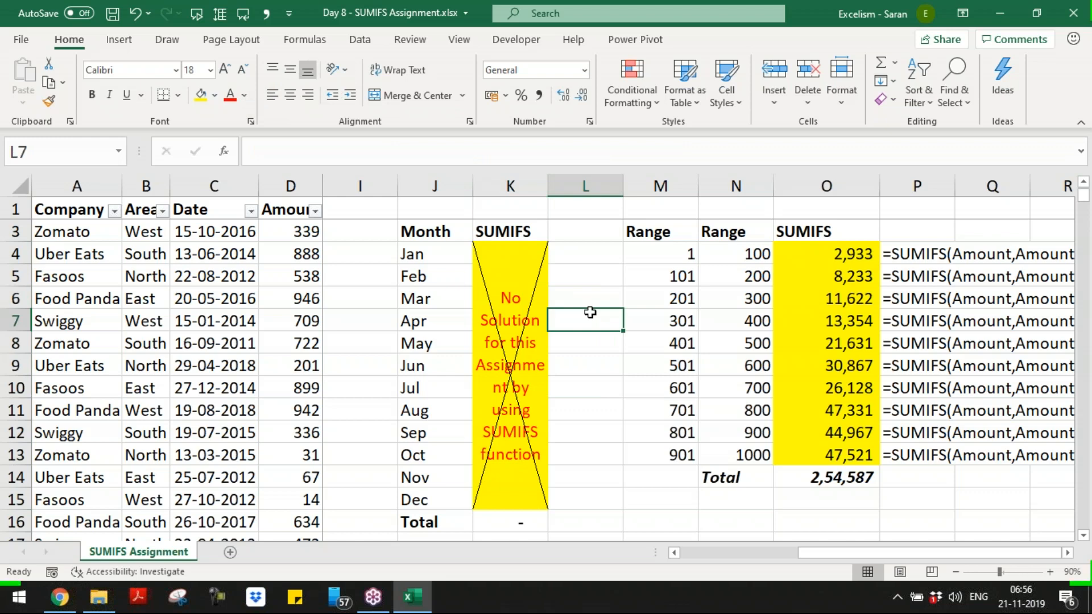
- Review the year table, the crossed-out month table and the amount-range table with their formula texts
key("Left")
key("Left")
key("Left")
key("Left")
key("Left")
key("Left")
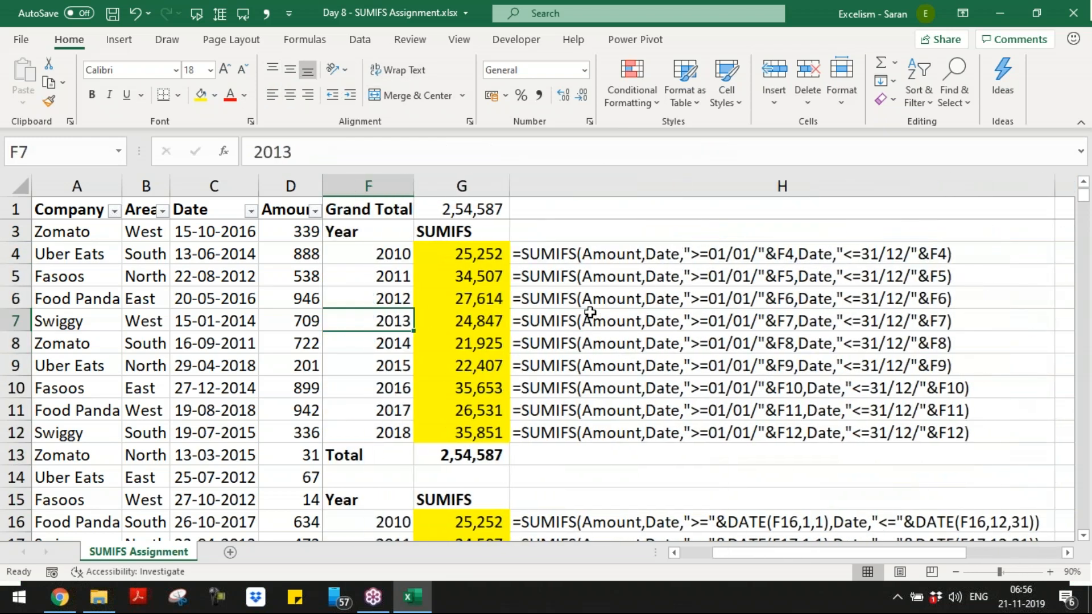
key("Right")
key("Right")
key("Right")
key("Right")
key("Right")
key("Right")
key("Right")
key("Right")
key("Right")
key("Right")
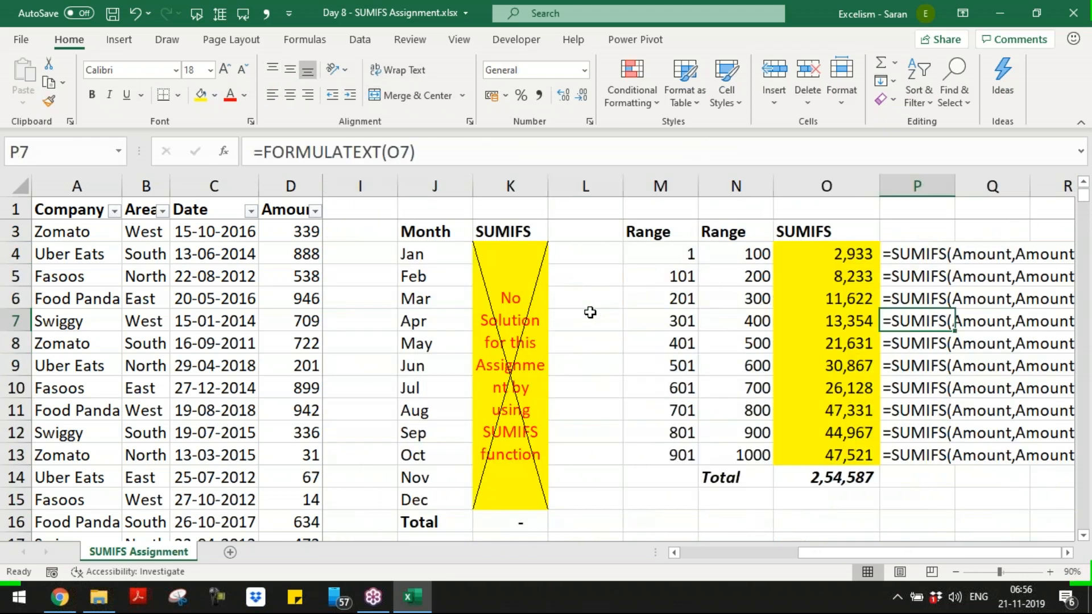
key("Left")
key("Left")
key("Left")
left_click(447, 237)
left_click(453, 257)
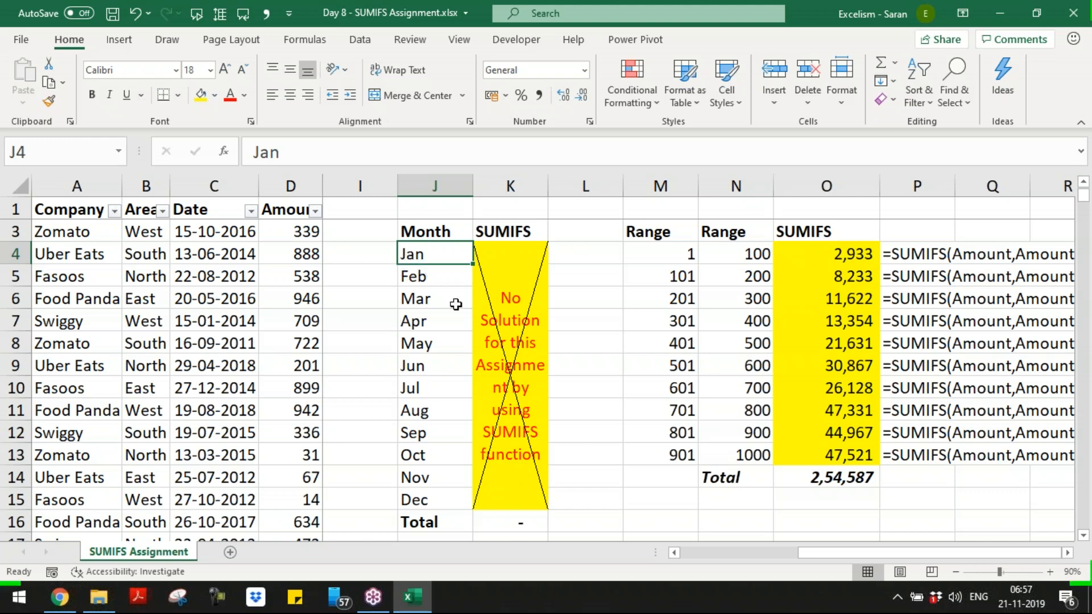
left_click(504, 301)
left_click(442, 262)
- Compare the year table's SUMIFS formula in row 4 with the amount-range formula texts in column P
key("Left")
key("Left")
key("Left")
key("Left")
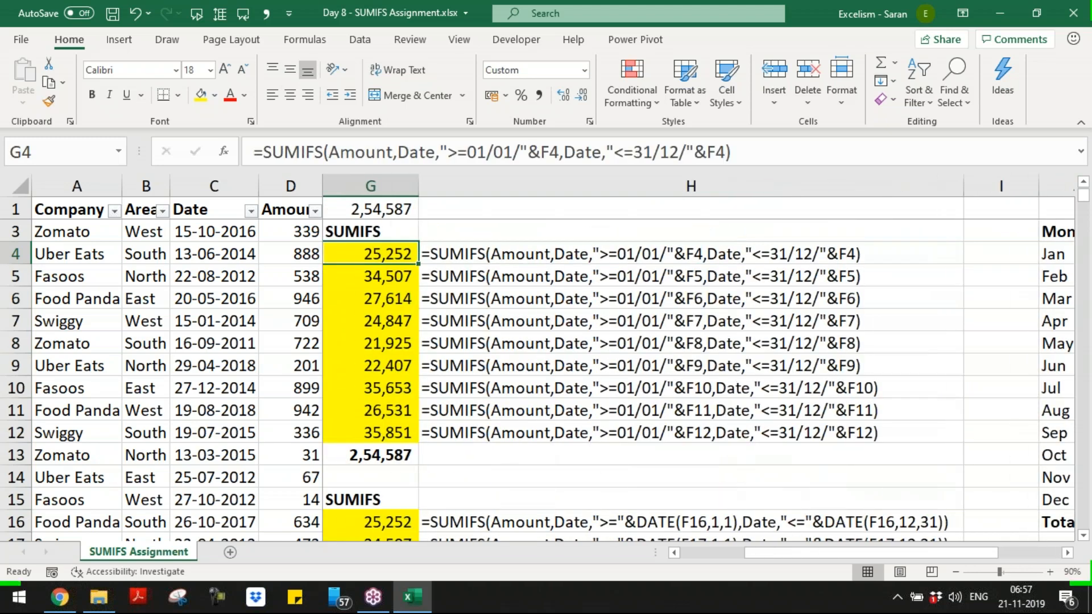
key("Right")
key("Right")
key("Right")
key("Right")
key("Right")
key("Right")
key("Right")
key("Right")
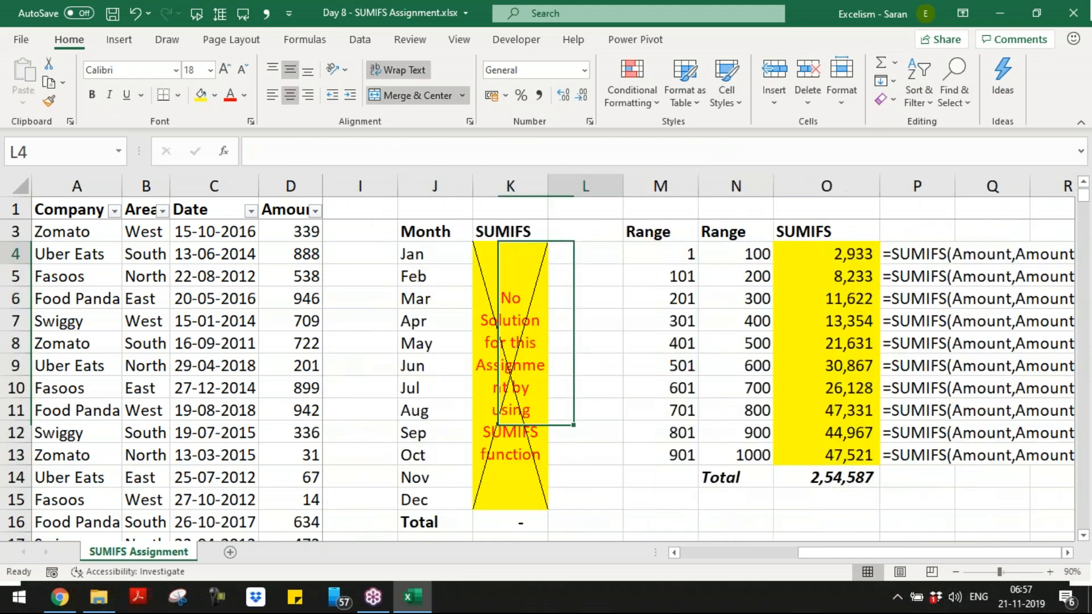
key("Right")
key("Right")
key("Right")
key("Right")
key("Right")
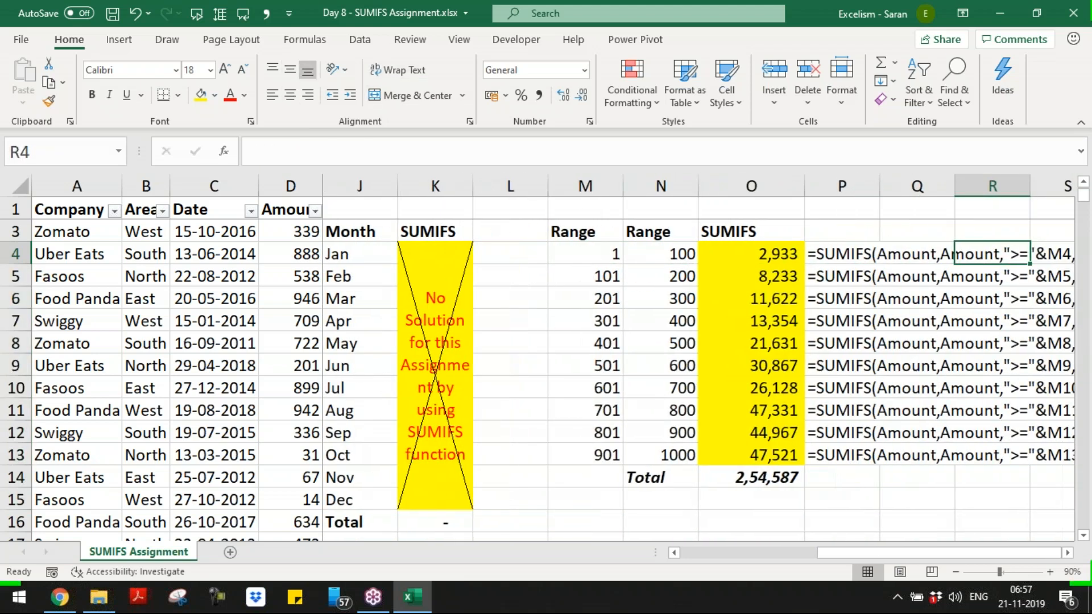
key("Right")
- Copy the amount-range table M3:O14, including headers and total, and paste it below the original starting at M16
key("Left")
key("Left")
key("Left")
key("Left")
key("Left")
key("Left")
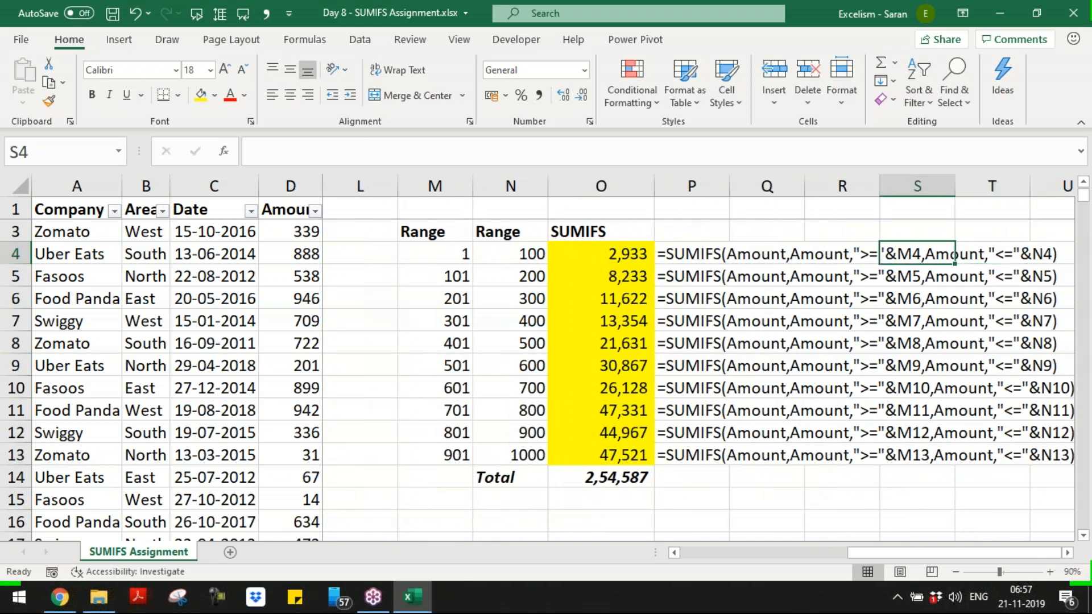
key("Left")
key("Up")
key("shift+Right")
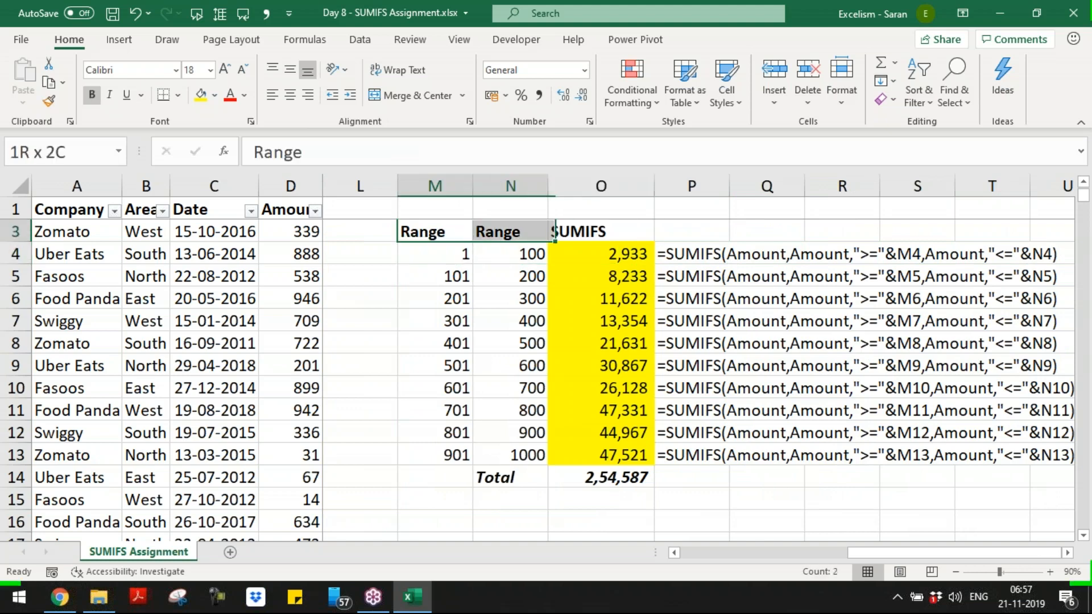
key("ctrl+q")
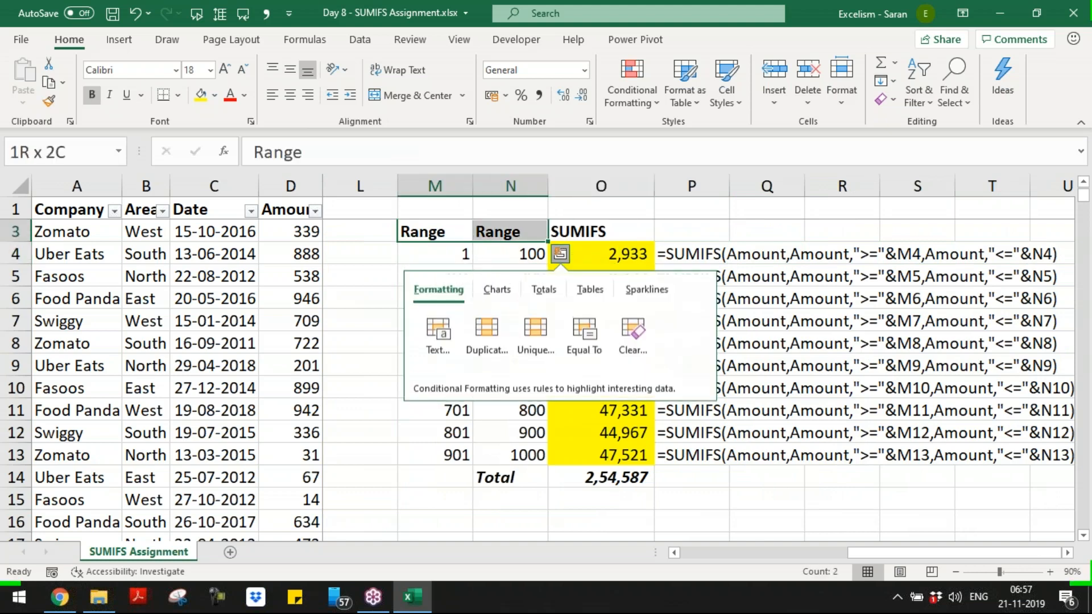
key("Escape")
key("shift+Right")
key("ctrl+shift+Down")
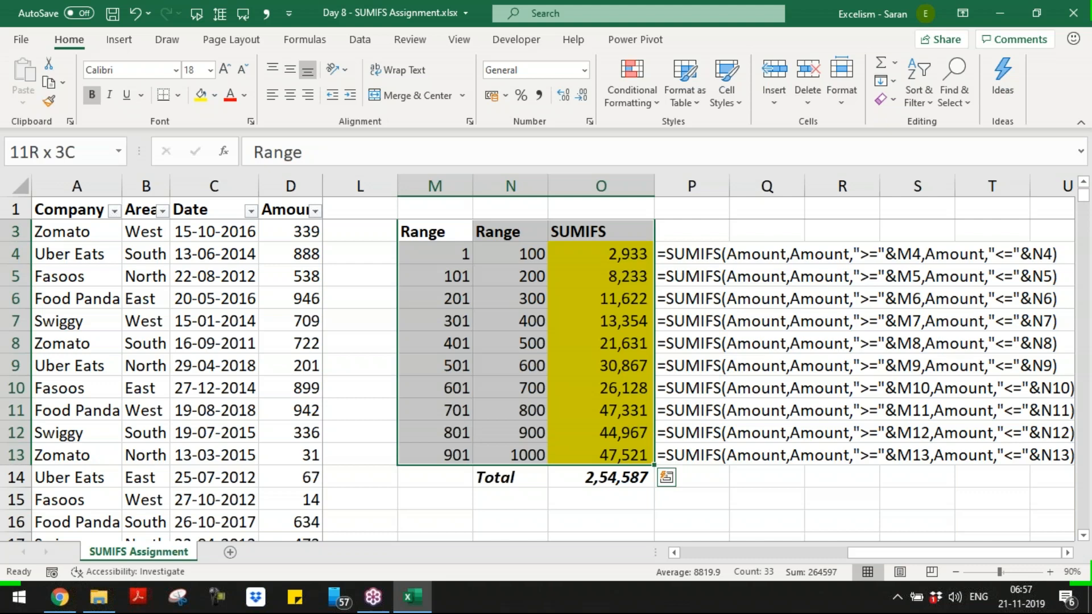
key("ctrl+q")
key("Escape")
key("shift+Down")
key("ctrl+c")
key("Down")
key("Down")
key("Down")
key("Down")
key("Down")
key("Down")
key("Down")
key("Down")
key("Down")
key("Down")
key("Down")
key("Down")
key("Down")
key("Down")
key("Down")
key("Down")
key("Up")
key("Up")
key("Up")
key("Return")
- Clear the SUMIFS formulas in O17:O26 of the copied amount-range table
key("Down")
key("Right")
key("Right")
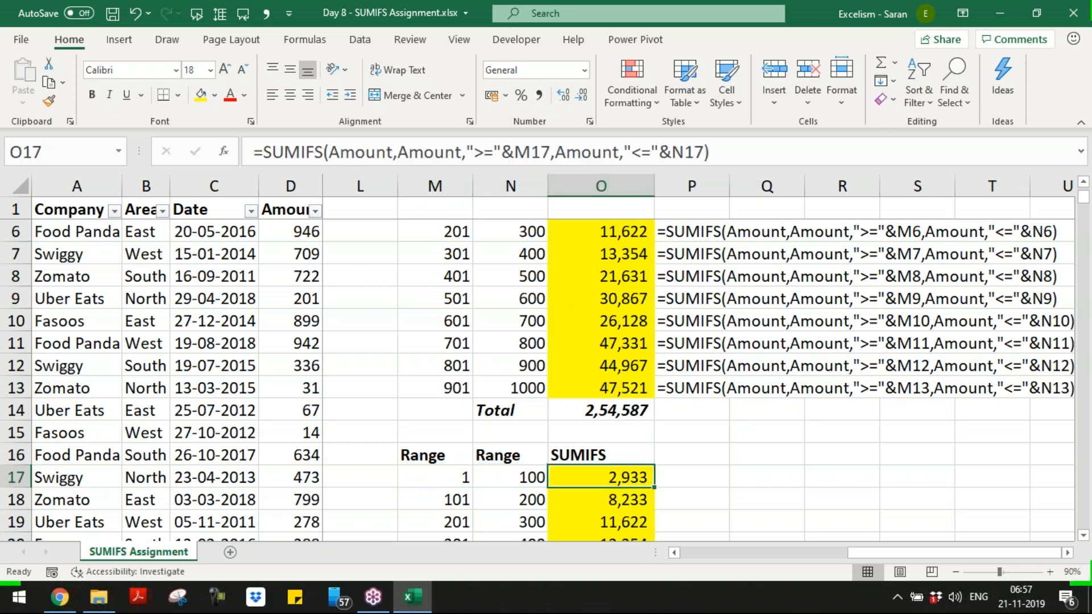
key("ctrl+shift+Down")
key("Delete")
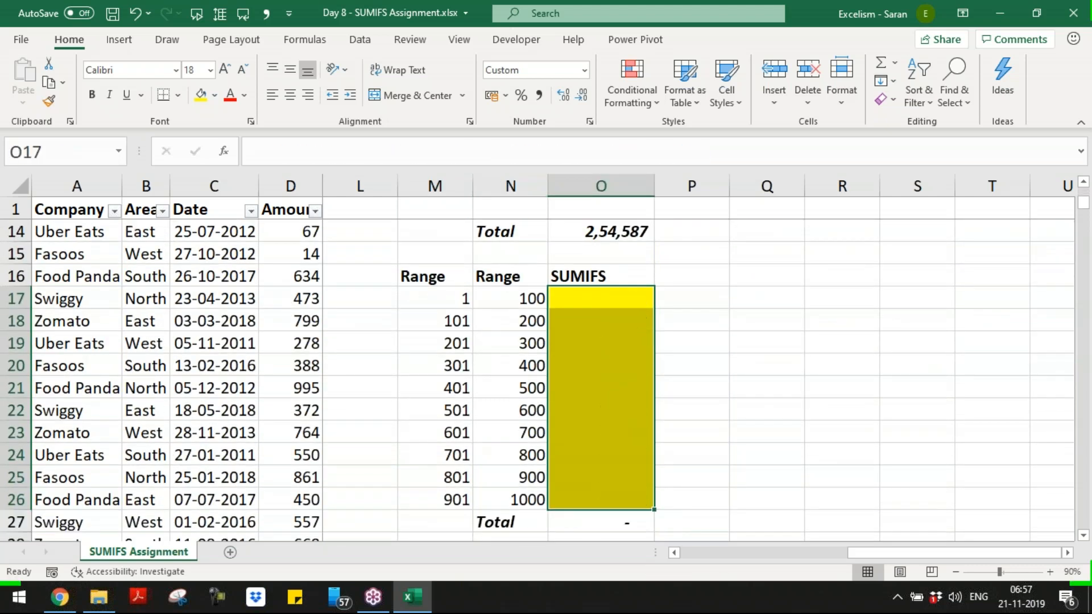
- Change the copied table's result header in O16 to SUMPRODUCT
key("Up")
key("Up")
key("Up")
key("ctrl+Up")
key("ctrl+Down")
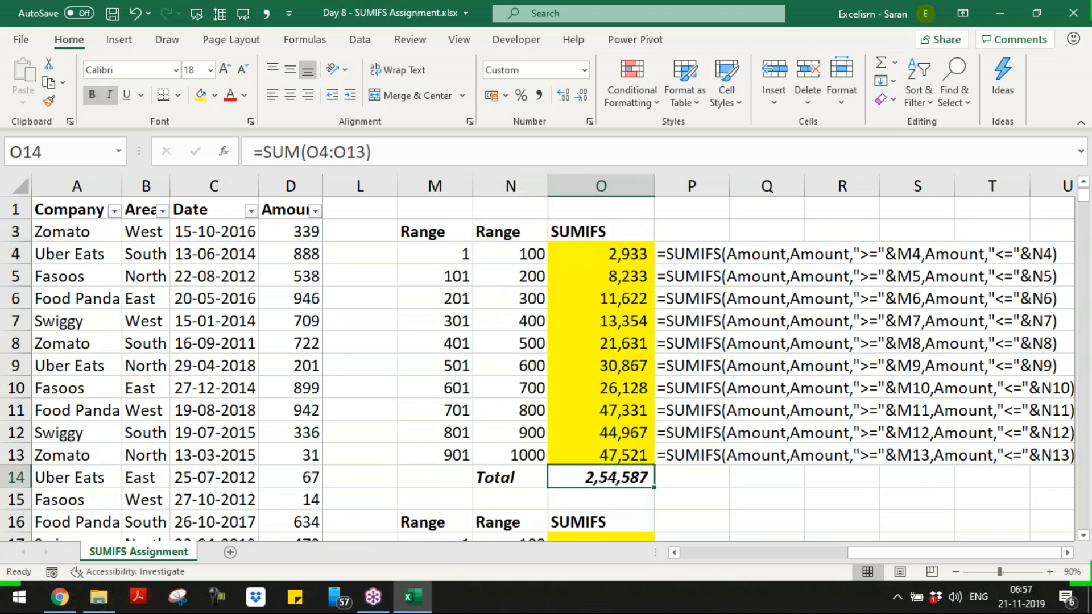
key("ctrl+Down")
key("ctrl+Down")
key("ctrl+Up")
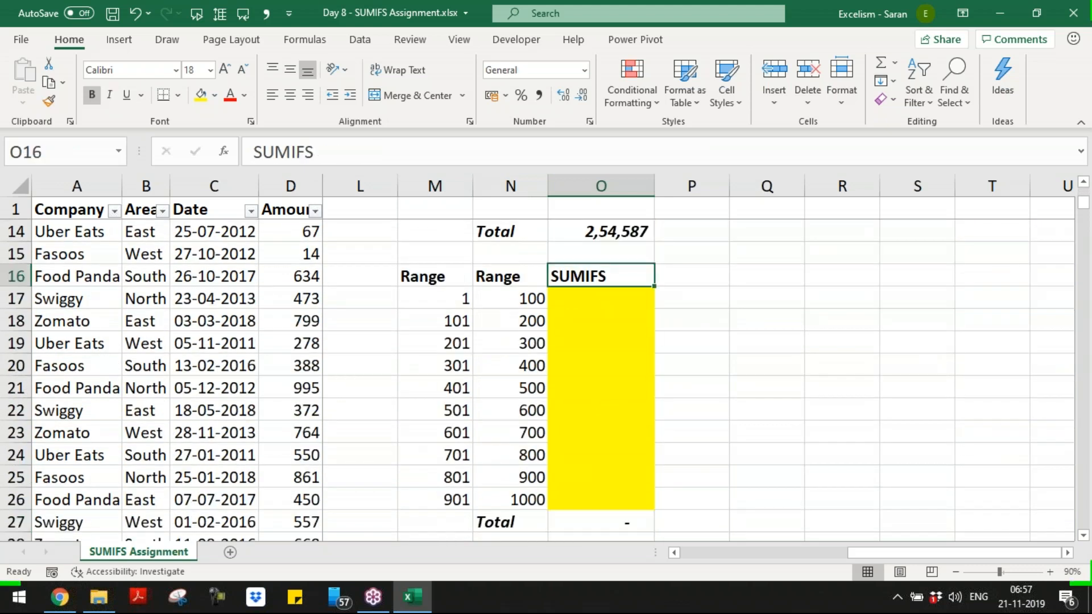
type("SUMPRODUCT")
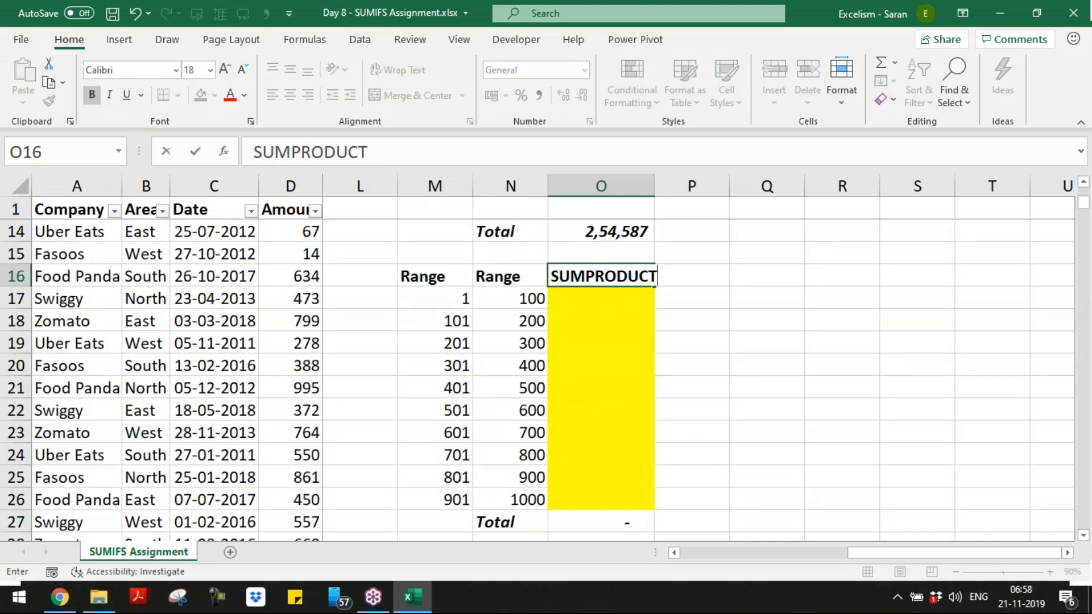
key("Return")
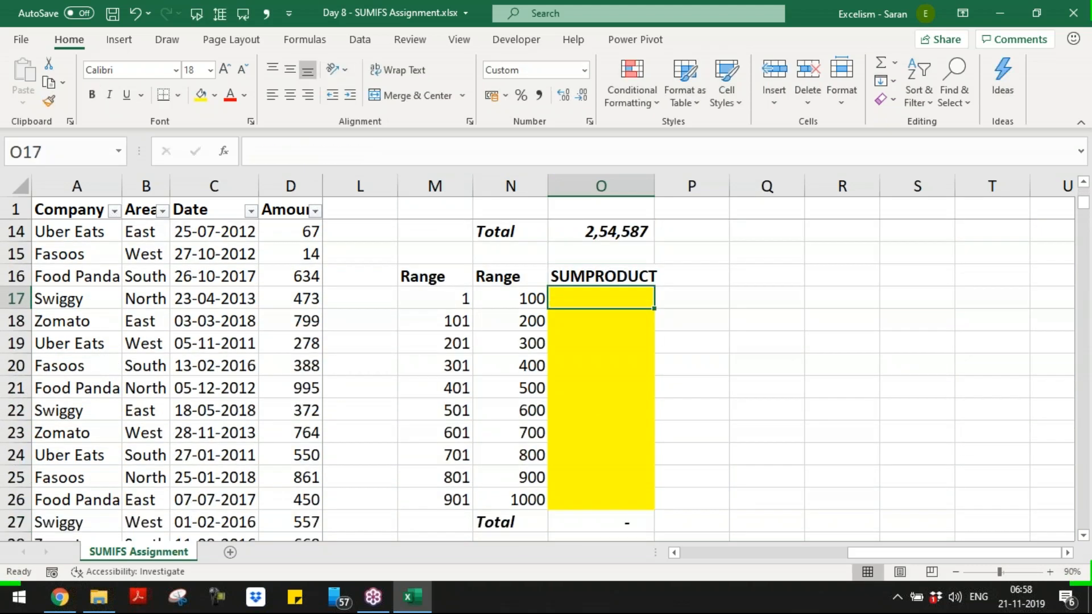
- Start a SUMPRODUCT formula in O17 with the named range Amount as its first array
type("=")
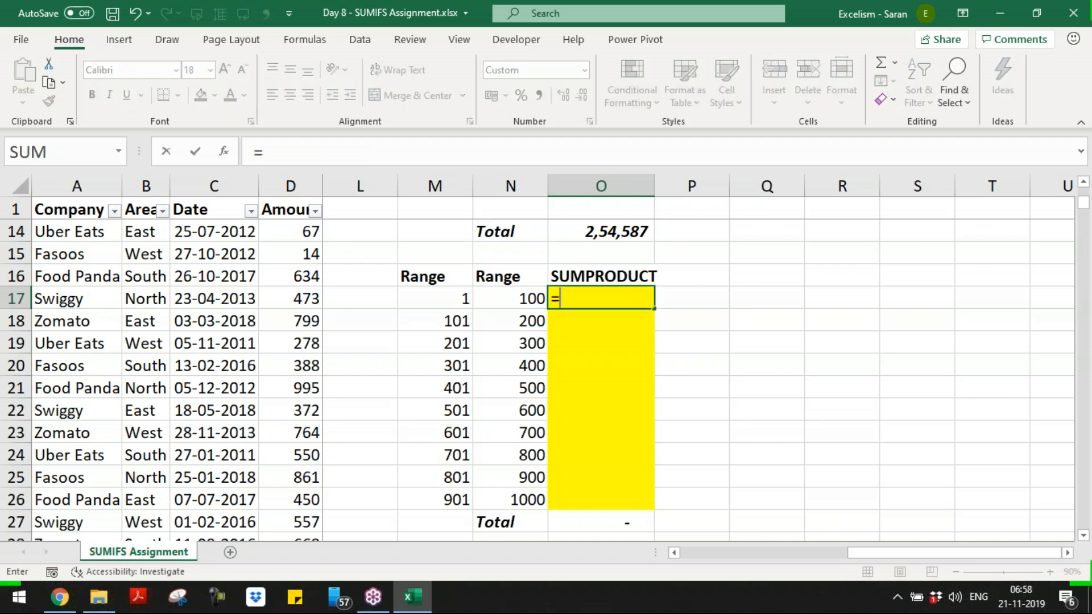
type("sumpr")
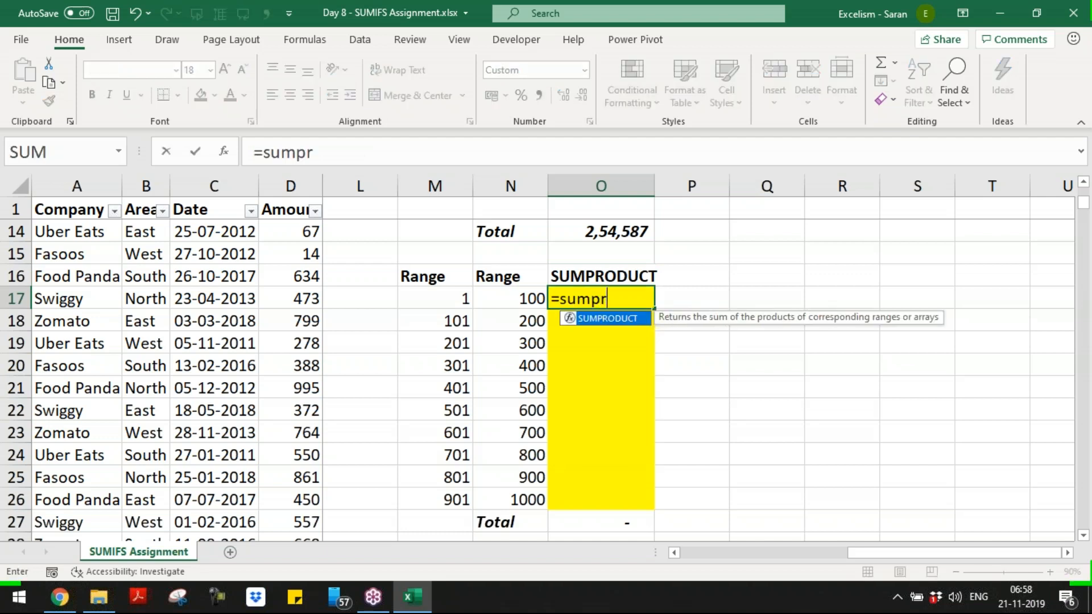
key("Tab")
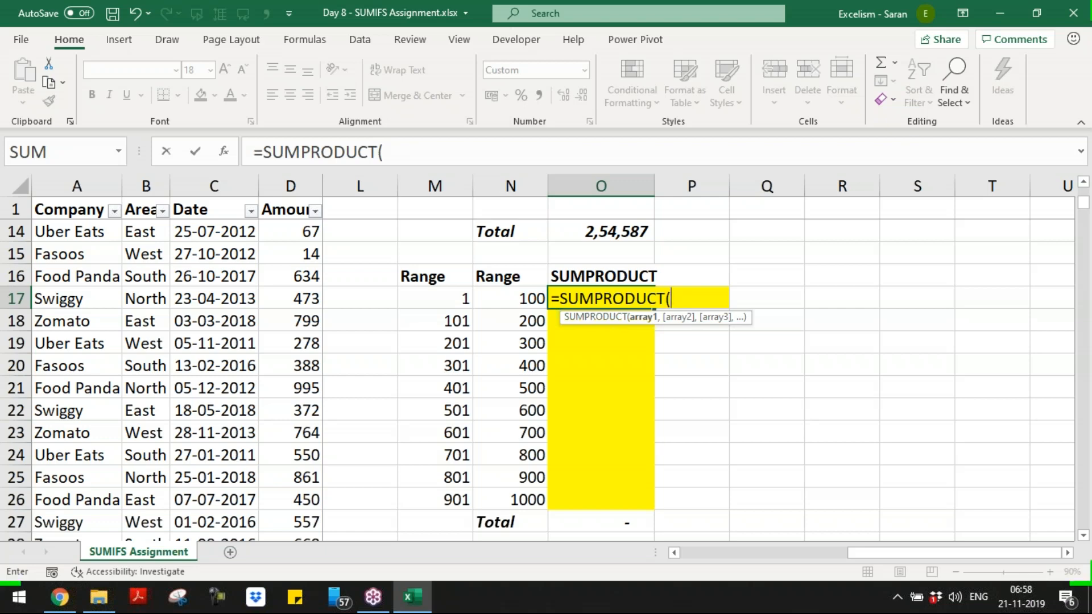
type("Amount,,")
key("BackSpace")
key("BackSpace")
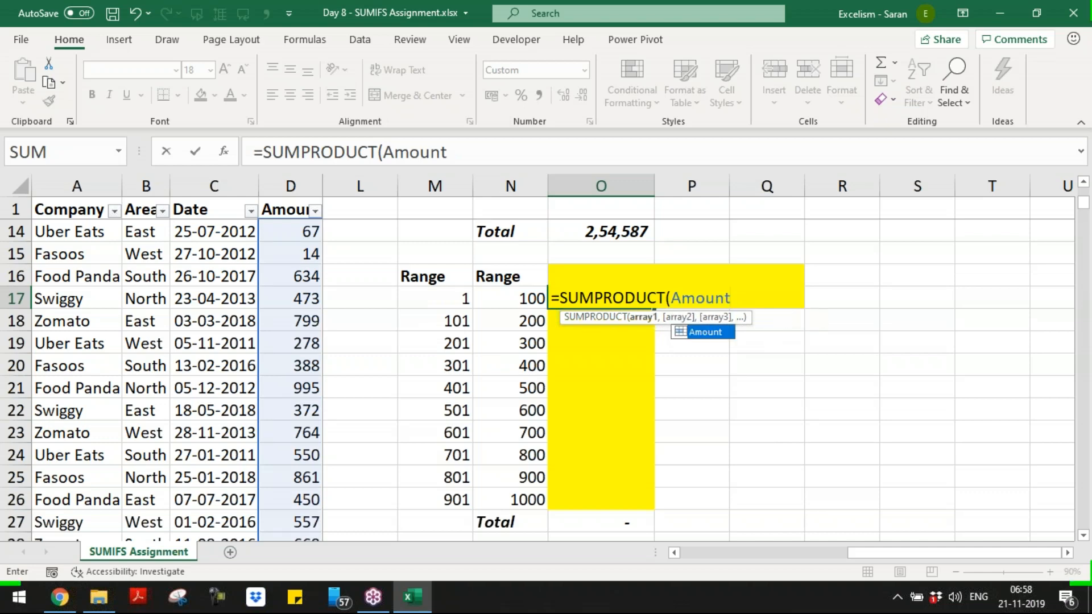
type(",")
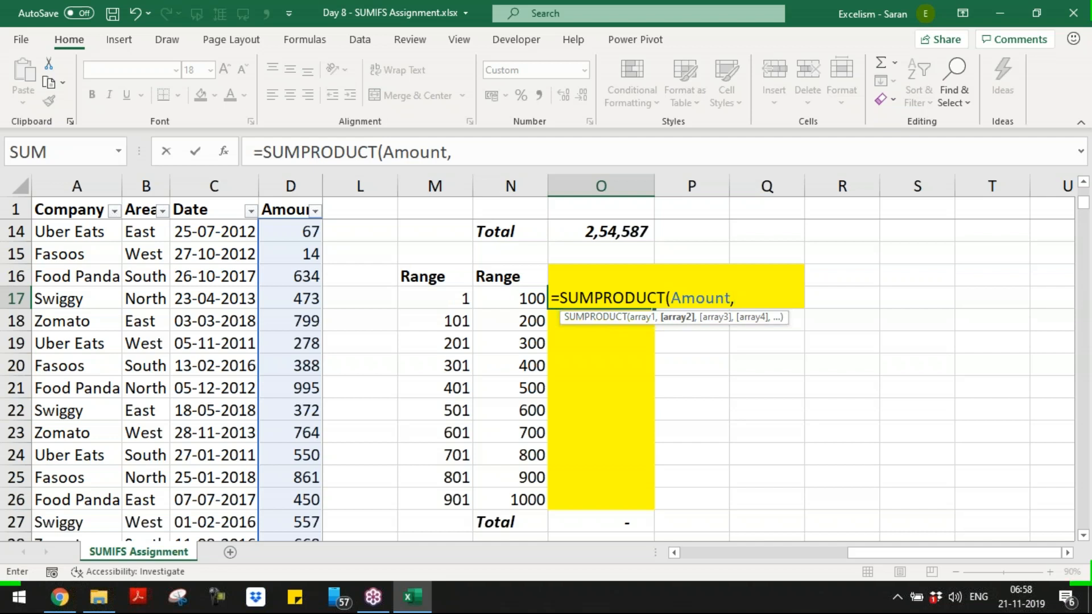
- Add the lower-limit condition --(Amount>=M17) as the second array of the SUMPRODUCT formula
type("--(Amount")
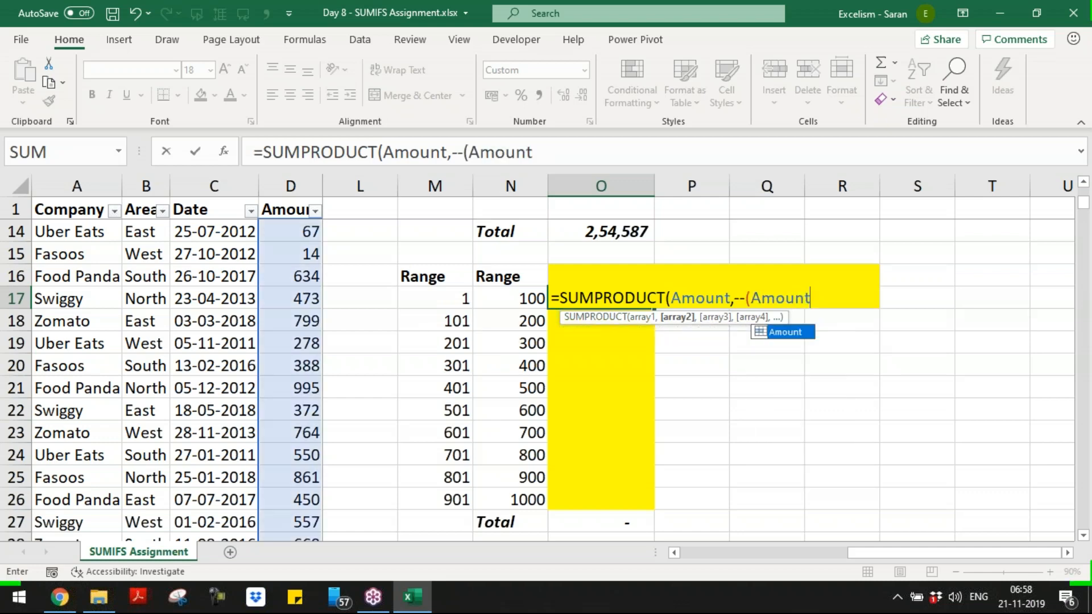
type(">=")
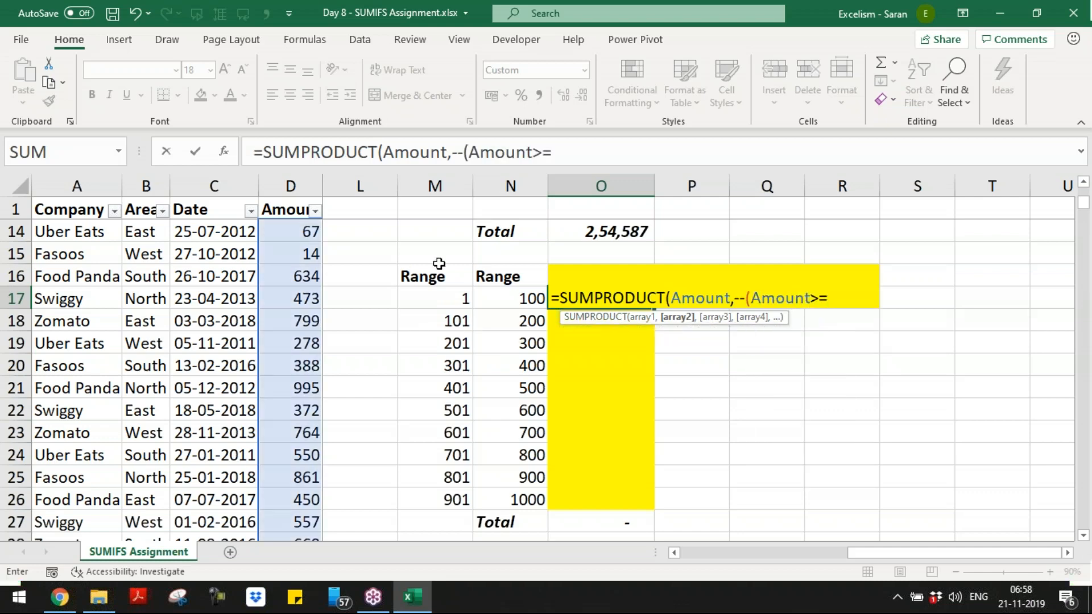
left_click(438, 294)
type(")")
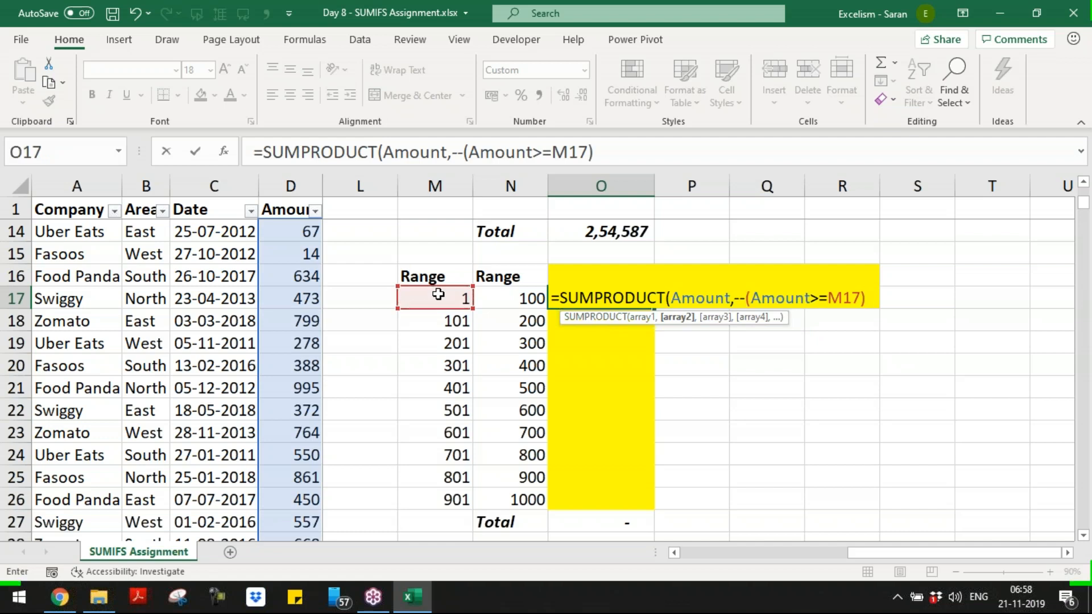
left_click_drag(671, 298, 872, 299)
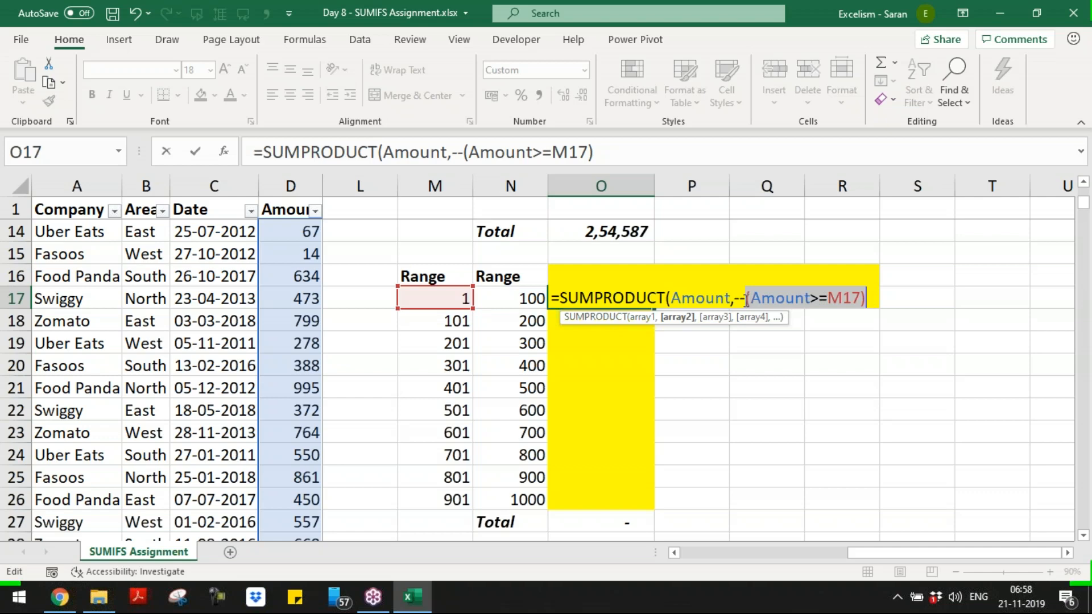
left_click_drag(735, 301, 874, 300)
left_click(868, 300)
- Add the upper-limit condition --(Amount<=N17) as the third array and close the SUMPRODUCT formula
type(",")
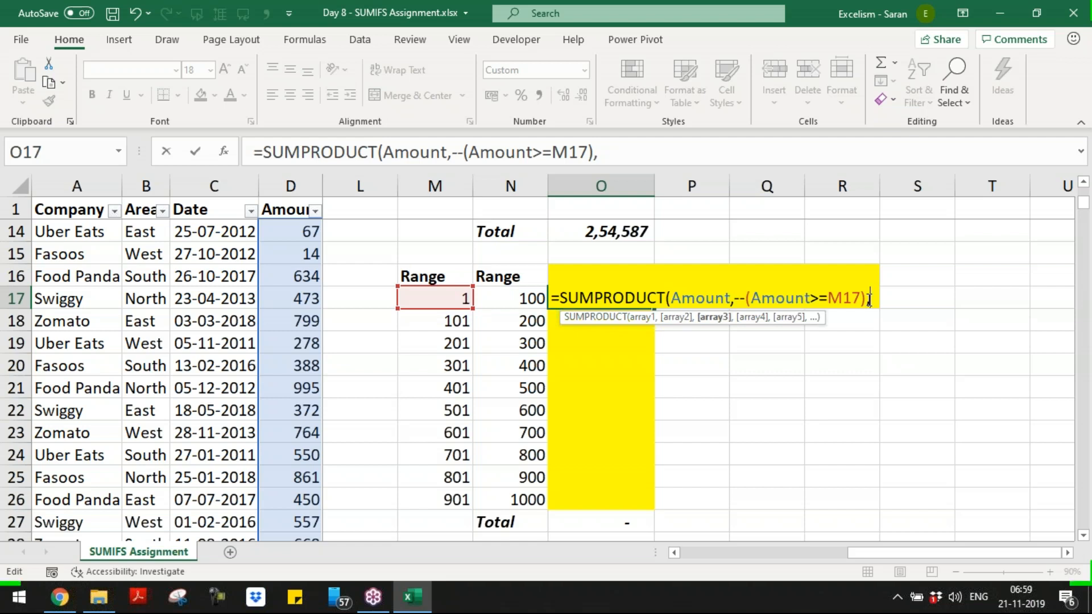
type("--(")
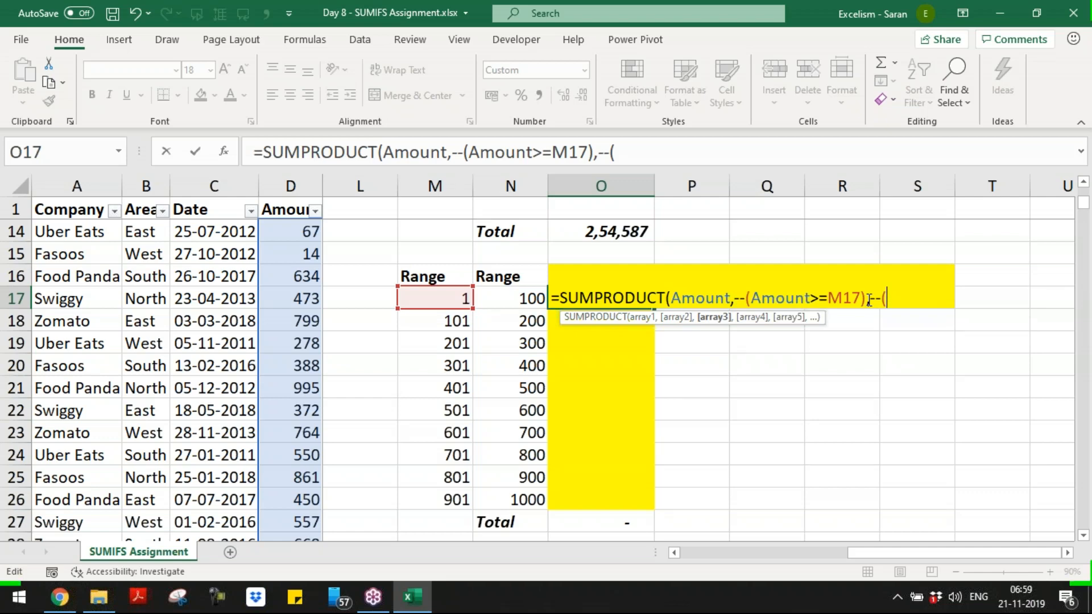
type("Amount")
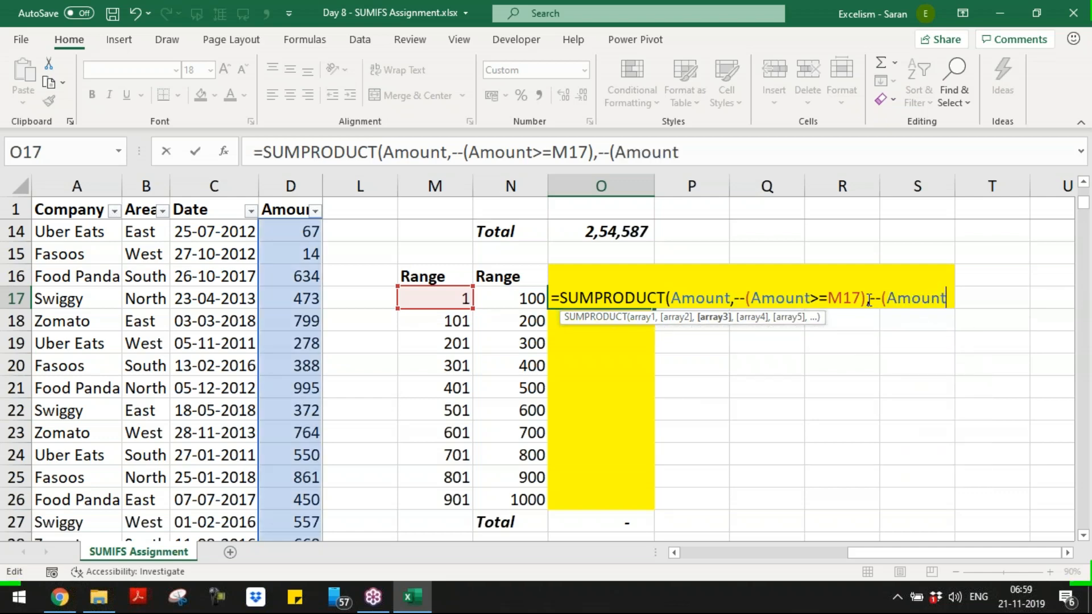
type("<=")
left_click(527, 300)
type(")")
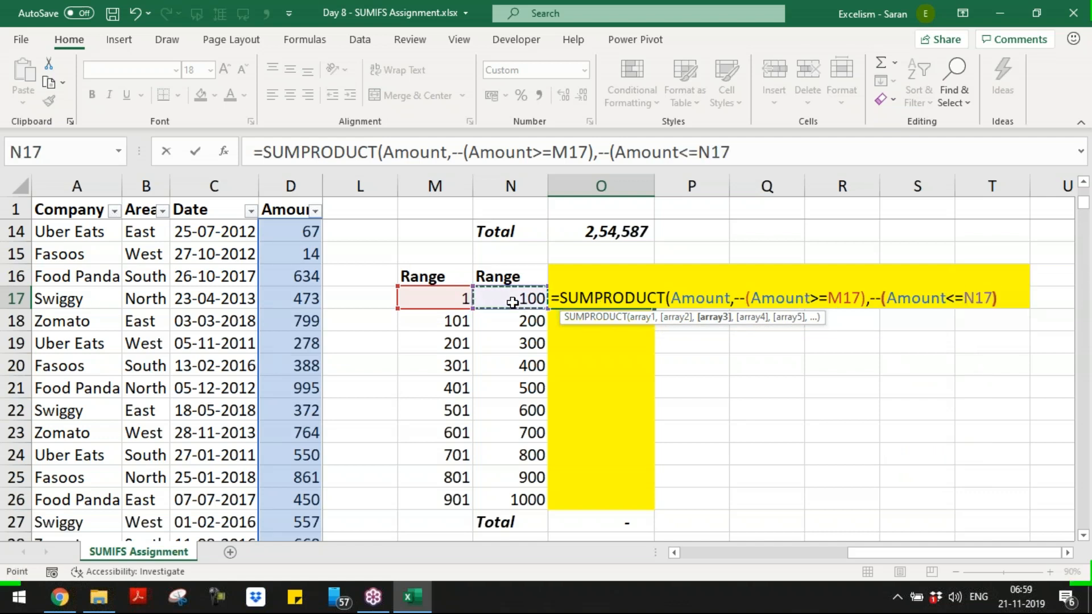
type(")")
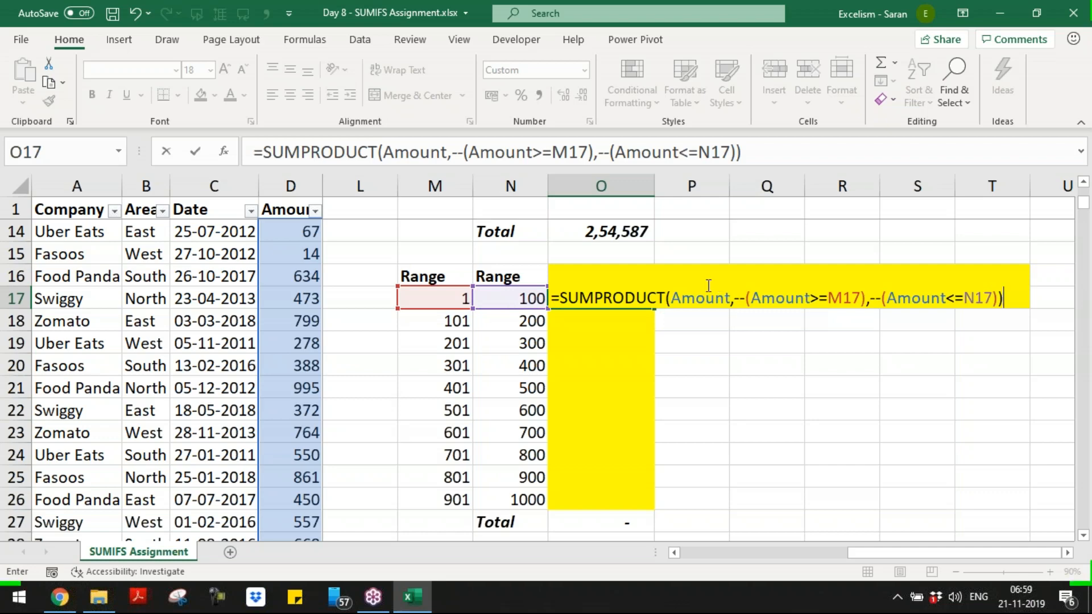
- Evaluate Amount, Amount>=M17 and Amount<=N17 in turn inside the O17 formula, restoring the formula text after each
left_click_drag(672, 296, 731, 295)
key("F9")
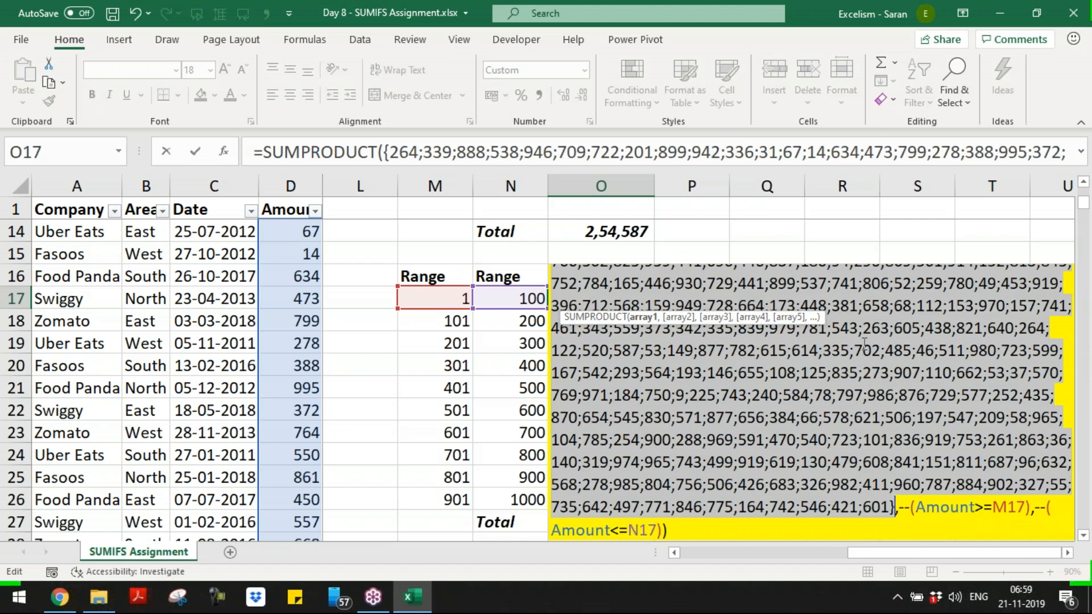
key("ctrl+z")
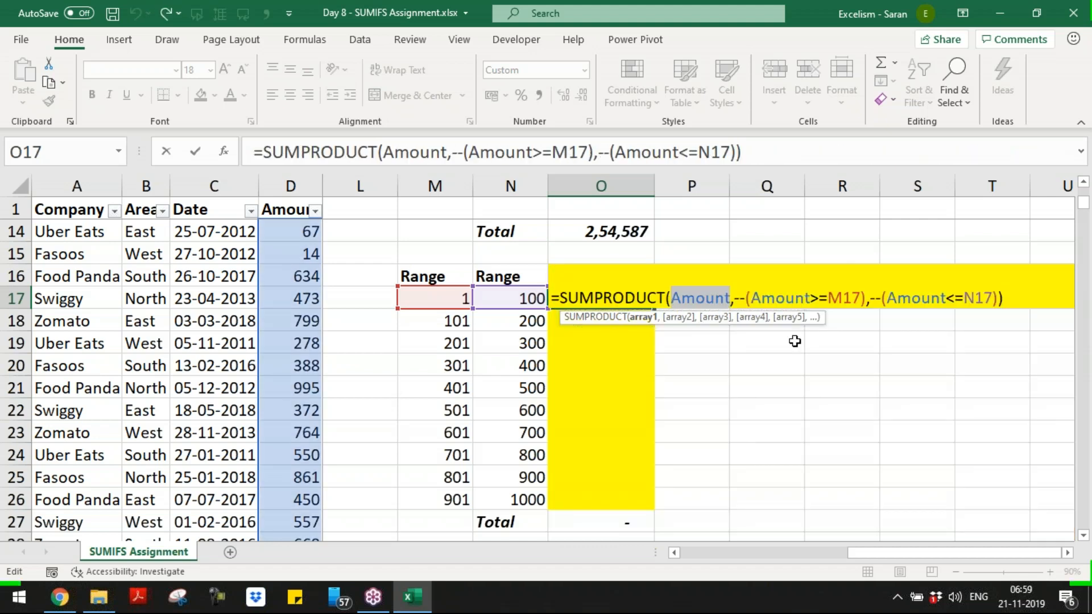
left_click_drag(754, 298, 862, 299)
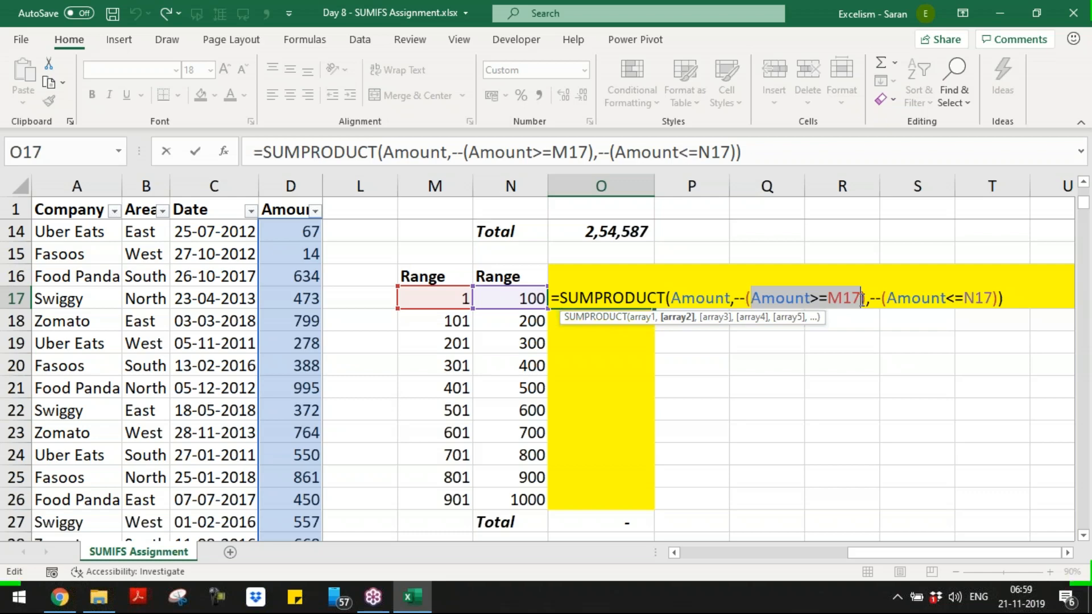
key("F9")
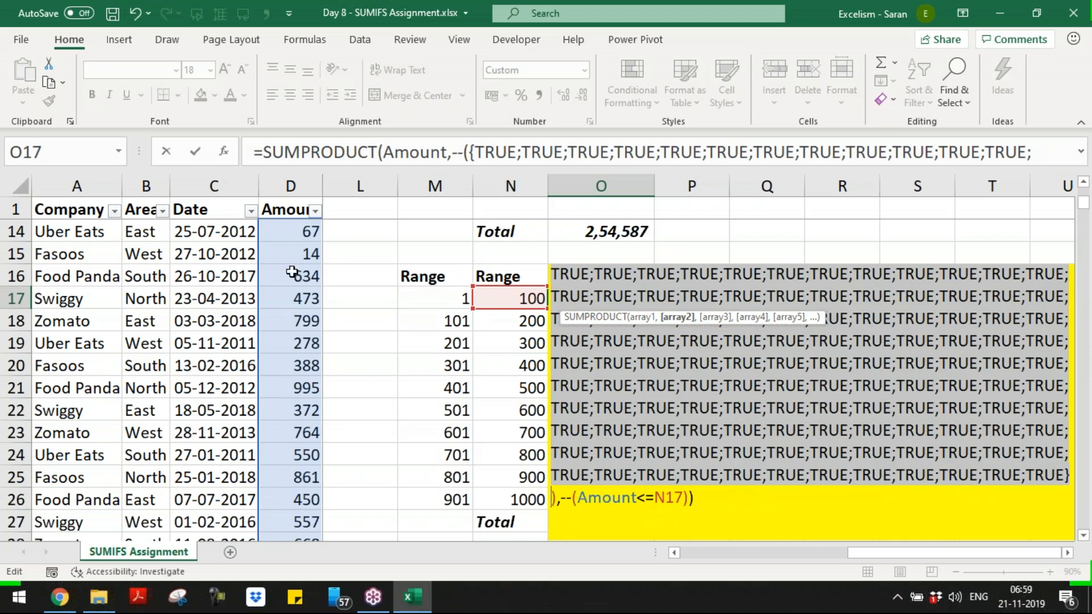
key("ctrl+z")
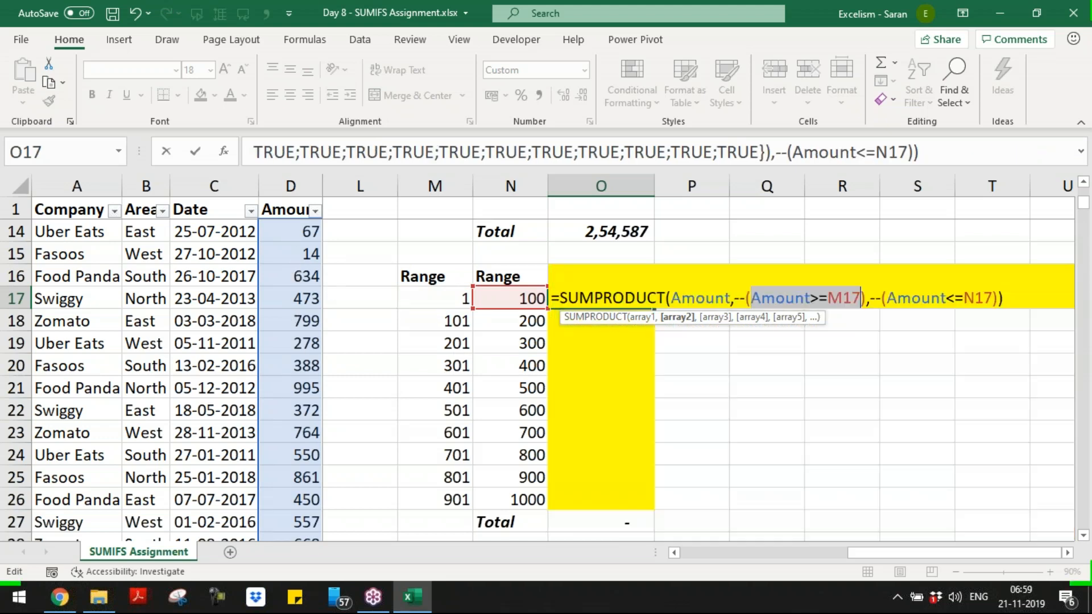
left_click_drag(886, 297, 993, 298)
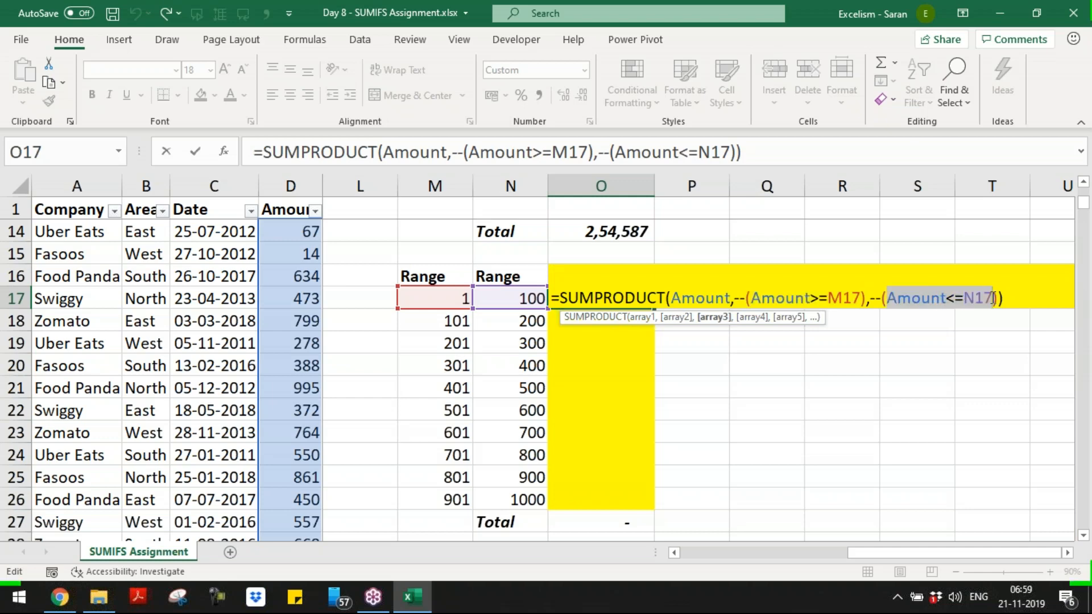
key("F9")
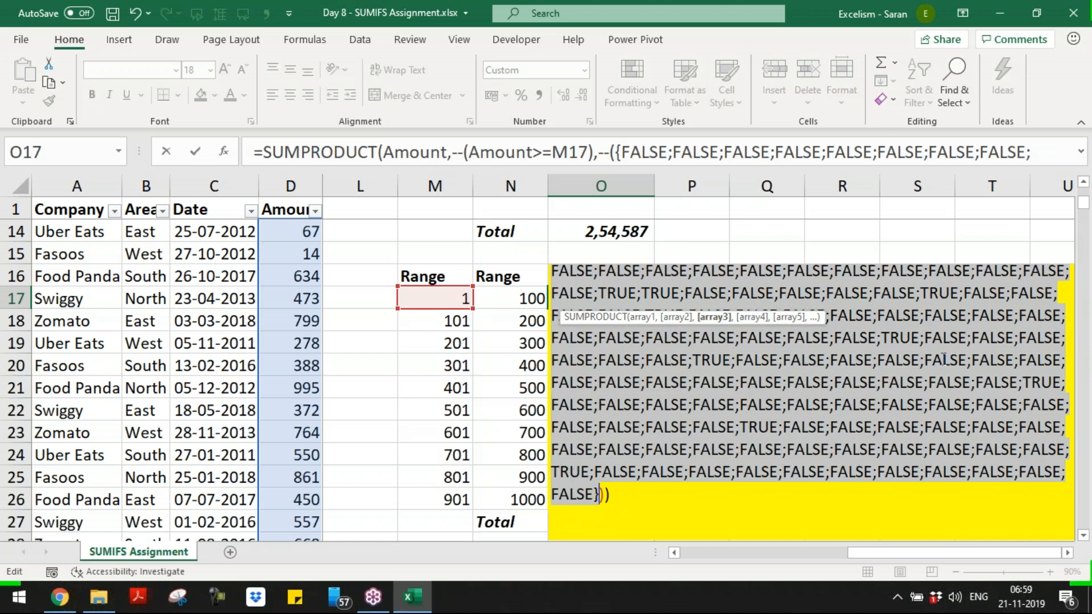
key("ctrl+z")
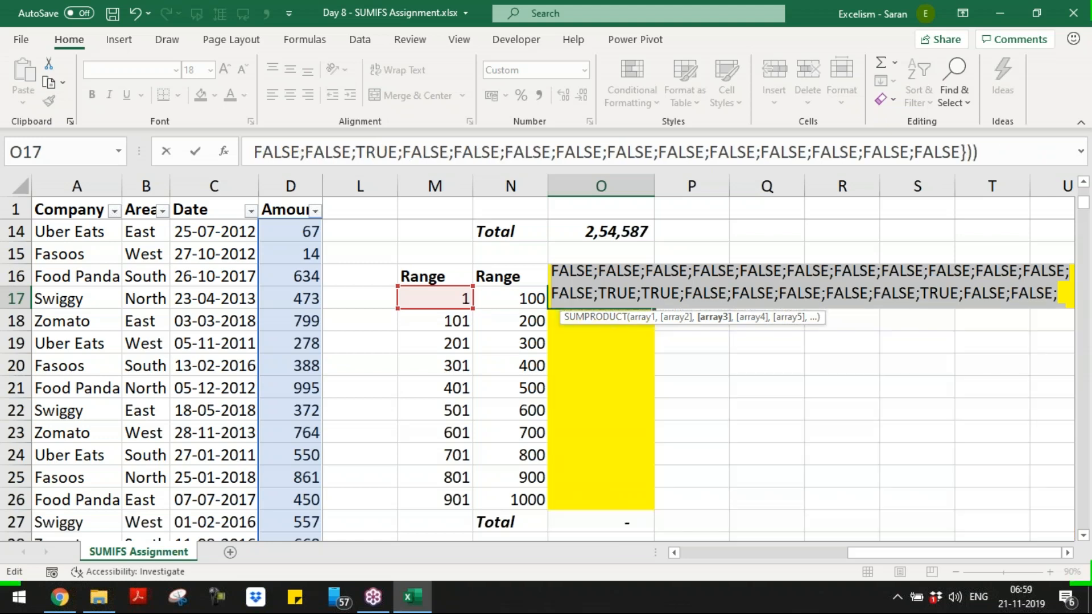
- Evaluate --(Amount>=M17) and --(Amount<=N17) with their double negatives in the O17 formula, restoring the text after each
left_click_drag(734, 298, 865, 289)
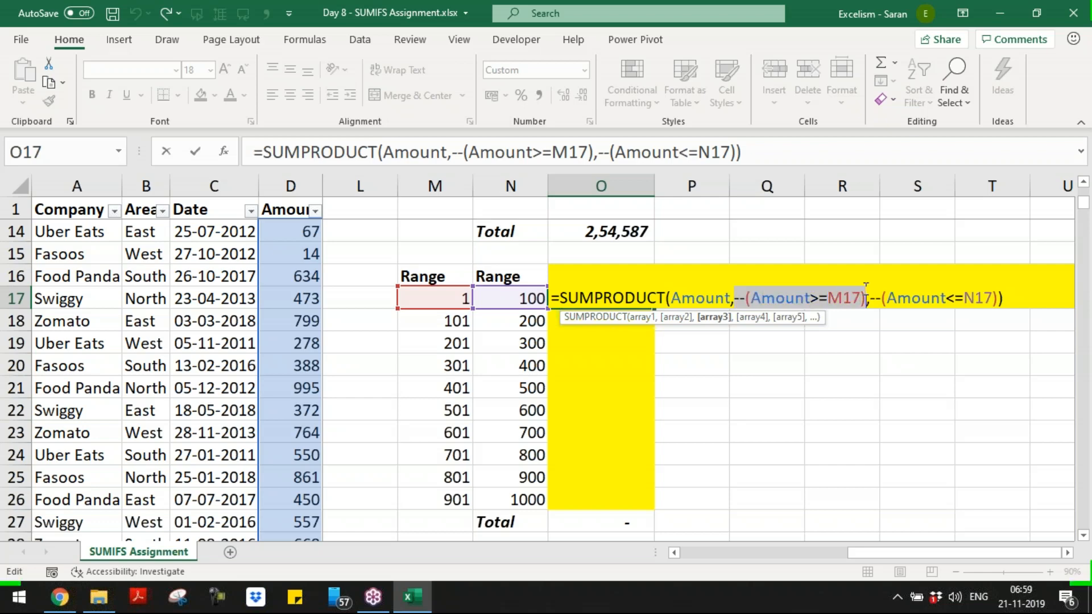
key("F9")
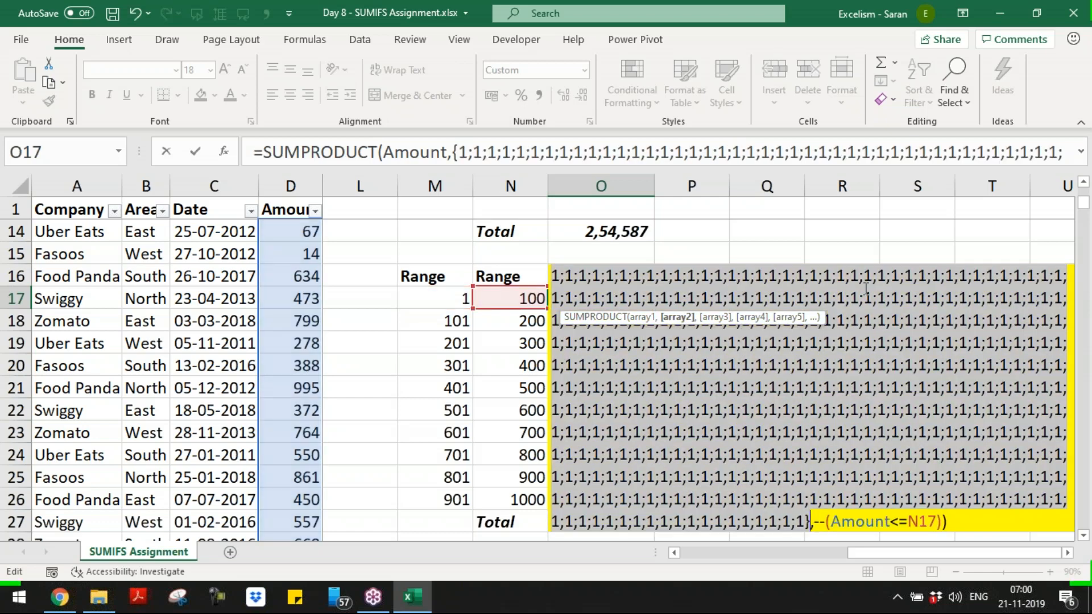
key("ctrl+z")
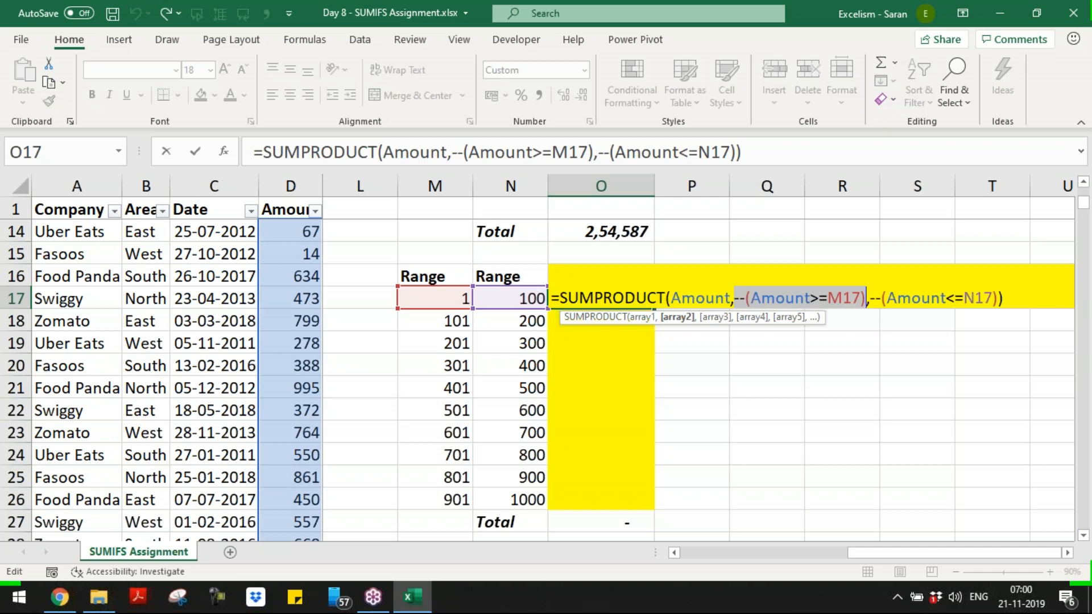
left_click(879, 294)
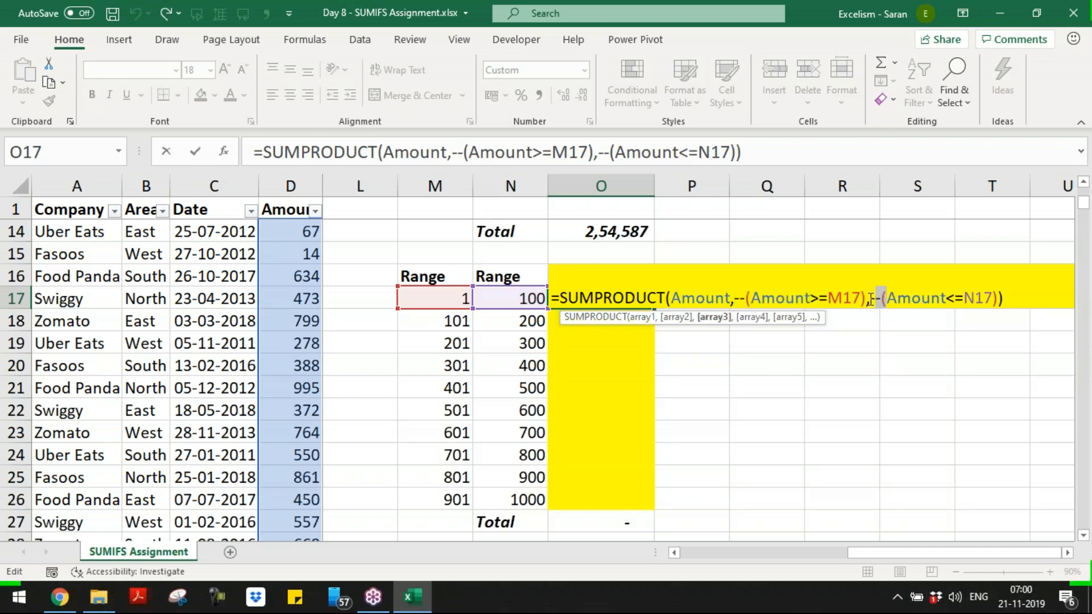
left_click_drag(874, 299, 999, 296)
key("F9")
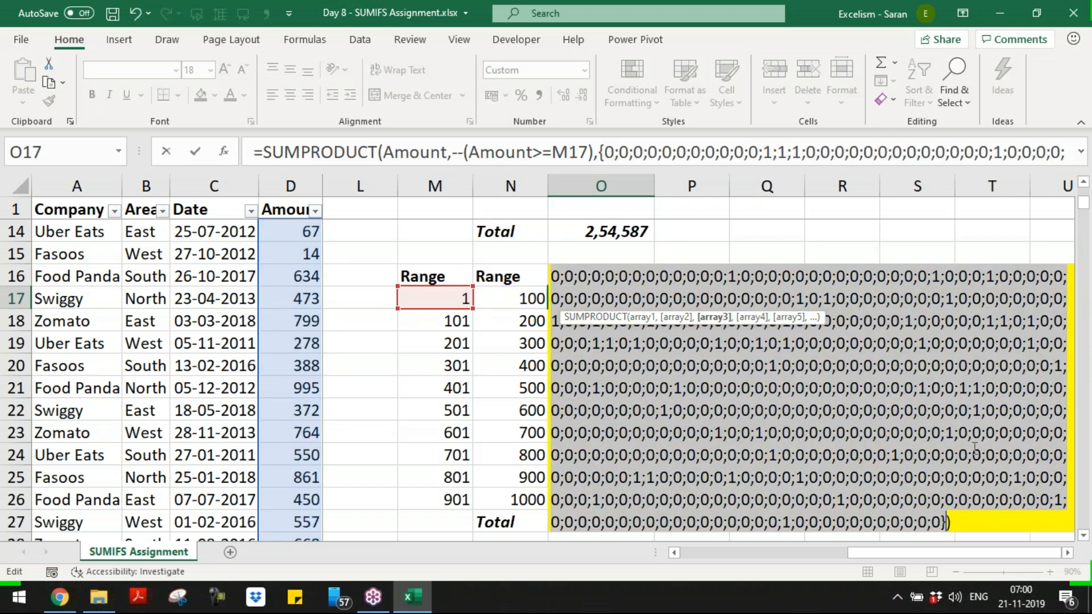
key("ctrl+z")
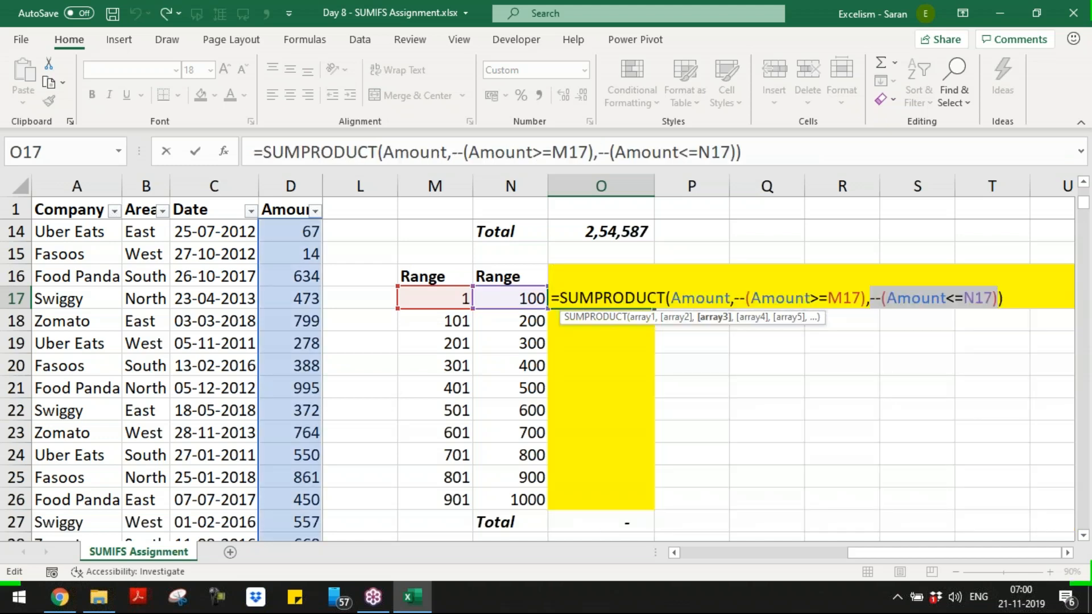
- Review how the Amount array and the two conditions combine in the SUMPRODUCT formula and enter it in O17
left_click_drag(672, 299, 730, 286)
left_click_drag(595, 297, 1000, 300)
left_click(710, 297)
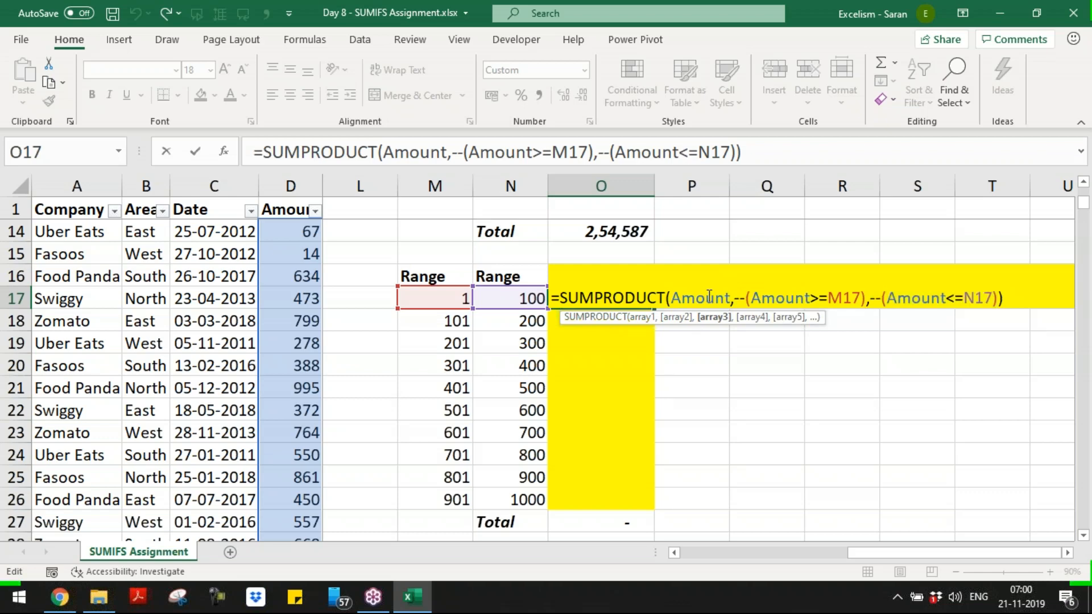
left_click_drag(732, 298, 1003, 298)
left_click_drag(735, 297, 999, 289)
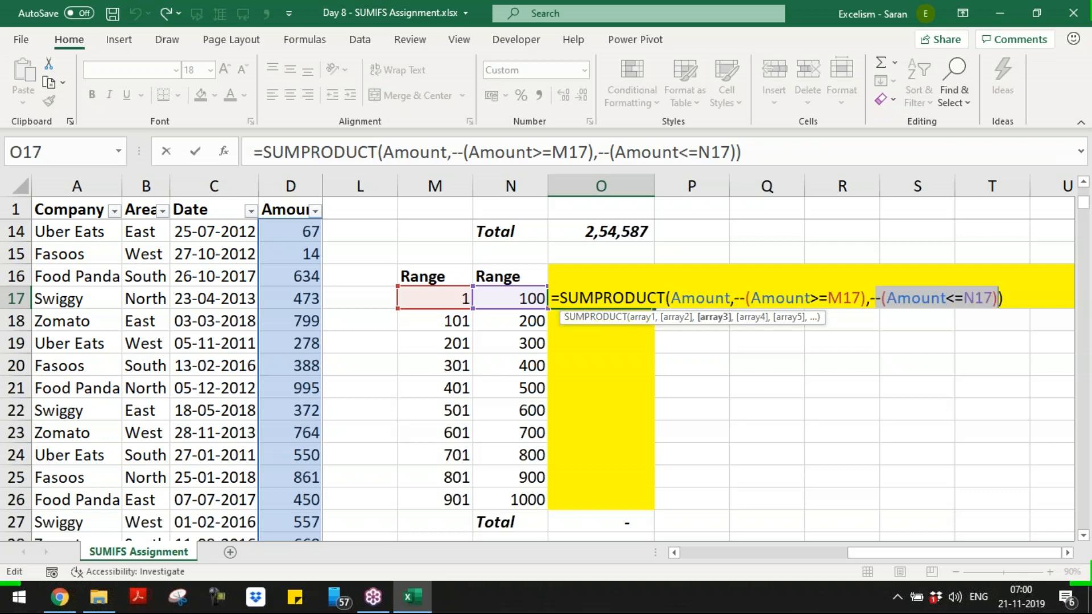
left_click_drag(672, 299, 731, 293)
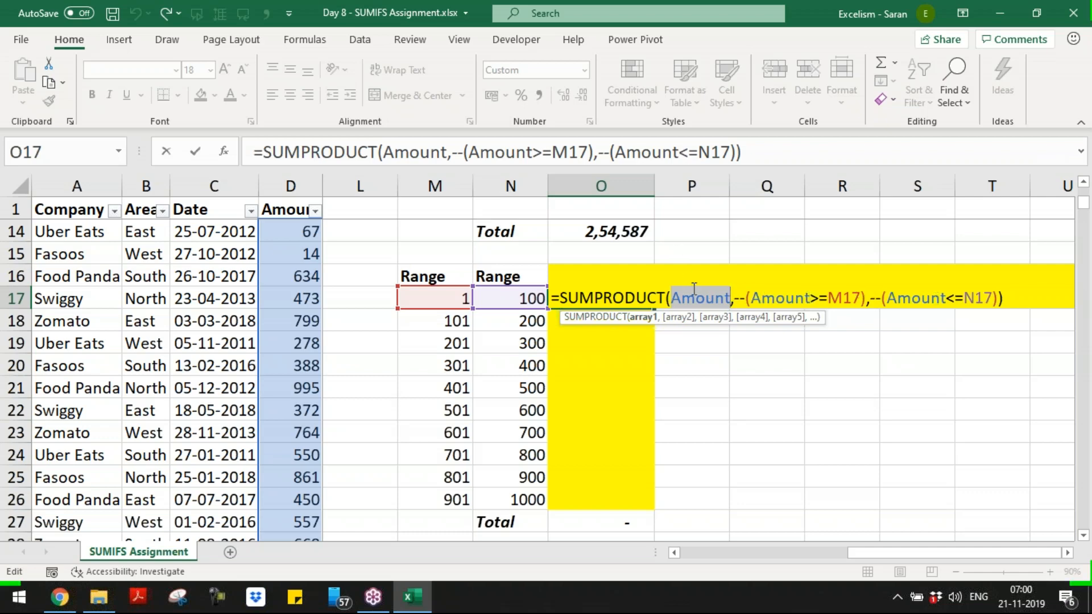
left_click_drag(595, 297, 565, 300)
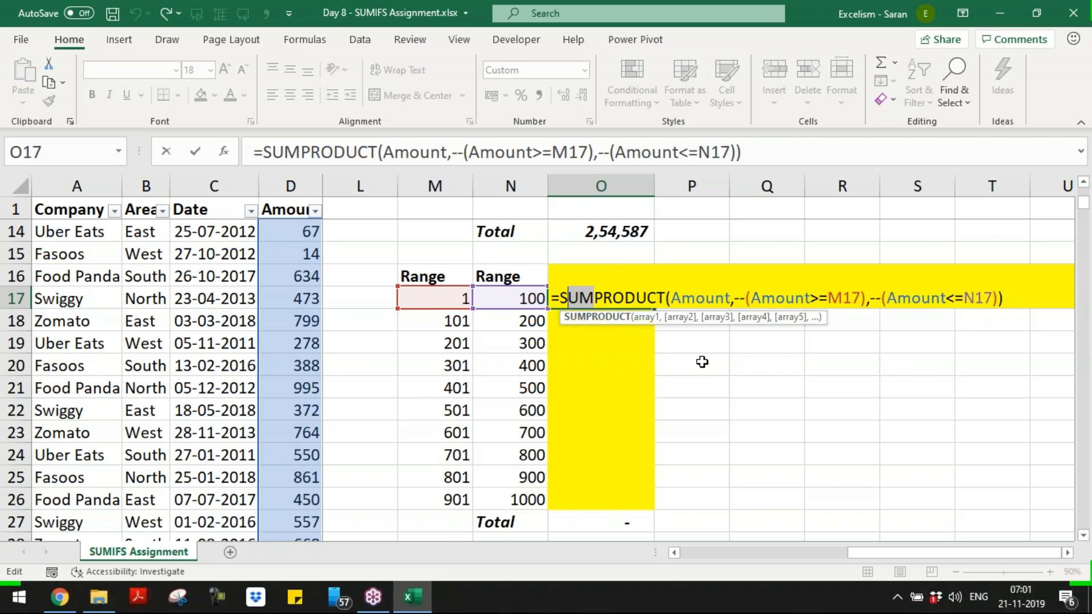
key("Return")
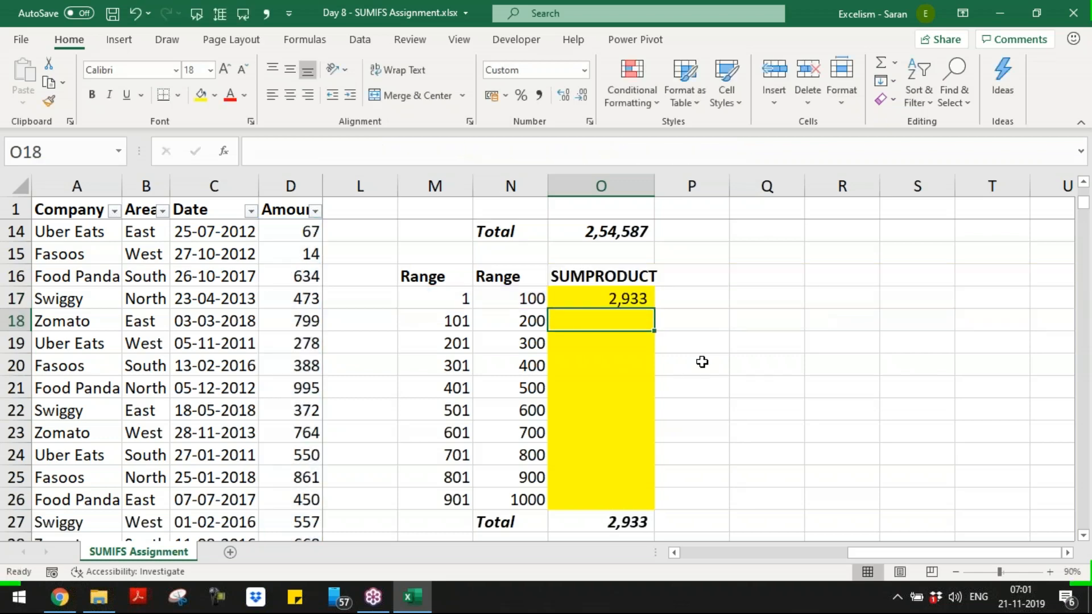
- Copy the SUMPRODUCT formula from O17 into O18:O26 and return to O17
key("Up")
key("ctrl+c")
key("Left")
key("ctrl+Down")
key("Up")
key("Right")
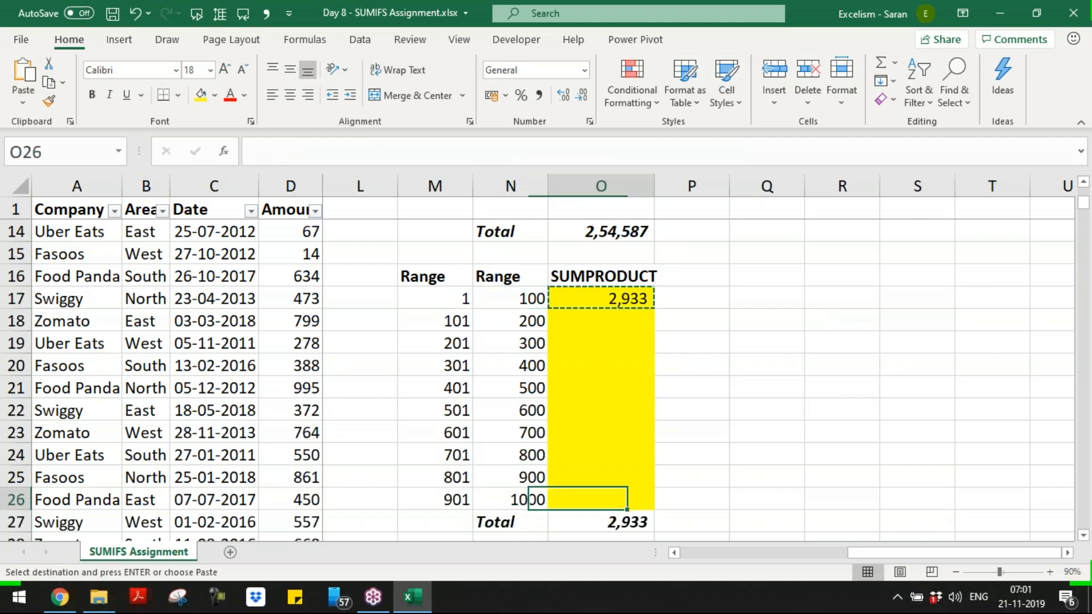
key("ctrl+shift+Up")
key("shift+Down")
key("Return")
key("ctrl+Up")
key("Down")
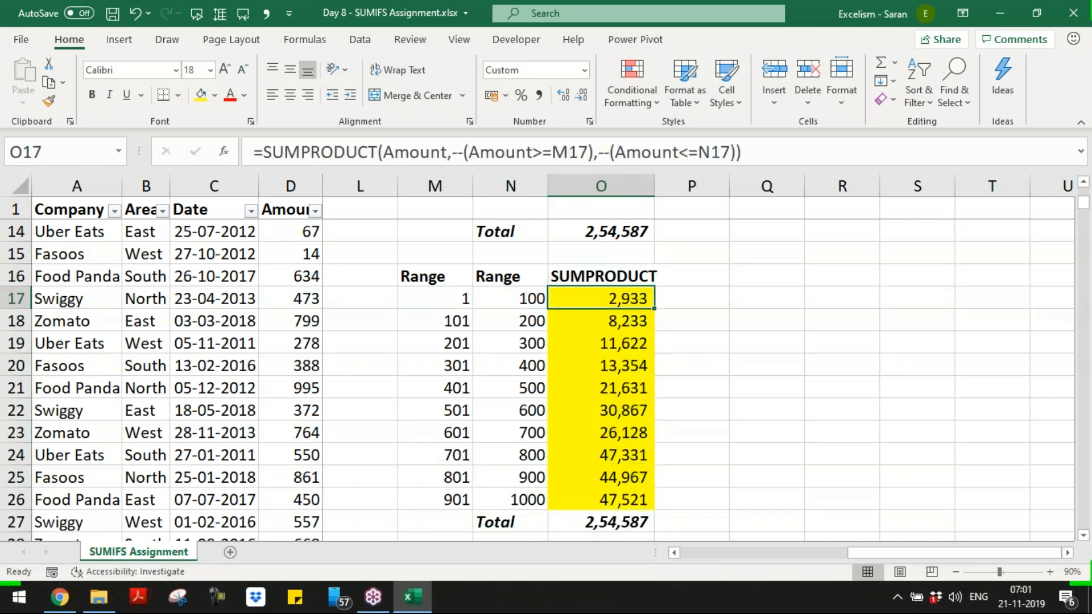
- Enter a FORMULATEXT formula in P17 that displays the SUMPRODUCT formula of O17
key("Right")
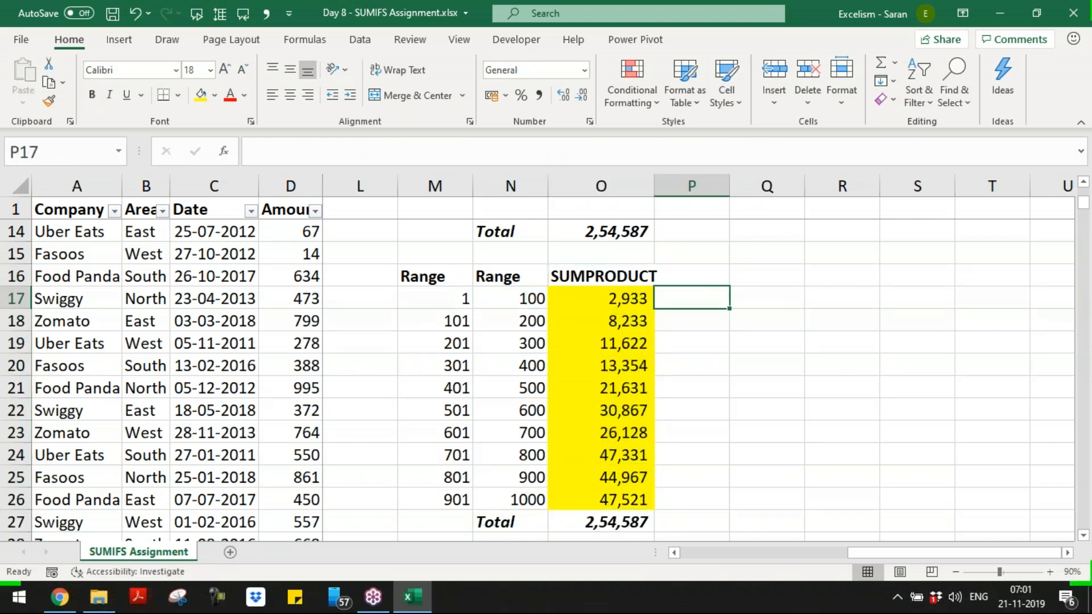
type("=s")
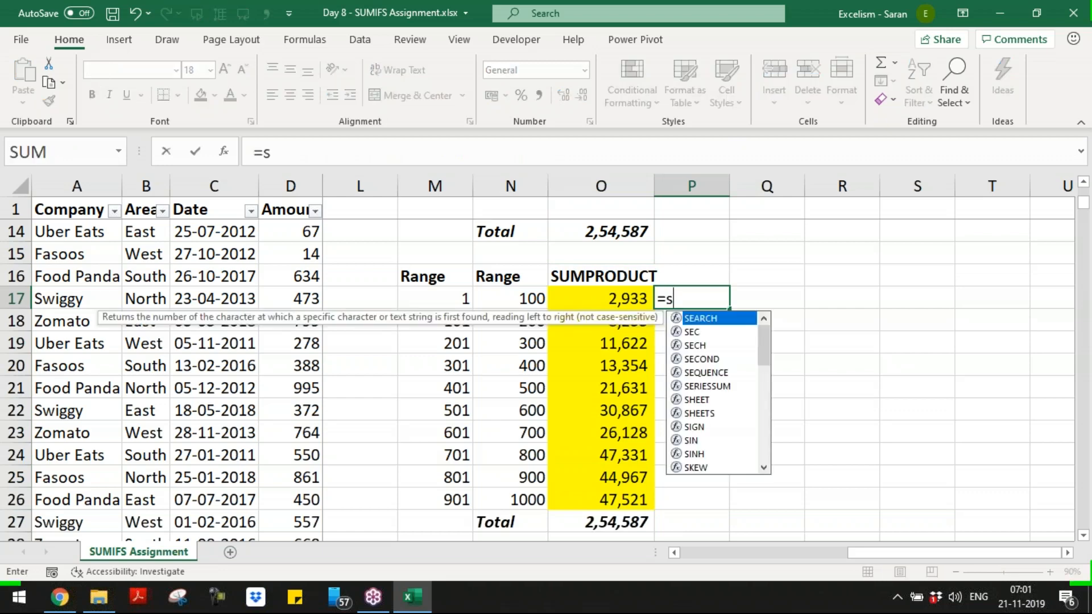
key("BackSpace")
type("form")
key("Tab")
key("Left")
key("Return")
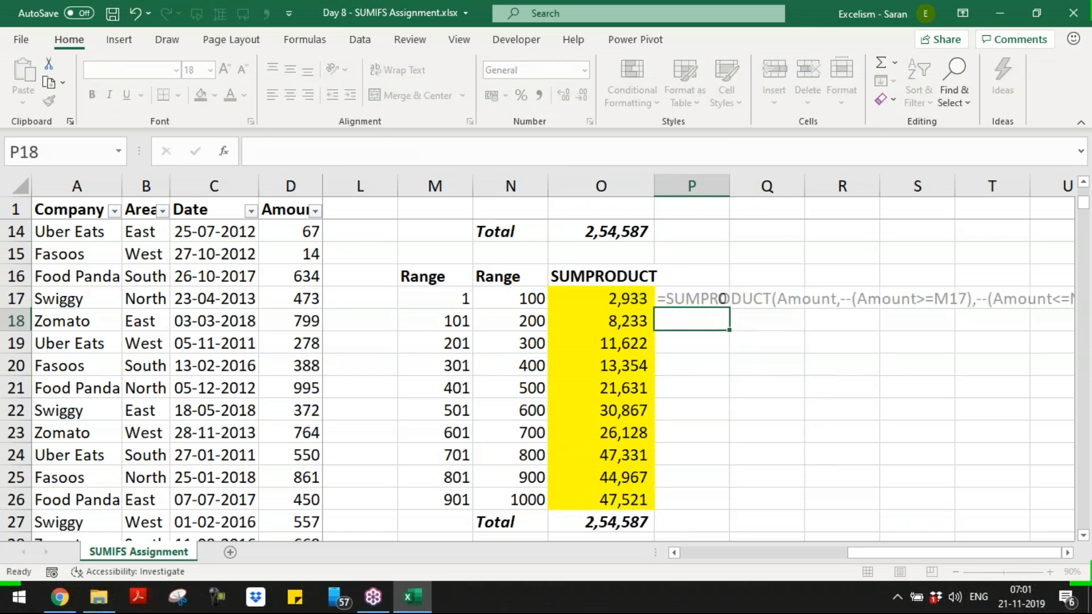
- Copy the FORMULATEXT formula from P17 down to P26 beside the amount-range table
key("Up")
key("ctrl+c")
key("Left")
key("ctrl+Down")
key("Up")
key("Right")
key("ctrl+shift+Up")
key("Return")
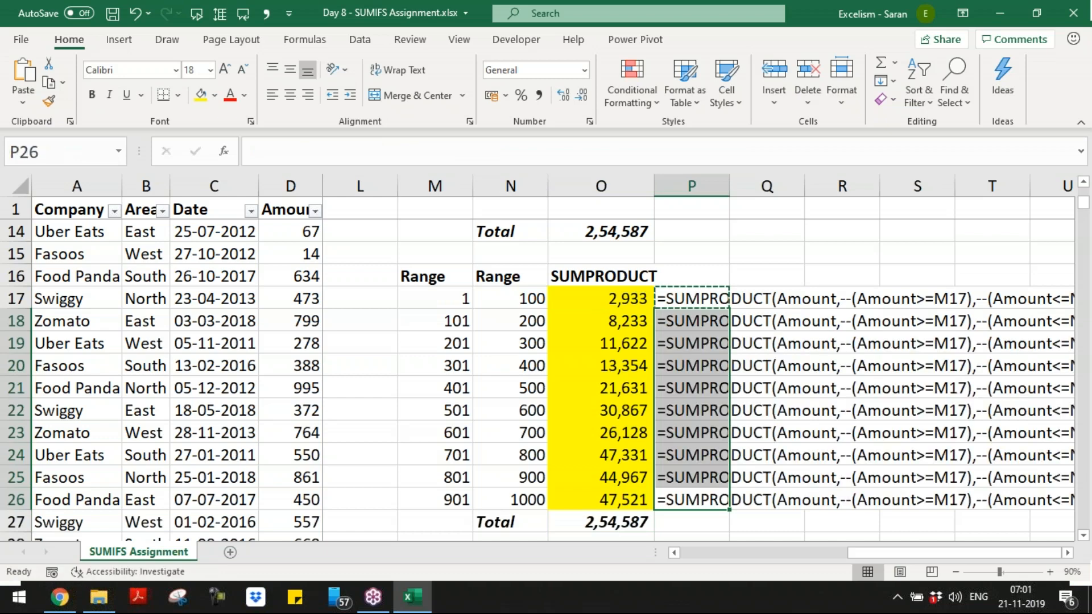
key("Right")
key("Right")
key("Right")
key("Right")
key("Right")
key("Left")
key("Left")
key("Left")
key("Left")
key("Left")
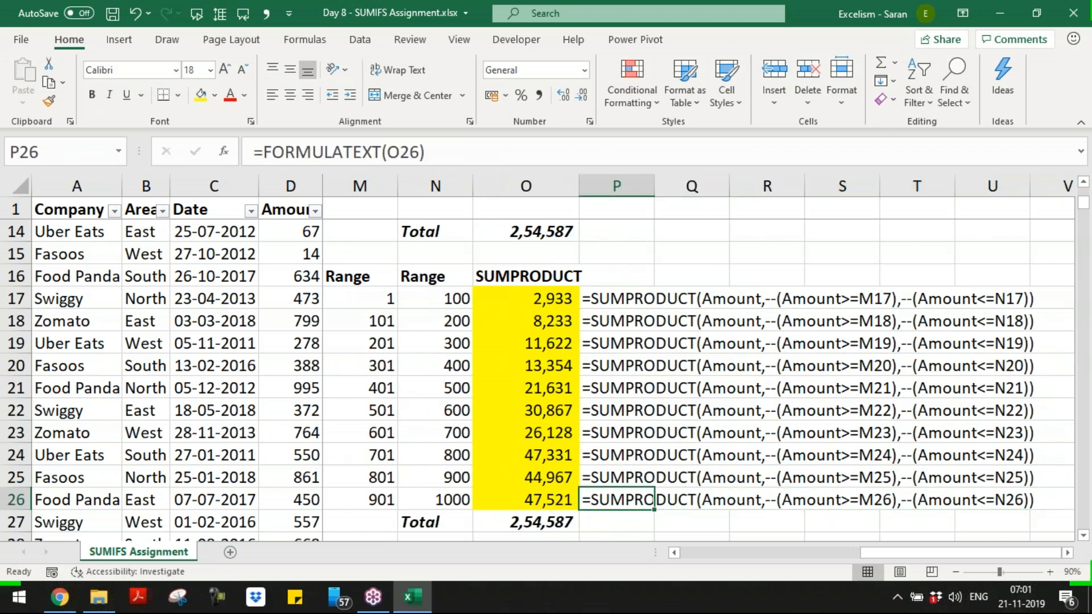
- Copy the amount-range table M16:O27, including its total row, and paste it starting at M29
key("Left")
key("Left")
key("Left")
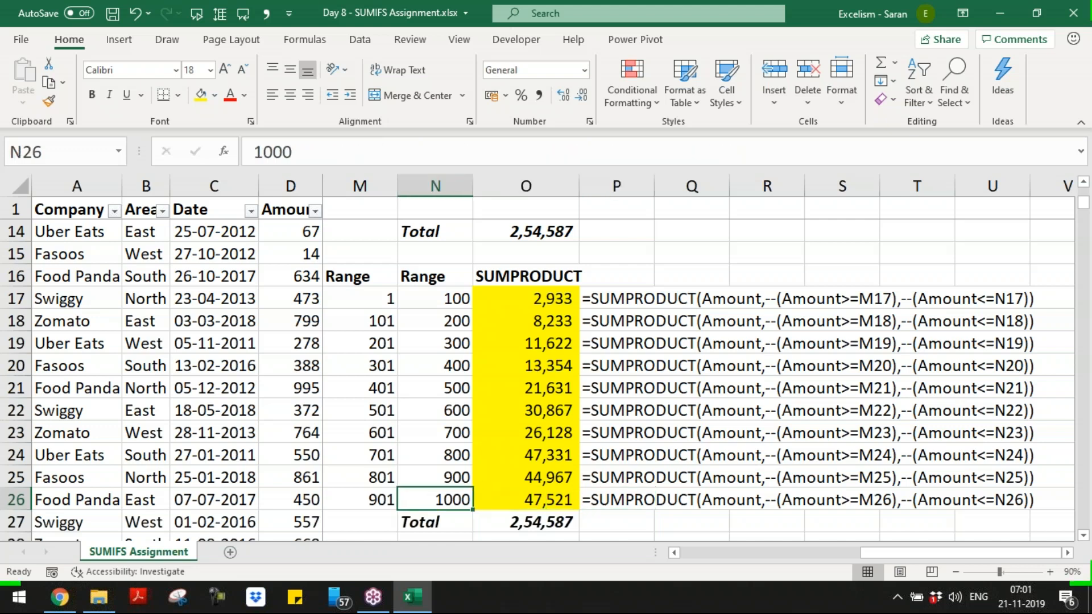
key("ctrl+Up")
key("shift+Right")
key("shift+Right")
key("shift+Down")
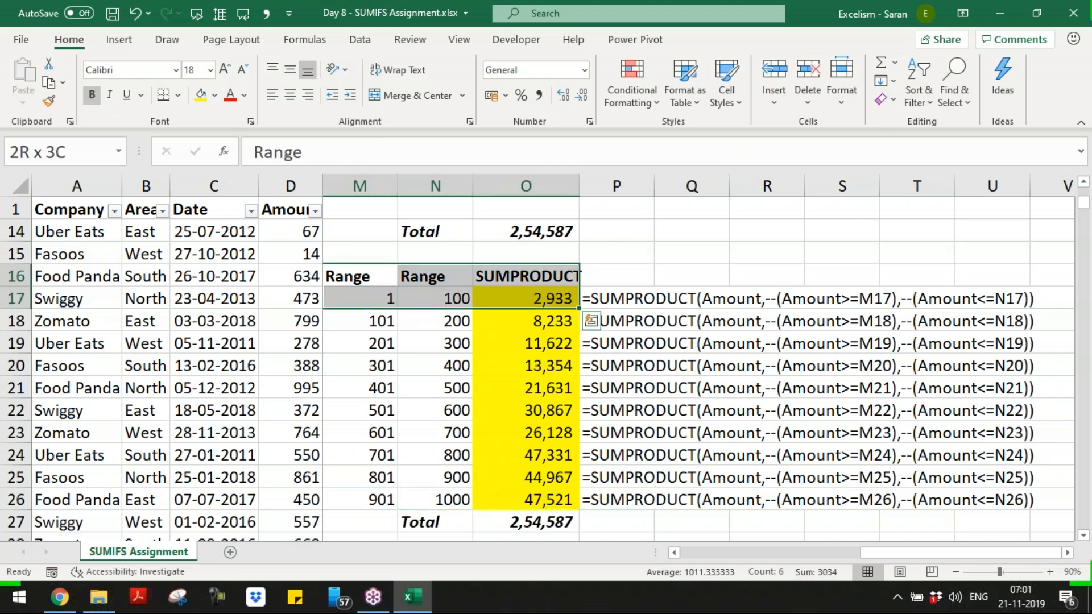
key("ctrl+q")
key("Escape")
key("ctrl+shift+Down")
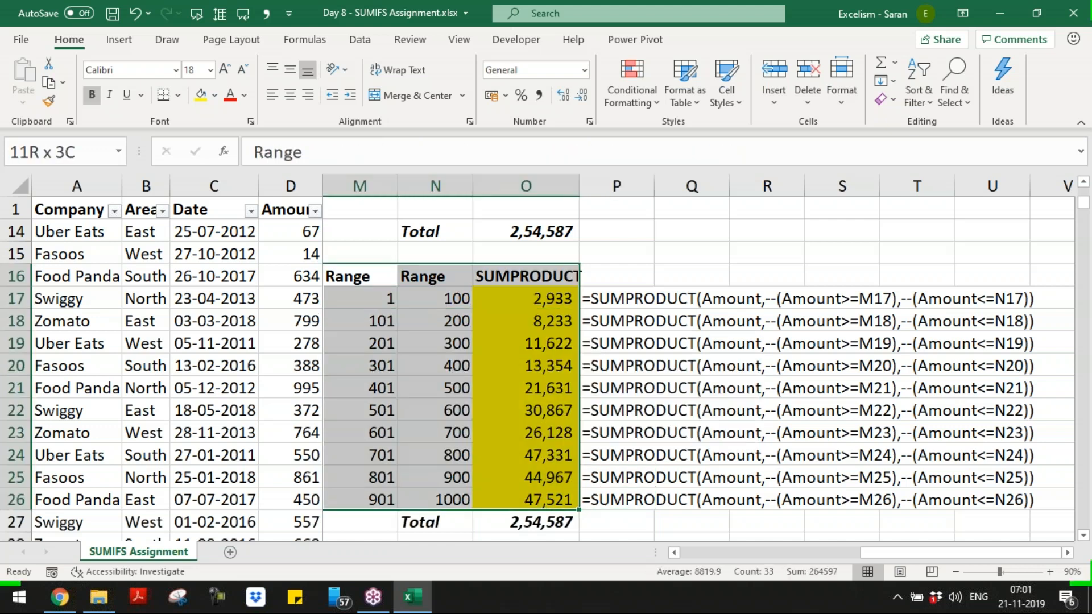
key("ctrl+c")
key("Down")
key("Down")
key("Down")
key("Down")
key("Down")
key("Down")
key("Down")
key("Down")
key("Down")
key("Down")
key("Down")
key("Down")
key("Down")
key("Down")
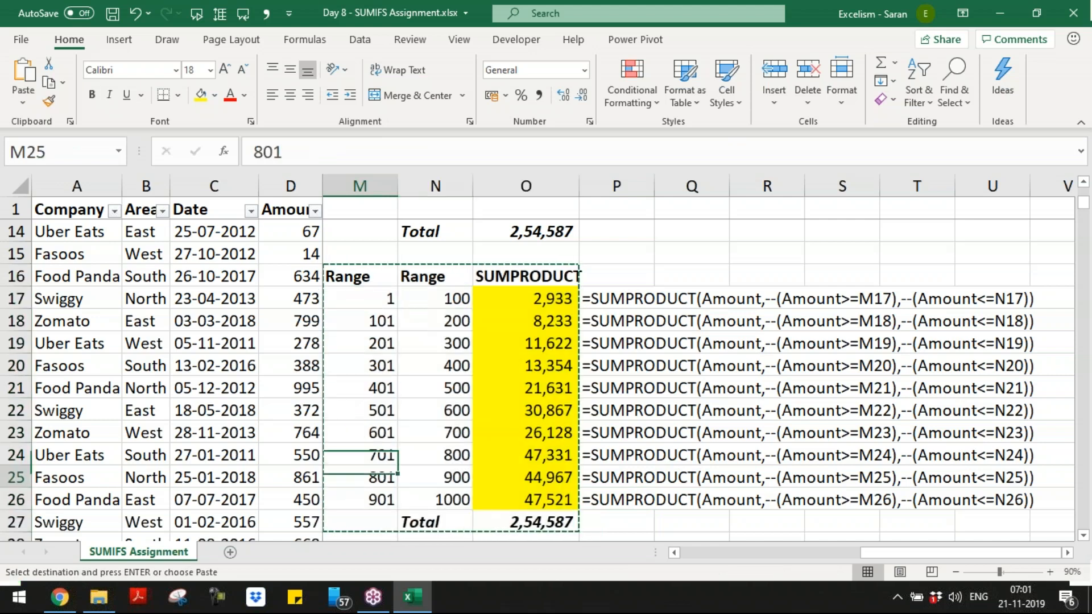
key("Up")
key("Return")
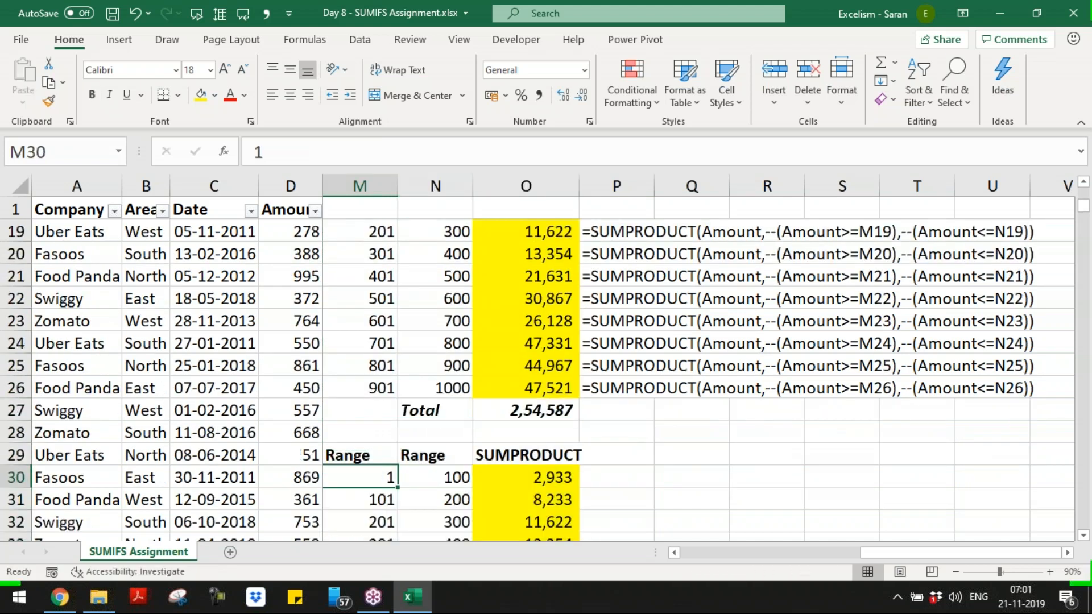
- Clear the copied results in O30:O39 of the duplicated range table
key("Right")
key("Right")
key("ctrl+shift+Down")
key("shift+Up")
key("Delete")
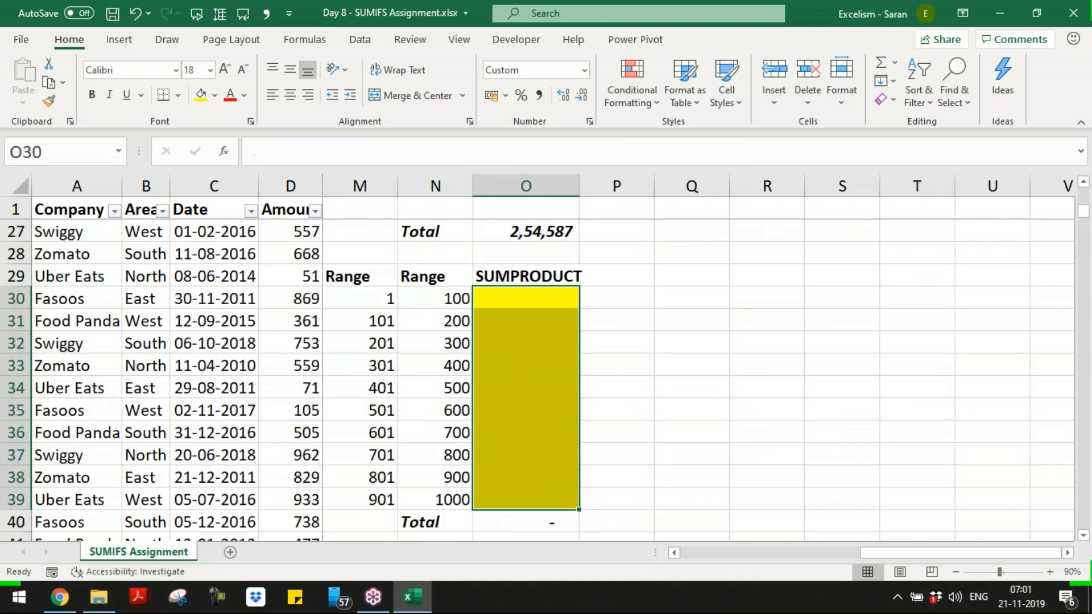
- Enter =SUM(Amount*(Amount>=M30)*(Amount<=N30)) in all of O30:O39 and return to O30
type("=sum")
key("Tab")
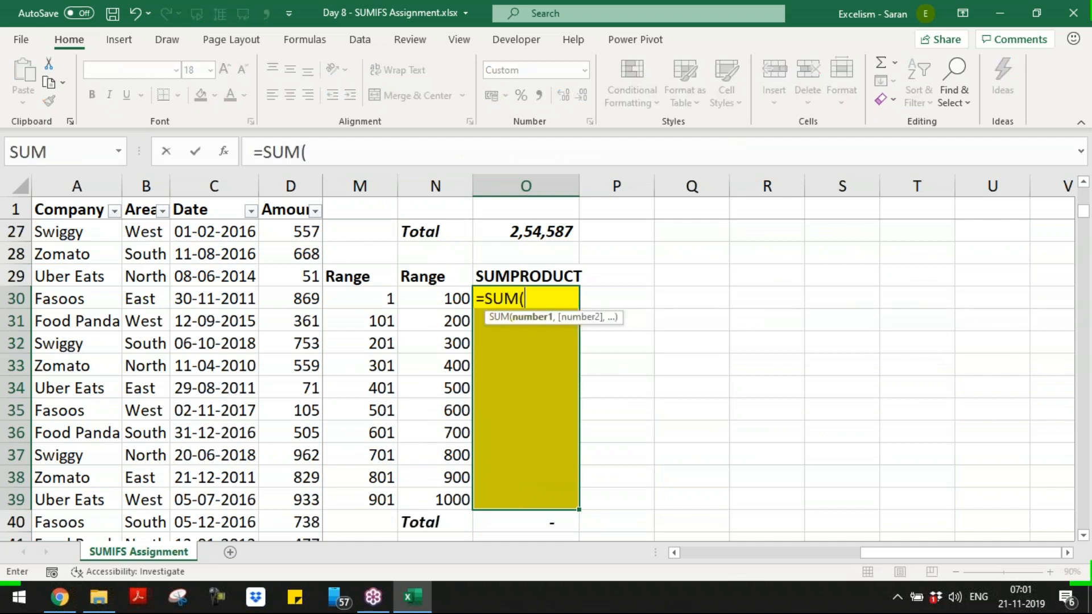
type("Amount")
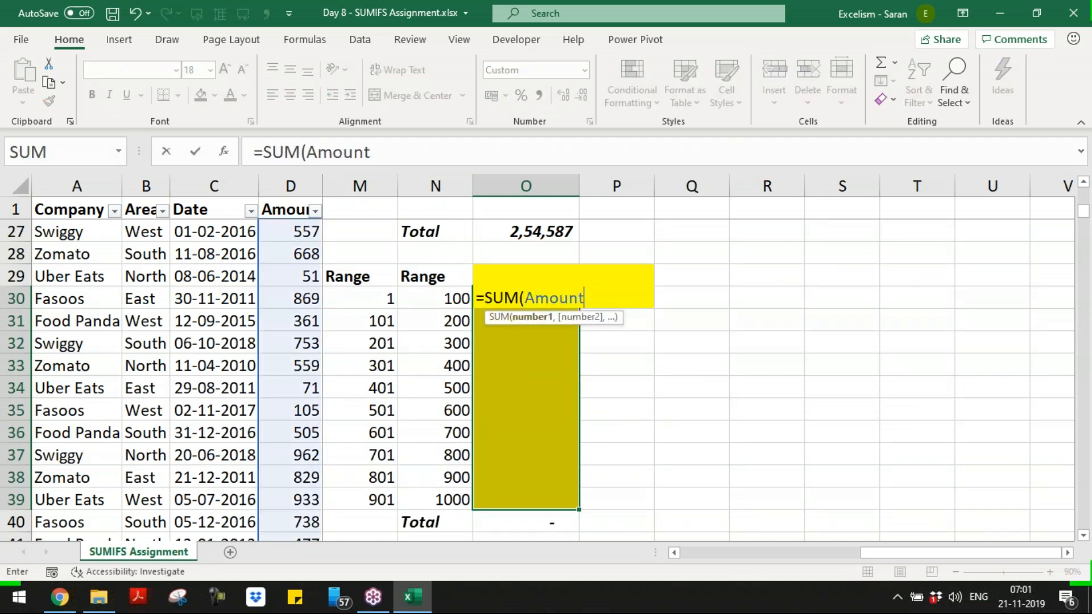
type("*(Amount")
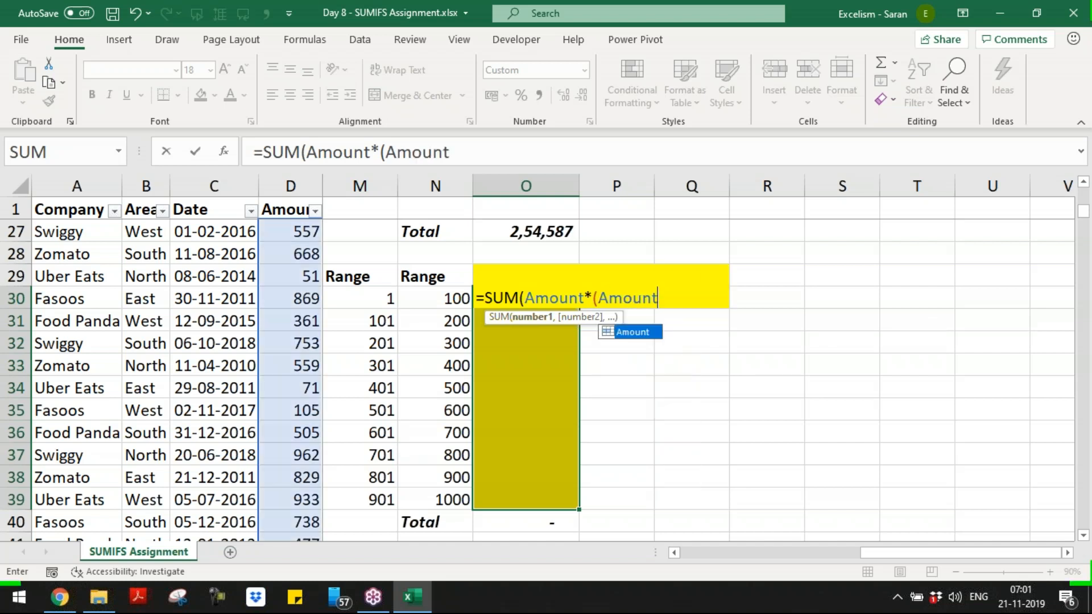
type(">=")
left_click(378, 295)
type(")*(Amojn")
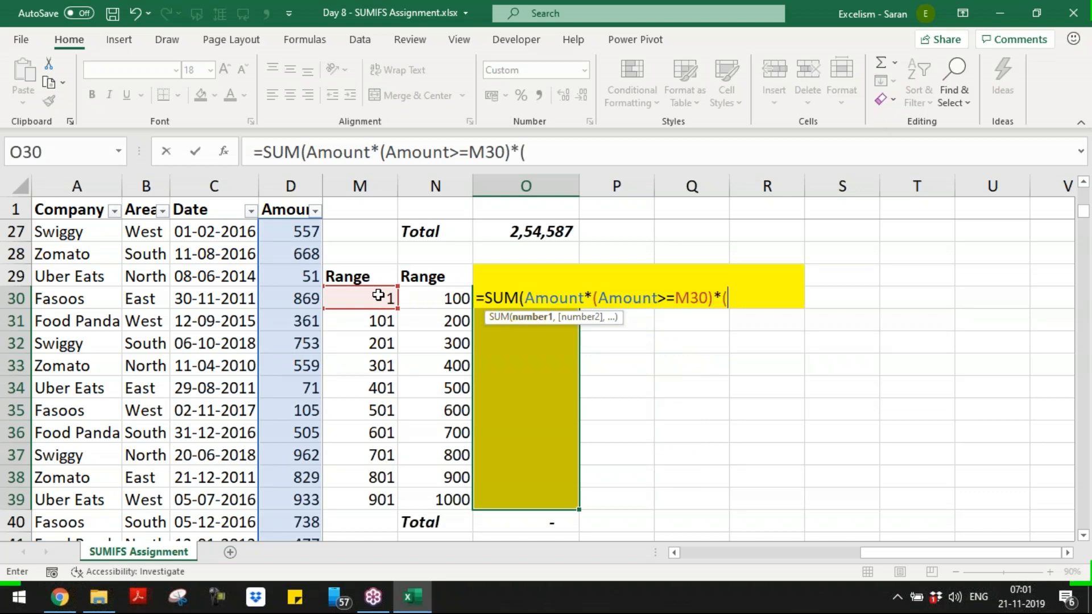
key("BackSpace")
key("BackSpace")
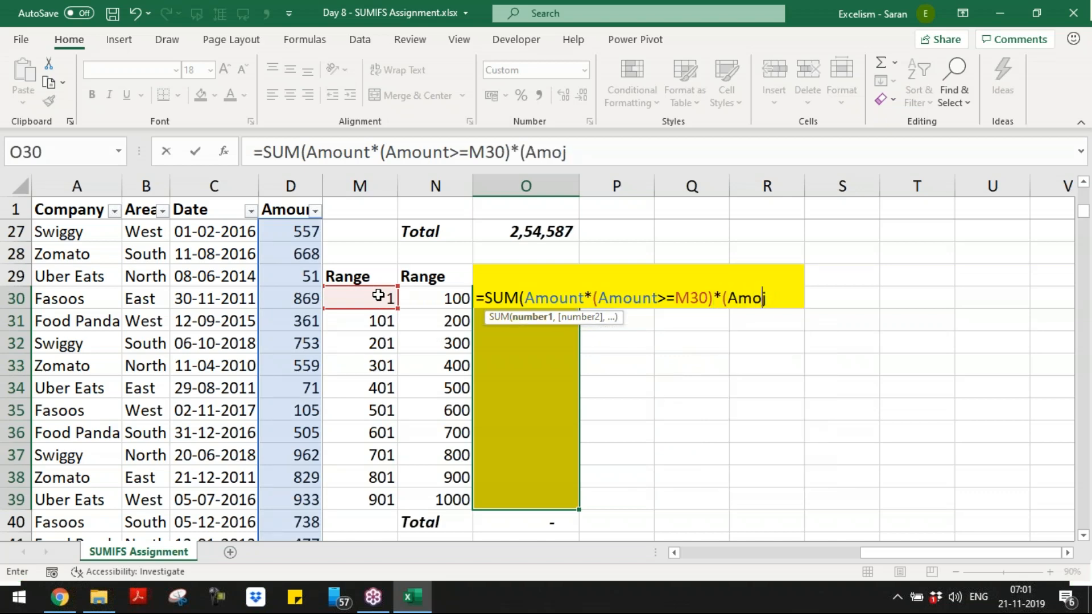
type("unt<")
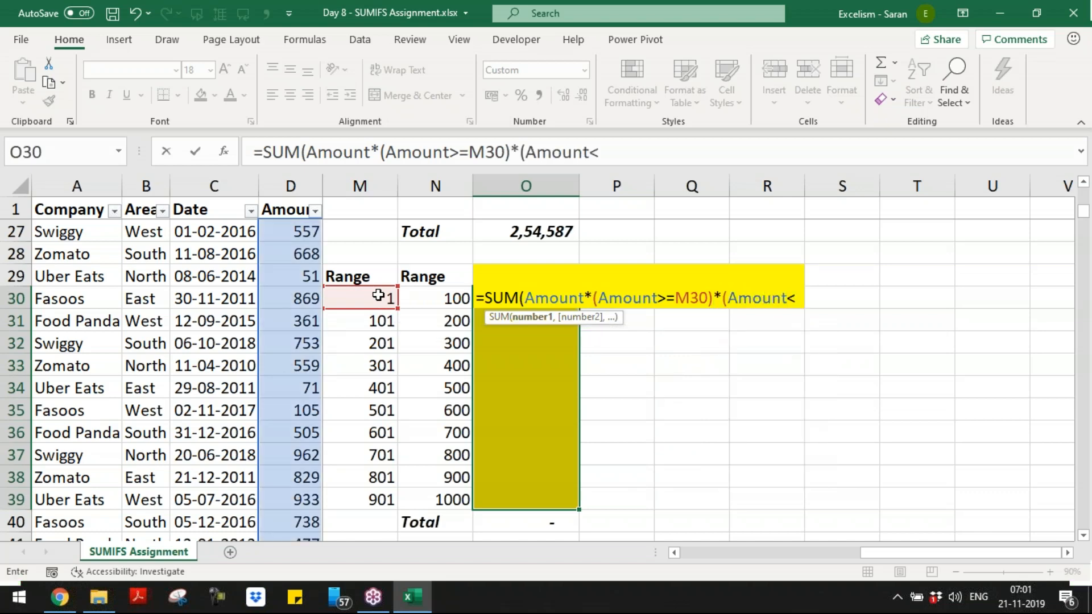
type("=")
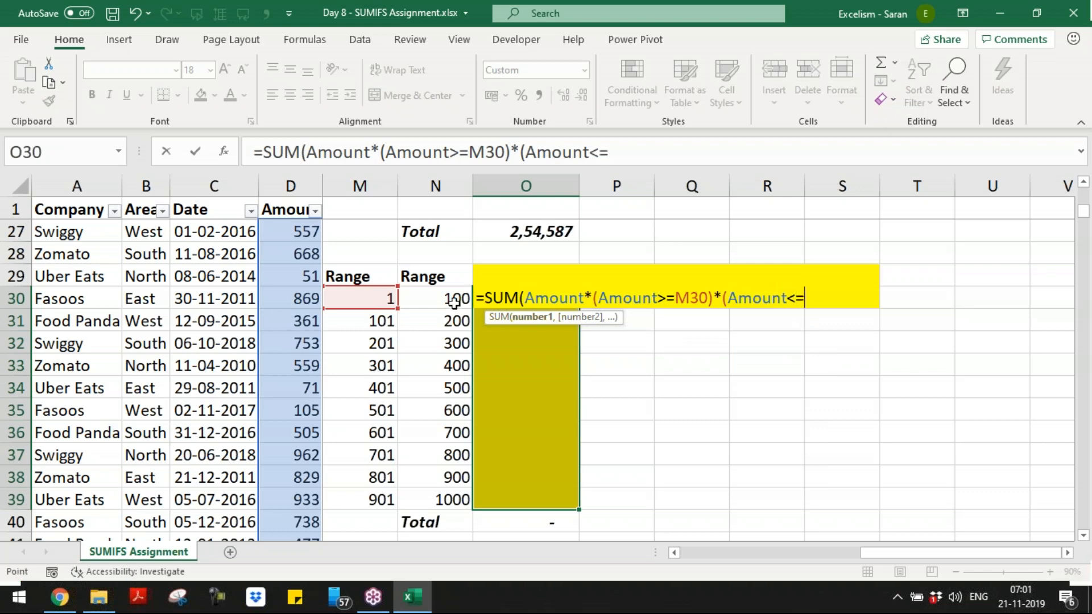
left_click(453, 302)
type(")")
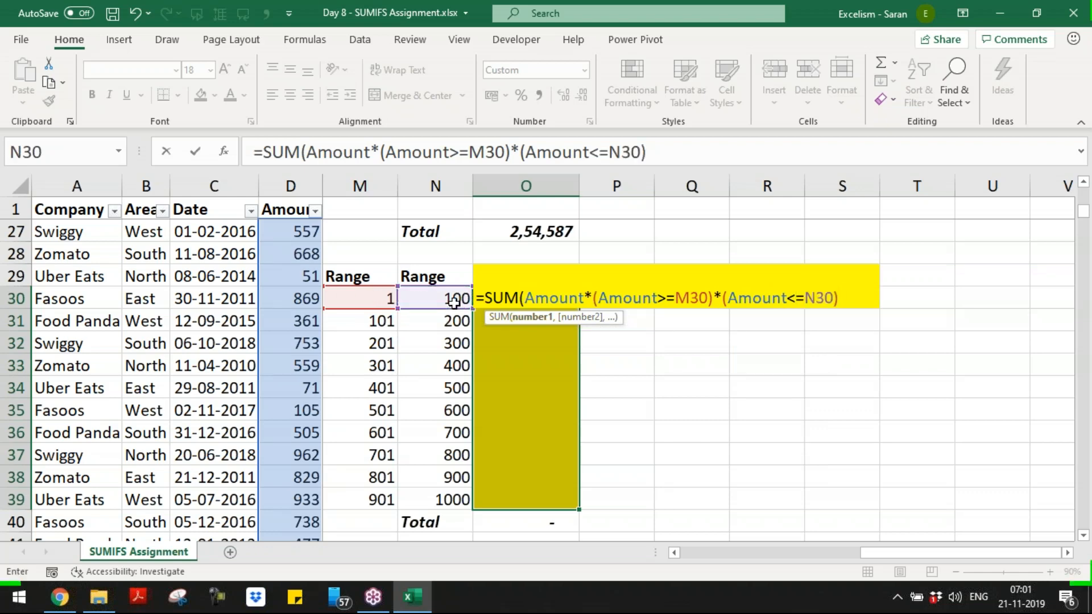
type(")")
left_click_drag(584, 298, 623, 294)
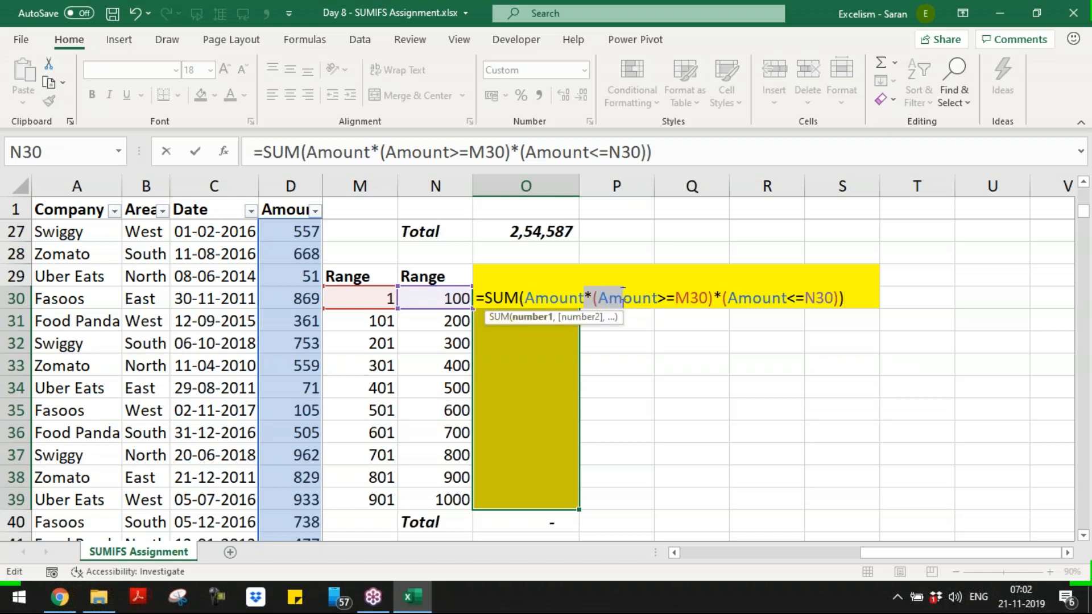
key("ctrl+Return")
key("Up")
key("Down")
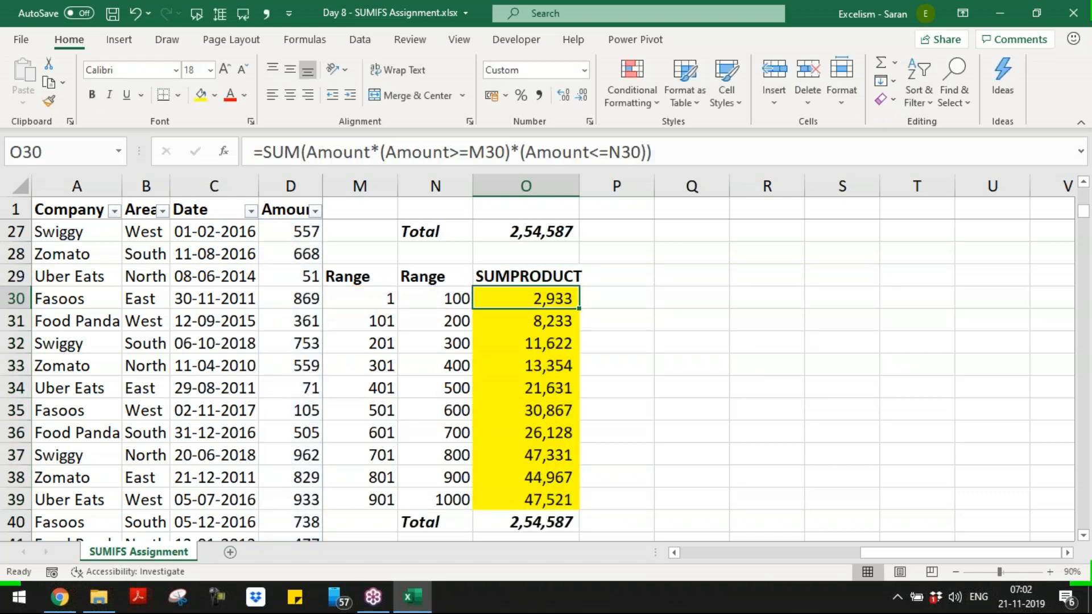
- Clear O31:O39 and enter the SUM formula in O30 as an array formula
key("Down")
key("ctrl+shift+Down")
key("shift+Up")
key("Delete")
key("Up")
key("F2")
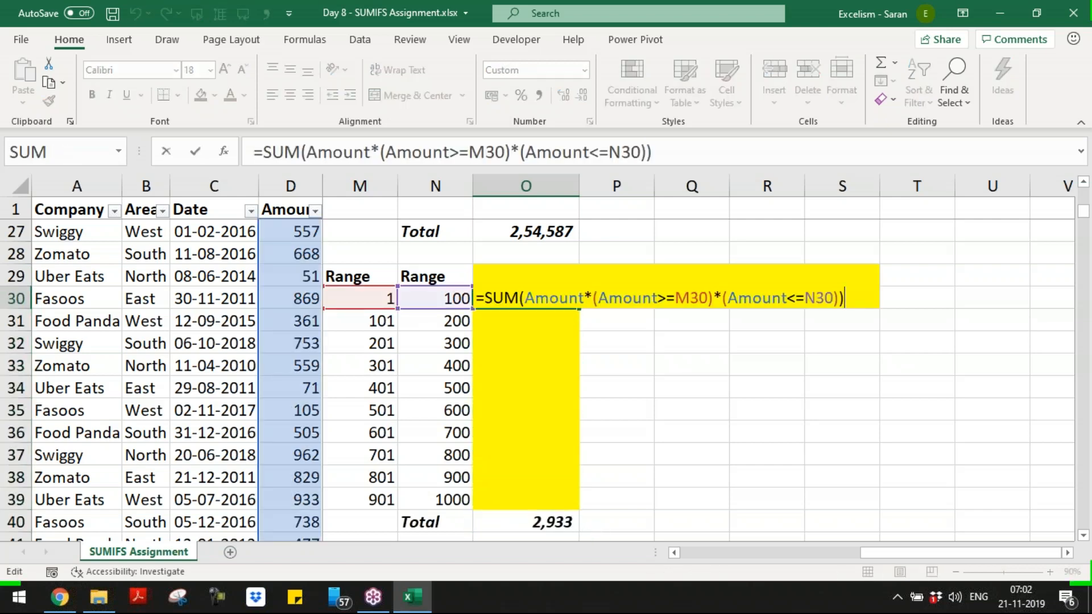
key("ctrl+shift+Return")
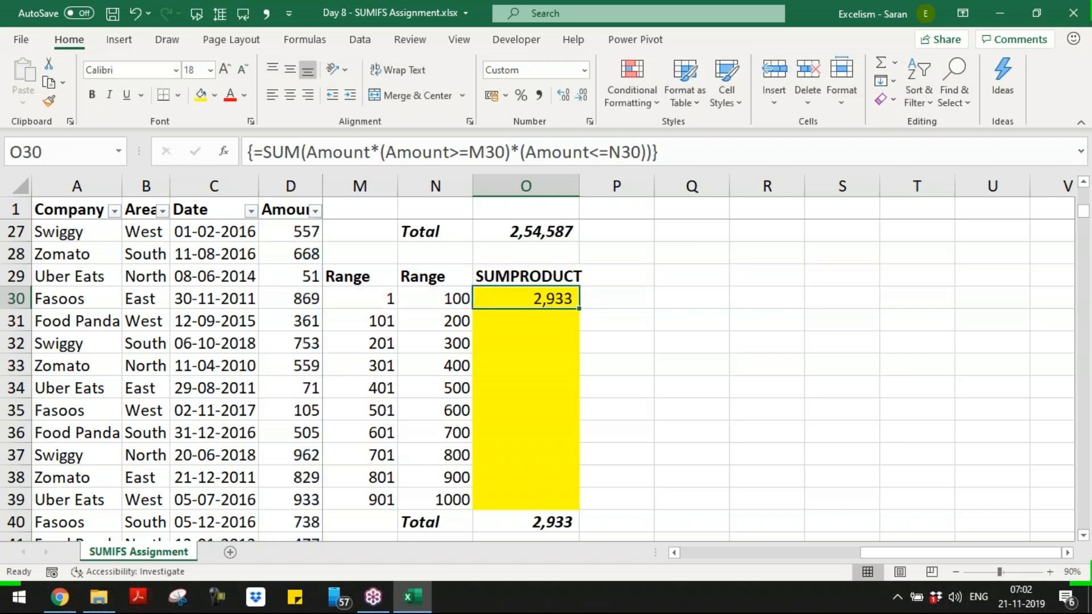
- Enter the O30 formula as an array formula once more and fill it down through O39
key("F2")
key("Return")
key("F2")
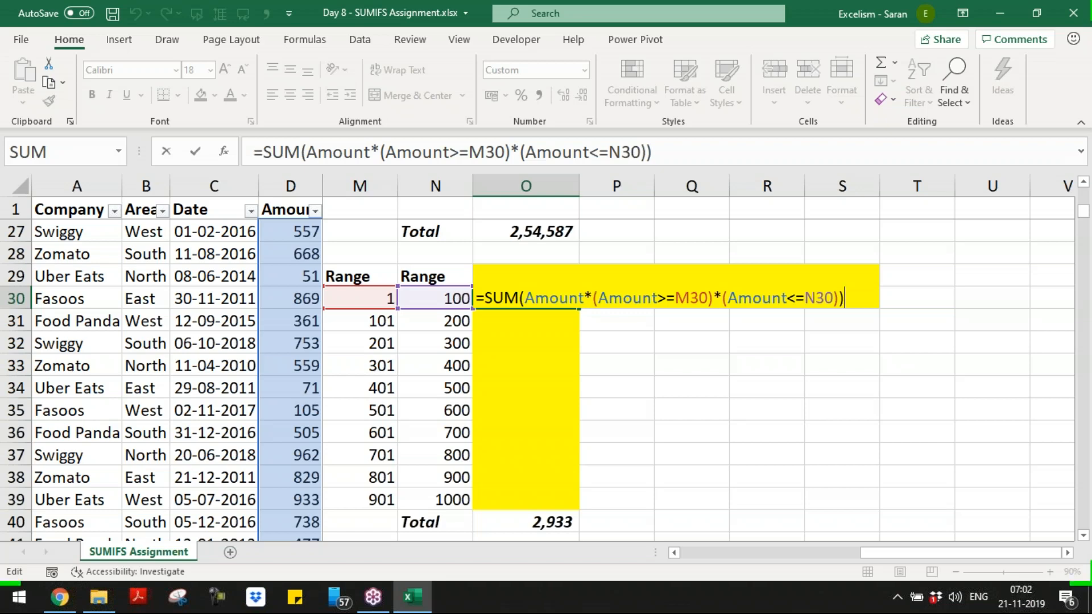
key("ctrl+shift+Return")
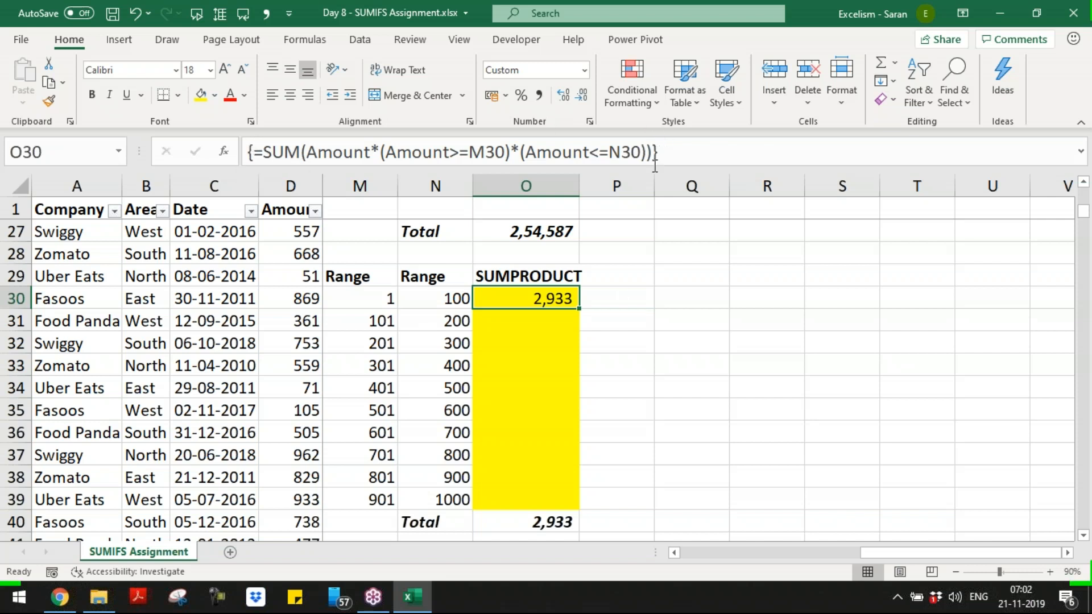
left_click_drag(580, 309, 575, 515)
left_click(569, 521)
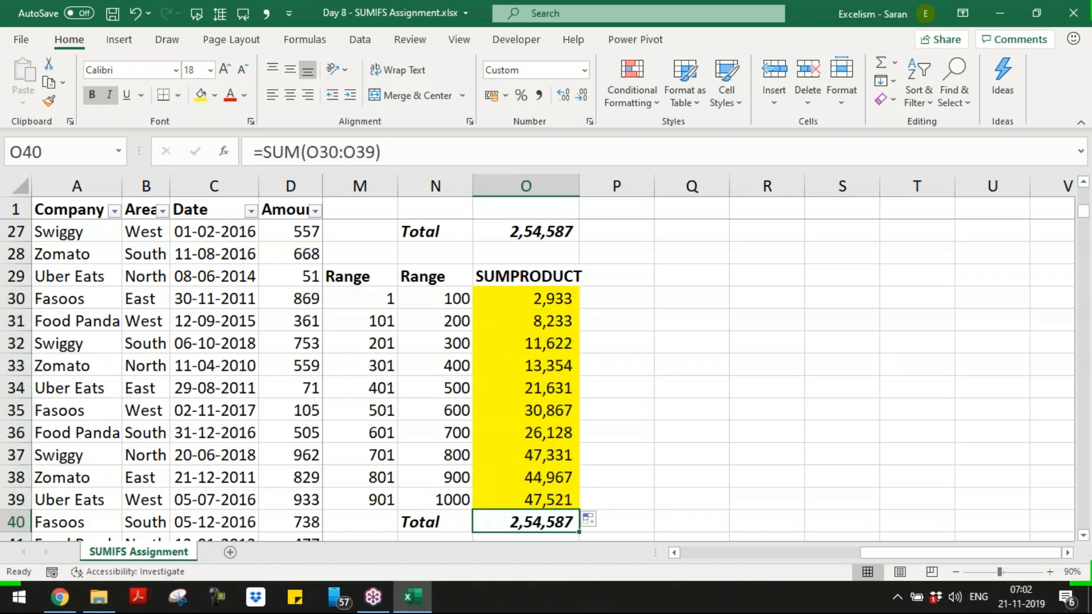
- Copy the FORMULATEXT formula from P26 into P30:P39 beside the SUM array results
key("ctrl+Up")
key("ctrl+Up")
key("ctrl+Up")
key("ctrl+Down")
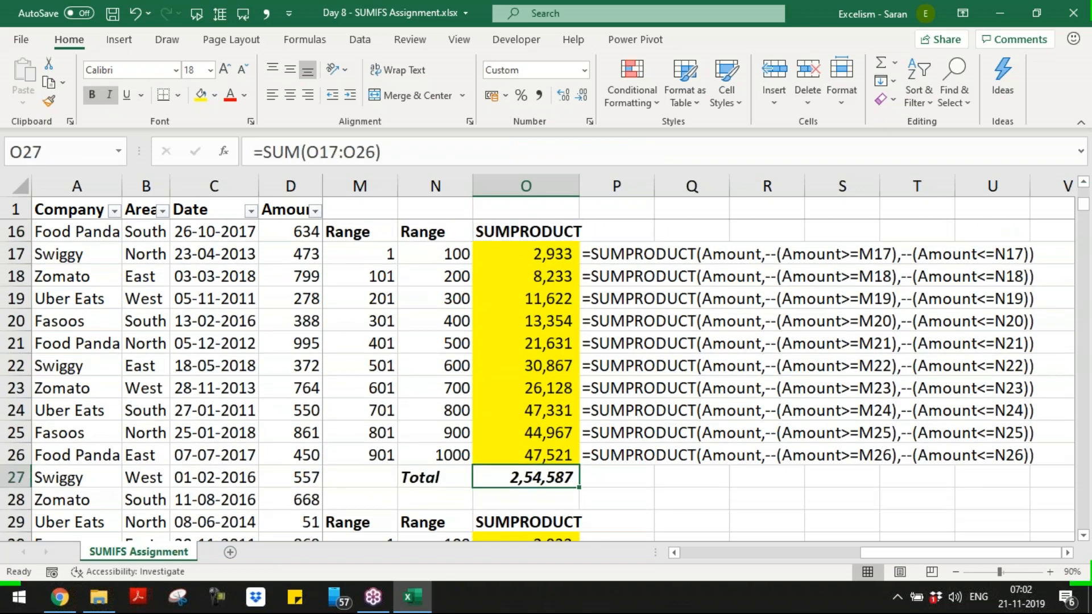
key("Right")
key("Up")
key("ctrl+c")
key("Down")
key("Down")
key("Down")
key("Down")
key("Down")
key("Down")
key("Down")
key("Down")
key("Down")
key("Down")
key("Down")
key("Down")
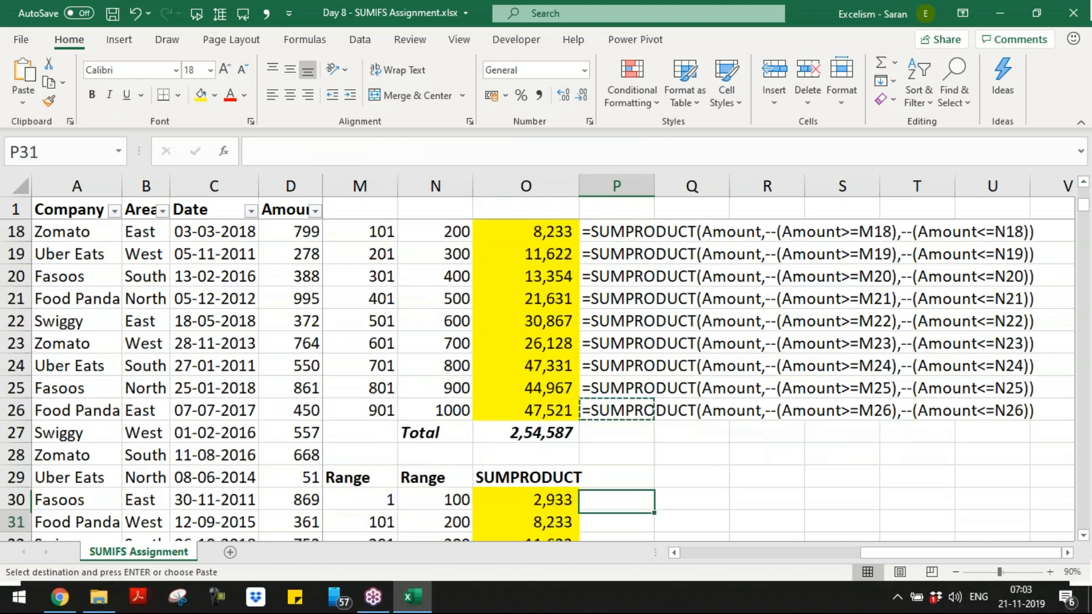
key("Up")
key("Up")
key("Up")
key("Up")
key("Up")
key("Up")
key("Up")
key("Up")
key("shift+Down")
key("shift+Down")
key("shift+Down")
key("shift+Down")
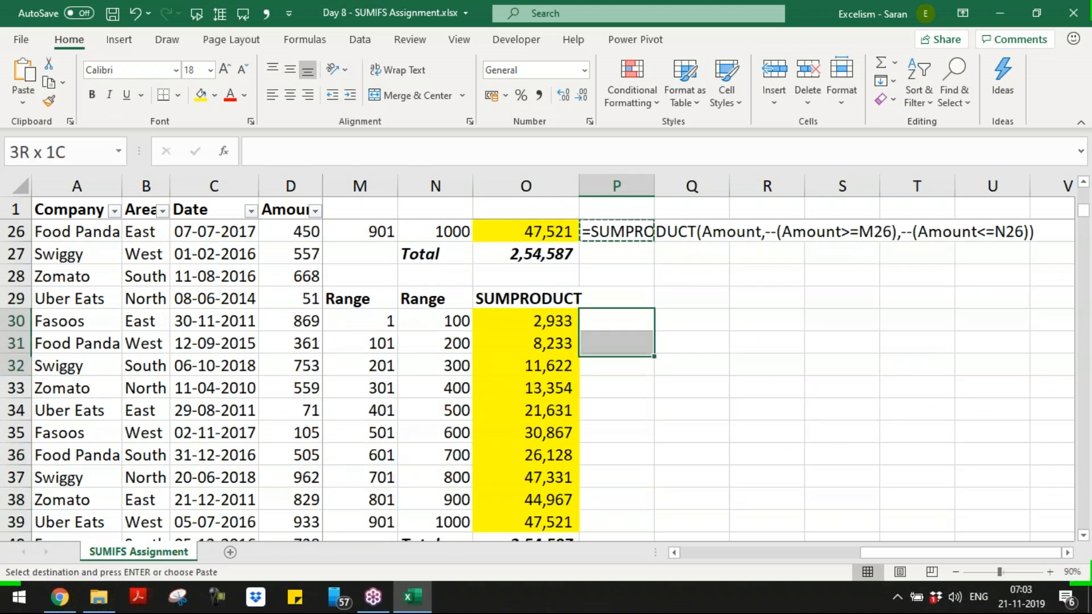
key("shift+Down")
key("shift+Down")
key("shift+Down")
key("shift+Down")
key("shift+Down")
key("Return")
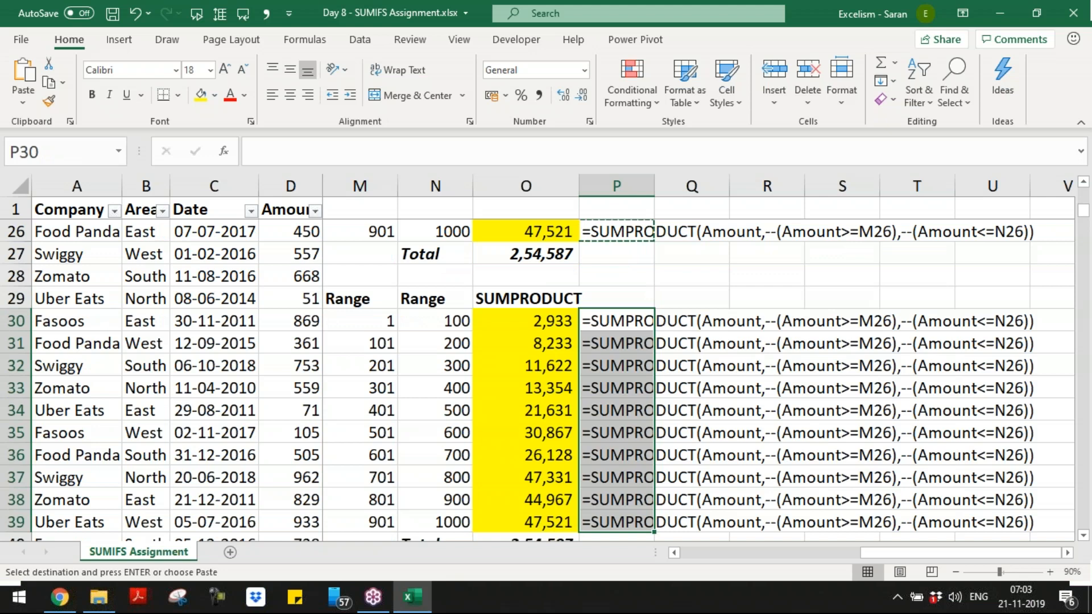
- Copy the Year column F15:F25 with its header and Total label to the cells starting at F27
key("Left")
key("Left")
key("Left")
key("Left")
key("Left")
key("Left")
key("Left")
key("Left")
key("Left")
key("Left")
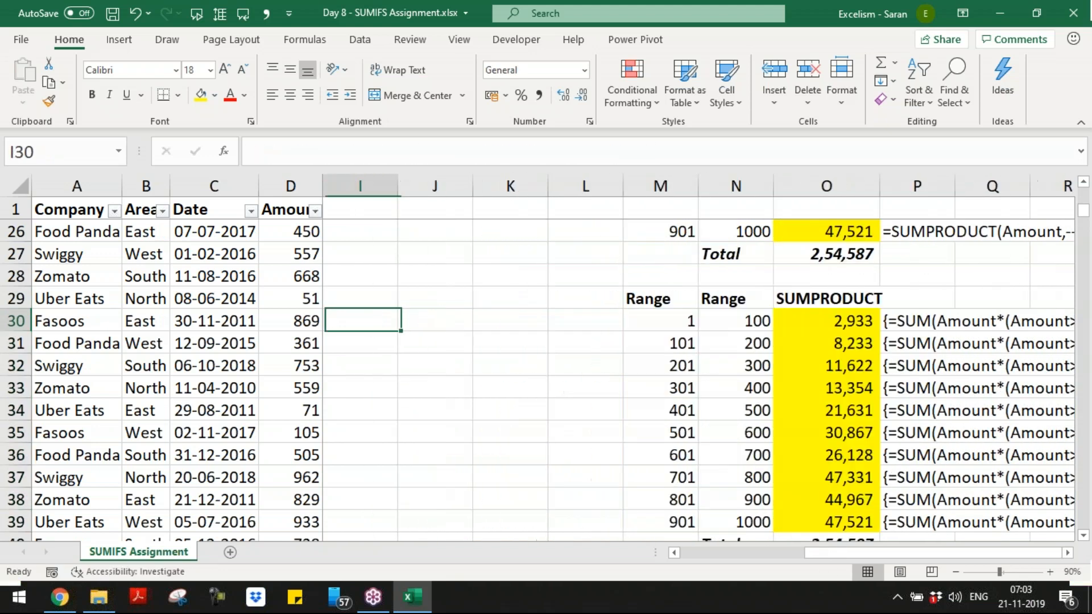
key("Right")
key("Up")
key("Up")
key("Up")
key("Up")
key("Up")
key("Up")
key("Up")
key("Up")
key("Up")
key("Up")
key("Up")
key("Up")
key("Up")
key("Up")
key("Up")
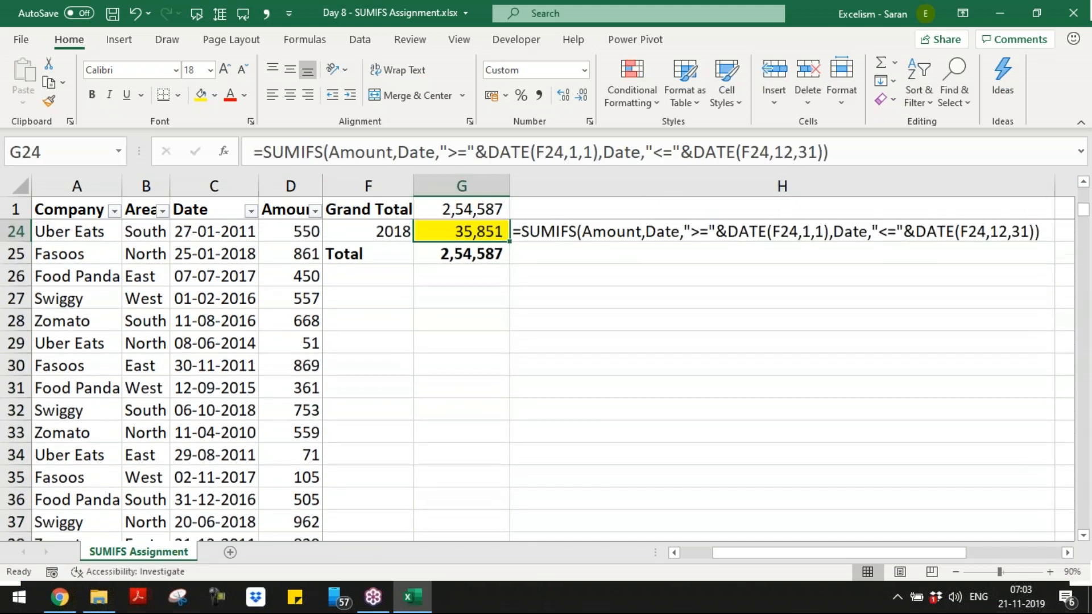
key("Down")
key("Left")
key("Up")
key("ctrl+shift+Down")
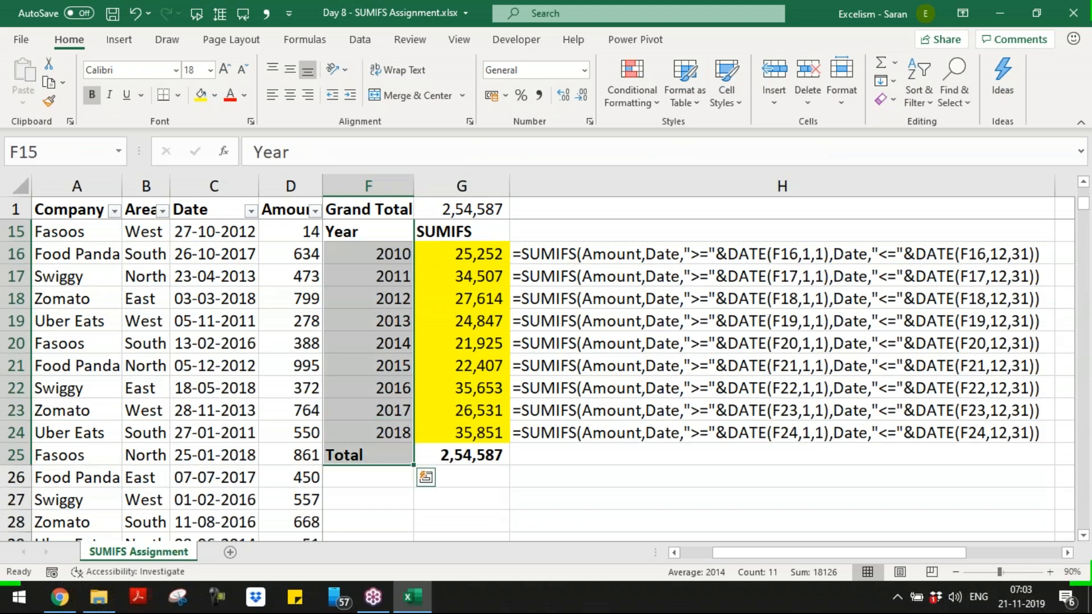
key("ctrl+c")
key("Down")
key("Down")
key("ctrl+Down")
key("Down")
key("Down")
key("Down")
key("Down")
key("Down")
key("Up")
key("Up")
key("Up")
key("ctrl+v")
key("Escape")
- Copy the SUMIFS column G15:G25 beside the new year list, starting at G27
key("Right")
key("Up")
key("Up")
key("ctrl+Up")
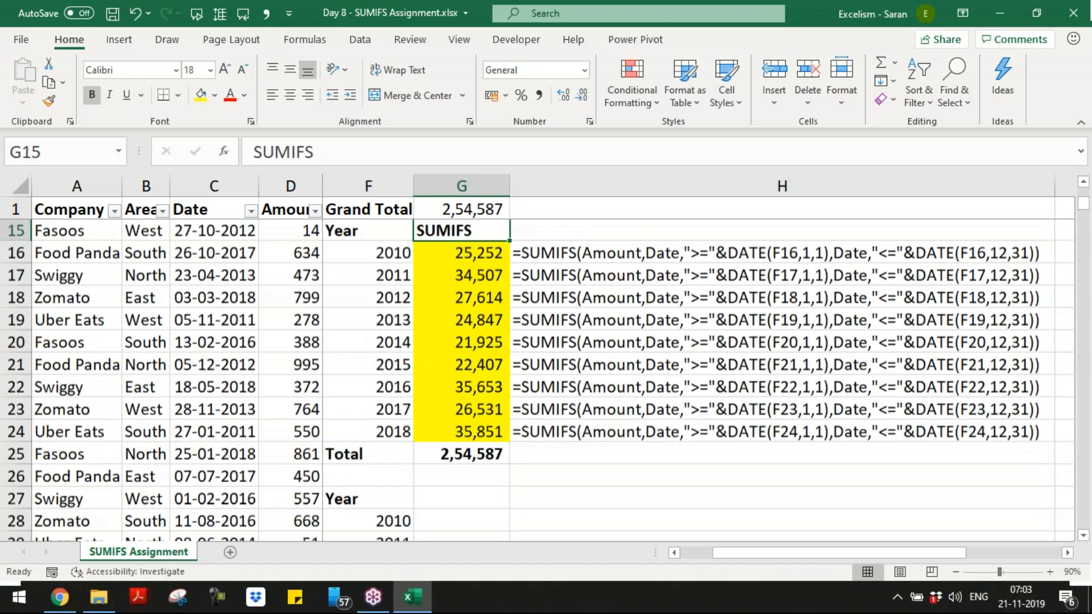
key("ctrl+shift+Down")
key("ctrl+space")
key("Up")
key("Down")
key("ctrl+shift+Down")
key("ctrl+c")
key("Down")
key("ctrl+Down")
key("Down")
key("Down")
key("Down")
key("Down")
key("Down")
key("Down")
key("Down")
key("Down")
key("Down")
key("Down")
key("Down")
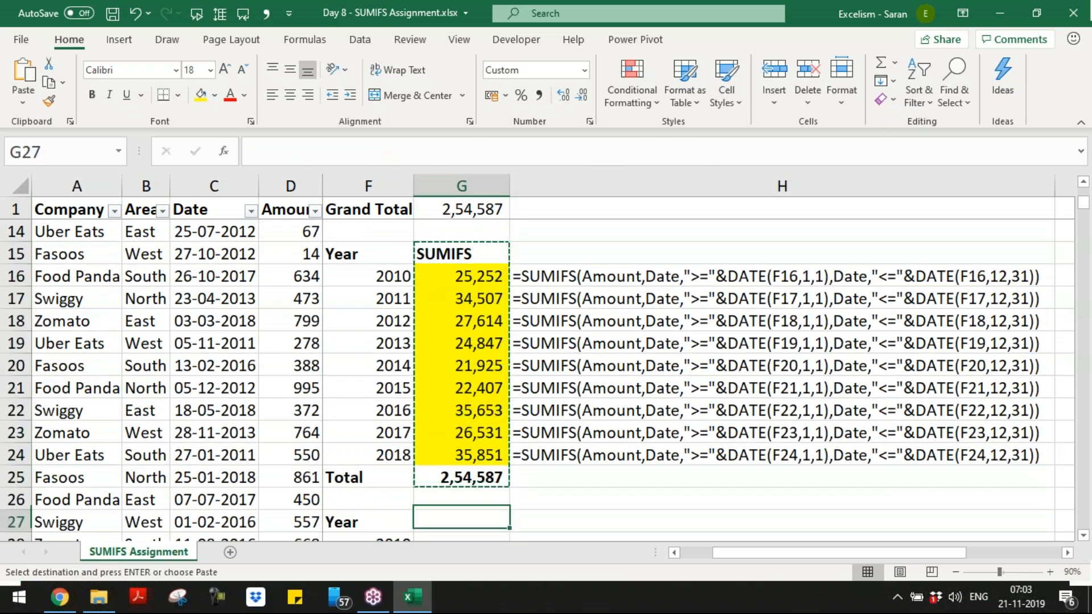
key("Up")
key("Up")
key("Up")
key("Up")
key("Up")
key("Up")
key("Up")
key("Up")
key("Up")
key("Return")
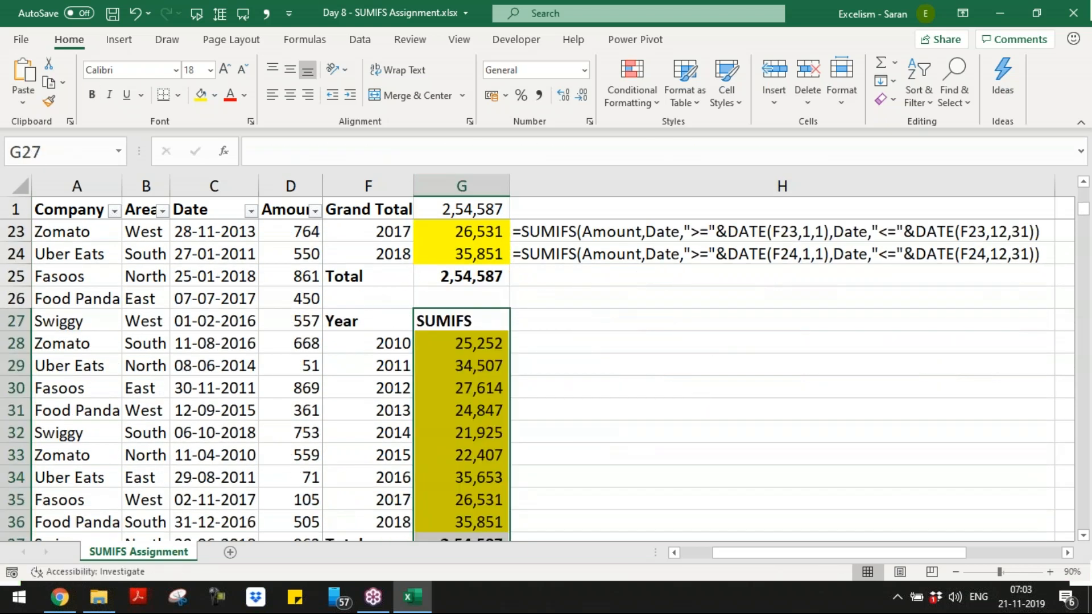
- Clear the copied yearly formulas in G28:G36, keeping the Total formula
key("ctrl+Down")
key("ctrl+Up")
key("Down")
key("ctrl+shift+Down")
key("shift+Up")
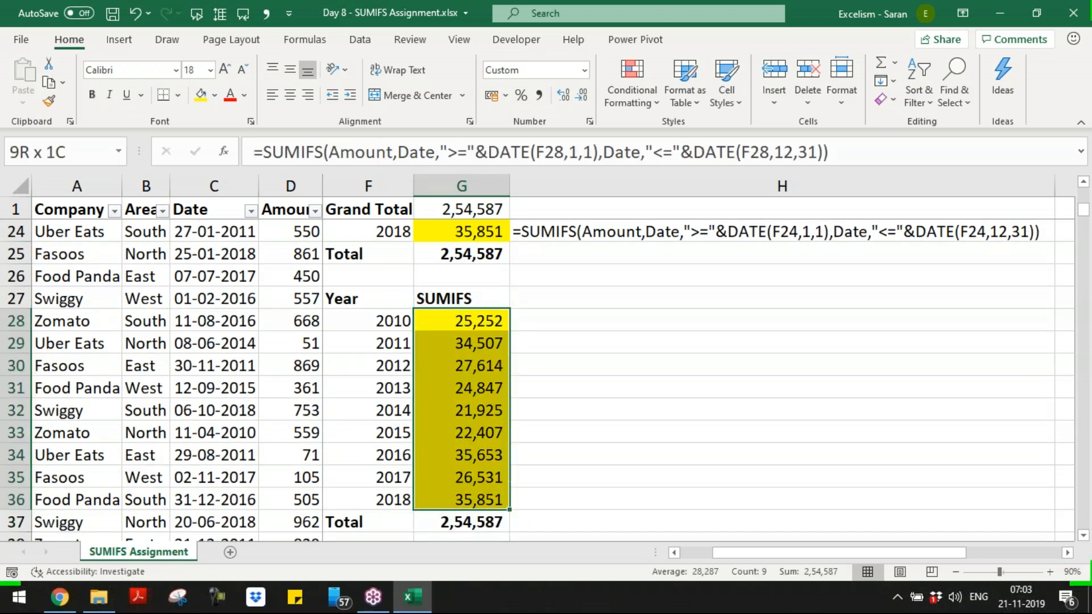
key("Delete")
- Change the header in G27 to SUMPRODUCT and autofit the width of column G to it
key("Up")
type("SUMP")
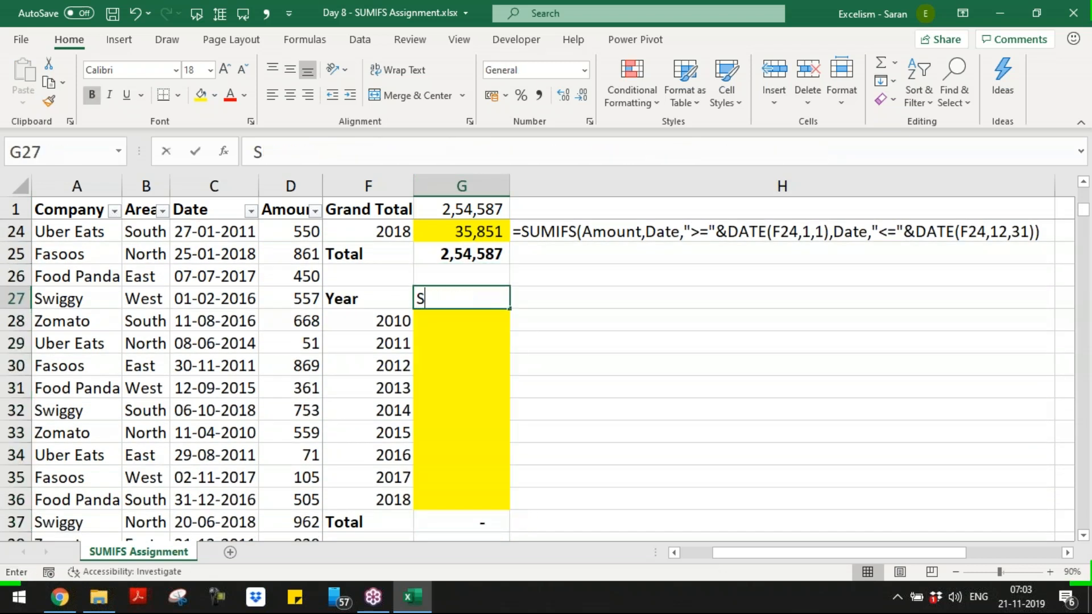
type("RODUCT")
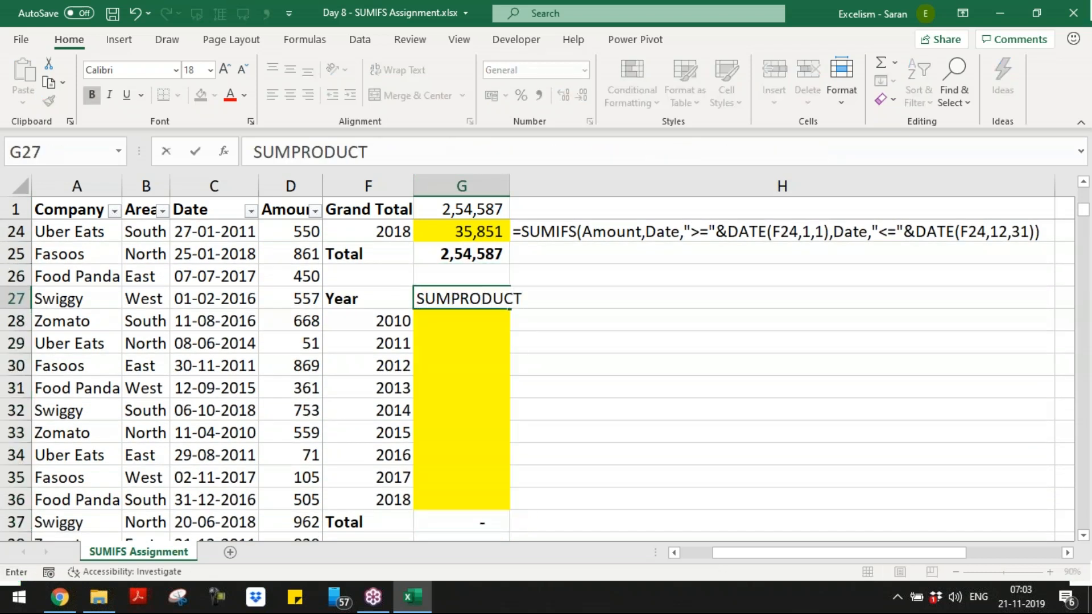
key("Return")
left_click(508, 299)
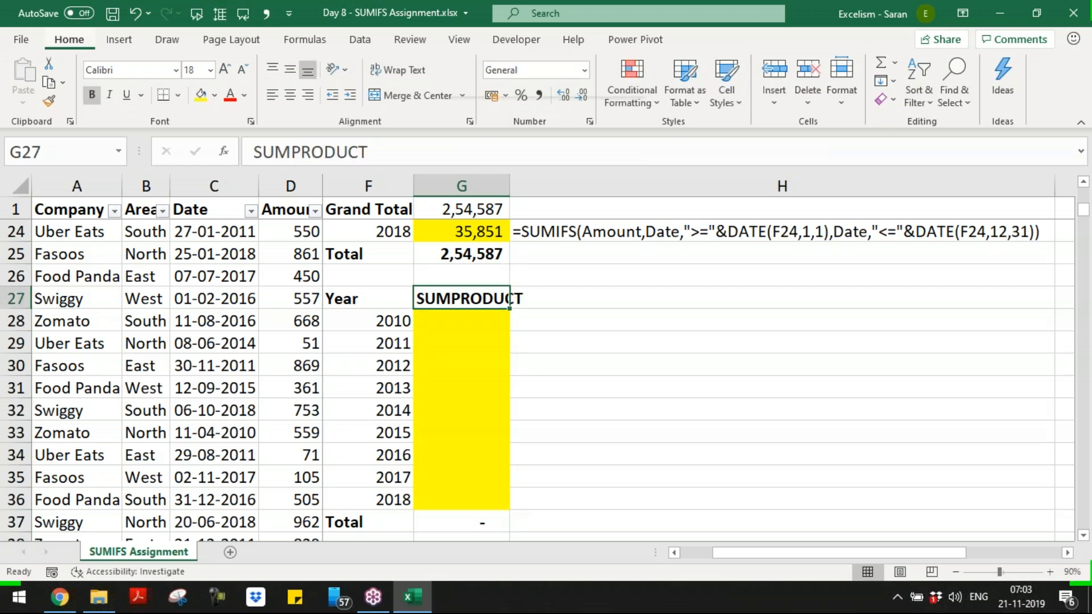
key("alt+h")
key("o")
key("i")
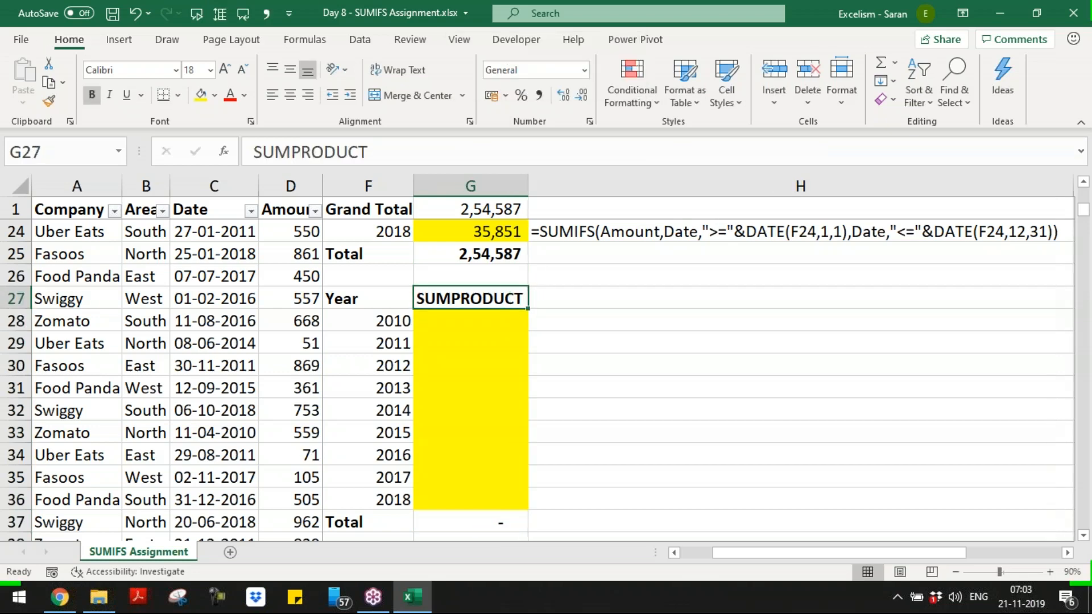
key("Up")
key("Down")
key("Down")
type("=sump")
key("Tab")
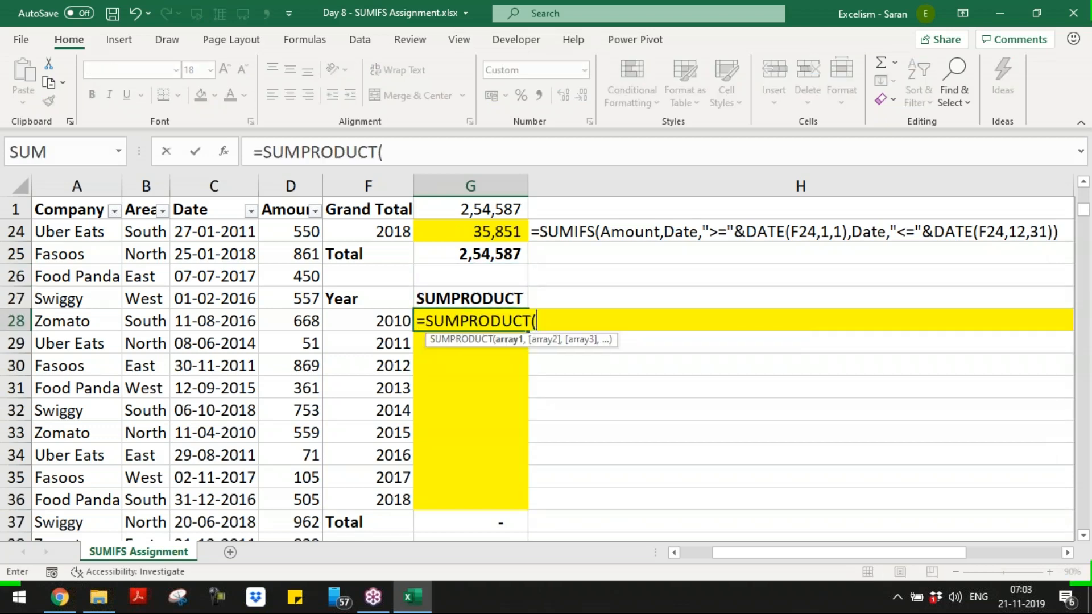
type("Amount")
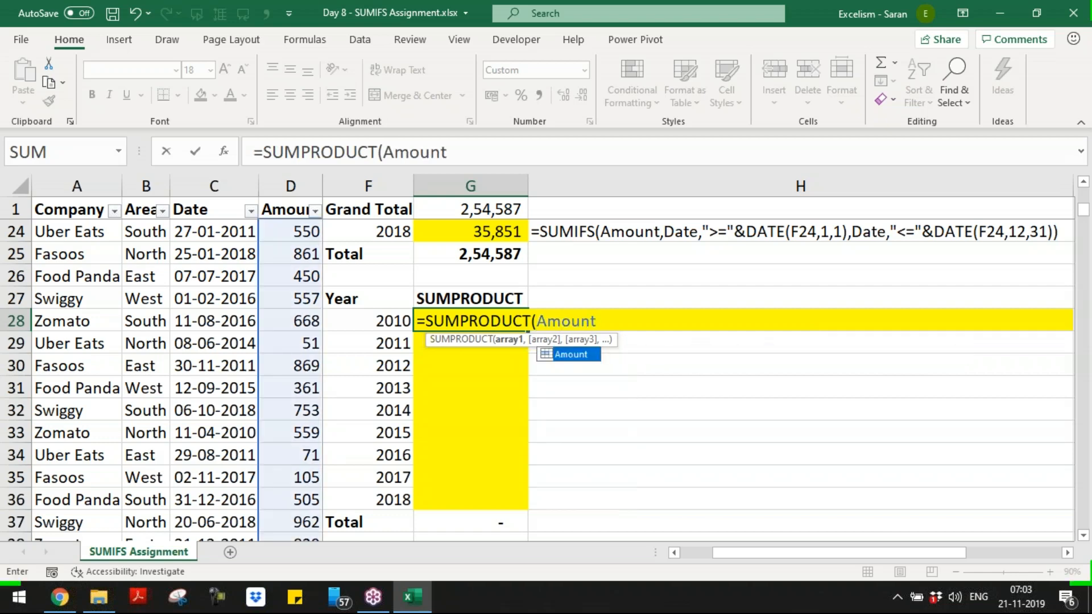
type(",")
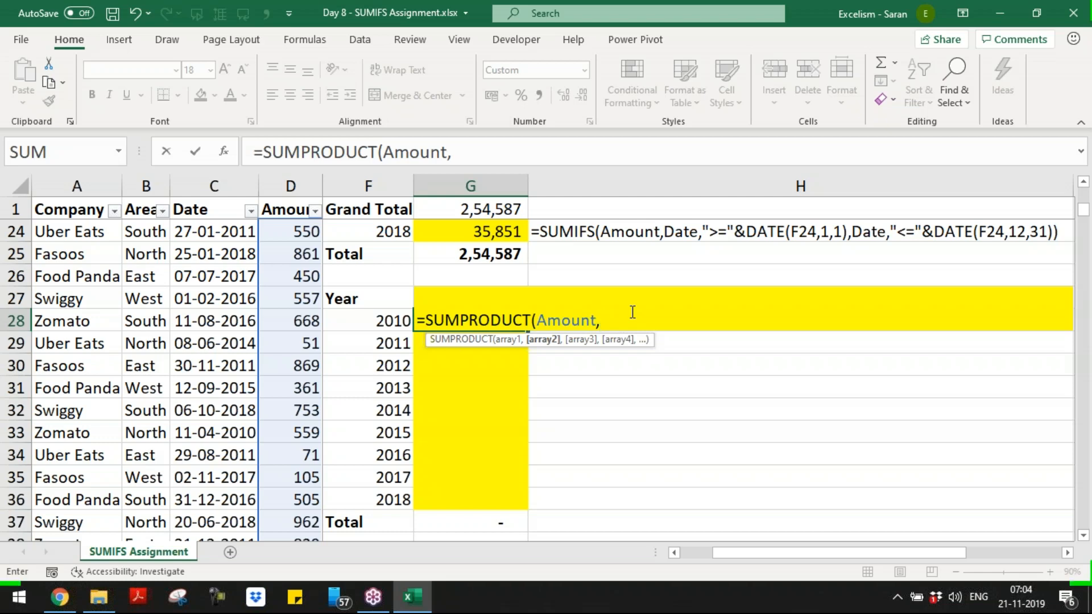
type("yea")
key("Tab")
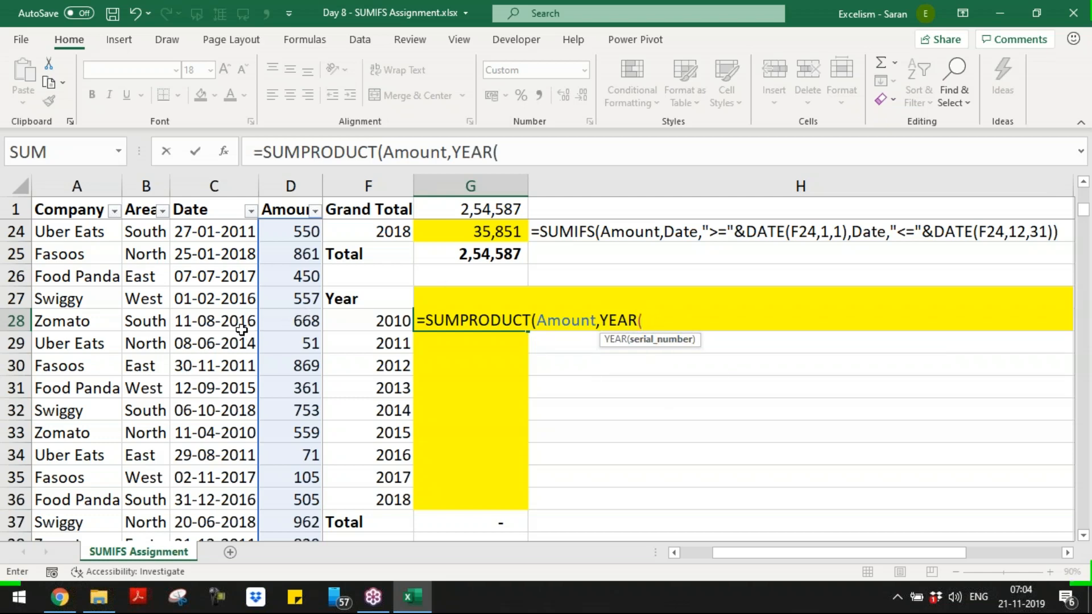
key("Escape")
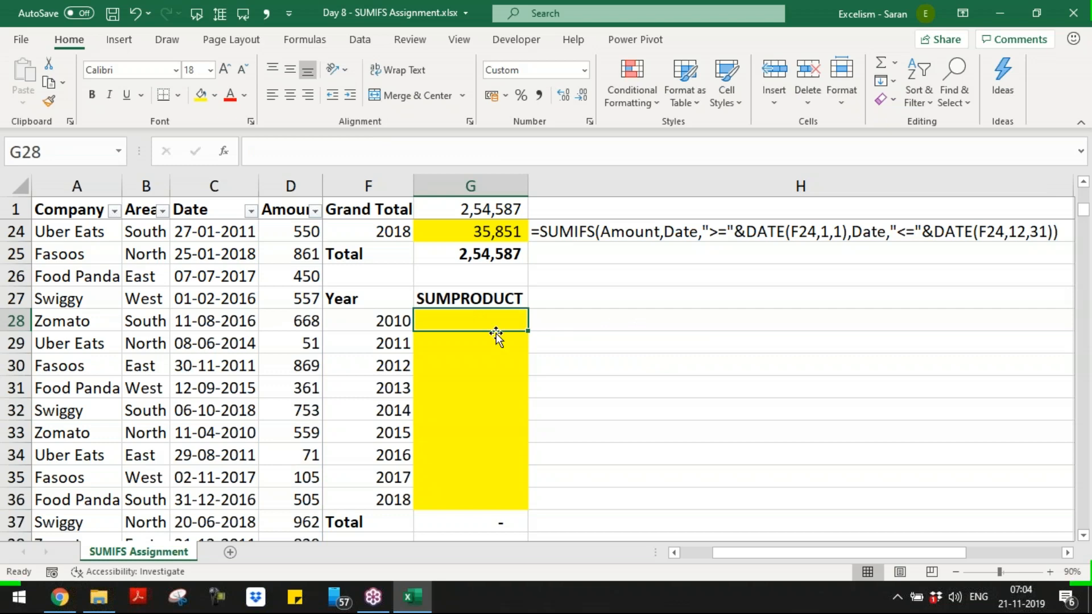
- Enter =YEAR(C27) in G28 to extract the year from a single date
type("=year")
key("Tab")
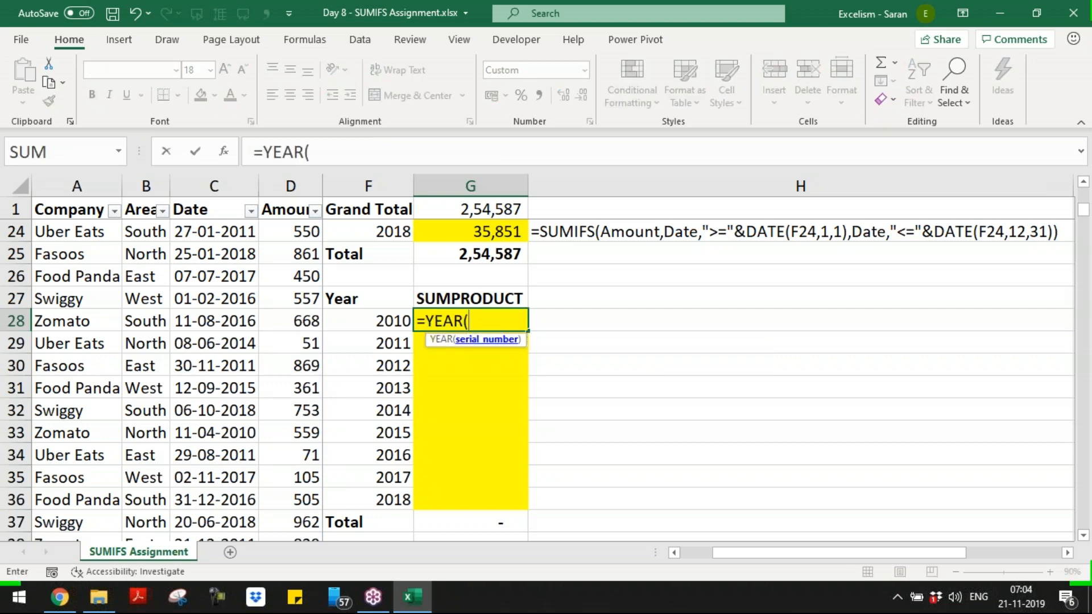
left_click(240, 307)
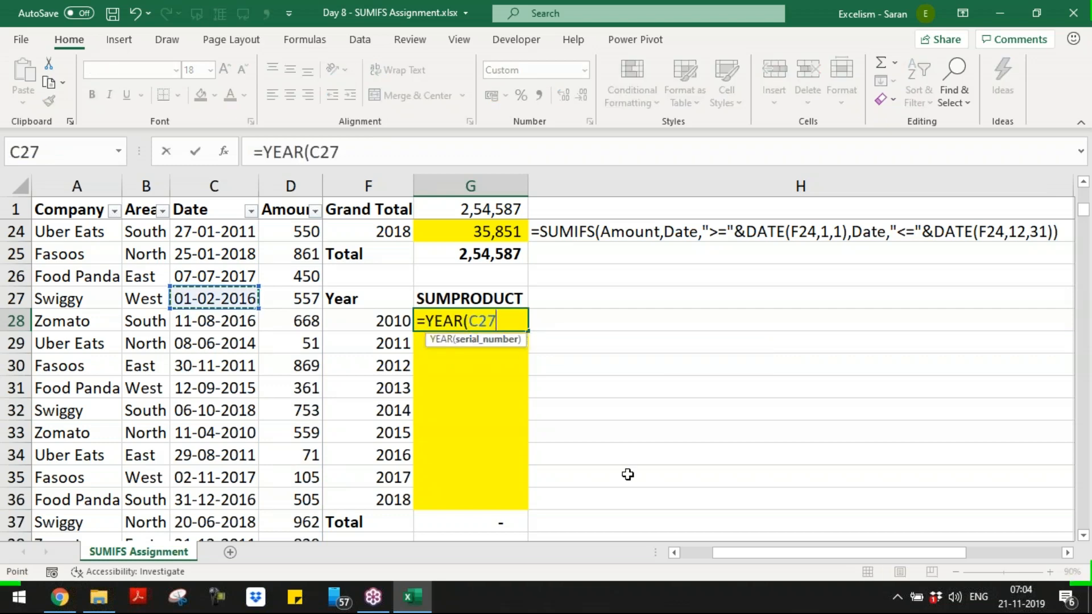
type(")")
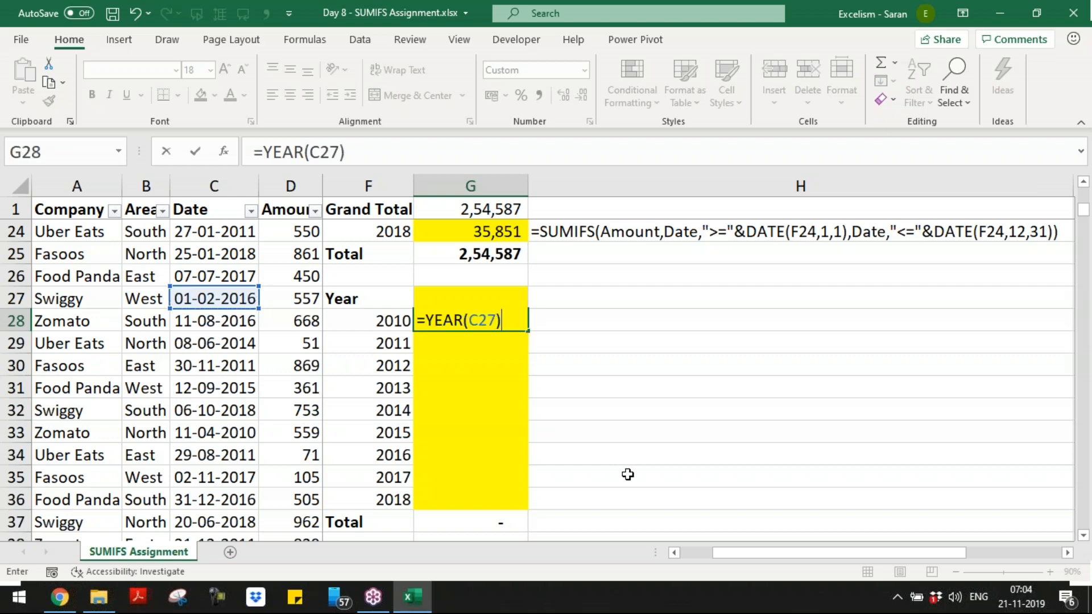
key("Return")
left_click(490, 322)
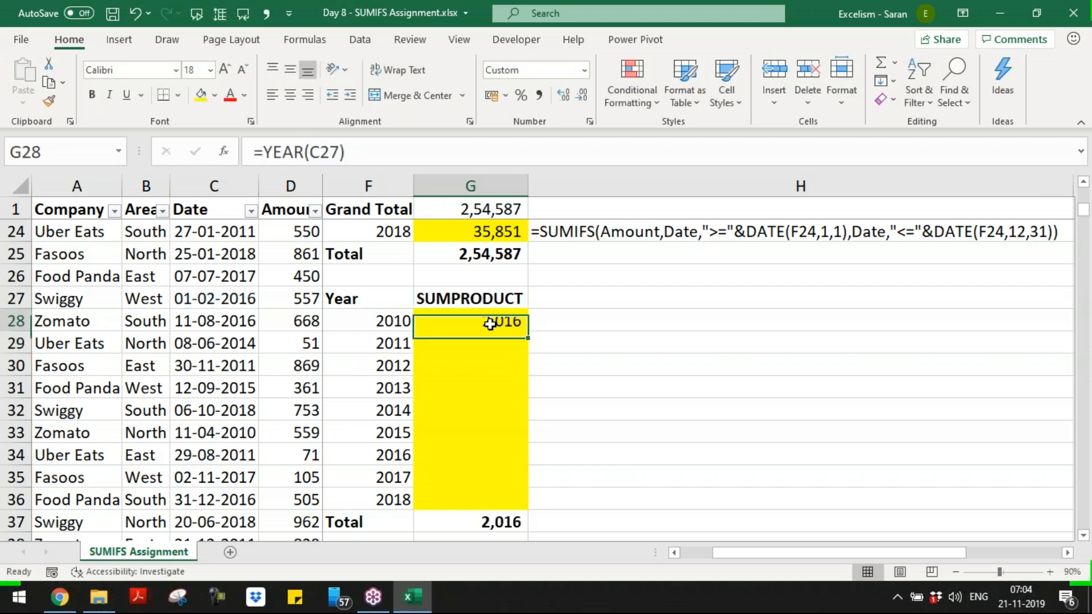
- Try the YEAR formula in G28 with the date in C31 and clear the cell
double_click(488, 321)
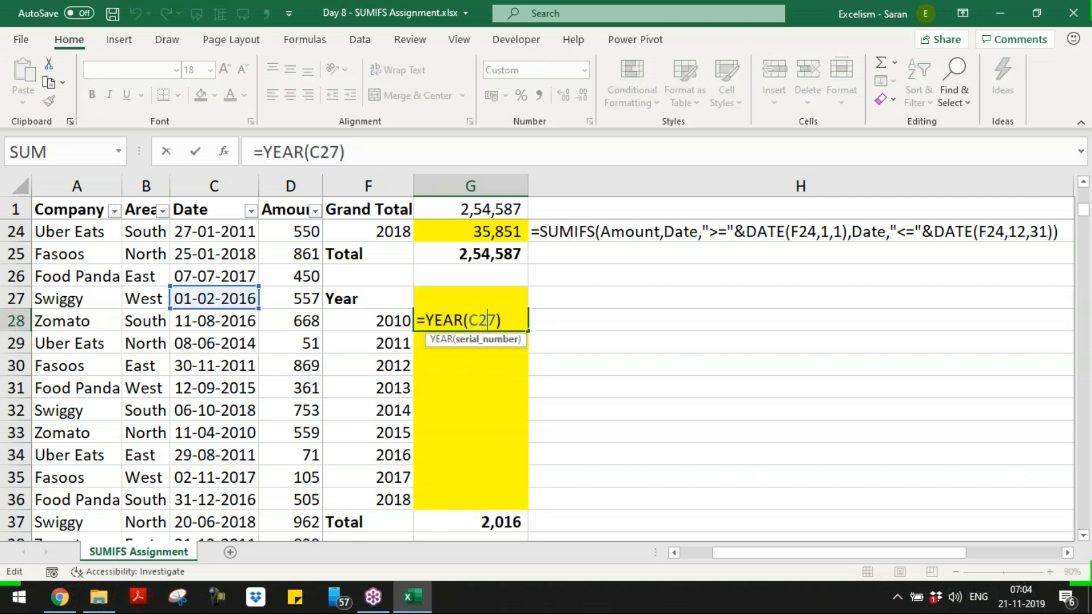
key("BackSpace")
key("BackSpace")
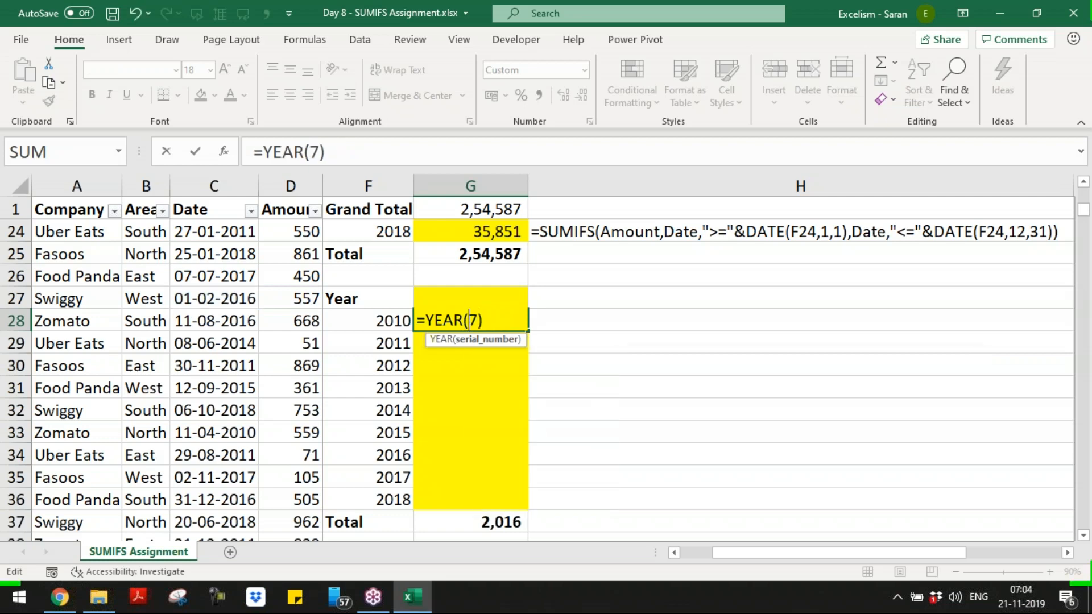
key("Delete")
left_click(233, 388)
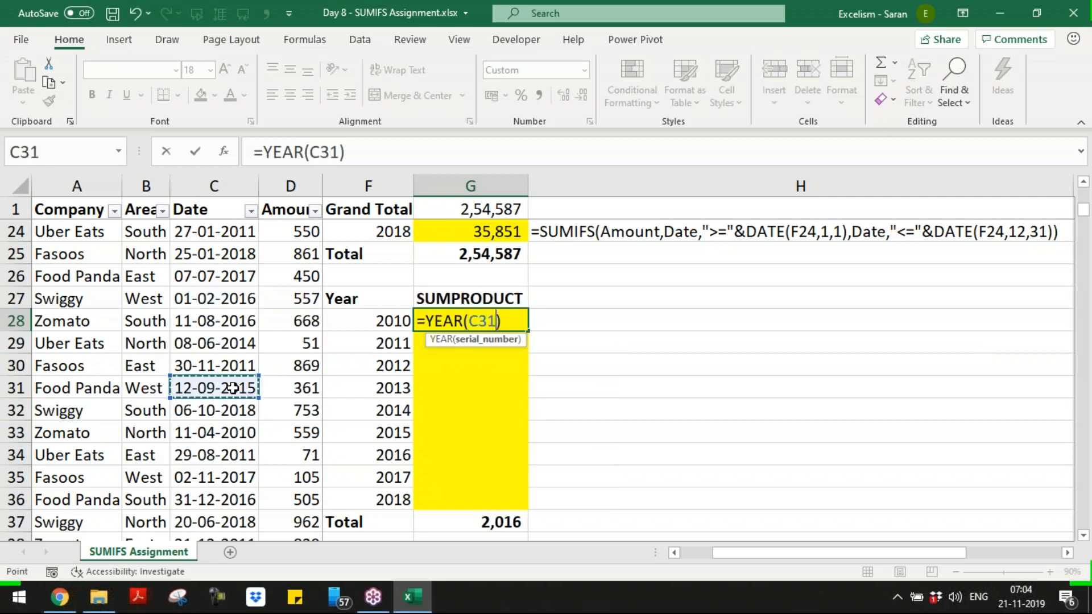
key("Return")
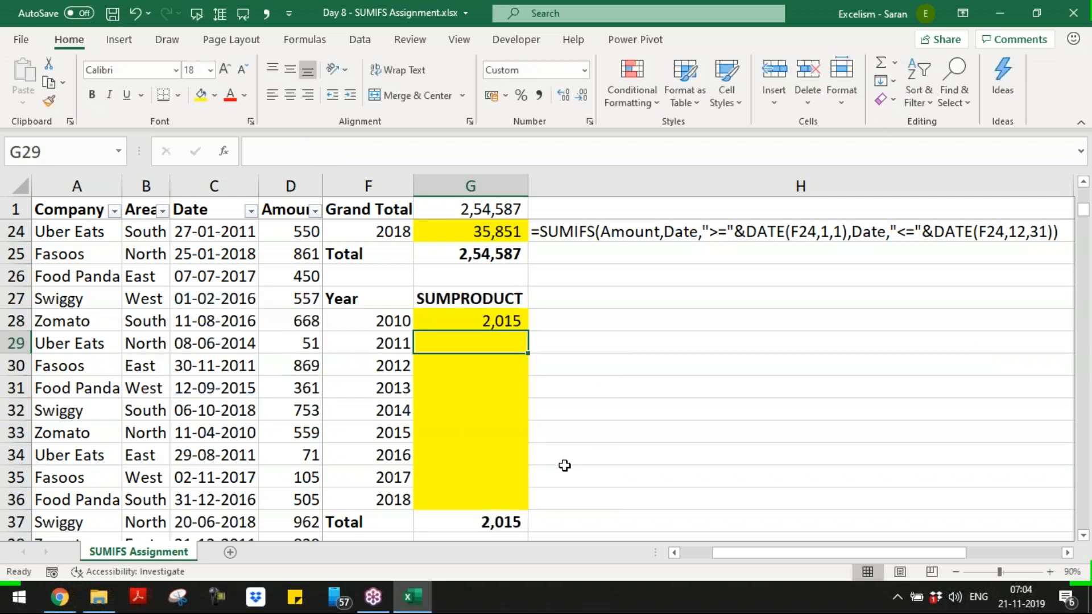
key("Up")
key("Delete")
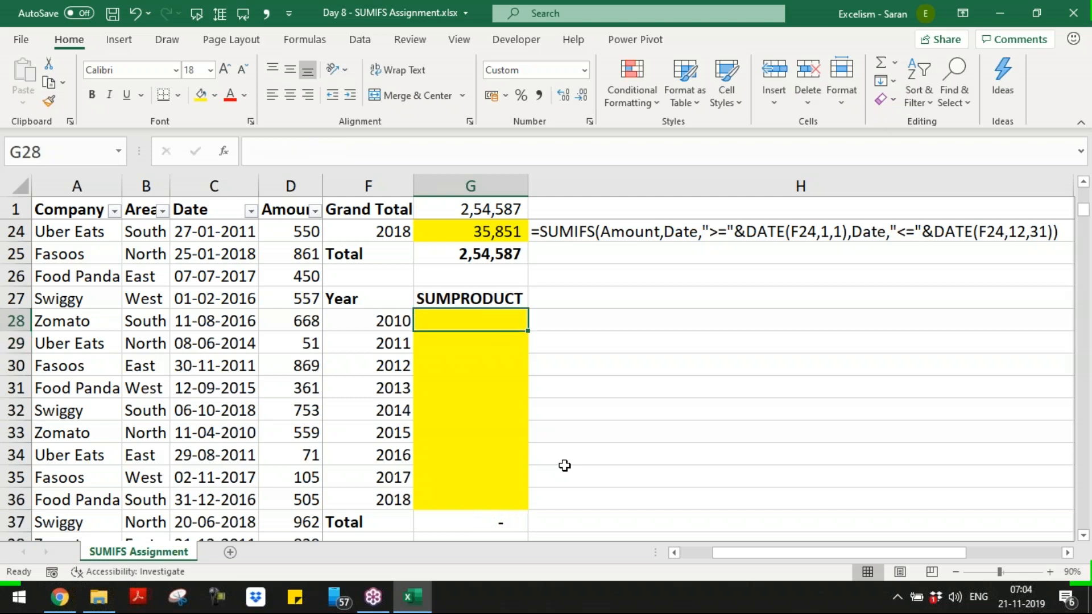
- Enter =YEAR(Date) in G28 as an array formula
type("=year")
key("Tab")
type("Date)")
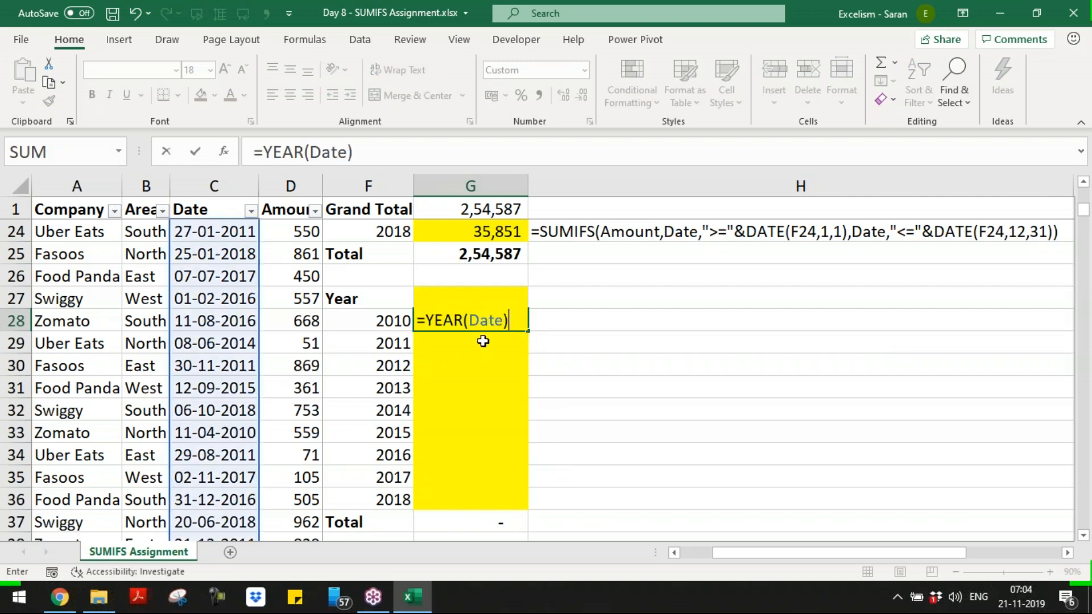
left_click_drag(469, 321, 502, 321)
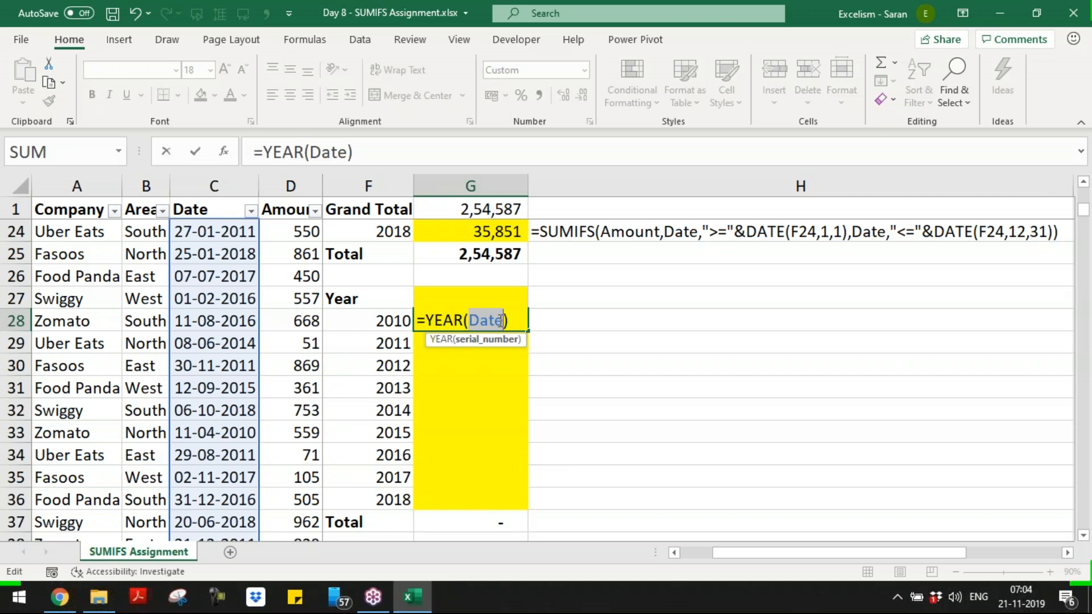
left_click_drag(419, 321, 514, 316)
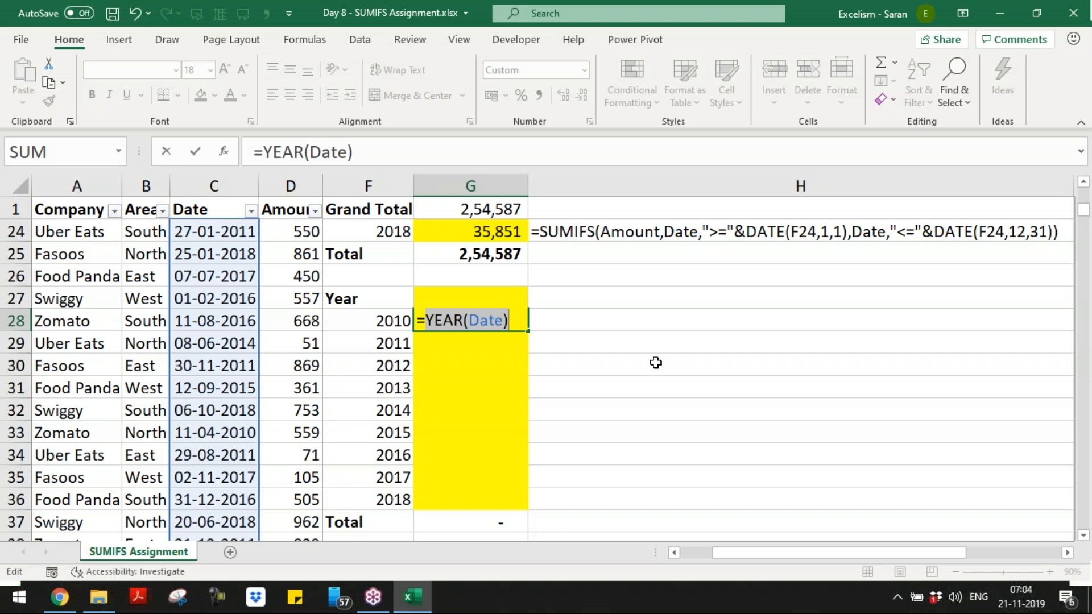
key("ctrl+shift+Return")
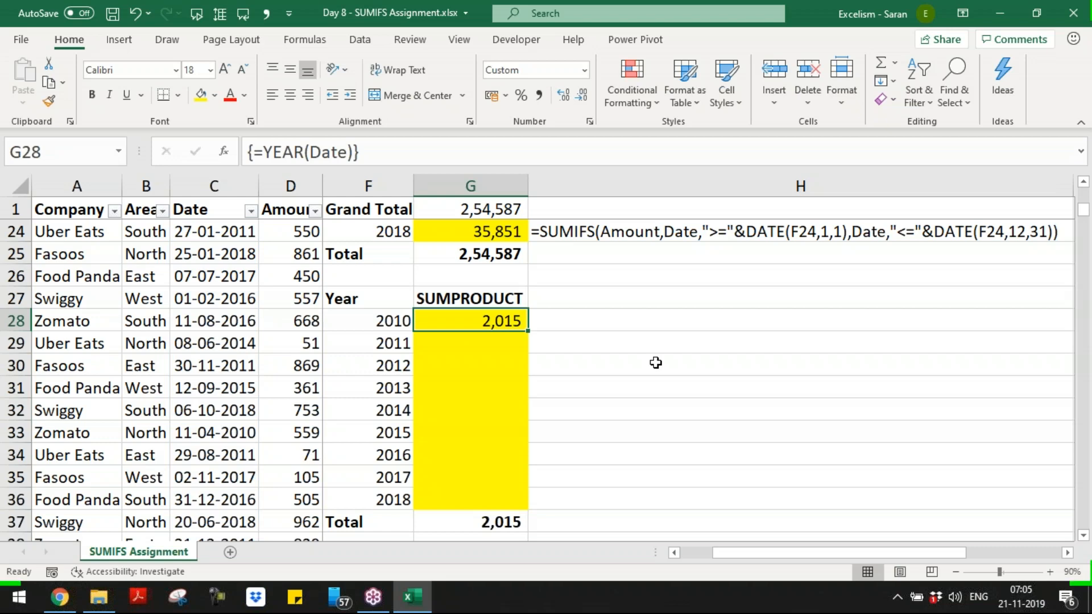
- Evaluate the YEAR(Date) part inside G28 to view its array of years, and cancel the edit
key("F2")
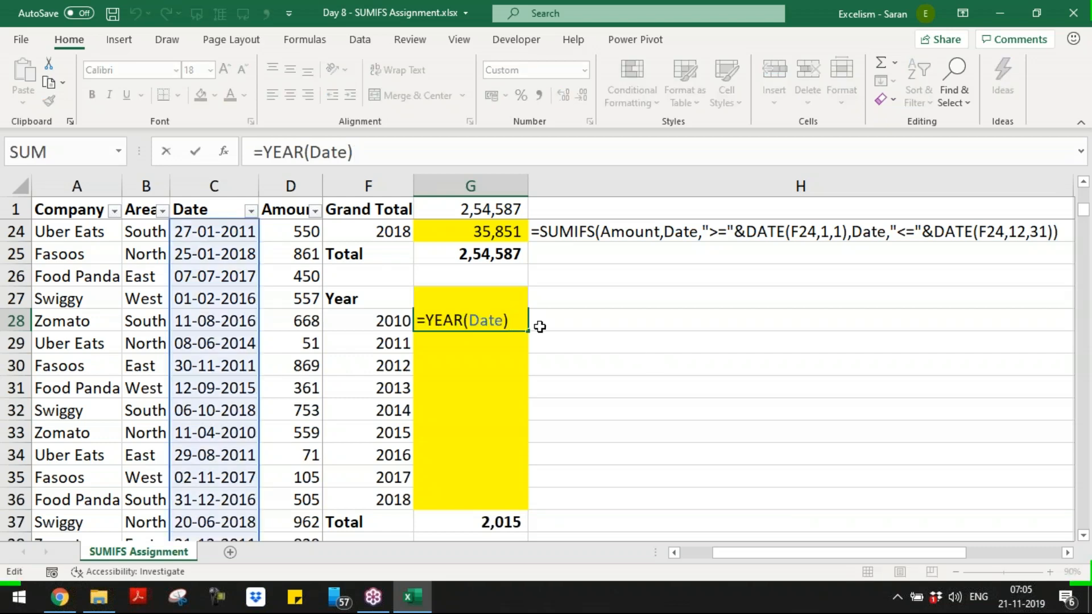
left_click_drag(429, 316, 537, 325)
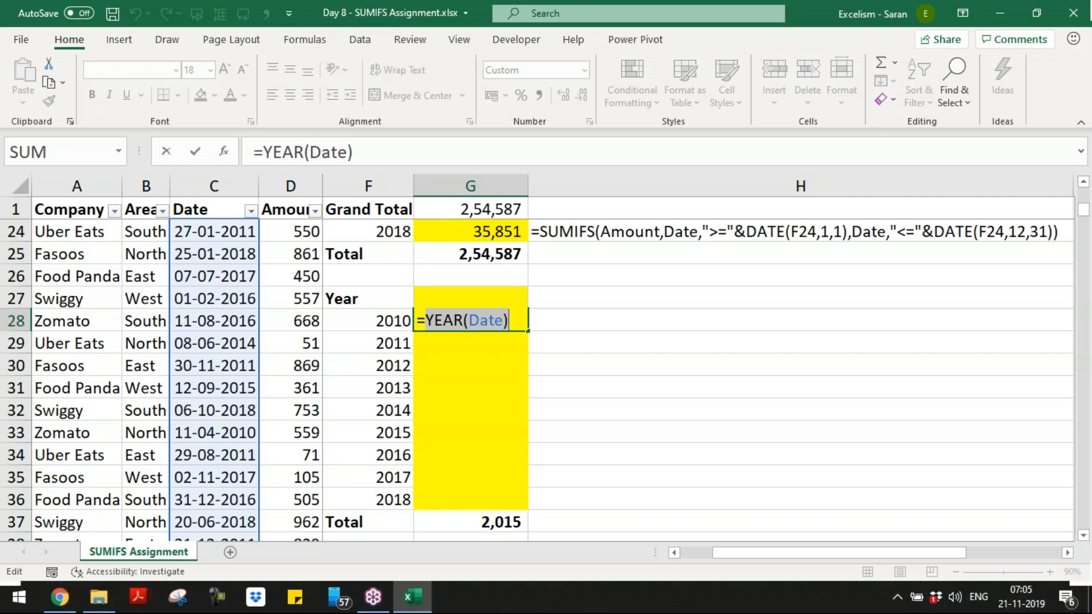
key("F9")
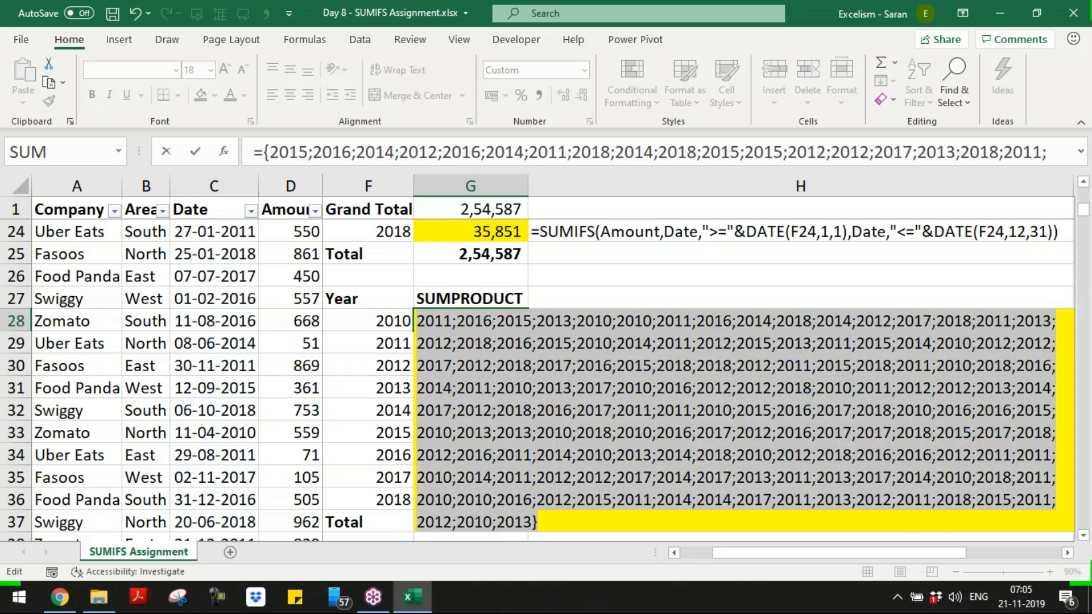
key("Escape")
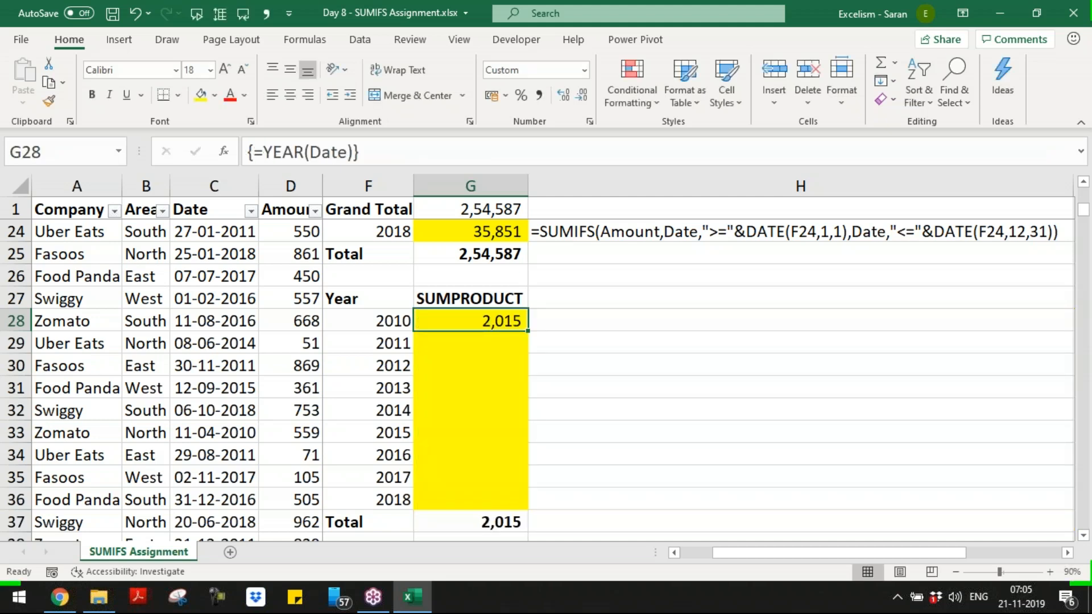
- Write =YEAR(Date) in G28 again, preview the years it returns for the whole Date range, and discard the entry
type("=year")
key("Tab")
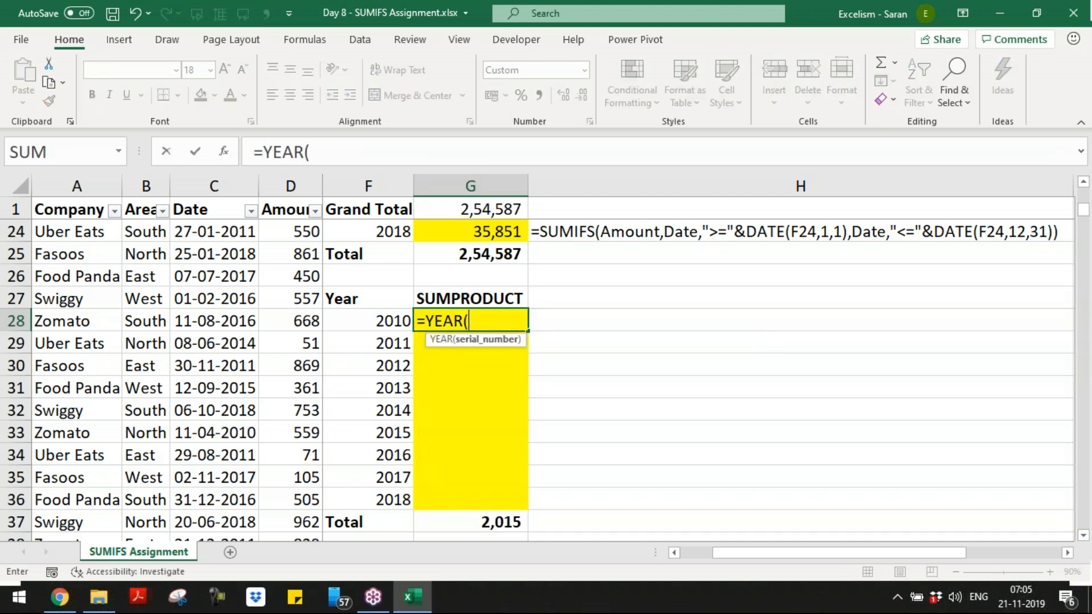
type("Date)")
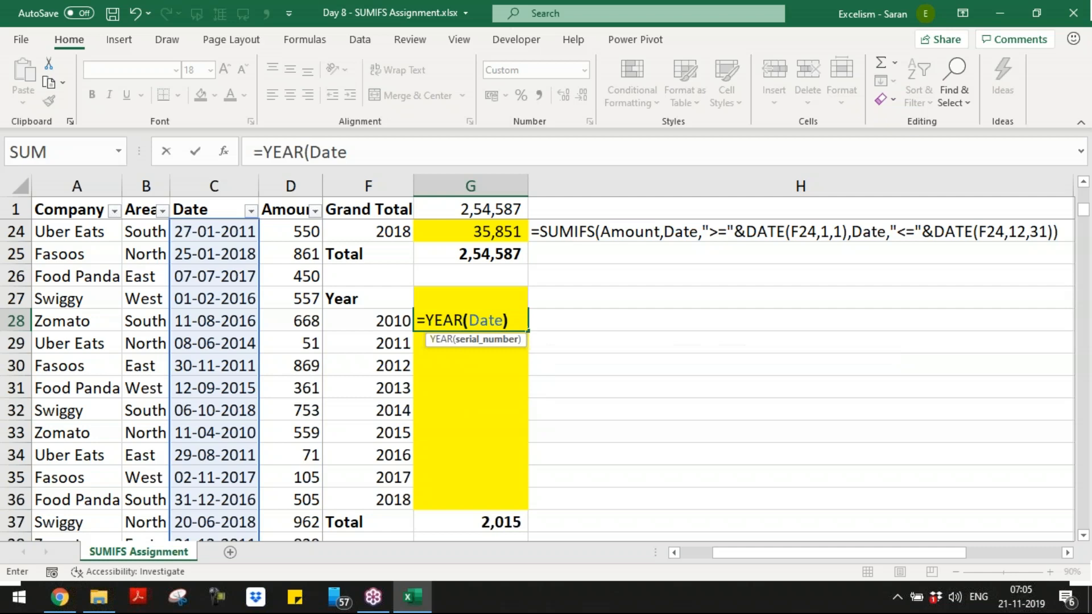
left_click_drag(428, 319, 505, 318)
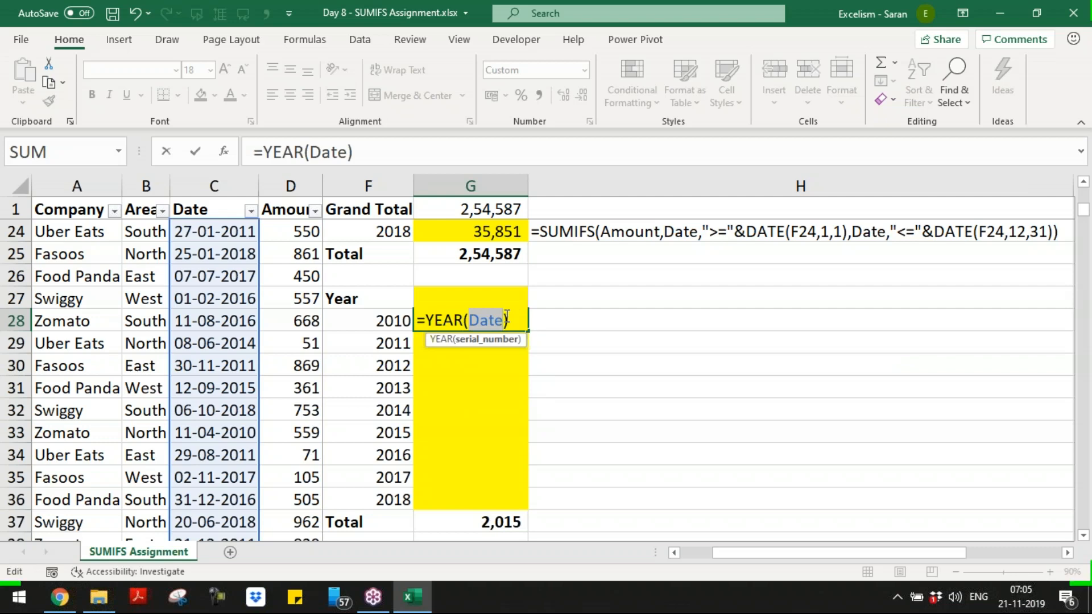
left_click_drag(425, 320, 528, 317)
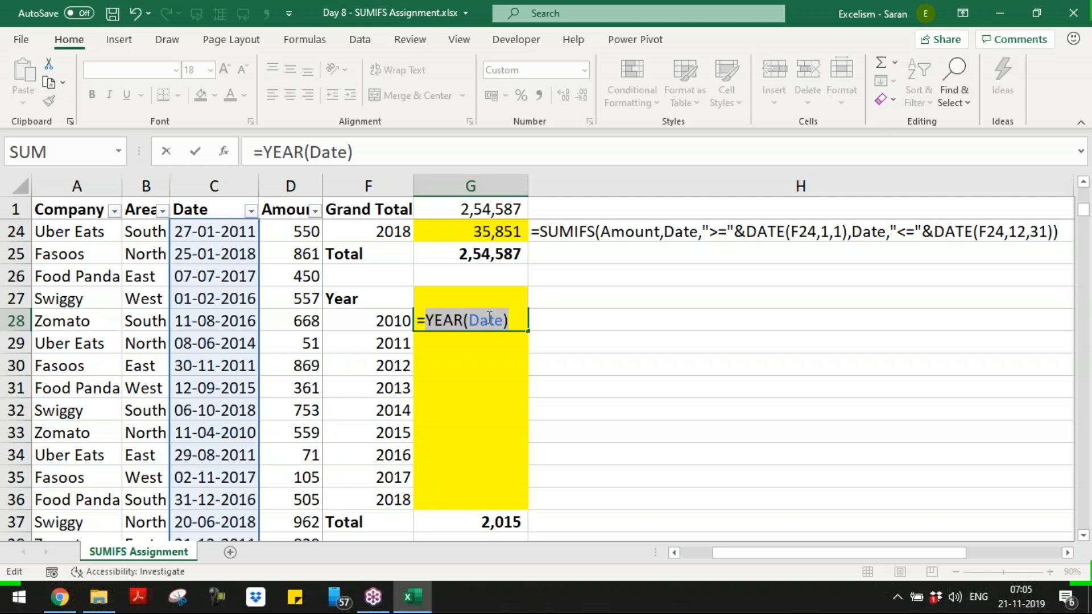
key("F9")
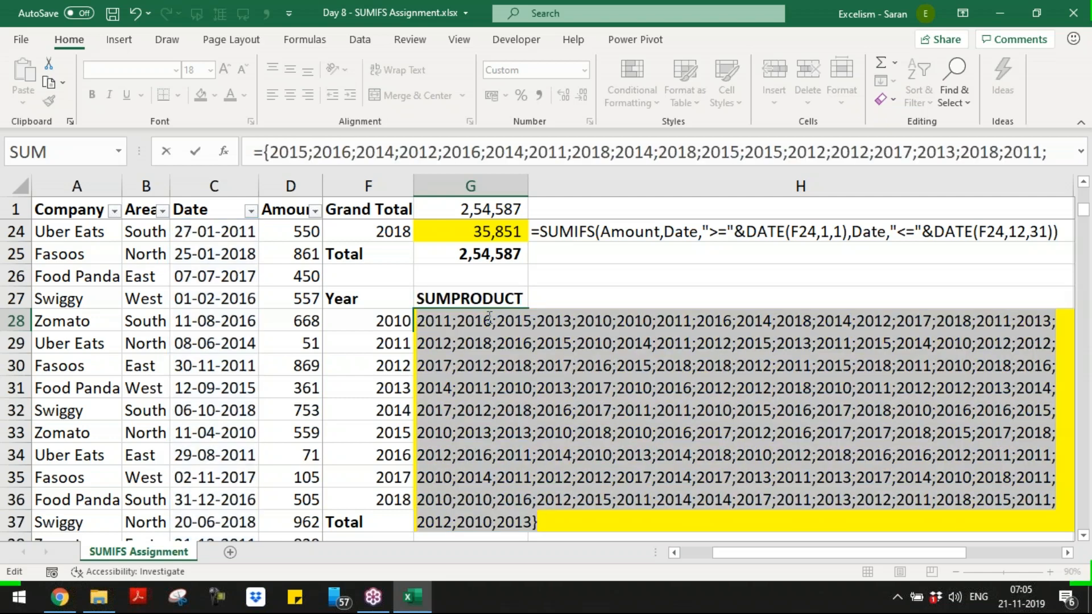
key("Escape")
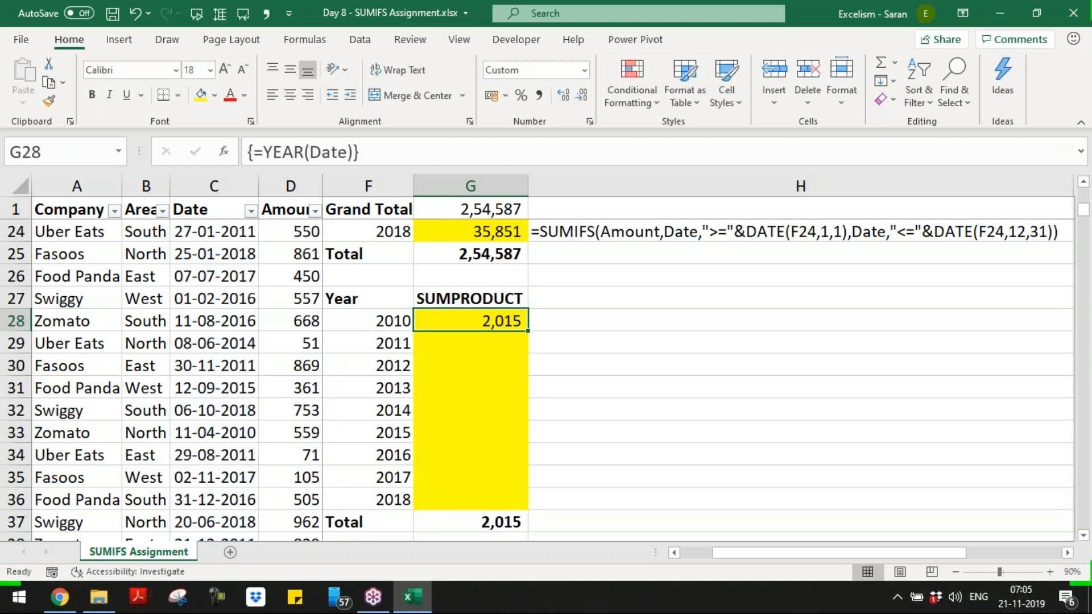
- Start a SUMPRODUCT formula in G28 with the arguments Amount and YEAR(date)=F28
type("=sumpro")
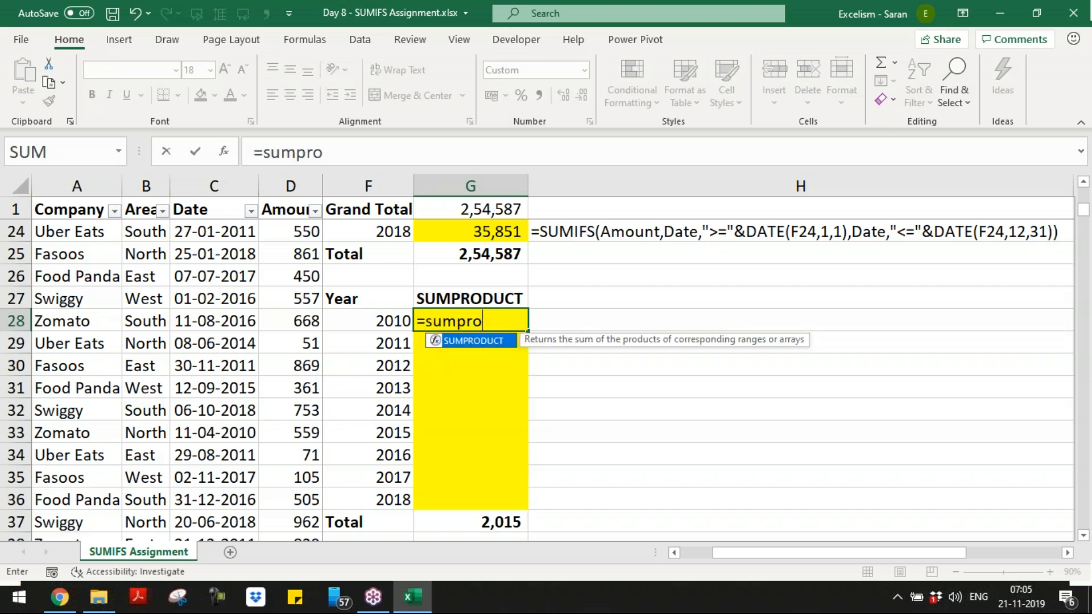
key("Tab")
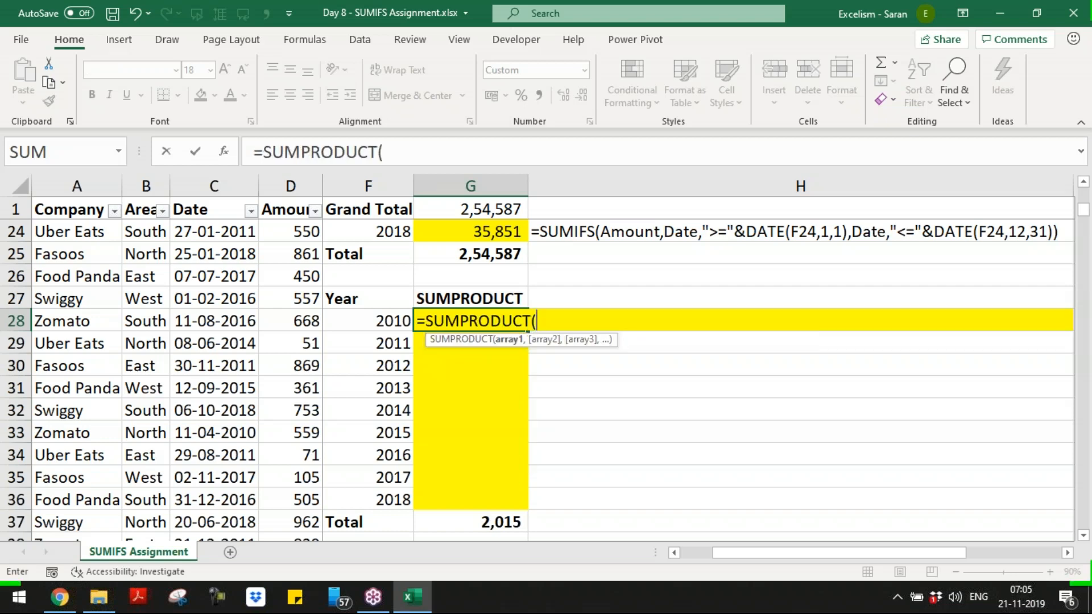
type("Amou")
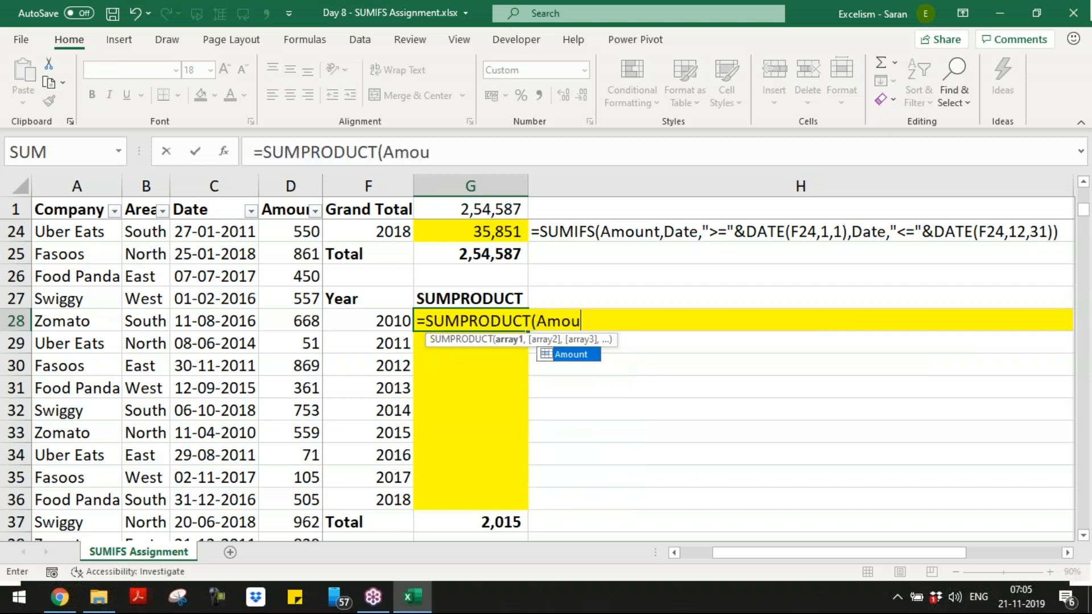
type("nt,")
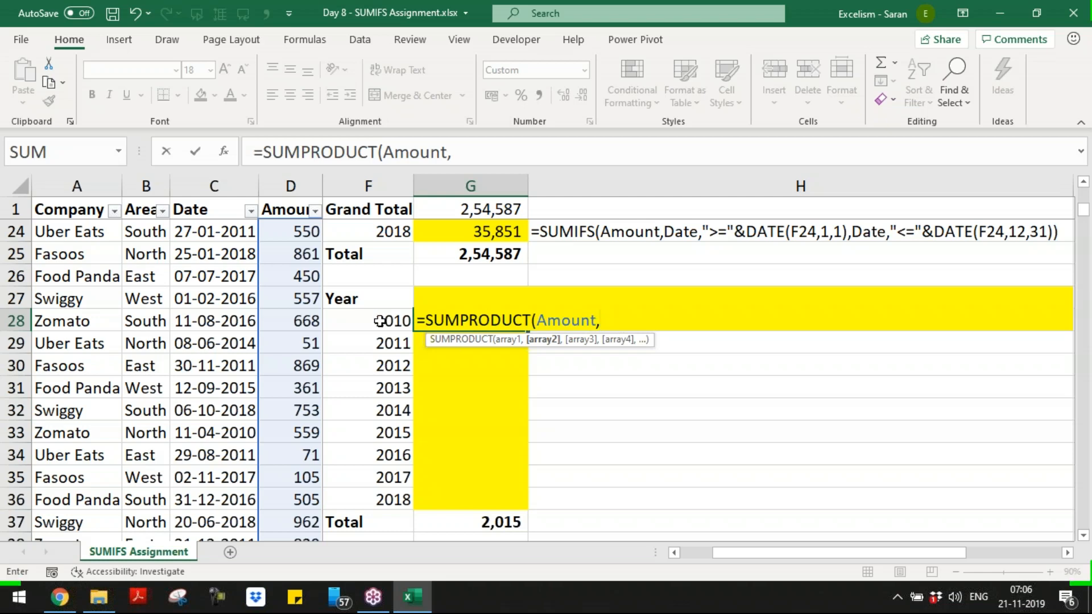
type("year")
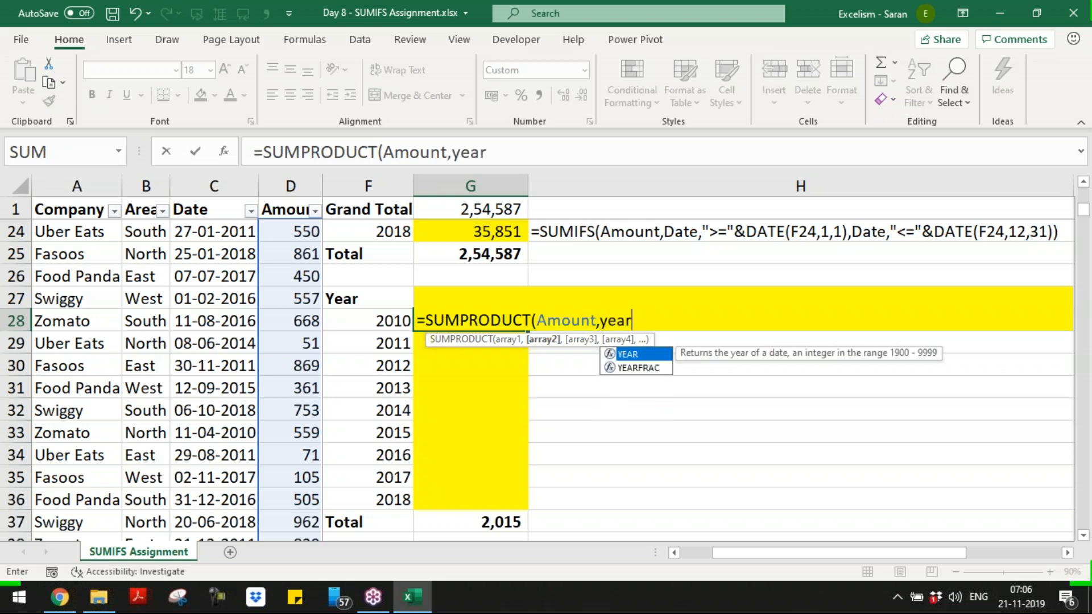
key("Tab")
type("date)")
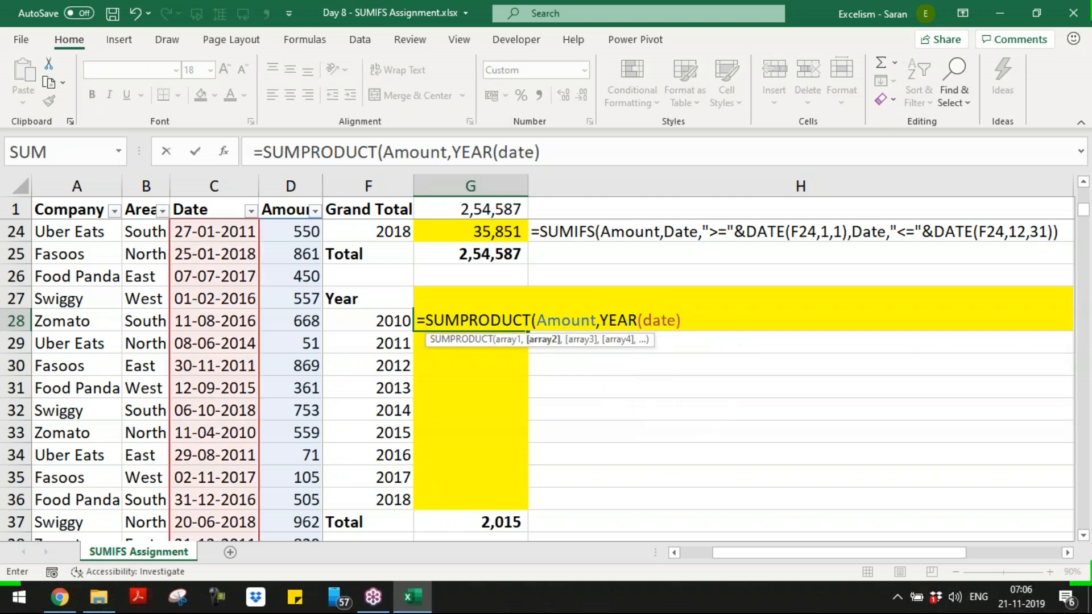
type(">")
key("BackSpace")
type("=")
left_click(402, 321)
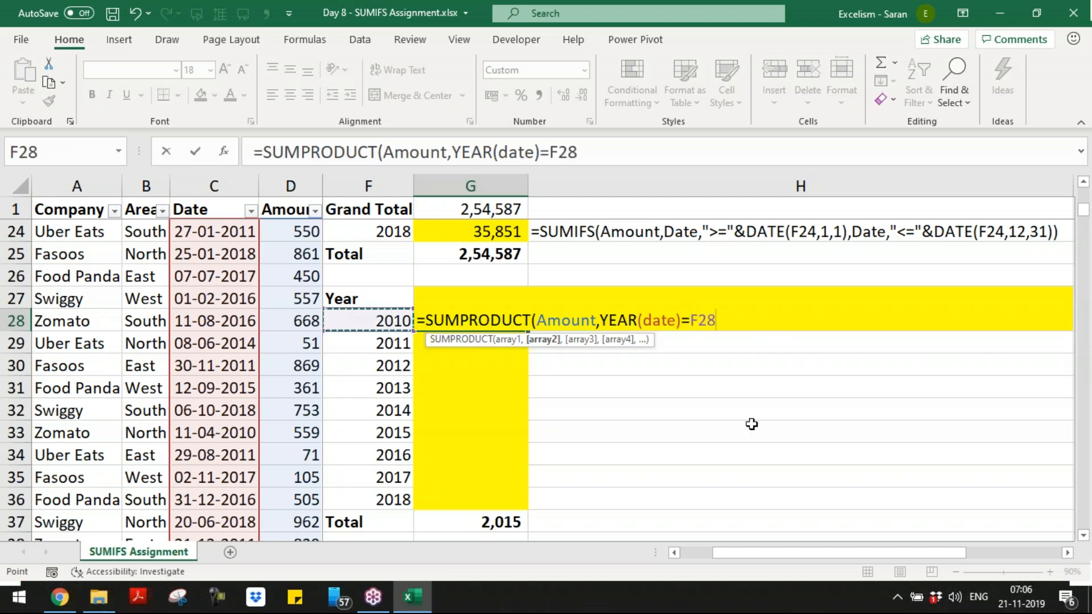
- Evaluate YEAR(date) and YEAR(date)=F28 separately inside the G28 formula, undoing each evaluation
left_click_drag(601, 320, 685, 316)
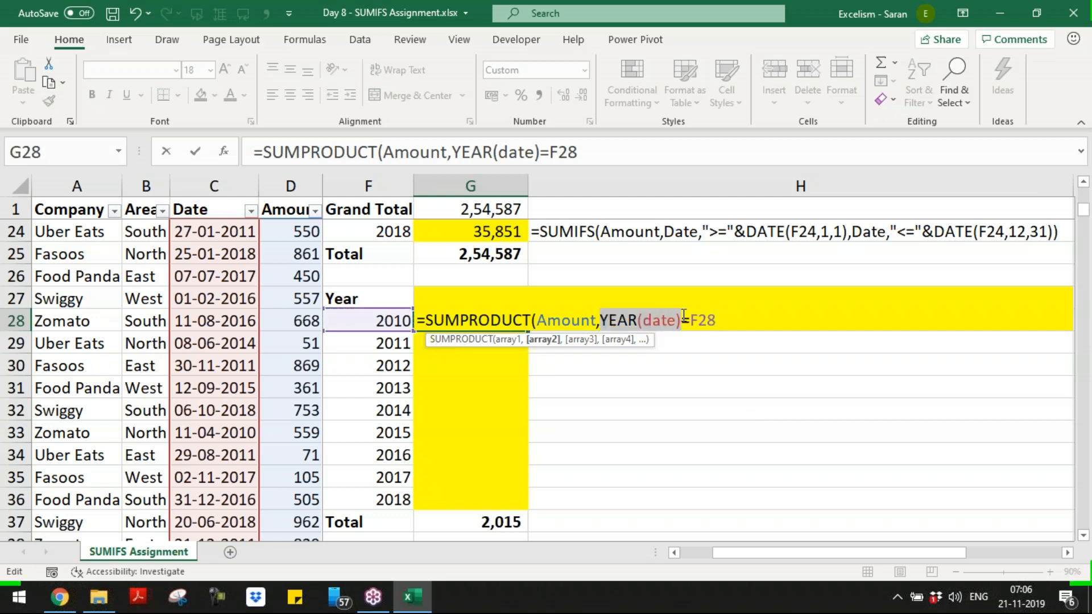
key("F9")
key("ctrl+z")
left_click_drag(601, 319, 726, 317)
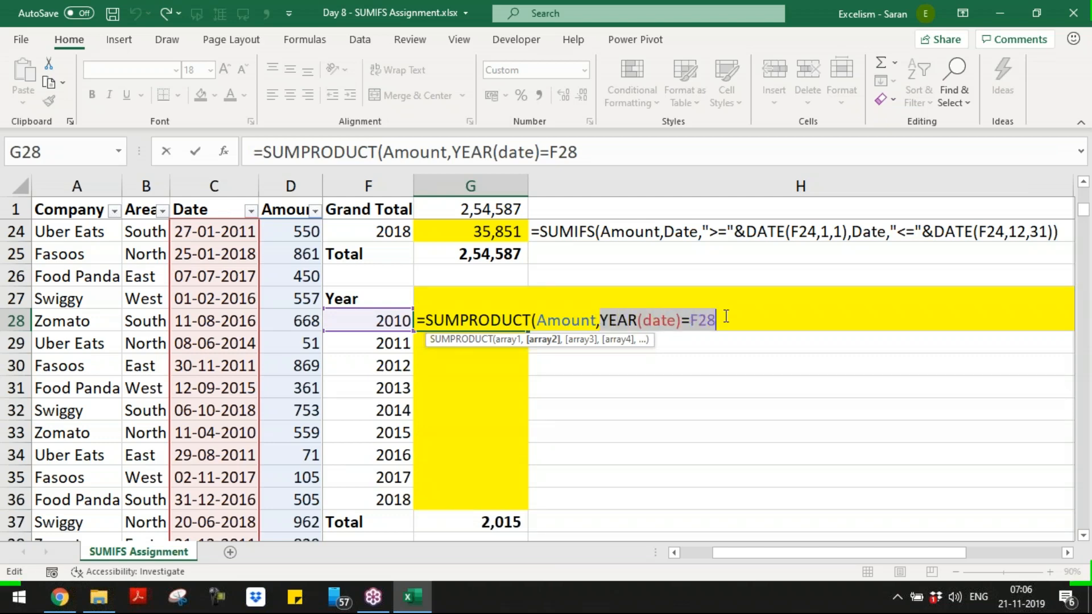
key("F9")
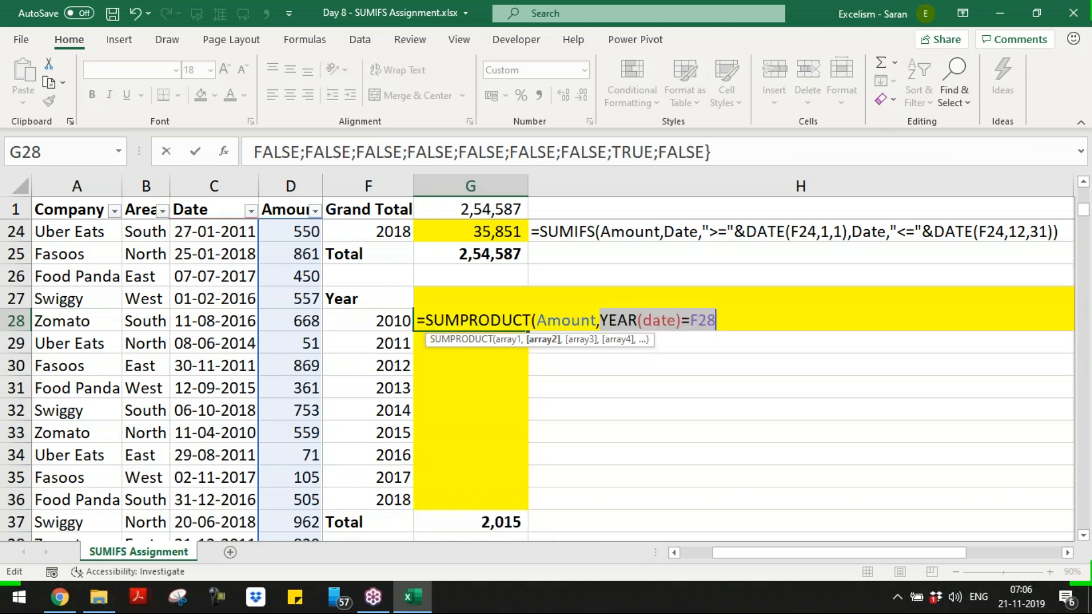
key("ctrl+z")
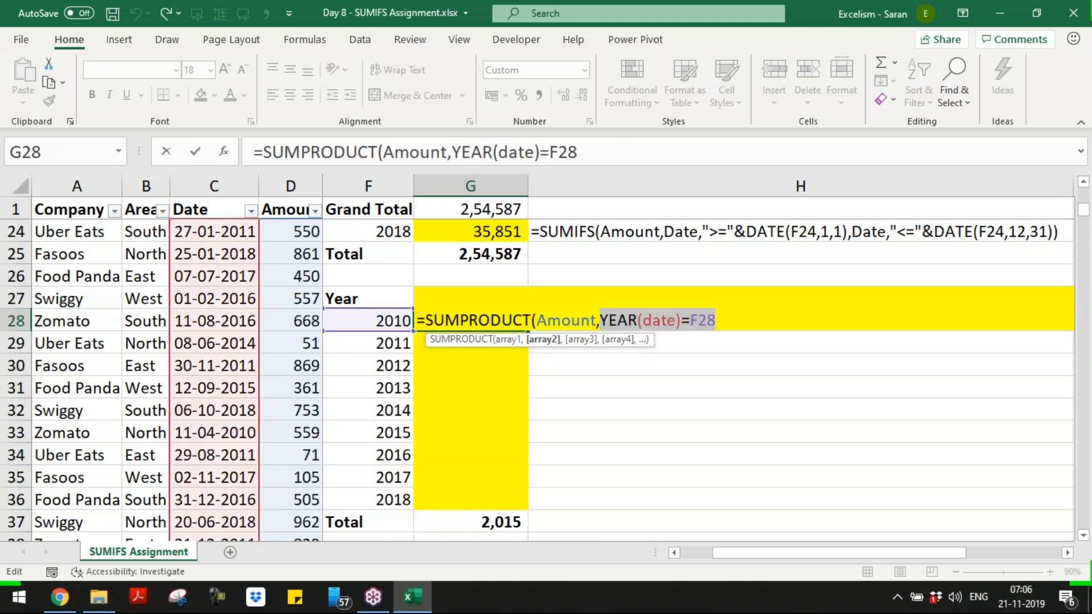
- Wrap the year comparison in --( ) and enter the formula =SUMPRODUCT(Amount,--(YEAR(Date)=F28)) in G28
left_click(601, 320)
type("--(")
left_click(774, 315)
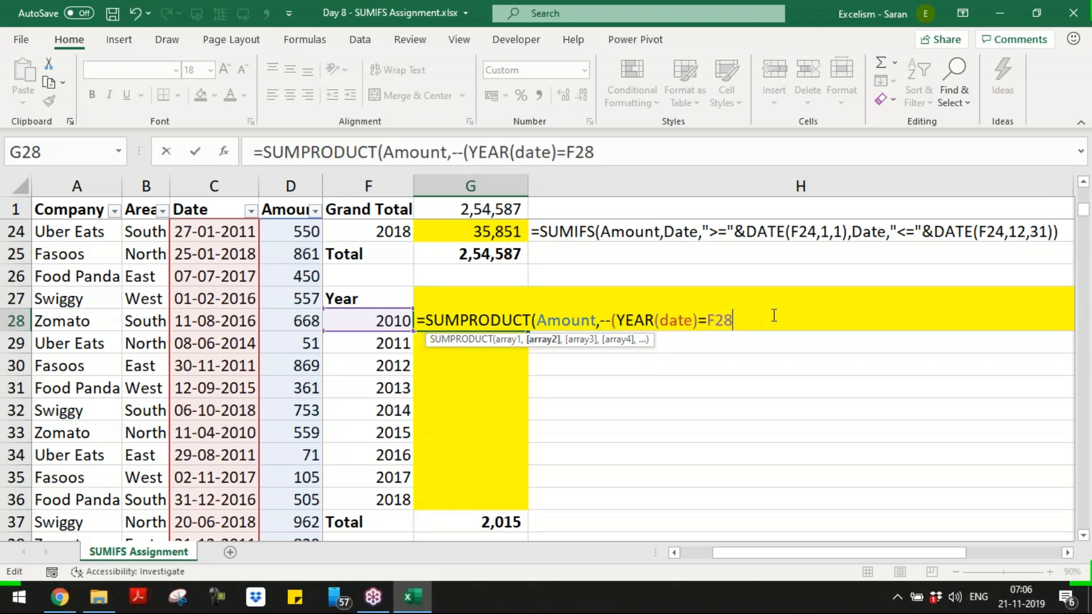
type("))")
key("Return")
- Copy the SUMPRODUCT formula from G28 down through G36 for the years up to 2018
key("Up")
key("ctrl+c")
key("Left")
key("ctrl+Down")
key("Up")
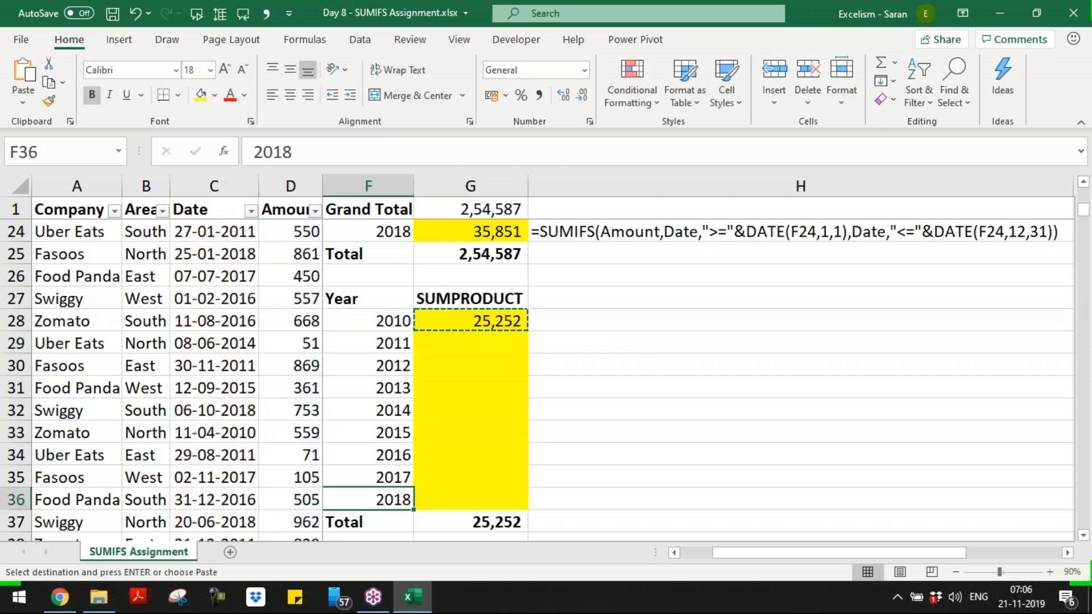
key("Right")
key("ctrl+shift+Up")
key("Return")
key("ctrl+Up")
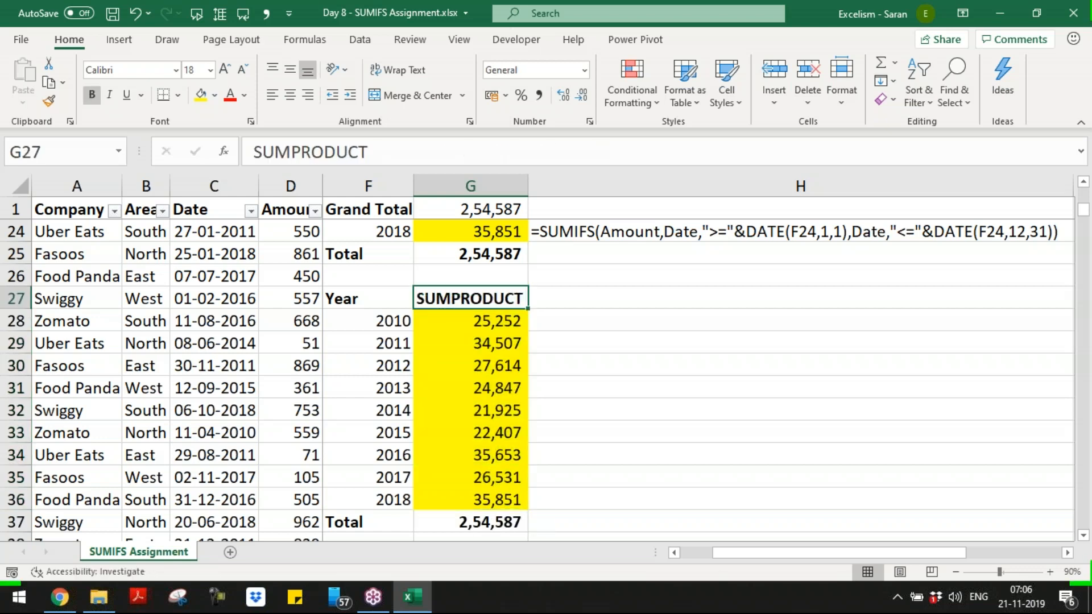
- Copy the FORMULATEXT formula from H24 into H28:H36 beside the SUMPRODUCT results
key("Right")
key("Up")
key("Up")
key("Up")
key("ctrl+c")
key("Down")
key("Down")
key("Down")
key("Down")
key("Down")
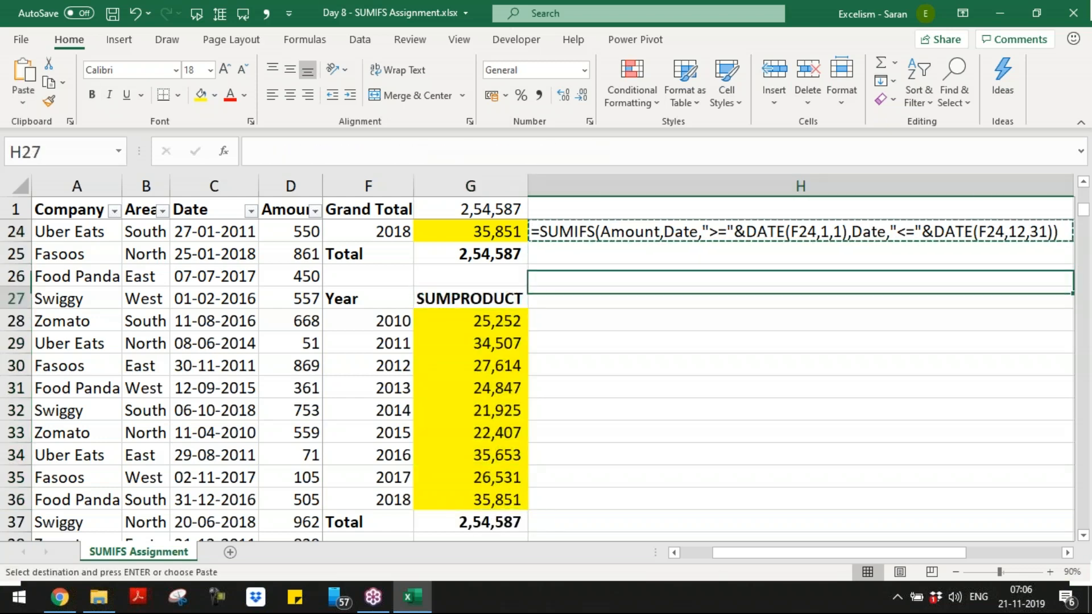
key("Up")
key("shift+Down")
key("shift+Down")
key("shift+Down")
key("shift+Down")
key("shift+Down")
key("shift+Down")
key("shift+Down")
key("shift+Down")
key("shift+Down")
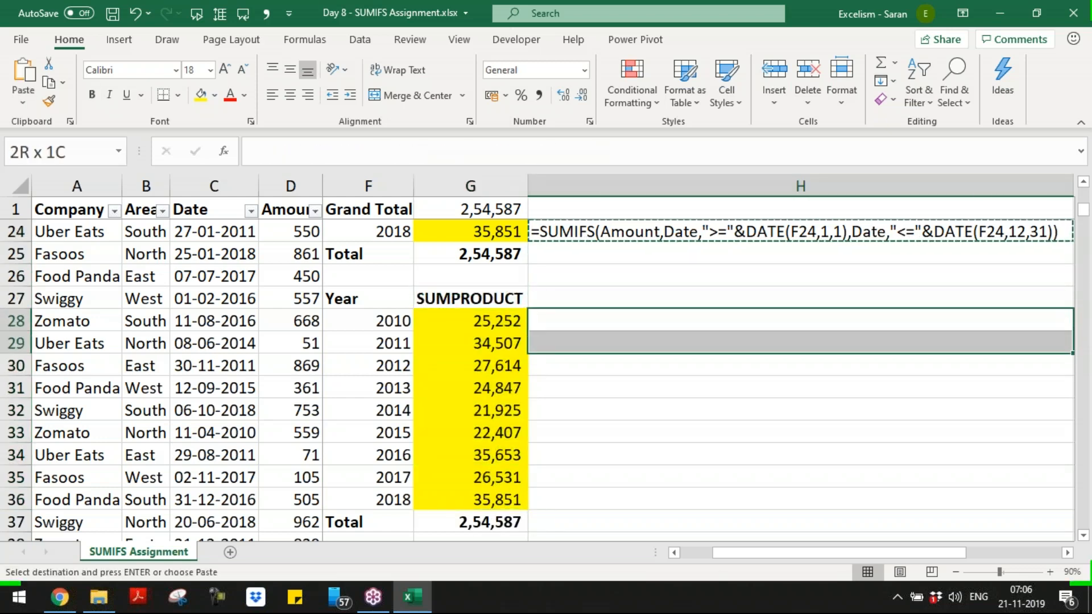
key("shift+Up")
key("Return")
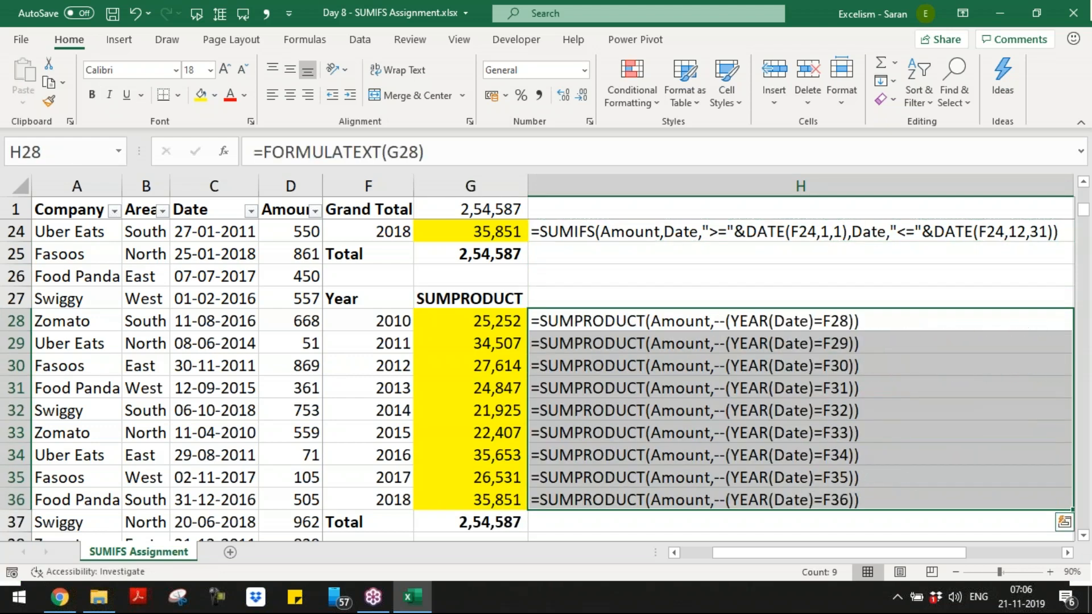
- Compare the SUMIFS formula text in H24 with the SUMPRODUCT formula text in H28
key("Up")
key("Up")
key("Up")
key("Up")
key("Down")
key("Down")
key("Down")
key("Down")
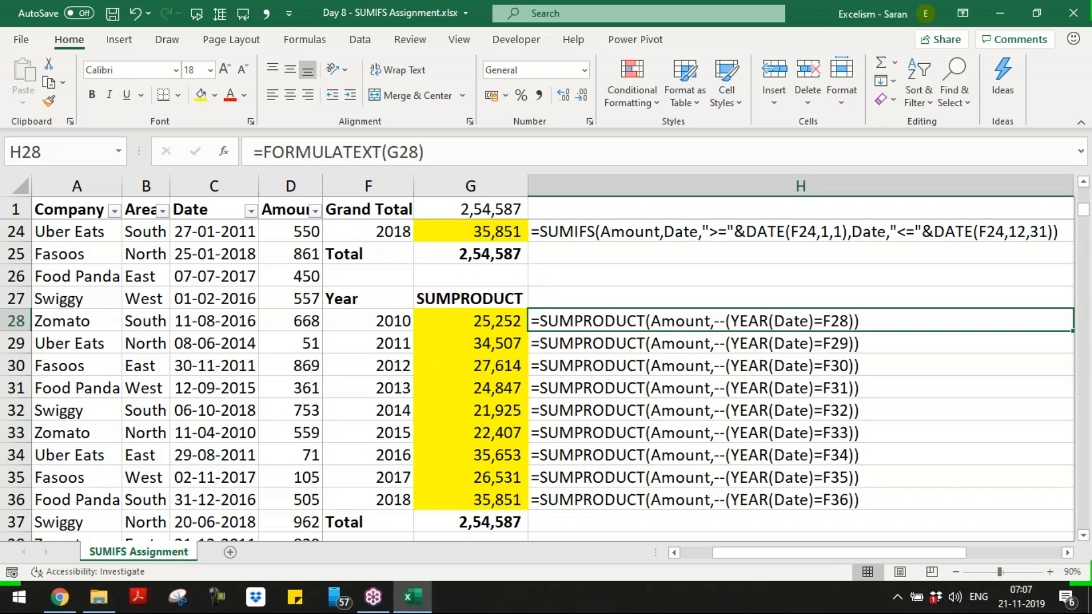
- Examine the Amount column and the YEAR(Date) part of the G28 formula without changing it
key("Left")
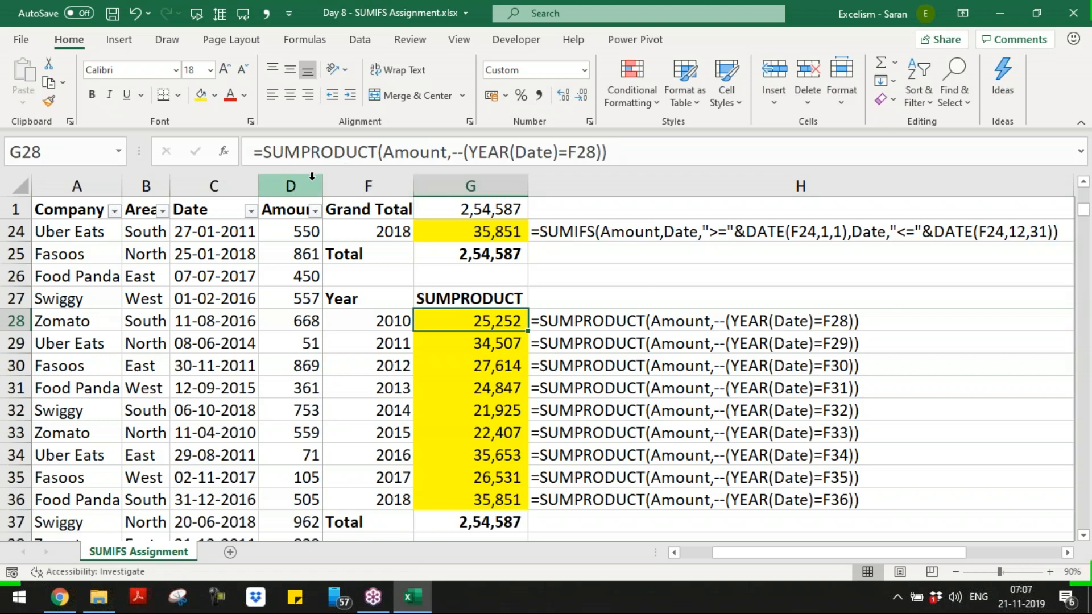
left_click(290, 186)
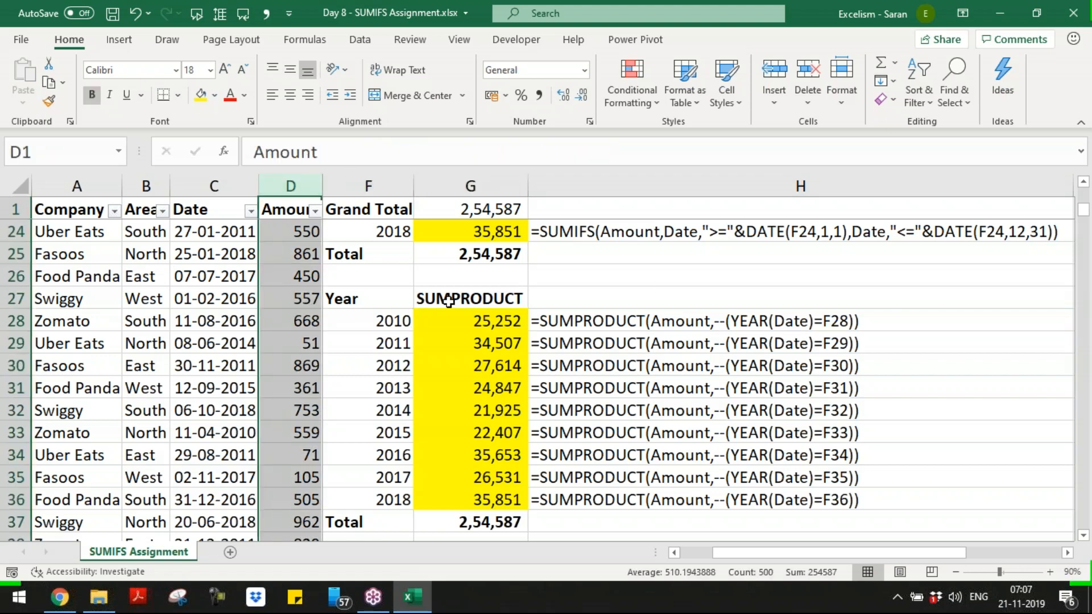
double_click(475, 318)
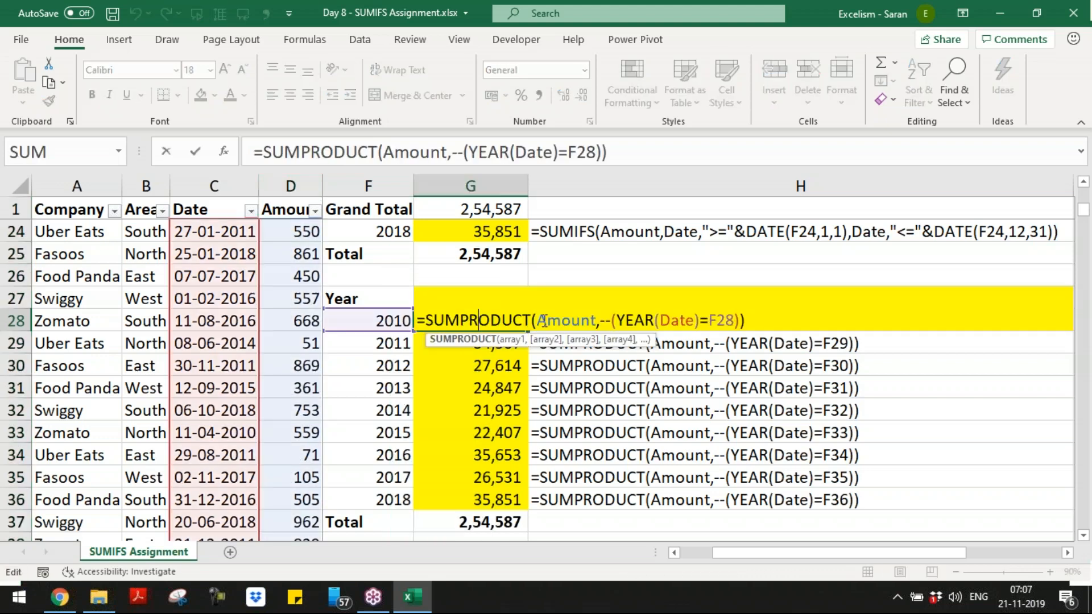
left_click_drag(615, 318, 701, 316)
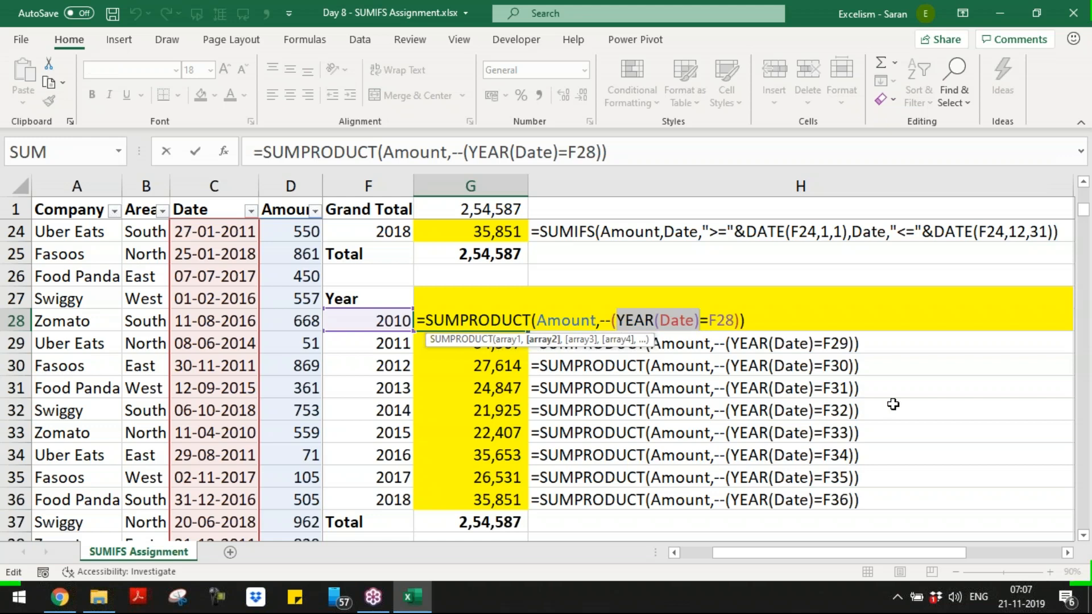
key("Escape")
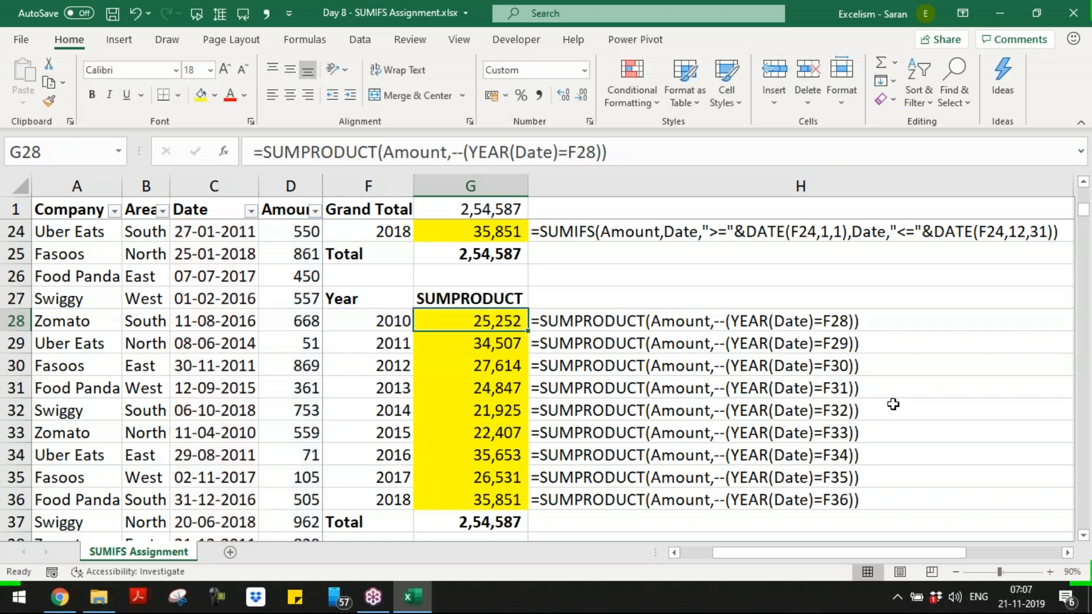
- Copy the year table with its header and total from F27:G37 to the cells starting at F39
key("Up")
key("Left")
key("shift+Right")
key("ctrl+shift+Down")
key("ctrl+c")
key("Down")
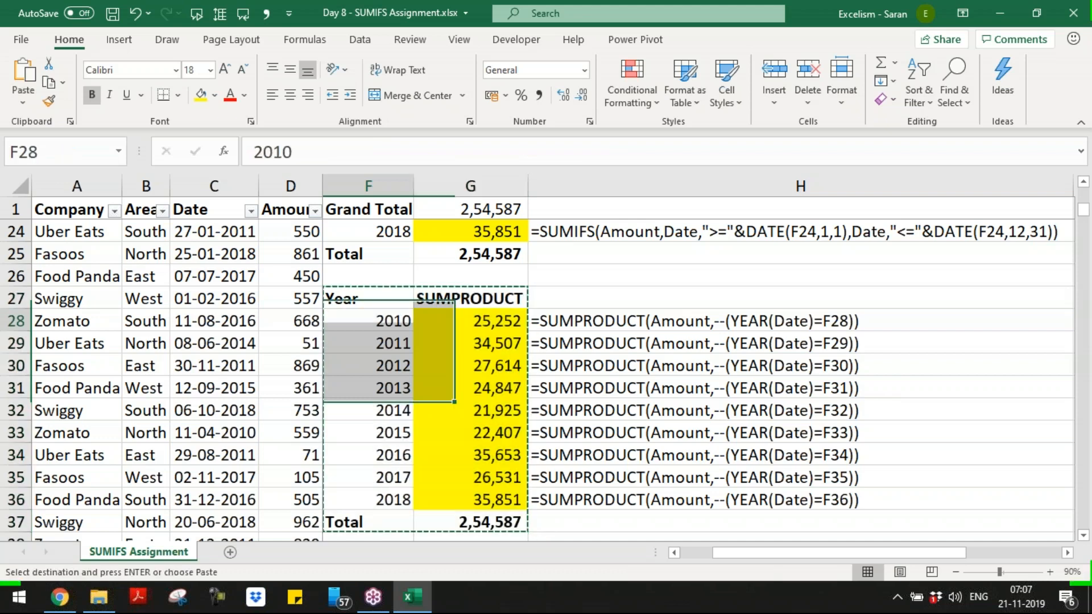
key("Down")
key("Down")
key("Down")
key("Down")
key("Down")
key("Down")
key("Down")
key("Down")
key("Down")
key("Down")
key("Down")
key("ctrl+v")
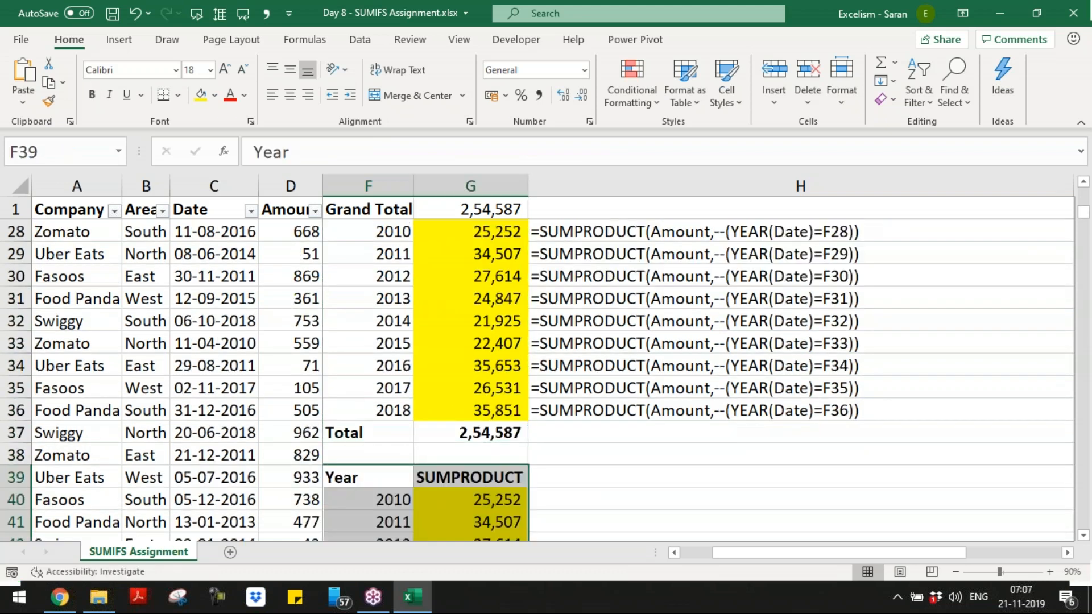
- Change the header in G39 of the copied table to SUM
key("Right")
type("SUM")
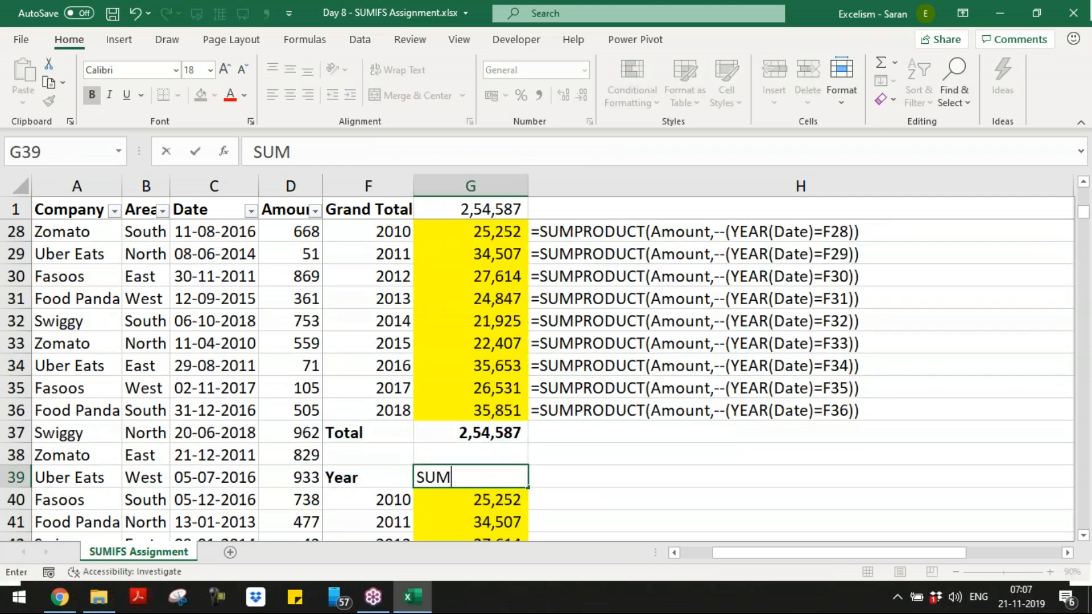
key("Return")
- Edit the formula in G40, with G40:G48 selected, to use the SUM function instead of SUMPRODUCT
key("Down")
key("Up")
key("ctrl+shift+Down")
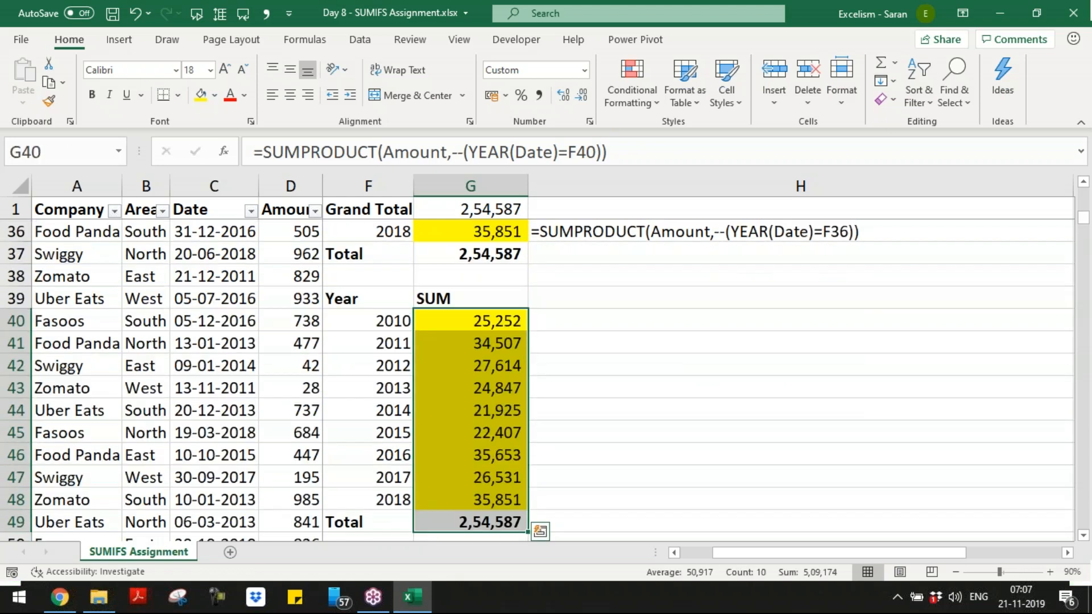
key("shift+Up")
key("F2")
key("ctrl+Left")
key("ctrl+Left")
key("ctrl+Left")
key("Left")
key("shift+Left")
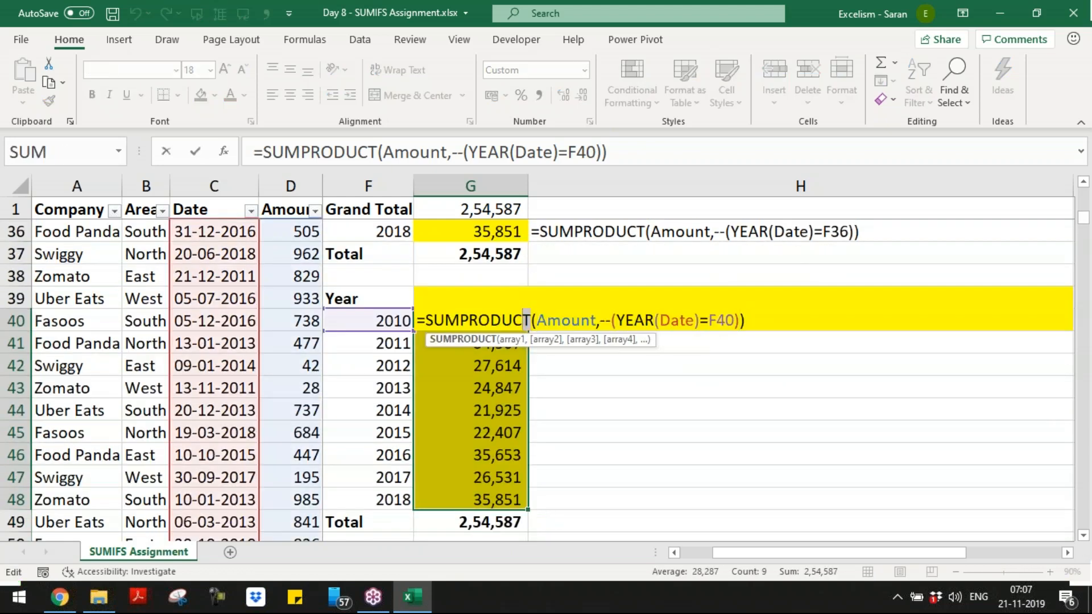
key("shift+Left")
key("shift+Left")
key("shift+Left")
key("shift+Left")
key("shift+Left")
key("shift+Left")
key("BackSpace")
key("End")
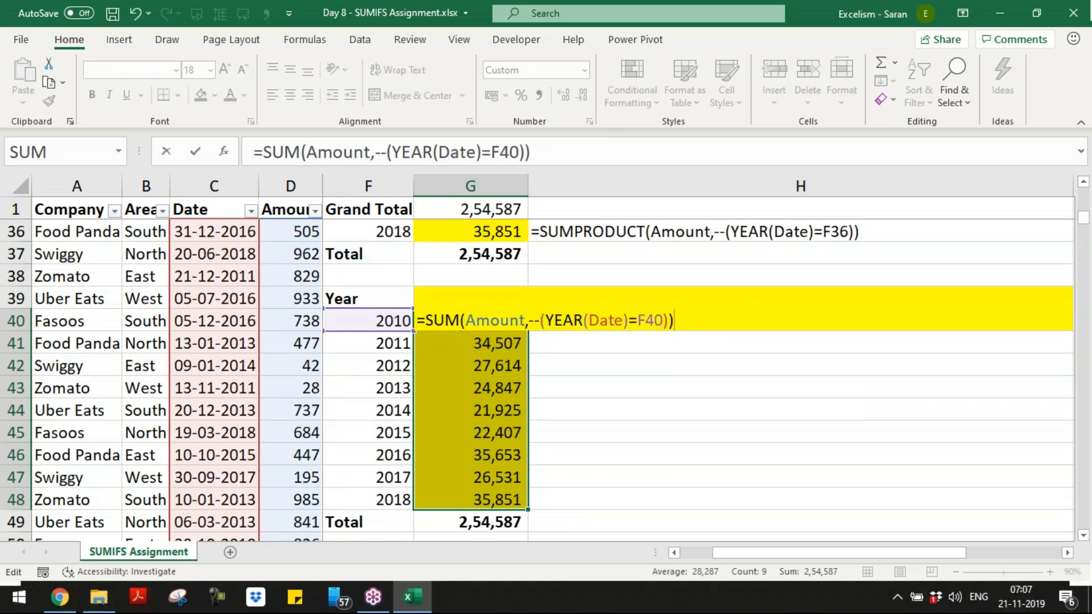
- Replace the comma and double minus with *, copy the full formula text =SUM(Amount*(YEAR(Date)=F40)), and cancel the cell edit
key("Left")
key("Left")
key("Left")
key("Left")
key("Left")
key("Left")
key("Left")
key("Left")
key("Left")
key("Left")
key("Left")
key("Left")
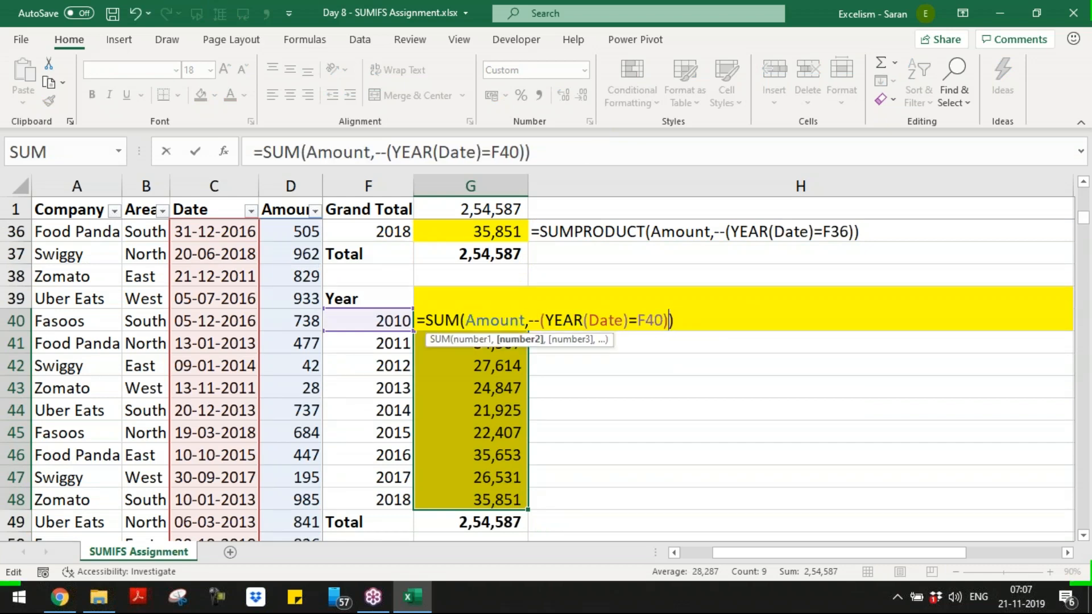
key("Delete")
key("Delete")
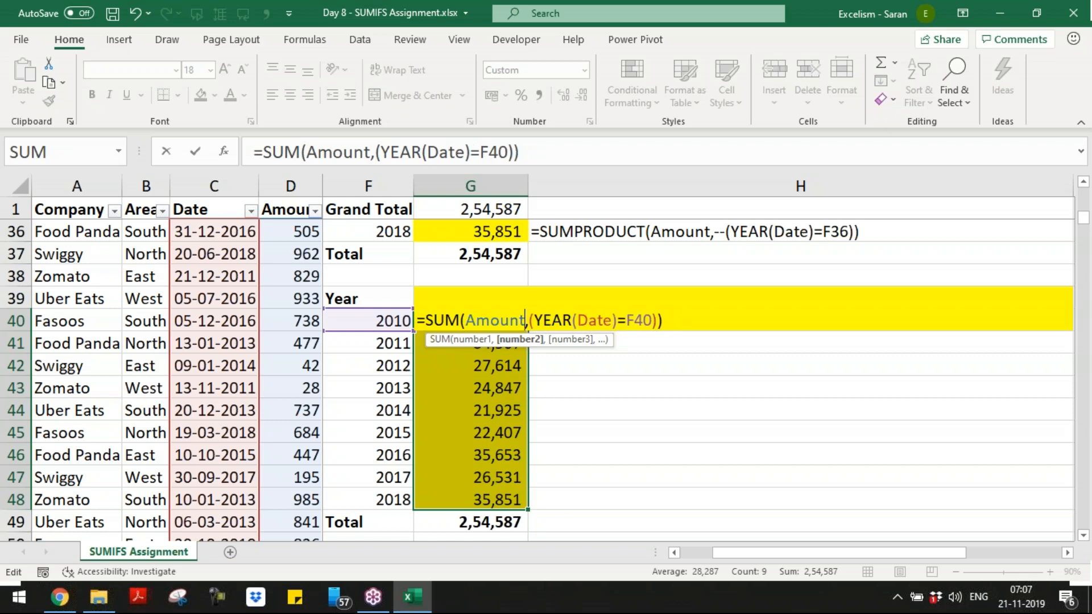
key("BackSpace")
type("*")
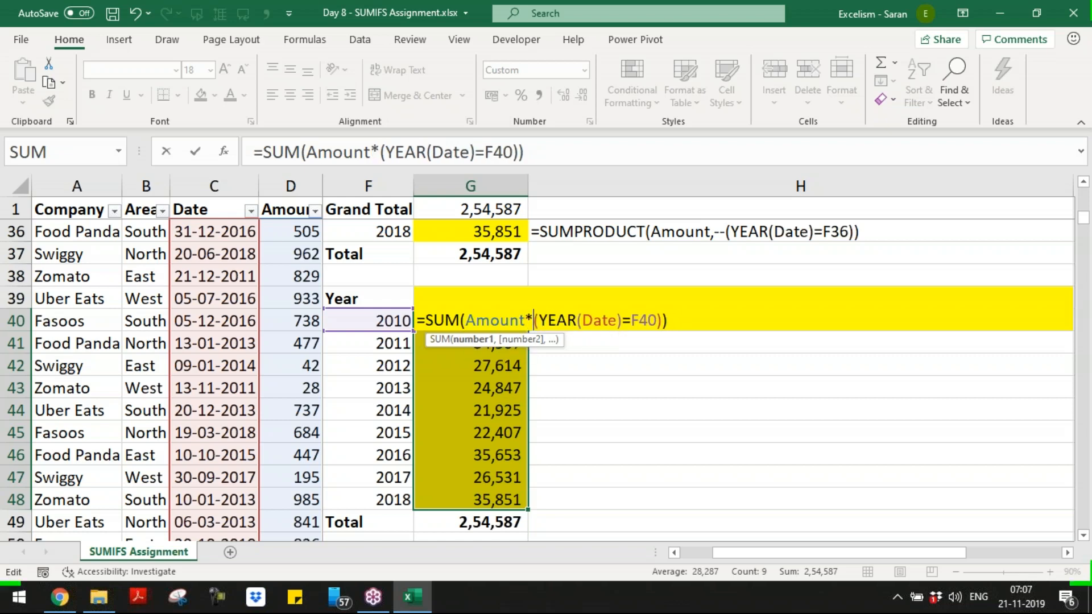
key("ctrl+a")
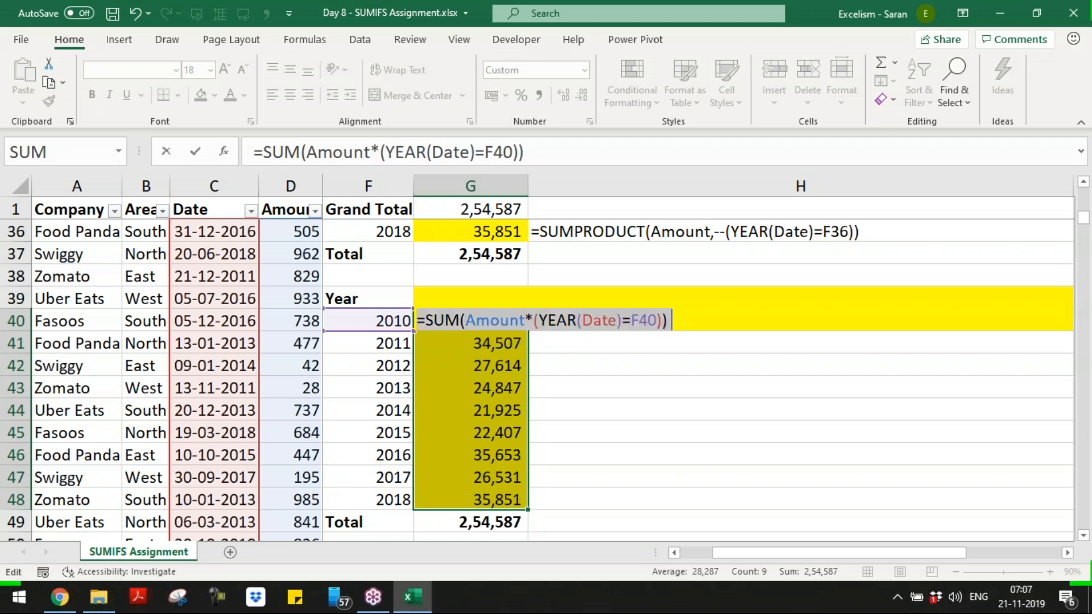
key("ctrl+c")
key("Escape")
- Clear the copied SUMPRODUCT formulas from G40:G48
key("Up")
key("Down")
key("ctrl+shift+Down")
key("shift+Up")
key("Delete")
key("Up")
key("Down")
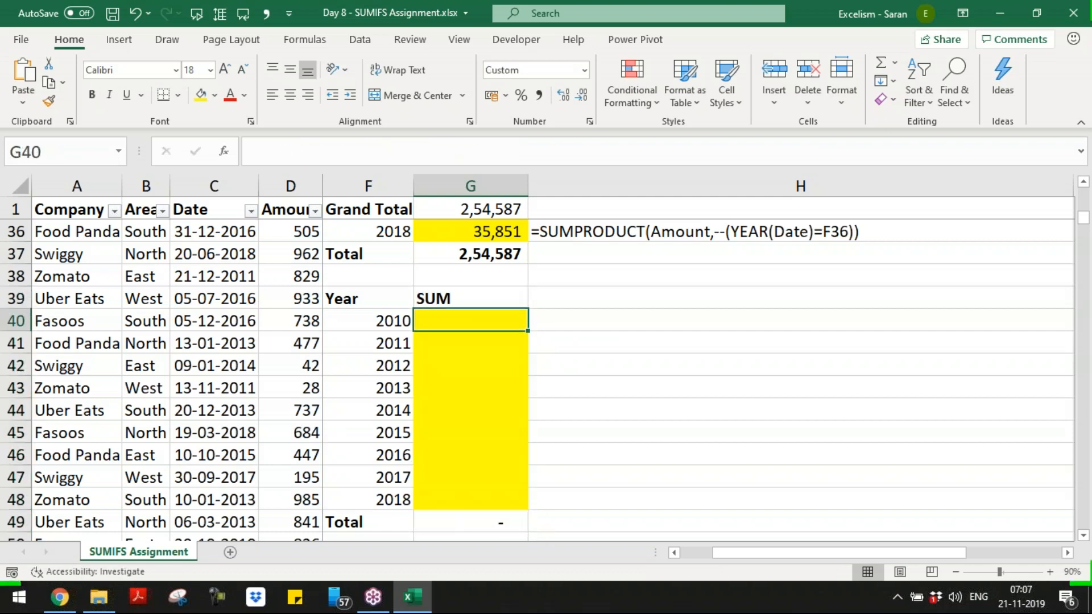
- Enter =SUM(Amount*(YEAR(Date)=F40)) as an array formula in G40 and fill it down to G48
key("ctrl+v")
key("F2")
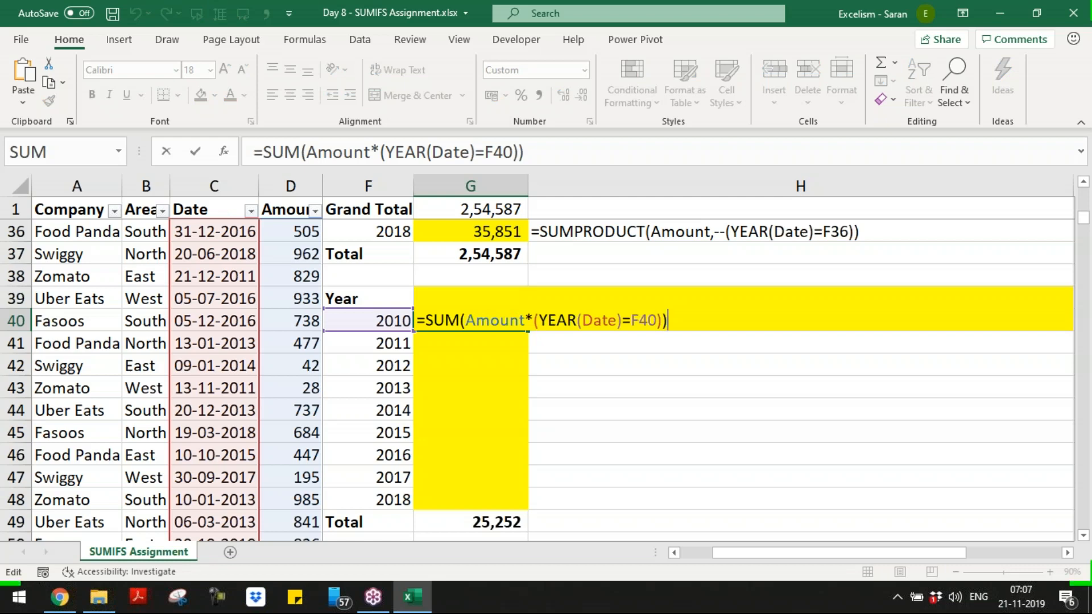
key("ctrl+shift+Return")
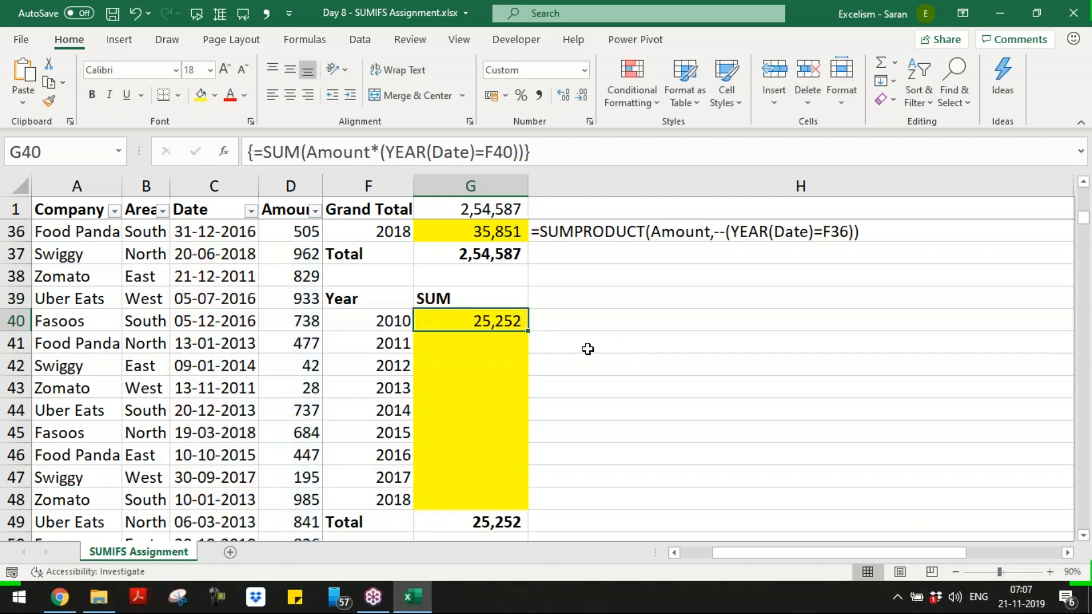
left_click_drag(533, 333, 537, 510)
- Copy the formula-text cell H36 into H40:H48 beside the yearly SUM results
key("Right")
key("ctrl+Up")
key("ctrl+c")
key("Down")
key("Down")
key("Down")
key("Down")
key("Down")
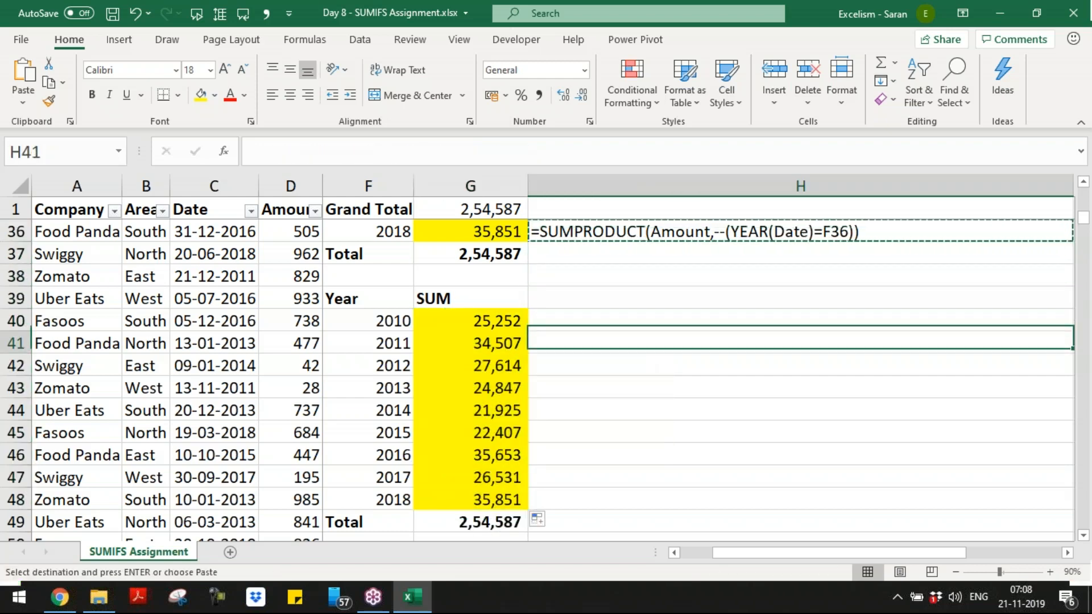
key("Up")
key("shift+Down")
key("shift+Down")
key("shift+Down")
key("shift+Down")
key("shift+Down")
key("shift+Down")
key("shift+Down")
key("shift+Down")
key("ctrl+v")
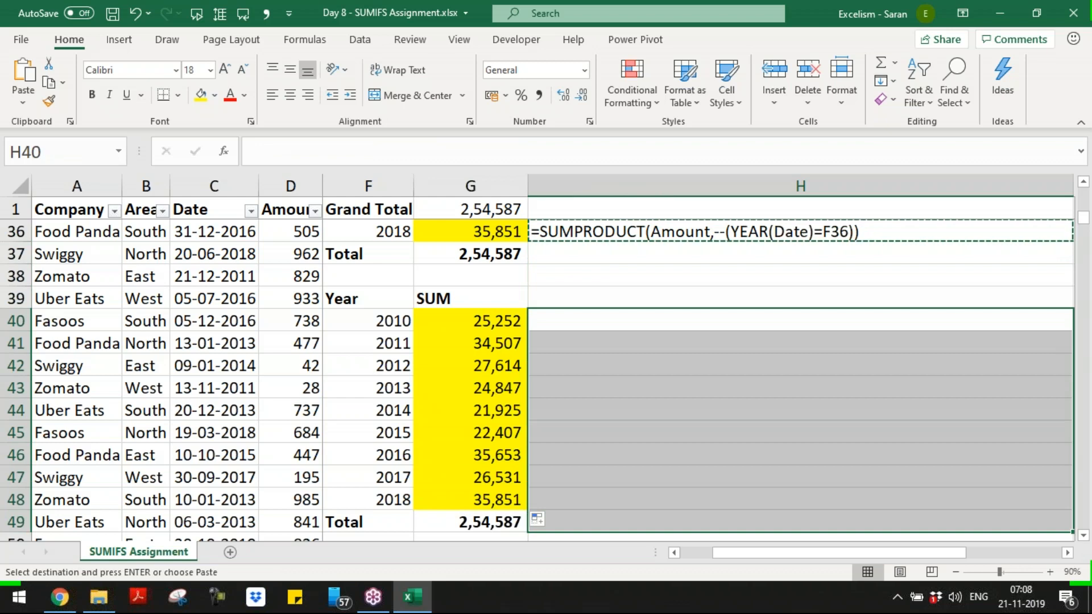
- Copy the Month table in J3:K16 and paste the copy below it, starting at J18
key("Left")
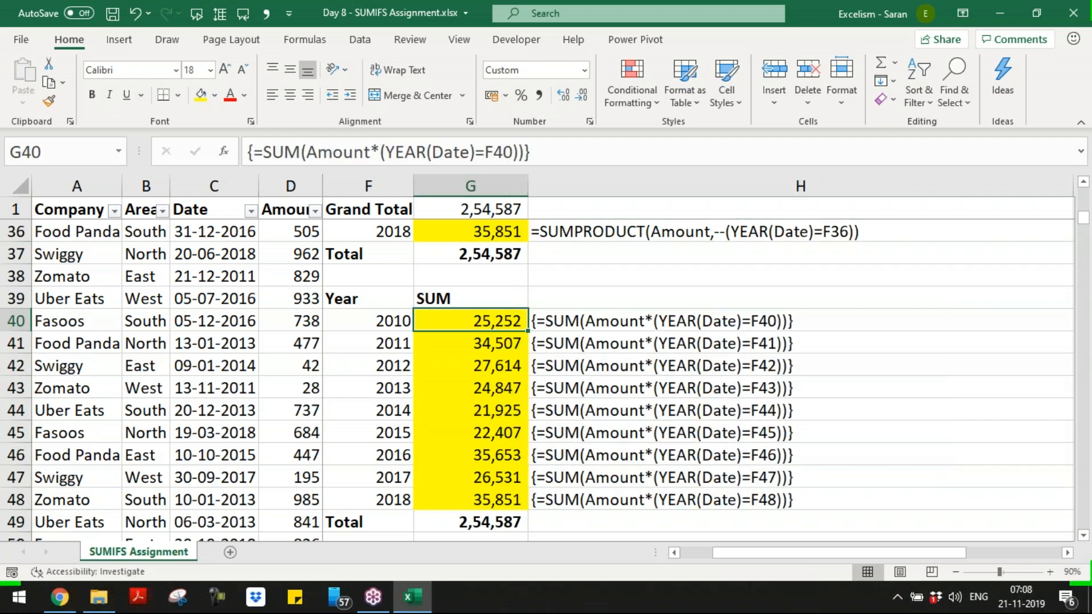
key("Up")
key("Up")
key("Up")
key("Up")
key("Up")
key("Up")
key("Up")
key("Up")
key("Up")
key("Up")
key("Up")
key("Up")
key("Up")
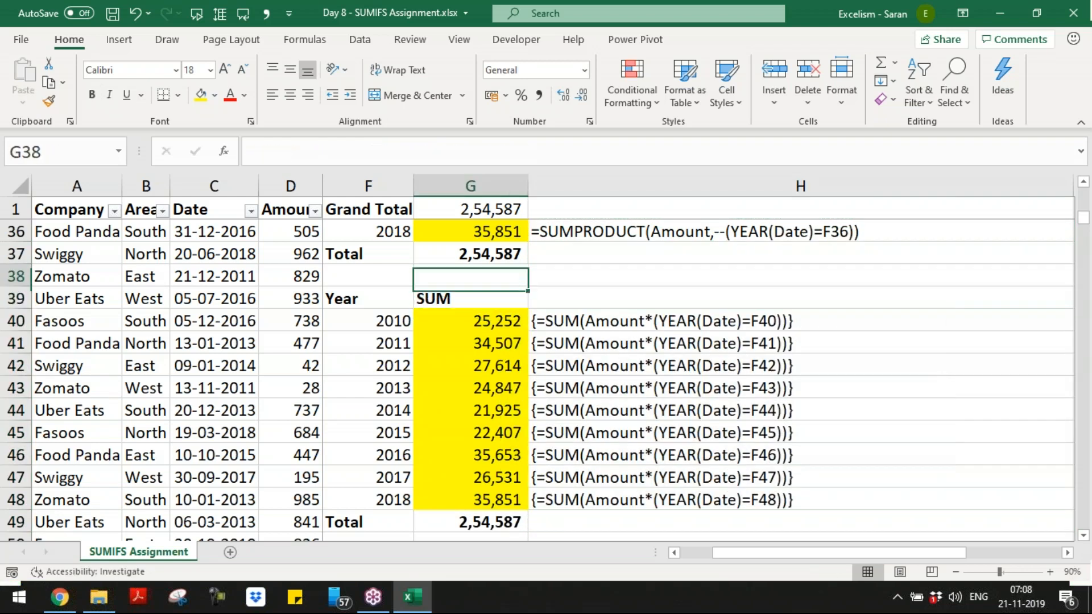
key("Up")
key("Up")
key("Up")
key("Up")
key("Up")
key("Up")
key("Up")
key("Up")
key("Up")
key("Up")
key("Up")
key("Up")
key("Up")
key("Up")
key("Up")
key("Up")
key("Up")
key("Up")
key("Up")
key("Up")
key("Down")
key("Down")
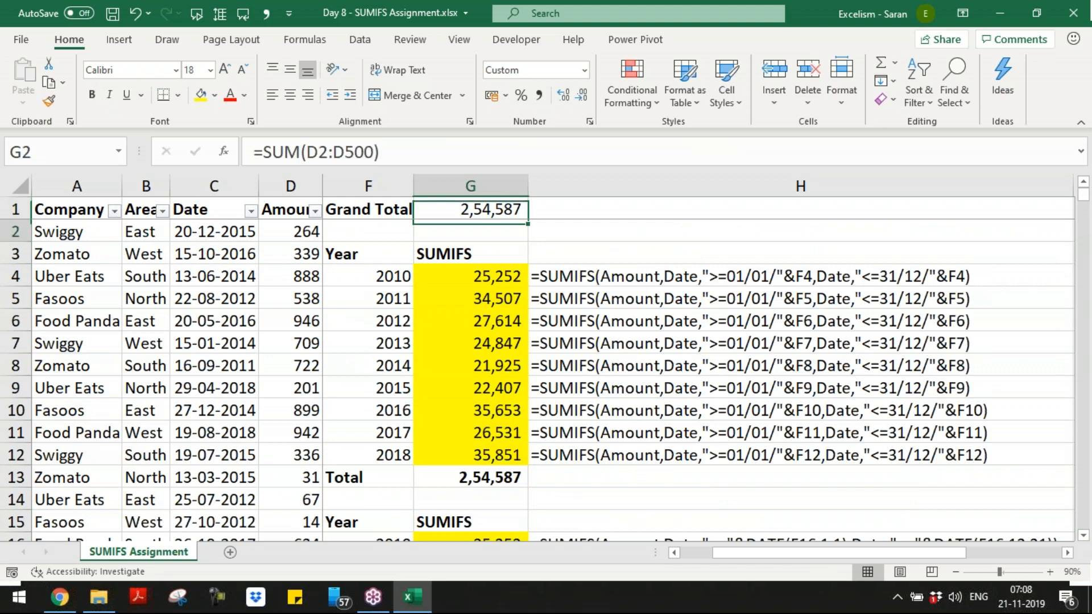
key("Down")
key("Down")
key("Down")
key("Down")
key("Down")
key("Right")
key("Right")
key("Right")
key("Right")
key("Right")
key("Right")
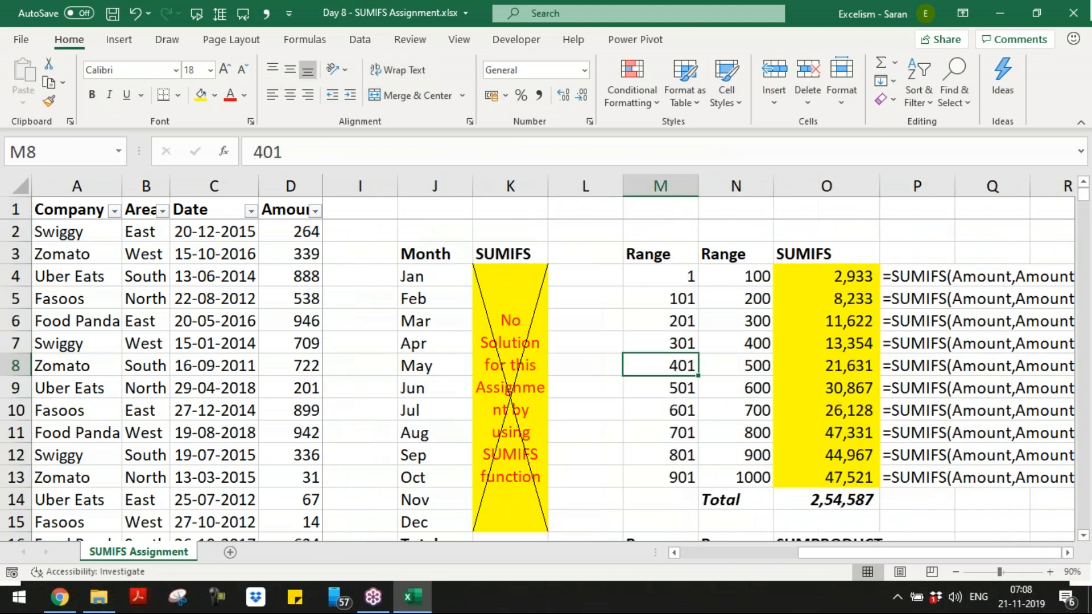
key("Left")
key("Left")
key("Left")
key("Up")
key("Up")
key("Up")
key("Up")
key("Up")
key("ctrl+shift+Down")
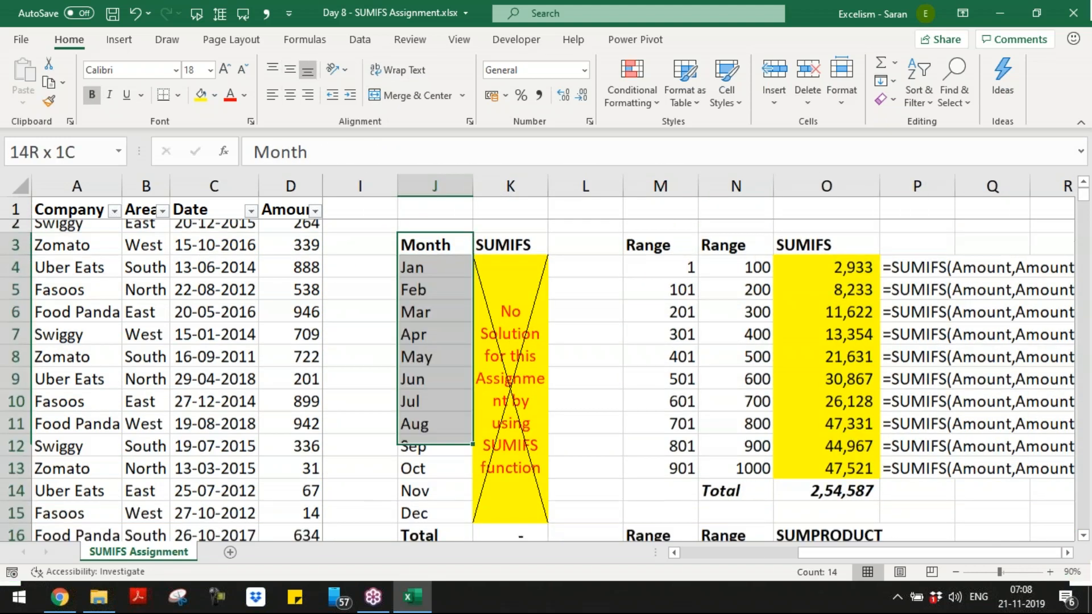
key("shift+Right")
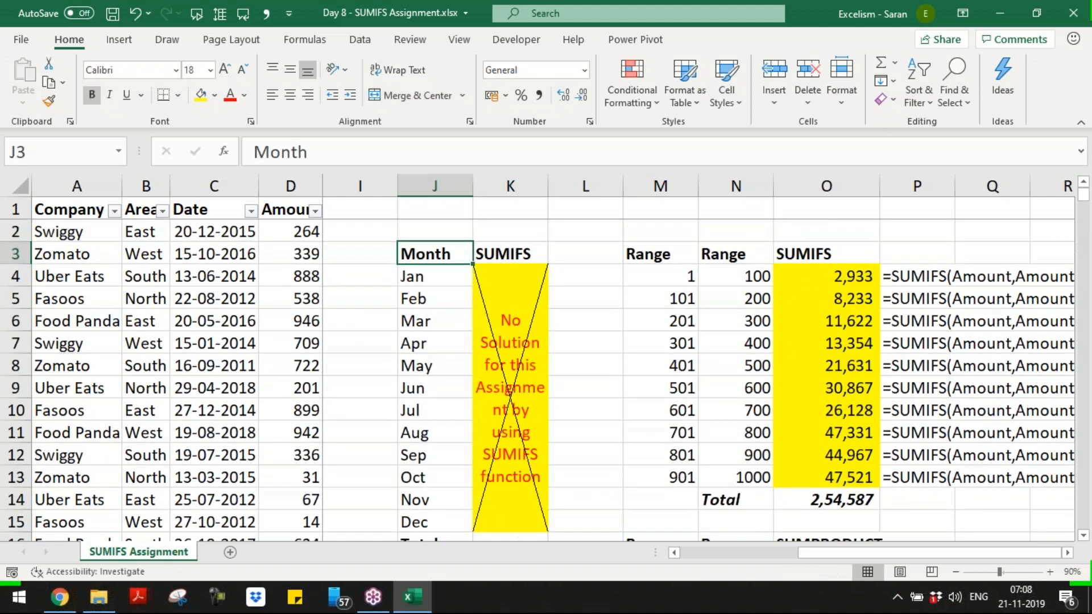
key("ctrl+shift+Down")
key("shift+Right")
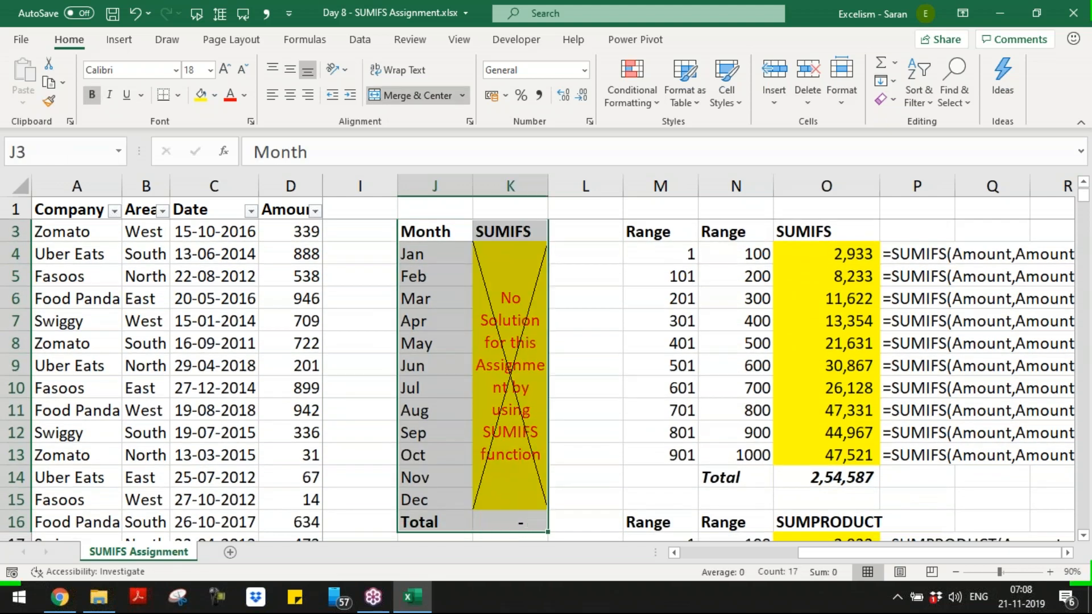
key("ctrl+c")
key("Down")
key("Down")
key("Down")
key("Down")
key("Down")
key("Down")
key("Down")
key("Down")
key("Down")
key("Down")
key("Down")
key("Down")
key("Down")
key("Down")
key("Down")
key("Down")
key("Down")
key("Down")
key("Down")
key("Down")
key("Up")
key("Up")
key("Up")
key("Up")
key("Up")
key("Return")
- Unmerge the note block in the copied Month table and clear the contents and formatting of K19:K30
key("Right")
key("Down")
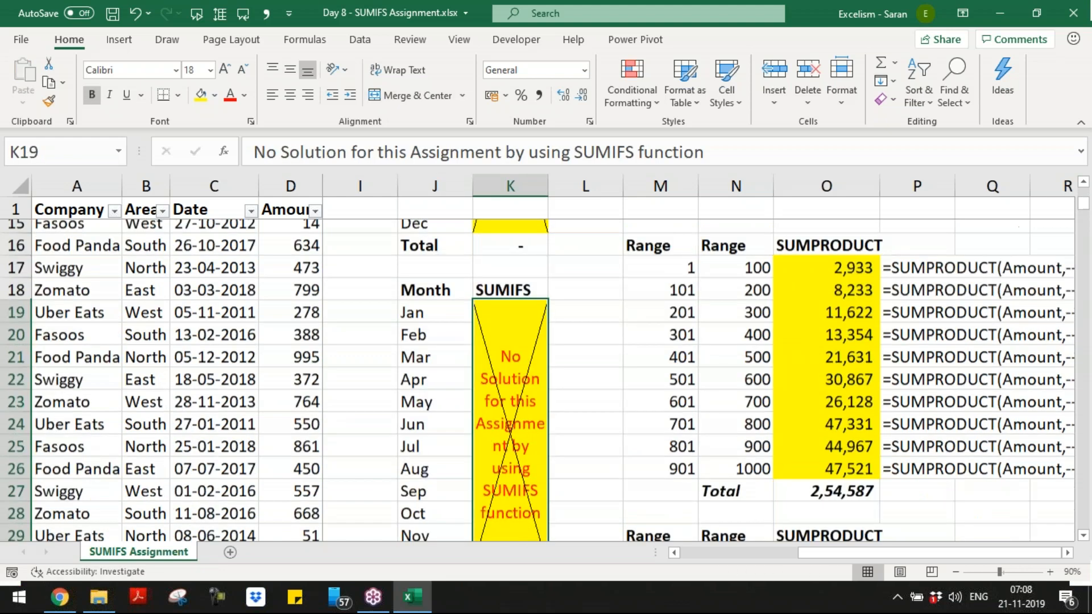
left_click(414, 95)
key("ctrl+shift+Up")
key("ctrl+shift+Down")
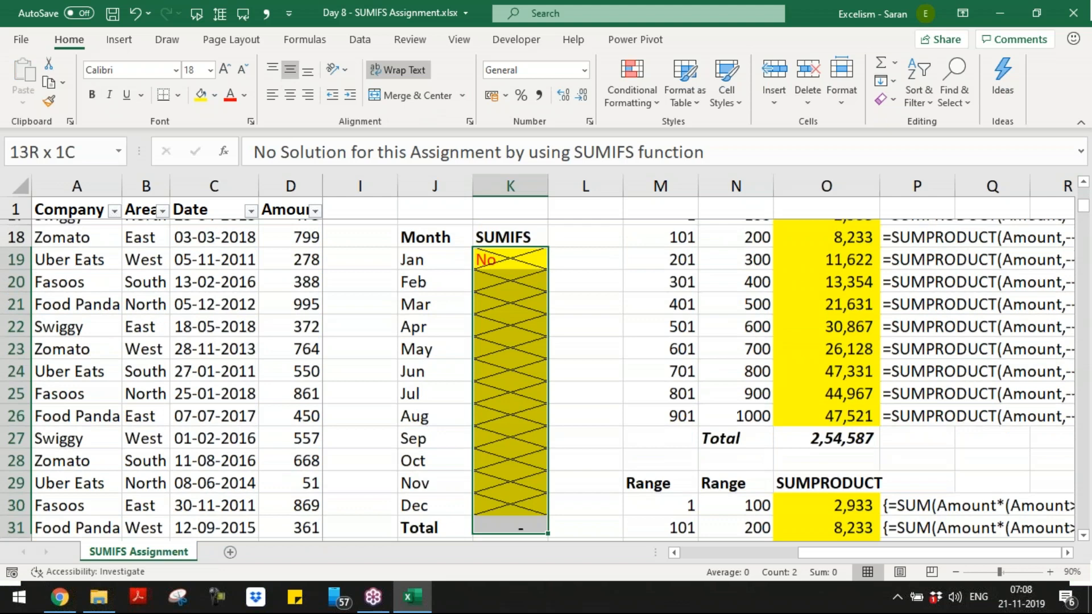
key("Right")
key("Left")
key("ctrl+shift+Down")
key("shift+Up")
key("Return")
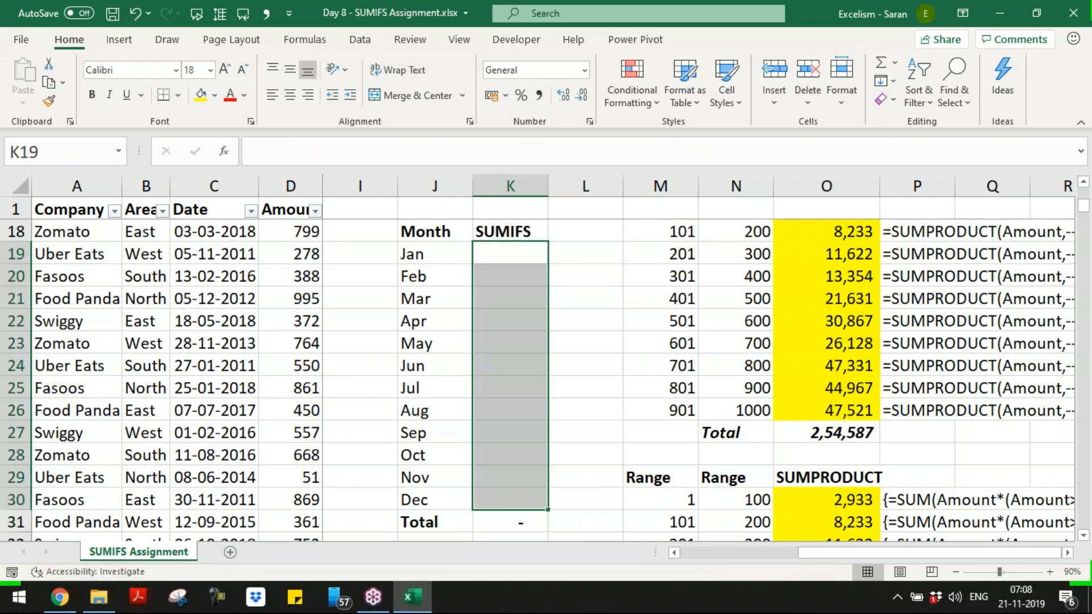
- Fill K19:K30 with yellow and apply the comma number format without decimals
left_click(200, 95)
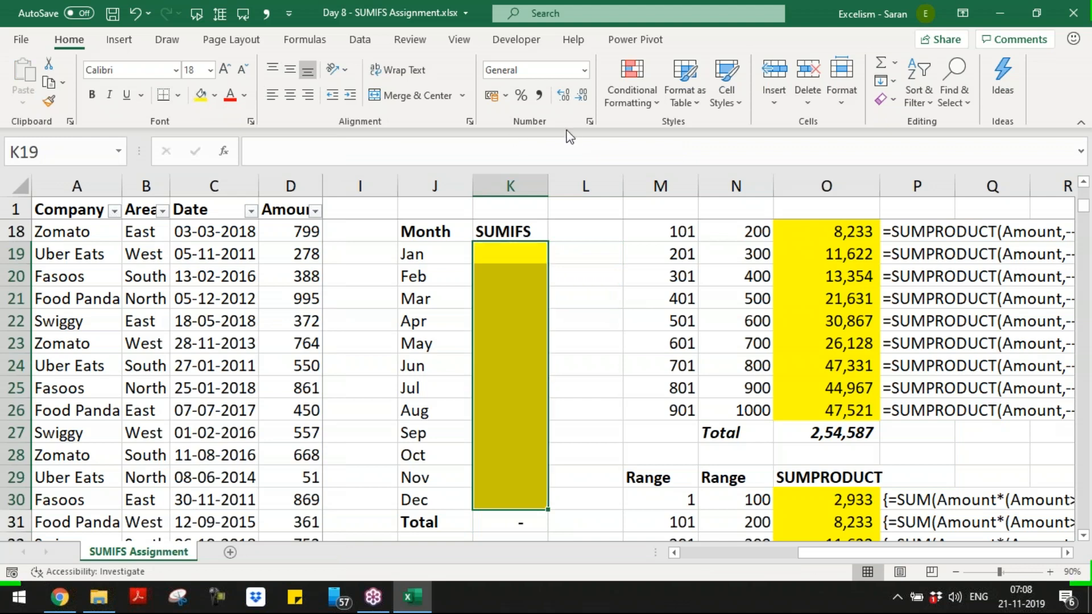
left_click(541, 96)
left_click(584, 92)
- Change the header in K18 of the copied Month table to SUMPRODUCT
key("Up")
key("Up")
key("Down")
type("SUMPRODUCT")
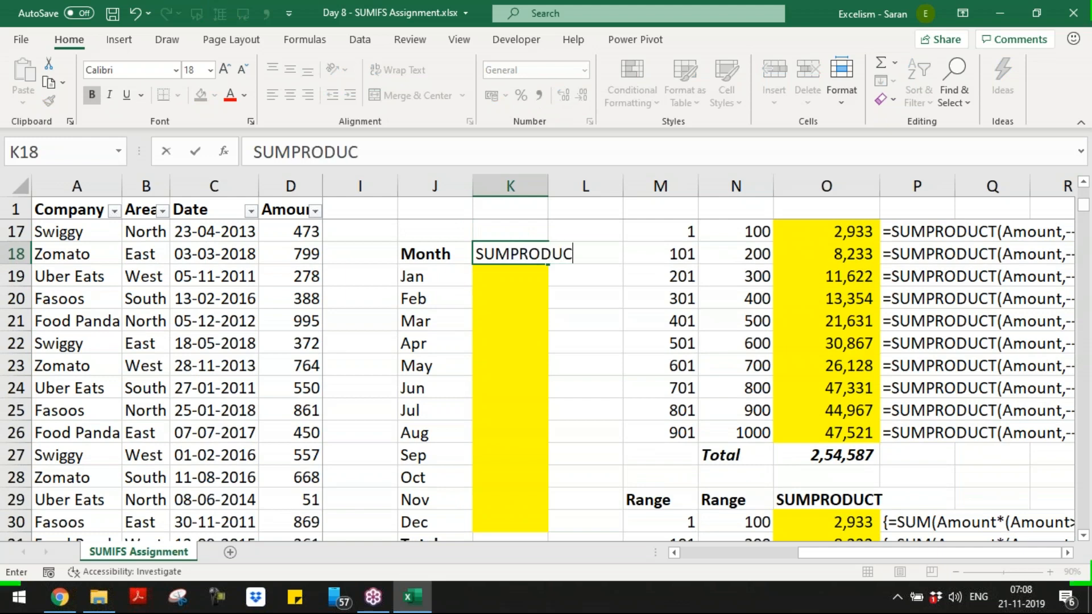
key("Return")
key("shift+Down")
key("shift+Down")
key("shift+Down")
key("shift+Down")
key("shift+Down")
key("shift+Down")
key("shift+Down")
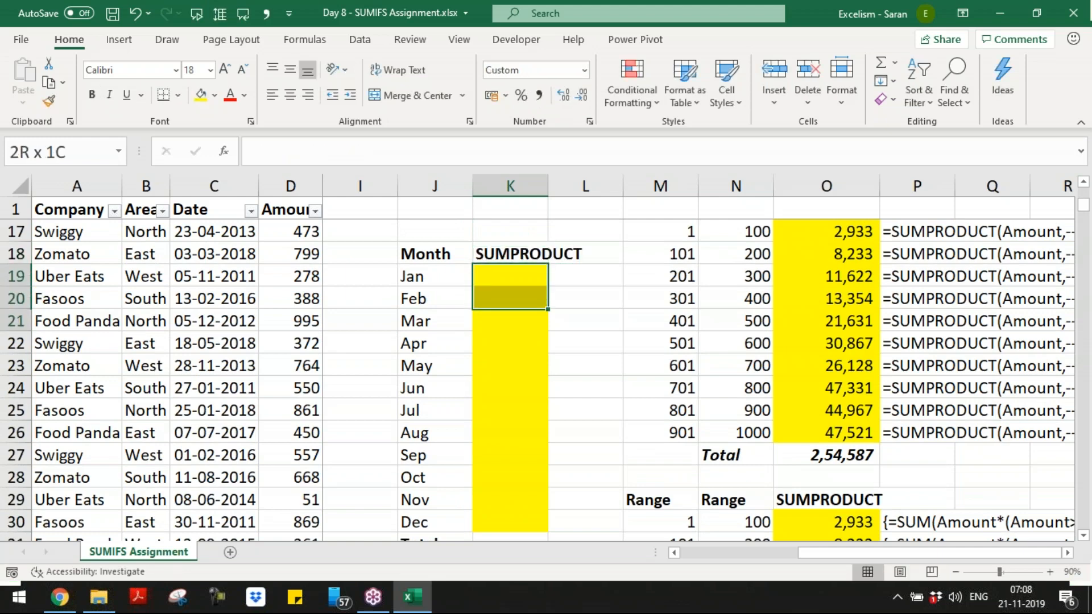
key("Up")
key("Down")
key("Down")
key("Down")
key("Down")
key("Down")
key("Down")
key("Down")
key("Down")
key("Down")
key("Down")
key("Down")
key("Down")
key("Down")
key("Down")
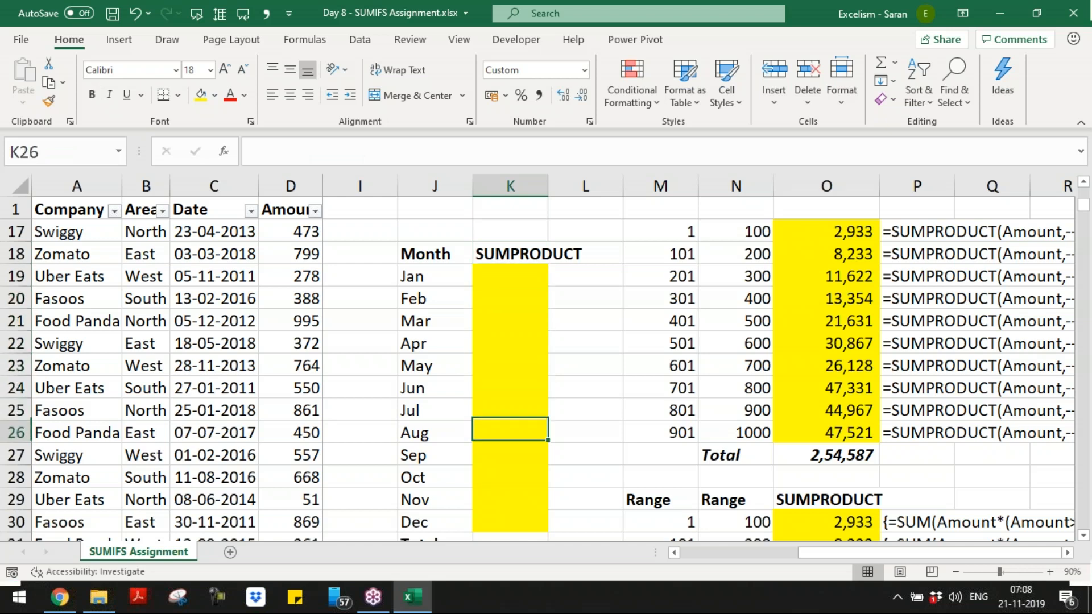
- Write the formula =SUMPRODUCT(Amount,MONTH(Date)=J19) in K19 for the Jan total
key("Up")
key("Up")
key("Up")
key("Up")
key("Up")
key("Up")
key("Up")
key("Up")
key("Up")
key("Up")
key("Up")
key("Up")
key("Up")
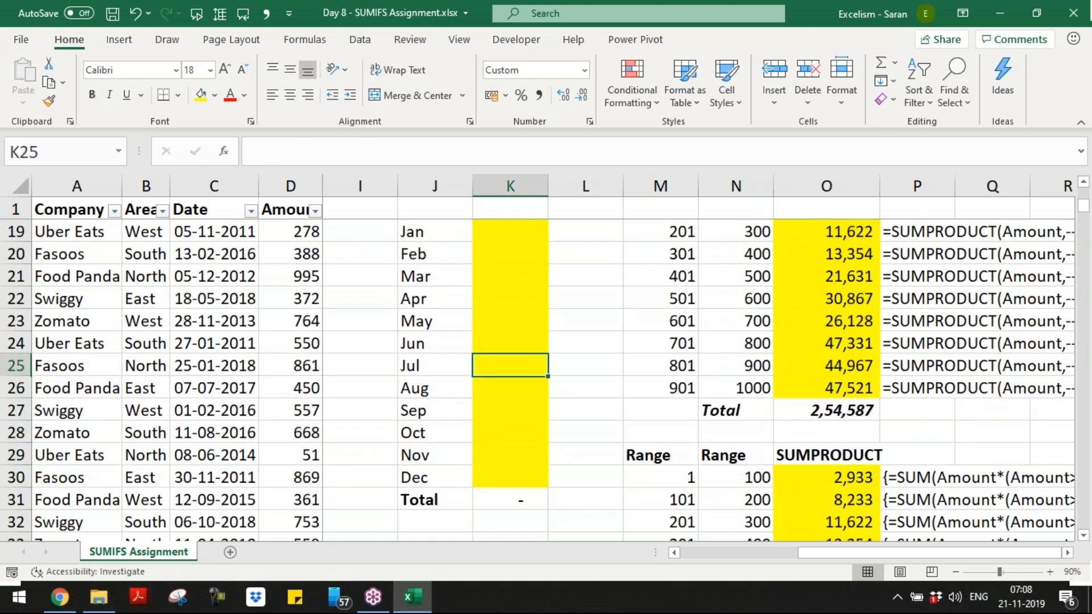
key("F2")
type("=sumpro")
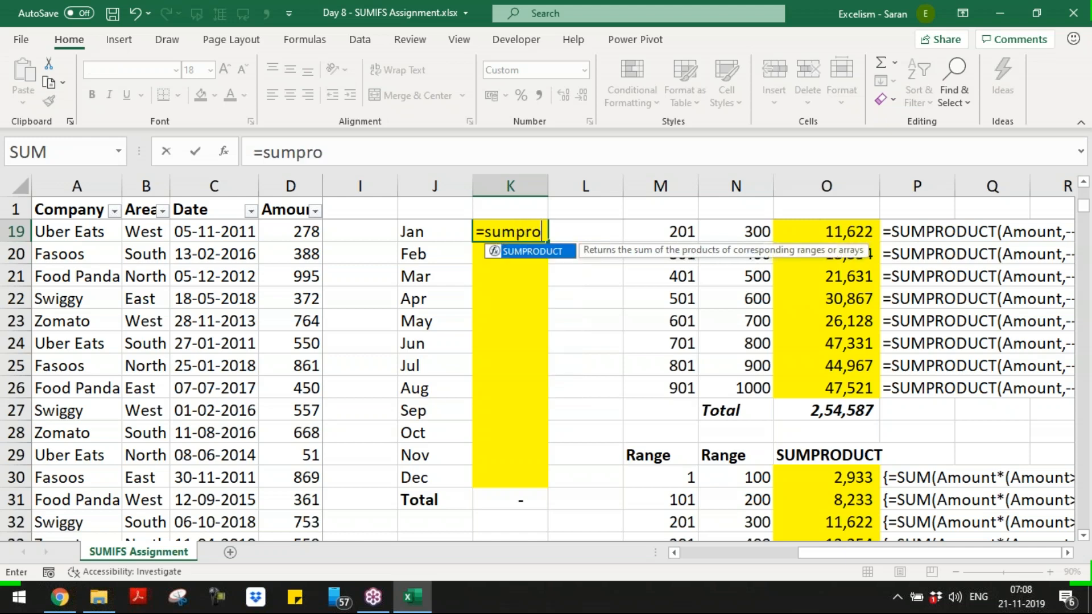
key("Tab")
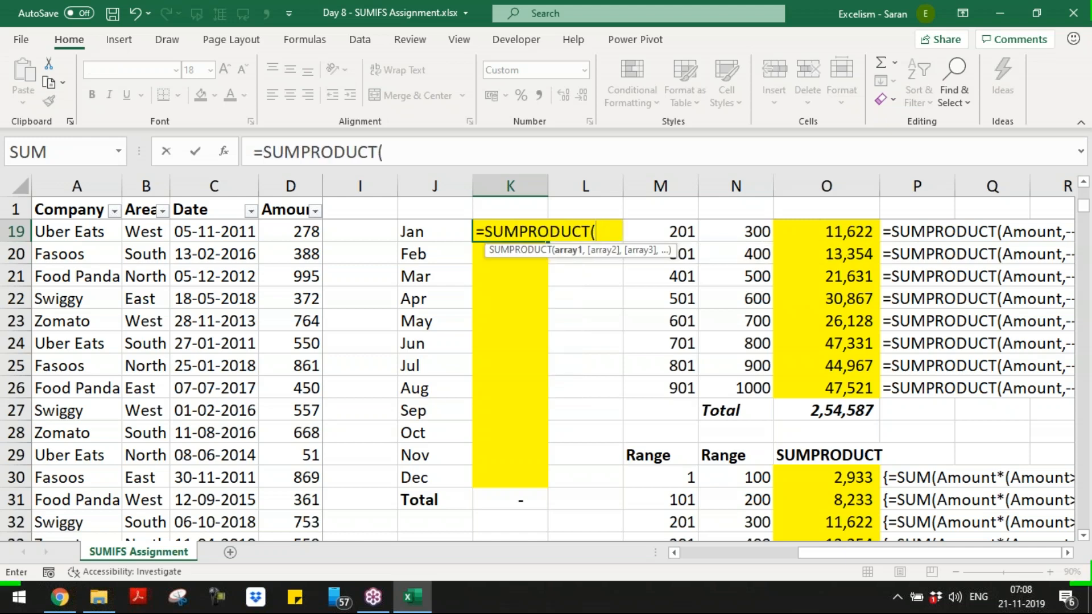
type("Amount,")
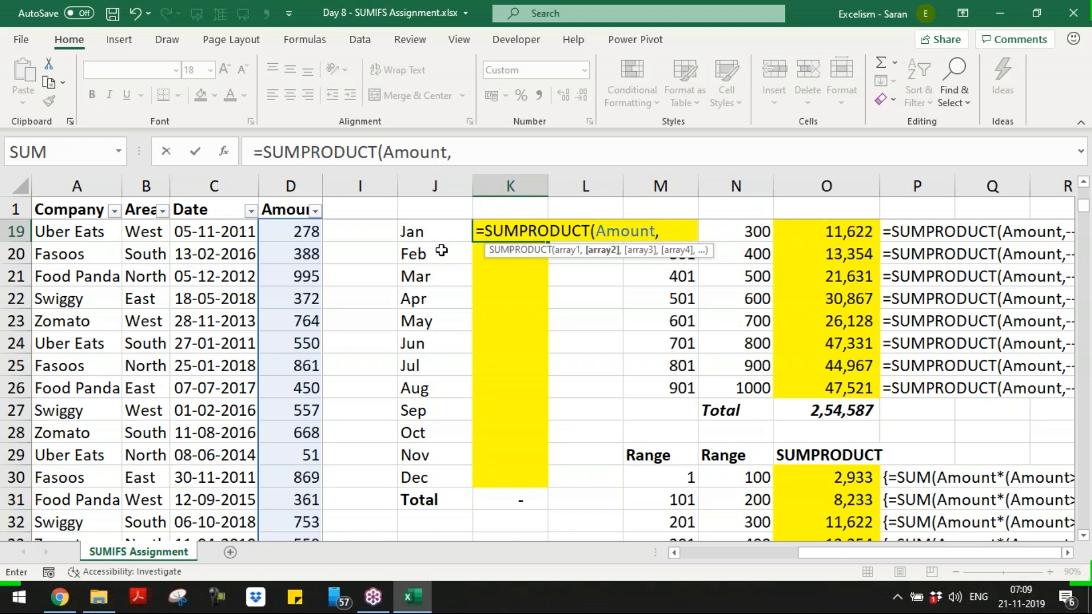
type("on")
key("Tab")
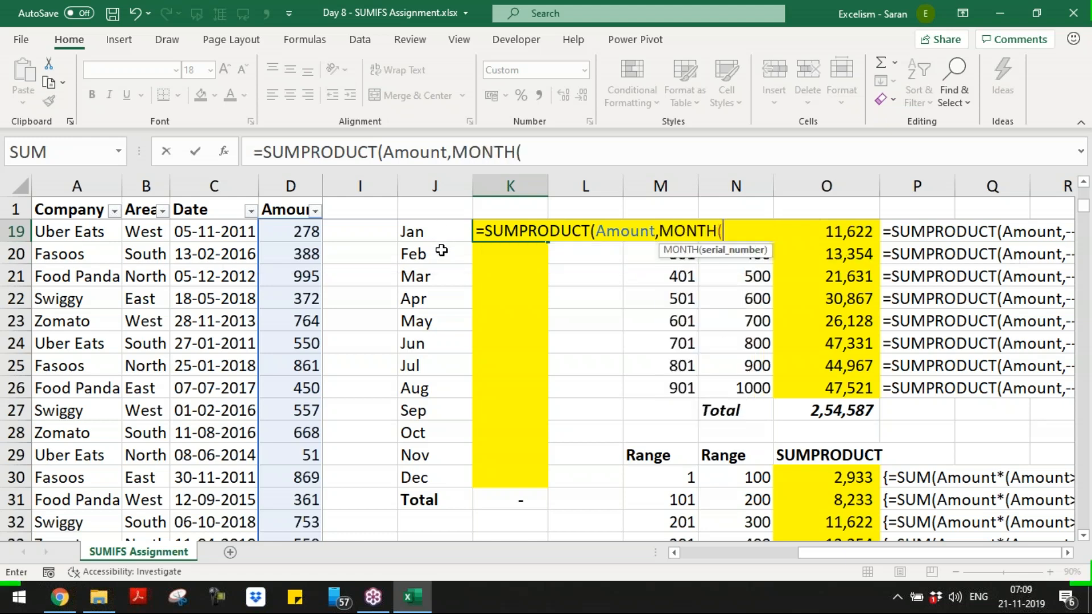
type("Date)=")
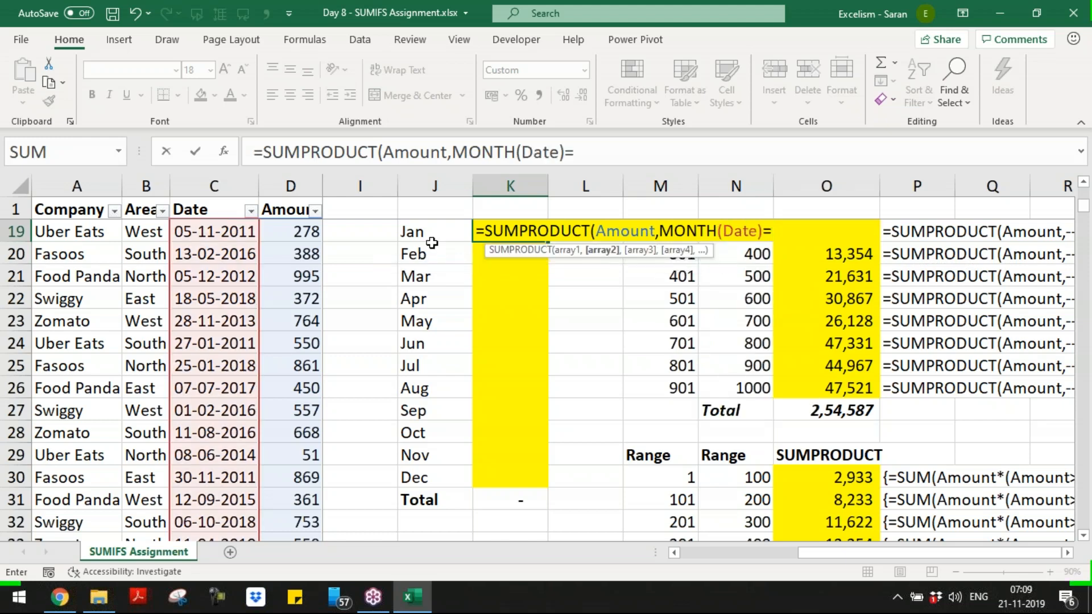
left_click(428, 233)
type(")")
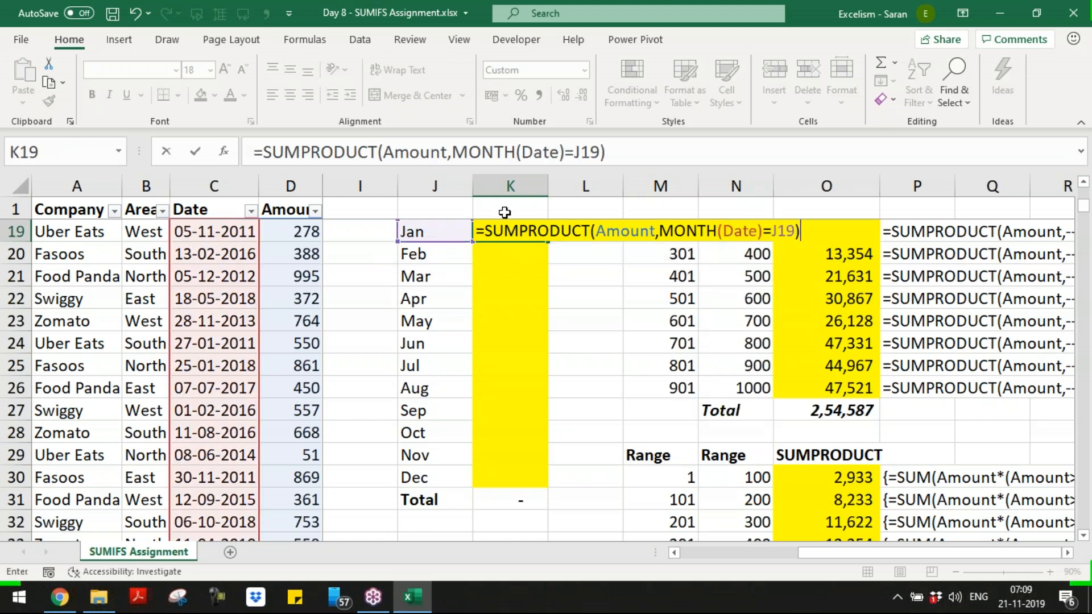
- Wrap the month condition in K19 as --(MONTH(Date)=J19) and enter the formula
left_click(660, 236)
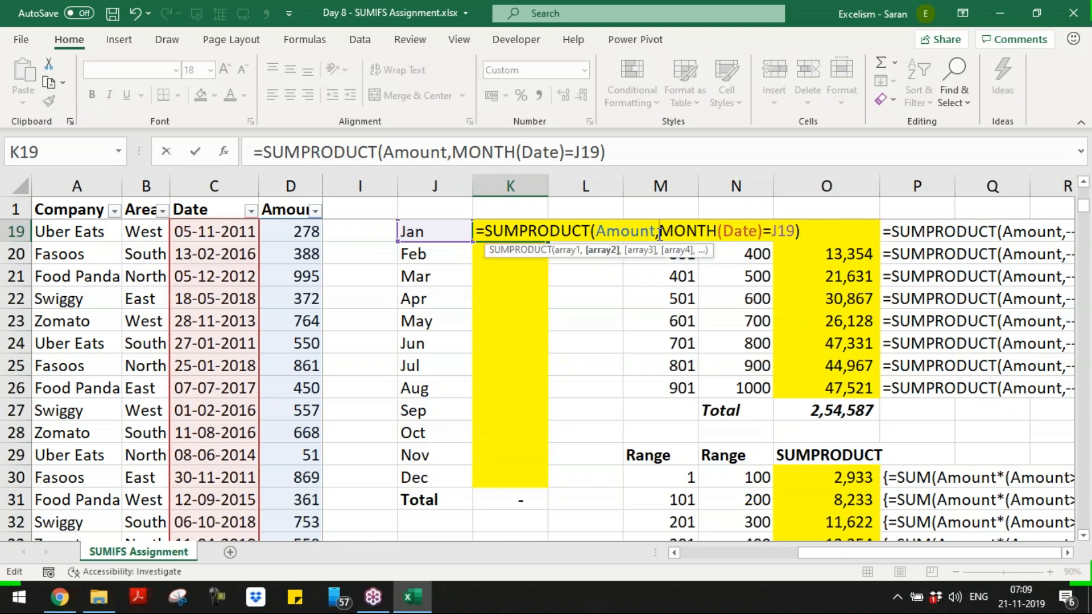
type("--(")
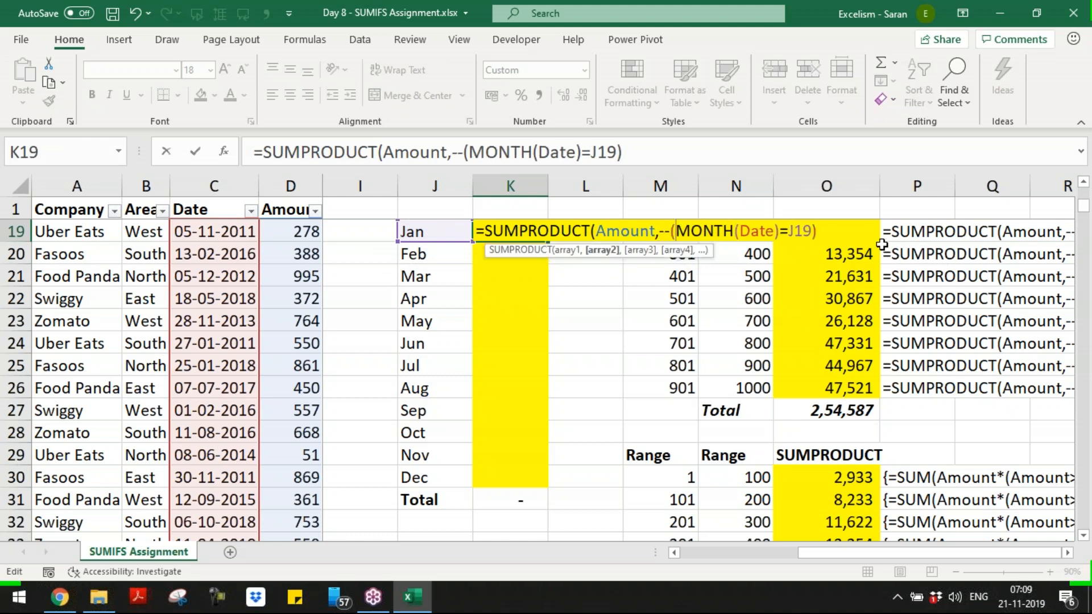
key("End")
type(")")
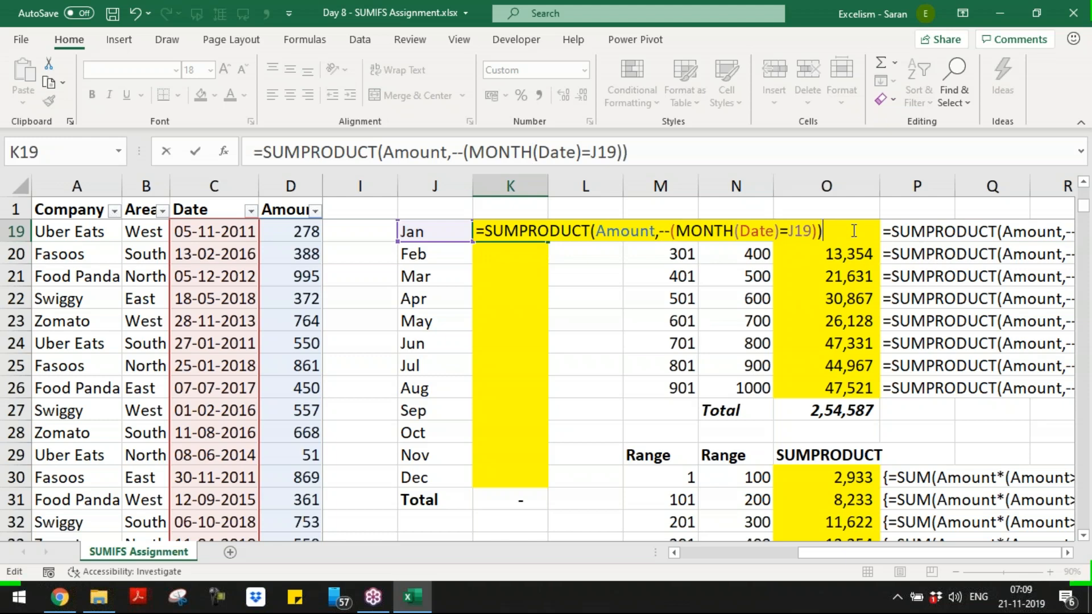
key("Return")
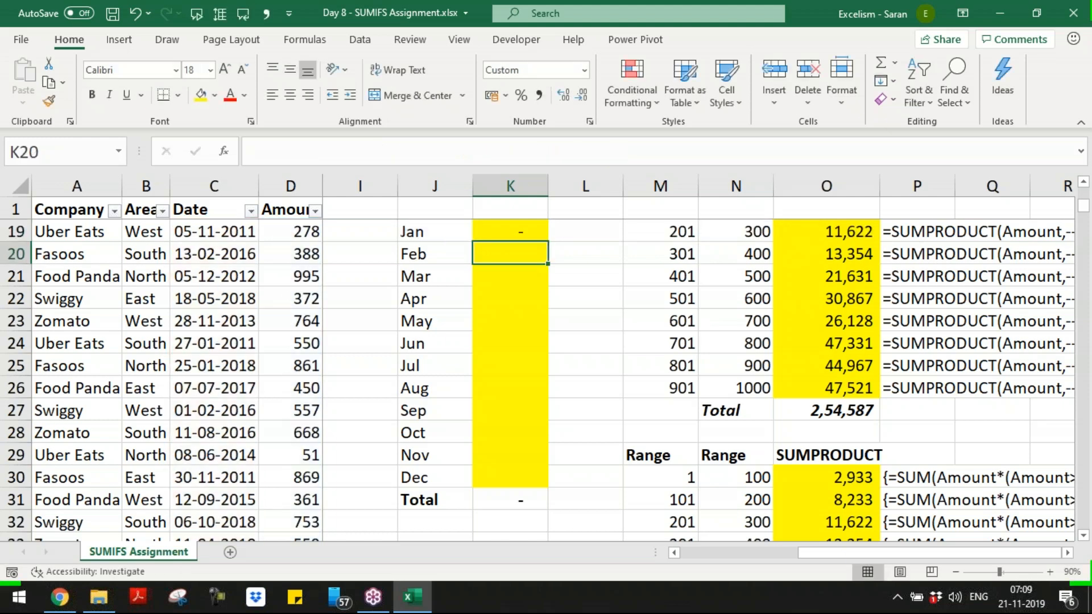
- Evaluate the MONTH(Date) part within K19's formula to inspect its array, and restore the expression
key("Up")
key("F2")
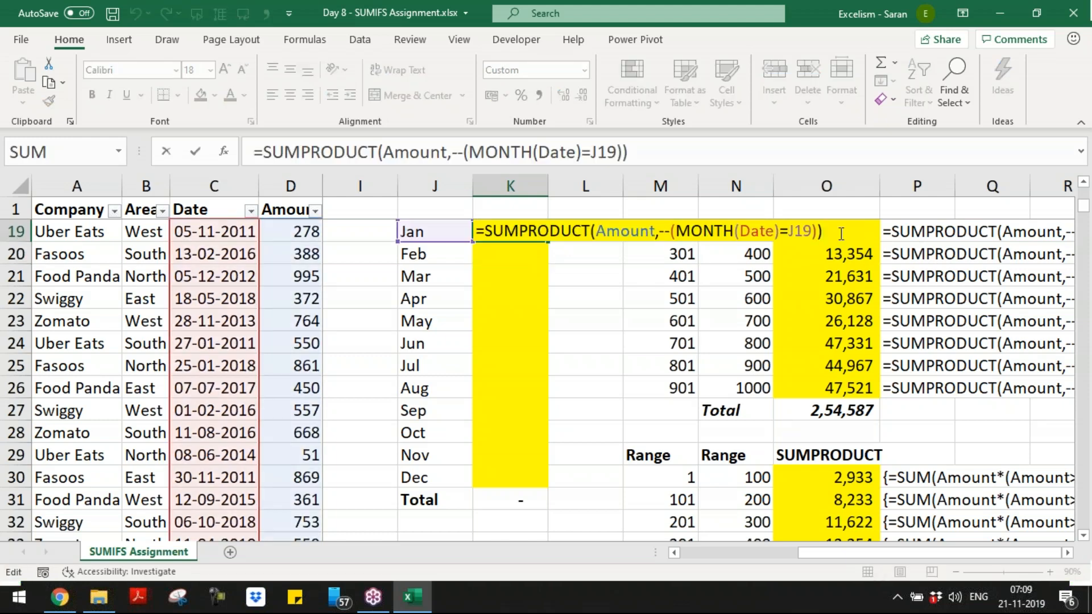
left_click_drag(677, 234, 782, 234)
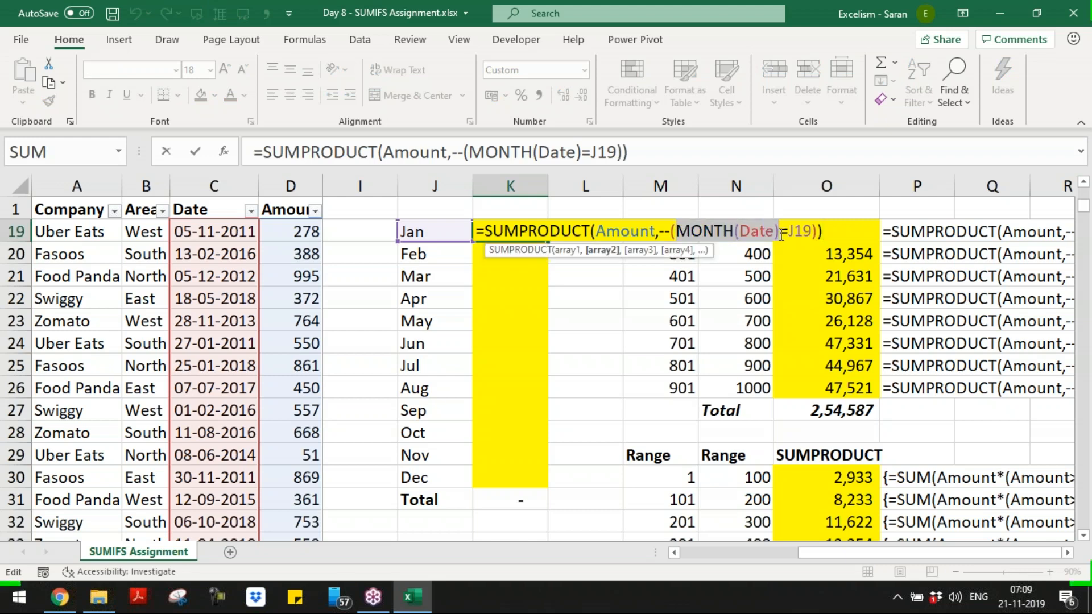
left_click_drag(677, 231, 780, 230)
key("F9")
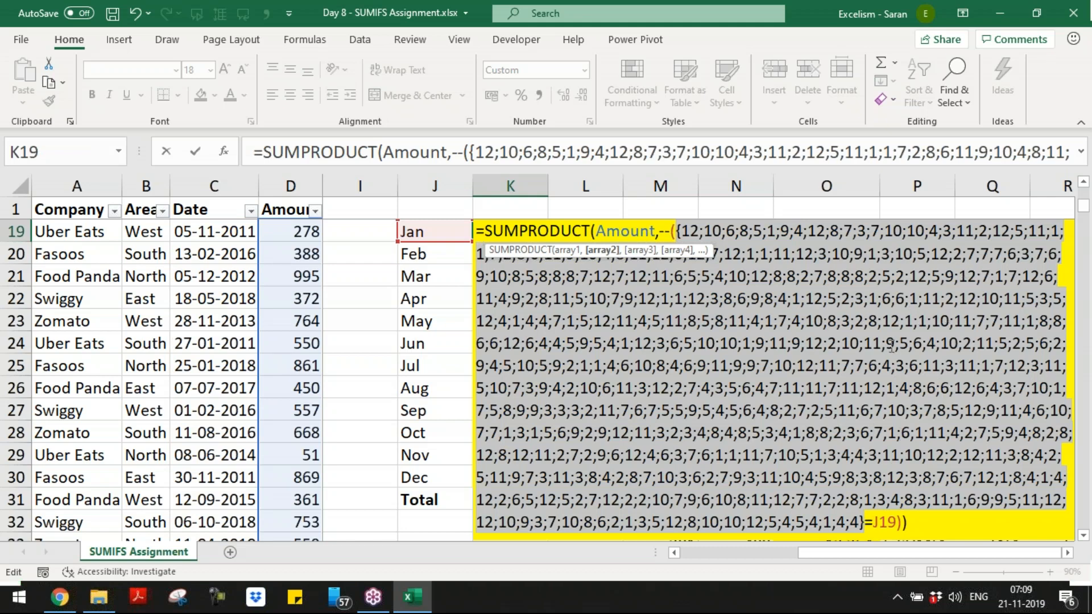
key("ctrl+z")
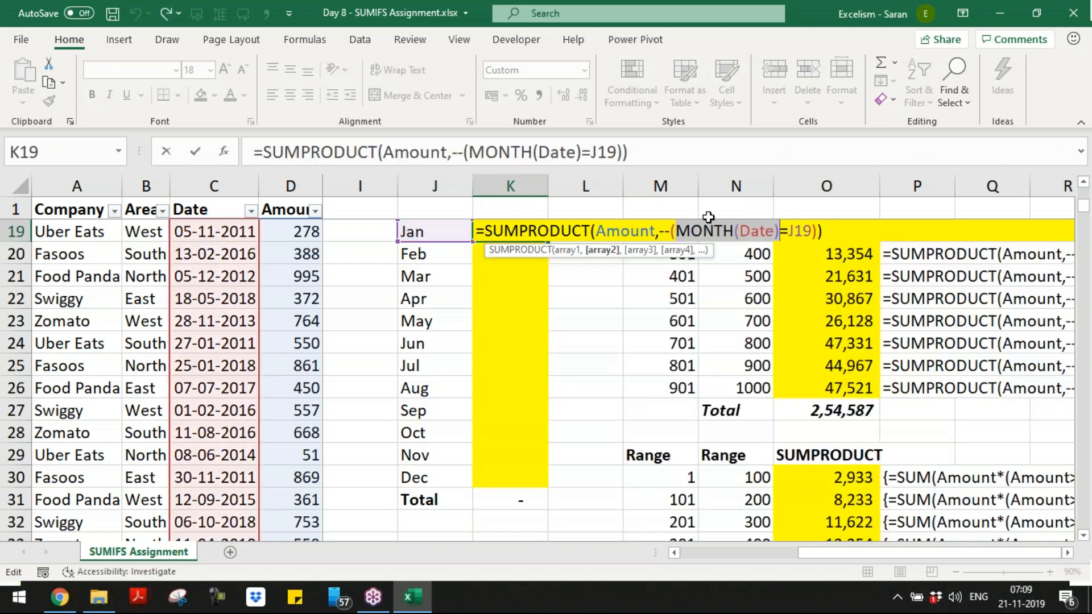
- Evaluate the J19 reference within K19's formula to inspect its value, and restore the reference
left_click_drag(788, 230, 813, 227)
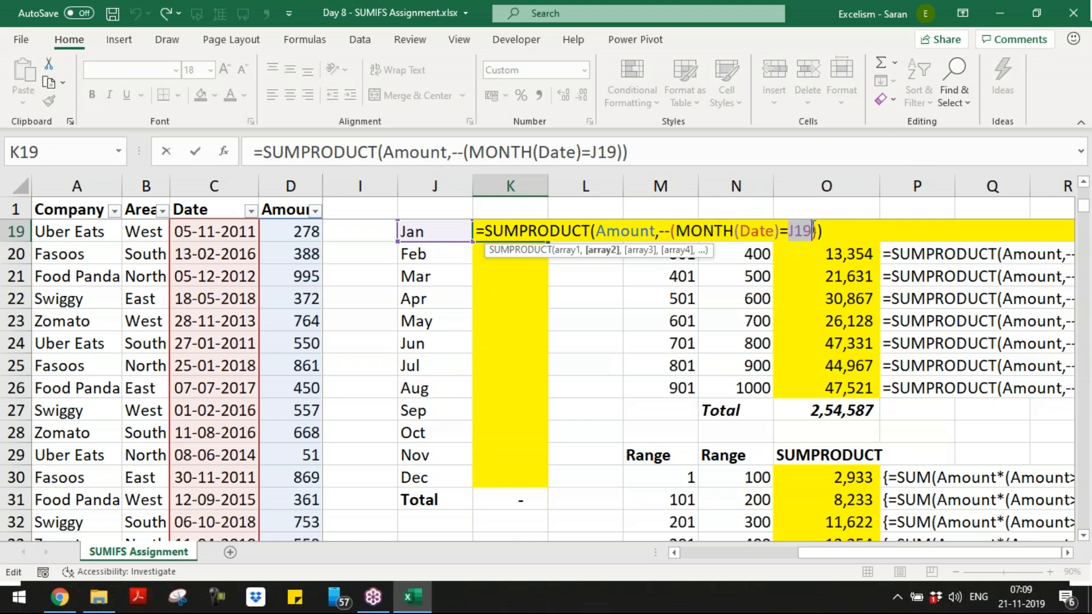
key("F9")
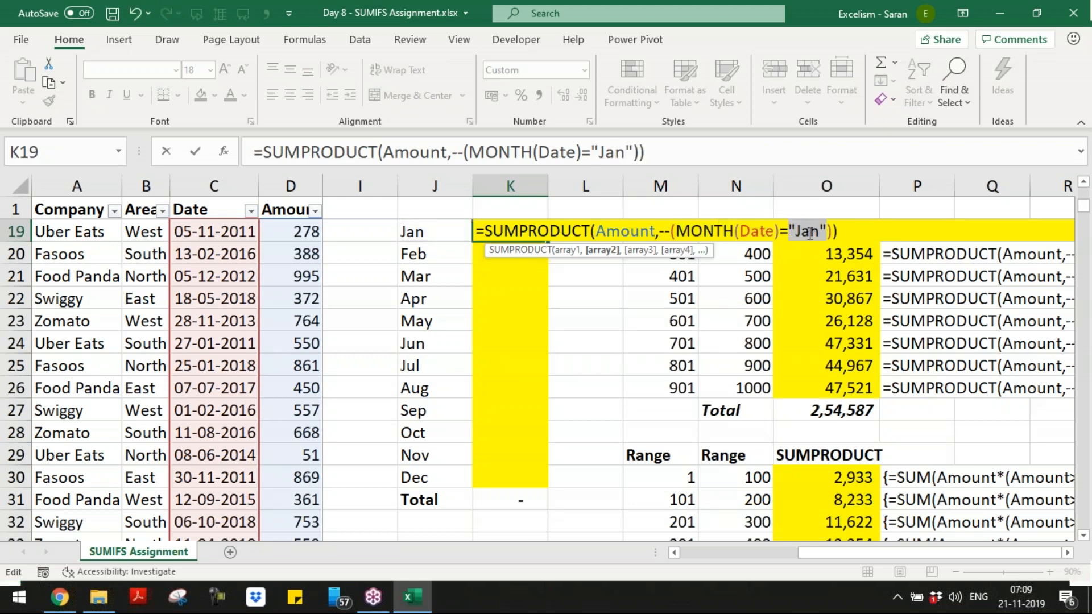
key("ctrl+z")
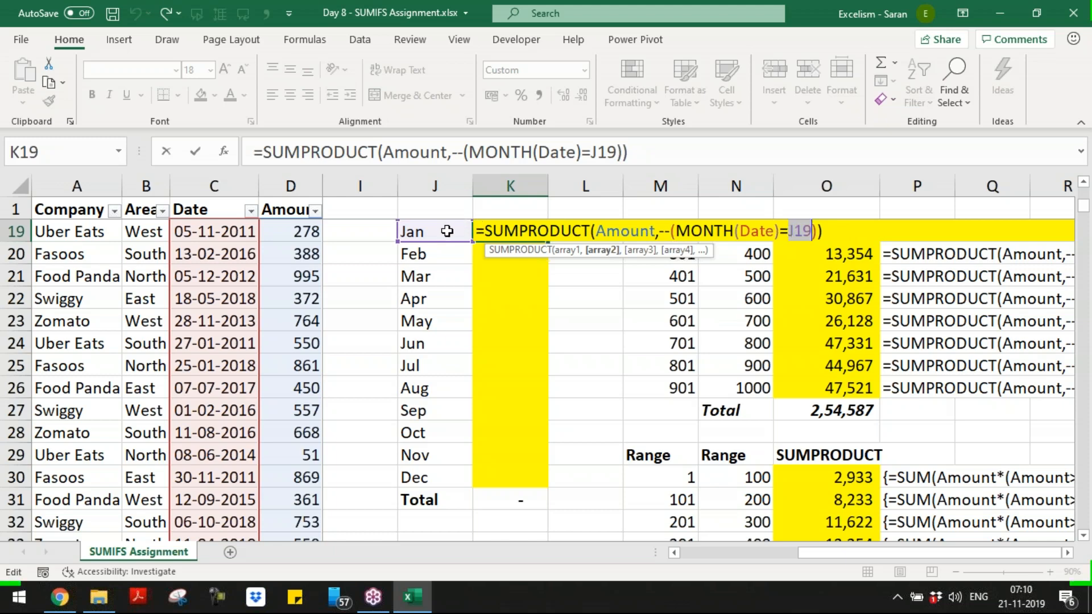
- Replace MONTH(Date) in K19's formula with TEXT(date,"mmm")
left_click_drag(679, 233, 811, 231)
left_click(681, 229)
left_click_drag(681, 230, 782, 228)
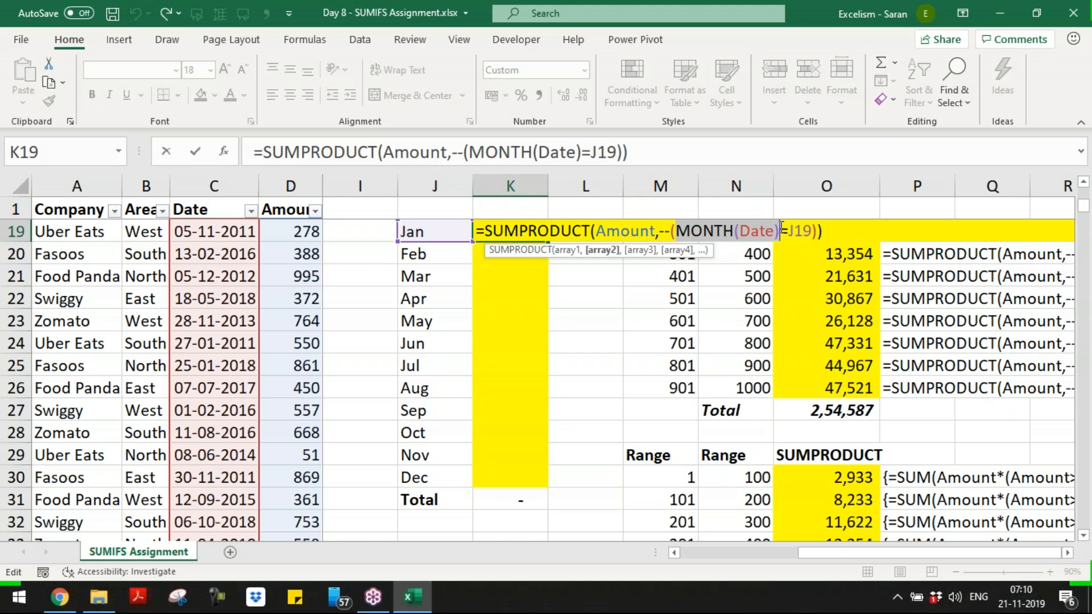
type("text")
key("Tab")
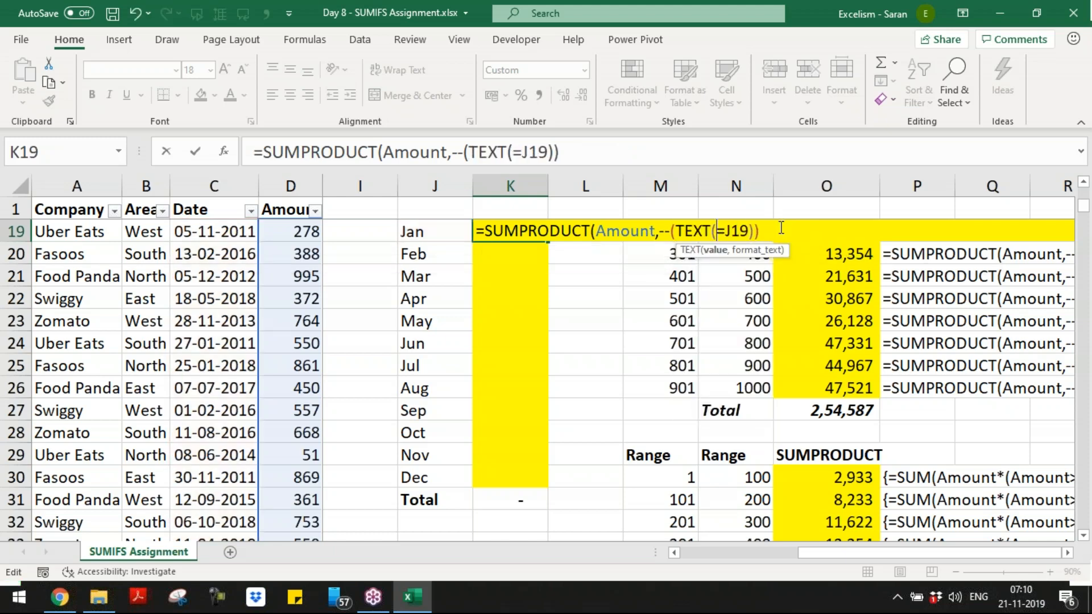
type("date")
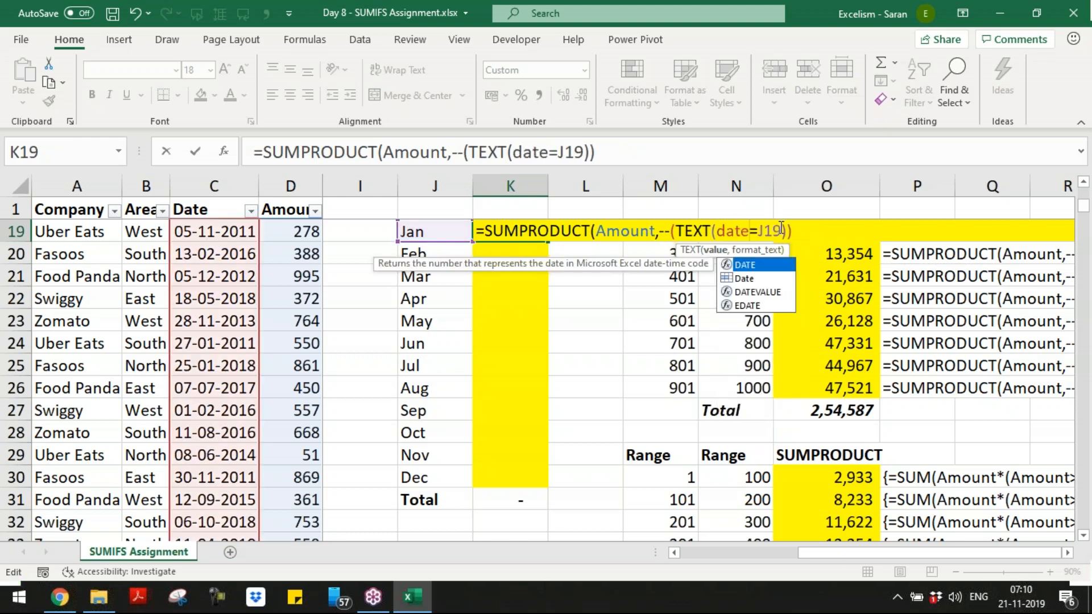
type(",")
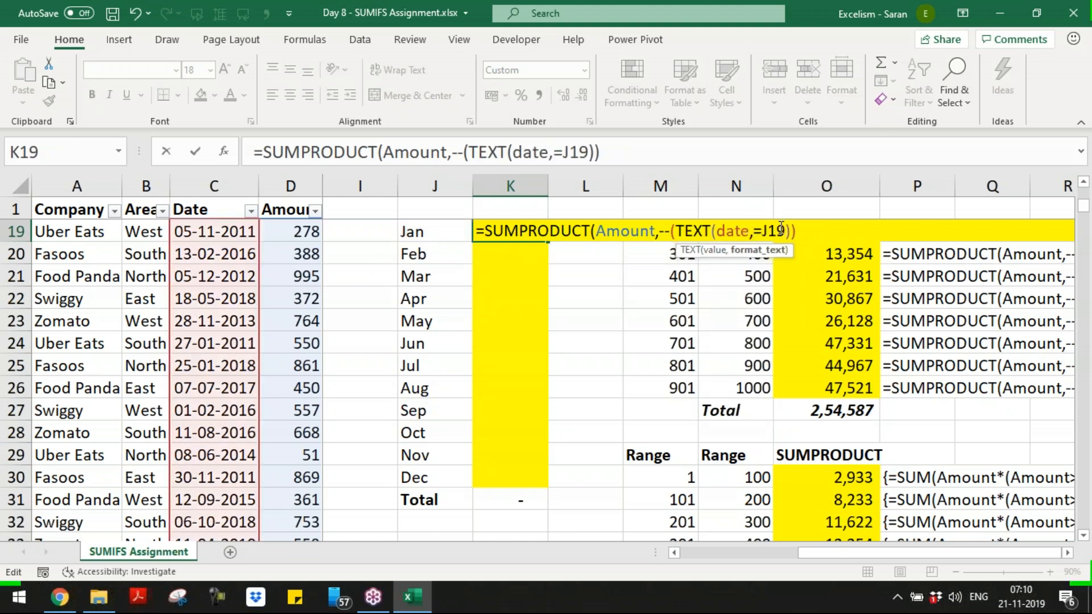
type("\"")
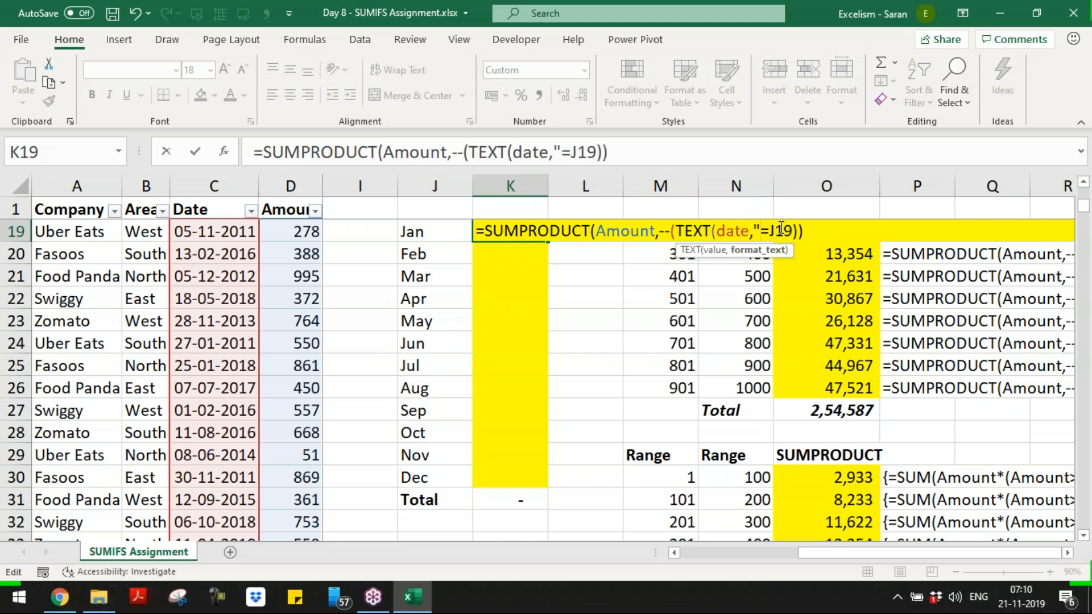
type("mmm\"")
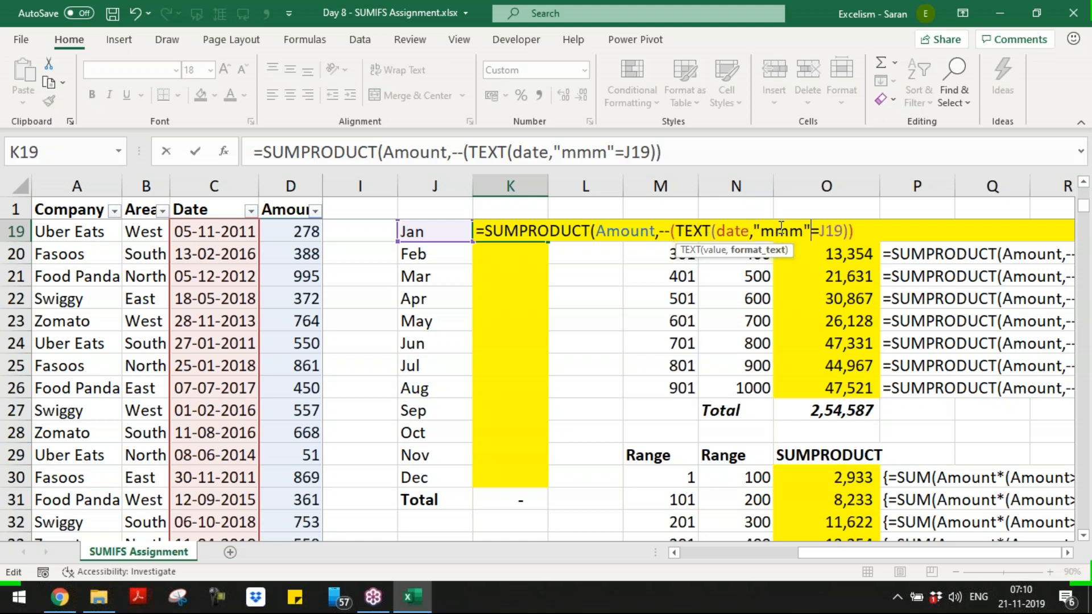
type(")")
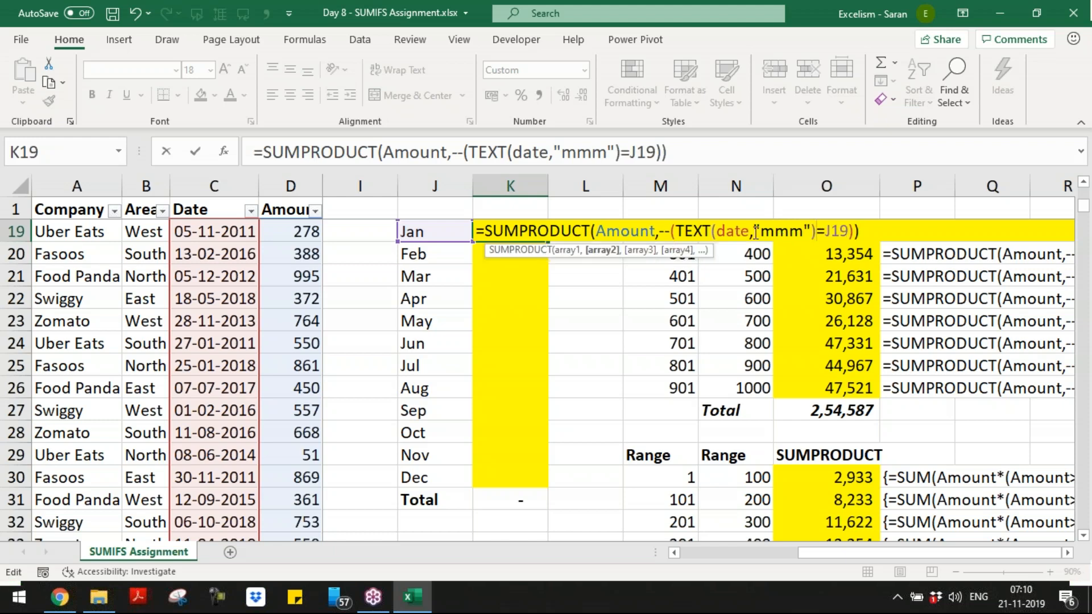
- Evaluate TEXT(date,"mmm") within K19's formula to inspect its array, restore it, and highlight the J19 reference it is compared with
left_click_drag(679, 228, 807, 230)
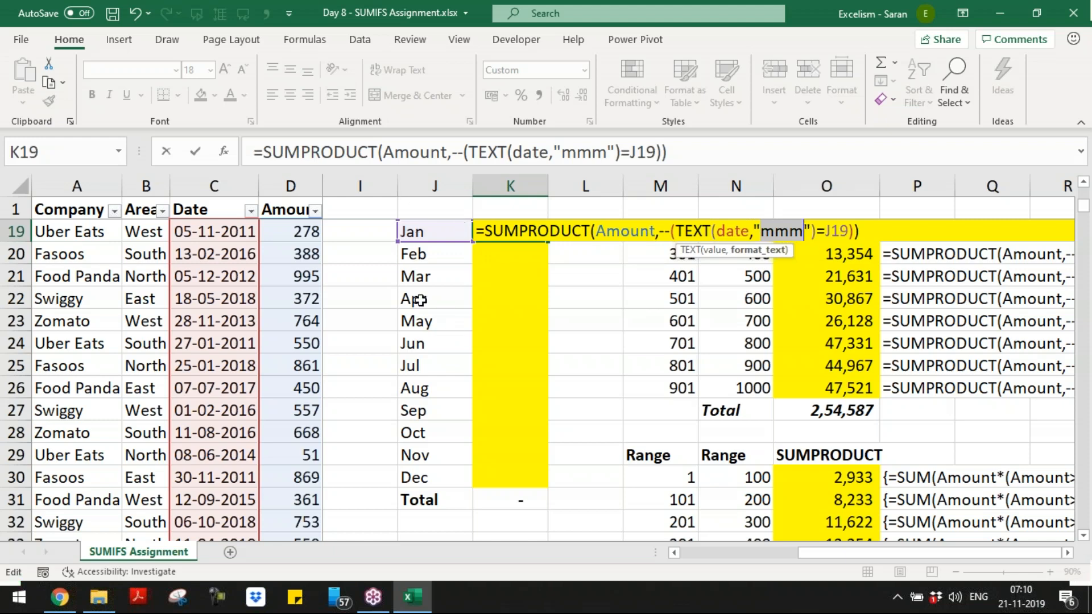
left_click_drag(677, 228, 817, 226)
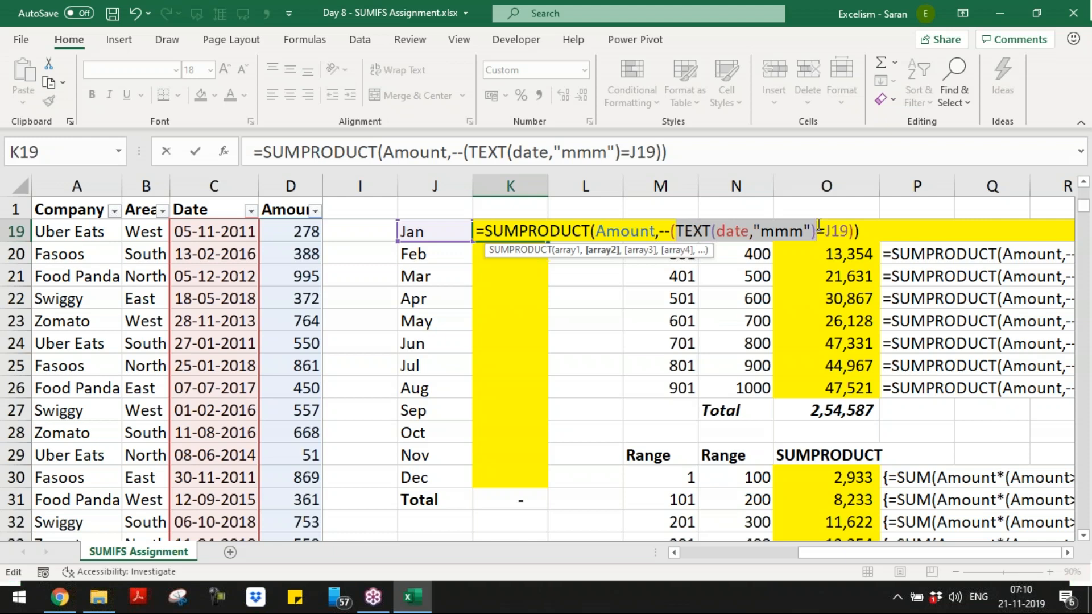
key("F9")
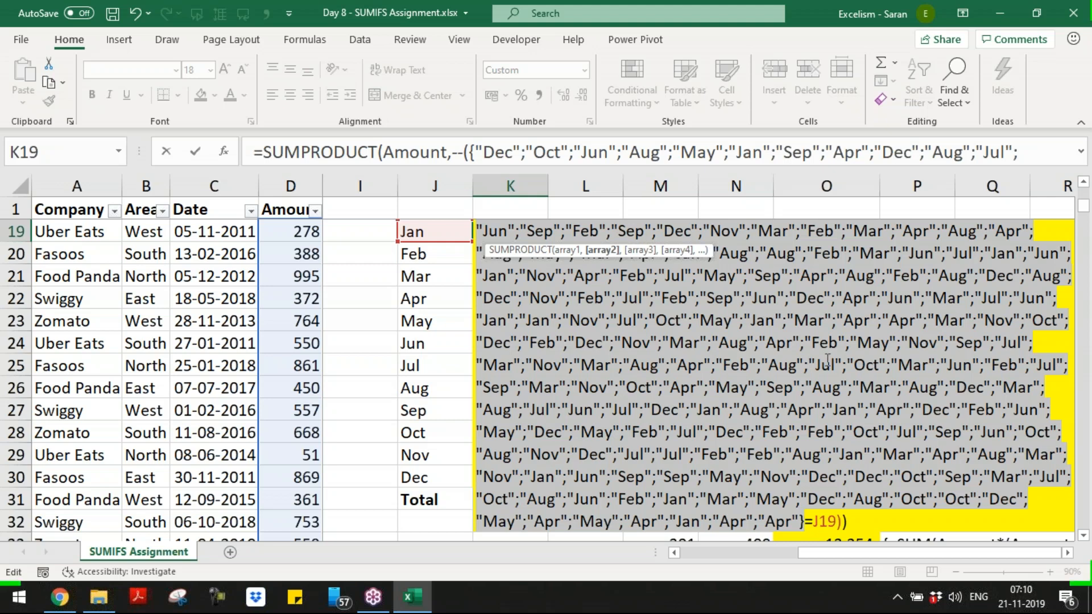
key("ctrl+z")
left_click_drag(825, 231, 849, 228)
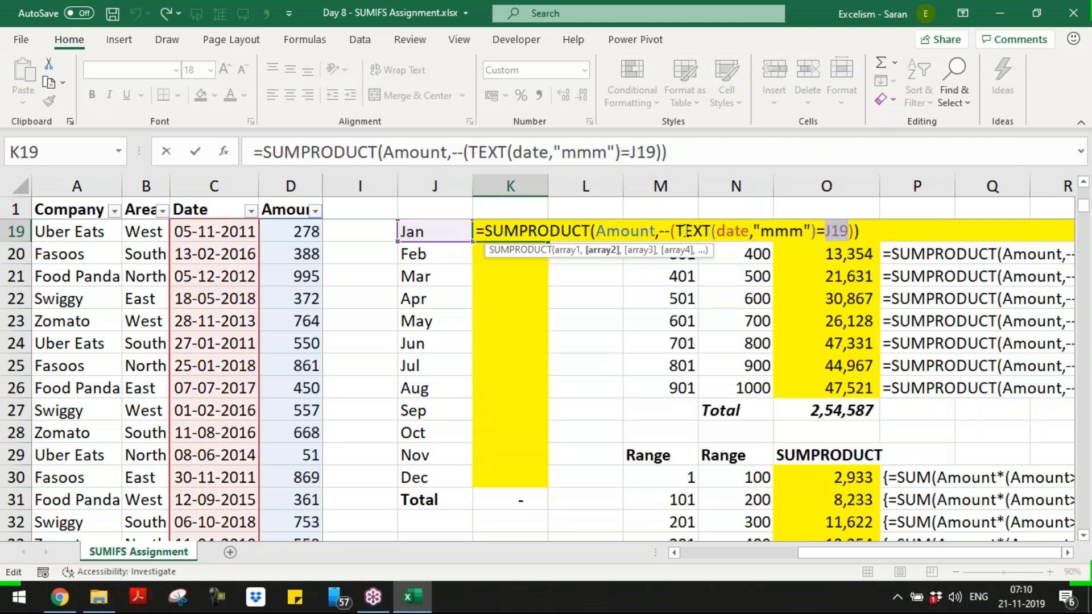
- Evaluate the comparison TEXT(date,"mmm")=J19 within K19's formula to inspect its logical array, and restore the expression
left_click_drag(676, 231, 855, 231)
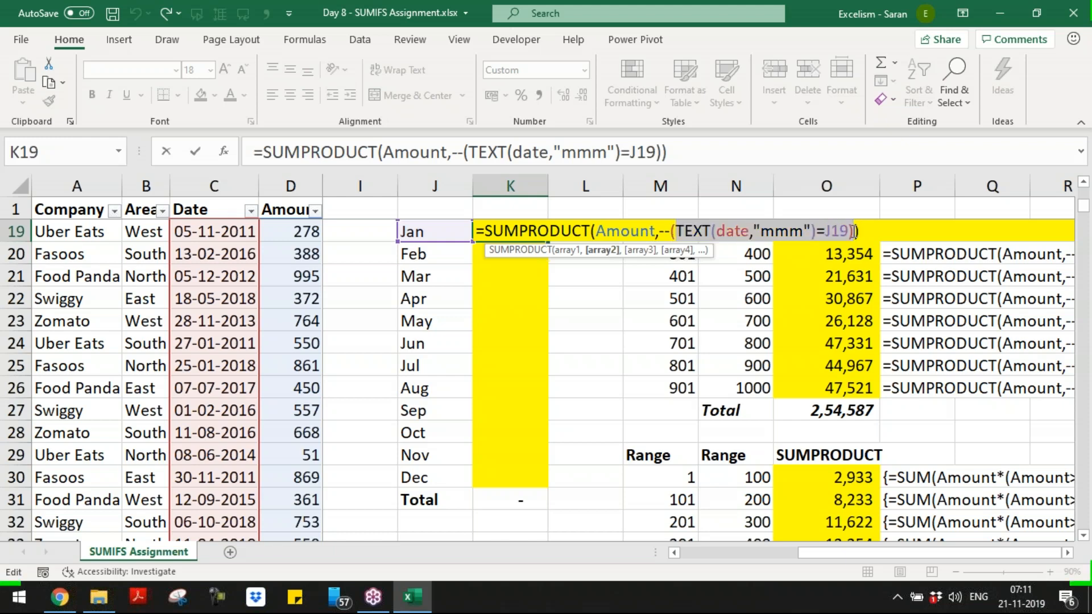
key("F9")
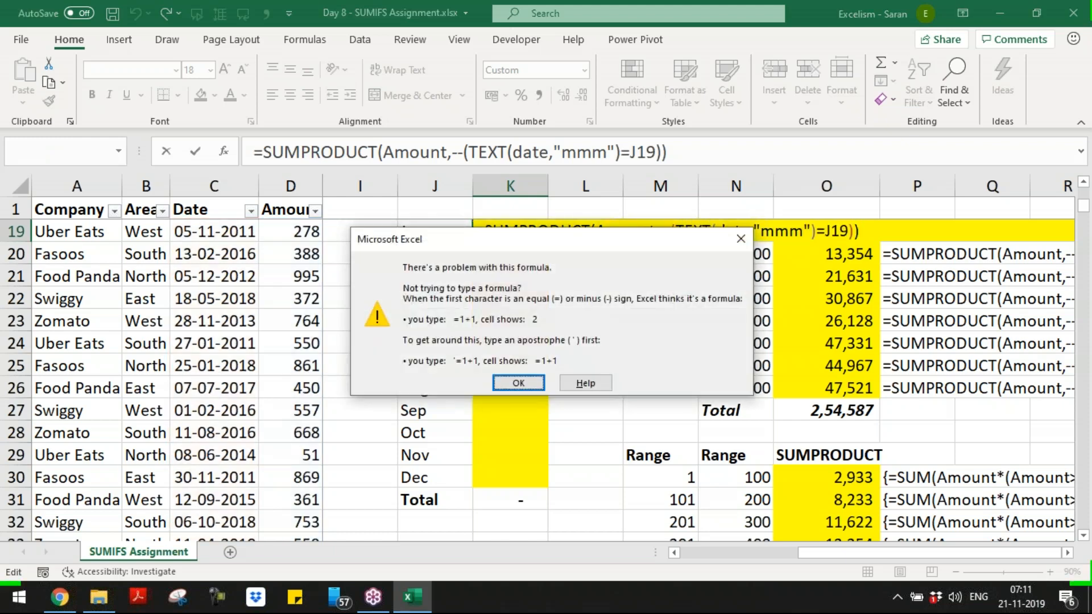
key("Return")
left_click_drag(676, 231, 854, 233)
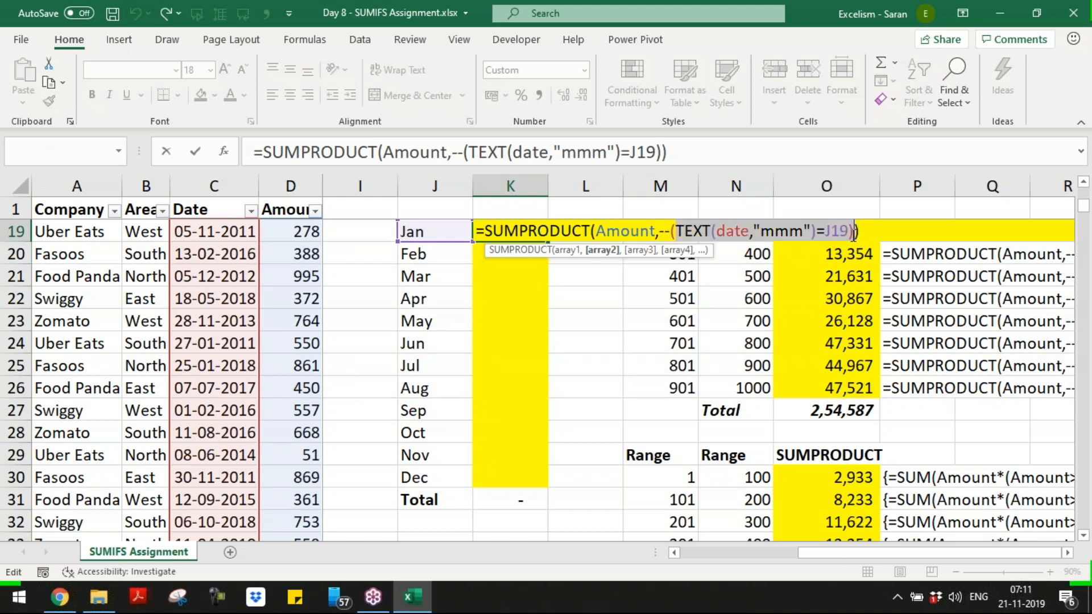
key("shift+Left")
key("F9")
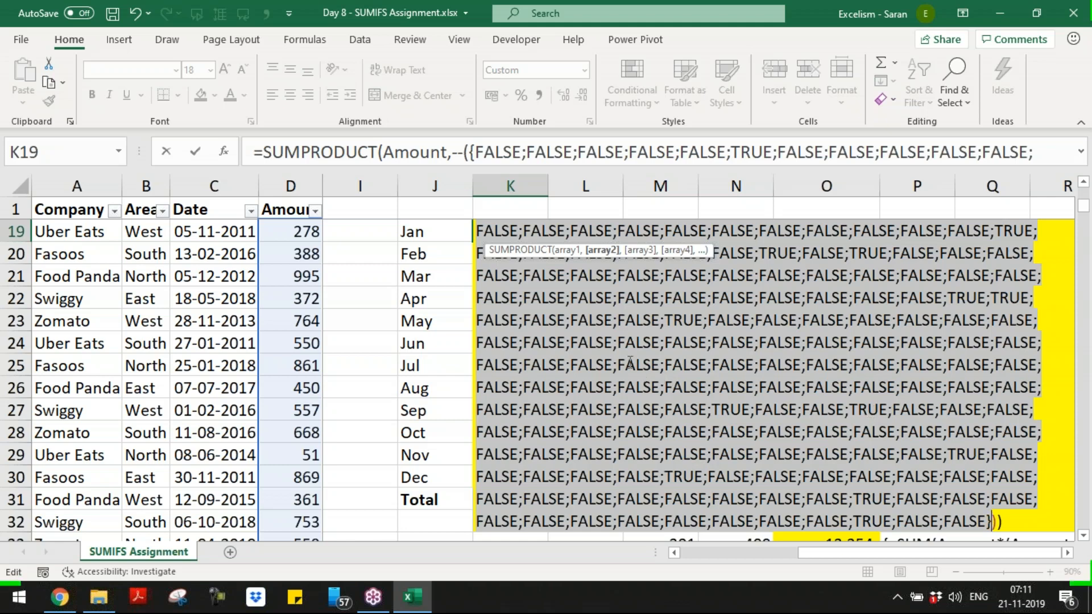
key("ctrl+z")
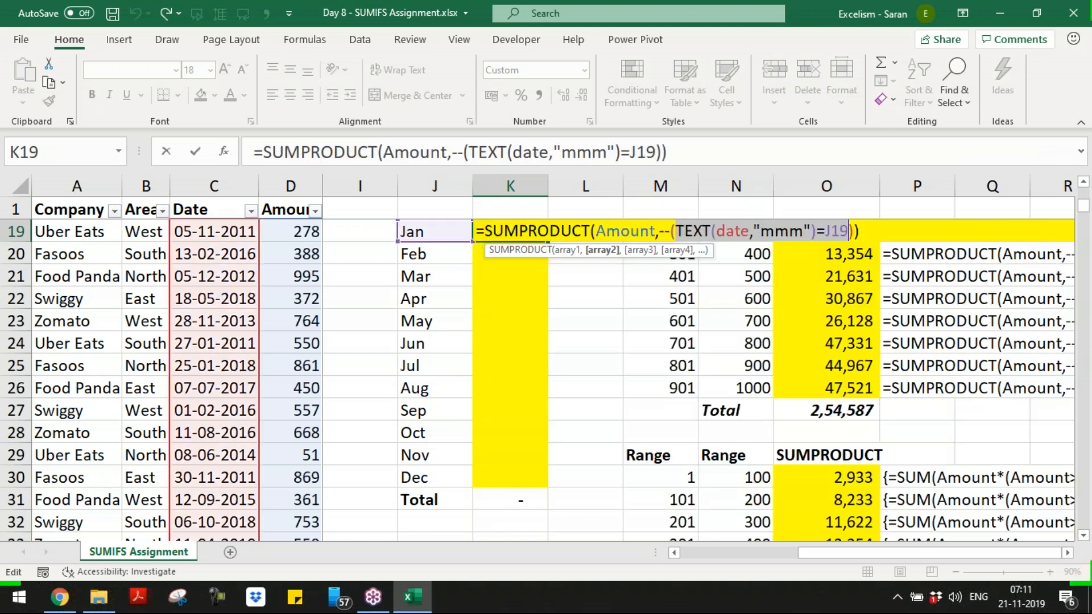
- Evaluate --(TEXT(date,"mmm")=J19) within K19's formula to inspect its numeric array, and restore the expression
left_click_drag(660, 230, 855, 230)
key("F9")
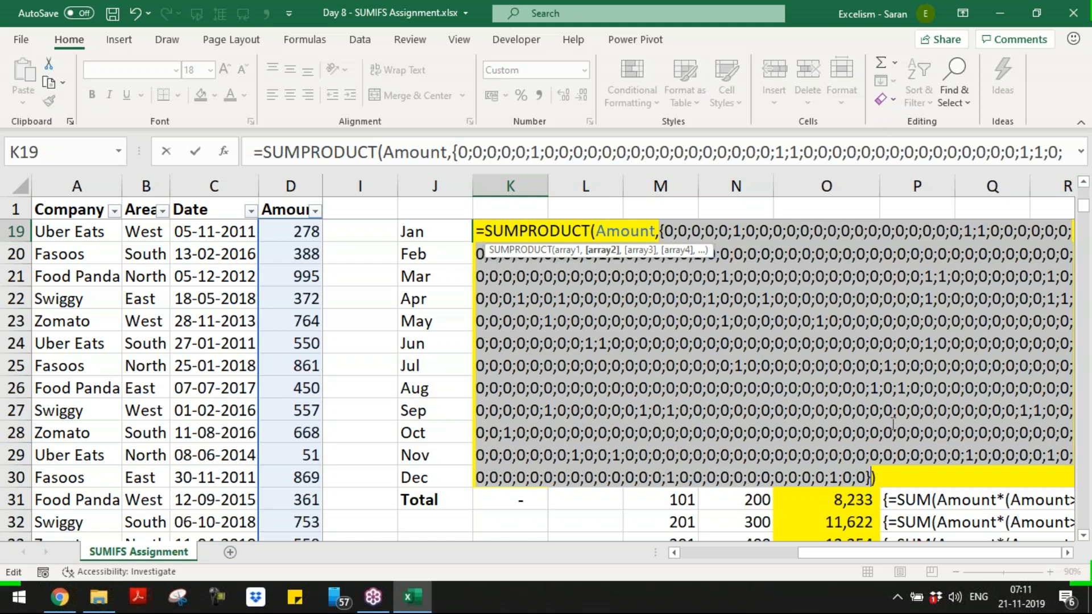
key("ctrl+z")
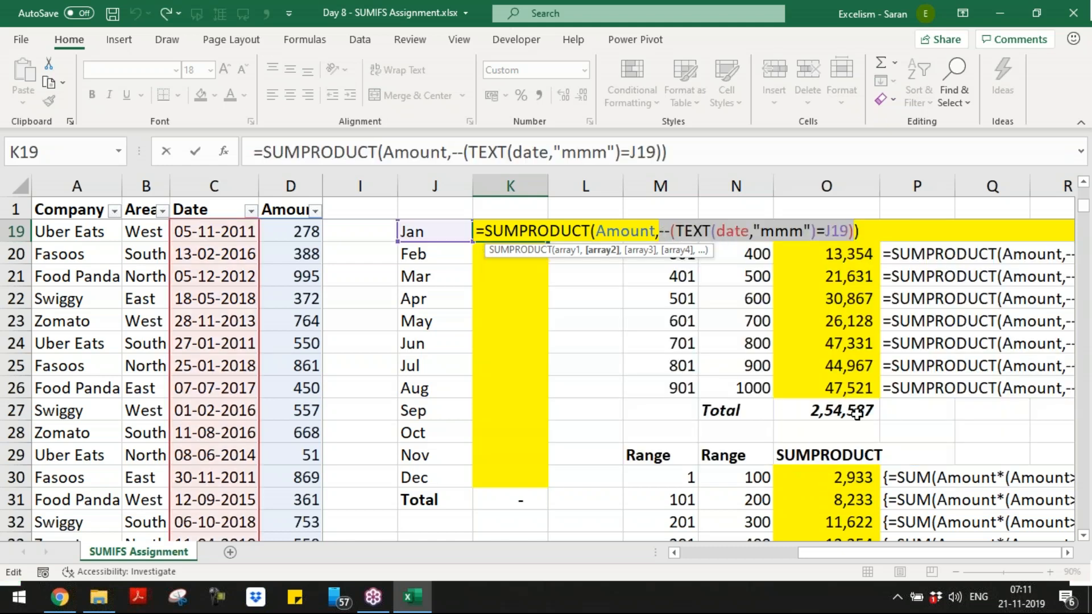
- Commit the SUMPRODUCT formula in K19 and fill it down through December in K30
key("Return")
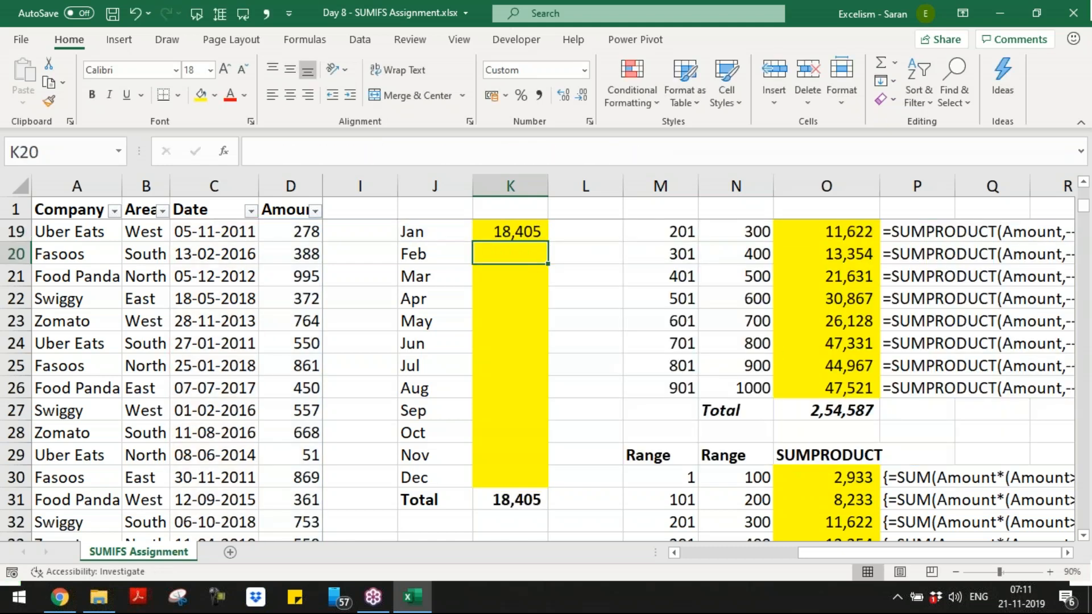
left_click(513, 231)
double_click(550, 242)
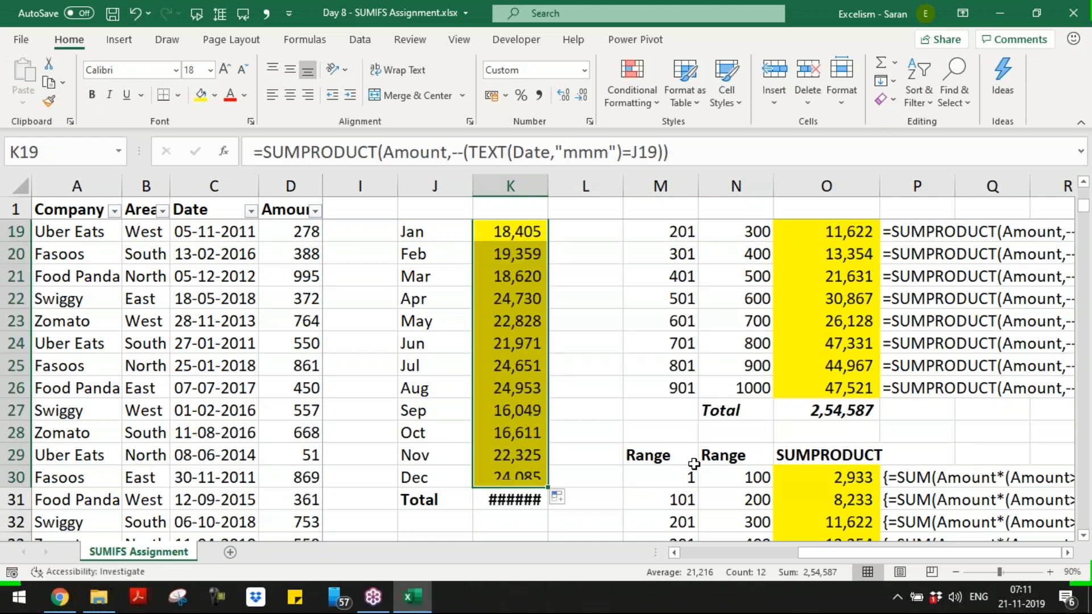
- AutoFit column K to the monthly grand total in K31
key("ctrl+Down")
key("alt+h")
key("o")
key("i")
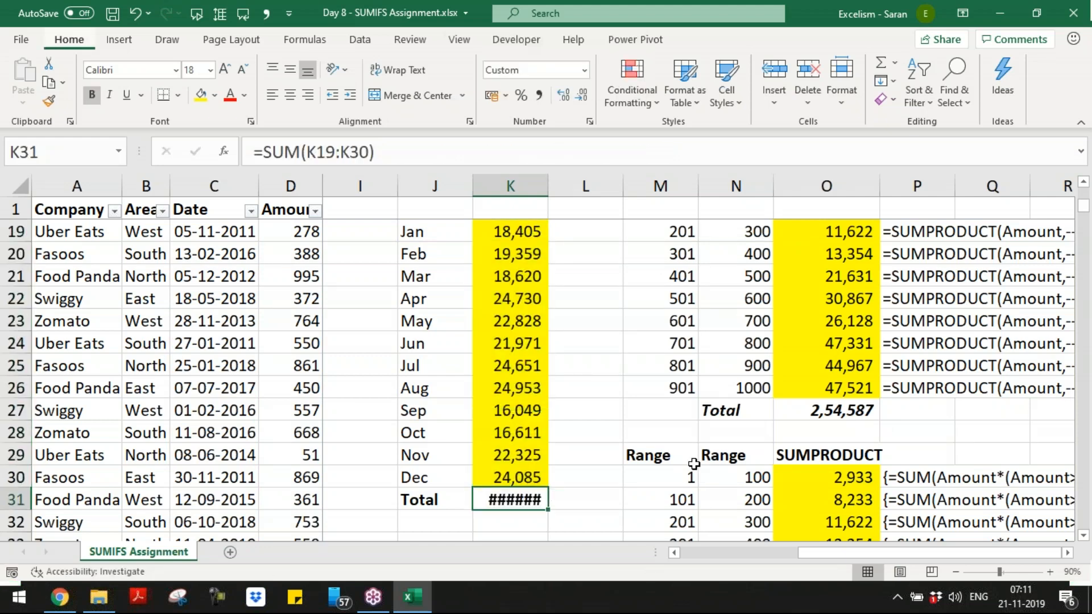
- Try inserting a blank column before column L, and undo the insertion
key("Right")
key("ctrl+space")
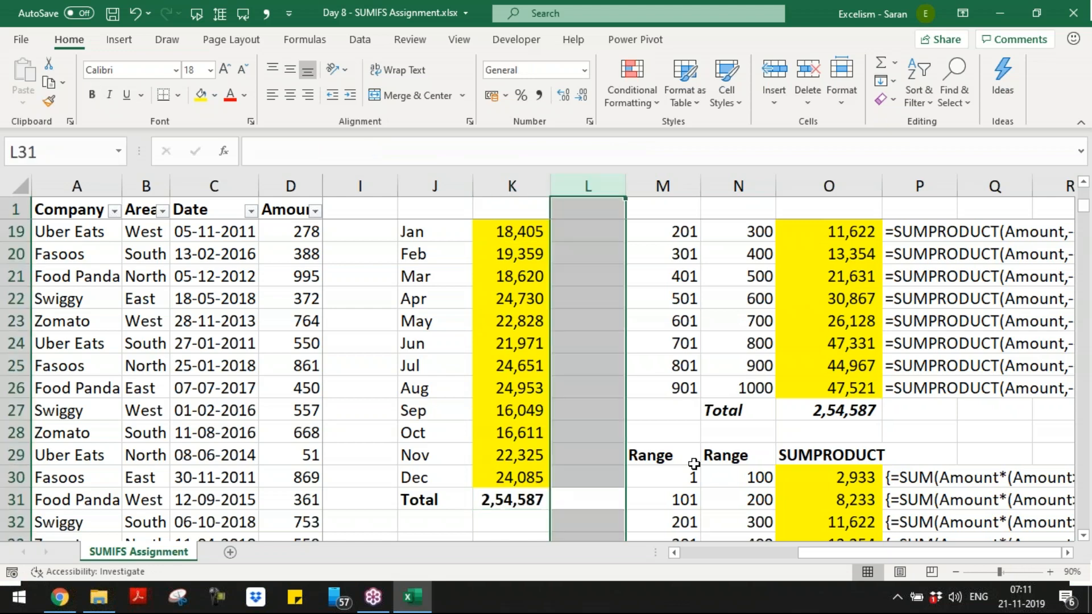
key("ctrl+shift+plus")
key("ctrl+Up")
key("Down")
key("Down")
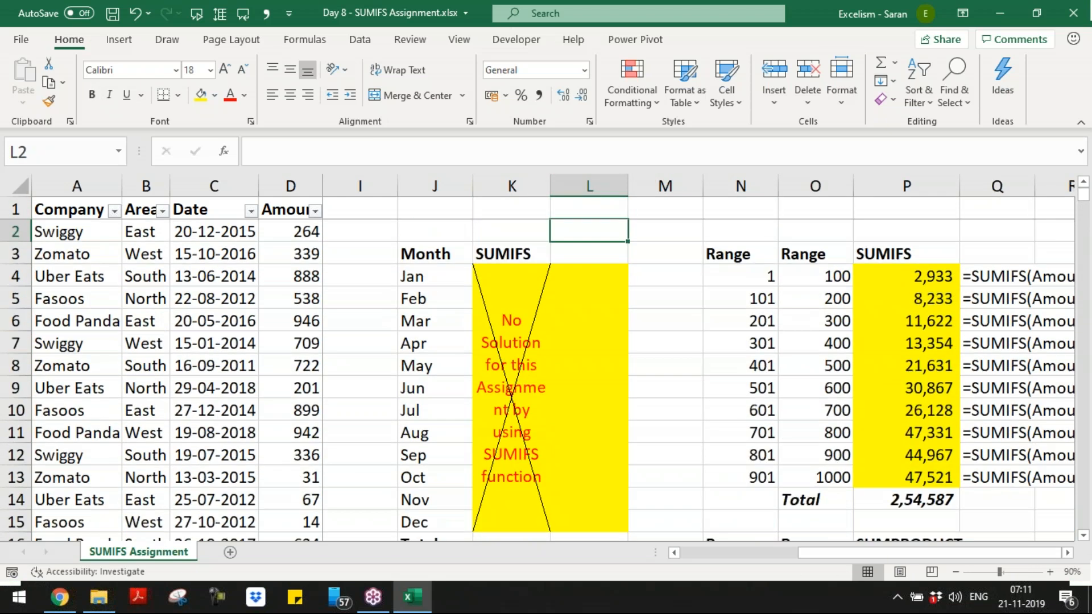
key("ctrl+z")
- Insert a blank column before column M, and select L19 beside the January SUMPRODUCT total
key("Right")
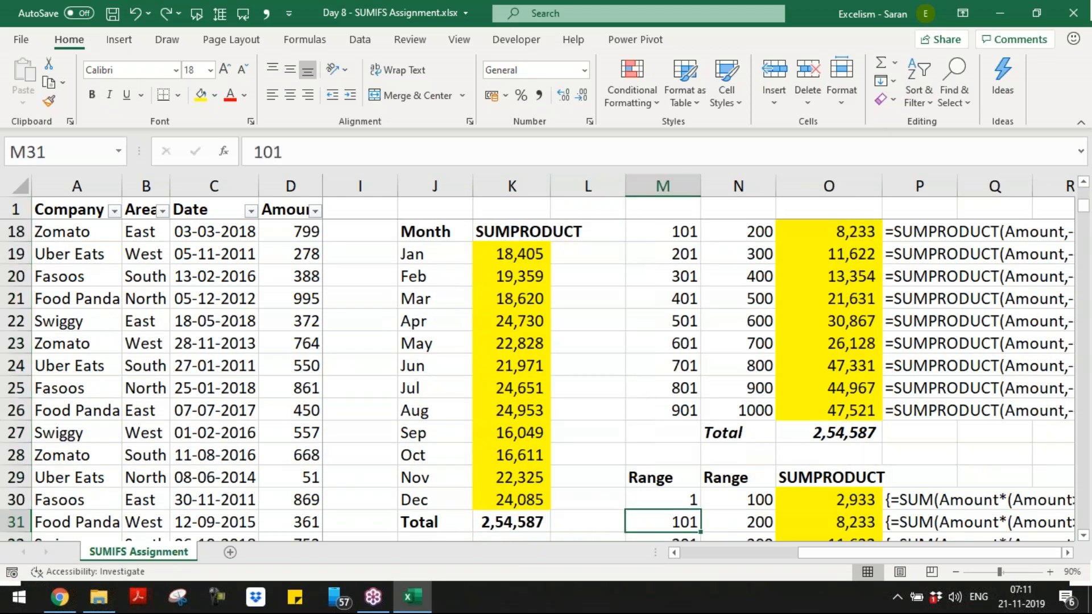
key("ctrl+space")
key("ctrl+shift+plus")
key("Left")
key("Left")
key("Down")
key("Down")
key("Down")
key("Down")
key("Down")
key("Down")
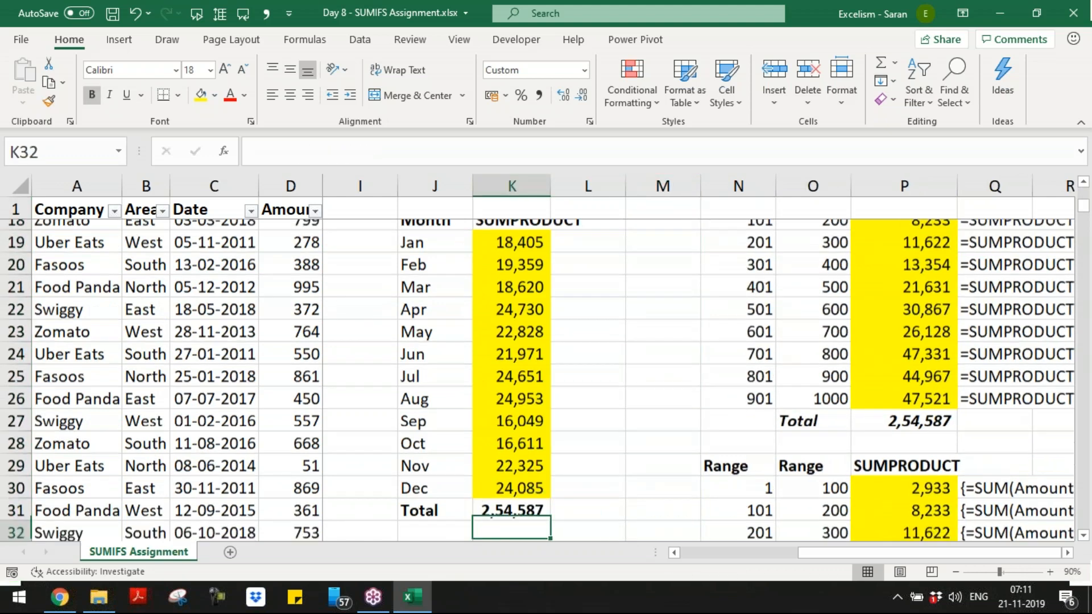
key("Down")
key("ctrl+Up")
key("ctrl+Up")
key("ctrl+Up")
key("Down")
key("Down")
key("Down")
key("Right")
type("=sumpro")
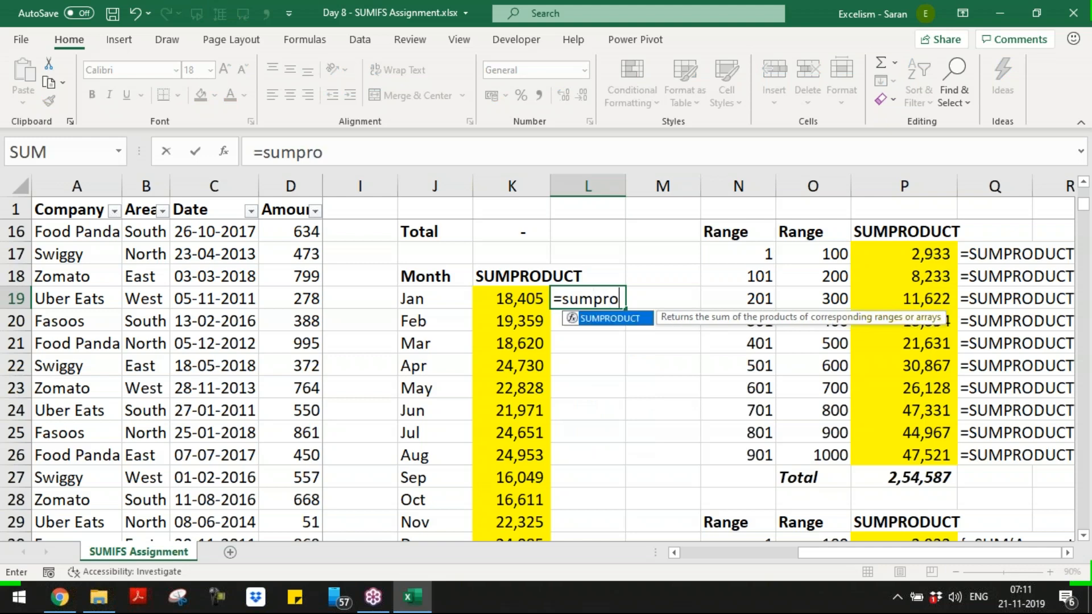
key("Tab")
key("ctrl+Return")
key("ctrl+c")
- Enter =FORMULATEXT(K19) in L19 to display the January formula
type("=formul")
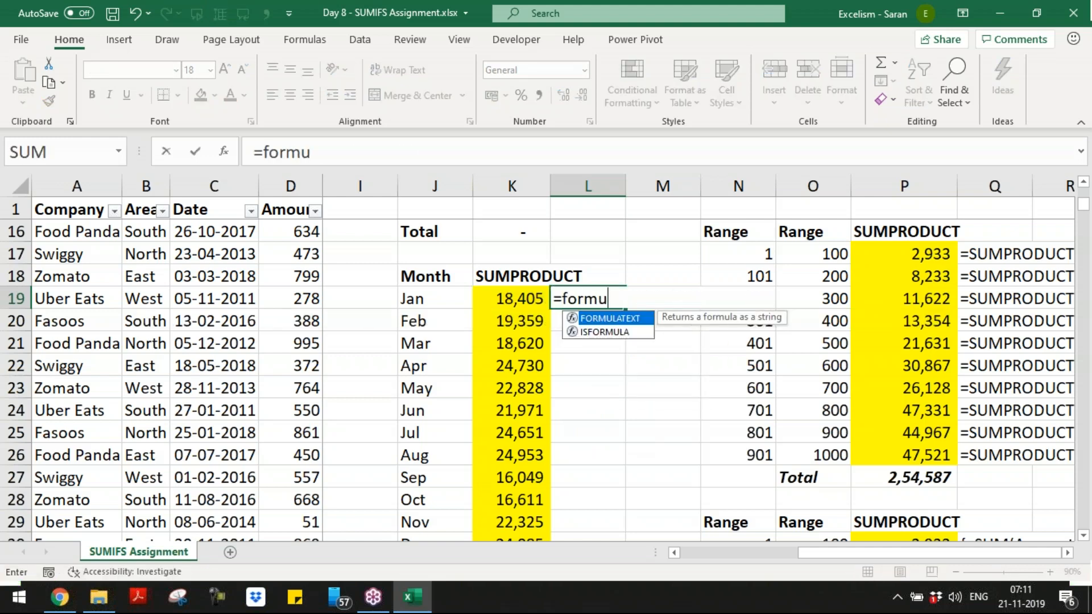
key("Tab")
key("Left")
key("ctrl+Return")
- Copy the FORMULATEXT formula from L19 down to L20:L30 beside the remaining months
key("ctrl+c")
key("Left")
key("ctrl+Down")
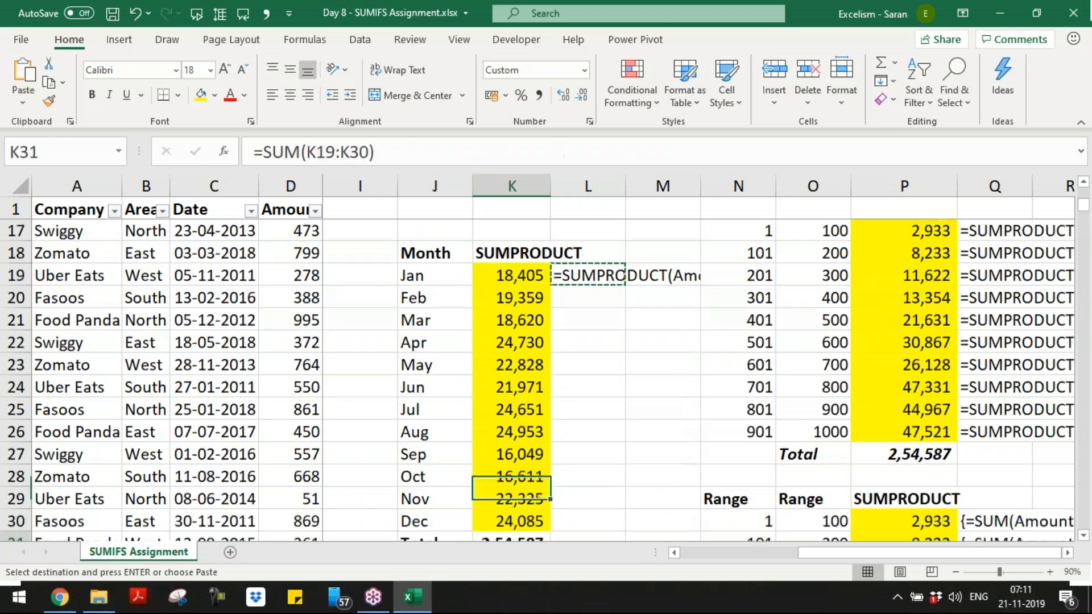
key("Right")
key("Up")
key("ctrl+shift+Up")
key("shift+Down")
key("Return")
key("ctrl+Up")
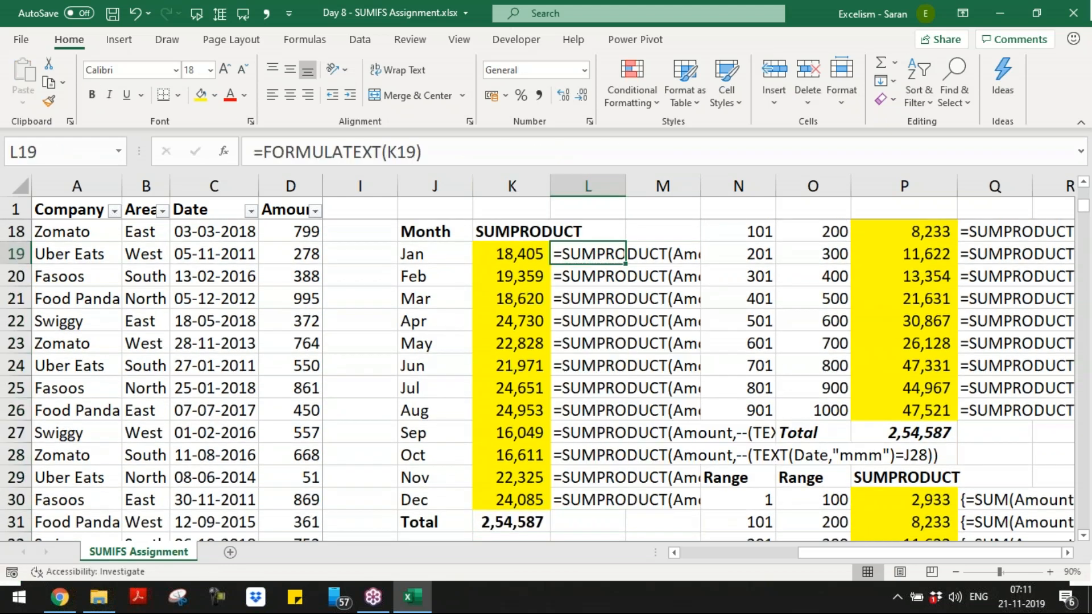
- AutoFit column L to the formula texts in L19:L30
key("ctrl+shift+Down")
key("alt+o")
key("c")
key("a")
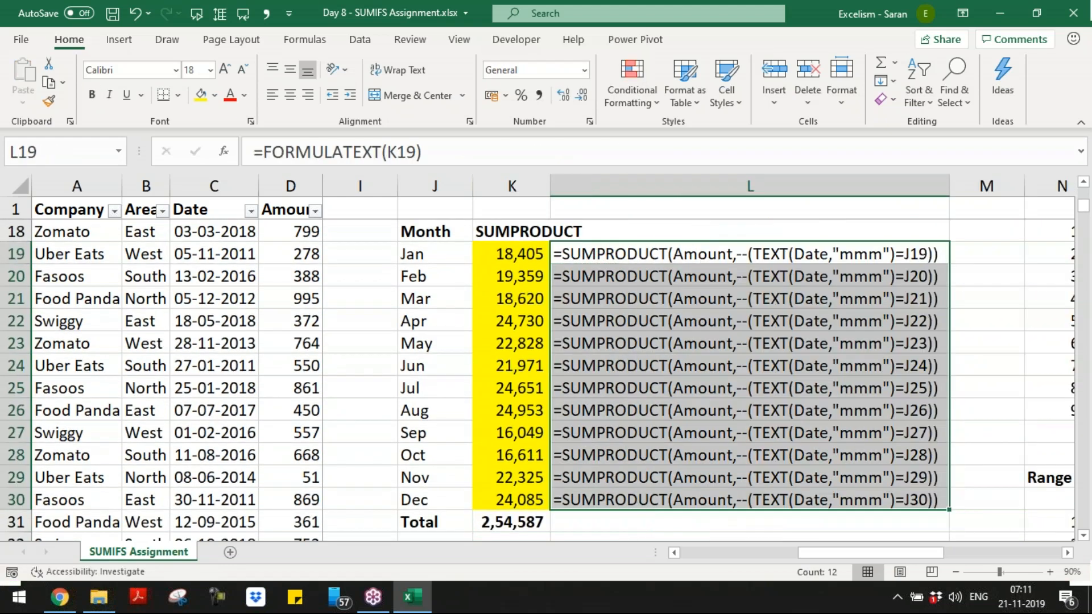
- Copy the Month and SUMPRODUCT table in J18:K31 and paste it starting at J33
key("Down")
key("Down")
key("Down")
key("Left")
key("Left")
key("Up")
key("Up")
key("Up")
key("Up")
key("shift+Right")
key("ctrl+shift+Down")
key("ctrl+c")
key("Down")
key("Down")
key("Down")
key("Down")
key("Down")
key("Down")
key("Down")
key("Down")
key("Down")
key("Down")
key("Down")
key("Down")
key("Down")
key("Down")
key("Down")
key("Down")
key("Down")
key("Down")
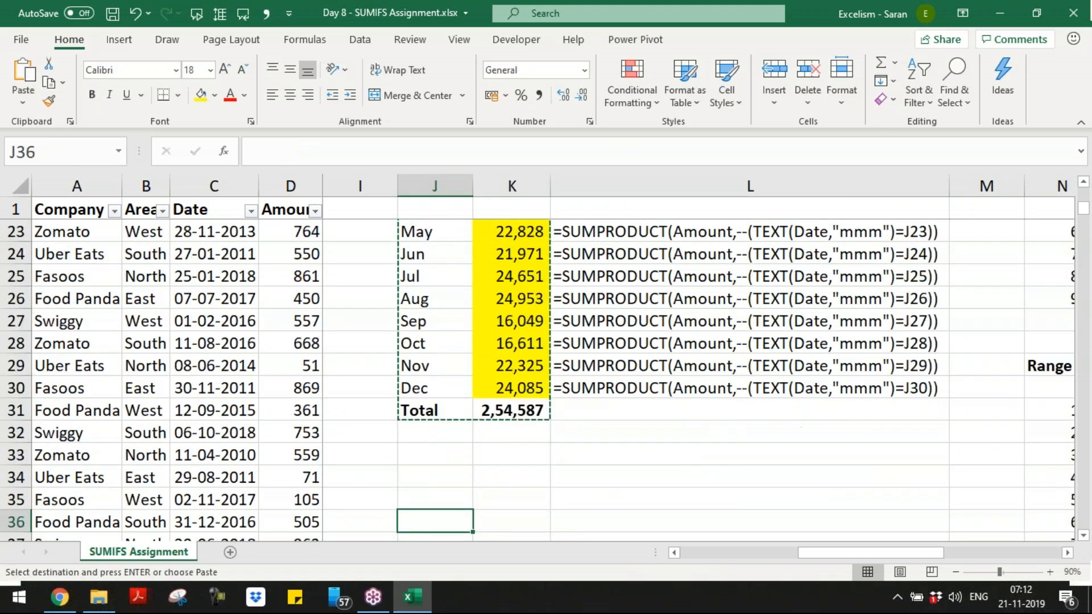
key("Up")
key("Up")
key("Up")
key("ctrl+v")
key("Escape")
- Clear the copied monthly formulas in K34:K45 and change the K33 heading to SUM
key("Down")
key("Right")
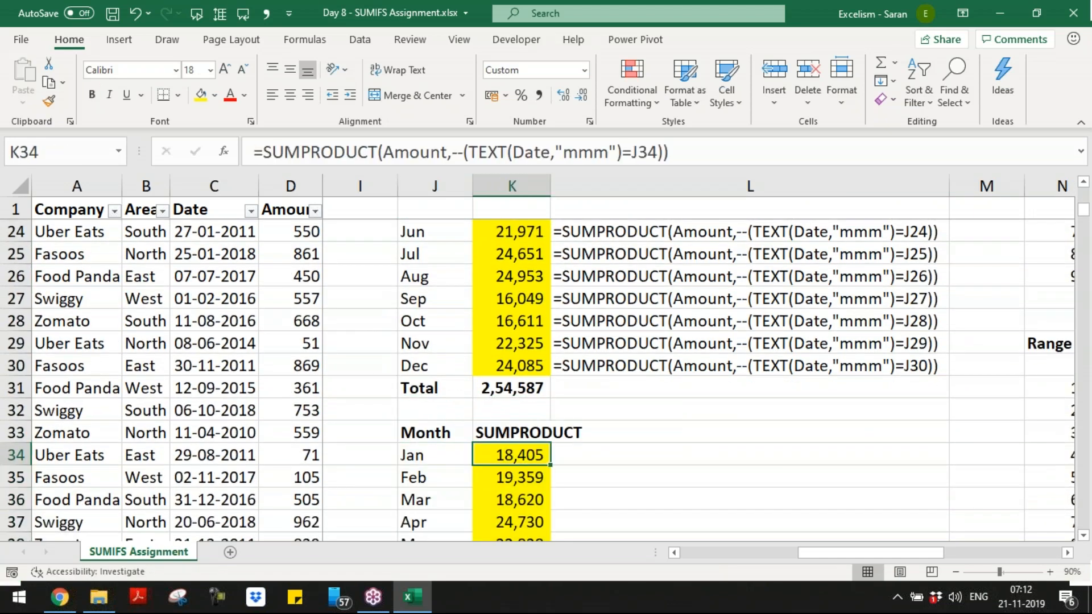
key("ctrl+shift+Down")
key("shift+Up")
key("Delete")
key("Up")
type("SUM")
key("Return")
- Enter the array formula =SUM(Amount*(TEXT(date,"MMM")=J34)) in K34 and fill it down through K45
type("=")
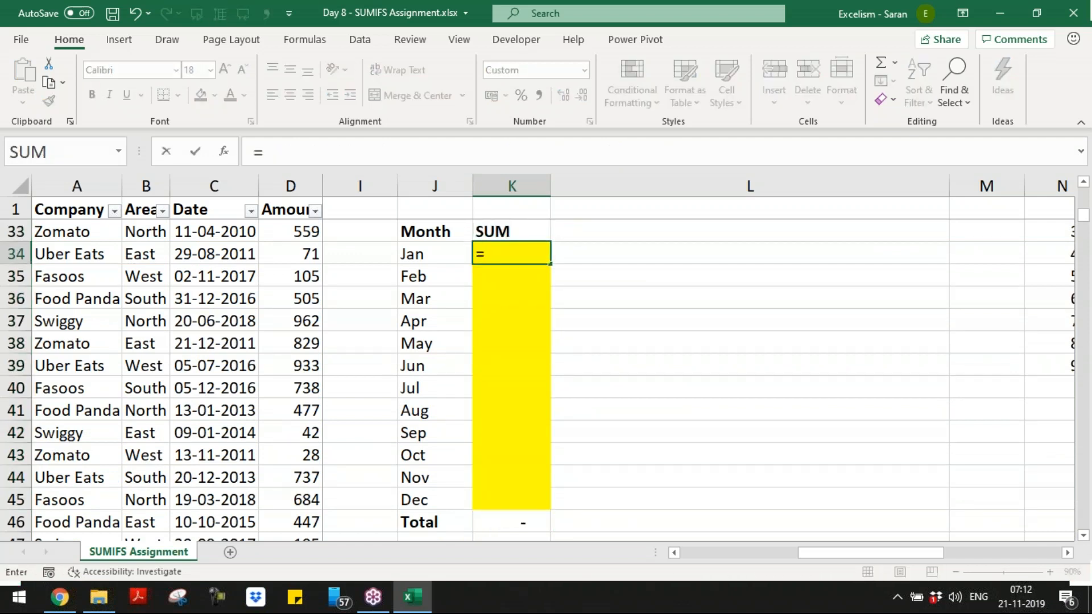
type("SUM(Amount")
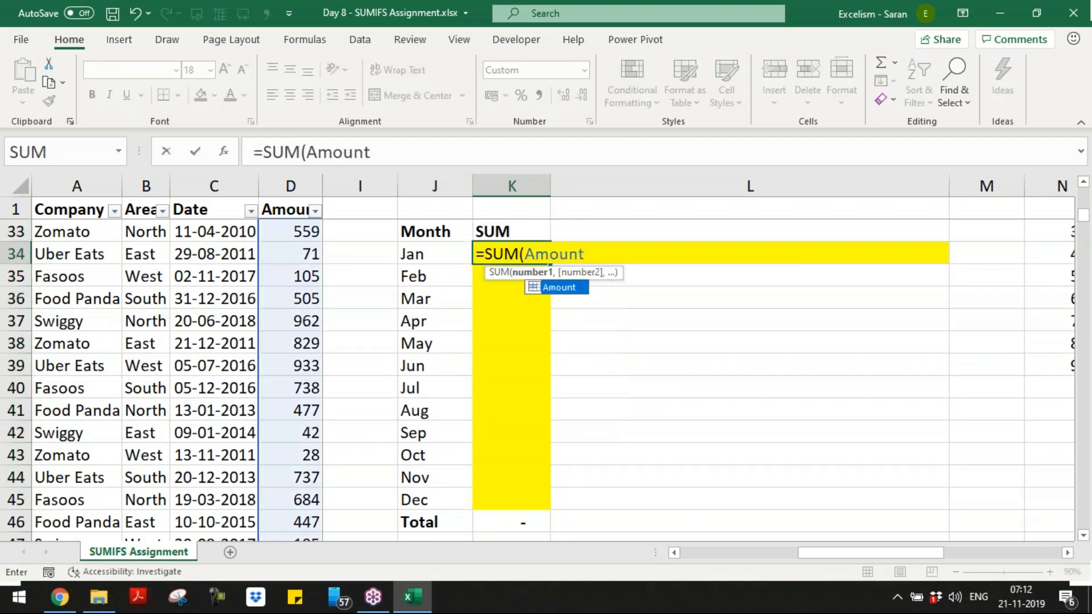
type("*(TEXT(d")
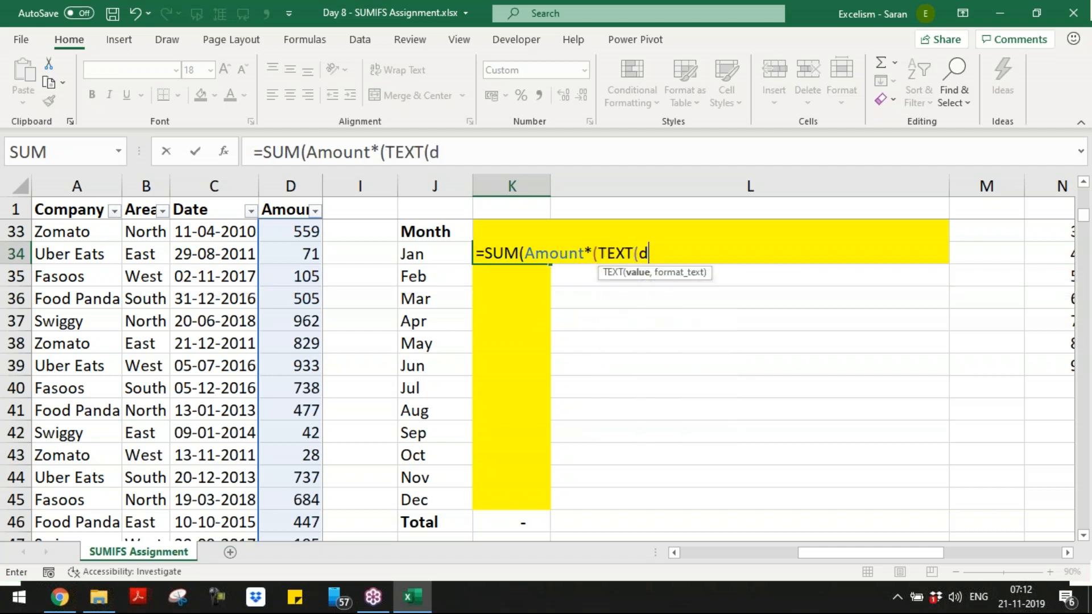
type("tate,\"")
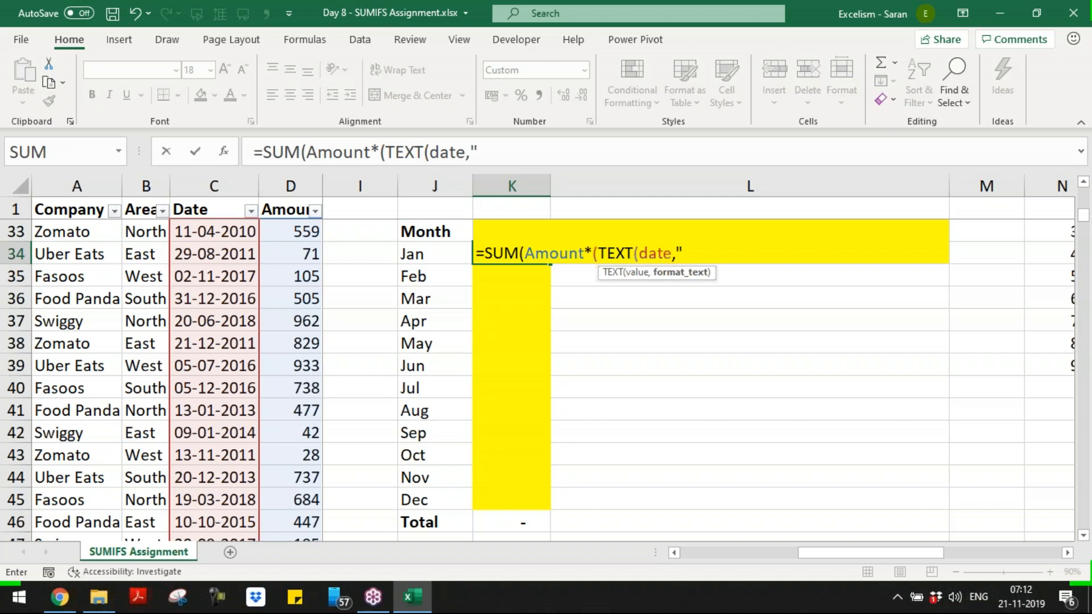
type("MMM\")=")
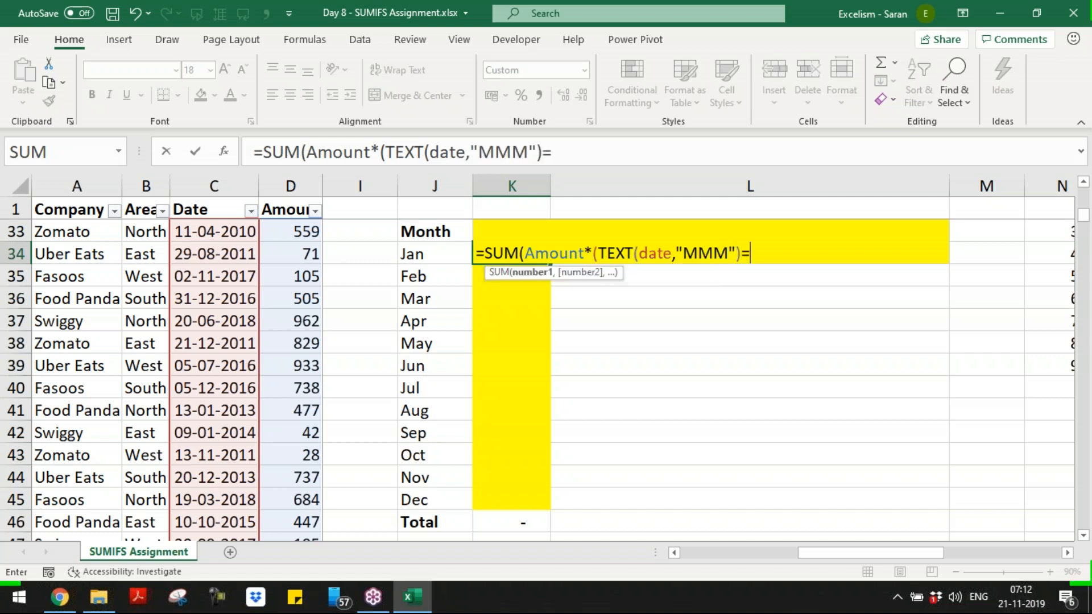
left_click(415, 255)
type(")")
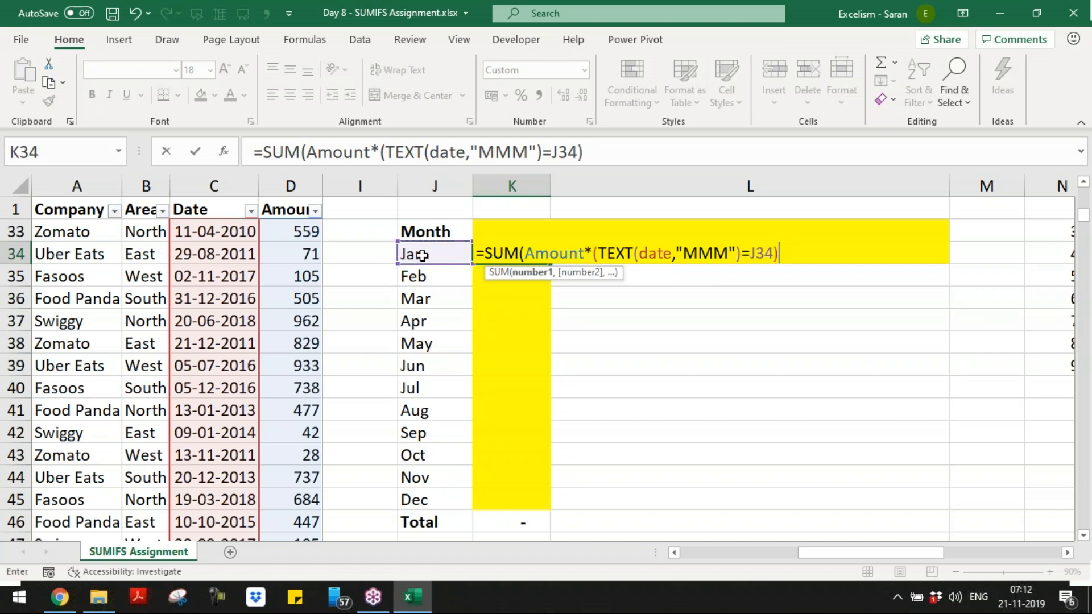
type(")")
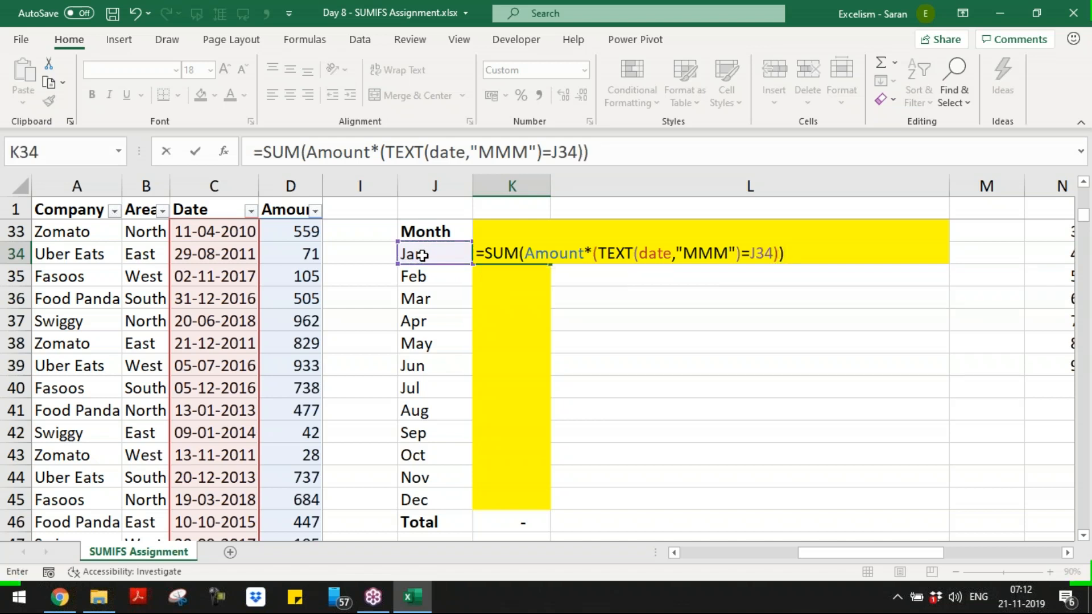
key("ctrl+shift+Return")
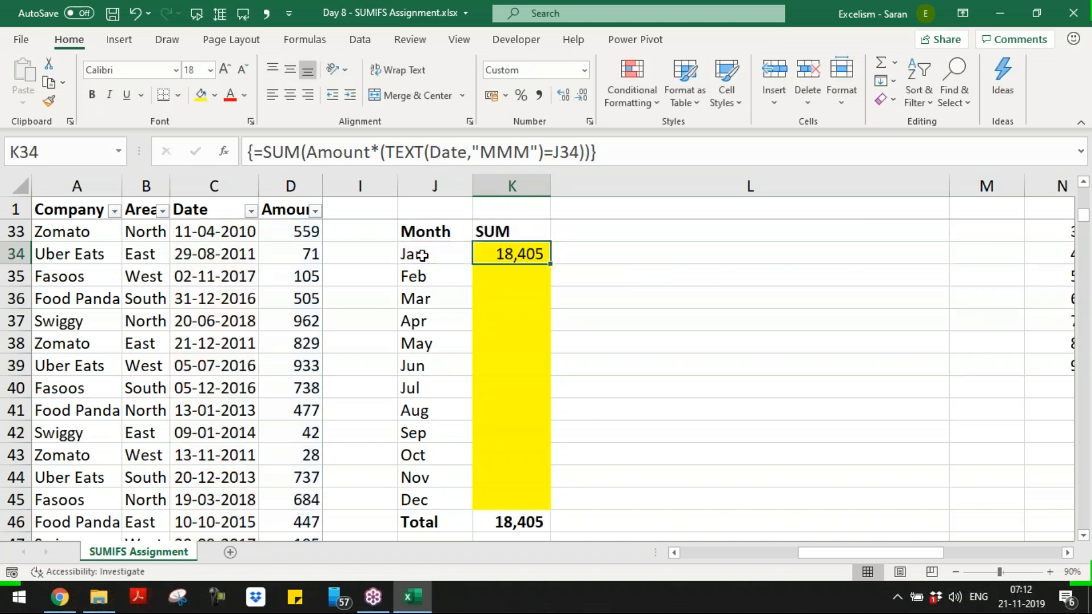
double_click(546, 263)
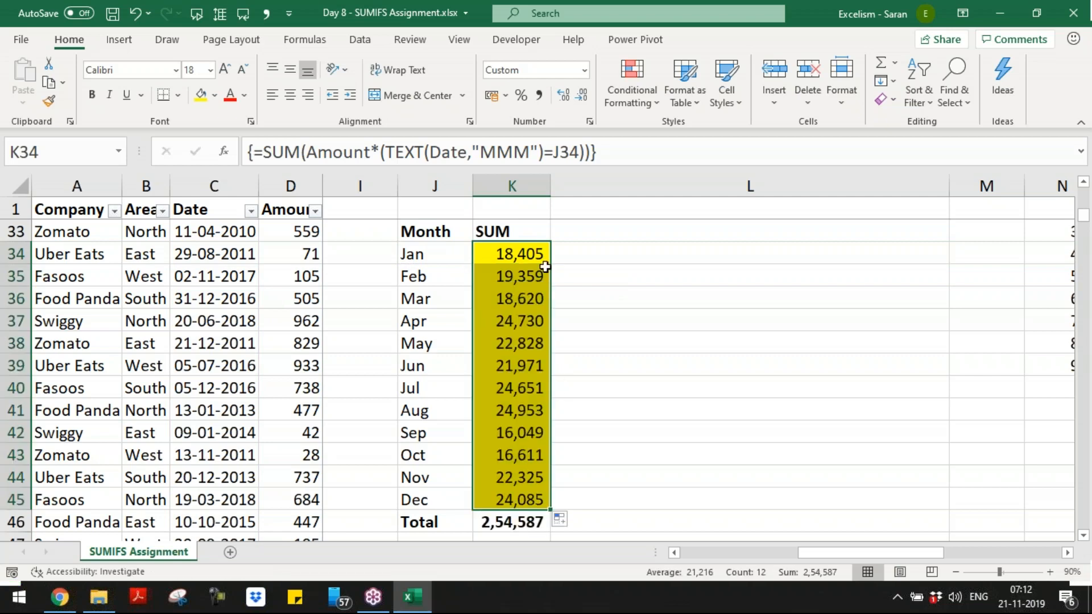
- Copy the FORMULATEXT formula from L30 into L34:L45 beside the monthly SUM formulas
left_click(614, 275)
key("ctrl+Up")
key("ctrl+c")
key("Left")
key("Down")
key("Down")
key("Down")
key("Down")
key("Right")
key("shift+Down")
key("shift+Down")
key("shift+Down")
key("shift+Down")
key("shift+Down")
key("shift+Down")
key("shift+Down")
key("shift+Down")
key("shift+Down")
key("shift+Down")
key("shift+Down")
key("shift+Up")
key("shift+Up")
key("shift+Down")
key("shift+Down")
key("Return")
key("Left")
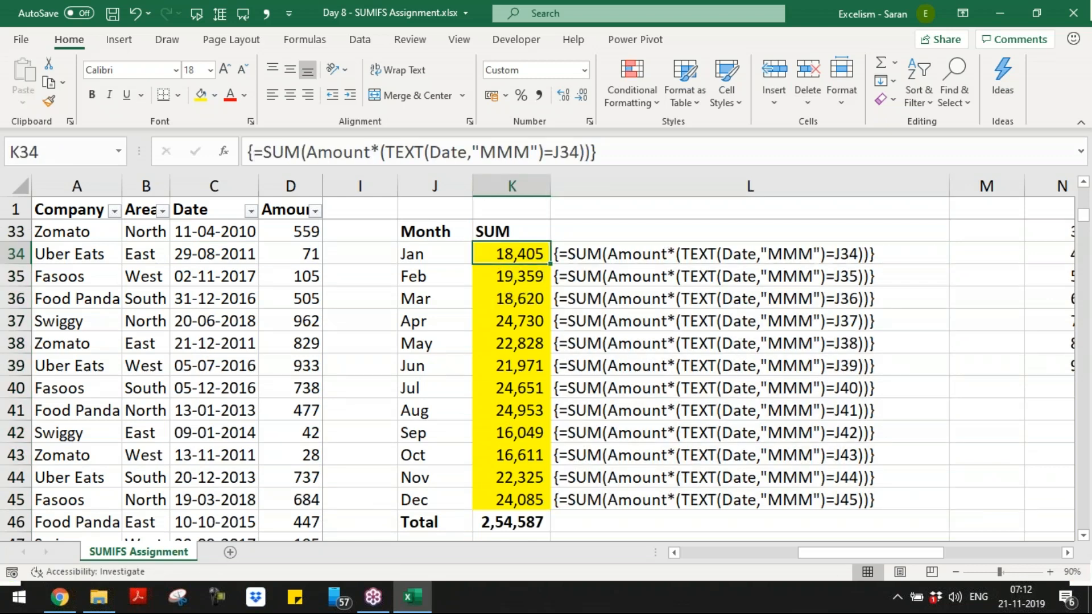
- Look across the sheet's yearly, monthly and range summary tables from the first columns to column W
key("ctrl+Home")
key("Down")
key("Down")
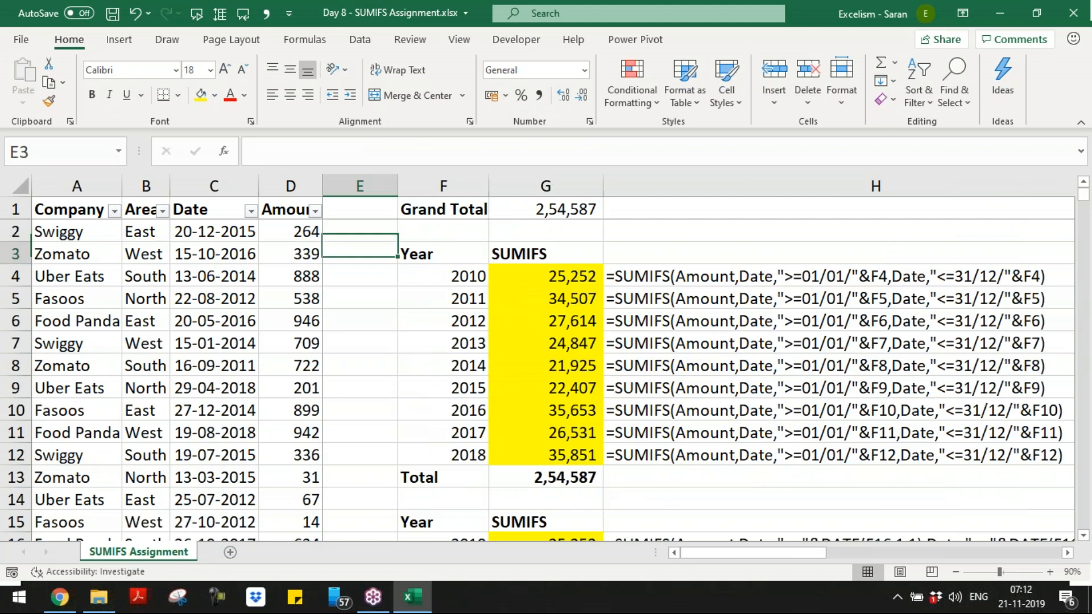
key("Right")
key("Right")
key("Right")
key("Right")
key("Right")
key("Right")
key("Right")
key("Right")
key("Right")
key("Right")
key("Right")
key("Right")
key("Right")
key("Right")
key("Right")
key("Right")
key("Right")
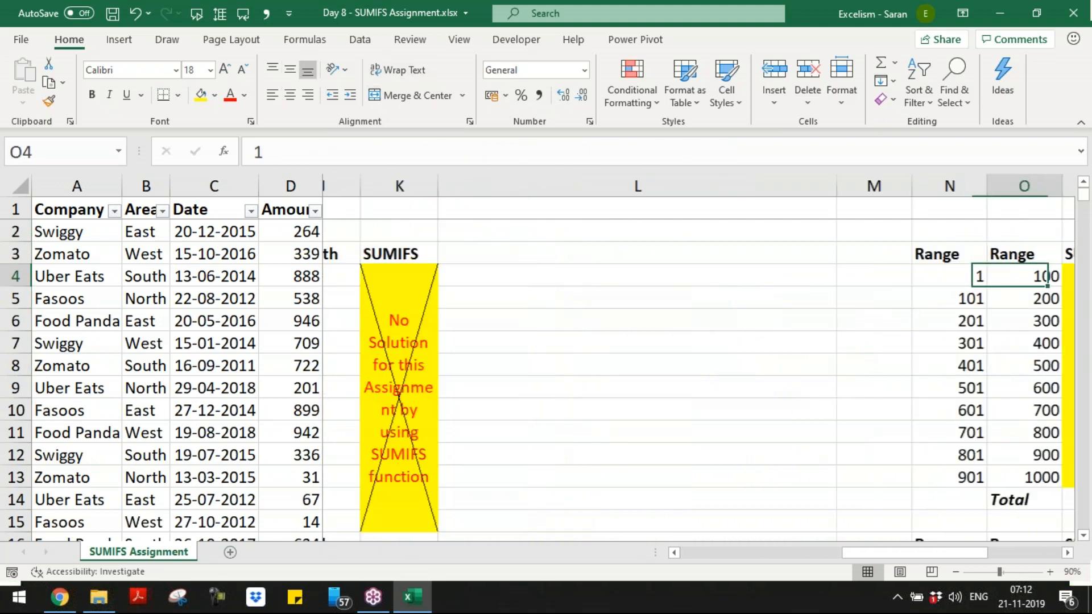
key("Right")
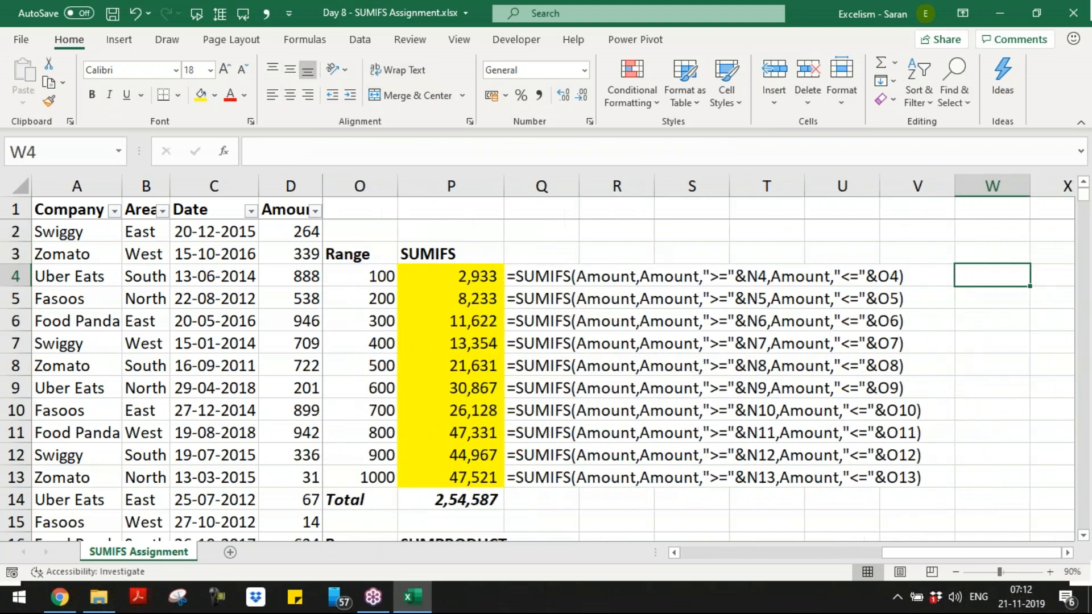
- Return to the start of the worksheet and save the workbook
key("ctrl+Home")
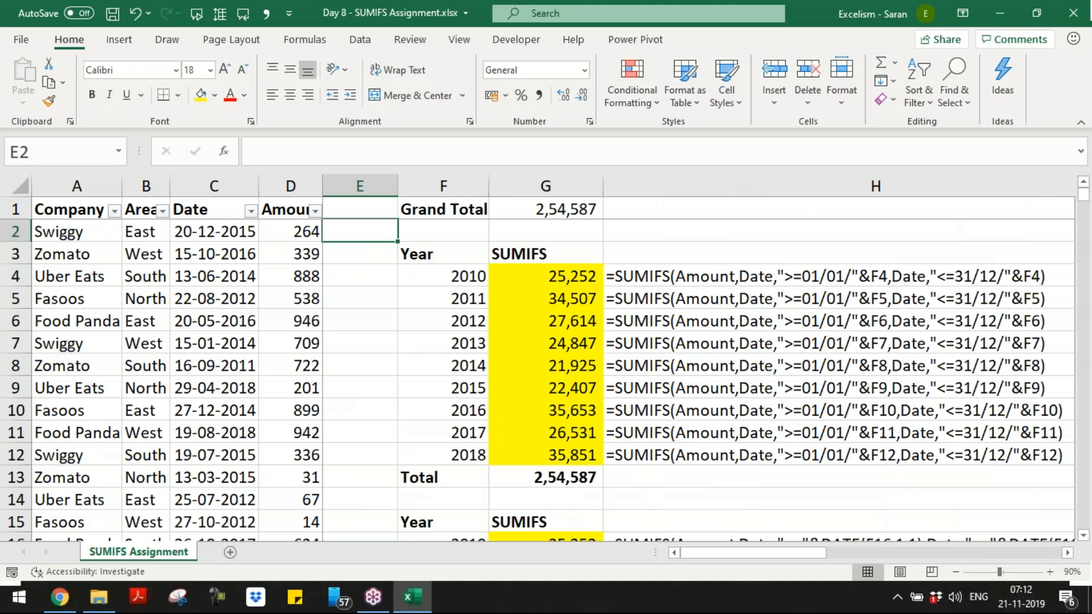
key("ctrl+s")
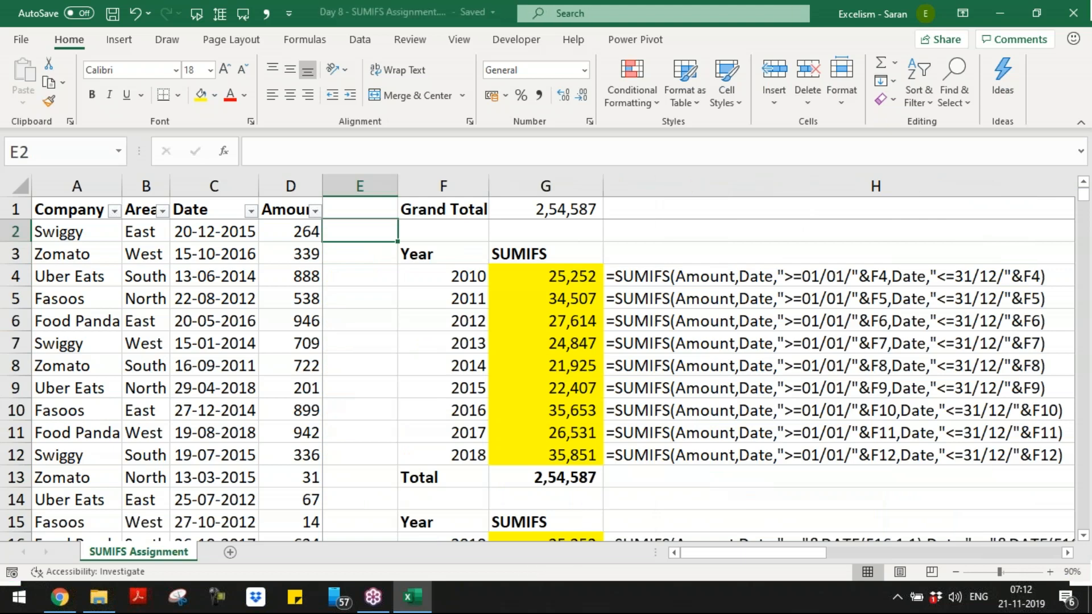
- Look through the yearly total tables and their formula texts in columns F to H
key("Page_Down")
key("Page_Down")
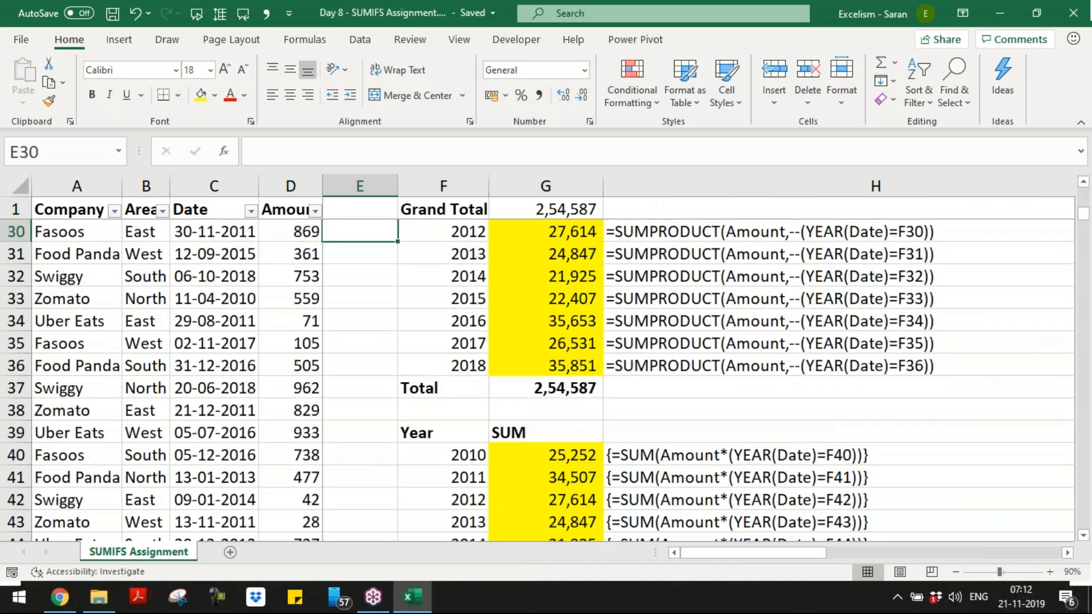
key("Page_Down")
key("Page_Up")
key("Page_Up")
key("Page_Up")
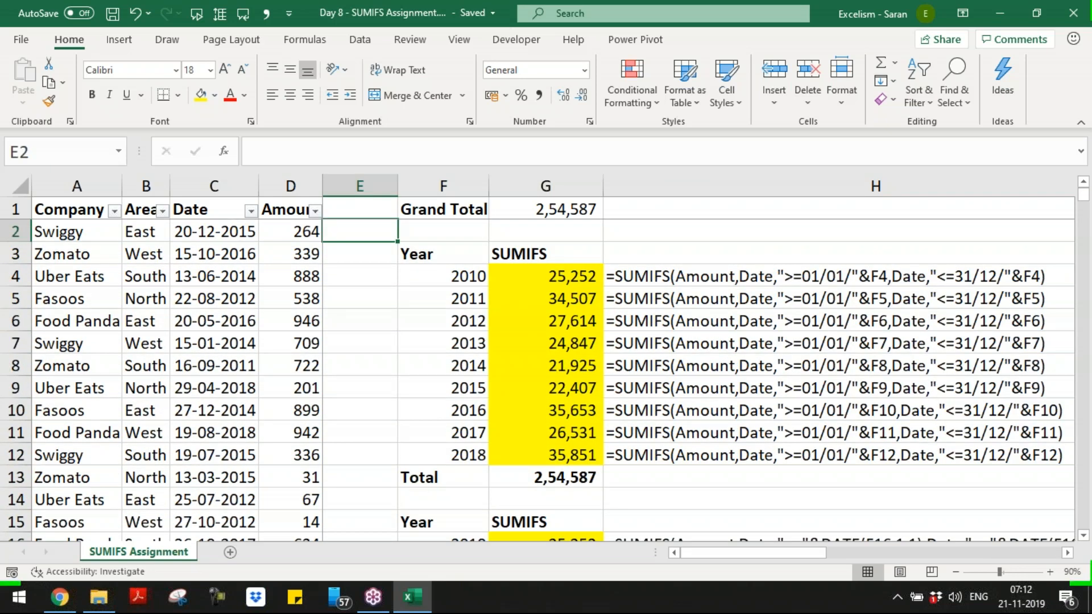
key("Down")
key("Down")
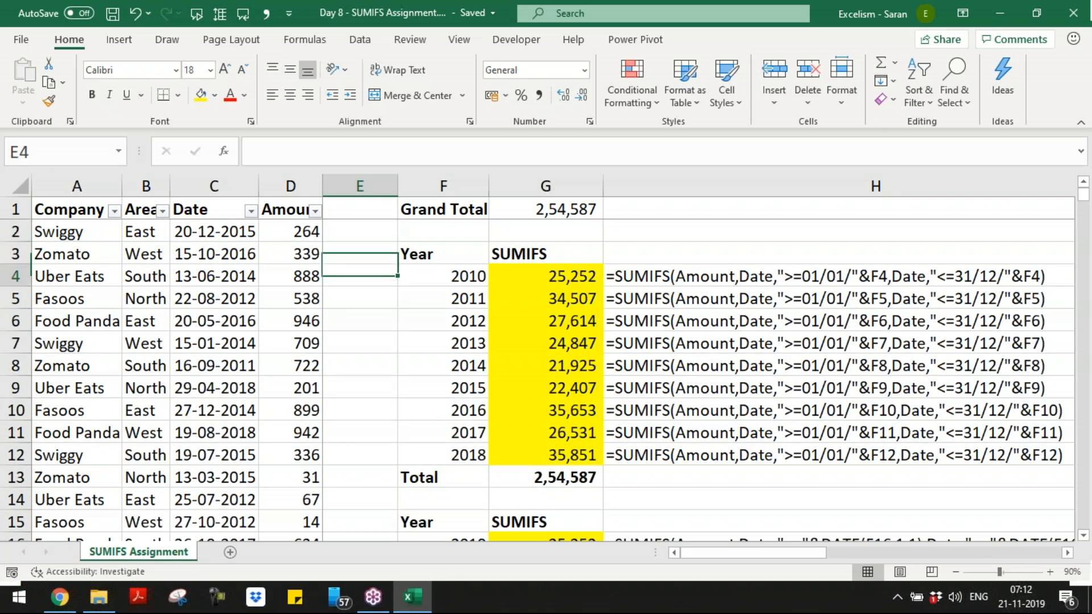
key("Right")
key("Right")
key("Right")
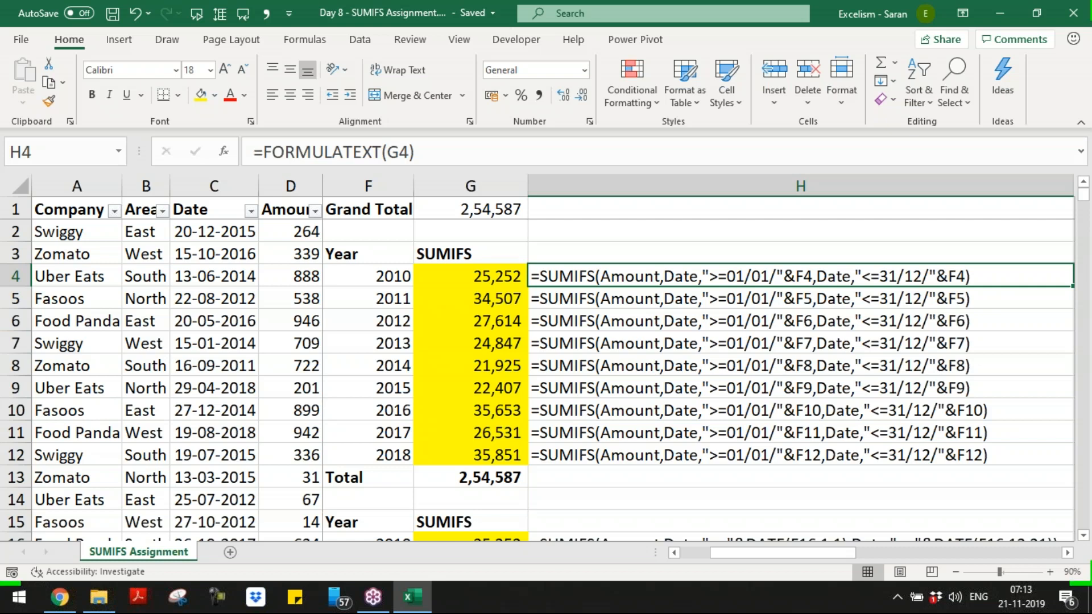
- Return to the start of the worksheet, close the workbook, and switch to the Batch 9 folder in File Explorer
key("ctrl+Home")
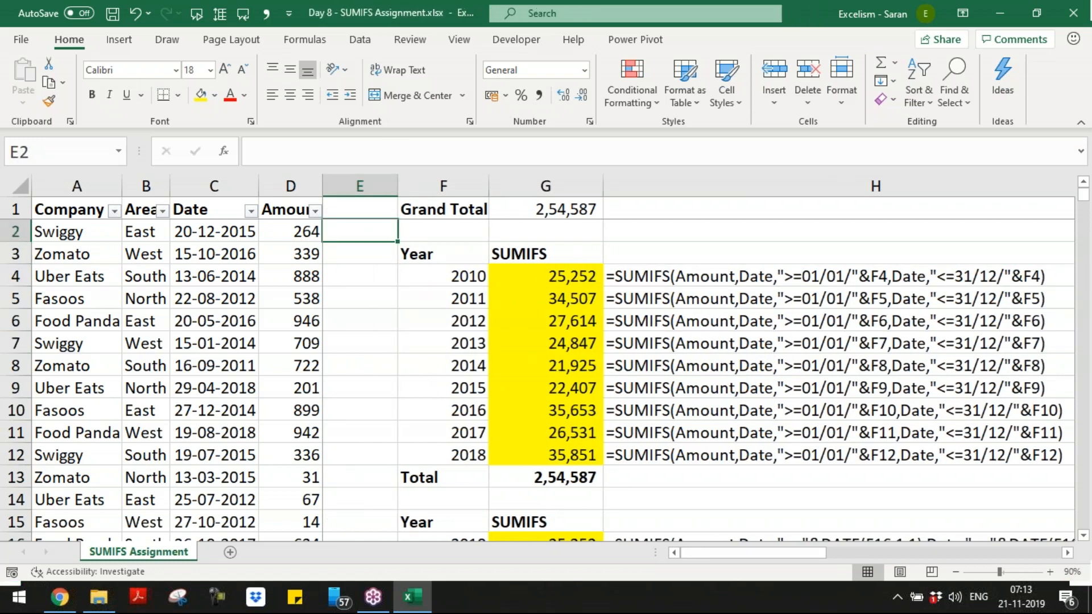
key("ctrl+w")
key("alt+Tab")
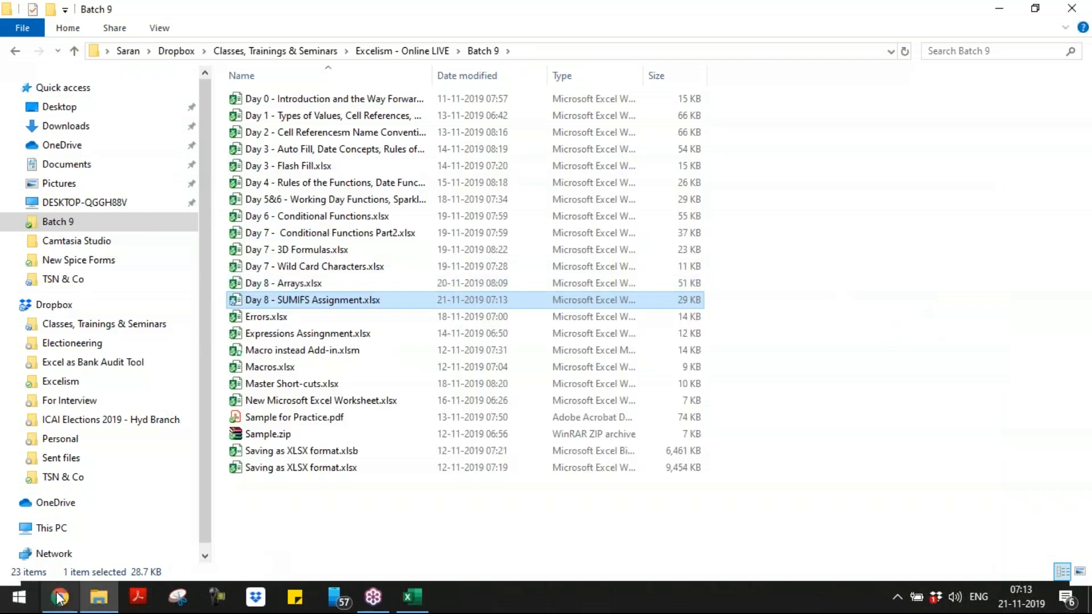
- Switch to GoToTraining in Chrome and start adding a material from the computer to the Day 9 Consolidate Feature, Assignment Solutions training
left_click(60, 597)
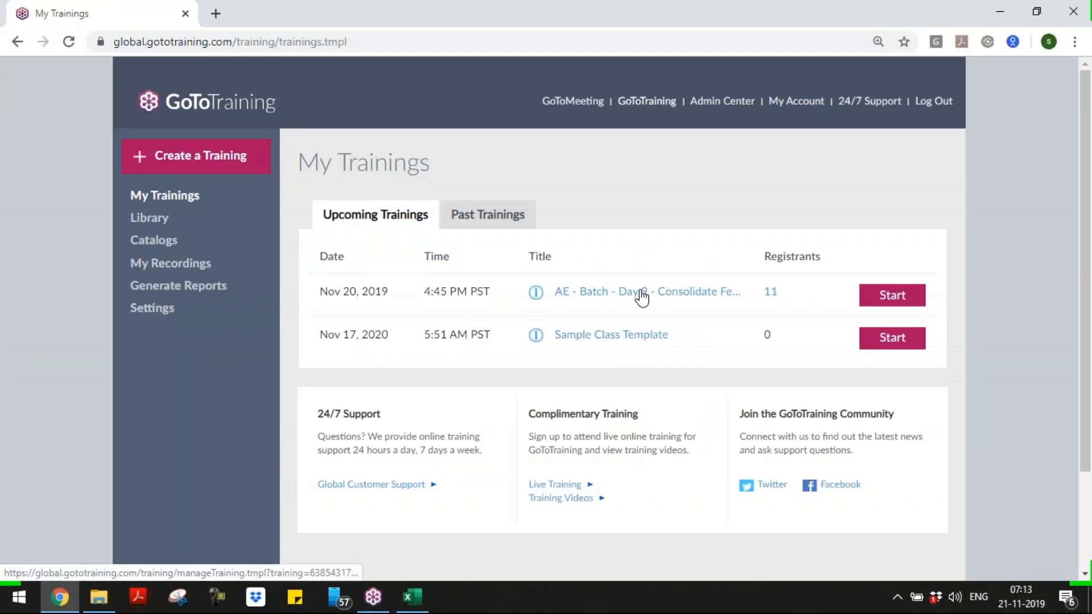
left_click(659, 245)
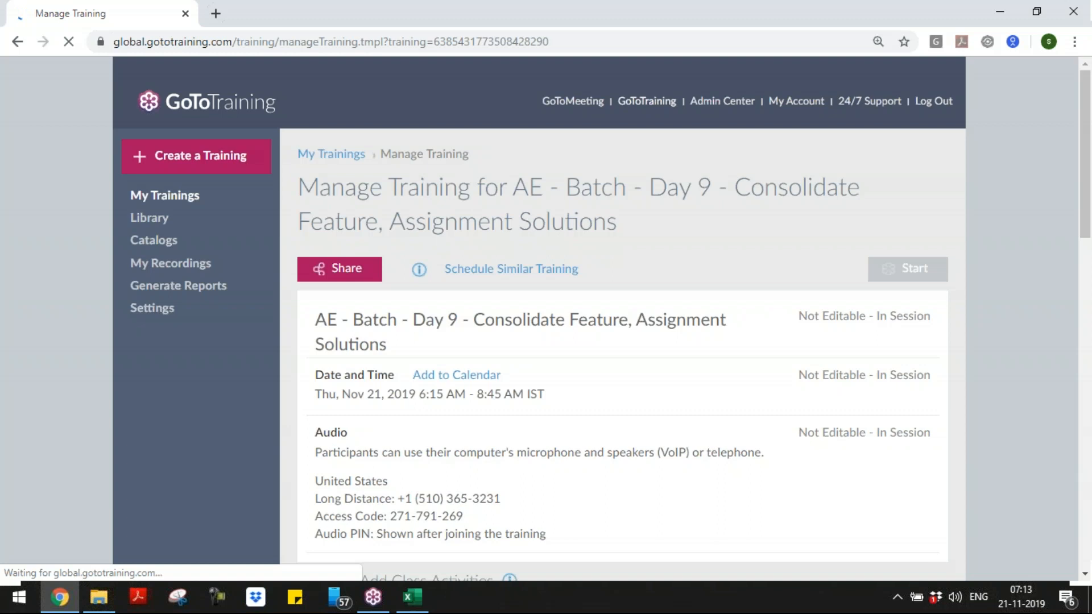
scroll(740, 394, "down", 5)
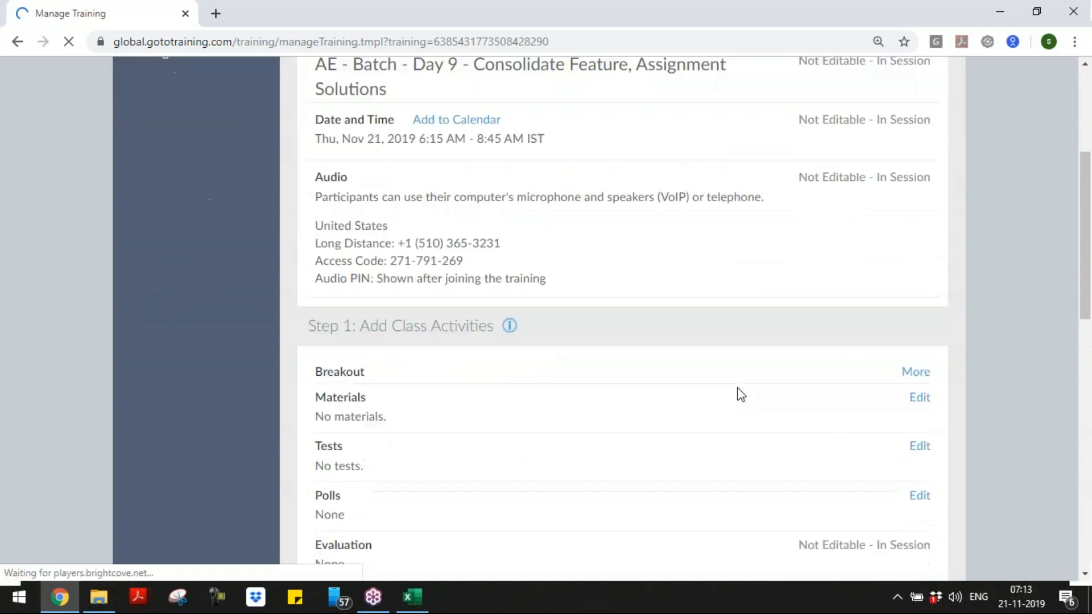
left_click(918, 367)
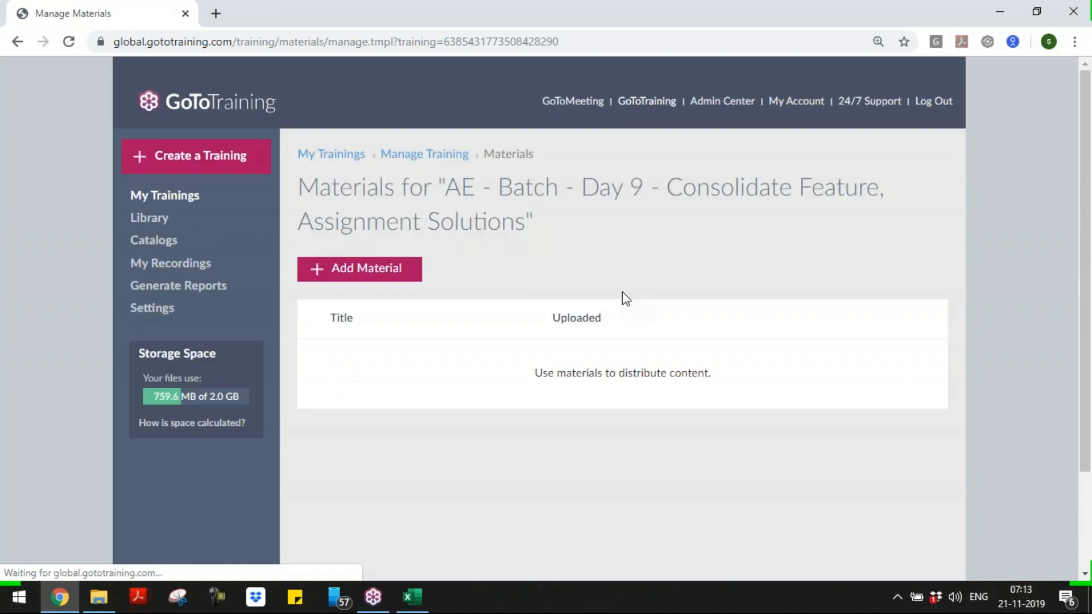
left_click(383, 275)
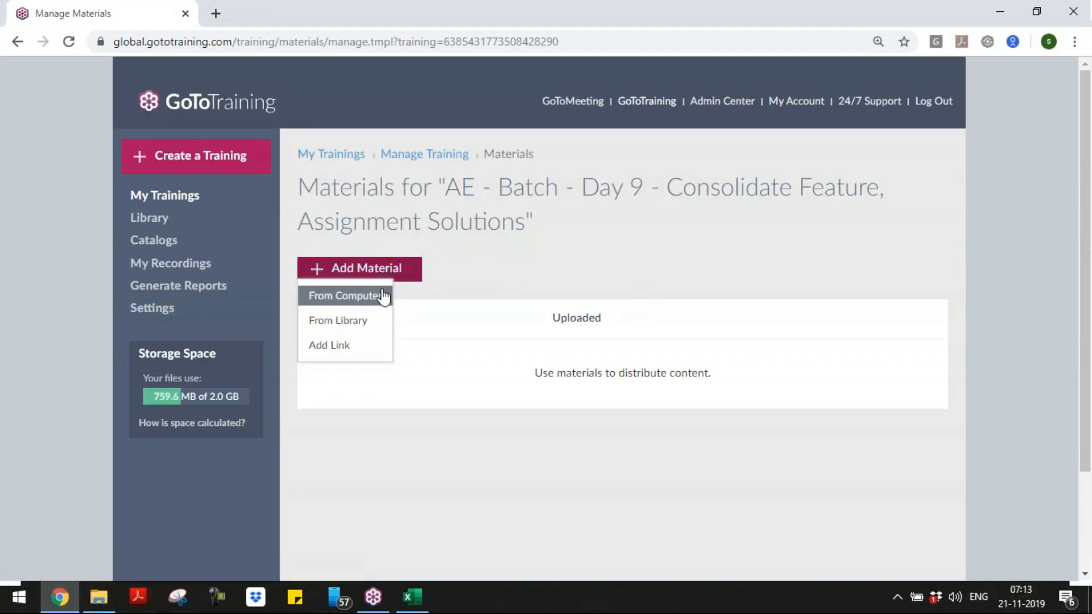
left_click(382, 296)
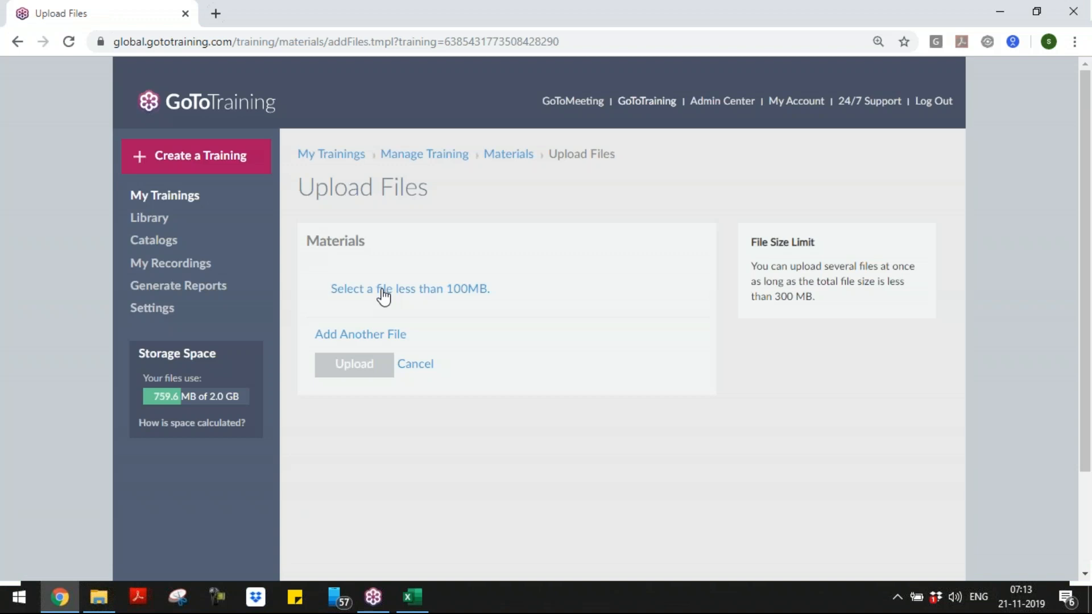
- Choose Day 8 - SUMIFS Assignment.xlsx from the Batch 9 folder and upload it to the training materials
left_click(384, 290)
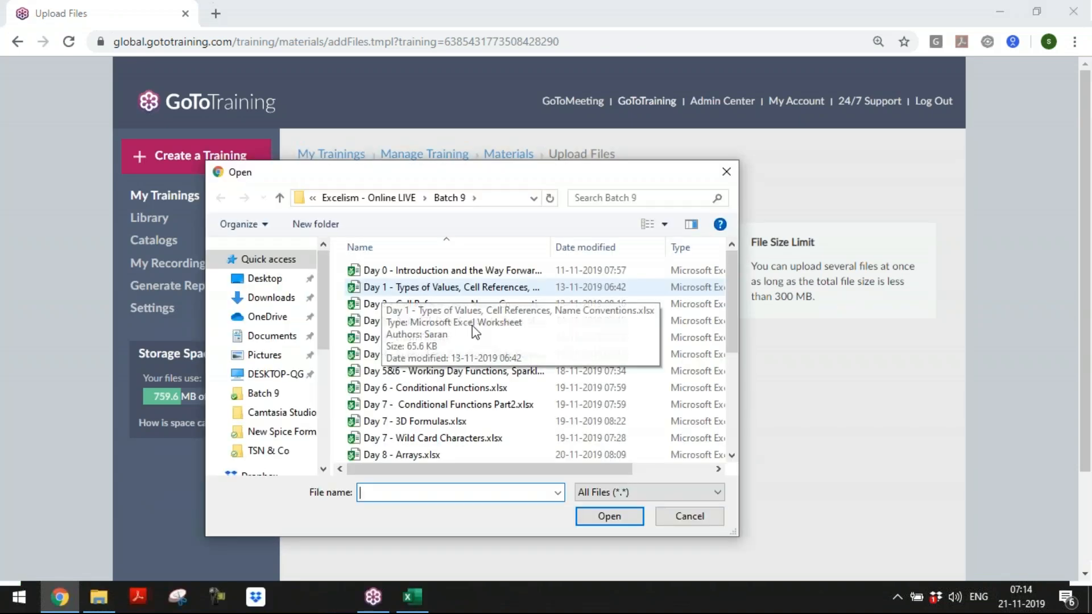
left_click(732, 456)
left_click(732, 455)
left_click(733, 455)
left_click(732, 455)
left_click(732, 455)
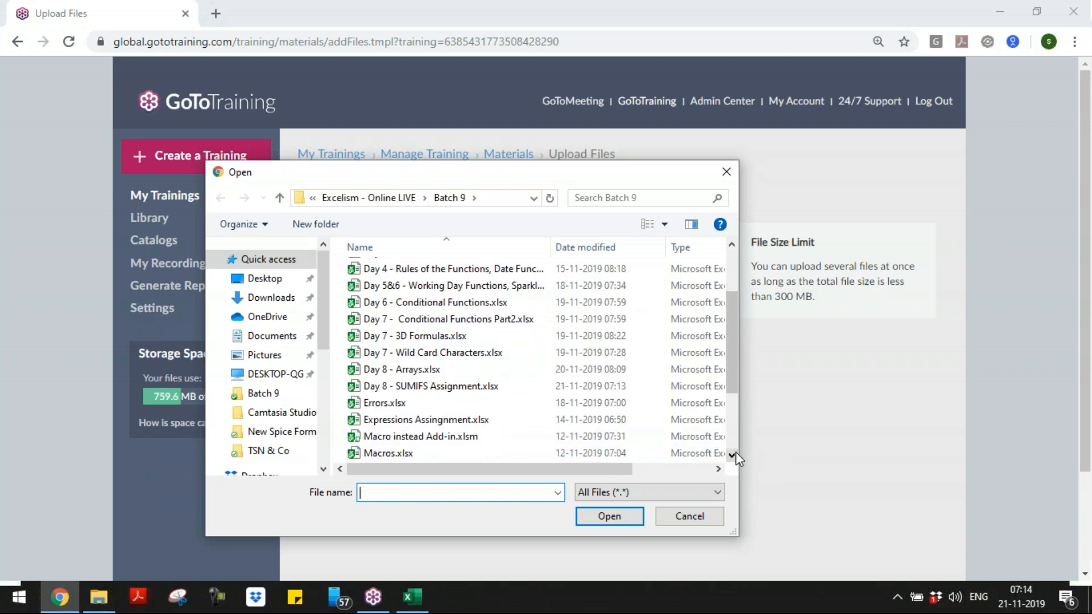
double_click(560, 386)
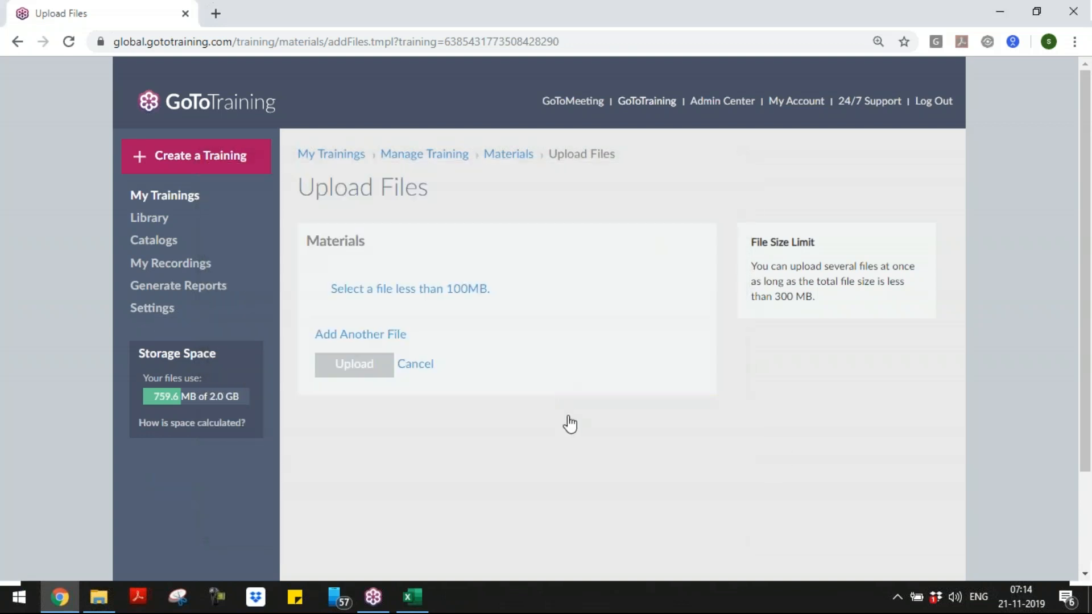
left_click(353, 462)
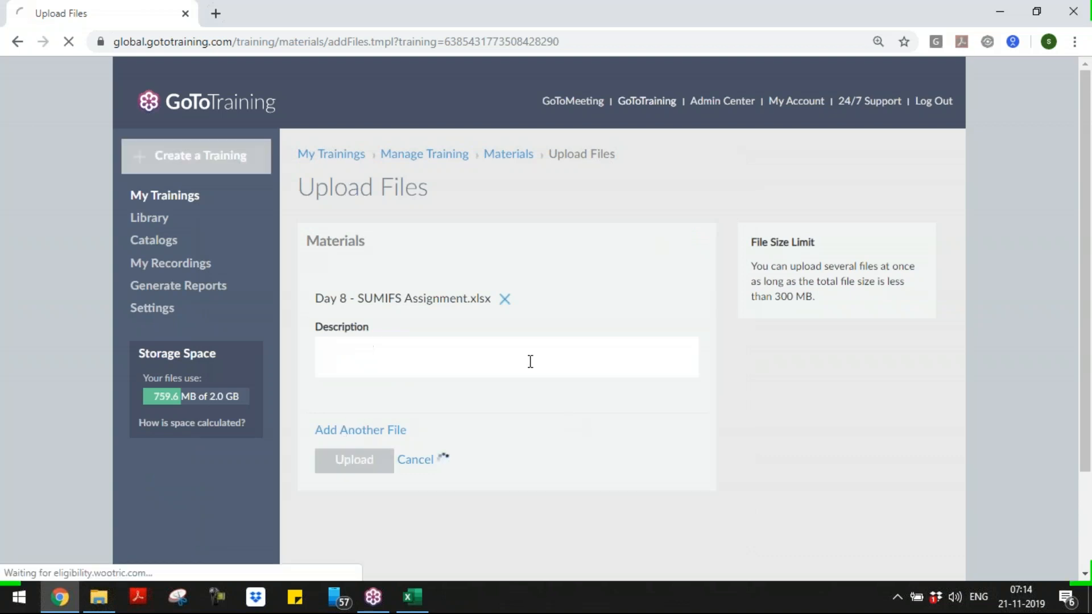
- Reopen Day 8 - SUMIFS Assignment.xlsx in Excel from the Batch 9 folder and maximize its window
left_click(430, 602)
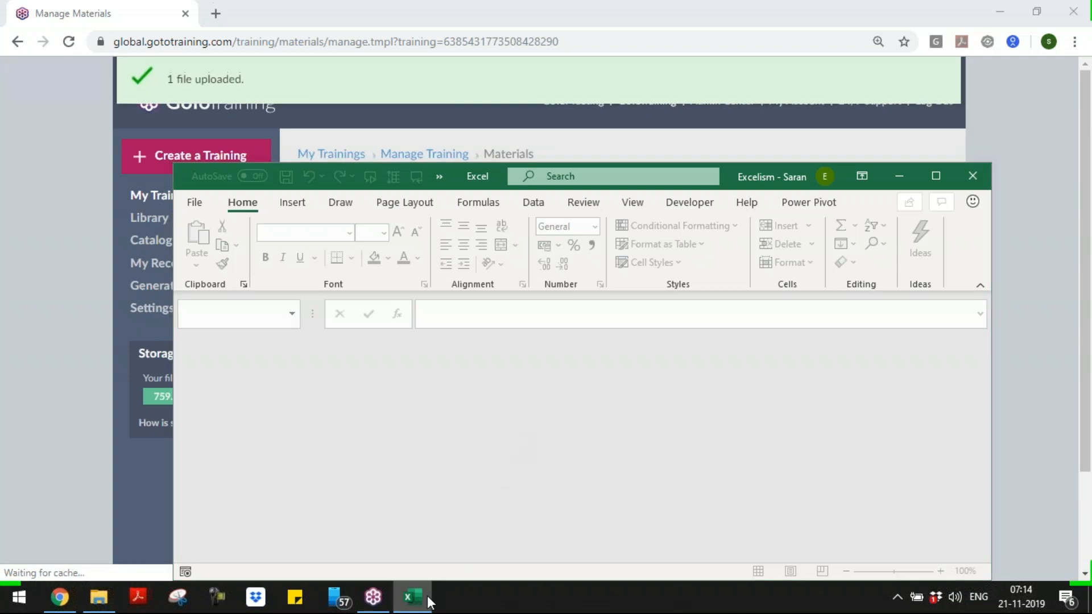
left_click(428, 595)
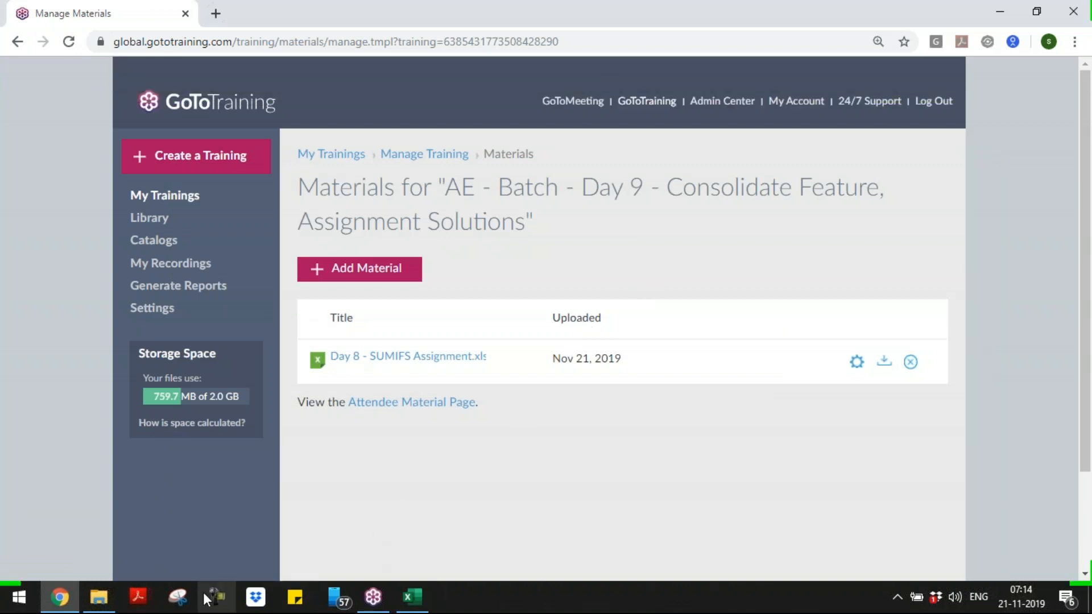
mouse_move(77, 604)
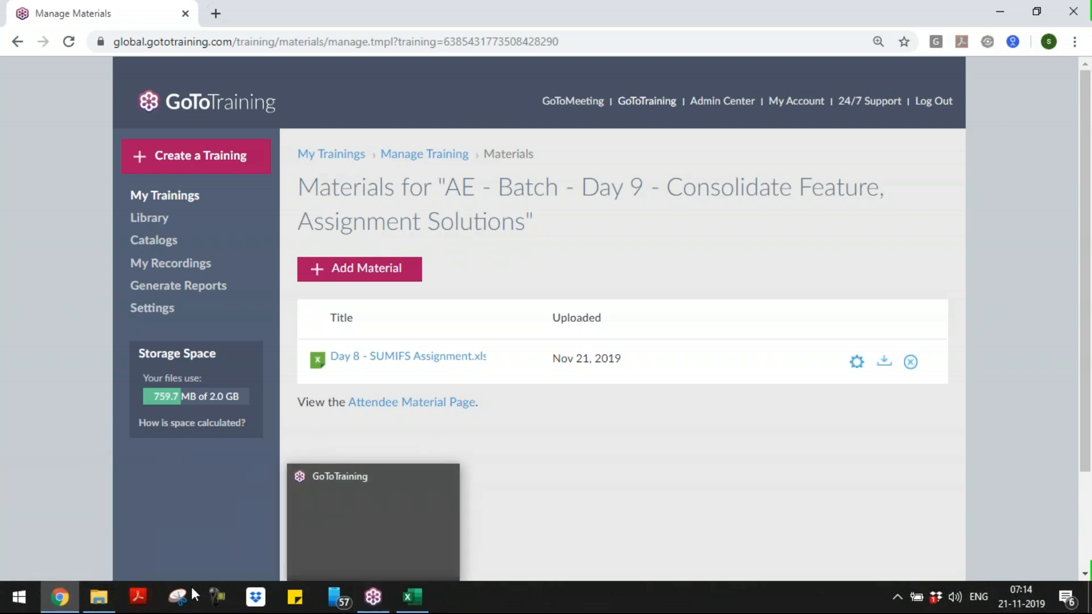
left_click(108, 590)
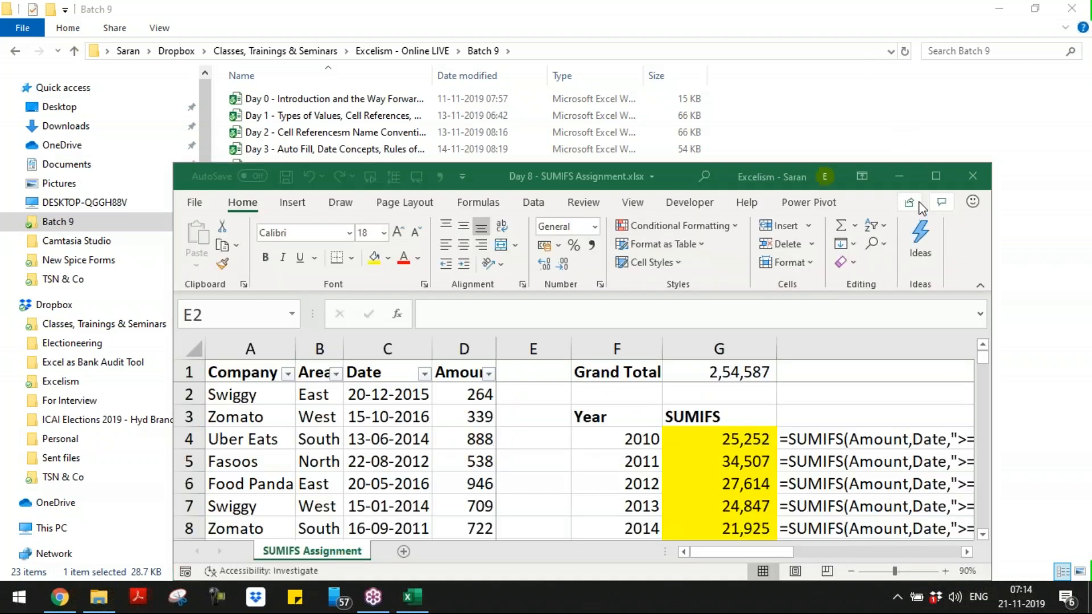
left_click(936, 176)
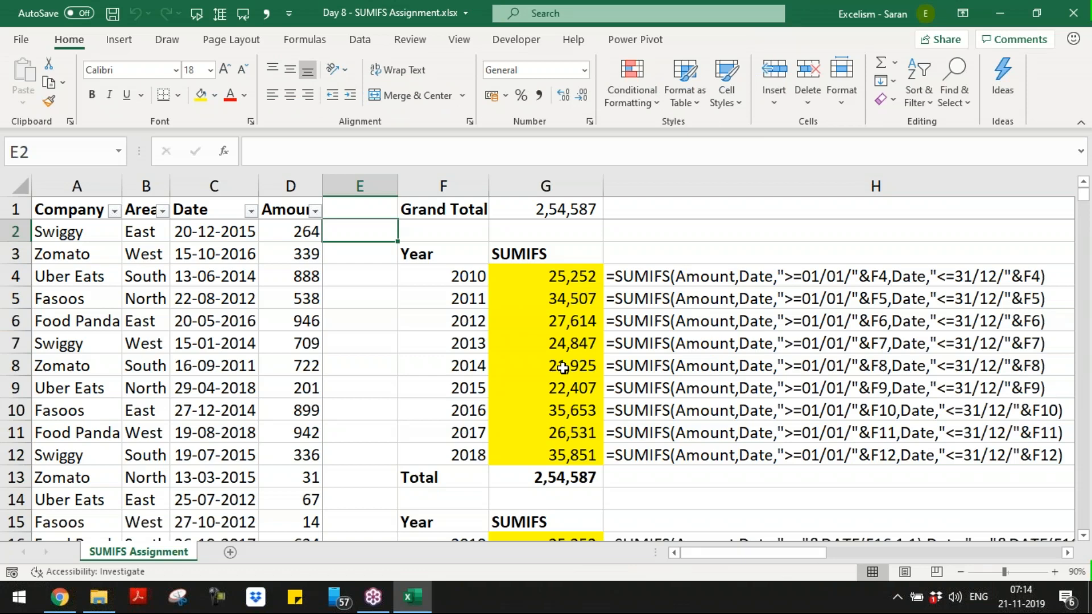
- AutoFit column F to the width of the Grand Total label in F1
key("ctrl+0")
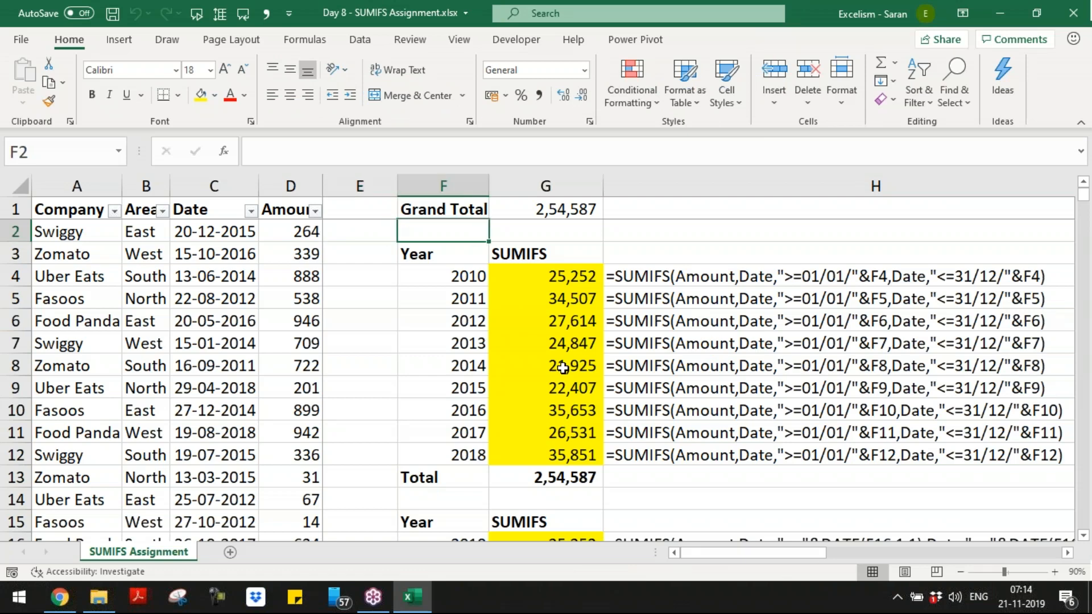
key("Right")
key("Right")
key("Left")
key("Left")
key("Left")
key("Up")
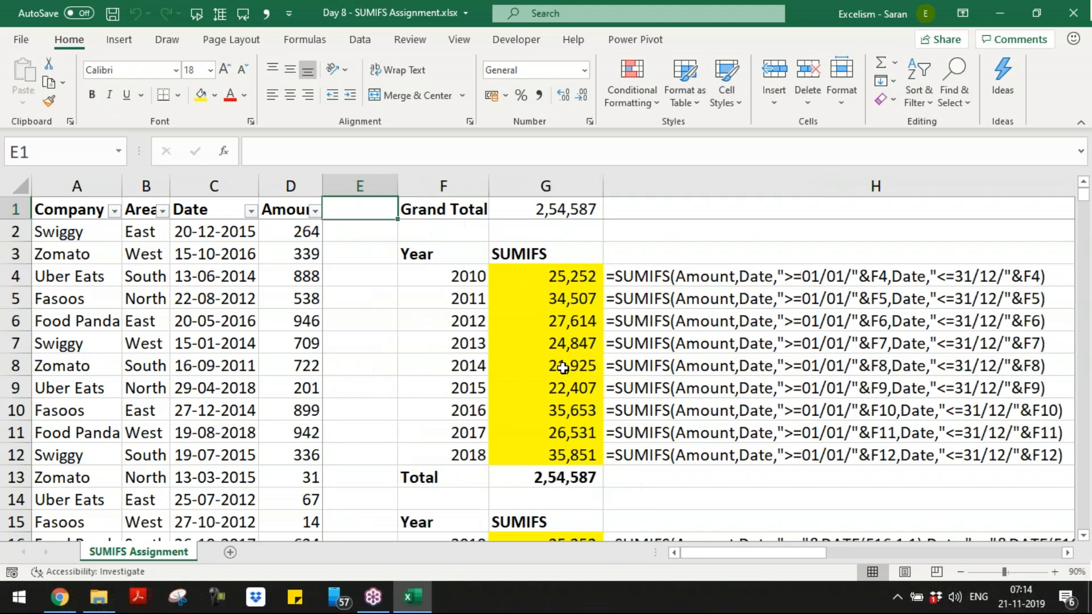
key("Right")
key("alt+o")
key("c")
key("a")
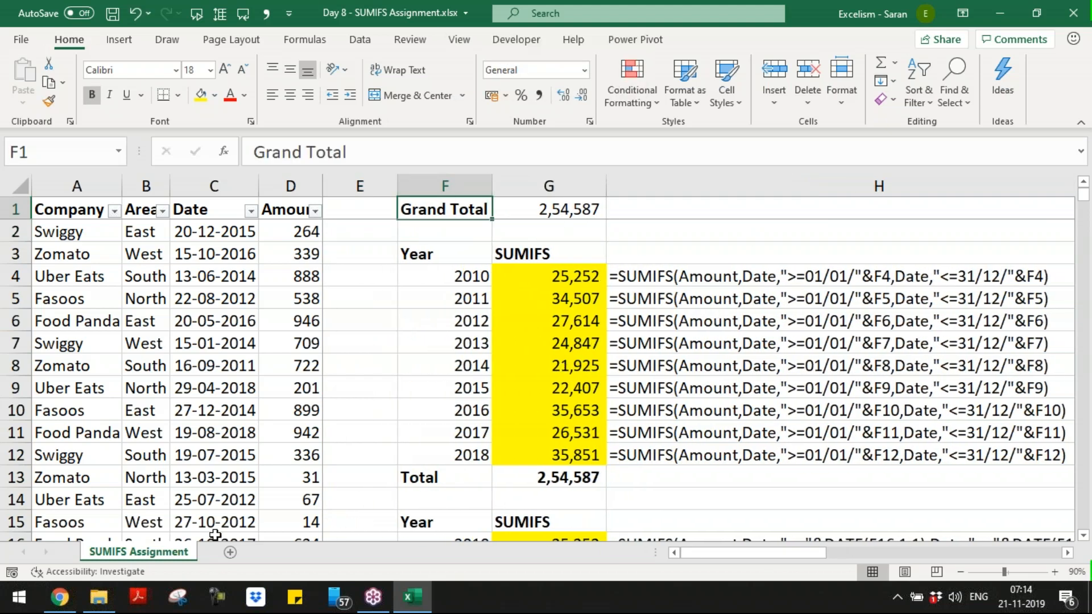
- Switch to GoToTraining in Chrome, view the Attendee Material Page with the uploaded workbook, and close that page
left_click(61, 597)
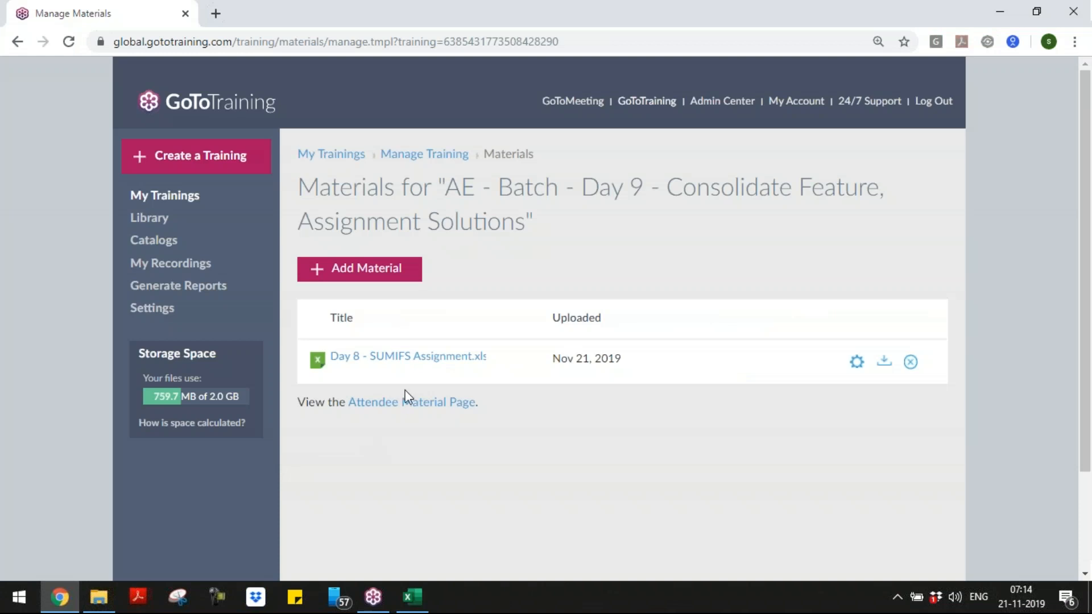
mouse_move(414, 369)
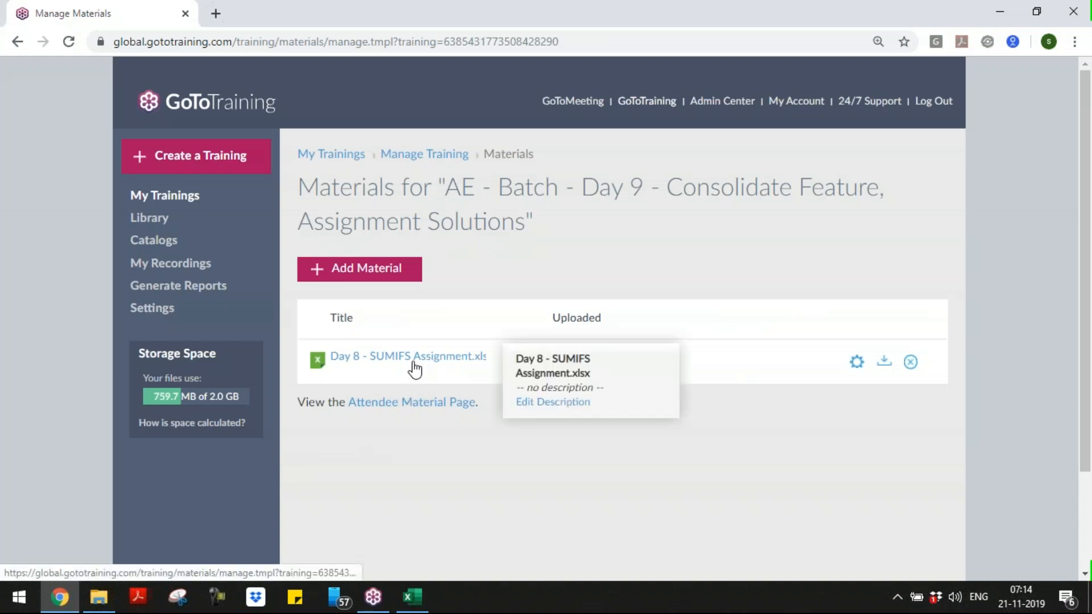
left_click(461, 404)
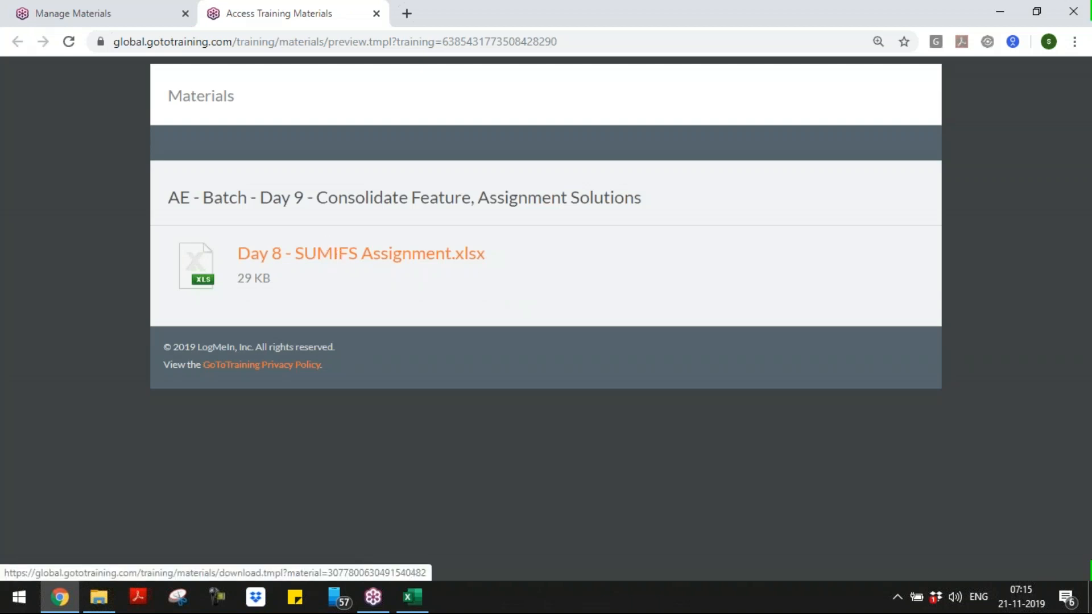
left_click(376, 14)
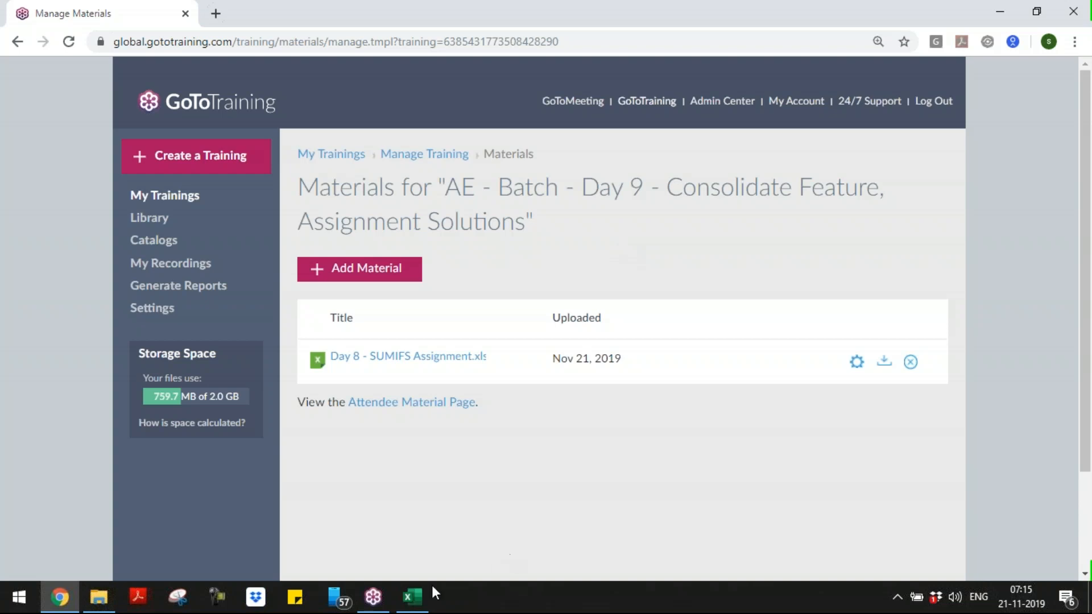
- Switch back to the Excel workbook and look across row 8 from the yearly totals to the Amount range table
left_click(413, 597)
left_click(413, 598)
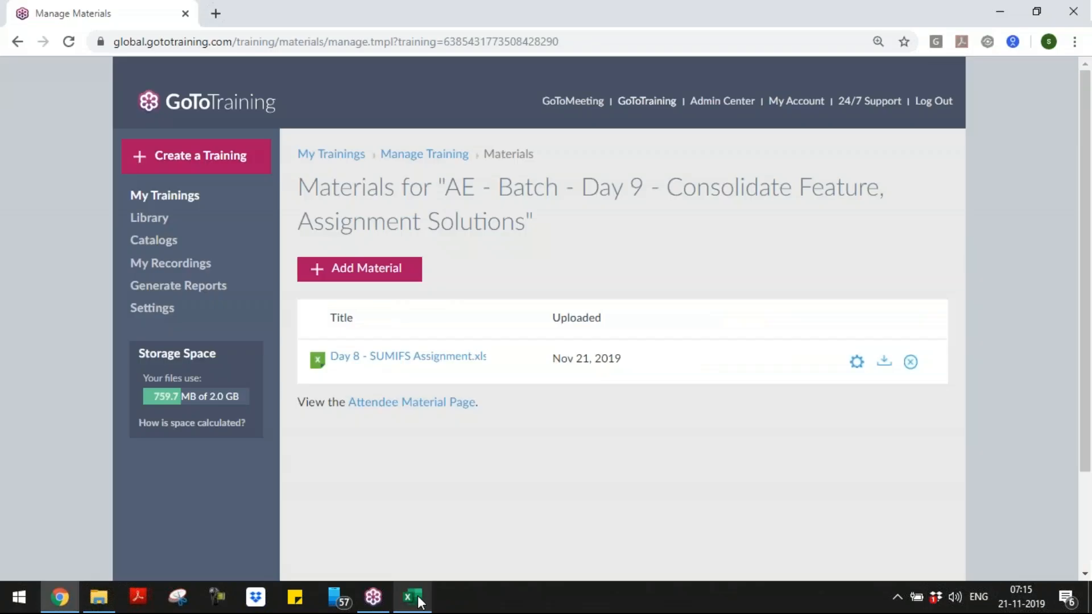
left_click(413, 597)
left_click(591, 369)
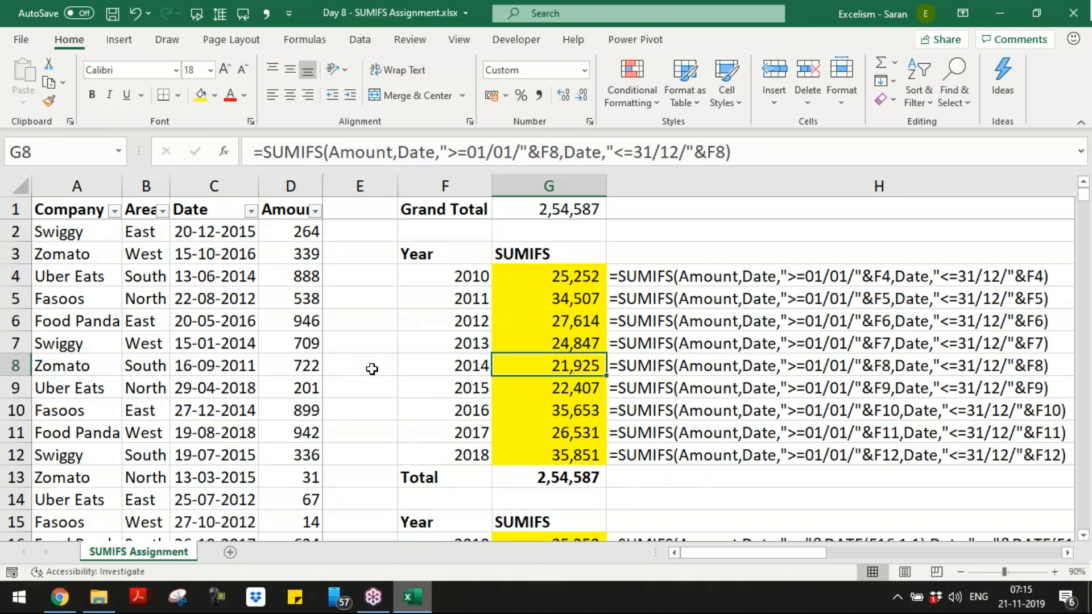
key("Right")
key("Right")
key("Right")
key("Right")
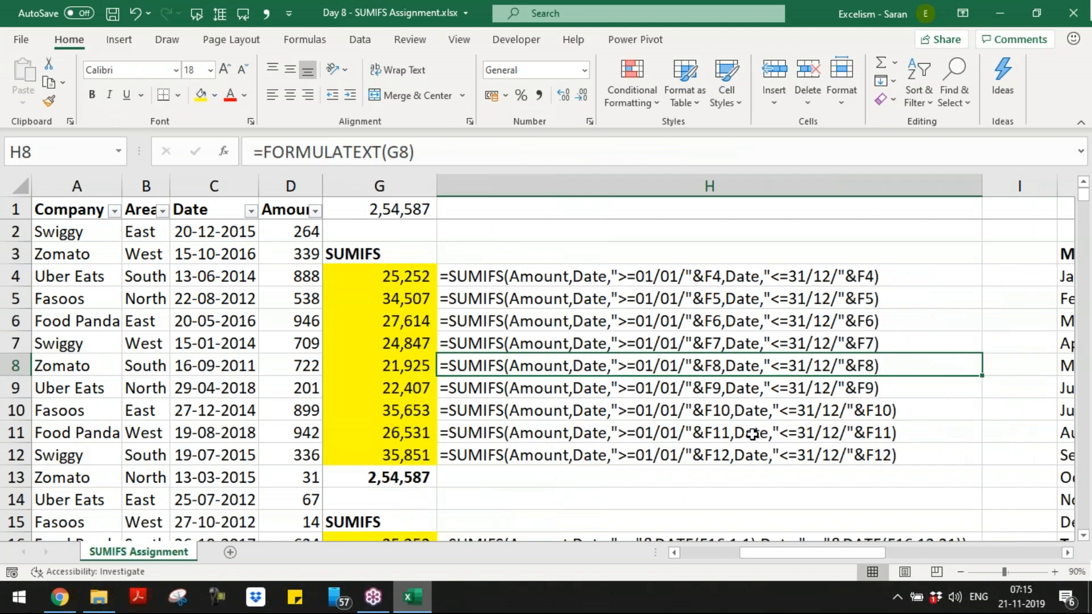
key("Right")
key("Right")
key("Right")
key("Right")
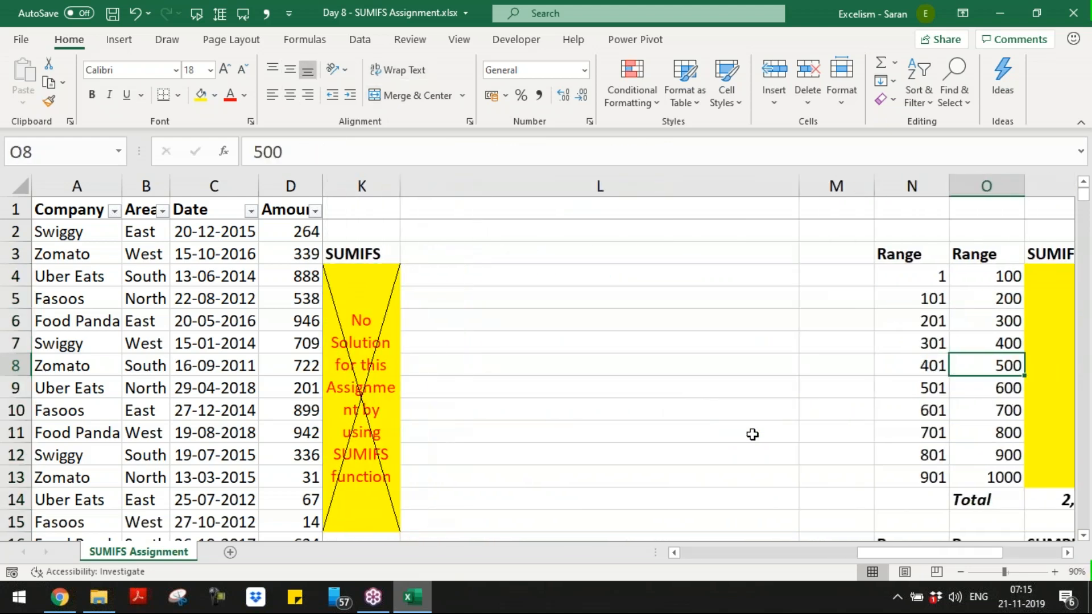
key("Right")
key("Right")
key("Right")
key("Right")
key("Right")
- AutoFit column Q to the formula text in Q8, and again to the longer formula text in Q10
key("Left")
key("Left")
key("Left")
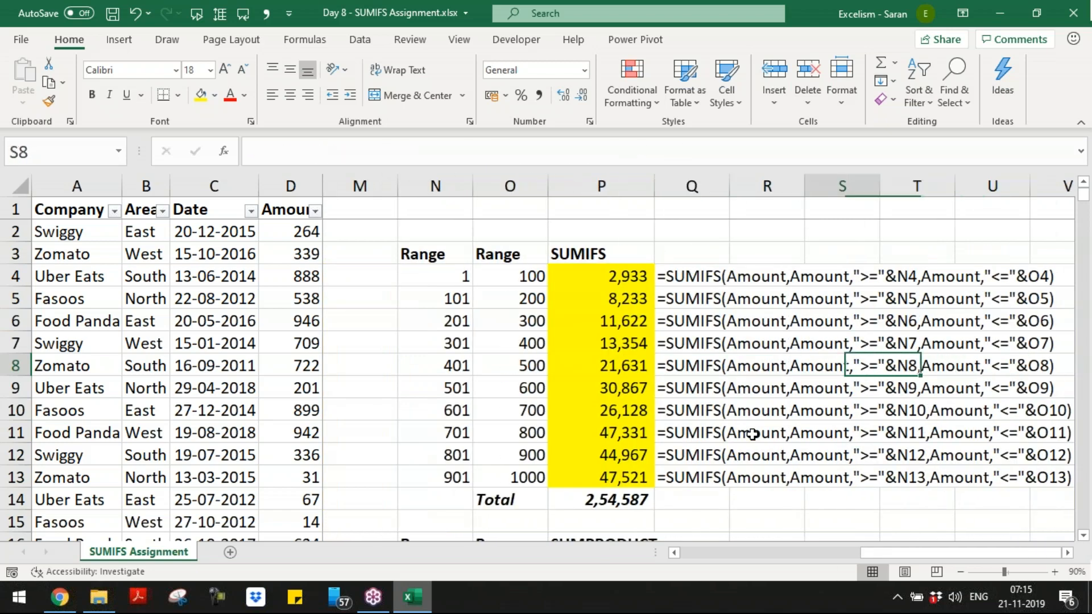
key("alt+o")
key("c")
key("a")
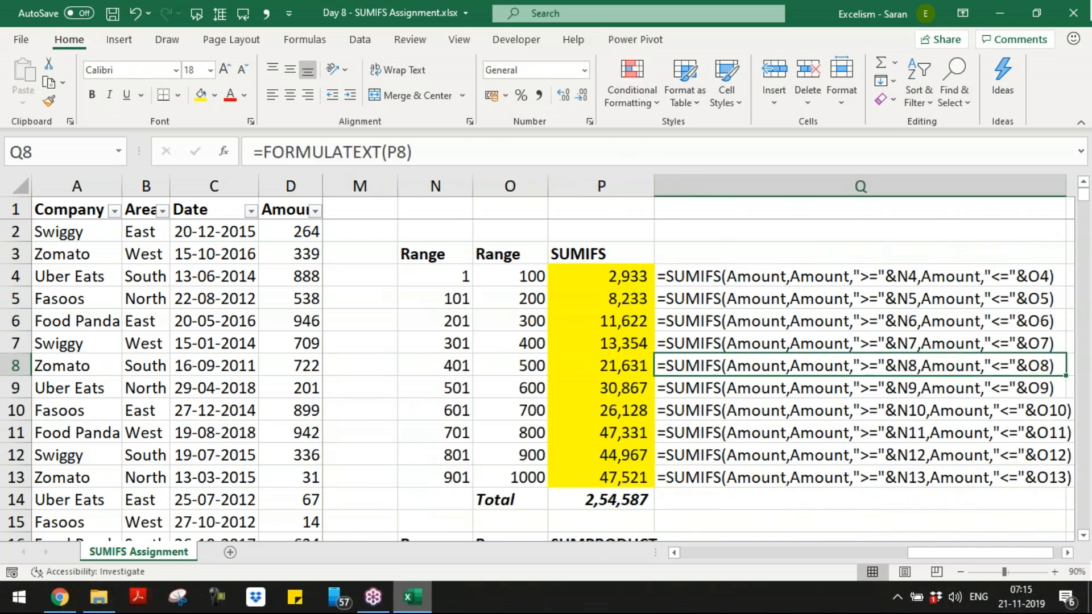
key("Down")
key("Down")
key("Down")
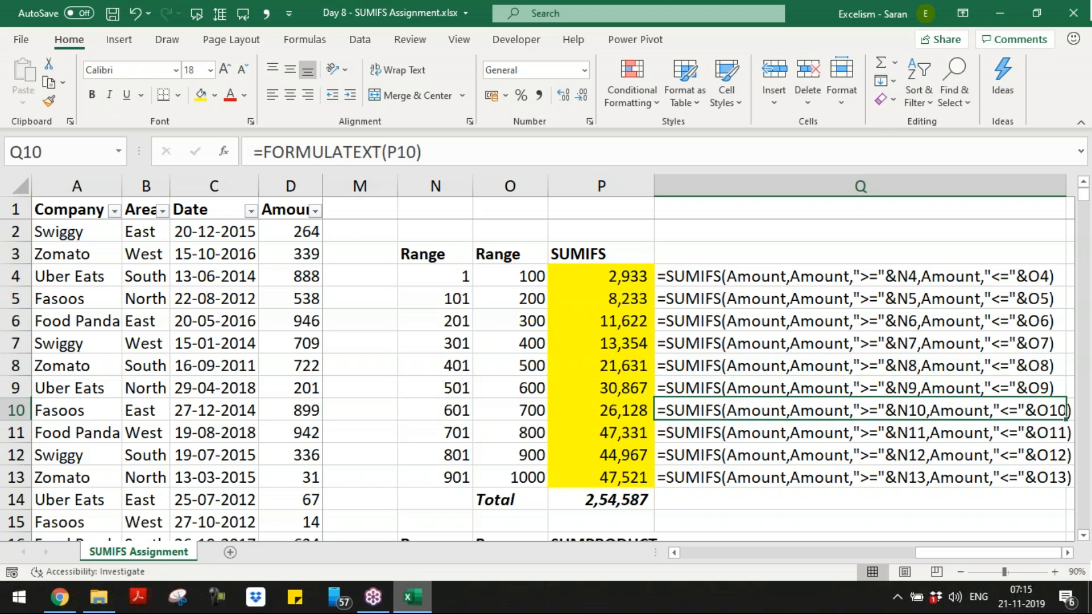
key("alt+o")
key("c")
key("a")
- AutoFit column Q to the SUMPRODUCT formula text in Q26
key("Down")
key("Down")
key("Down")
key("Down")
key("Down")
key("Down")
key("Down")
key("Down")
key("Down")
key("Down")
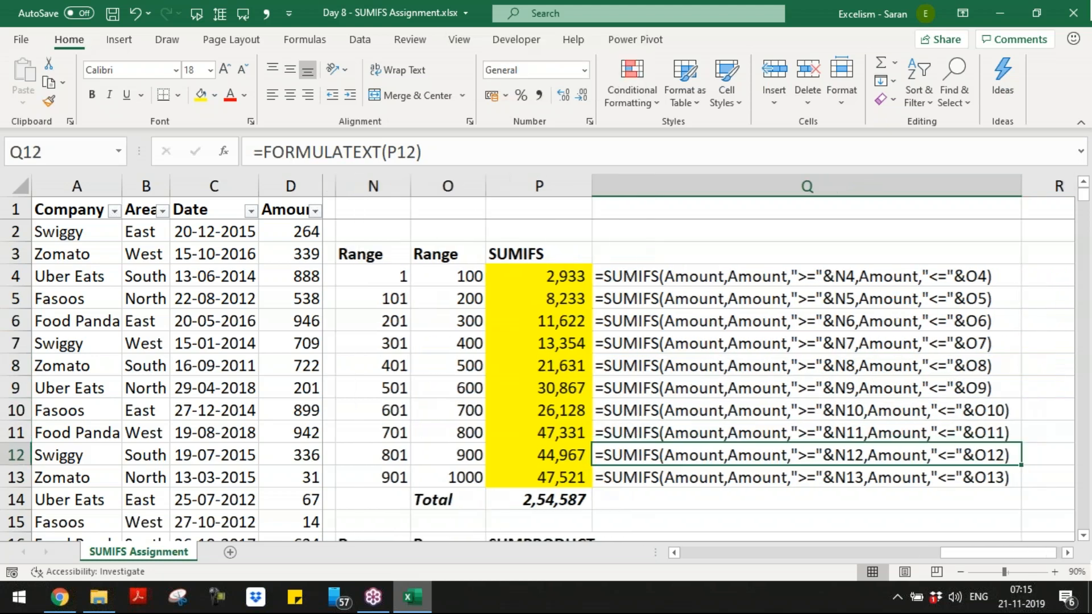
key("Down")
key("Down")
key("Down")
key("Down")
key("Down")
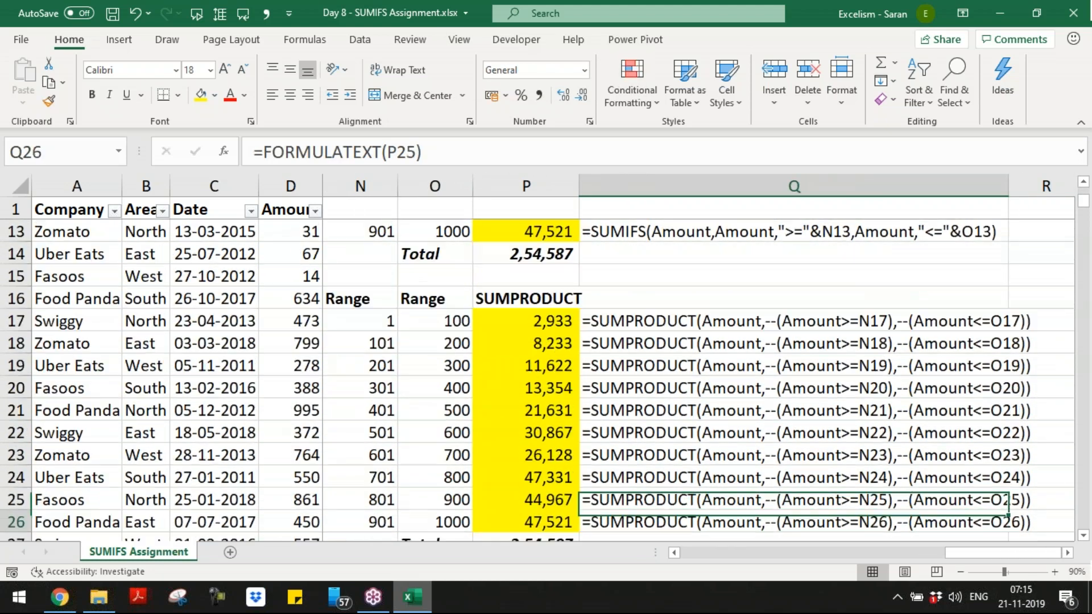
key("alt+o")
key("c")
key("a")
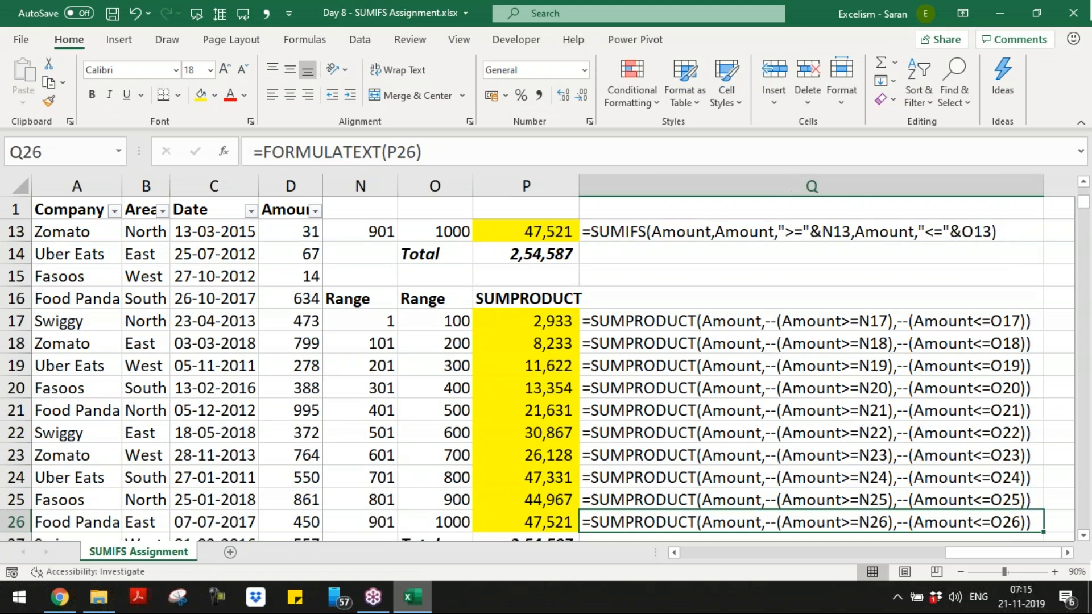
- Look down column Q through the array SUM formulas to row 35 and return to the start of the sheet
key("Down")
key("Down")
key("Down")
key("Down")
key("Down")
key("Down")
key("Down")
key("Down")
key("Down")
key("Down")
key("Down")
key("Down")
key("Down")
key("Down")
key("Down")
key("Down")
key("Down")
key("Down")
key("Down")
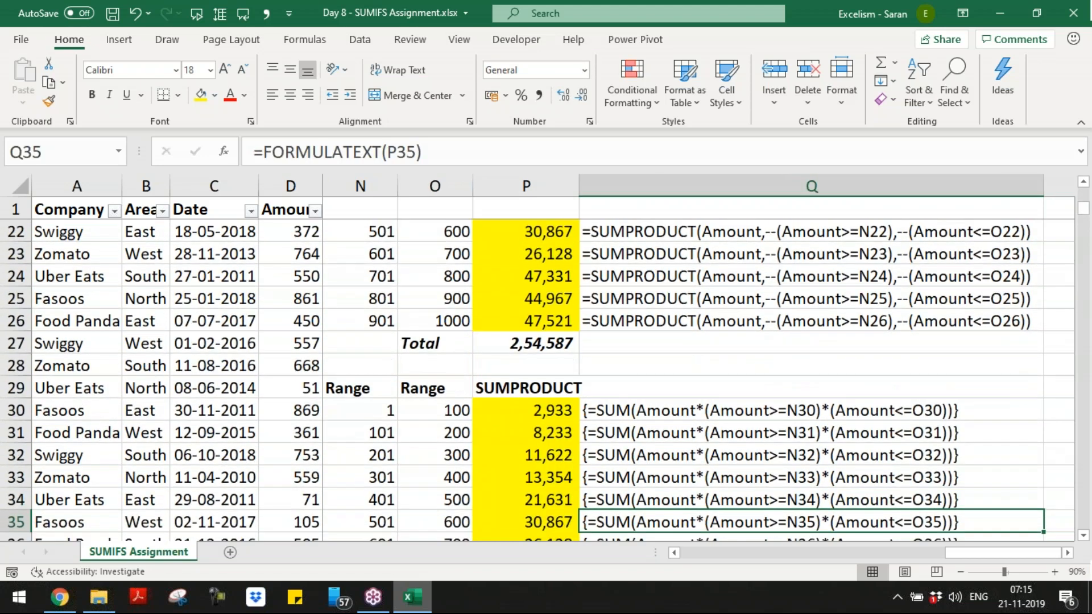
key("ctrl+Home")
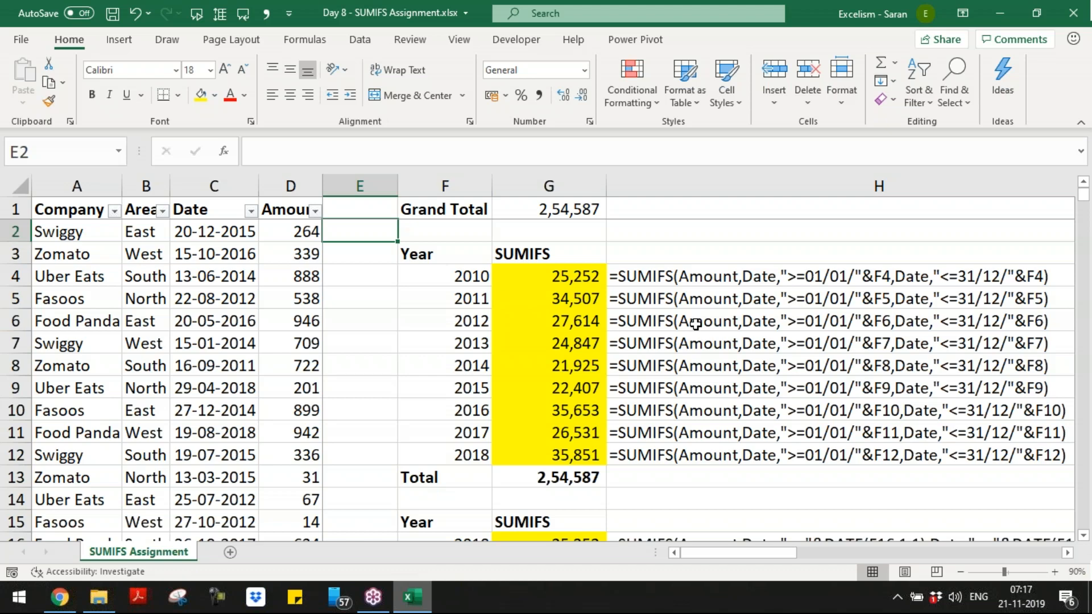
- Look across row 5 from the yearly SUMIFS totals to the Amount range table
key("Down")
key("Down")
key("Down")
key("Right")
key("Right")
key("Right")
key("Right")
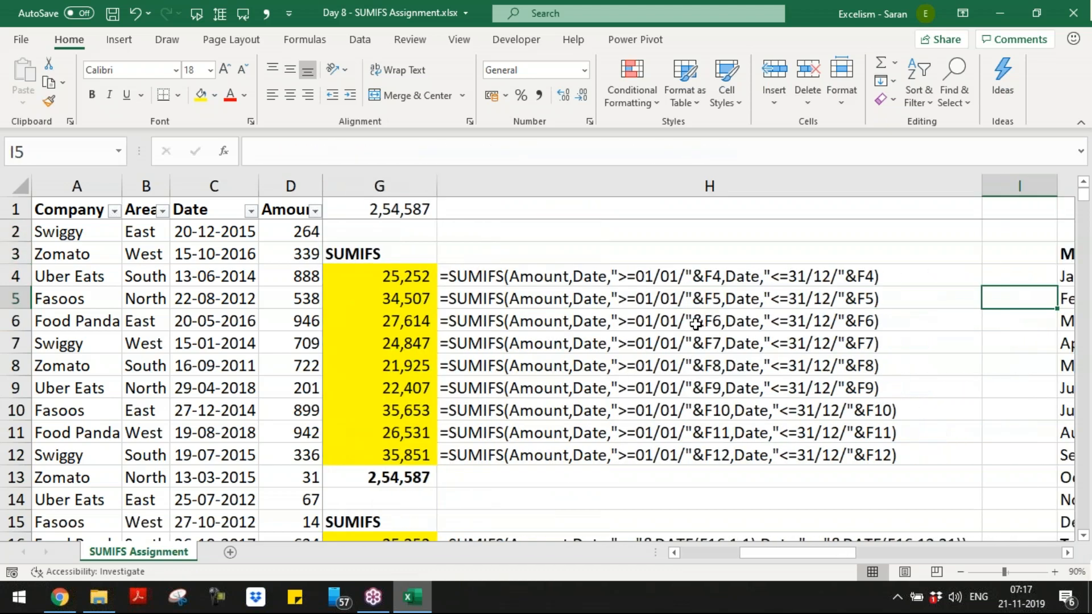
key("Right")
key("Right")
key("Right")
key("Right")
key("Right")
key("Right")
key("Right")
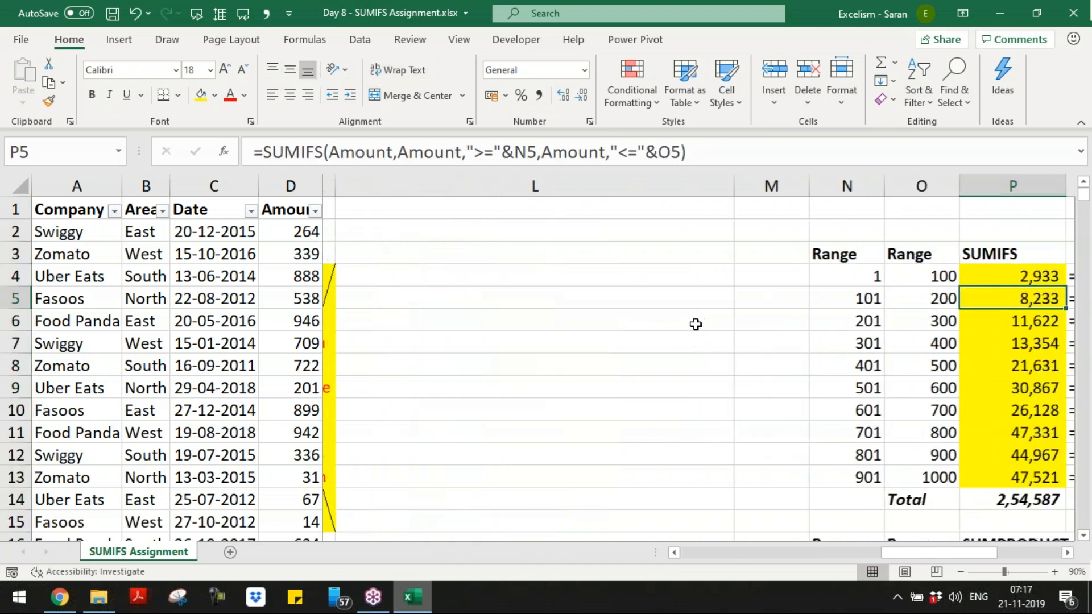
- Compare the range limits in N5 and O5 with the SUMIFS formula in P5 and its formula text in Q5
key("Right")
key("Right")
key("Left")
key("Left")
key("Right")
key("Right")
key("Left")
key("Left")
key("Left")
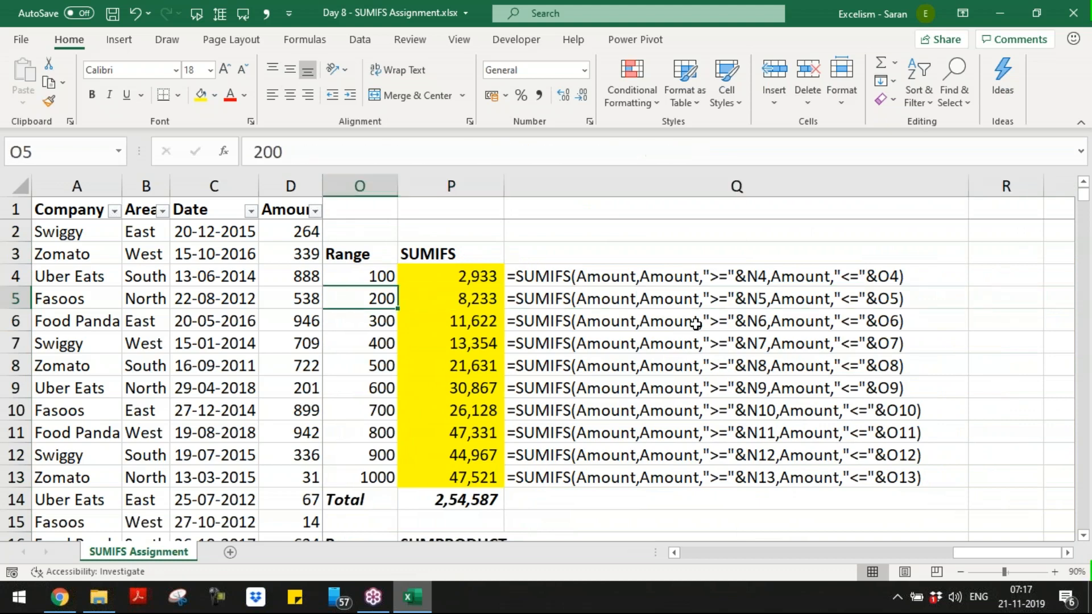
key("Left")
key("Right")
key("Right")
key("Right")
key("Left")
key("Left")
key("Left")
key("Right")
key("Right")
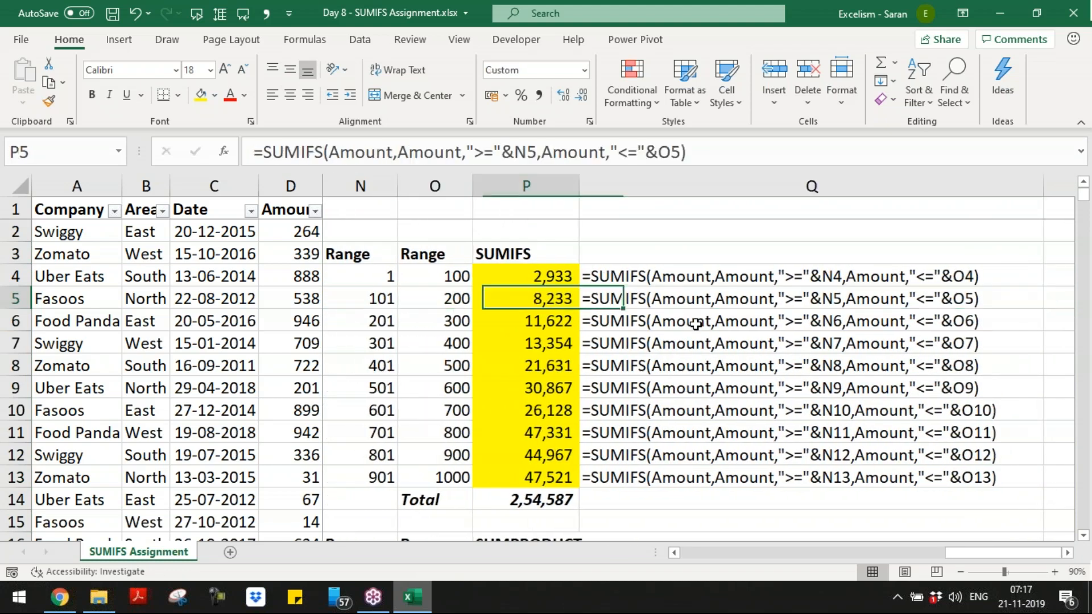
key("Left")
key("Left")
key("Left")
key("Left")
key("Right")
key("Right")
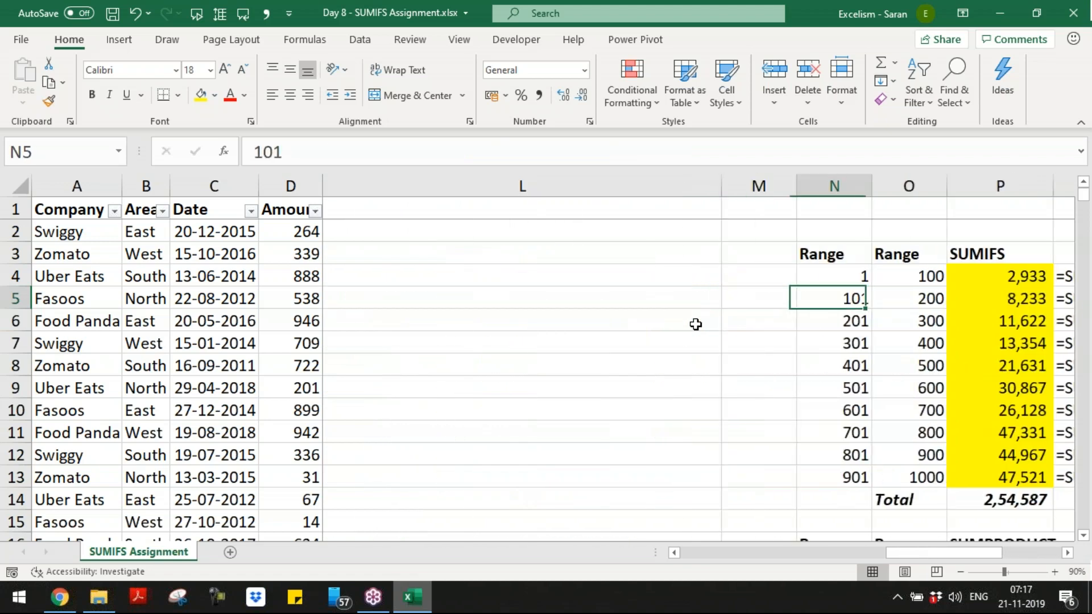
key("Right")
key("Right")
key("Right")
key("Left")
key("Left")
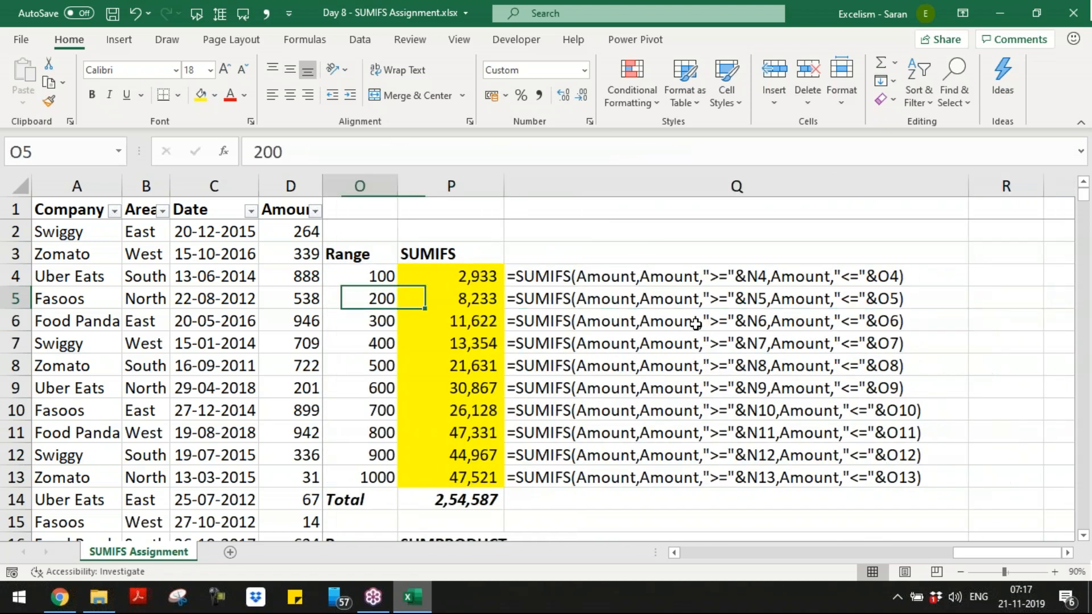
- Select the Amount range table N3:P14 from its Range headers through the Total row
key("Left")
key("Up")
key("Up")
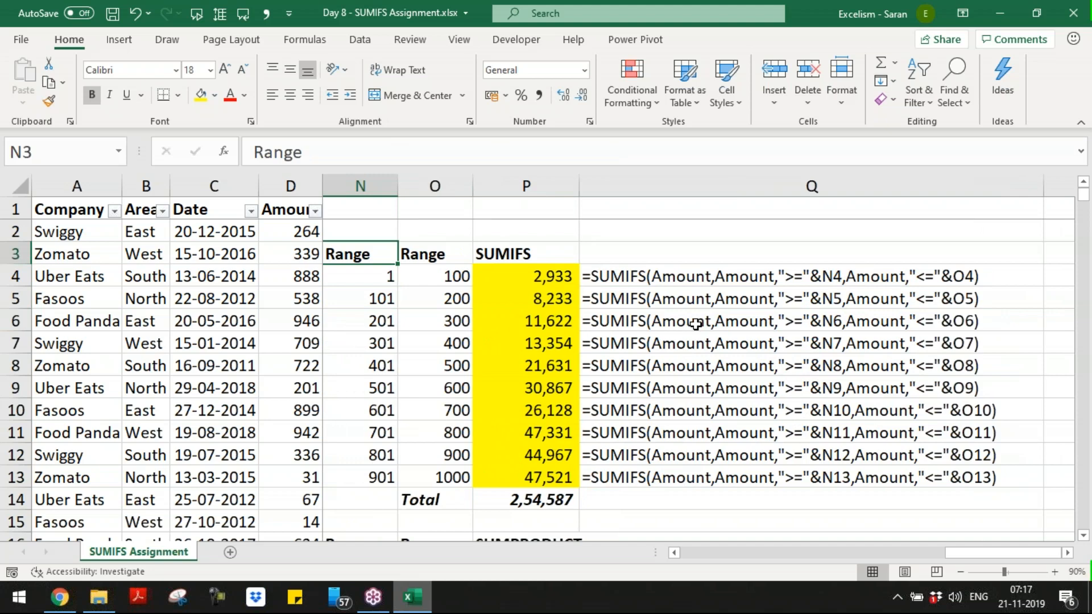
key("shift+Right")
key("shift+Right")
key("shift+Down")
key("shift+Down")
key("shift+Down")
key("shift+Down")
key("shift+Down")
key("shift+Down")
key("shift+Down")
key("shift+Down")
key("shift+Down")
key("shift+Down")
key("shift+Down")
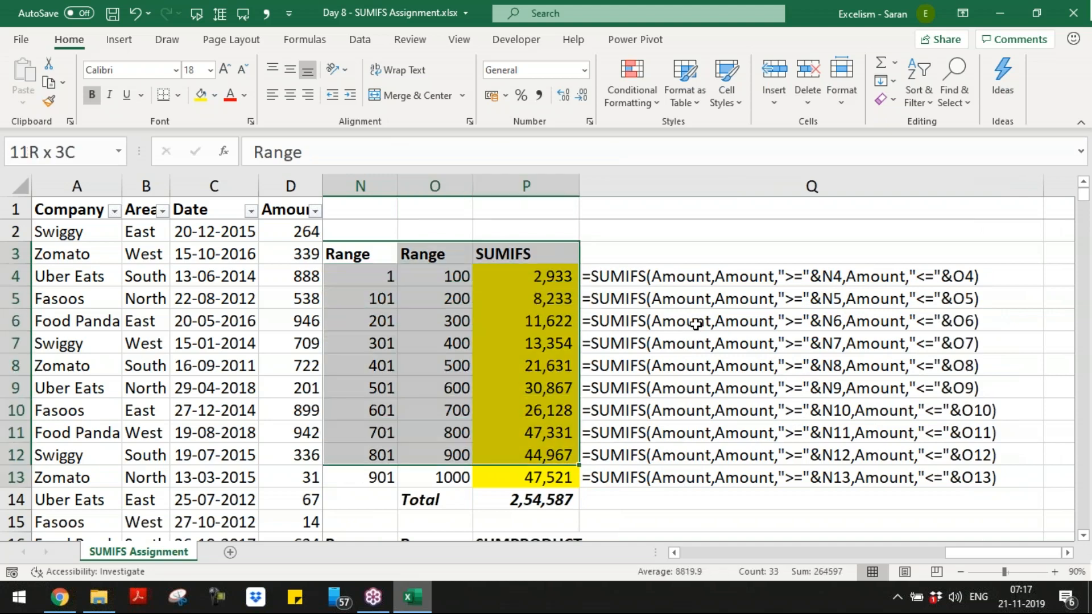
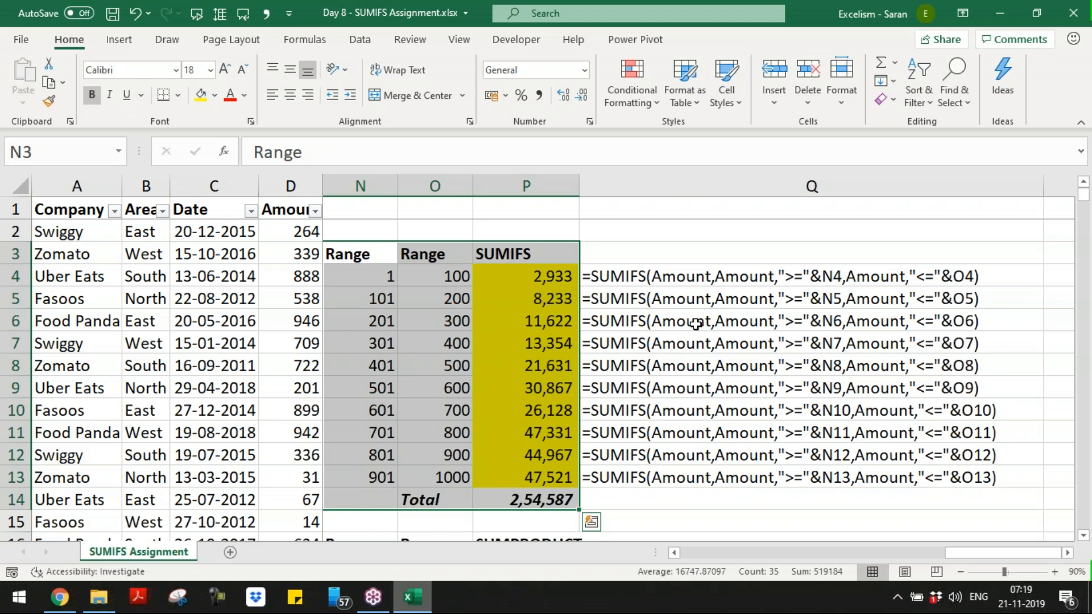
- Return to the first cells of the sheet, save the SUMIFS Assignment workbook and close it
left_click(571, 303)
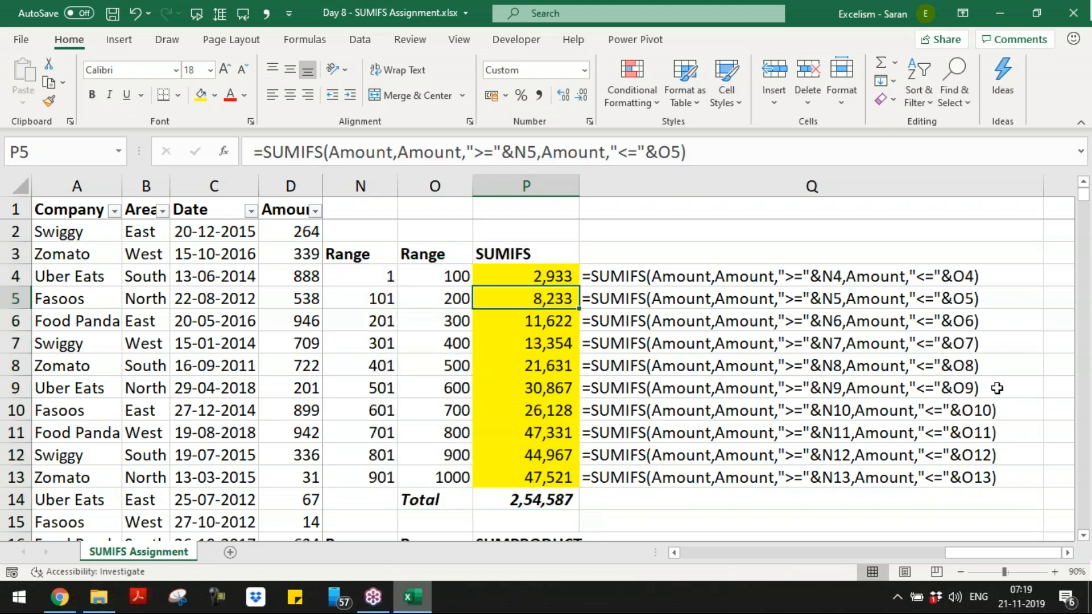
key("ctrl+Home")
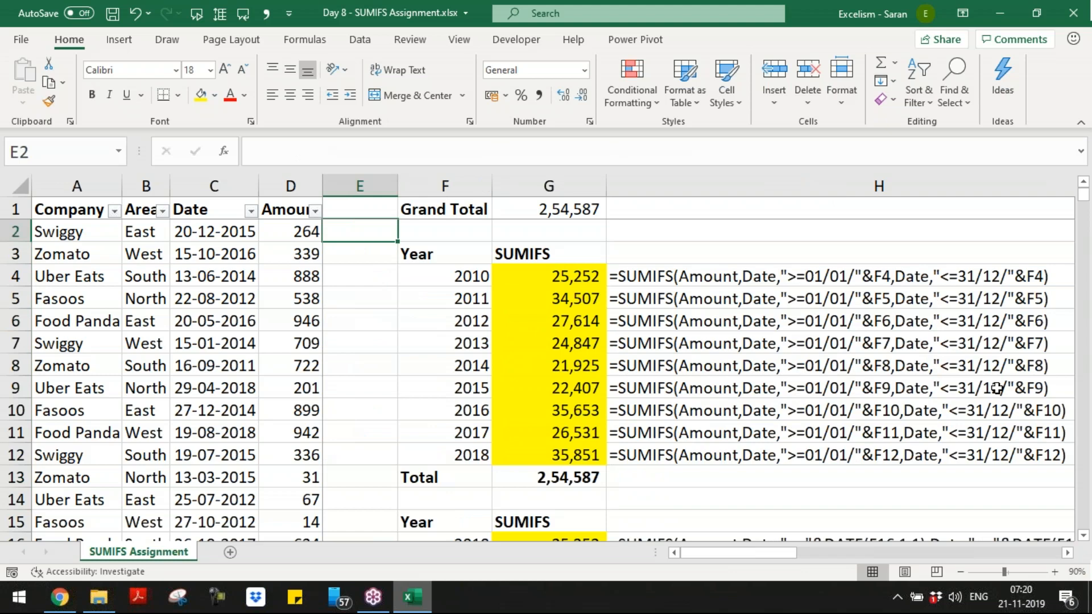
key("ctrl+s")
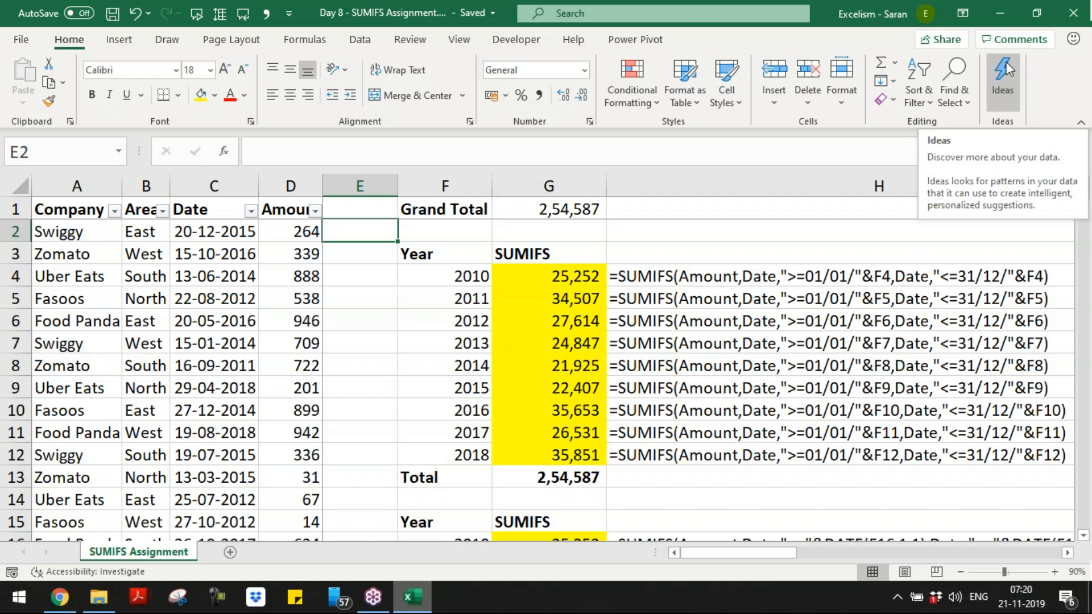
left_click(362, 40)
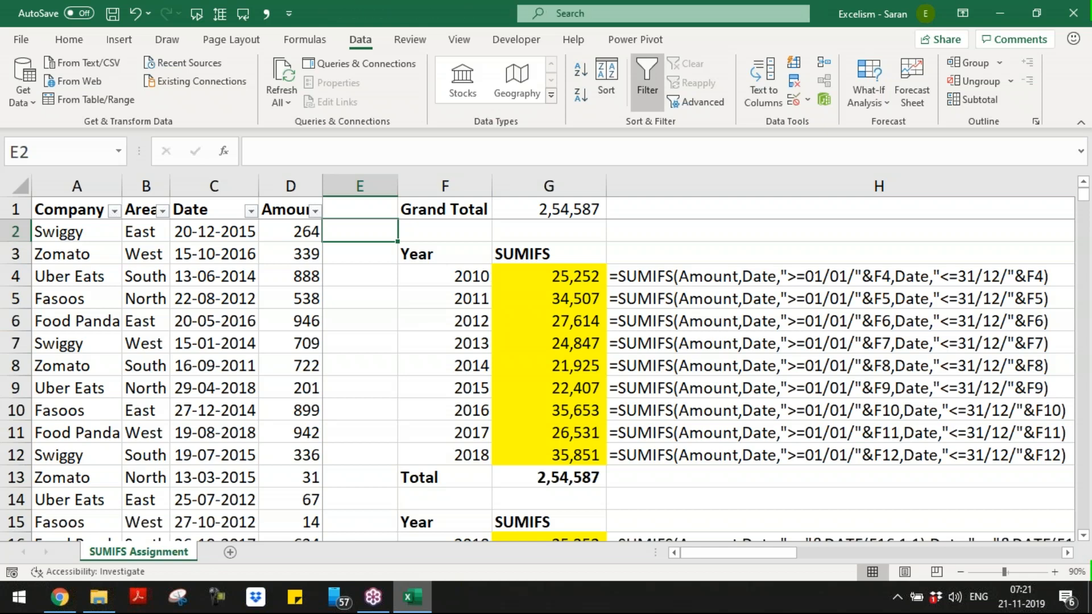
key("ctrl+w")
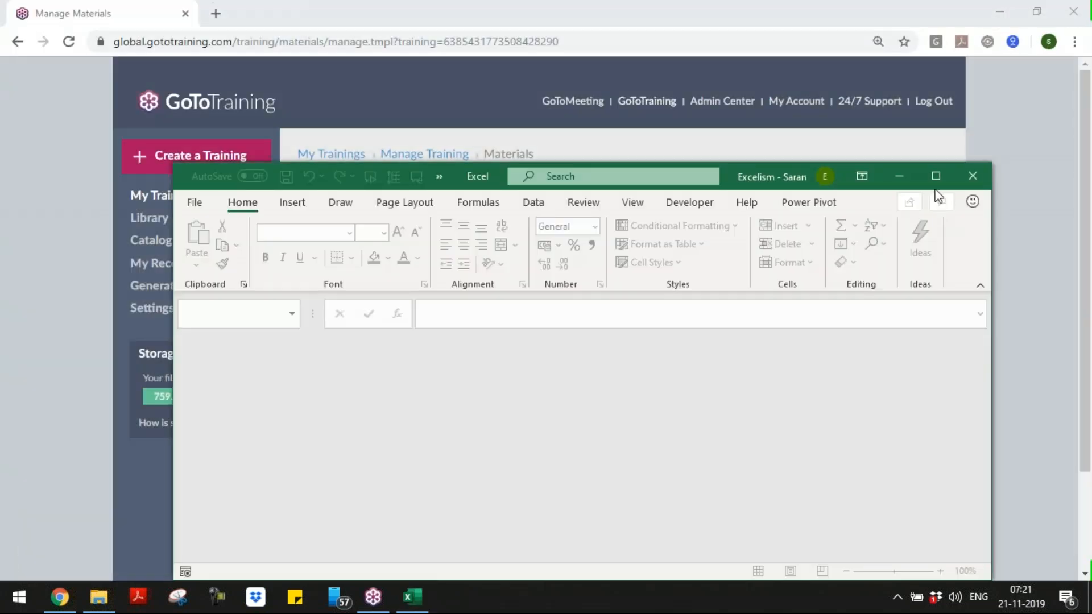
- Maximize the Excel window, create a blank workbook and choose the Batch 9 folder as its save location
left_click(936, 177)
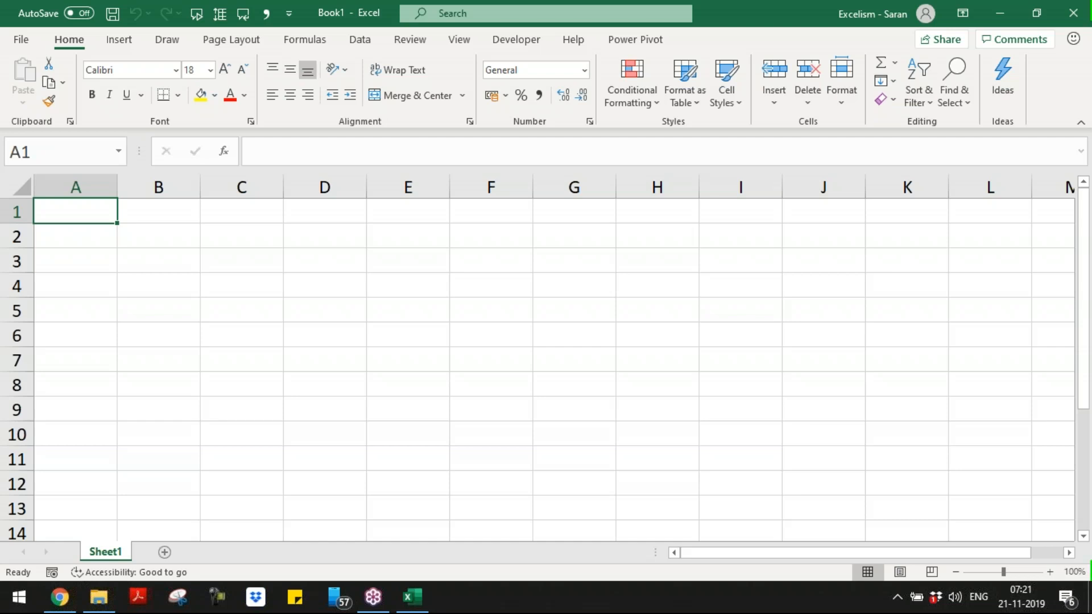
key("F12")
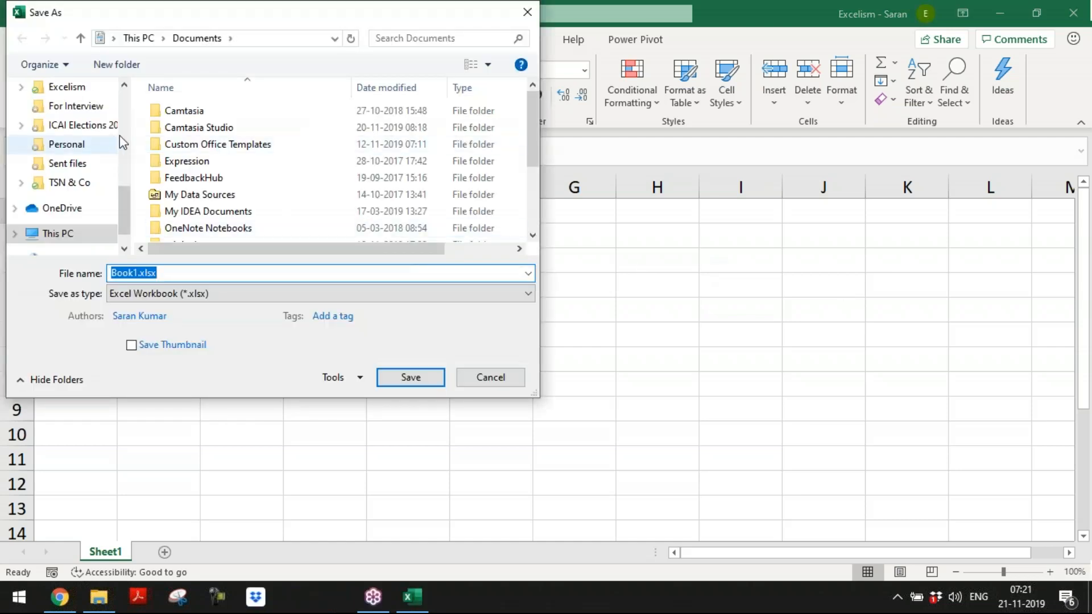
scroll(122, 136, "up", 3)
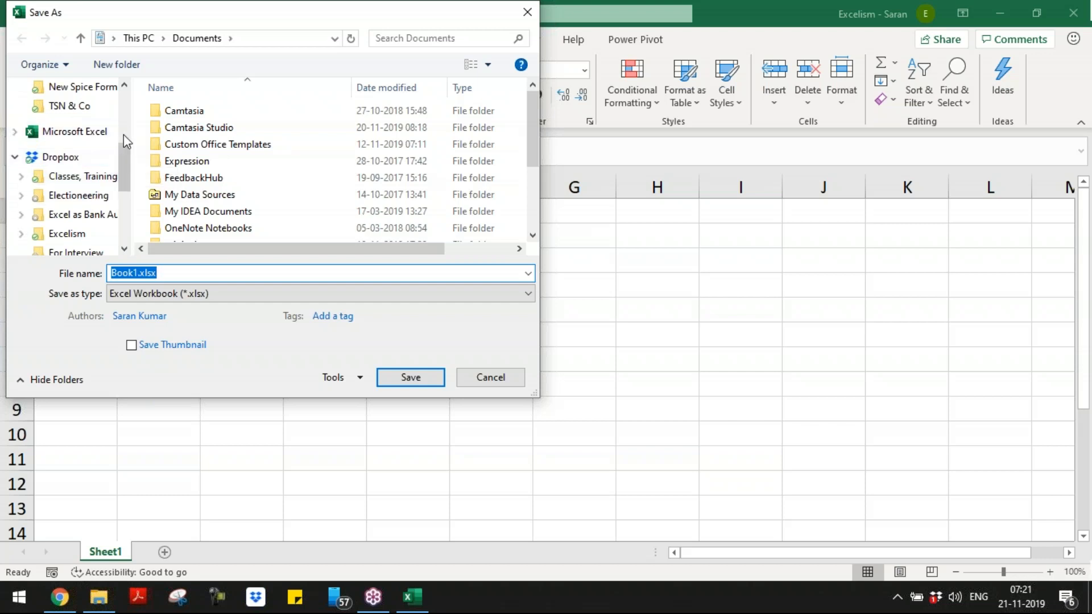
scroll(102, 170, "up", 3)
left_click(91, 200)
- Save the new workbook under the name Day 9 - Consolidate Feature
type("Consolidate")
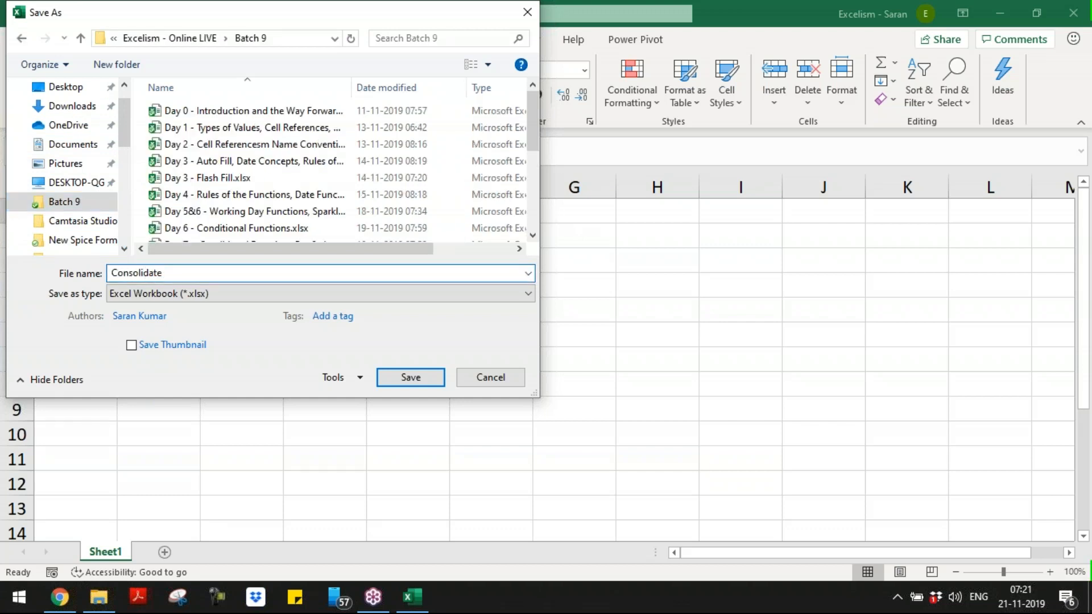
type(" Feature")
key("Home")
type("Dat")
key("BackSpace")
type("y")
left_click_drag(533, 139, 542, 206)
left_click(129, 273)
type("9 -")
key("Return")
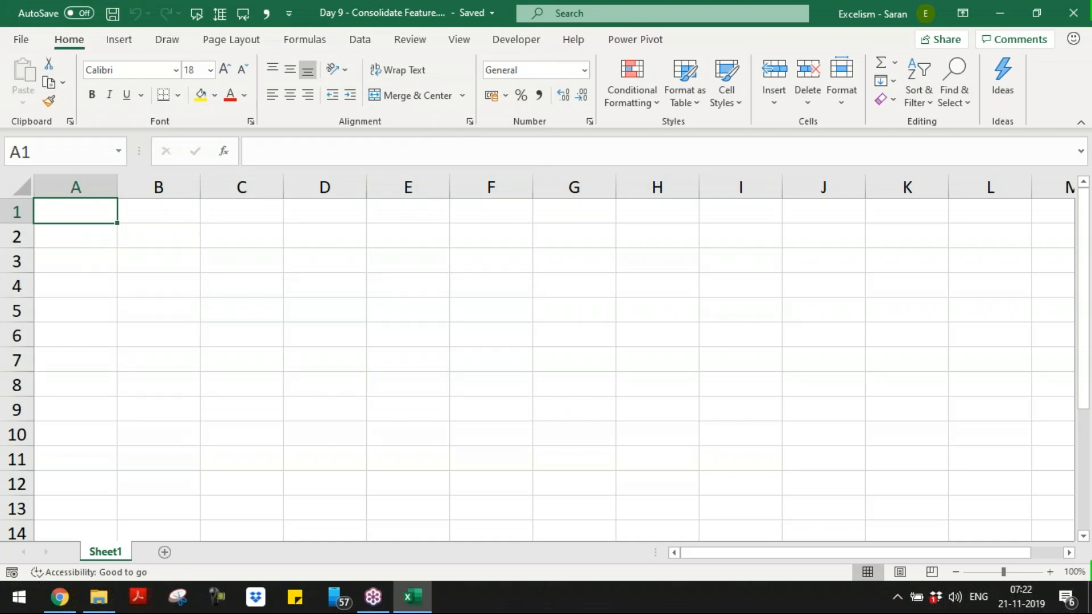
- Rename Sheet1 as Q1
left_click(364, 39)
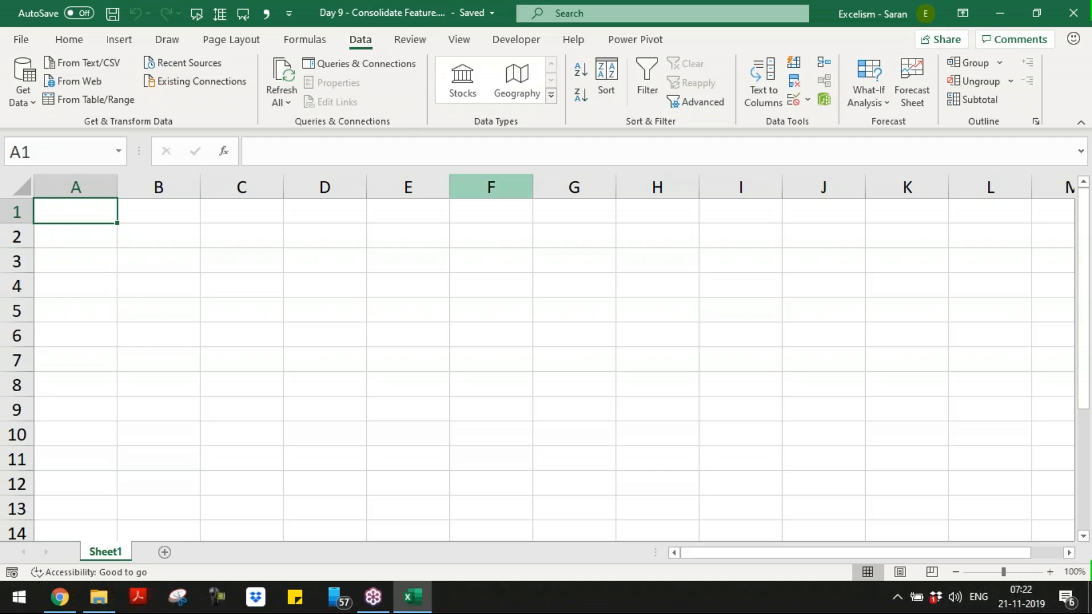
key("alt+o")
key("h")
key("u")
key("alt+o")
type("hr")
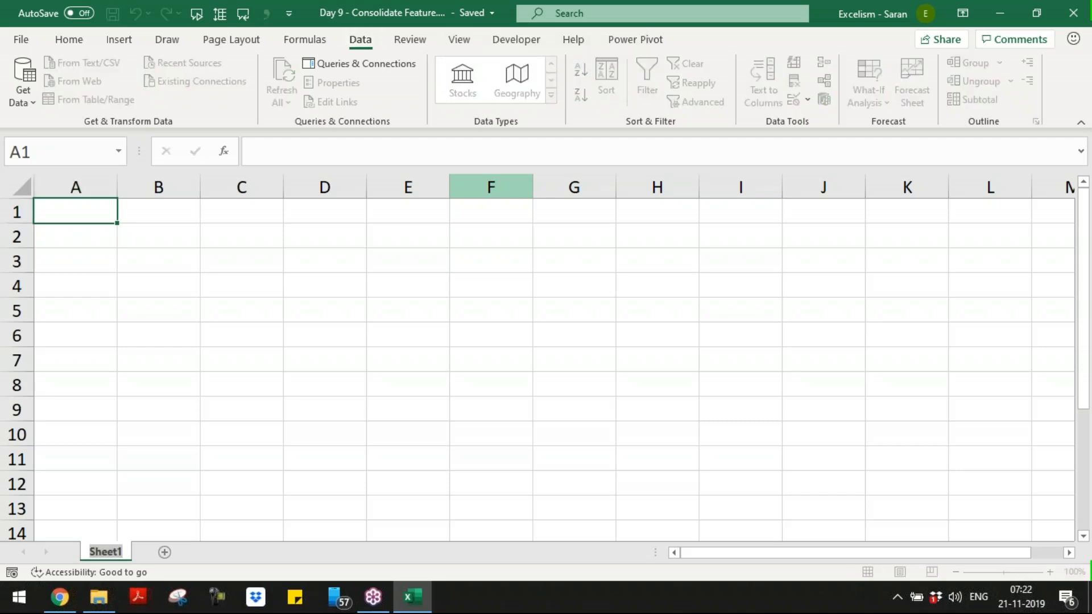
type("Q1")
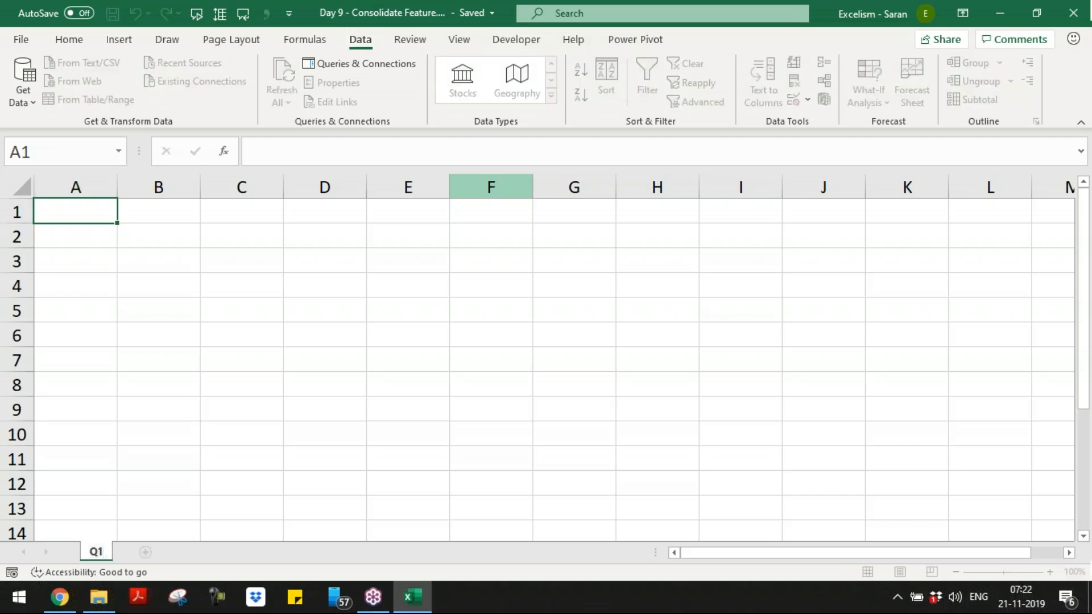
left_click(176, 419)
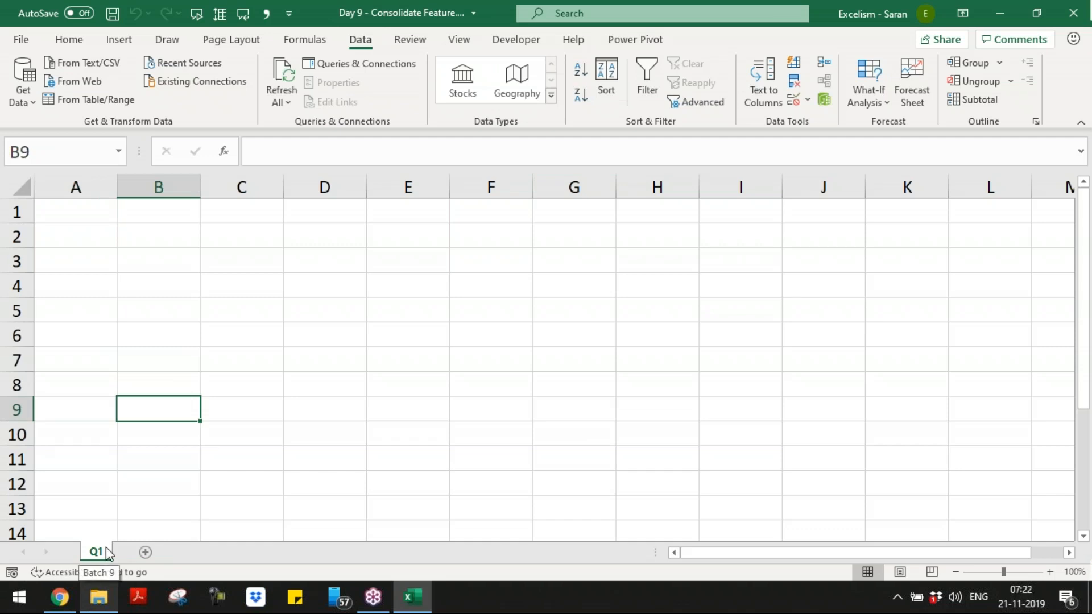
left_click(120, 514)
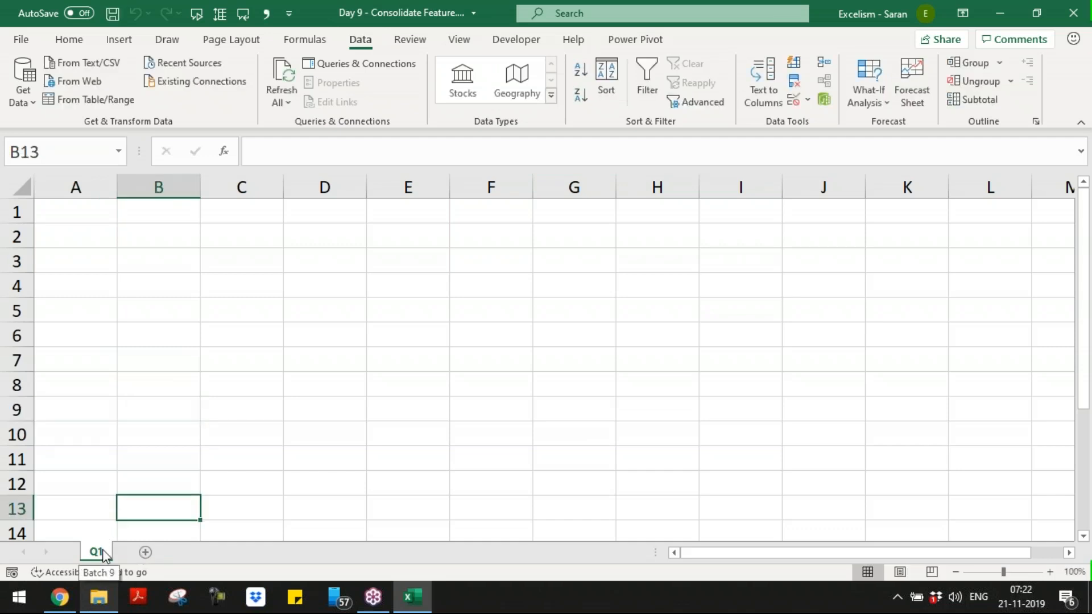
double_click(102, 549)
key("Return")
- Insert two new worksheets and name them Q2 and Q3
key("shift+F11")
key("alt+o")
type("hrQ2")
key("Return")
key("shift+F11")
key("alt+o")
type("hrQ3")
key("Return")
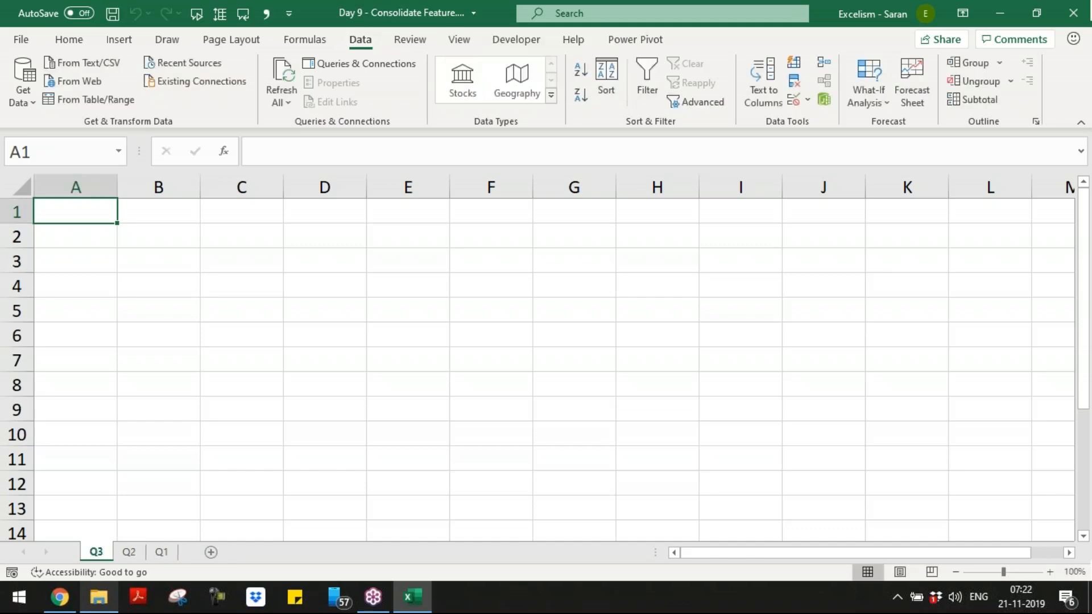
- Insert another worksheet and name it Q4
key("shift+F11")
key("alt+o")
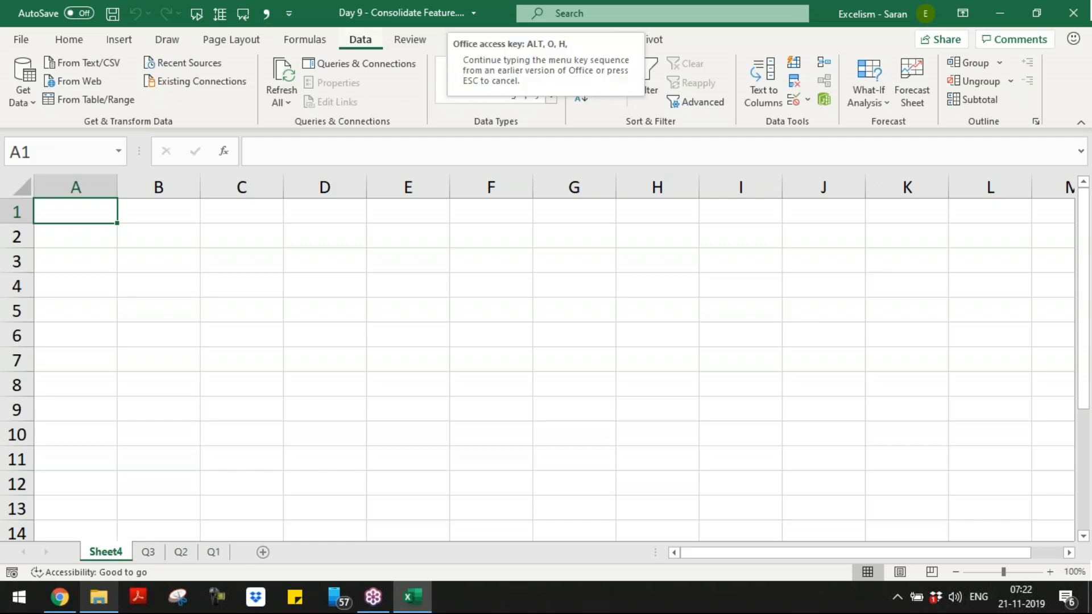
type("hrQ4")
key("Return")
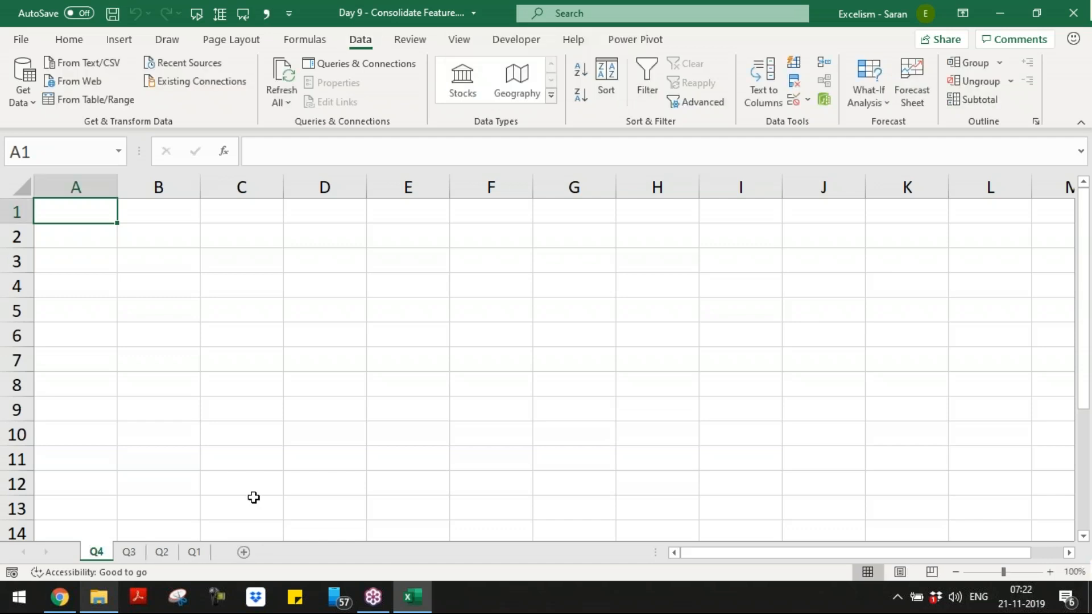
- Reorder the worksheets so they run Q1, Q2, Q3, Q4
left_click(195, 552)
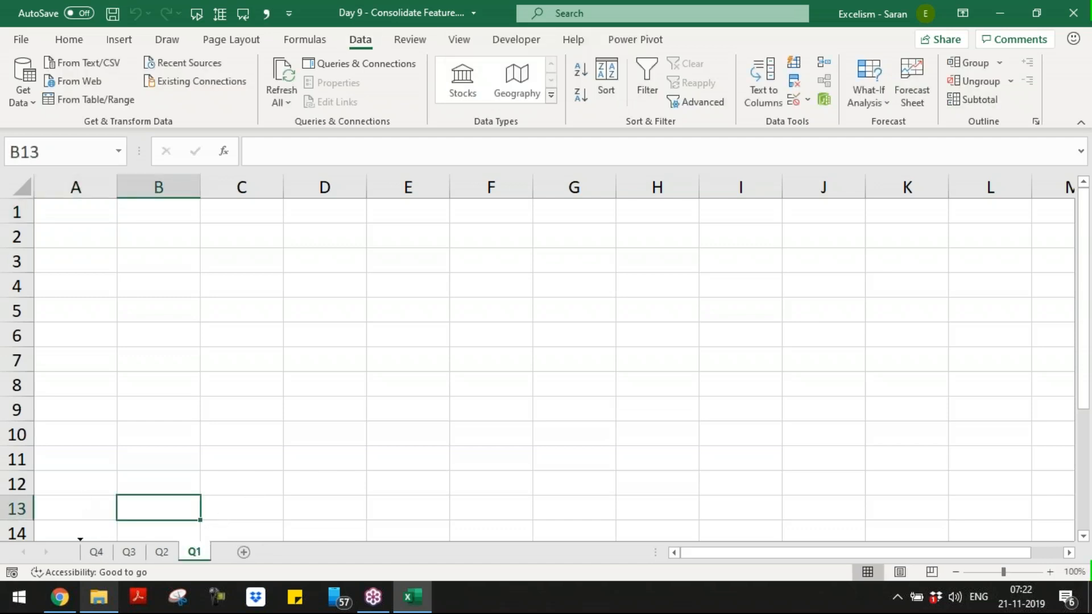
left_click_drag(82, 549, 91, 552)
left_click(194, 552)
left_click_drag(194, 553, 216, 526)
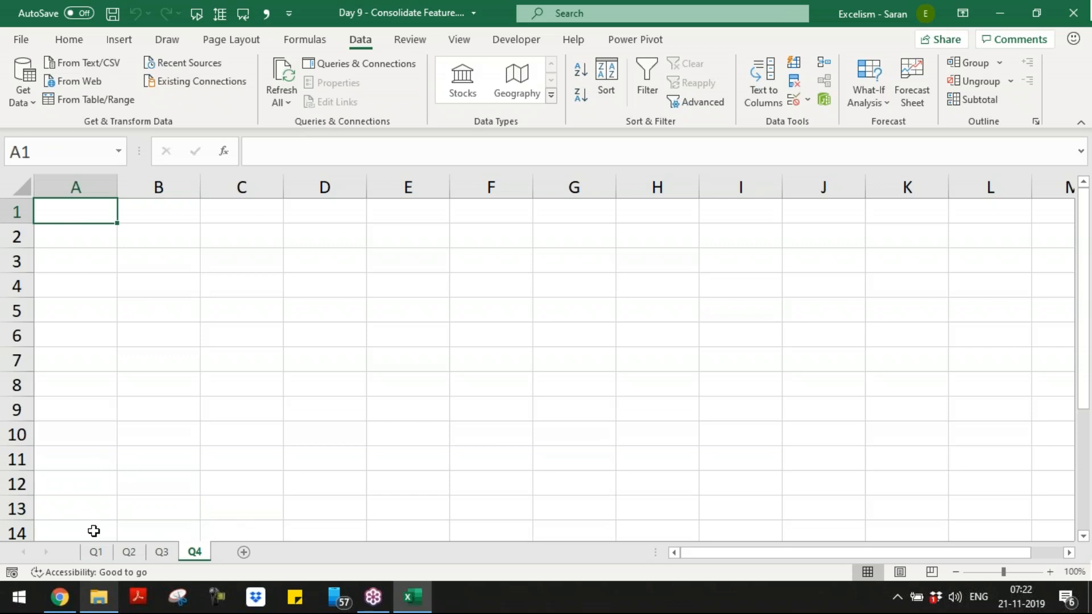
- Group all four quarterly worksheets, with Q1 as the active sheet
left_click(99, 552)
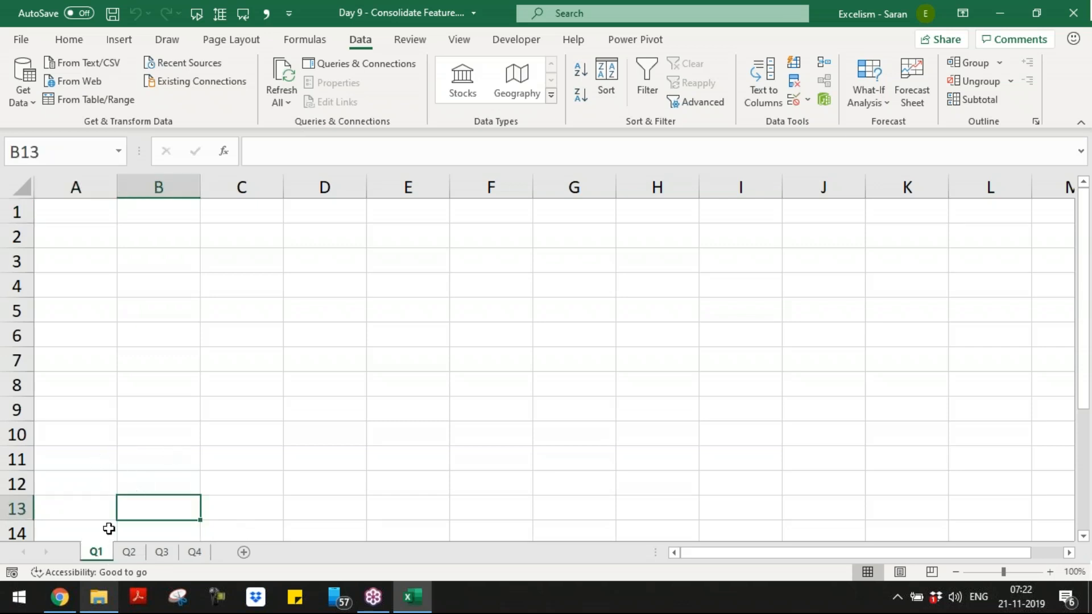
right_click(98, 553)
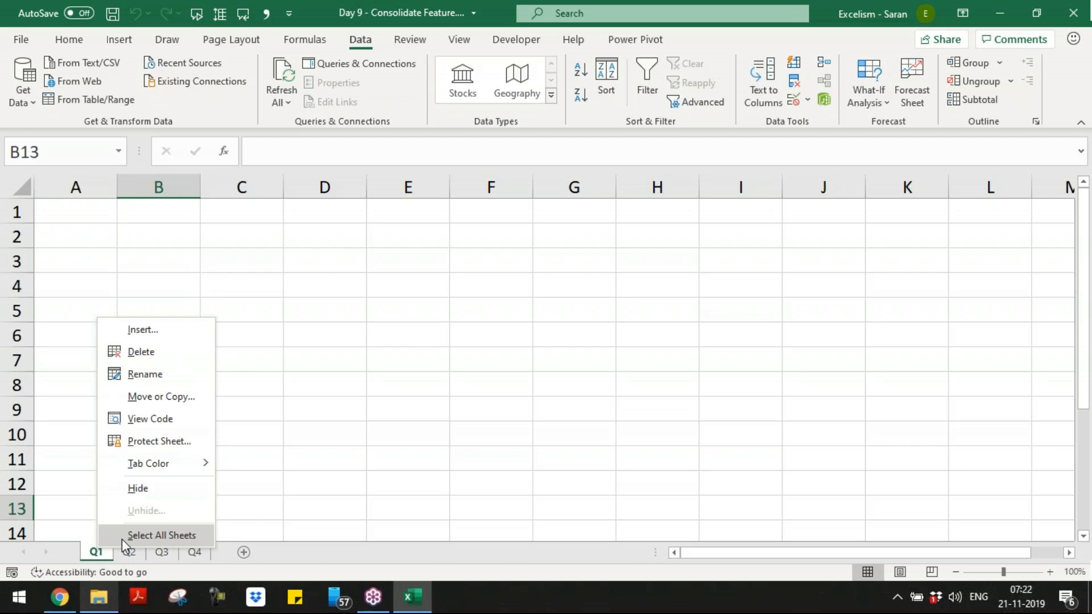
left_click(123, 536)
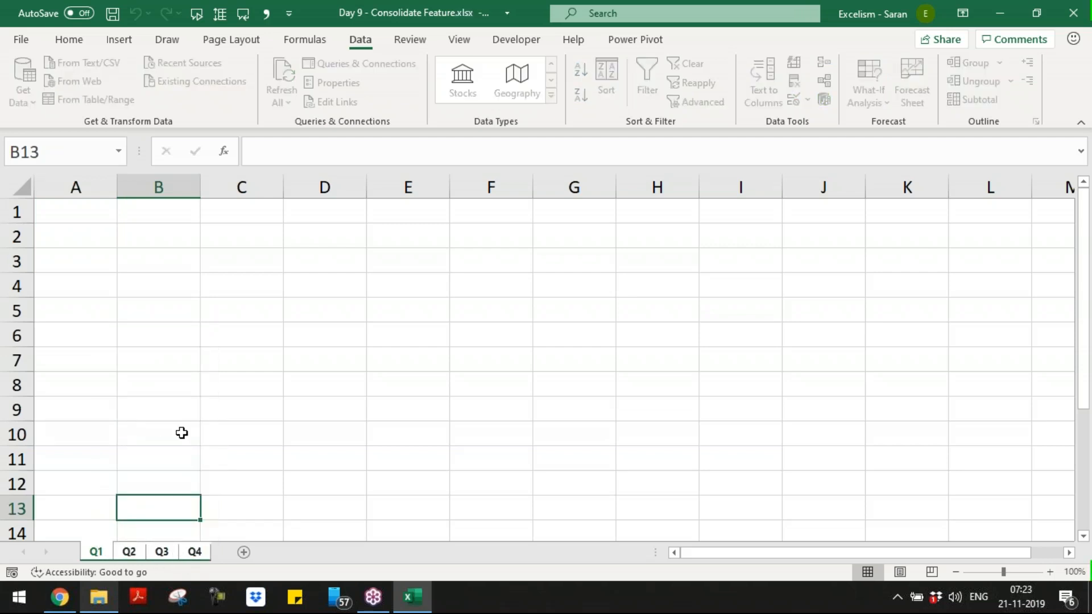
- Enter the headers Company in A1 and Amount in B1 on the grouped sheets
key("ctrl+Home")
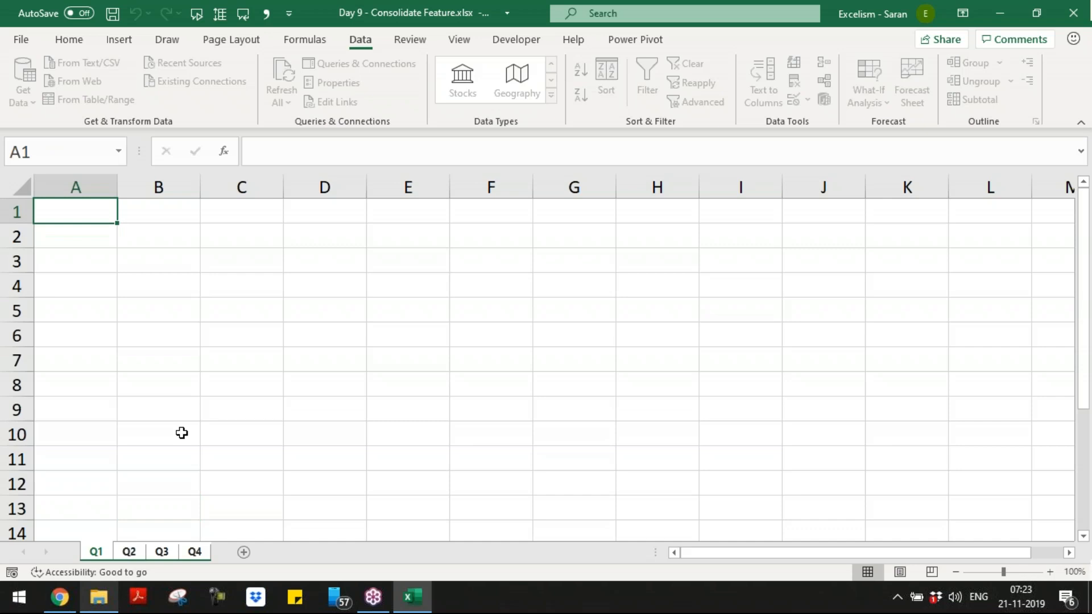
type("Com")
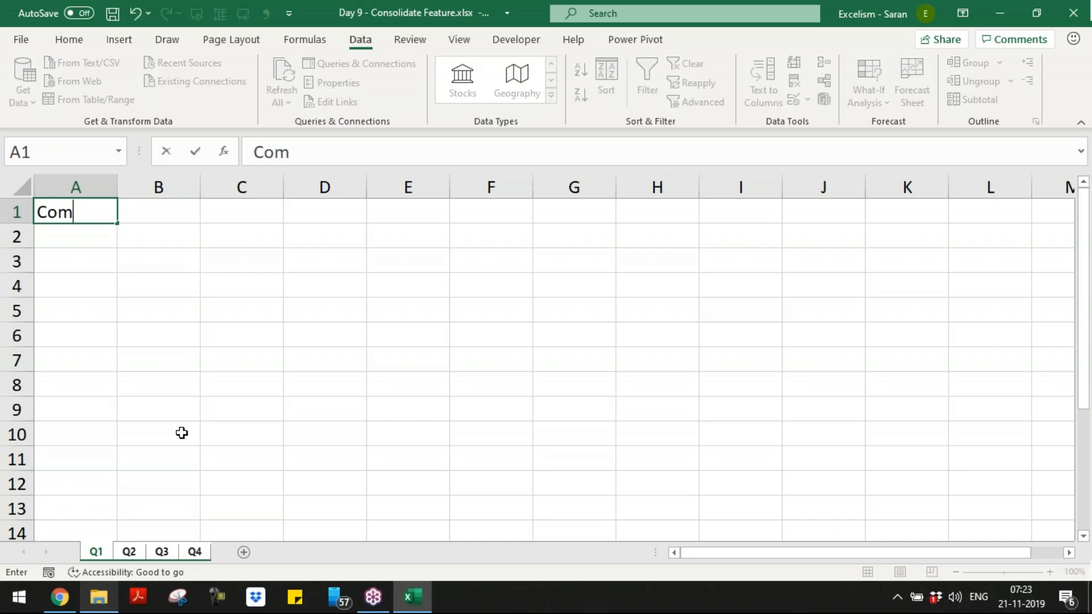
type("pany")
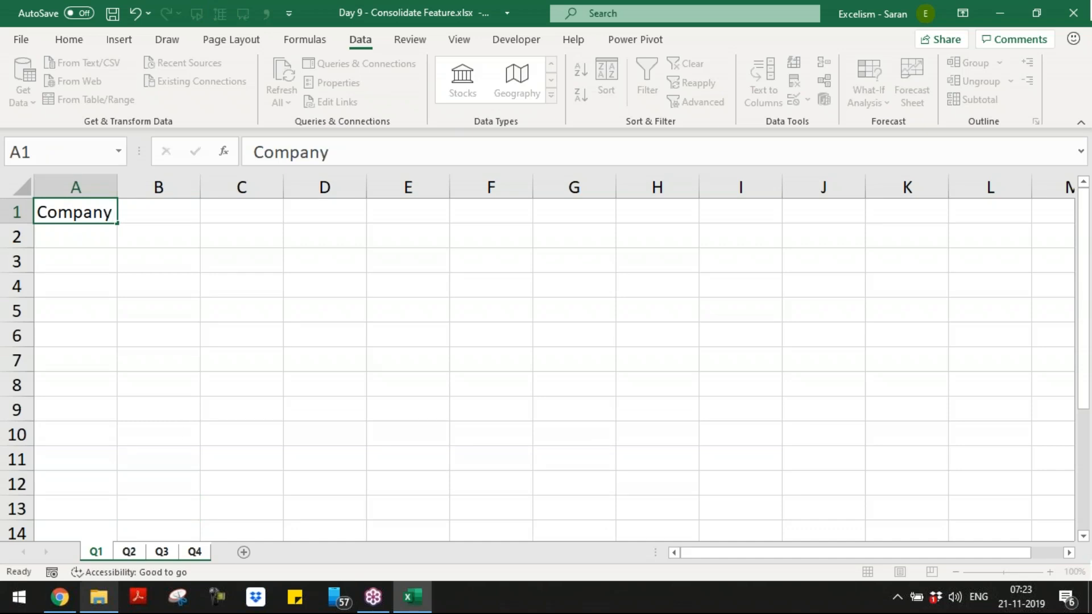
key("Tab")
type("Amount")
key("Return")
- List Facebook, WhatsApp and Instagram in A2:A4 under the Company header
type("Facebook")
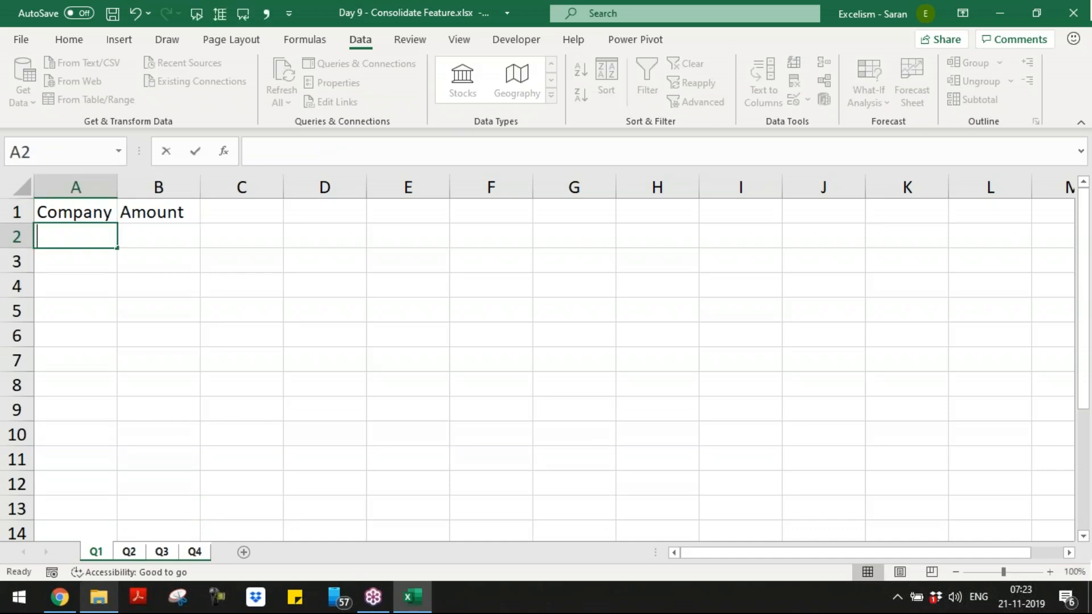
key("Return")
type("WhatsApp")
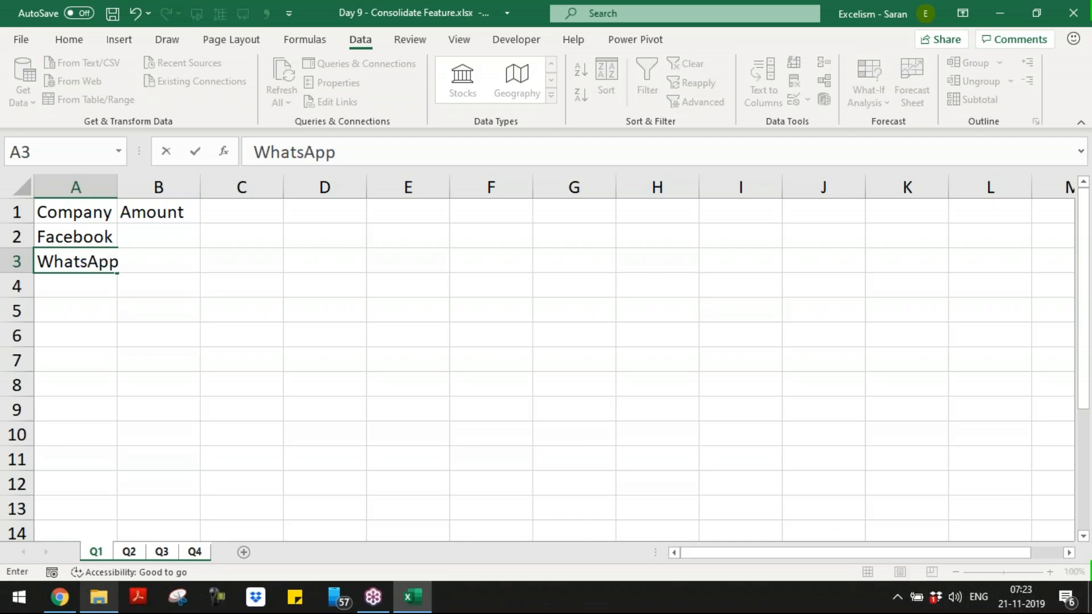
key("Return")
type("T")
key("BackSpace")
type("n")
key("BackSpace")
type("Instagram")
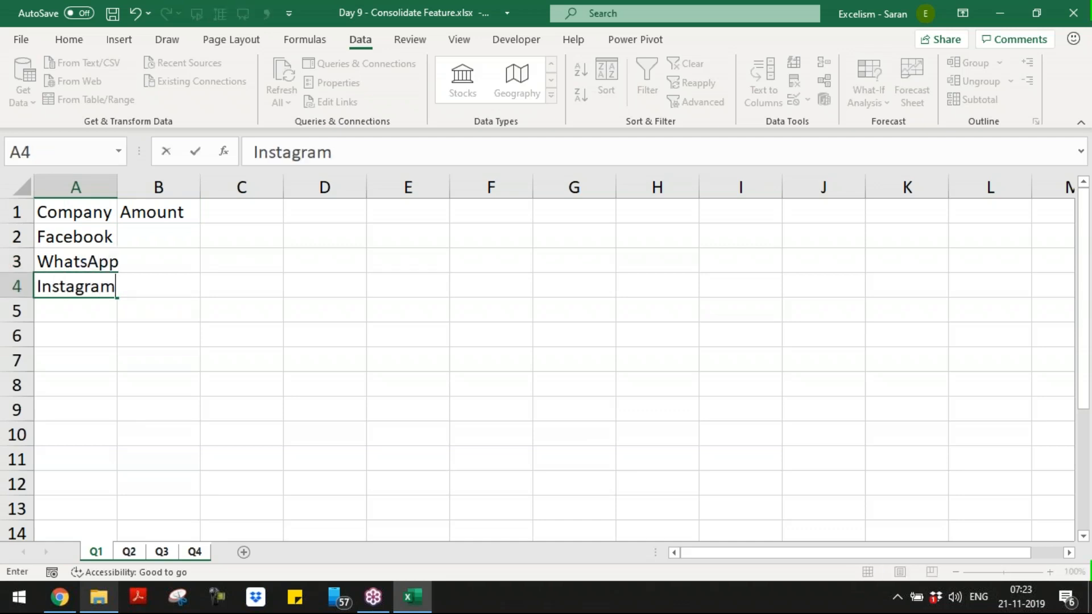
key("Return")
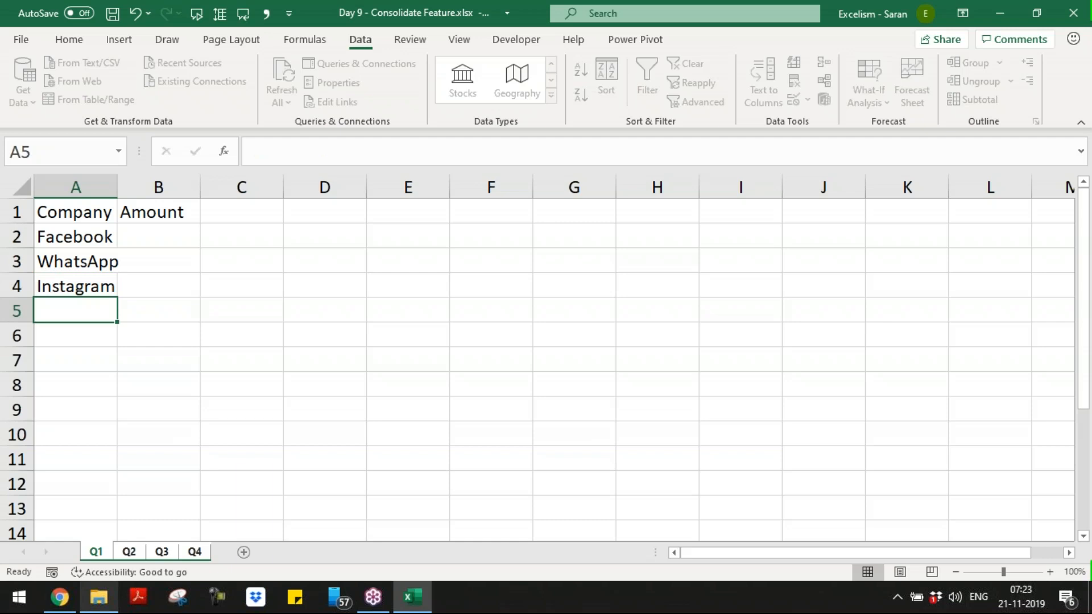
- Add LinkedIn, Telegram and Snap Chat to the company list in A5:A7
type("LinkedIn")
key("Return")
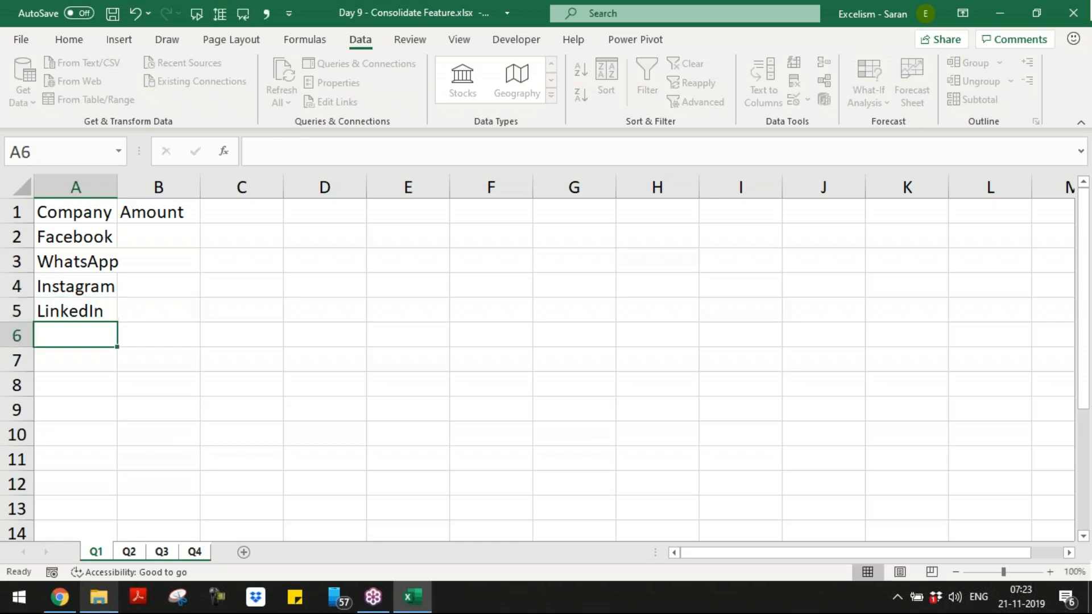
type("Telegram")
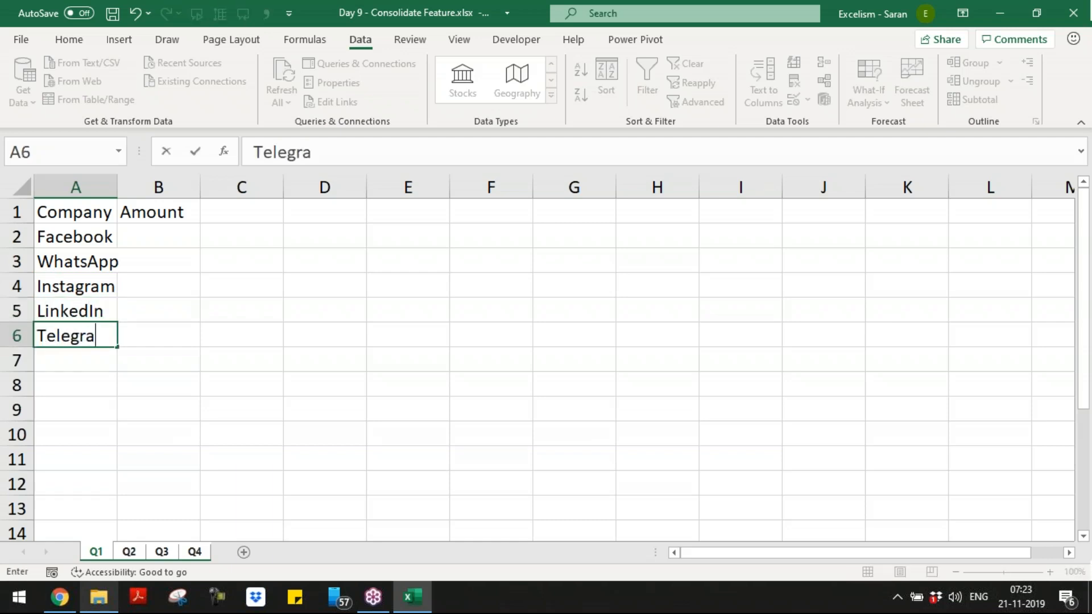
key("Return")
type("Spa")
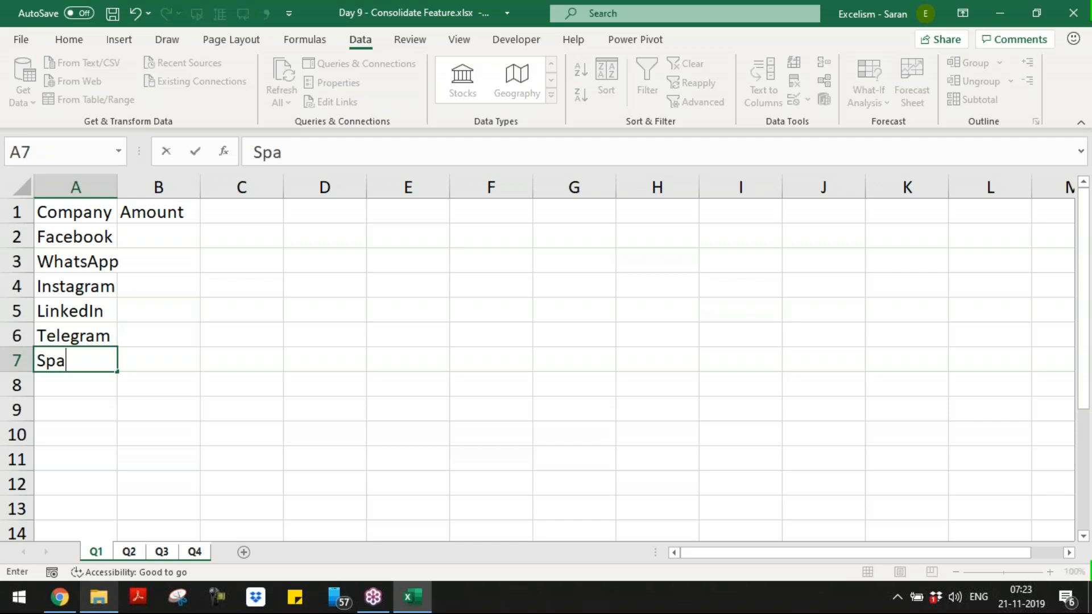
key("BackSpace")
key("BackSpace")
type("nap Cat")
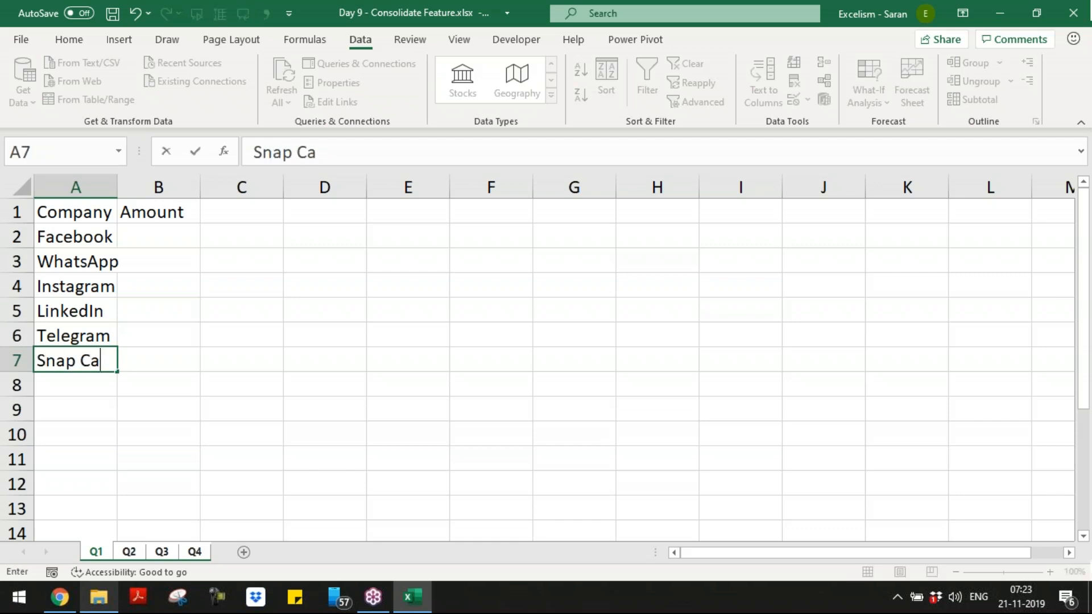
key("Return")
key("Up")
key("F2")
key("Left")
key("Left")
type("h")
key("Return")
- Complete the company list with Hang Out in A8 and Tik Tok in A9
type("Han")
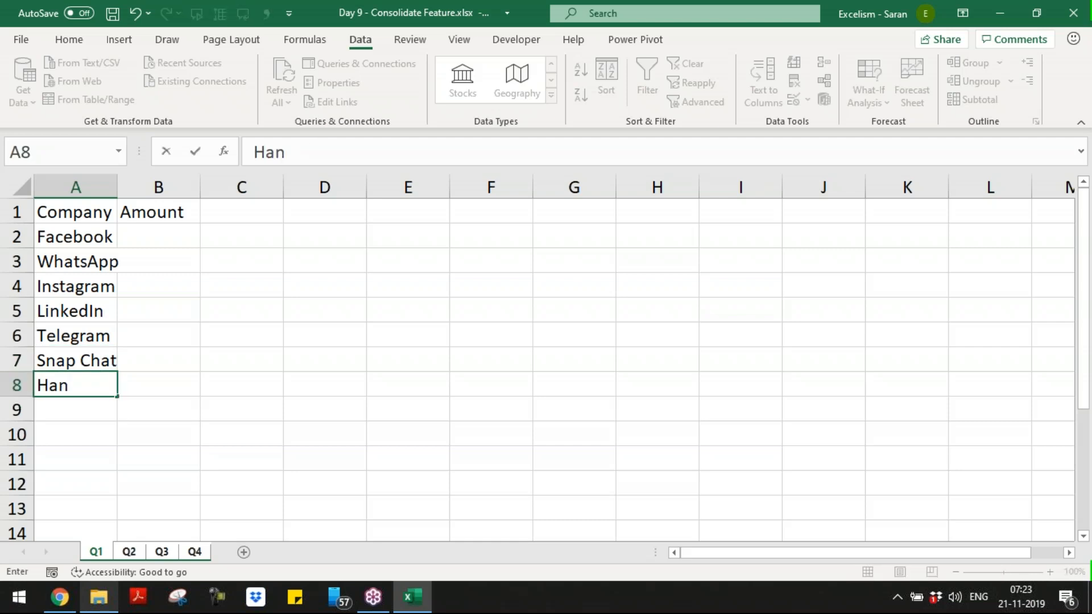
type("g Out")
key("Return")
type("Tik Tok")
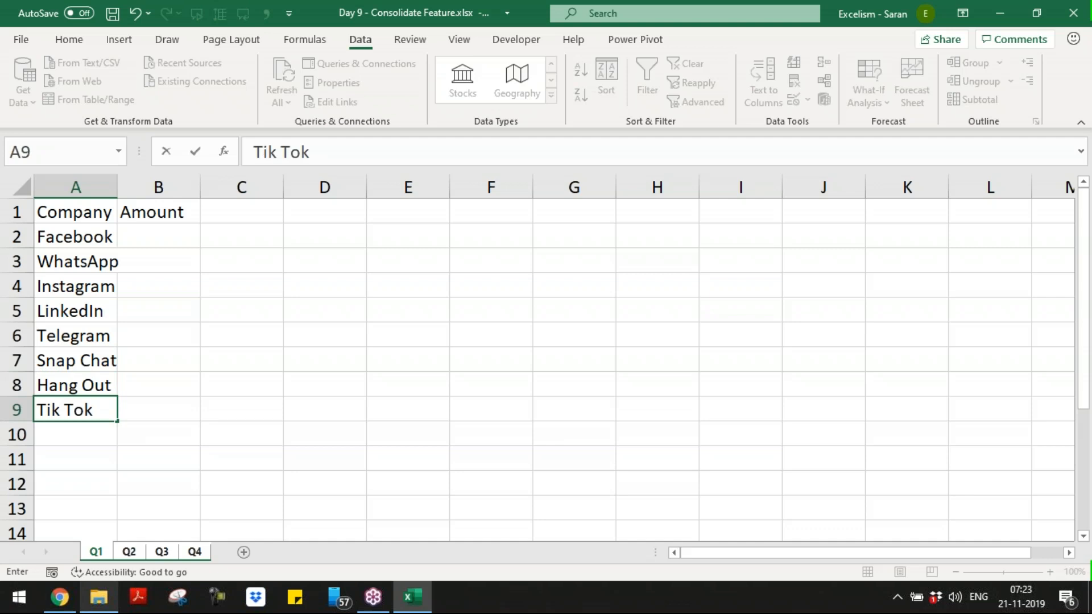
key("Return")
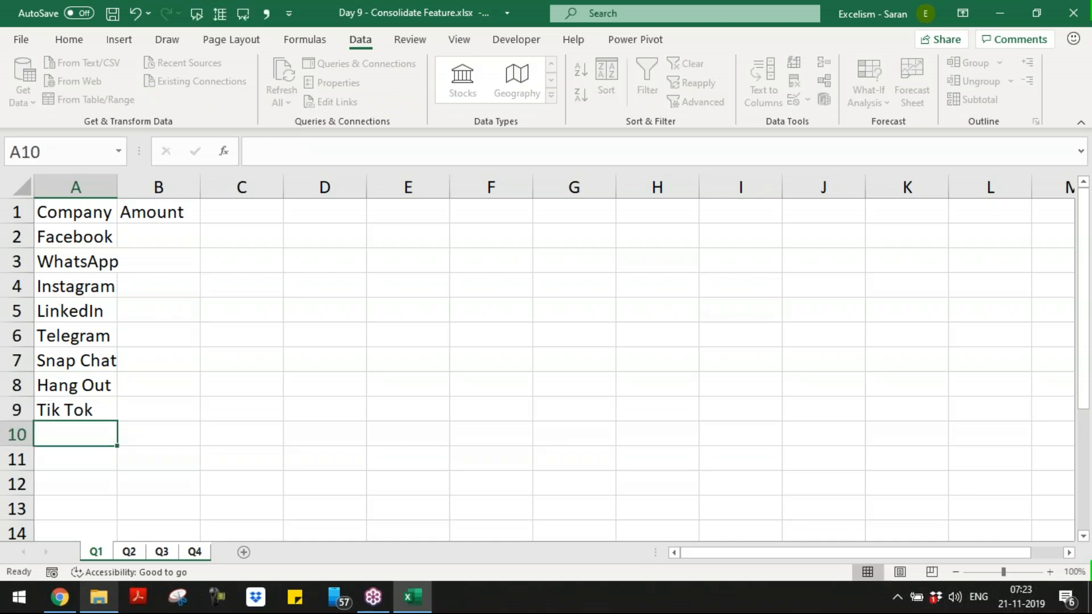
- AutoFit column A to the company names in A2:A9
key("Up")
key("Up")
key("Up")
key("Up")
key("Up")
key("Up")
key("Up")
key("Up")
key("Up")
key("Down")
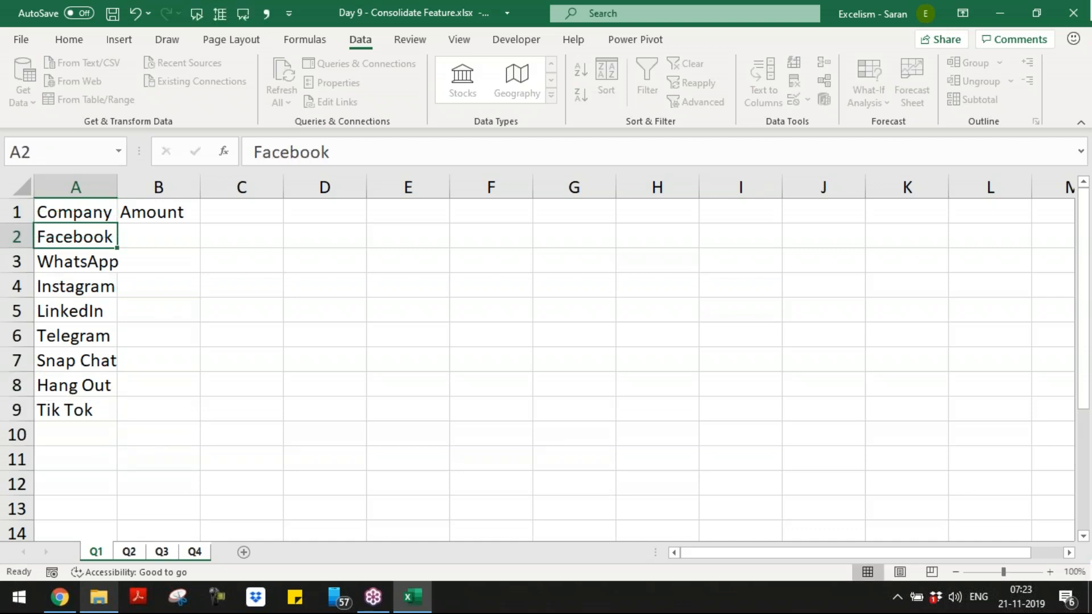
key("ctrl+shift+Down")
key("alt+h")
key("o")
key("i")
- Fill the Amount cells B2:B9 with the formula =RANDBETWEEN(100,1000) on all grouped sheets
key("Right")
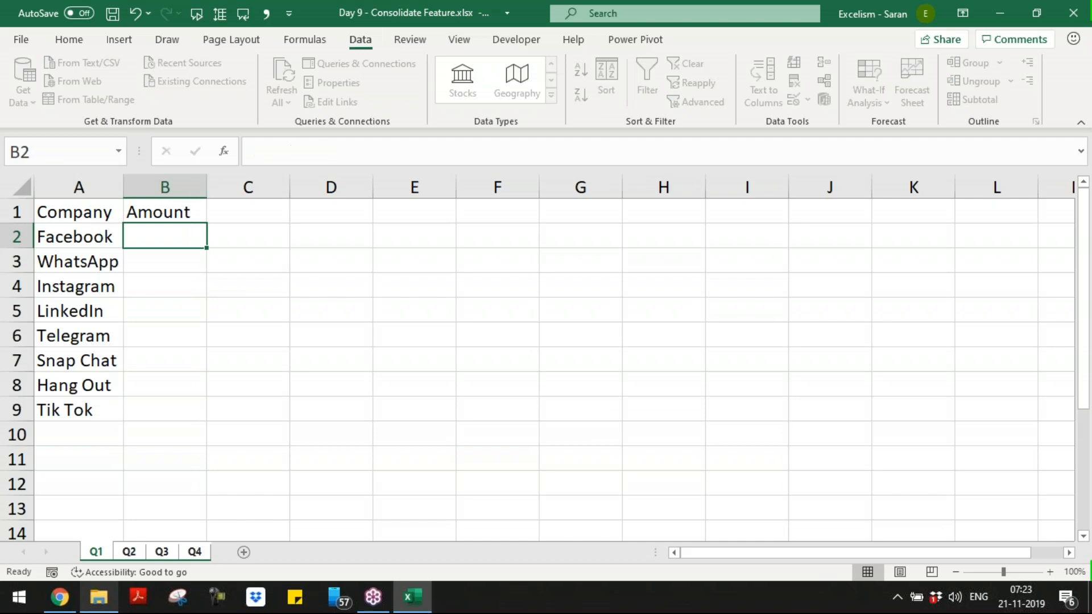
key("shift+Down")
key("shift+Down")
key("shift+Down")
key("shift+Down")
key("shift+Down")
key("shift+Down")
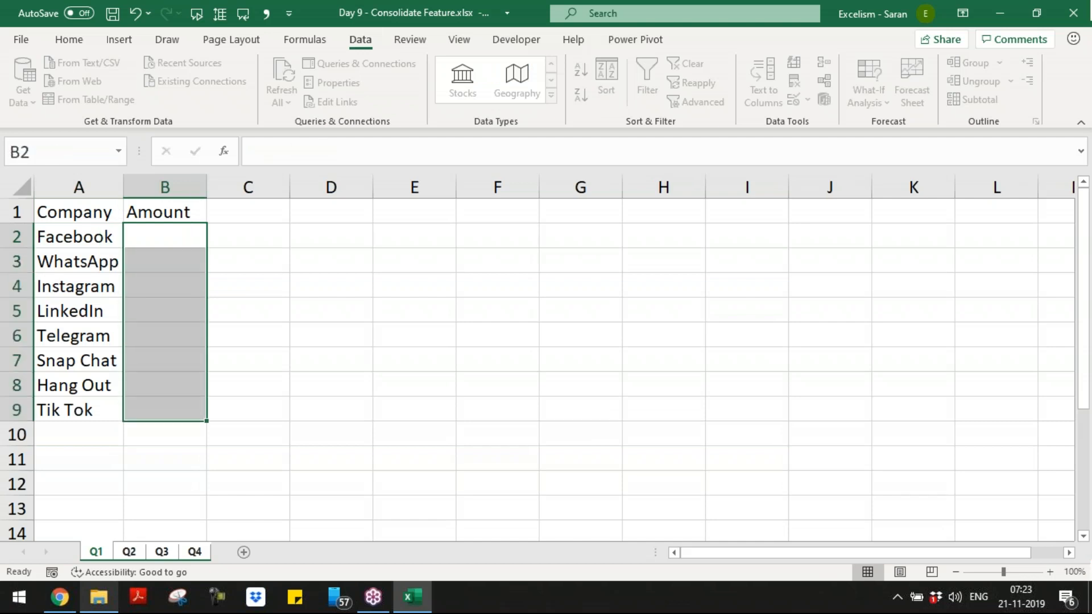
type("=ra")
key("Down")
key("Down")
key("Down")
key("Tab")
type("100,1000)")
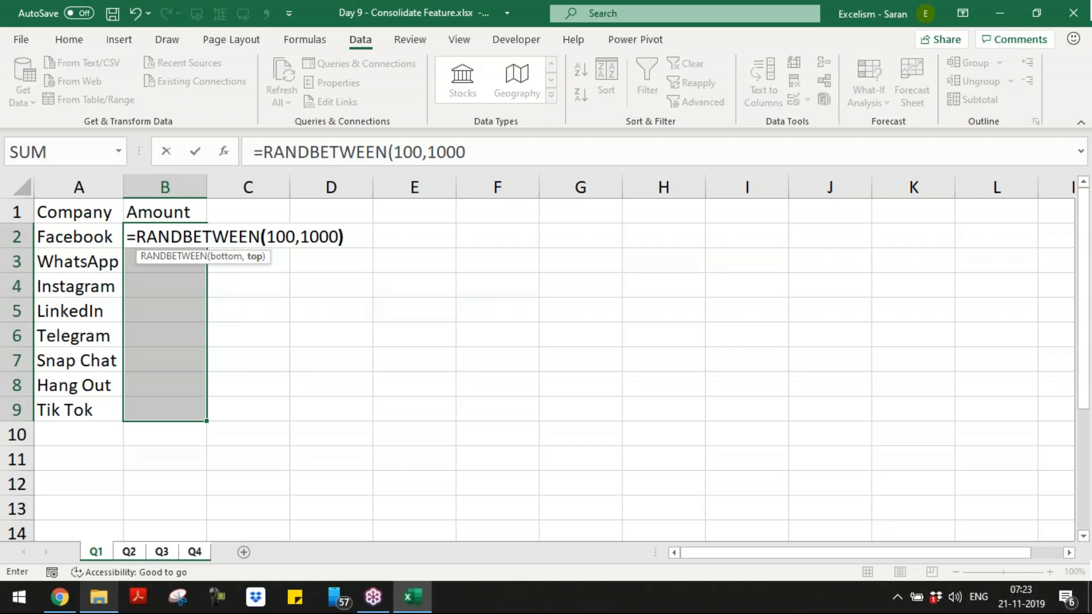
key("ctrl+Return")
- Replace the random-number formulas in B2:B9 with their static values
key("ctrl+c")
right_click(199, 409)
left_click(268, 280)
key("Escape")
- Format the Company and Amount headers in A1:B1 as bold and italic
key("Up")
key("Left")
key("shift+Right")
key("ctrl+b")
key("ctrl+i")
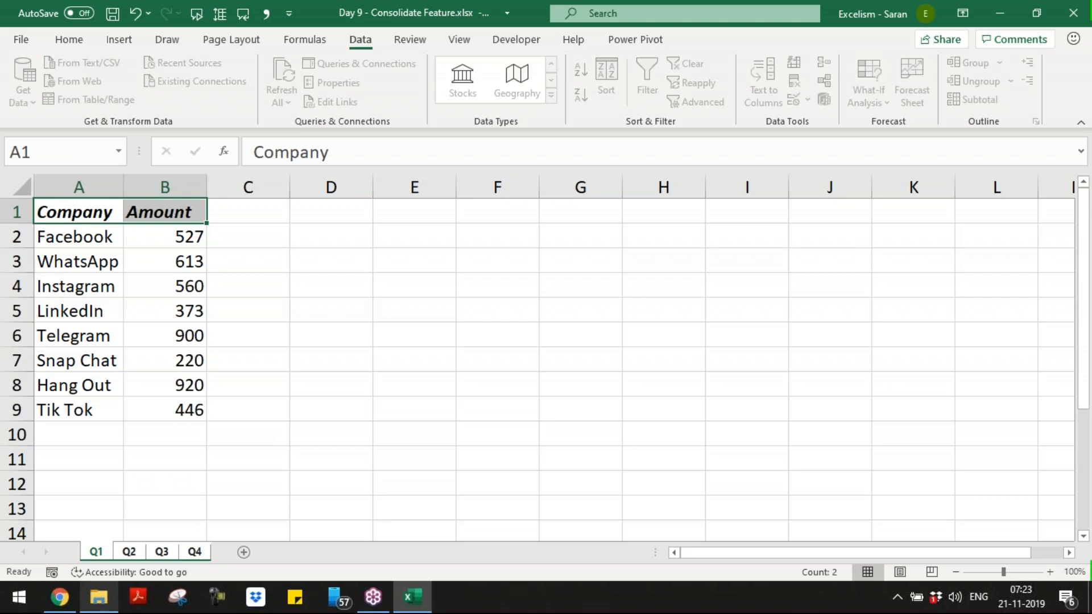
- Ungroup the quarterly worksheets and return to sheet Q1
key("shift+Left")
key("ctrl+Page_Down")
key("ctrl+Page_Down")
key("ctrl+Page_Down")
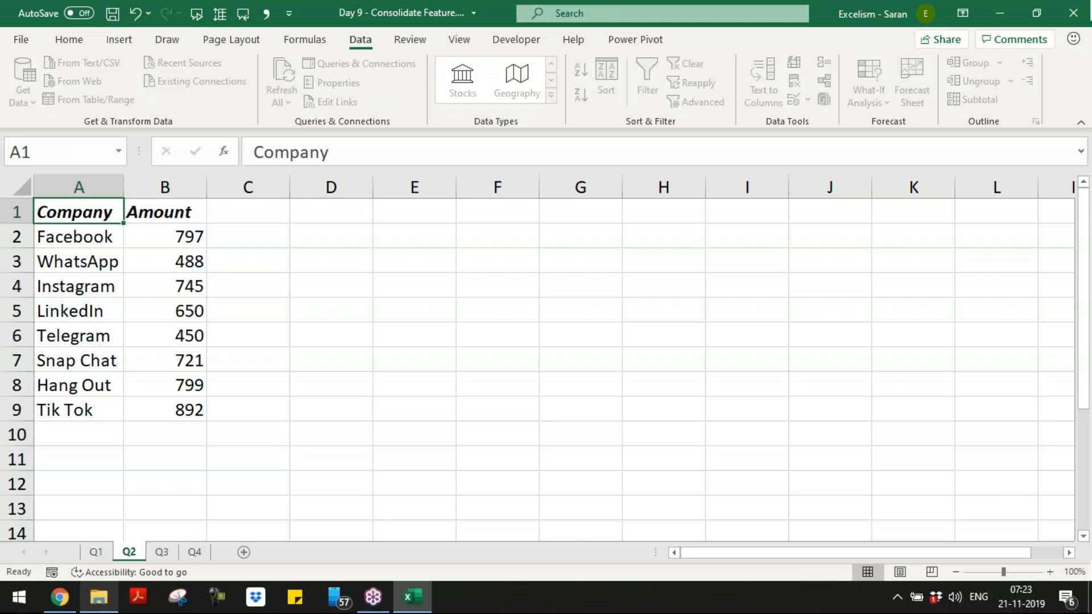
key("ctrl+Page_Up")
key("ctrl+Page_Up")
key("ctrl+Page_Up")
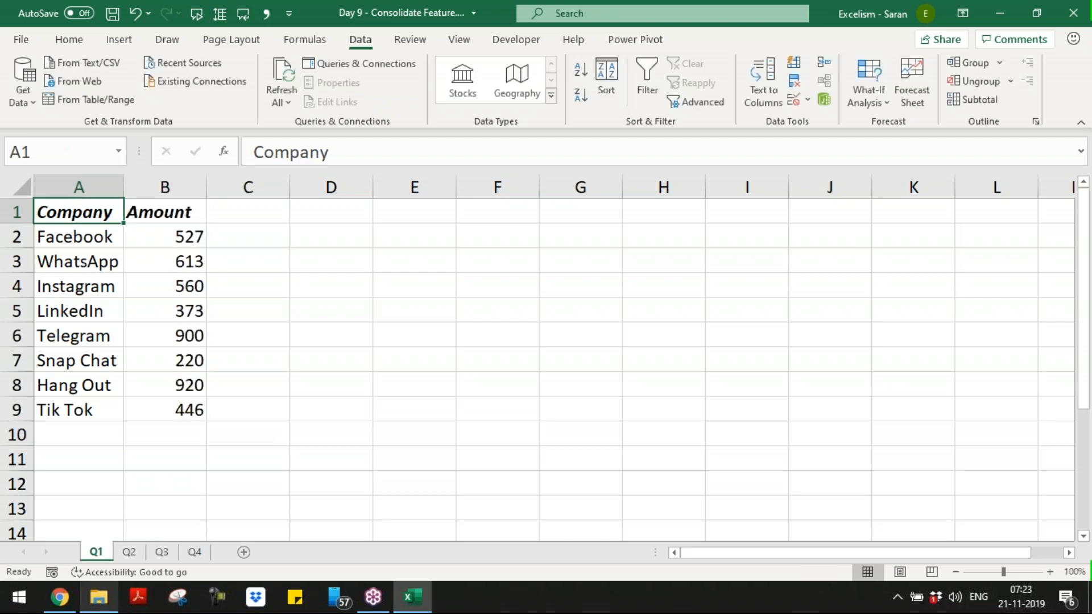
- Examine the company lists and amounts across sheets Q1 to Q4
key("ctrl+Page_Down")
key("ctrl+Page_Down")
key("ctrl+Page_Down")
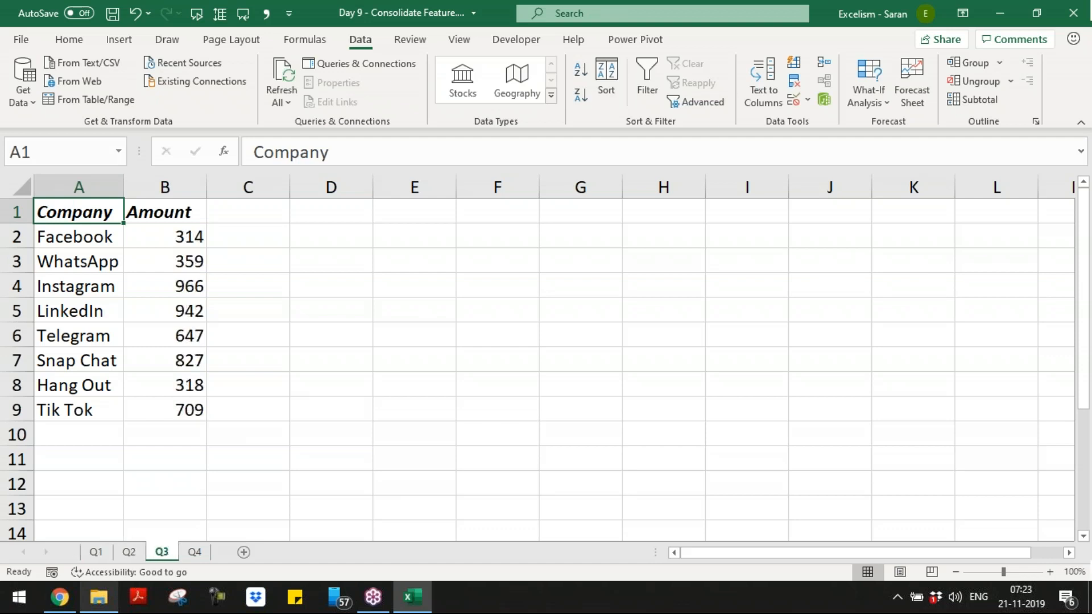
key("ctrl+Page_Up")
key("ctrl+Page_Up")
key("ctrl+Page_Up")
key("ctrl+Page_Down")
key("ctrl+Page_Down")
key("ctrl+Page_Down")
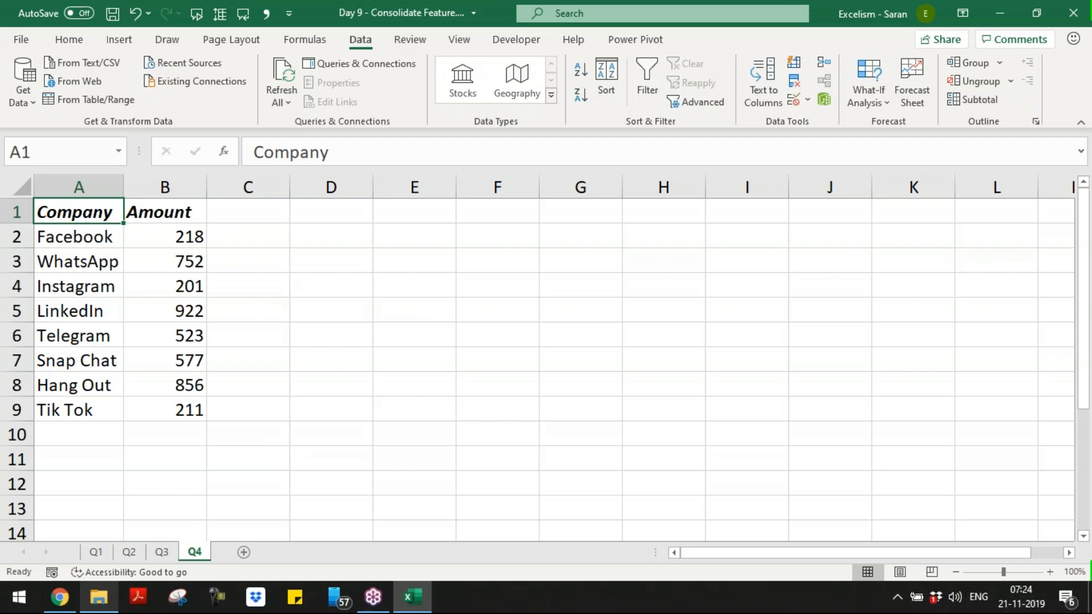
- Delete the entire LinkedIn and Telegram rows on sheet Q1
key("ctrl+Page_Up")
key("ctrl+Page_Up")
key("ctrl+Page_Up")
key("Down")
key("Down")
key("Down")
key("Down")
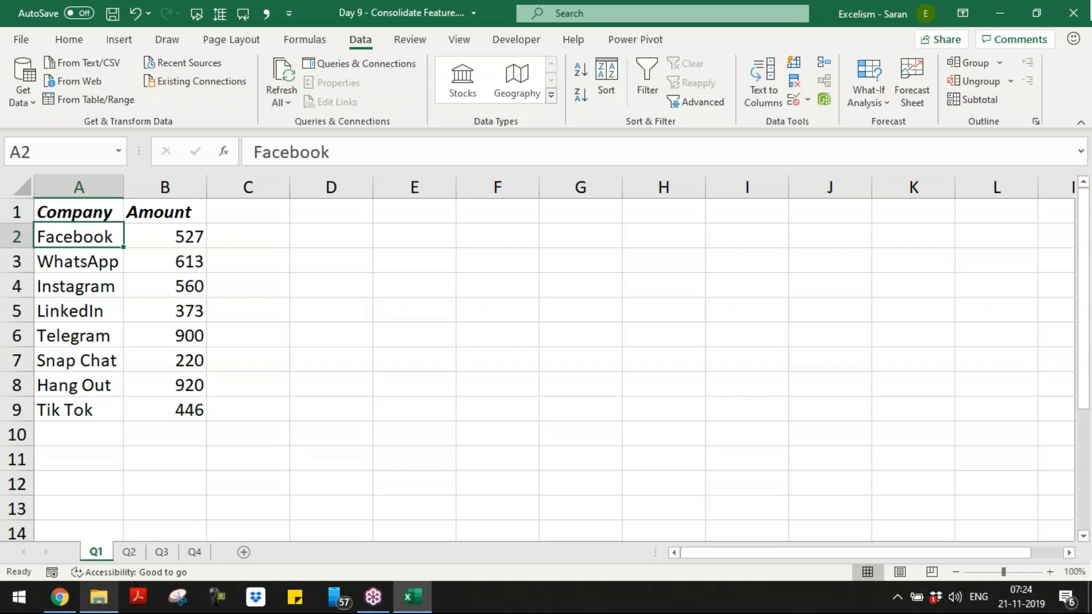
key("shift+space")
key("shift+Down")
key("shift+Down")
key("shift+Up")
key("ctrl+minus")
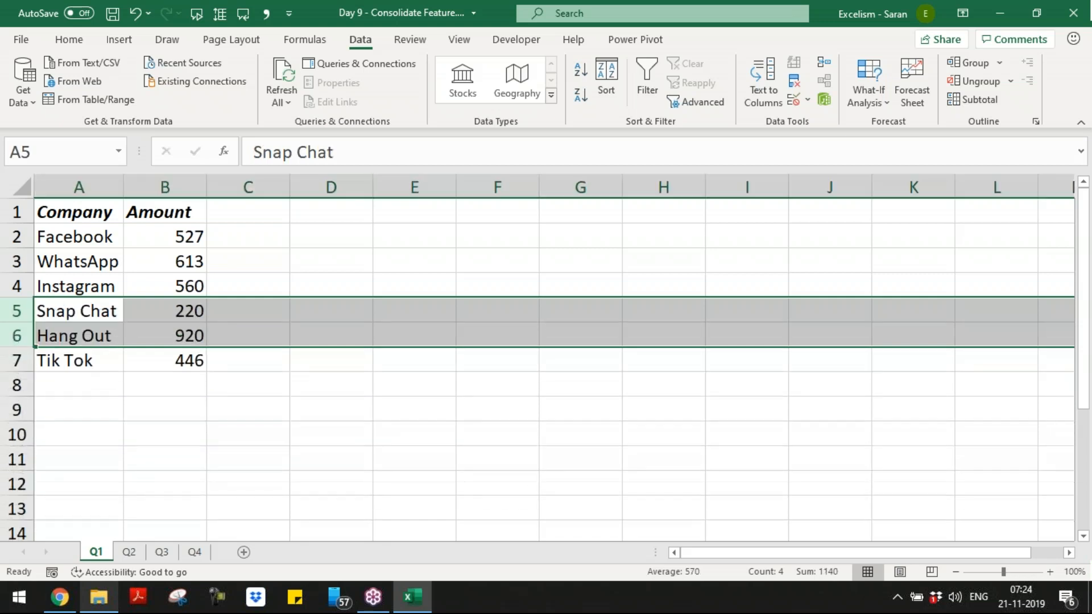
- Delete the entire Tik Tok row on sheet Q1 and return to cell A1
key("Down")
key("Down")
key("shift+space")
key("ctrl+minus")
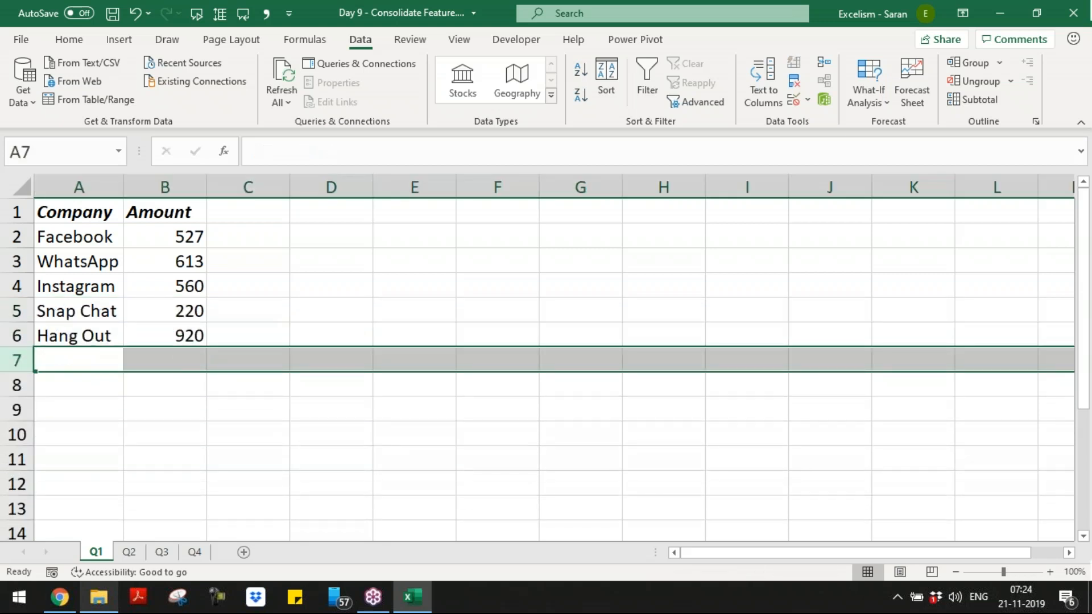
key("ctrl+Home")
- Delete the entire Facebook and WhatsApp rows on sheet Q2
key("ctrl+Page_Down")
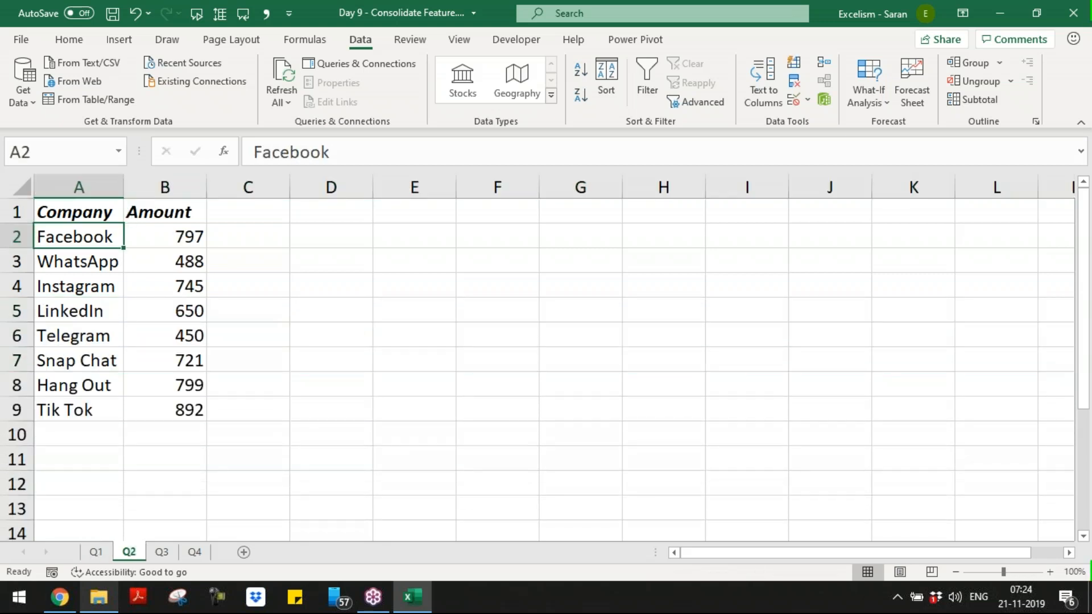
key("shift+space")
key("shift+Down")
key("ctrl+minus")
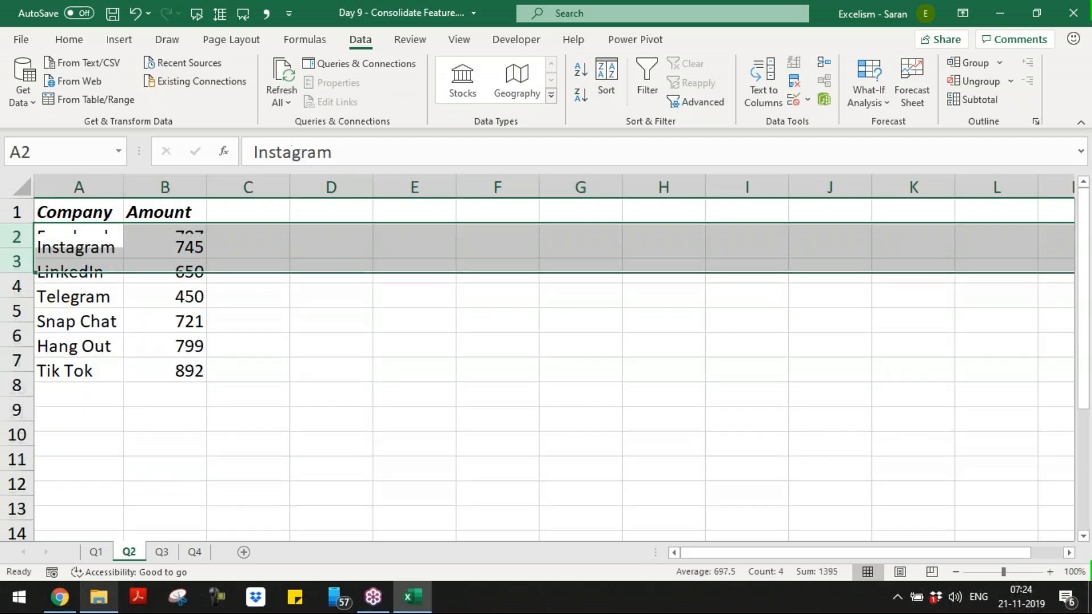
- Delete the entire Snap Chat and Hang Out rows on sheet Q2
key("Down")
key("Down")
key("Down")
key("shift+space")
key("shift+Down")
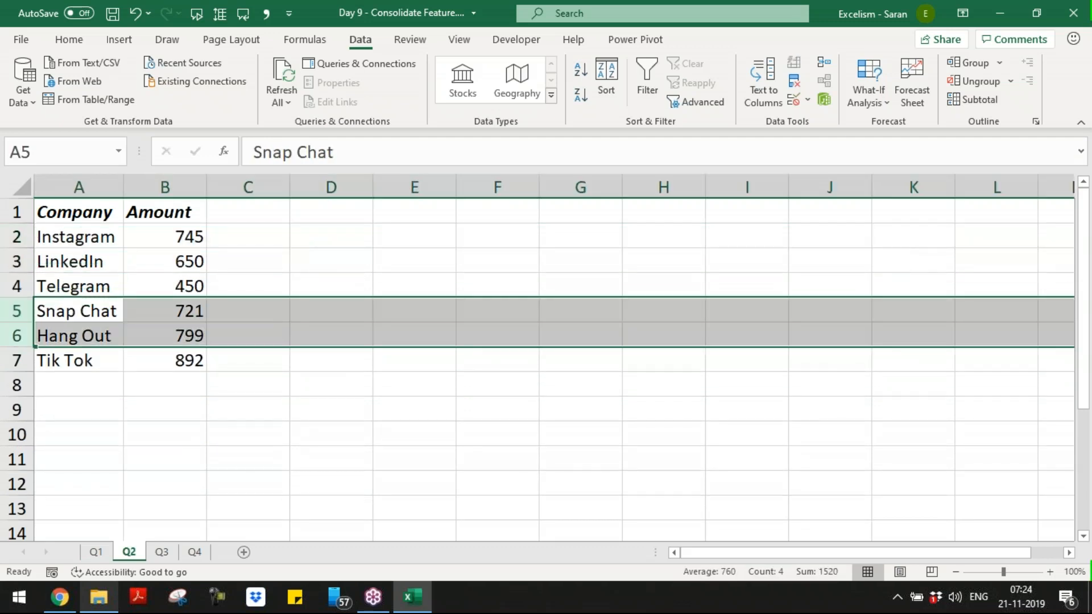
key("ctrl+minus")
- Move the LinkedIn entry and its amount below Tik Tok in the table on sheet Q2
key("Up")
key("Up")
key("Up")
key("Up")
left_click_drag(79, 261, 180, 262)
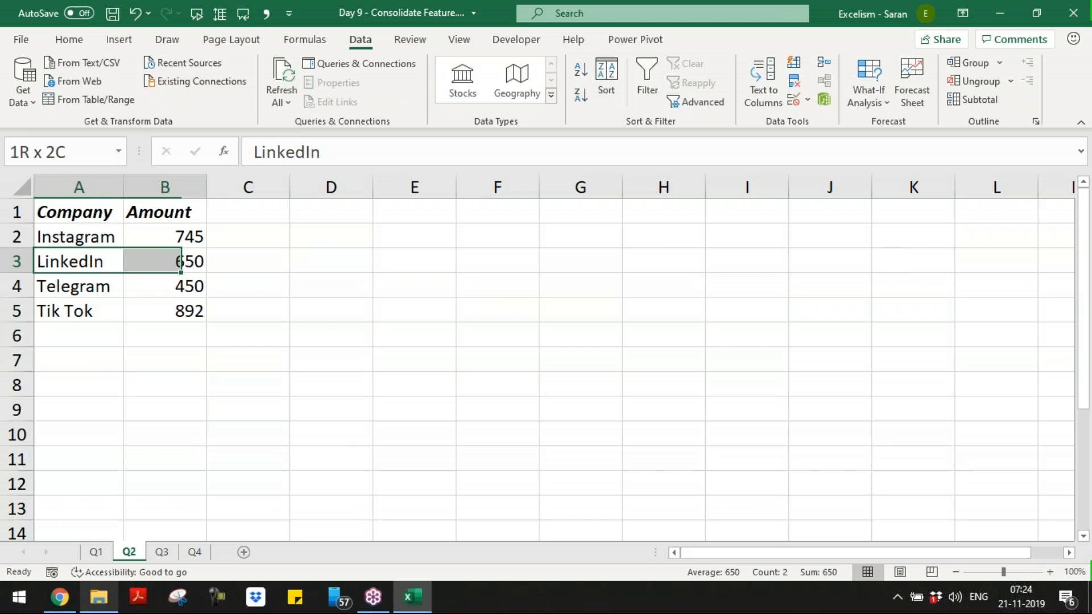
key("ctrl+c")
key("Down")
key("Down")
key("Down")
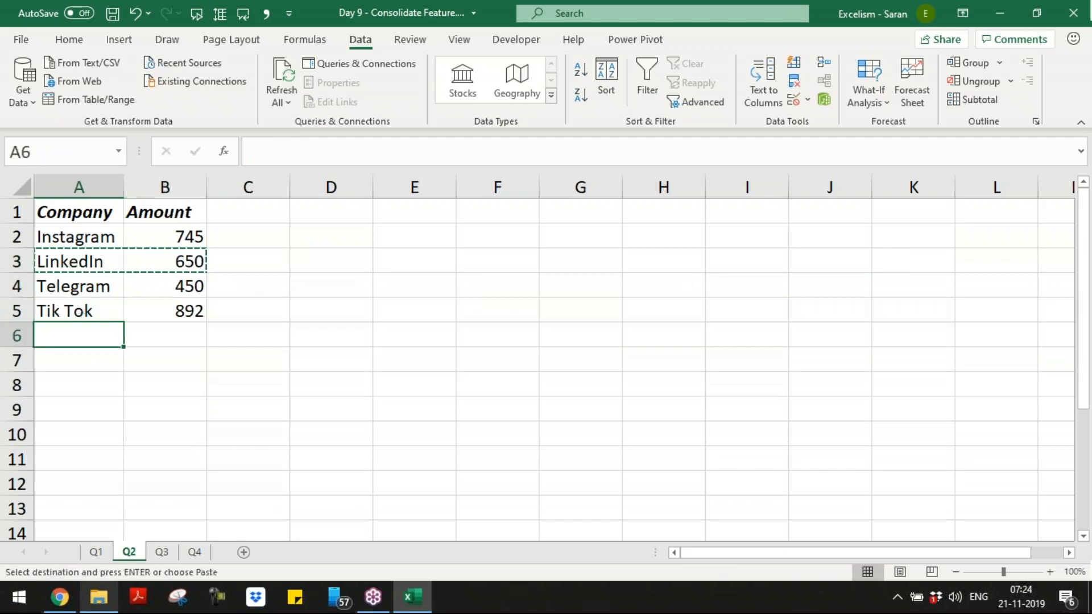
key("ctrl+plus")
- Move the Telegram entry and its amount above Instagram on sheet Q2 and return to cell A1
key("Up")
key("Up")
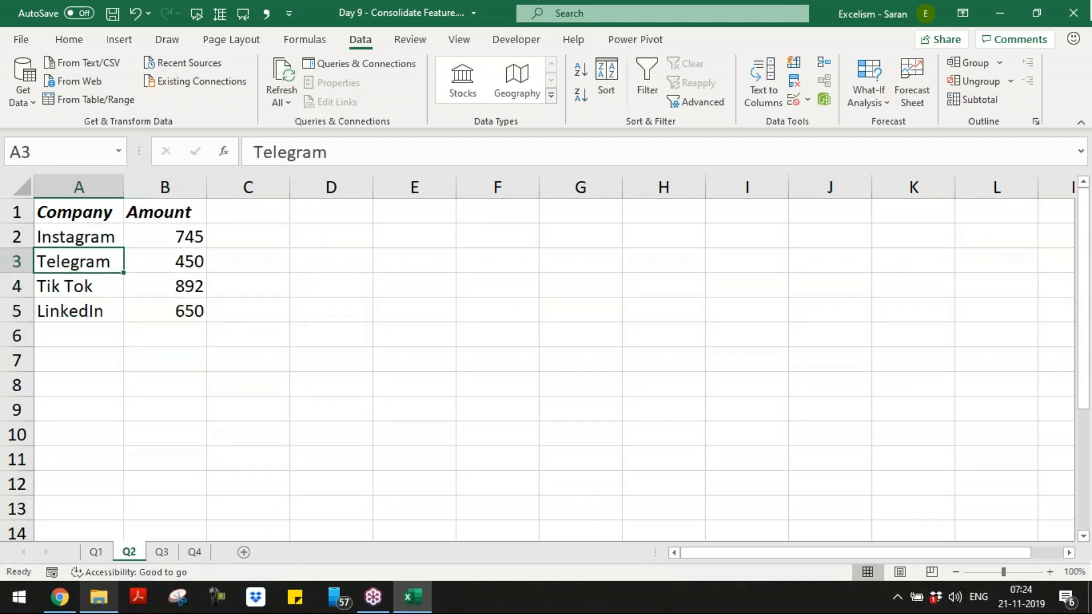
key("shift+Right")
key("ctrl+c")
key("Up")
key("Up")
key("Down")
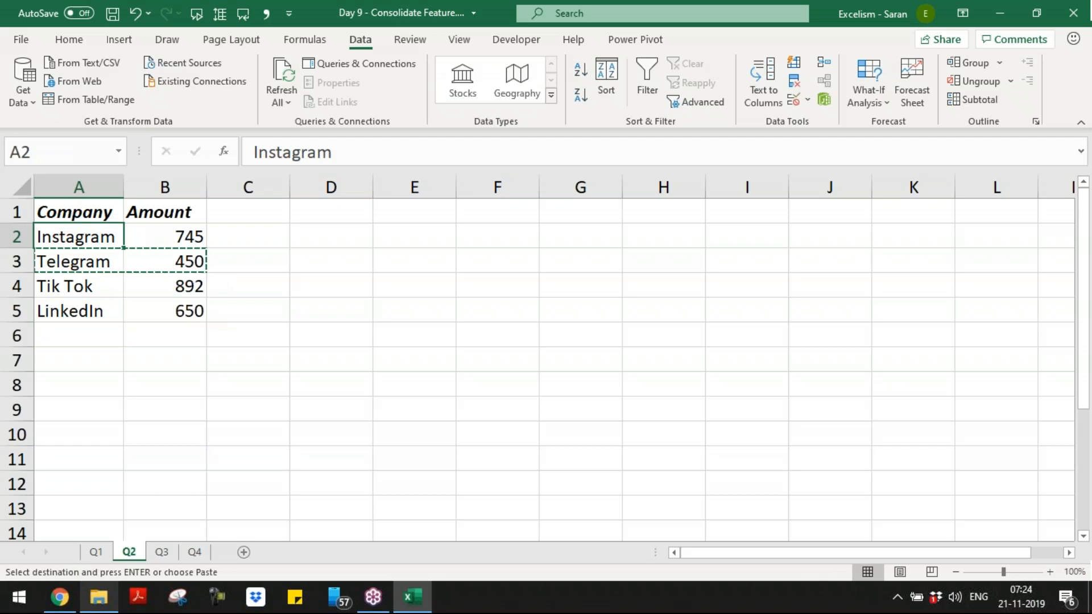
key("ctrl+plus")
key("Down")
key("Up")
key("Up")
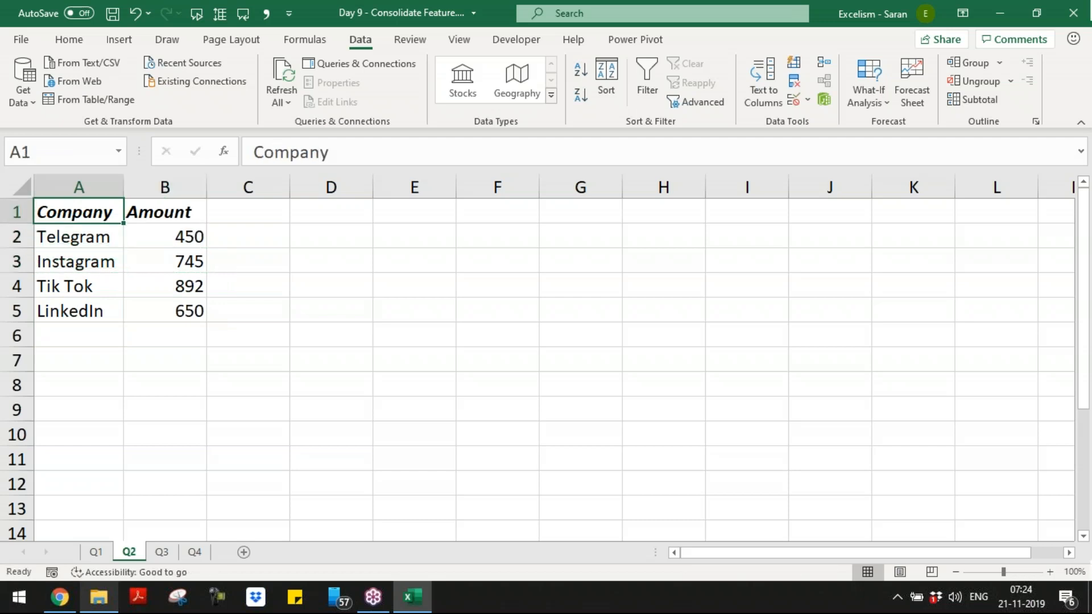
- Clear all company and amount entries below the header row on sheet Q4
key("ctrl+Page_Down")
key("Down")
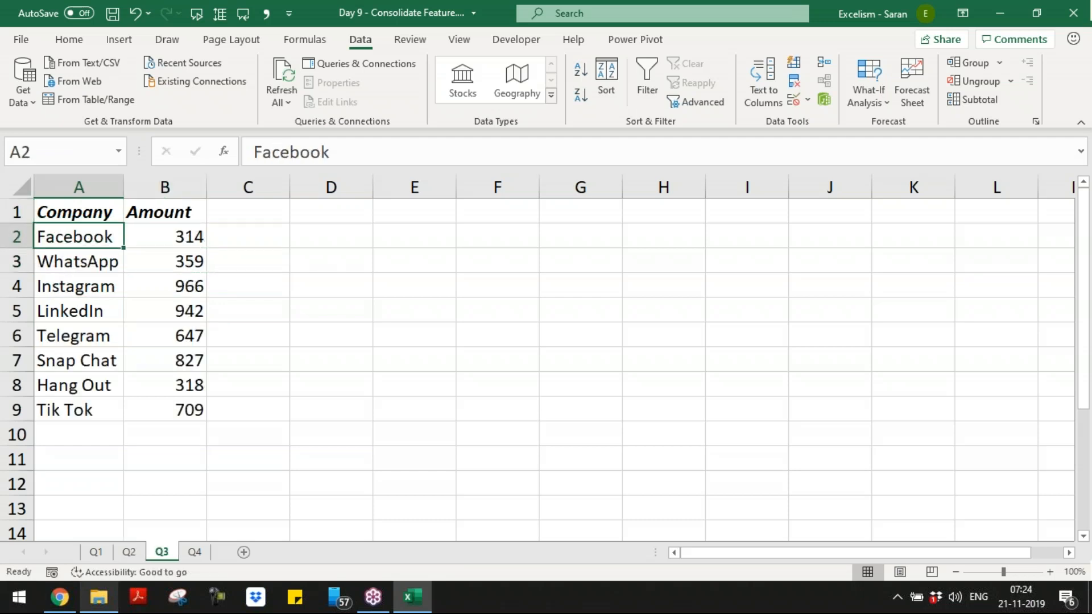
key("Down")
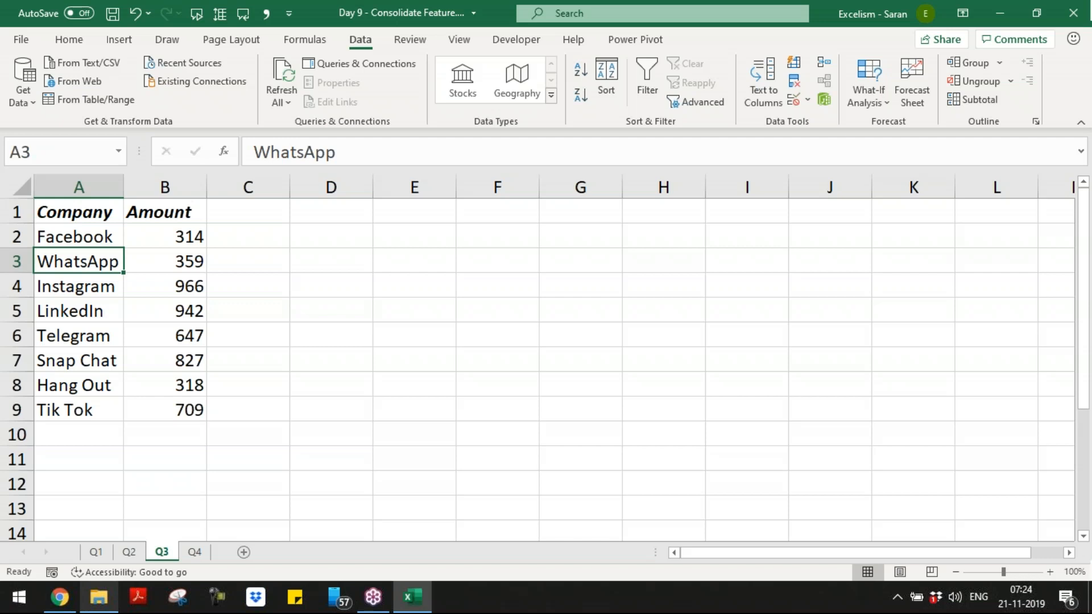
key("ctrl+Page_Down")
key("Down")
key("ctrl+shift+End")
key("Delete")
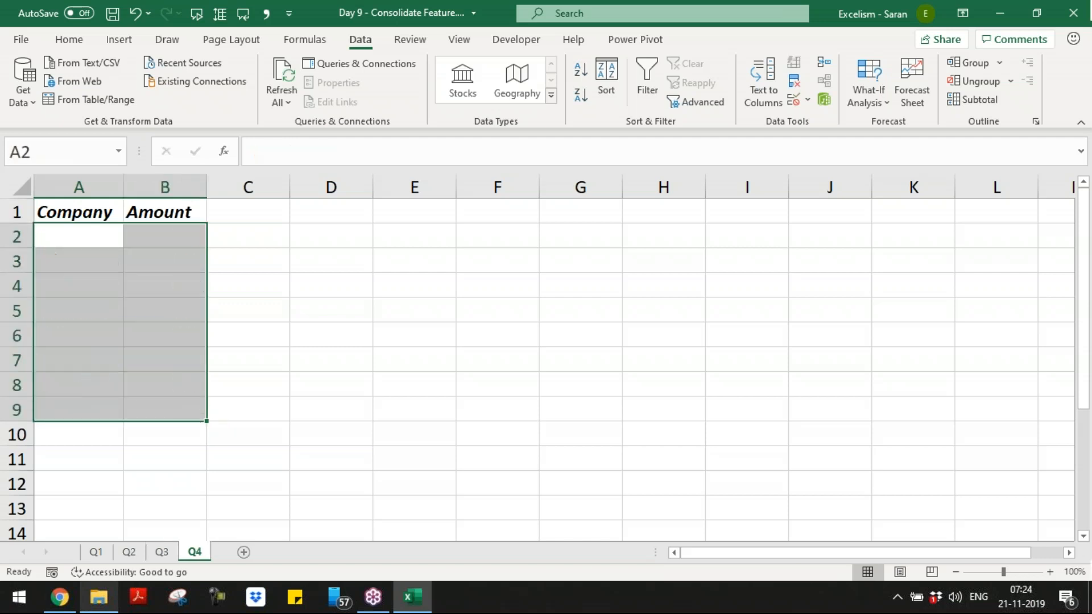
- Enter PubG with amount 500 in both rows 2 and 3 of sheet Q4 and return to cell A1
key("Up")
key("Down")
type("PubG")
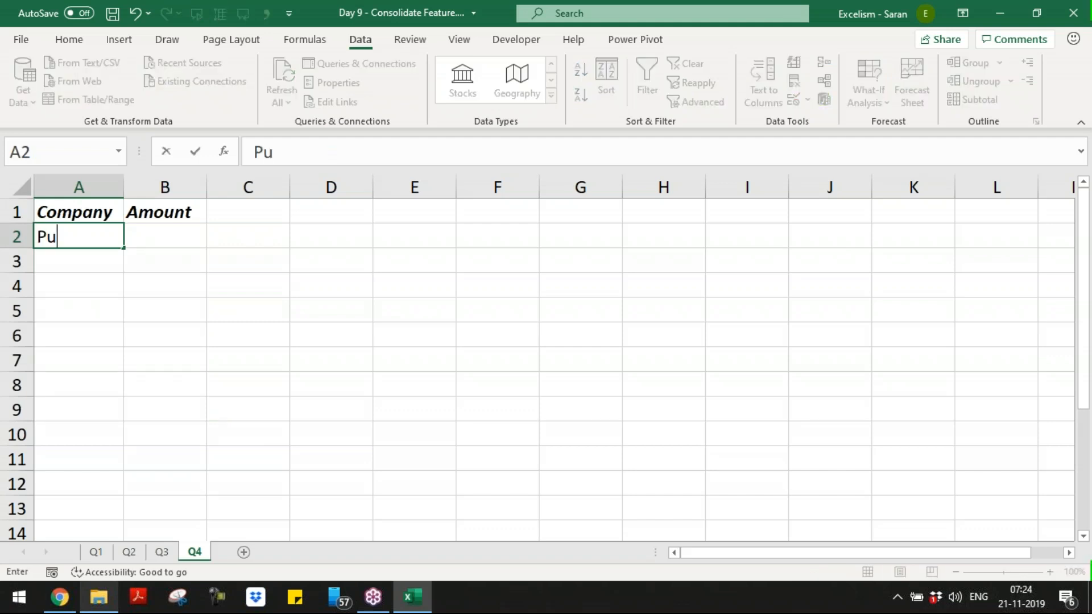
key("Tab")
type("500")
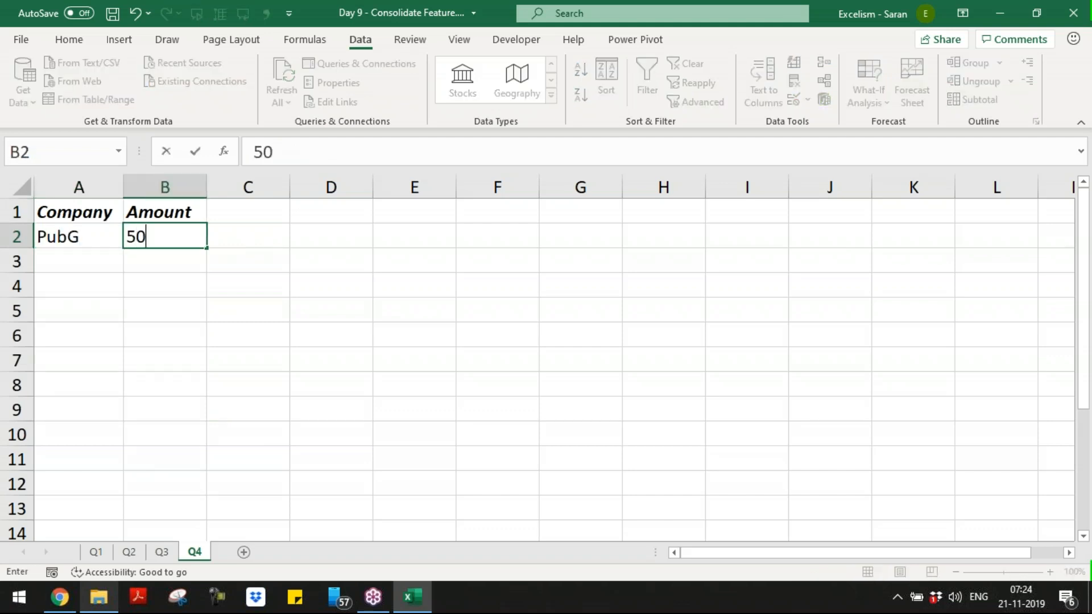
key("Return")
type("PubG")
key("Tab")
type("500")
key("Return")
key("ctrl+Home")
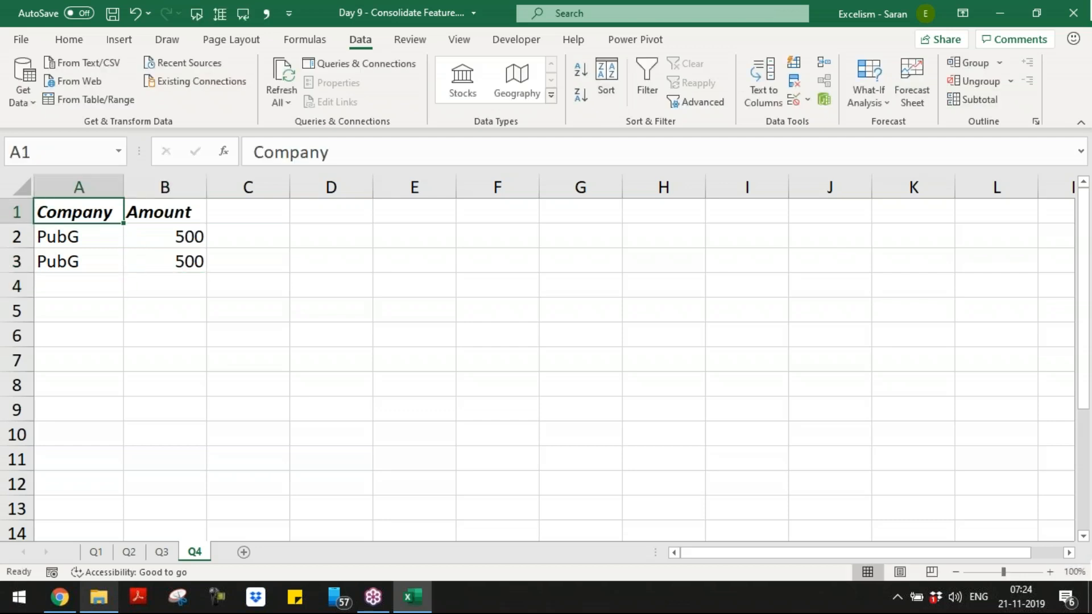
- Review the company and amount tables across sheets Q1 to Q4
key("ctrl+Page_Up")
key("ctrl+Page_Up")
key("ctrl+Page_Up")
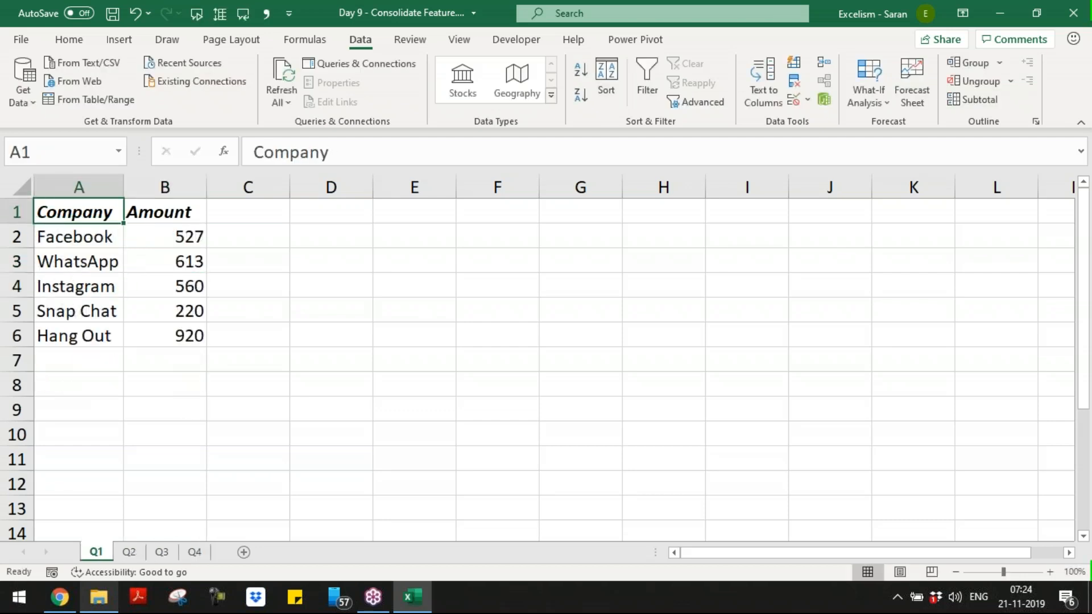
key("ctrl+Page_Down")
key("ctrl+Page_Down")
key("ctrl+Page_Down")
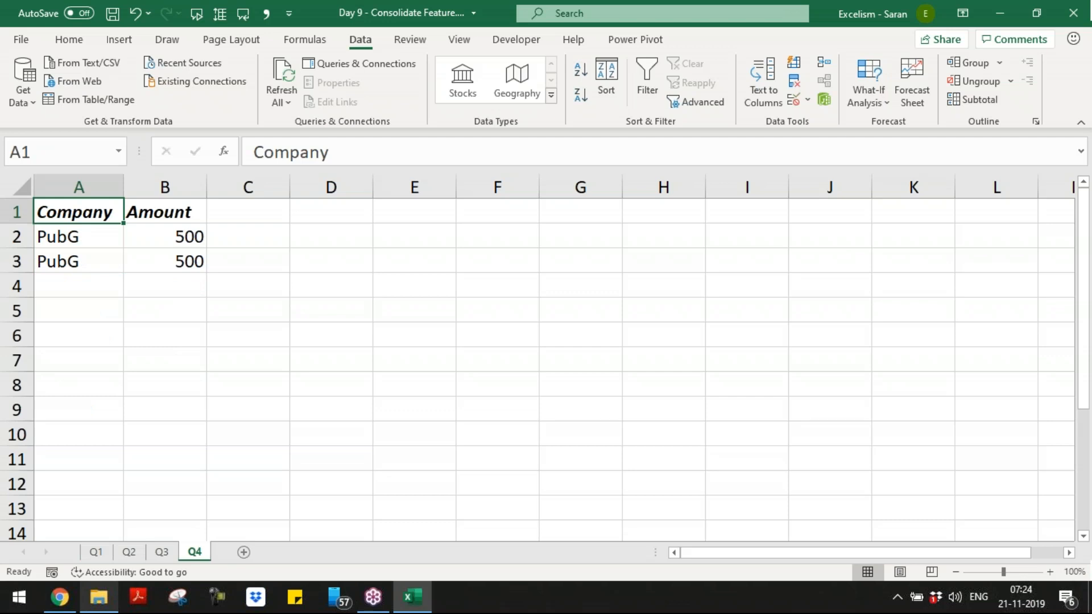
- Add a new worksheet after Q4 and name it Consol
left_click(247, 554)
key("alt+h")
type("orConsol")
key("Return")
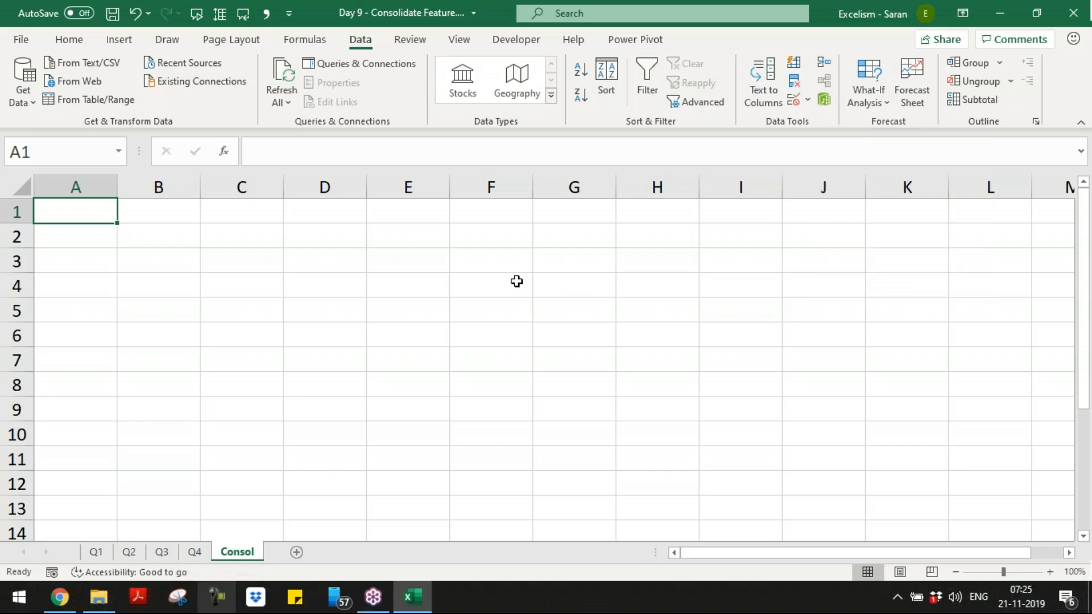
left_click(195, 552)
left_click(236, 553)
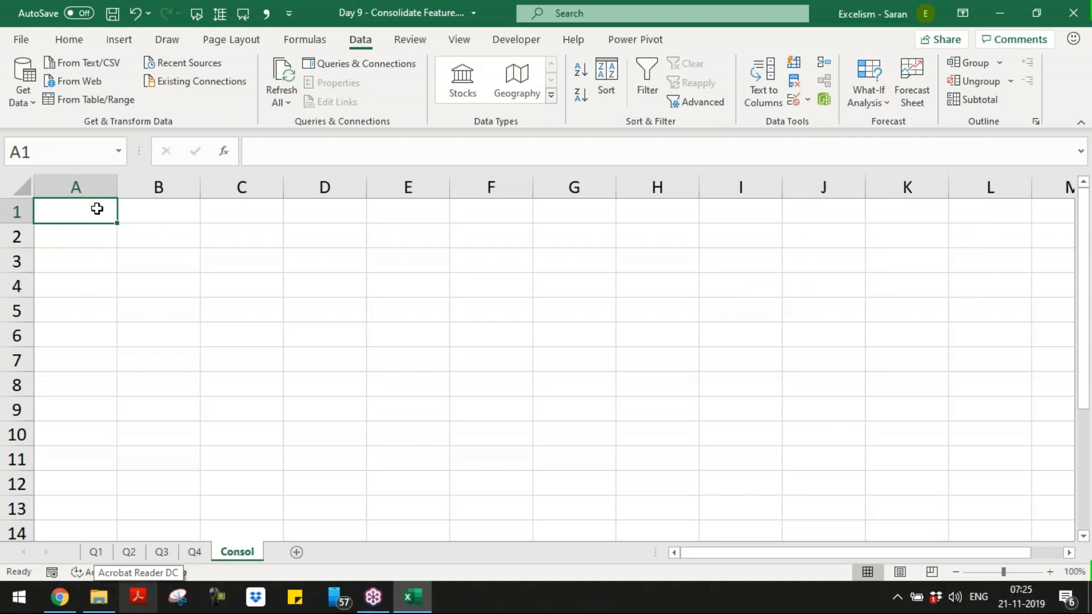
- Start Consolidate from cell A1 of the Consol sheet and choose Sum as its function
left_click(1050, 572)
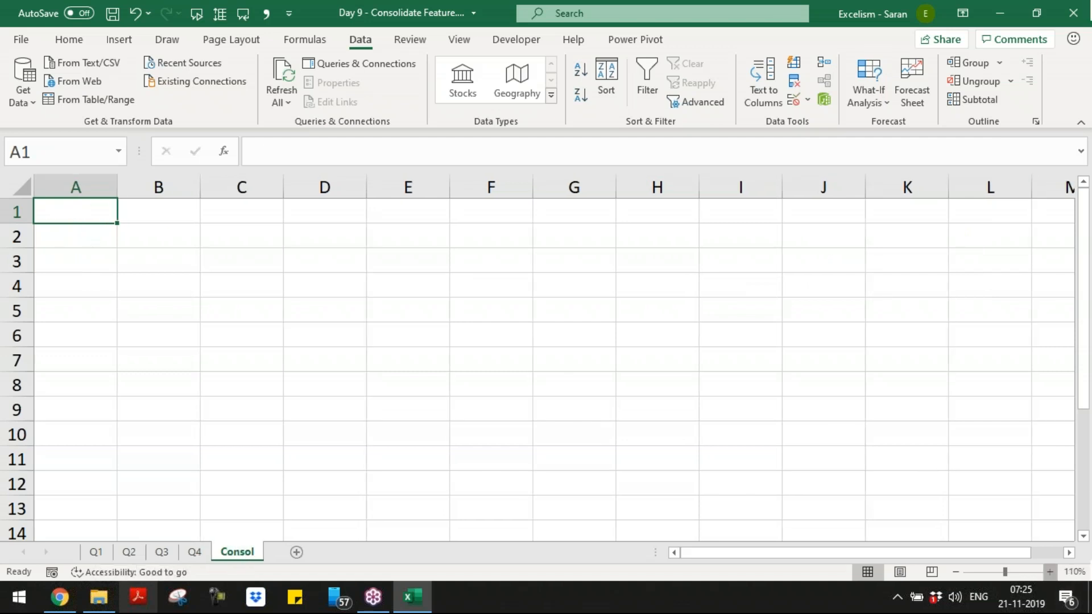
left_click(1050, 571)
left_click(1050, 572)
left_click(1050, 572)
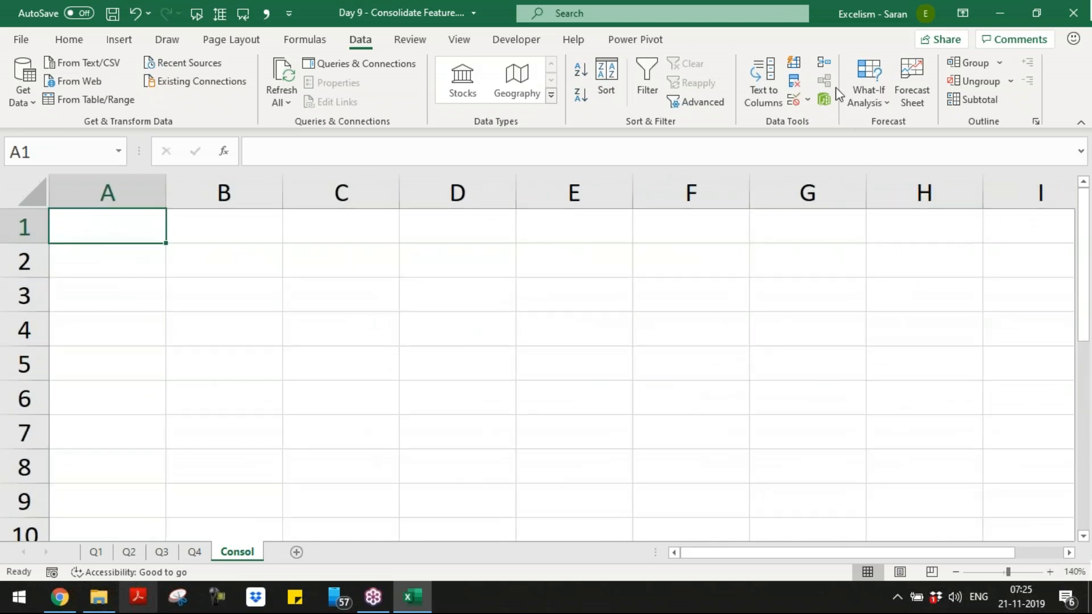
left_click(828, 67)
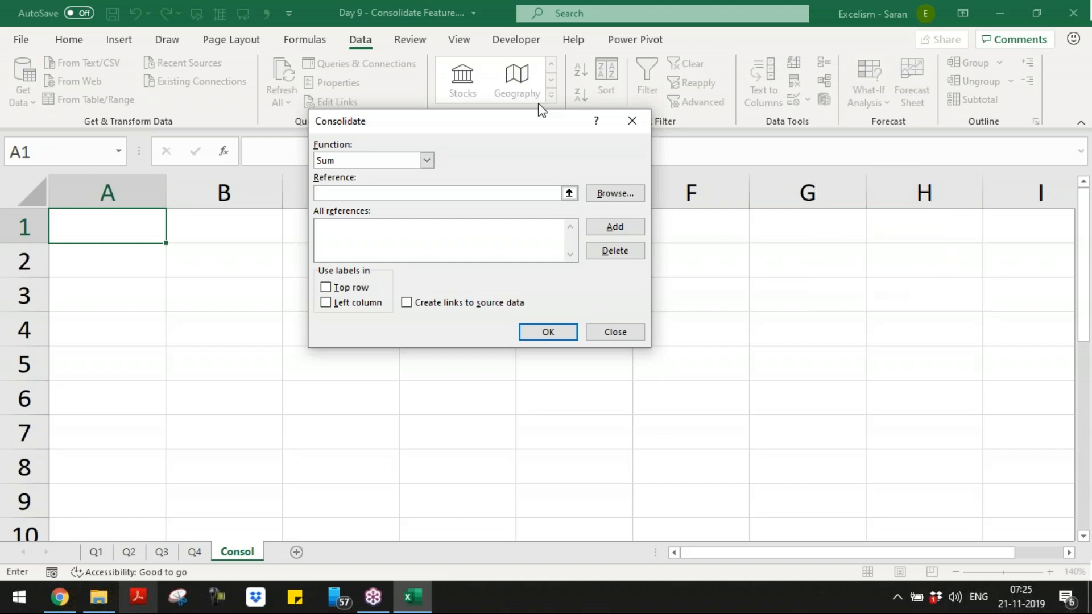
left_click_drag(539, 125, 582, 121)
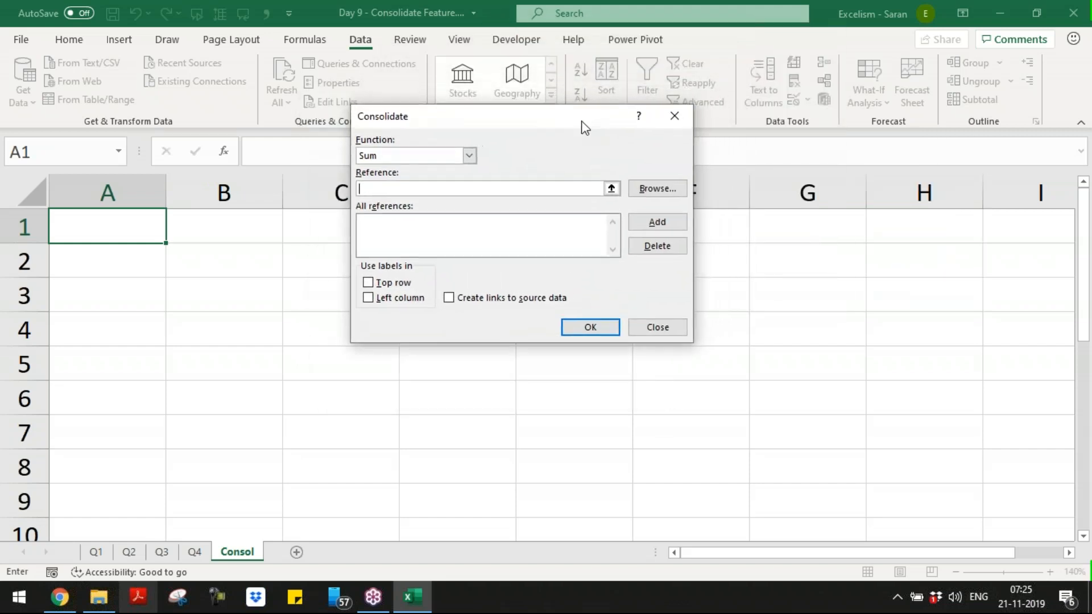
left_click(409, 159)
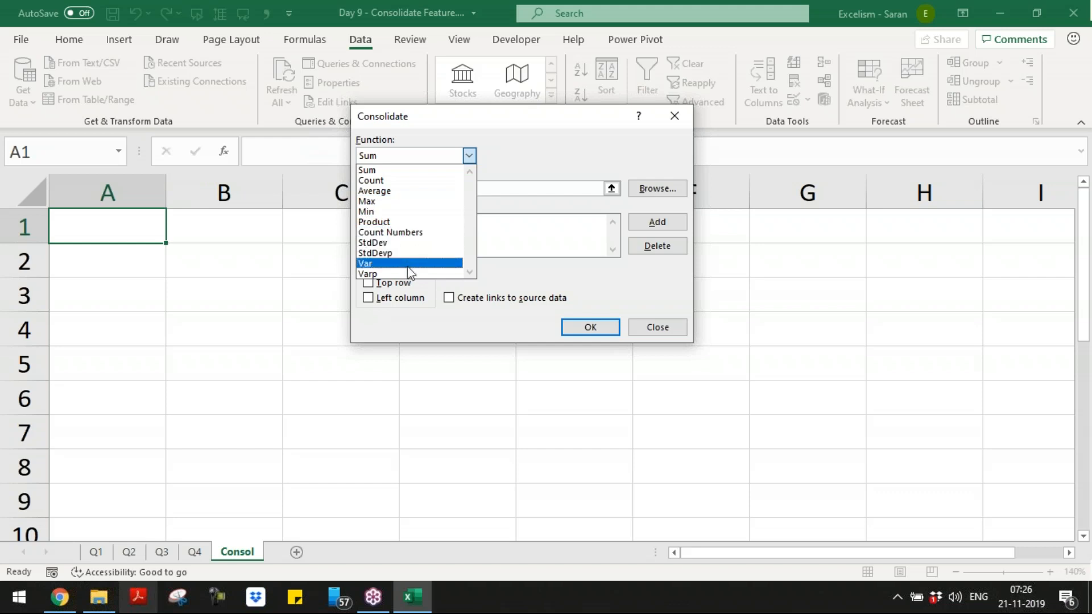
left_click(444, 171)
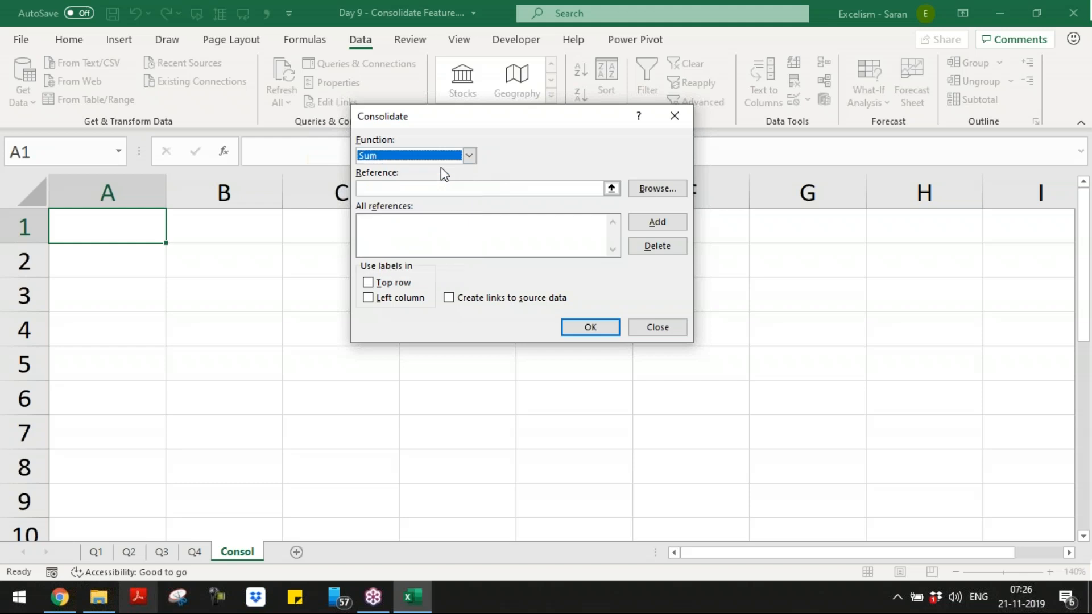
- Add the ranges A1:B6 on sheet Q1 and A1:B5 on sheet Q2 to the consolidation references
left_click(463, 188)
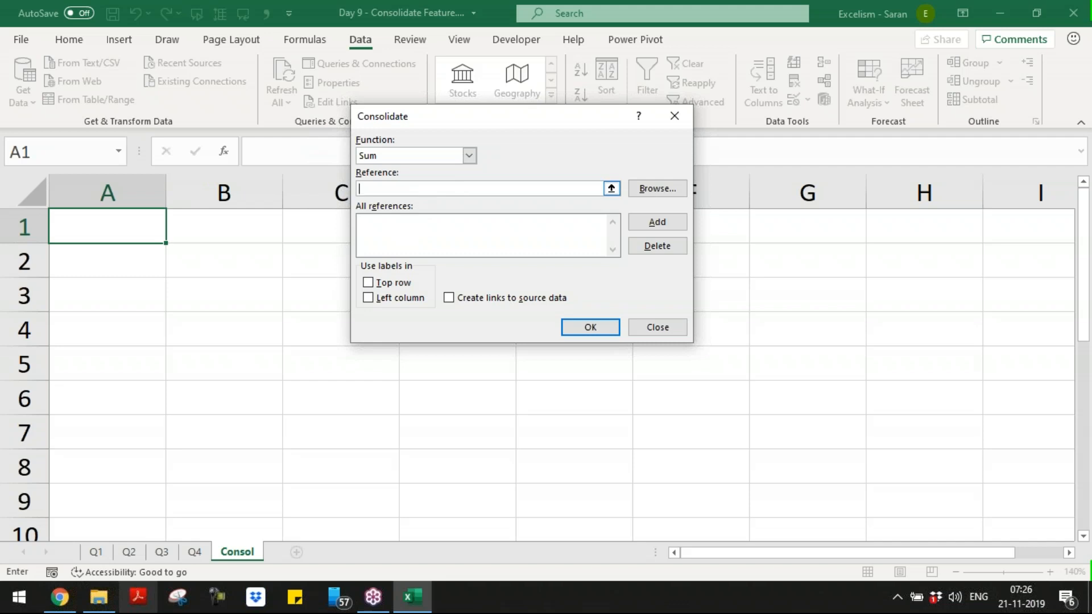
left_click(108, 547)
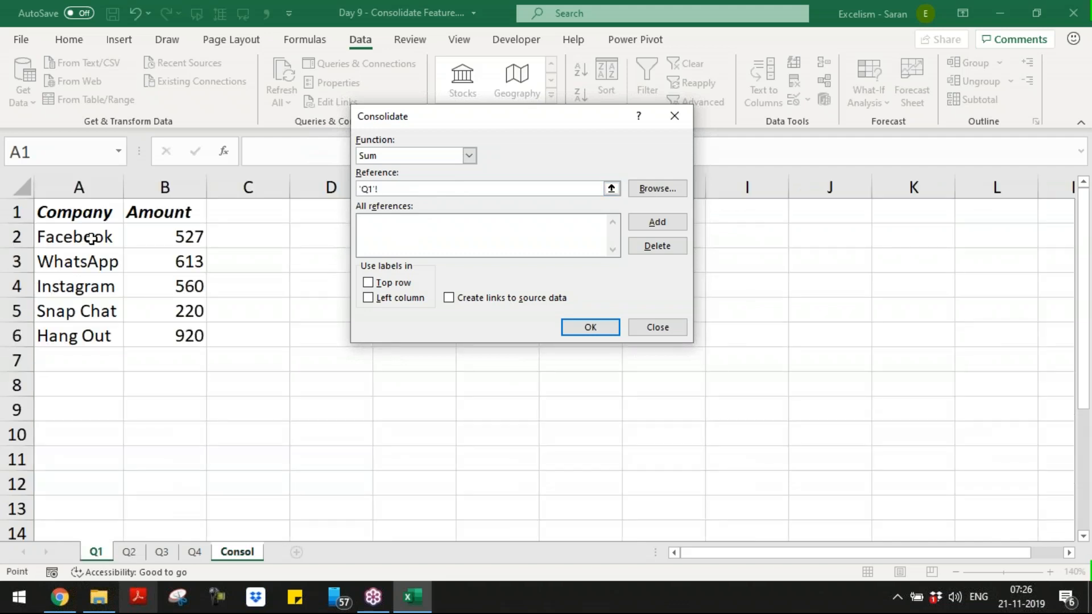
left_click_drag(85, 214, 169, 338)
left_click(671, 221)
left_click(132, 559)
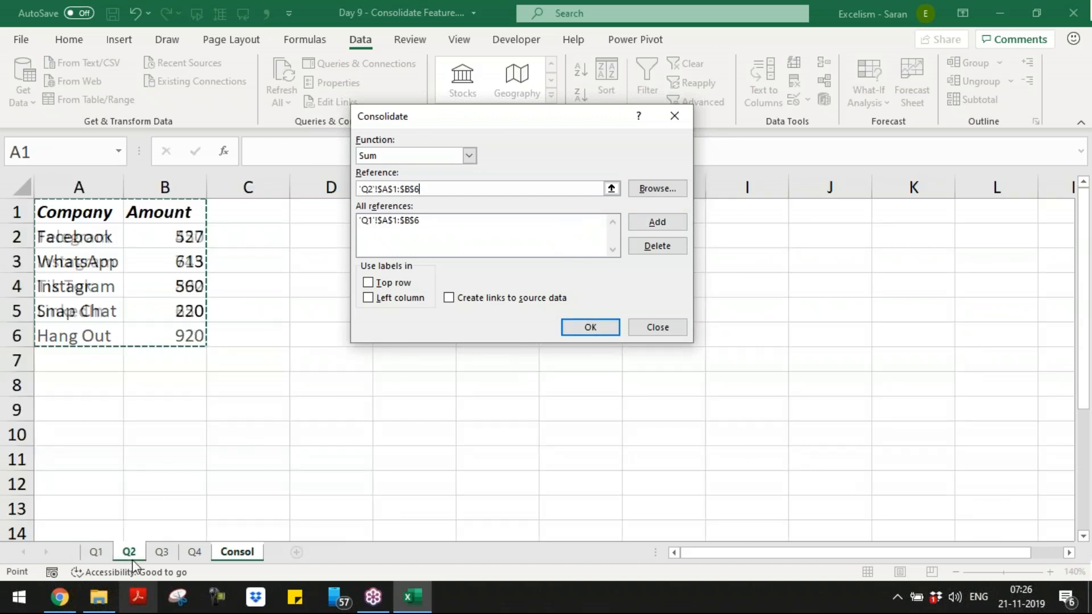
left_click_drag(80, 215, 169, 308)
left_click(657, 221)
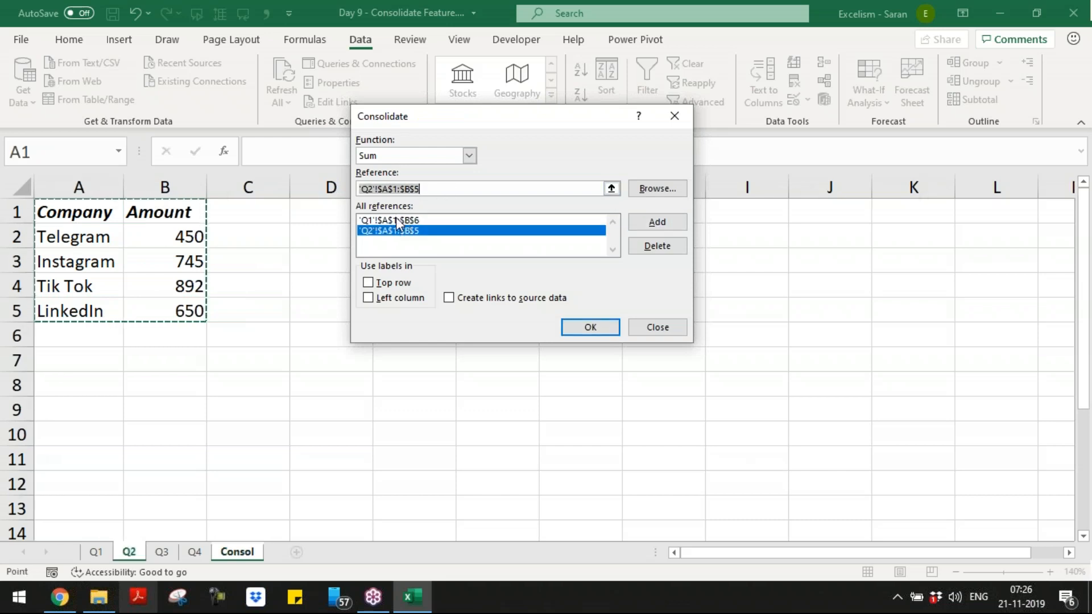
- Add the ranges A1:B9 on sheet Q3 and A1:B3 on sheet Q4 to the consolidation references
left_click(162, 552)
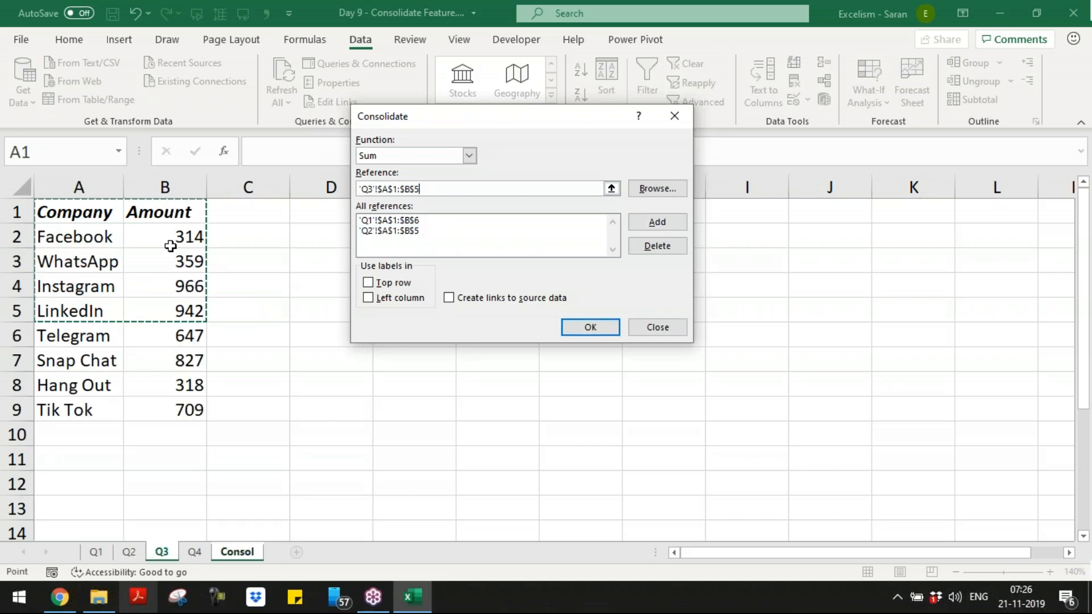
left_click_drag(74, 215, 169, 409)
left_click(655, 226)
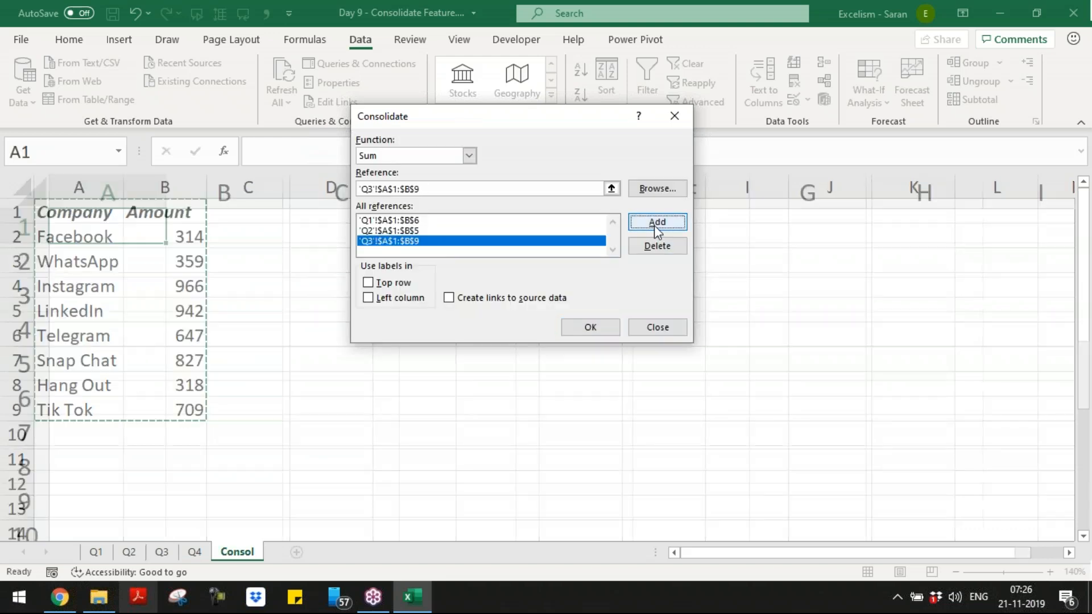
left_click(194, 552)
left_click_drag(116, 214, 157, 257)
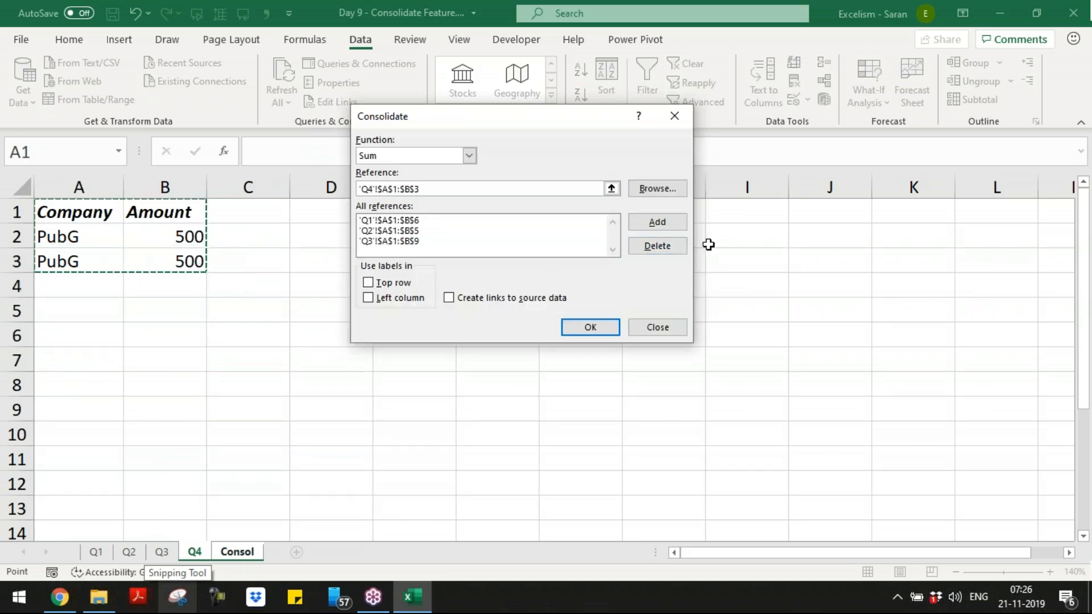
left_click(673, 226)
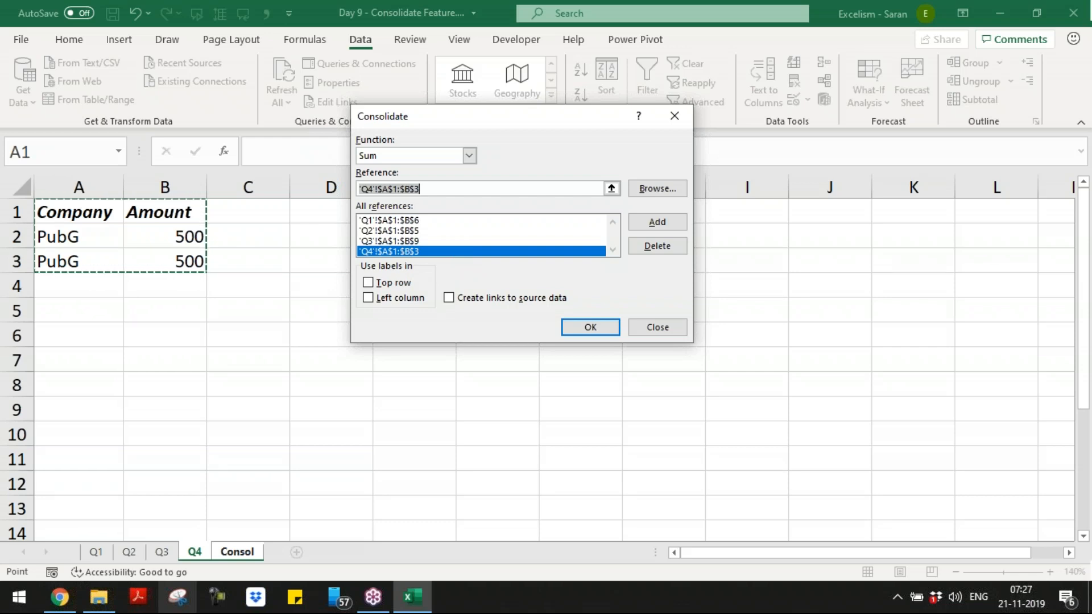
left_click(1081, 228)
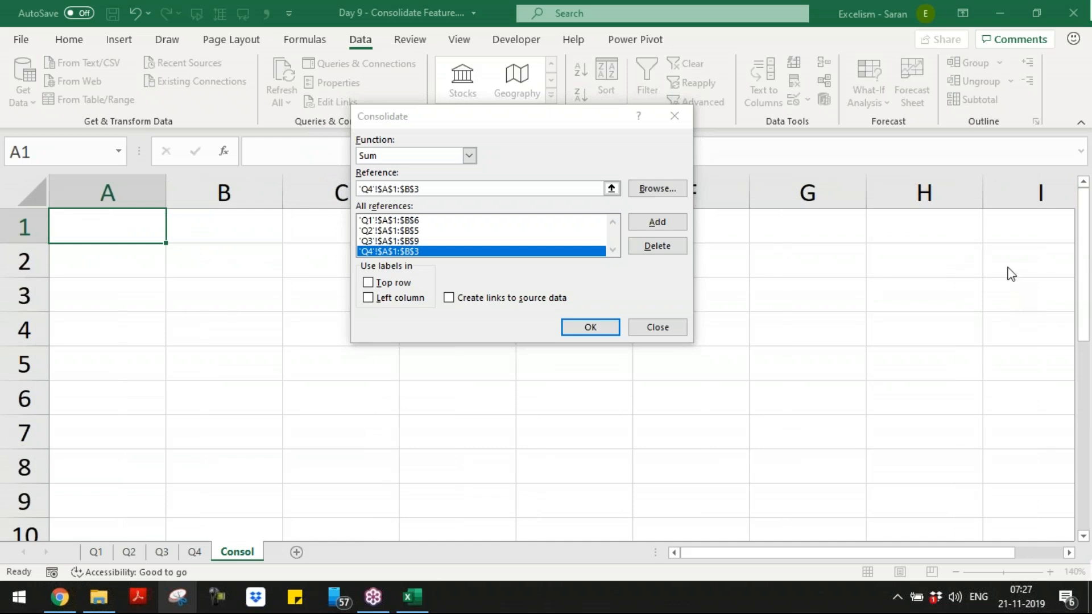
mouse_move(354, 264)
left_mouse_down()
mouse_move(455, 259)
mouse_move(590, 275)
mouse_move(566, 305)
mouse_move(393, 308)
mouse_move(359, 292)
mouse_move(357, 264)
left_mouse_up()
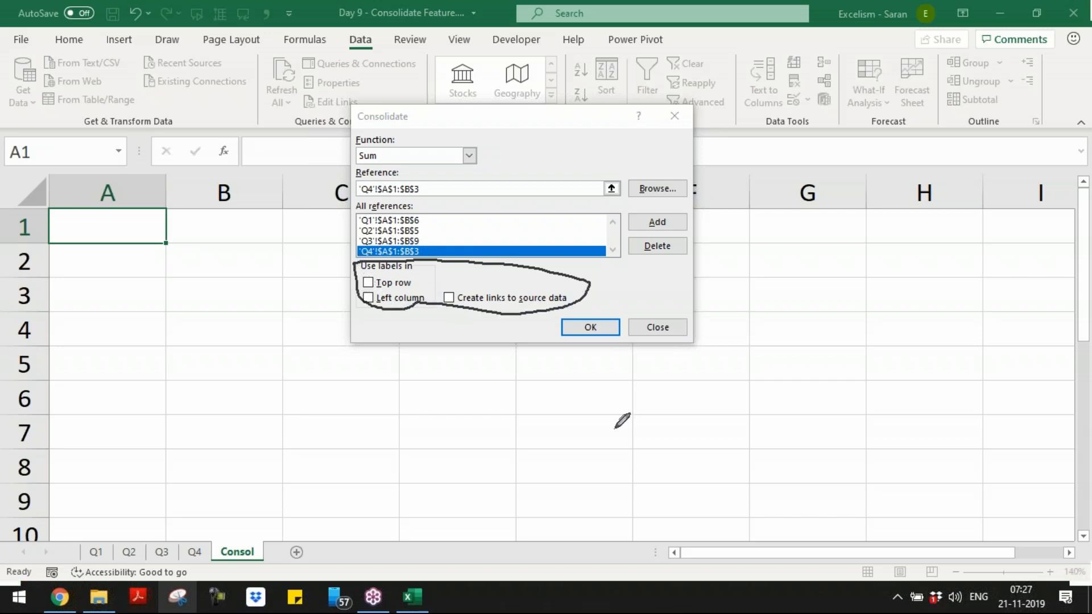
left_click(1031, 345)
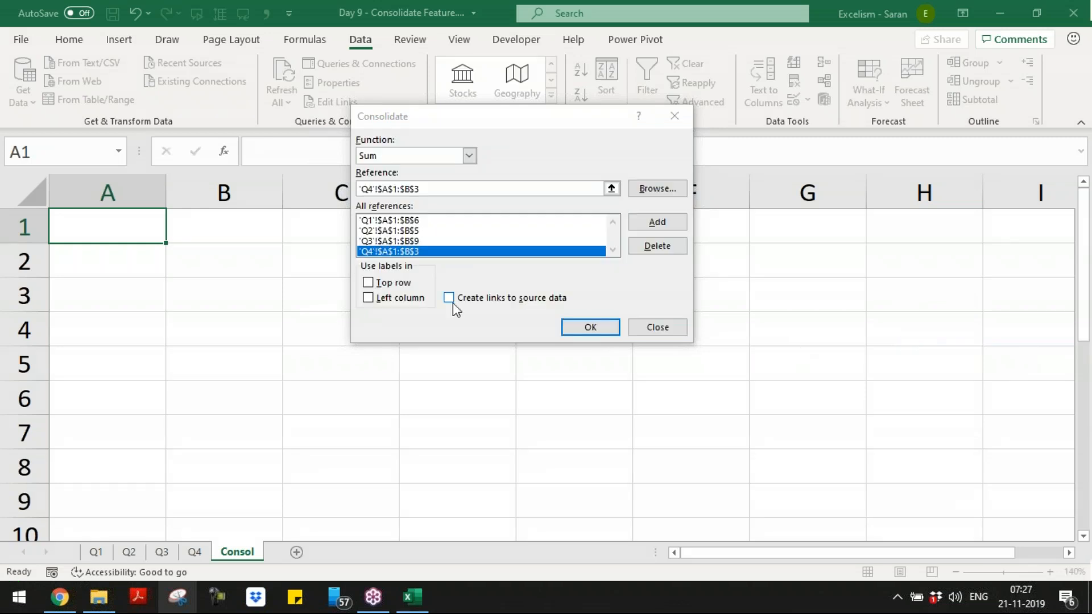
- Run the consolidation using labels from the left column and top row, and fit column A to its contents
left_click(401, 300)
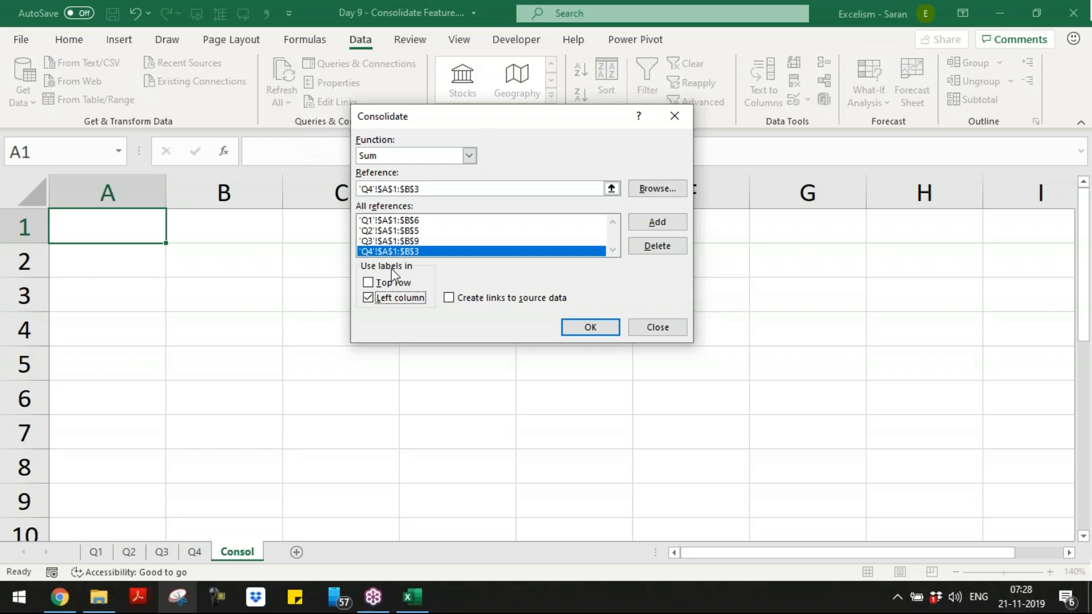
left_click(393, 284)
left_click(591, 328)
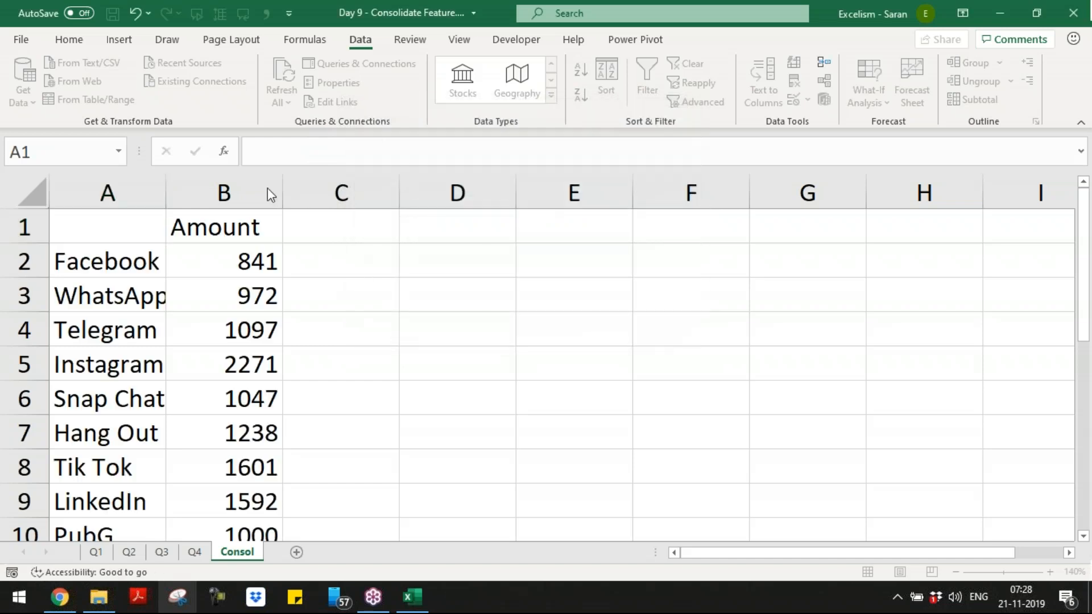
double_click(166, 197)
left_click(214, 315)
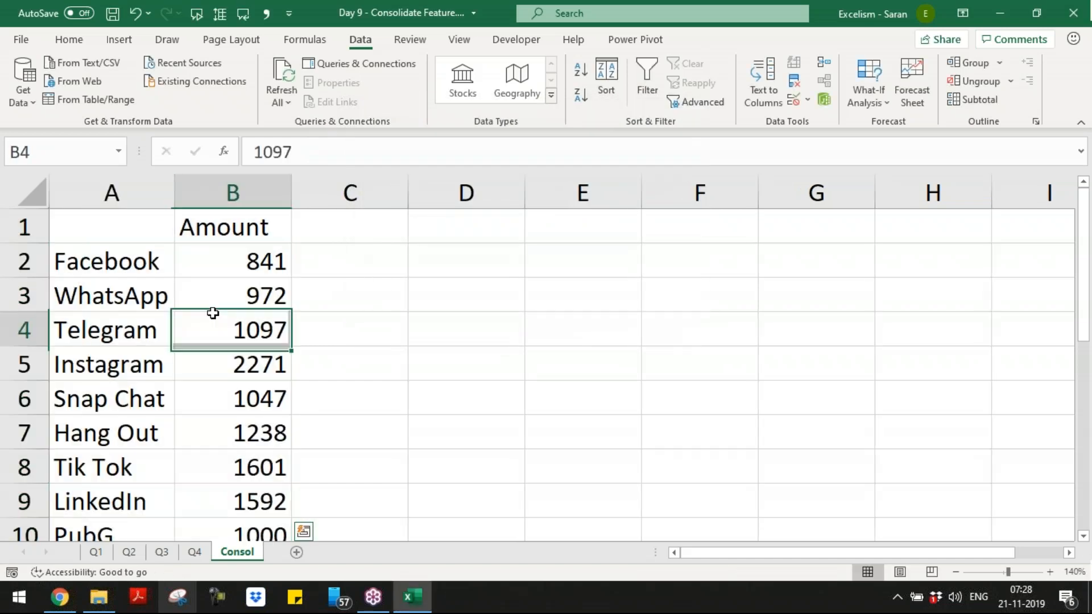
- Compare the two PubG amounts on sheet Q4 with the consolidated PubG total on the Consol sheet
left_click(957, 572)
left_click(956, 571)
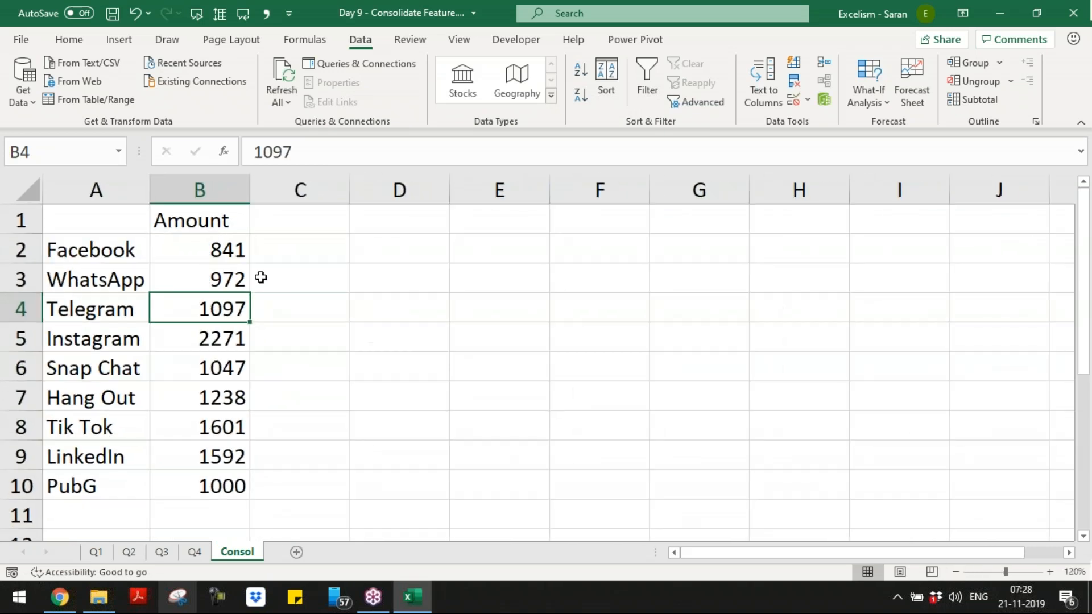
left_click(194, 551)
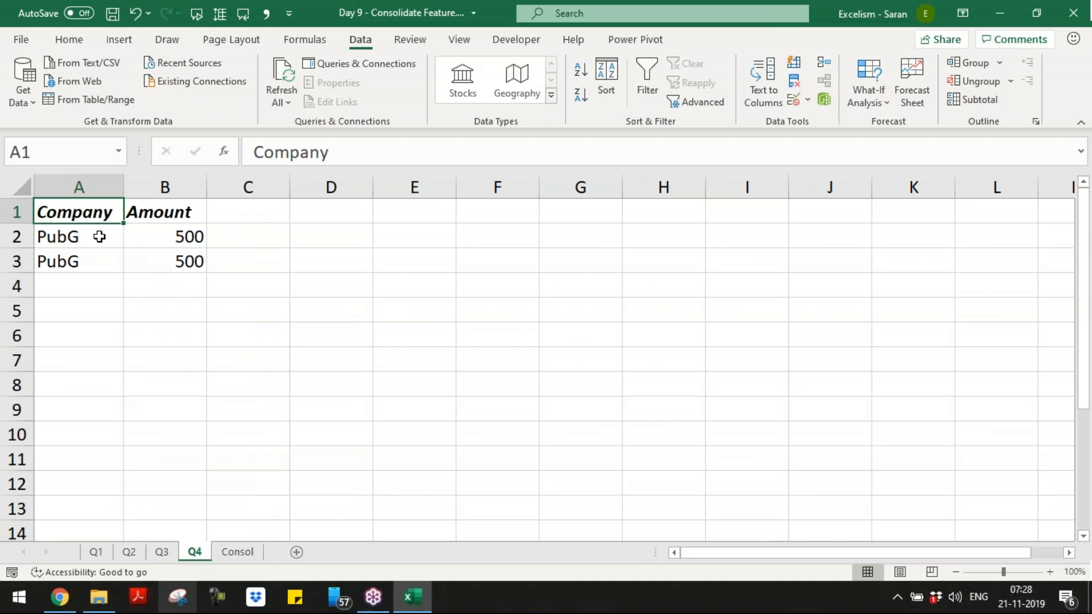
left_click_drag(100, 237, 103, 260)
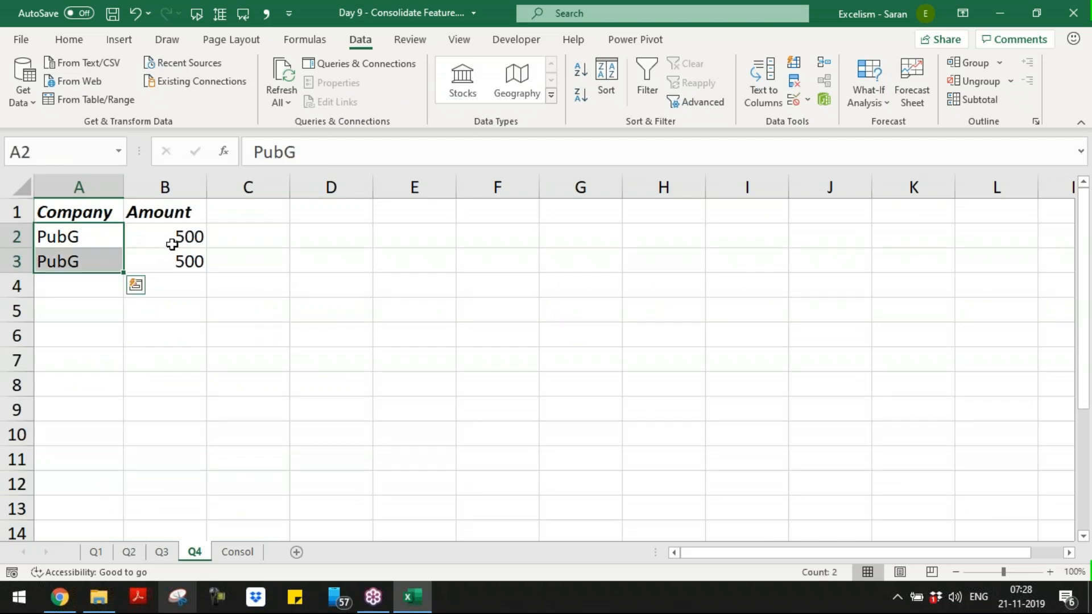
left_click_drag(165, 242, 178, 259)
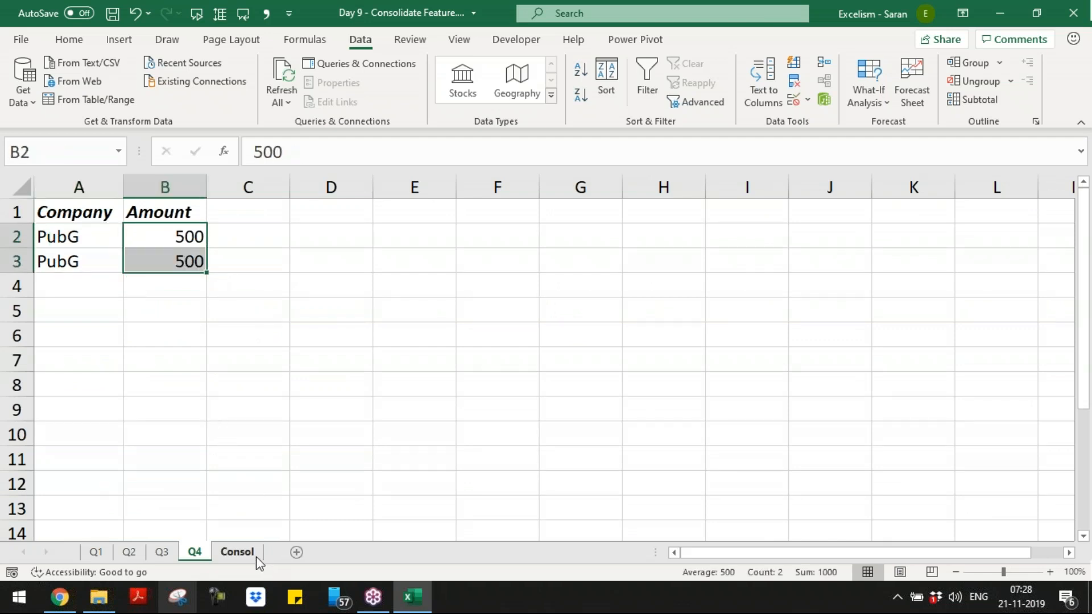
left_click(250, 552)
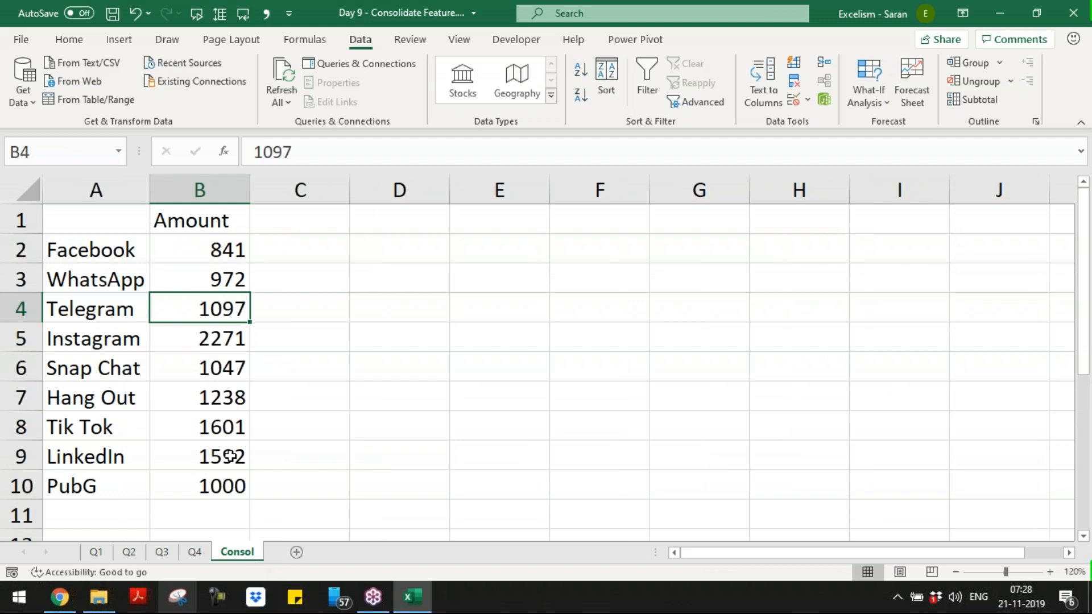
left_click(230, 483)
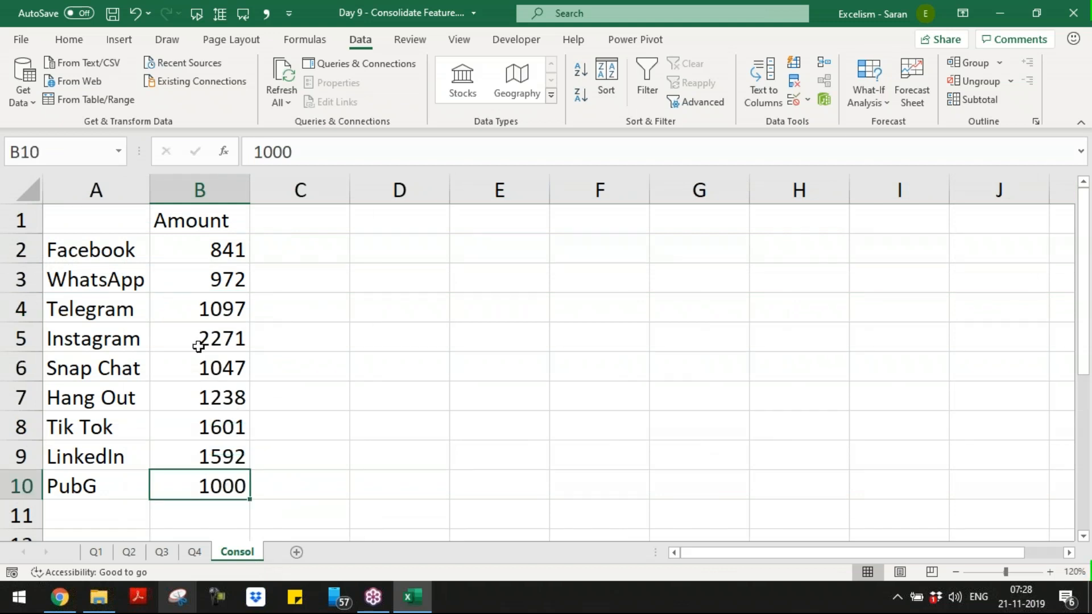
- Check the consolidated Facebook total on the Consol sheet against the Facebook amounts on sheets Q1 and Q3
left_click(214, 257)
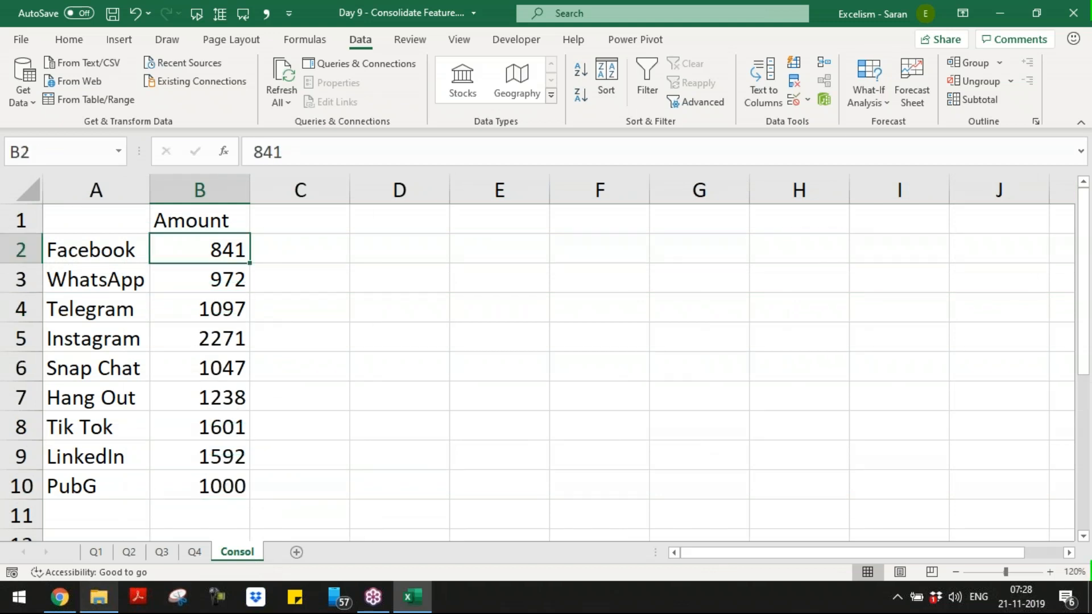
left_click(98, 553)
left_click(129, 554)
left_click(161, 553)
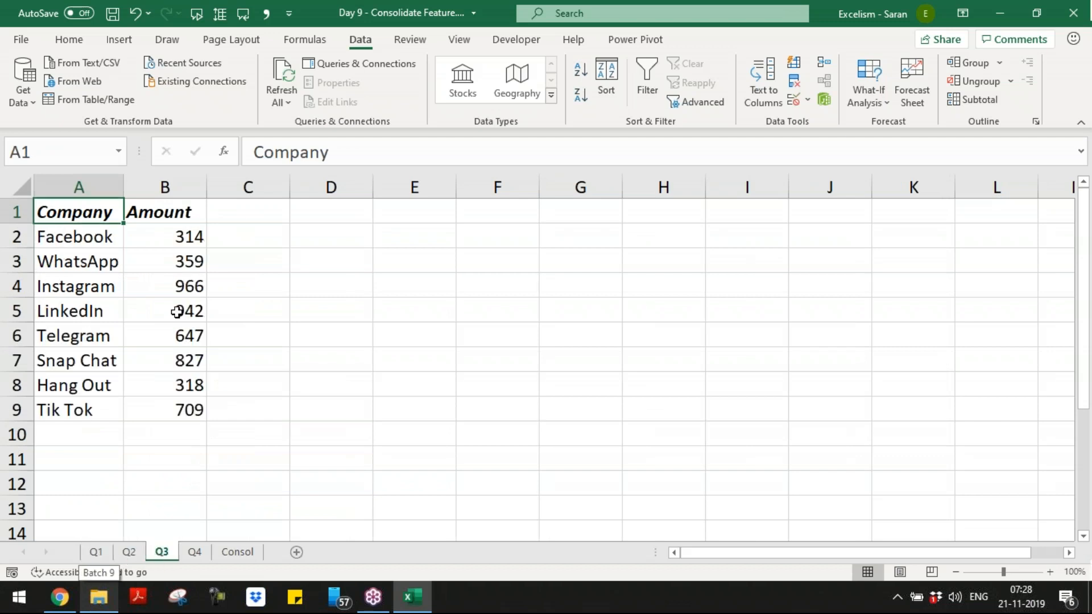
left_click(182, 244)
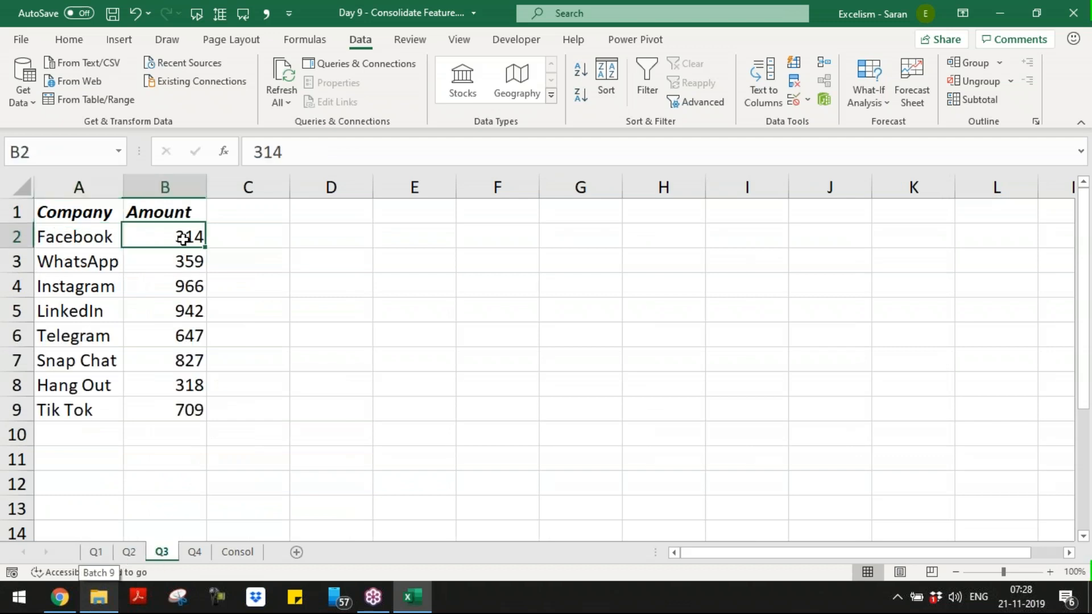
left_click(96, 552)
left_click(165, 233)
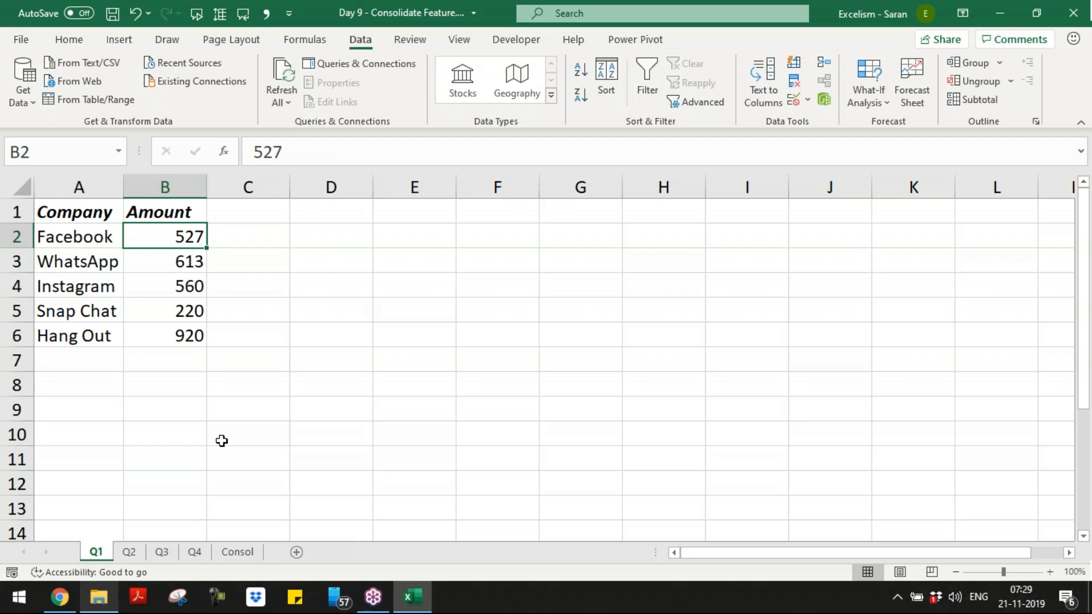
left_click(248, 555)
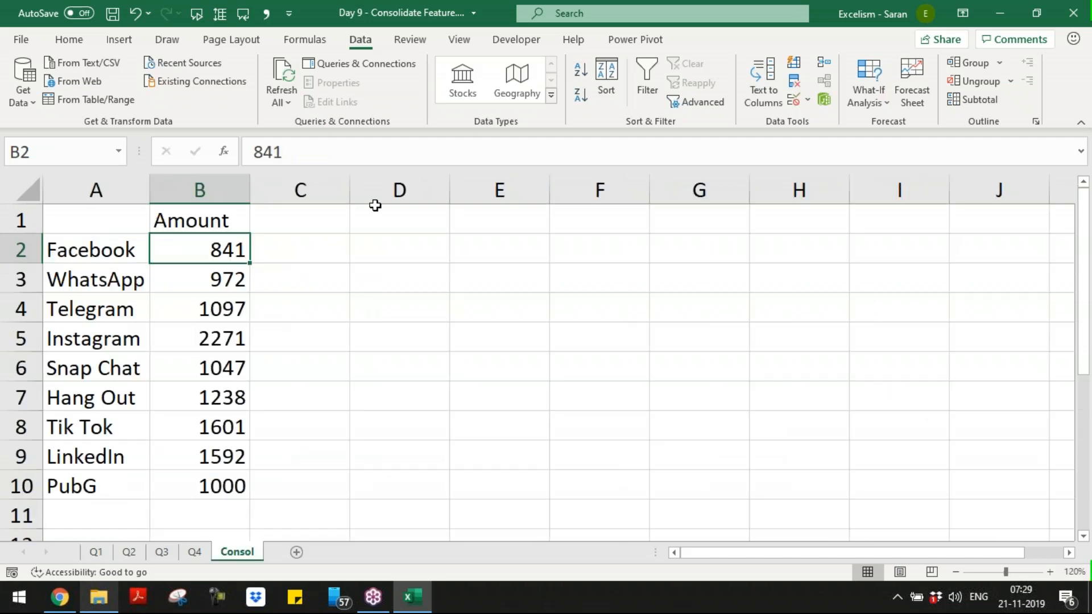
- Fill the cells D3:D8 and E2:G2 of the Consol sheet with yellow to mark out row and column labels
left_click(374, 208)
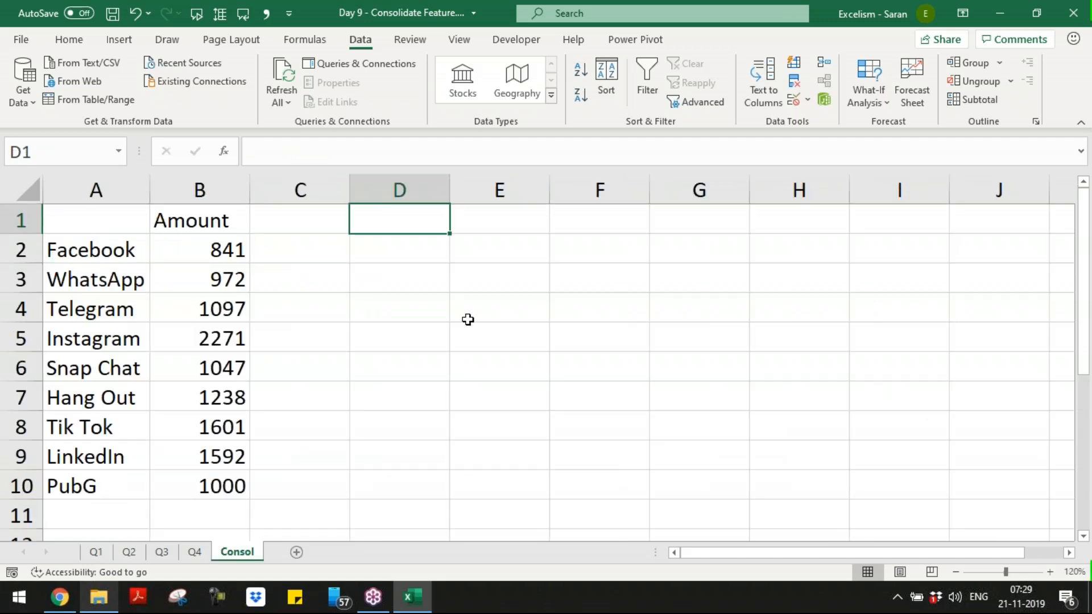
left_click_drag(463, 254, 529, 249)
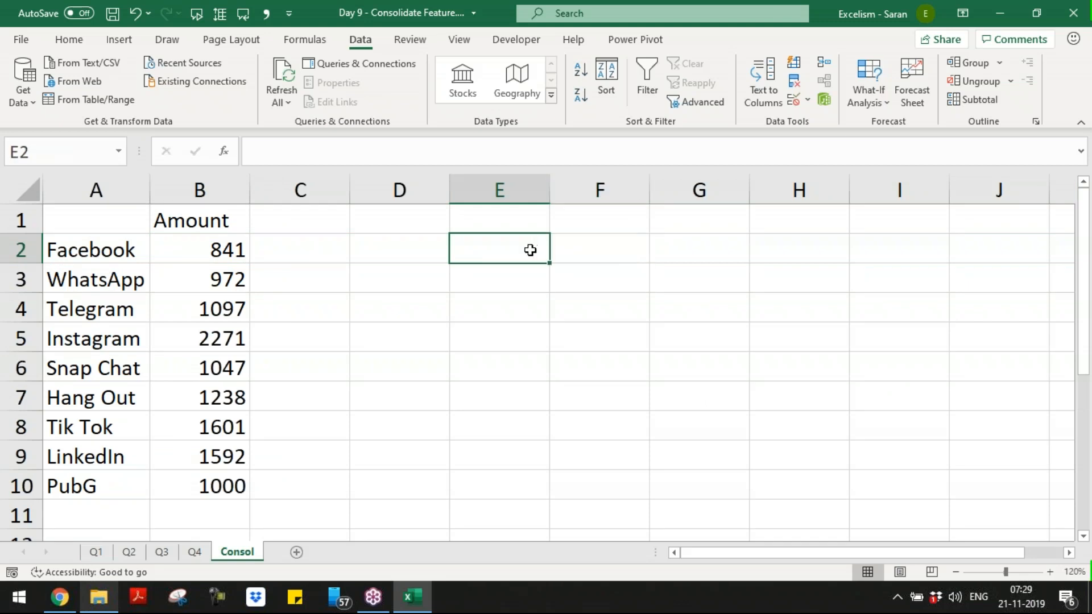
left_click(54, 42)
left_click(200, 95)
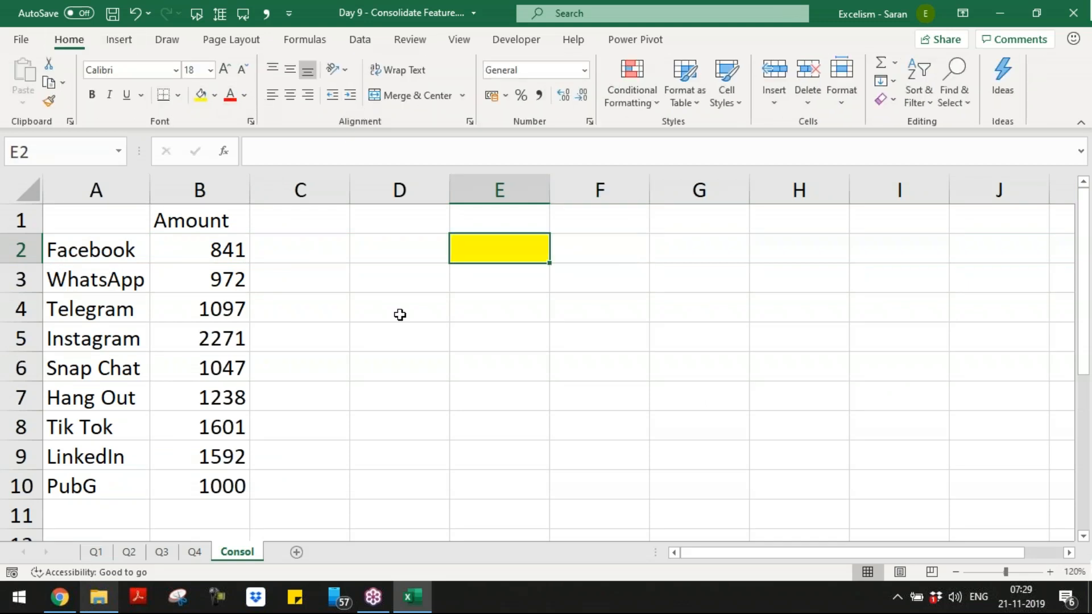
left_click_drag(407, 279, 438, 427)
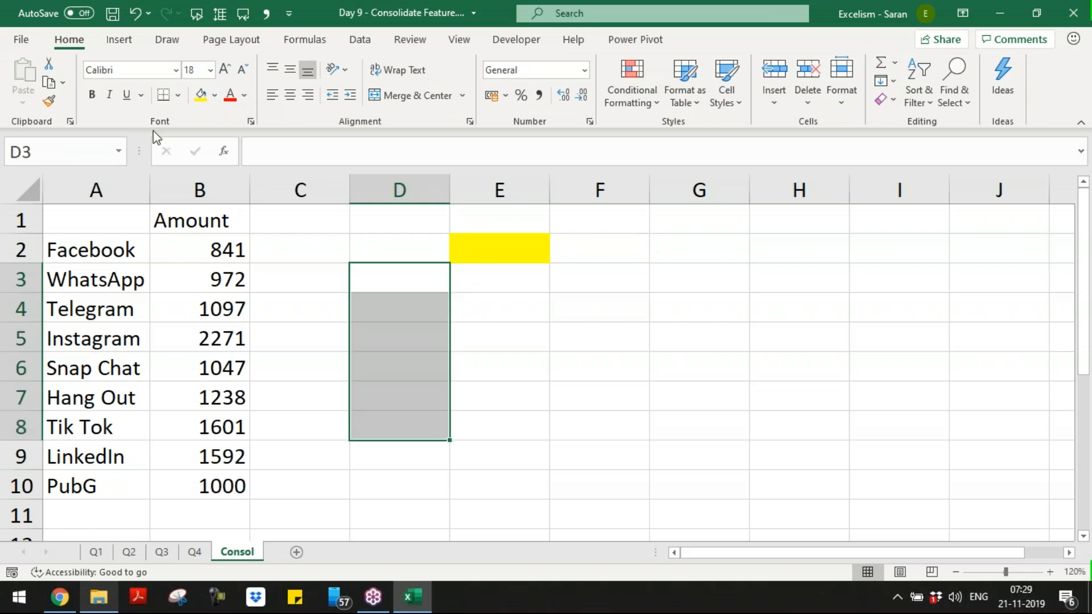
left_click(201, 94)
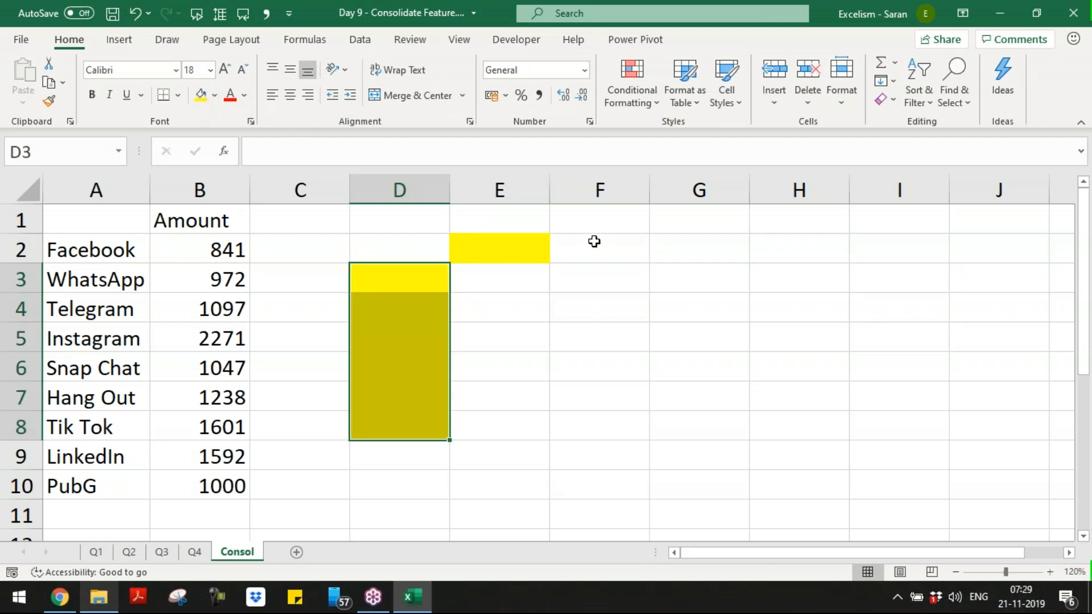
left_click(531, 243)
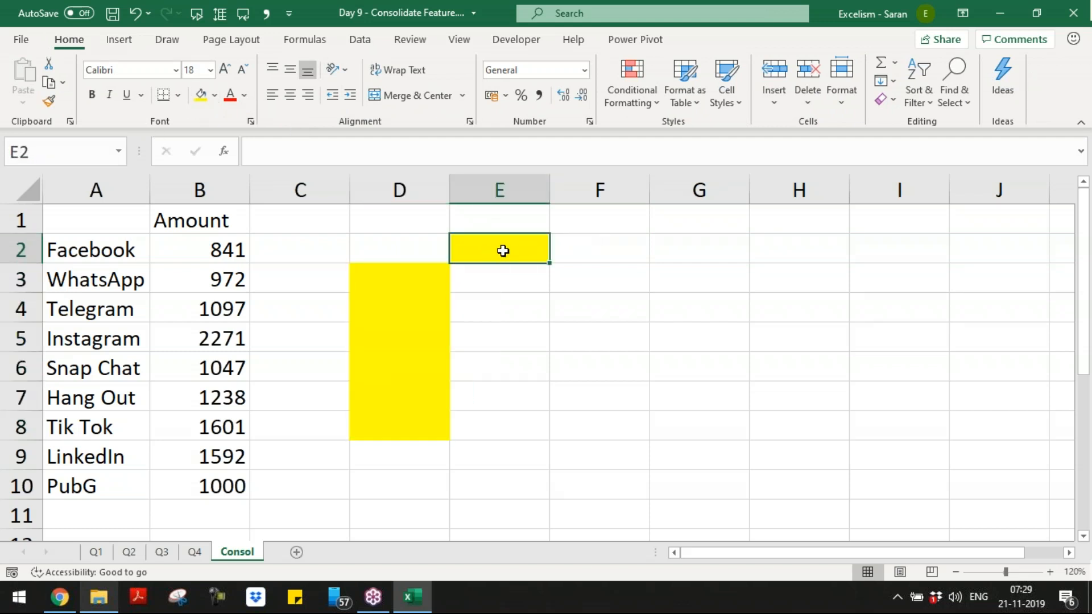
left_click_drag(527, 246, 709, 247)
left_click(205, 99)
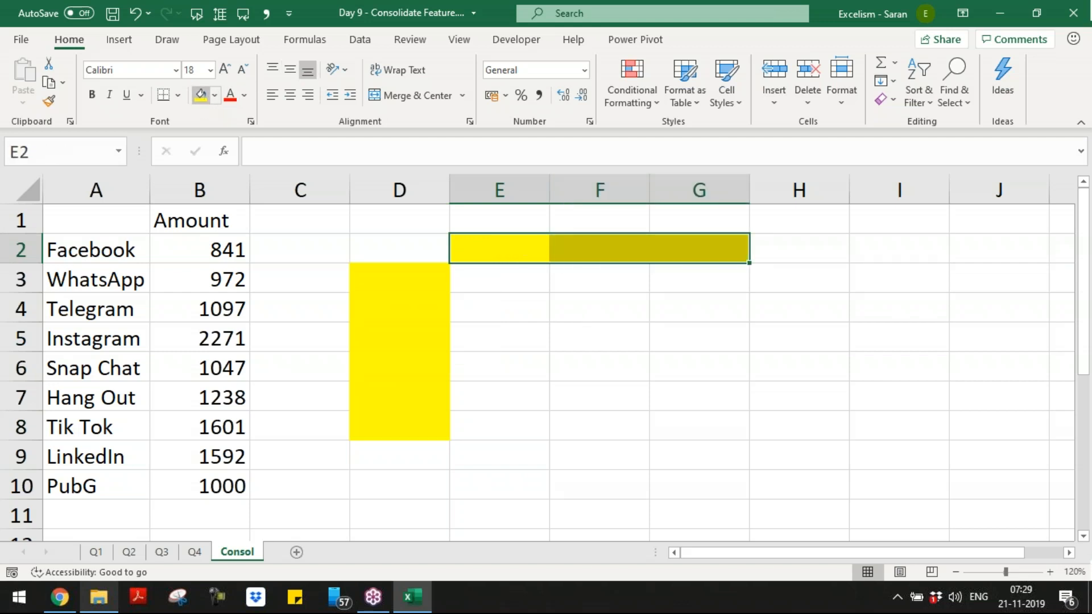
- Change the Amount header in cell B1 to Q1 on sheet Q1 and to Q2 on sheet Q2
left_click(219, 511)
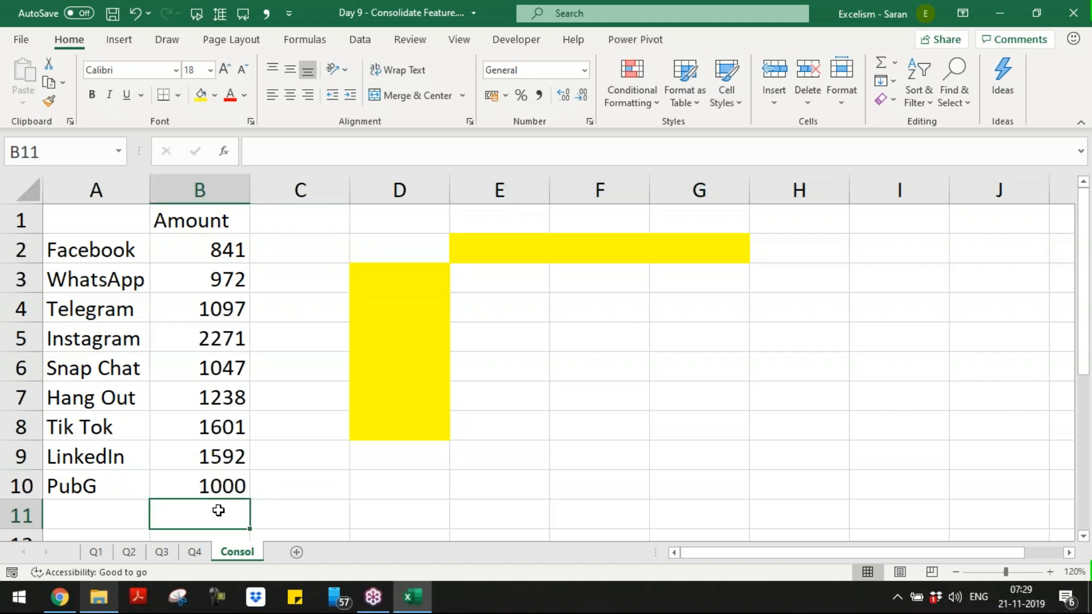
key("ctrl+Page_Up")
key("ctrl+Page_Up")
key("ctrl+Page_Up")
key("ctrl+Page_Up")
key("Up")
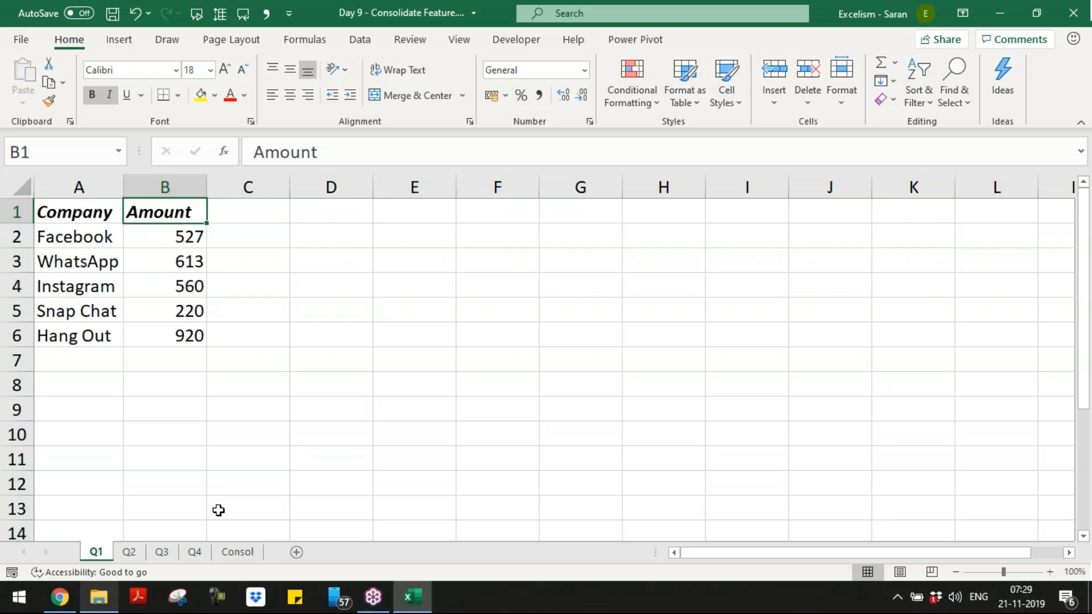
type("Q1")
key("Return")
key("ctrl+Page_Down")
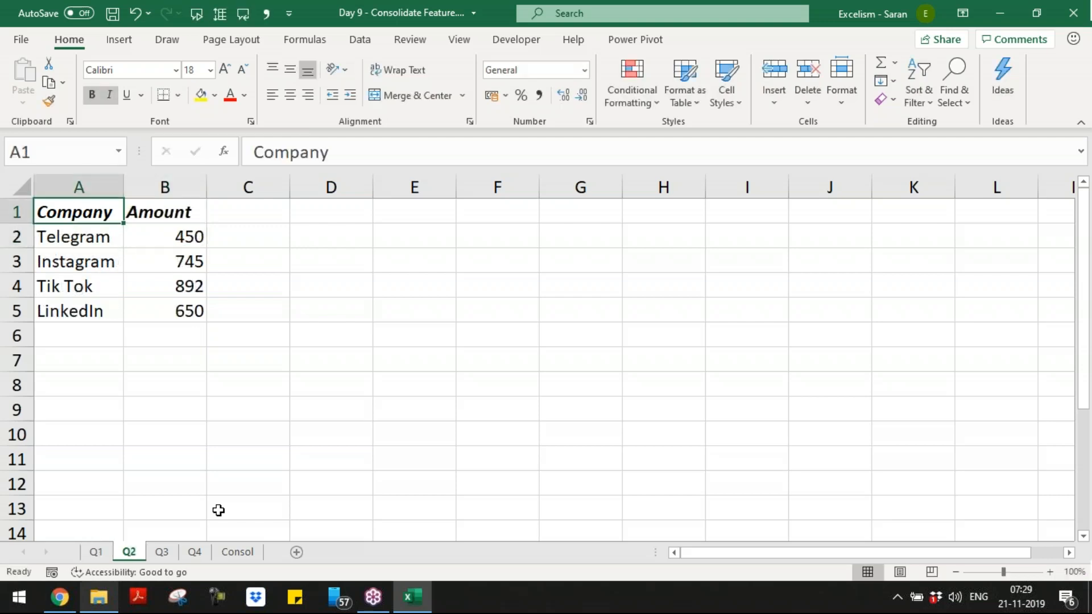
key("Right")
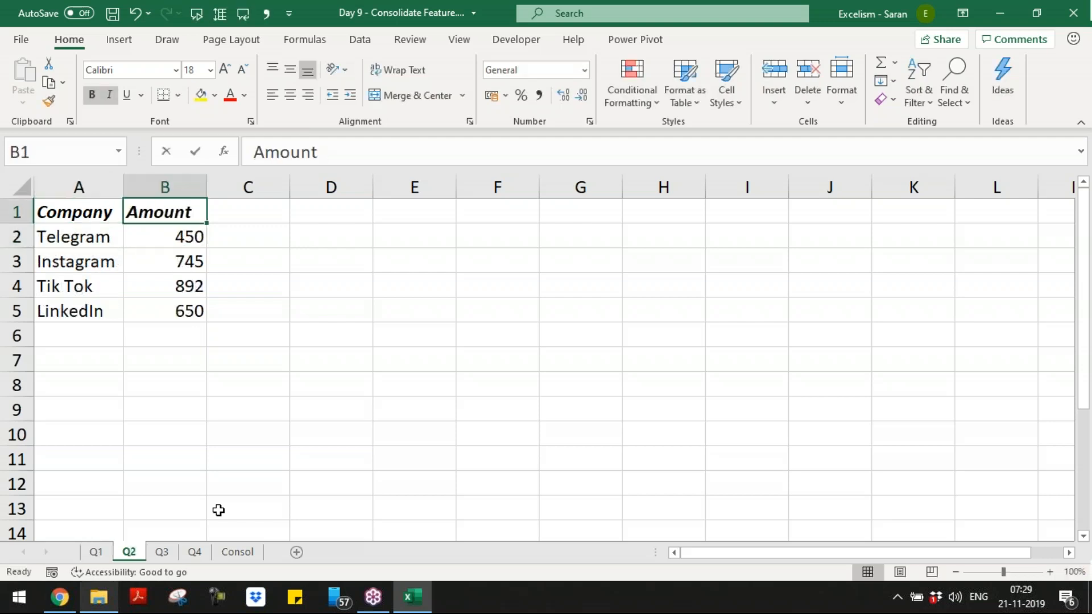
type("Q2")
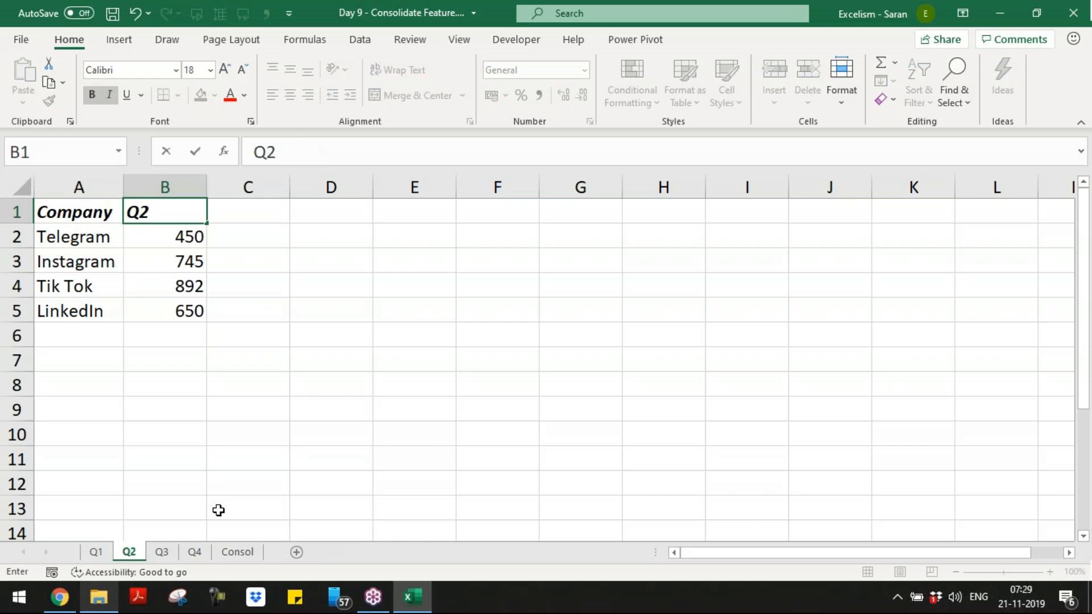
key("Return")
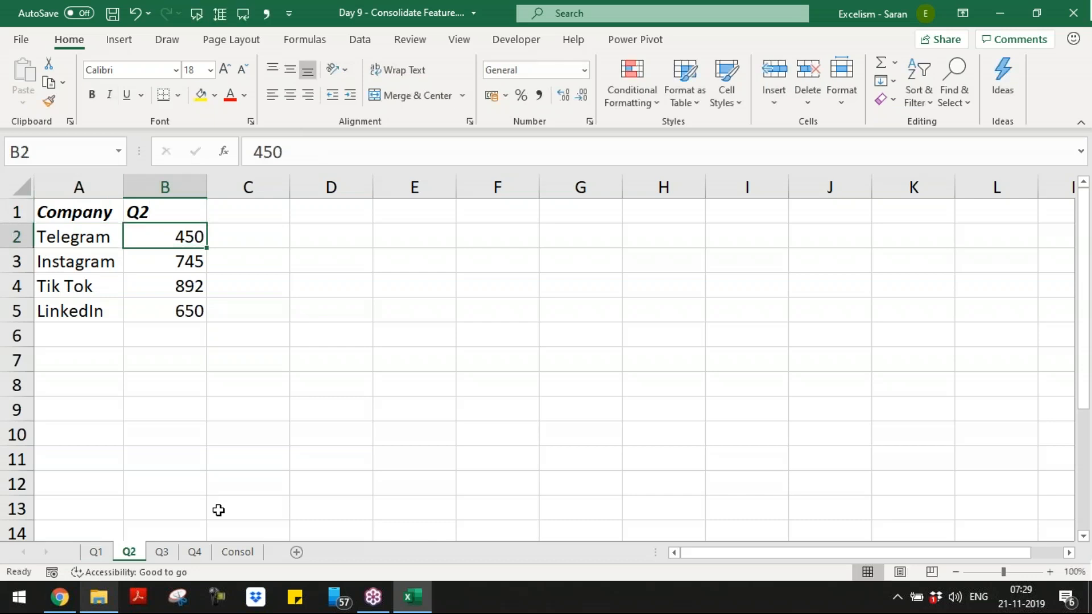
- Change the Amount header in cell B1 to Q3 on sheet Q3 and to Q4 on sheet Q4
key("ctrl+Page_Down")
key("Up")
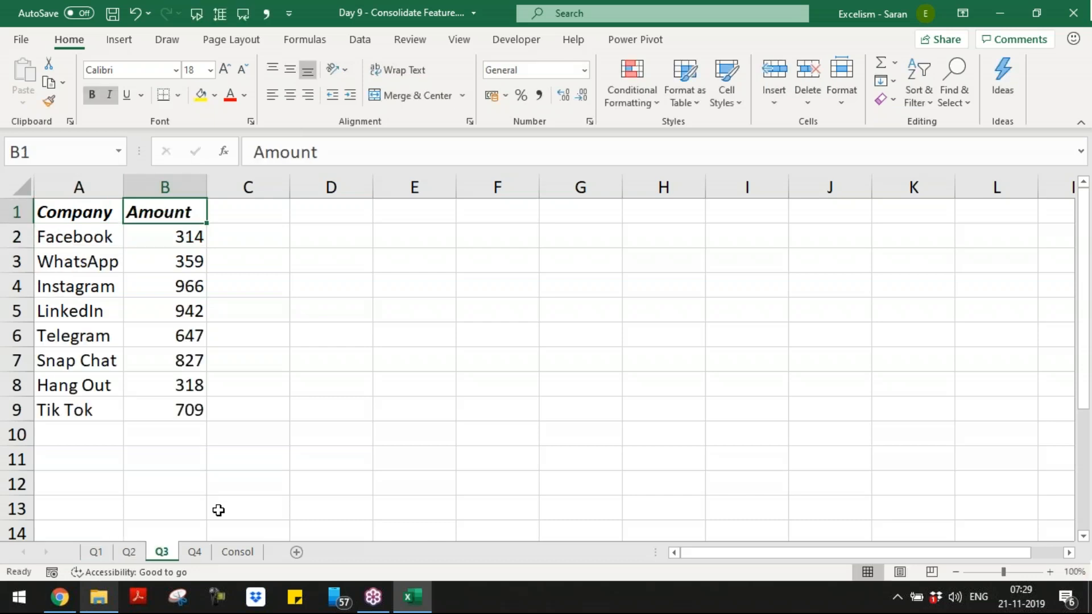
type("Q3")
key("Return")
key("ctrl+Page_Down")
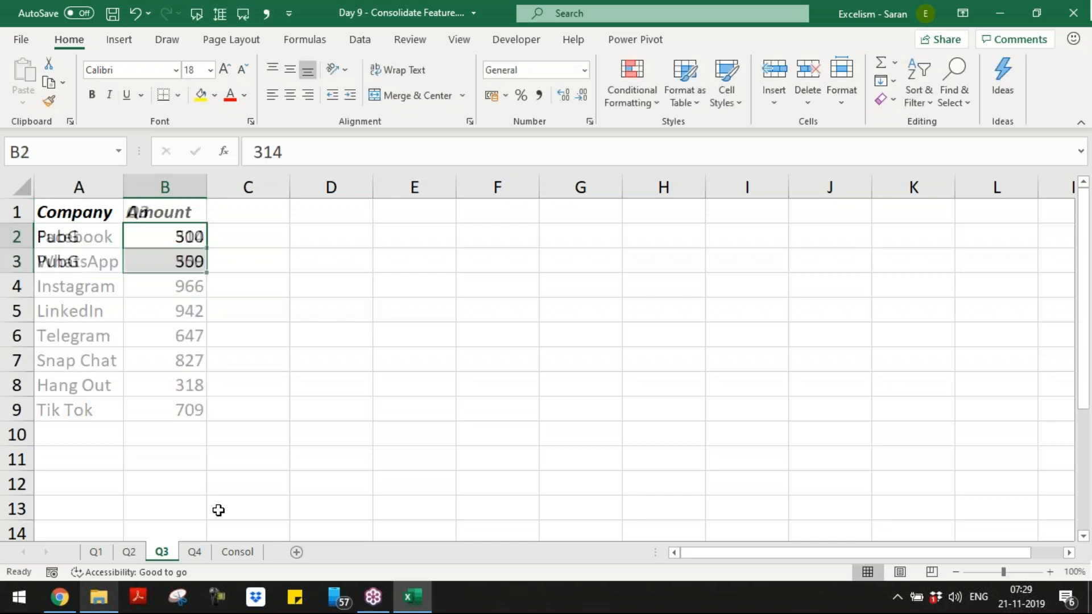
key("Up")
type("Q4")
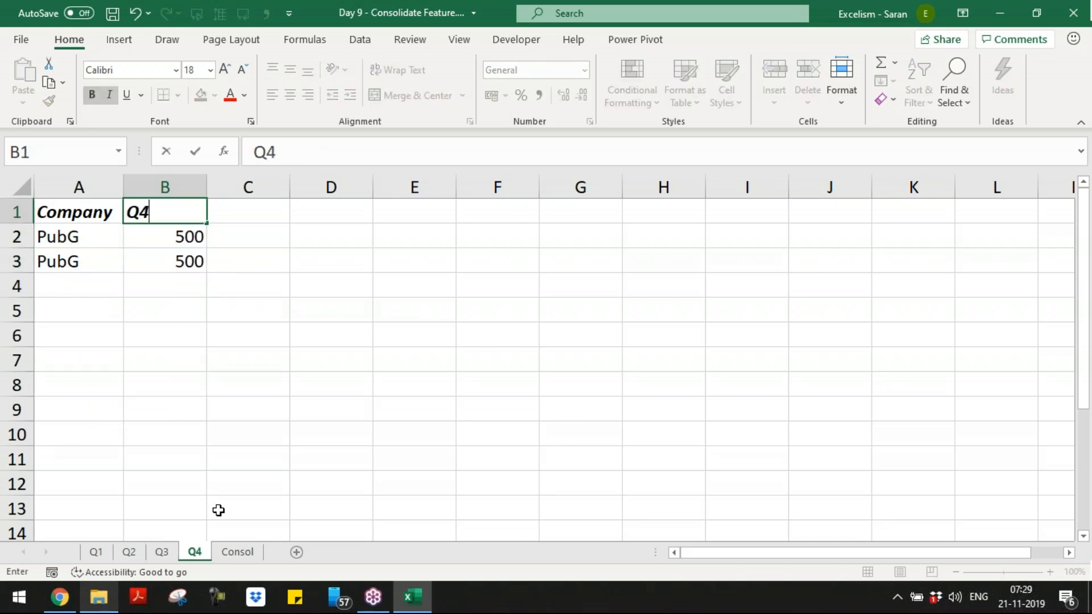
key("Return")
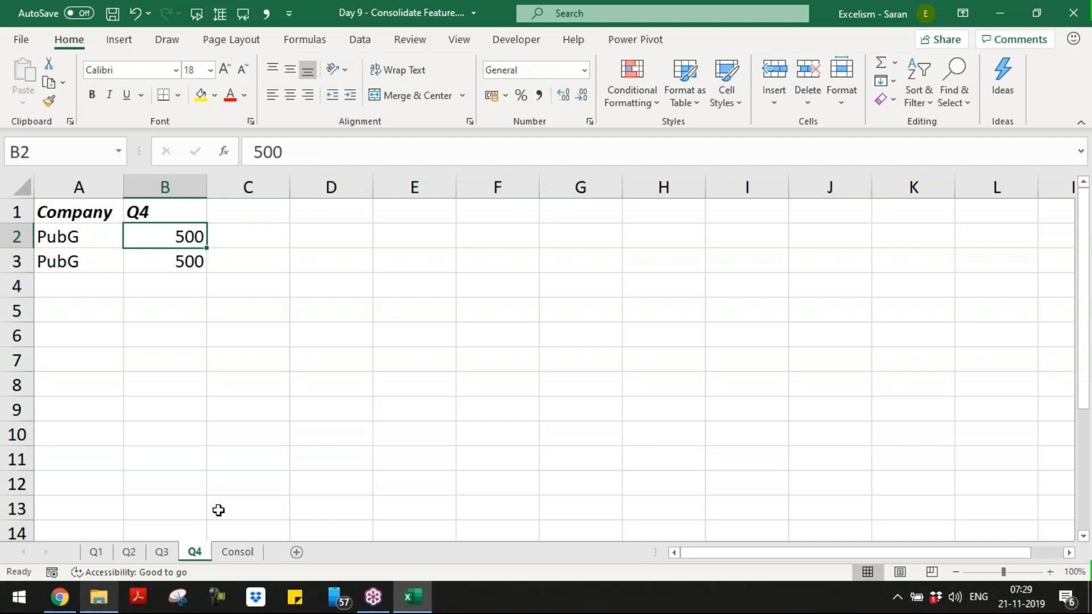
- Consolidate the Q1 to Q4 sheet ranges by Sum at cell A12 of the Consol sheet, using top row and left column labels
key("ctrl+Page_Down")
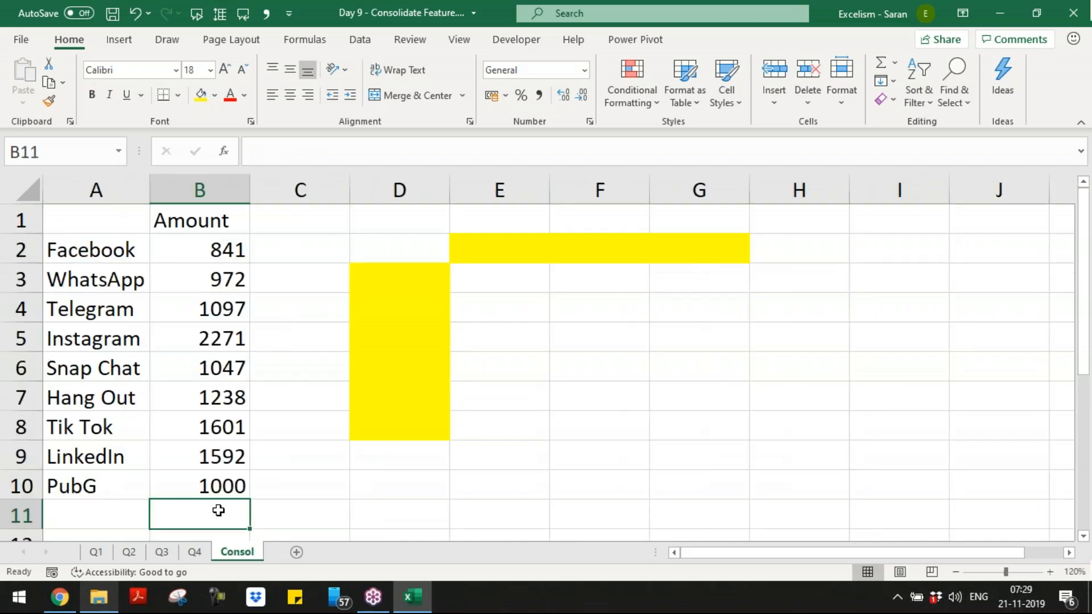
key("Down")
key("Down")
key("Down")
key("Up")
key("Up")
key("Left")
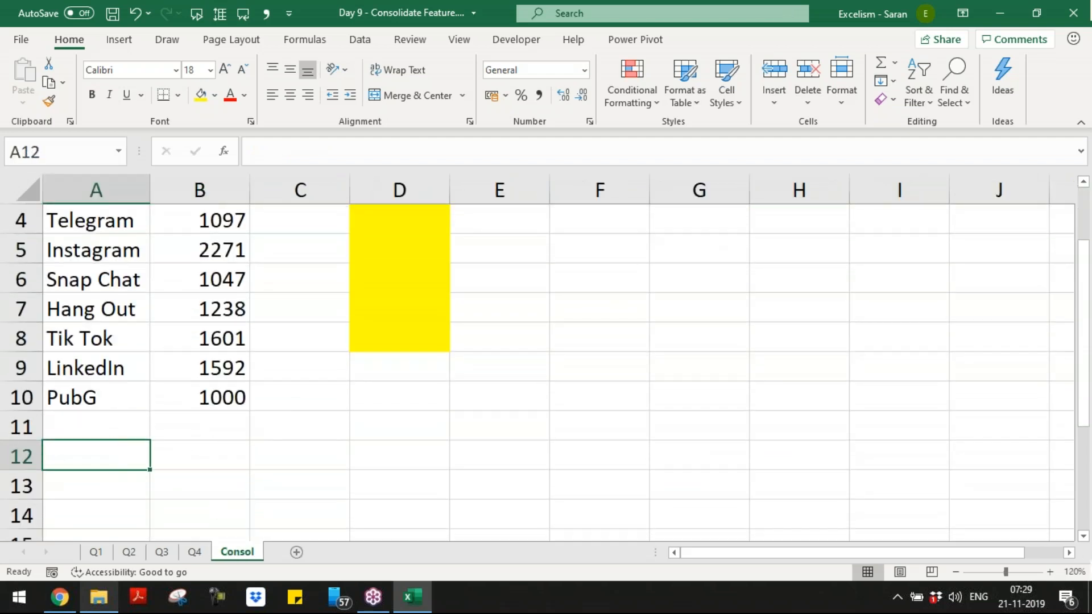
left_click(359, 40)
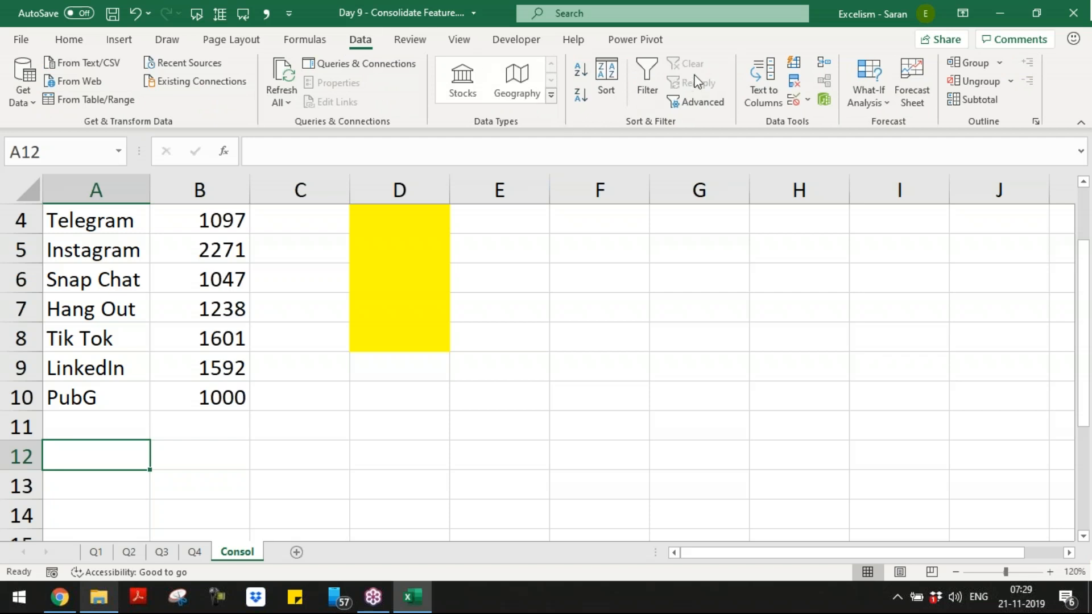
left_click(828, 64)
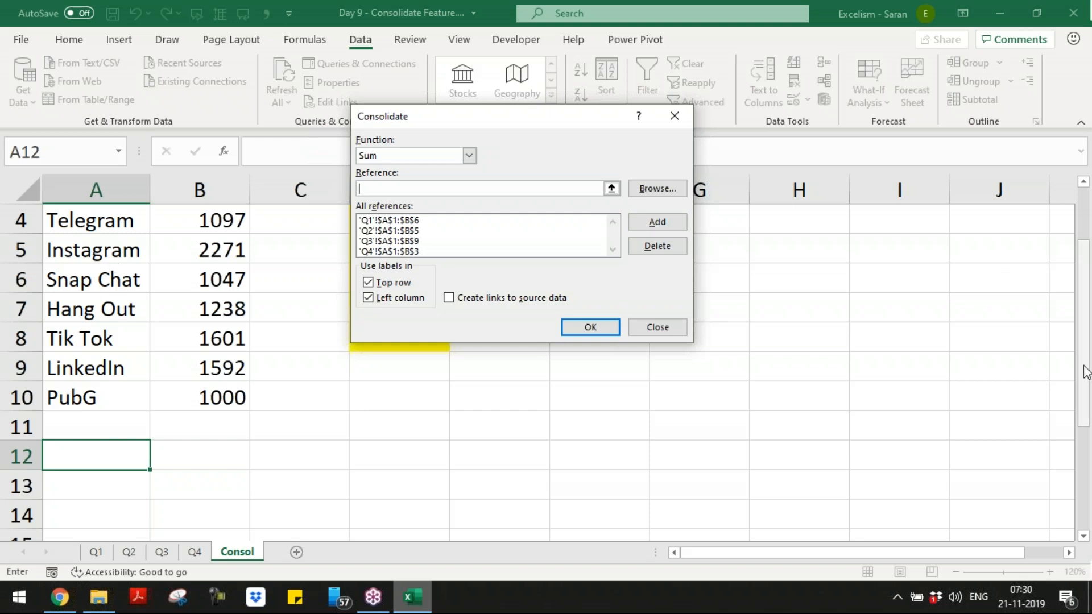
scroll(1087, 341, "up", 1)
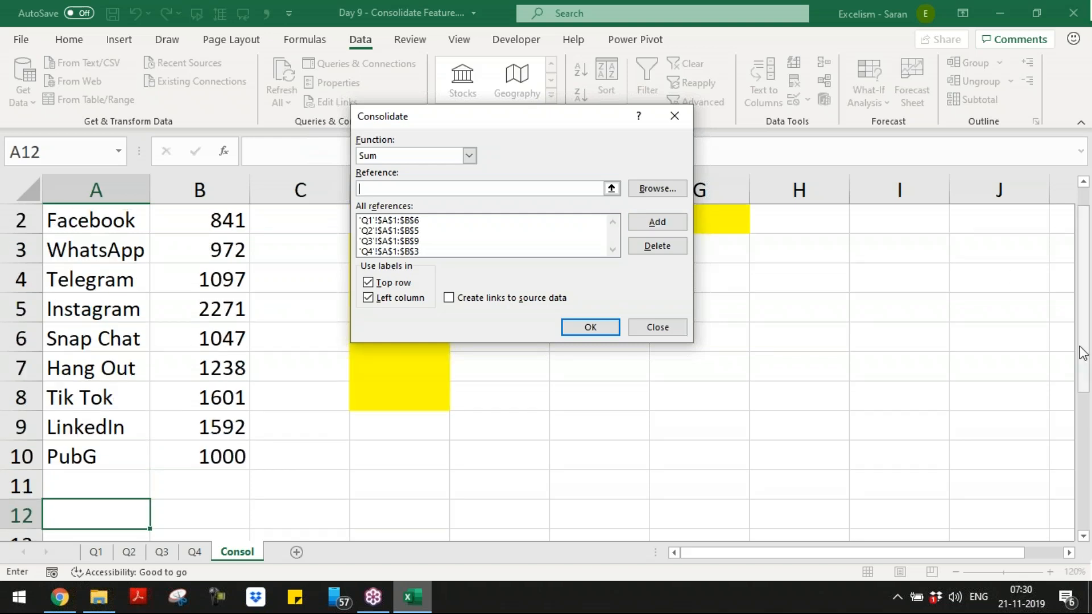
scroll(1084, 336, "up", 1)
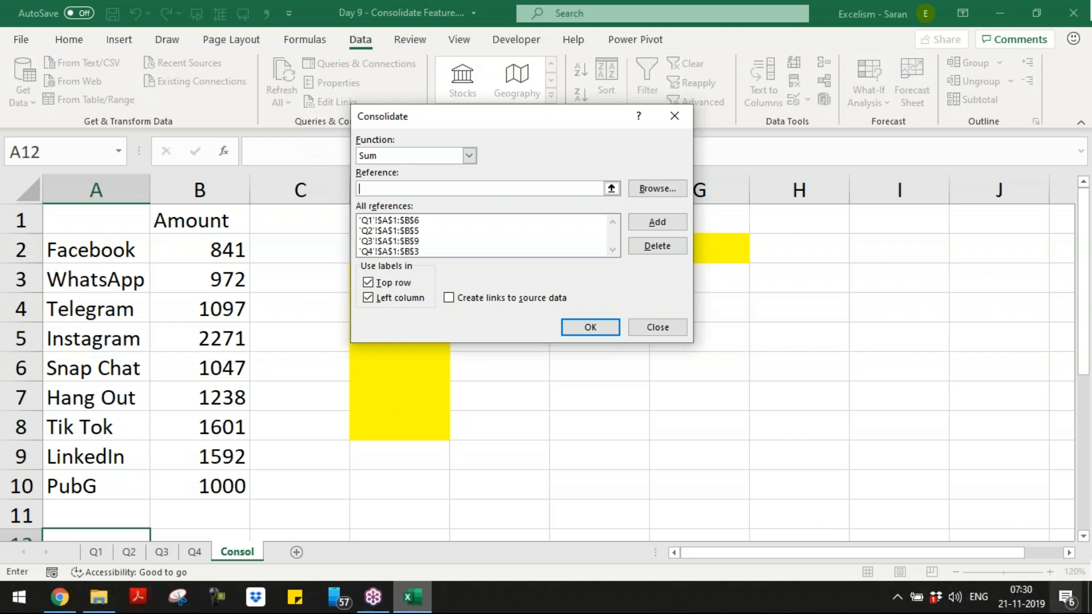
scroll(1084, 538, "down", 7)
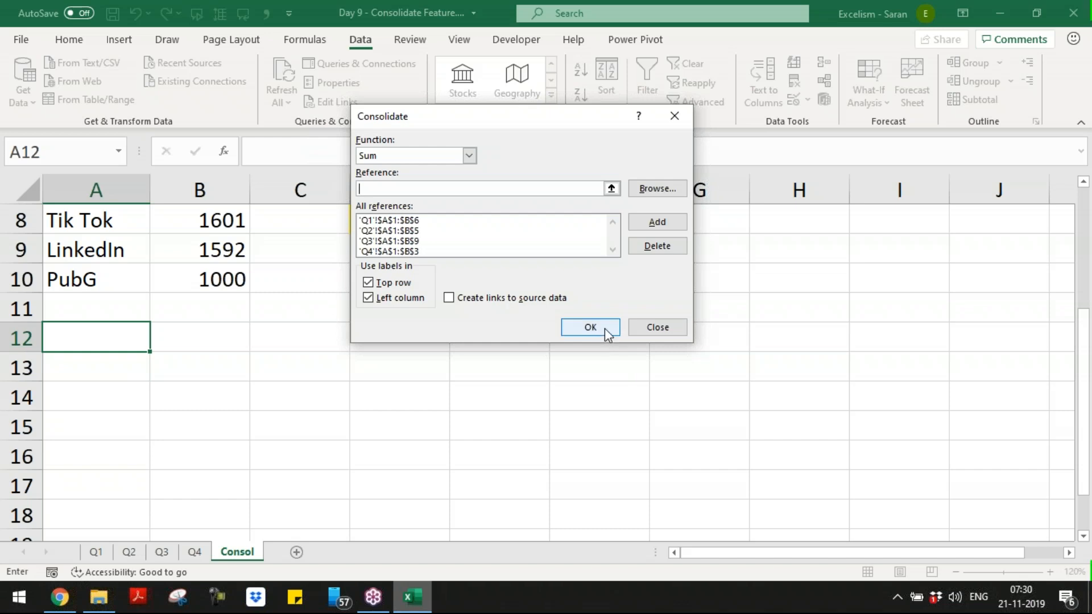
left_click(590, 328)
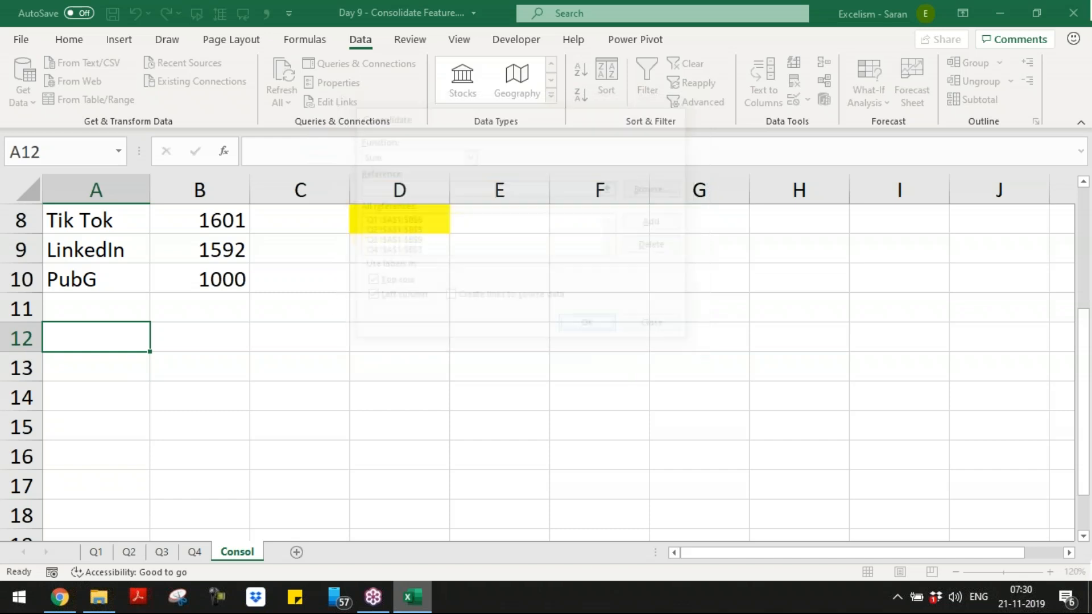
- Examine the company rows and the Q1 to Q4 columns of the new consolidated table on the Consol sheet
left_click(429, 387)
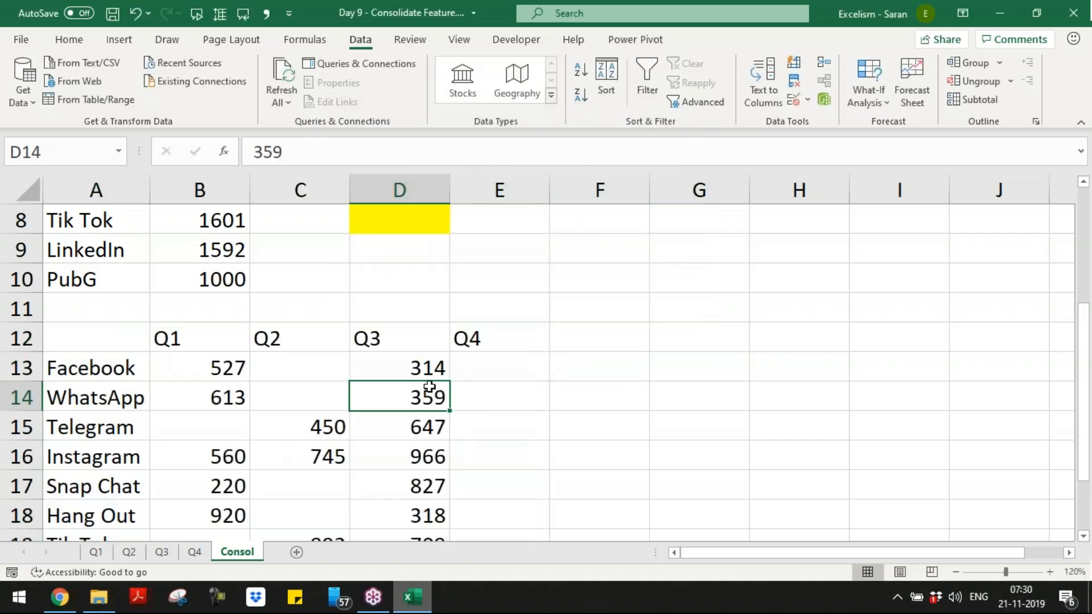
key("Down")
key("Down")
key("Down")
key("Down")
key("Down")
key("Down")
key("Down")
key("Up")
key("Up")
key("Up")
key("Up")
key("Up")
key("Up")
key("Up")
key("Up")
key("Left")
key("Left")
key("Left")
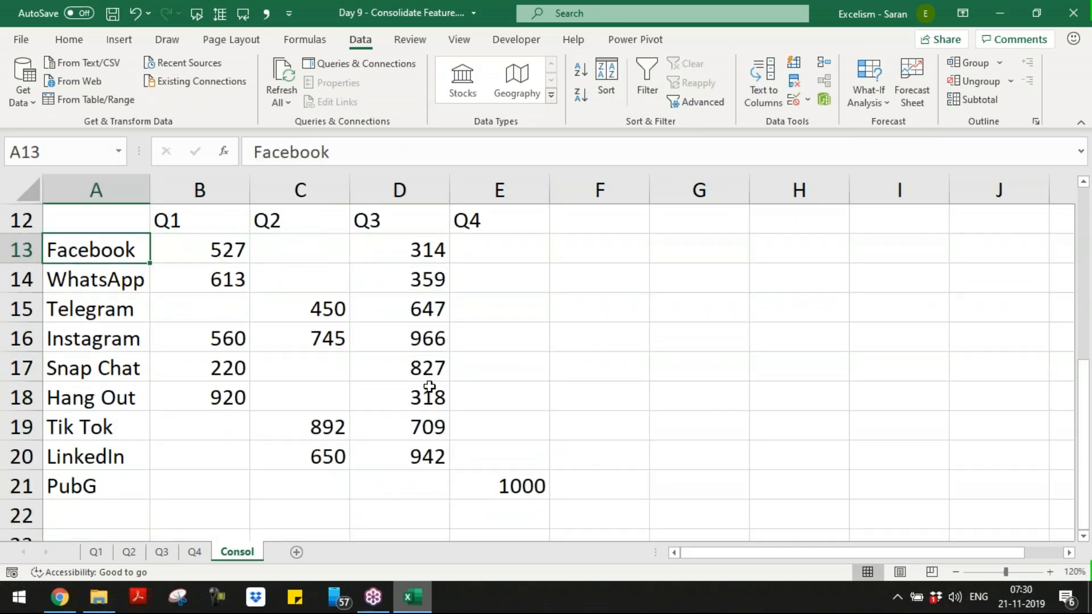
key("Right")
key("Right")
key("Right")
key("Right")
key("Right")
key("Left")
key("Left")
key("Left")
key("Left")
key("Left")
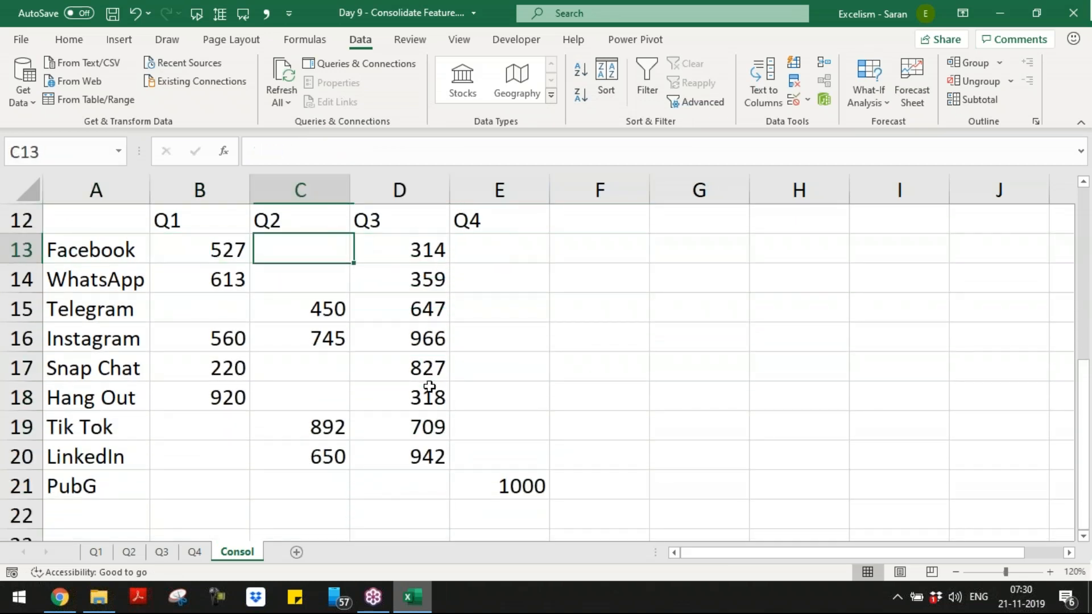
key("Right")
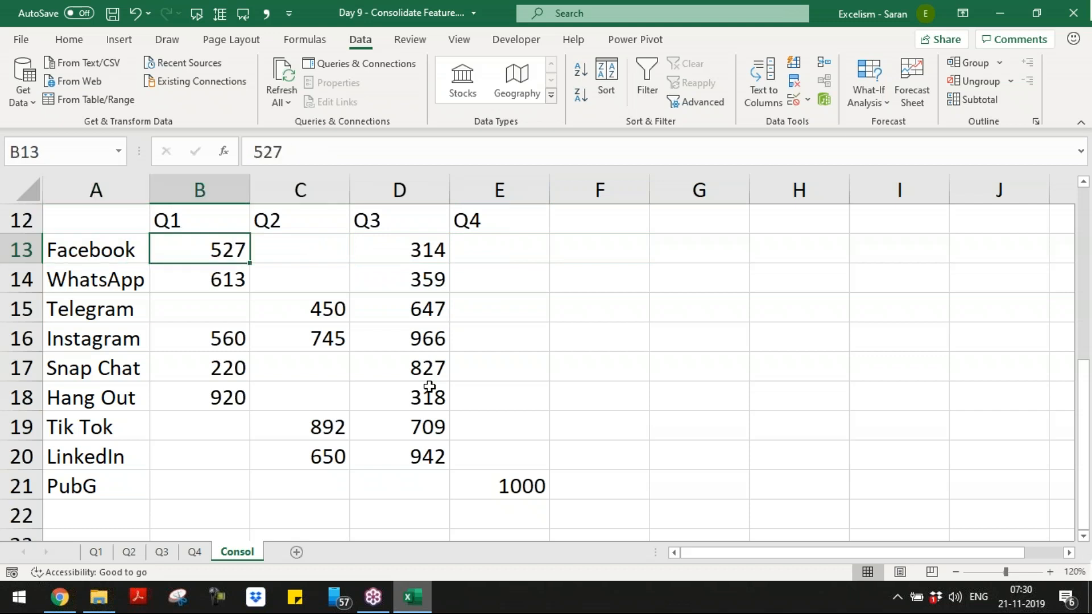
- Review the amounts in B13:E21 and the company names in A13:A21 of the quarter table
key("shift+Right")
key("shift+Right")
key("shift+Right")
key("shift+Down")
key("shift+Down")
key("shift+Down")
key("shift+Down")
key("shift+Down")
key("shift+Down")
key("shift+Down")
key("shift+Down")
key("shift+Down")
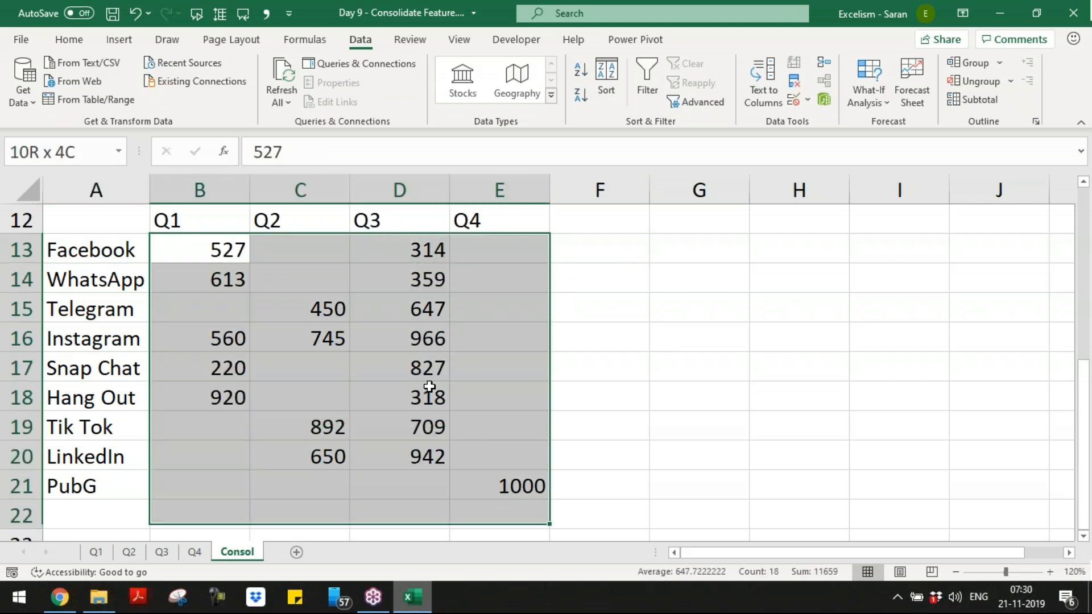
key("shift+Up")
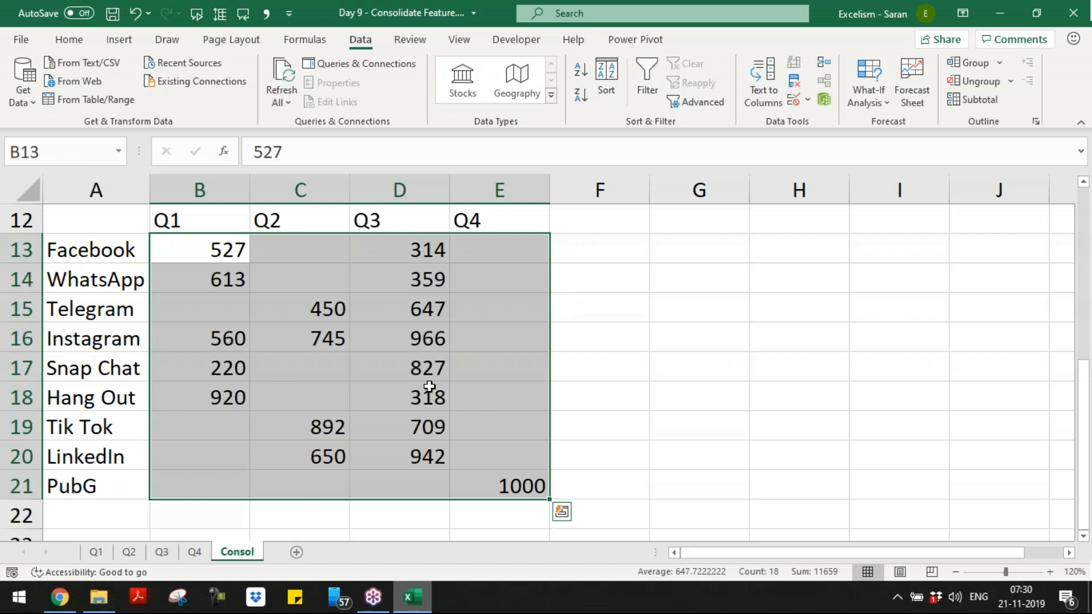
key("Left")
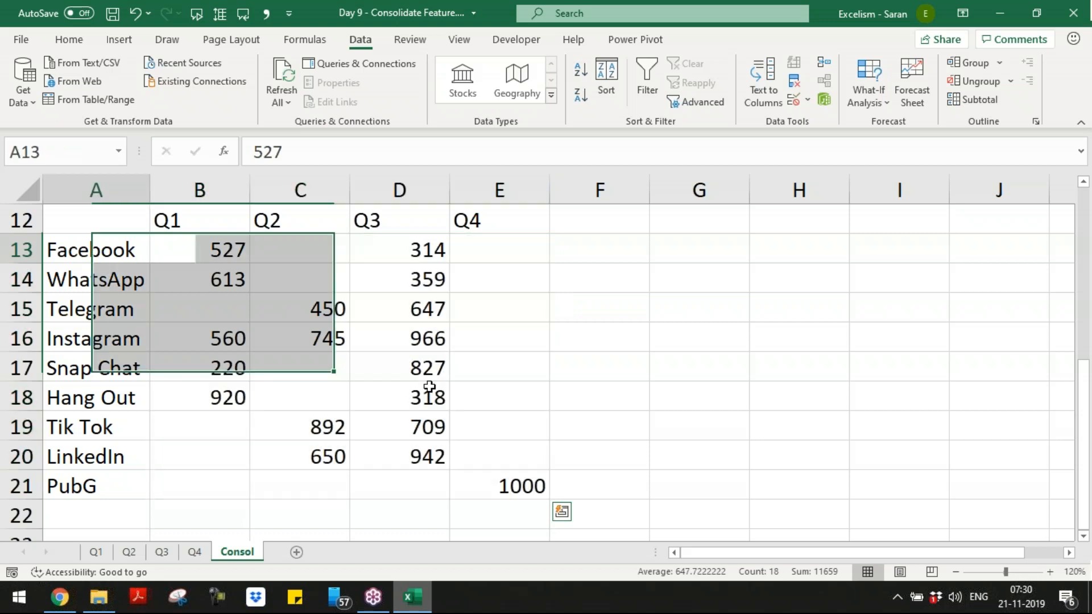
key("ctrl+shift+Down")
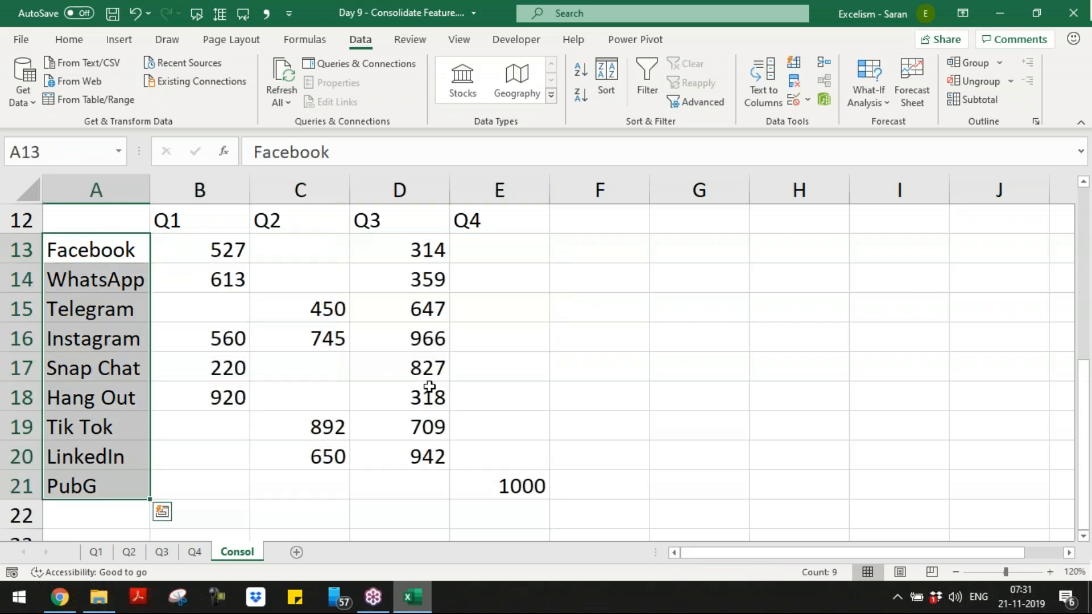
key("Up")
key("Right")
key("Down")
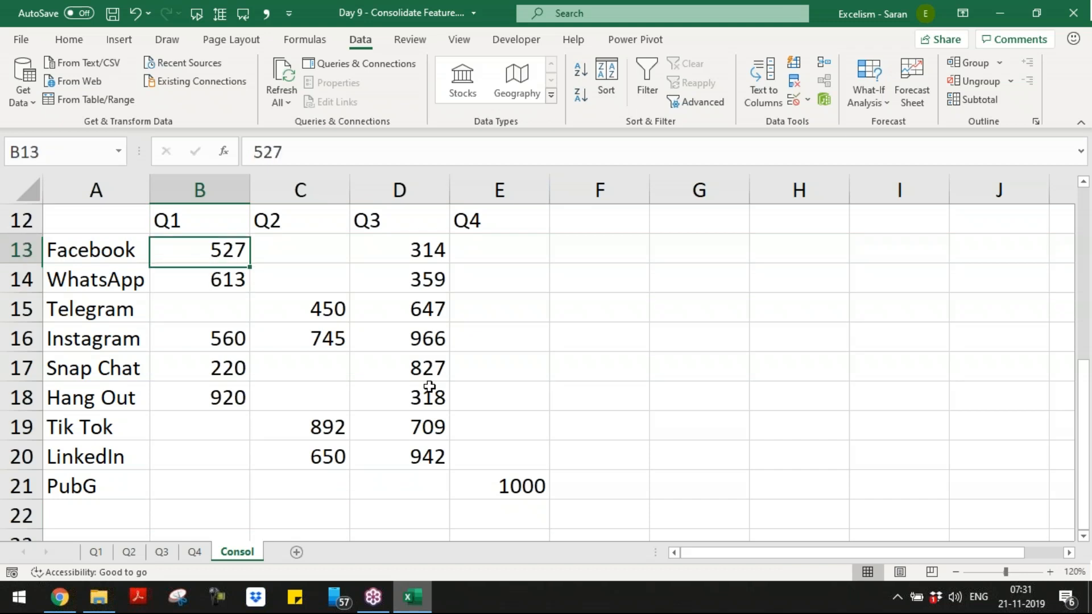
- Go across the Facebook row and review the whole quarter table in A12:E21, including its header row
key("Right")
key("Right")
key("Right")
key("Right")
key("Left")
key("Left")
key("Left")
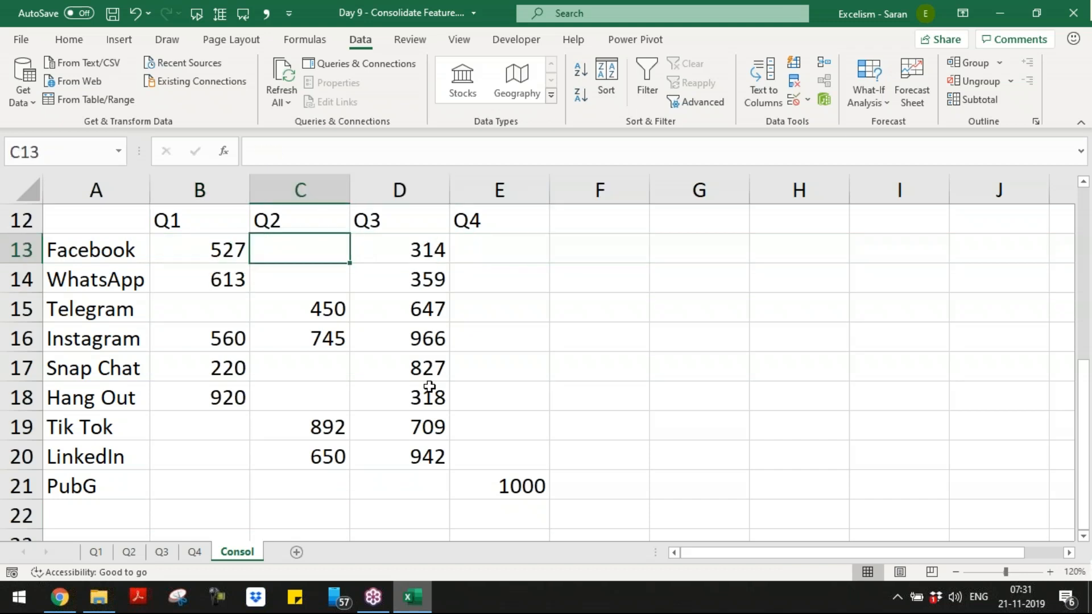
key("Left")
key("Left")
key("Up")
key("Up")
key("Up")
key("Down")
key("Down")
key("Right")
key("Left")
key("shift+Right")
key("shift+Down")
key("shift+Right")
key("shift+Right")
key("shift+Right")
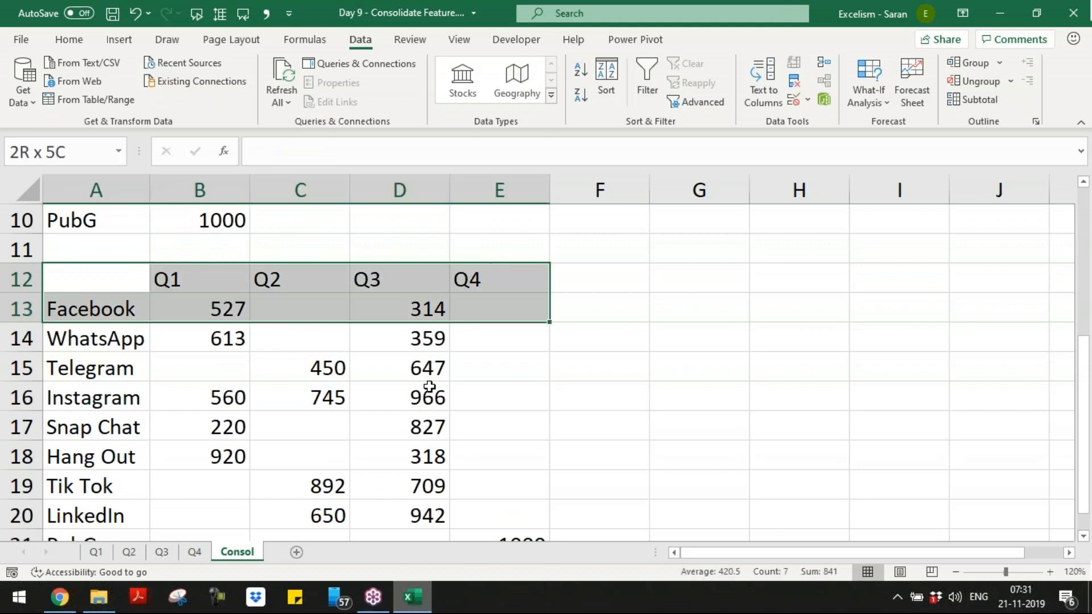
key("ctrl+shift+Down")
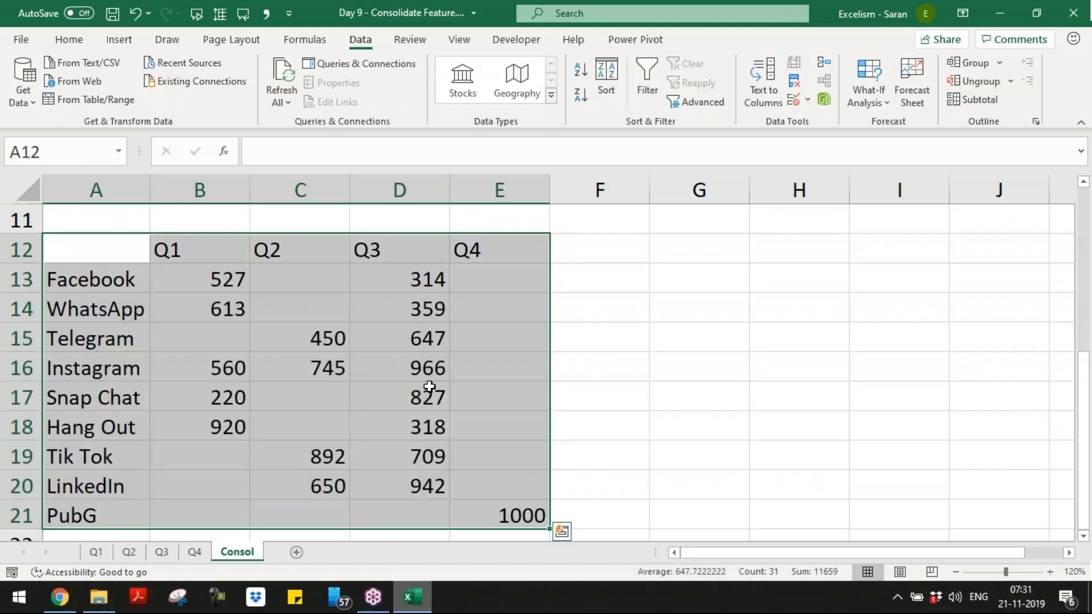
- Fill the blank corner cell A1 of the Consol sheet with light orange
key("Up")
key("Up")
key("Up")
key("Up")
key("Up")
key("Up")
key("Up")
key("Up")
key("Up")
key("Up")
key("Up")
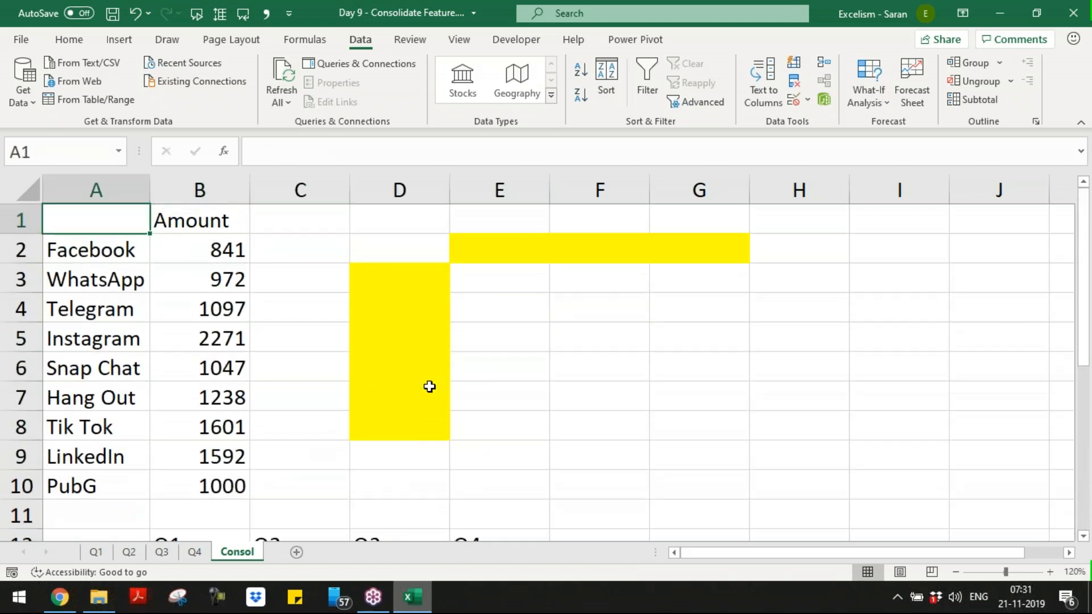
key("Down")
key("Up")
left_click(83, 43)
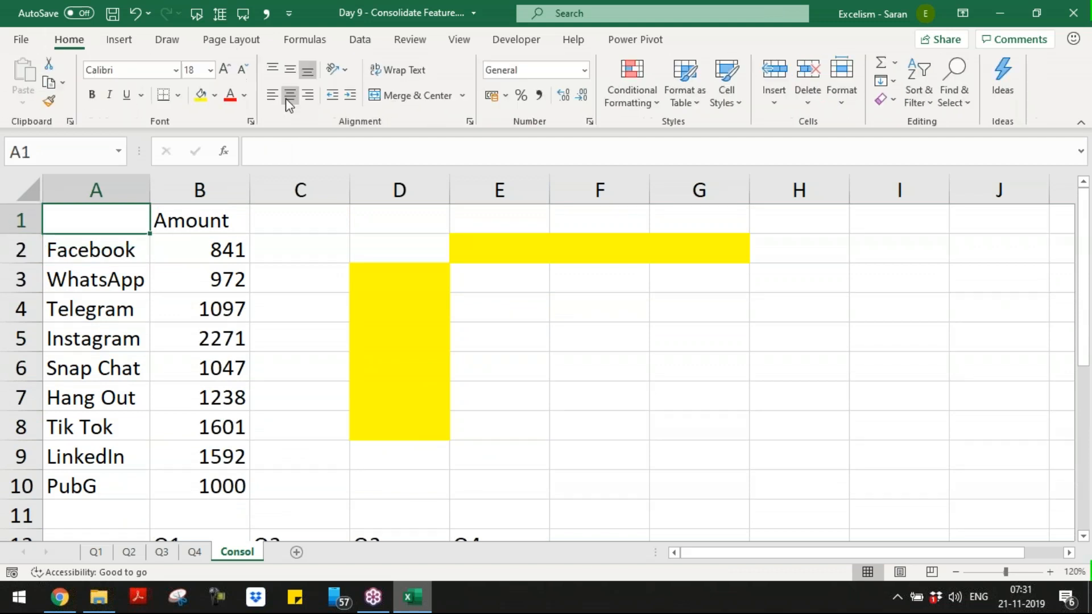
left_click(216, 93)
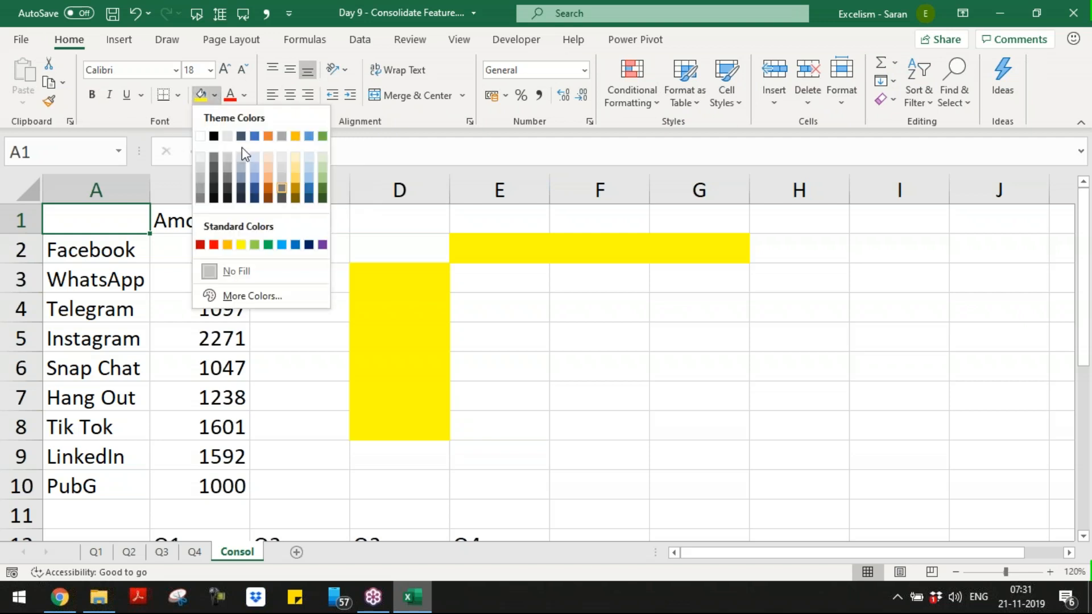
left_click(274, 174)
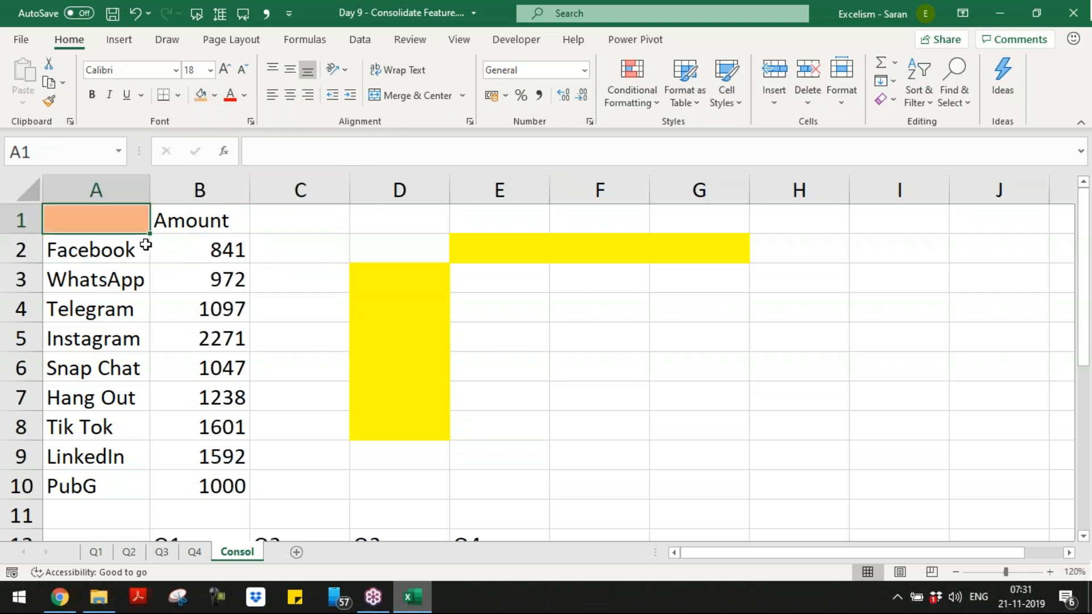
- Fill cell D2, the corner between the yellow row and column label cells, with dark gray
left_click_drag(488, 254, 673, 253)
left_click_drag(439, 281, 432, 396)
left_click(424, 248)
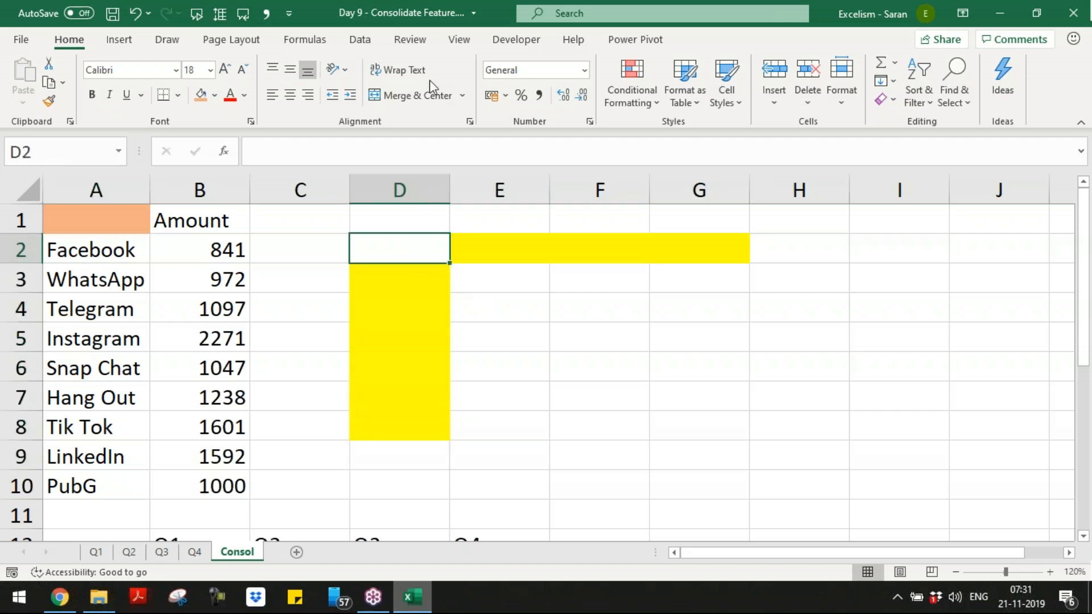
left_click(215, 97)
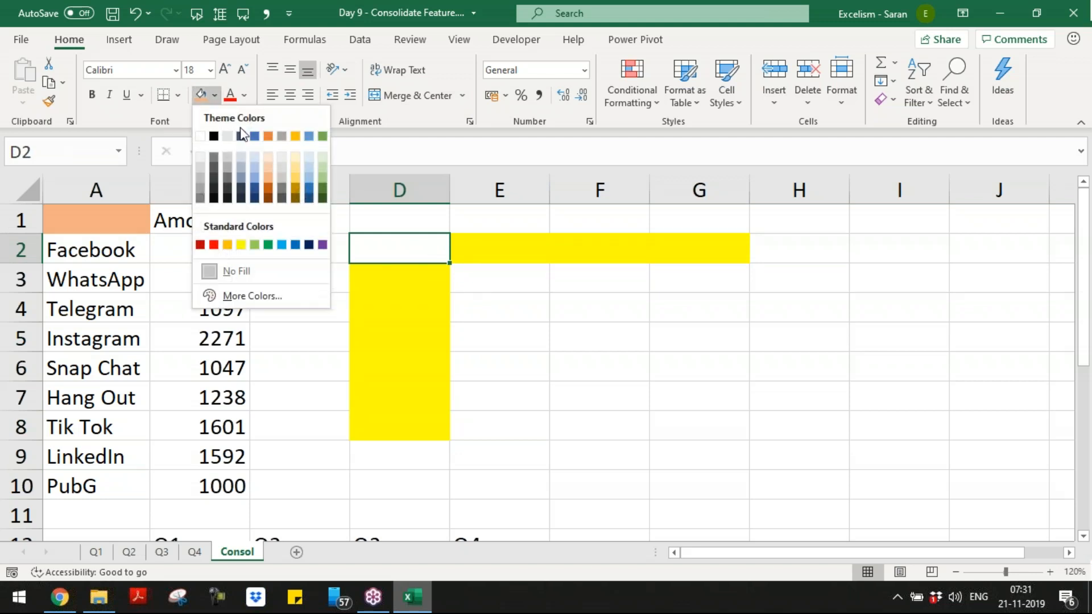
left_click(285, 186)
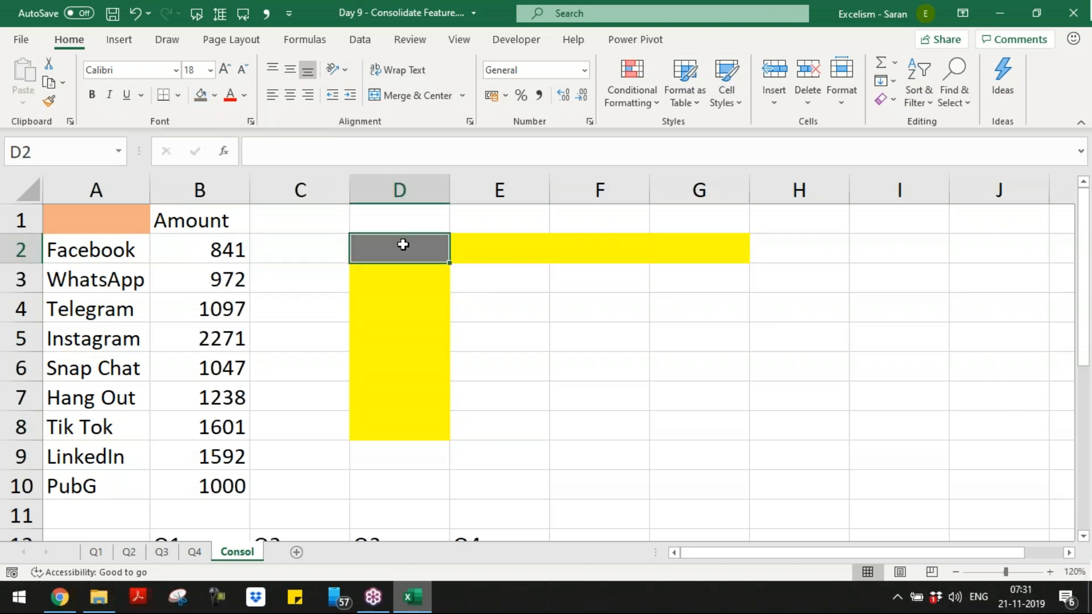
- Review the yellow label ranges around corner cell D2 and compare the layout with the quarter table below
left_click_drag(472, 248, 700, 246)
left_click_drag(424, 271, 436, 429)
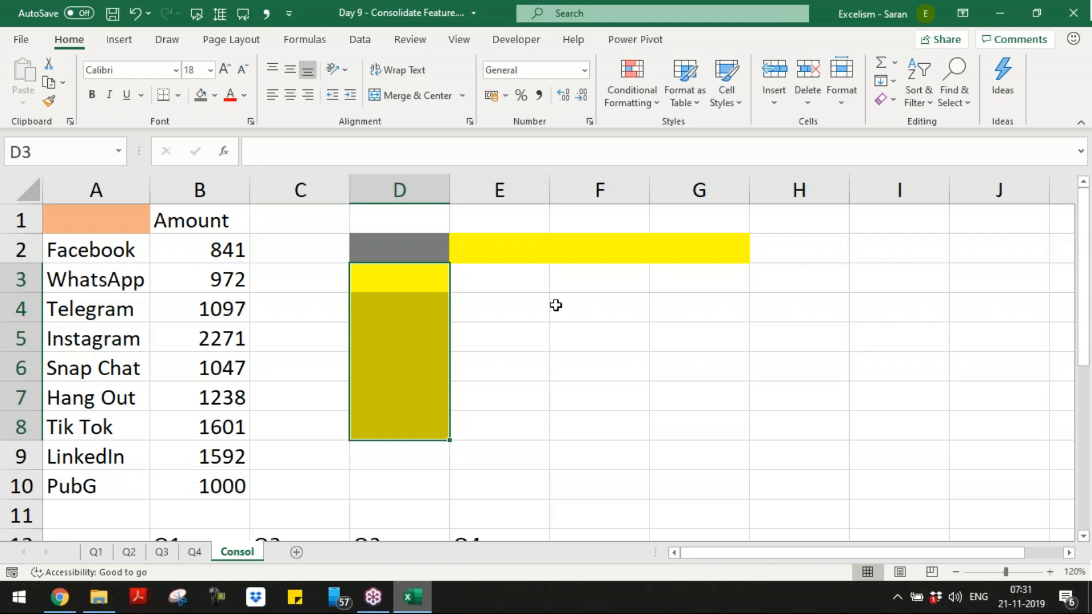
left_click(556, 305)
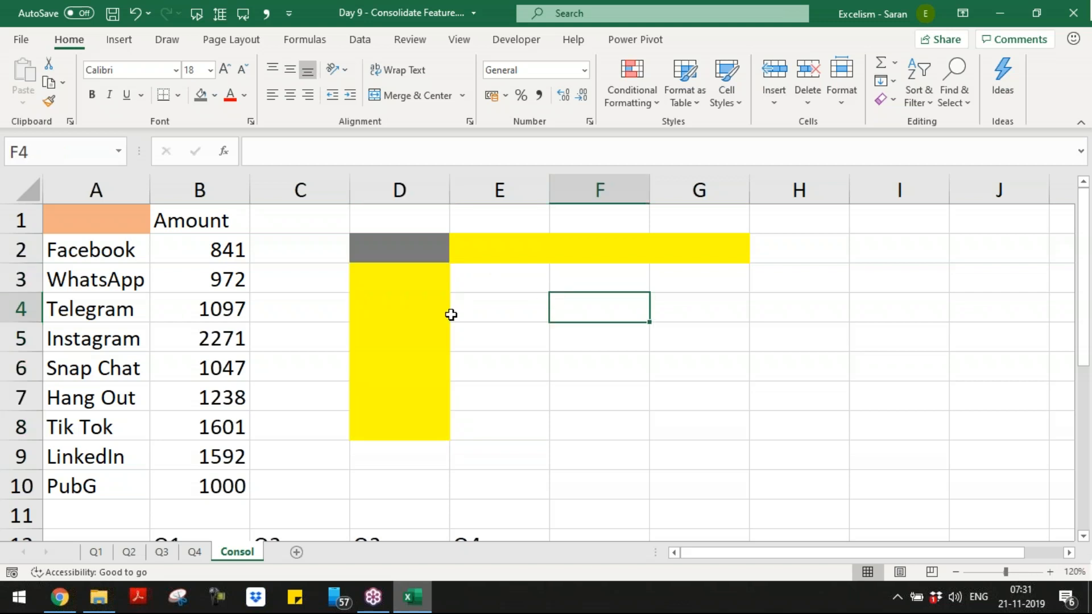
left_click(432, 249)
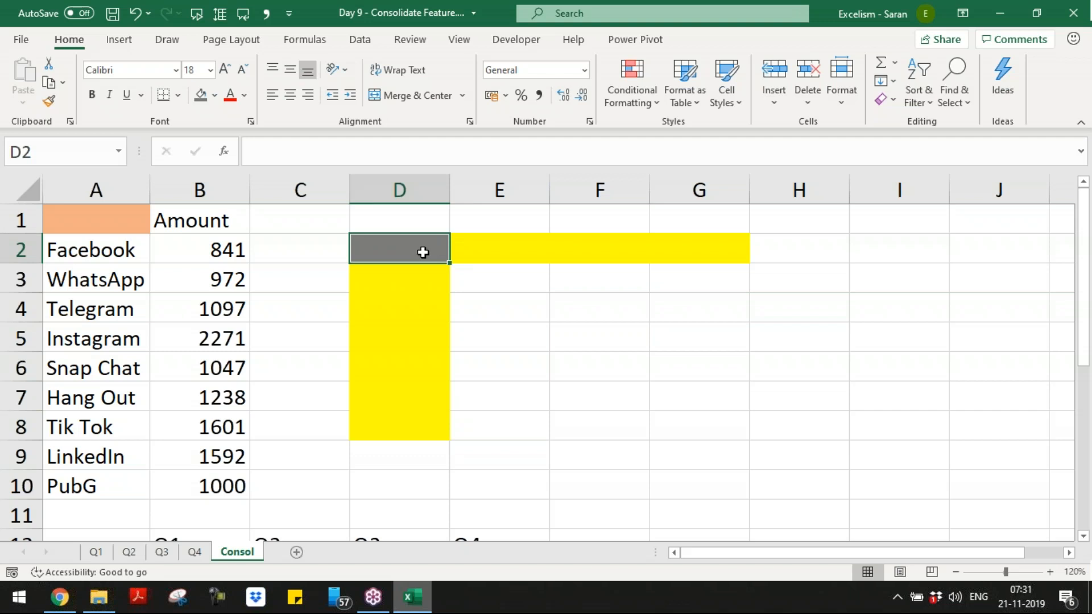
left_click(206, 326)
key("Page_Down")
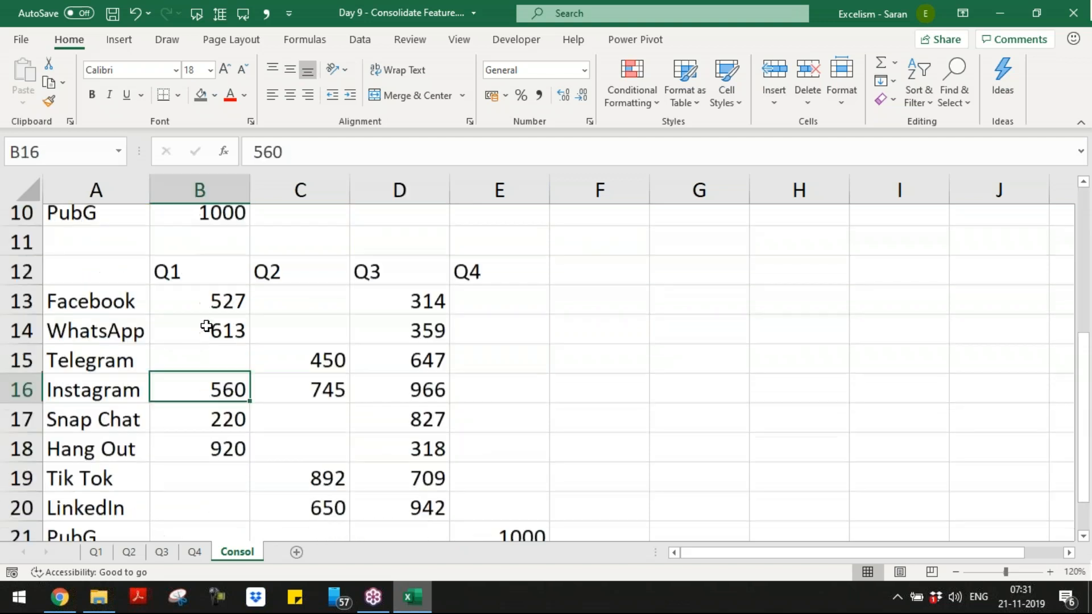
scroll(206, 326, "down", 1)
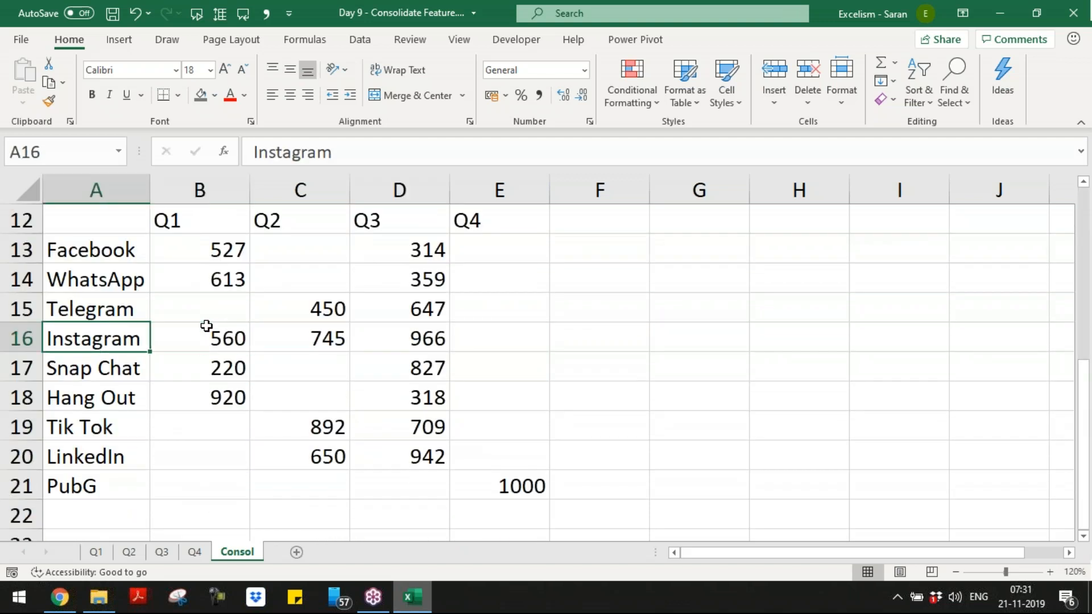
key("ctrl+Up")
key("ctrl+Up")
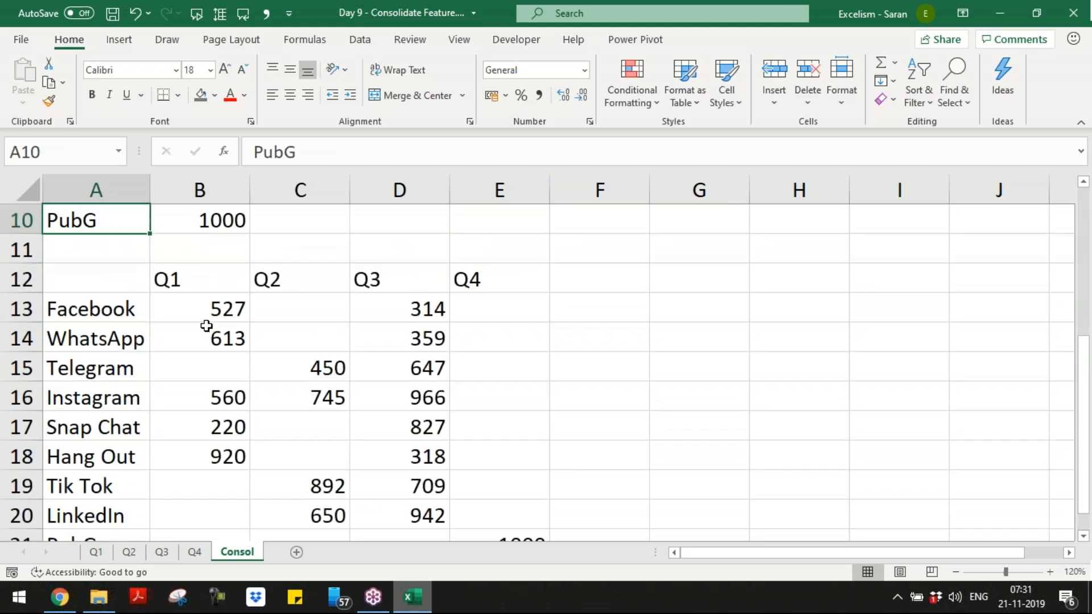
key("ctrl+Up")
- Change the first PubG amount in cell B2 of sheet Q4 to 999
key("ctrl+Page_Up")
key("ctrl+Page_Up")
key("ctrl+Page_Down")
type("999")
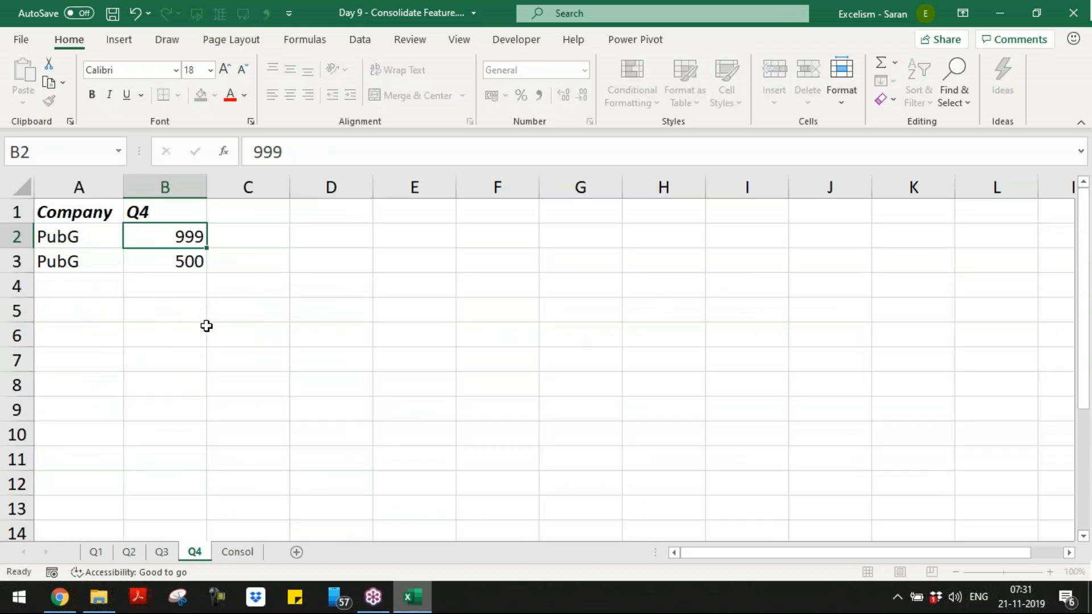
key("Return")
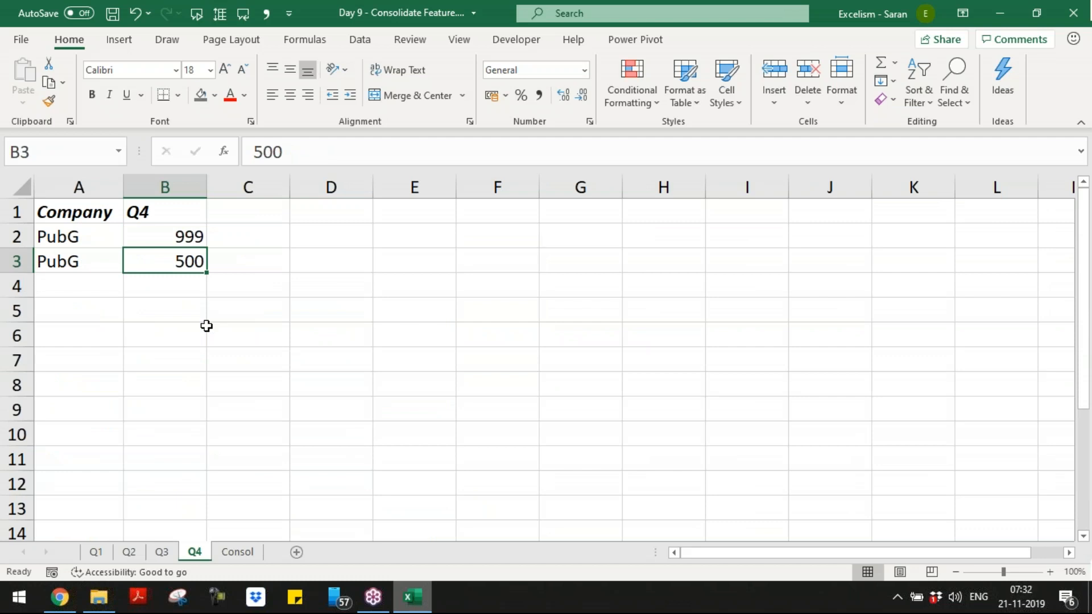
- Check the PubG amounts in both the totals table and the quarter table on the Consol sheet against the changed Q4 source
key("ctrl+Page_Down")
key("Down")
key("Down")
key("ctrl+Down")
key("Down")
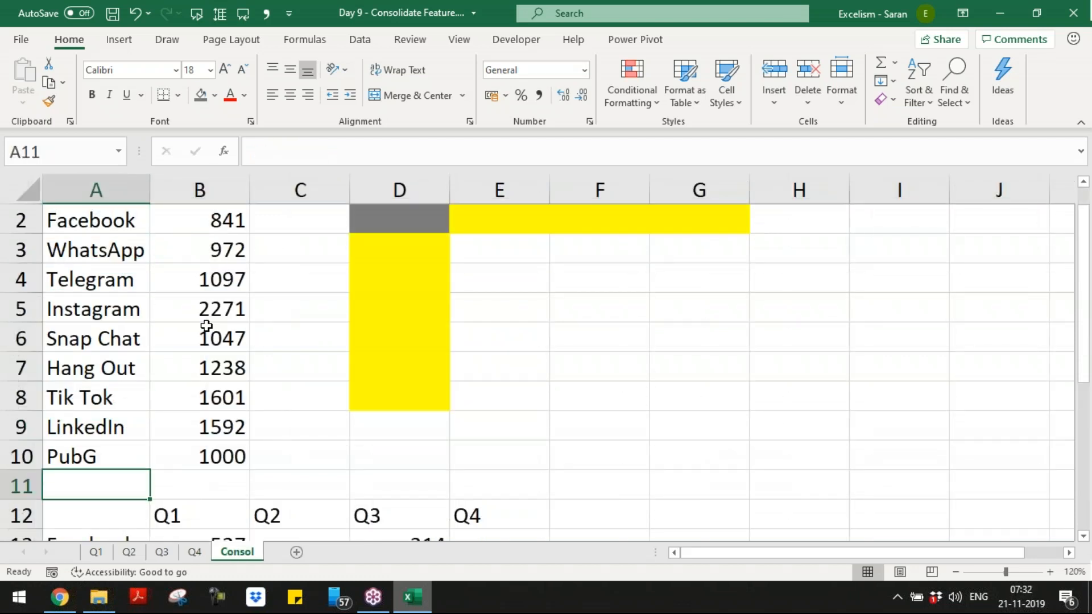
key("Up")
key("Right")
key("Down")
key("Down")
key("Down")
key("Down")
key("Down")
key("Down")
key("Down")
key("Down")
key("Down")
key("Down")
key("Down")
key("Down")
key("Down")
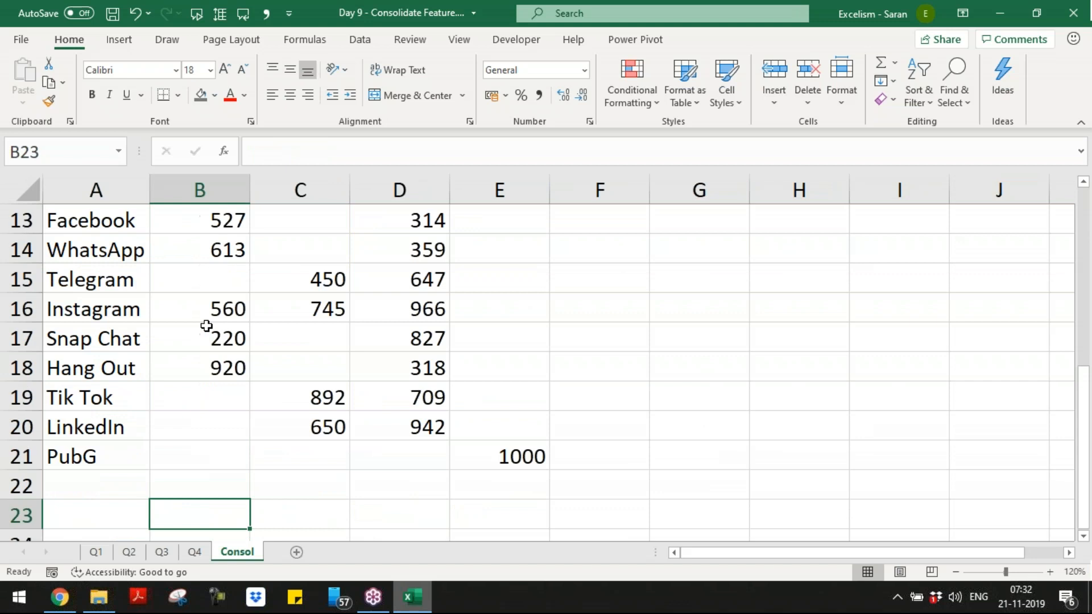
key("Up")
key("Up")
key("Right")
key("Right")
key("Right")
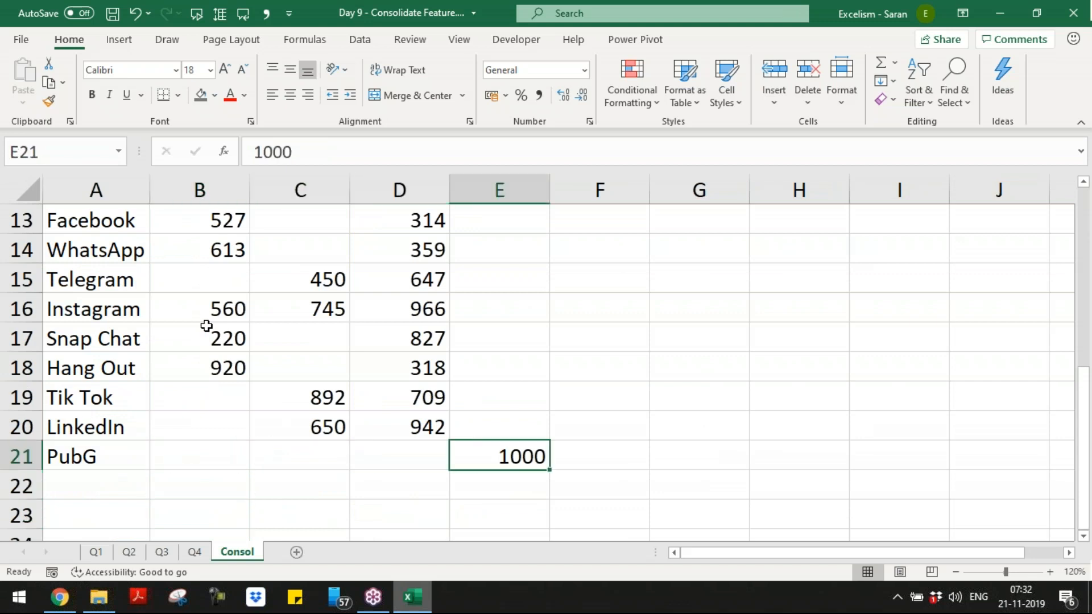
key("ctrl+Home")
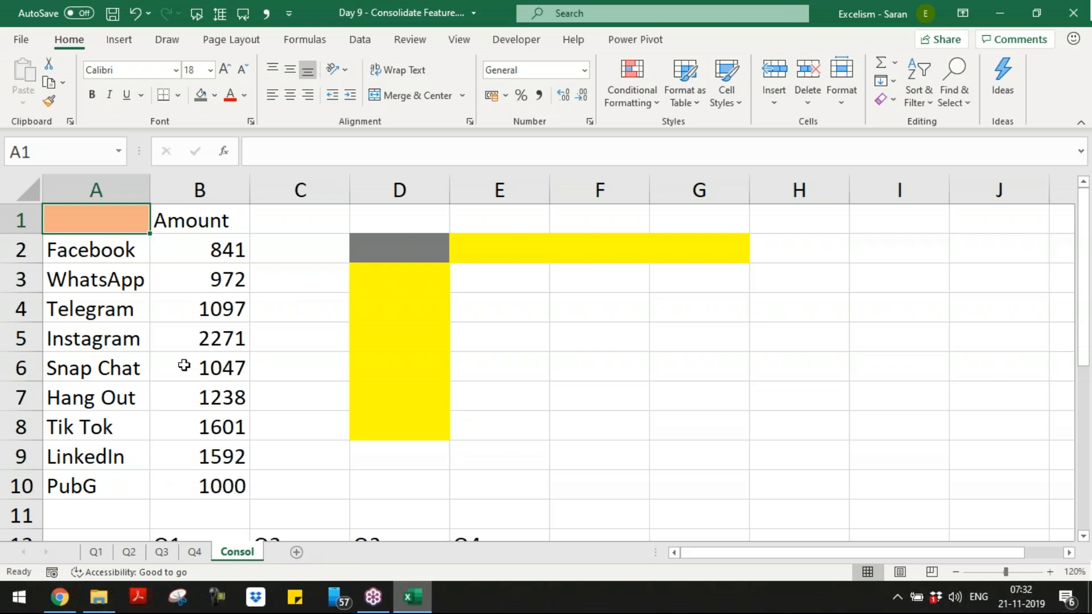
- Add a new worksheet after Consol and name it Consol-Links
left_click(295, 553)
double_click(287, 551)
type("c")
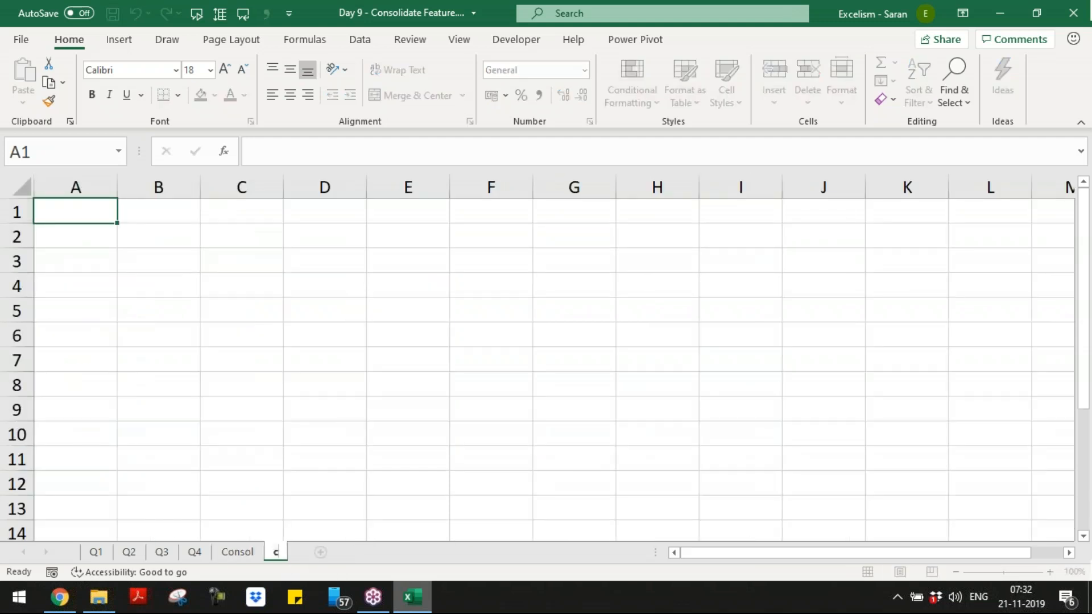
key("BackSpace")
type("Consol-Links")
key("Return")
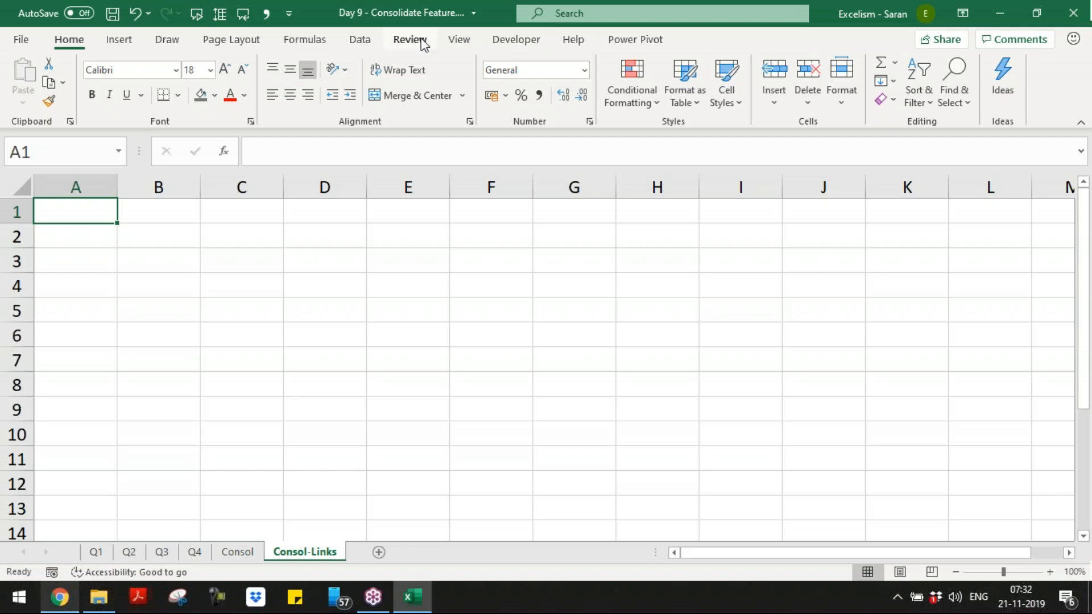
- Start a Consolidate at cell A1 of Consol-Links and add range A1:B6 of sheet Q1 as the first reference
left_click(368, 43)
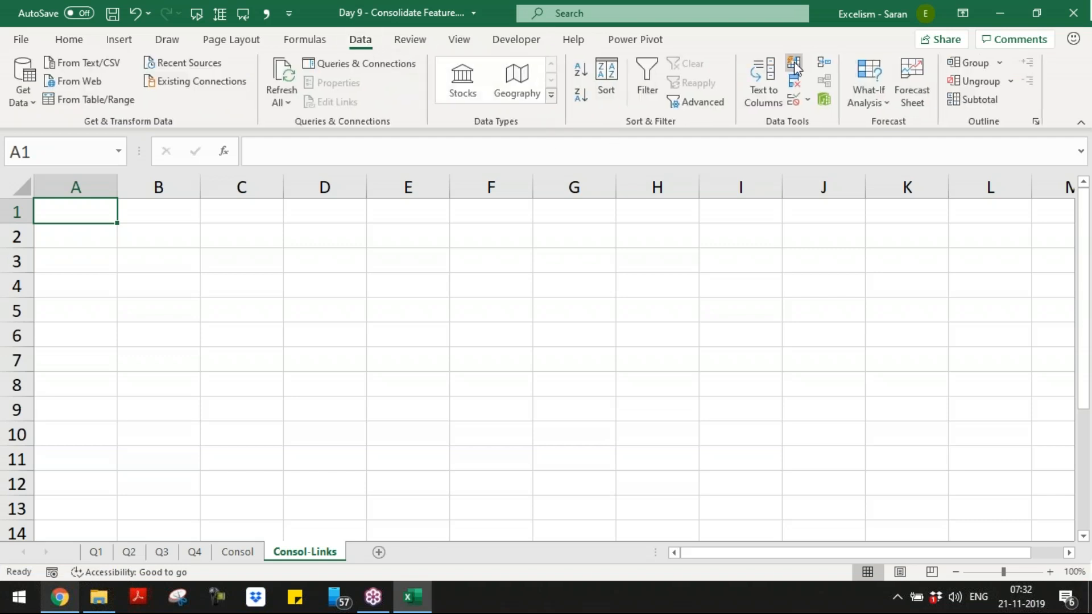
left_click(821, 63)
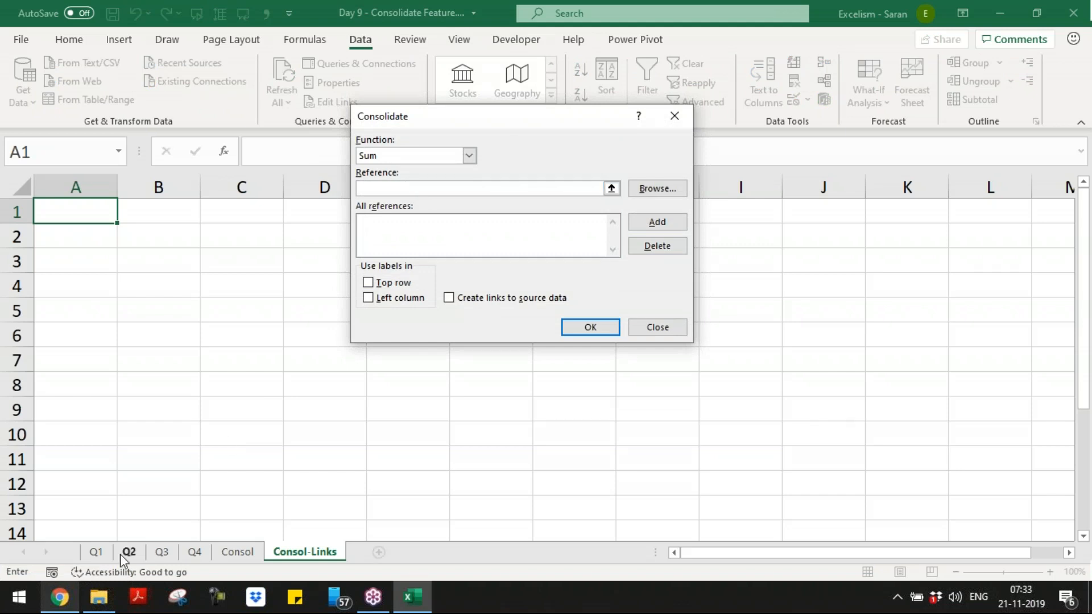
left_click(96, 553)
left_click_drag(103, 222, 180, 337)
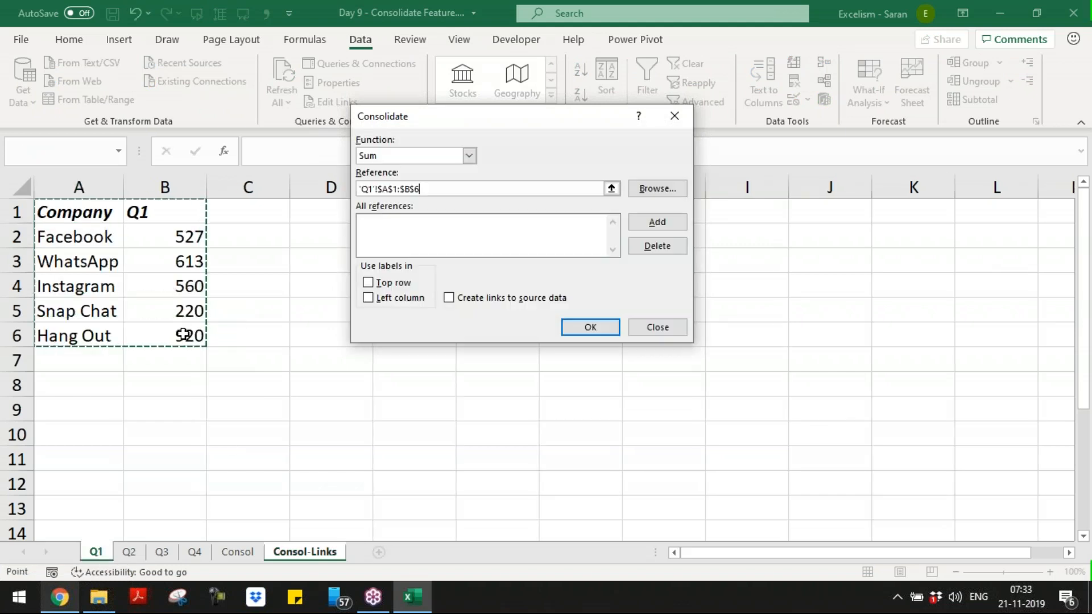
left_click(657, 222)
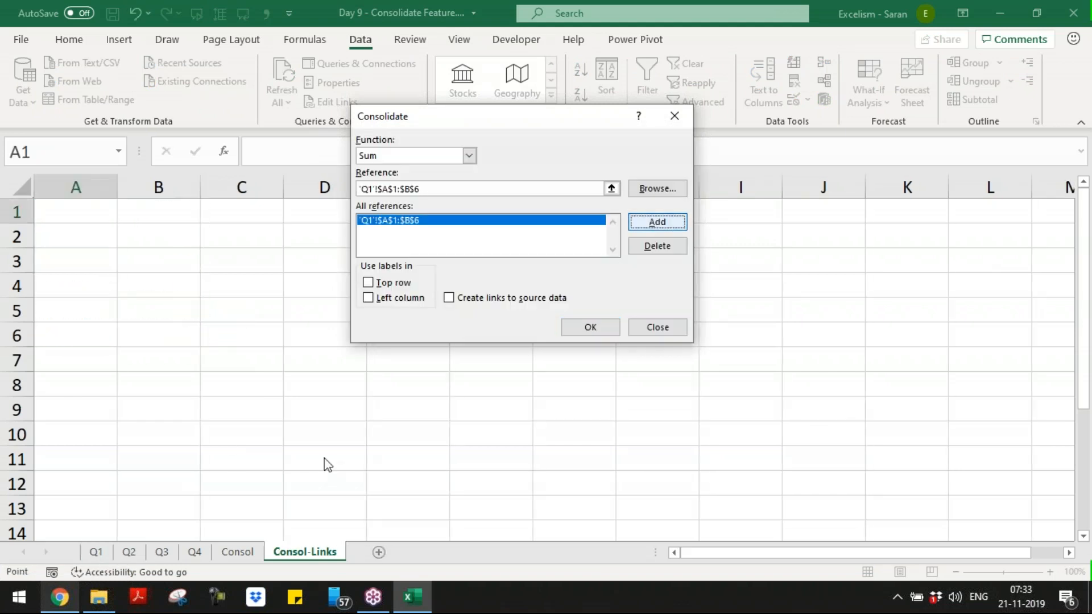
- Add range A1:B5 of sheet Q2 to the consolidation references and select A1:B9 of sheet Q3 as the next reference
left_click(129, 552)
left_click_drag(86, 219, 163, 307)
left_click(658, 225)
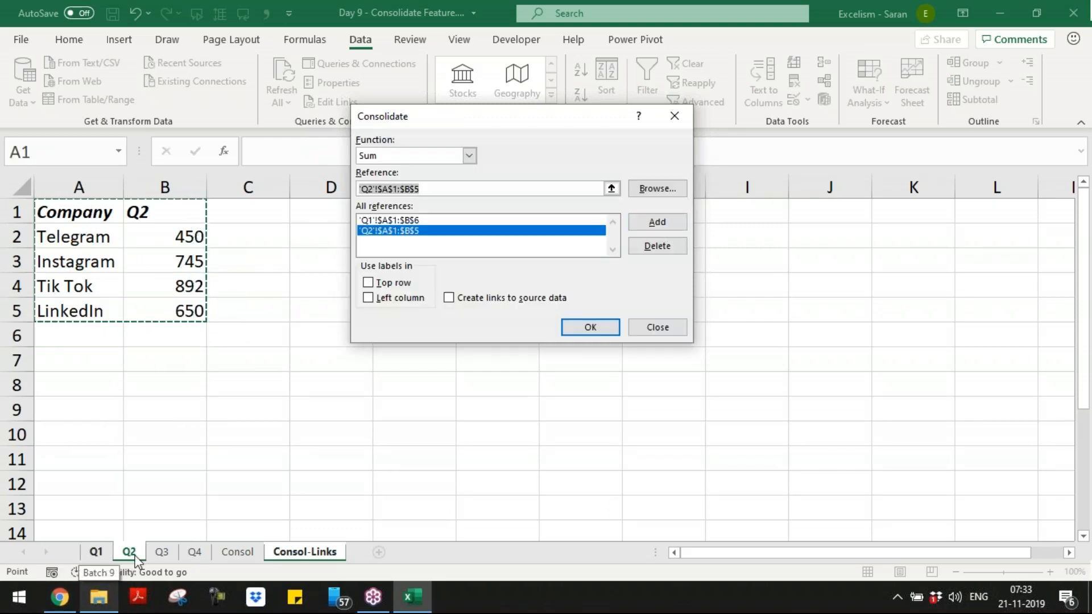
left_click(160, 552)
left_click_drag(80, 213, 189, 410)
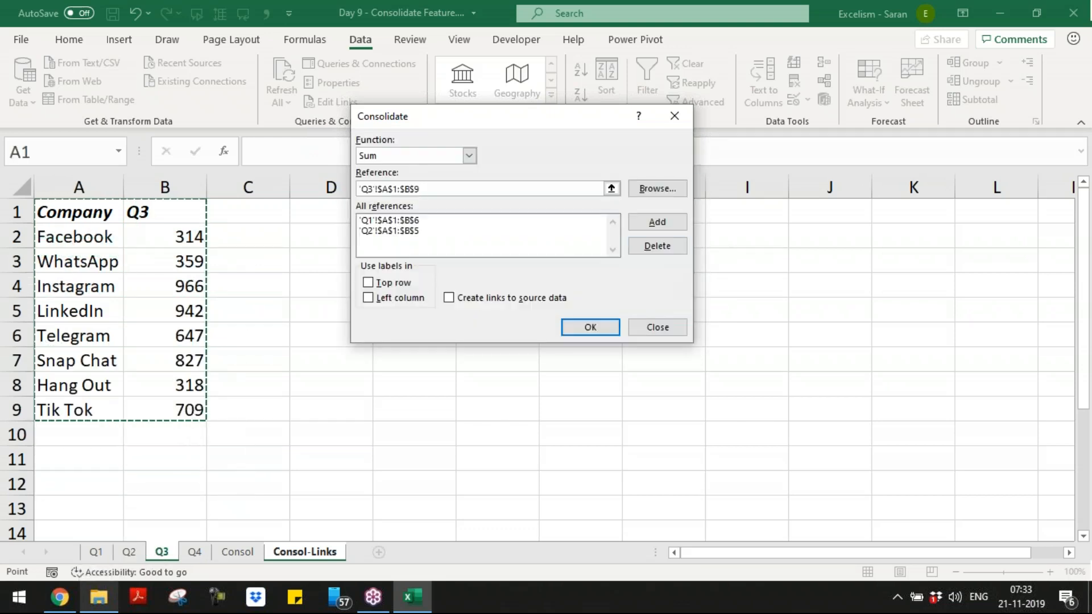
- Add Q3 range A1:B9 and Q4 range A1:B3 to the consolidation references
left_click(658, 230)
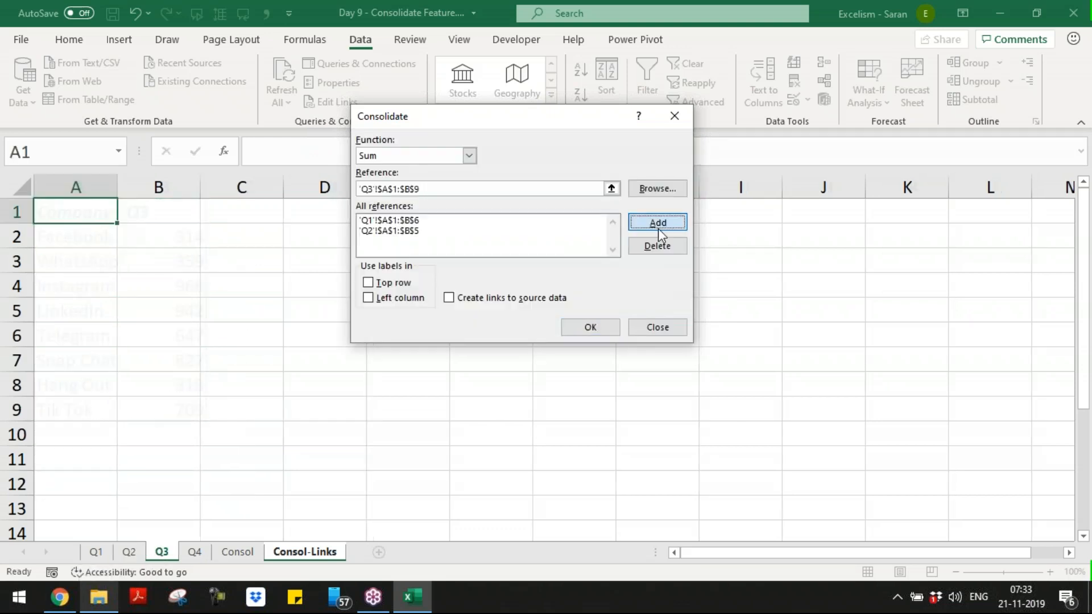
left_click(194, 552)
left_click_drag(59, 211, 158, 254)
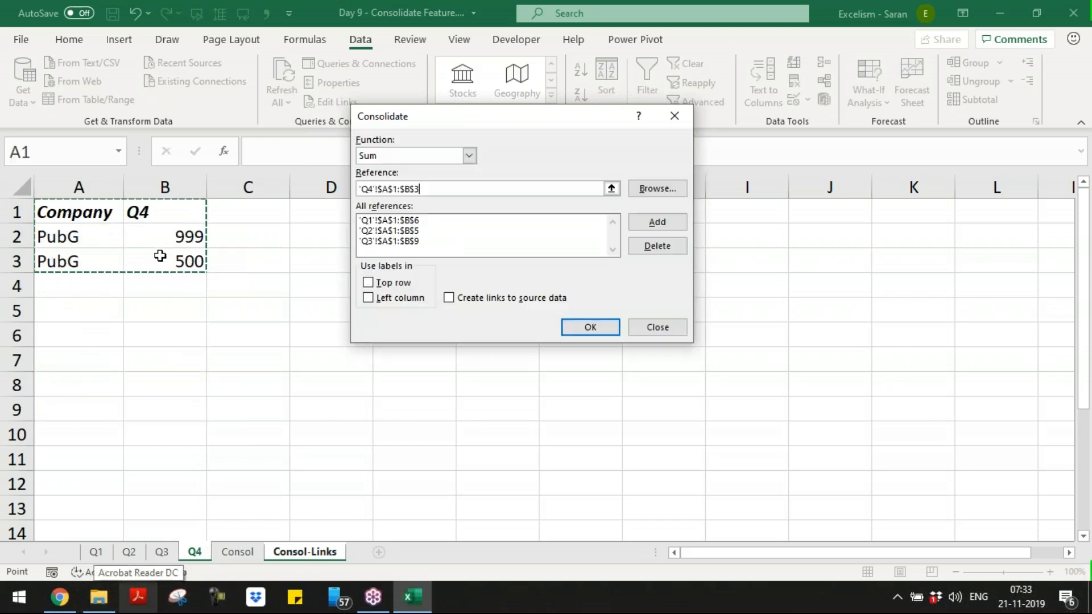
left_click(659, 223)
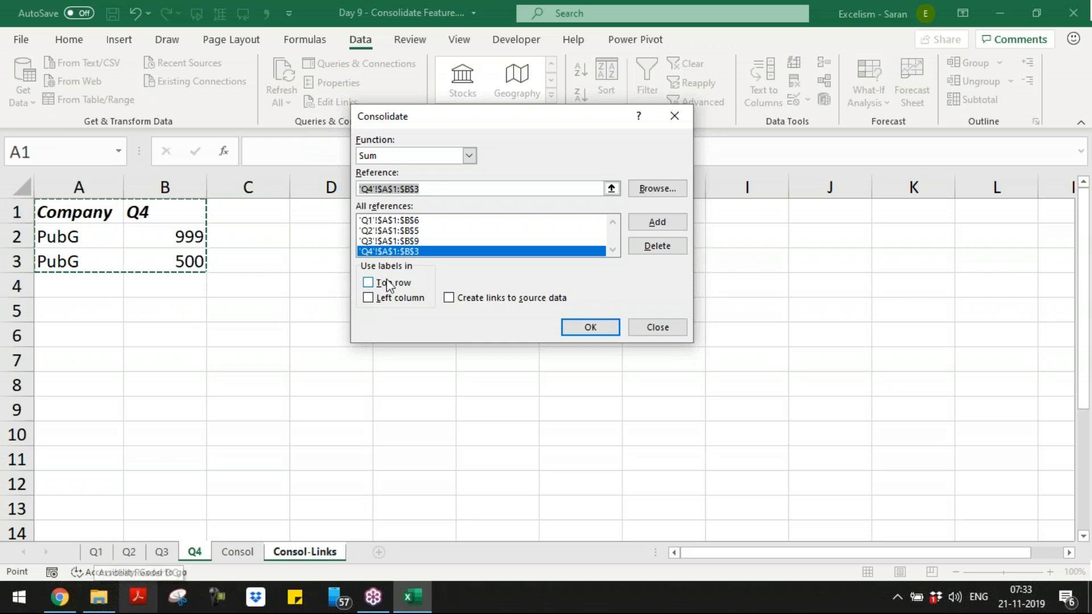
- Run the Sum consolidation with top-row and left-column labels and links to source data, and autofit column A
left_click(388, 283)
left_click(394, 305)
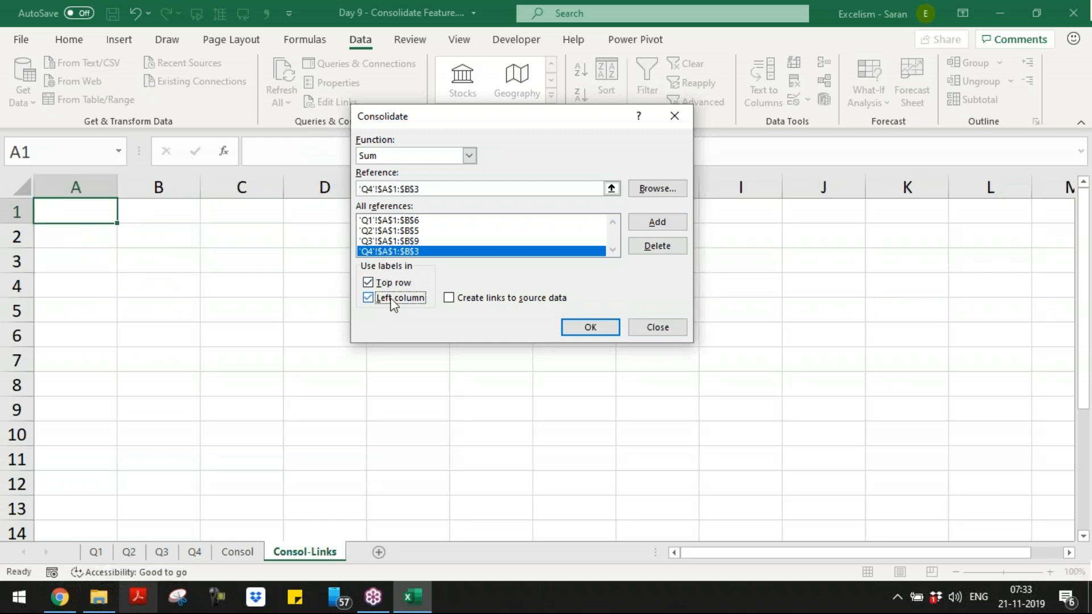
left_click(453, 307)
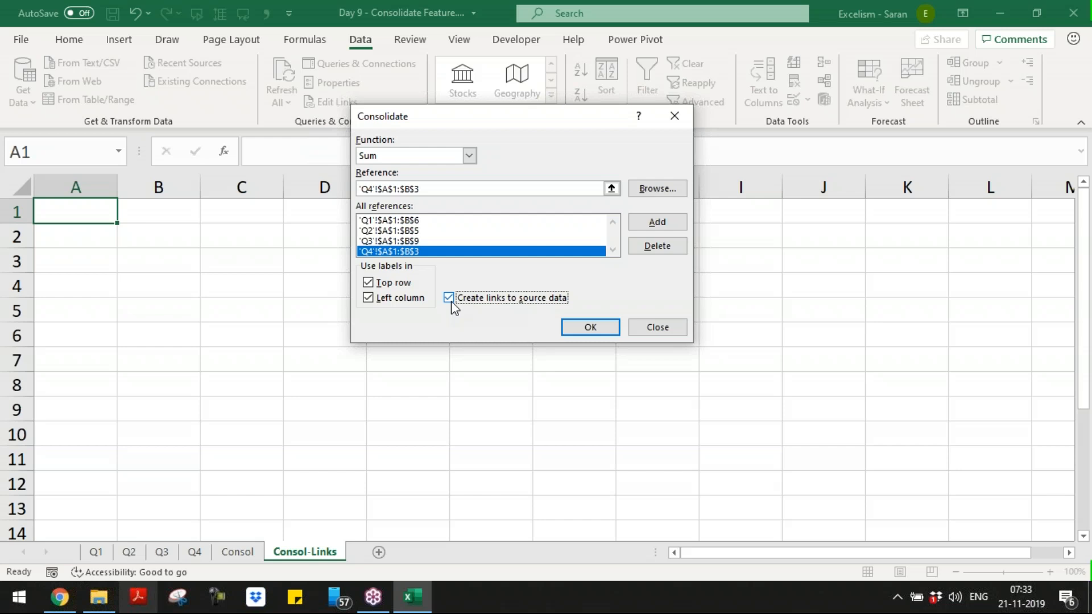
left_click(606, 331)
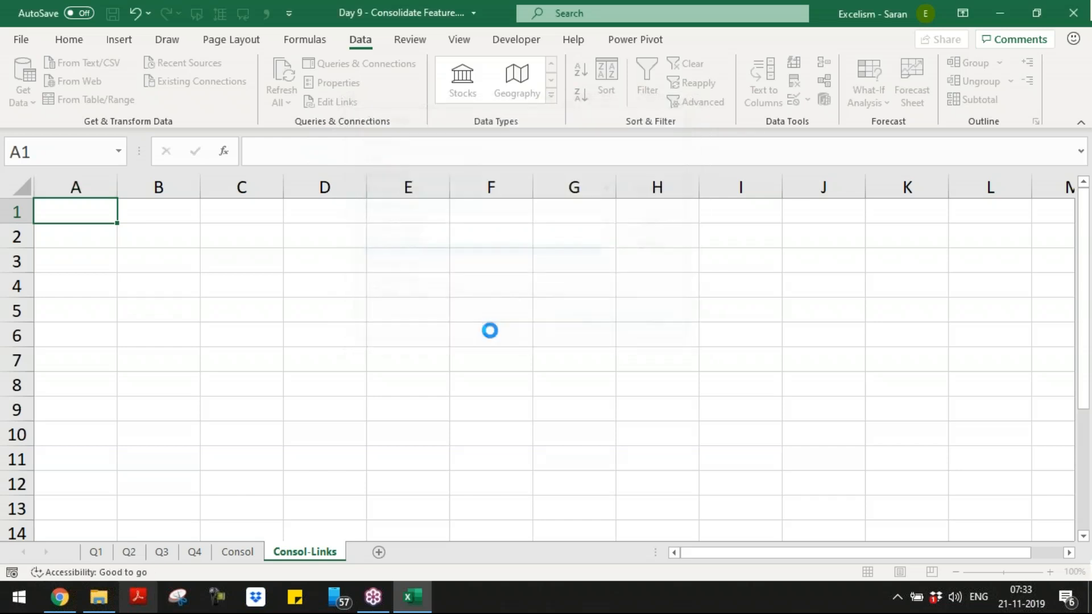
left_click(206, 278)
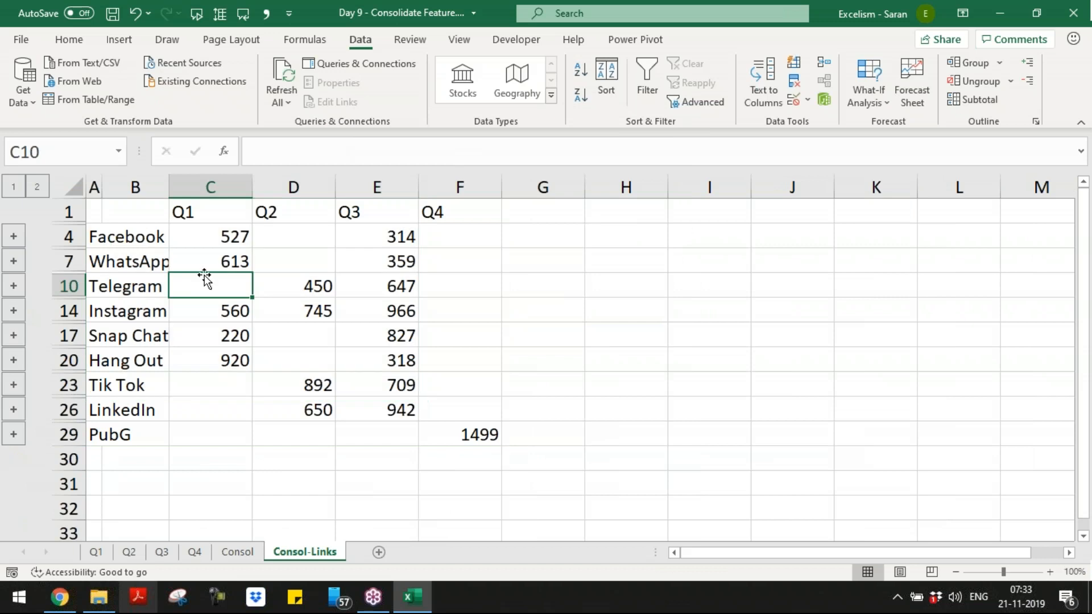
double_click(102, 186)
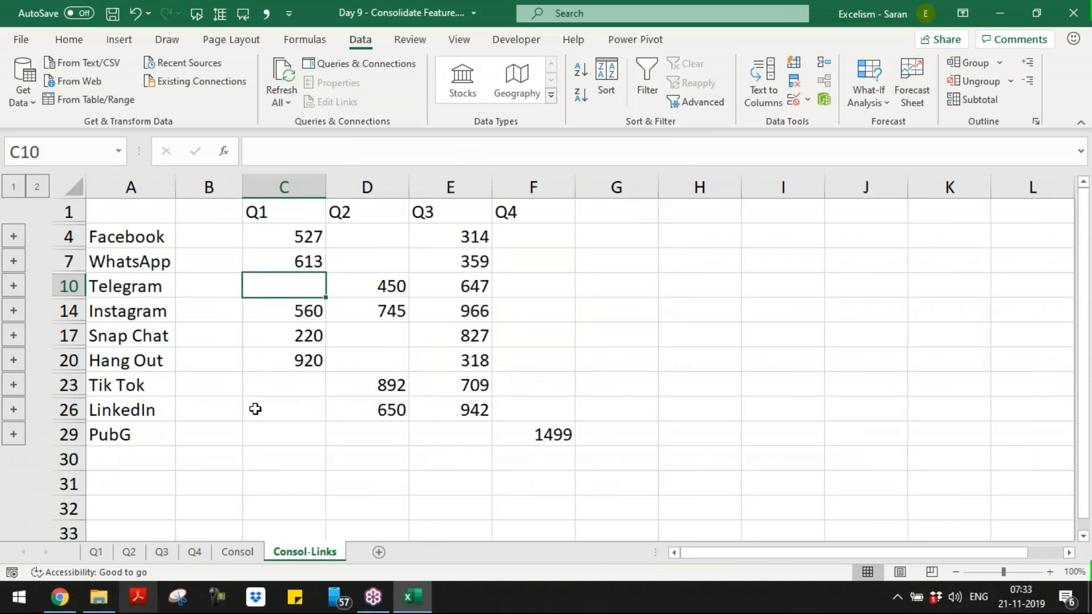
- Compare the consolidated table on the Consol sheet with the one on Consol-Links, and check Consol's Facebook Q1 cell
left_click(237, 552)
scroll(397, 510, "down", 1)
scroll(397, 510, "down", 3)
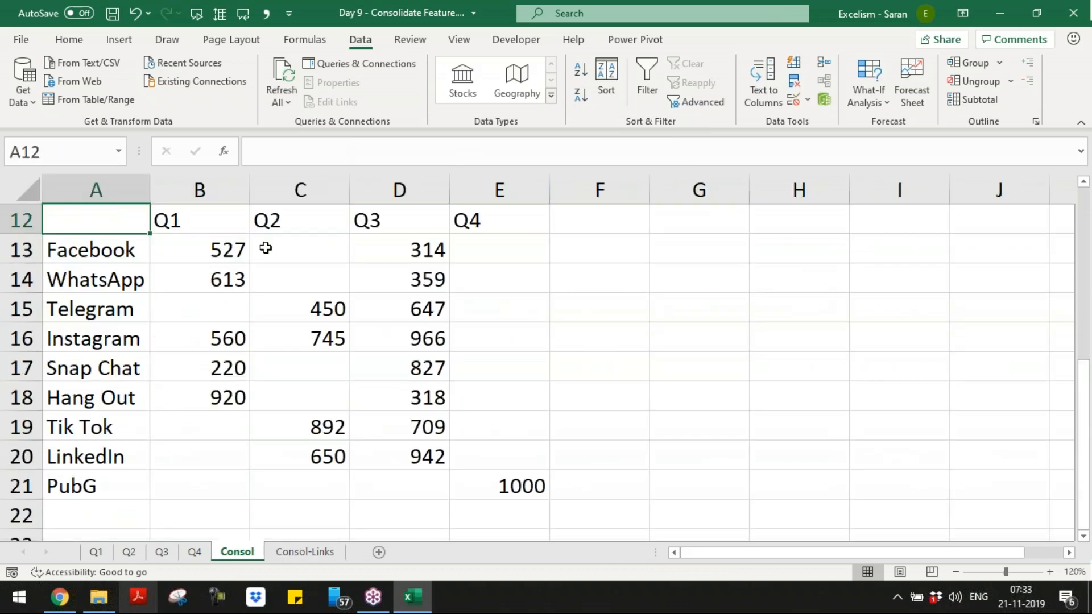
left_click_drag(120, 221, 498, 482)
left_click(301, 553)
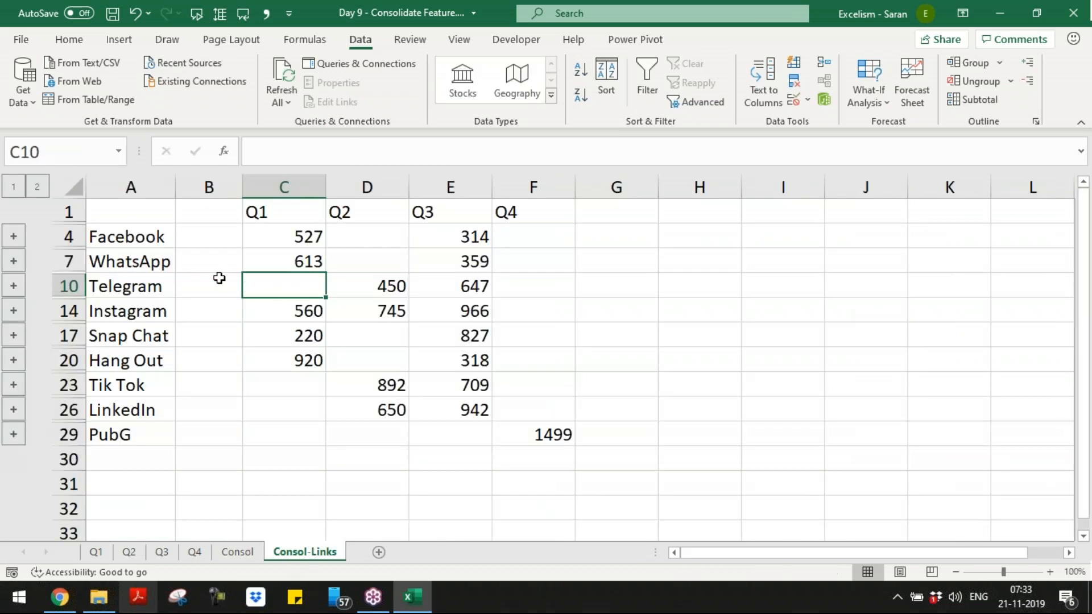
left_click(248, 552)
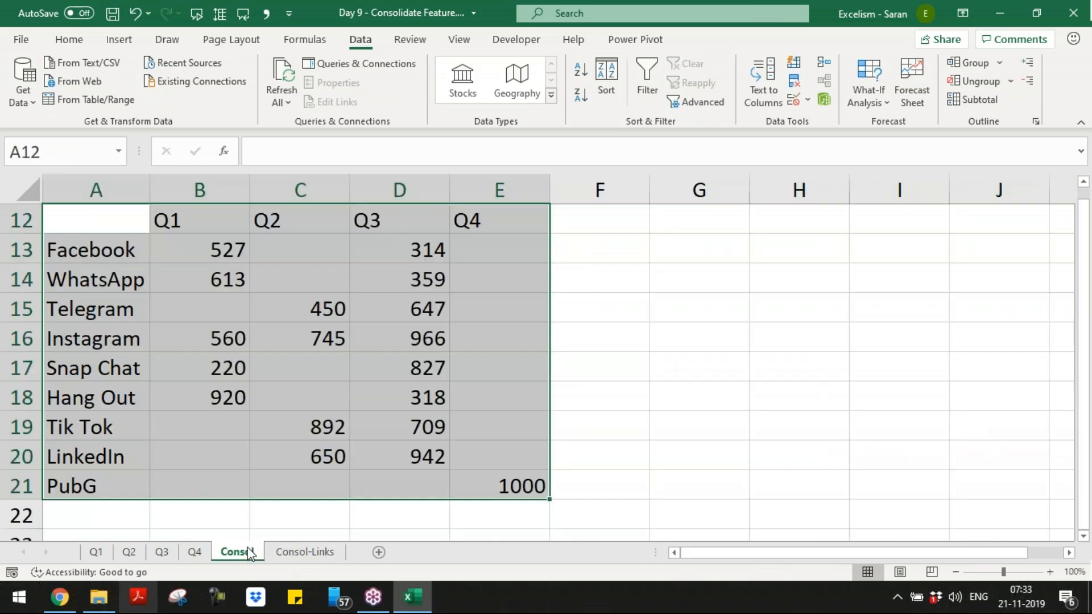
left_click(224, 245)
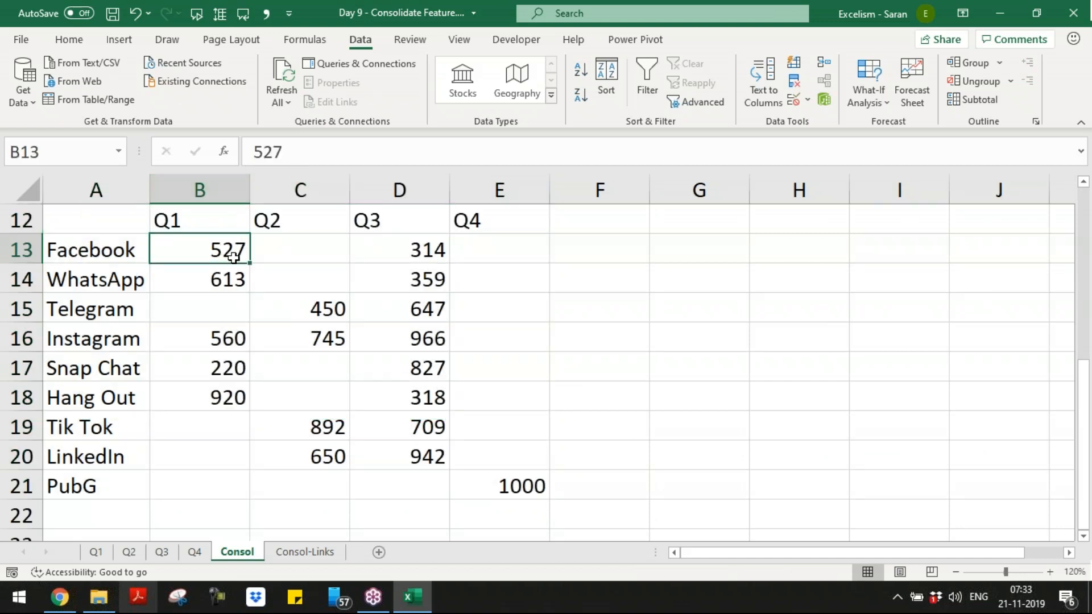
- On Consol-Links, select Facebook's Q1 total, expand the Facebook group and autofit column B
key("ctrl+Page_Down")
left_click(287, 239)
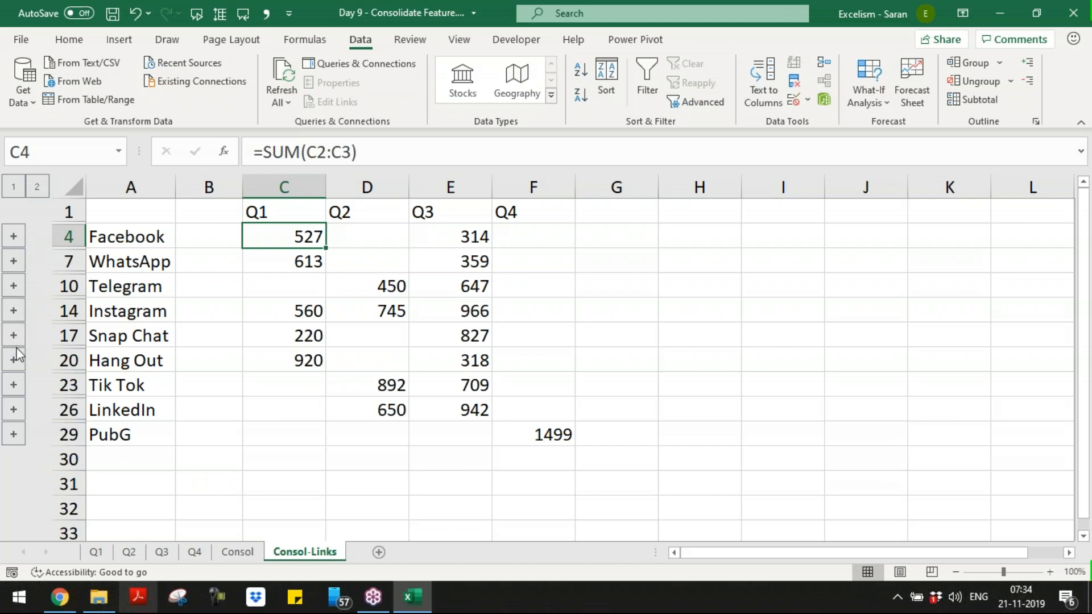
left_click(13, 236)
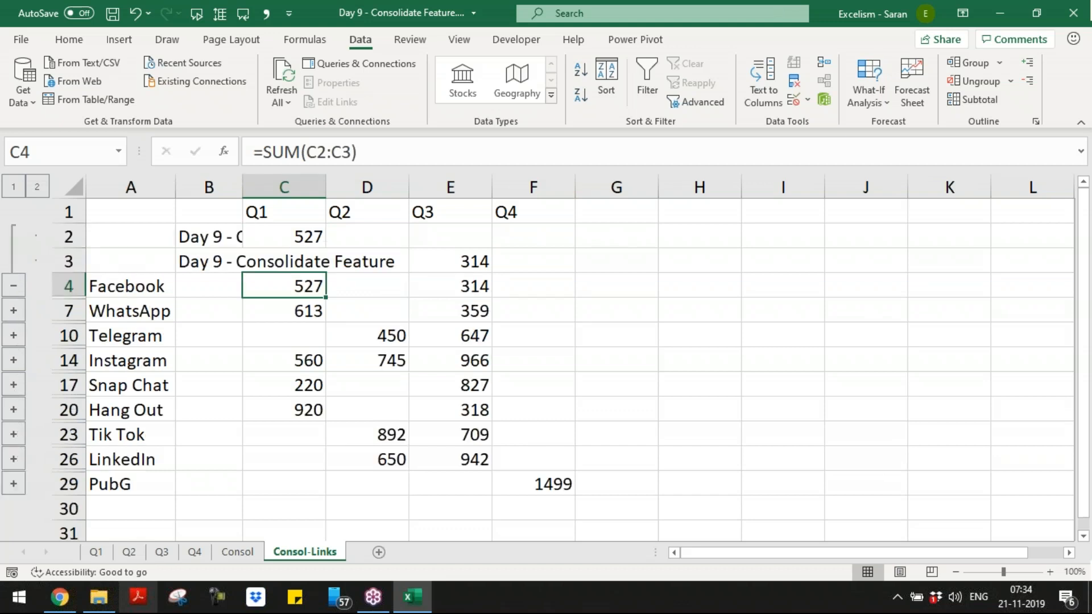
double_click(243, 187)
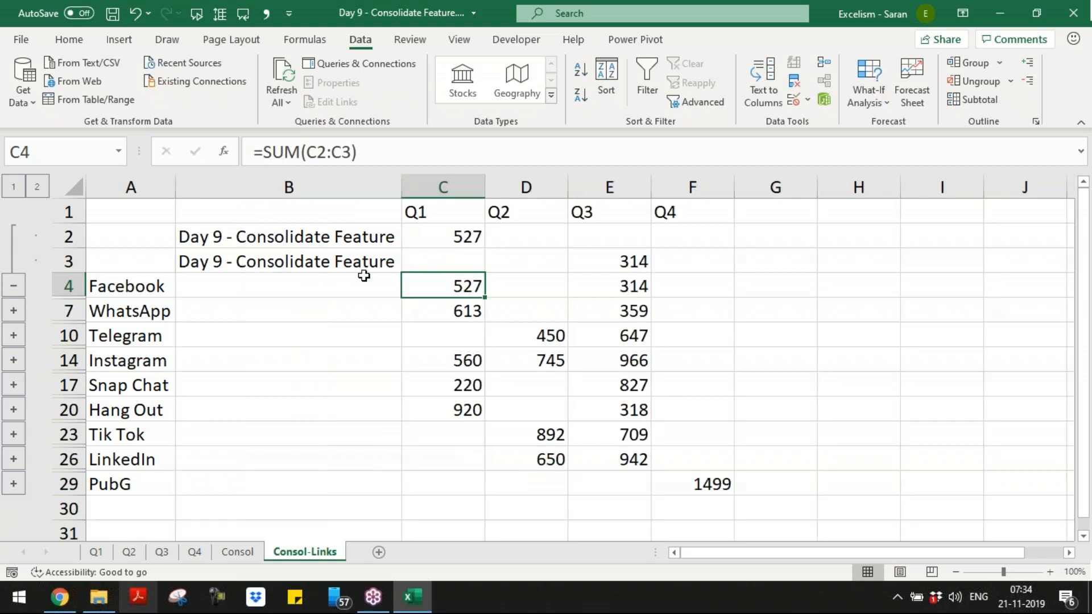
- Inspect the formulas behind Facebook's Q1 total in C4 and its detail cell C2 without changing them
double_click(453, 285)
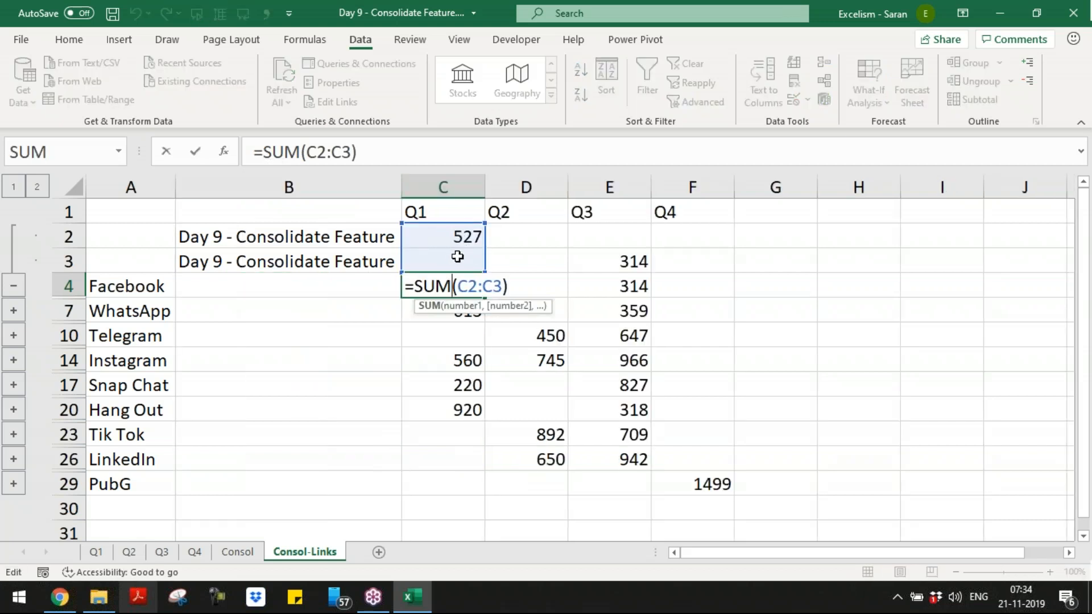
key("Escape")
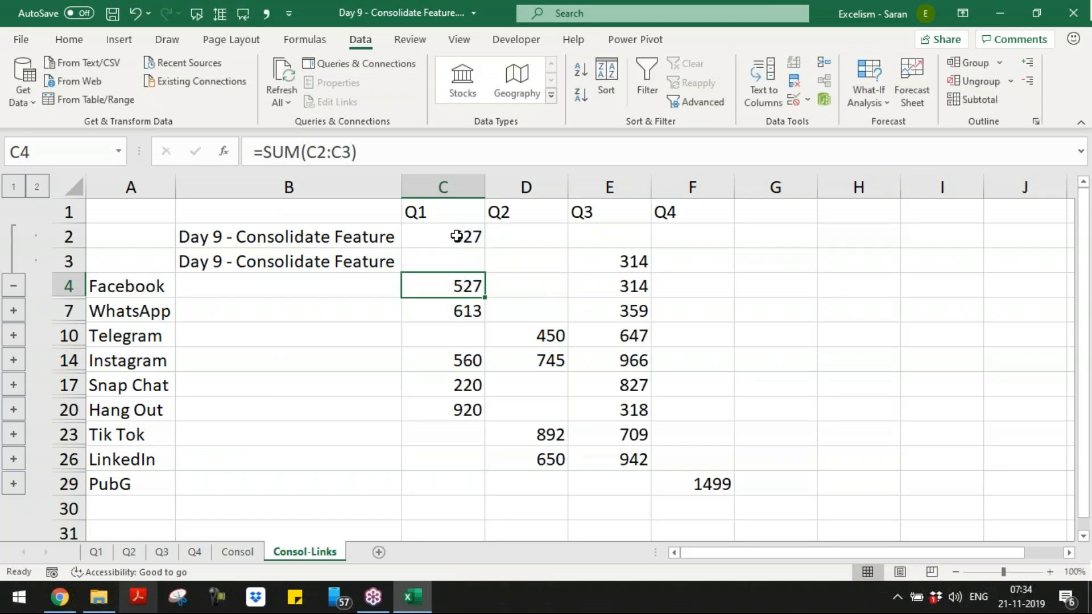
double_click(457, 236)
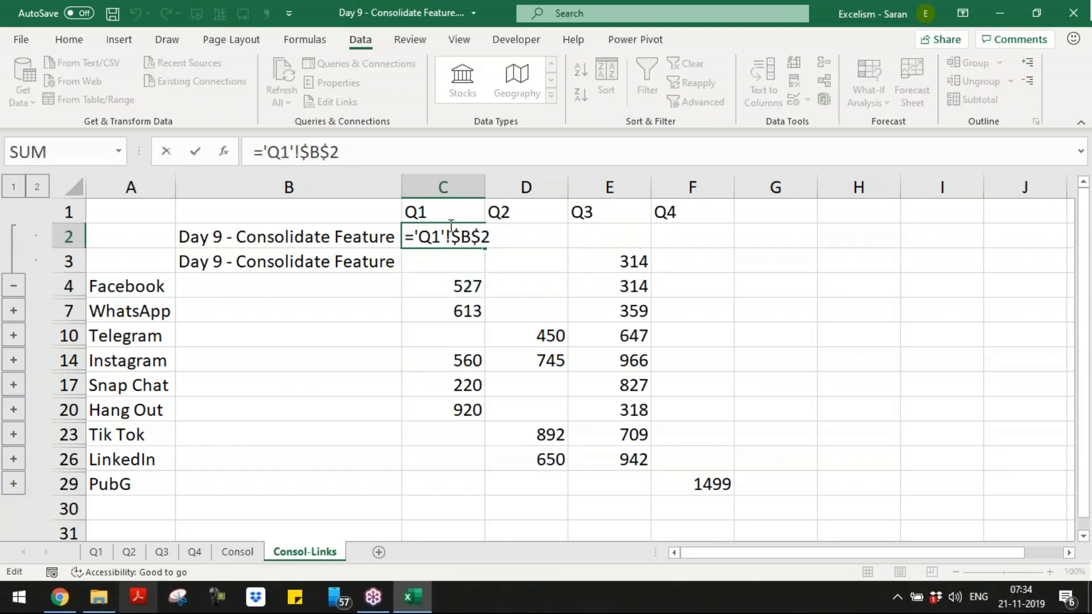
left_click_drag(420, 236, 506, 231)
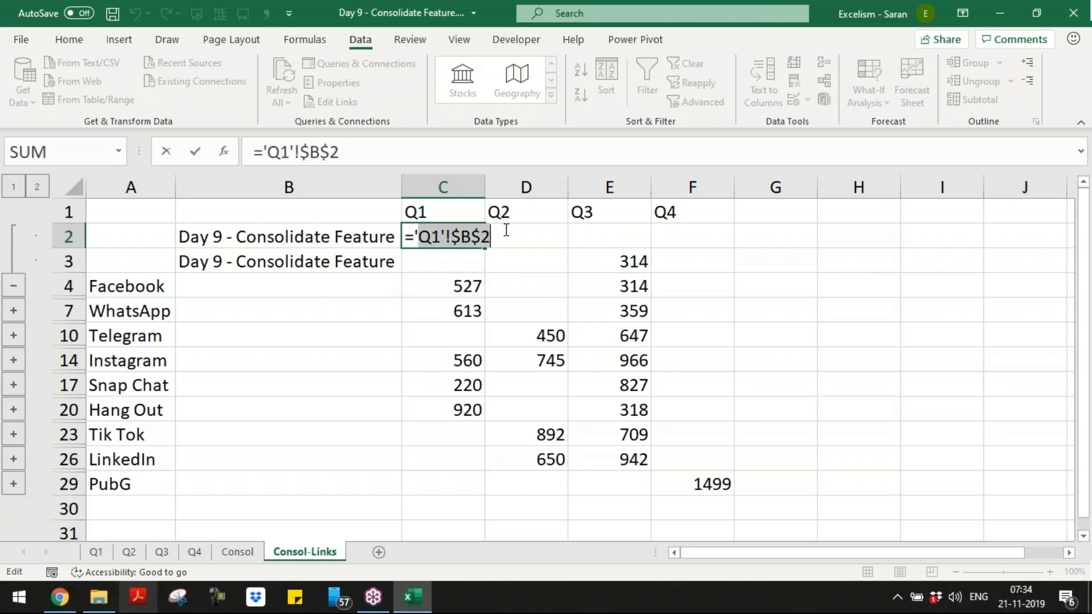
left_click(444, 237)
key("Escape")
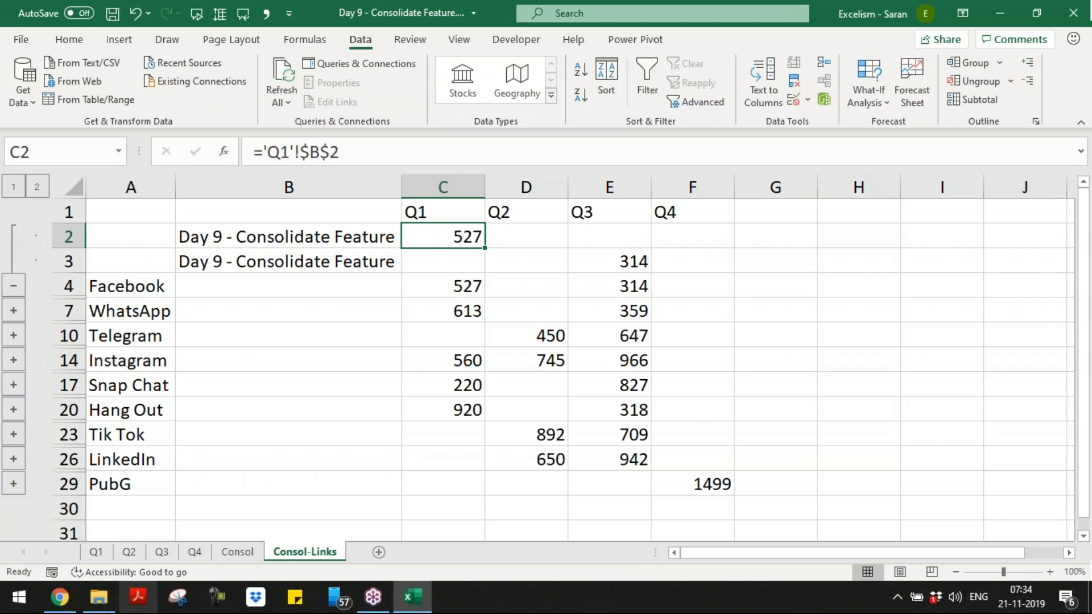
- Go to the source cell of C2 on the Q1 sheet and set Facebook's value to 999
key("ctrl+bracketleft")
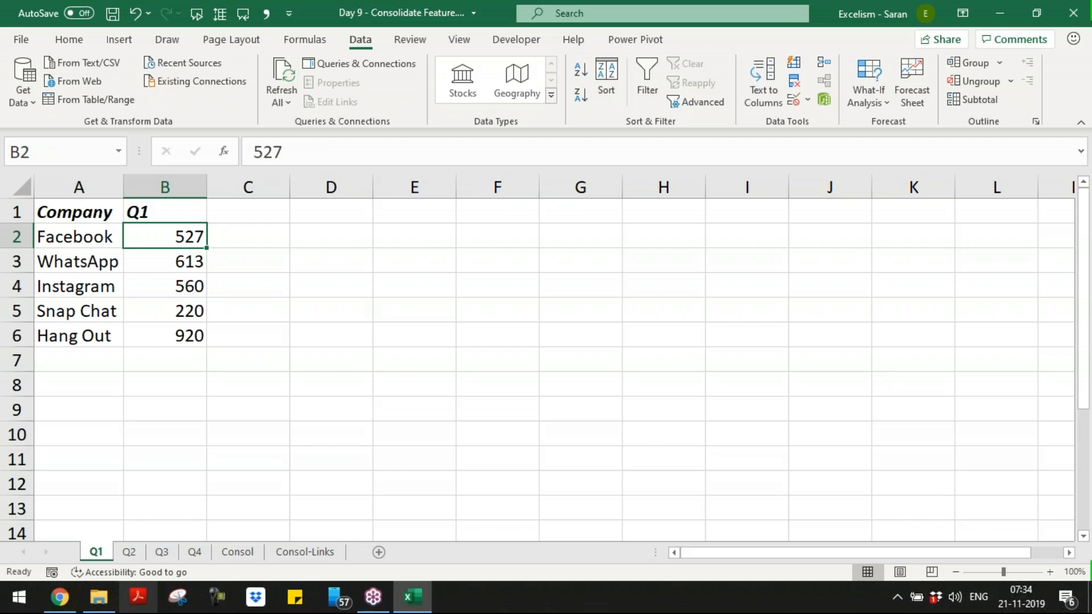
type("999")
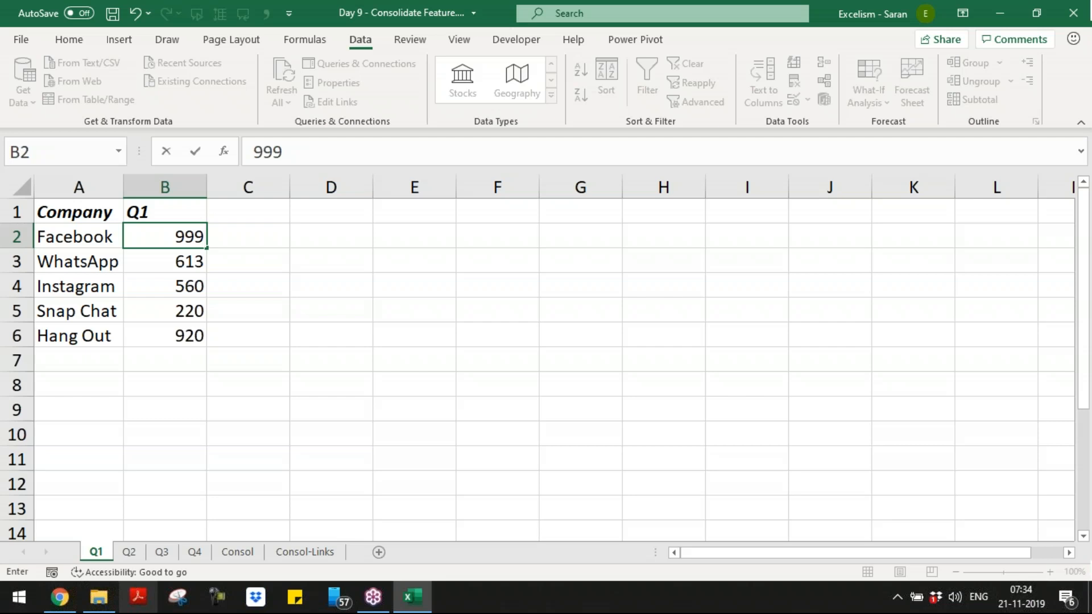
key("Return")
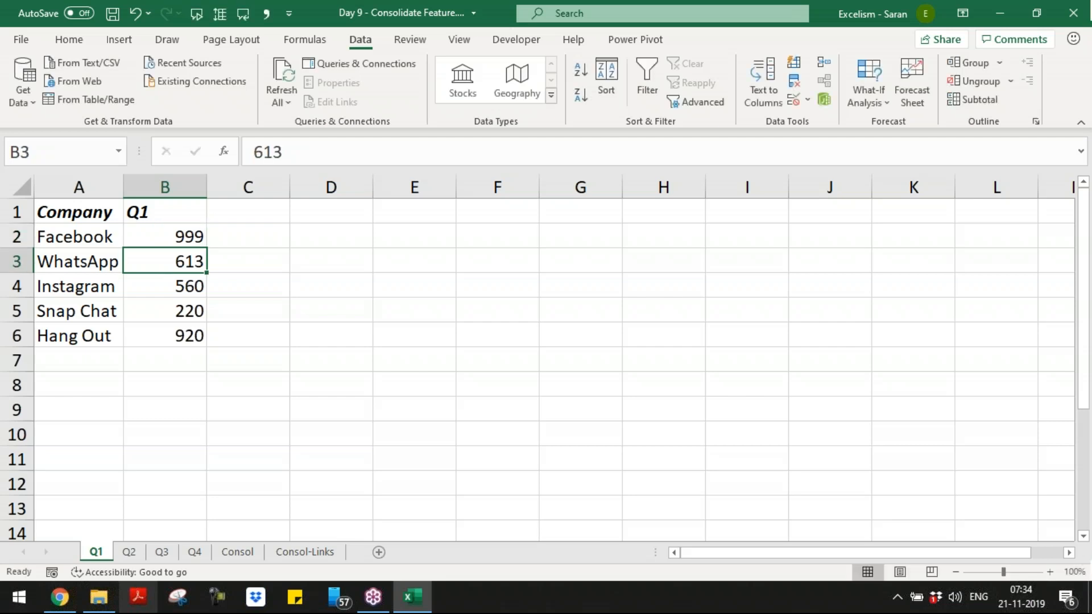
- Return to Consol-Links and check the Q1 values down column C as far as the Instagram row
key("ctrl+Page_Down")
key("ctrl+Page_Down")
key("ctrl+Page_Down")
key("ctrl+Page_Down")
key("ctrl+Page_Down")
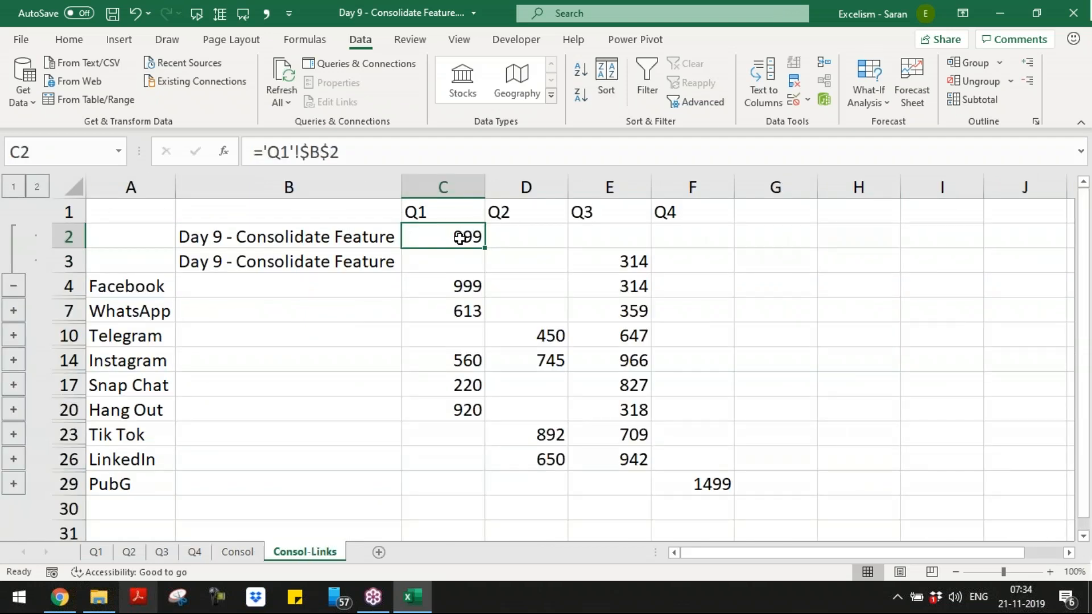
key("Down")
key("Down")
key("Down")
key("Down")
key("Up")
key("Down")
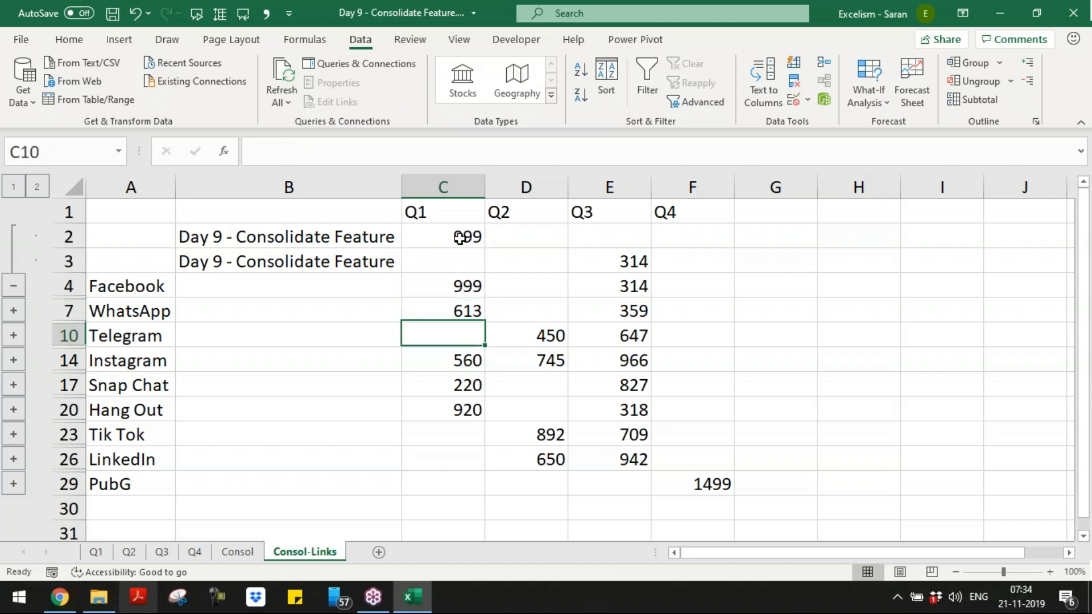
key("Down")
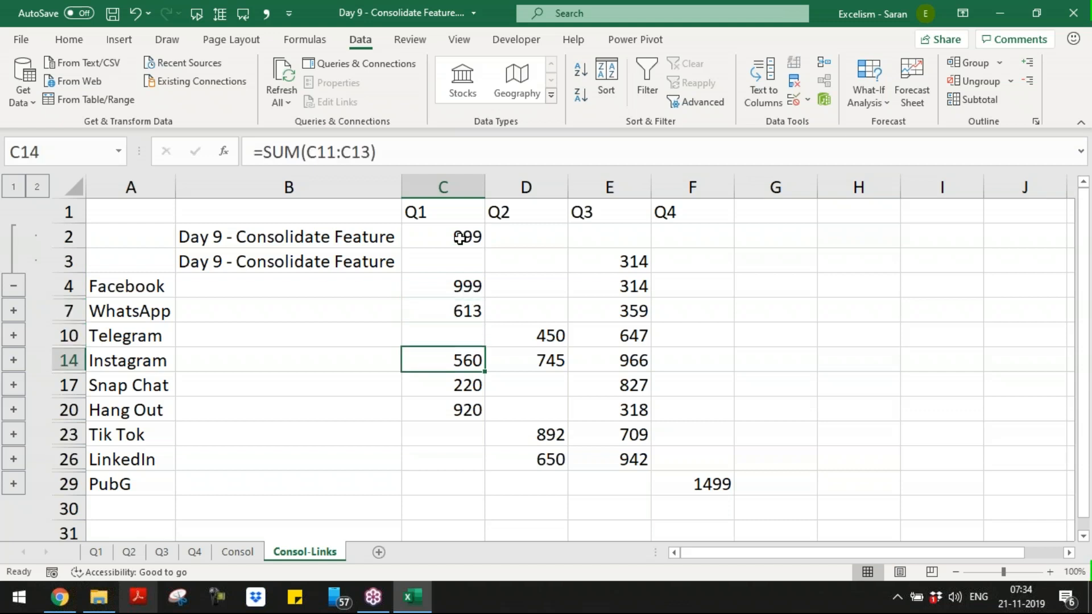
- Expand the Instagram group and inspect its Q2 and Q3 totals and the Q3 detail cell E13
left_click(16, 364)
left_click(561, 428)
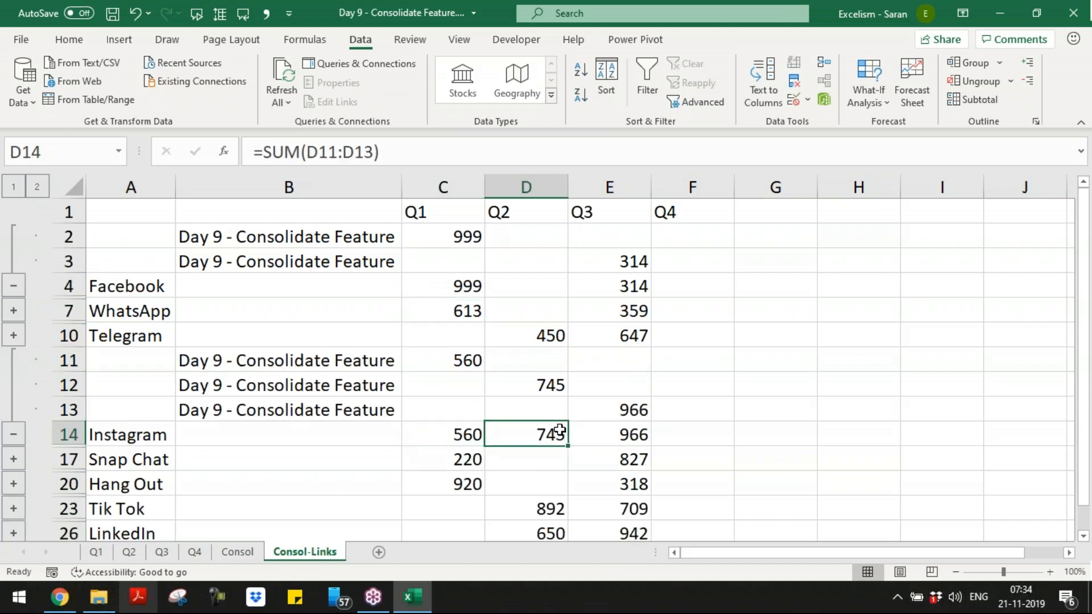
left_click(621, 431)
left_click(628, 411)
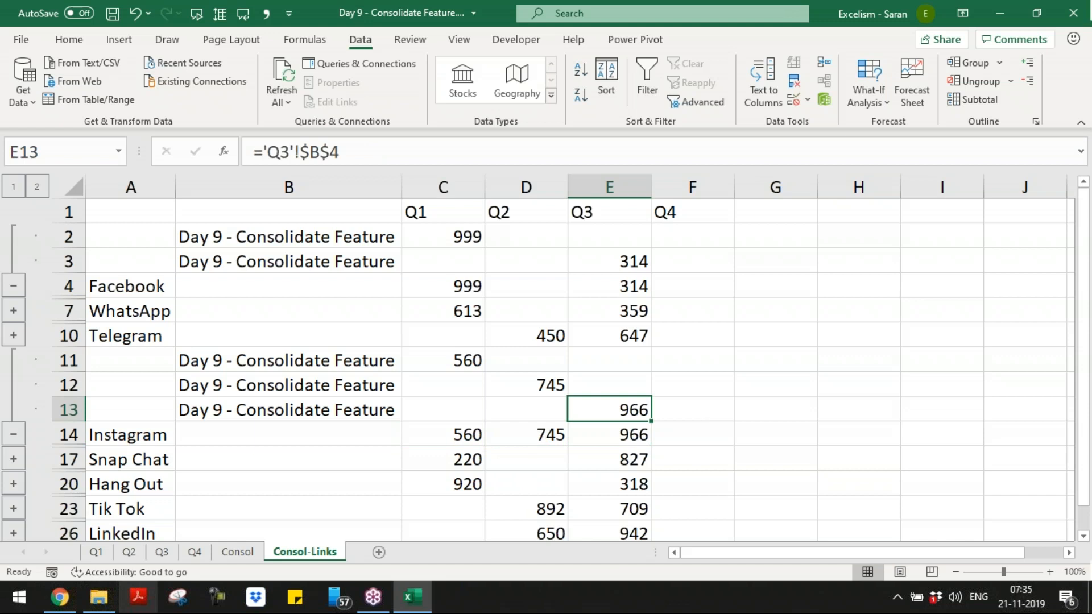
- Set Instagram's value on the Q3 source sheet to 999999 and return to Consol-Links to check the linked cell
key("ctrl+bracketleft")
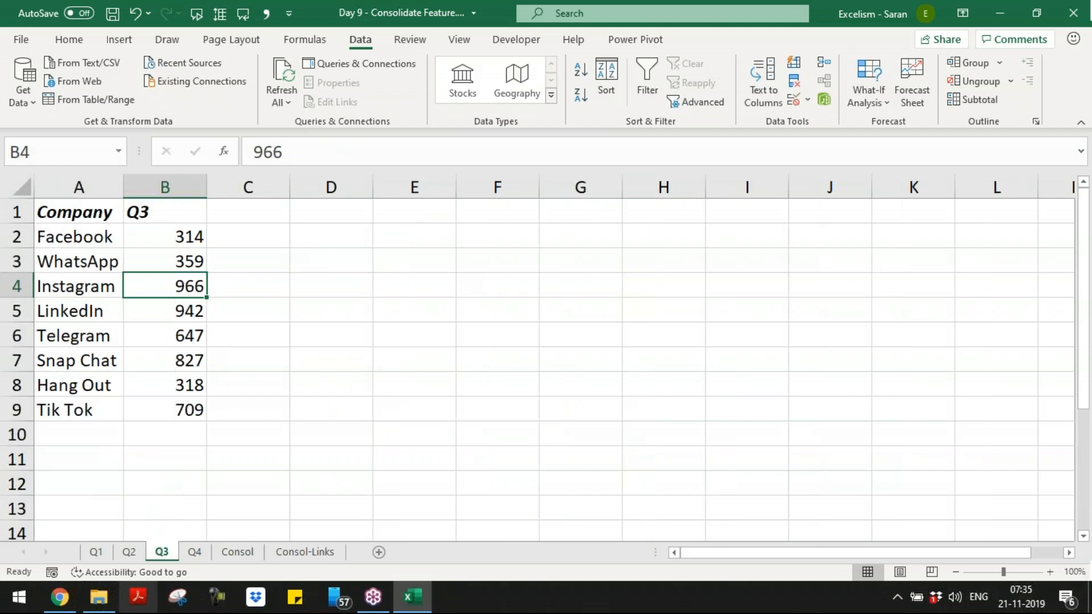
type("999999")
key("Return")
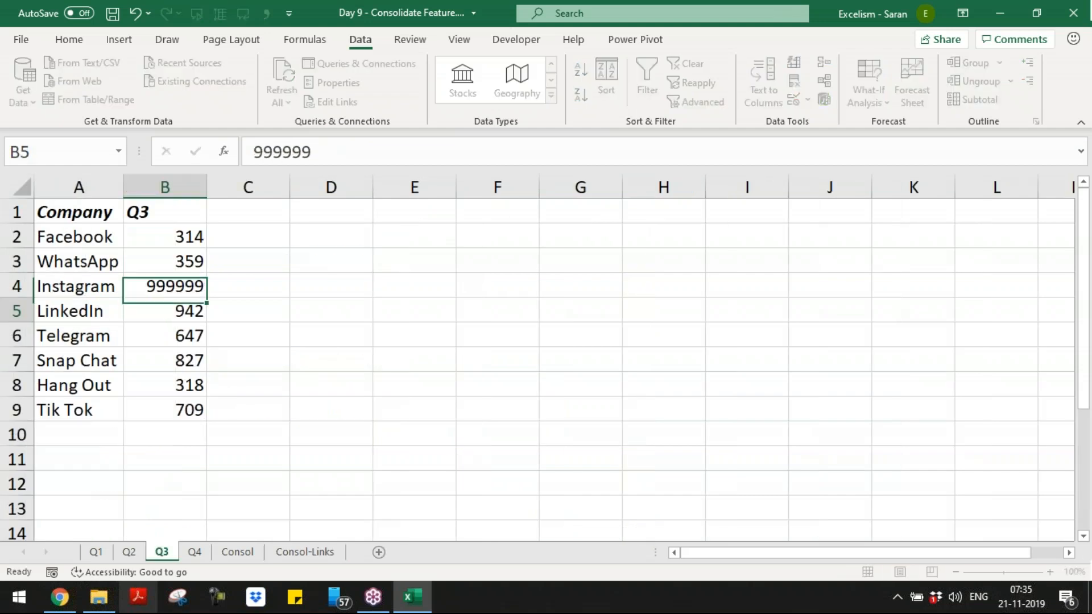
key("ctrl+Page_Down")
key("ctrl+Page_Down")
key("ctrl+Page_Down")
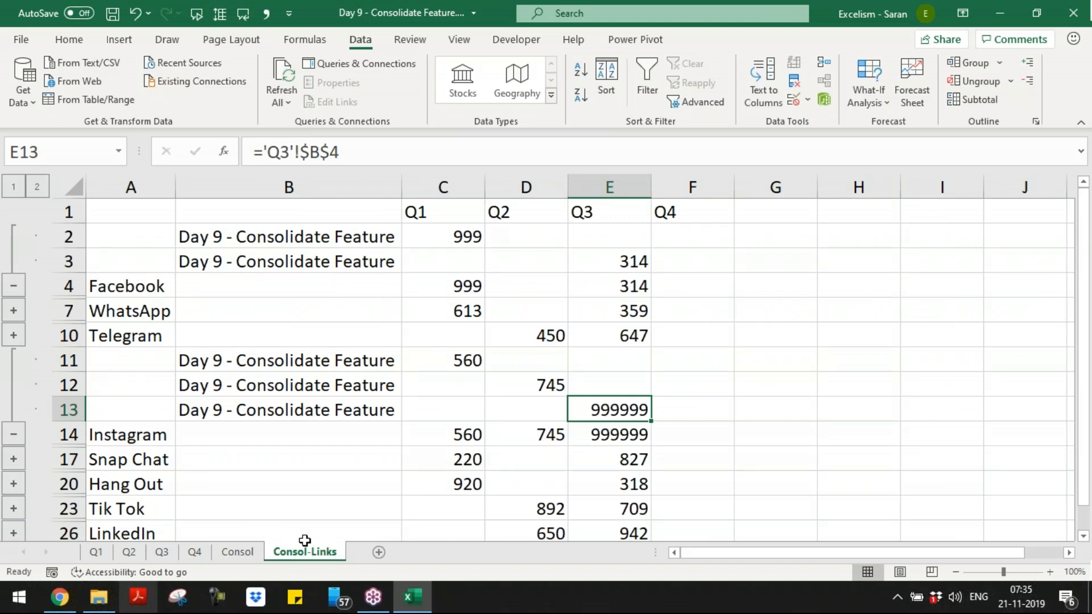
- On the Q3 sheet, replace the company name Instagram in A4 with PubG
key("ctrl+bracketleft")
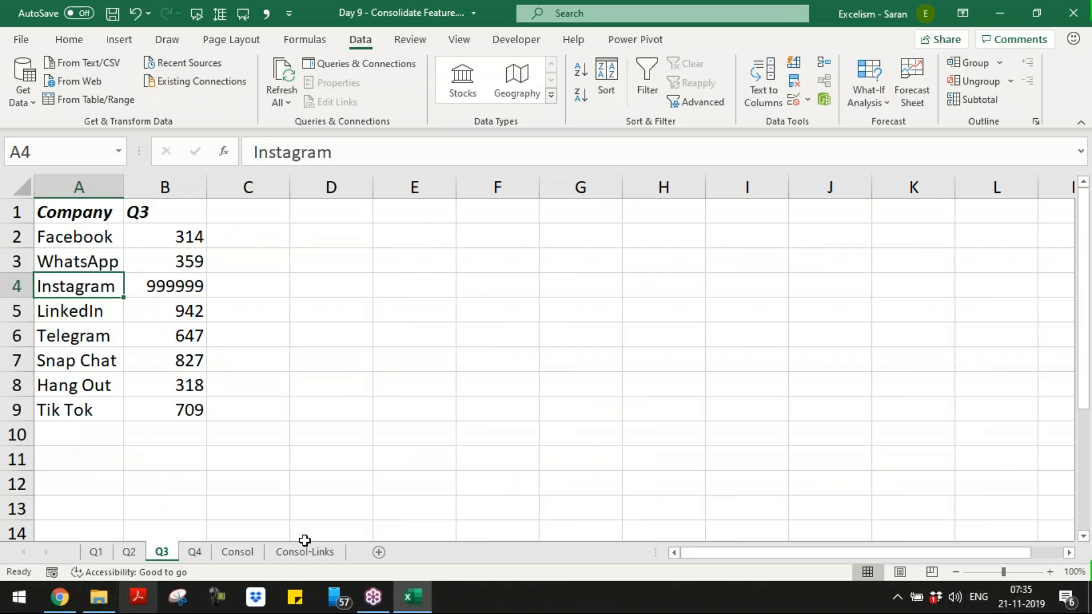
type("PubG")
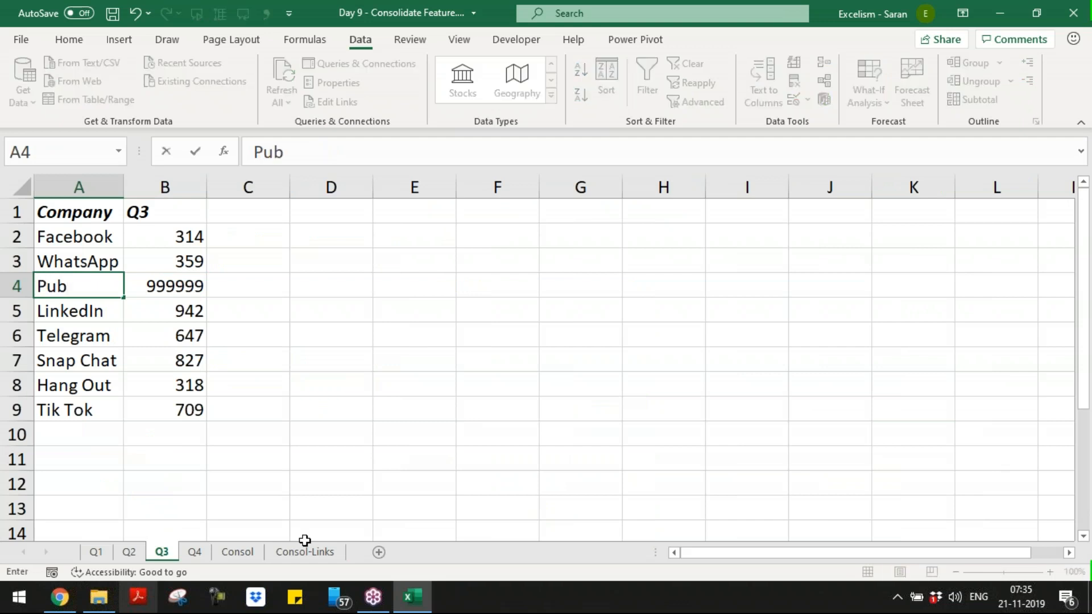
key("Return")
- Examine the Instagram label and its Q3 detail and total rows on Consol-Links after the source name change
left_click(305, 551)
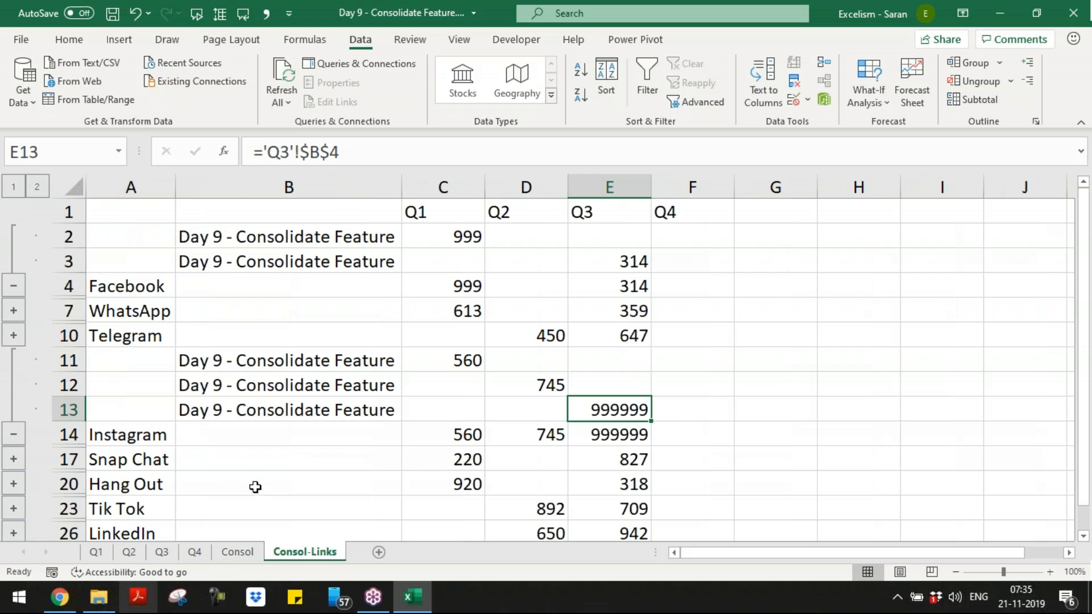
left_click(144, 437)
left_click_drag(264, 405, 605, 428)
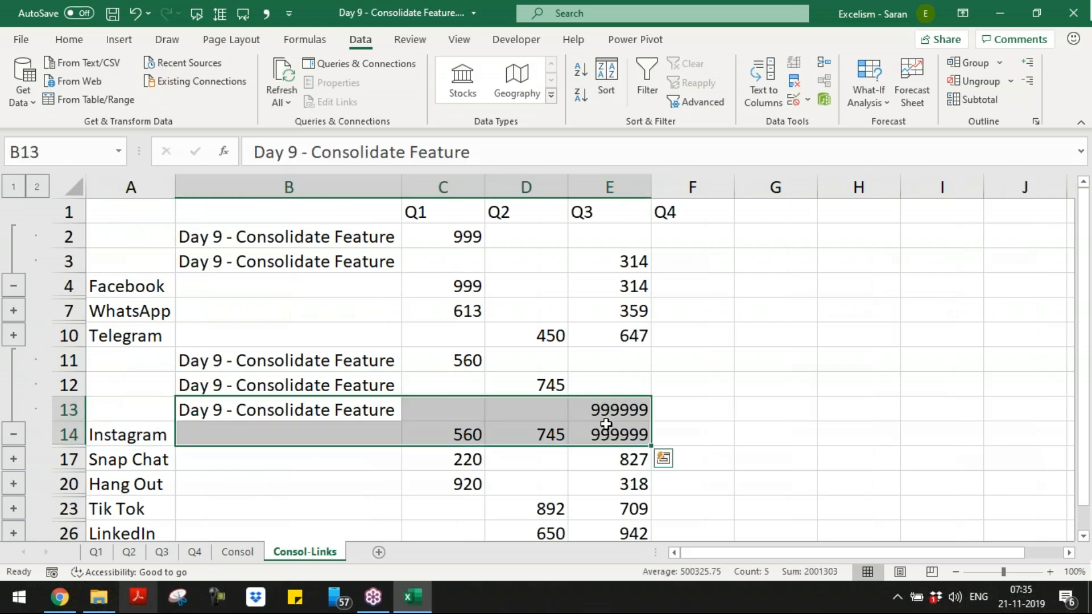
- Review the Consolidate settings for the Q1–Q4 references and the source links option, then close them without consolidating again
left_click(754, 342)
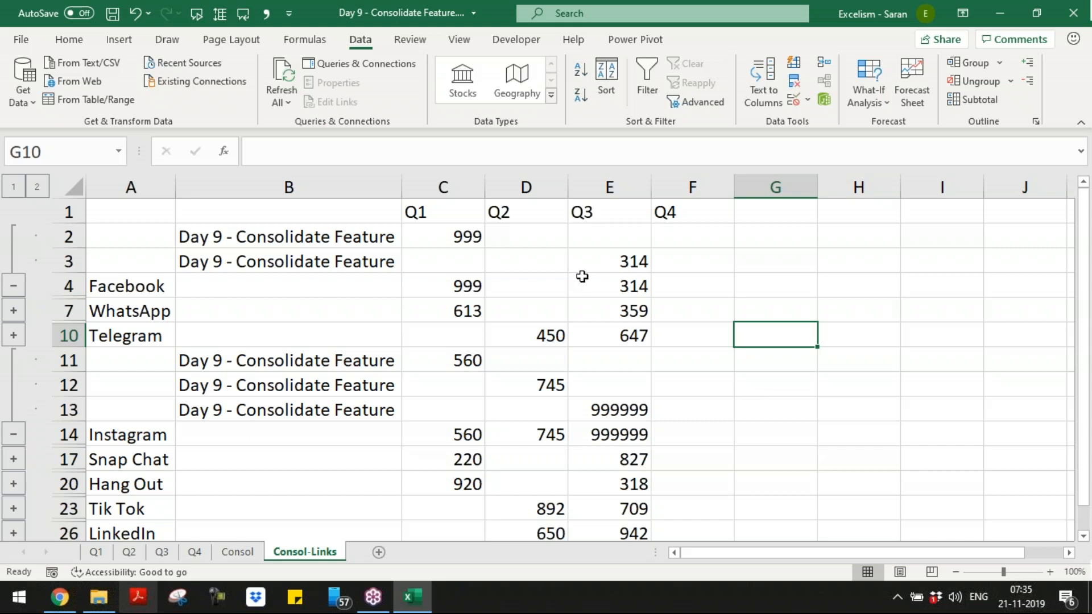
left_click(821, 62)
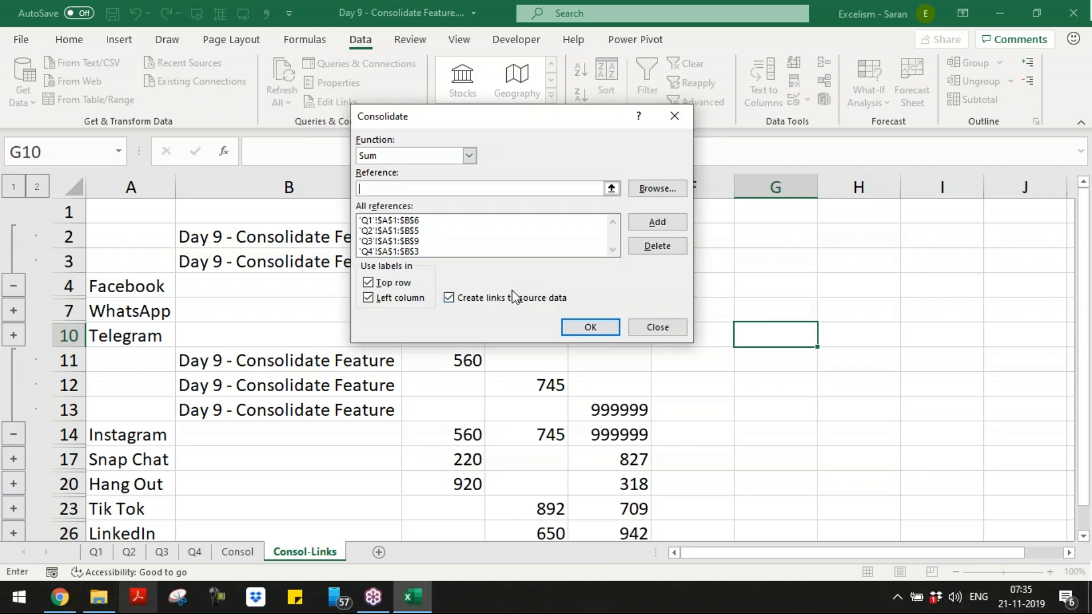
left_click(671, 326)
left_click(488, 355)
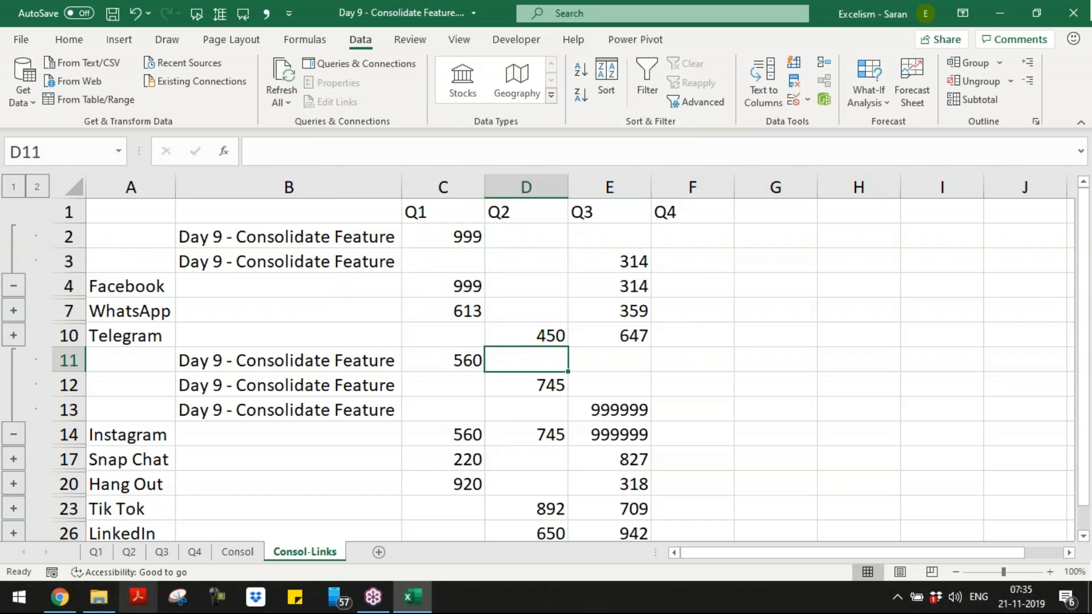
- Switch the Consol-Links outline repeatedly between summary level 1 and detail level 2, finishing with all detail rows expanded
left_click(38, 187)
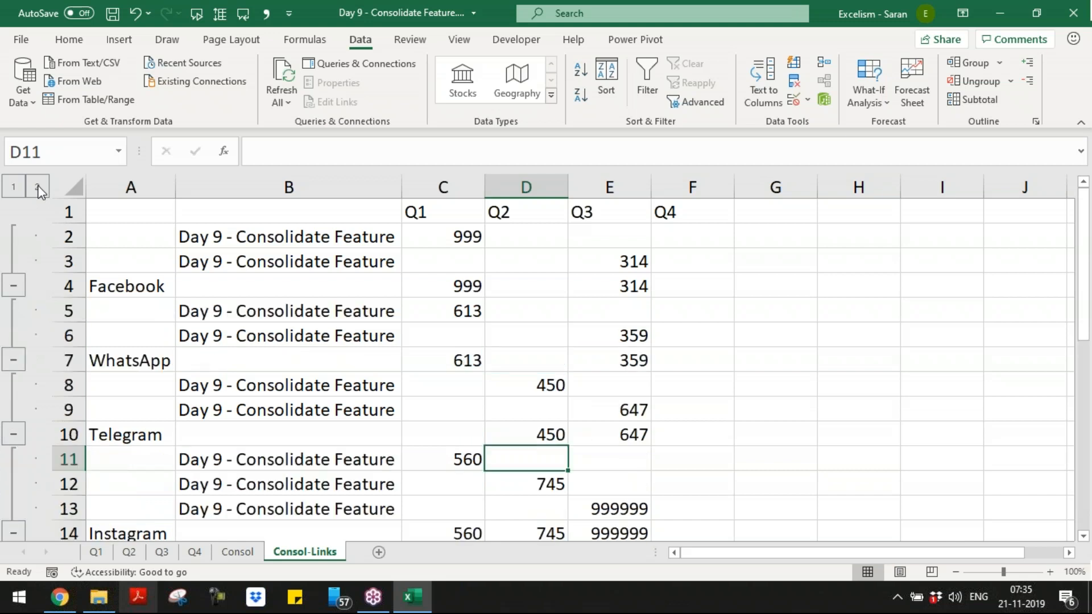
left_click(13, 187)
left_click(38, 187)
left_click(13, 187)
left_click(37, 187)
left_click(16, 187)
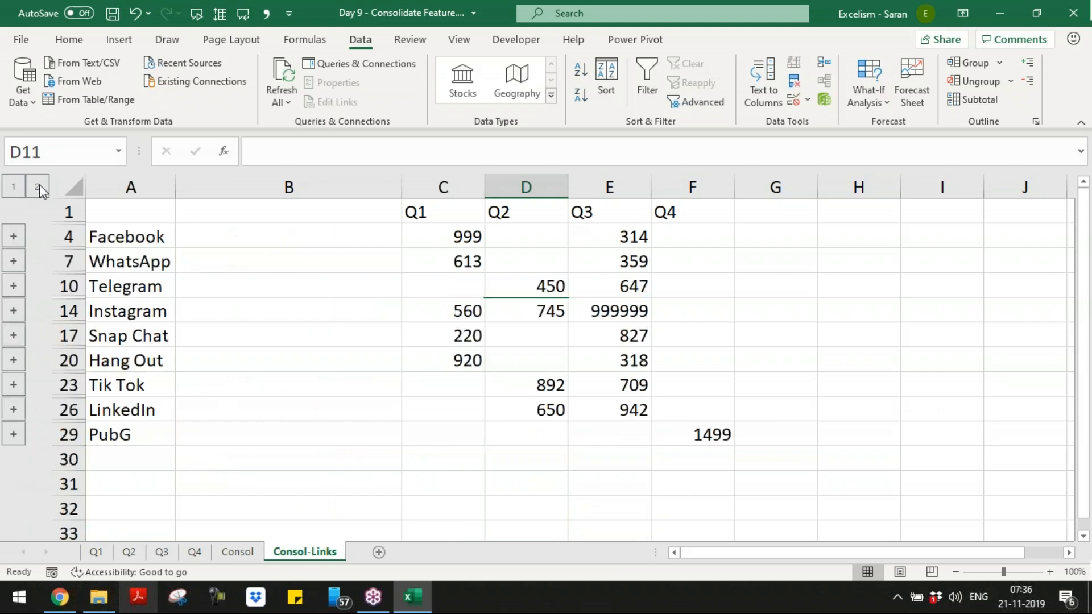
left_click(38, 186)
left_click(14, 187)
left_click(38, 187)
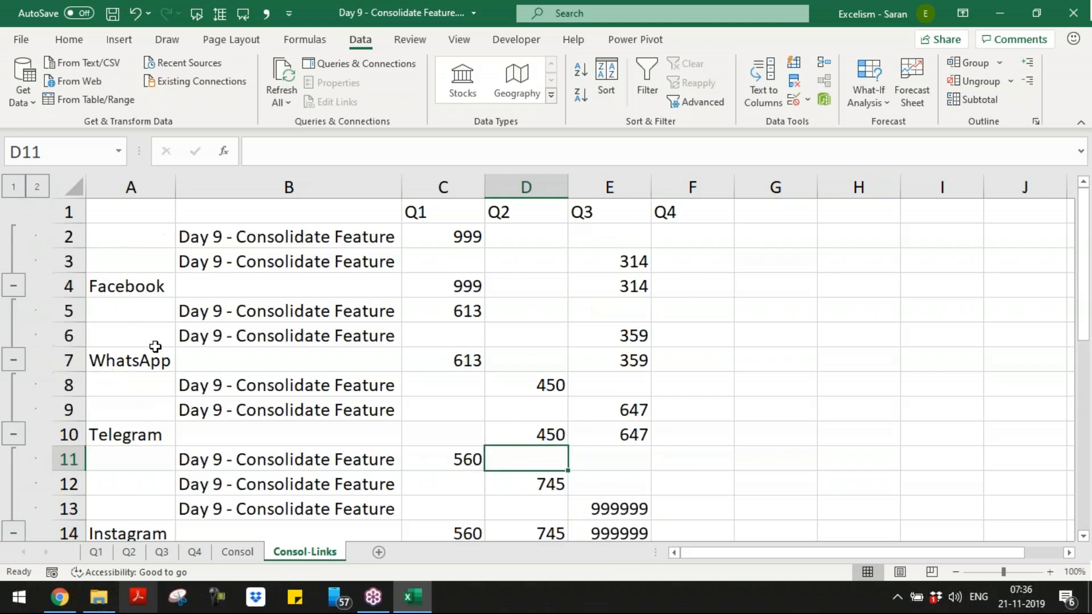
- Add a new blank worksheet after Consol-Links and group its rows 1 to 12
left_click(378, 554)
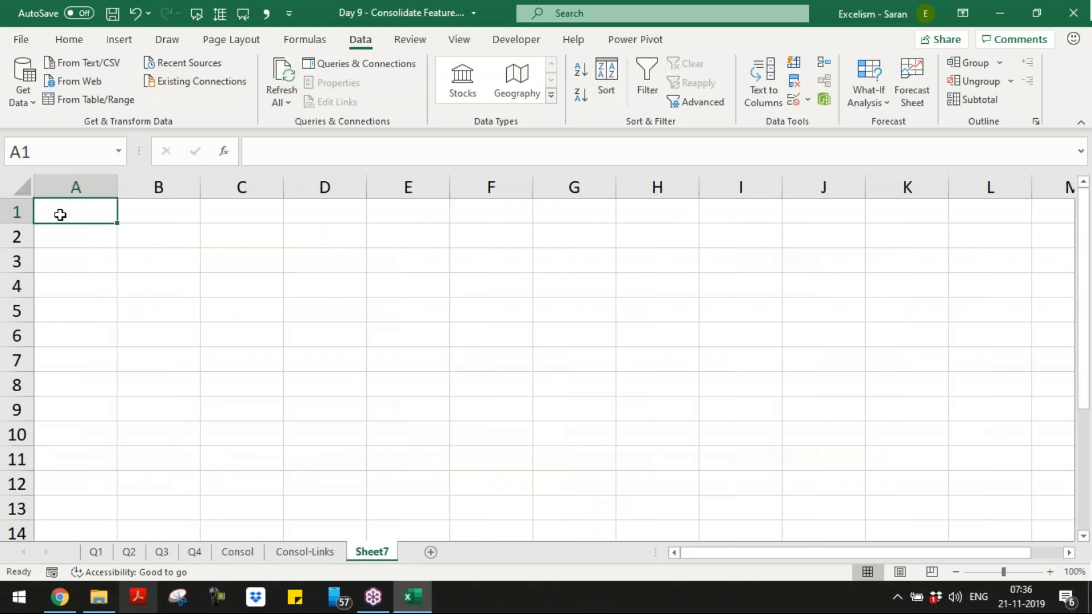
left_click_drag(14, 215, 44, 494)
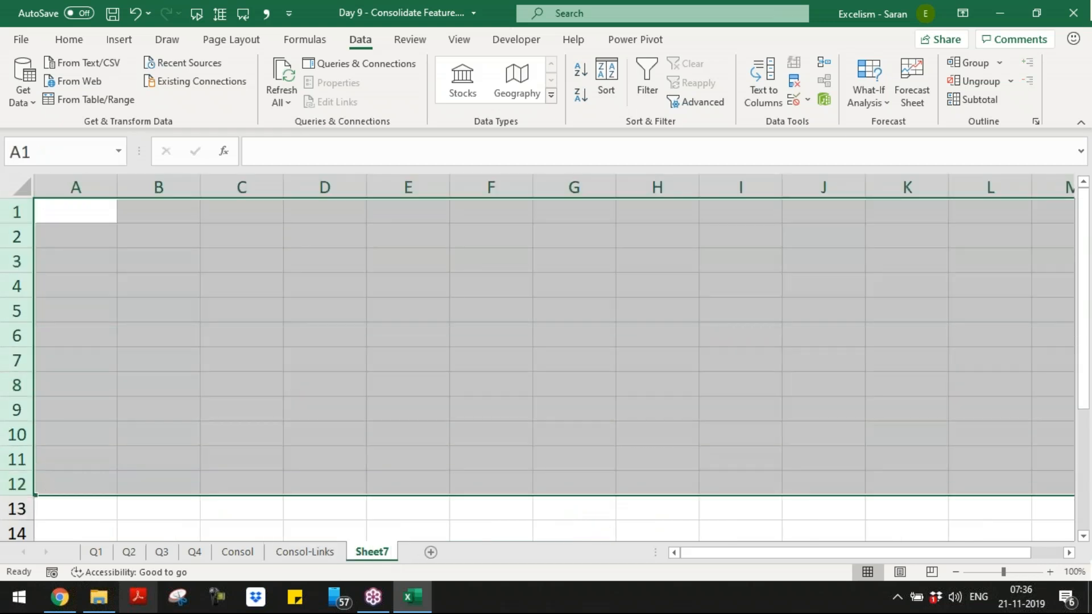
left_click(460, 39)
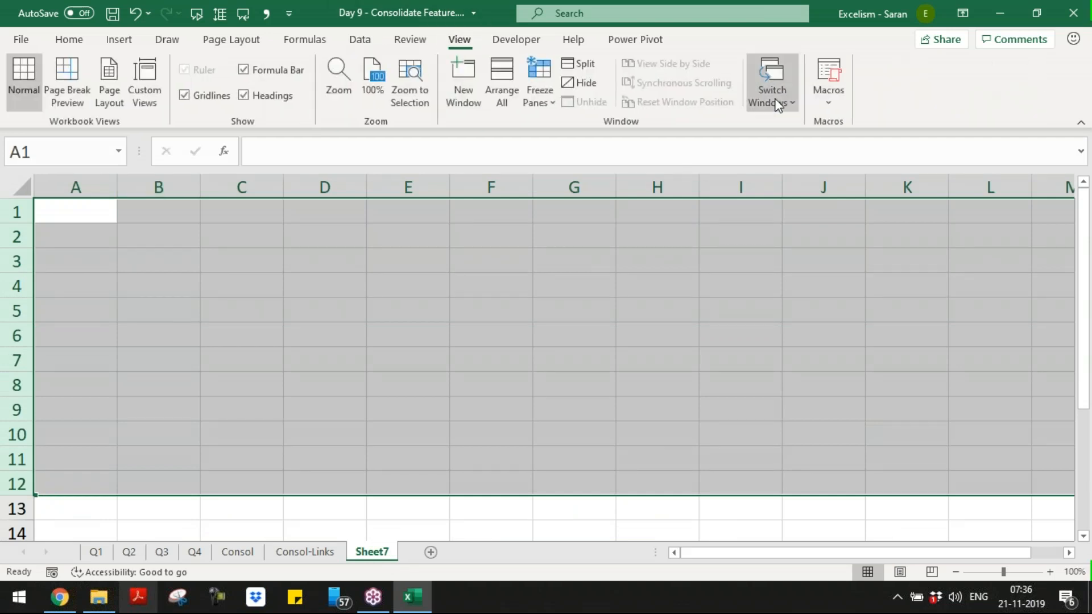
left_click(363, 40)
left_click(967, 63)
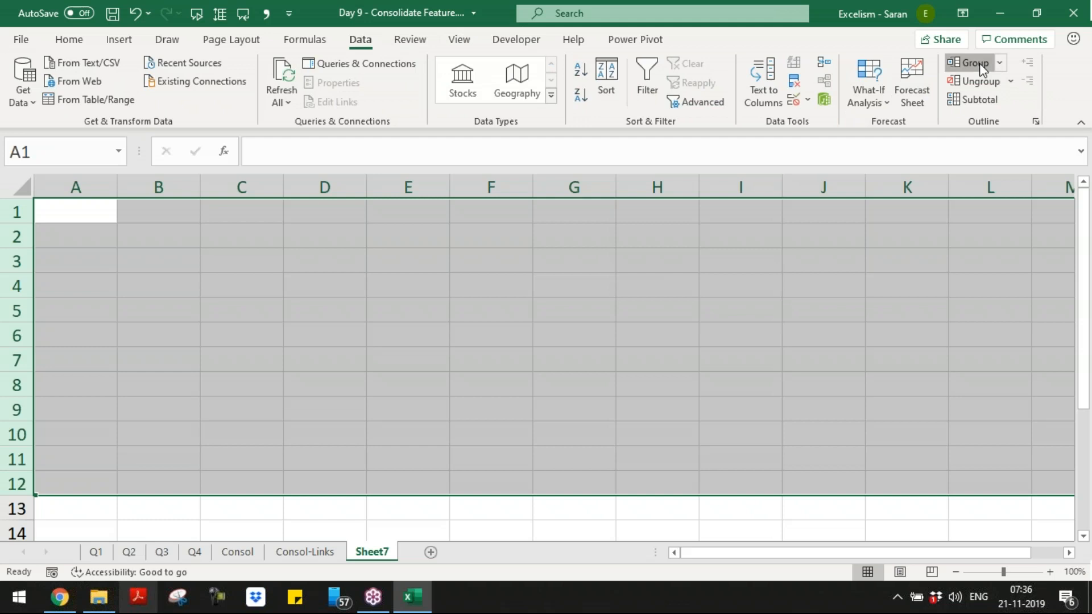
left_click(127, 242)
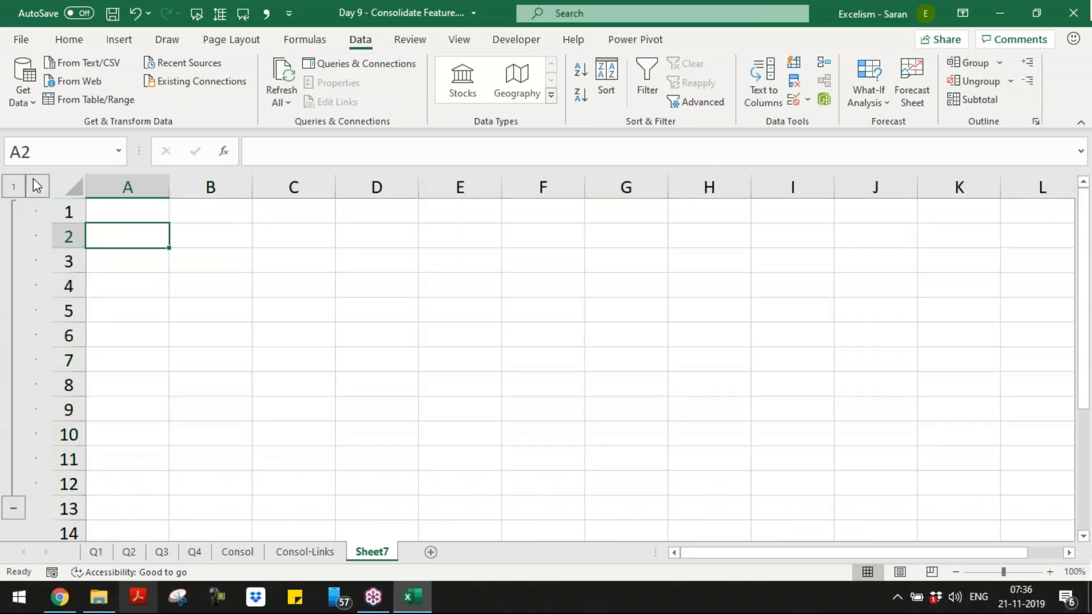
- Nest two more row groups inside the first one: rows 2 to 11 and rows 3 to 10
left_click_drag(73, 235, 84, 468)
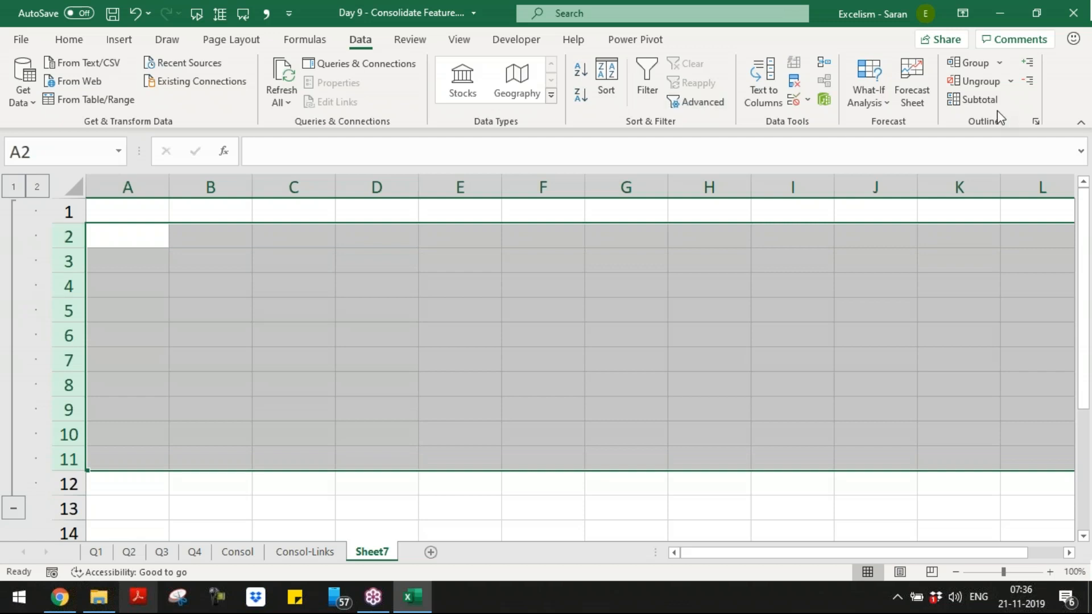
left_click(983, 66)
left_click_drag(93, 262, 93, 445)
left_click(961, 74)
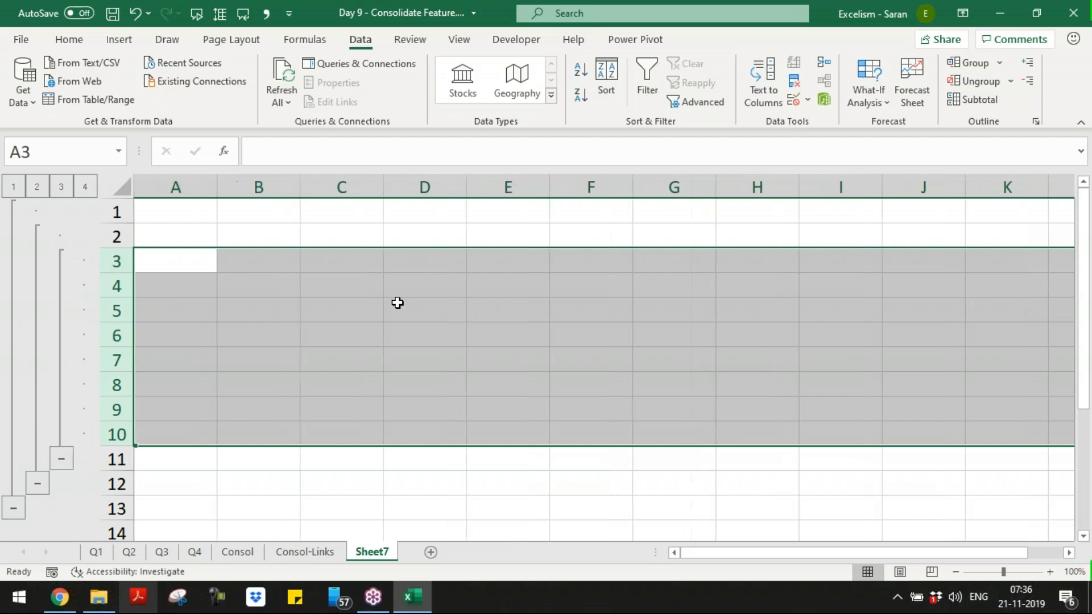
- Add two deeper nested row groups, one for rows 4 to 9 and one for rows 6 to 7
left_click_drag(126, 279, 136, 410)
left_click(968, 63)
left_click_drag(141, 310, 139, 393)
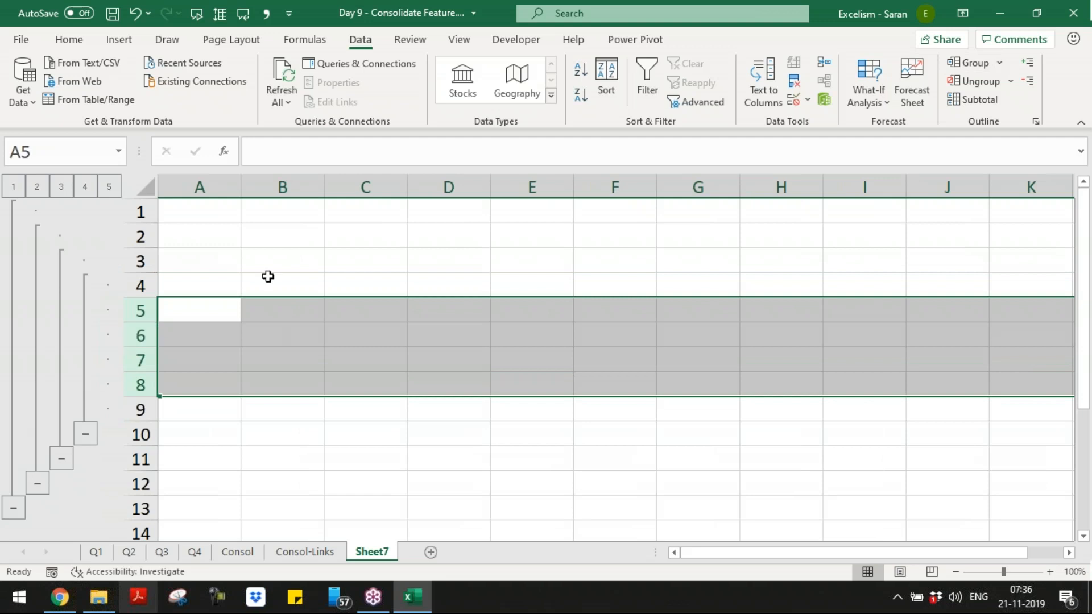
left_click_drag(146, 335, 147, 362)
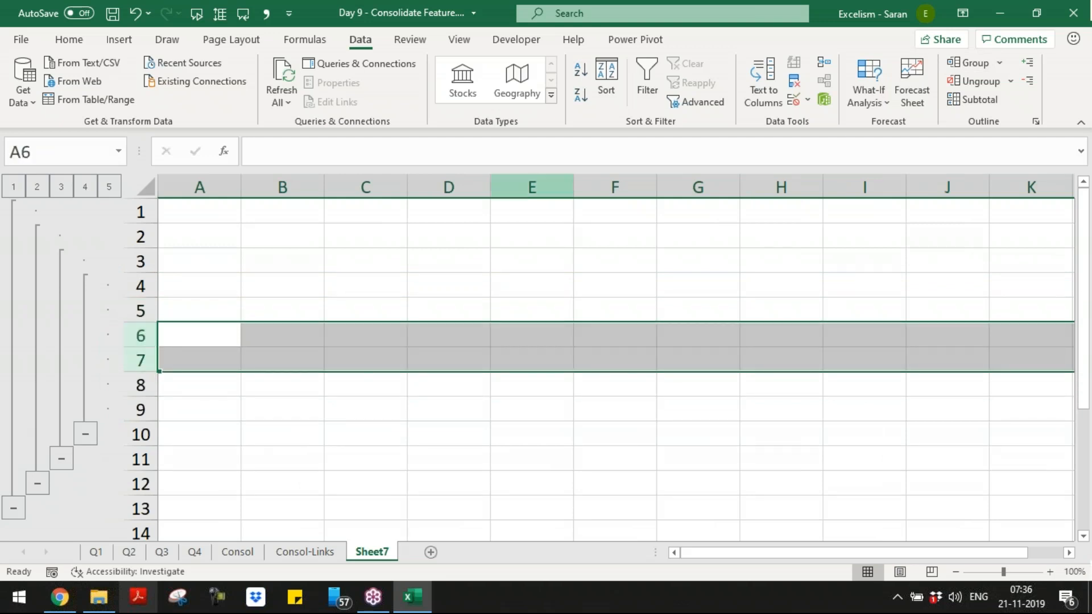
left_click(968, 67)
left_click(302, 313)
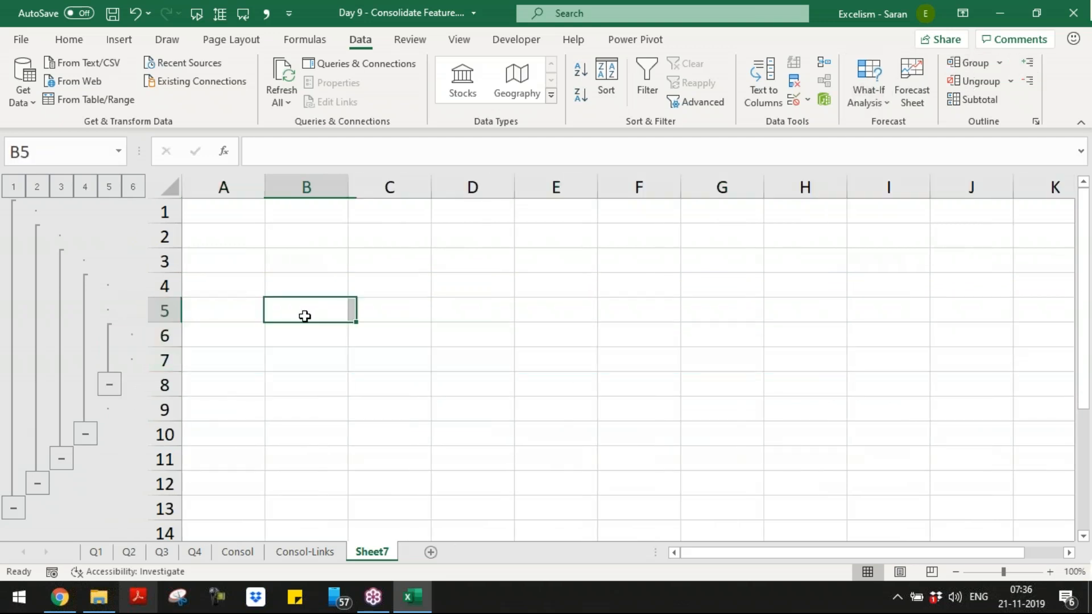
- Collapse the nested row groups one by one from innermost to outermost, then expand all levels and return to cell A1
left_click(109, 385)
left_click(86, 385)
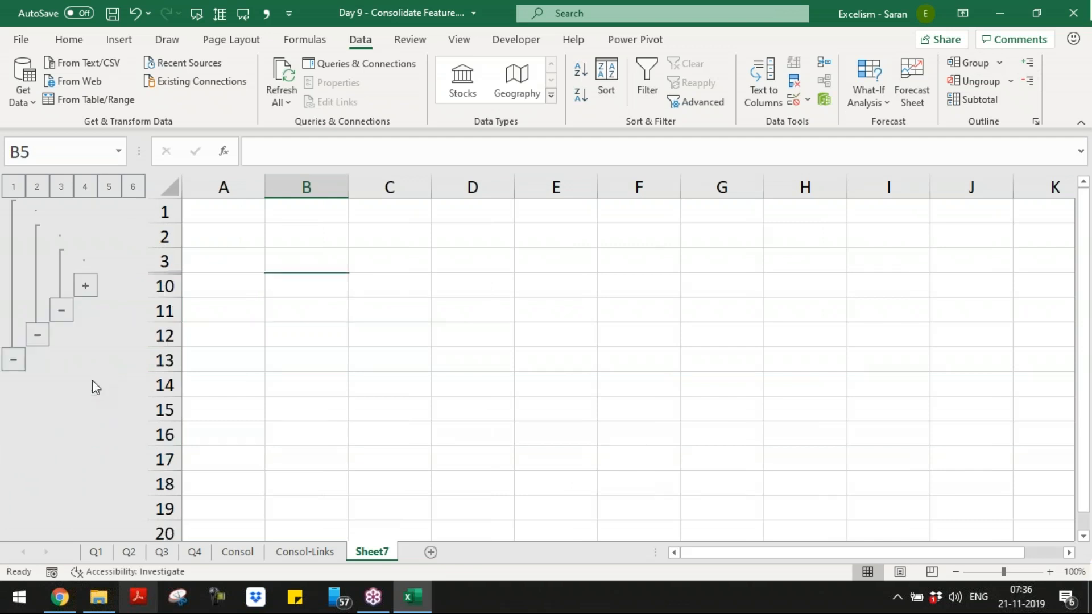
left_click(62, 309)
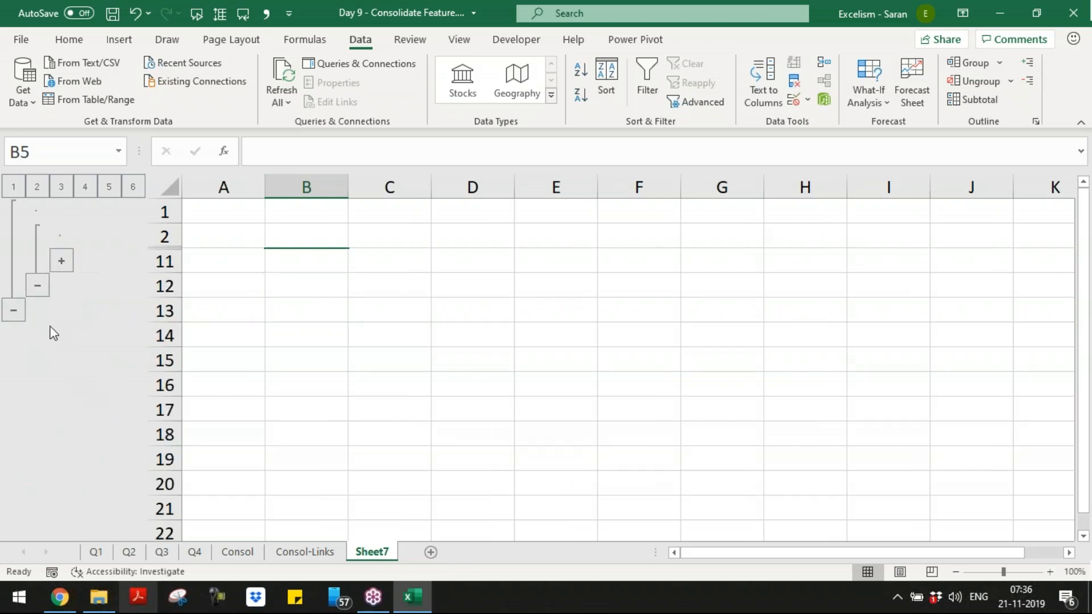
left_click(39, 286)
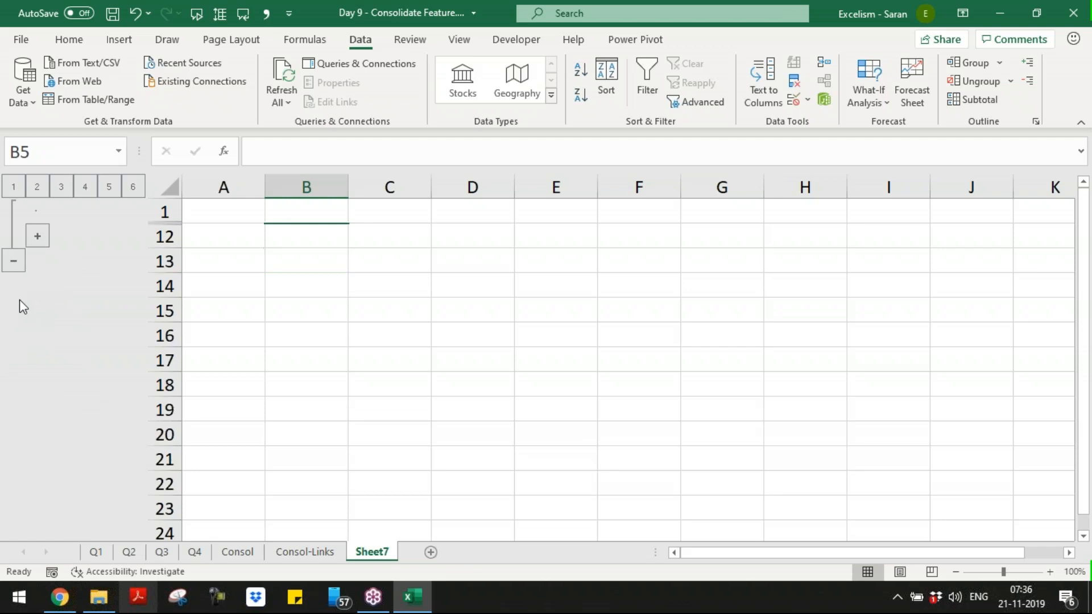
left_click(15, 263)
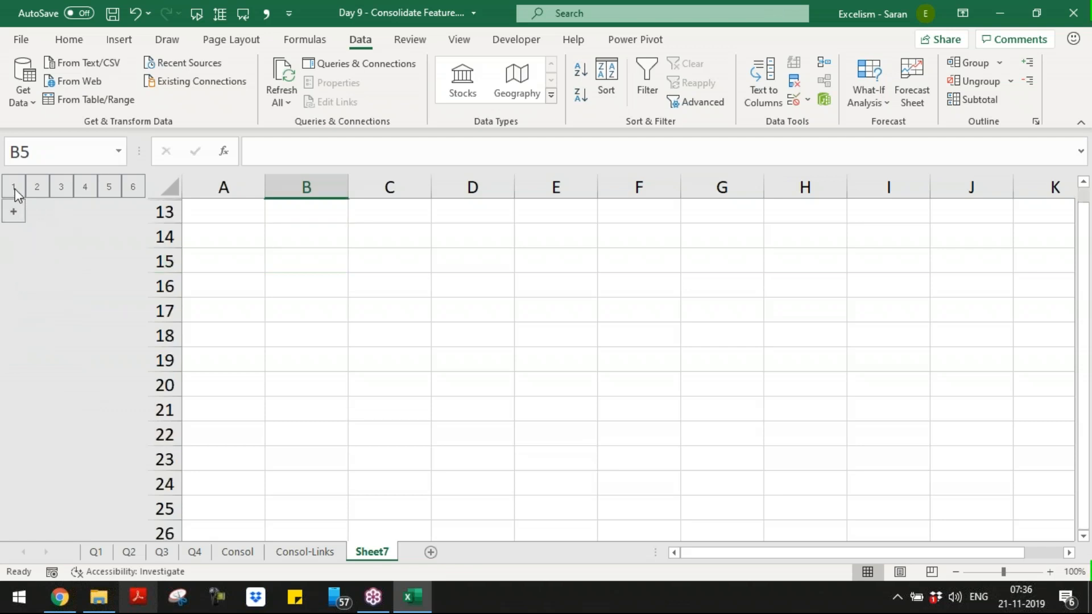
left_click(133, 188)
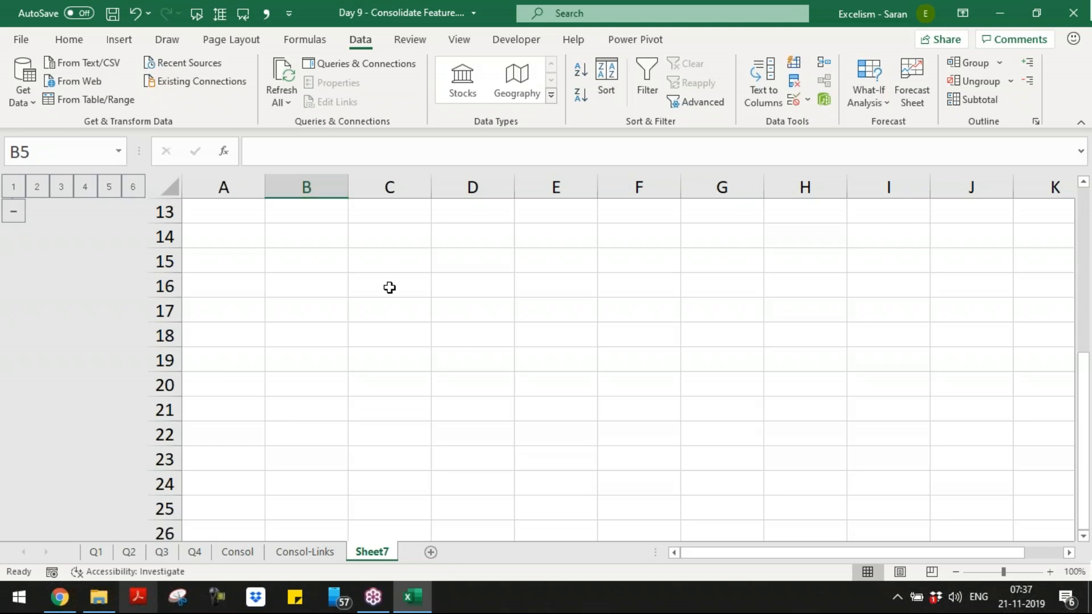
key("ctrl+Home")
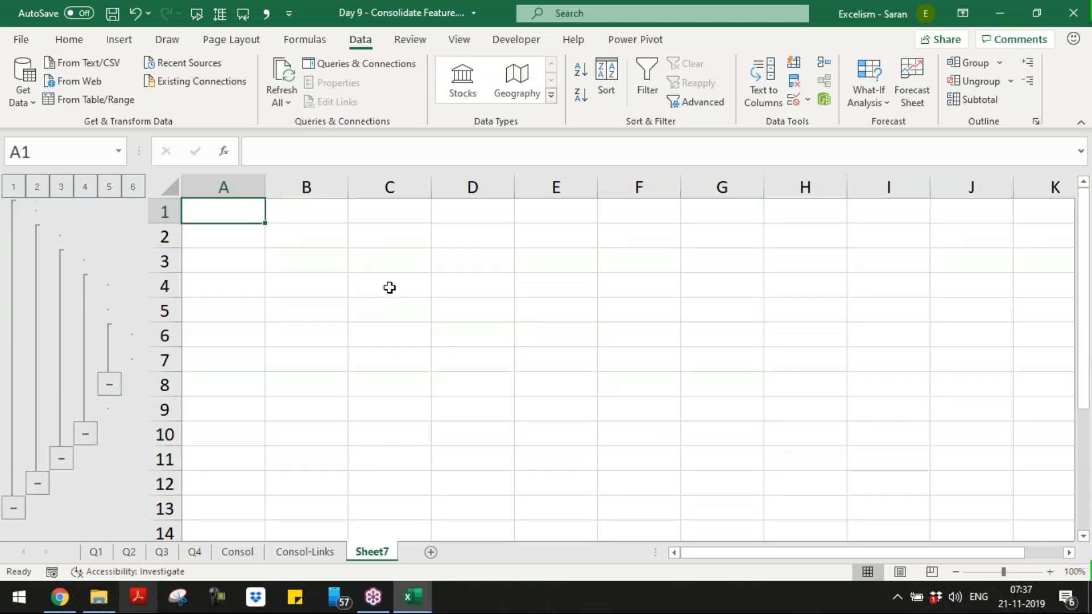
- Show outline levels 5 down to 1 in turn, then restore level 6 and bring the first rows back into view
left_click(110, 187)
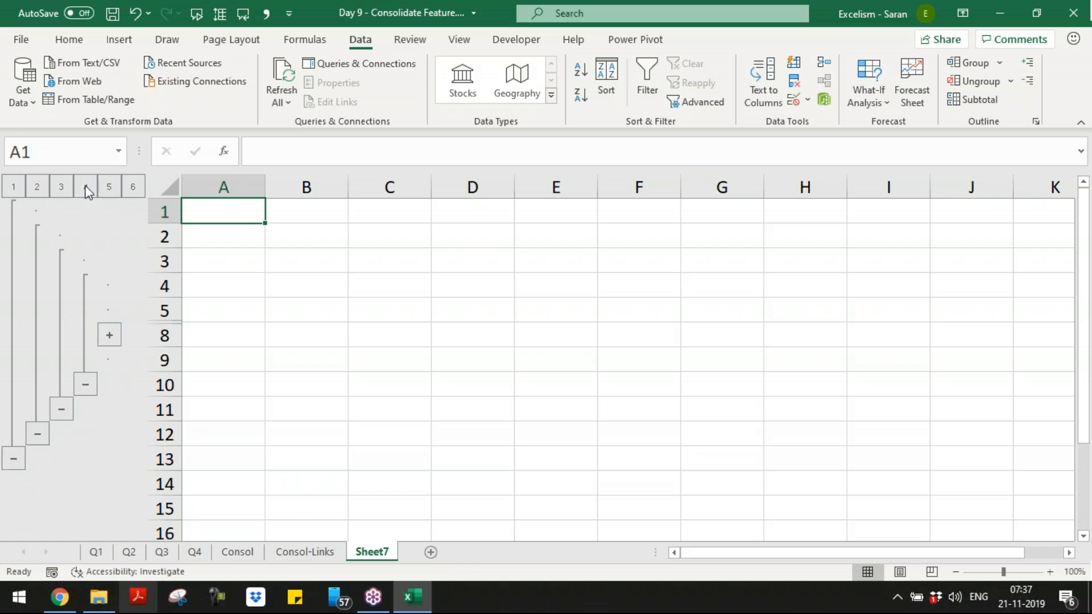
left_click(85, 188)
left_click(61, 187)
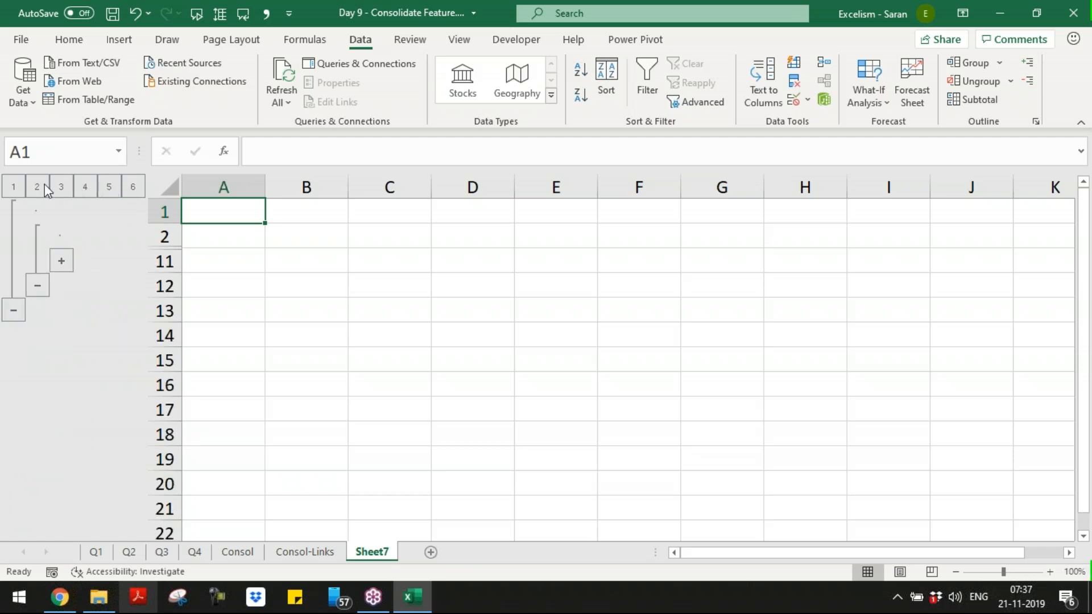
left_click(37, 188)
left_click(17, 186)
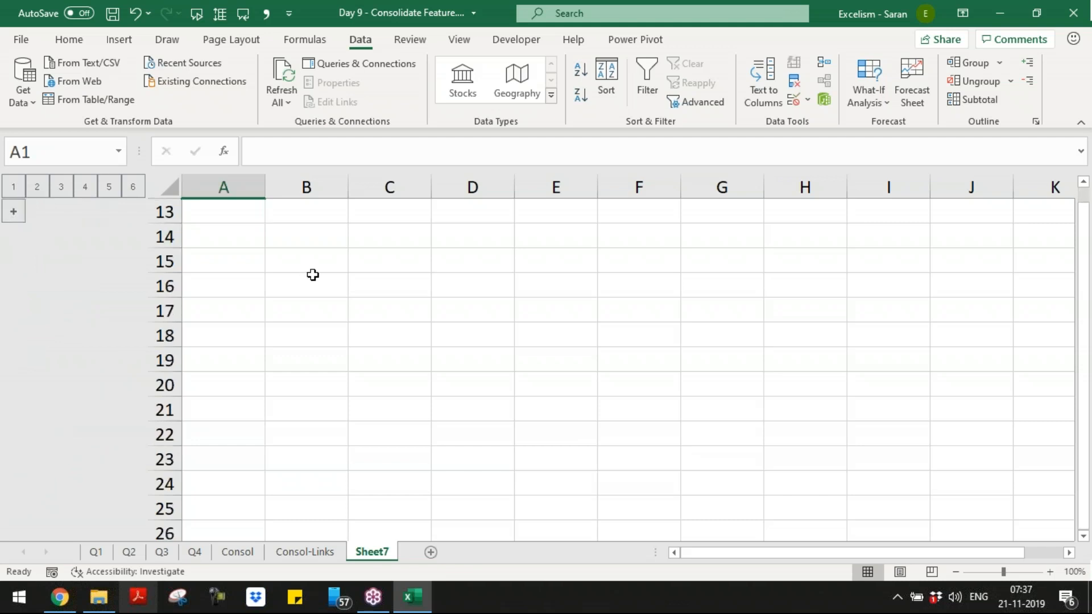
left_click(133, 187)
scroll(411, 330, "up", 4)
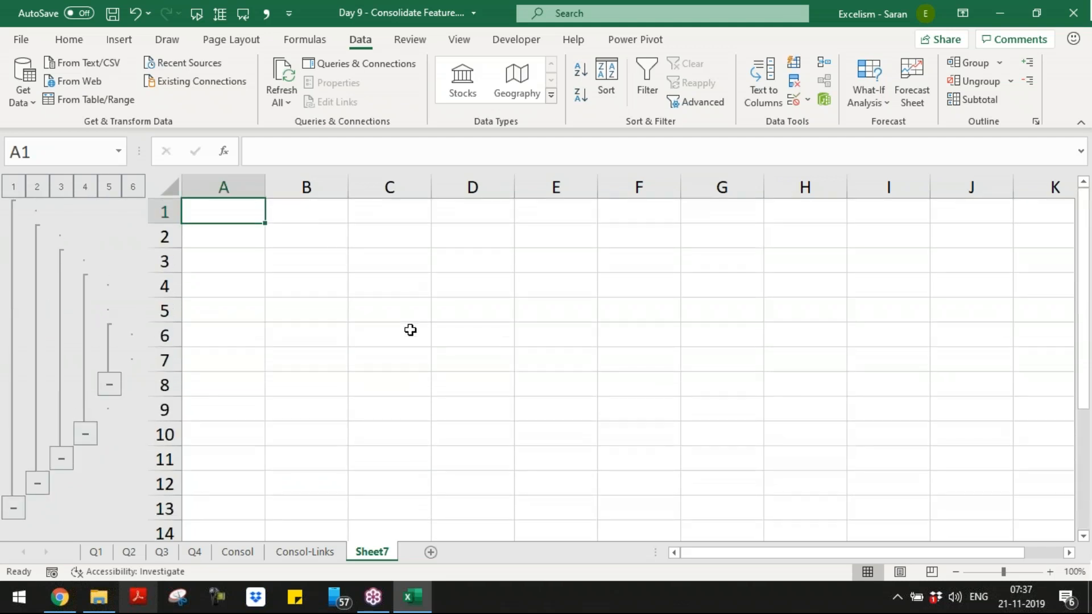
- On Consol-Links, inspect the workbook-name labels in column B and the link formula in cell C2
left_click(325, 553)
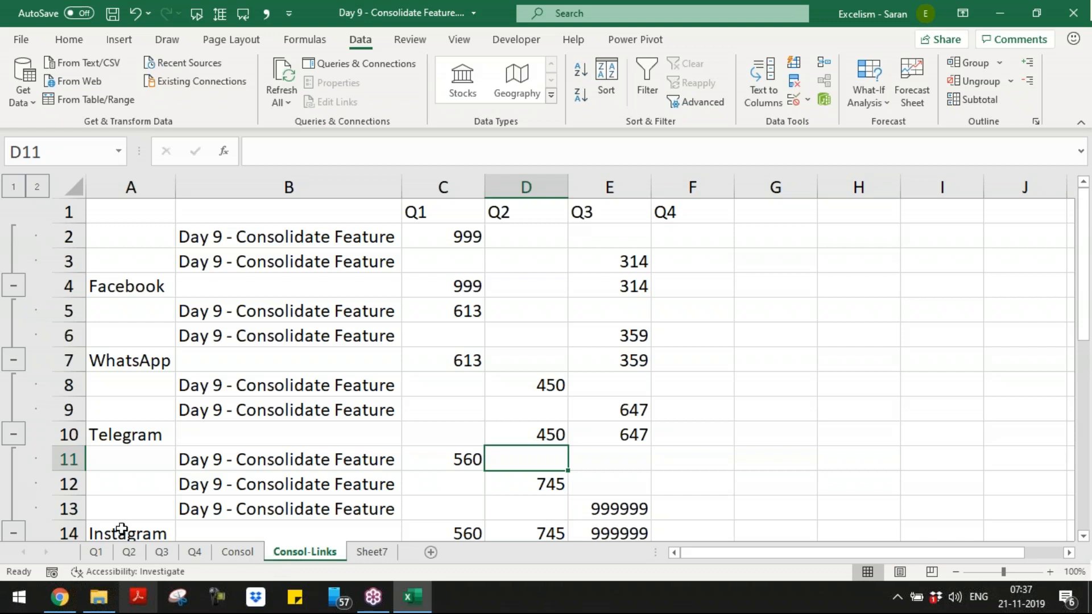
left_click(293, 188)
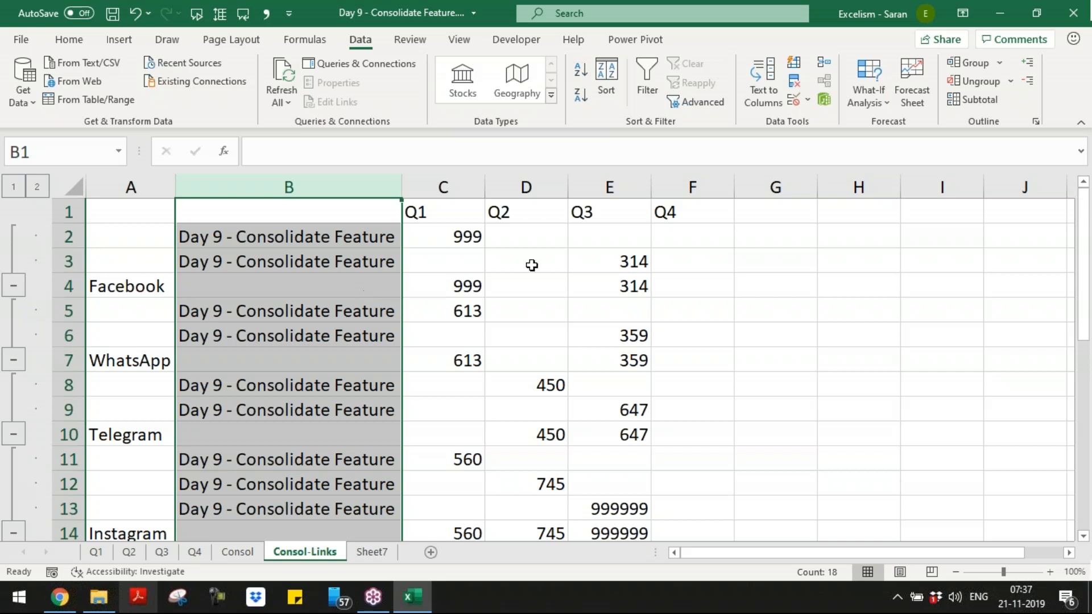
left_click(481, 237)
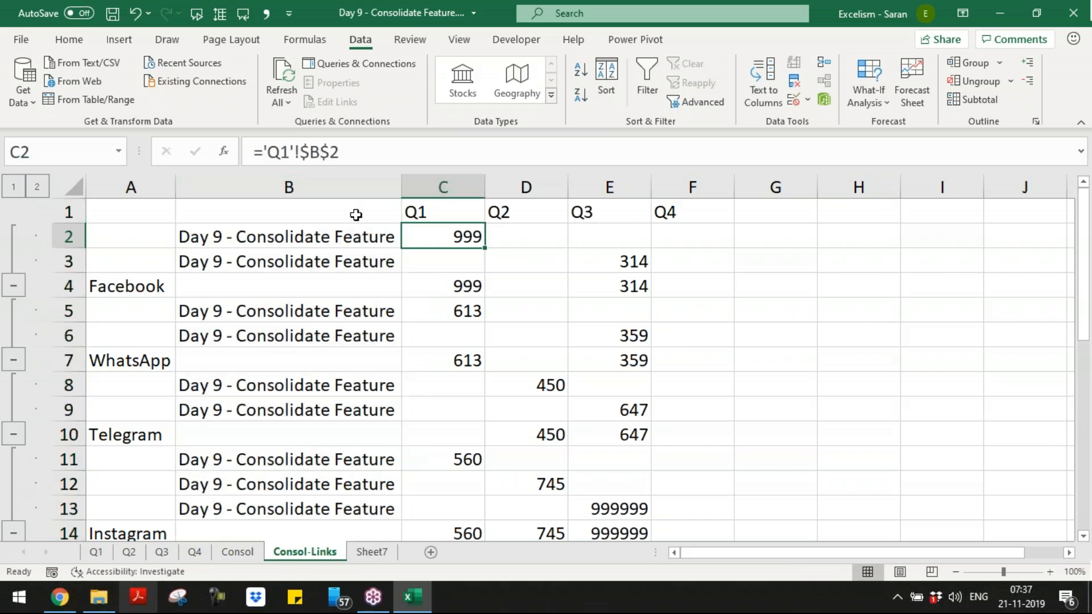
left_click(341, 244)
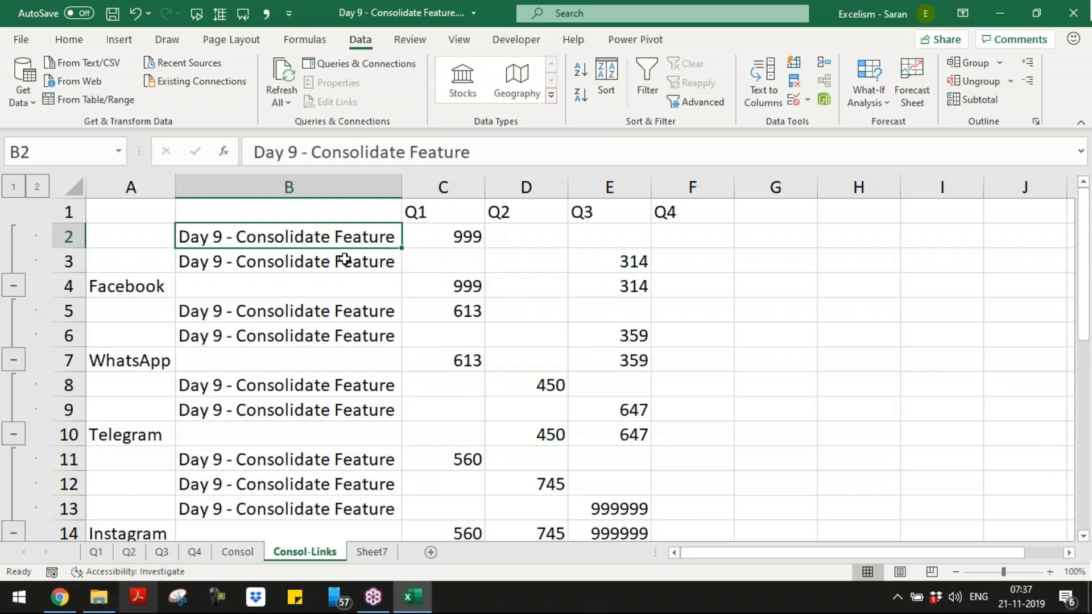
left_click(343, 257)
left_click(361, 307)
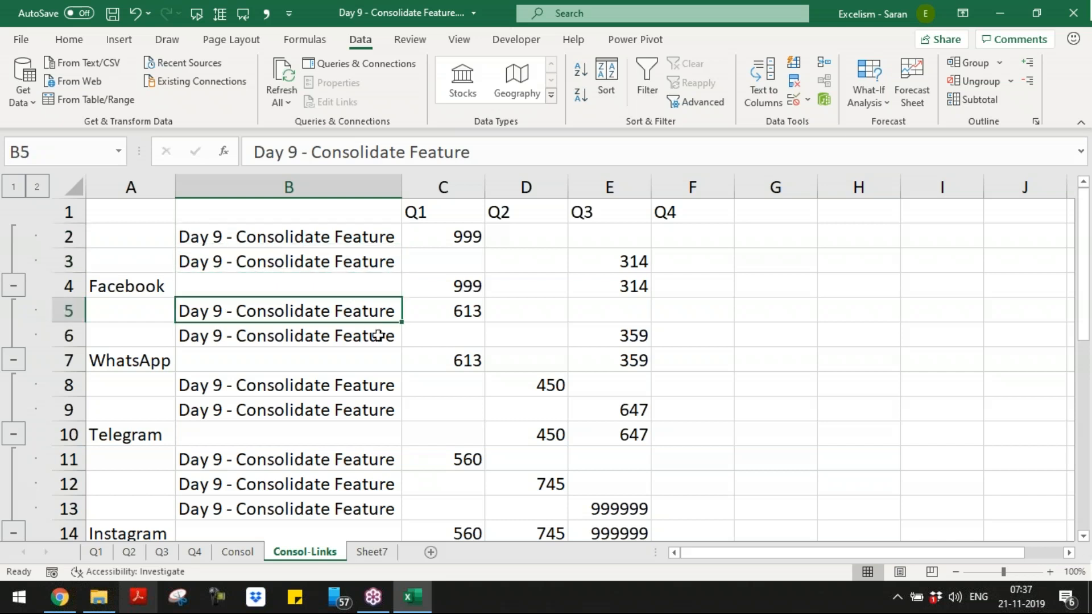
left_click(374, 336)
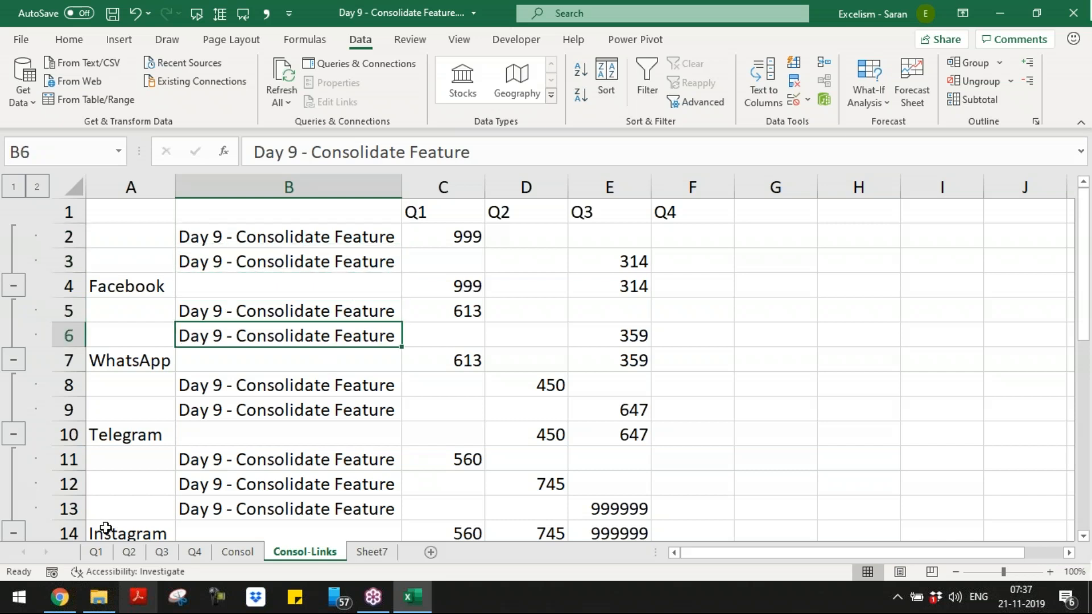
- Look through the Q1, Q2, Q3 and Q4 source sheets and return to Consol-Links
left_click(96, 552)
left_click(136, 553)
left_click(164, 553)
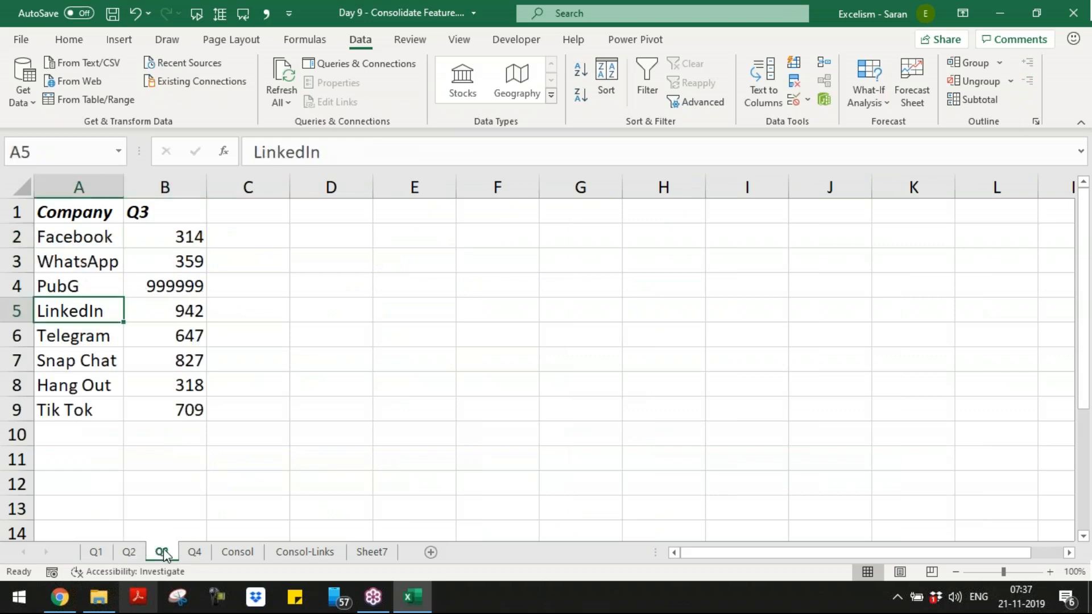
left_click(206, 553)
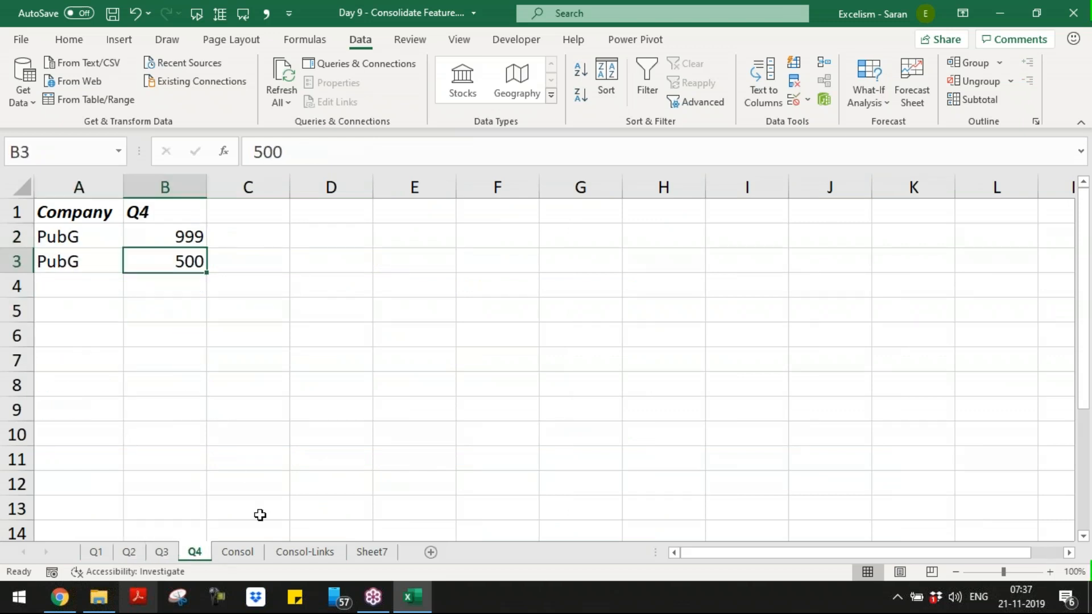
left_click(293, 553)
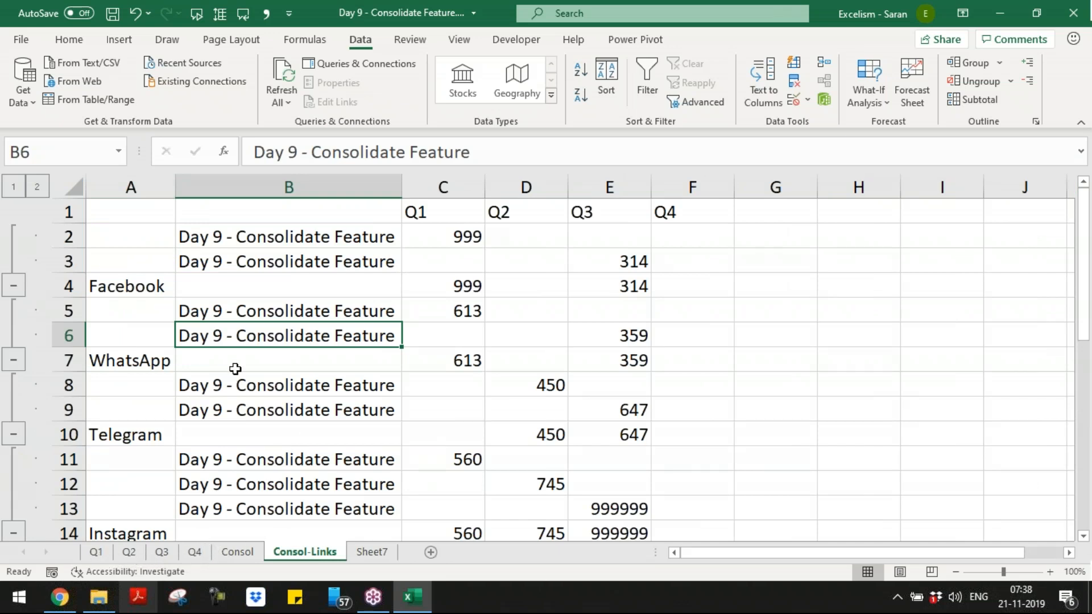
- Examine the workbook-name labels in column B of Consol-Links and compare that layout with the Consol sheet
left_click(278, 240)
left_click(285, 260)
left_click(336, 315)
left_click(343, 331)
left_click(242, 553)
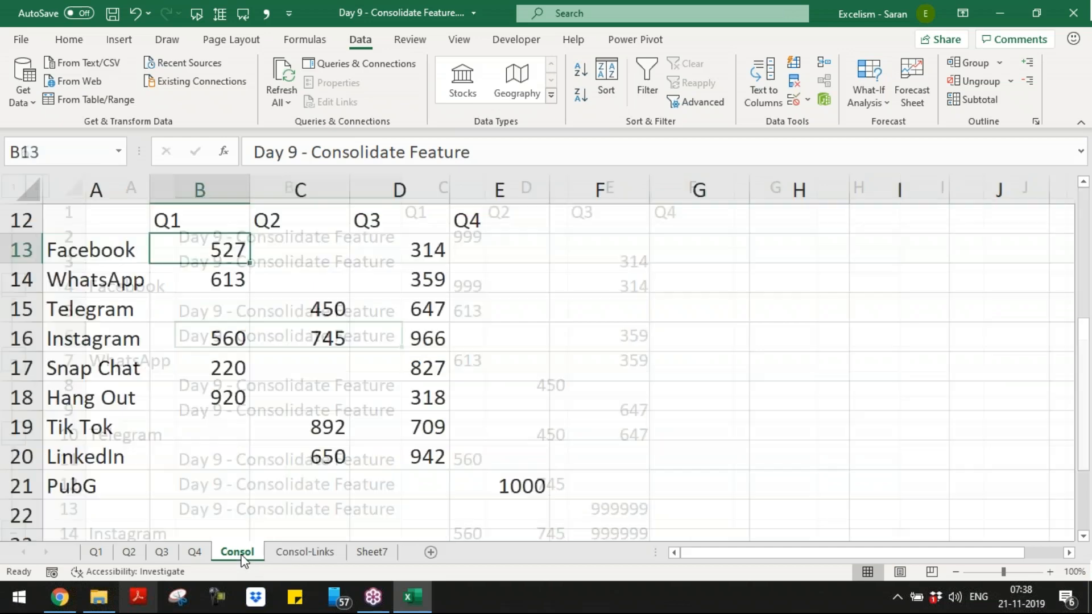
left_click(372, 551)
left_click(304, 551)
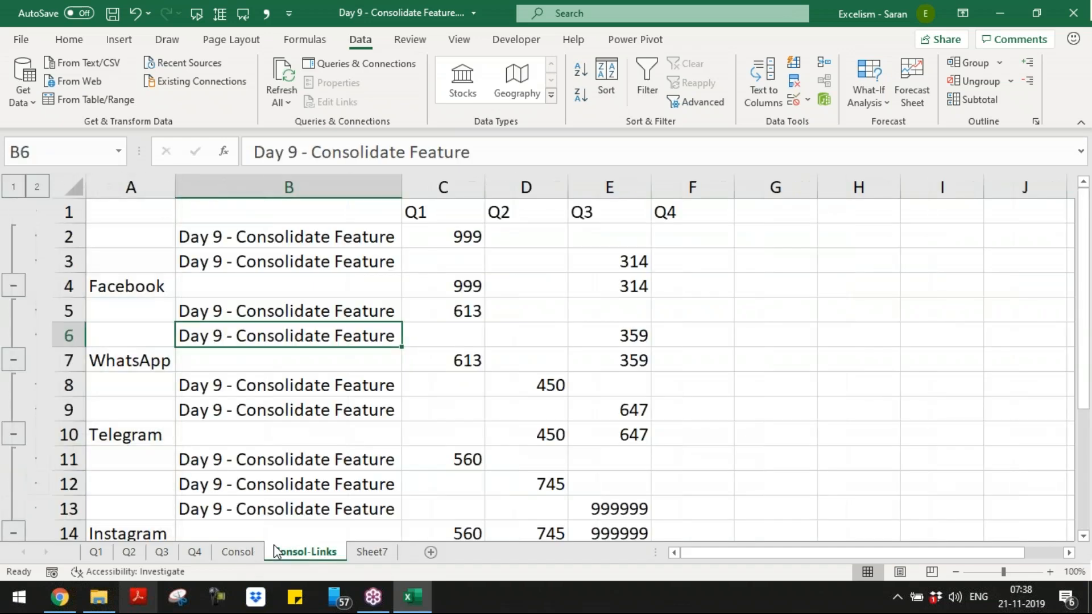
left_click(250, 552)
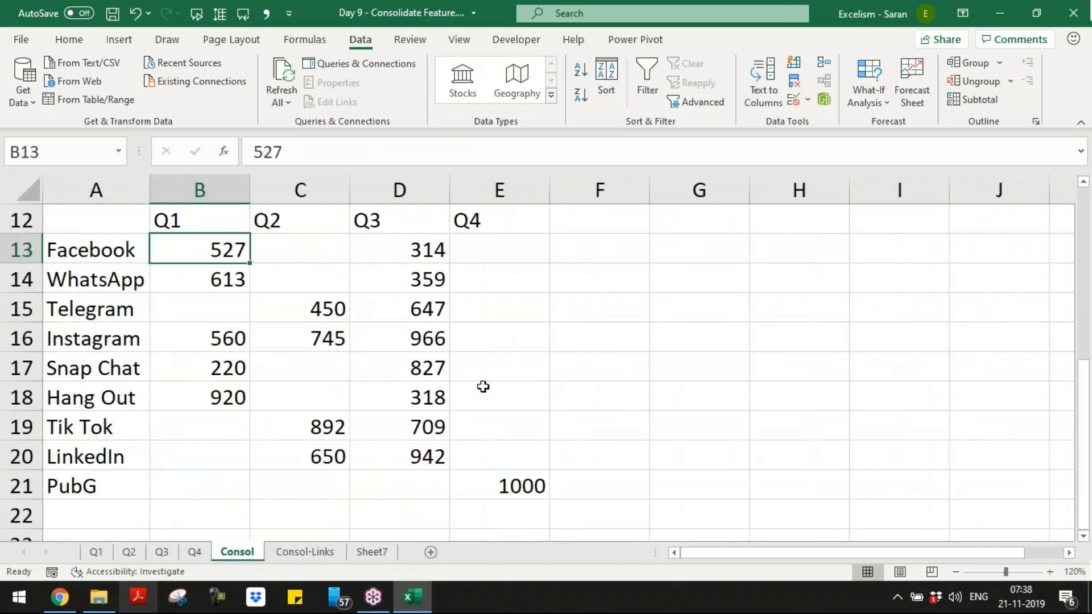
left_click(1076, 82)
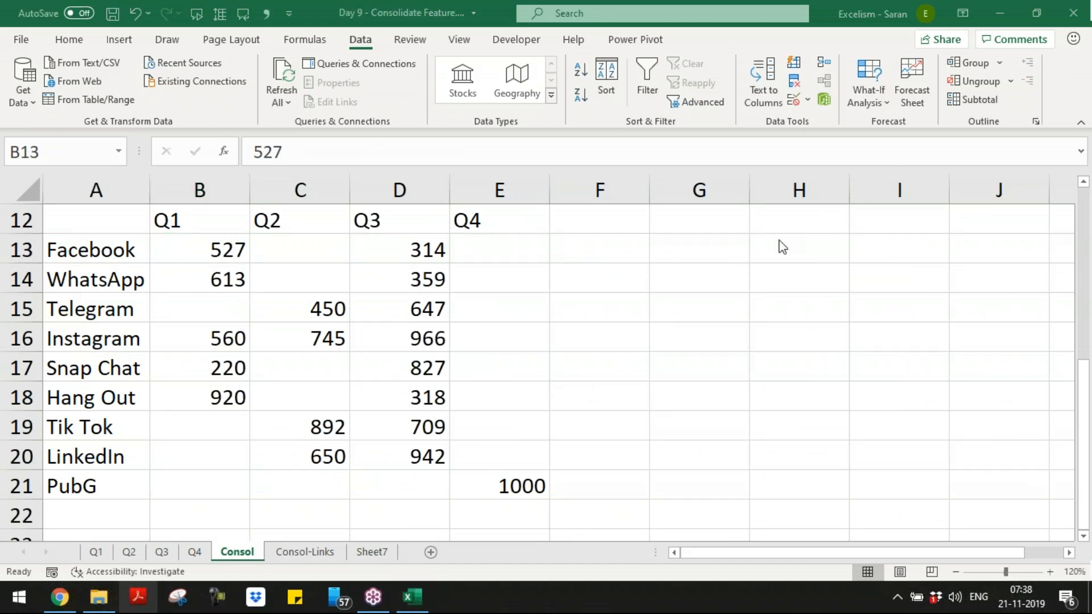
left_click(900, 590)
left_click(941, 534)
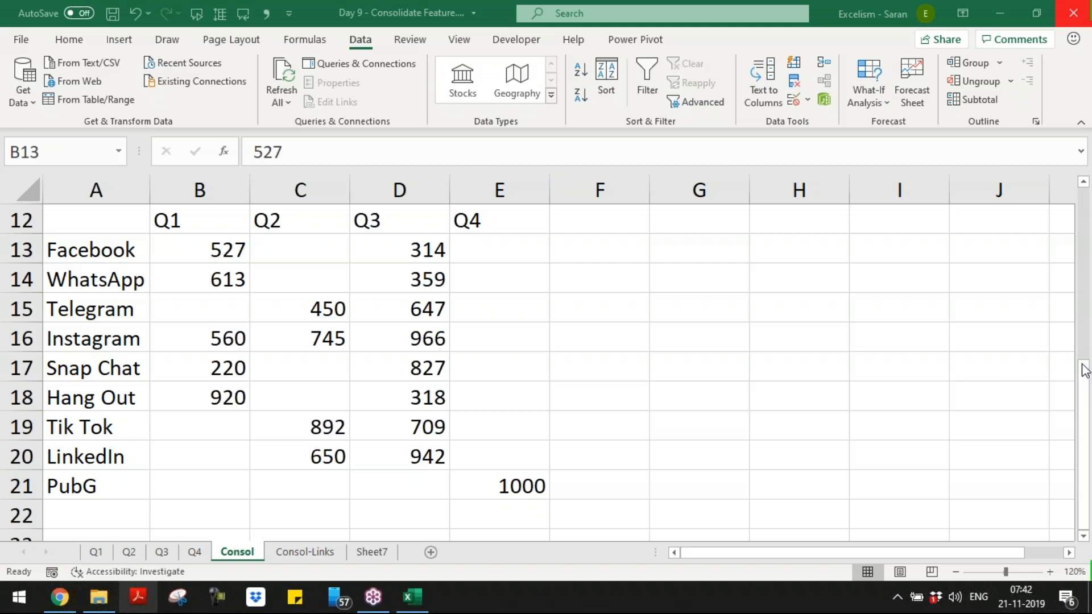
- Add a new worksheet after Sheet7 and enter Jan, Feb, Mar and Apr in cells A1 to D1
left_click(383, 556)
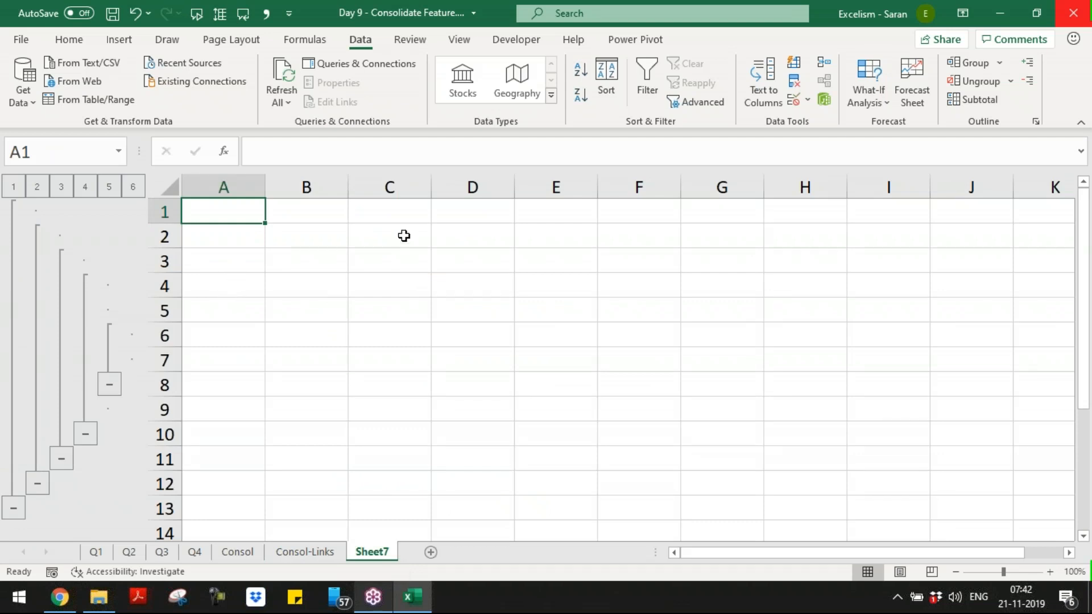
left_click(425, 551)
type("Jan")
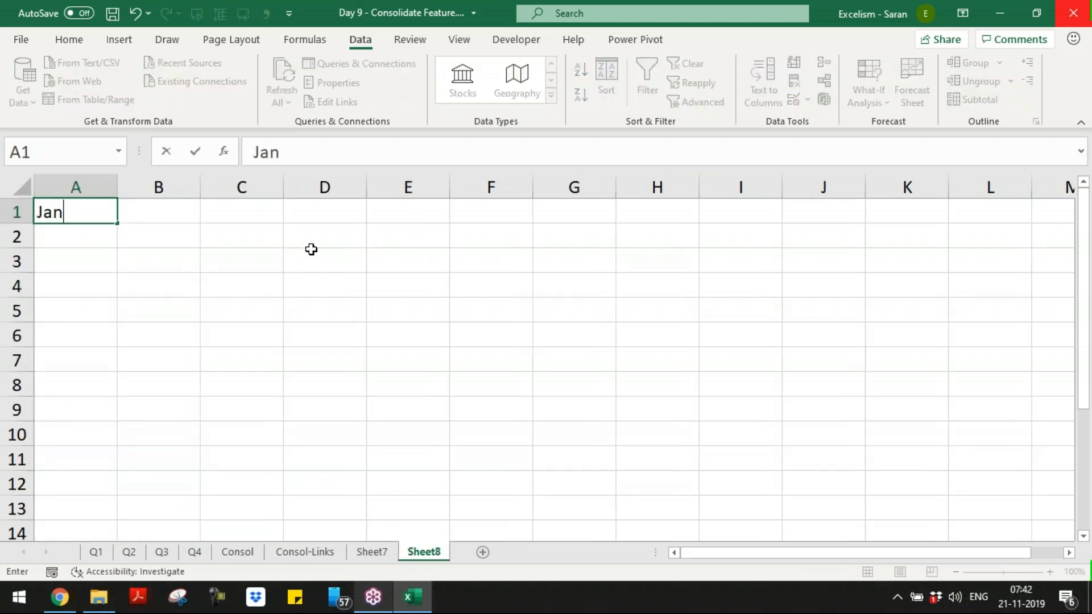
key("Tab")
type("Feb")
key("Tab")
type("Mar")
key("Tab")
type("Apr")
key("Tab")
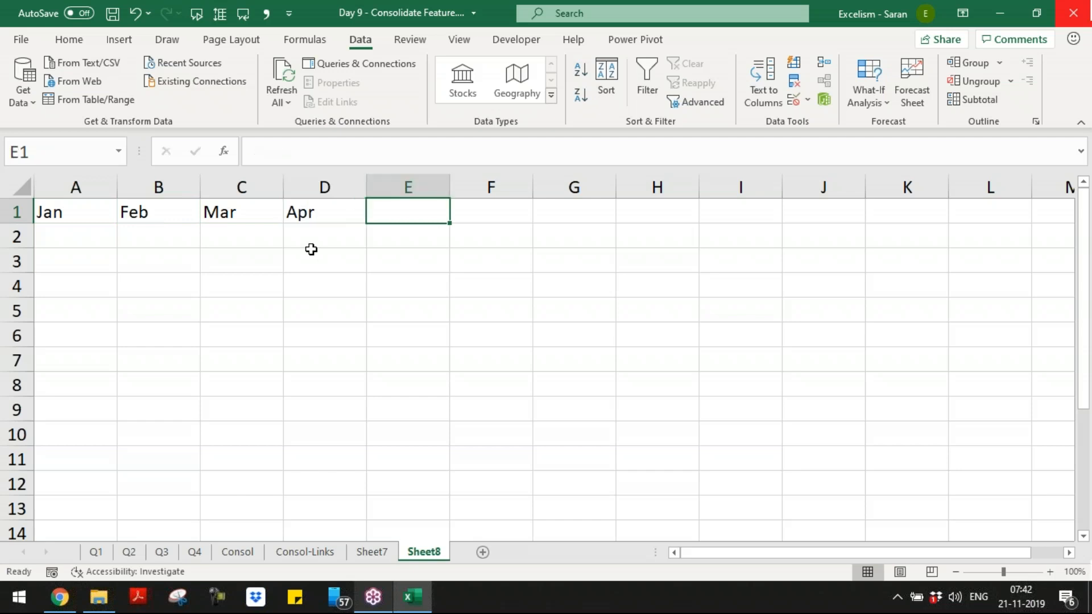
- Extend the month series from Apr across row 1 through Dec in column L and return to cell A1
left_click(328, 212)
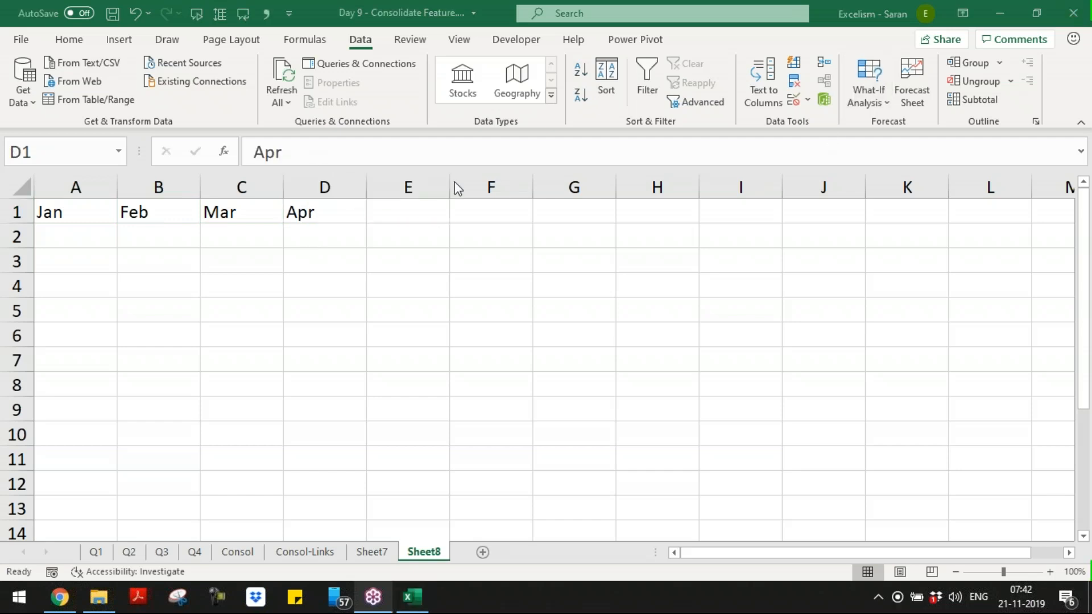
left_click_drag(367, 223, 1034, 224)
key("ctrl+shift+Left")
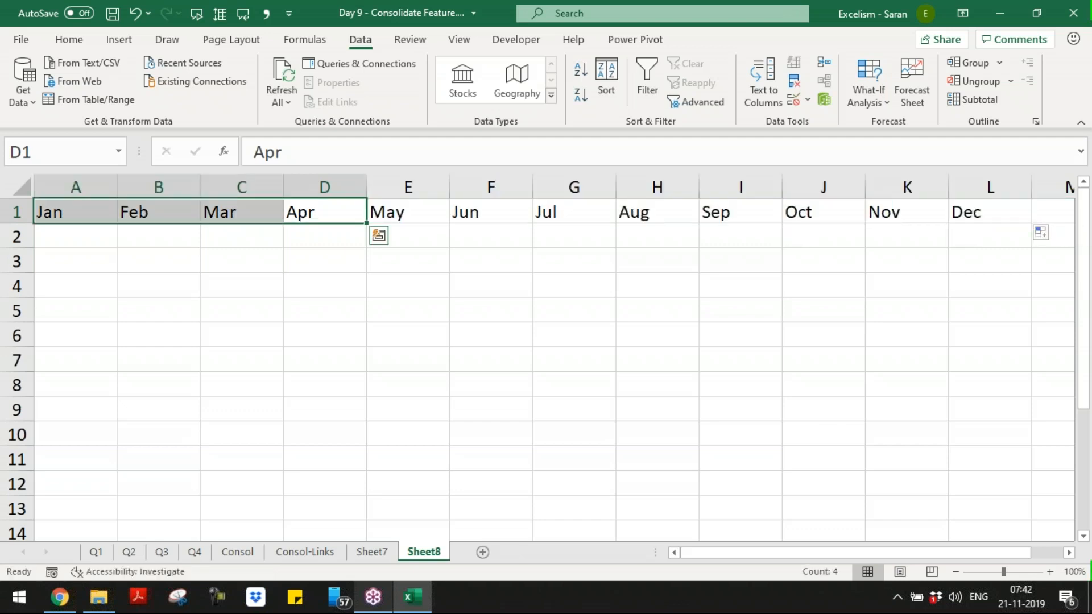
key("Left")
key("Left")
key("Left")
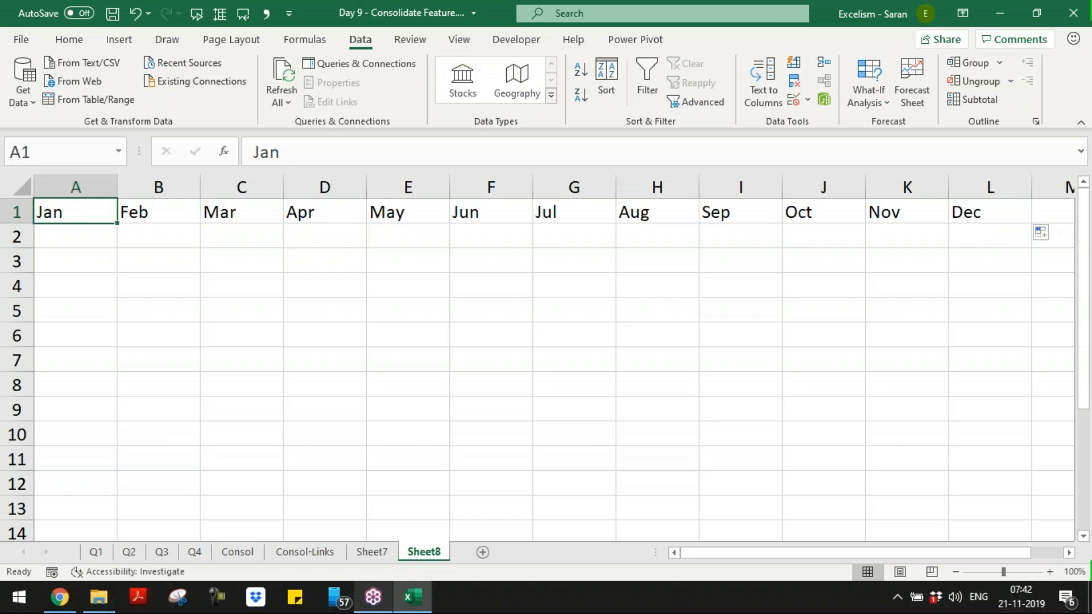
- Insert a blank column before the Jan column
key("Right")
key("Right")
key("Left")
key("Left")
key("shift+Right")
key("shift+Right")
key("shift+Left")
key("shift+Left")
key("ctrl+space")
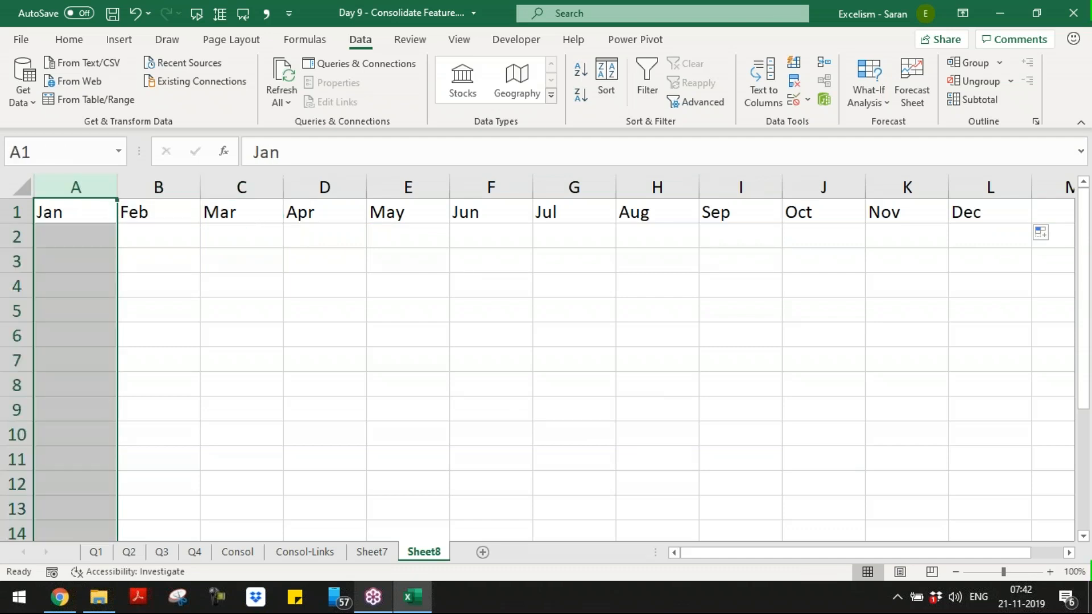
key("ctrl+shift+equal")
- Group the Jan, Feb and Mar cells B1 to D1 by columns
key("Right")
key("shift+Right")
key("shift+Right")
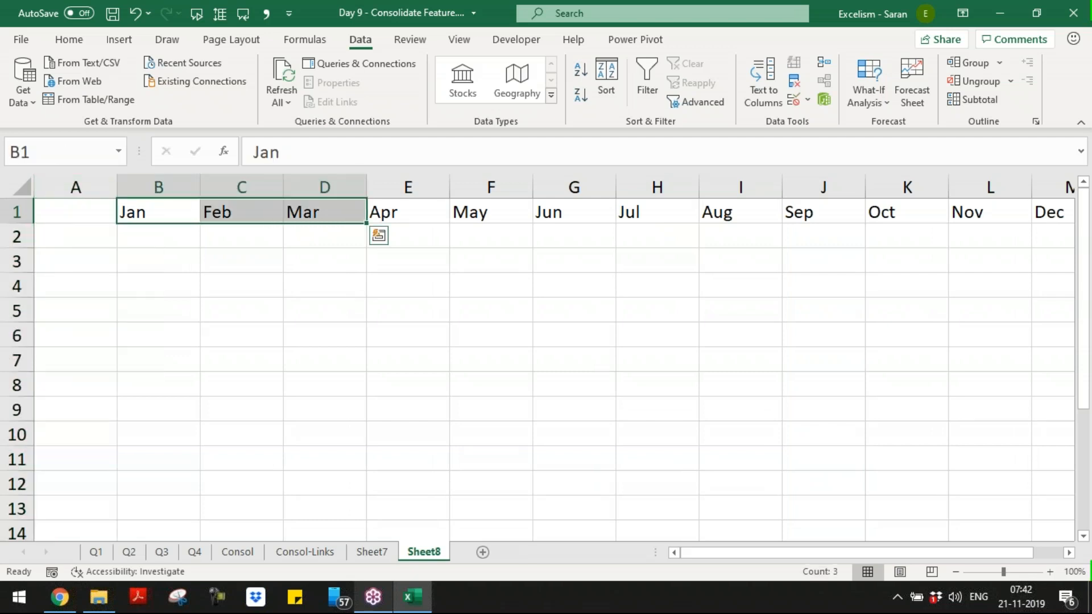
left_click(963, 67)
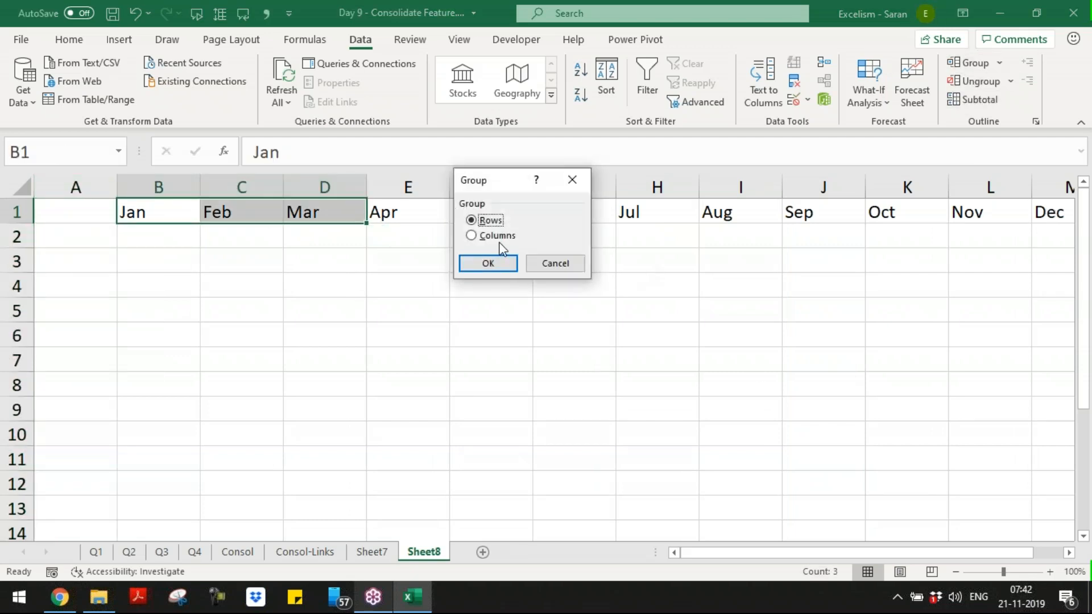
left_click(500, 238)
left_click(500, 261)
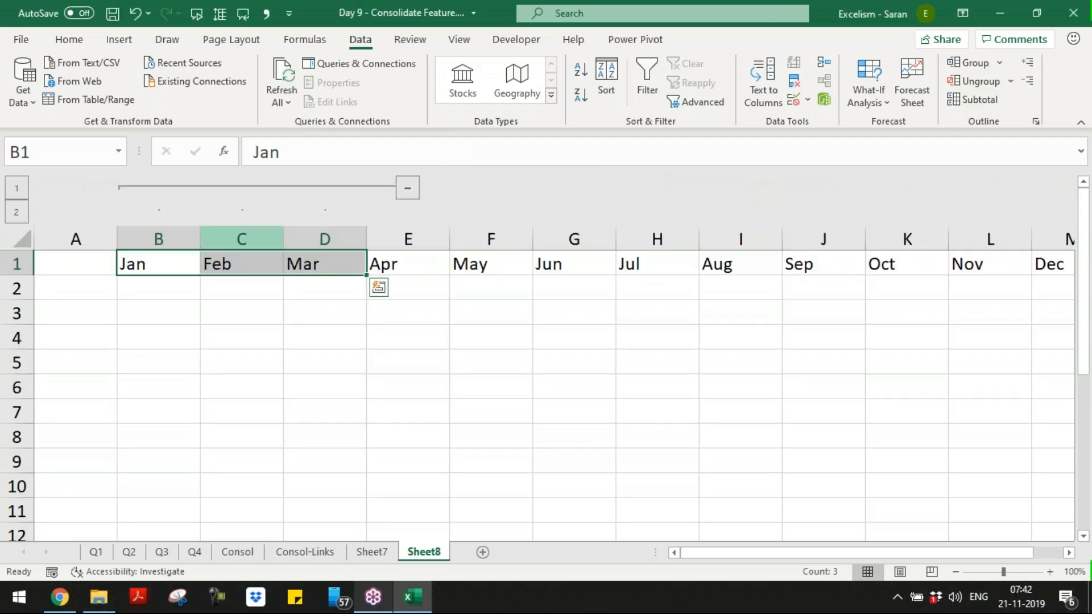
- Try grouping the adjacent Apr to Jun columns E to G, and undo that grouping
left_click_drag(405, 238, 832, 330)
left_click(831, 330)
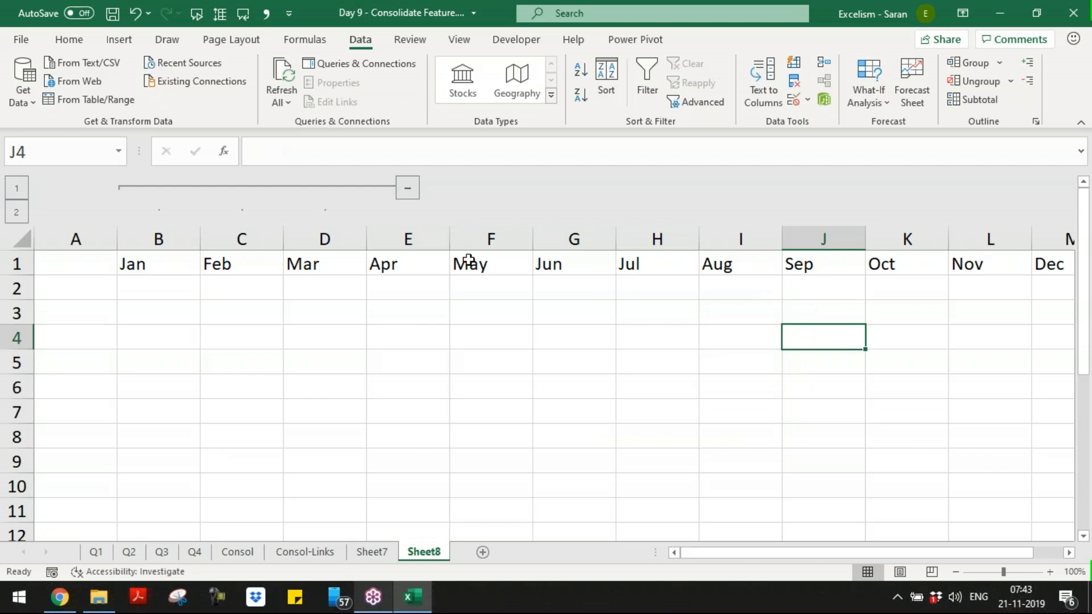
left_click_drag(421, 235, 588, 237)
left_click(574, 238)
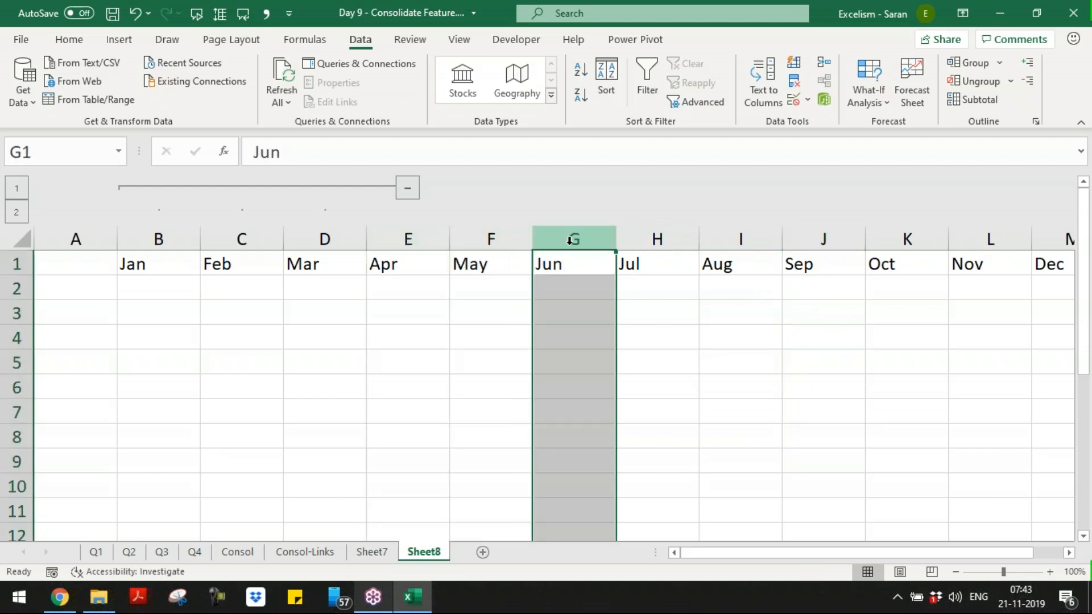
left_click_drag(408, 238, 609, 234)
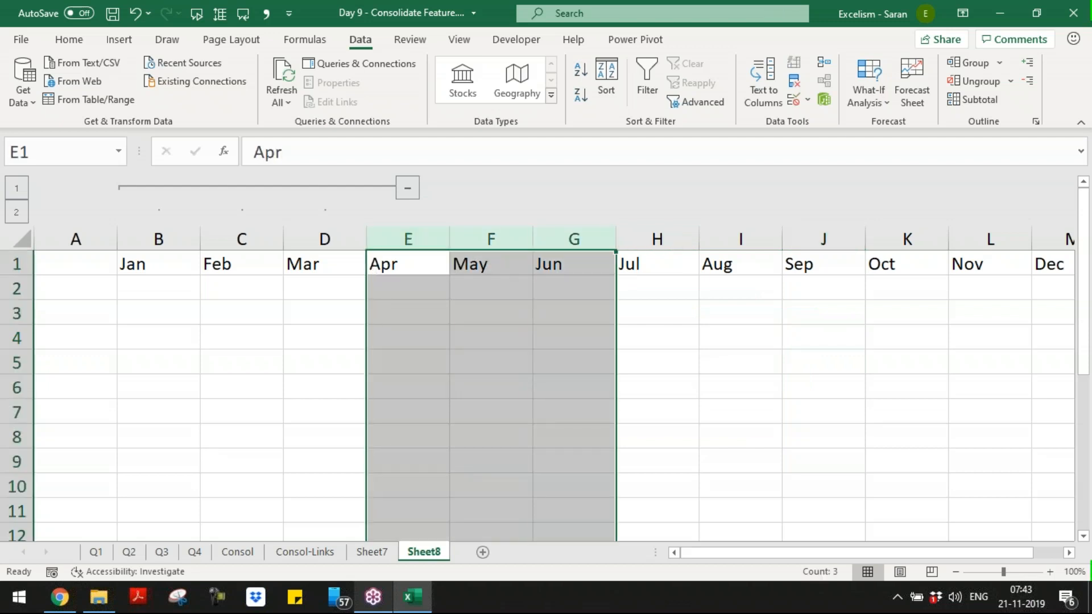
key("alt+shift+Right")
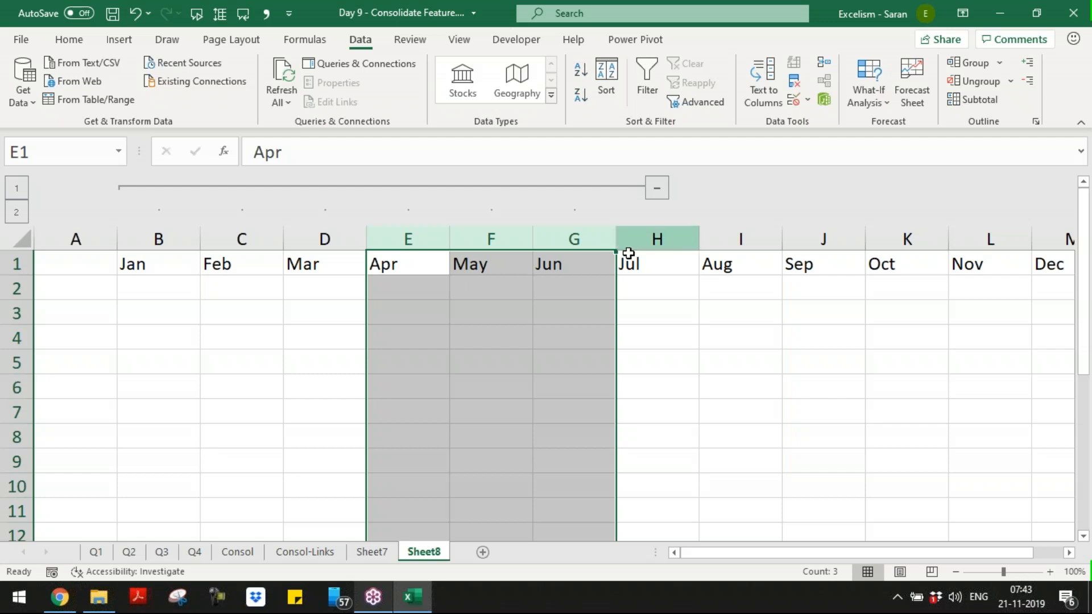
key("ctrl+z")
left_click(529, 268)
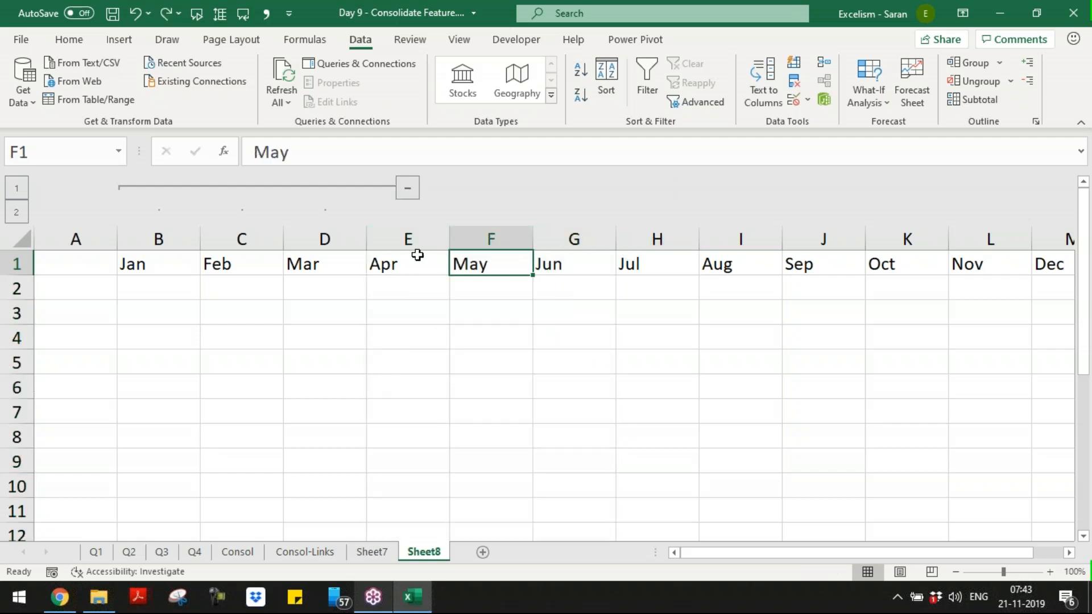
left_click(409, 237)
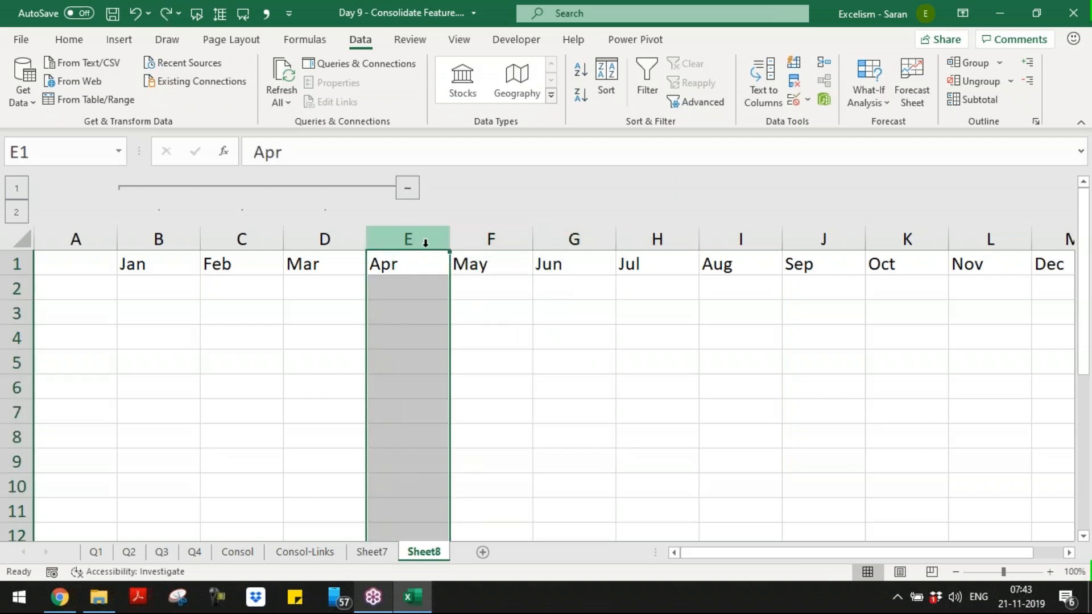
left_click_drag(426, 243, 575, 239)
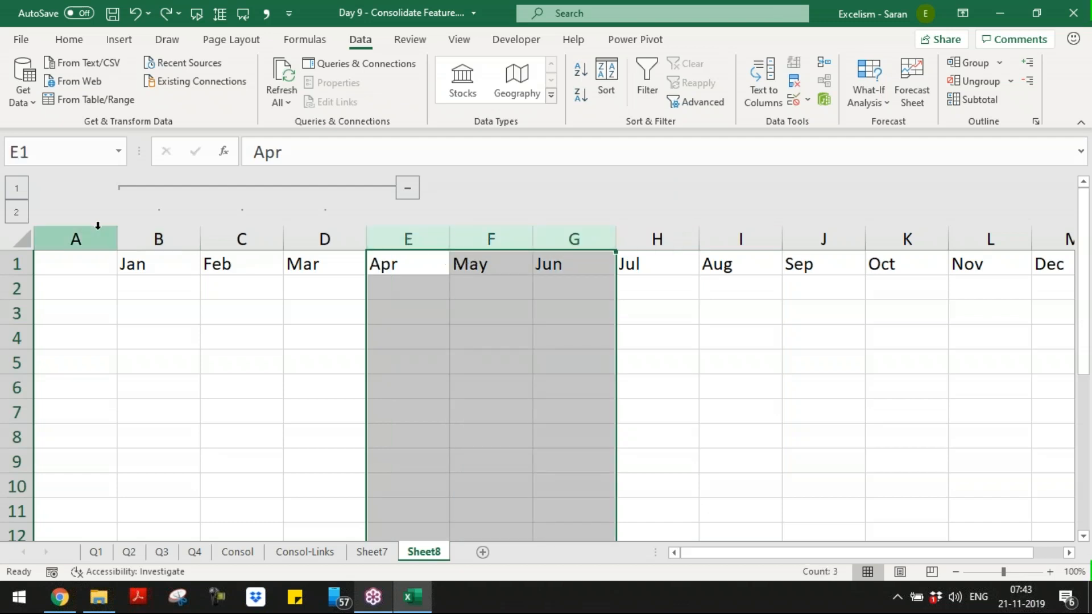
left_click(407, 188)
key("ctrl+z")
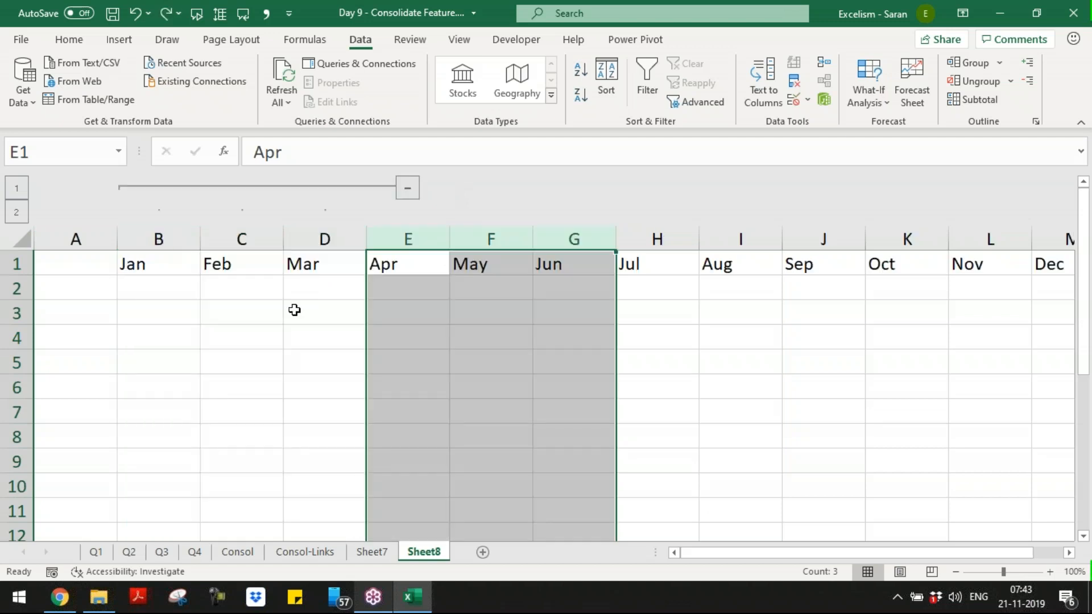
left_click_drag(429, 287, 836, 239)
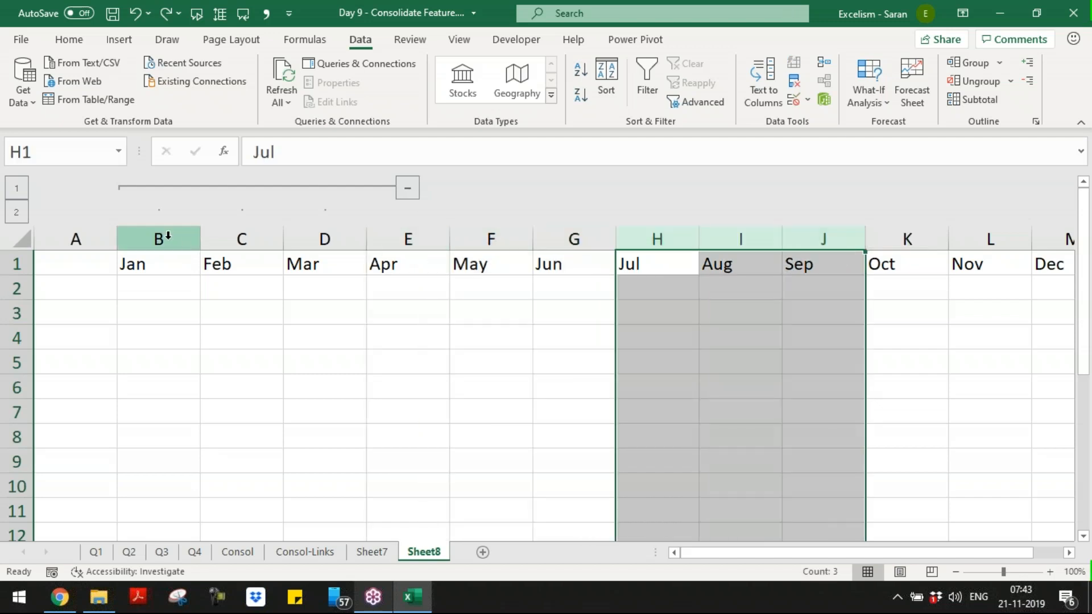
- Insert a blank row above the month headings
left_click(171, 263)
left_click(18, 263)
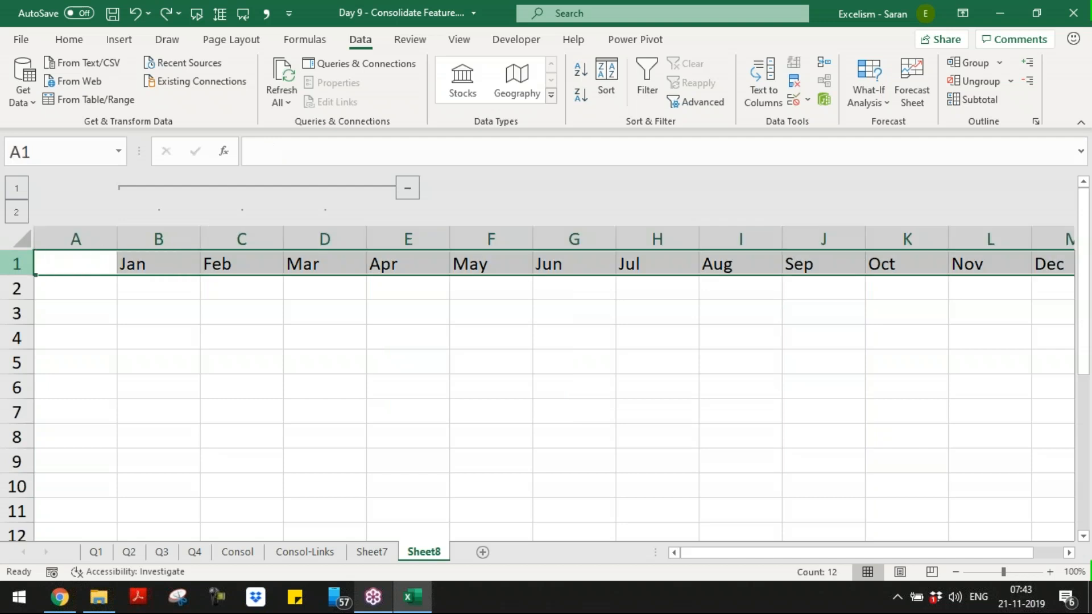
key("ctrl+shift+plus")
key("Left")
key("Right")
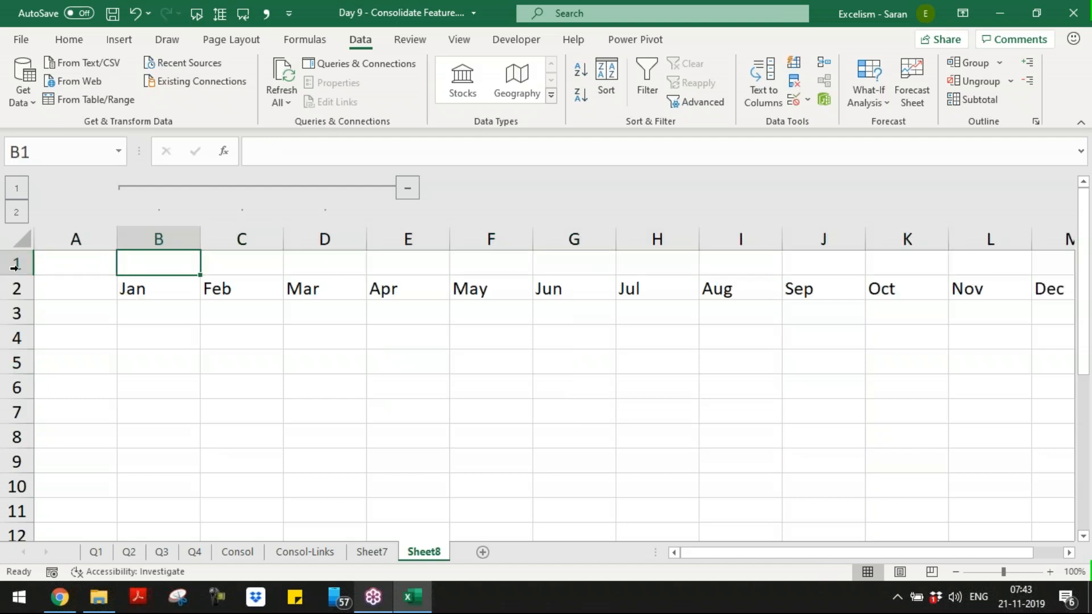
- Group all the month columns, B to M, as an outer level around the Jan to Mar group
left_click_drag(159, 239, 600, 288)
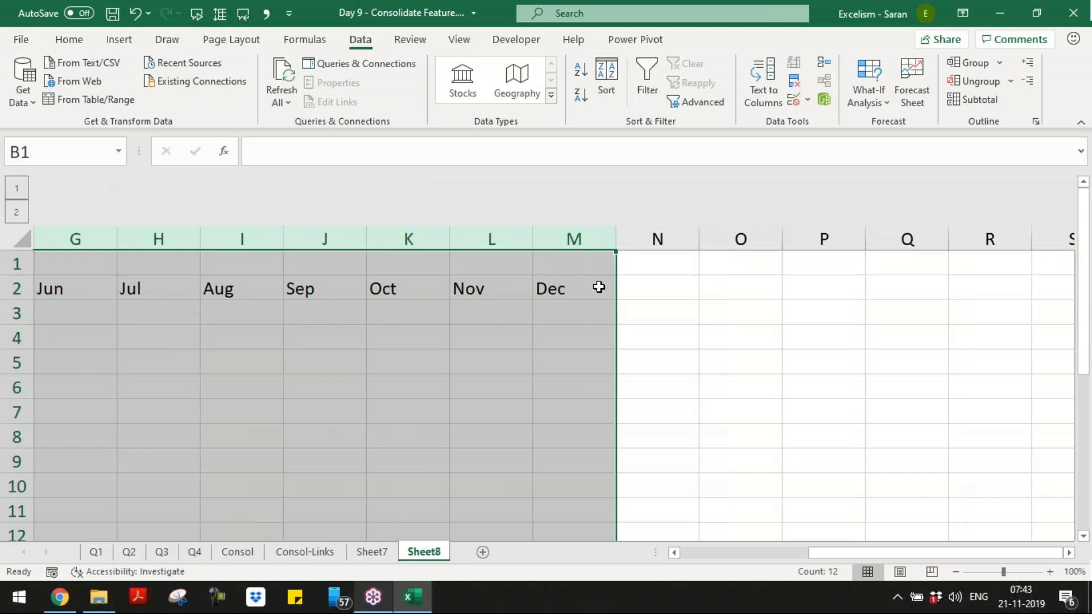
left_click(971, 67)
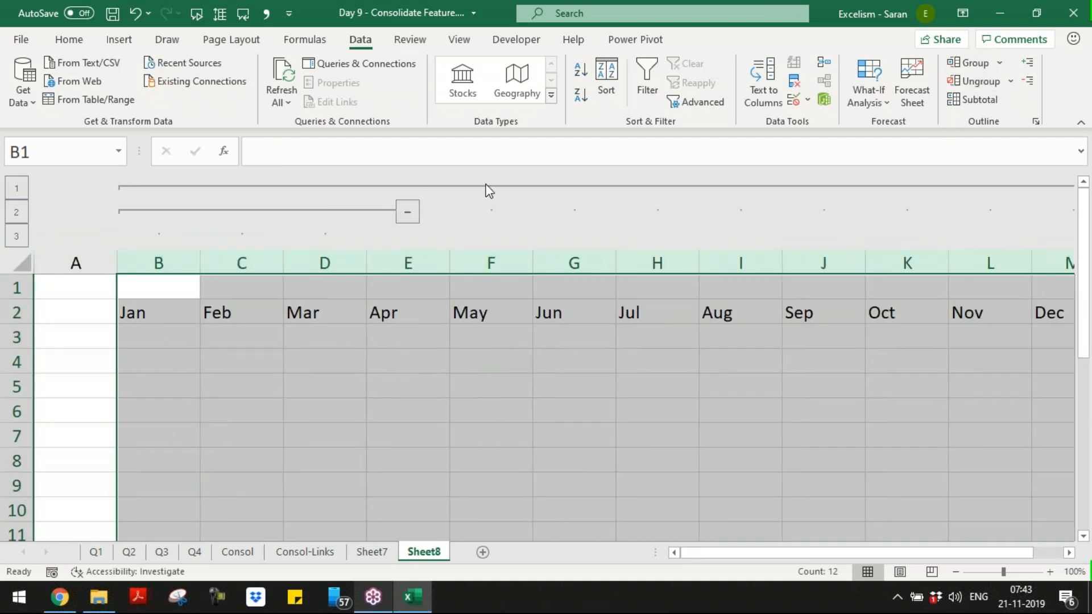
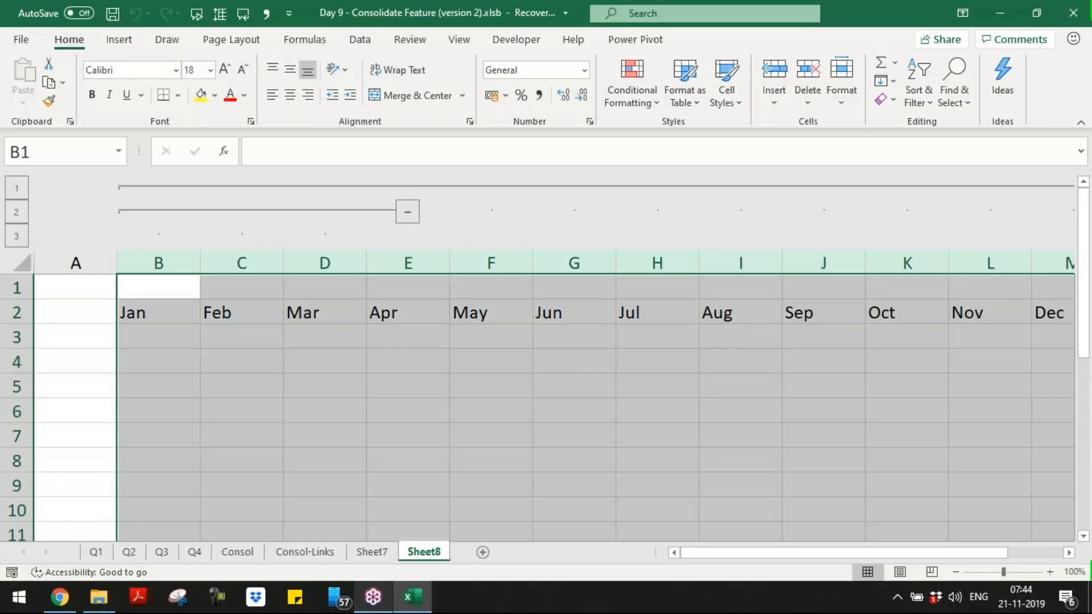
left_click(595, 383)
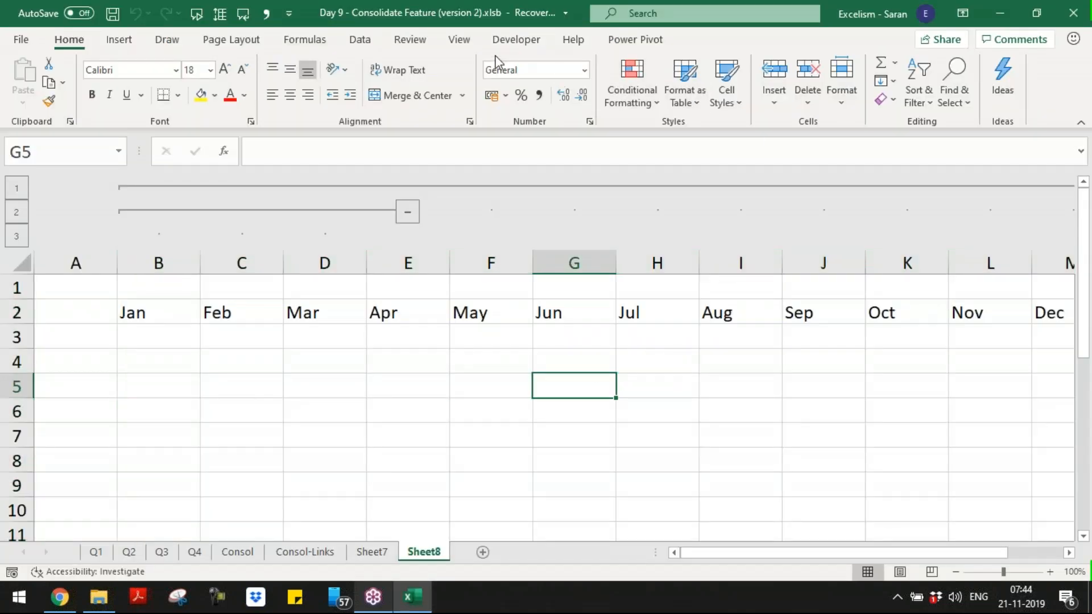
- Ungroup the inner Jan to Mar group in columns B to D, keeping the outer Jan to Dec group
left_click(362, 40)
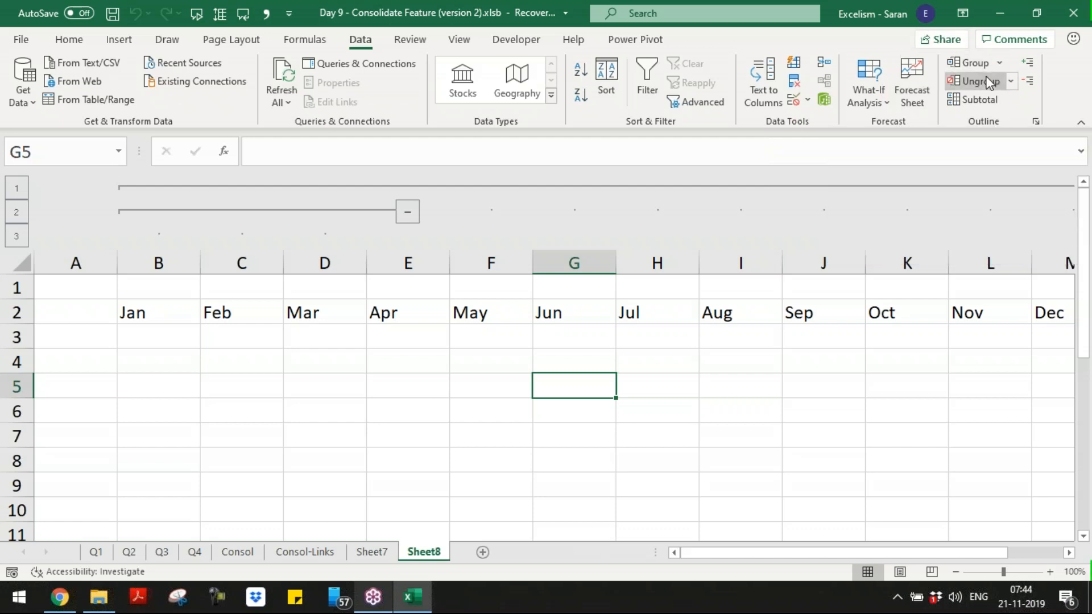
left_click(341, 307)
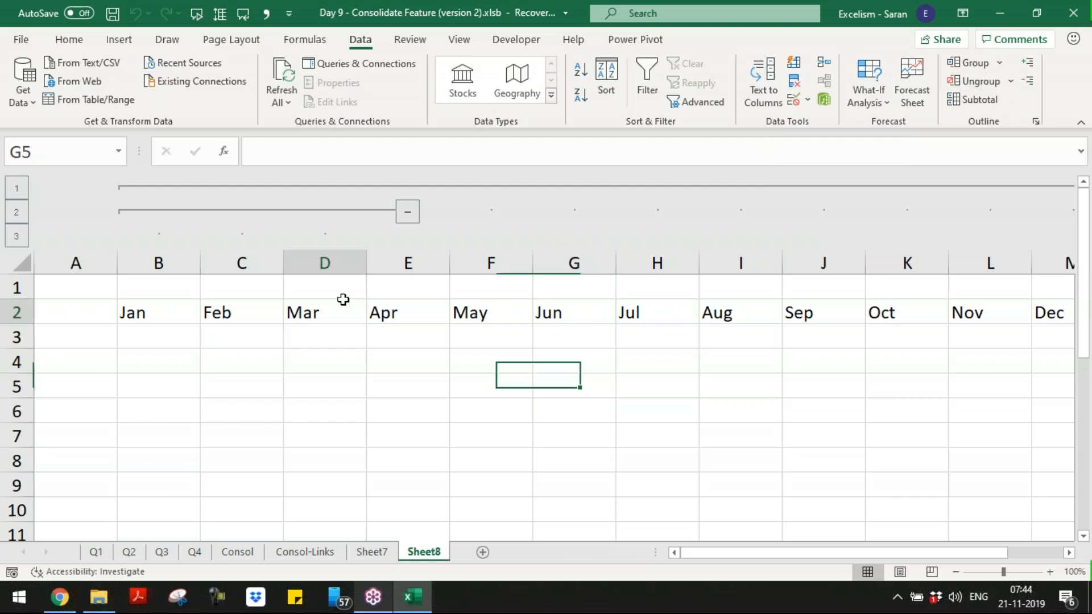
left_click_drag(148, 262, 361, 266)
left_click(962, 65)
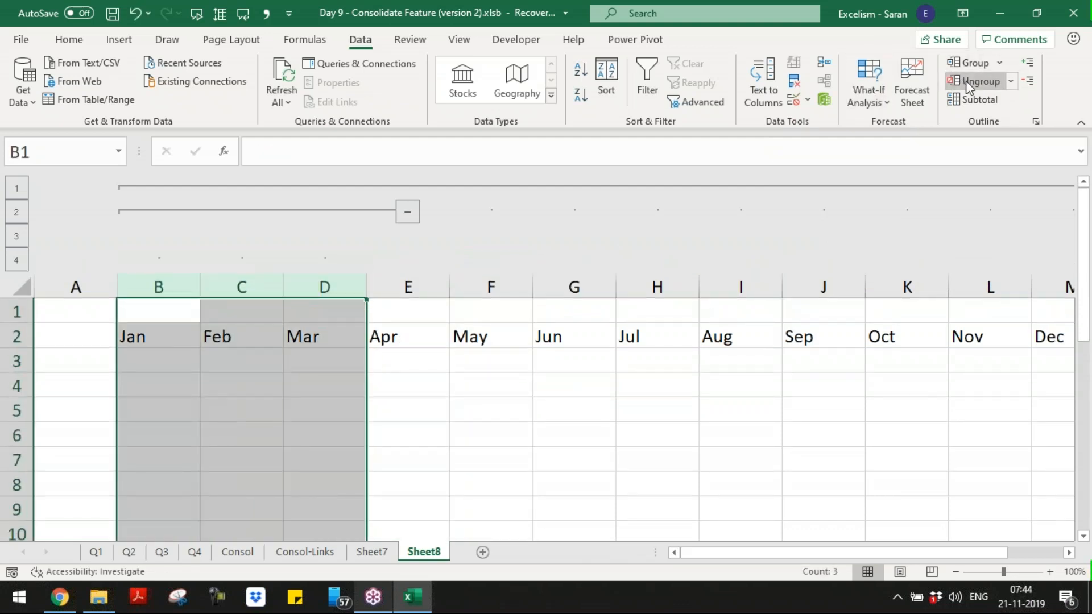
key("ctrl+z")
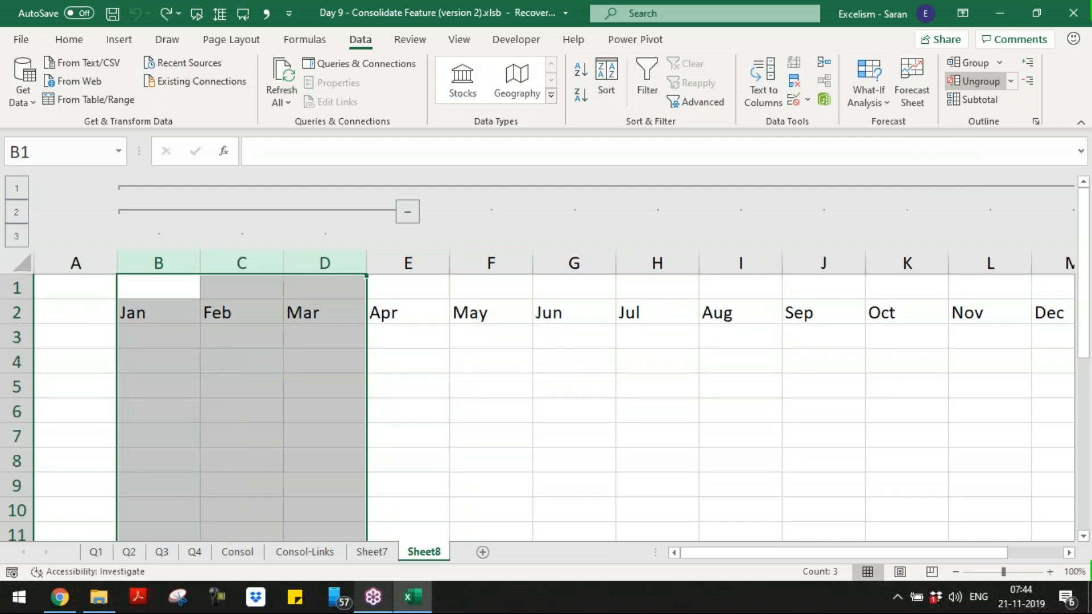
left_click(974, 81)
left_click(473, 375)
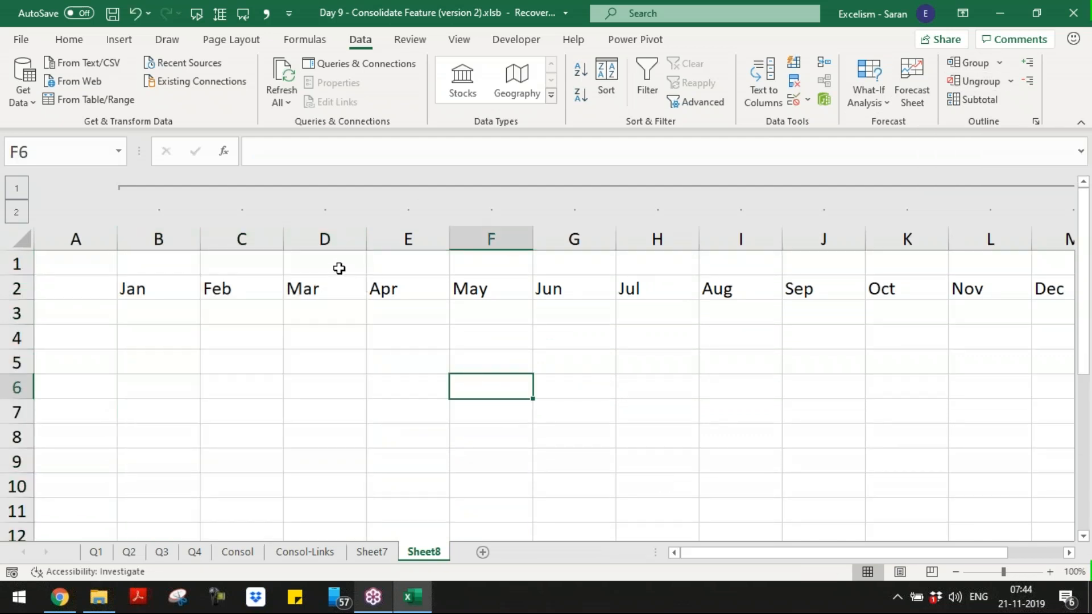
- Ungroup the remaining outer Jan to Dec group across columns B to M
left_click_drag(165, 238, 1067, 255)
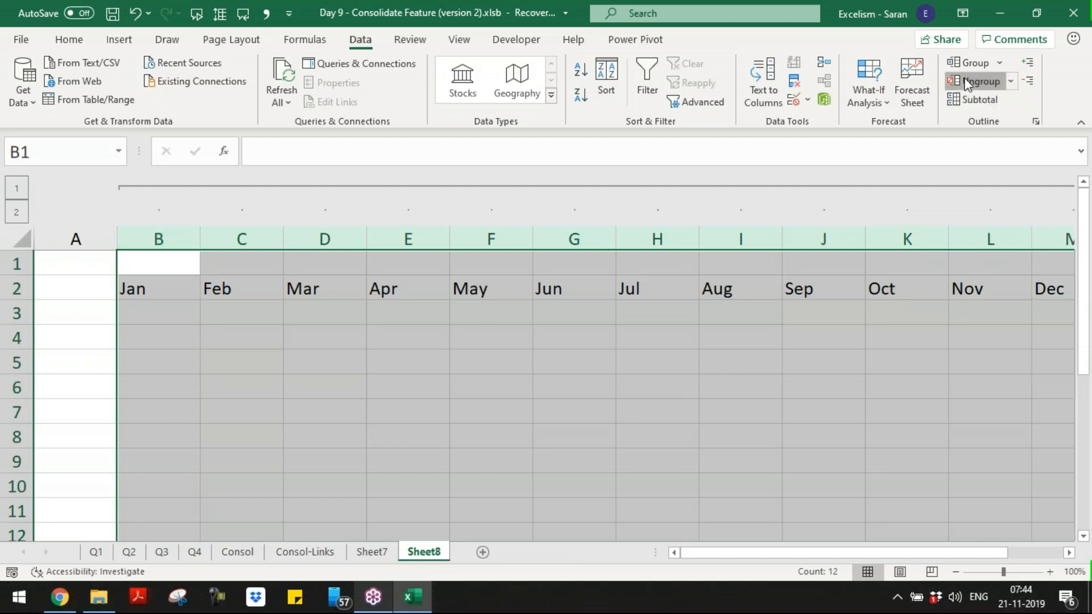
left_click(967, 84)
left_click(268, 286)
key("ctrl+Home")
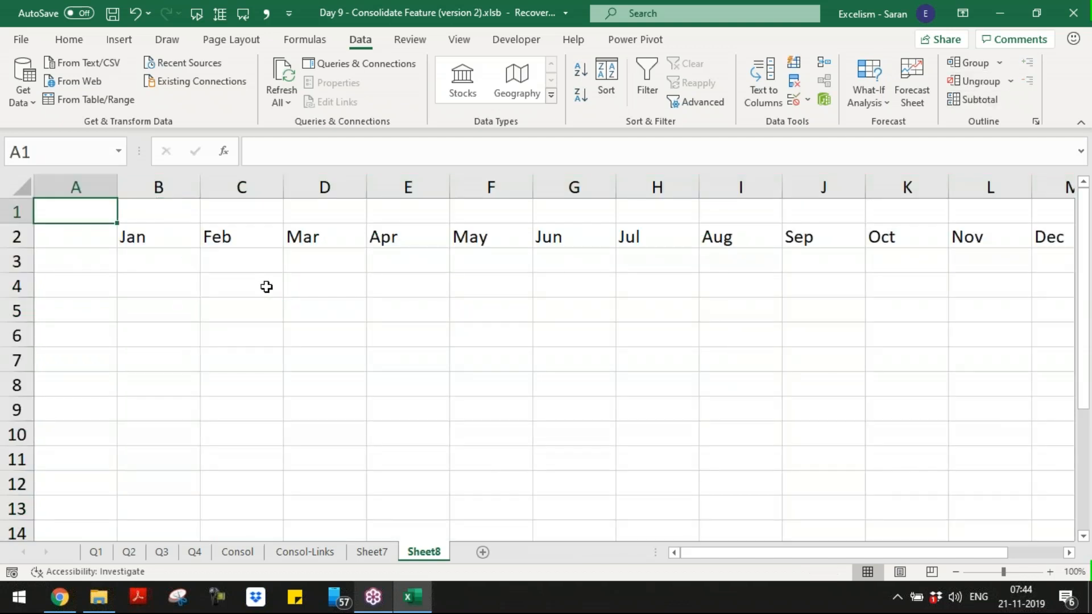
- On the Consol-Links sheet, switch between outline levels 1 and 2, ending on level 1 with only the app totals
left_click(313, 554)
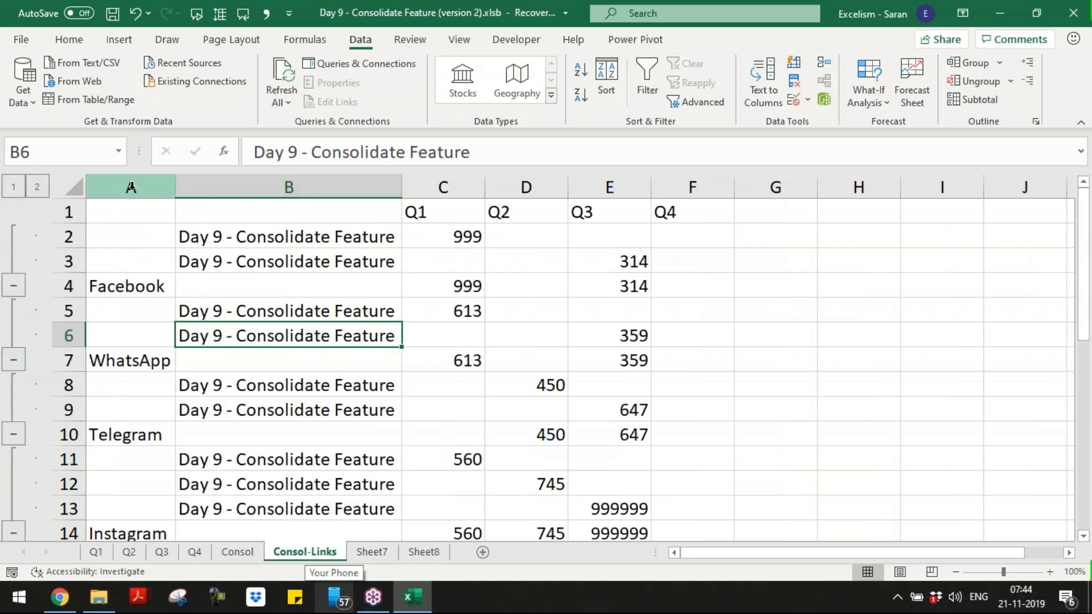
left_click(14, 188)
left_click(36, 187)
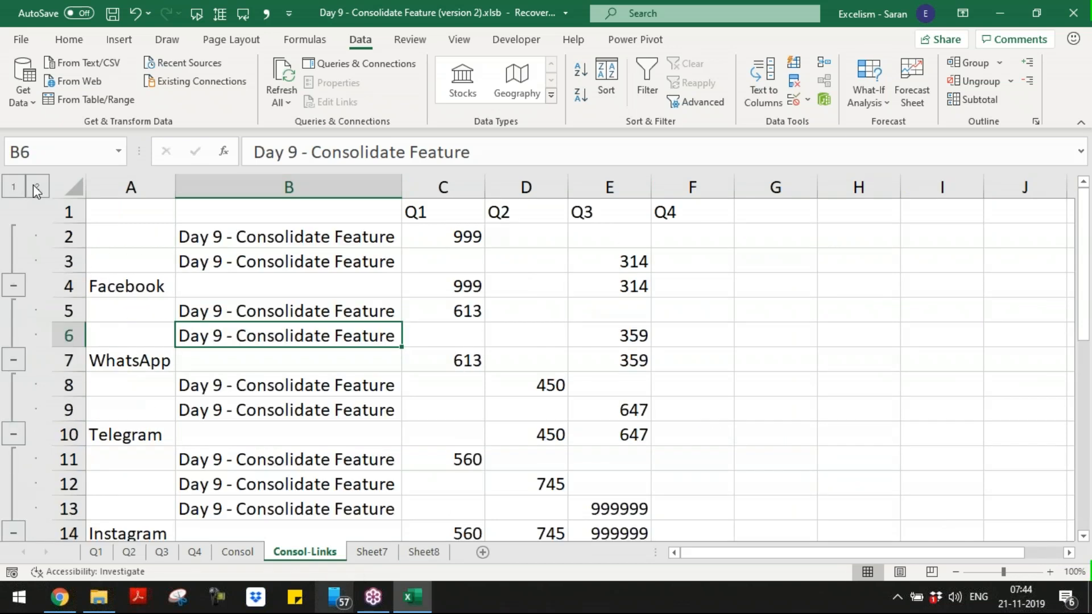
left_click(15, 187)
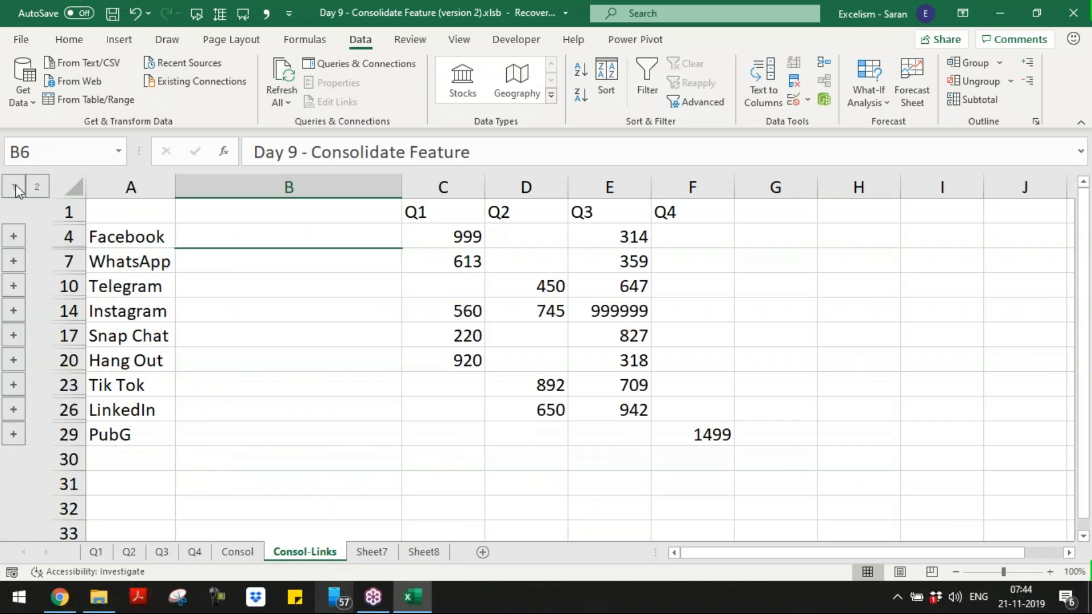
- Add a new worksheet and place it directly between Consol-Links and Sheet7
left_click(388, 552)
left_click(482, 551)
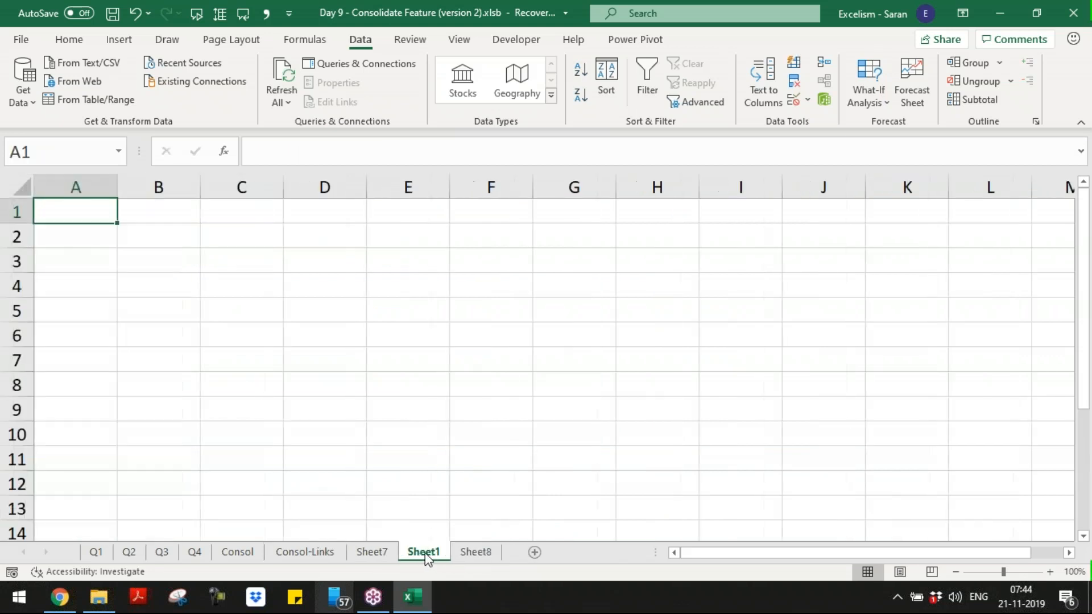
left_click_drag(427, 557, 375, 552)
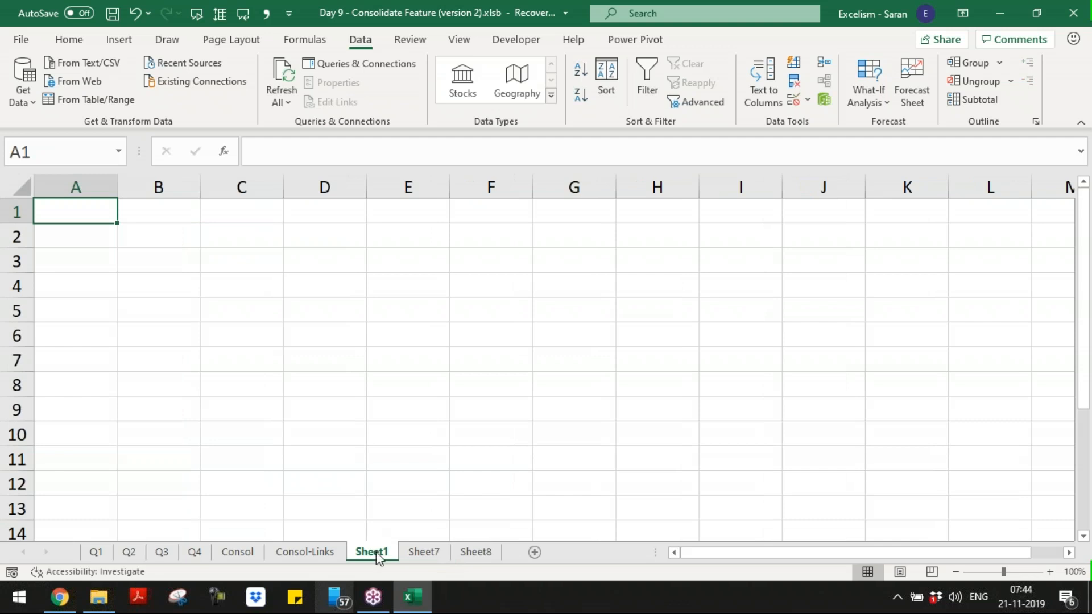
- Rename the new worksheet as Consol-Rules
double_click(377, 552)
type("cONSOL")
key("BackSpace")
key("BackSpace")
key("BackSpace")
key("BackSpace")
key("BackSpace")
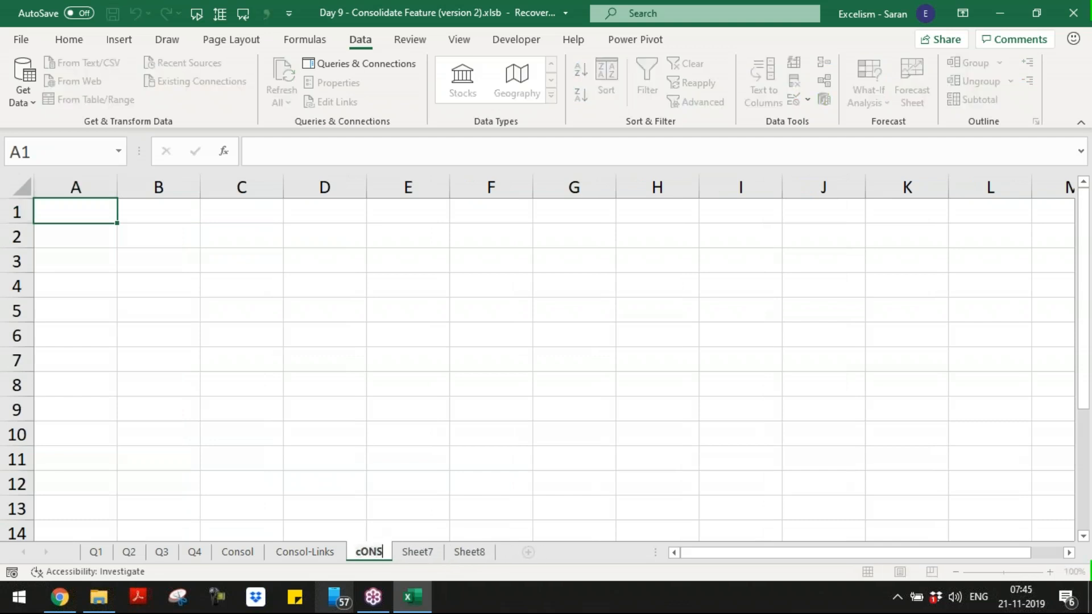
key("BackSpace")
type("Consol")
key("Return")
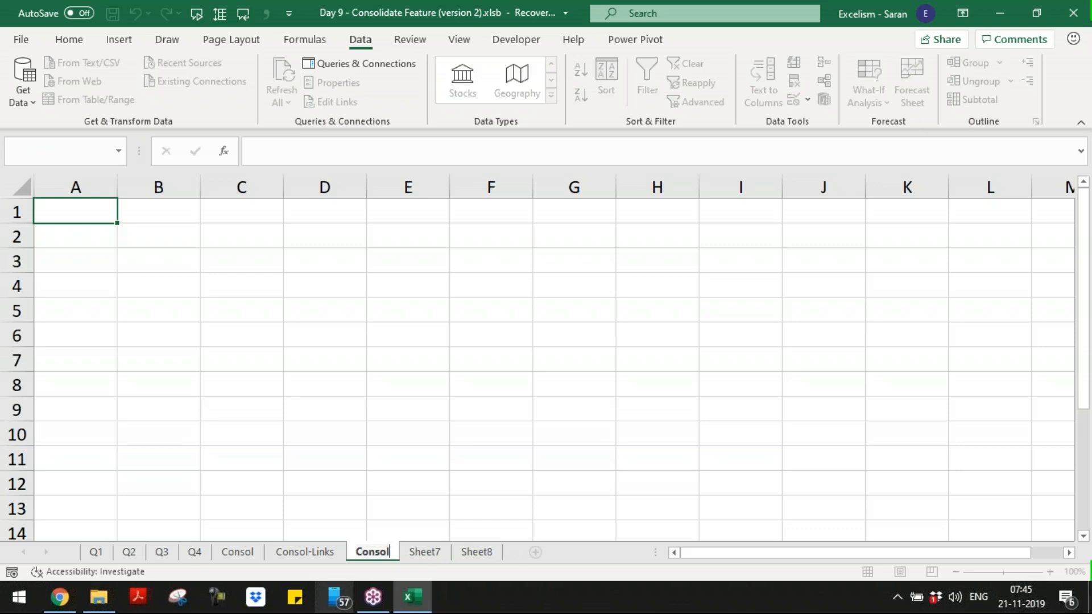
key("Return")
type("-Rules")
key("Return")
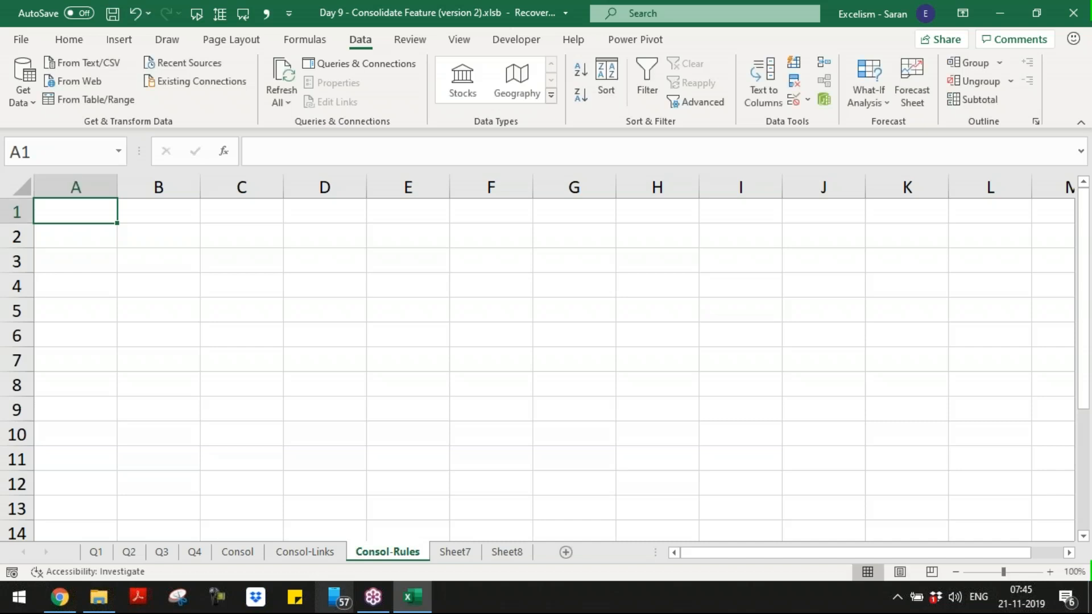
- Enter "Consolidate Feature" in A1 and "Data Tab --> Data Tools Group --> Consolidate Feature" in A2
type("Consolida")
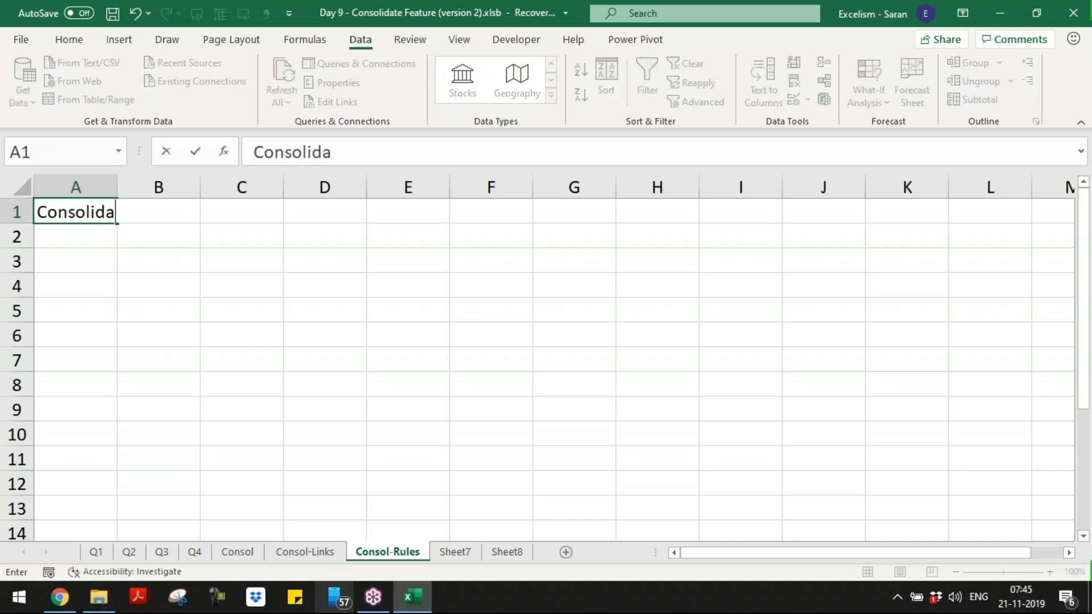
type("te Feature")
key("Return")
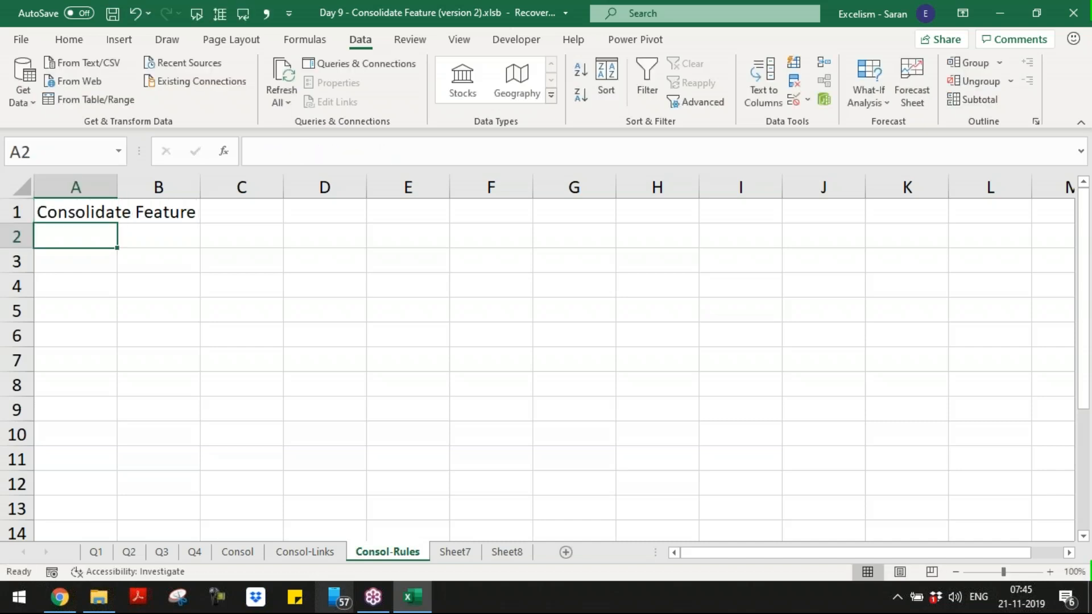
type("Data Tab --")
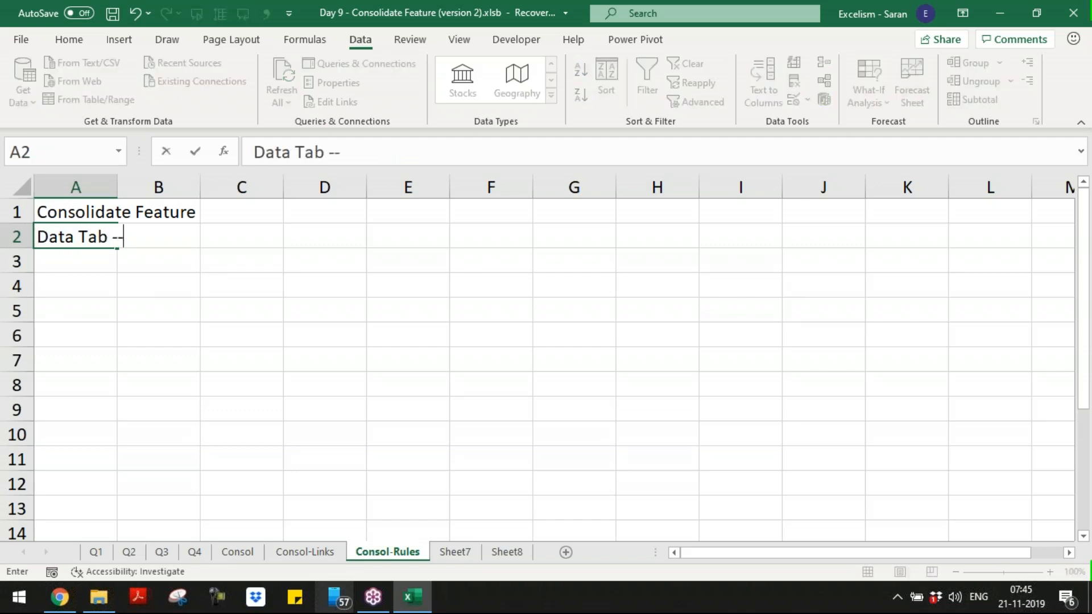
type("> Data Tools ")
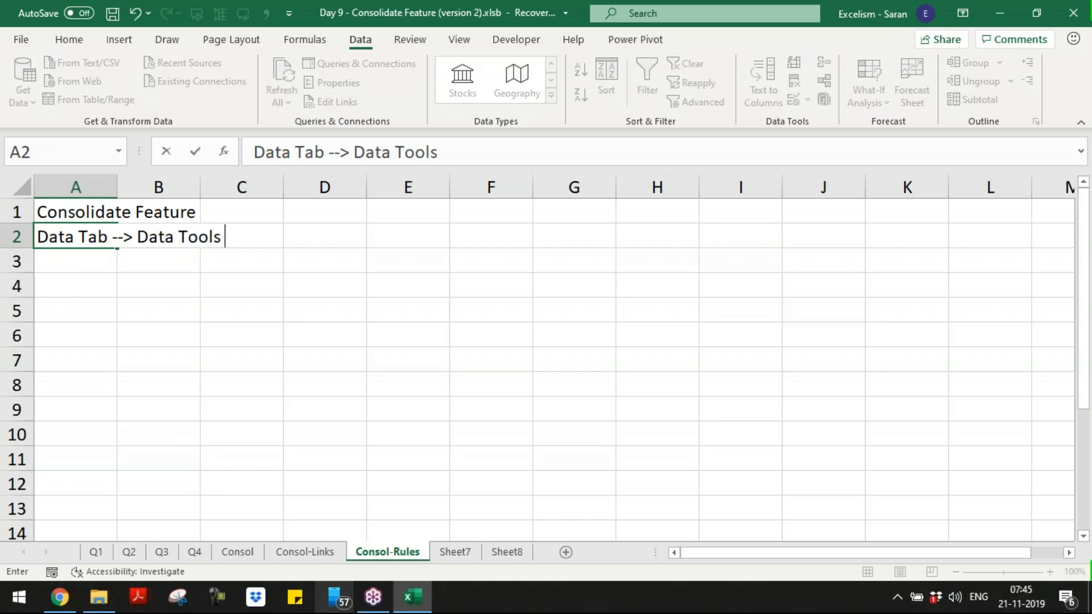
type("Group --> Consolidate Feature")
key("Return")
- Format the A1 title as bold and italic
left_click(75, 212)
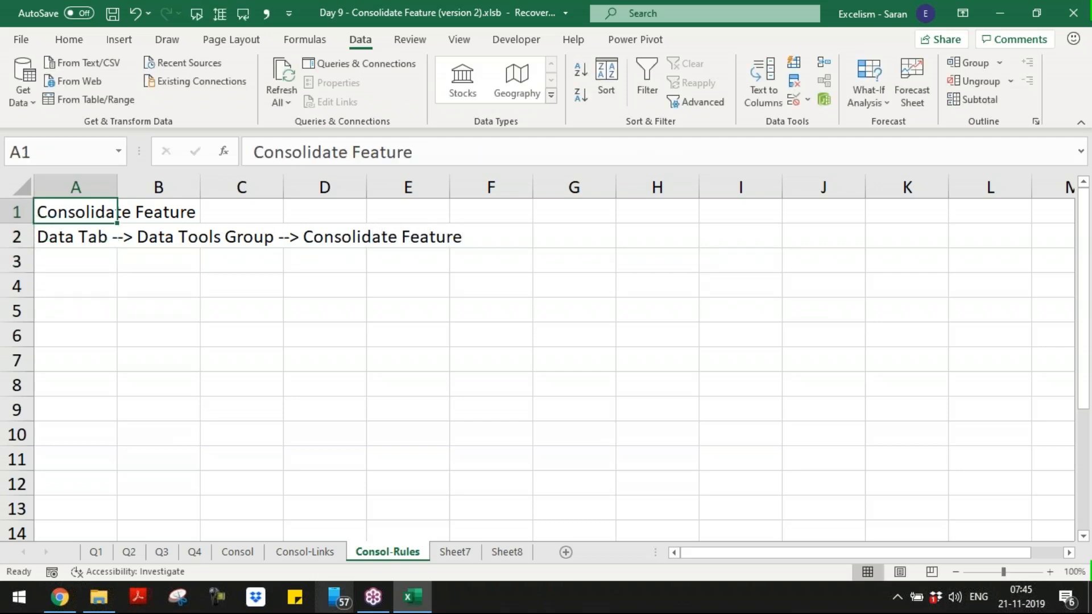
key("ctrl+b")
key("ctrl+i")
- Enter the heading "It does 3 types of Consolidation:" in A4 and make it bold, italic and underlined
key("Down")
key("Down")
key("Down")
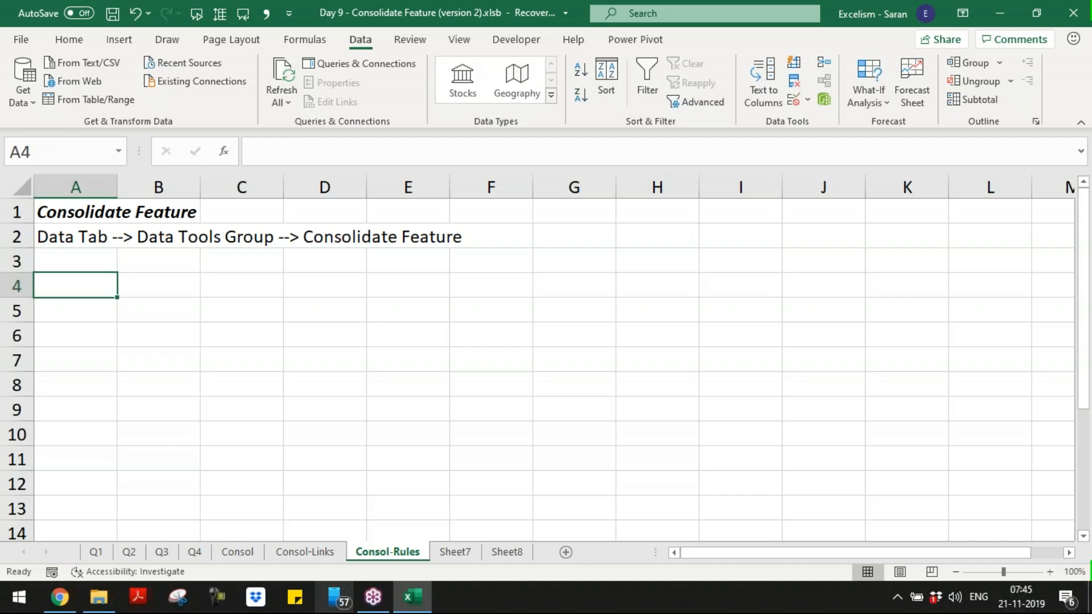
type("It does")
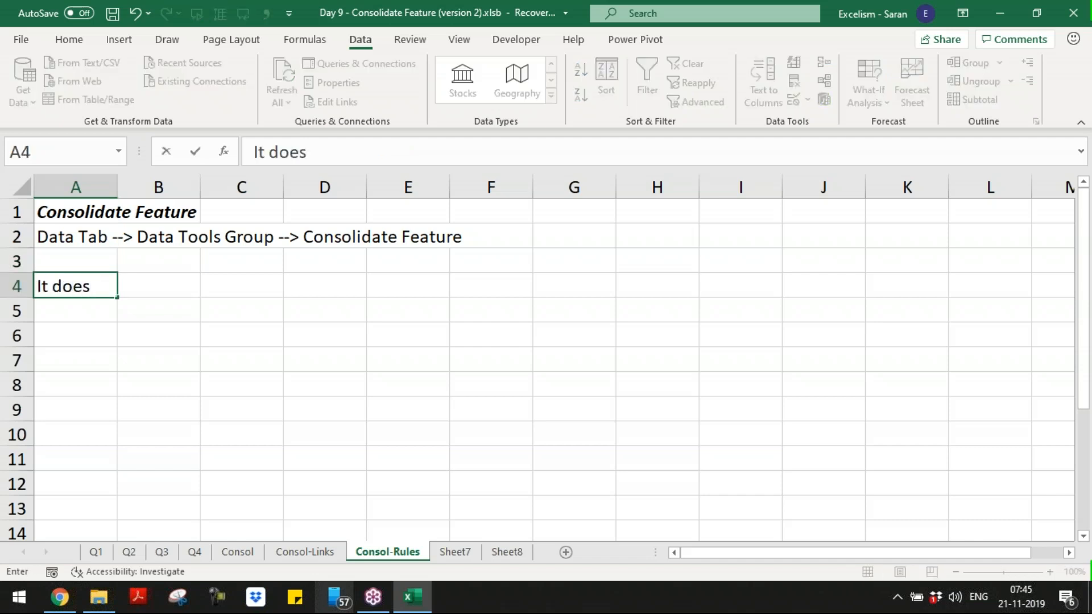
type("type")
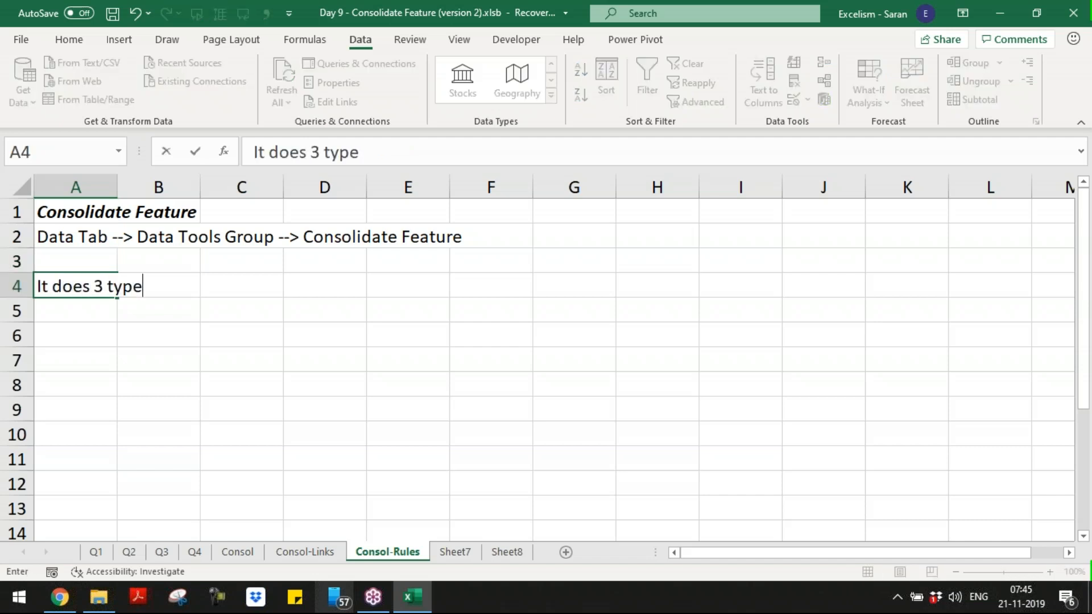
type("s of Consoli")
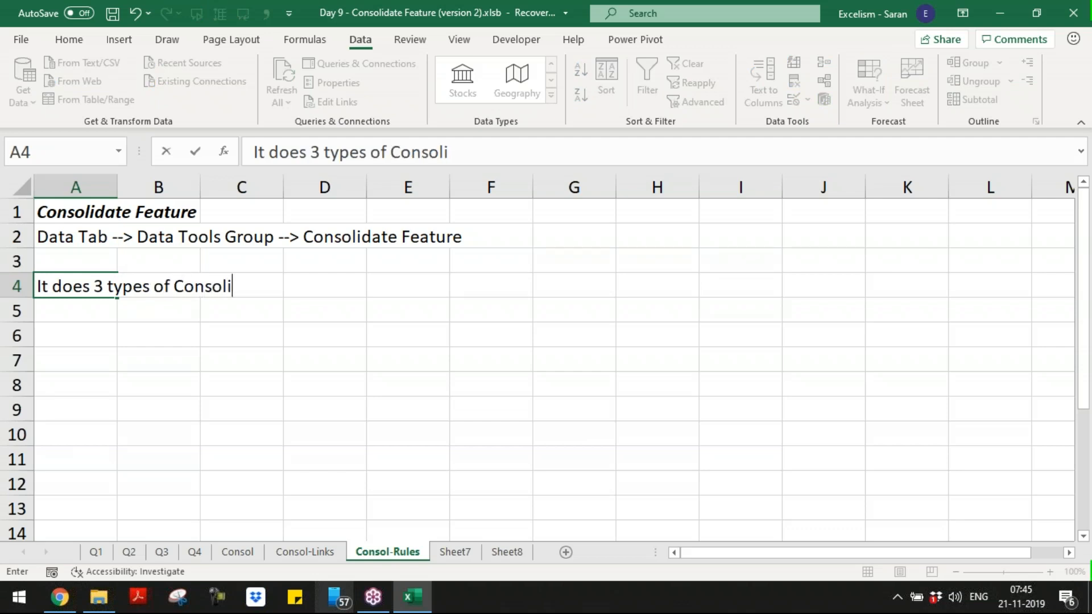
type("dation")
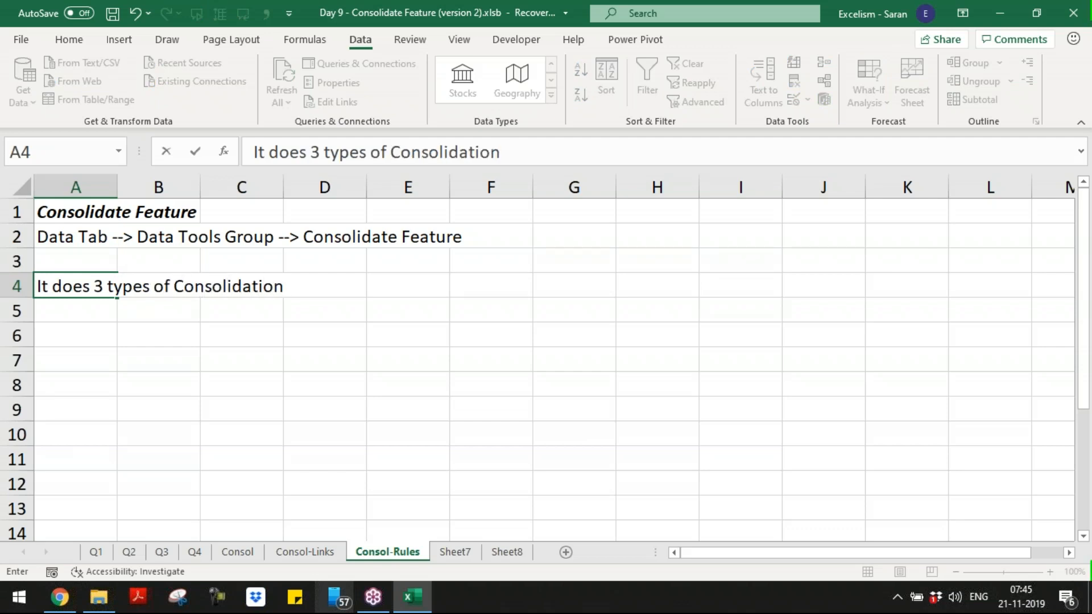
key("Return")
key("Up")
key("ctrl+b")
key("ctrl+u")
key("ctrl+i")
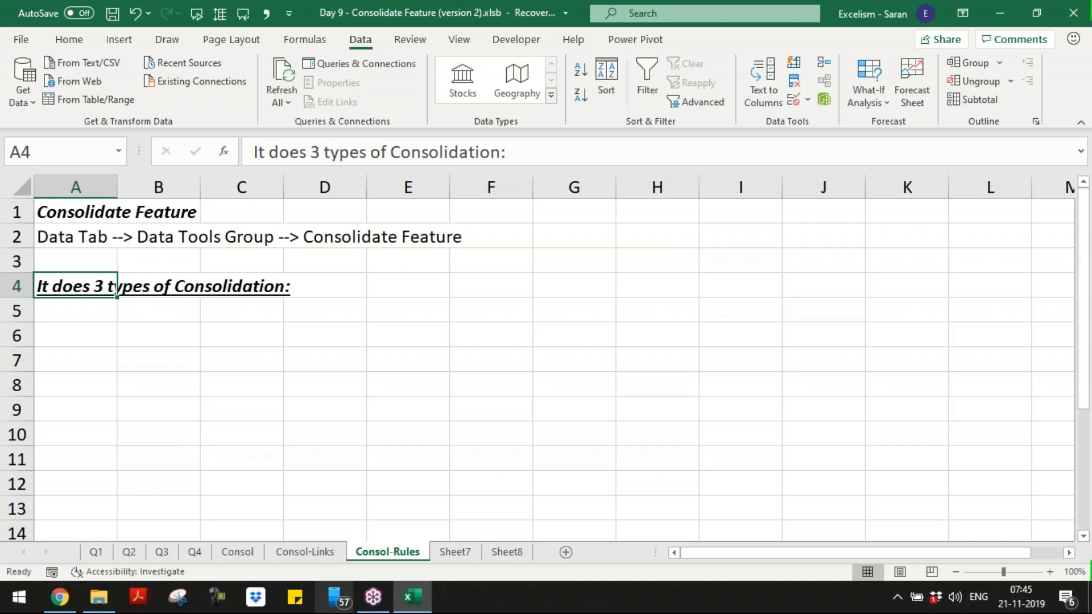
- Enter "1. In the same data if left column is repeating, it consol those values" in A5
key("Down")
type("1.")
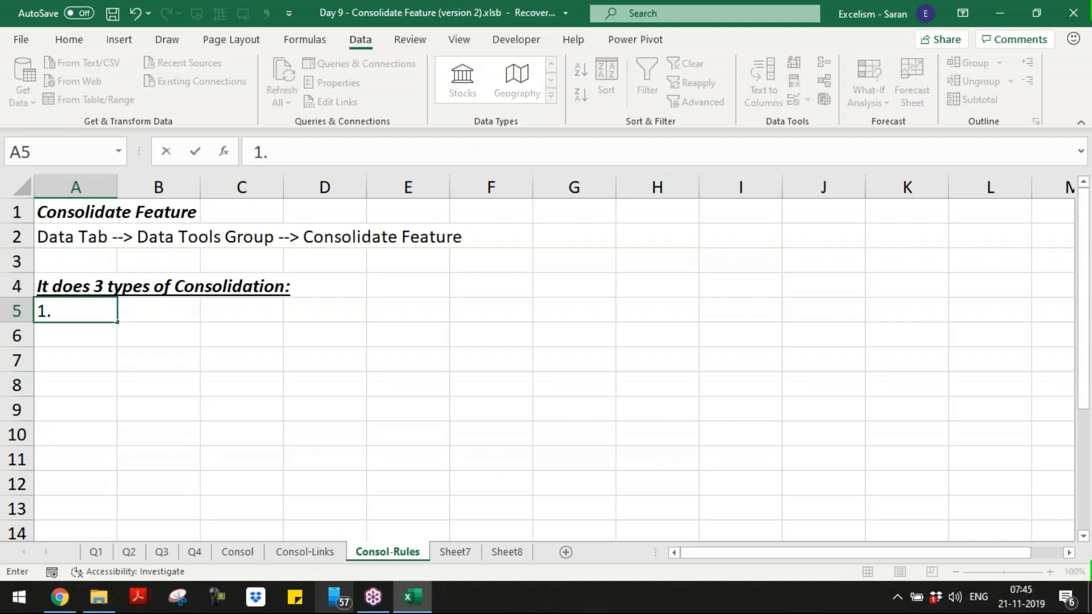
type(" IN the")
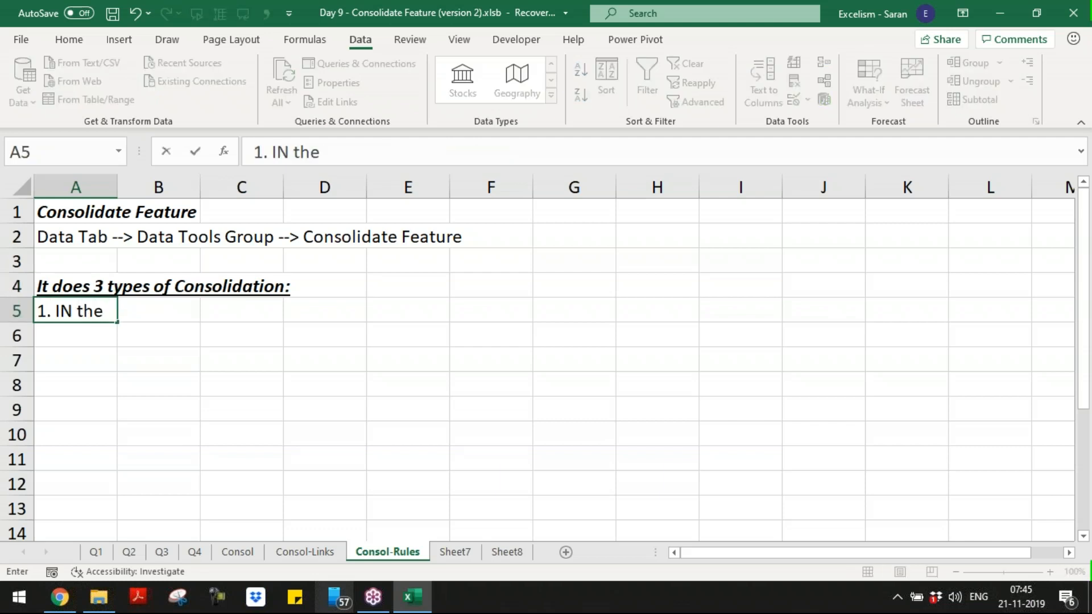
key("BackSpace")
key("BackSpace")
key("BackSpace")
key("BackSpace")
key("BackSpace")
key("BackSpace")
type("n the same data i")
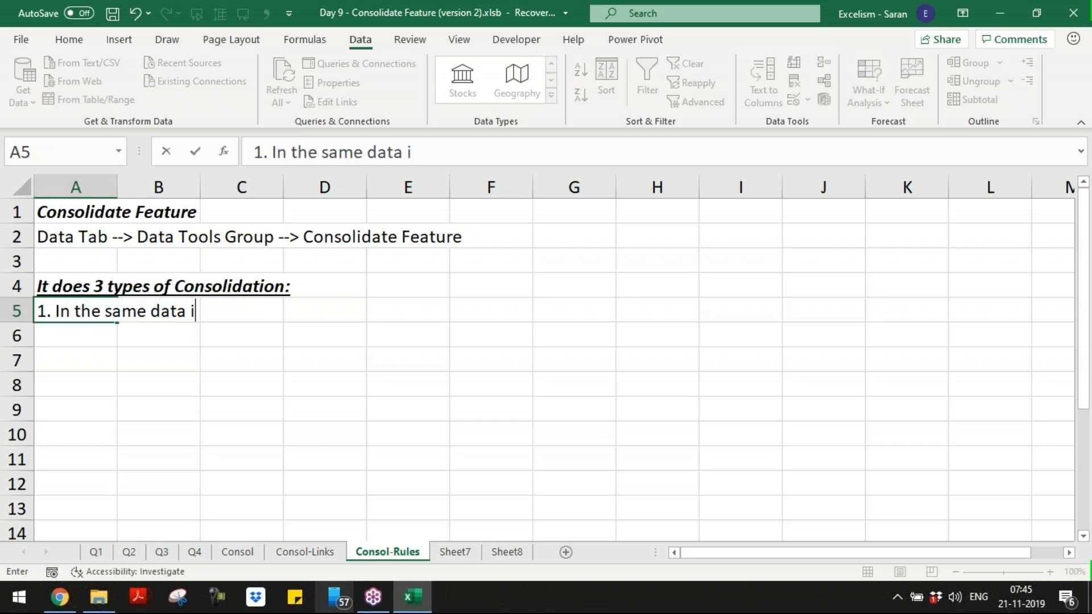
type("f left column s")
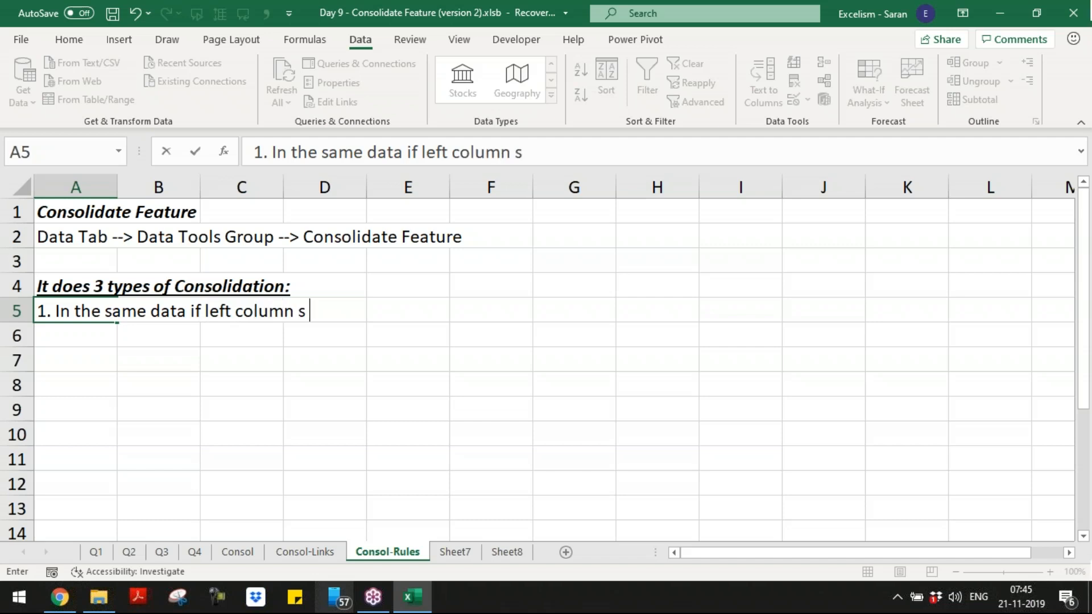
key("BackSpace")
key("BackSpace")
type("is repeatin")
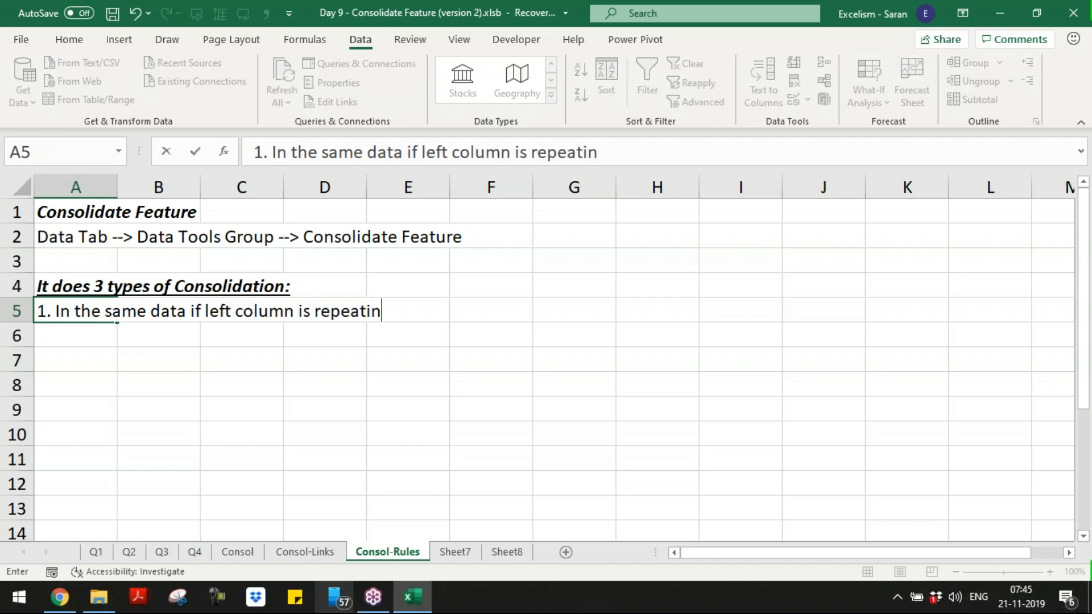
type("g, it consoli")
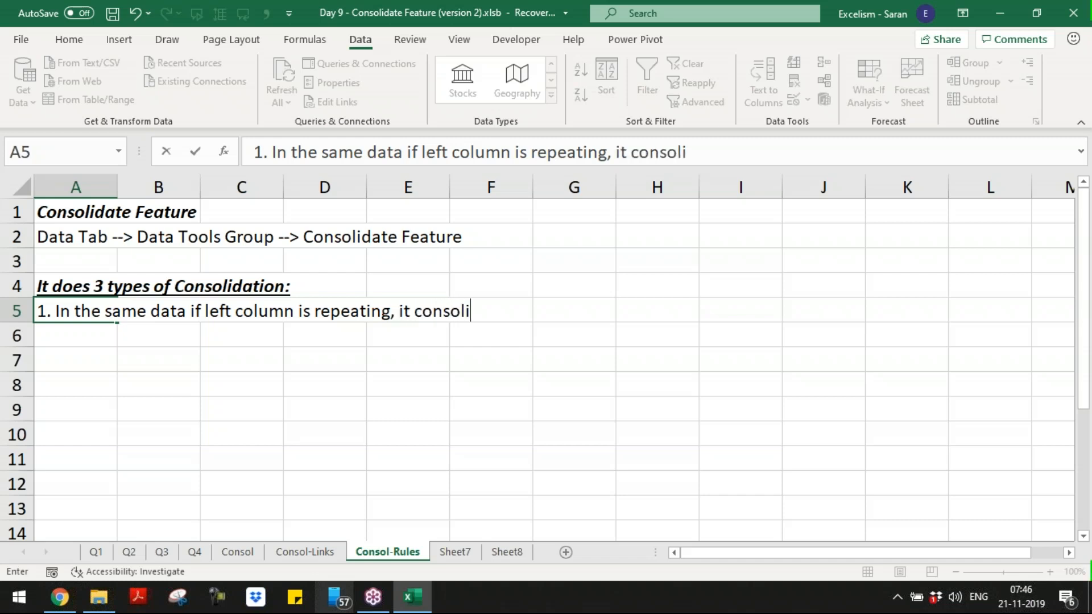
key("BackSpace")
type(" those")
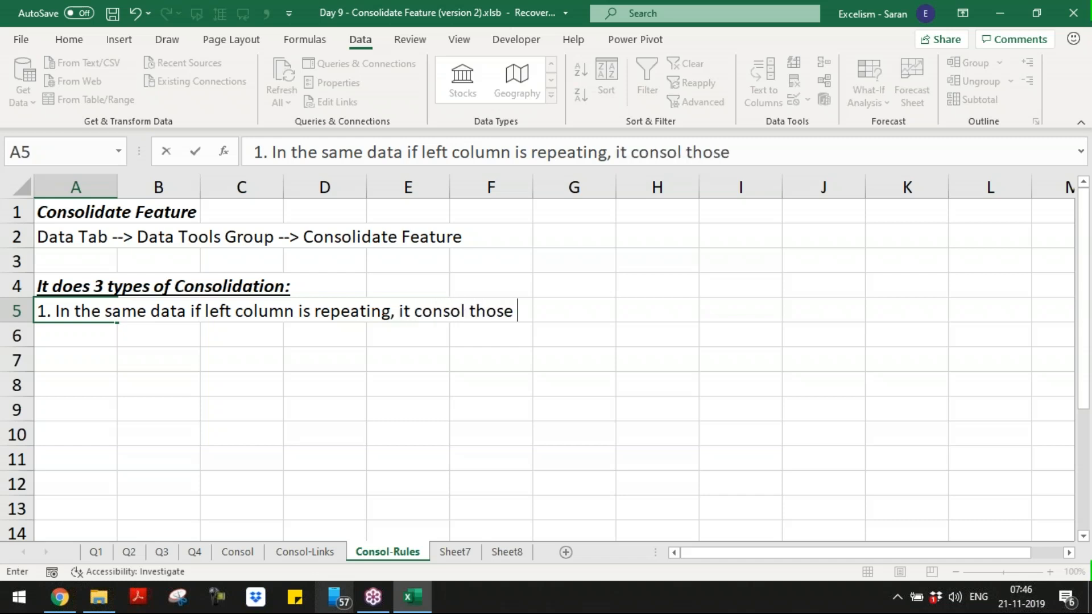
type(" values")
key("Return")
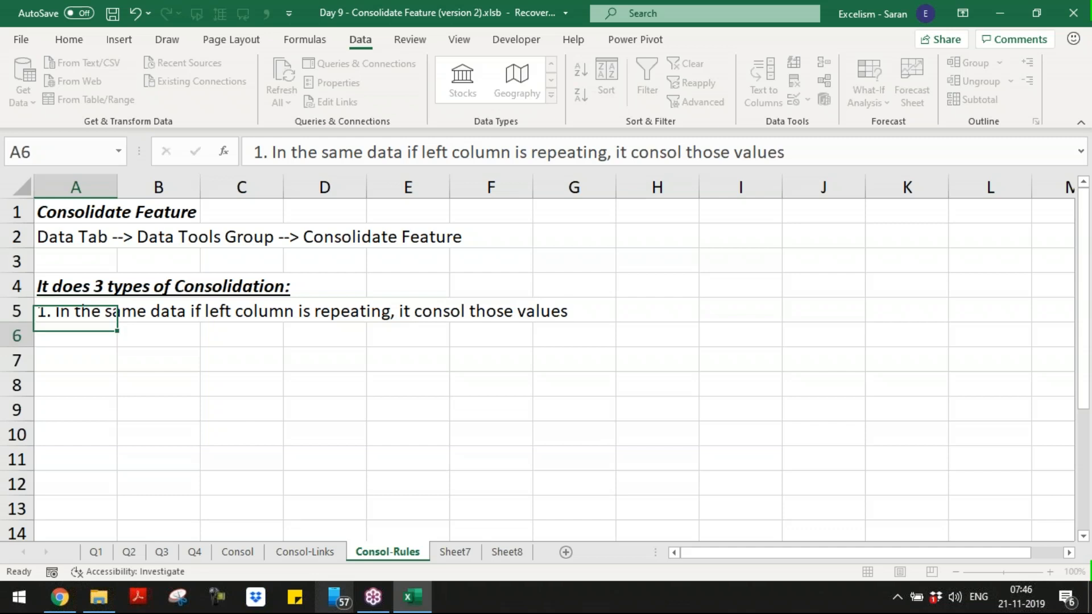
- Begin the second rule in A6 with "2. In the same data set"
type("2.")
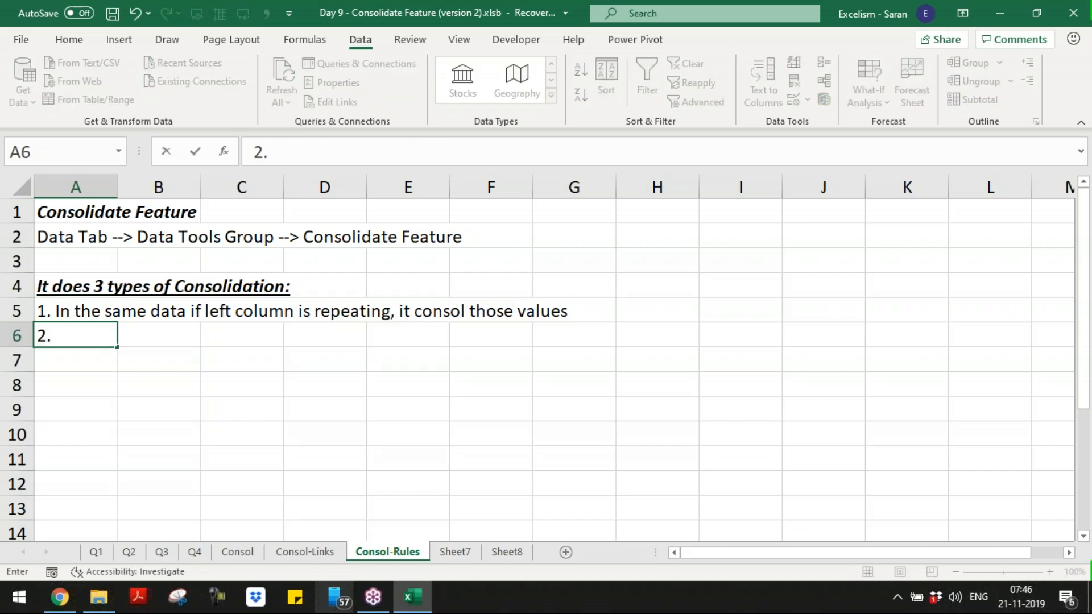
type(" In the same")
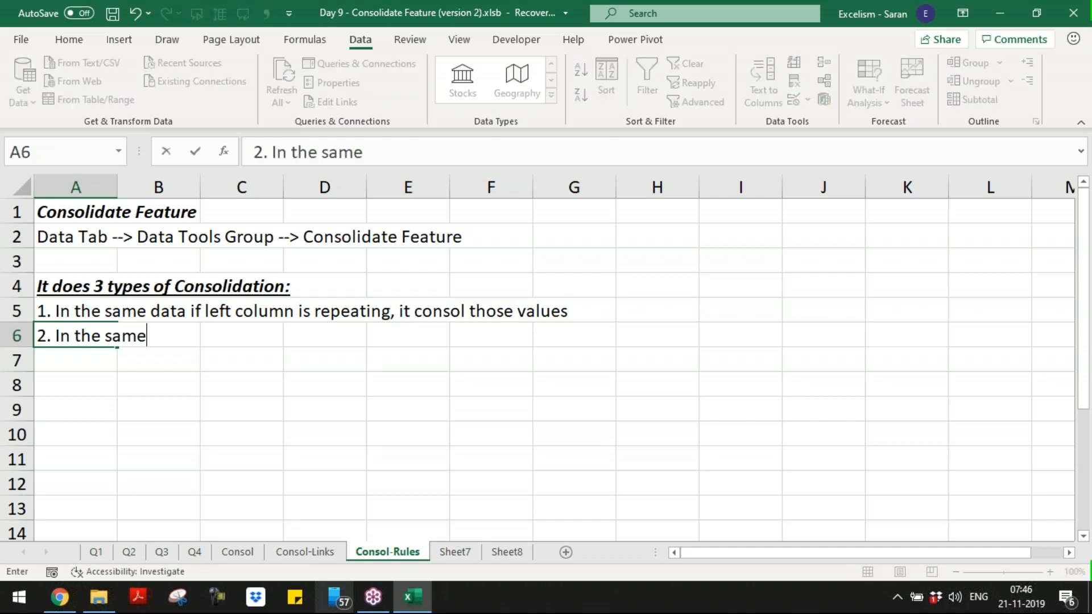
type(" data set")
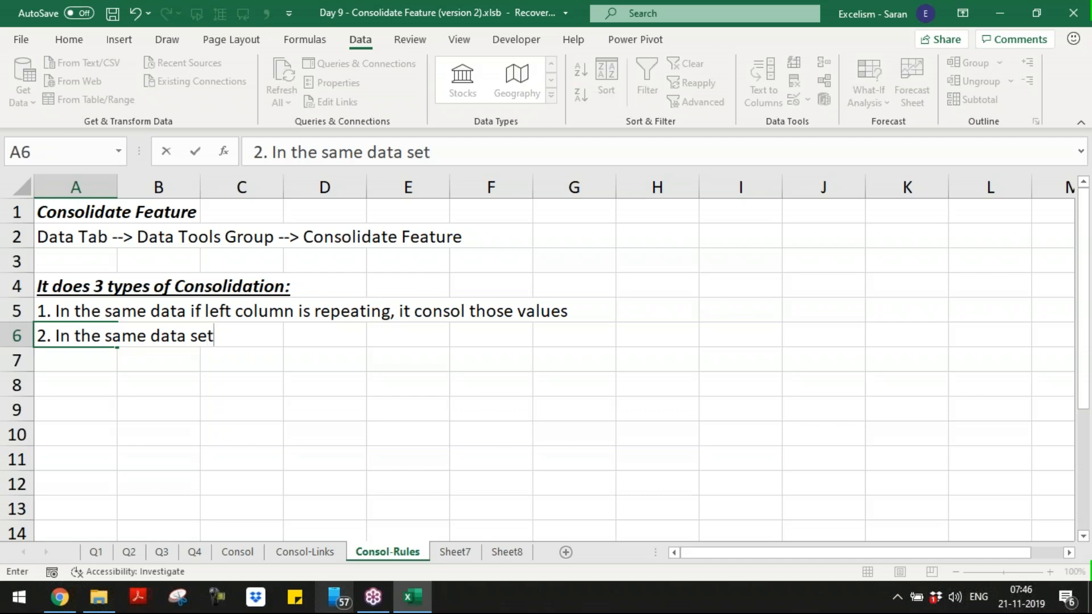
key("Return")
- Insert the word "set" after "data" in the first rule in A5
key("Up")
key("Up")
key("F2")
key("Left")
key("Left")
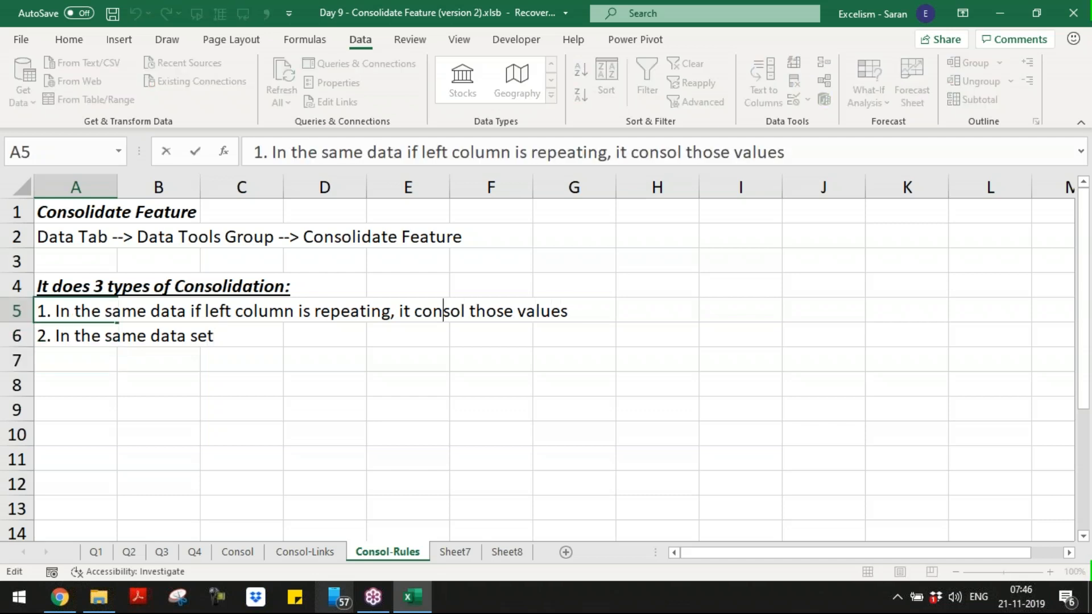
type("set")
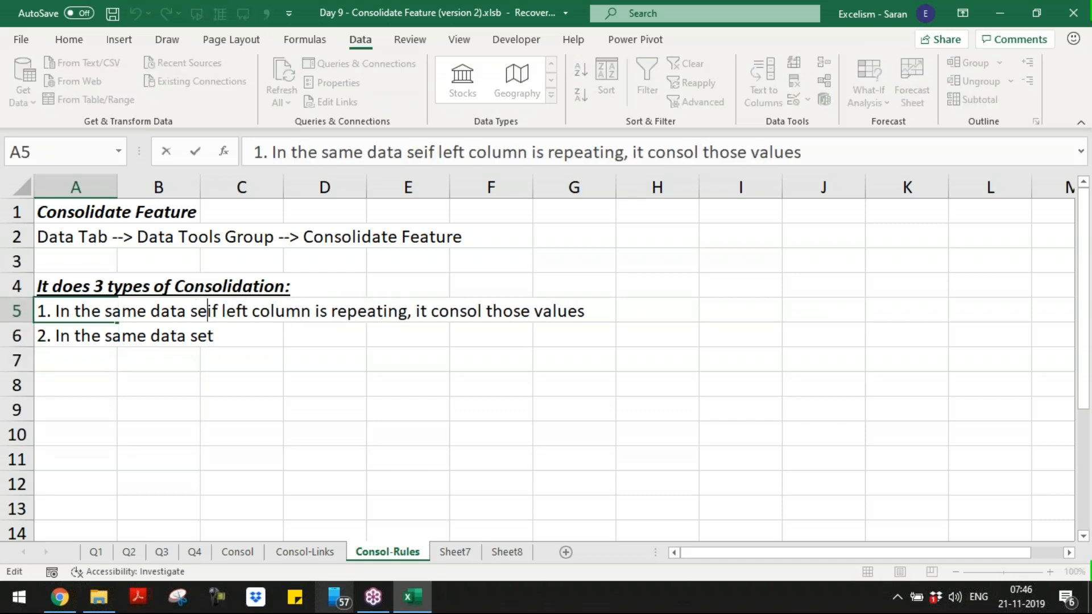
key("Return")
- Complete the second rule in A6 as "2. In the same data set if top row is repeating, it consol those values"
key("F2")
type("if to")
key("BackSpace")
type("top ")
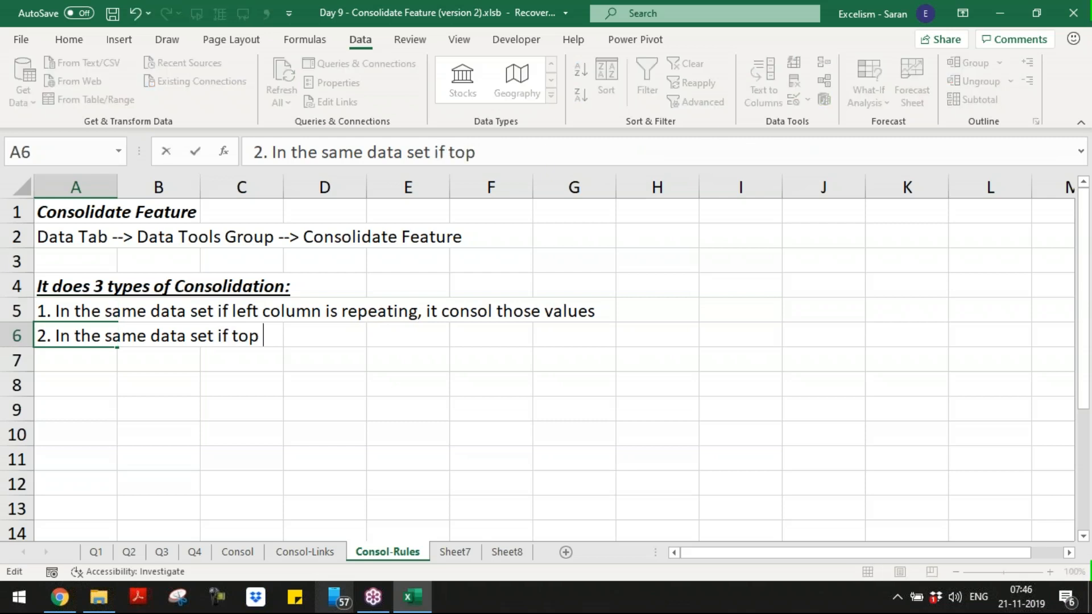
type("row is repeating, it consol those")
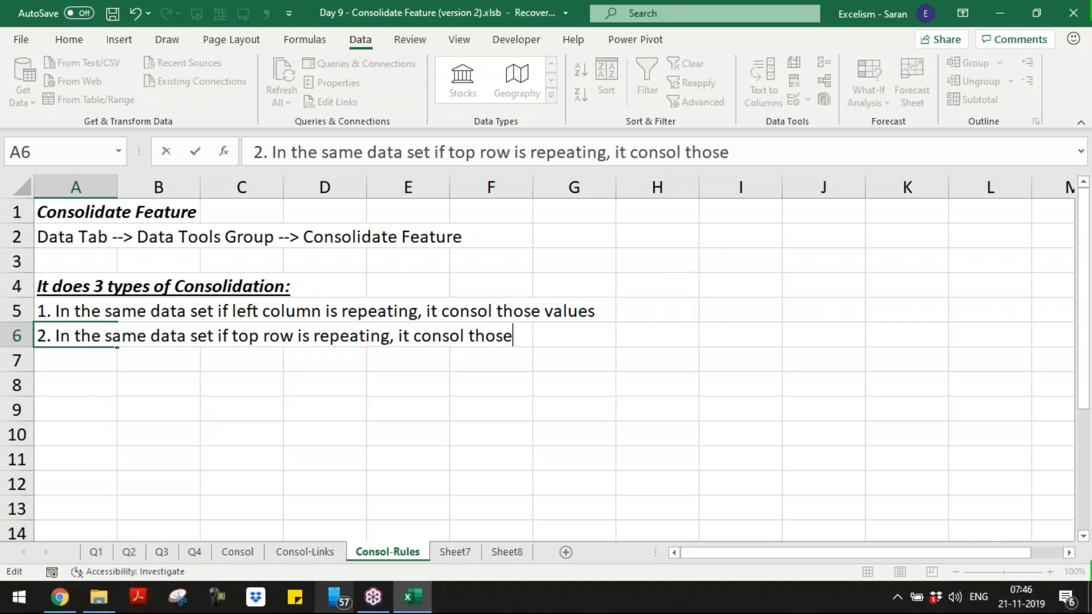
type(" values")
key("Return")
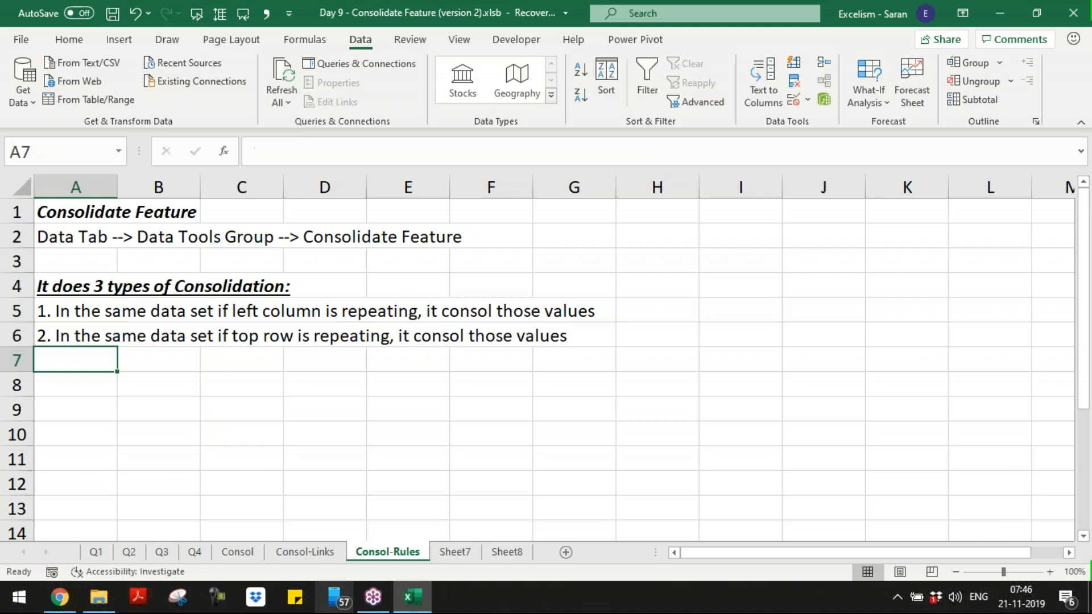
- Enter "3. In the all data sets, if left column or top row is repeating, it consol those values" in A7
type("3. In the other")
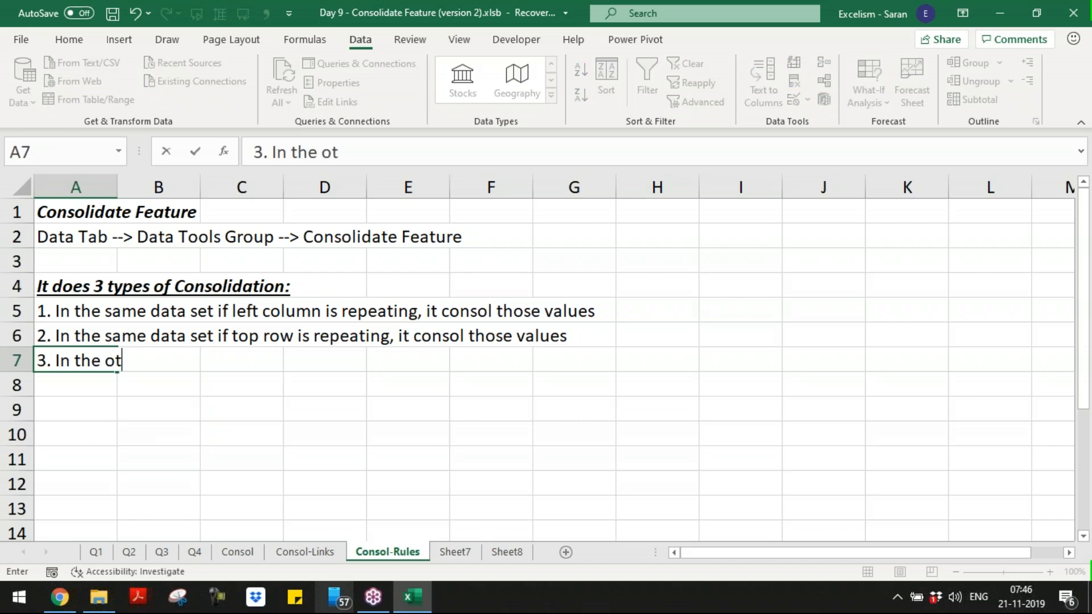
key("BackSpace")
key("BackSpace")
key("BackSpace")
key("BackSpace")
key("BackSpace")
type("all data sets, if left column or")
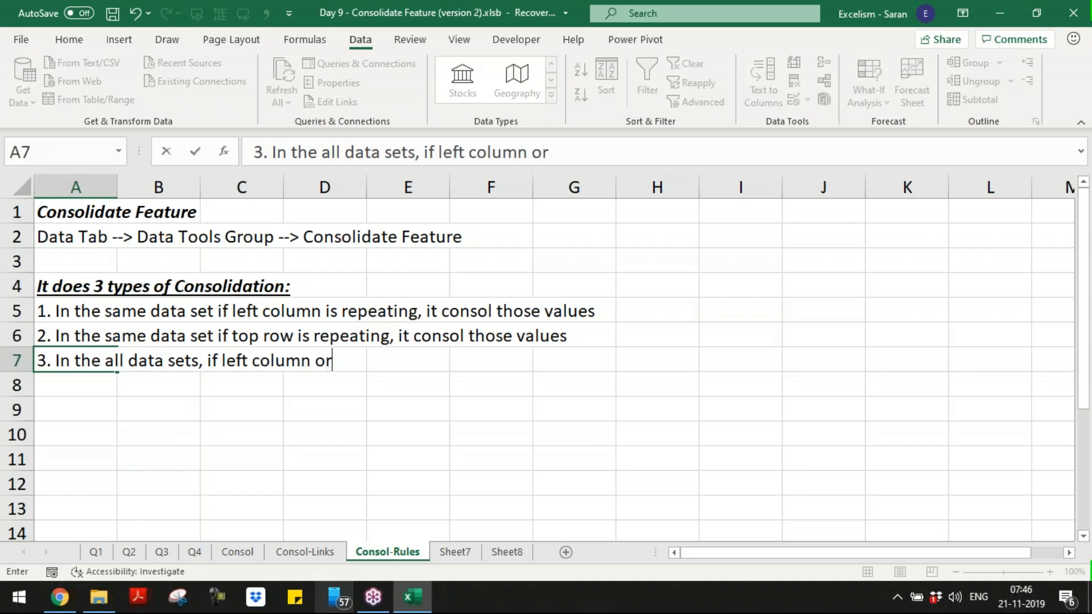
type(" top row ")
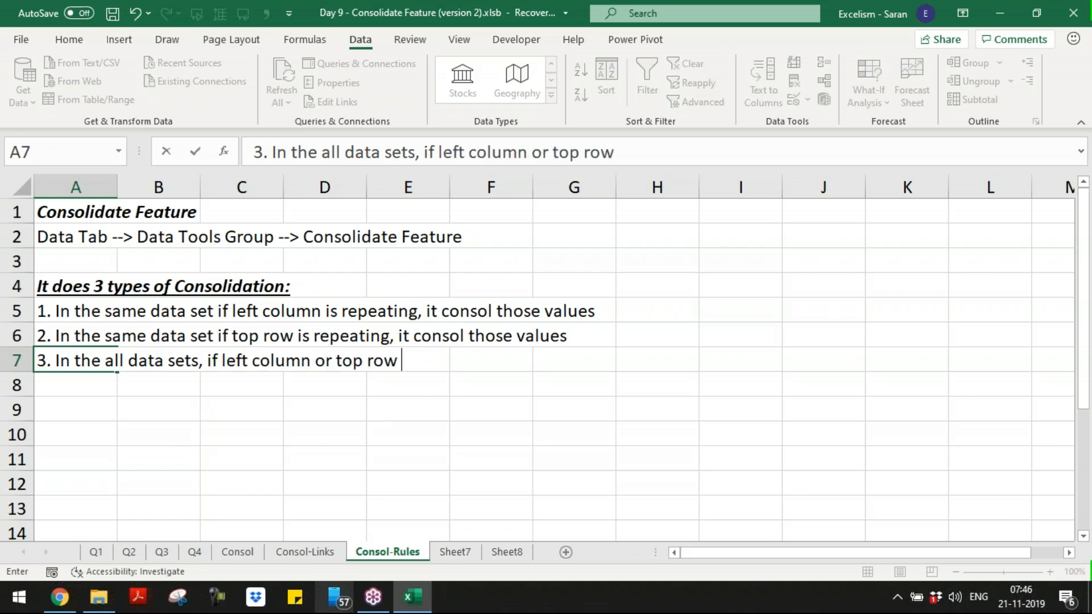
type("re")
key("BackSpace")
type("is repea")
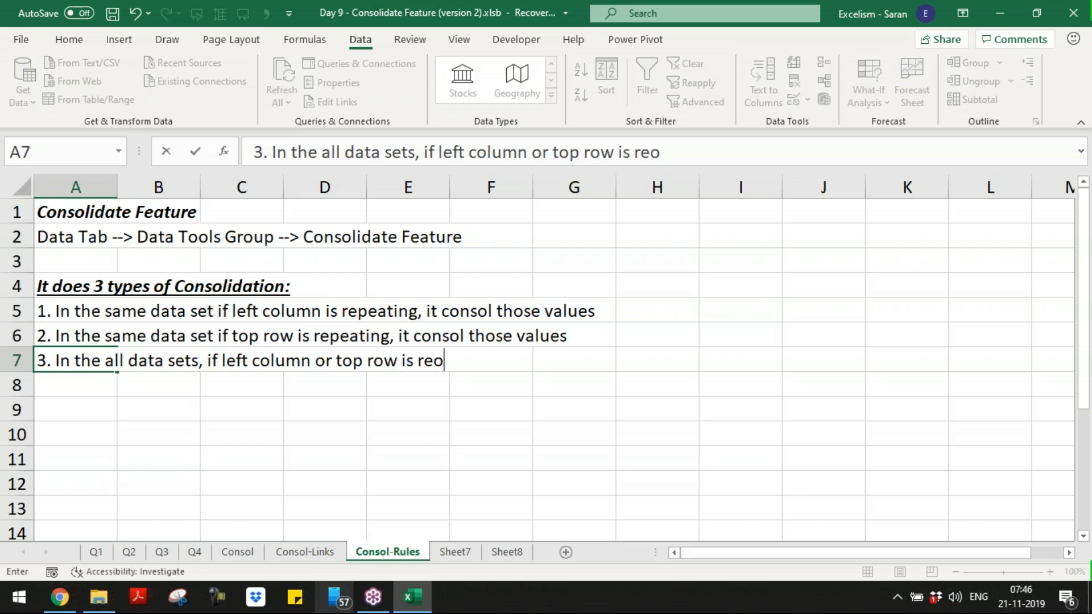
type("ri")
key("BackSpace")
key("BackSpace")
type("ting , t")
key("BackSpace")
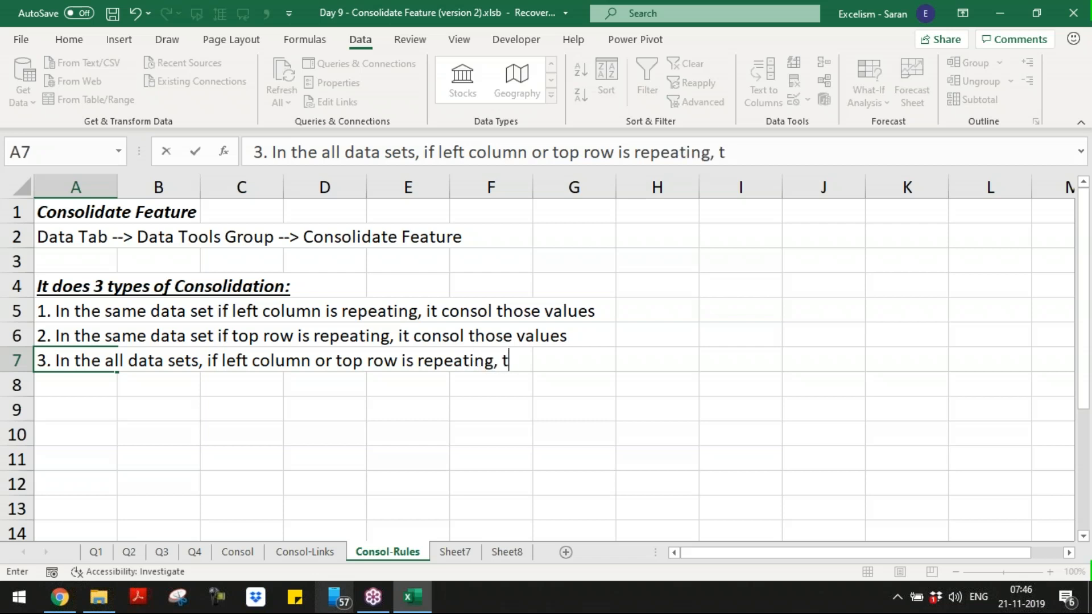
type("cons")
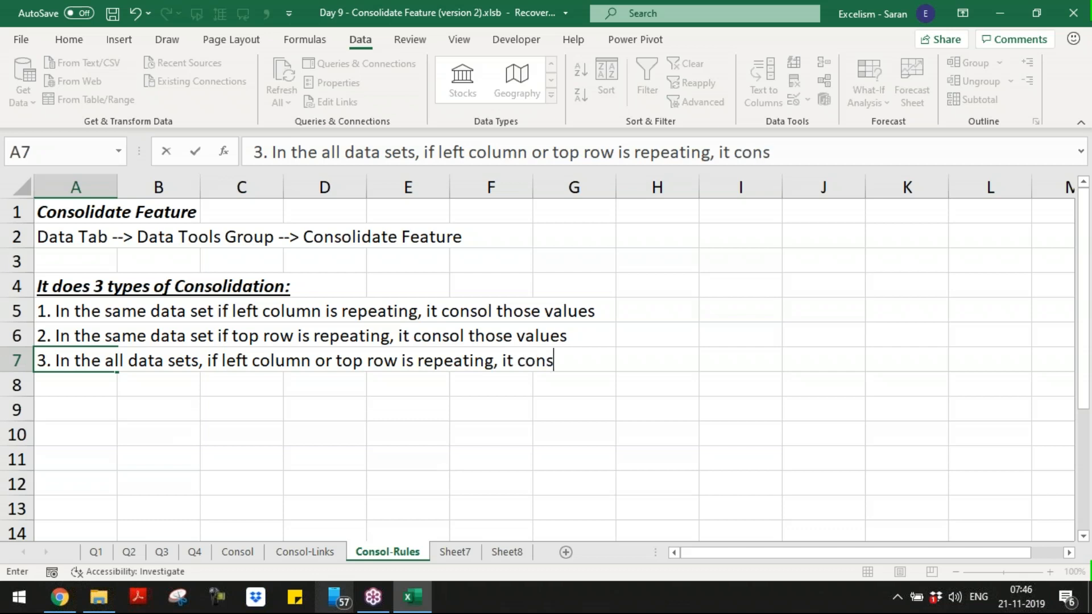
type("ol those values")
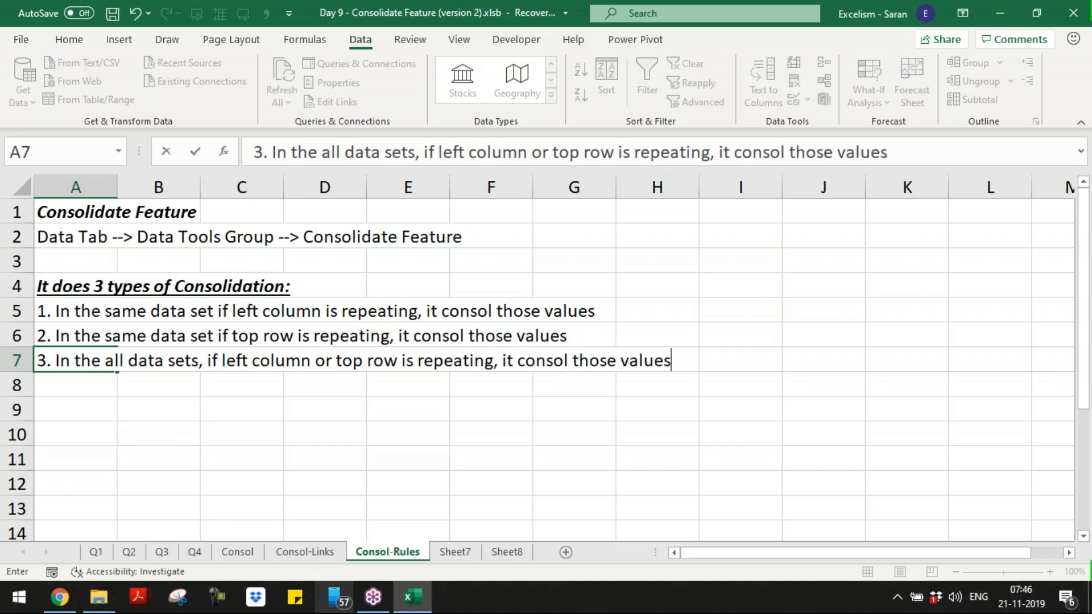
key("Return")
key("Return")
key("Return")
key("Return")
key("Return")
key("Return")
key("Return")
key("Return")
key("Return")
key("Return")
key("Return")
key("Return")
key("Return")
key("Return")
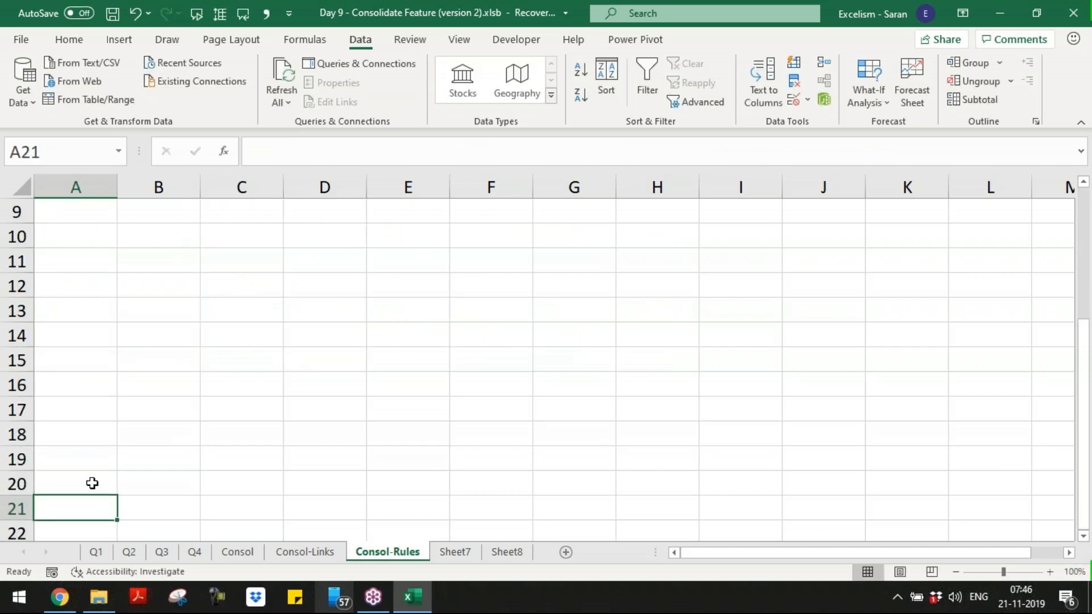
- Start a sample table below the rules by entering the repeating row label "A" in B10 and B11
left_click(225, 259)
key("Up")
key("Up")
key("Up")
key("Up")
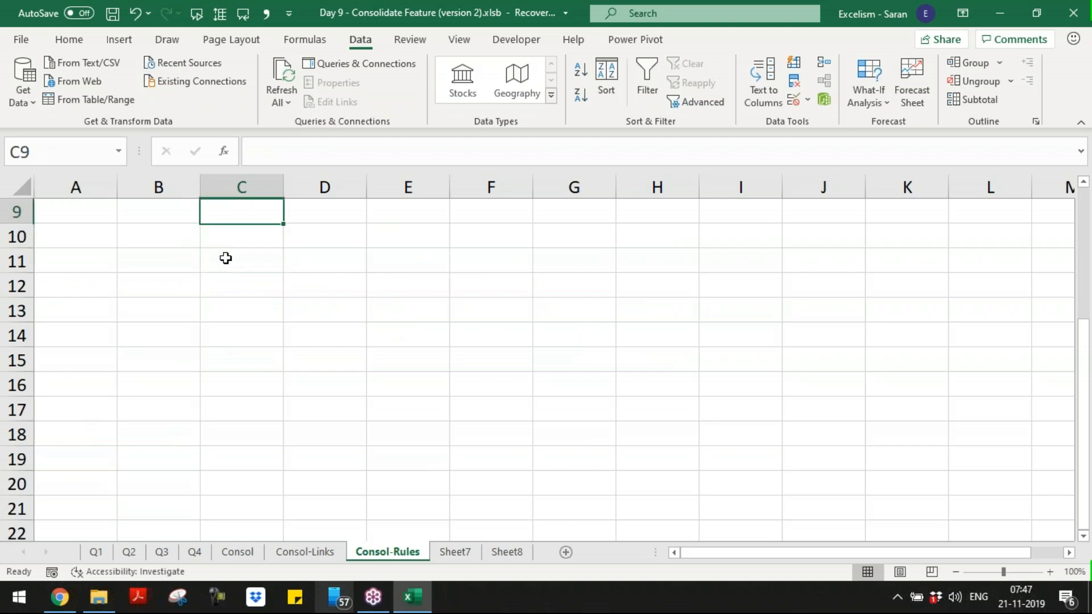
key("Down")
key("Down")
key("Down")
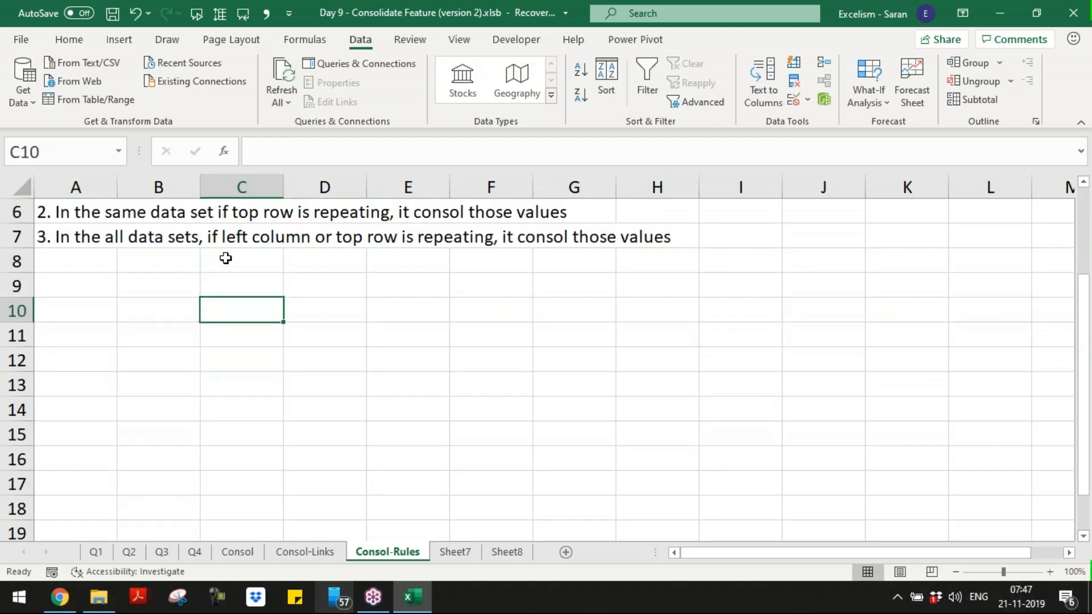
key("Left")
type("A")
key("Return")
type("a")
key("Return")
key("Up")
key("Down")
key("Up")
type("A")
key("Up")
key("Up")
key("Right")
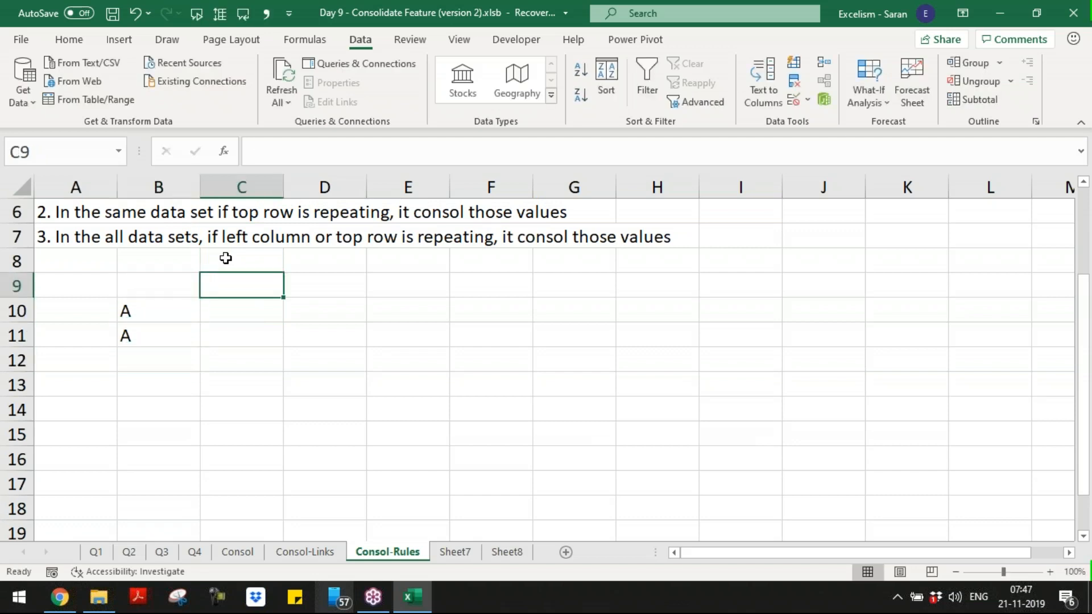
- Enter the column header "Amt" in C9 and the value 10 in both C10 and C11
type("Amt")
key("Return")
type("10")
key("Return")
type("10")
key("Return")
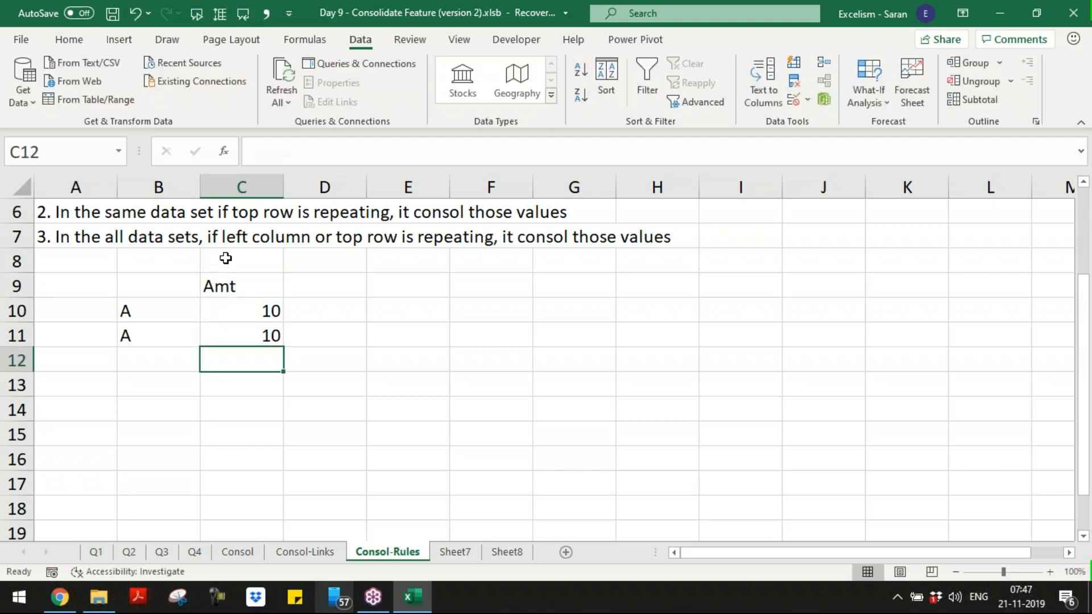
- Fill the sample table B9:C11 with yellow
left_click_drag(163, 291, 268, 337)
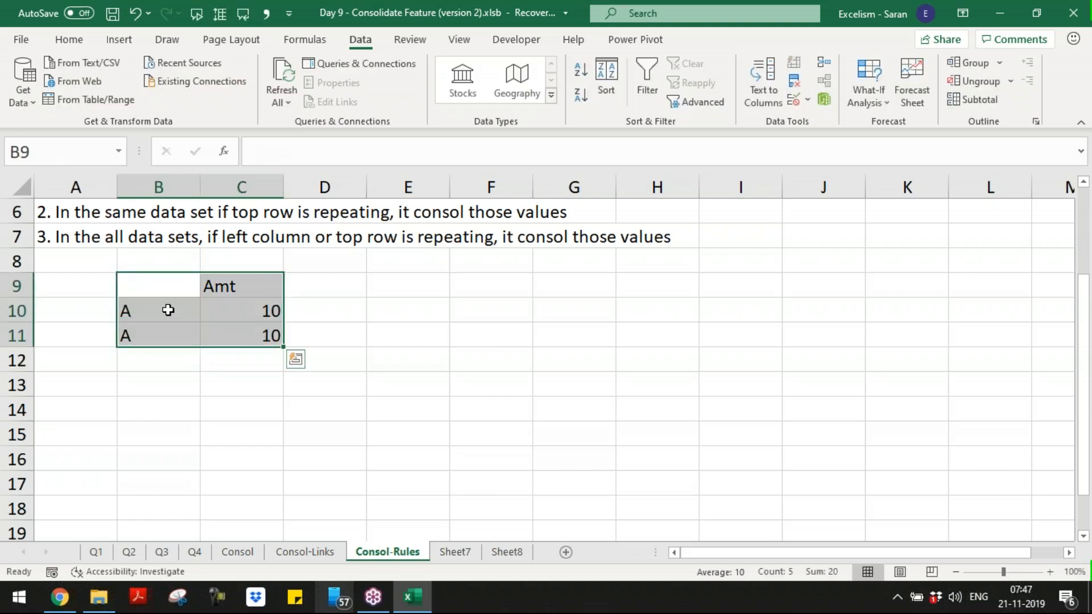
left_click_drag(156, 296, 267, 337)
left_click(70, 40)
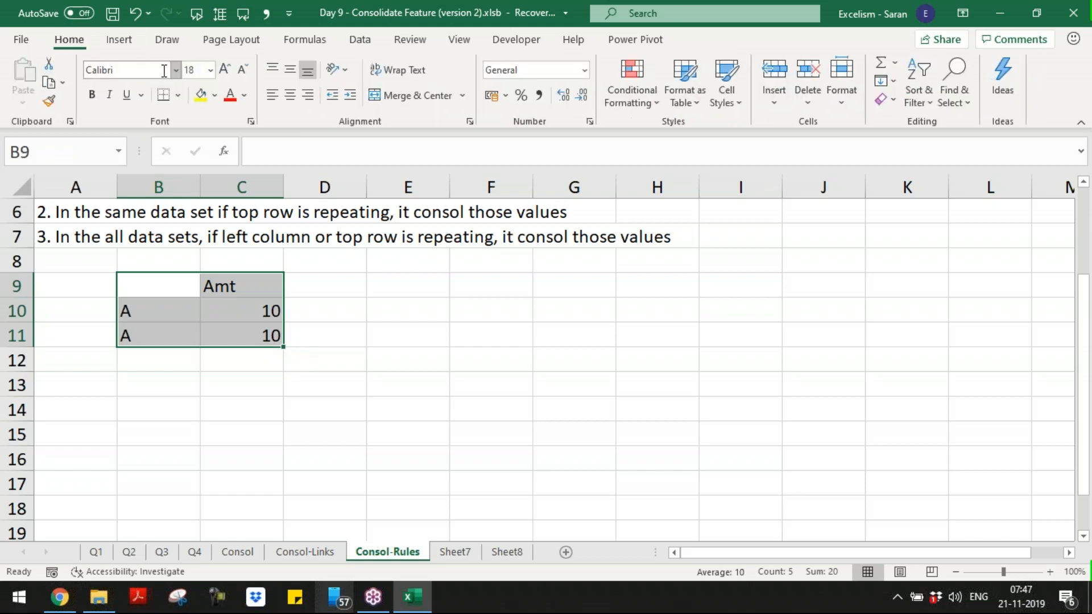
left_click(201, 94)
left_click_drag(169, 311, 180, 331)
left_click_drag(238, 315, 239, 336)
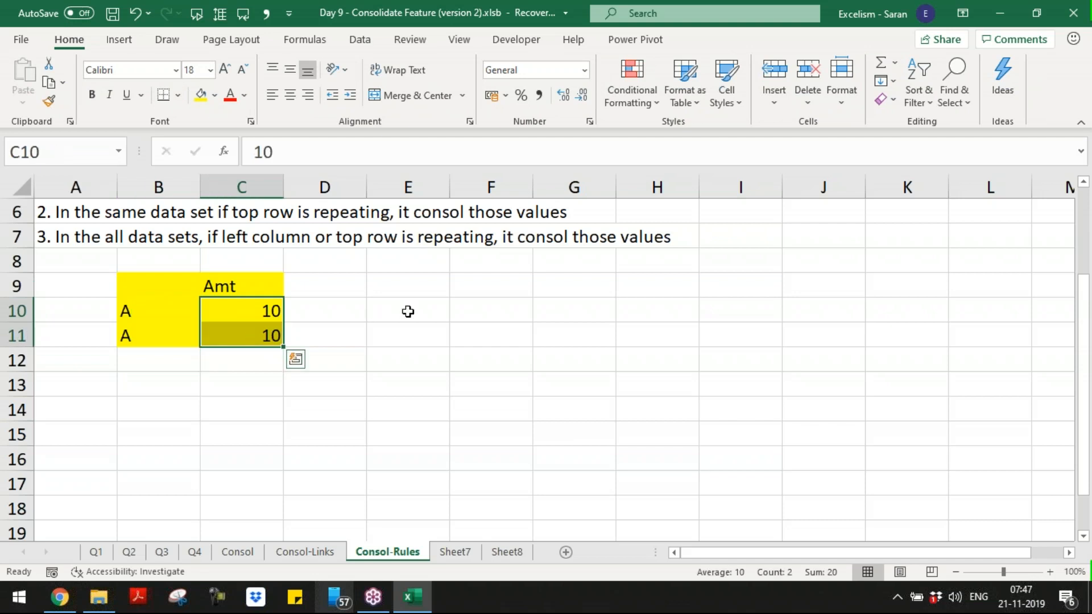
left_click(416, 287)
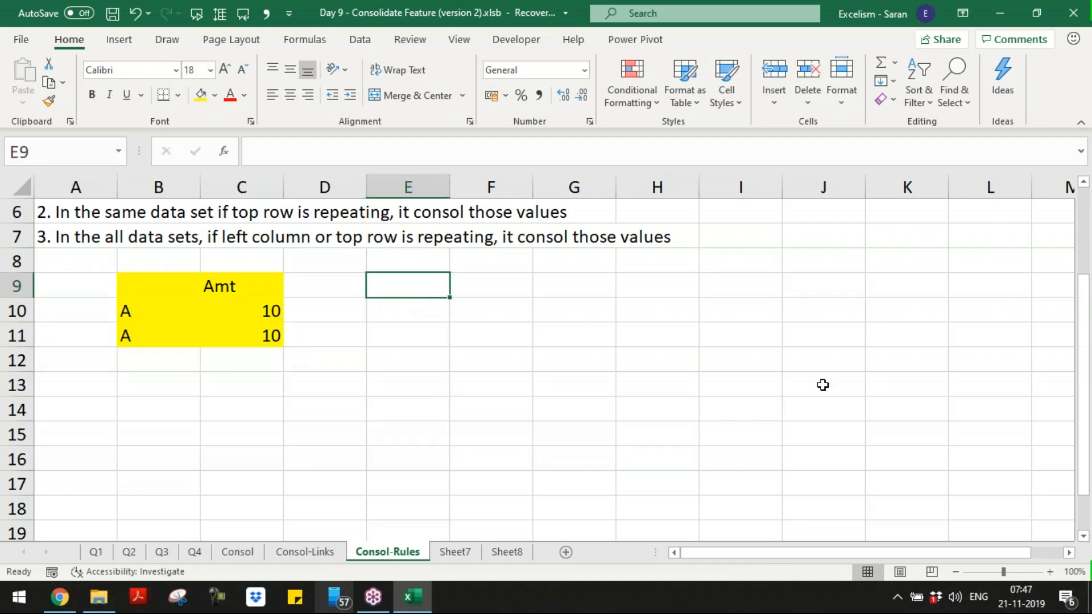
- Insert blank cells at B9:C9, shifting the yellow sample table down one row
key("Left")
key("Left")
key("Left")
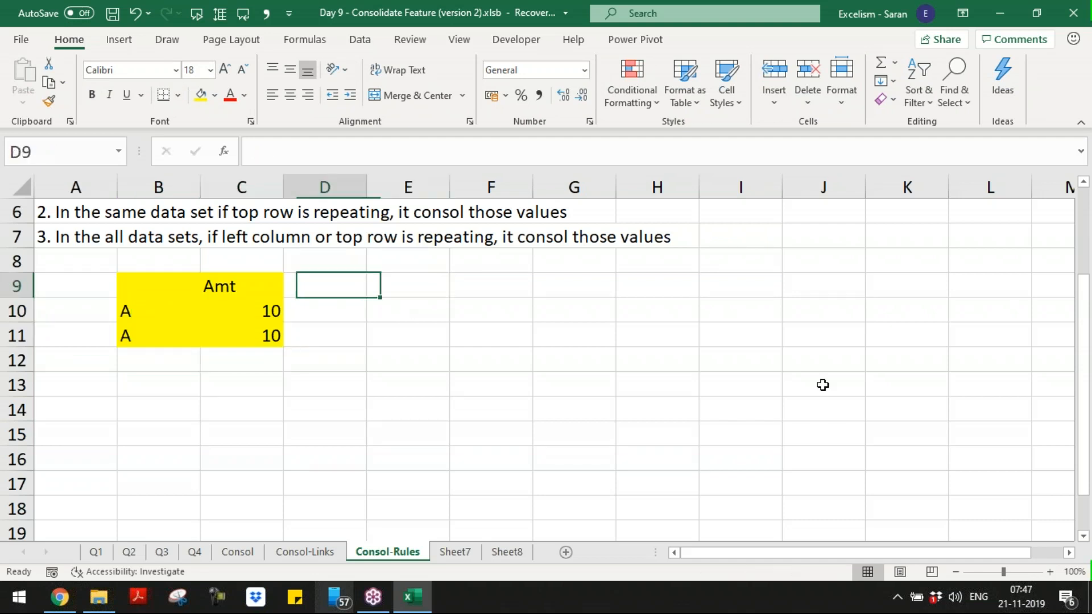
key("shift+Right")
key("ctrl+shift+plus")
key("Return")
key("Up")
key("Down")
- Merge and center B9:C9 above the table and enter the bold title "1st Type"
key("shift+Right")
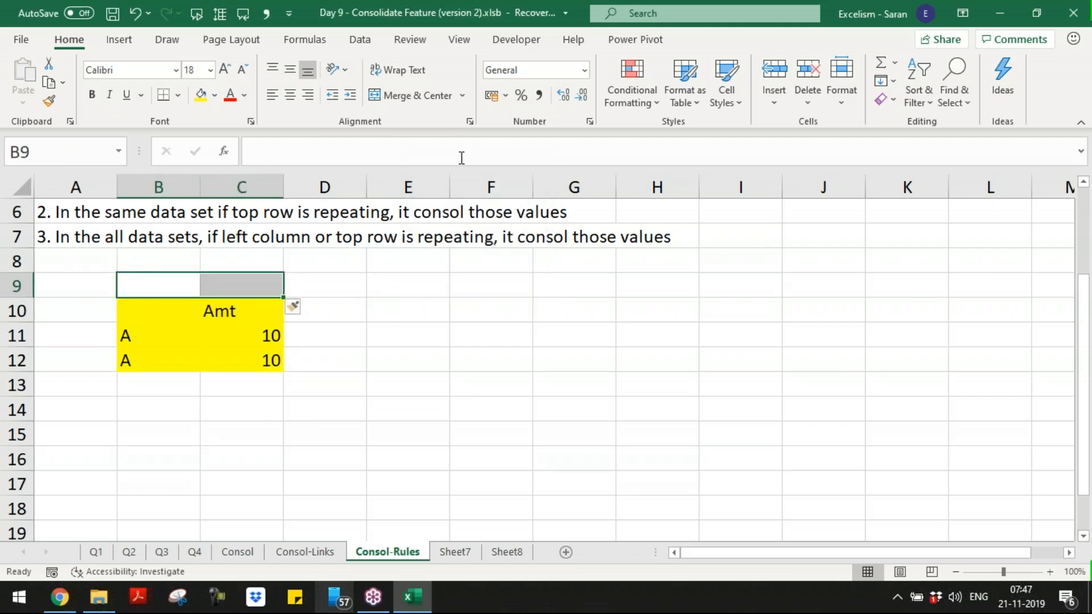
left_click(430, 97)
type("1st Tyes")
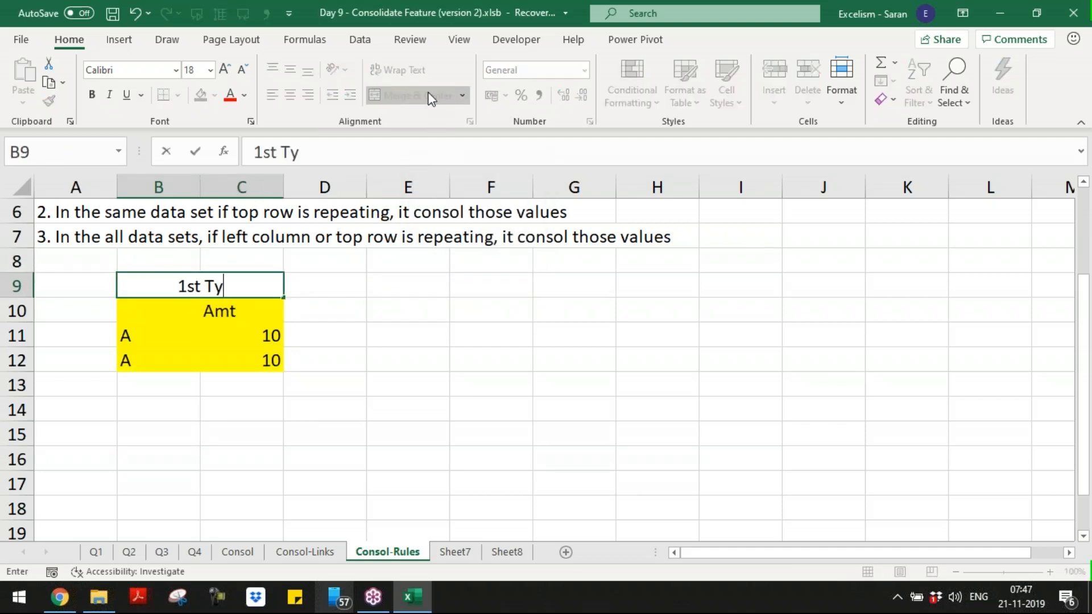
key("BackSpace")
key("BackSpace")
type("pes")
key("Return")
key("Up")
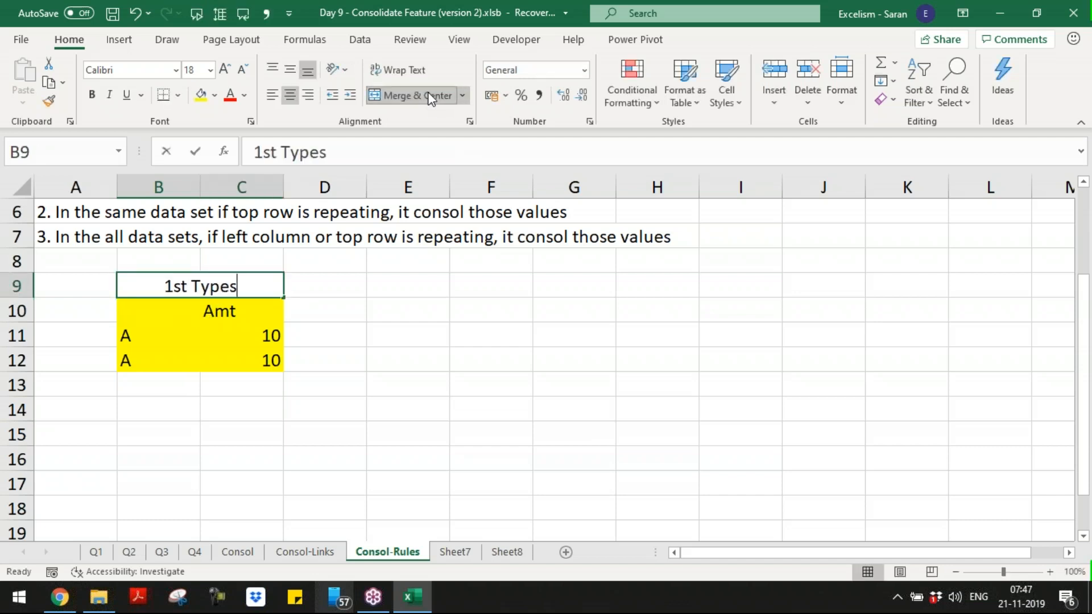
key("BackSpace")
key("Return")
key("Up")
key("ctrl+b")
key("Return")
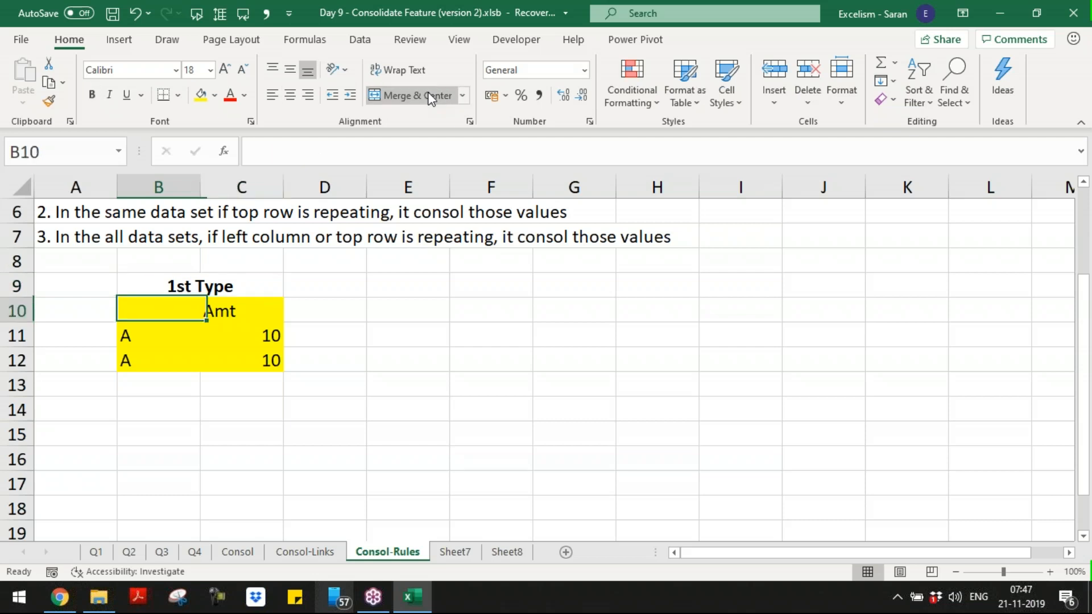
- Start a second sample table by entering the row label "A" in E11
key("Right")
key("Right")
key("Right")
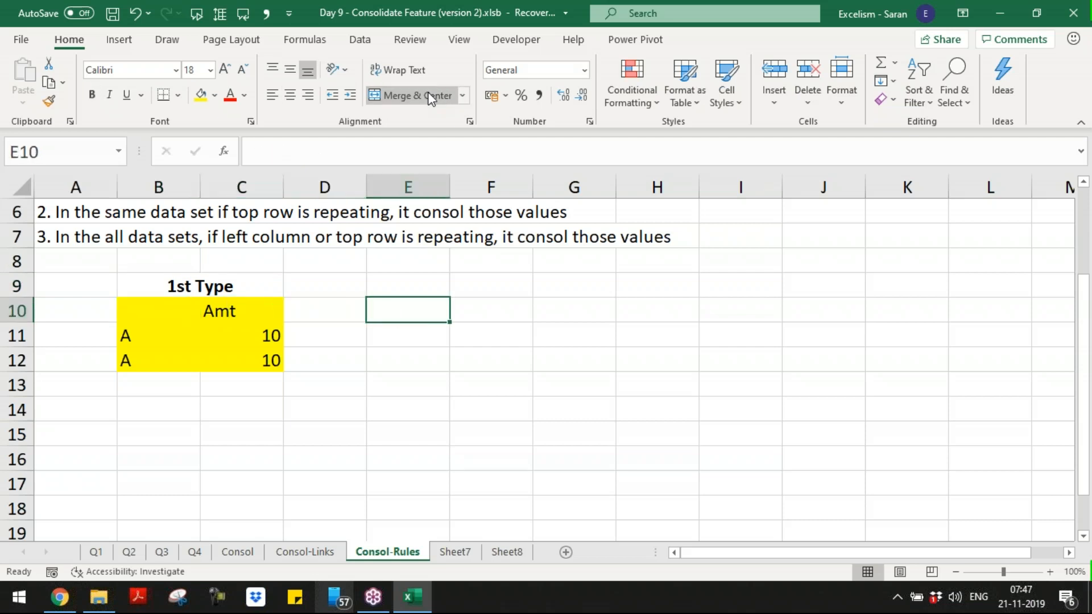
key("Down")
key("Right")
key("Up")
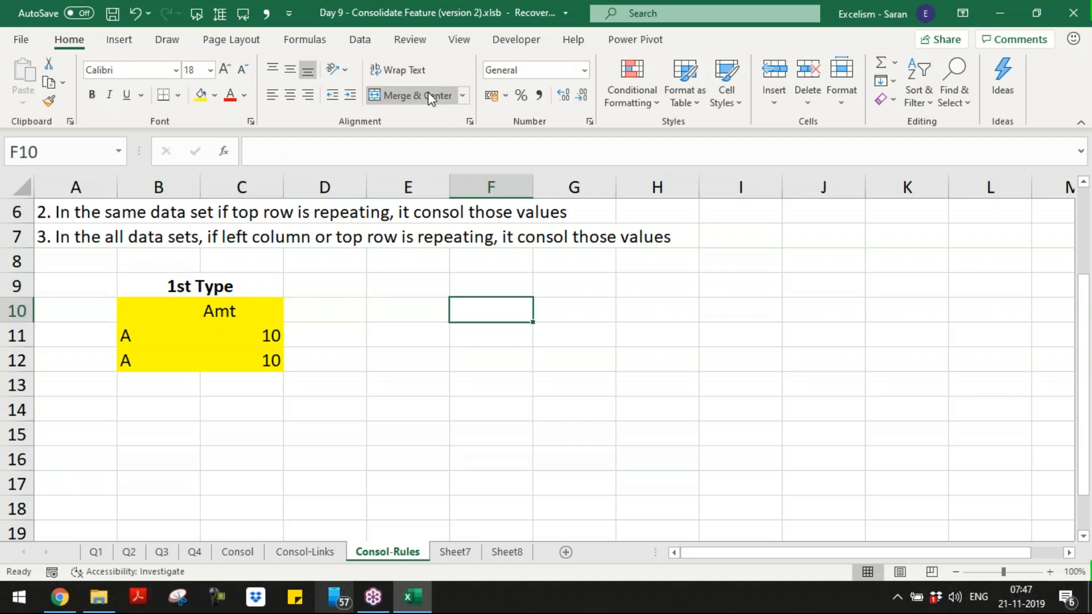
key("Left")
key("Down")
type("A")
key("Right")
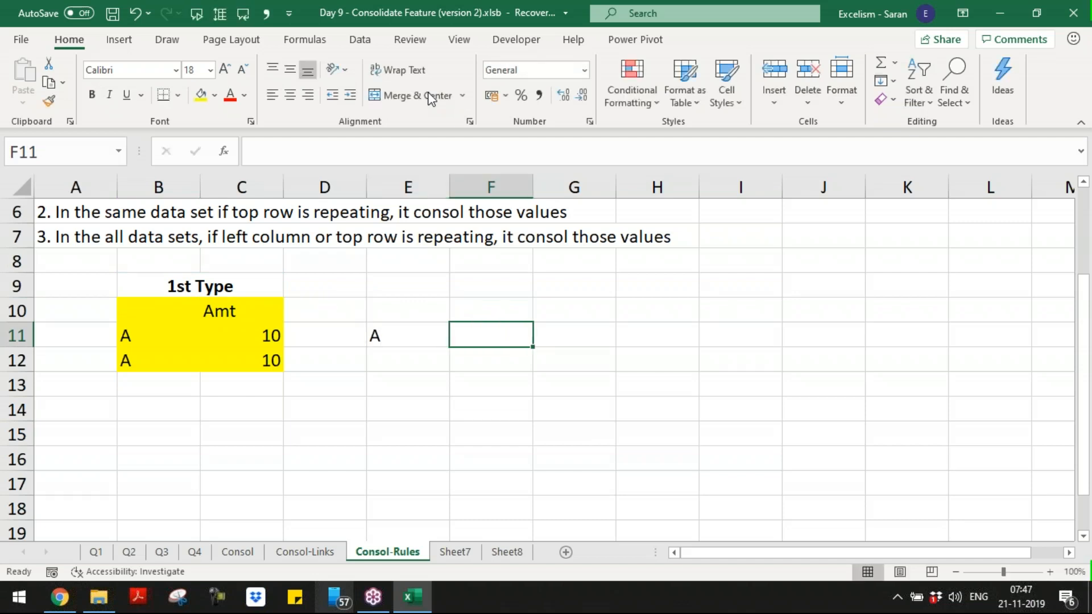
- Enter the repeating header "Amt" in F10 and G10, with the value 10 under each in F11 and G11
key("Up")
type("Amt")
key("Tab")
type("Amt")
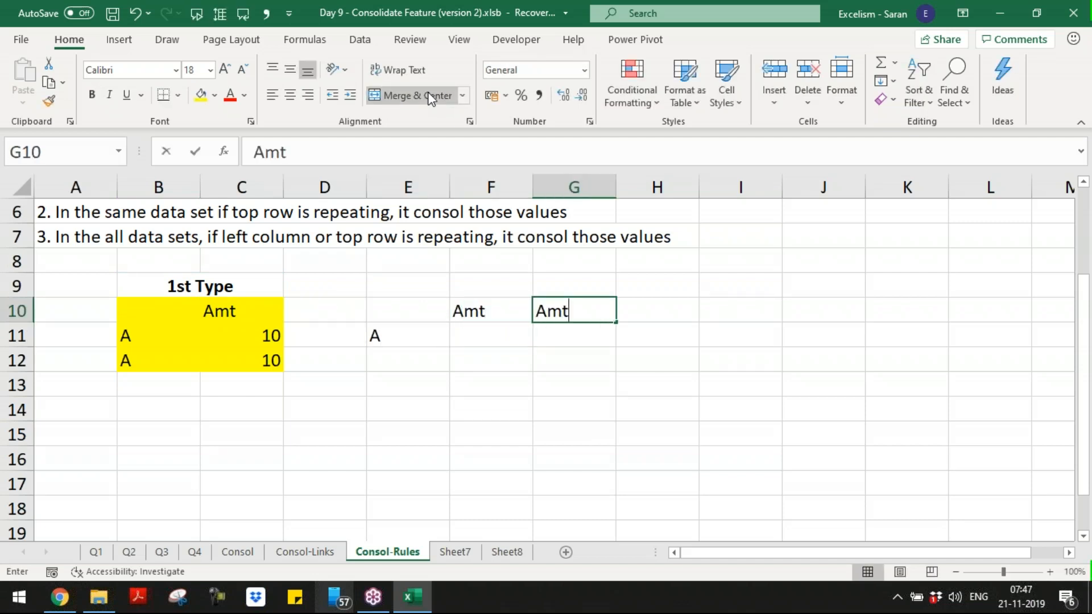
key("Return")
type("10")
key("Tab")
type("10")
key("Tab")
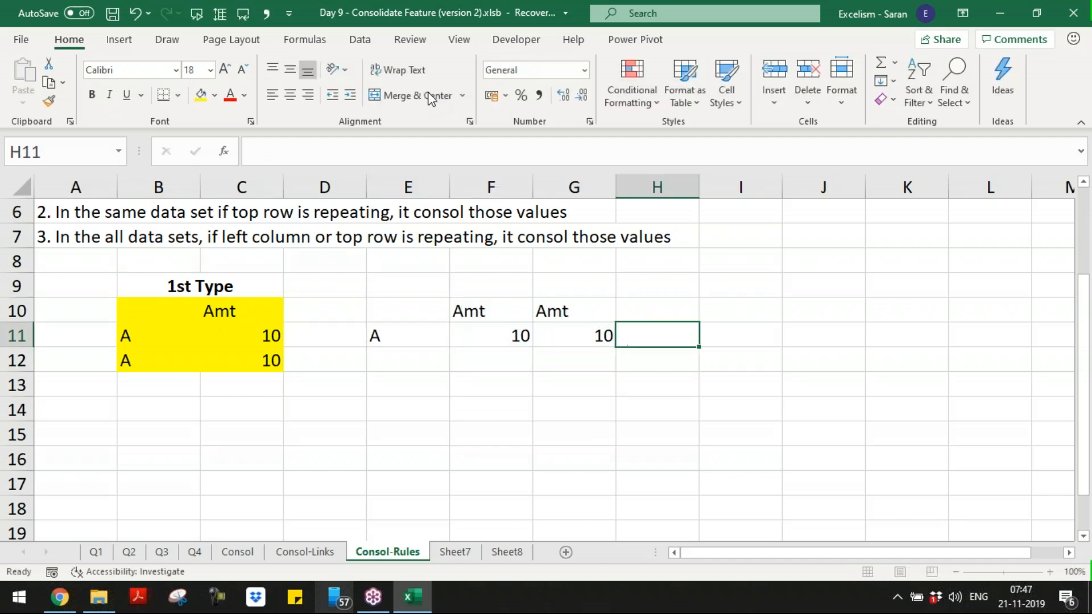
- Fill the second sample table E10:G11 with yellow
key("Up")
key("Left")
key("Left")
key("Left")
key("shift+Down")
key("shift+Right")
key("shift+Right")
key("shift+Right")
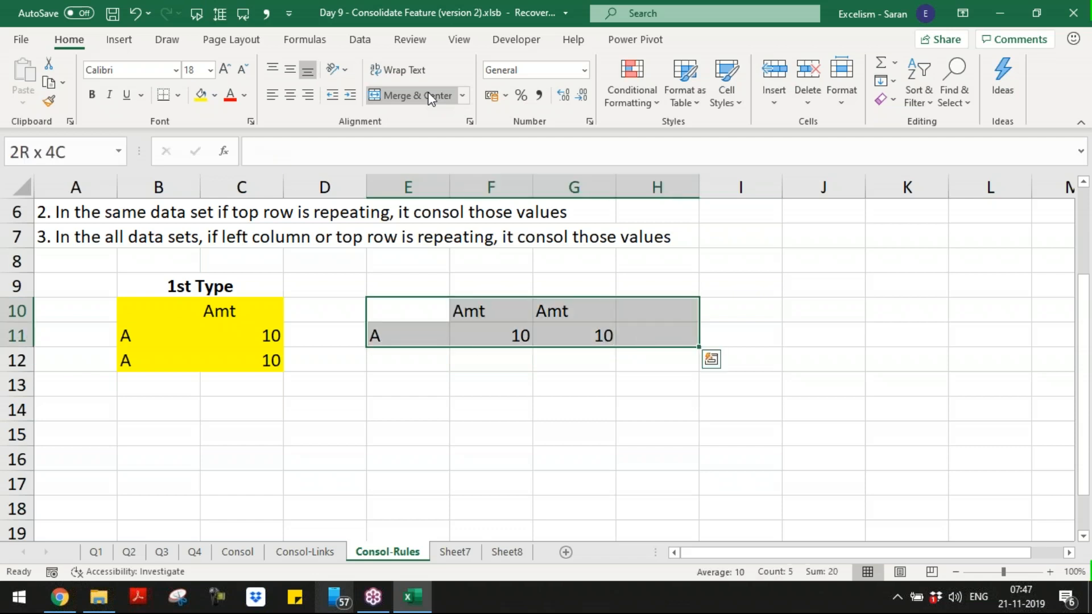
key("shift+Left")
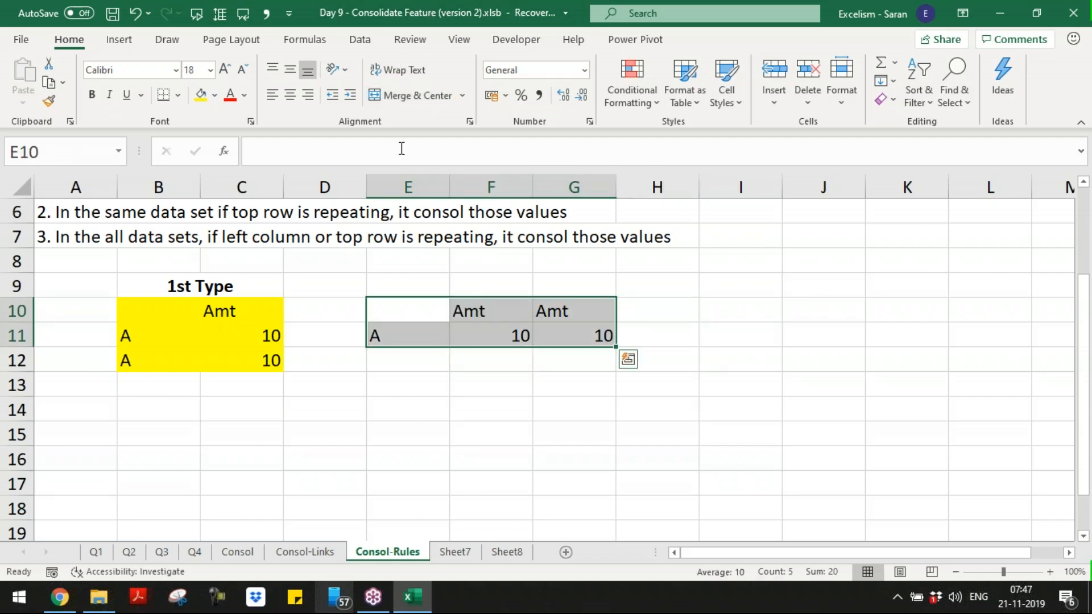
left_click(202, 96)
- Merge and center E9:G9 above the second table and enter the title "2nd Type"
left_click_drag(413, 287, 570, 282)
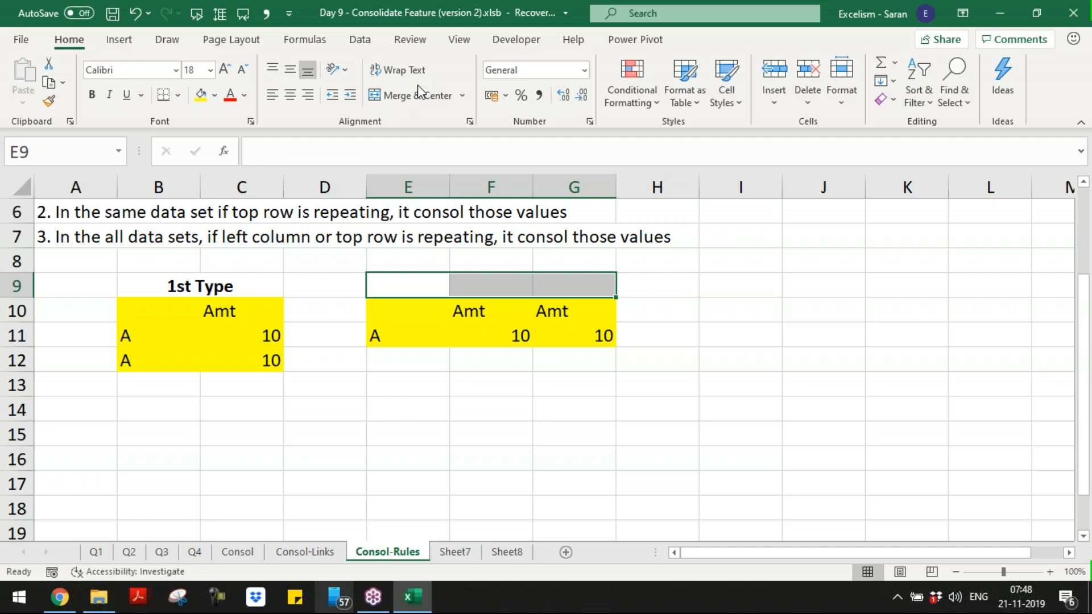
left_click(428, 95)
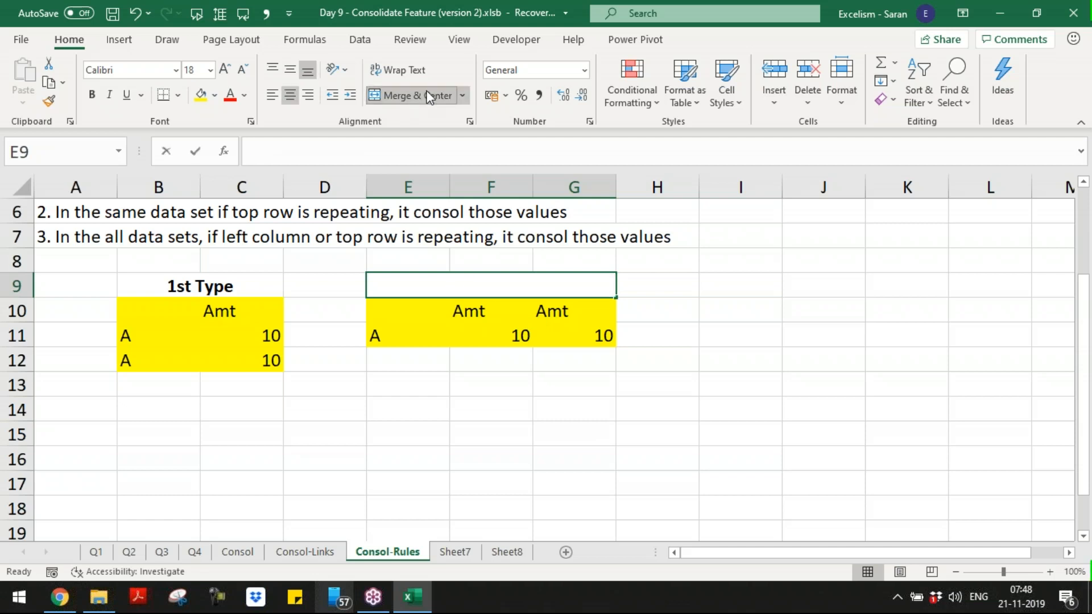
type("2nd Types")
key("BackSpace")
key("Return")
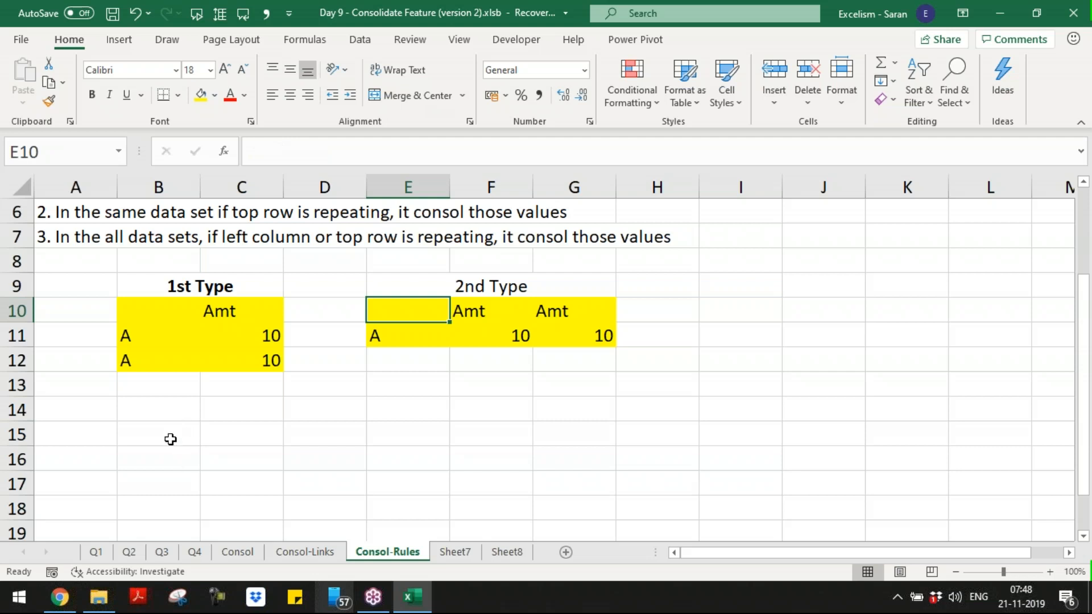
left_click(170, 439)
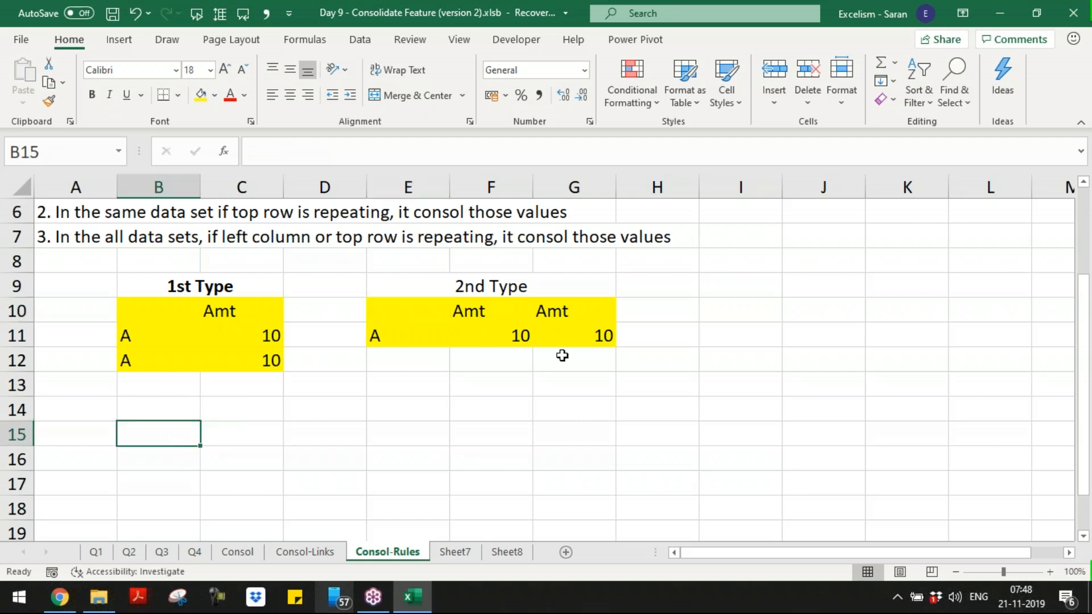
- Start a third sample table with row label "A" in B15, header "Amt" in C14 and value 10 in C15
type("A")
key("Tab")
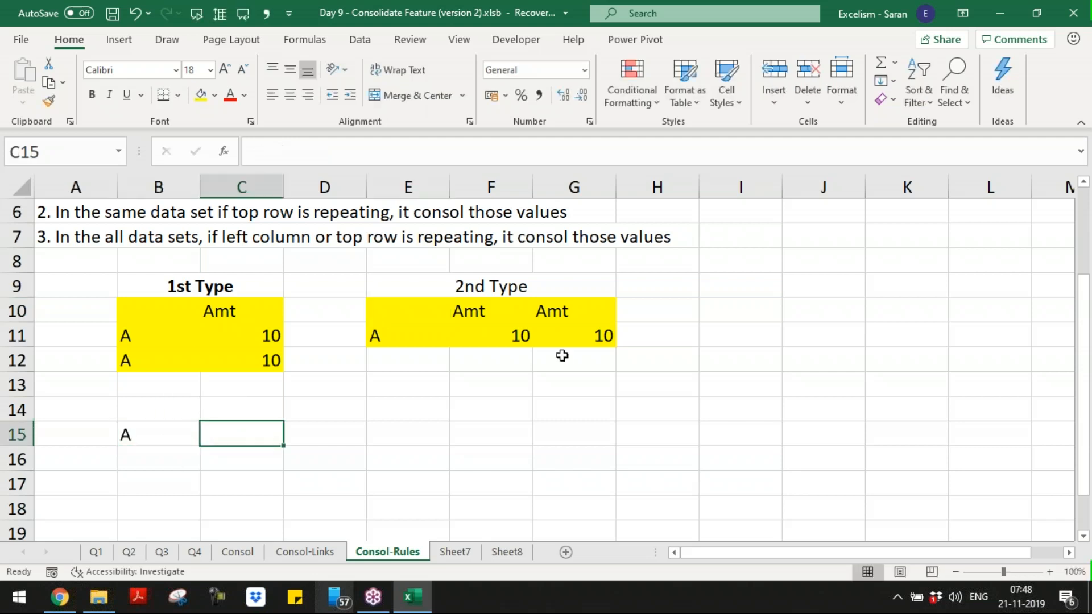
key("Up")
type("Amt")
key("Return")
type("10")
key("ctrl+Return")
- Copy the small table B14:C15 to E14 and change the copy's amount in F15 to 20
key("Up")
key("Left")
key("shift+Right")
key("shift+Down")
key("ctrl+c")
key("Right")
key("Right")
key("Right")
key("Return")
key("Down")
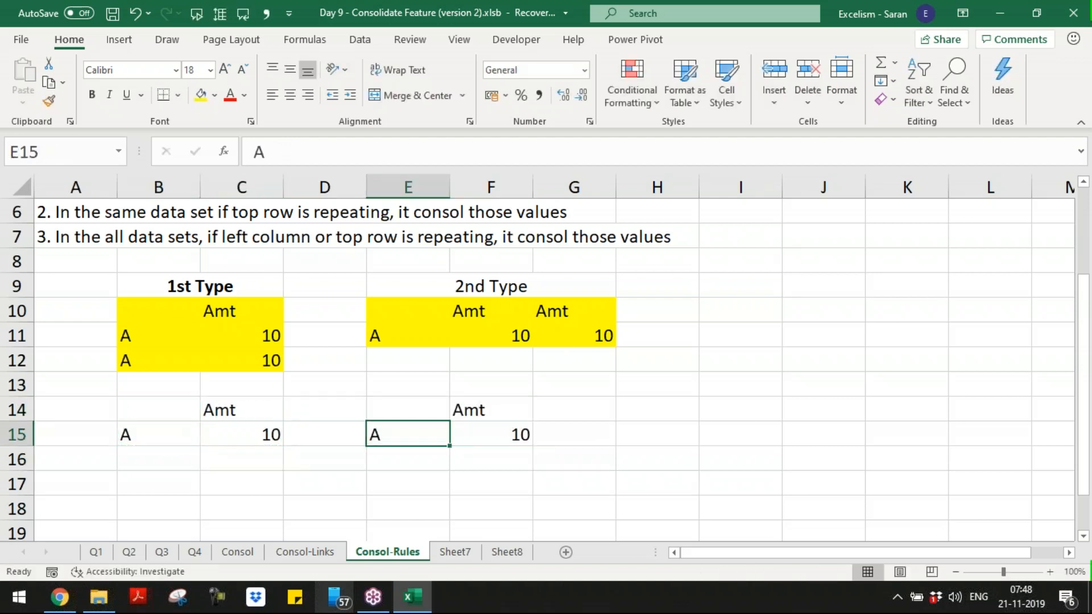
key("Right")
type("20")
key("Return")
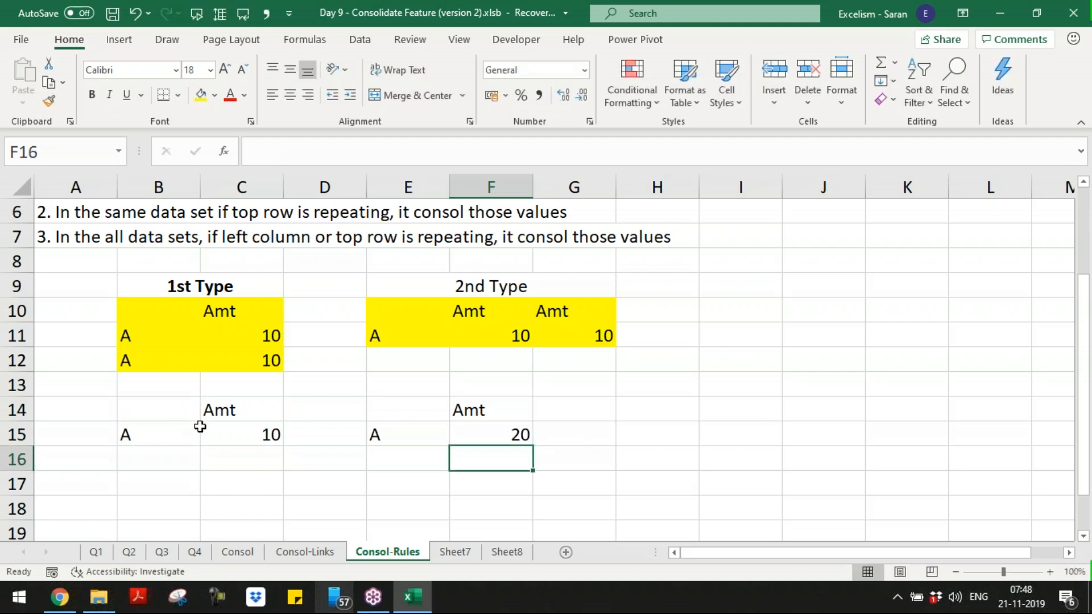
- Fill the third sample block B14:F15 with yellow and move it to I10, beside the second table
left_click_drag(176, 409, 515, 435)
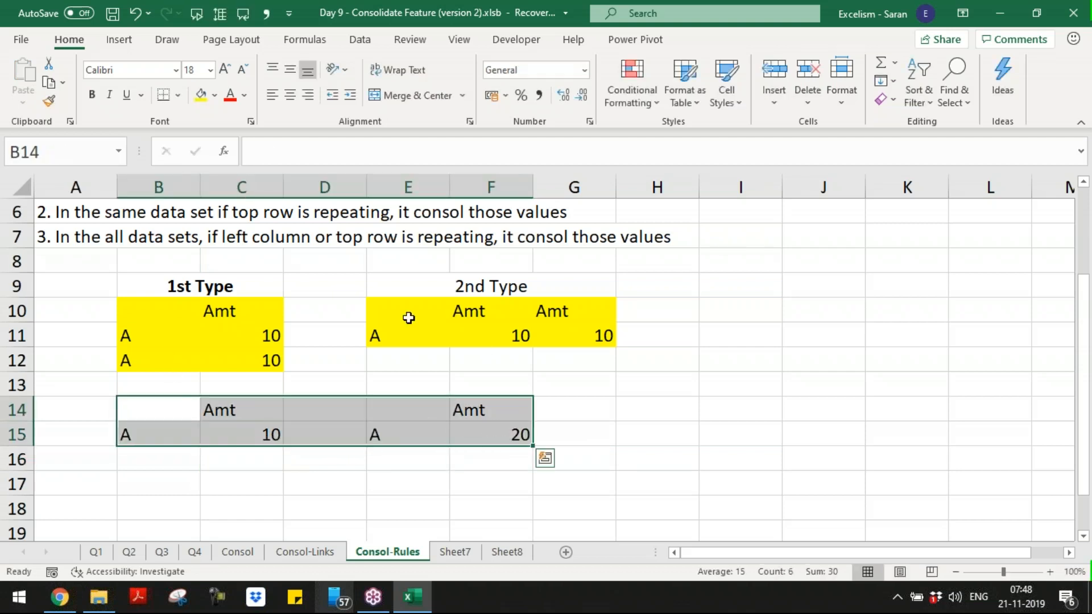
left_click(200, 95)
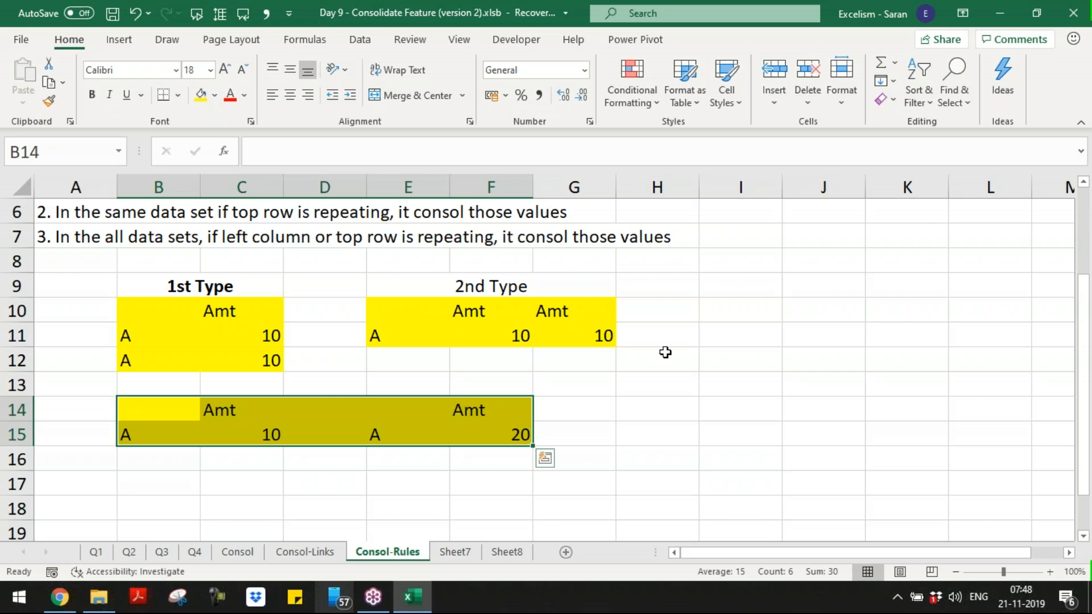
key("ctrl+c")
key("Up")
key("Up")
key("Up")
key("Right")
key("Right")
key("Right")
key("Right")
key("Right")
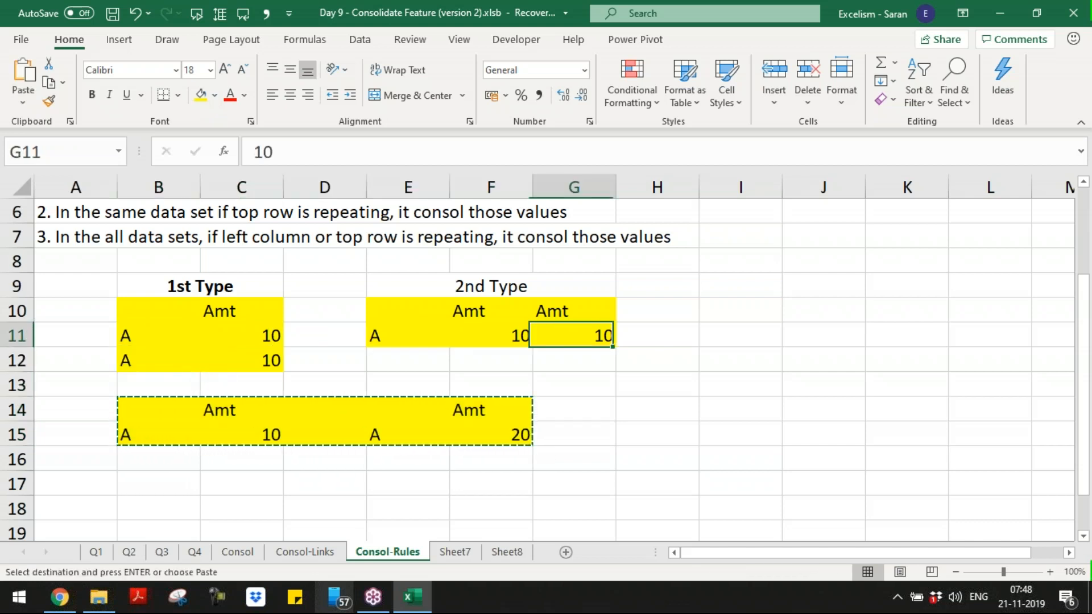
key("Right")
key("Right")
key("Up")
key("ctrl+v")
- Merge and center I9:M9 above the third table and enter the title "3rd Type"
key("Up")
key("shift+Right")
key("shift+Right")
key("shift+Right")
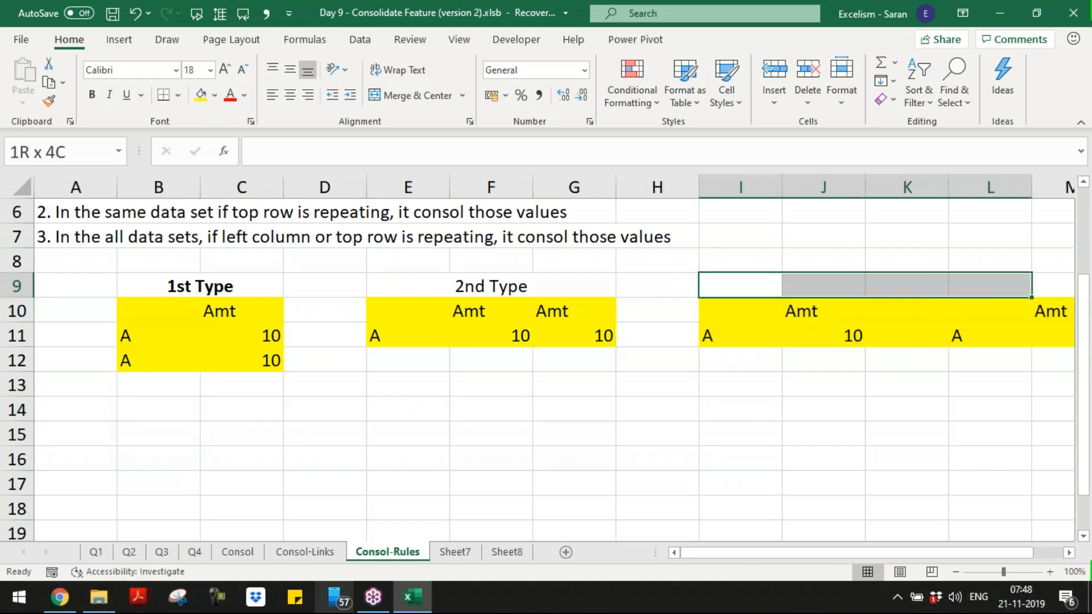
key("shift+Right")
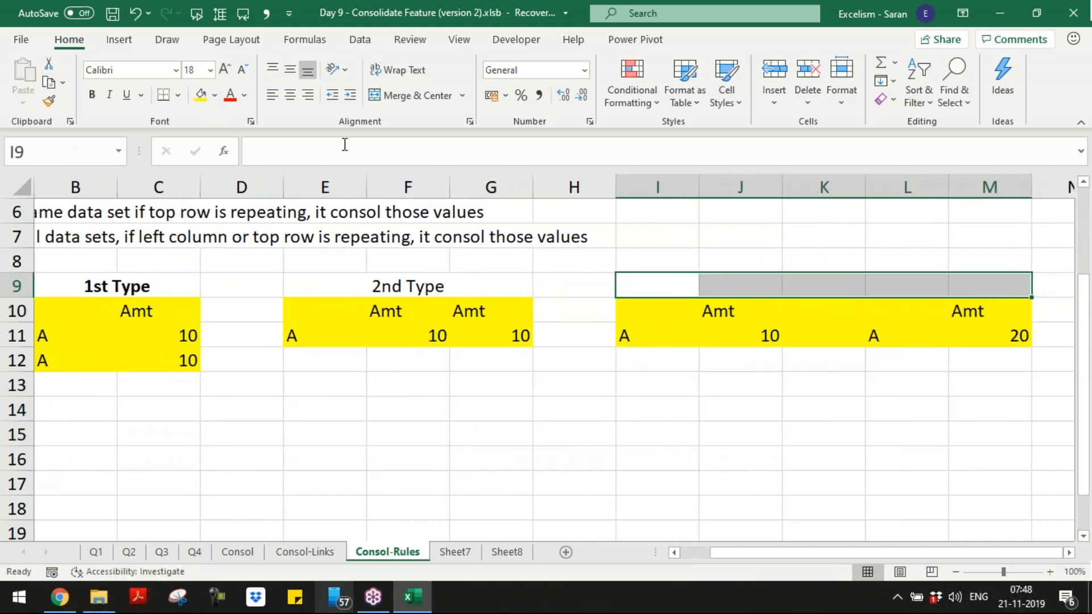
left_click(430, 98)
type("3rd Type")
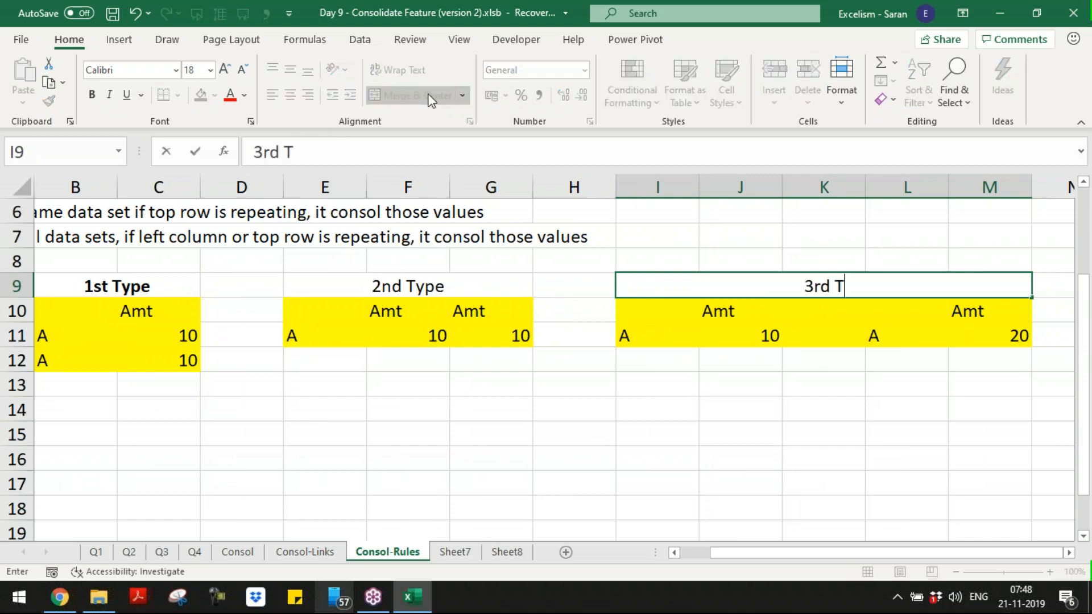
key("Return")
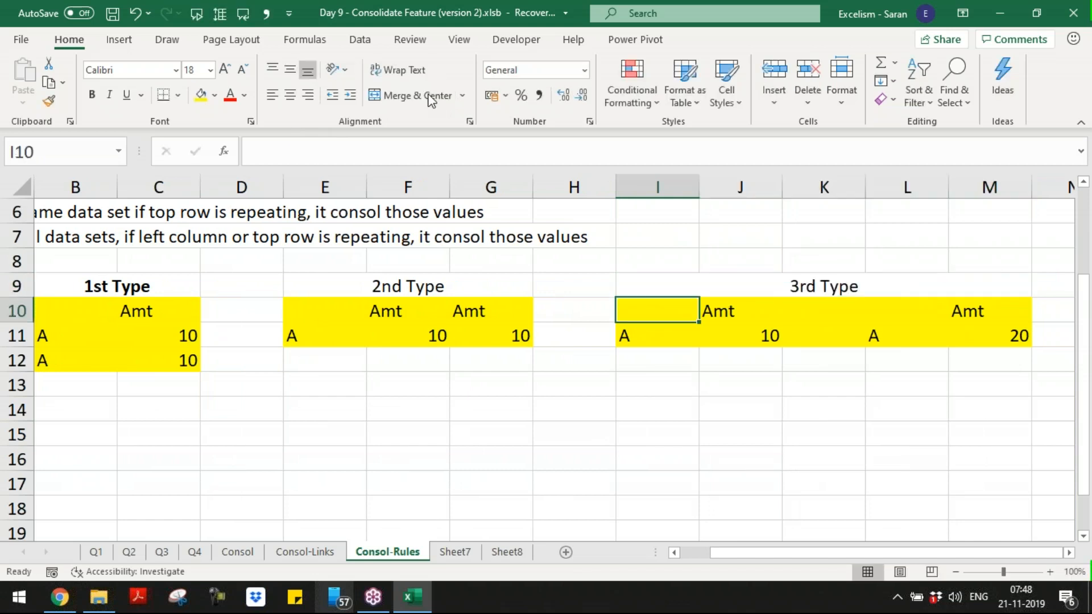
- Enter the repeating row label "A" in cells A16 to A19 for a new data set
key("ctrl+Left")
key("ctrl+Left")
key("ctrl+Left")
key("ctrl+Left")
key("Down")
key("Down")
key("Down")
key("Down")
key("Down")
key("Down")
key("Down")
key("Down")
key("Down")
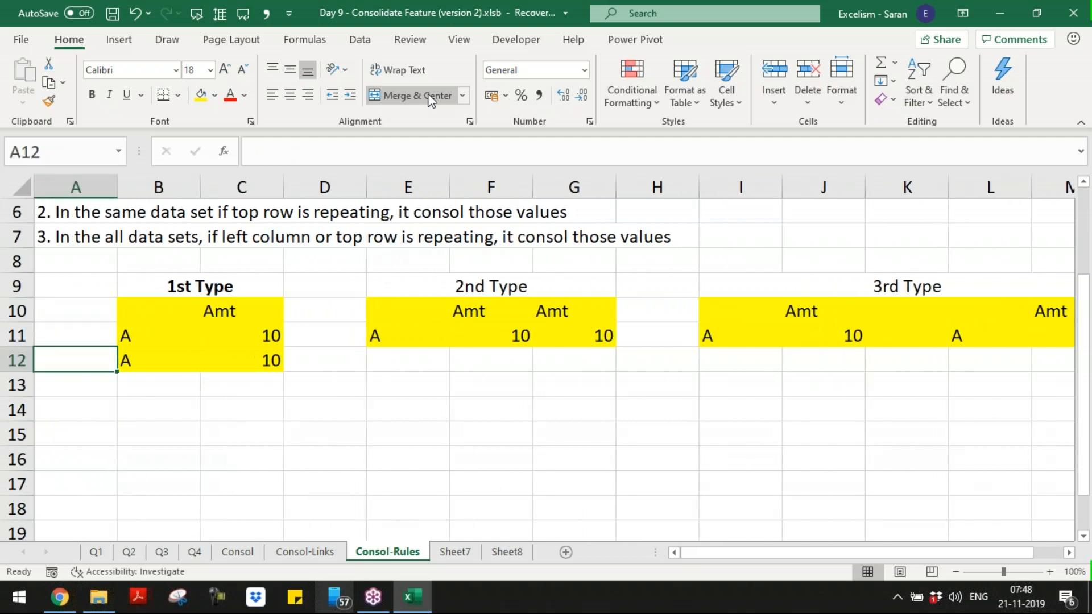
key("Up")
key("Up")
key("Up")
key("Up")
key("Down")
type("A")
key("Return")
type("A")
key("Return")
key("Return")
type("A")
key("Return")
- Enter the repeating header "Amt" in B15, C15 and D15
key("Up")
key("Up")
key("Up")
key("Up")
key("Up")
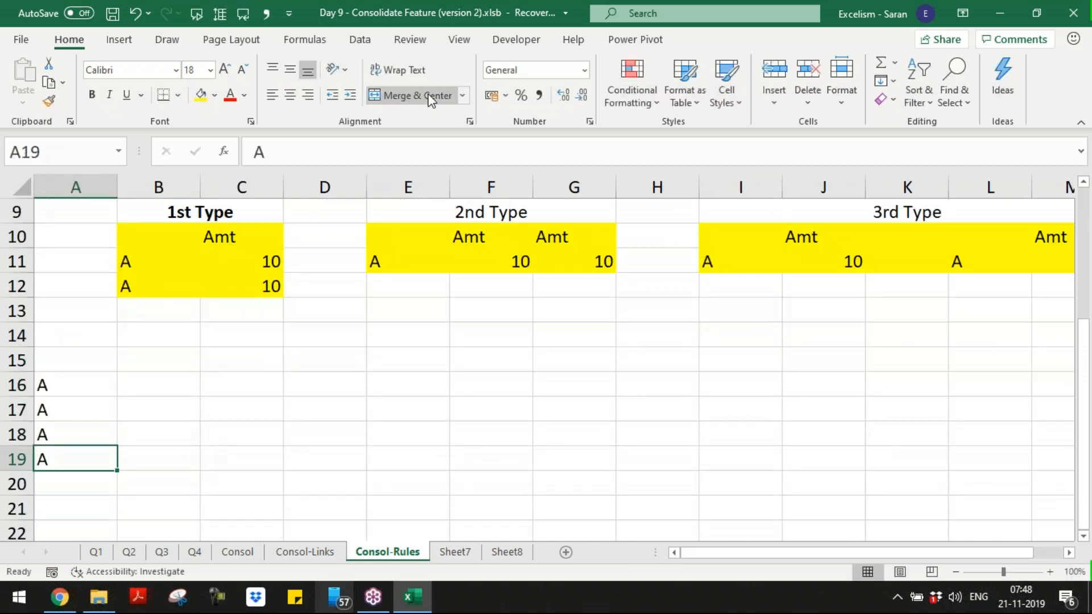
key("Right")
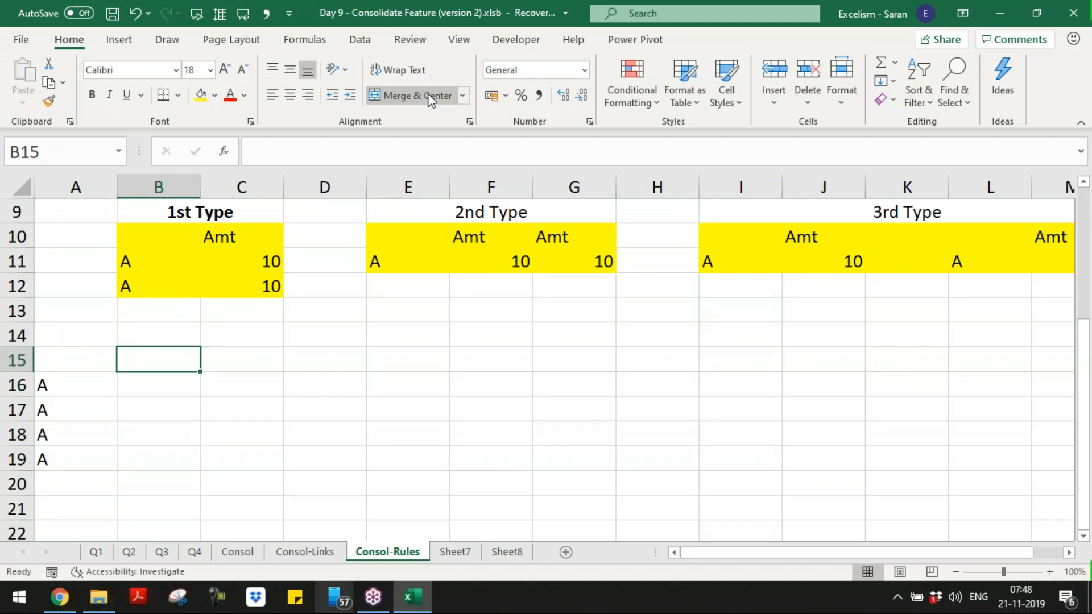
type("Amt")
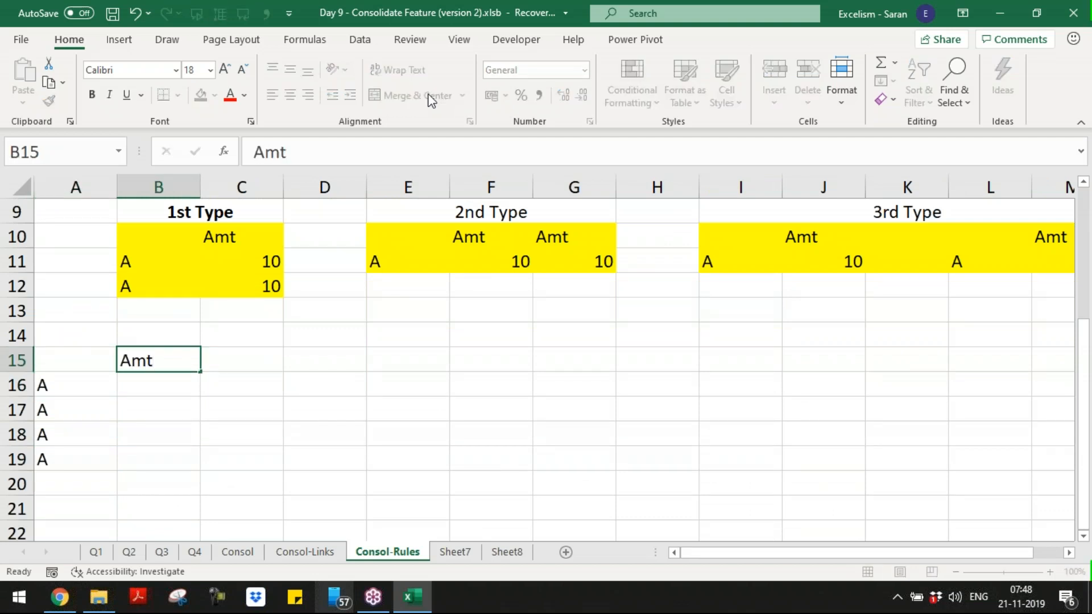
key("Tab")
type("Amt")
key("Tab")
type("Amt")
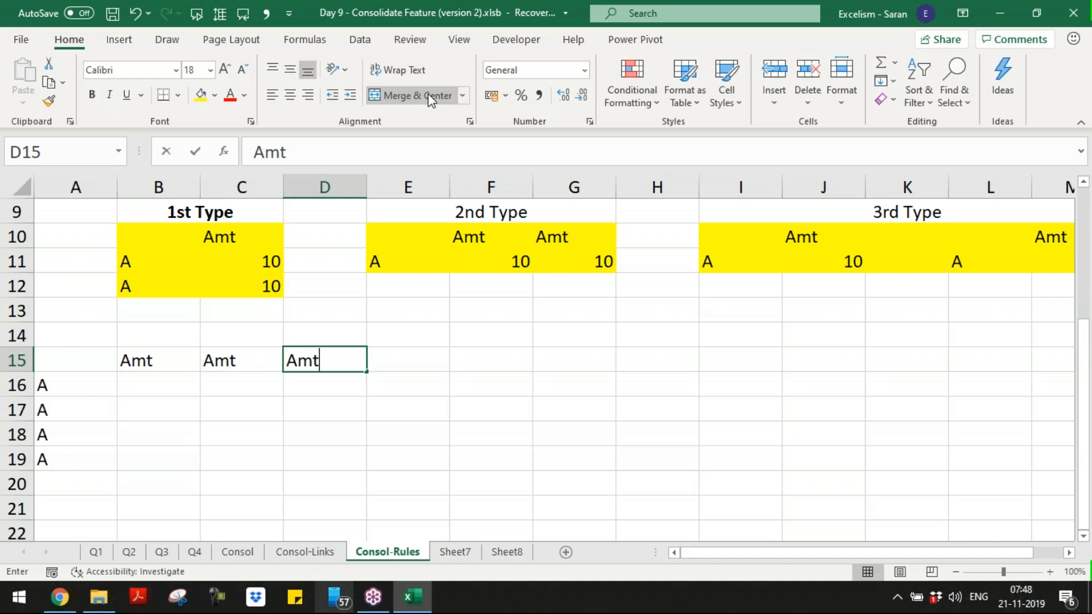
key("Tab")
- Fill B16:D19 with random numbers from 100 to 1000 using RANDBETWEEN
key("Down")
key("Left")
key("Left")
key("Left")
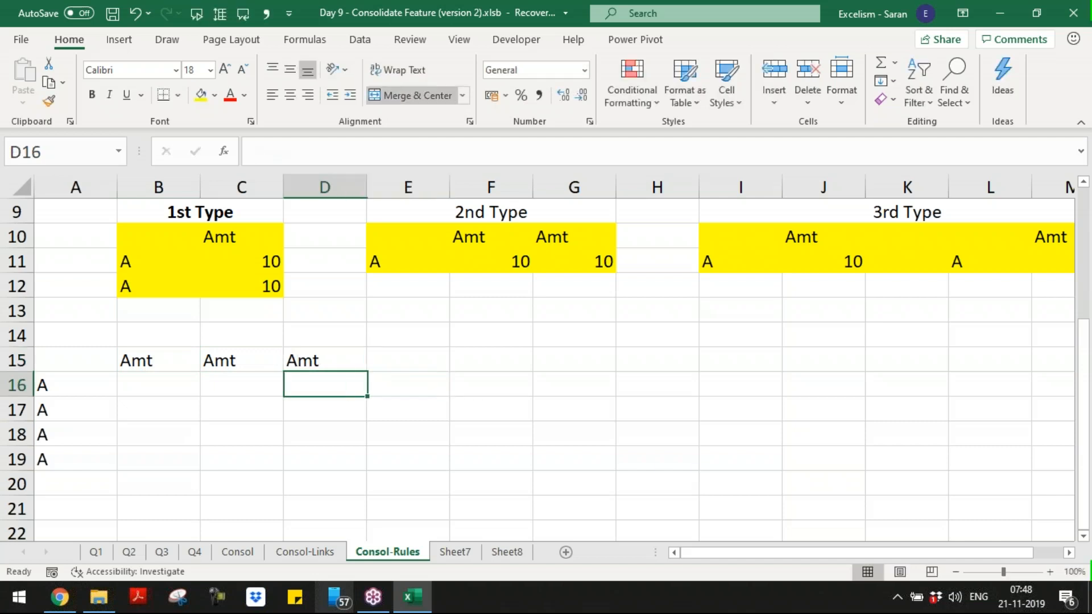
key("shift+Right")
key("shift+Right")
key("shift+Down")
key("shift+Down")
key("shift+Down")
key("shift+Down")
key("shift+Up")
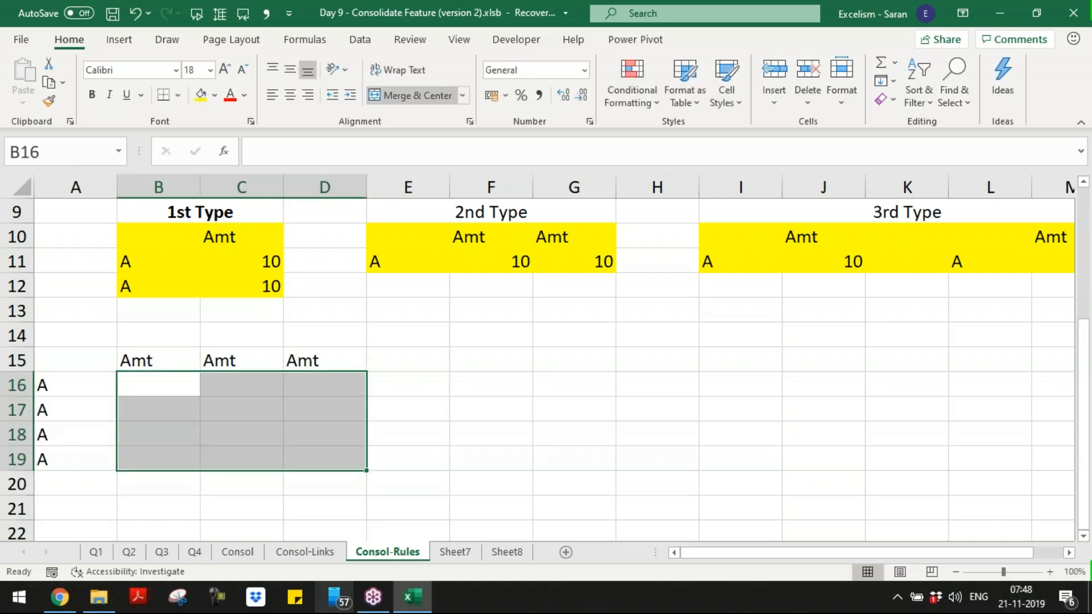
type("=ra")
key("Down")
key("Down")
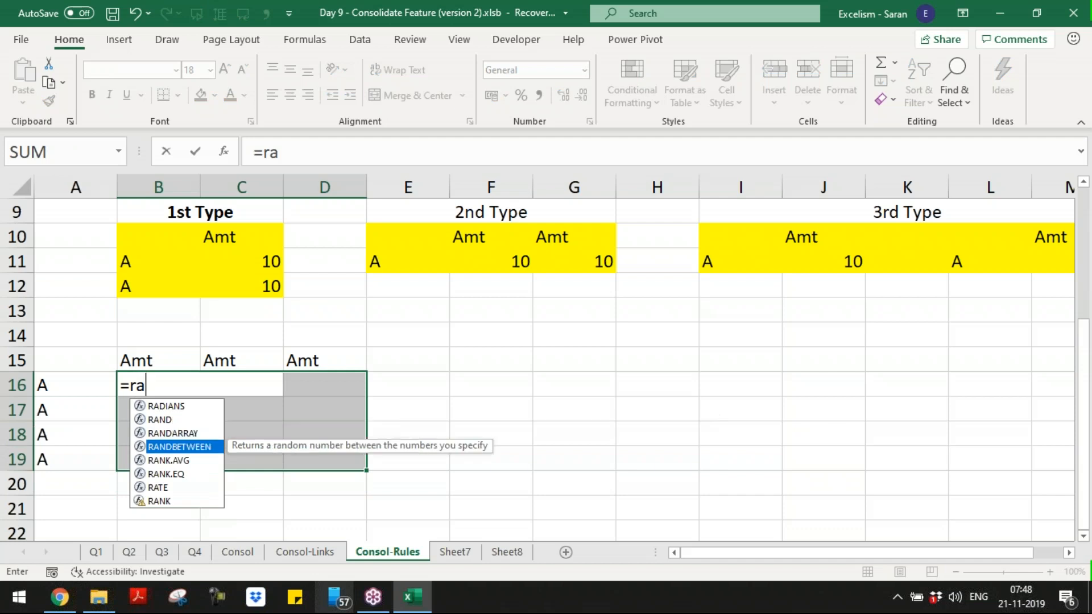
key("Tab")
type("100,1000)")
key("ctrl+Return")
- Replace the random-number formulas in B16:D19 with their static values
type("c")
key("Escape")
key("ctrl+c")
key("shift+F10")
key("v")
key("Escape")
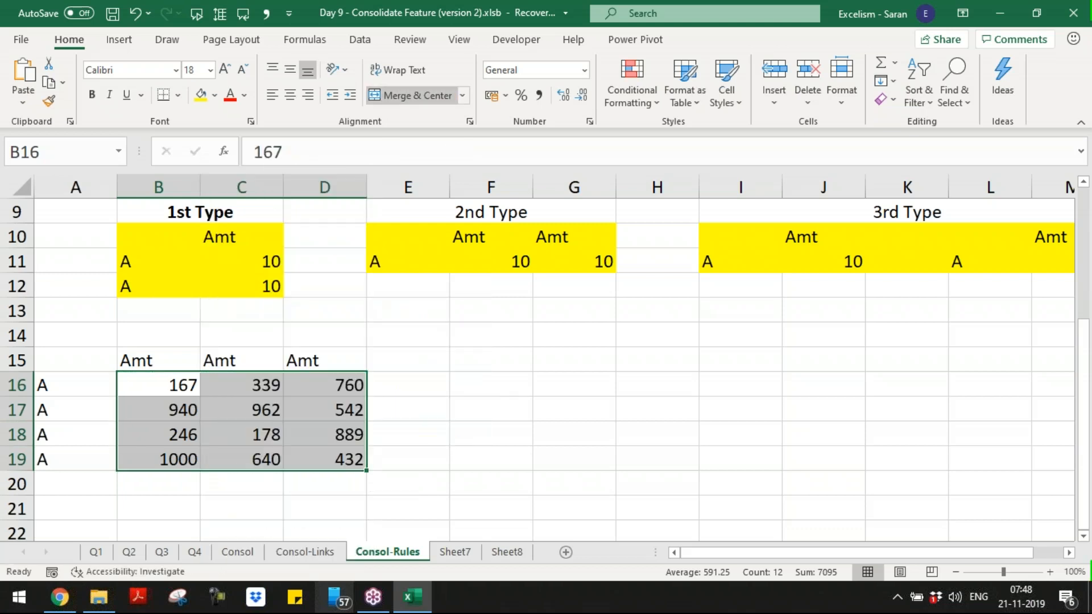
- Copy the data set A15:D19 to F15 and again to K15
key("Up")
key("Left")
key("ctrl+shift+Right")
key("ctrl+shift+Down")
key("ctrl+shift+Right")
key("ctrl+shift+Down")
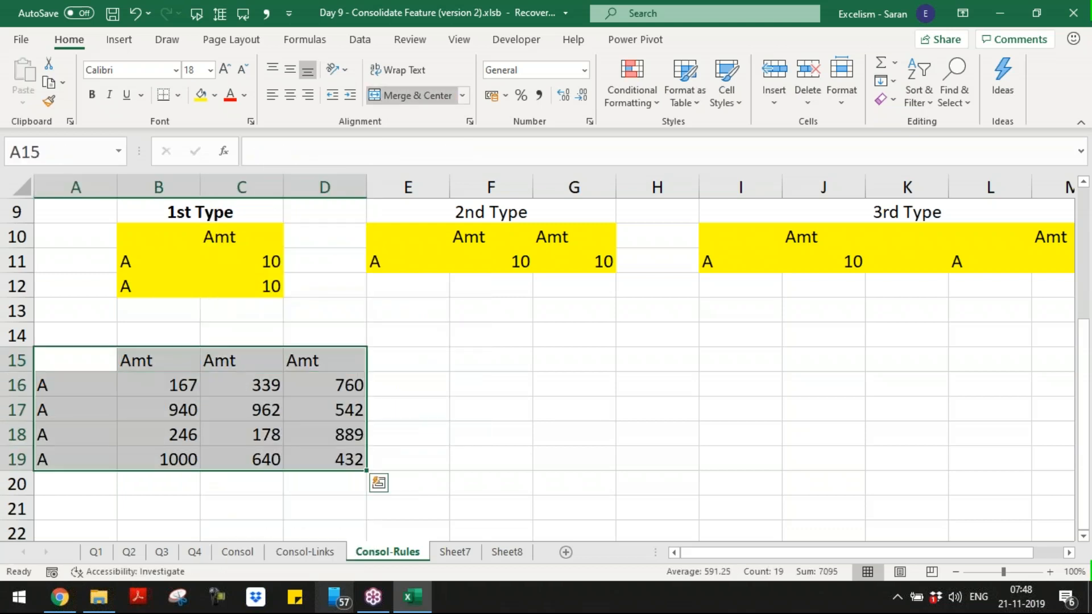
key("ctrl+c")
key("Right")
key("Right")
key("Right")
key("Right")
key("Right")
key("ctrl+v")
key("ctrl+c")
key("Right")
key("Right")
key("Right")
key("Right")
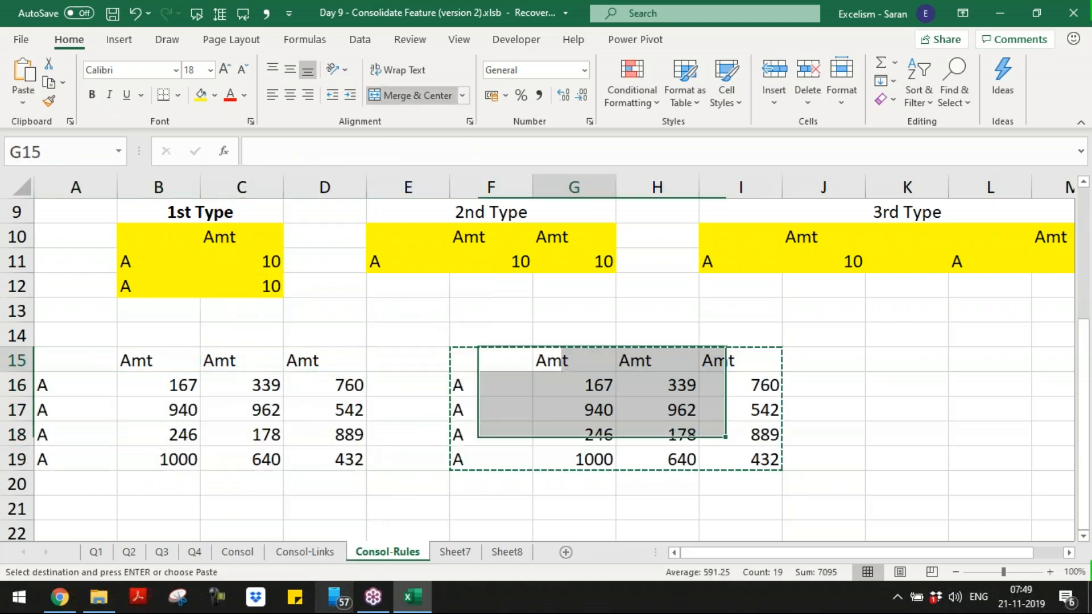
key("Right")
key("Return")
- Insert a blank row at row 15 above the headers of the three data sets
key("Left")
key("Left")
key("Left")
key("Left")
key("Left")
key("Left")
key("Left")
key("Left")
key("Left")
key("Left")
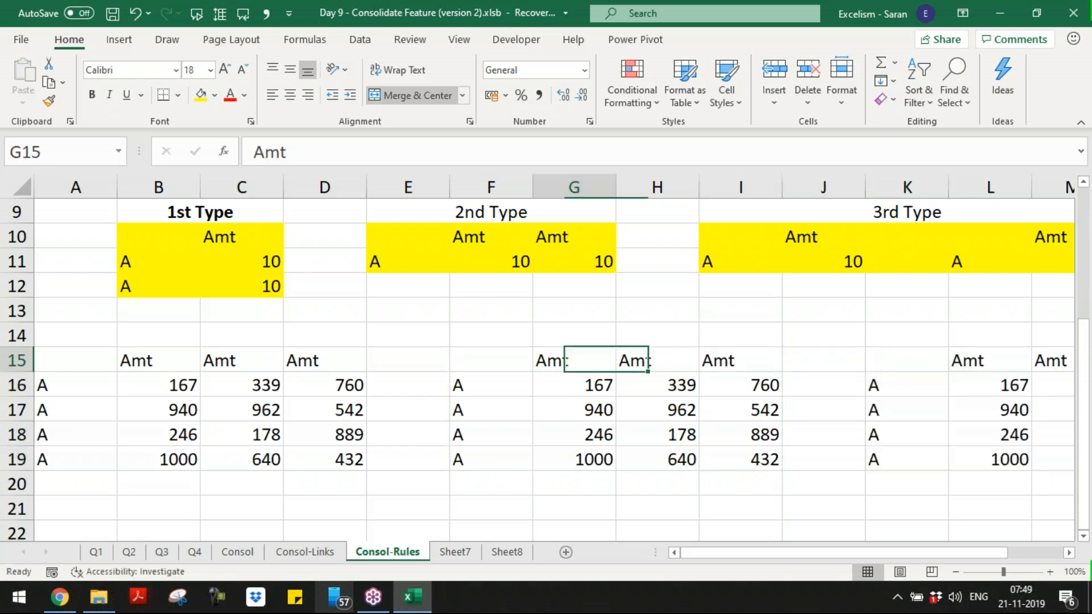
key("shift+space")
key("ctrl+shift+equal")
- Merge and center A15:D15 above the first data set and enter the title "1st Data Set"
key("Down")
key("Down")
key("Up")
key("shift+Right")
key("shift+Right")
key("shift+Right")
key("shift+Down")
key("ctrl+shift+Down")
key("Right")
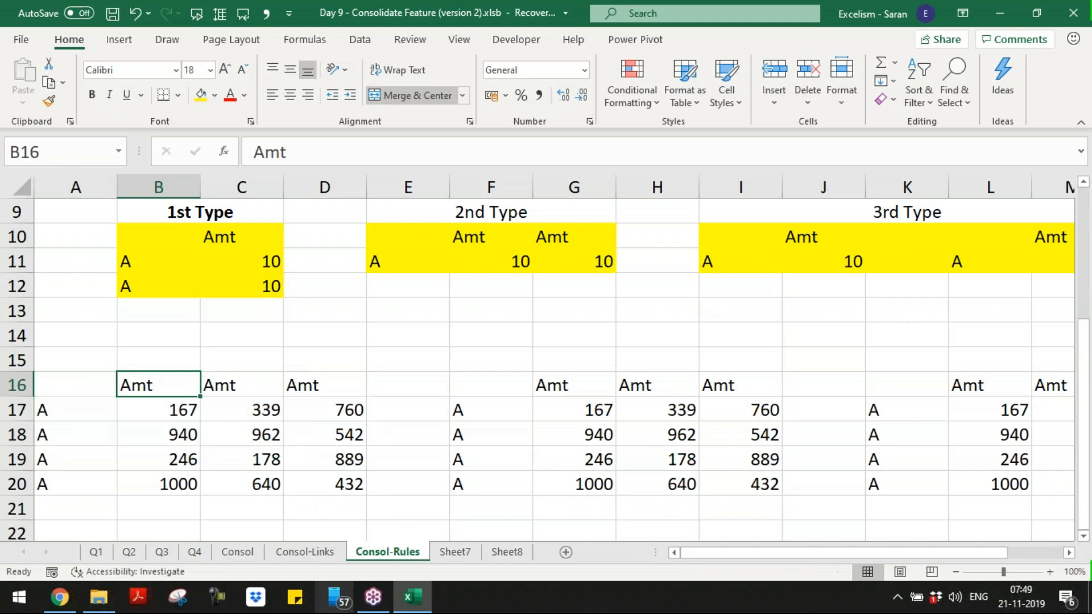
key("Right")
key("Right")
key("Left")
key("Left")
key("Left")
key("Up")
key("shift+Right")
key("shift+Right")
key("shift+Right")
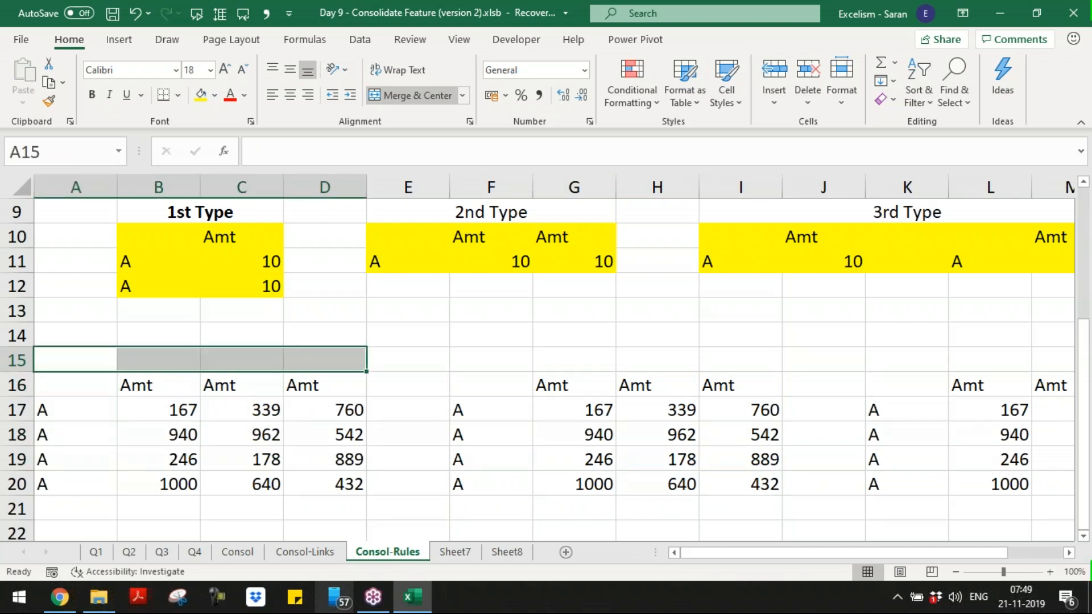
key("alt+h")
type("mc1st Data Set")
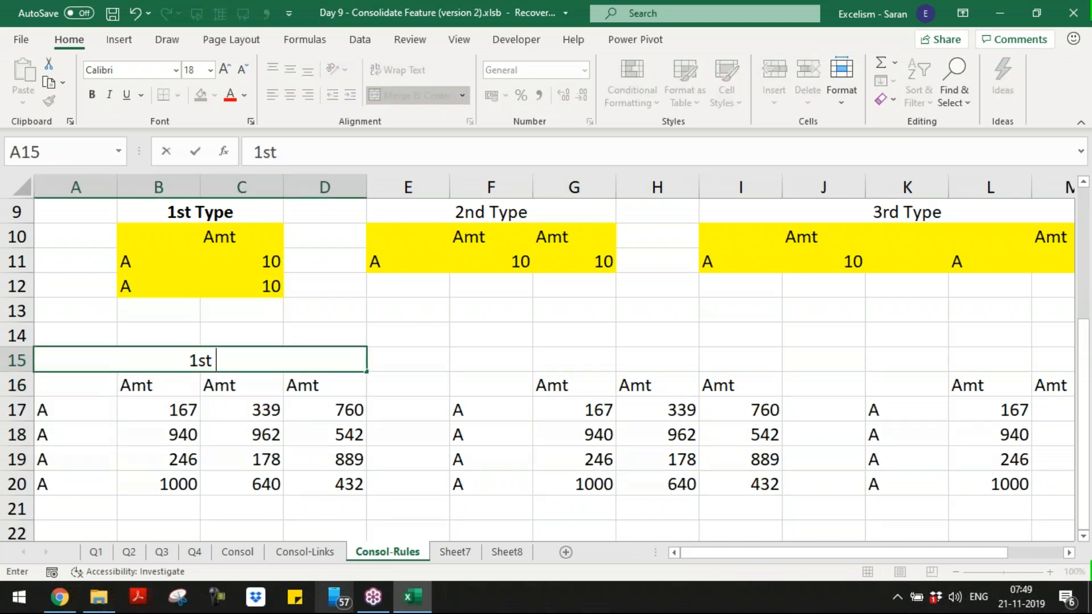
key("Return")
key("Up")
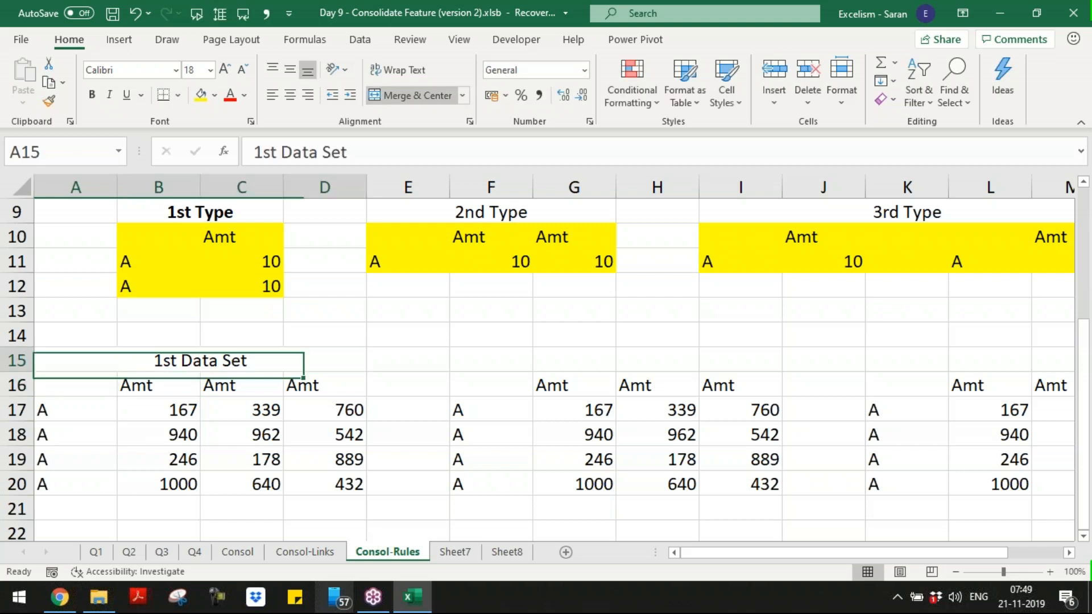
- Format the "1st Data Set" title in A15 as bold and italic
key("ctrl+c")
key("Right")
key("Right")
key("Left")
key("Left")
key("ctrl+b")
key("ctrl+i")
- Copy the first data set's title to F15 and change it to "2nd Data Set"
key("ctrl+c")
key("Right")
key("Right")
key("Return")
key("F2")
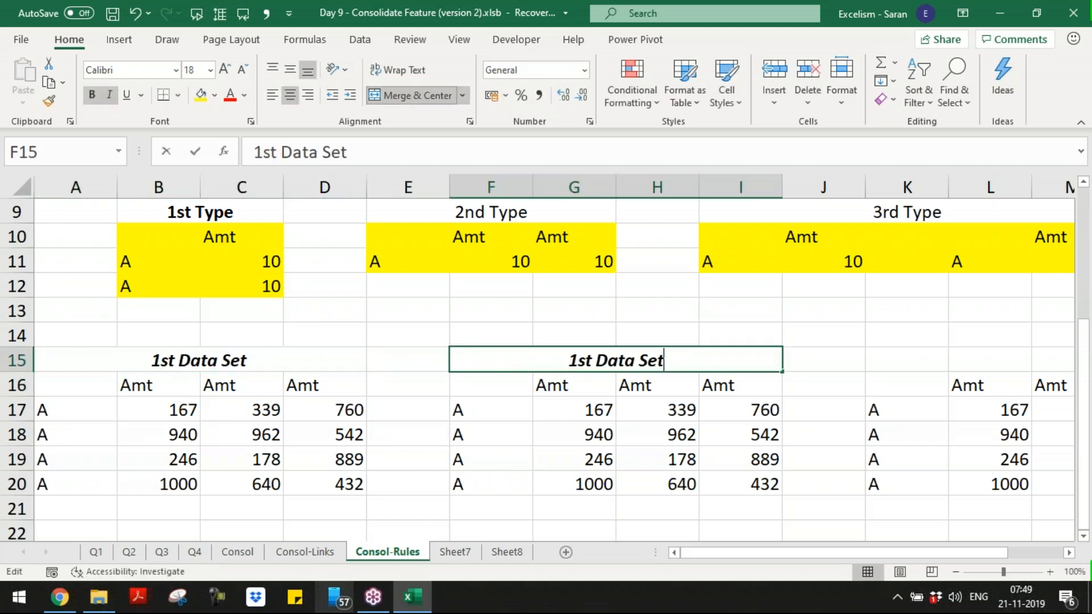
key("shift+Left")
key("shift+Left")
key("shift+Left")
type("2nd")
key("ctrl+Return")
- Copy the F15 title to K15 above the last data set and change it to "3rd Data Set"
key("ctrl+c")
key("Right")
key("Right")
key("Right")
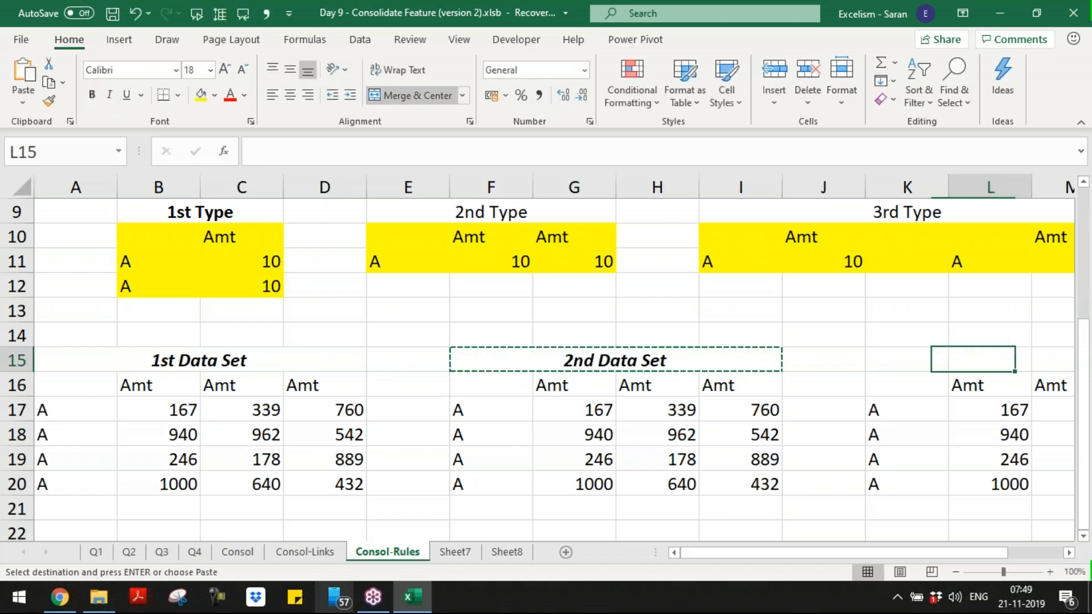
key("Down")
key("Up")
key("Left")
key("Return")
key("F2")
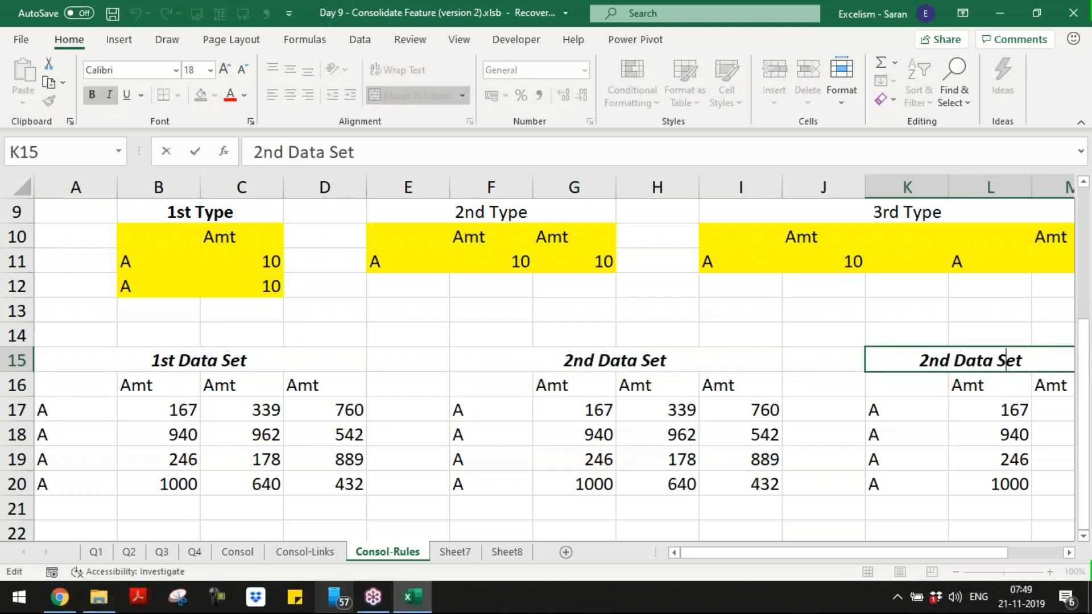
key("shift+Left")
key("shift+Left")
key("shift+Left")
type("3rd")
key("Return")
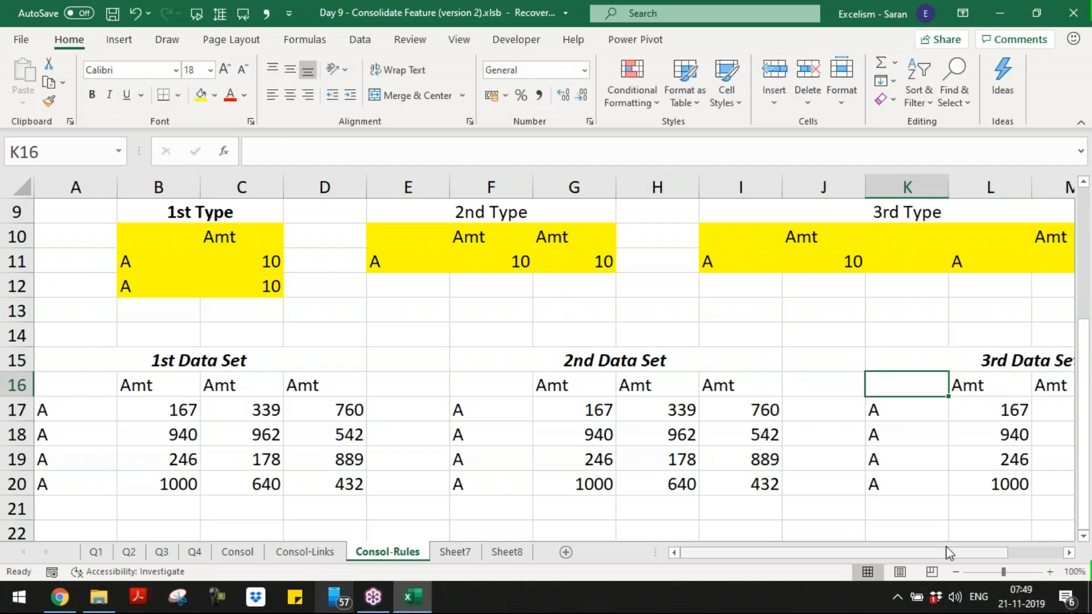
- Start a Sum consolidation at cell A22 and add the first data set, A16:D20, as a reference
left_click(956, 572)
left_click(956, 571)
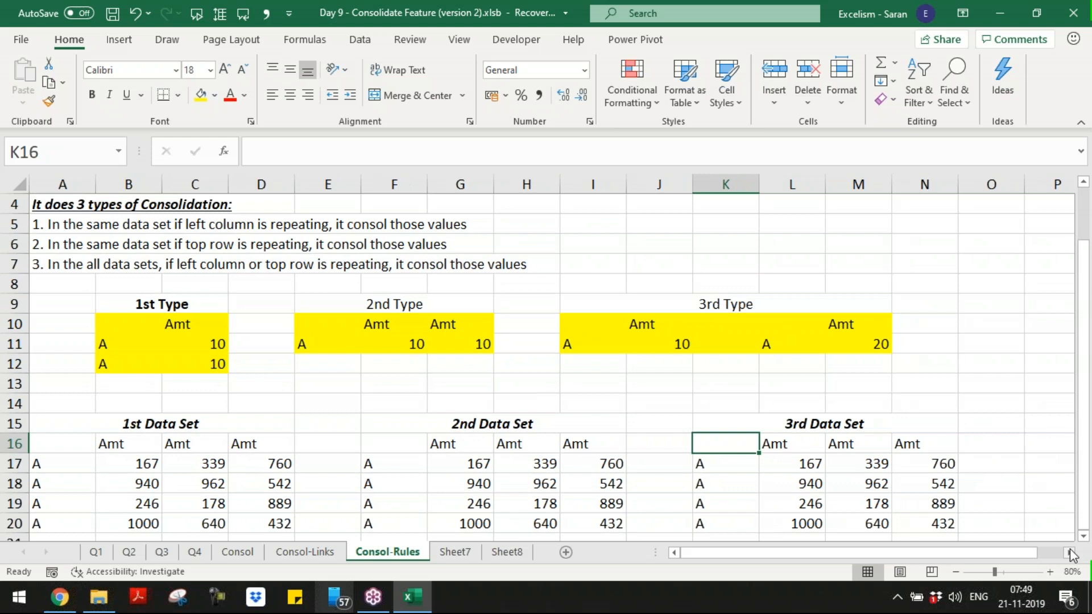
left_click(1084, 536)
left_click(1084, 537)
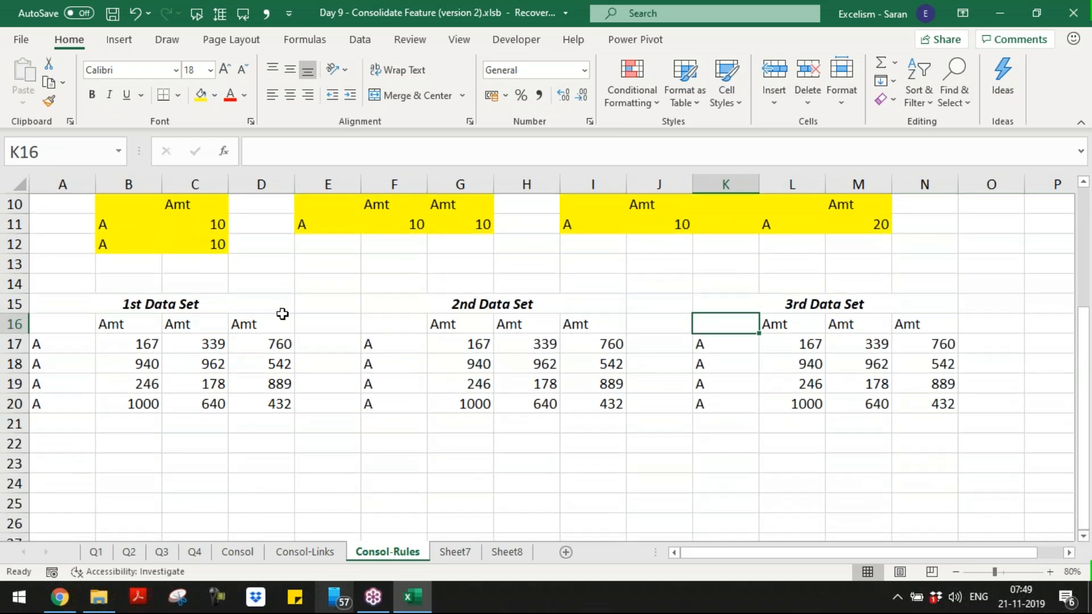
left_click(80, 442)
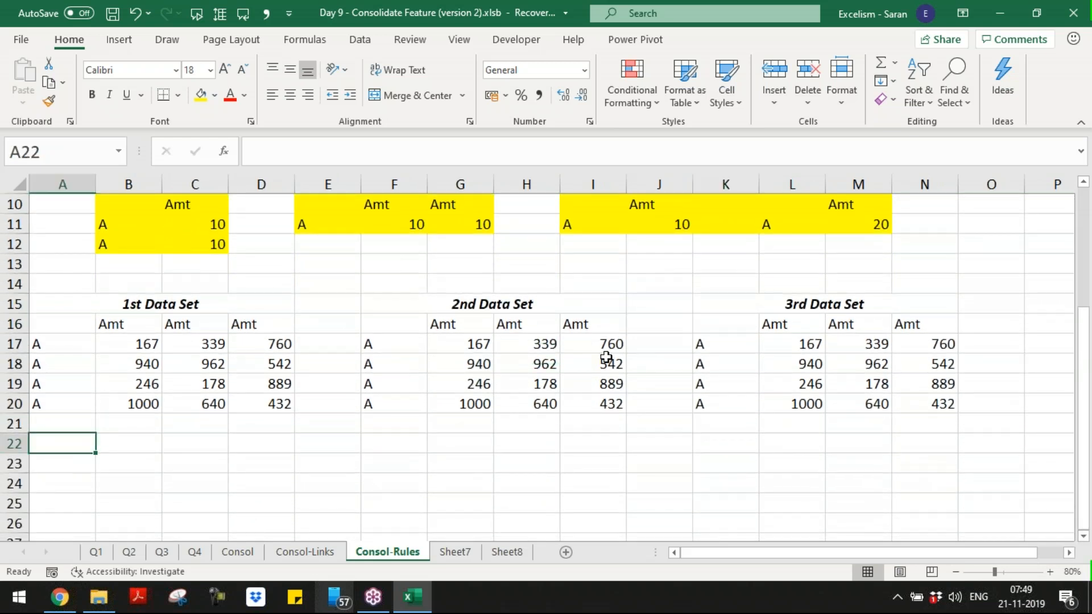
key("alt+a")
key("n")
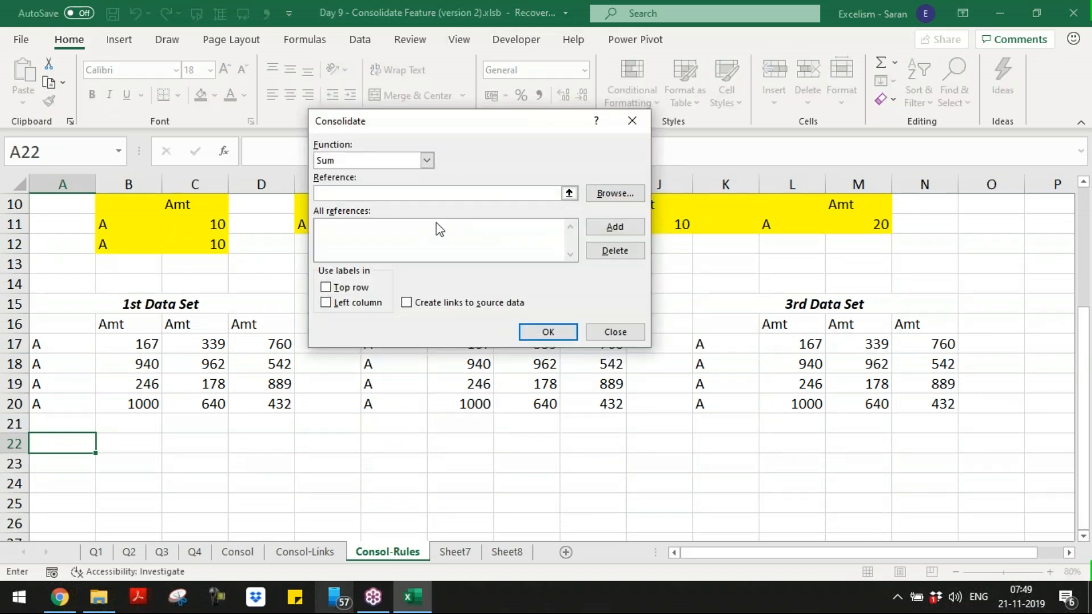
left_click_drag(54, 319, 264, 397)
left_click(615, 228)
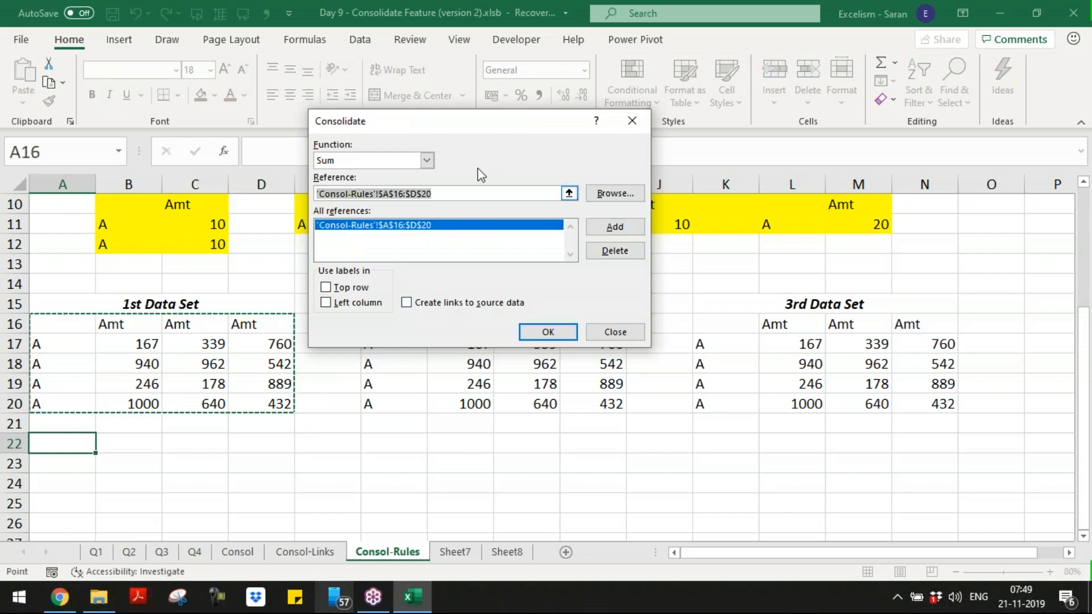
- Add the second and third data sets, F16:I20 and K16:N20, to the consolidation references
left_click_drag(483, 119, 485, 58)
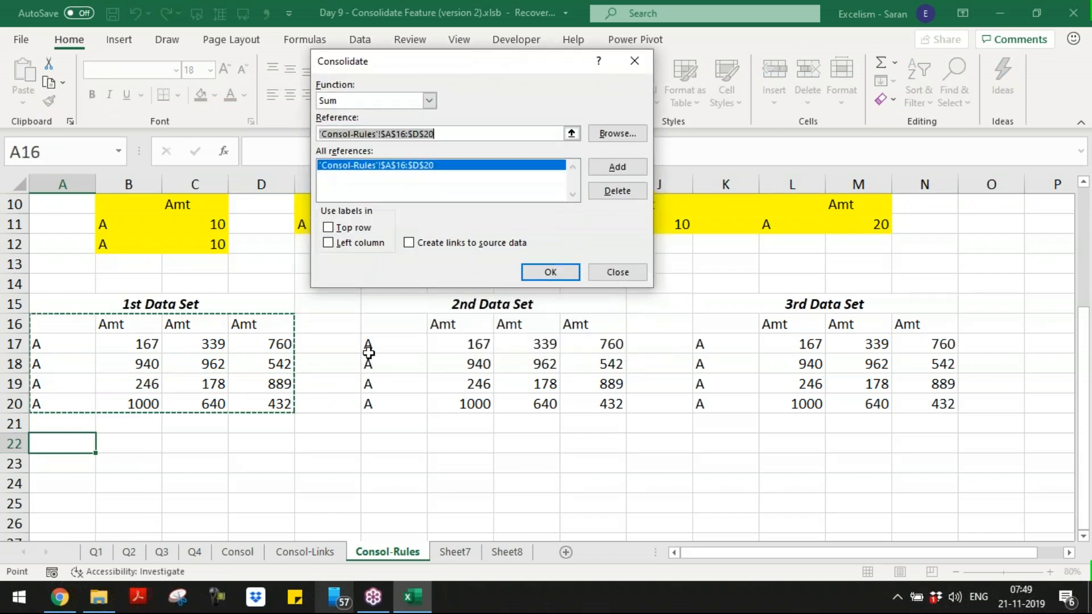
left_click_drag(371, 326, 598, 403)
left_click(617, 167)
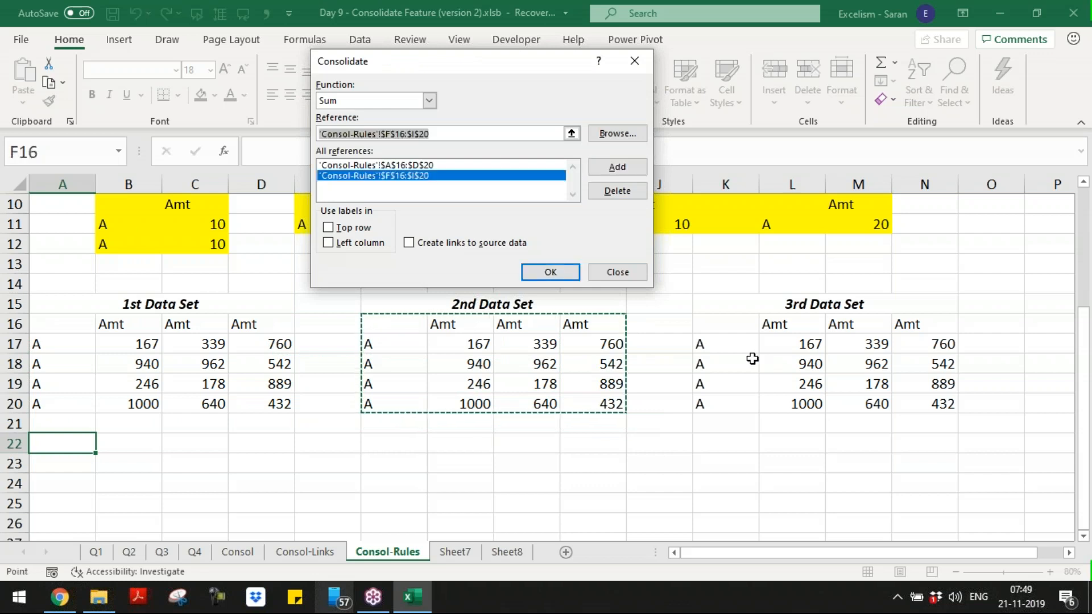
left_click_drag(739, 322, 944, 404)
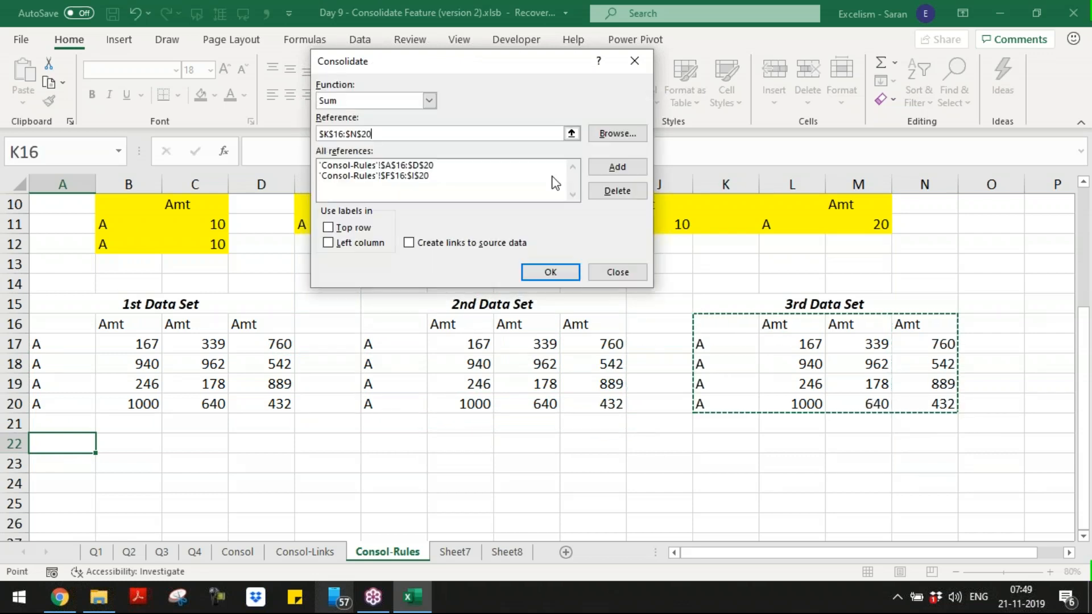
left_click(617, 166)
- Use the top row and left column as labels and run the consolidation
left_click(352, 228)
left_click(356, 243)
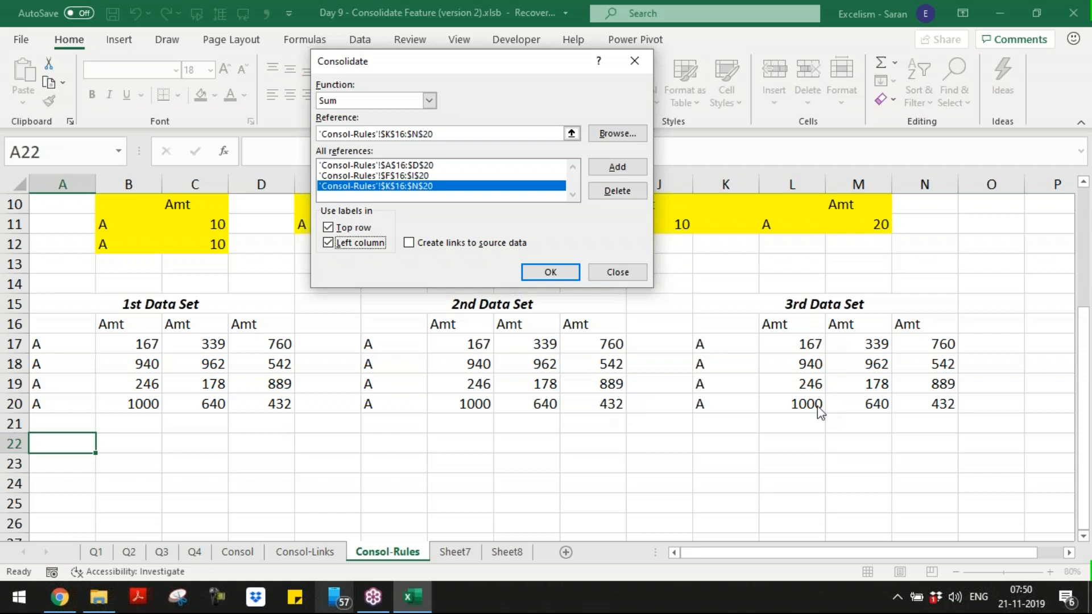
left_click(577, 273)
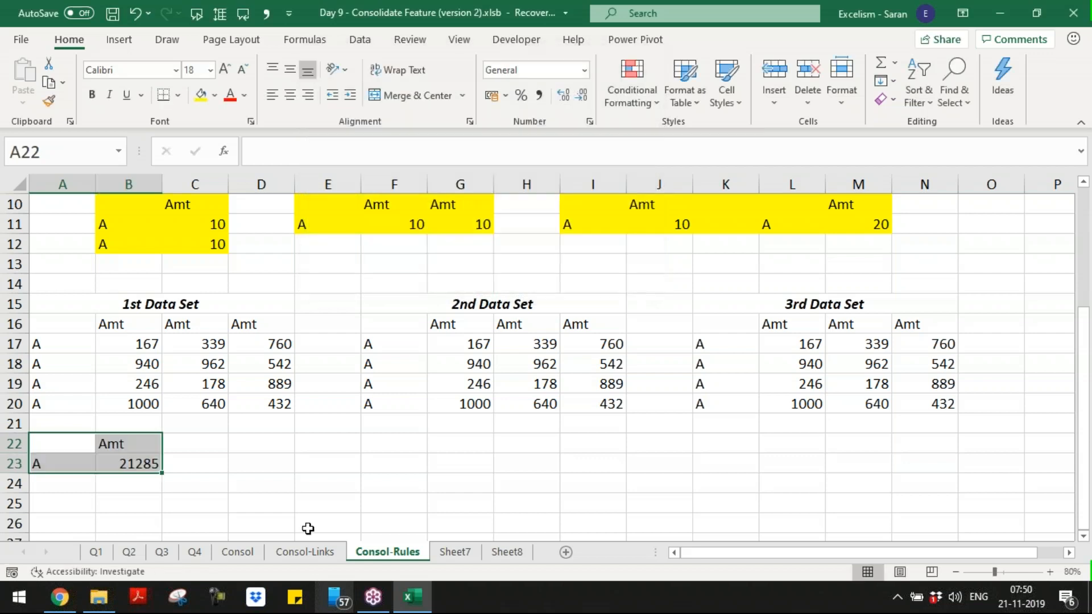
- Select the amounts in B17:D20, G17:I20 and L17:N20 together to compare their sum with the consolidated figure
left_click(144, 467)
left_click_drag(149, 344, 268, 400)
left_click_drag(471, 344, 596, 403)
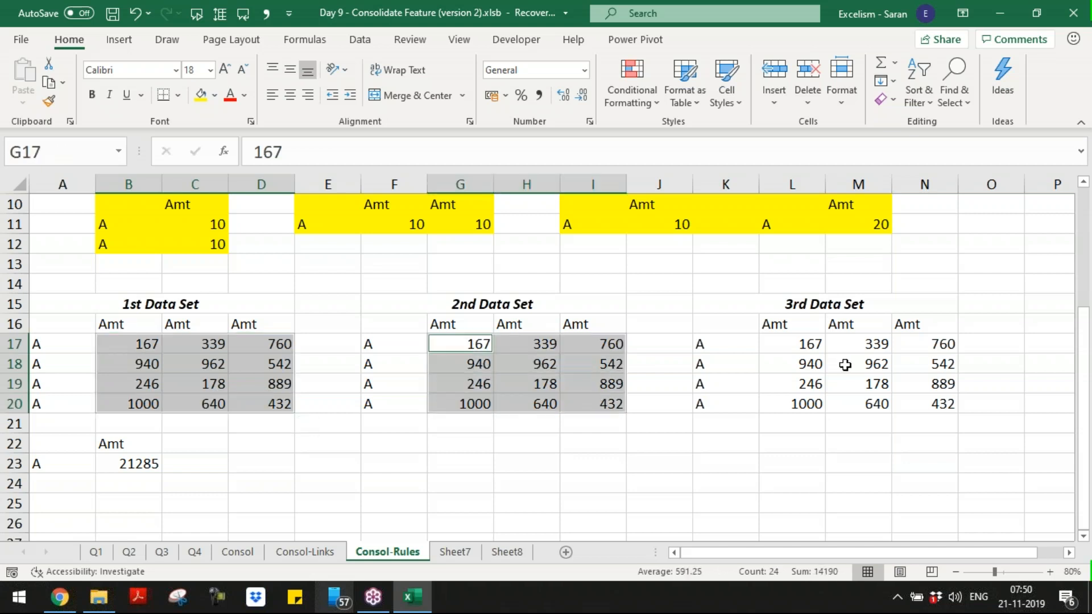
left_click(814, 345, "ctrl")
left_click_drag(815, 344, 911, 405)
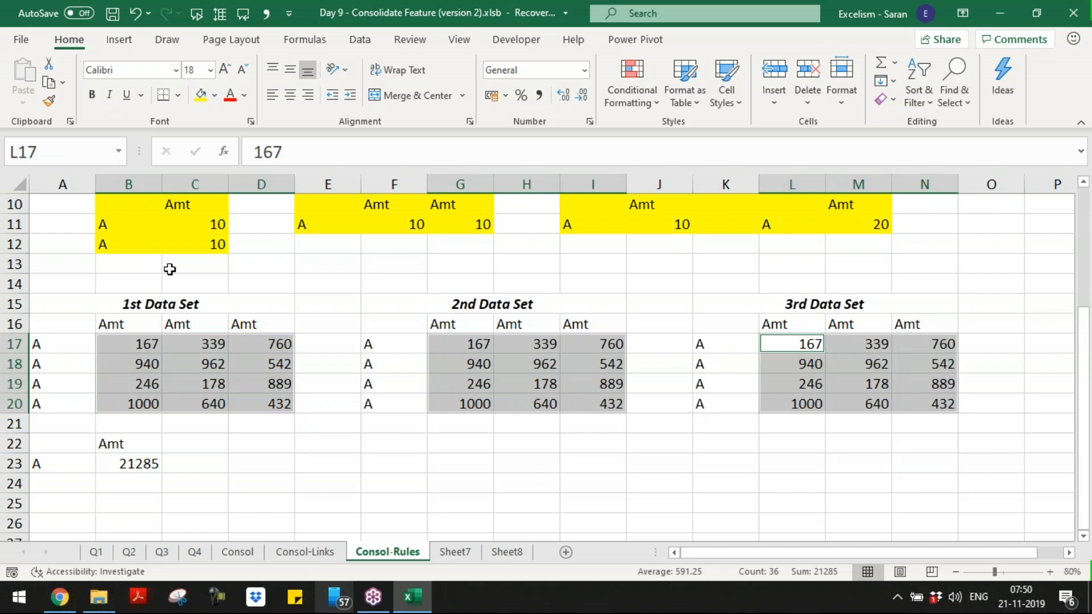
- Make the first data set's Amt headers in B16:D16 and row labels in A17:A20 bold and italic
left_click_drag(114, 325, 224, 320)
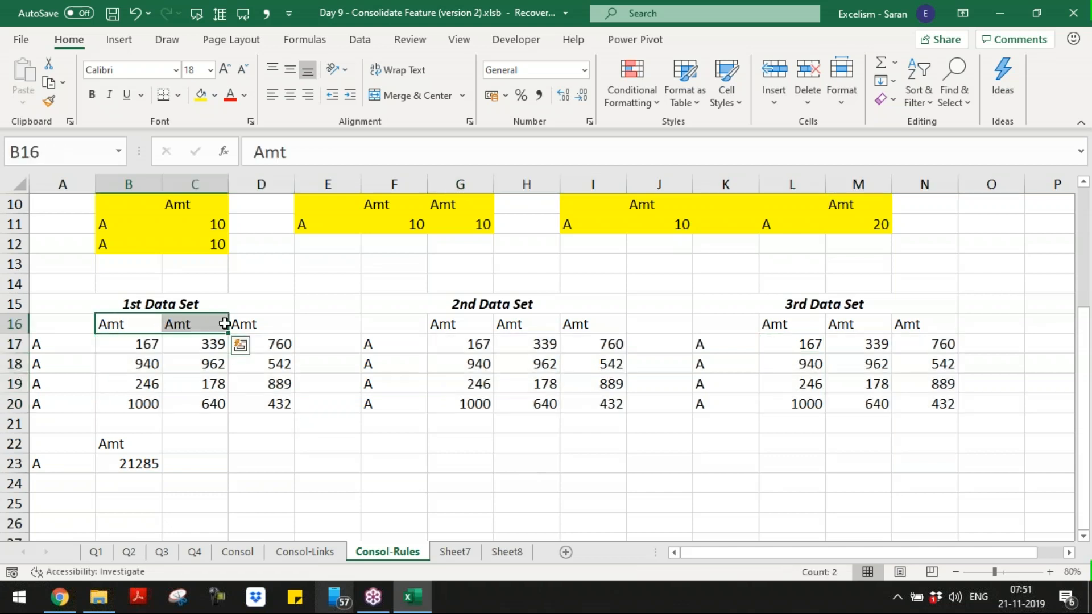
left_click_drag(112, 320, 257, 317)
key("ctrl+b")
key("ctrl+i")
key("Left")
key("Down")
key("shift+Down")
key("shift+Down")
key("shift+Down")
key("ctrl+b")
key("ctrl+i")
- Make the second data set's row labels in F17:F20 and Amt headers in G16:I16 bold and italic
key("Right")
key("Right")
key("Right")
key("Right")
key("Right")
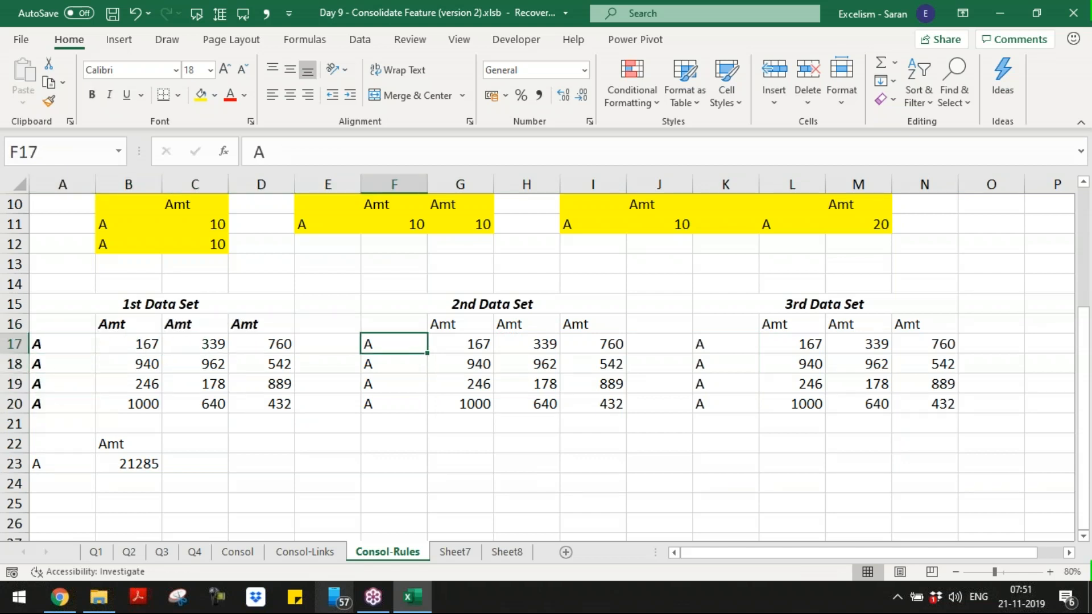
key("shift+Down")
key("shift+Down")
key("shift+Down")
key("ctrl+b")
key("ctrl+i")
key("Up")
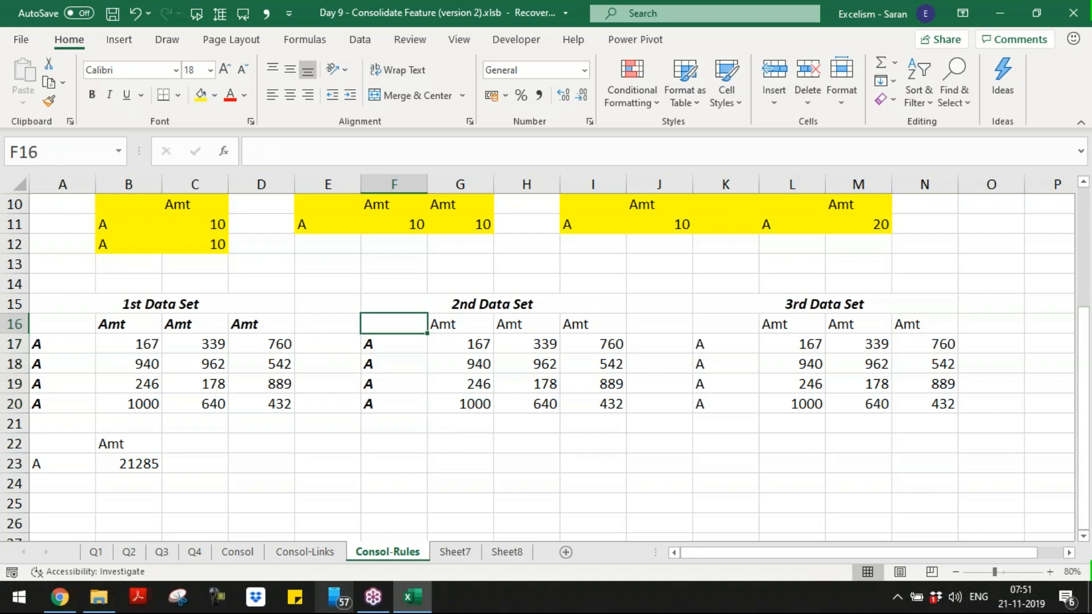
key("Right")
key("shift+Right")
key("shift+Right")
key("ctrl+b")
key("ctrl+i")
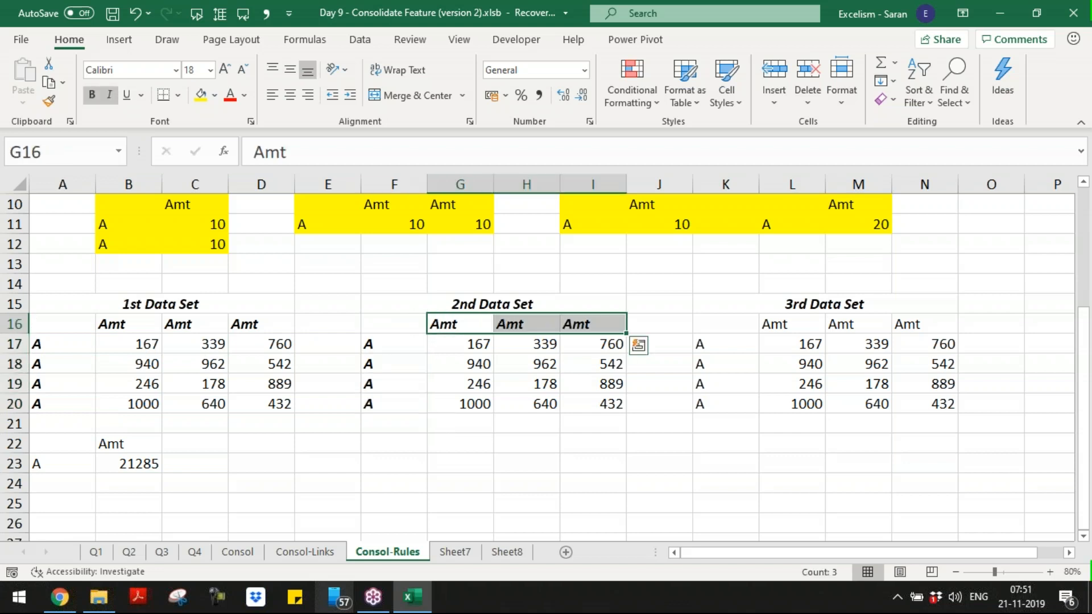
- Make the third data set's Amt headers in L16:N16 and row labels in K17:K20 bold and italic
key("Right")
key("Right")
key("Right")
key("Right")
key("Right")
key("shift+Right")
key("shift+Right")
key("ctrl+b")
key("ctrl+i")
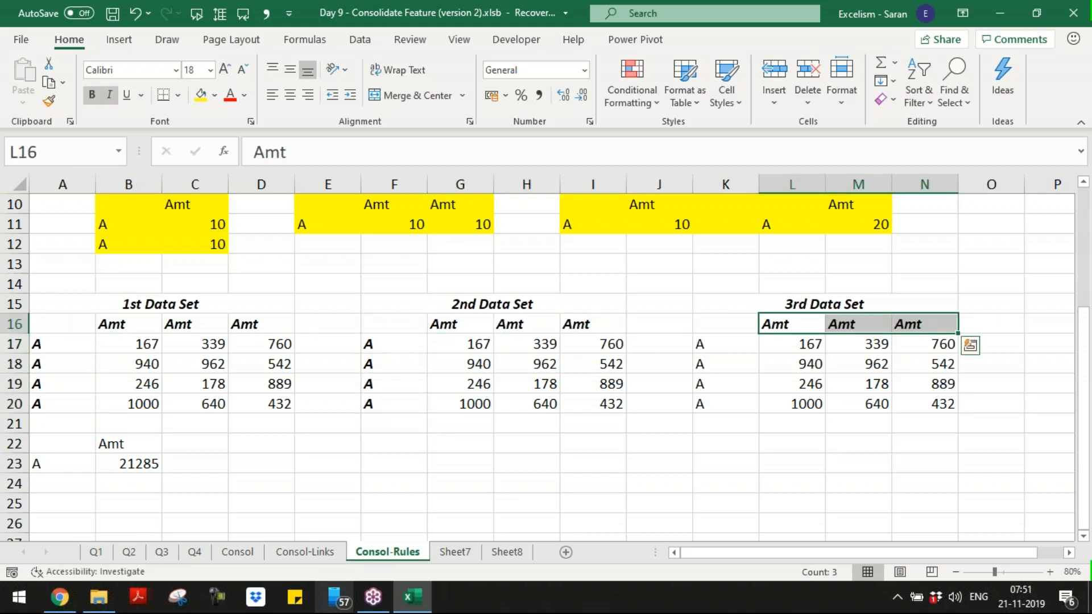
key("Down")
key("Down")
key("Left")
key("Left")
key("Up")
key("Right")
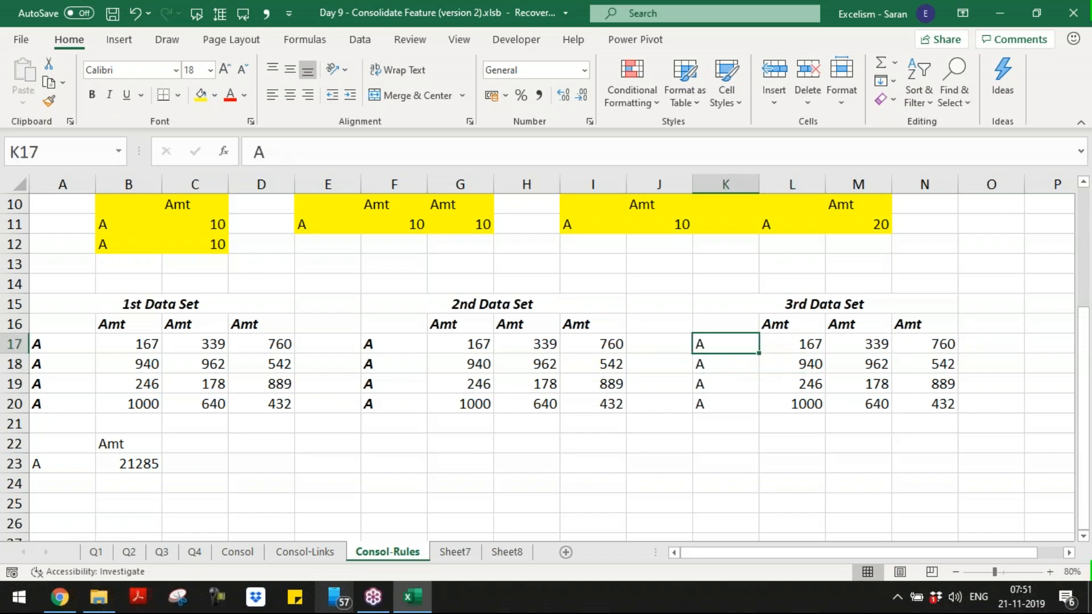
key("shift+Down")
key("shift+Down")
key("shift+Down")
key("ctrl+b")
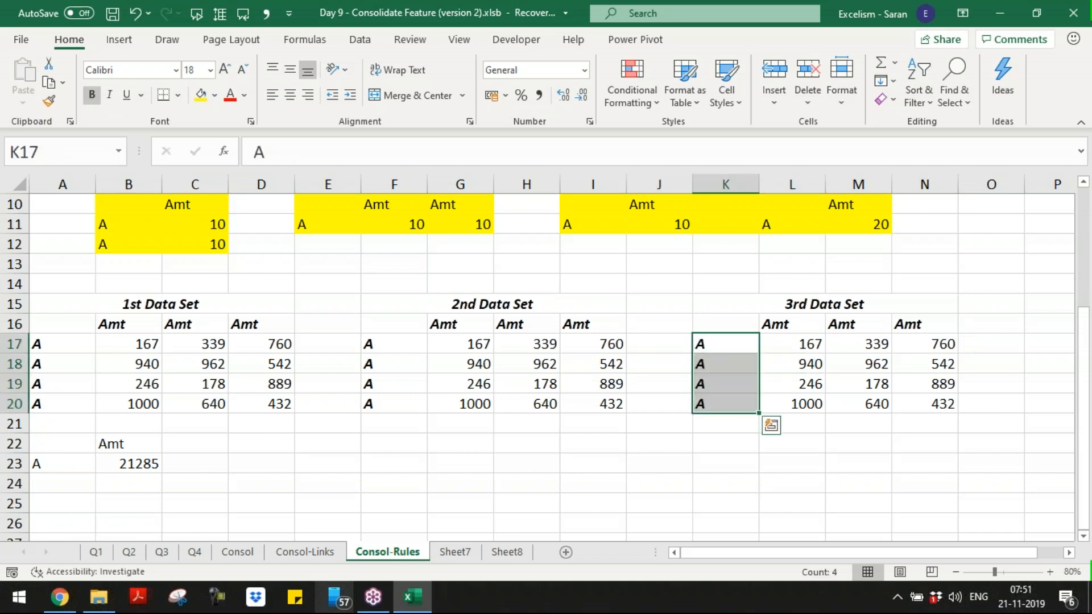
key("Down")
key("Down")
- Switch to File Explorer and browse to the Files for Practice folder under Classes, FAFD - B201 - 02.11.2019 - Hyderabad
key("alt+Tab")
key("alt+Tab")
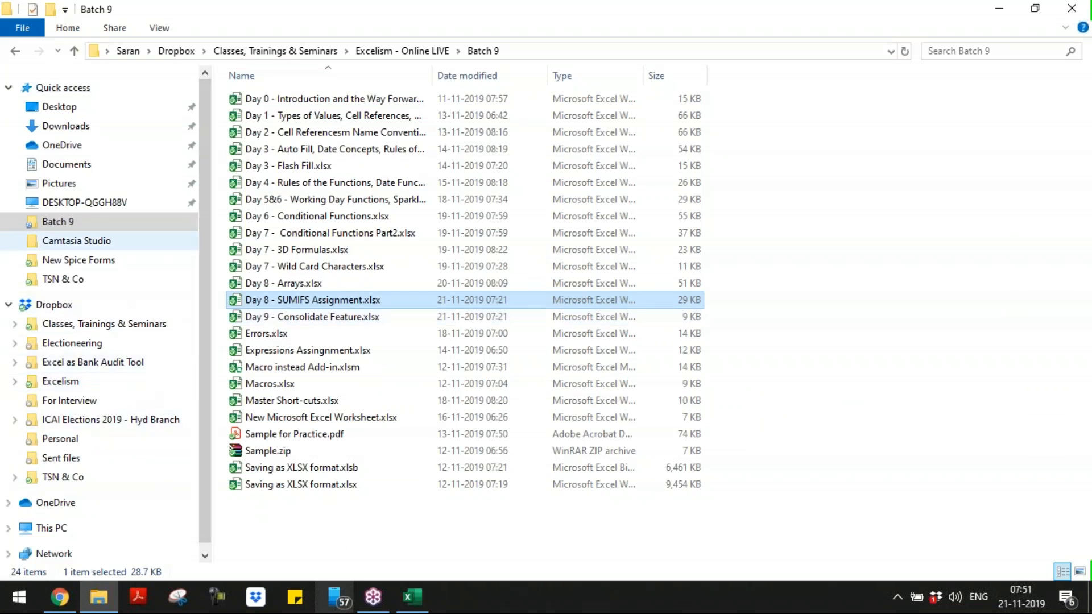
left_click_drag(361, 50, 317, 53)
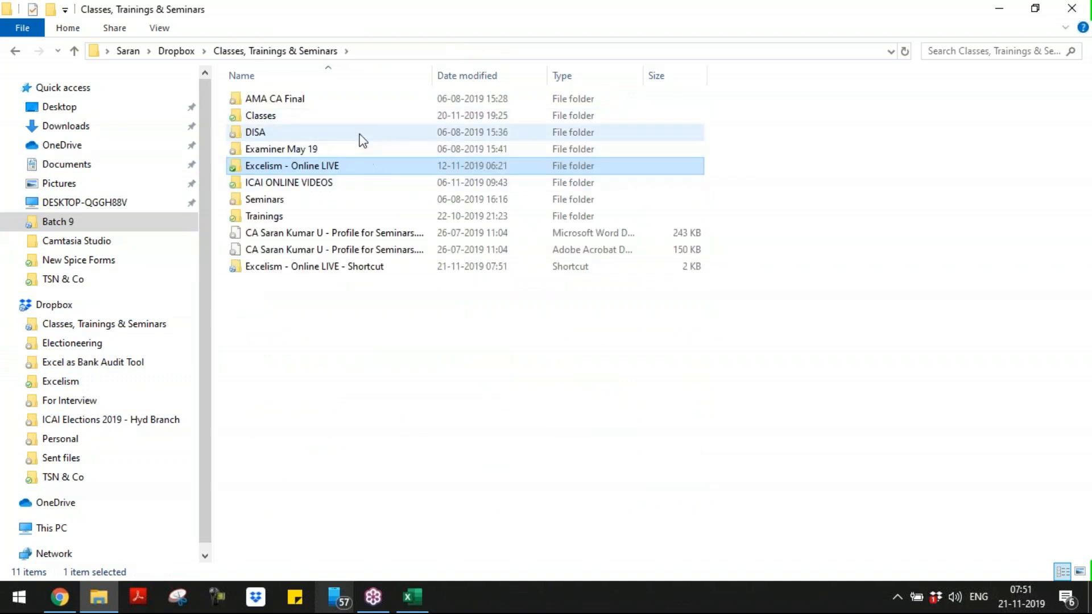
double_click(353, 120)
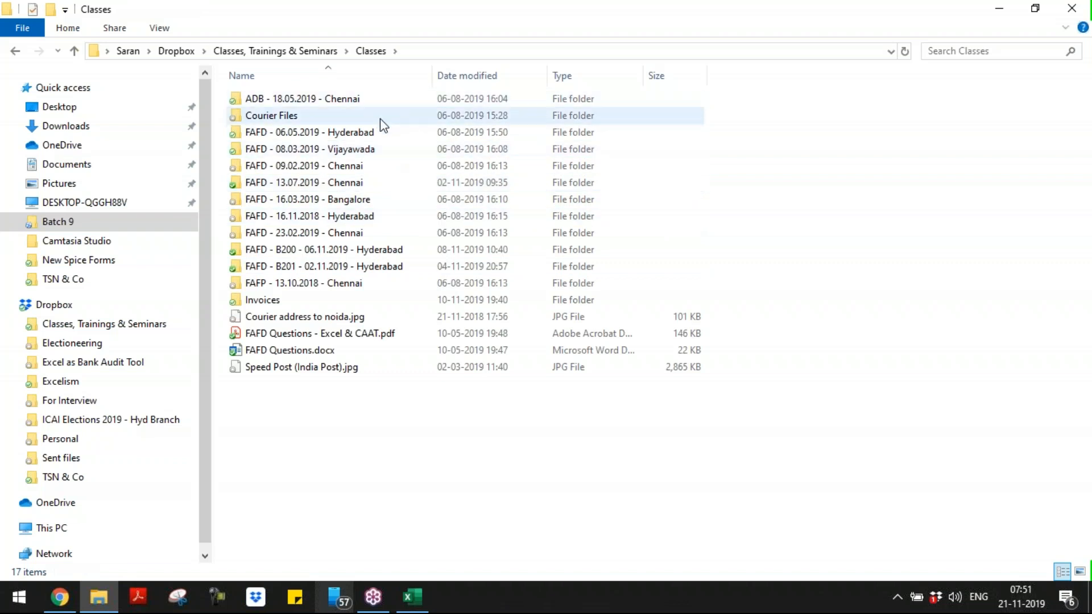
double_click(451, 269)
double_click(369, 134)
left_click(437, 330)
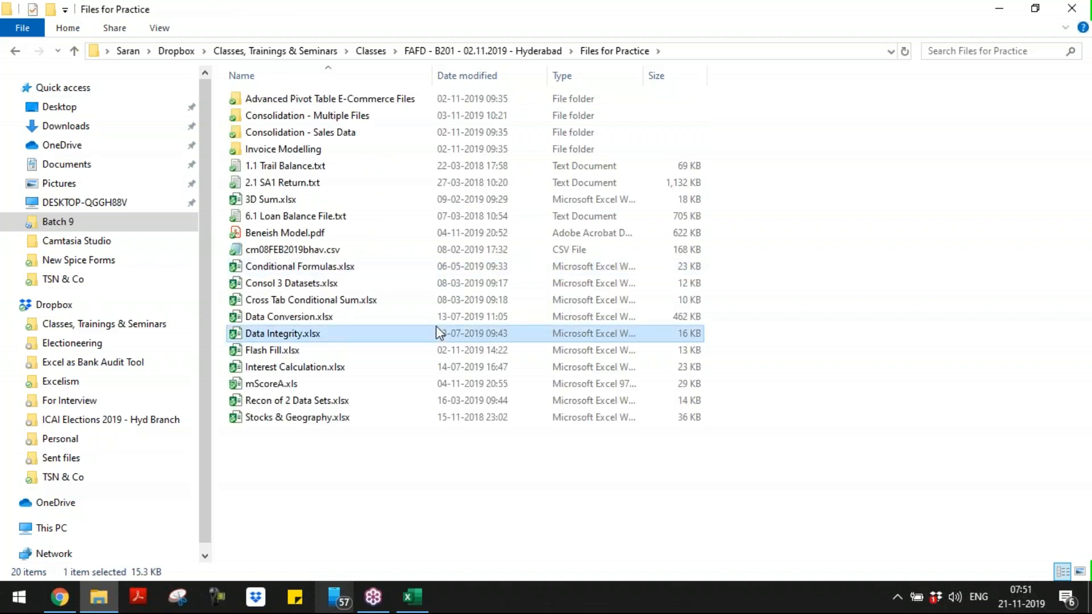
- Open the workbook Consol 3 Datasets.xlsx from the Files for Practice folder
key("Up")
key("Up")
key("Up")
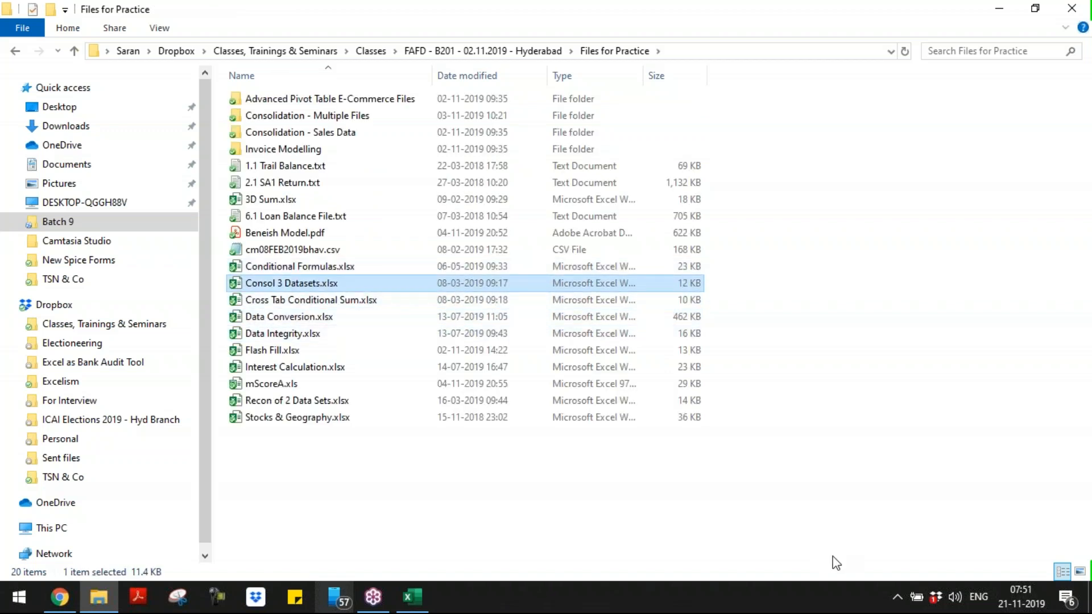
key("alt+Tab")
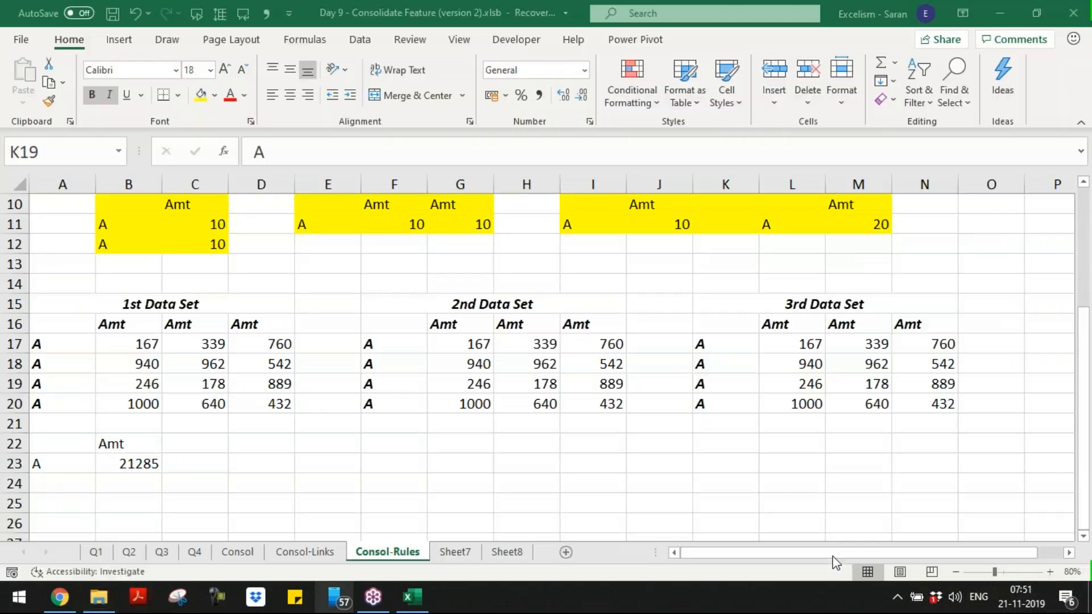
key("alt+Tab")
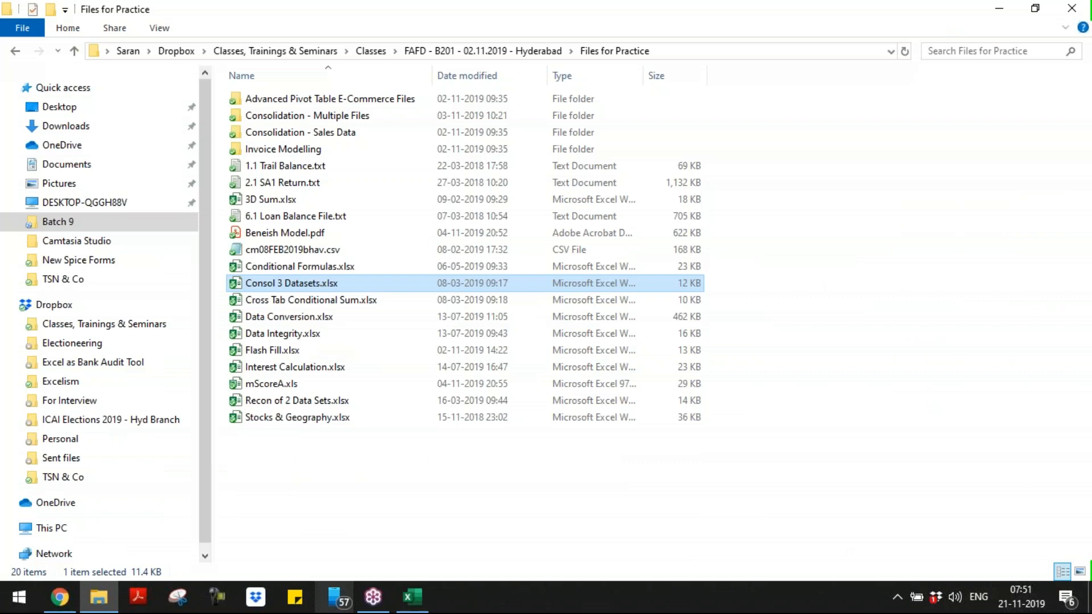
key("alt+Tab")
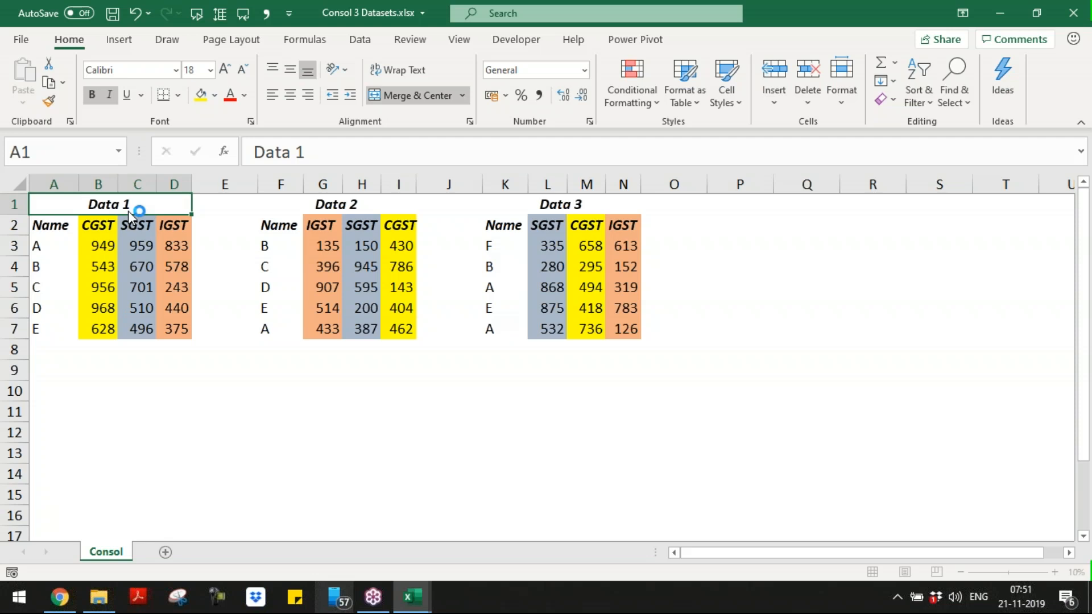
- Copy range A1:O7 with the three data sets from the Consol sheet and switch back to the Day 9 - Consolidate Feature workbook
left_click_drag(398, 329, 398, 532)
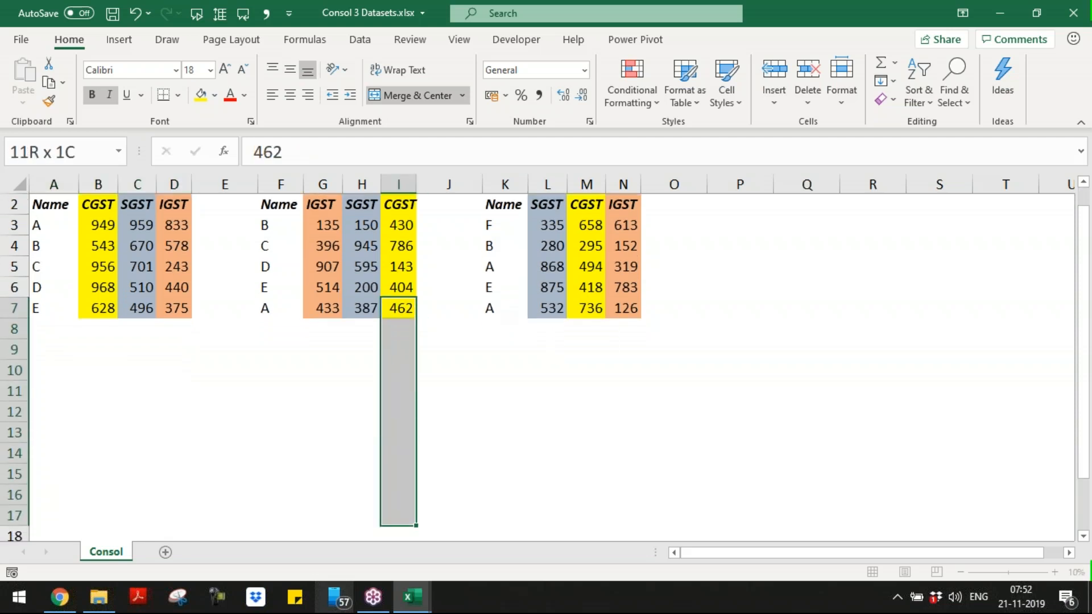
key("ctrl+Home")
key("shift+Down")
key("shift+Down")
key("shift+Down")
key("shift+Down")
key("shift+Down")
key("shift+Down")
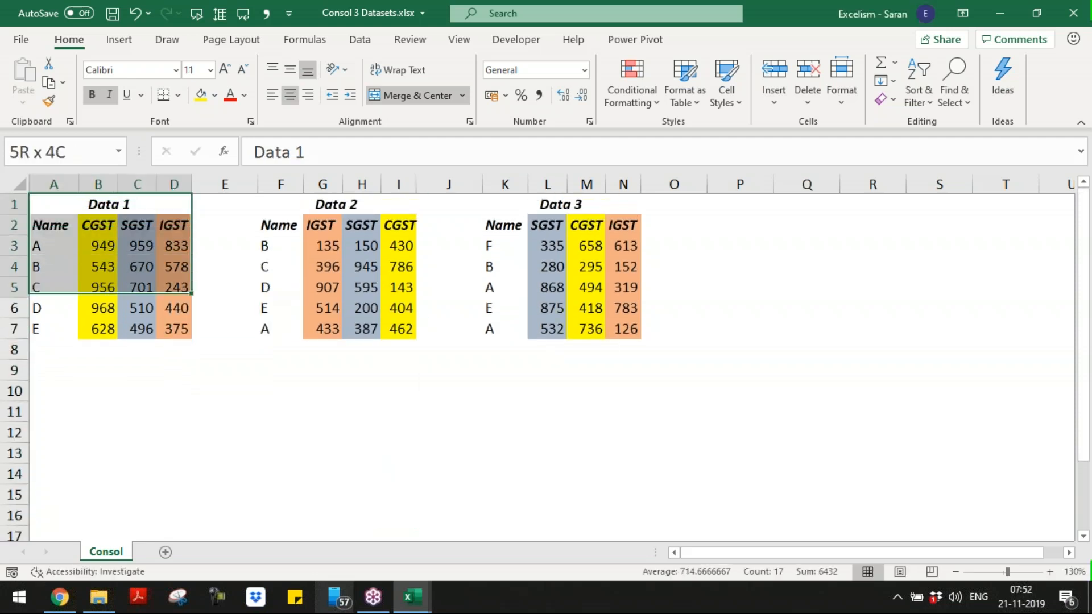
key("shift+Right")
key("shift+Right")
key("shift+Right")
key("shift+Right")
key("shift+Right")
key("shift+Right")
key("shift+Right")
key("shift+Right")
key("shift+Right")
key("shift+Right")
key("shift+Right")
key("ctrl+c")
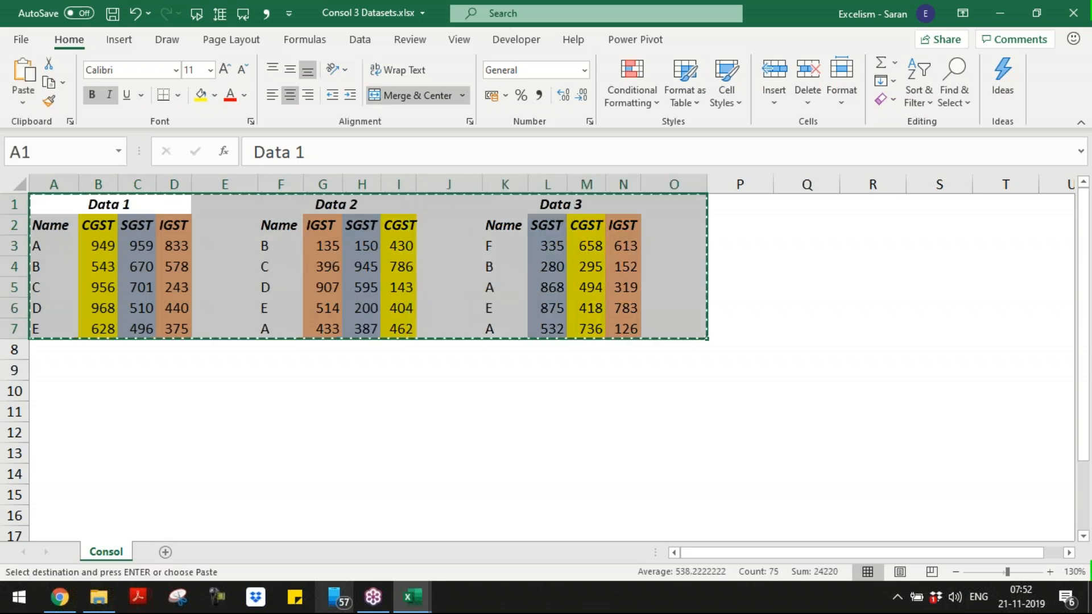
key("alt+Tab")
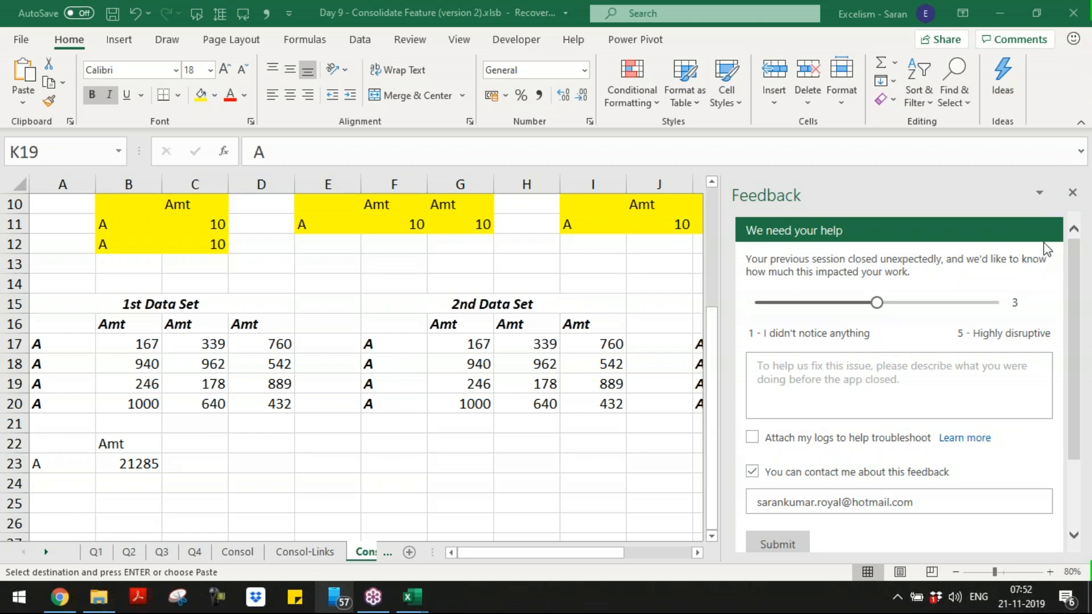
- Close the Feedback pane and return to the Consol-Rules sheet
left_click(1072, 197)
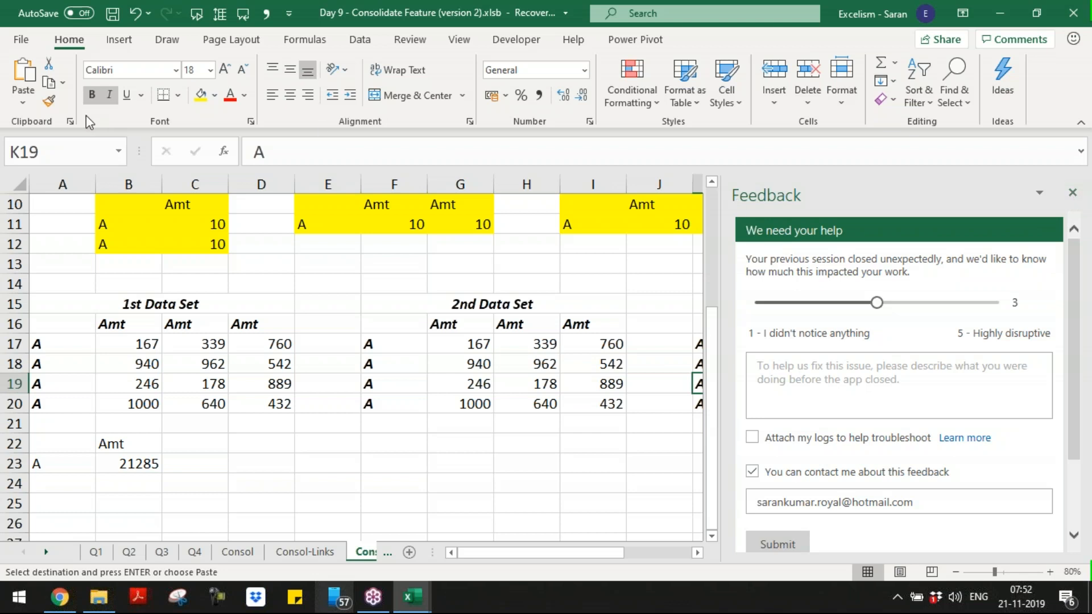
left_click(1076, 192)
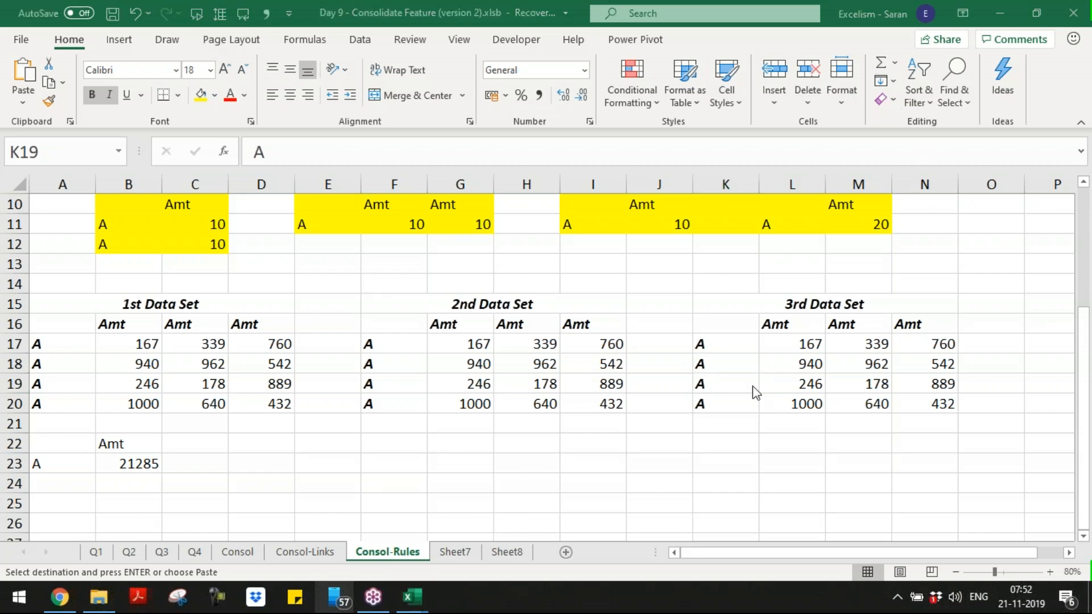
left_click(912, 399)
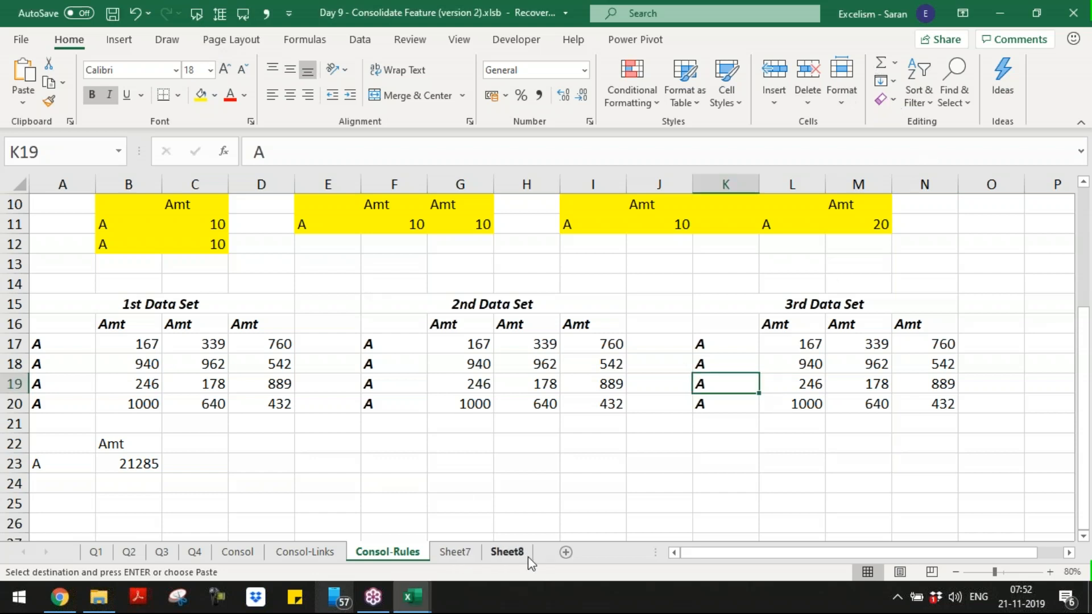
- Insert a new worksheet after Consol-Rules and name it Consol-3 Data Sets
left_click(566, 553)
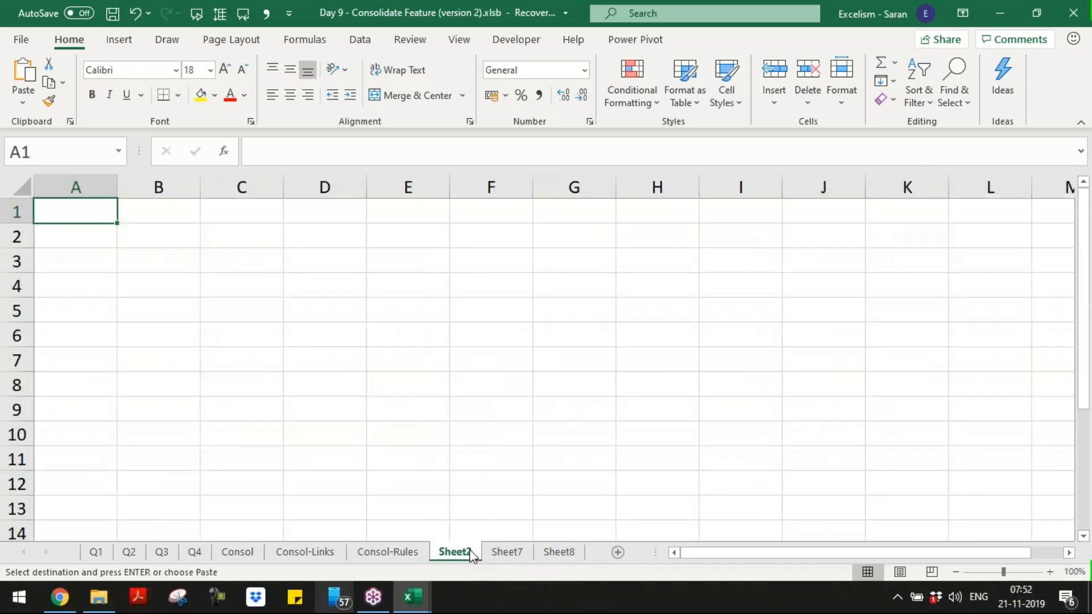
double_click(471, 553)
type("Condol")
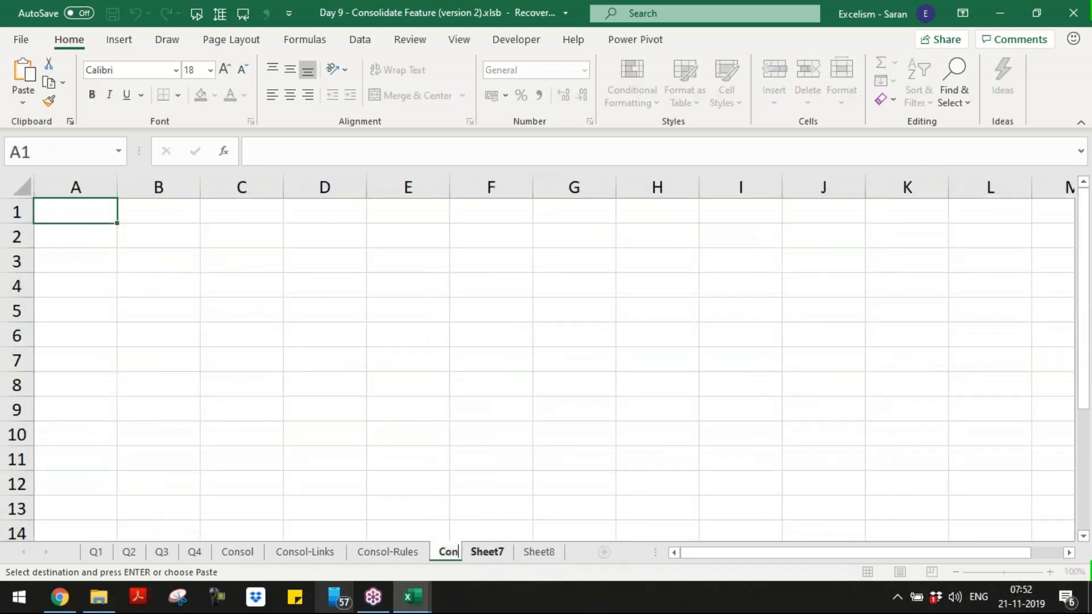
key("BackSpace")
key("BackSpace")
key("BackSpace")
type("sol")
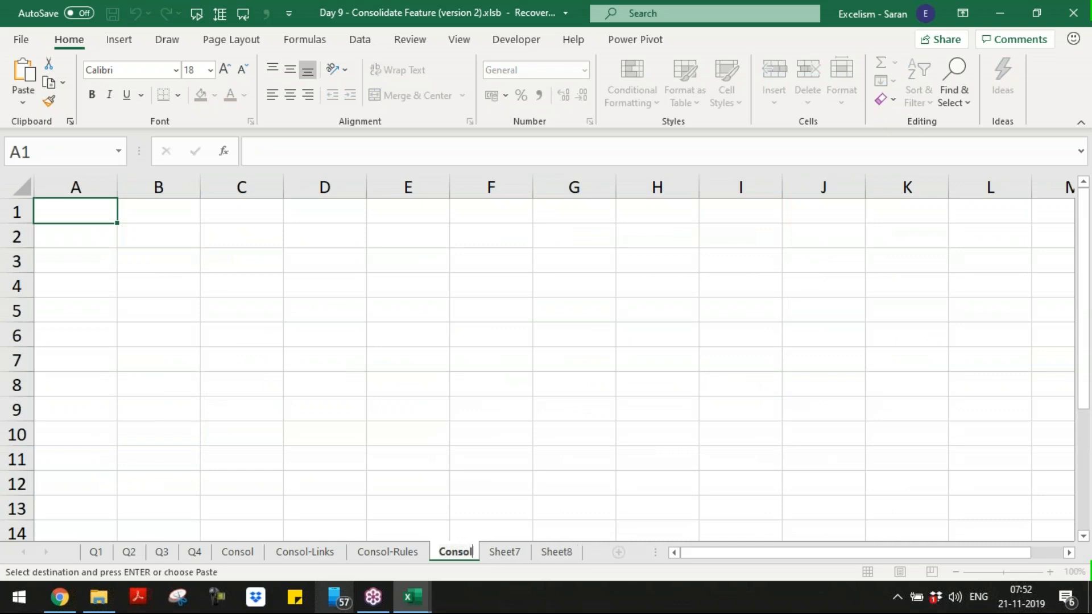
type("-3 Data Sets")
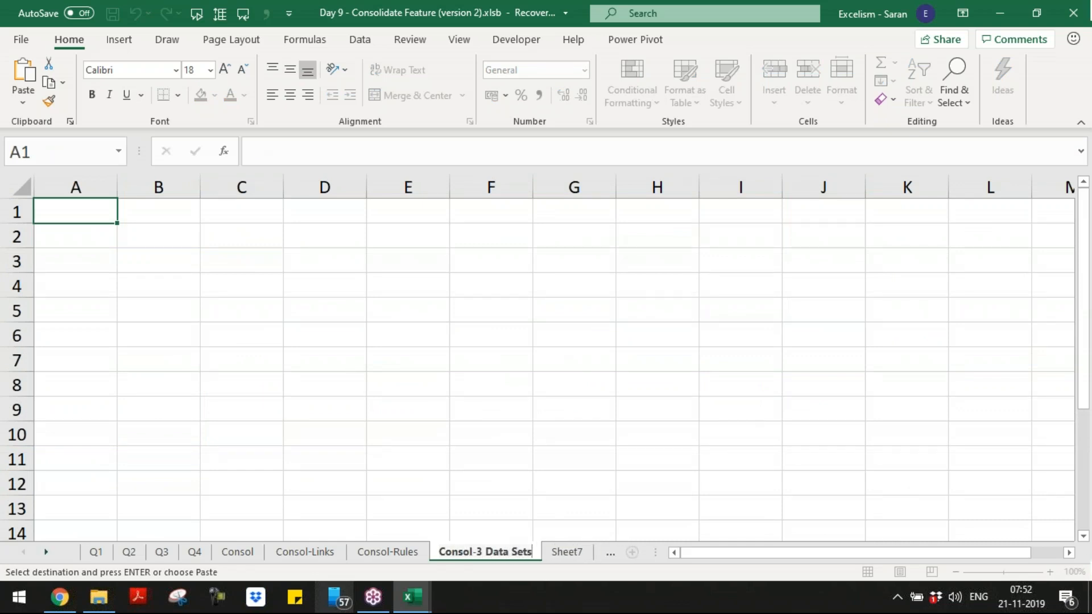
key("Return")
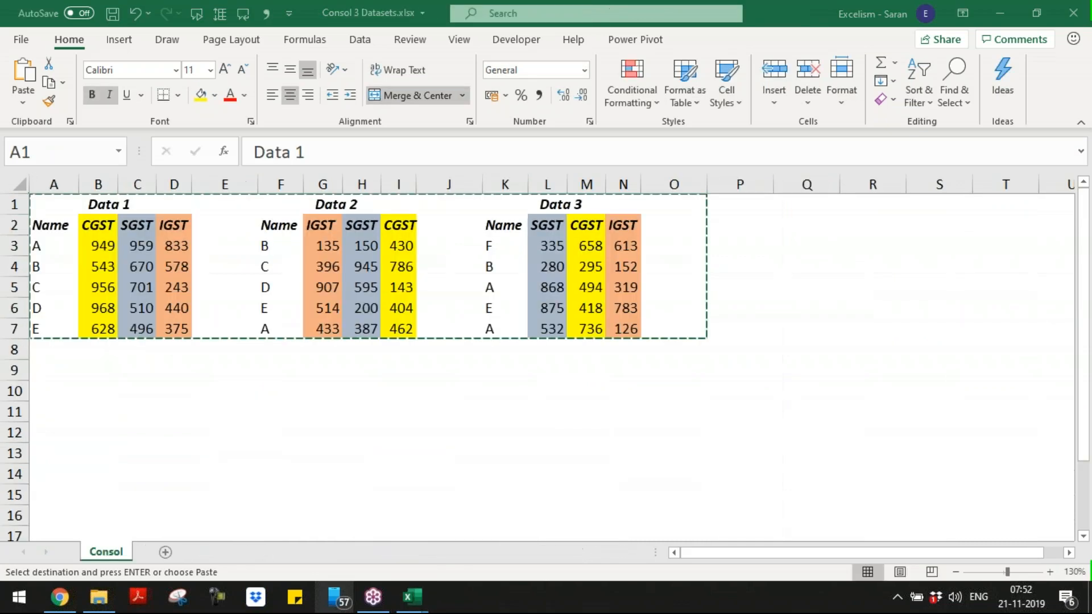
- Paste the copied data sets at A1 of the Consol-3 Data Sets sheet and undo the paste
key("alt+Tab")
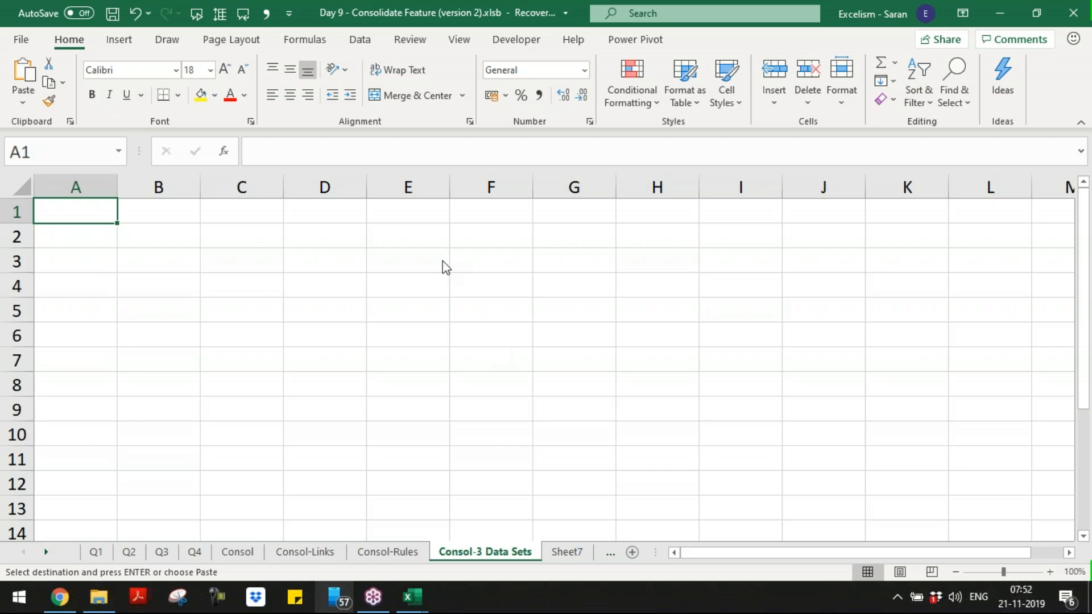
key("Return")
mouse_move(412, 597)
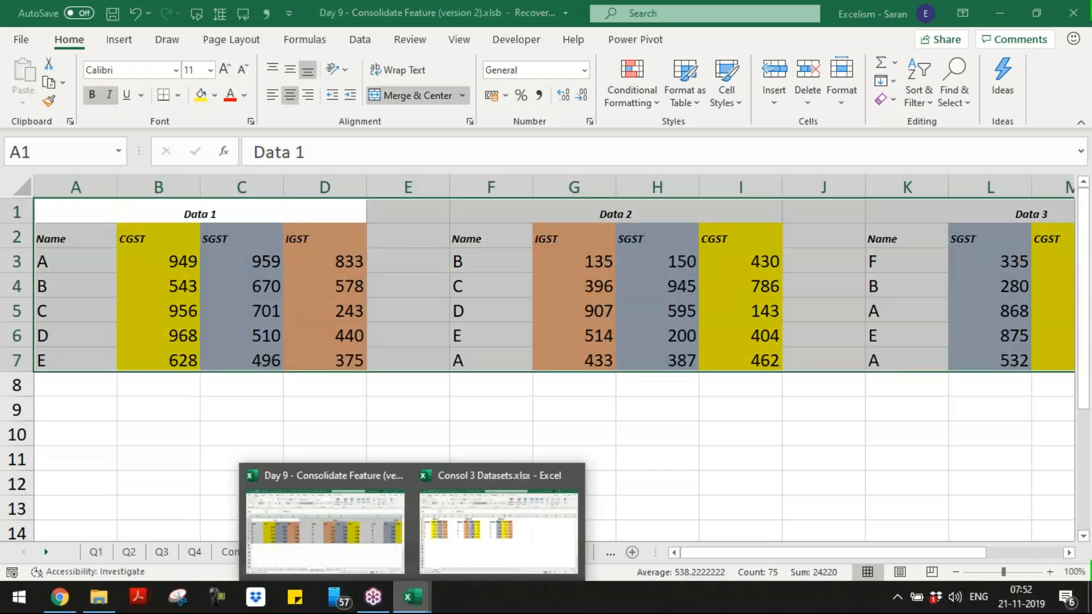
left_click(408, 311)
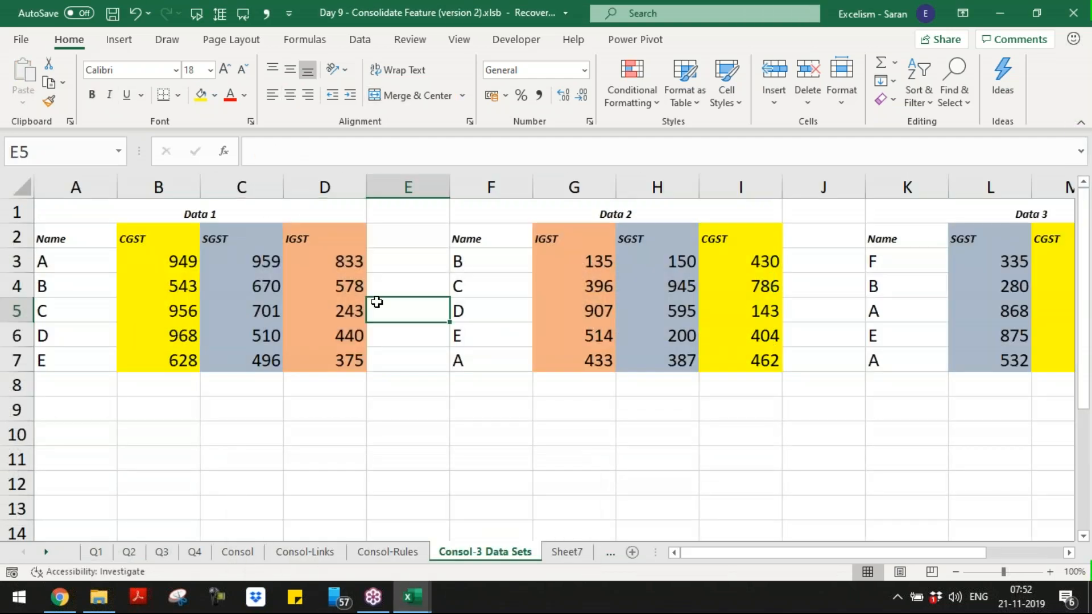
key("ctrl+z")
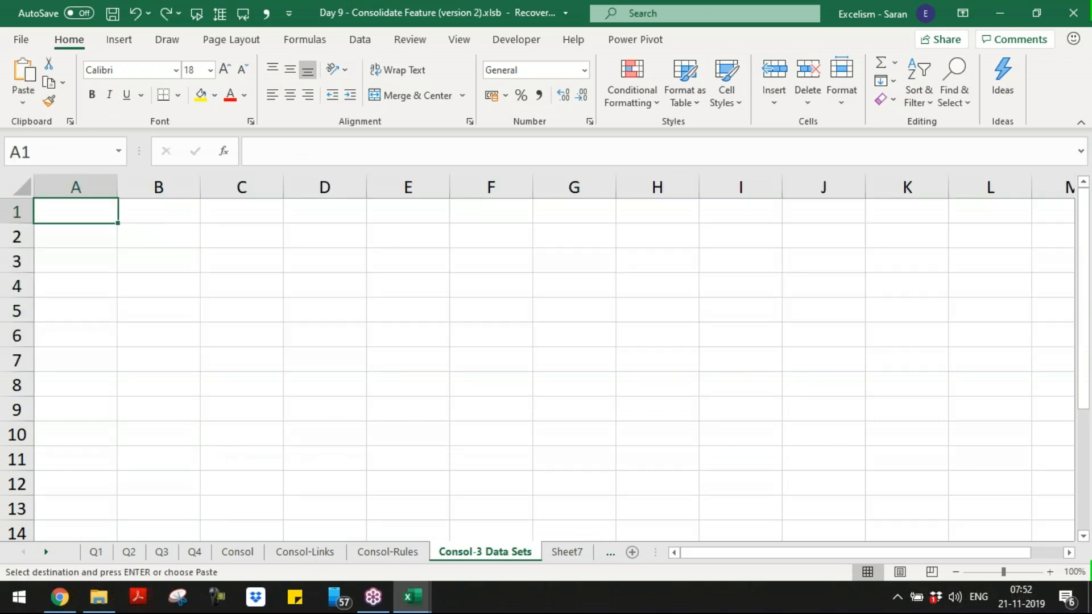
- Paste the three copied data sets at A1, first as plain values and again with their source formatting
right_click(117, 214)
left_click(130, 237)
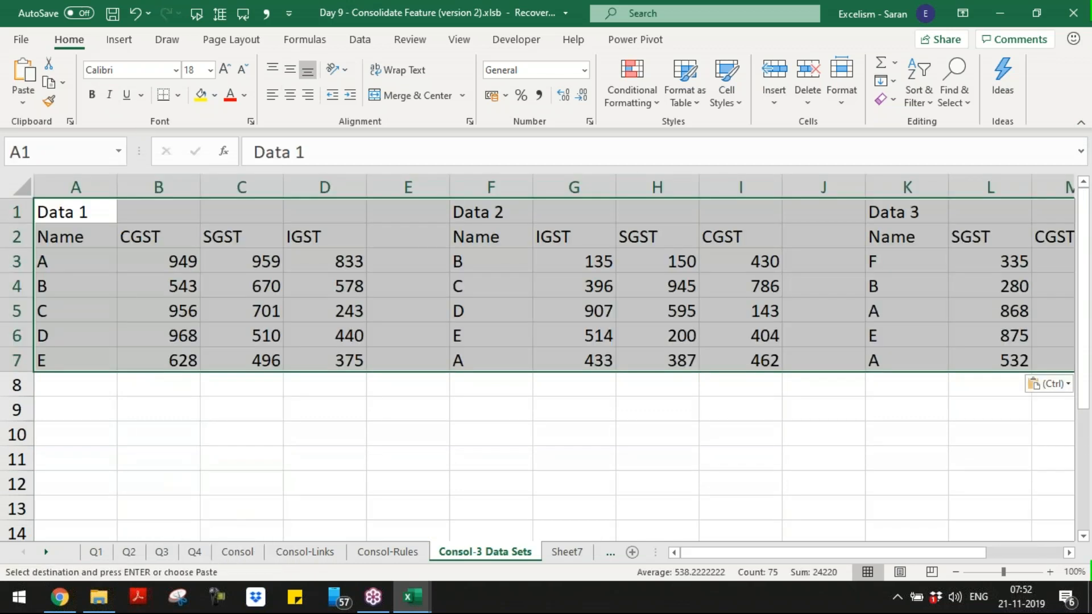
right_click(116, 213)
left_click(154, 215)
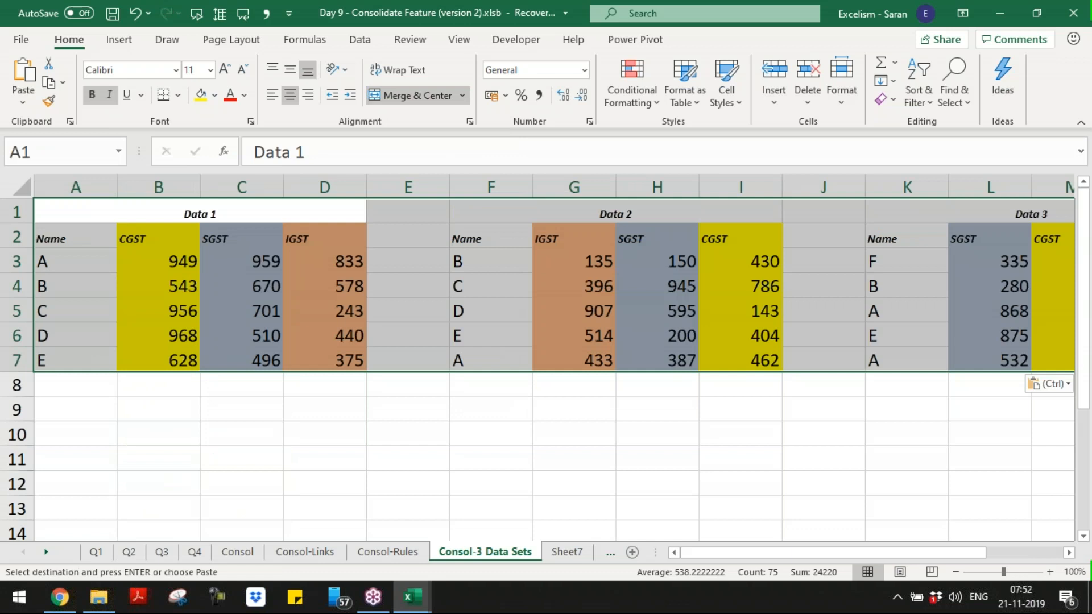
- Set the font size of the data set titles and column headers in A1:N2 to 18
key("Right")
key("Left")
key("Down")
key("Down")
key("Down")
key("Left")
key("Left")
key("Left")
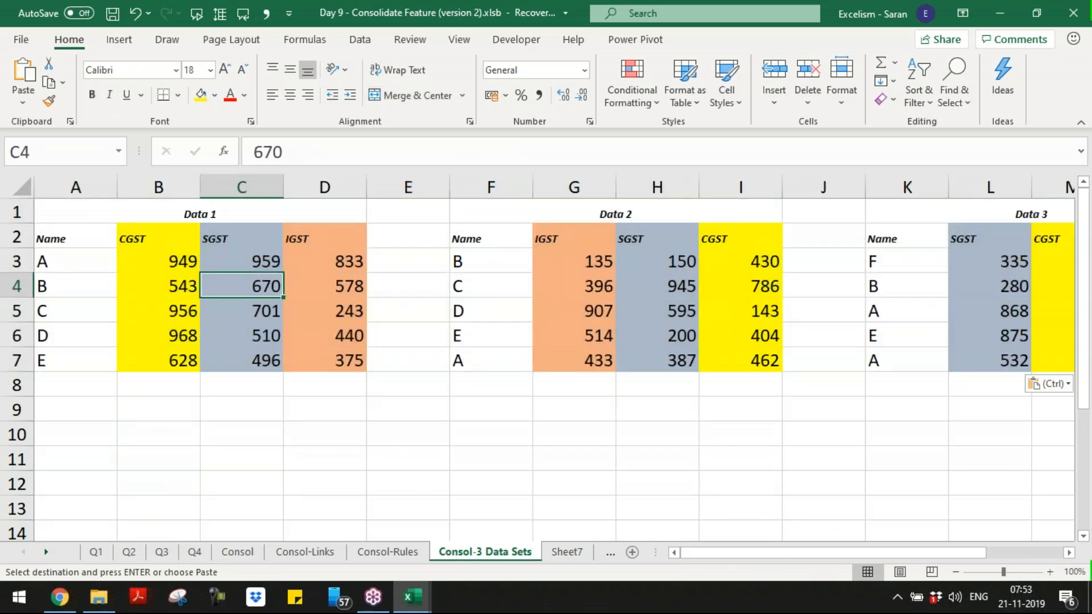
key("Up")
key("ctrl+c")
key("Up")
key("shift+Up")
key("shift+Right")
key("shift+Right")
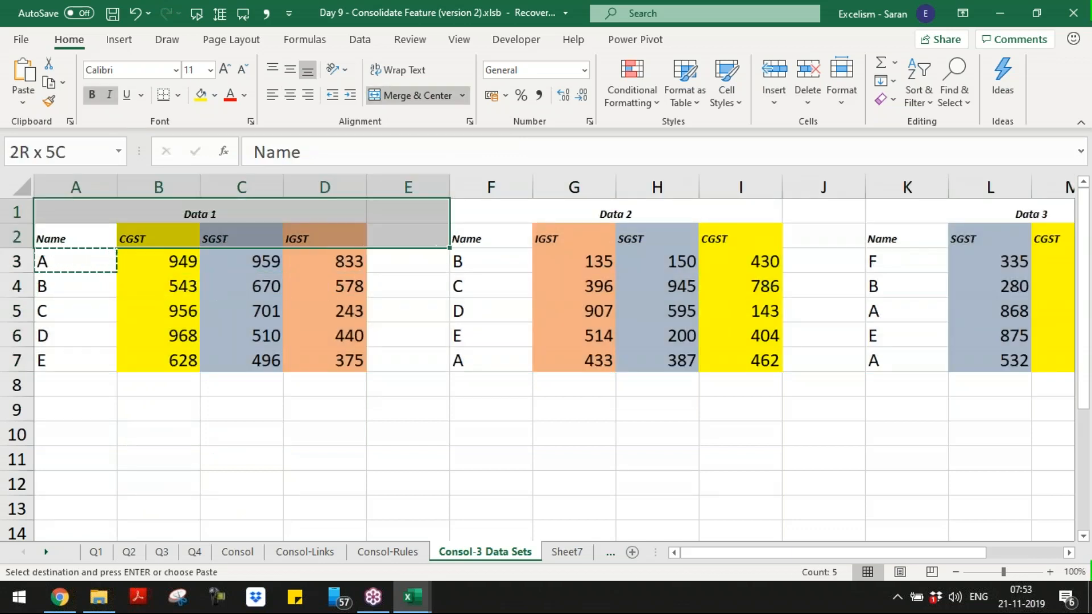
key("Down")
key("Up")
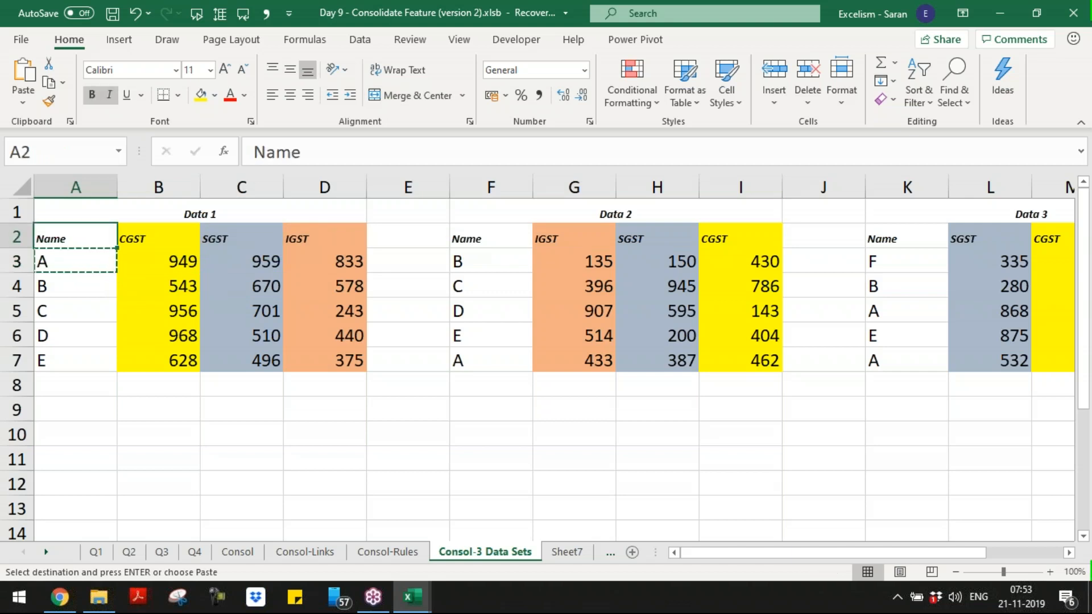
key("shift+Right")
key("shift+Right")
key("shift+Up")
key("shift+Right")
key("shift+Right")
key("shift+Right")
key("shift+Right")
key("shift+Right")
key("shift+Right")
key("shift+Right")
key("shift+Right")
key("shift+Right")
key("shift+Right")
key("shift+Right")
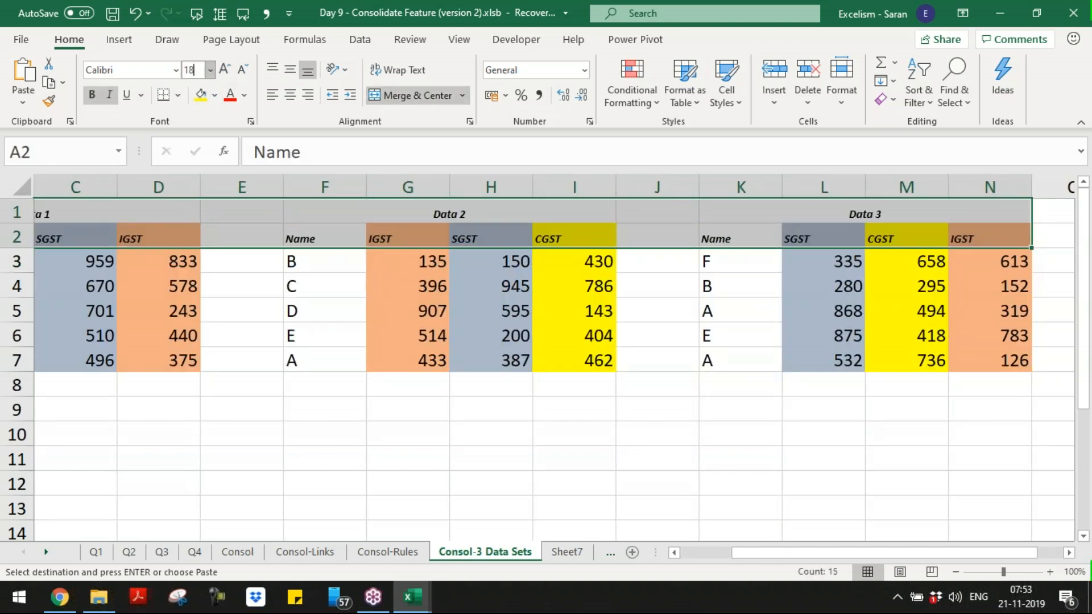
key("Return")
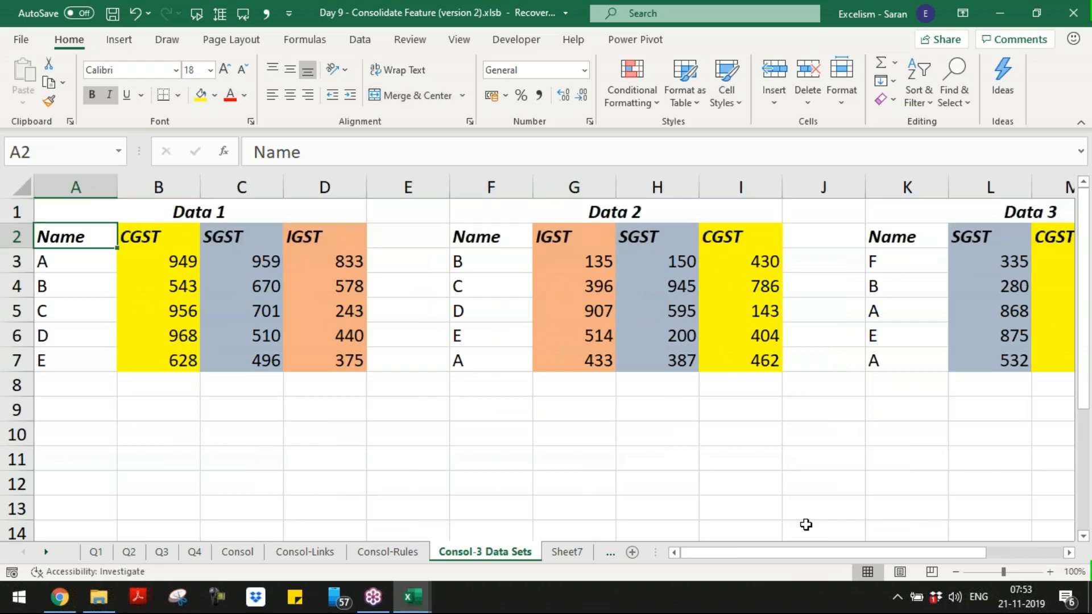
- Compare the pasted data sets with the originals in Consol 3 Datasets.xlsx and return to the Day 9 workbook
left_click(956, 572)
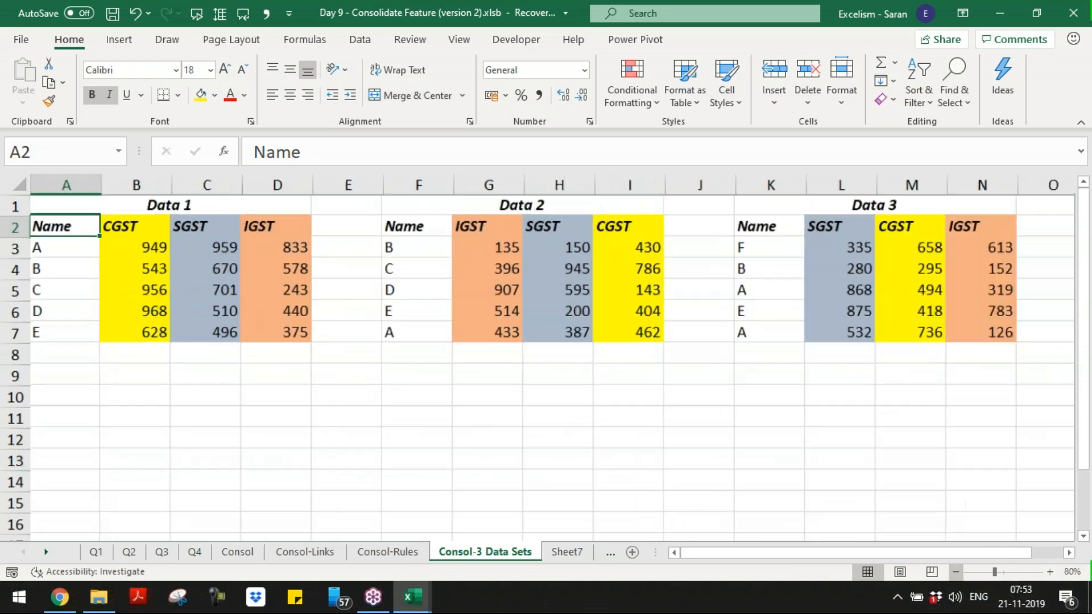
left_click(957, 571)
left_click(362, 404)
mouse_move(410, 598)
left_click(341, 301)
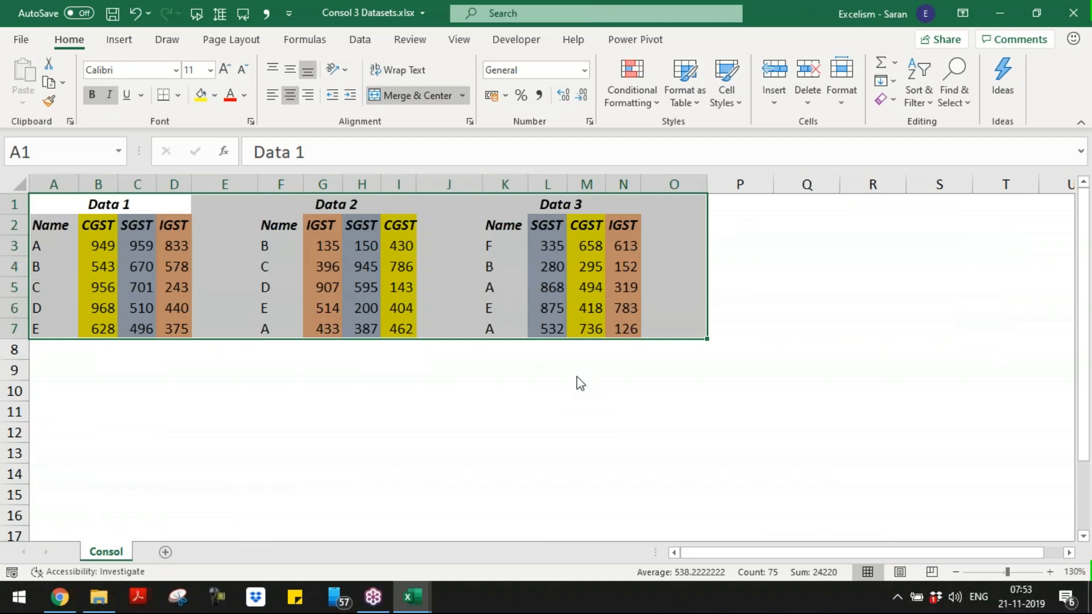
key("alt+Tab")
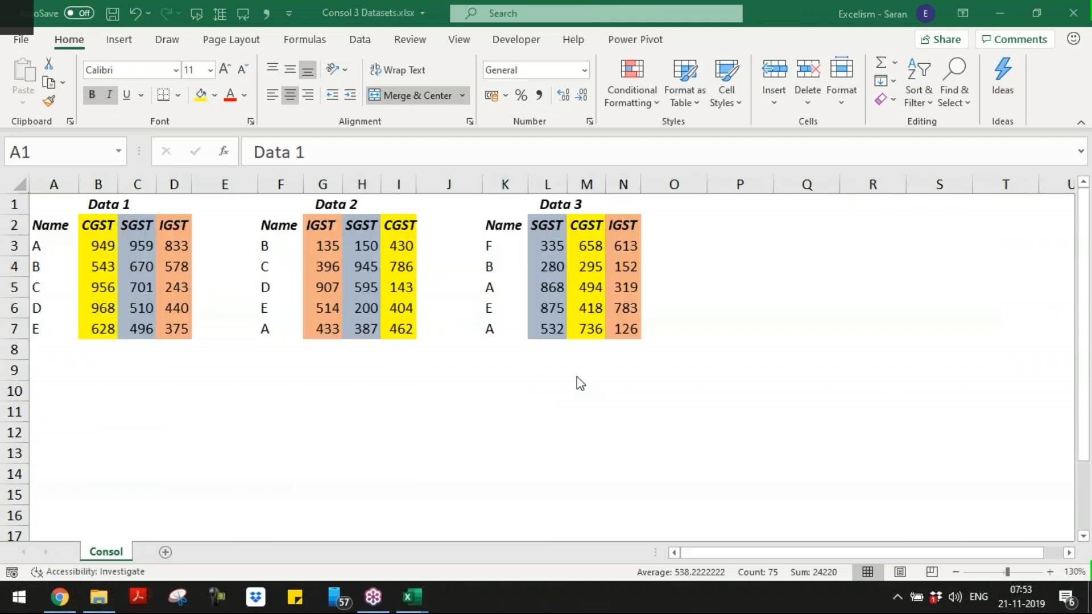
key("alt+Tab")
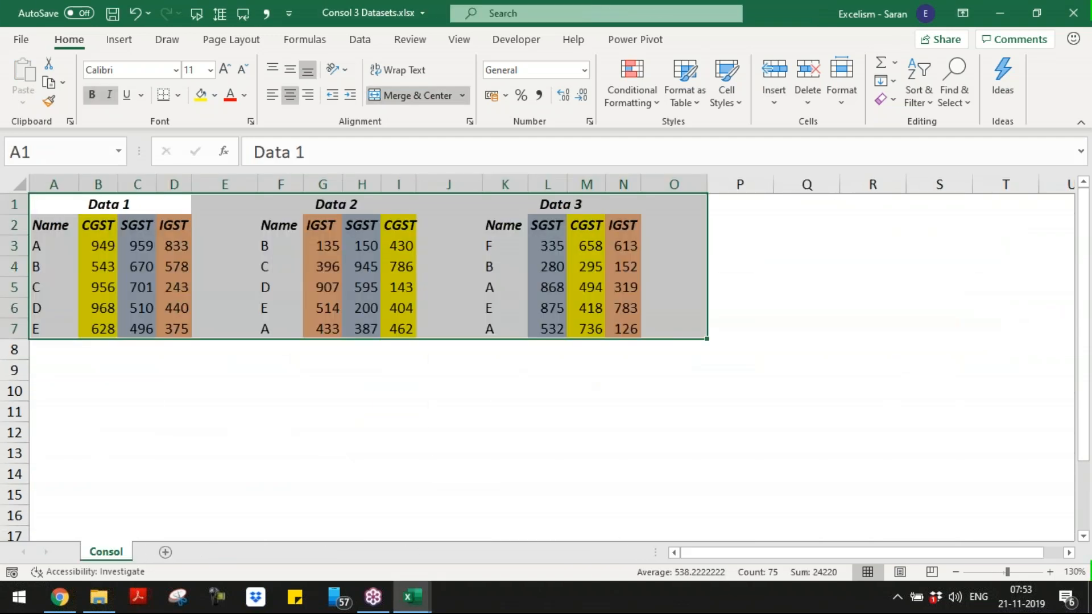
key("alt+Tab")
key("alt+Tab")
key("alt+Tab")
key("Left")
key("Left")
key("Left")
key("Left")
key("Left")
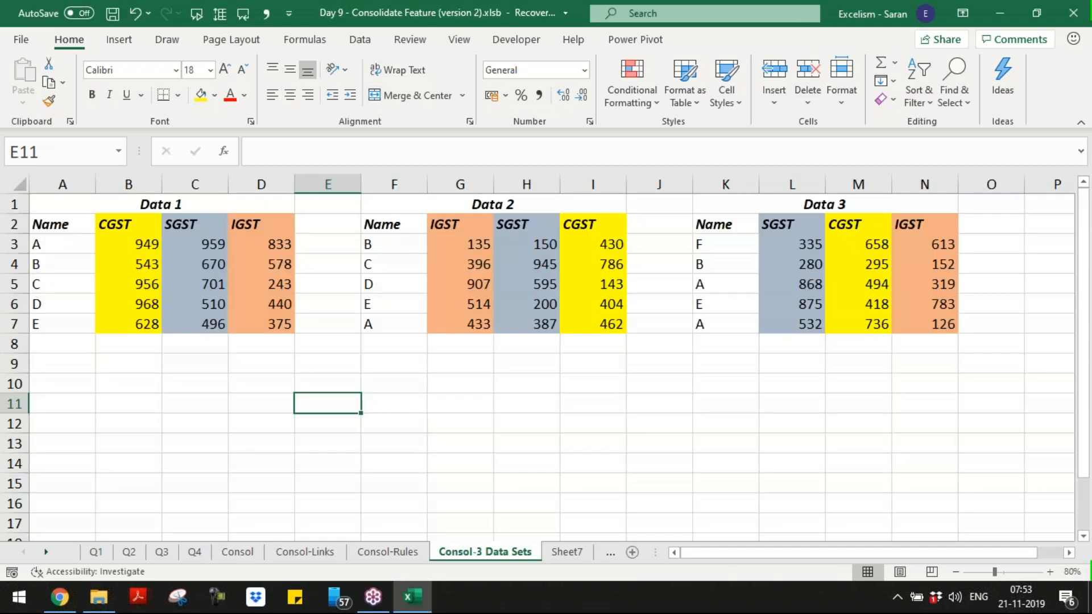
key("Up")
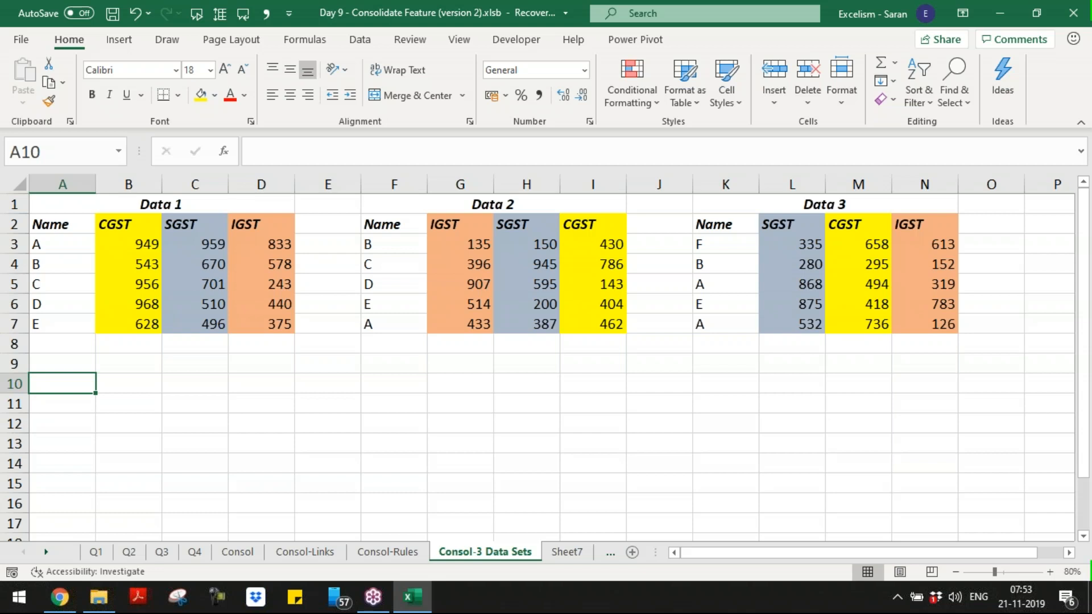
- Examine the order of the CGST, SGST and IGST headers across Data 1, Data 2 and Data 3
left_click_drag(139, 224, 273, 225)
left_click_drag(443, 224, 609, 224)
left_click(142, 210)
left_click(195, 225)
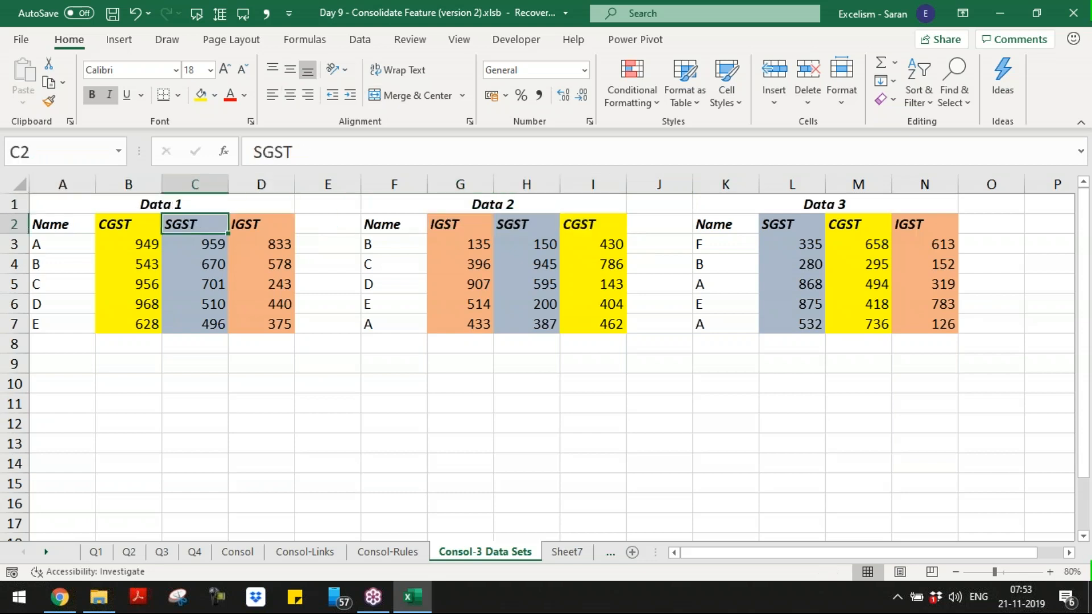
left_click(268, 224)
left_click(482, 227)
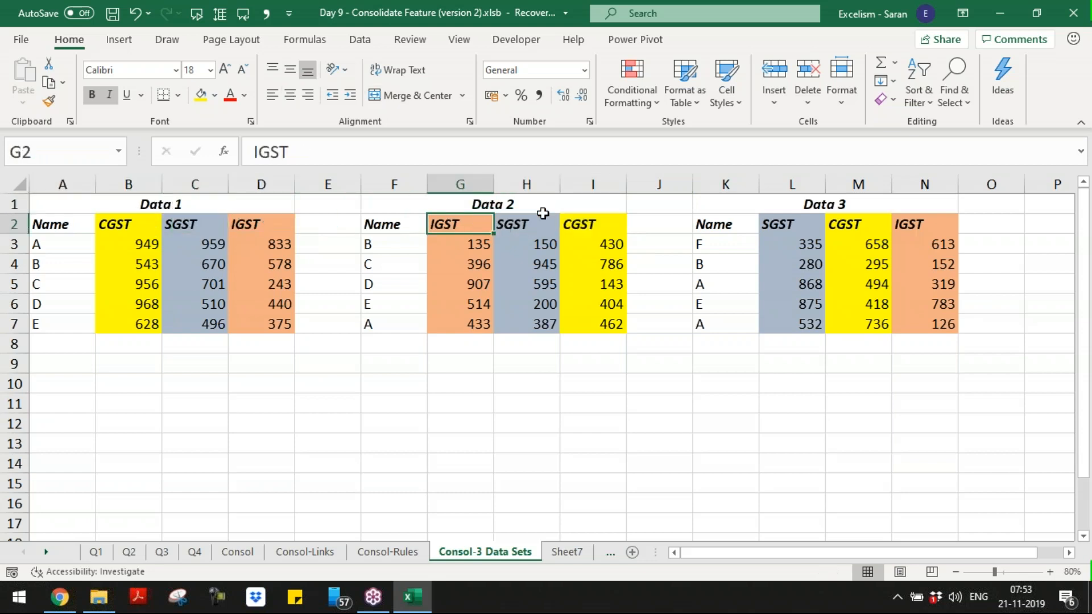
left_click(543, 211)
left_click(587, 227)
left_click_drag(770, 224, 866, 226)
left_click(928, 225)
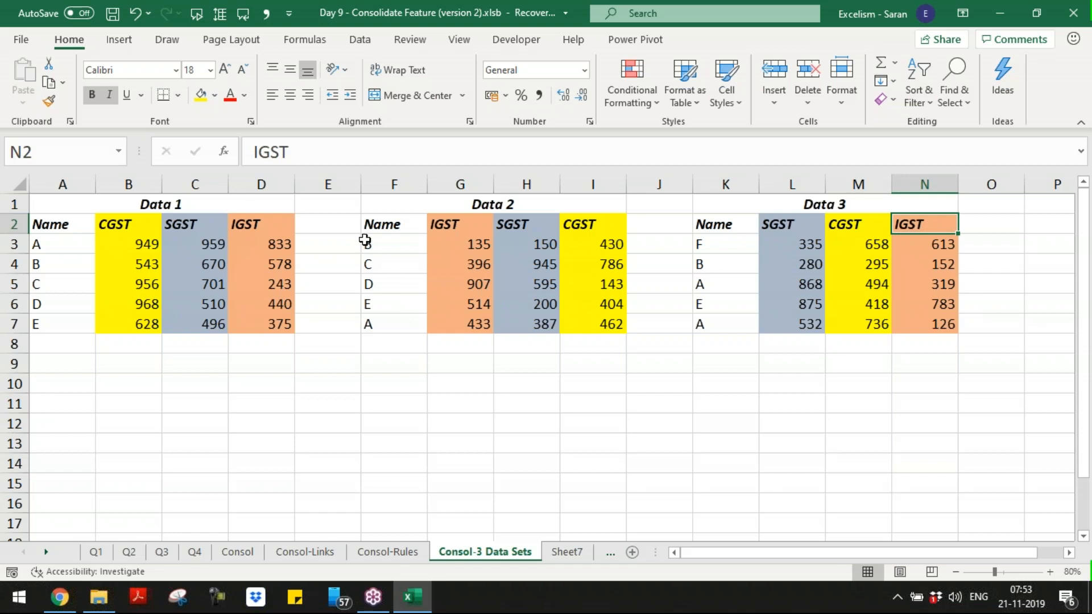
key("Down")
key("Down")
key("Down")
key("Down")
key("Down")
key("Down")
key("Down")
key("Down")
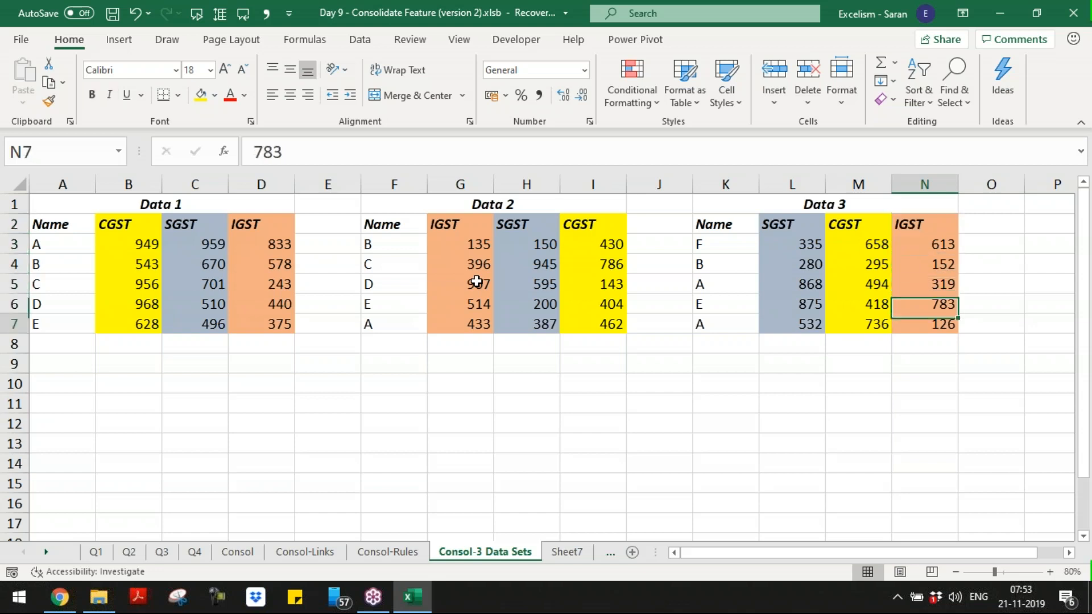
key("Up")
key("Home")
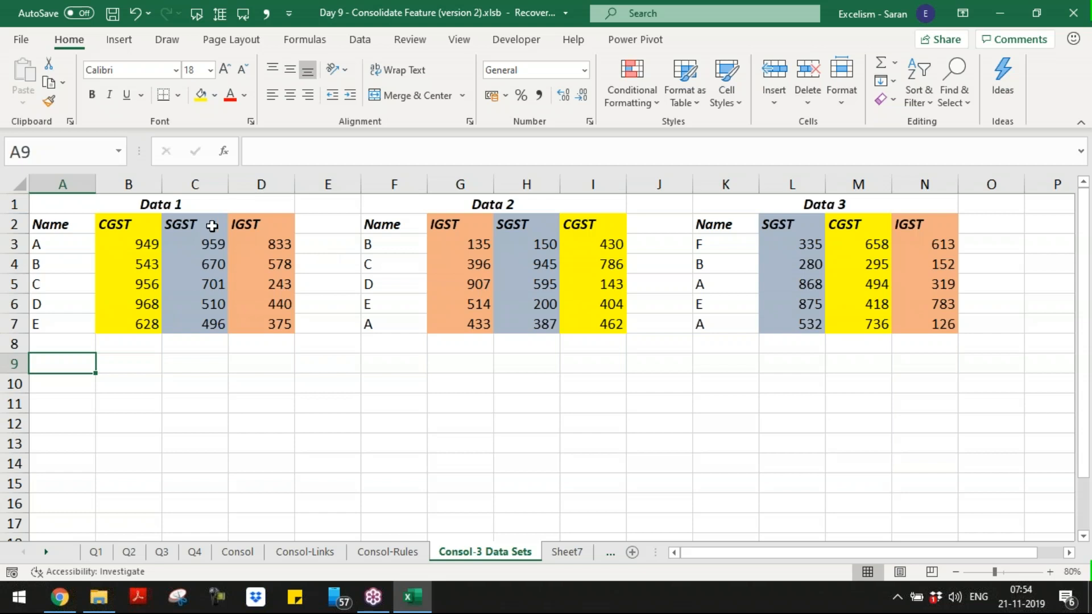
left_click(128, 185)
left_click_drag(129, 185, 261, 183)
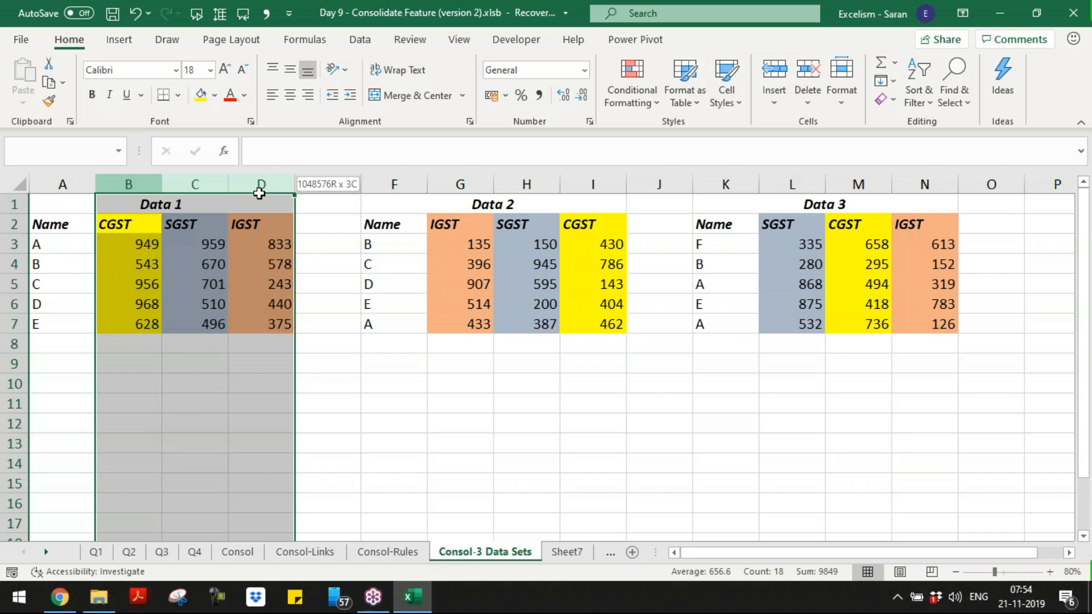
left_click(594, 184)
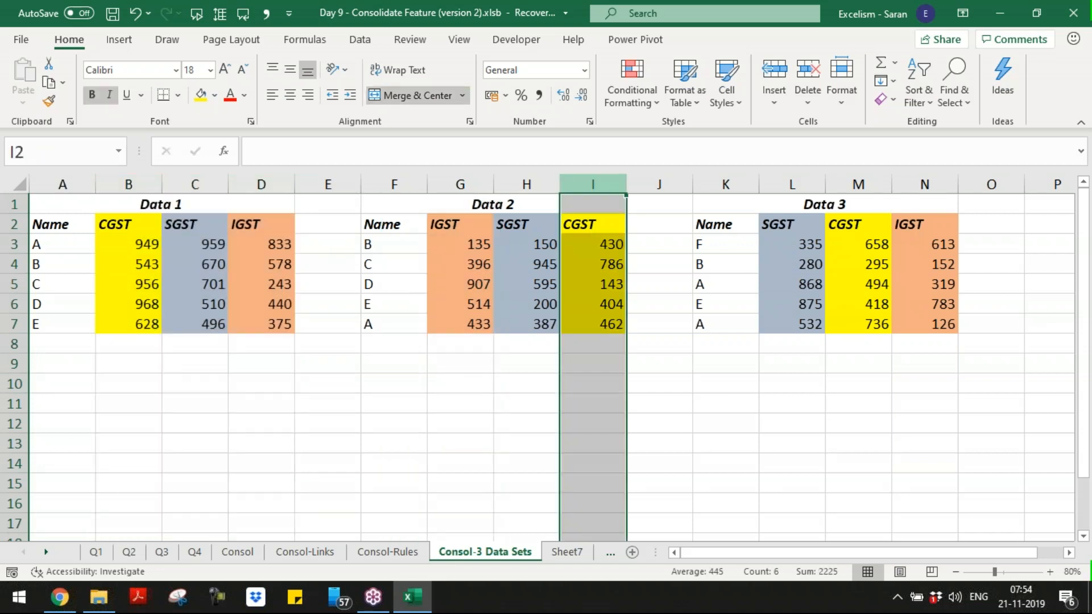
key("ctrl+x")
key("Escape")
key("Down")
key("Up")
key("ctrl+shift+Down")
key("ctrl+x")
key("Left")
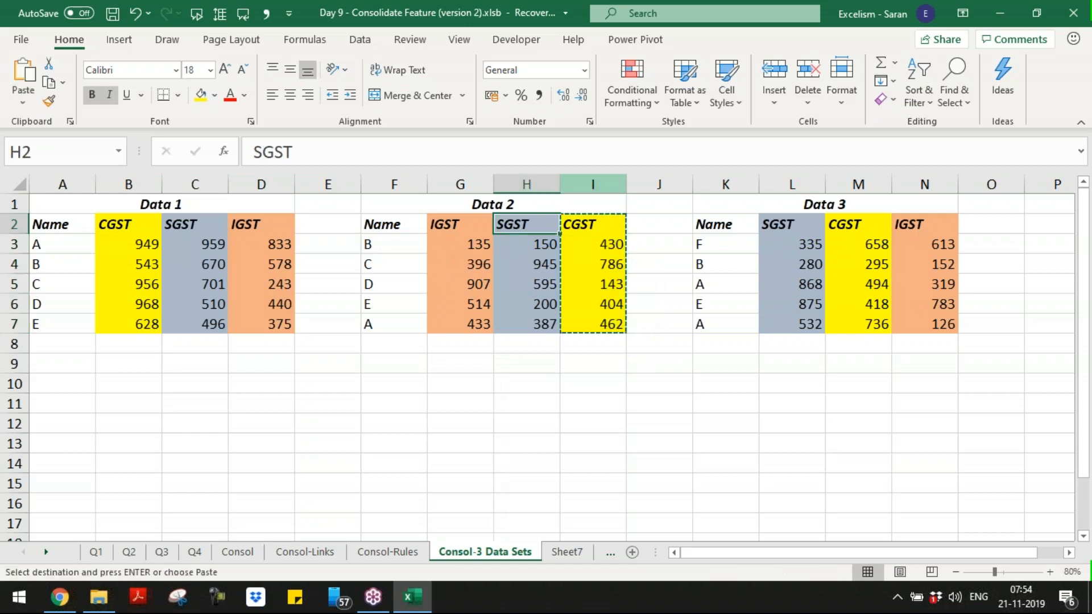
key("Left")
key("Right")
key("Left")
key("Right")
key("Right")
key("Escape")
- Check the order of the SGST, CGST and IGST columns in Data 3
key("Right")
key("Right")
key("Right")
key("Right")
key("Right")
key("Left")
key("Left")
key("Right")
key("Left")
key("Right")
key("Right")
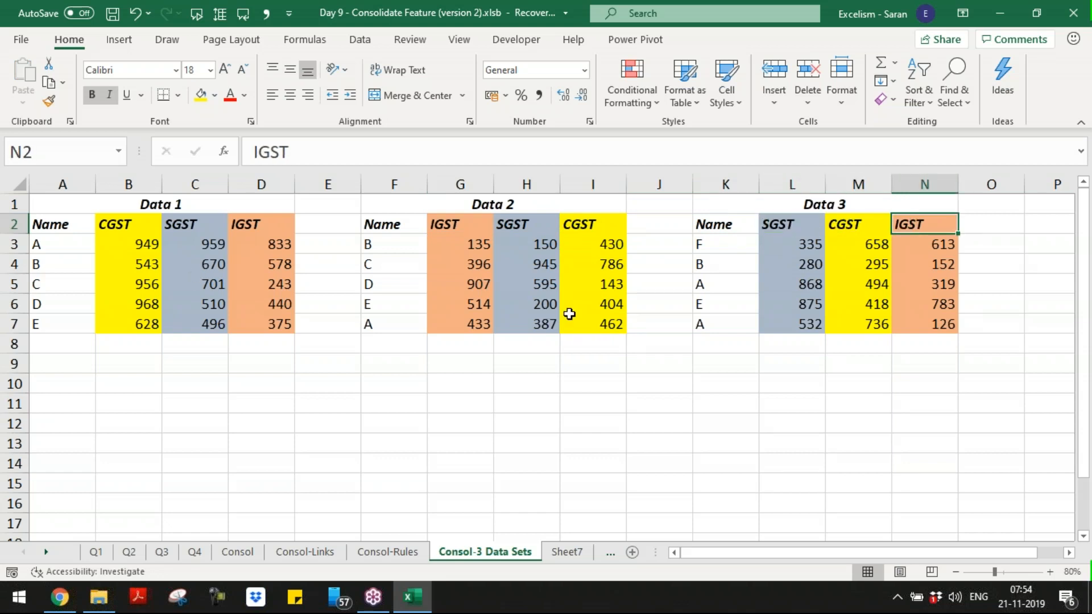
key("Home")
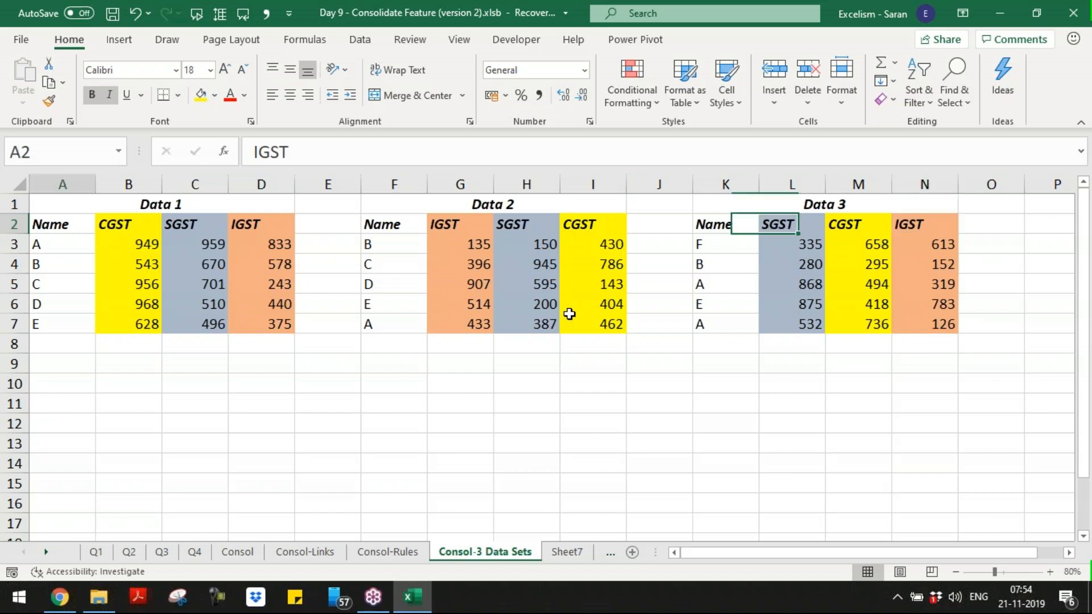
- Start a Sum consolidation at cell A9 and add the Data 1 range A2:D7 as a reference
key("Down")
key("Down")
key("Down")
key("Down")
key("Down")
key("Down")
key("Down")
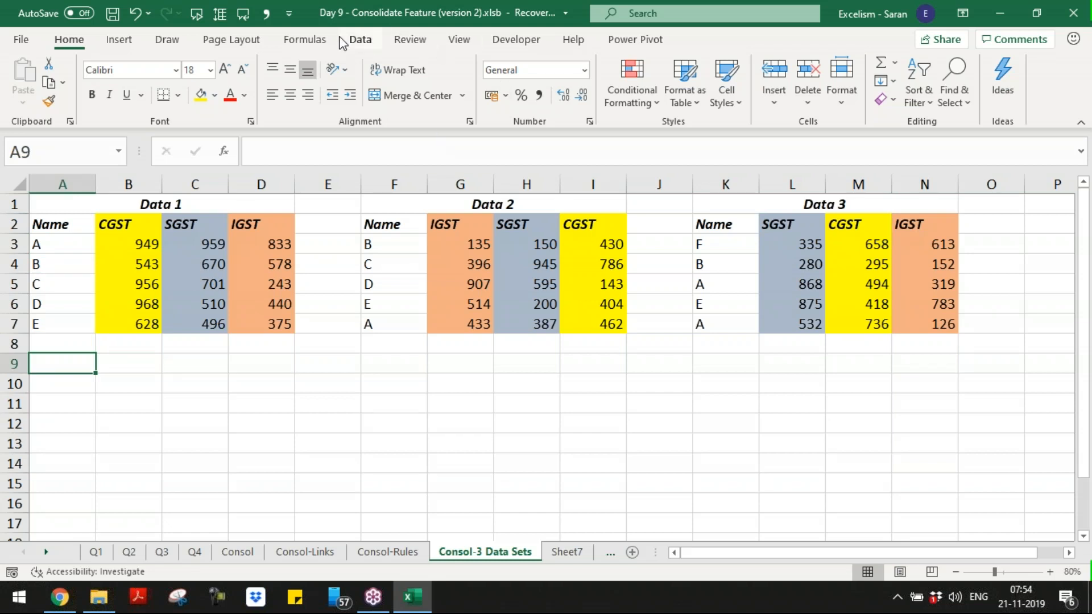
left_click(358, 40)
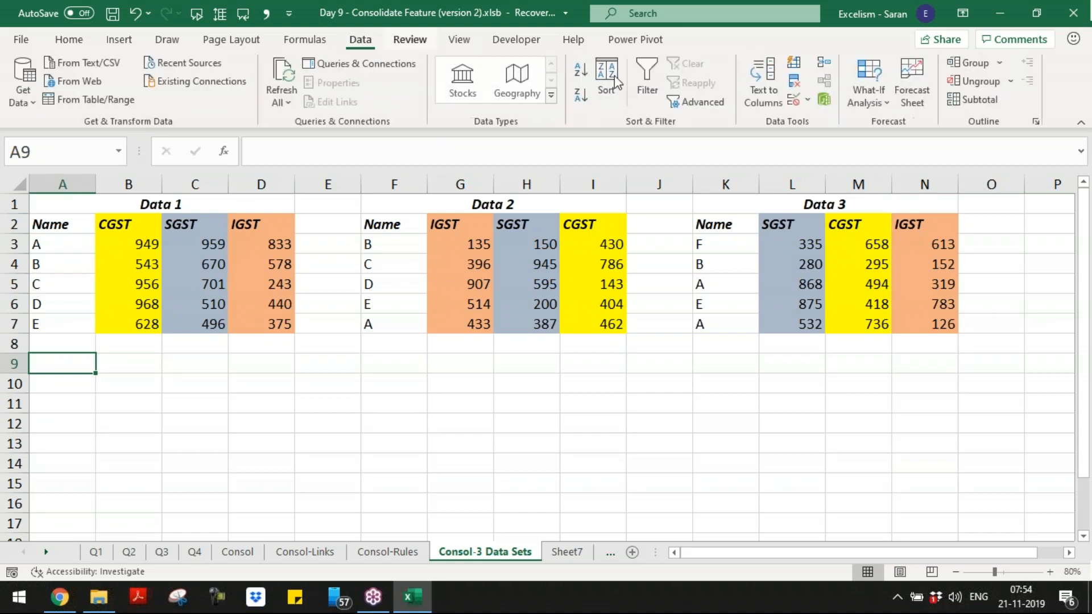
left_click(823, 64)
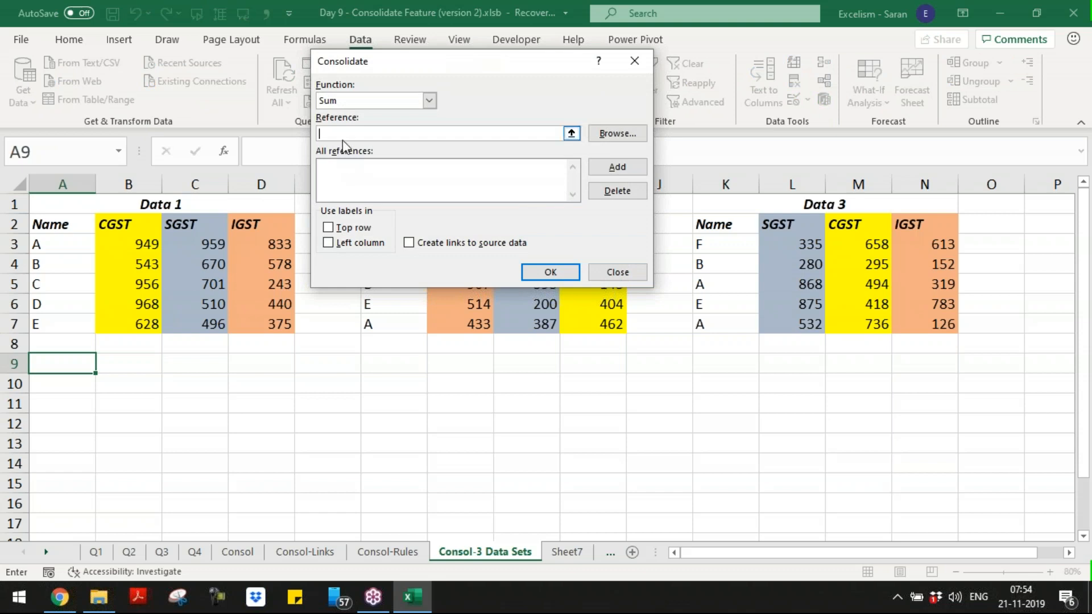
left_click_drag(71, 228, 289, 334)
key("BackSpace")
type("7")
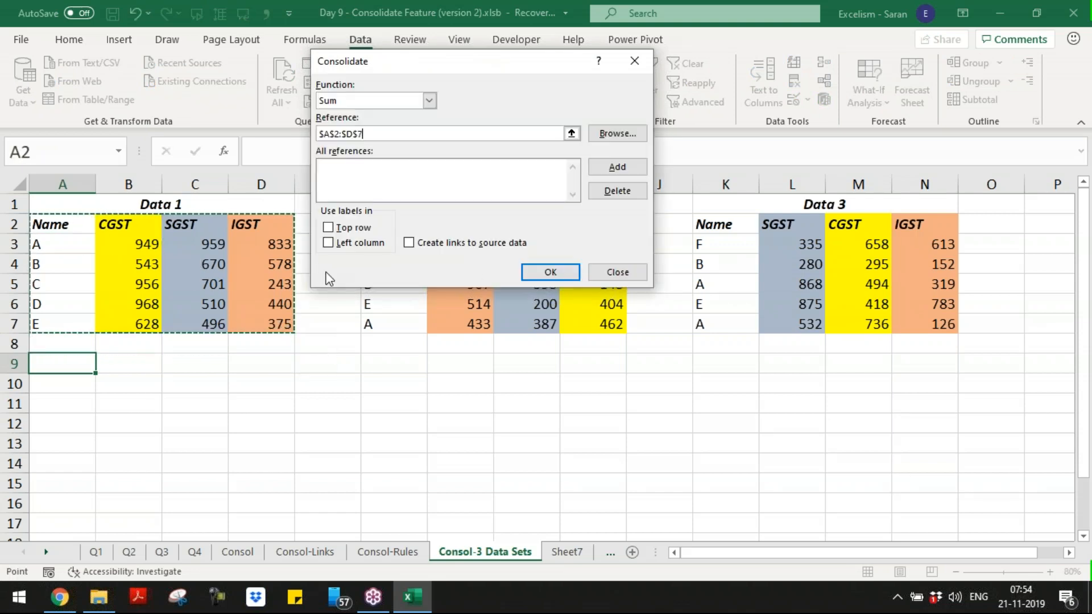
left_click(617, 168)
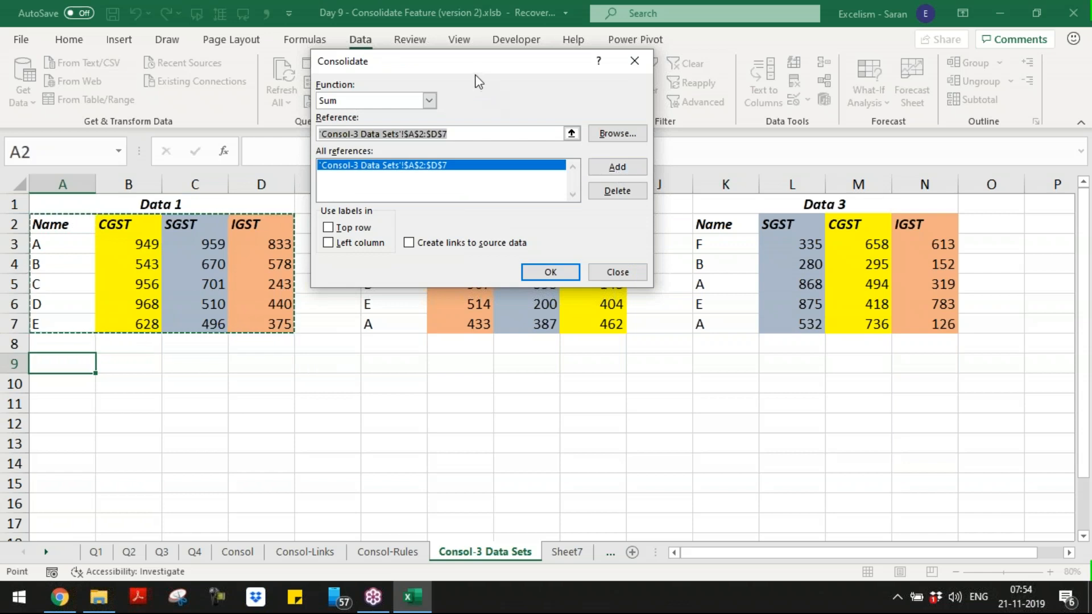
- Add the Data 2 range F2:I7 and the Data 3 range K2:N7 to the consolidation references
left_click_drag(477, 69, 819, 94)
left_click_drag(377, 225, 605, 317)
left_click(959, 194)
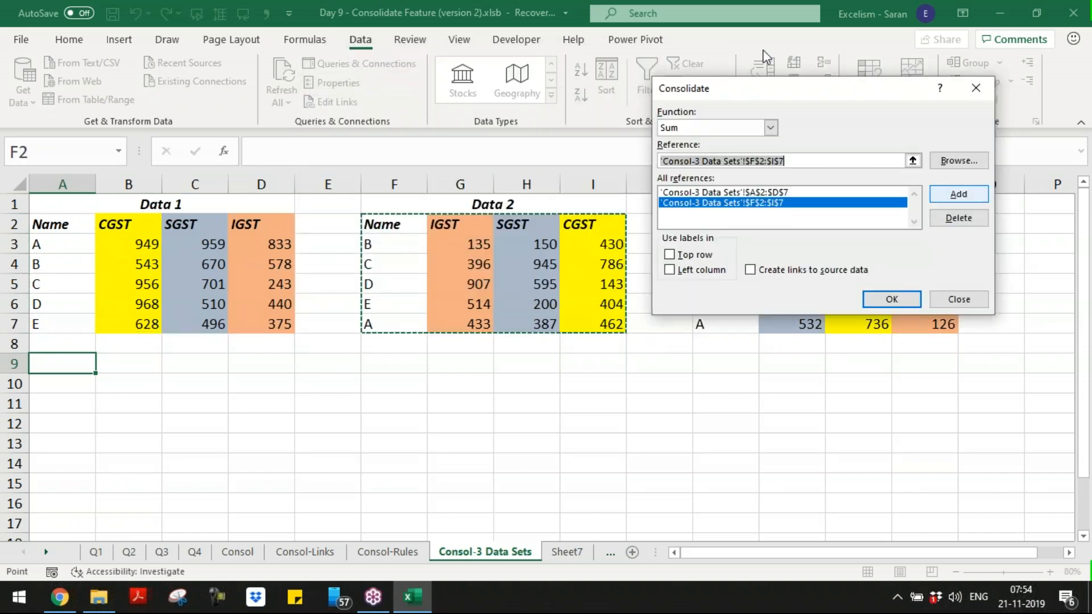
left_click_drag(709, 84, 410, 36)
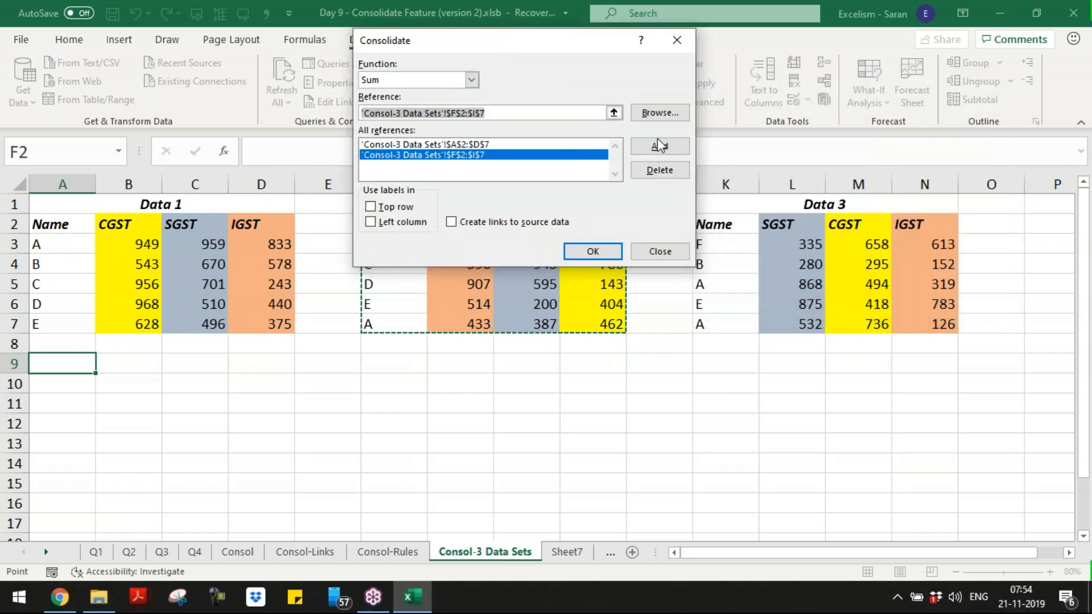
left_click_drag(739, 225, 943, 324)
left_click(674, 147)
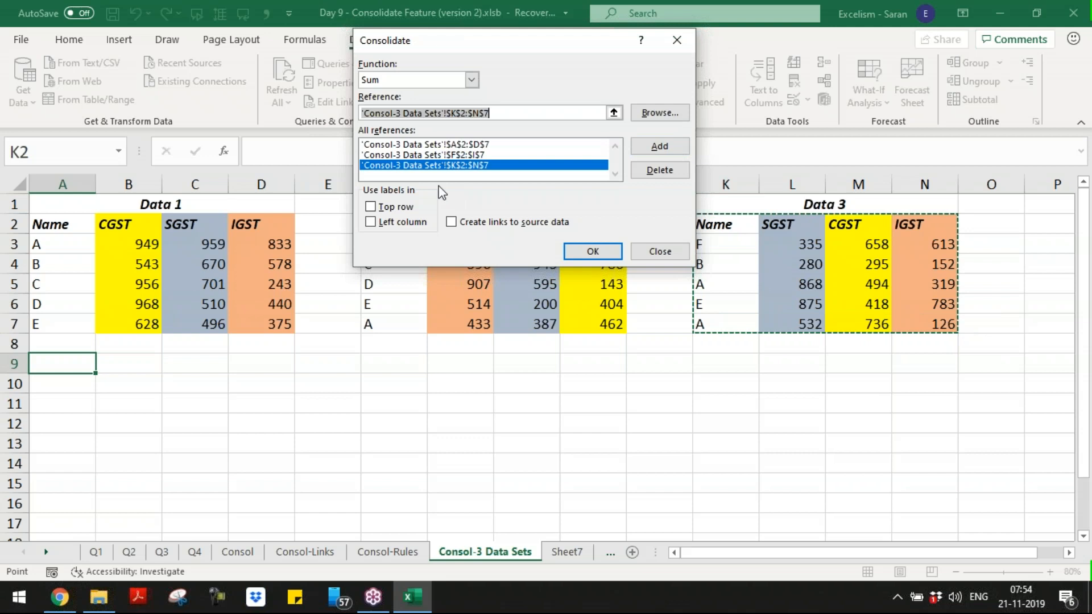
- Use labels from both the top row and the left column and run the consolidation
left_click(401, 208)
left_click(403, 222)
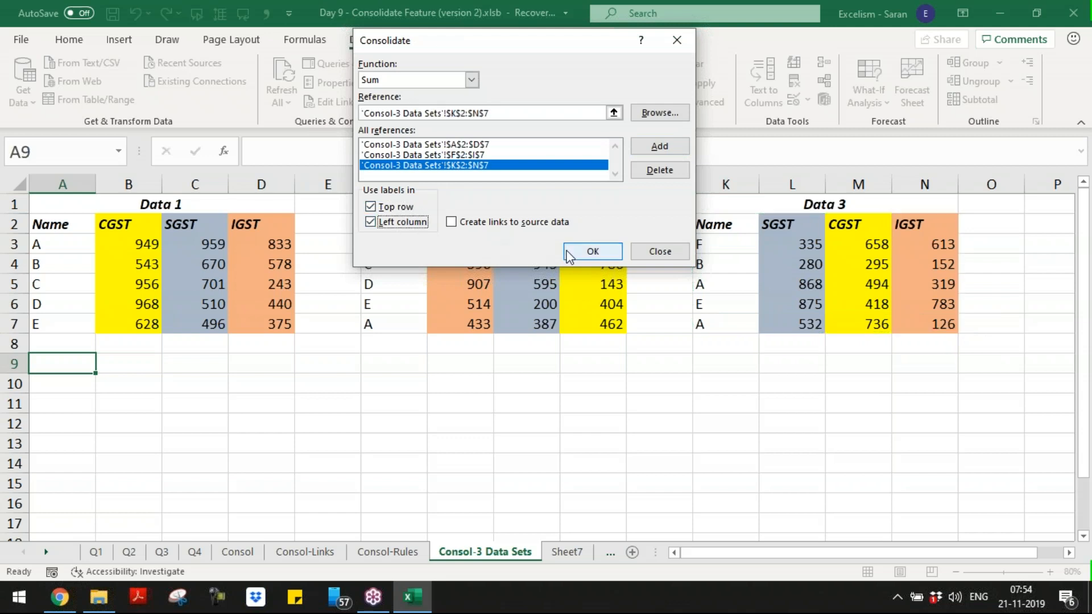
left_click(592, 252)
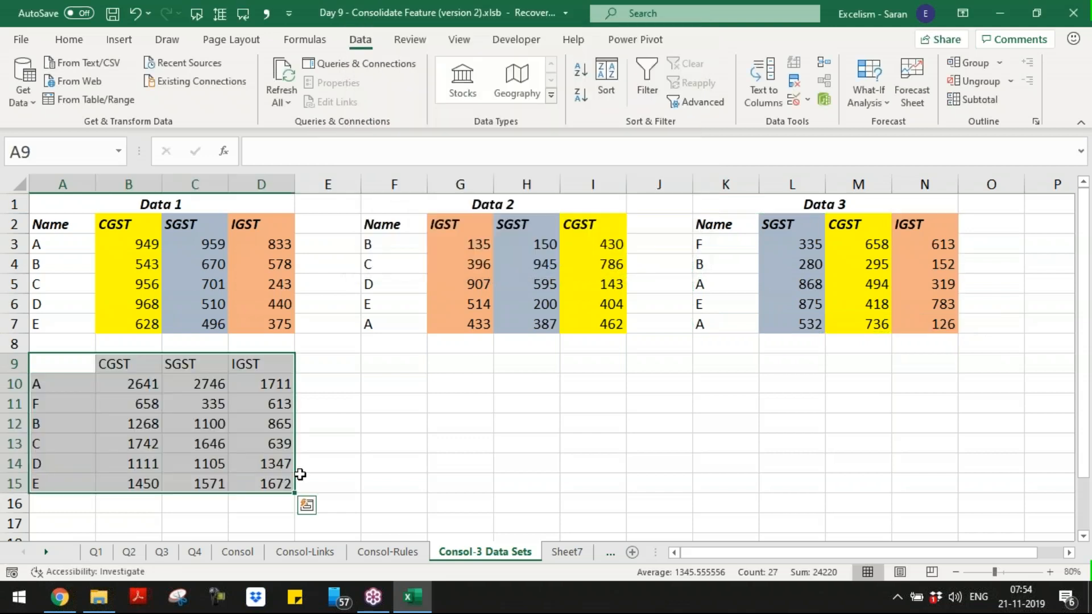
- Format the consolidated figures in B10:D15 with the comma style and no decimal places
left_click(142, 424)
left_click_drag(142, 381, 276, 483)
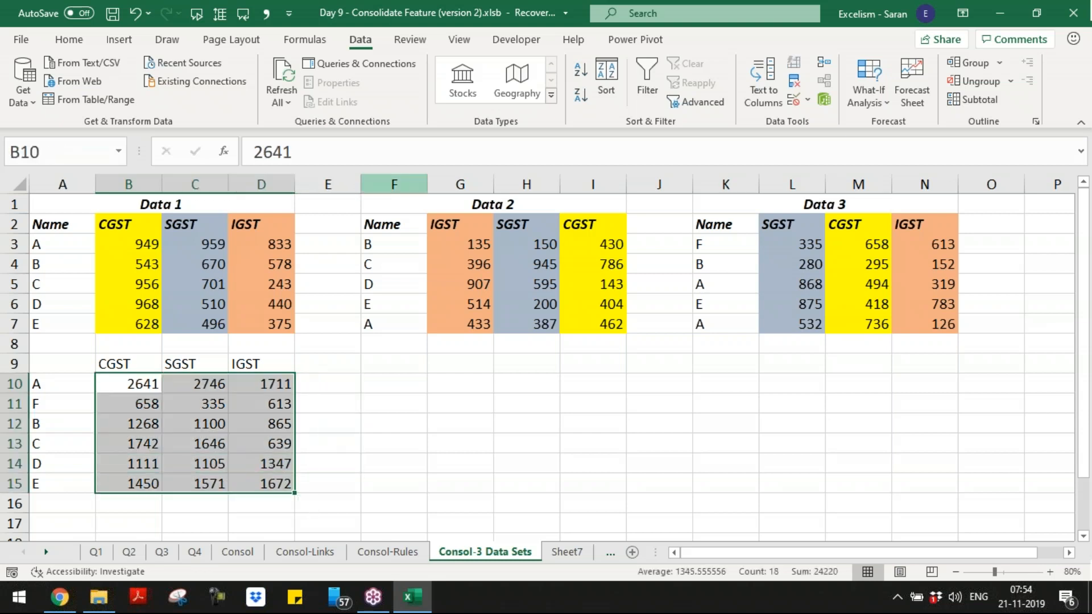
left_click(88, 43)
left_click(544, 97)
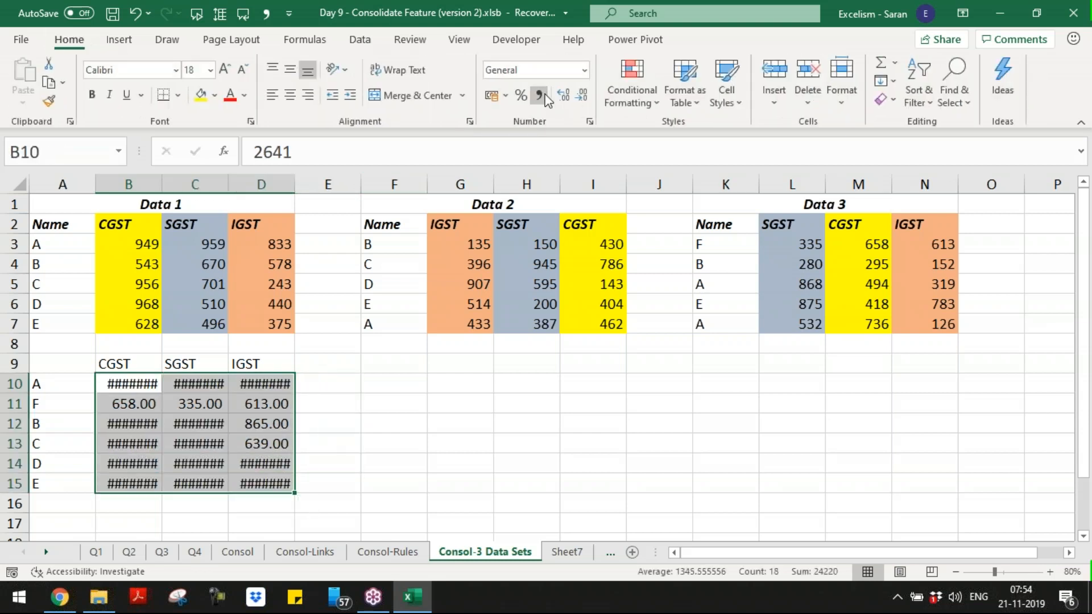
double_click(581, 96)
- Enter the note "Headings are very important" in cell F10
left_click(390, 381)
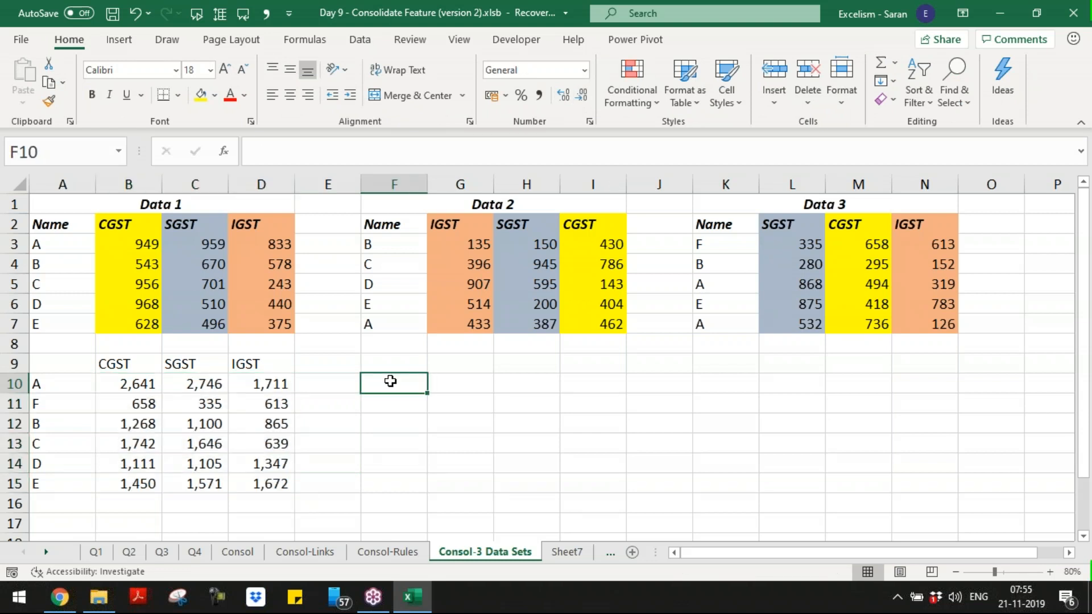
type("Hearing")
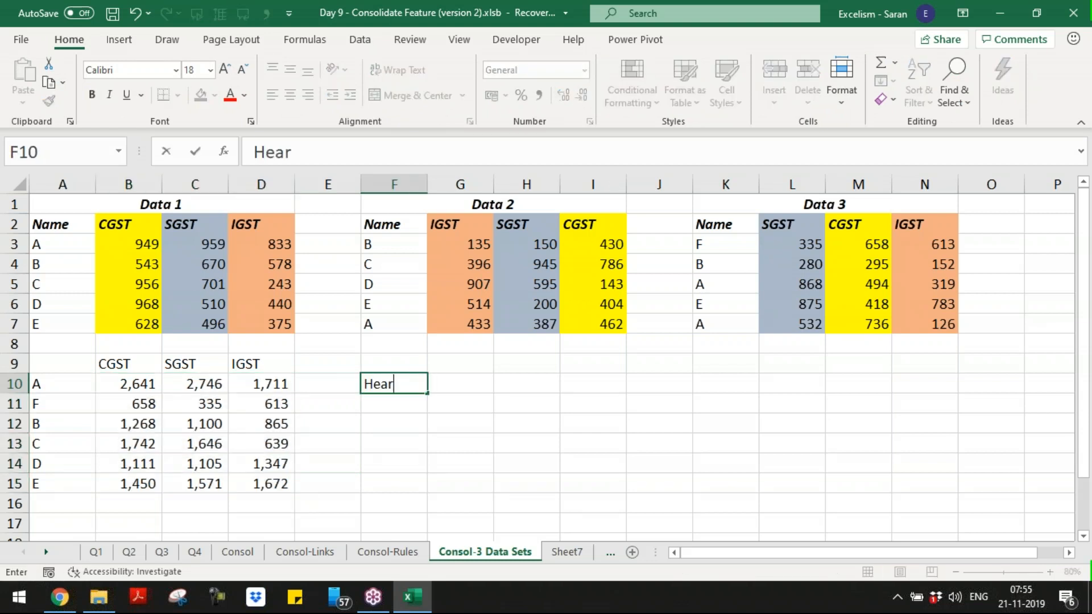
key("BackSpace")
key("BackSpace")
key("BackSpace")
key("BackSpace")
type("ding s")
key("BackSpace")
key("BackSpace")
type("s are very important")
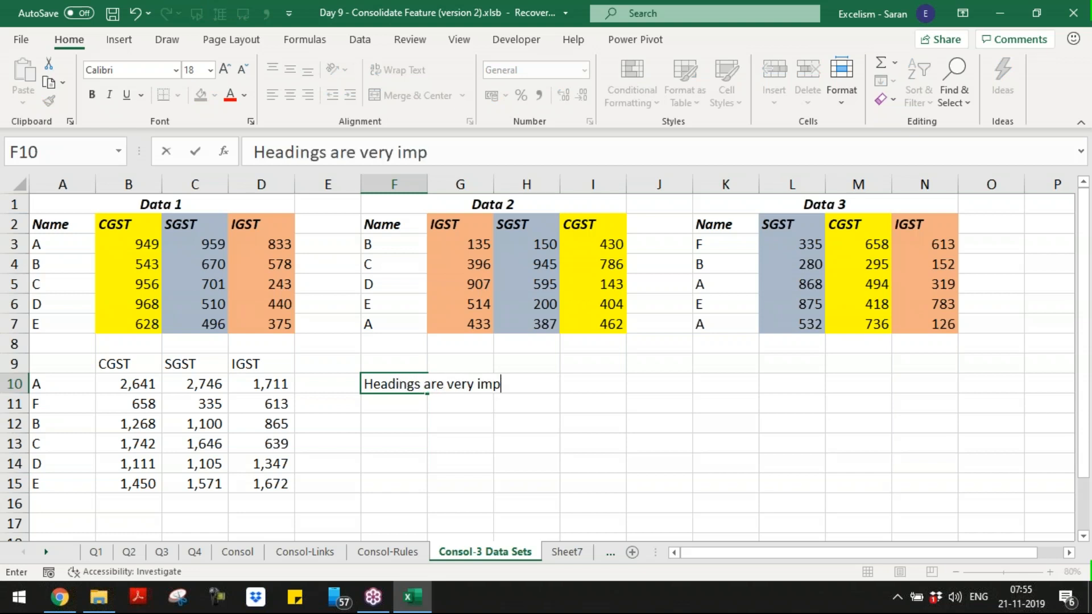
key("Return")
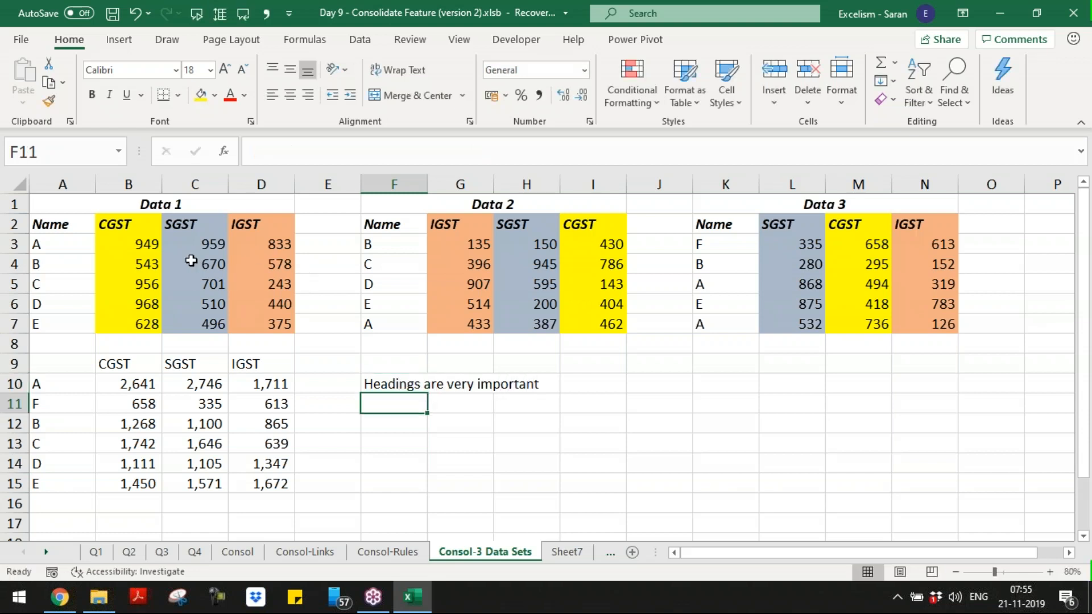
- Check the sum of name A's CGST values across the three data sets against the consolidated figure
left_click(142, 245)
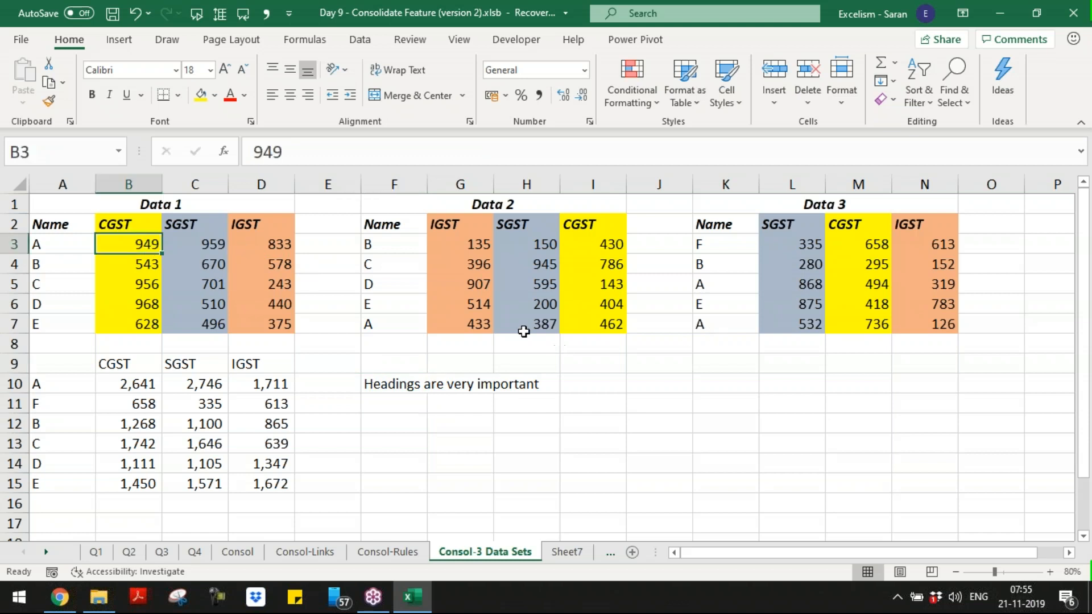
left_click(615, 326, "ctrl")
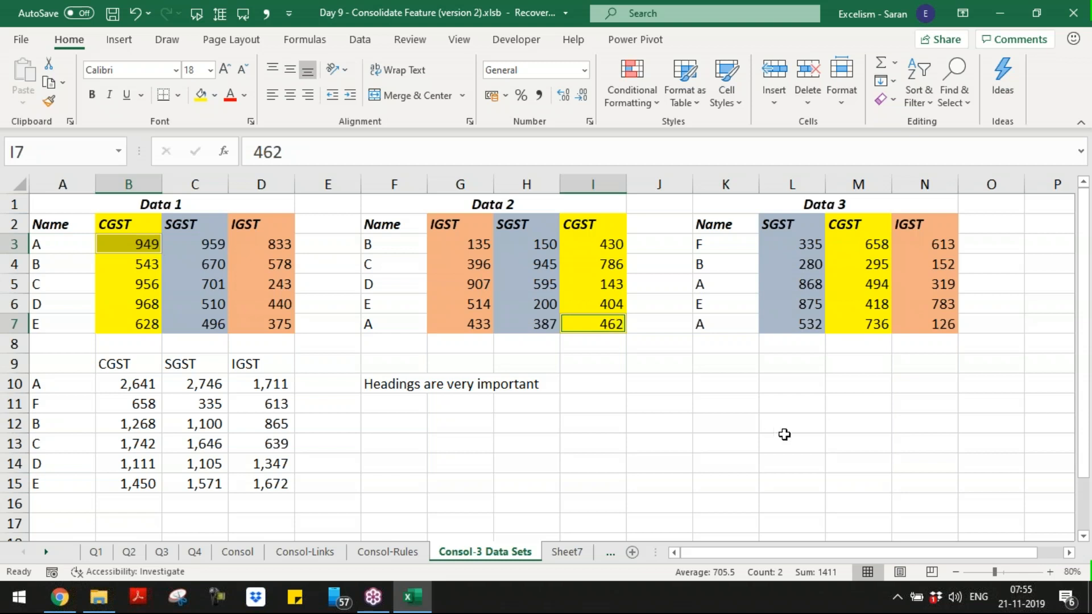
left_click(876, 283, "ctrl")
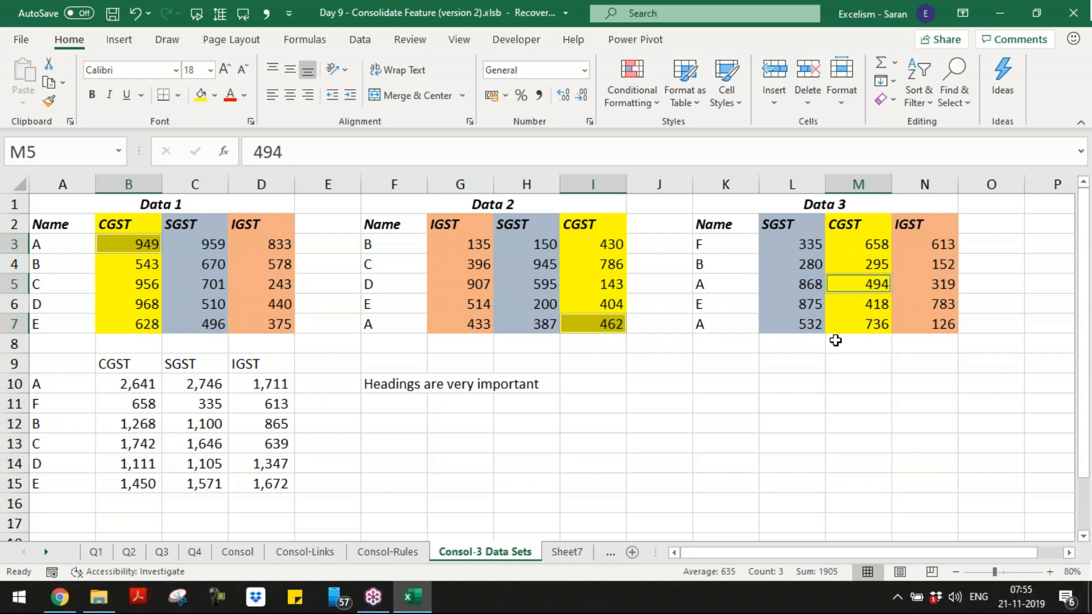
left_click(863, 325, "ctrl")
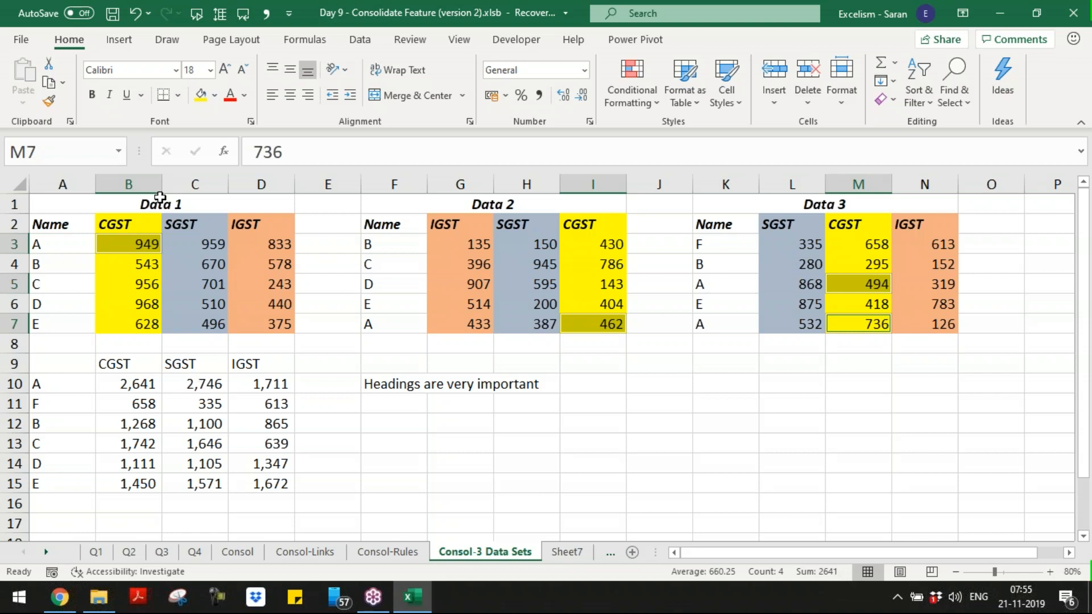
left_click(146, 219)
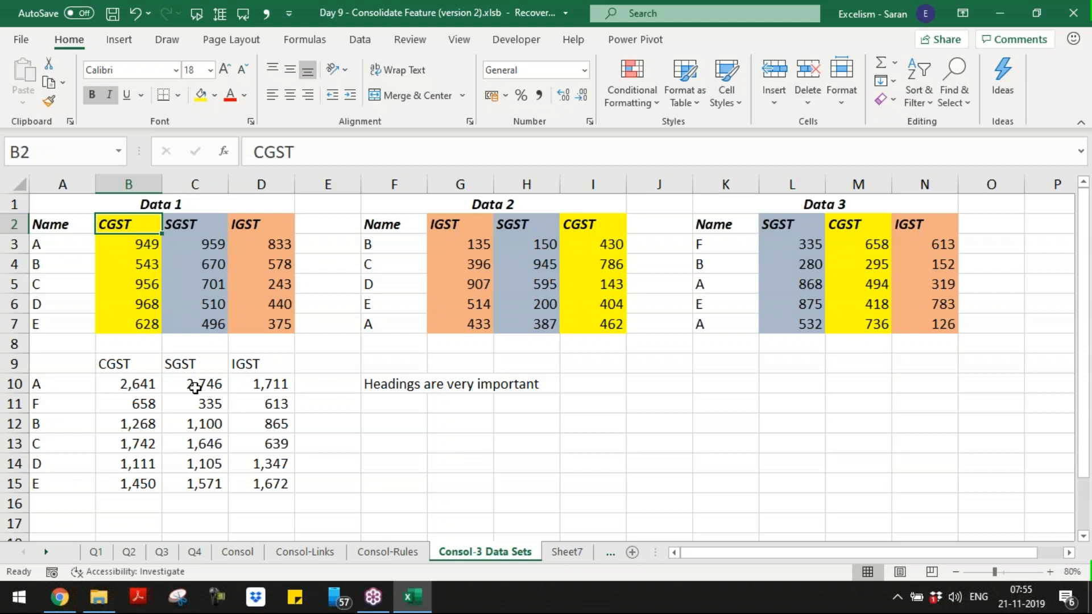
- Make the CGST, SGST and IGST headers in B9:D9 bold and italic
left_click_drag(145, 363, 274, 360)
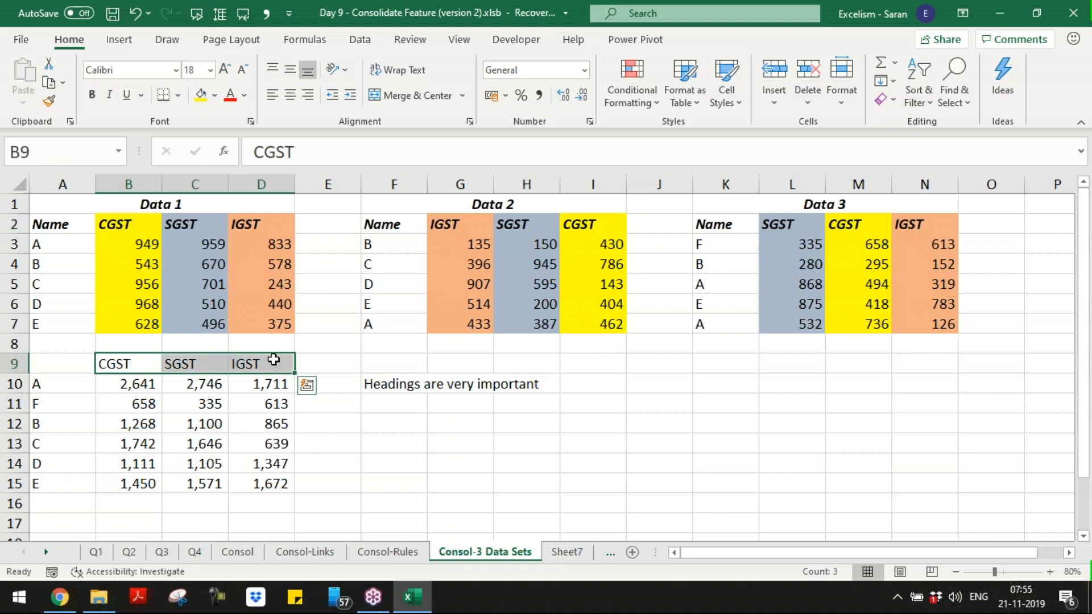
key("ctrl+b")
key("ctrl+i")
left_click(455, 340)
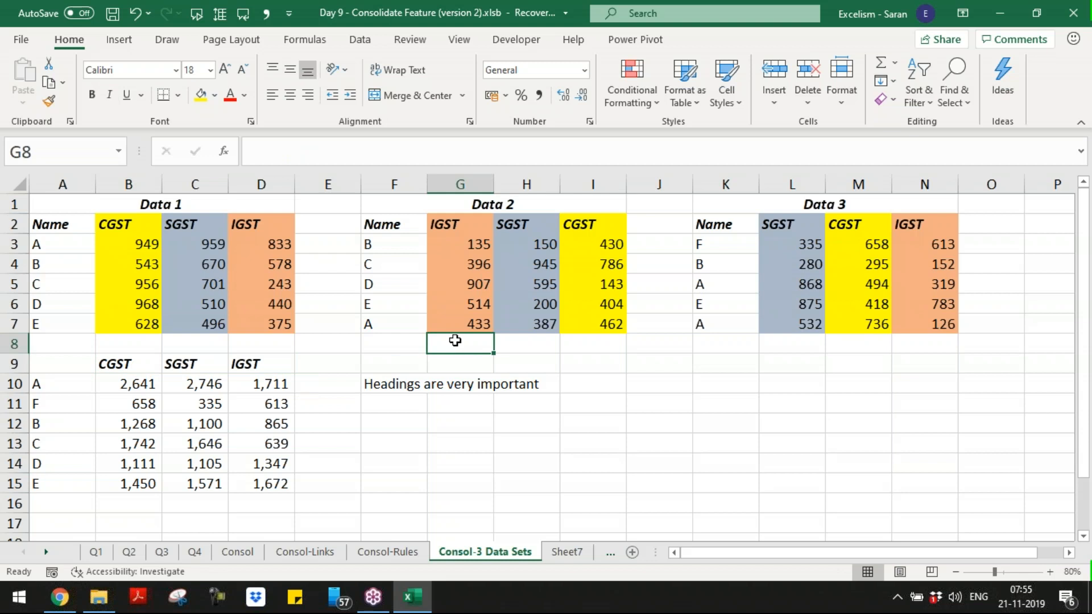
- Save the recovered workbook over the existing Day 9 - Consolidate Feature.xlsx in the Batch 9 folder
key("F12")
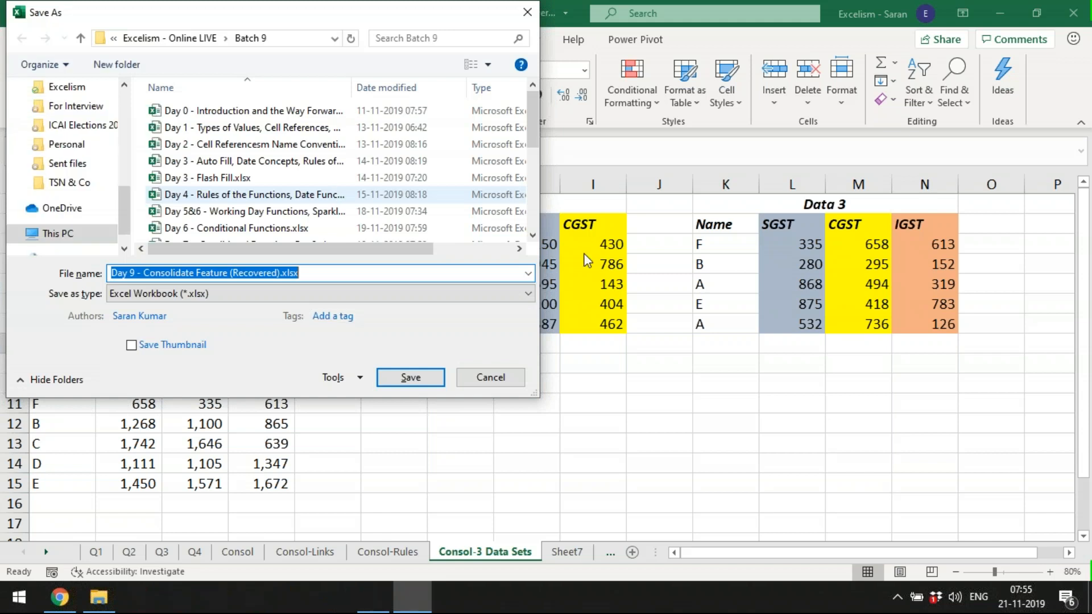
scroll(533, 239, "down", 2)
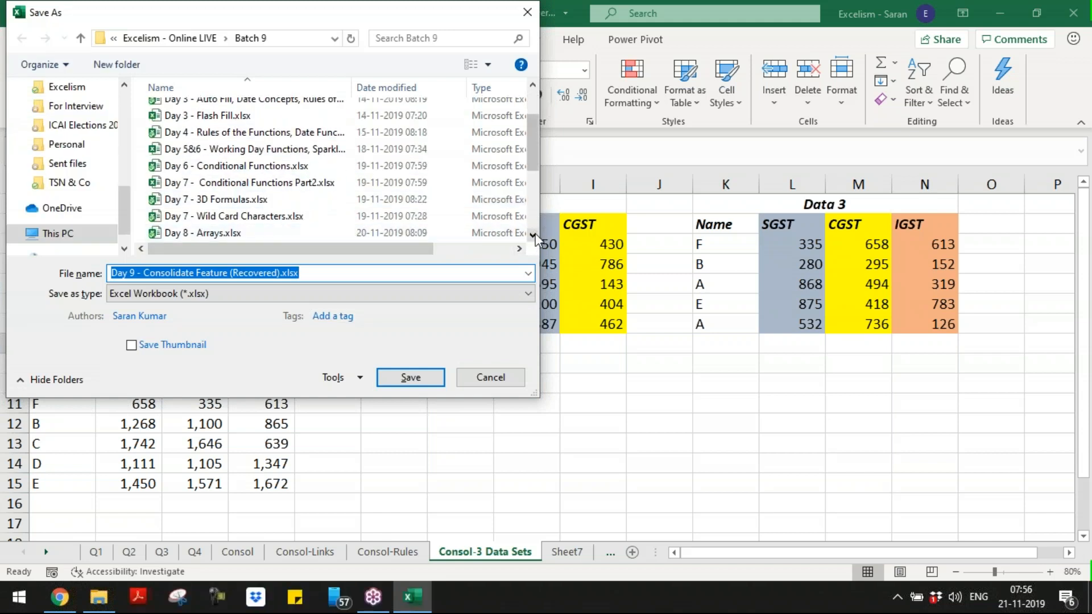
scroll(529, 228, "down", 1)
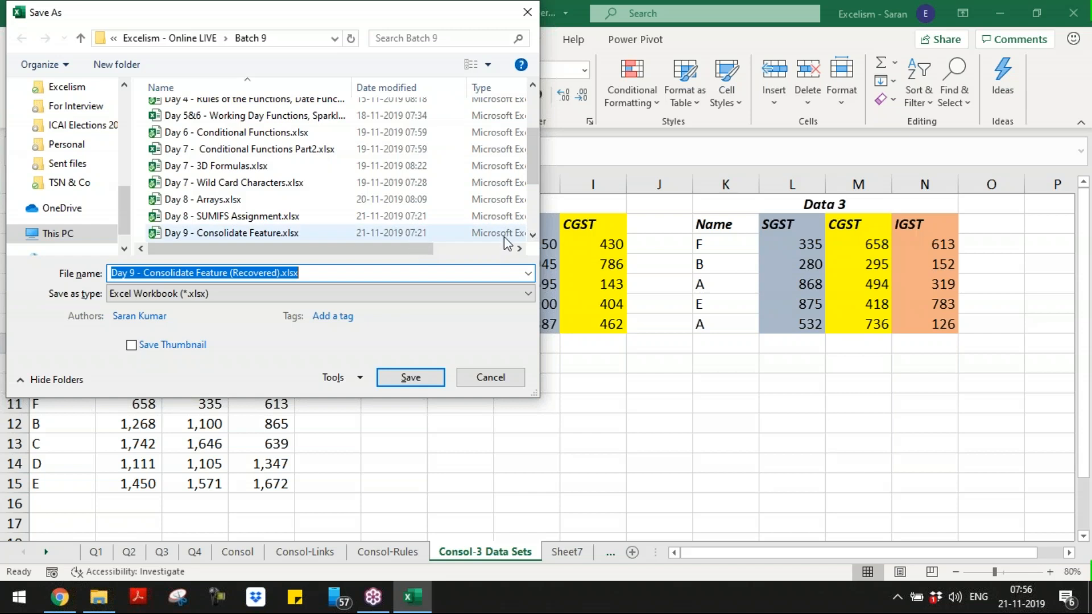
left_click(533, 235)
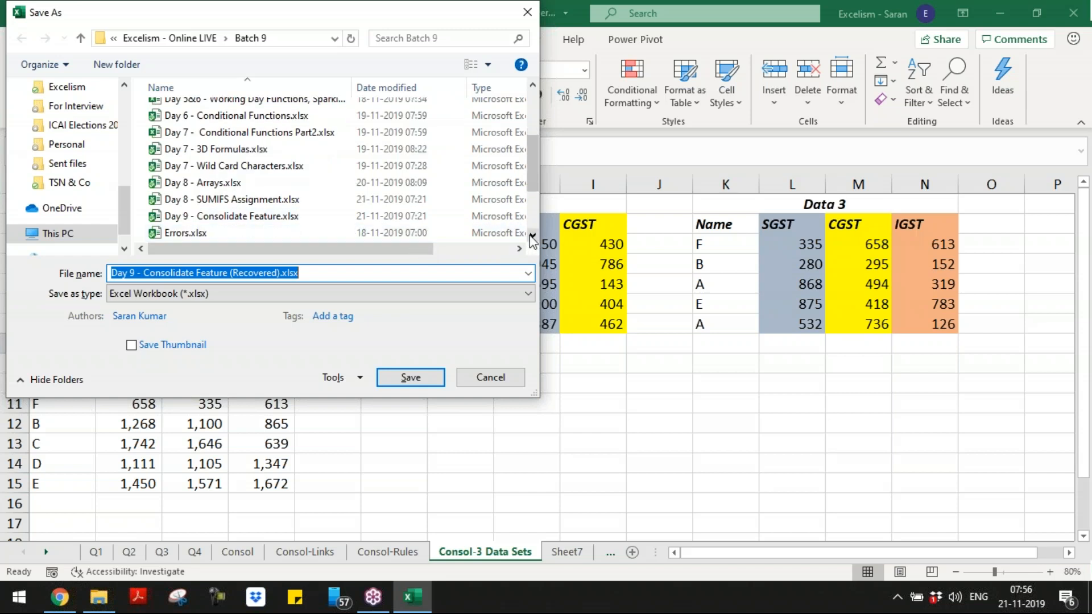
left_click(376, 269)
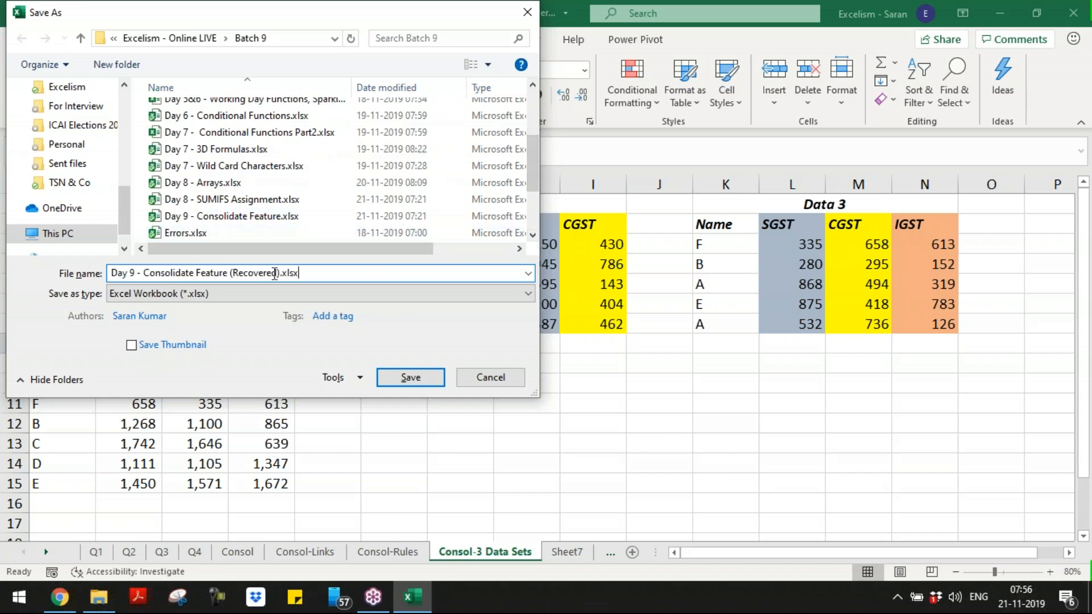
double_click(274, 218)
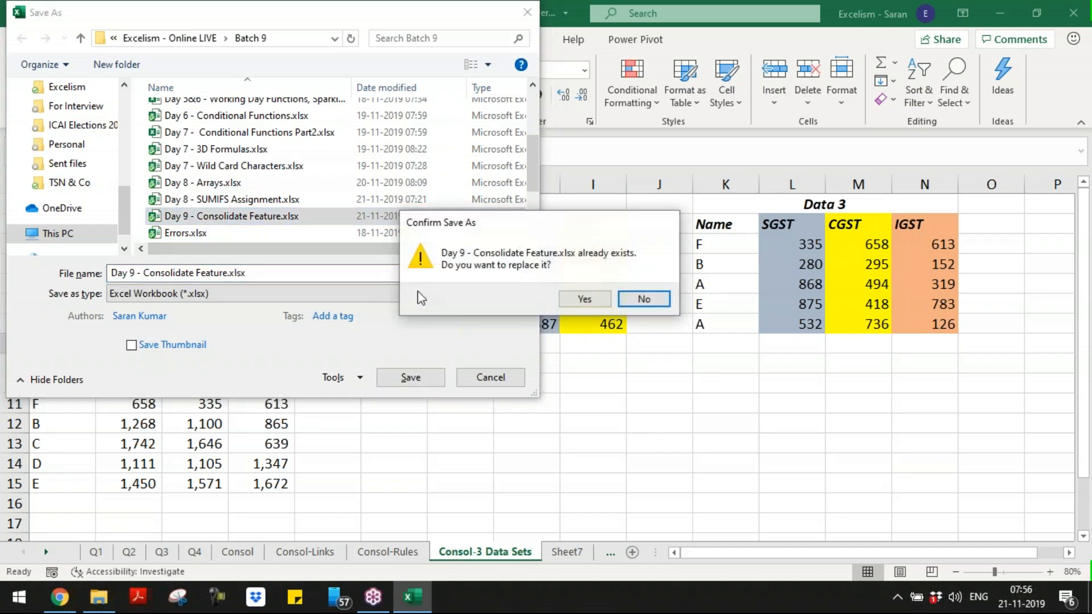
left_click(571, 303)
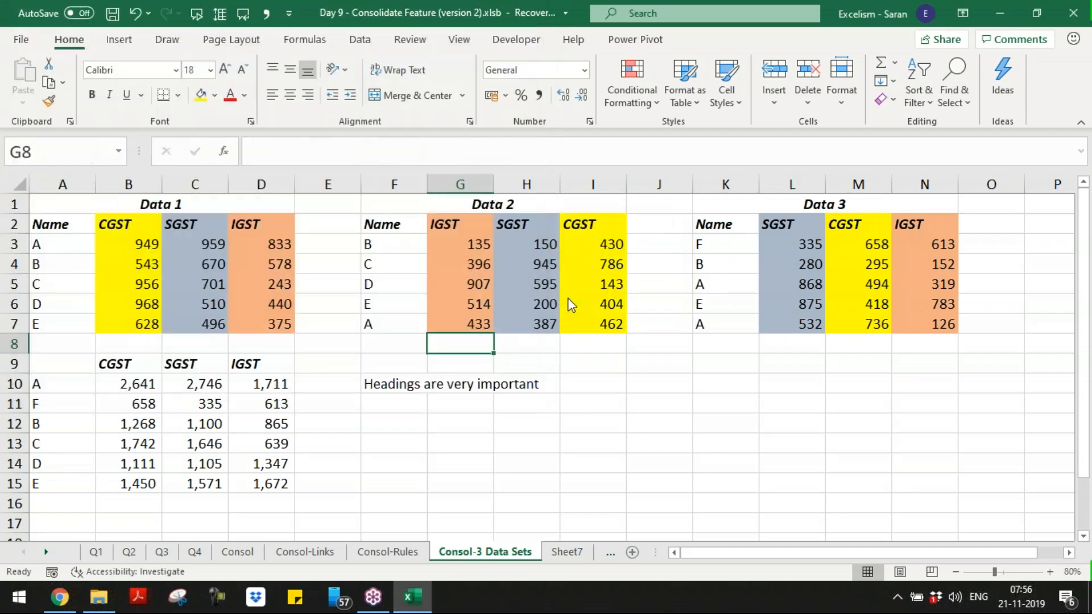
left_click(461, 285)
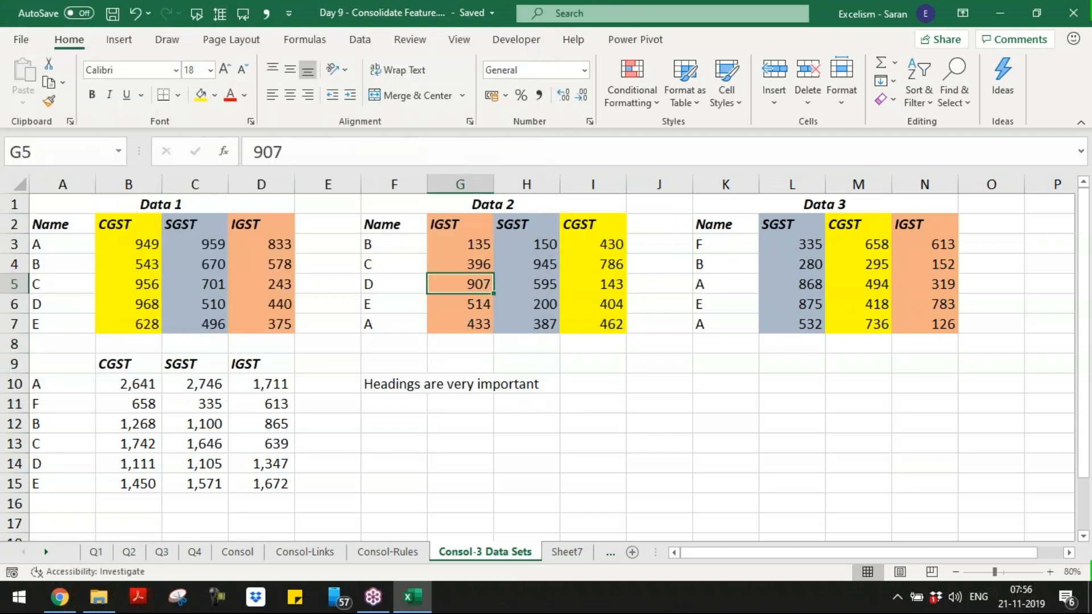
- Switch to File Explorer and copy Recon of 2 Data Sets.xlsx from the Files for Practice folder into the Batch 9 folder
key("alt+Tab")
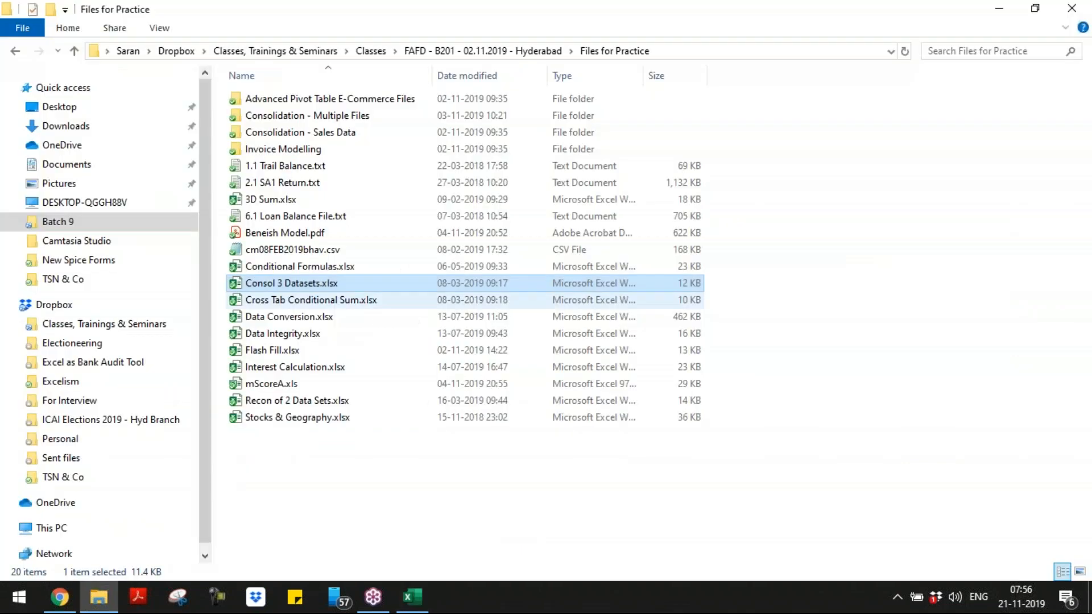
key("alt+Tab")
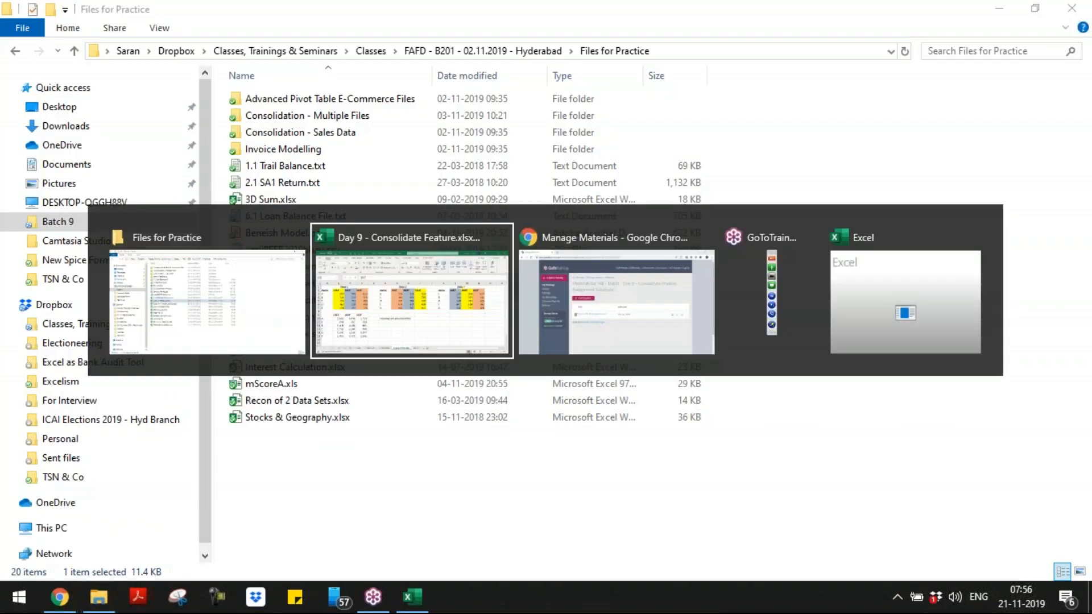
key("alt+shift+Tab")
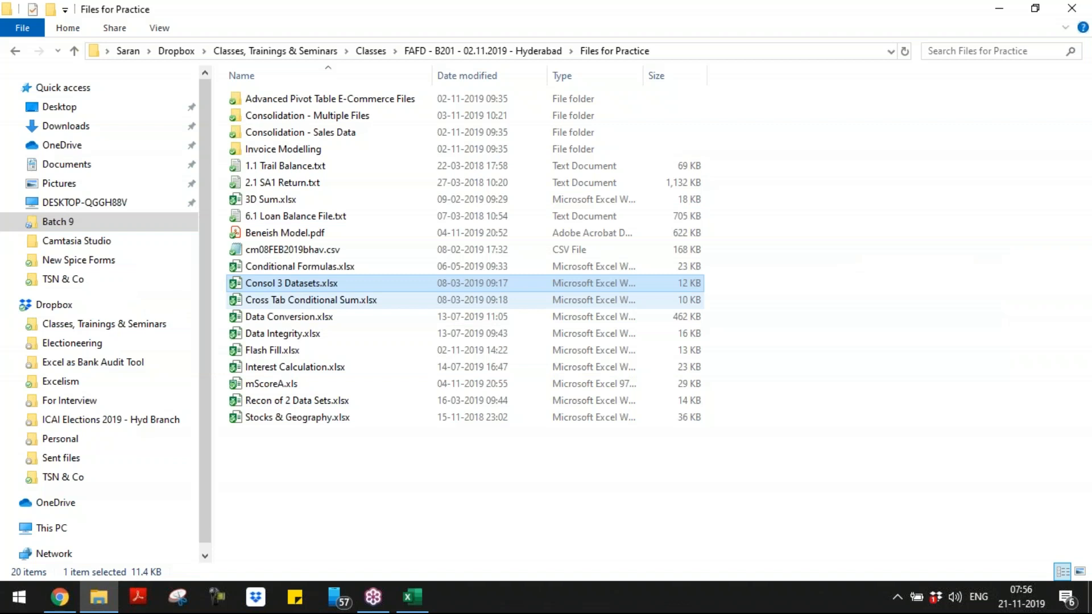
key("Down")
key("Down")
key("Down")
key("Down")
key("Down")
key("Down")
key("Up")
key("Down")
key("Down")
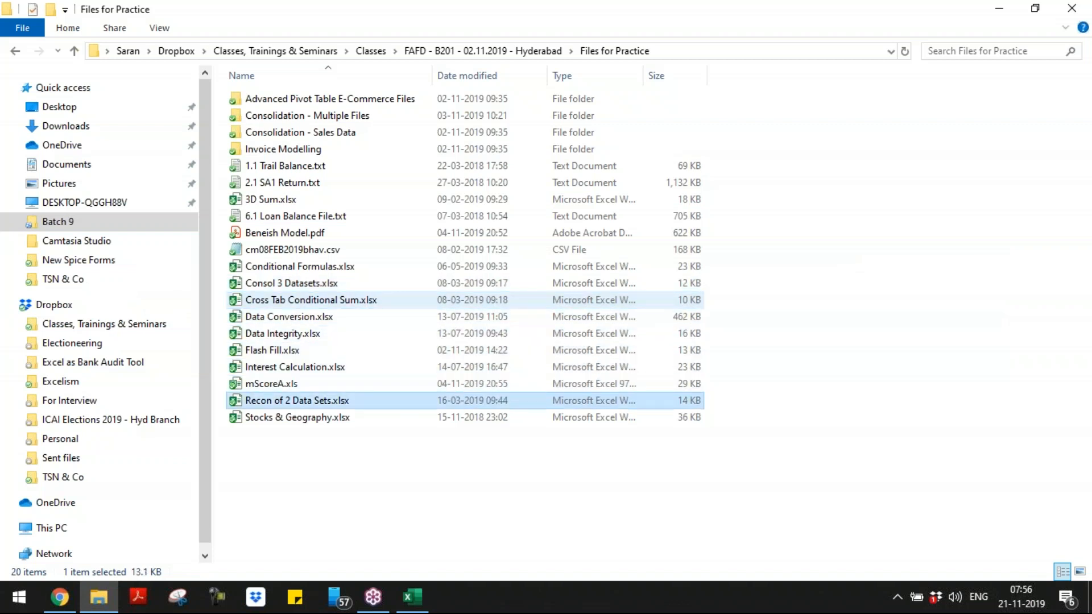
key("alt+Tab")
key("alt+Tab")
key("alt+Tab")
key("alt+Tab")
key("alt+Tab")
key("alt+Tab")
key("alt+shift+Tab")
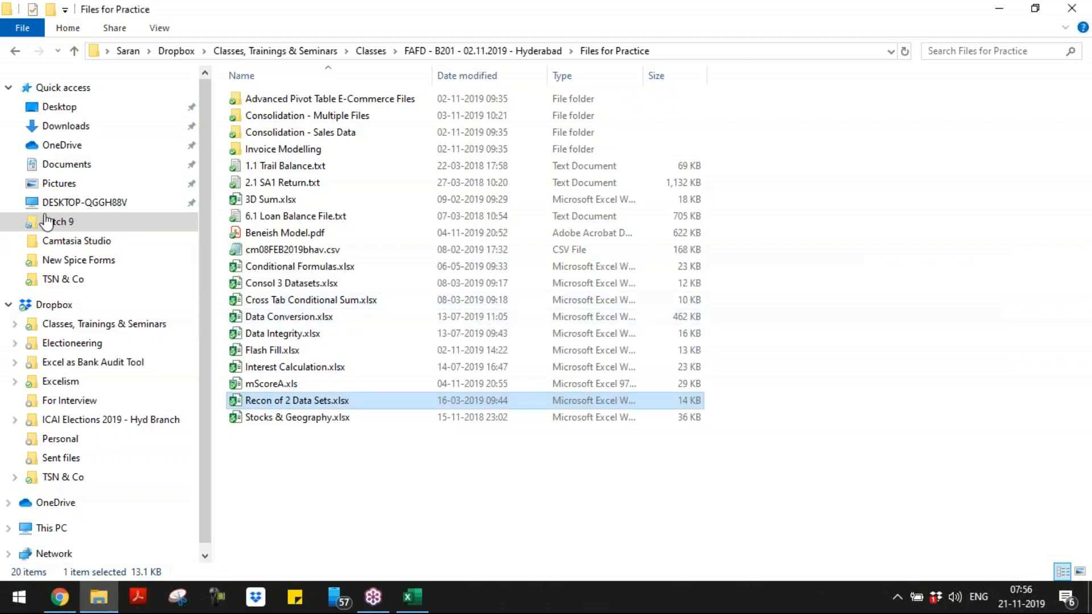
left_click(46, 222)
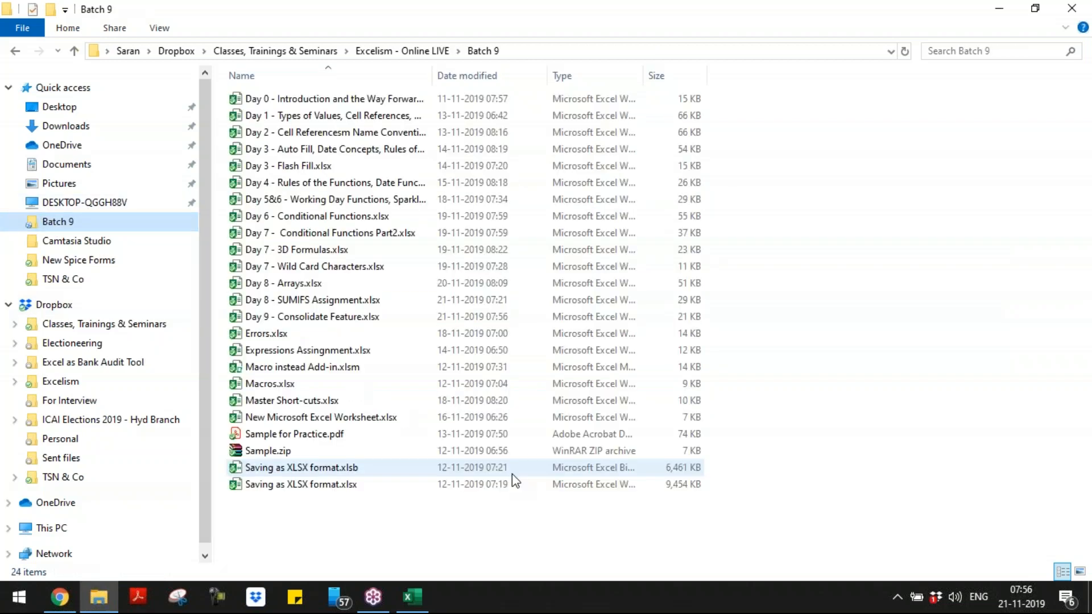
left_click(860, 483)
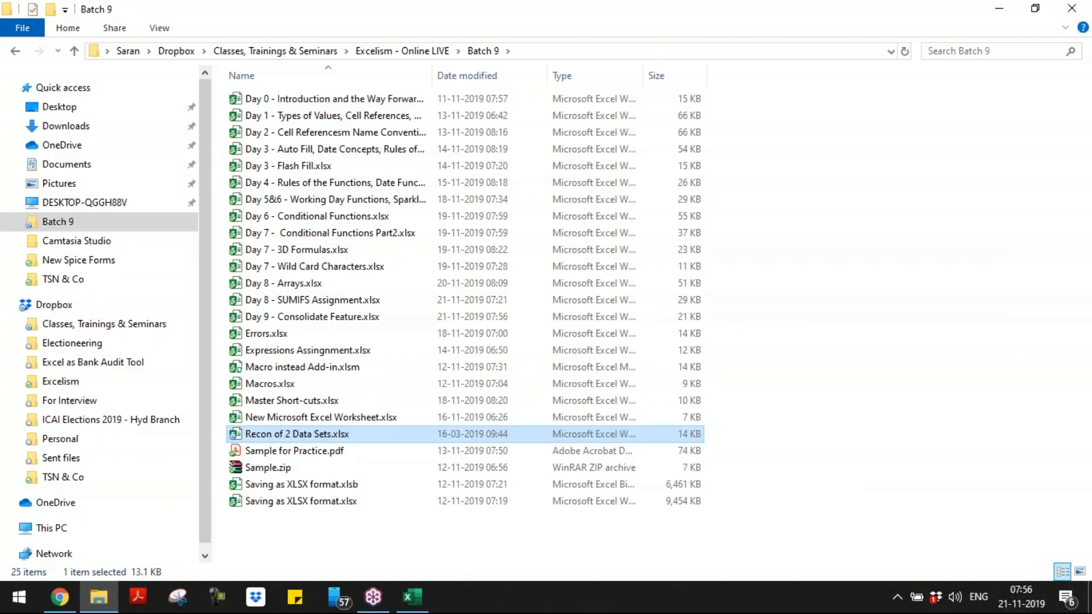
- Rename the copied workbook as Day 9 - Recon of 2 Data Sets.xlsx
key("F2")
key("Home")
type("Day ")
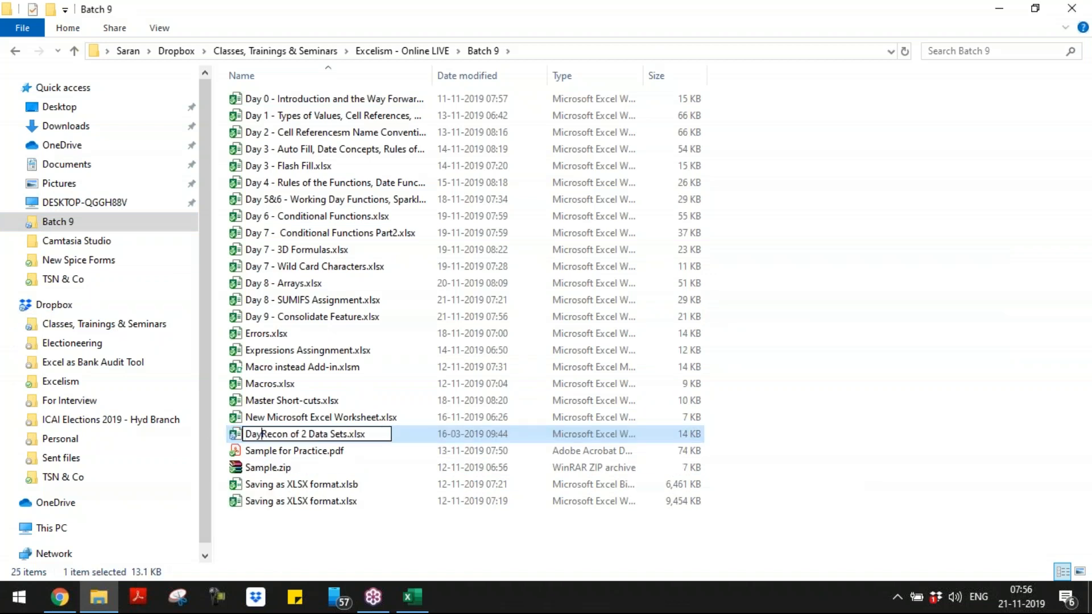
type("9 -")
key("Return")
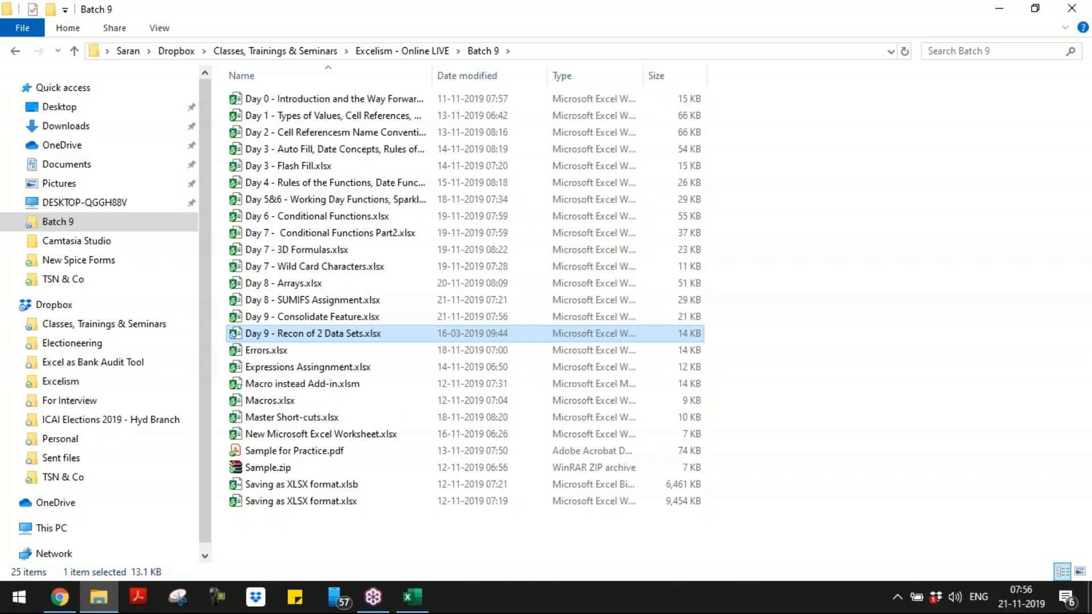
- Switch to the Day 9 - Recon of 2 Data Sets workbook in Excel and set the Data sheet's zoom to 130%
key("alt+Tab")
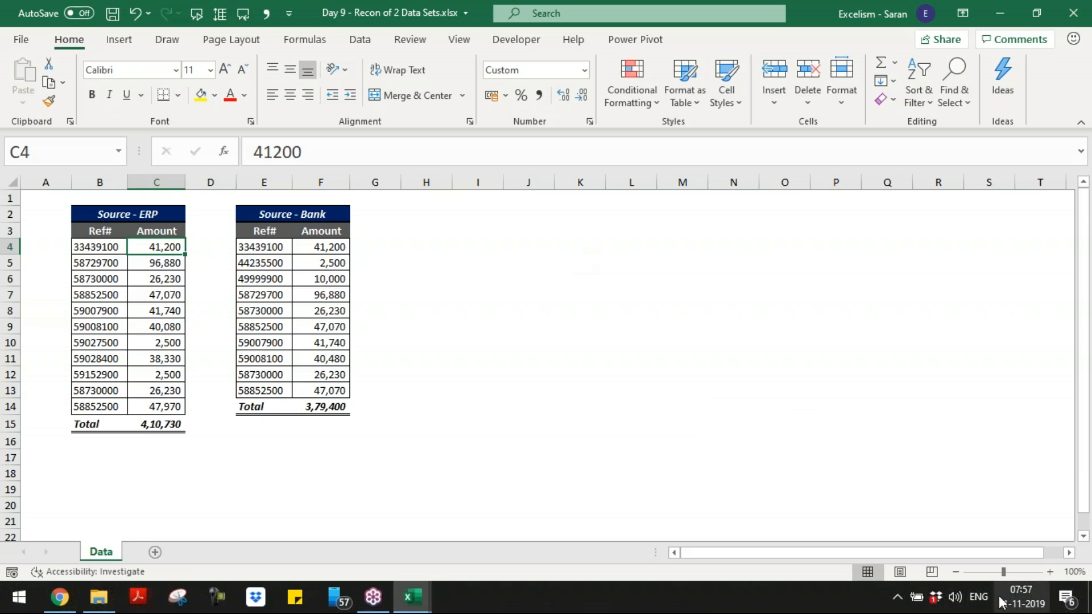
left_click(1050, 573)
left_click(1050, 572)
left_click(1050, 572)
left_click(1051, 572)
left_click(1050, 572)
left_click(1051, 573)
left_click(1050, 573)
left_click(526, 238)
left_click(721, 399)
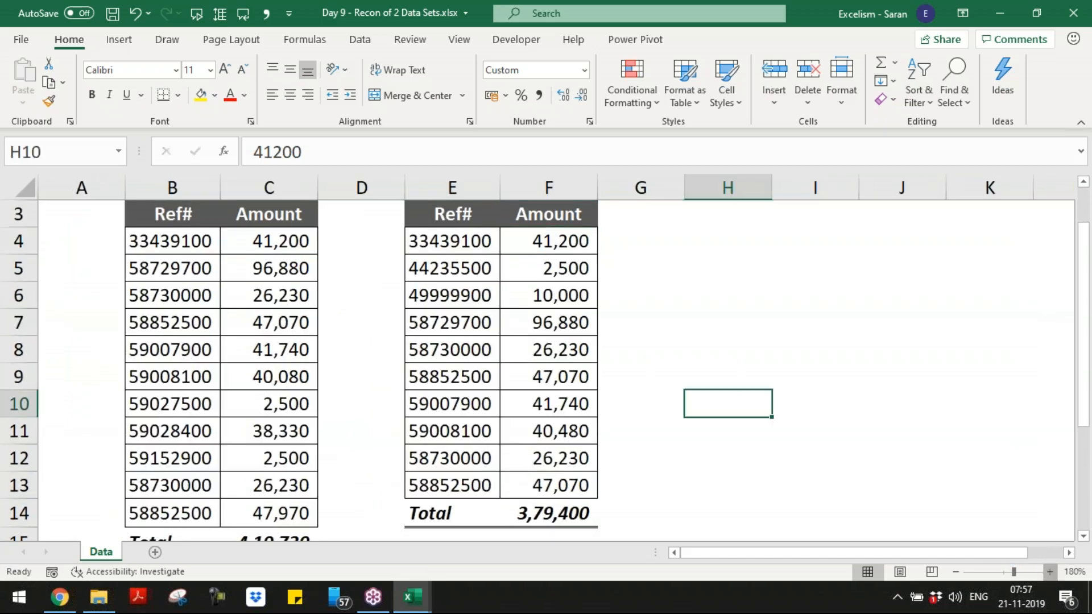
left_click(956, 572)
left_click(956, 572)
left_click(955, 572)
left_click(956, 572)
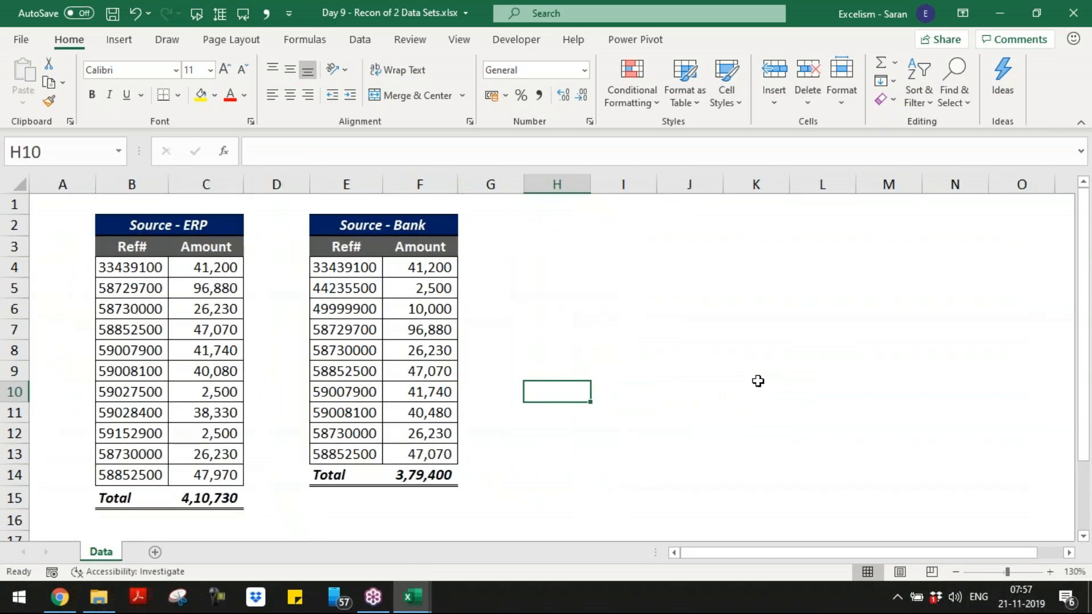
- Try "Source as per 1st Data Set" as a right-aligned label in cell H3 and clear it
left_click(565, 222)
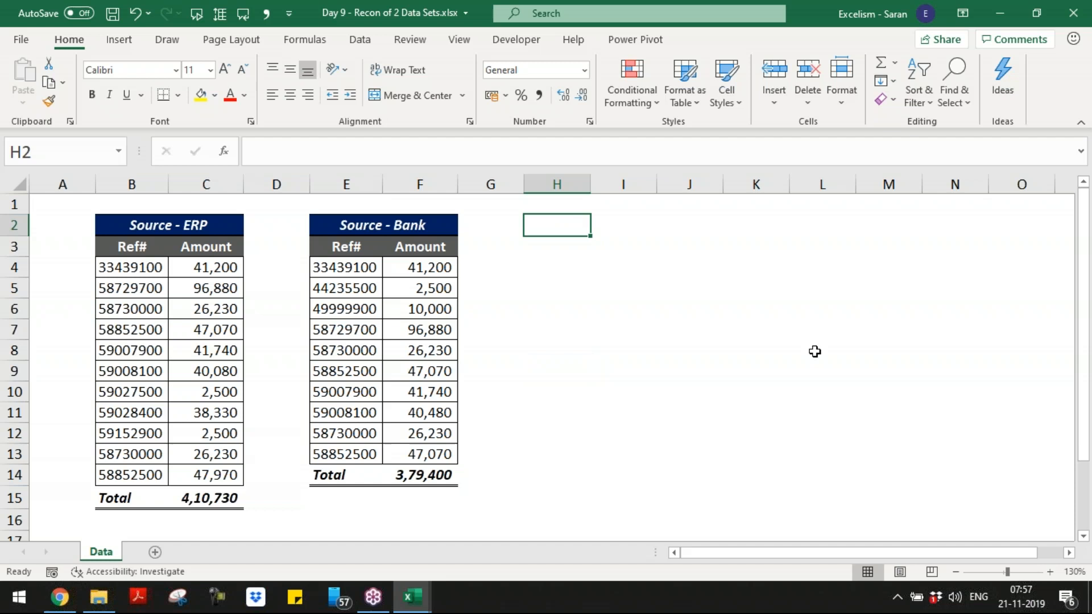
key("Down")
key("Down")
key("Up")
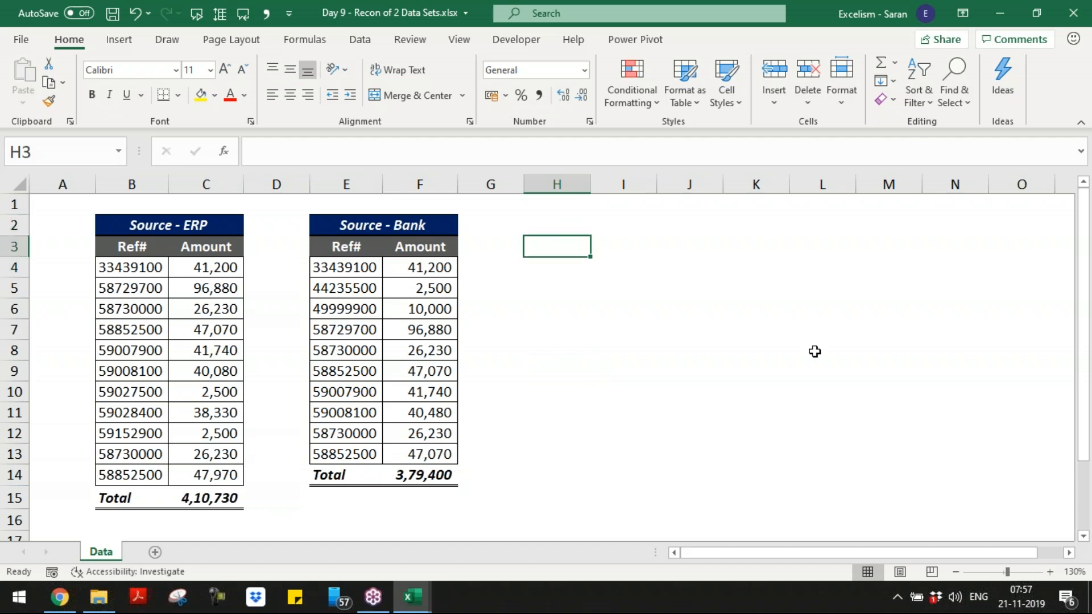
type("Sources")
key("BackSpace")
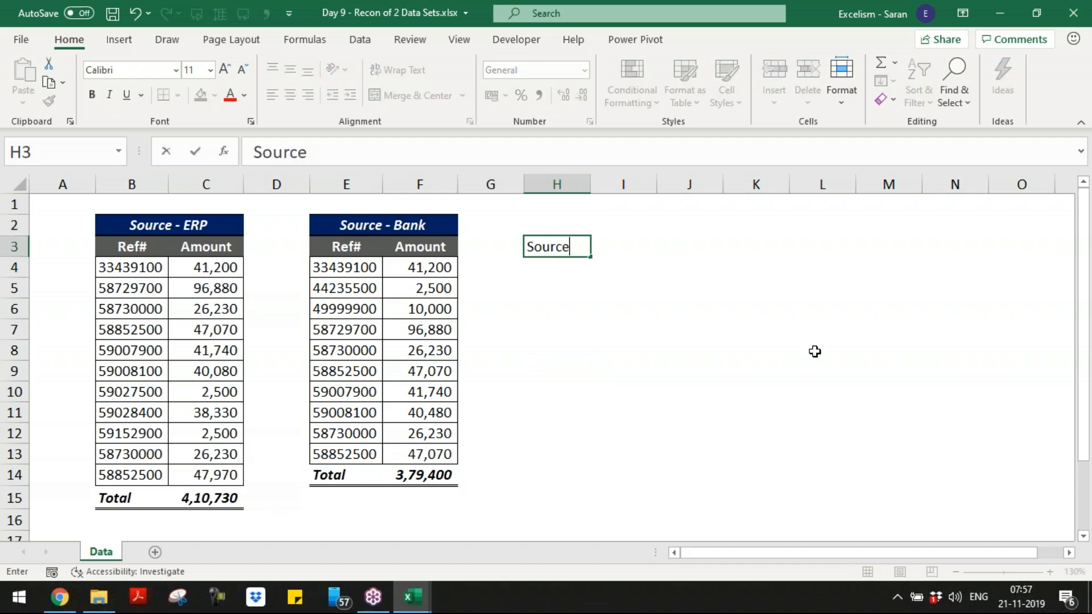
type("as per 1s")
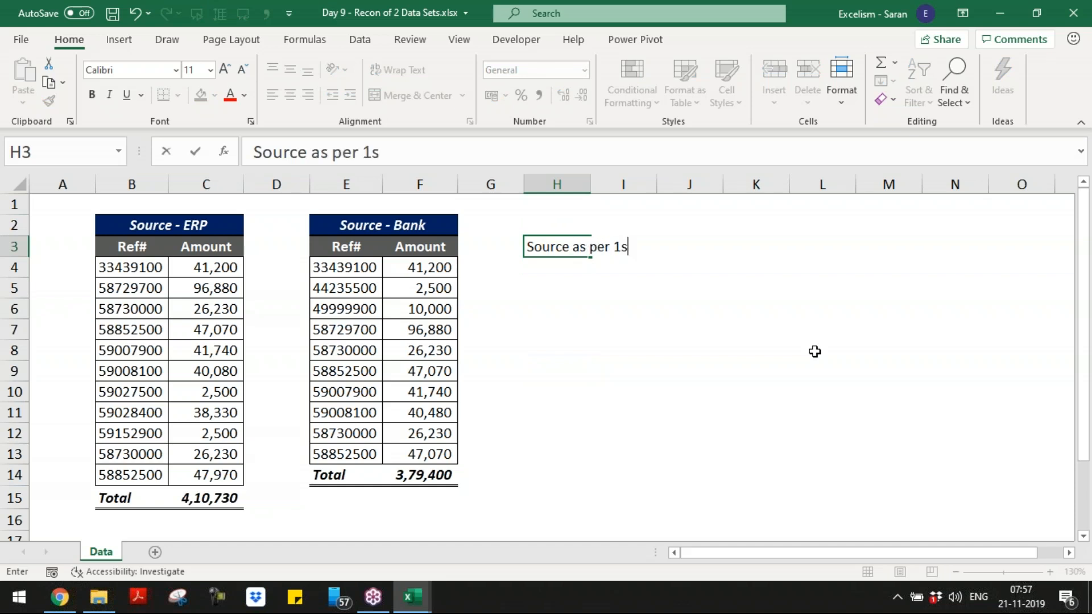
type("t Data Set")
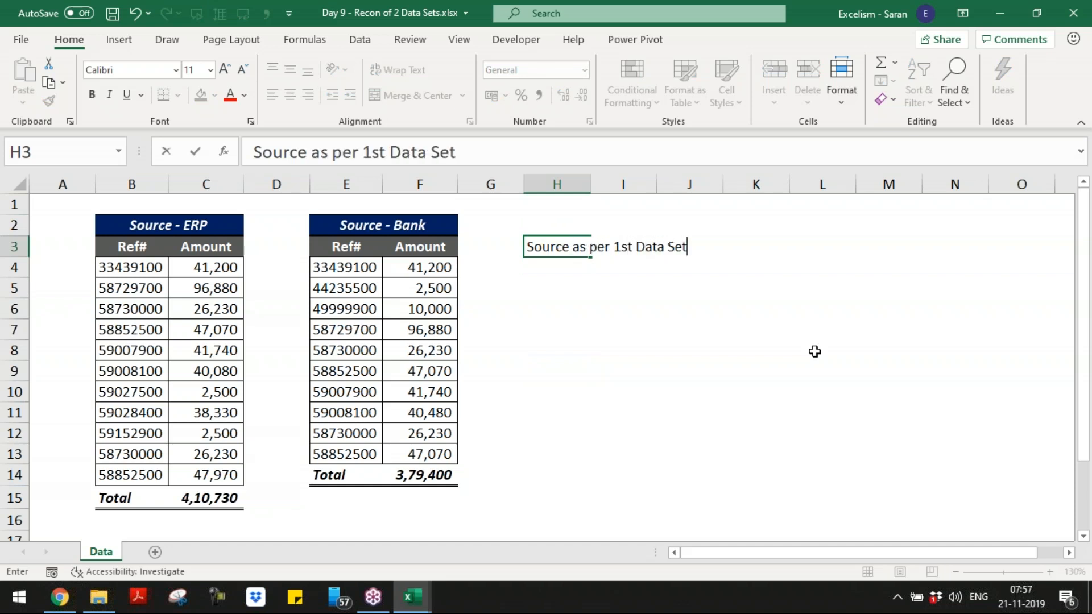
key("Tab")
key("shift+Tab")
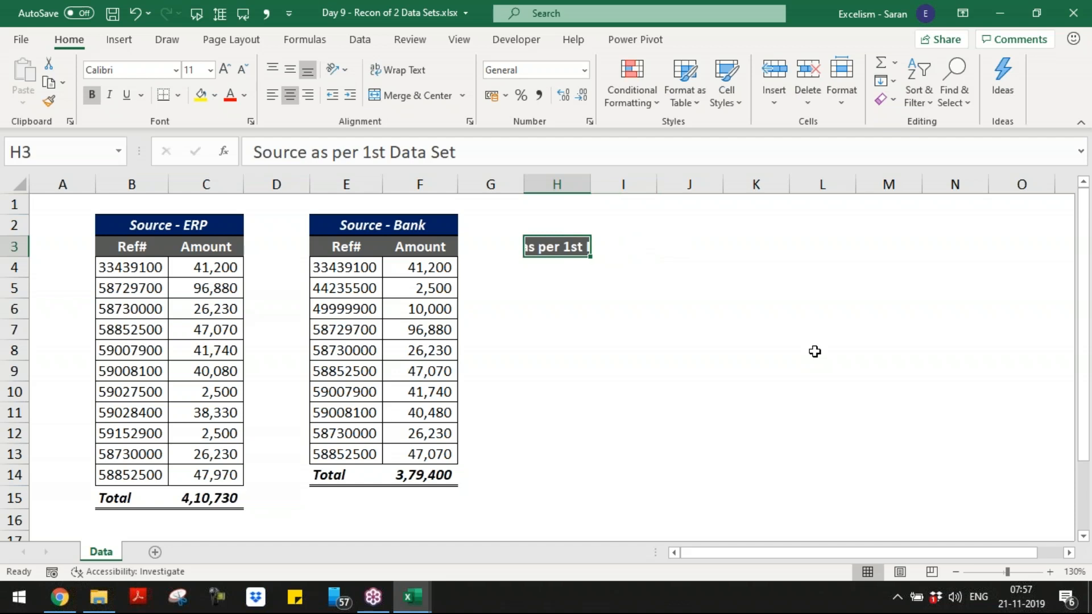
left_click(308, 95)
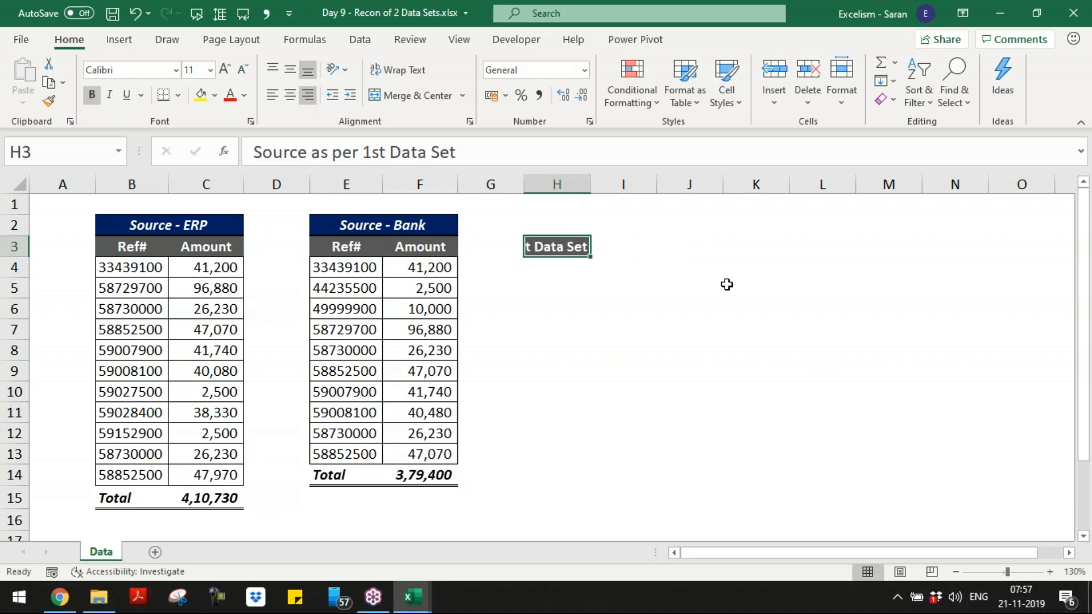
type("A")
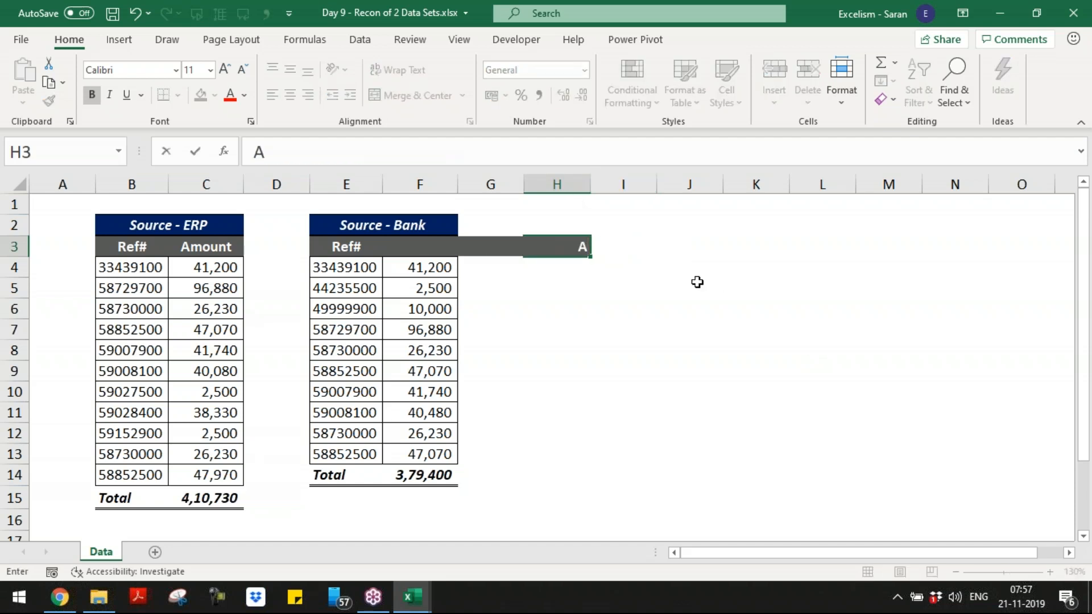
key("Escape")
key("Down")
key("Up")
- Enter the label "Amount as per 1st Data Set" in cell H4 and autofit column H to it
key("Down")
type("Amount as pe")
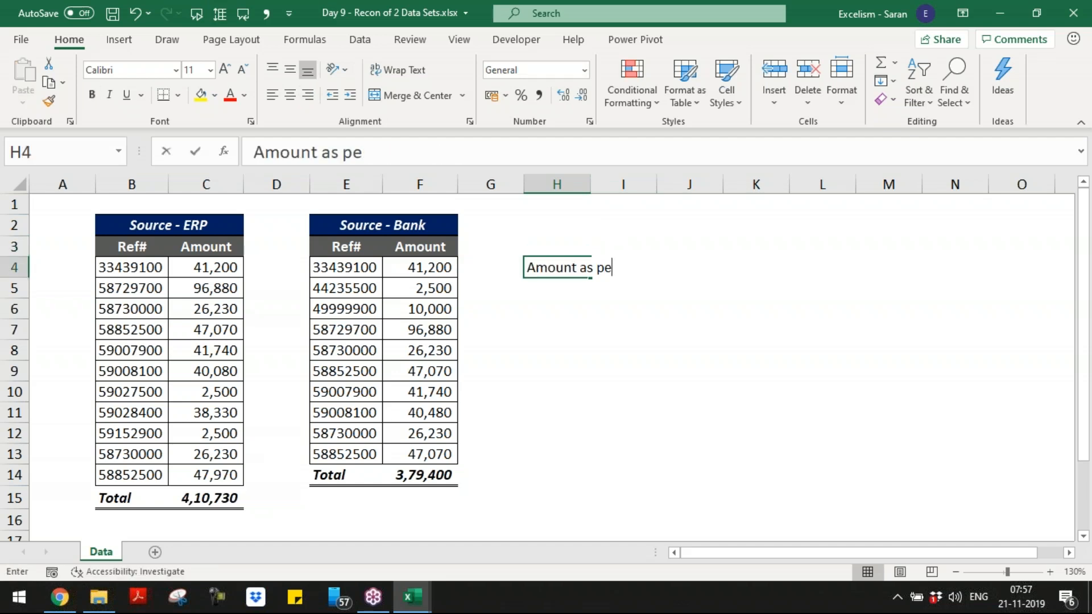
type("r 1st ")
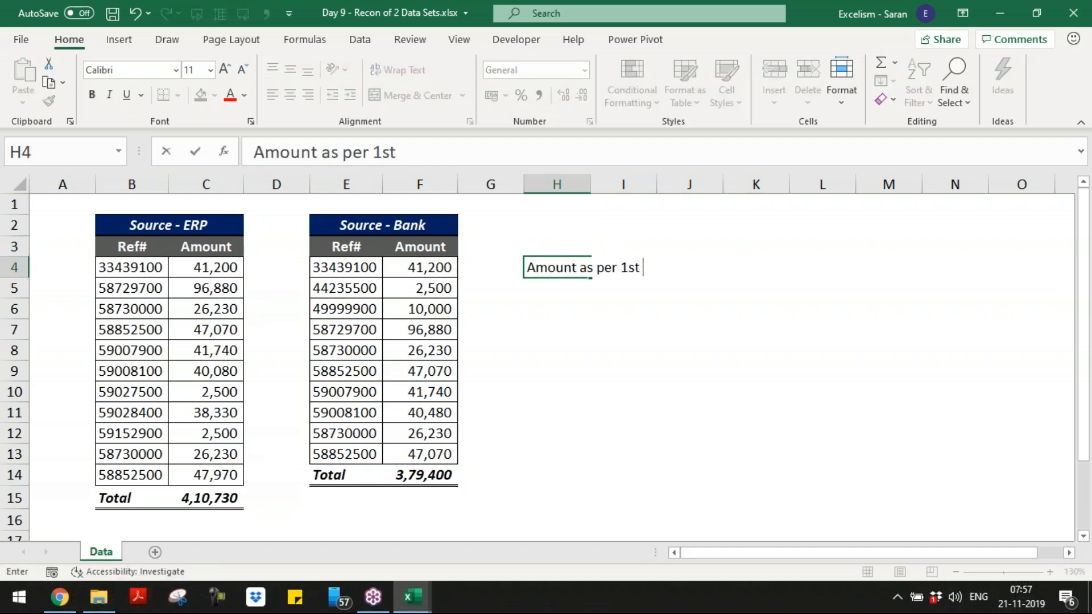
type("Data S")
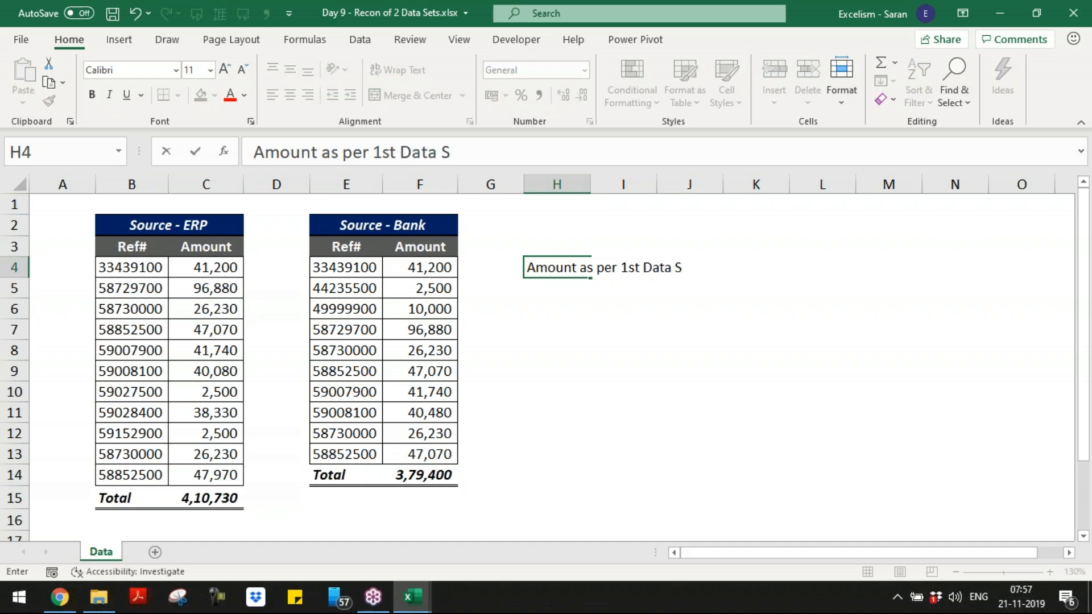
type("et")
key("Return")
key("Up")
key("alt+o")
key("c")
key("a")
- Reword the label in cell H4 to "Amount as per 1st Source"
key("F2")
key("ctrl+shift+Left")
key("ctrl+shift+Left")
type("Source")
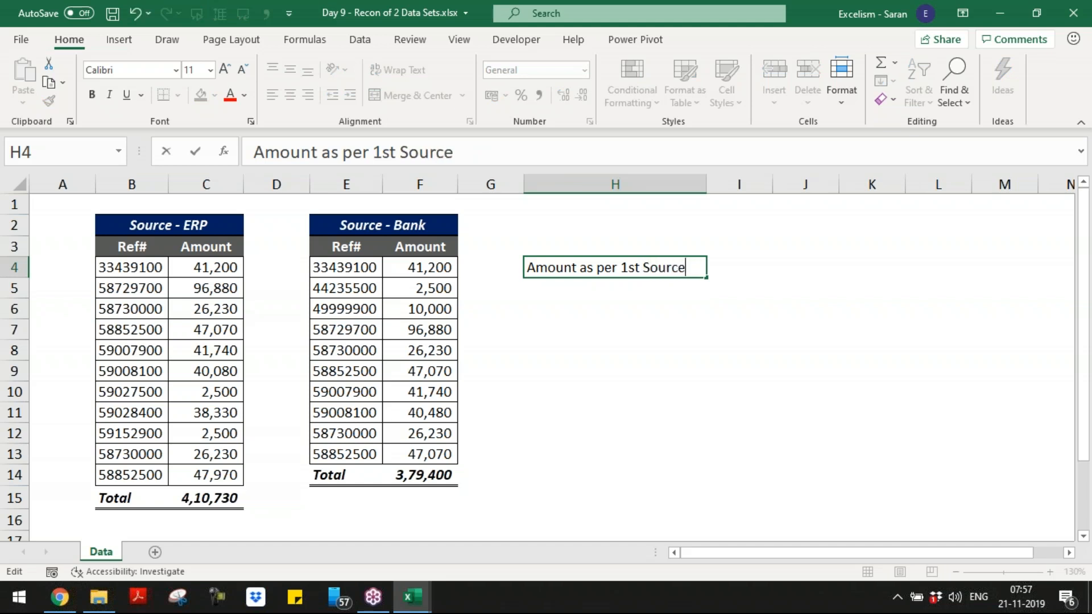
key("Return")
- Fill cell I4, beside the 1st Source label, with yellow
key("Up")
key("Right")
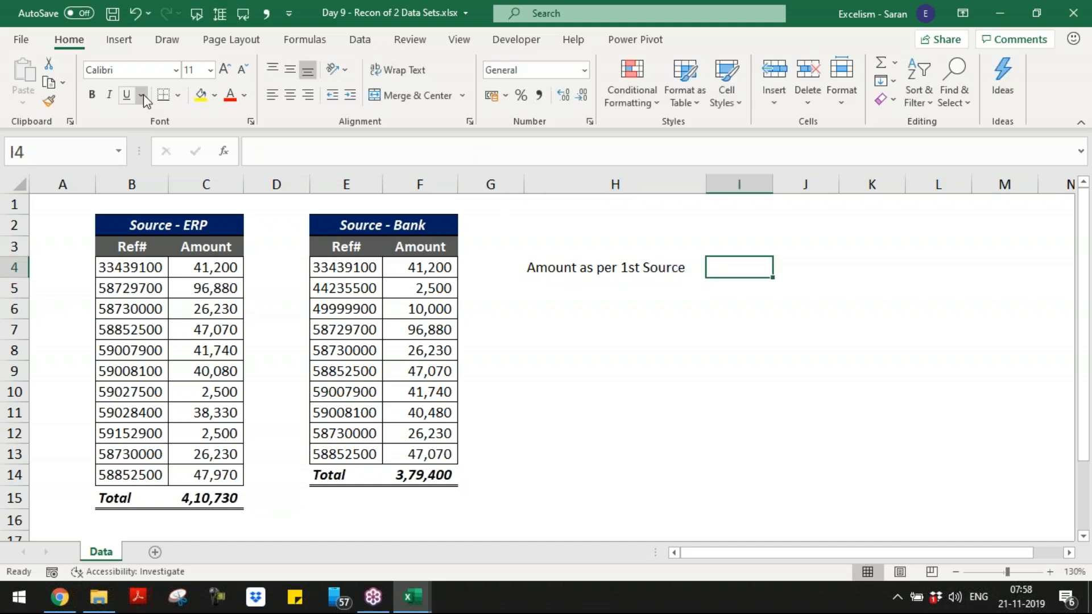
left_click(203, 100)
- Begin the next reconciliation label in cell H5 with "(+) "
left_click(567, 286)
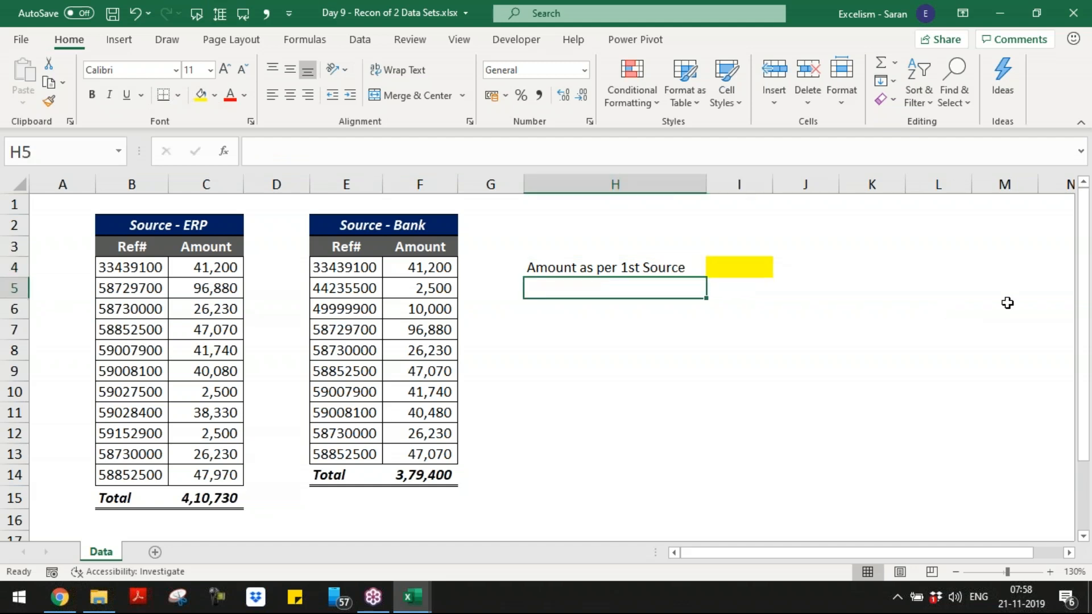
type("(+) ")
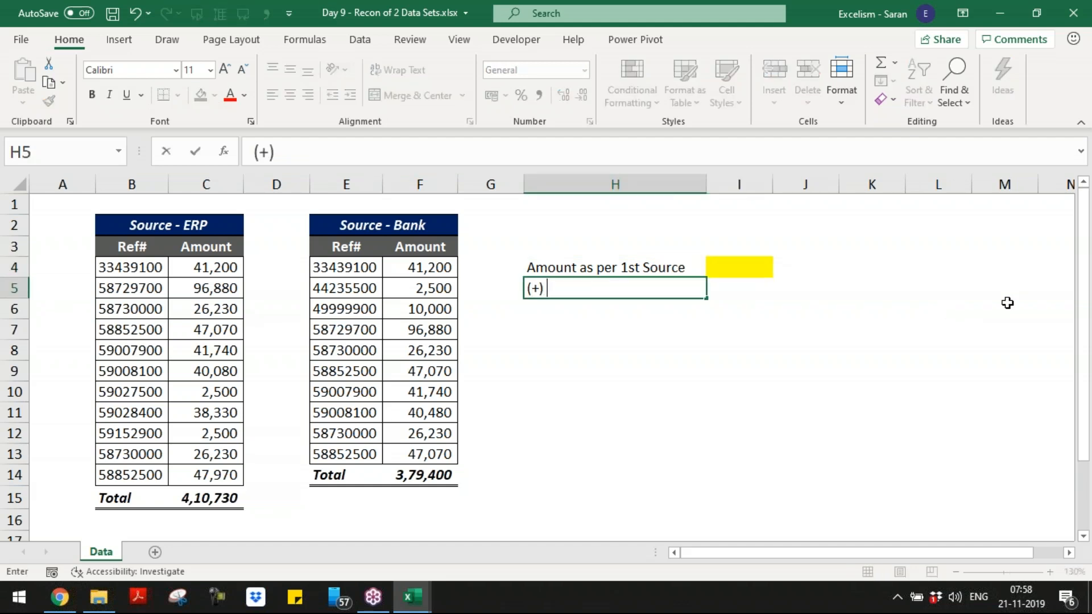
- Complete the H5 label as "(+) Transactions which are available in 2nd Source but not in 1st Source" and auto-fit column H
type("Transactions w")
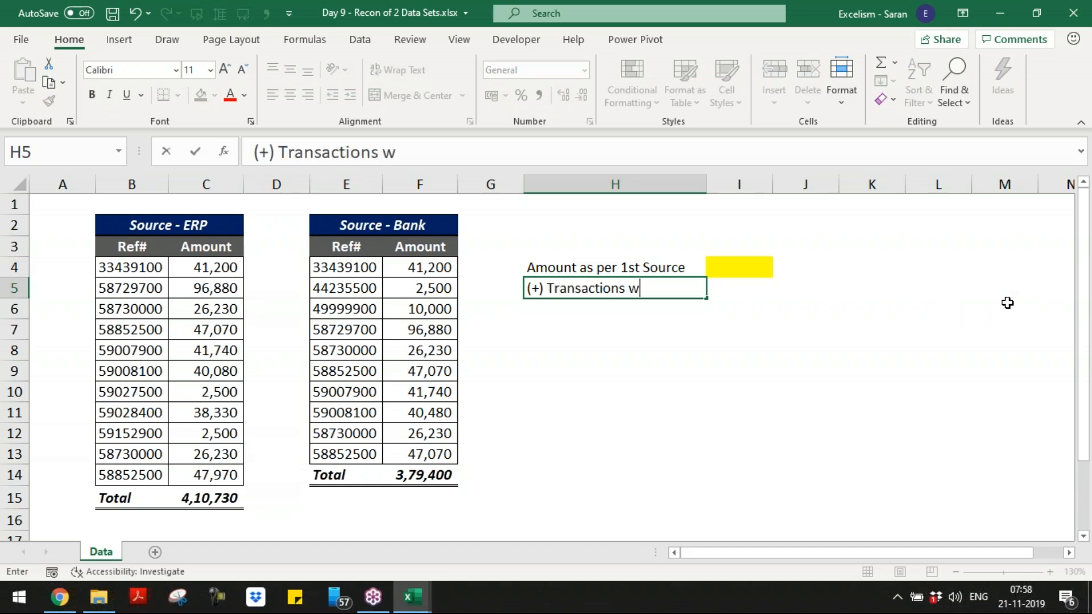
type("hich are available in 2nd Source but not in")
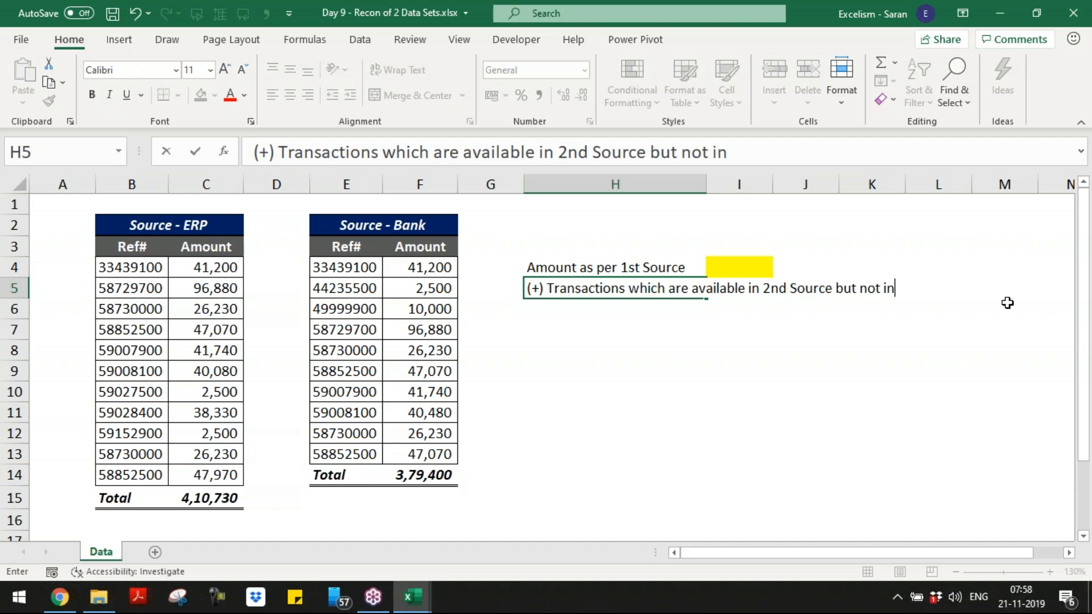
type(" 1st Source")
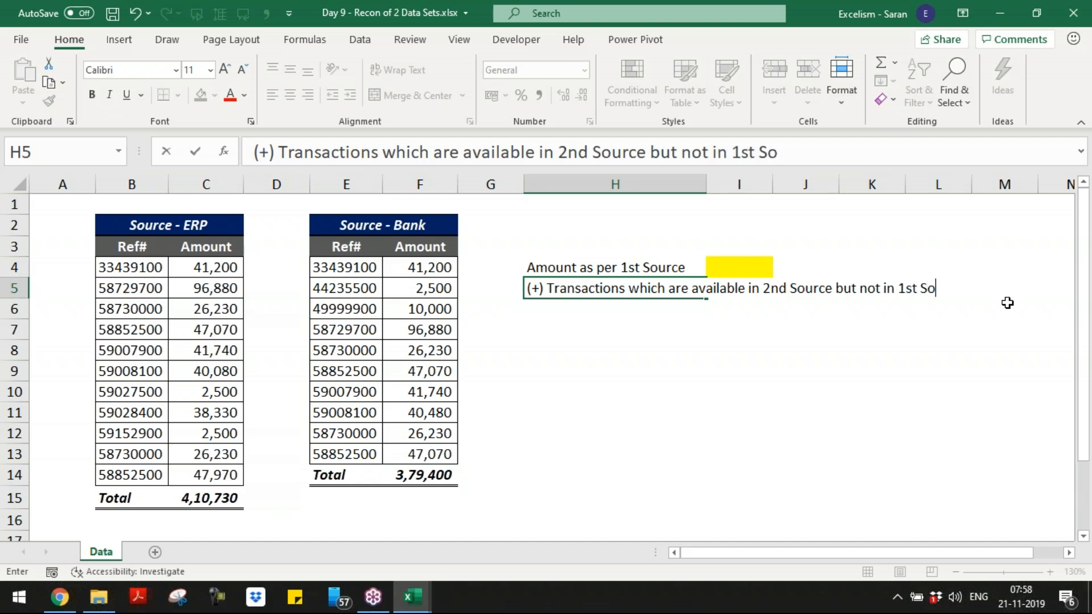
key("ctrl+Return")
key("Right")
key("Left")
key("alt+o")
key("c")
key("a")
key("Right")
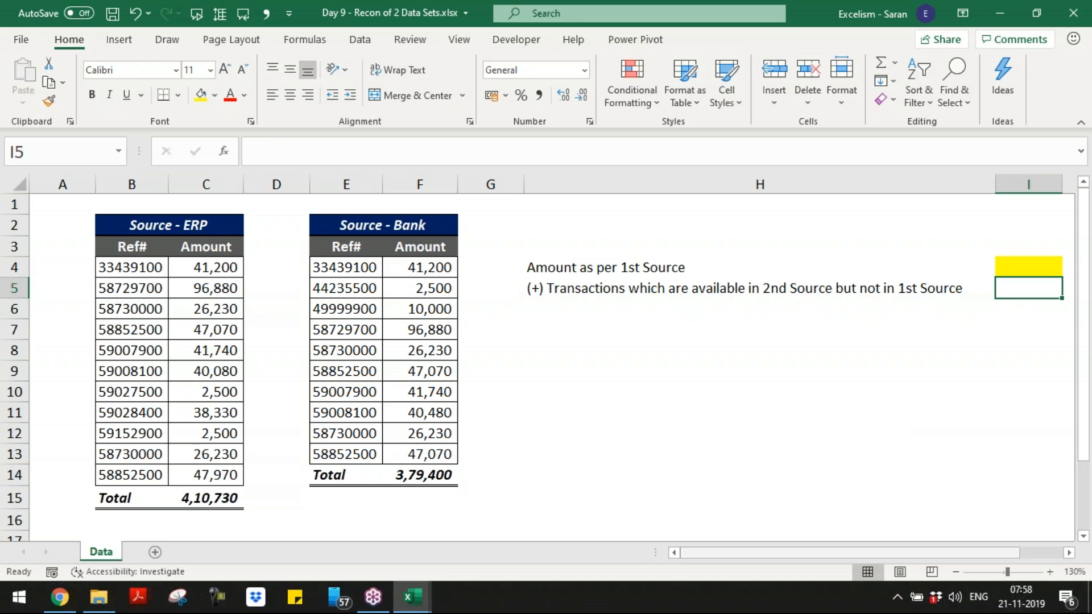
- Enter the label "(-) Transactions which are available in 1st Source but not in 2nd Source" in cell H6
left_click(958, 573)
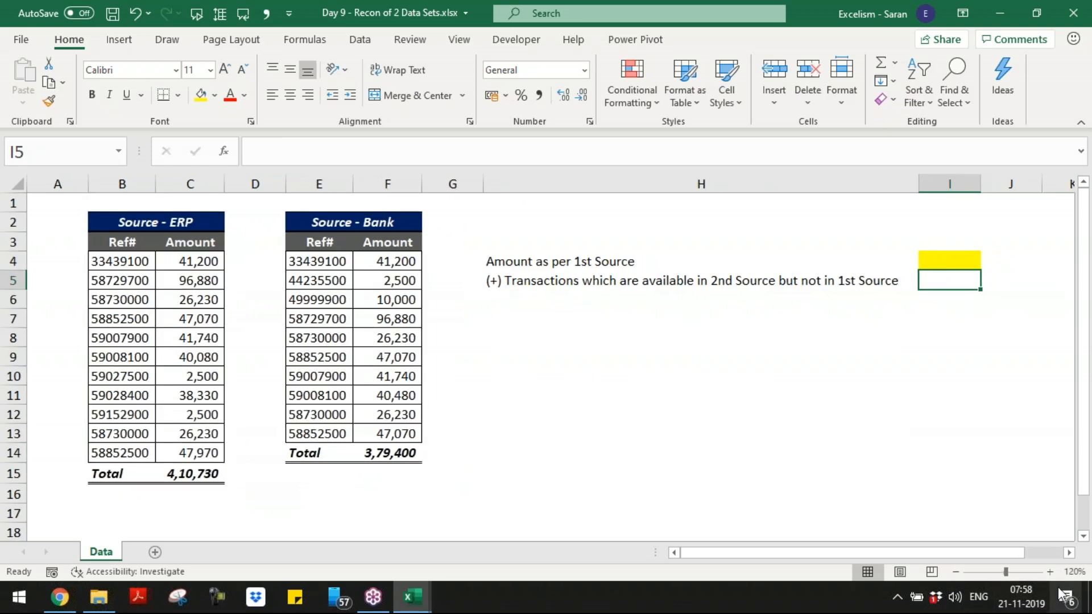
left_click(1070, 552)
left_click(1069, 553)
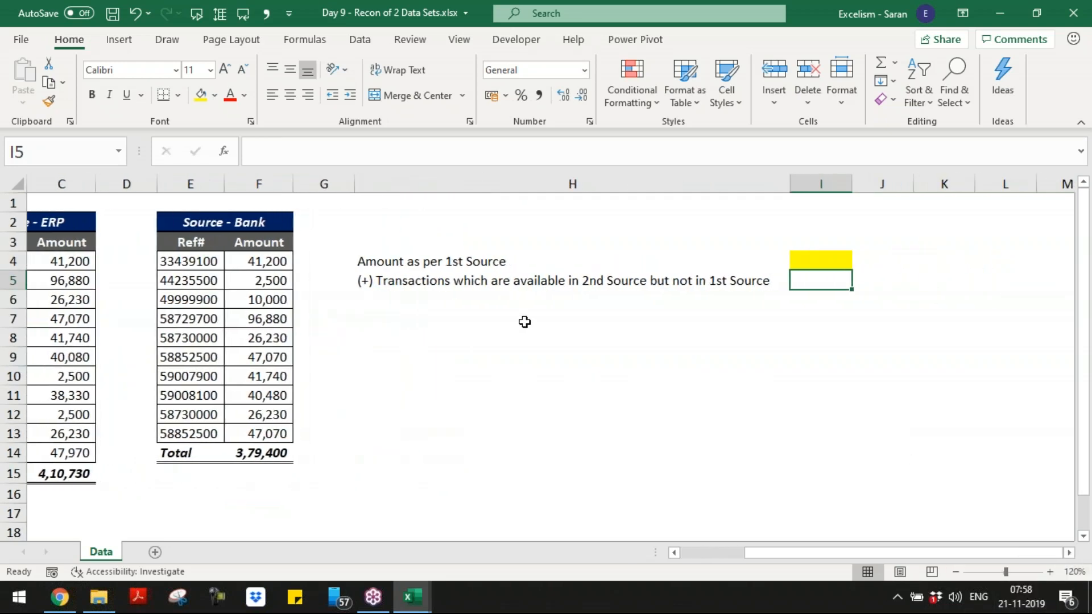
left_click(471, 292)
type("(")
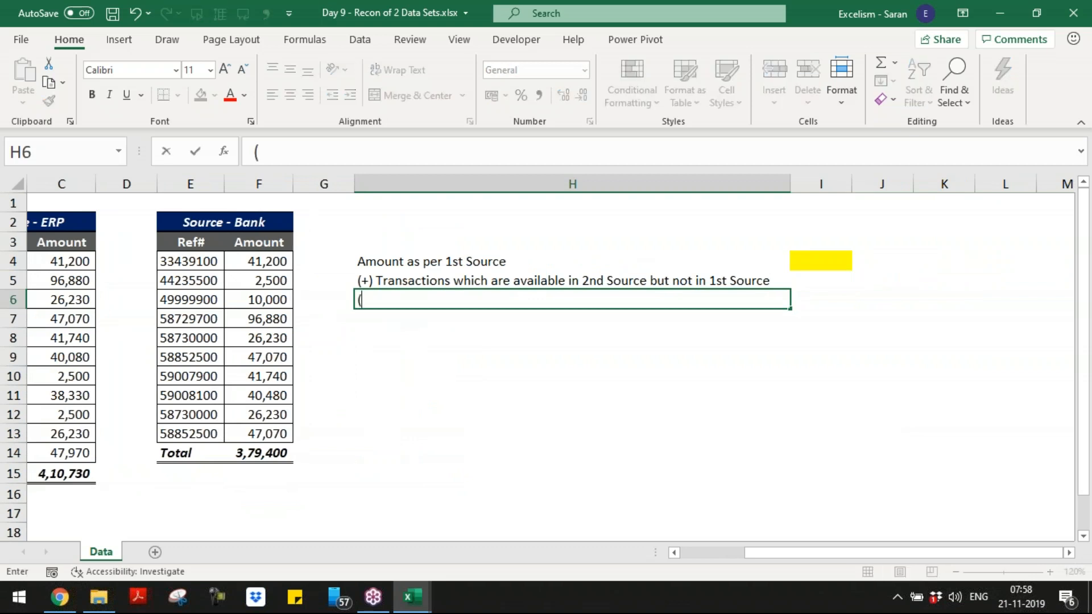
type("-)")
key("Right")
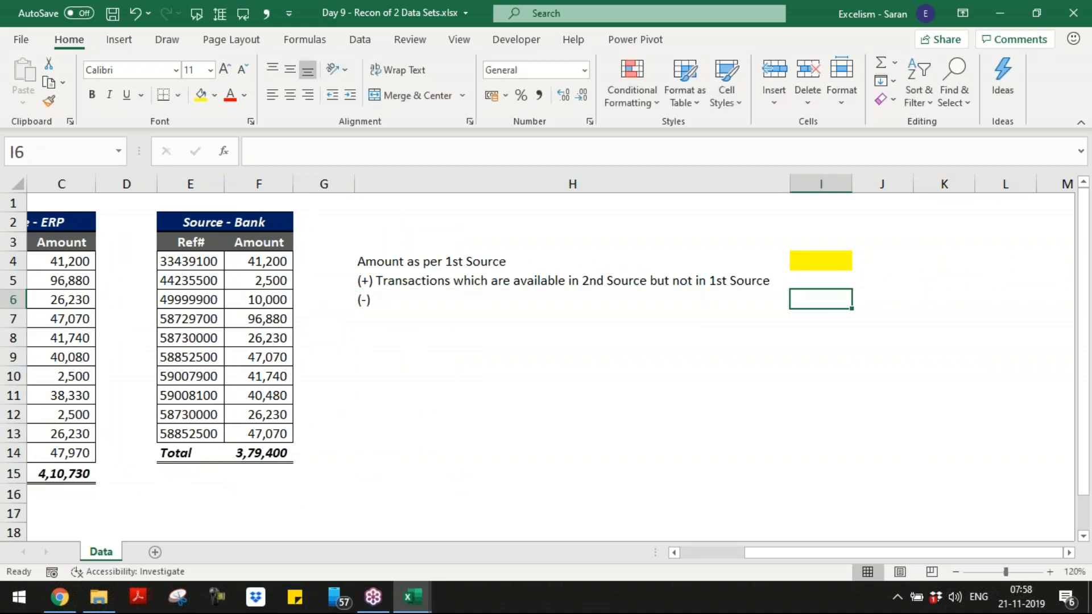
key("Left")
key("F2")
type("Trana")
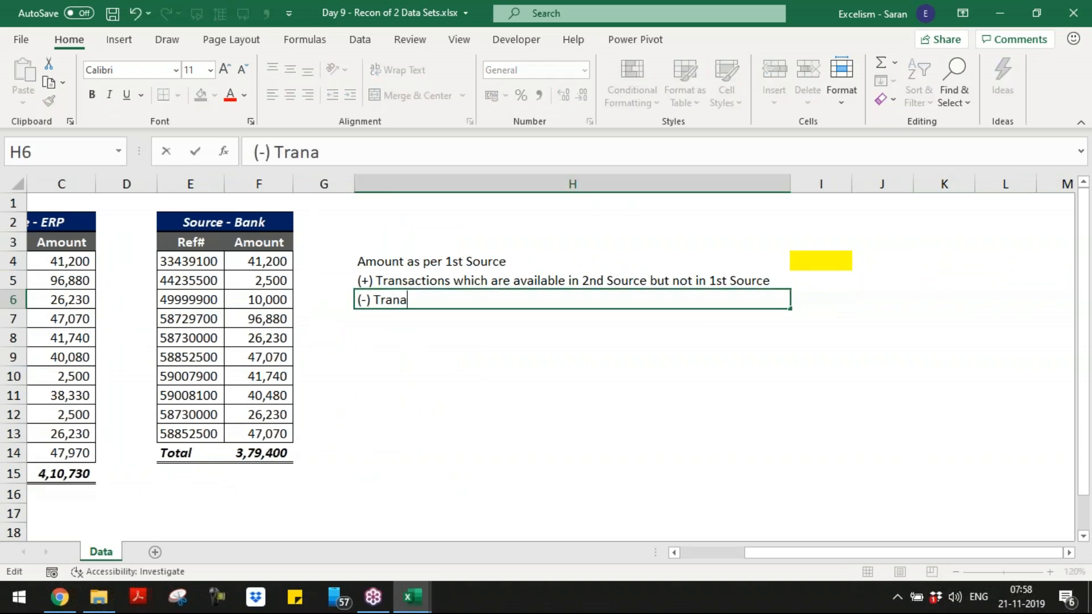
key("BackSpace")
type("saction")
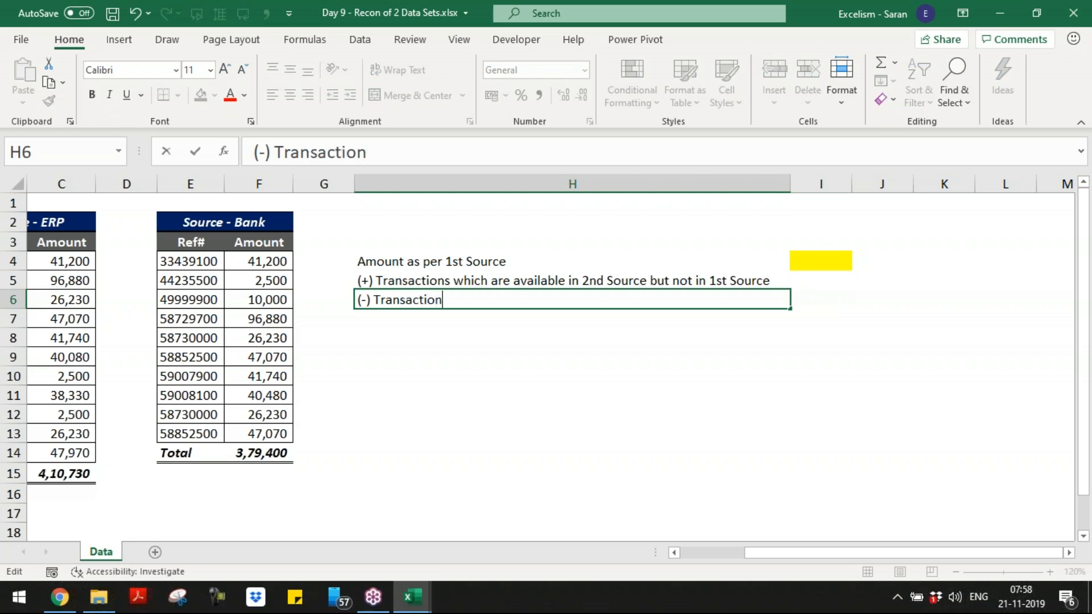
type("s which are av")
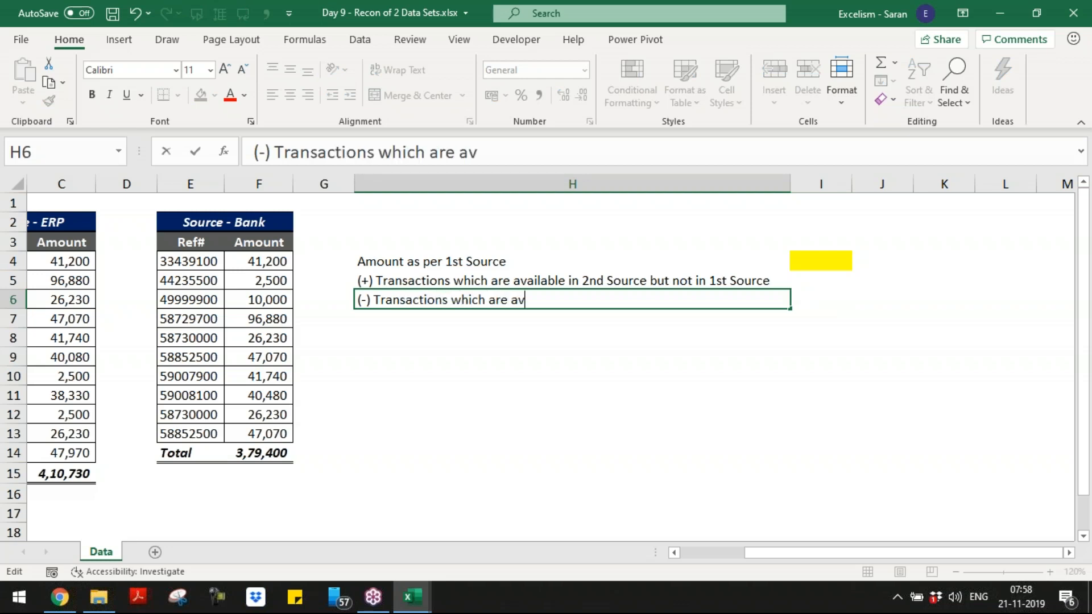
type("ailable in 1st Source but not in 2nd Source")
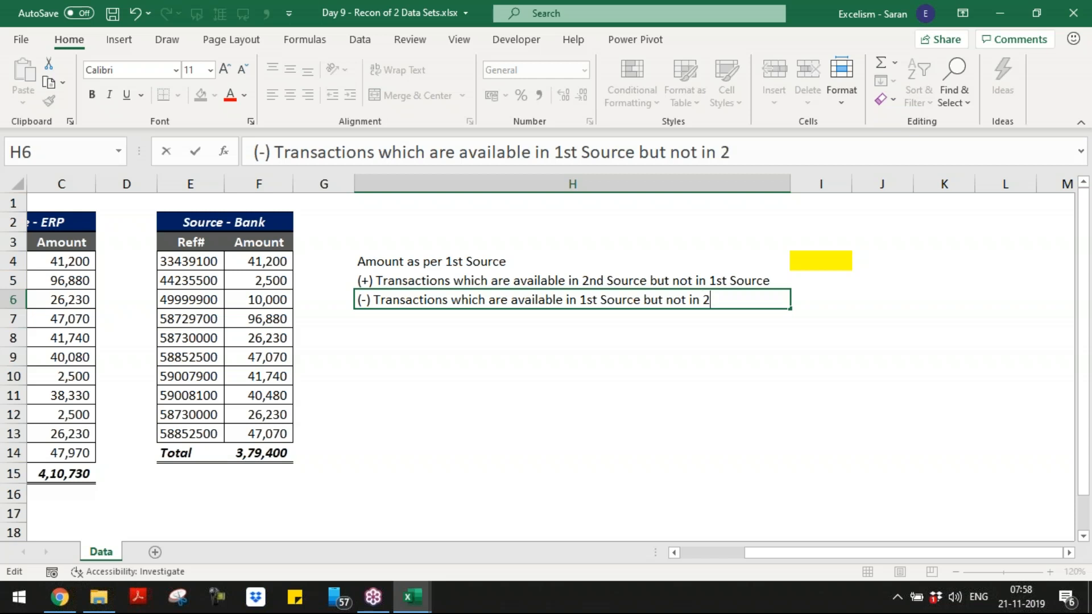
key("Return")
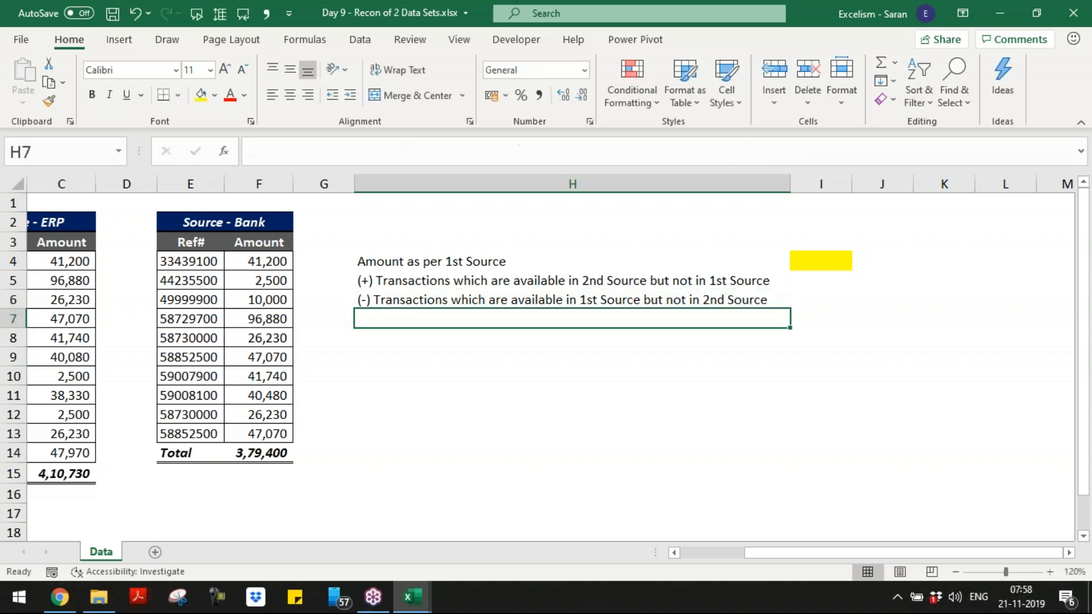
- Enter "(+/-) Transactions which are available in both sources but with differences" in cell H7 and auto-fit column H
type("(+/-)")
type("Tra")
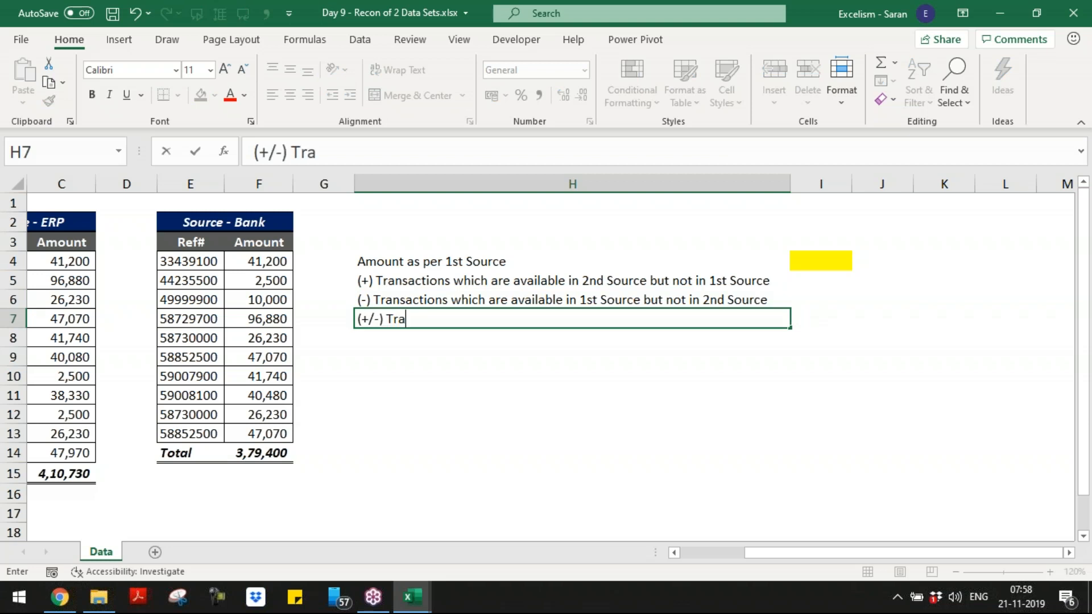
type("nsactions wh")
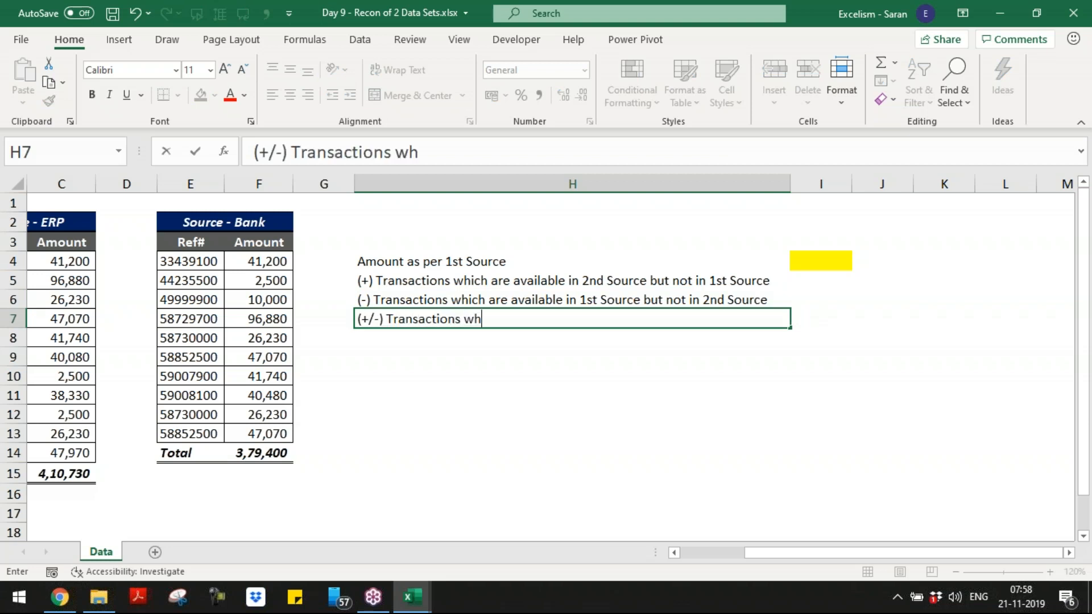
type("ich are availab")
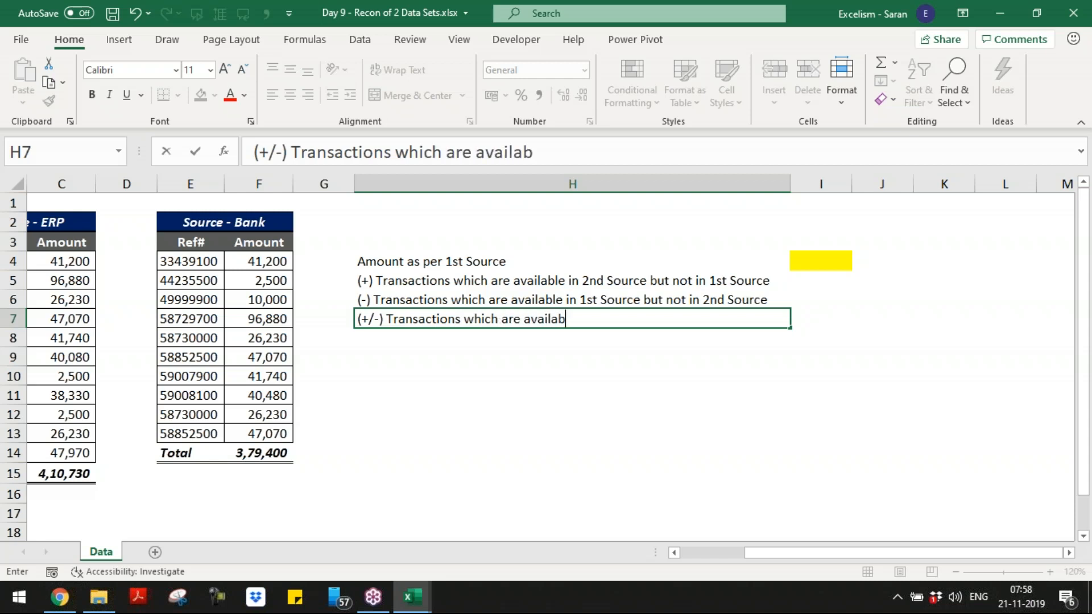
type("le in both sources w")
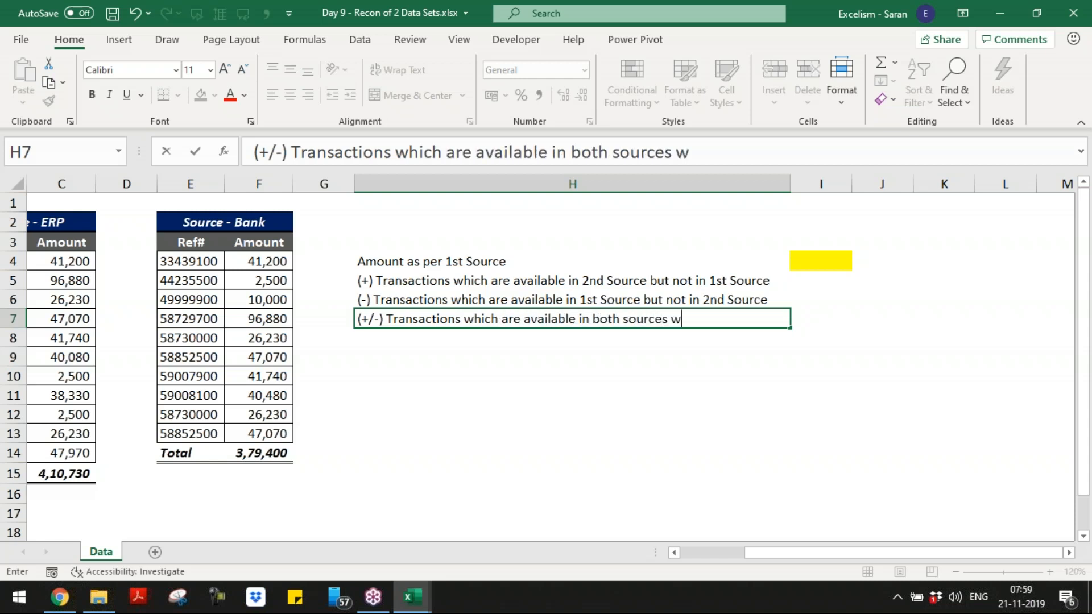
key("BackSpace")
type("but with differences")
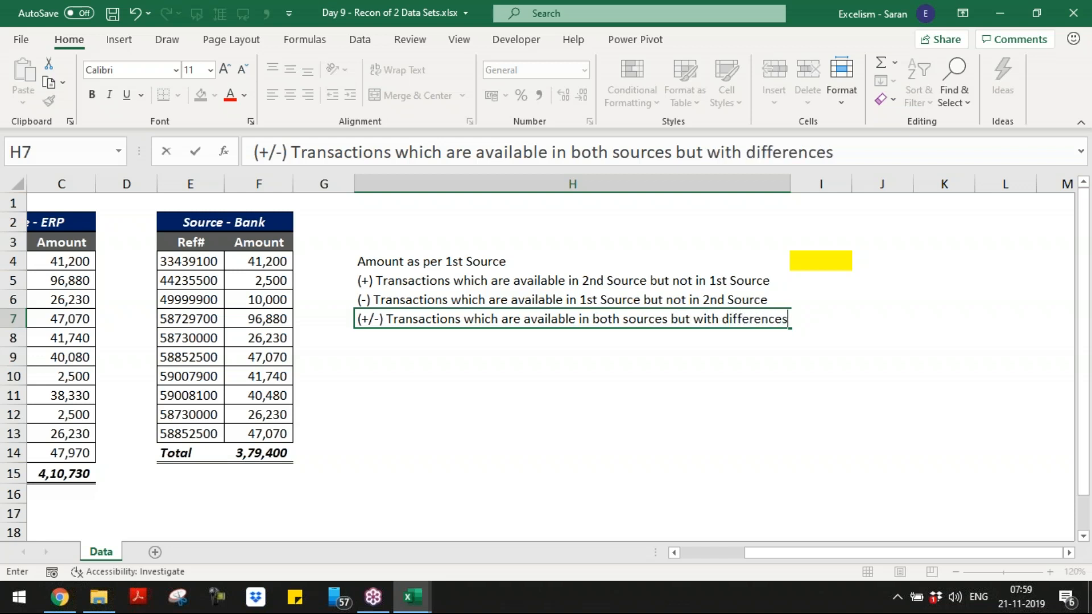
key("Return")
key("Up")
key("alt+o")
key("c")
key("a")
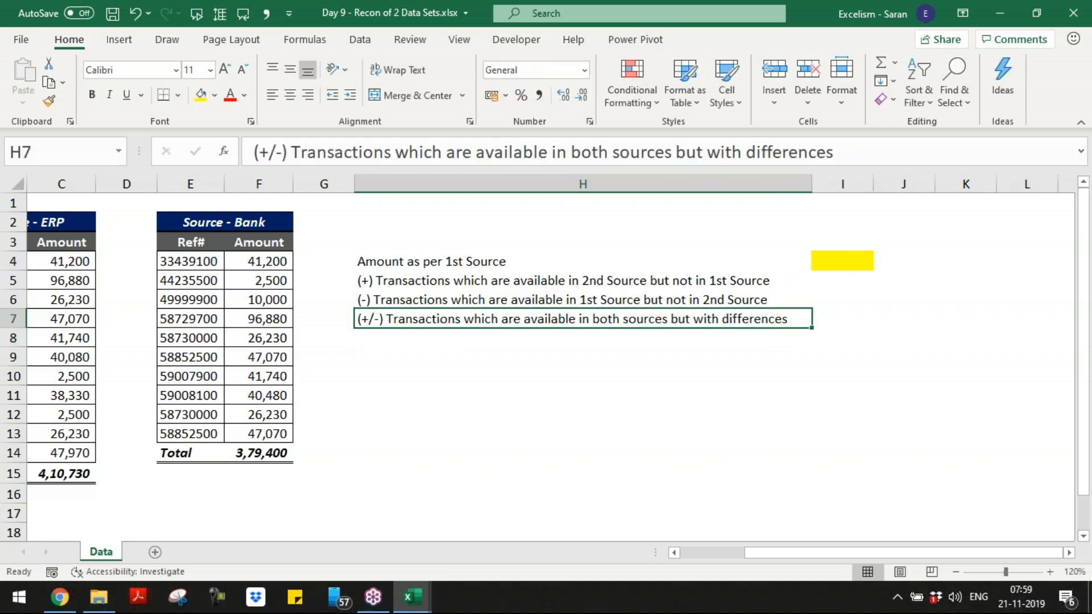
type("'")
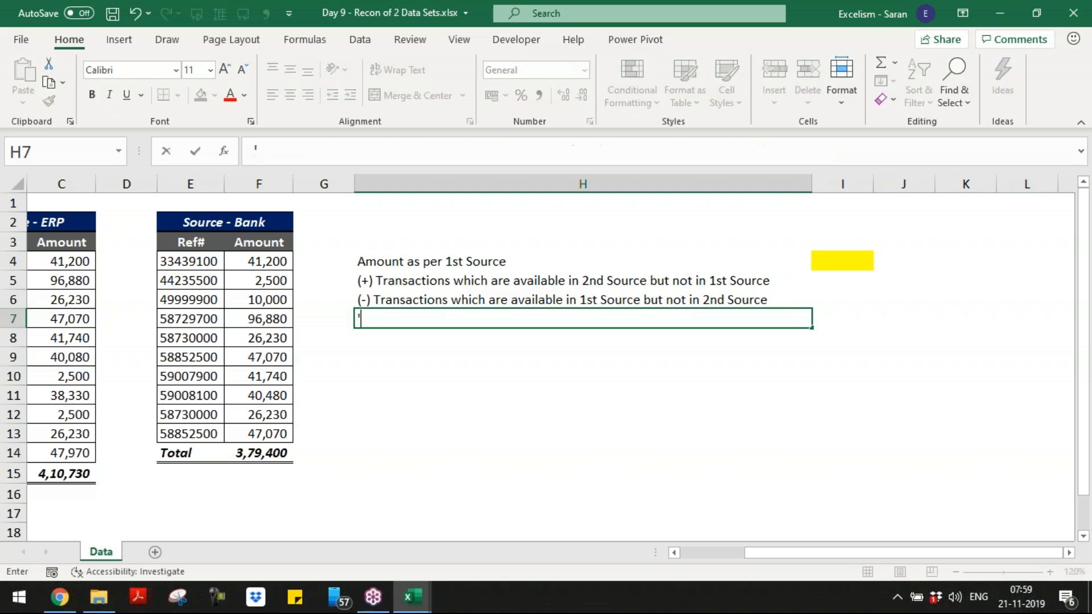
key("Escape")
key("Down")
key("Up")
key("Up")
key("Up")
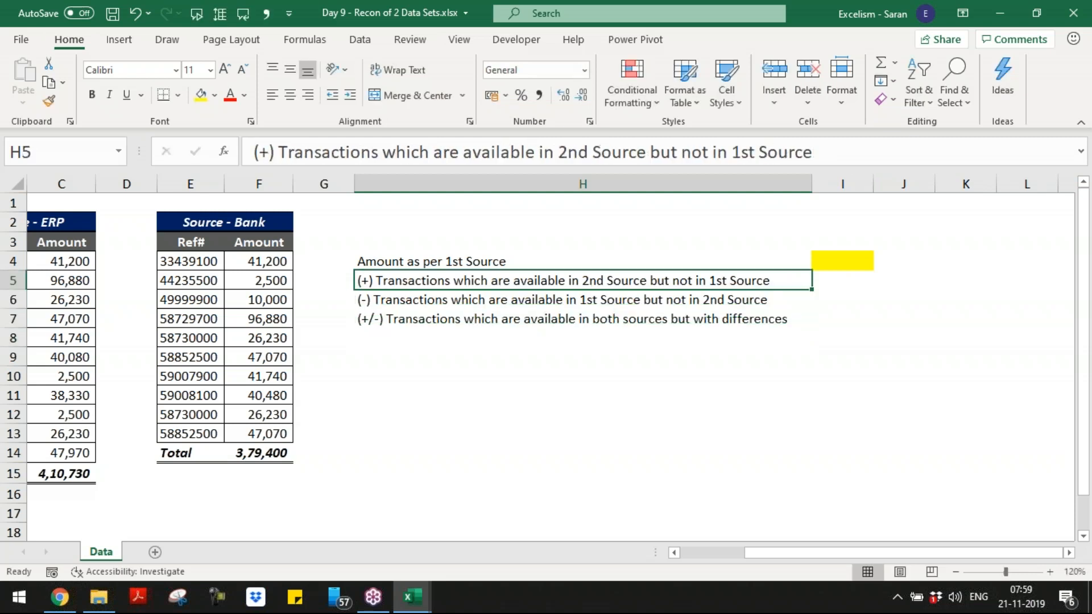
- Enter the closing label "Amount as per 2nd Source" in cell H8, below the adjustment lines
key("Right")
key("shift+Down")
key("Down")
key("Down")
key("Down")
key("Left")
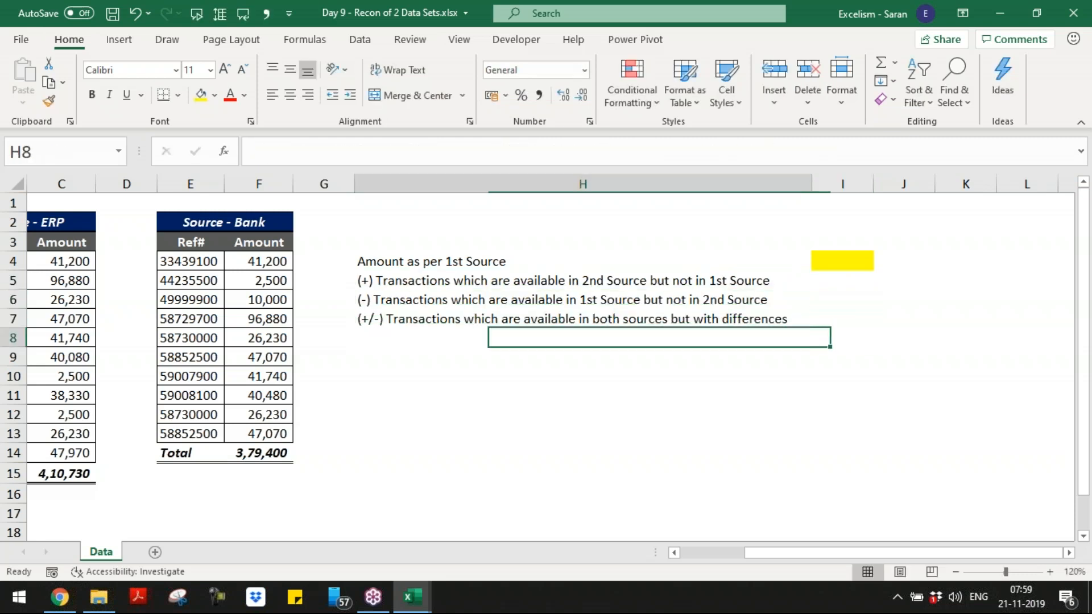
type("Amount as ")
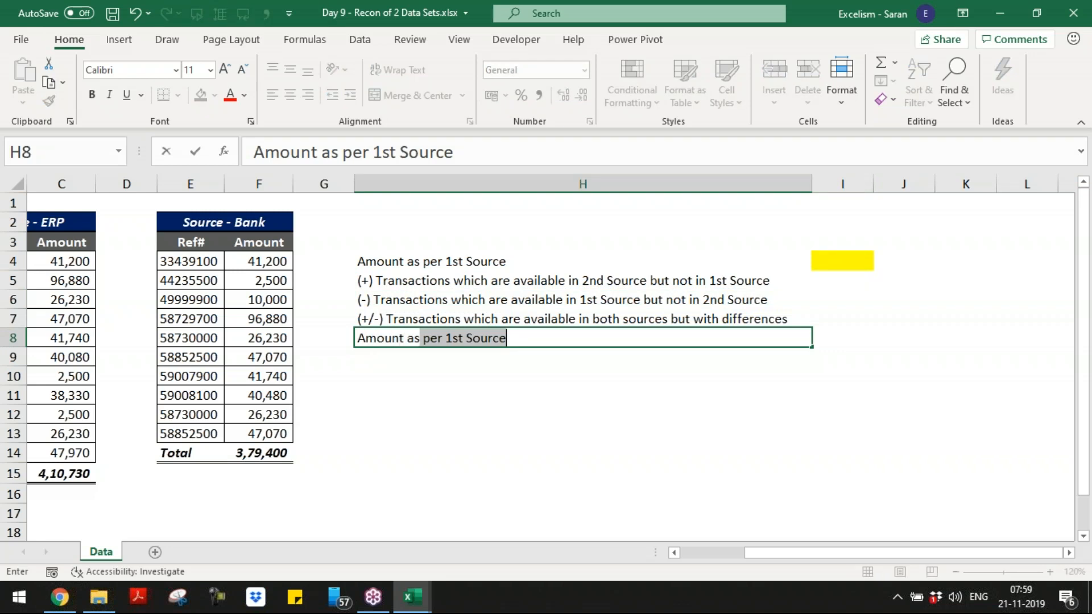
type("per 2nd Source")
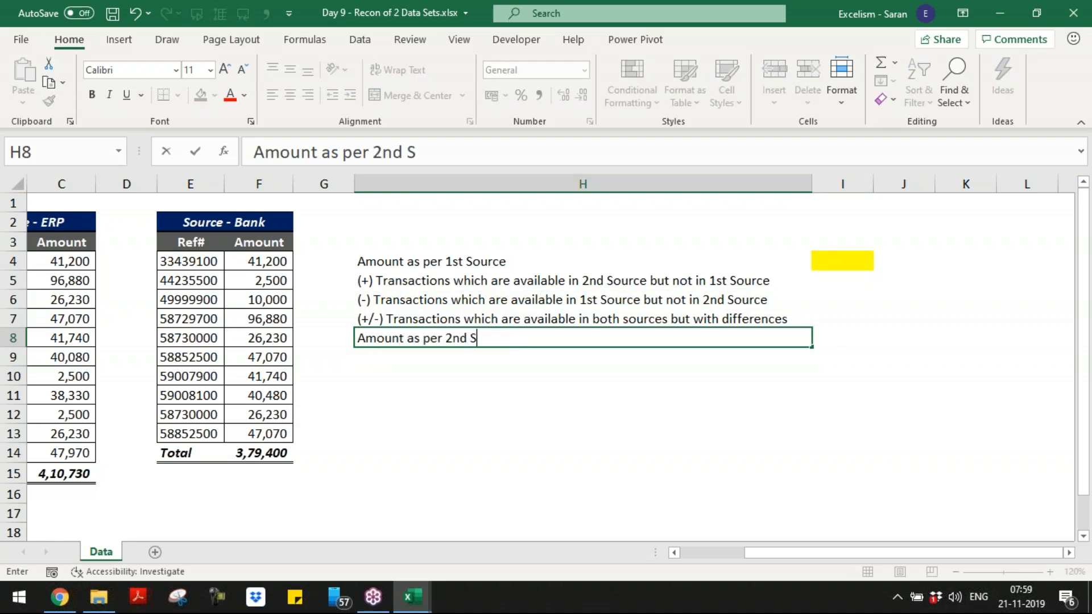
key("Return")
- Fill cell I8, beside the "Amount as per 2nd Source" label, with yellow
key("Up")
key("Right")
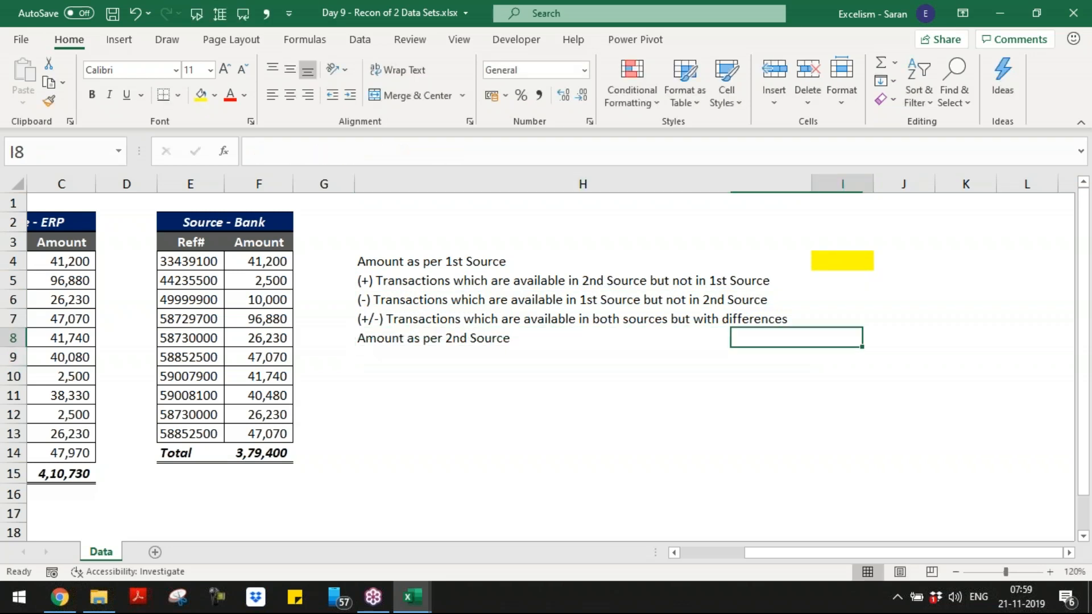
left_click(200, 95)
left_click(443, 354)
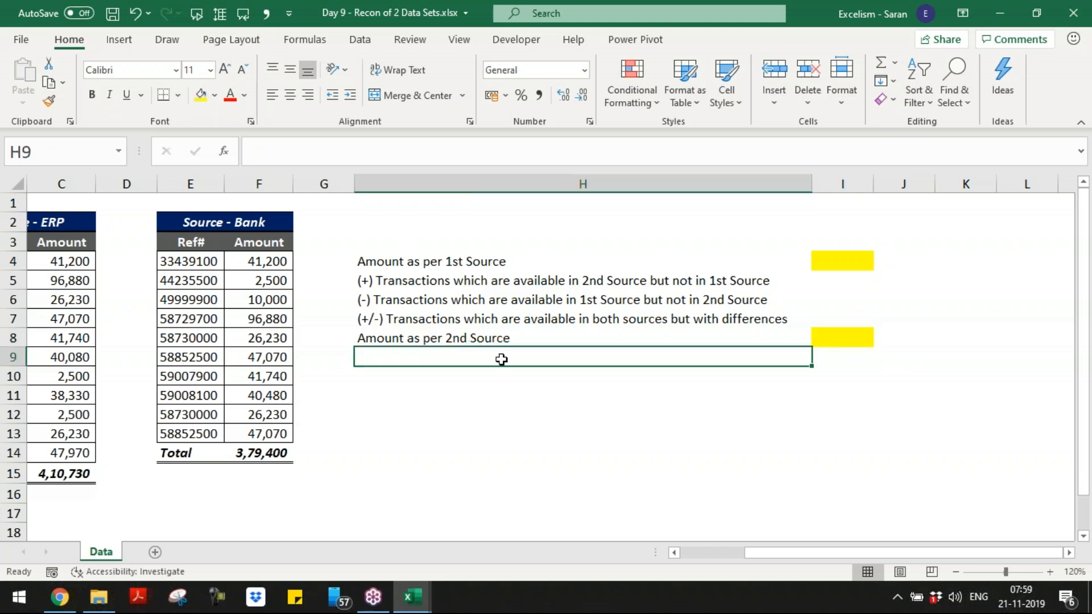
- Enter the note "If we look into any 2 source of data, only following situations are possible:" in cell H10
left_click(519, 392)
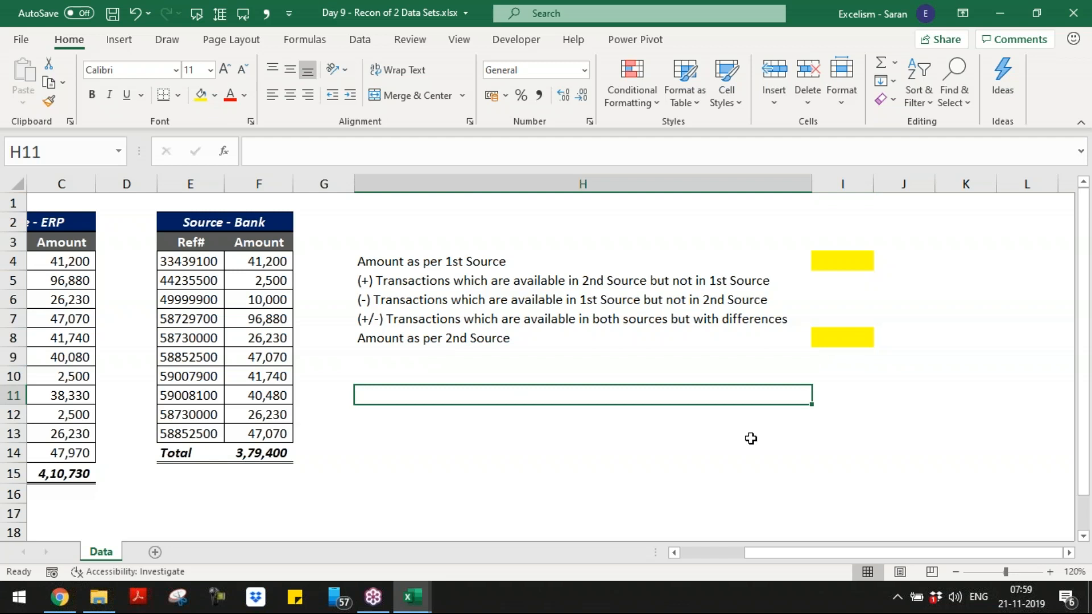
key("Up")
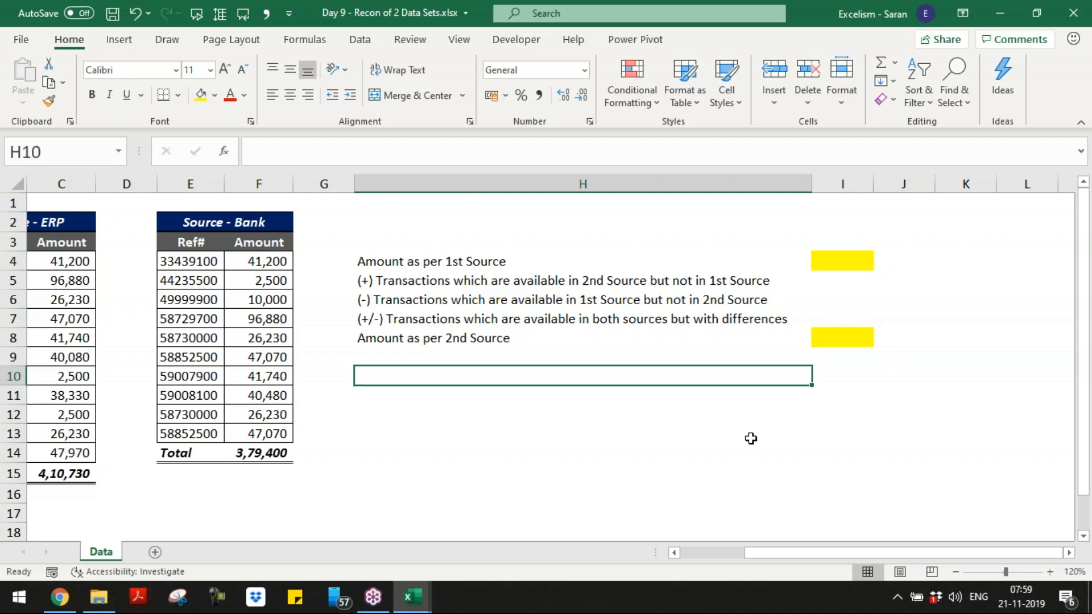
type("If we look into any 2 source")
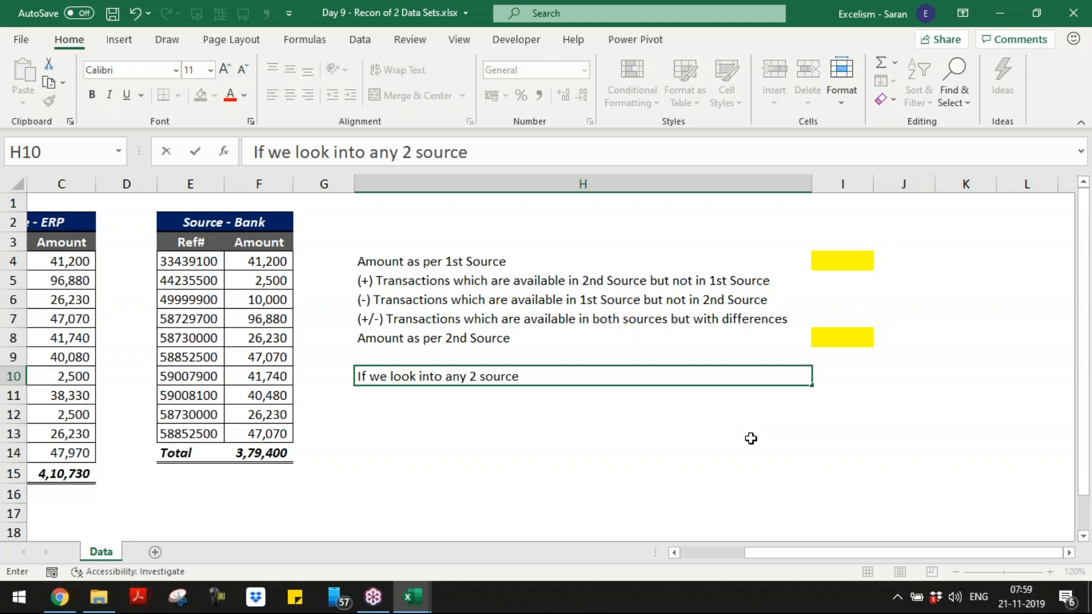
type(" of dat")
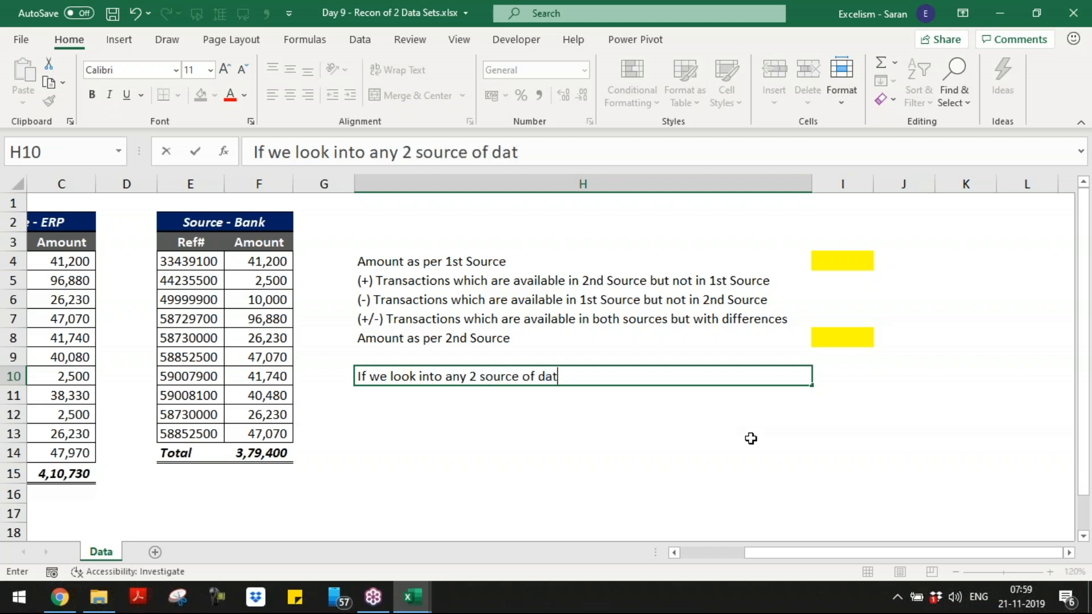
type("a, only")
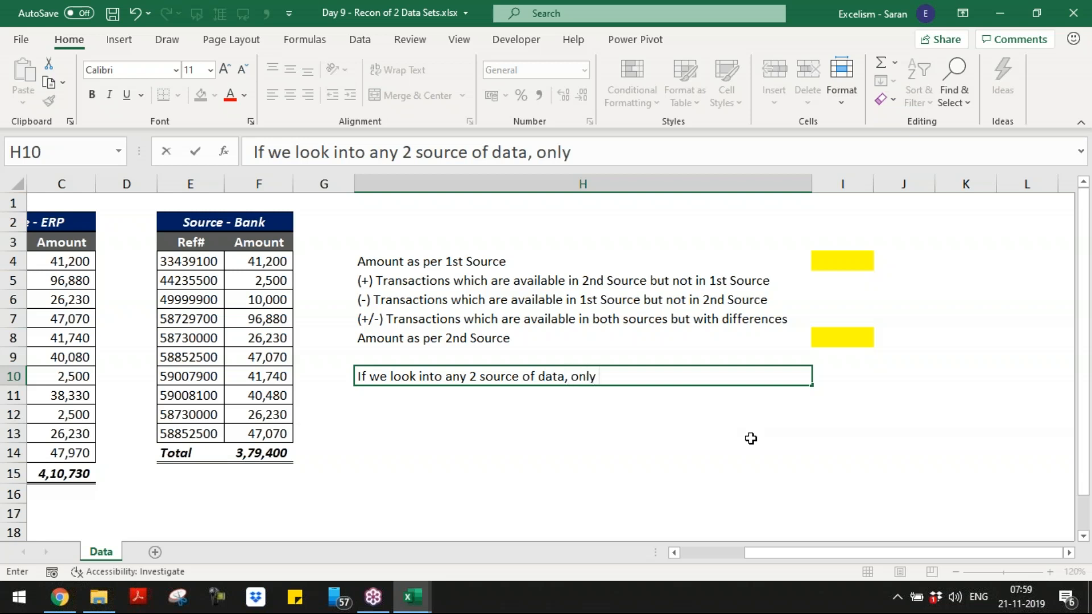
type(" following sis")
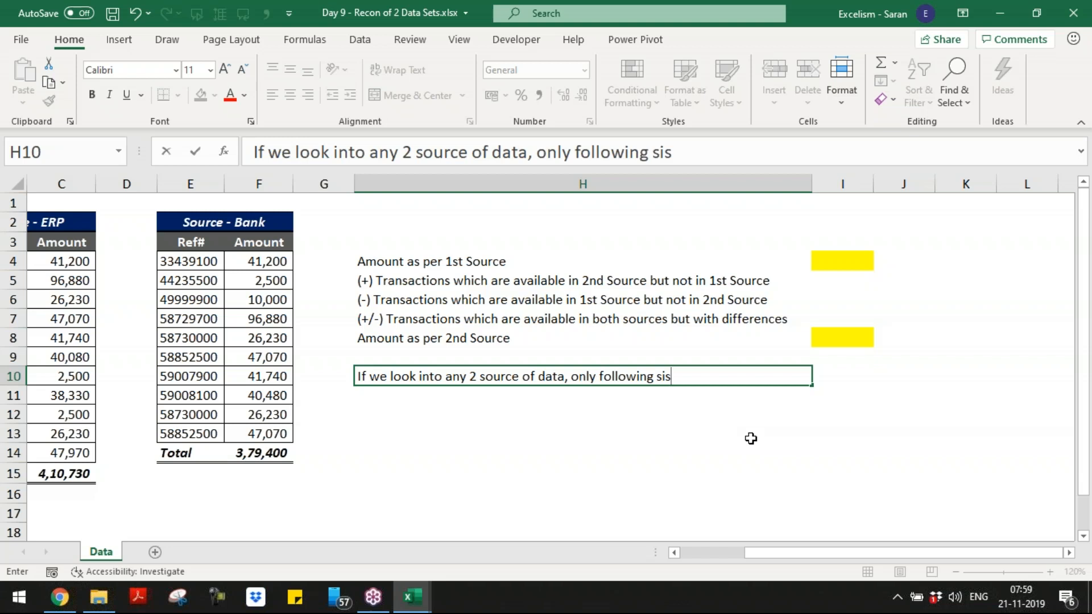
key("BackSpace")
type("tuations are pos")
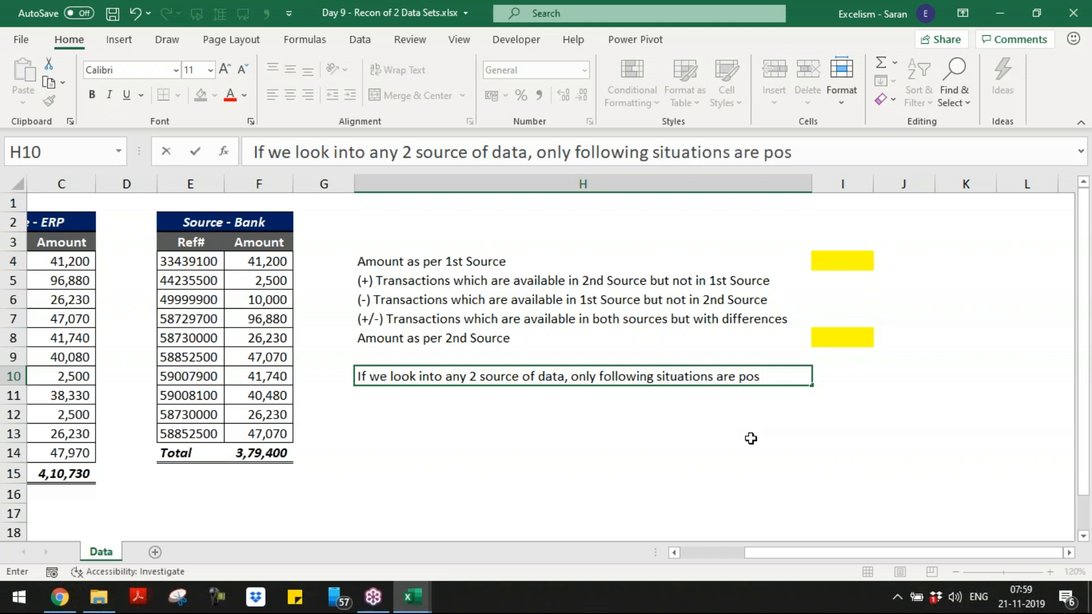
type("sible:")
key("Return")
- Enter the first situation, "1. Available in both sources and matching", in cell H11
type("1. A")
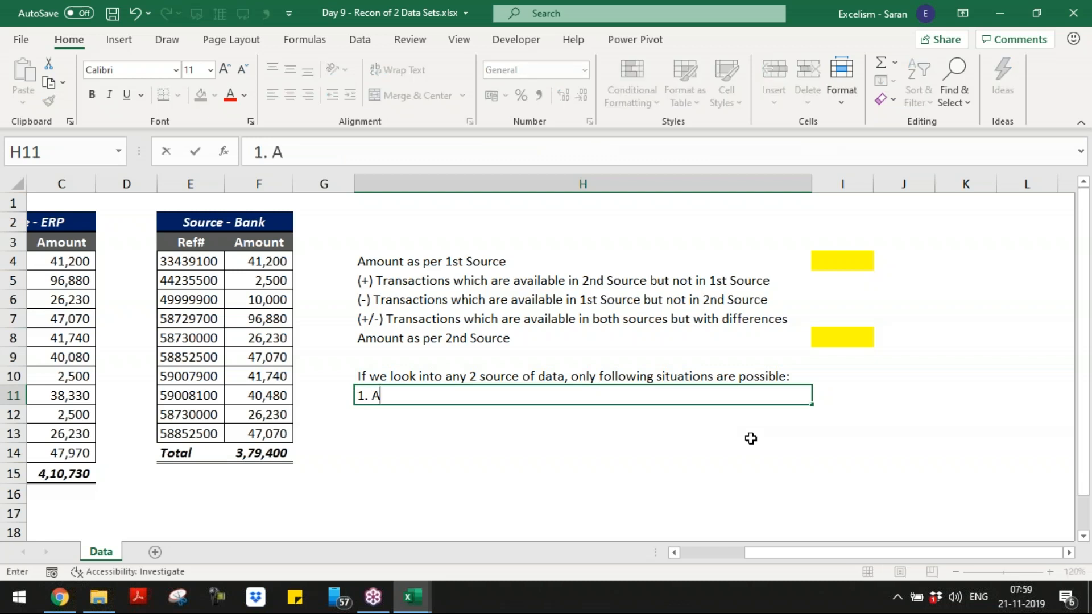
type("vailable in bo")
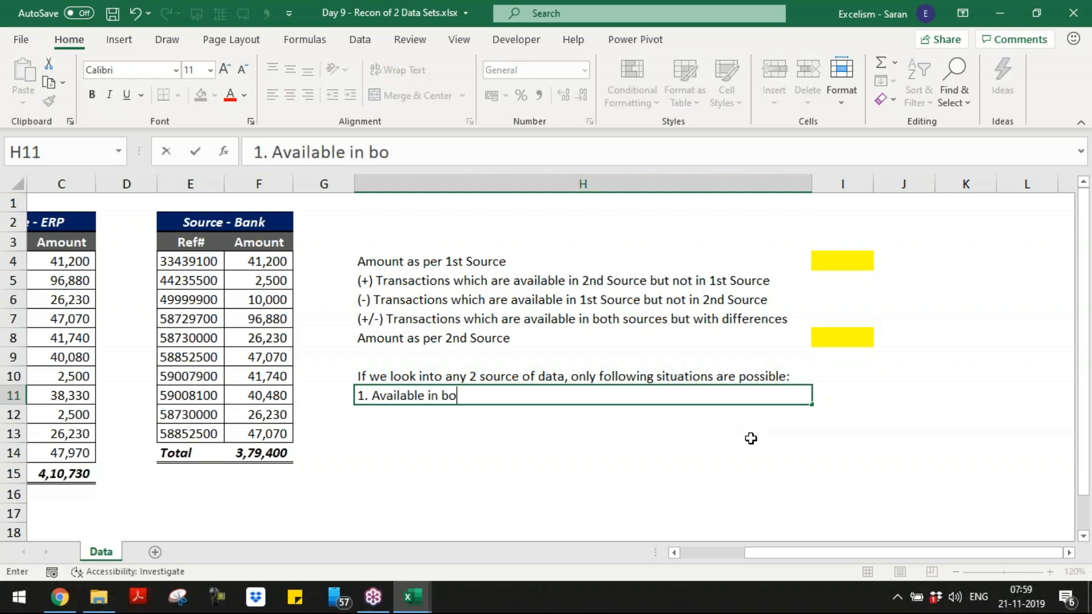
type("th sources an")
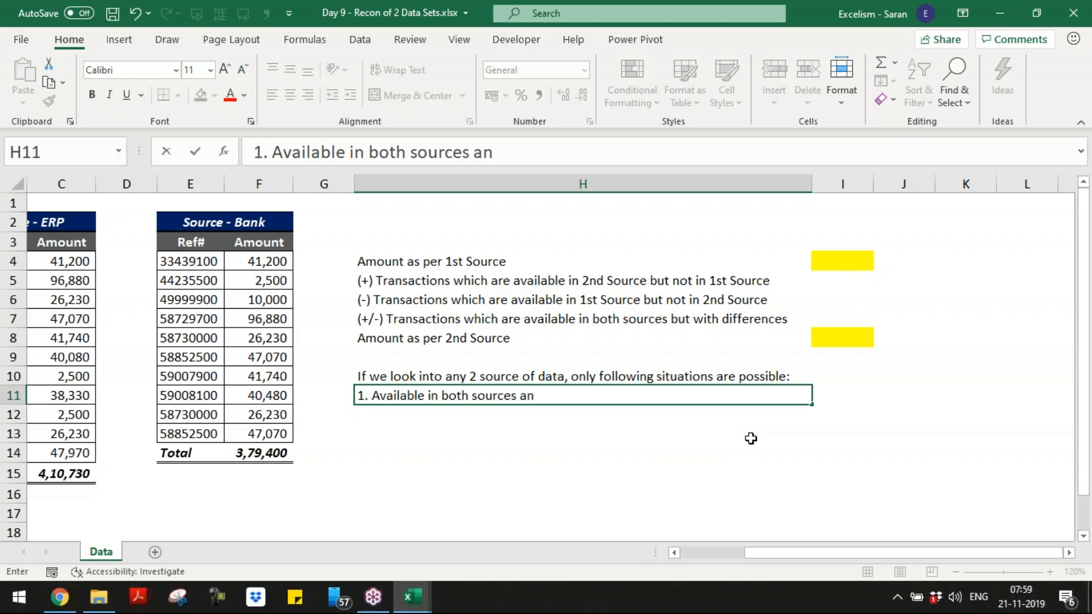
type("d matching the")
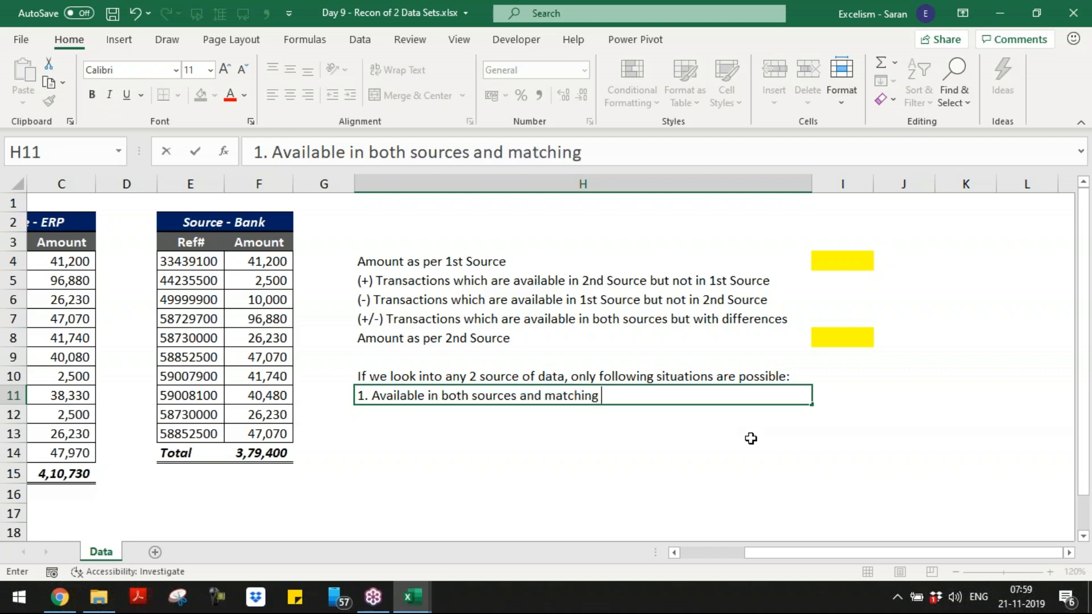
key("BackSpace")
key("BackSpace")
key("BackSpace")
key("BackSpace")
key("BackSpace")
key("Return")
- Enter the second situation, "2. Available in both sources but not matching", in cell H12
type("2")
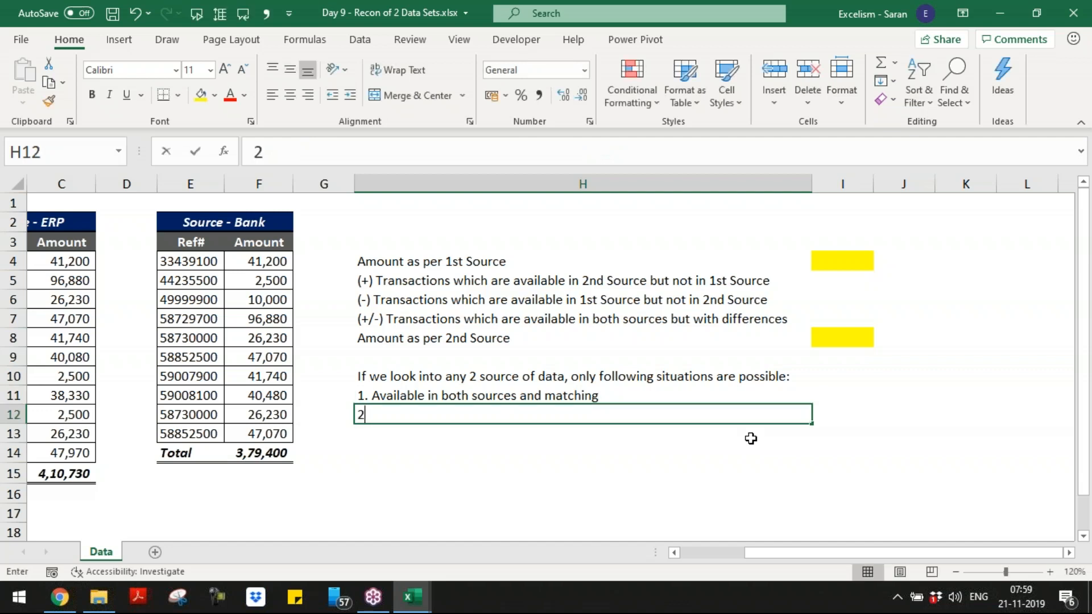
type(". Avai")
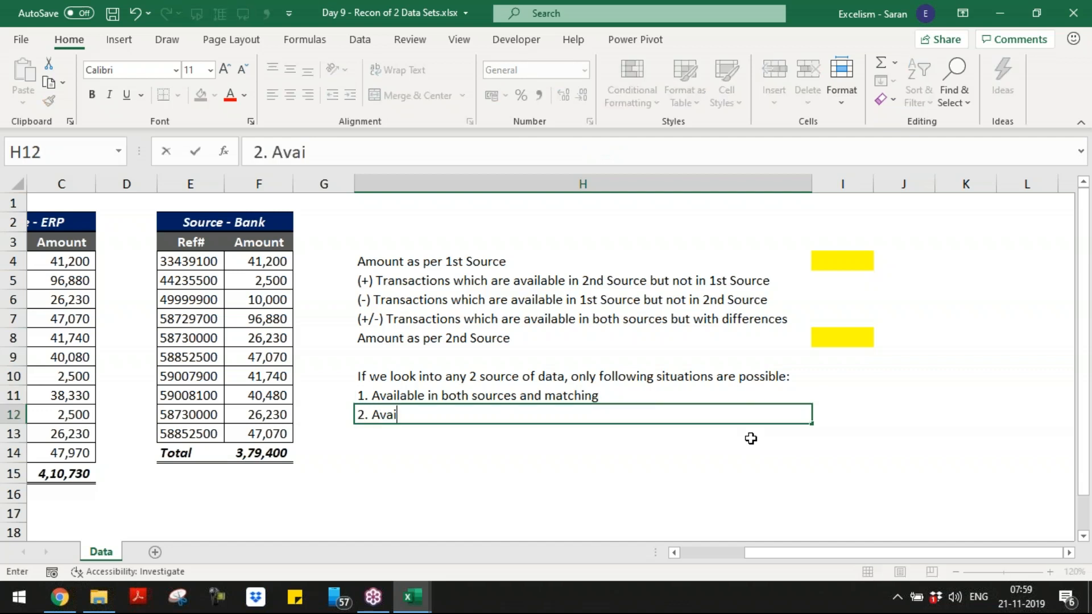
type("lable in both")
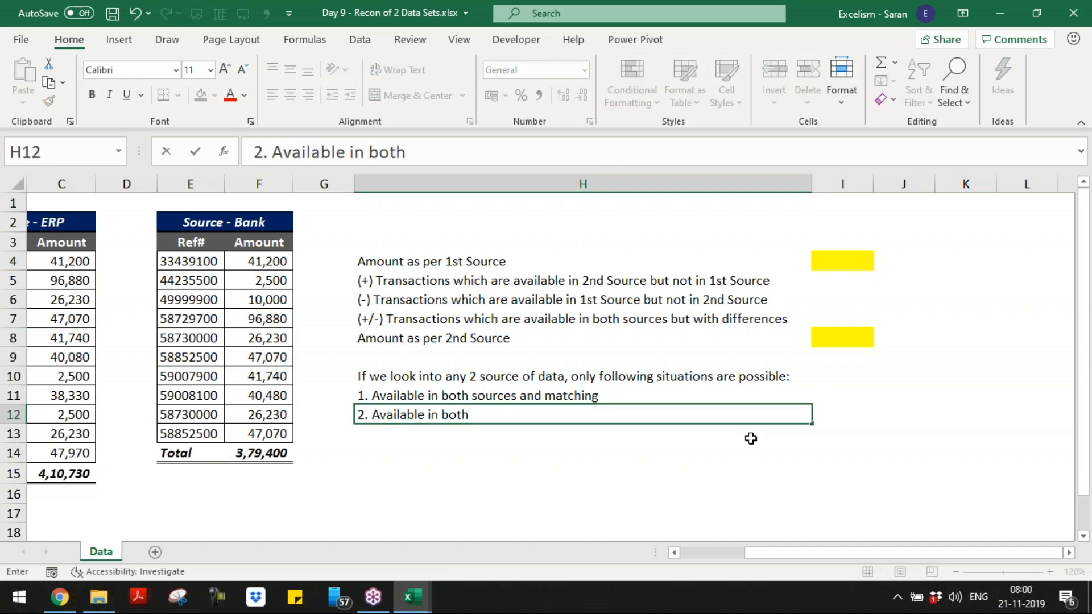
type(" sources bu")
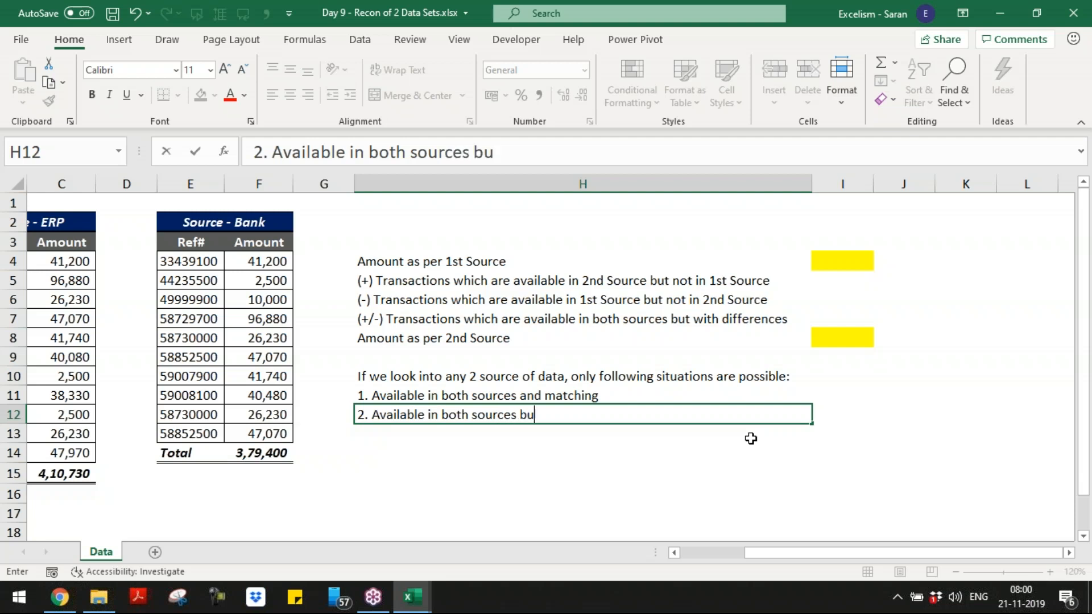
type("t not matching")
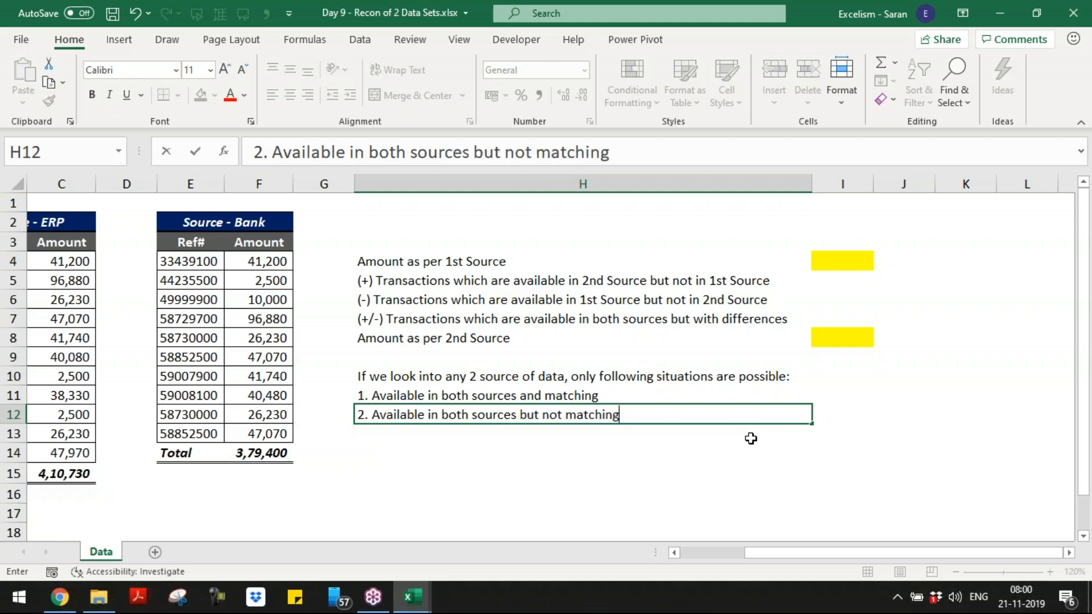
key("Return")
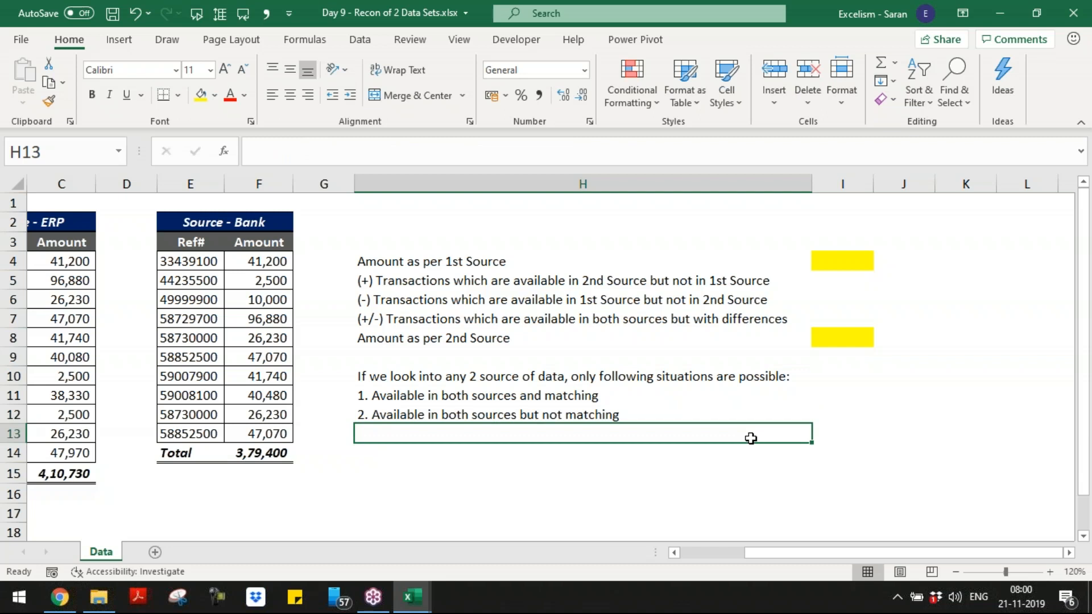
- Reword the second situation in H12 as "2. Available in both sources but amounts are not matching"
key("Up")
key("F2")
key("Left")
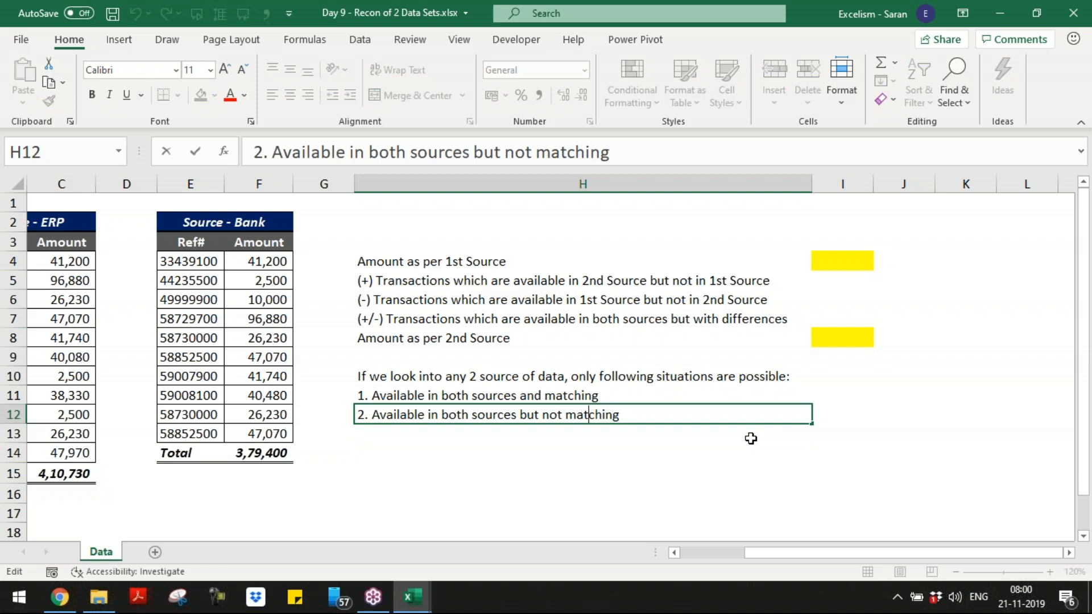
type("amount")
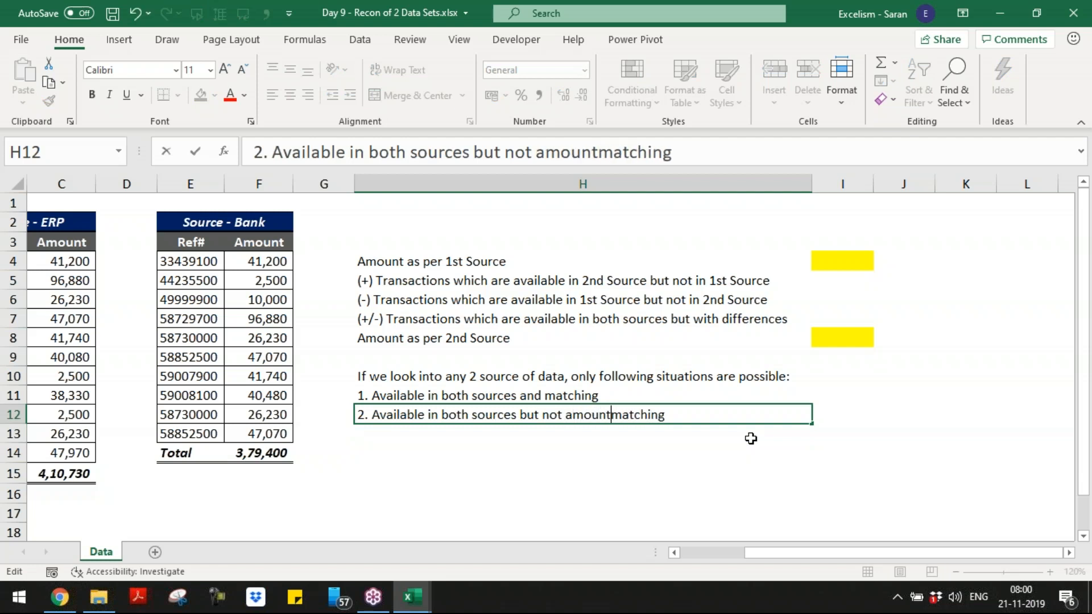
key("BackSpace")
type("s are")
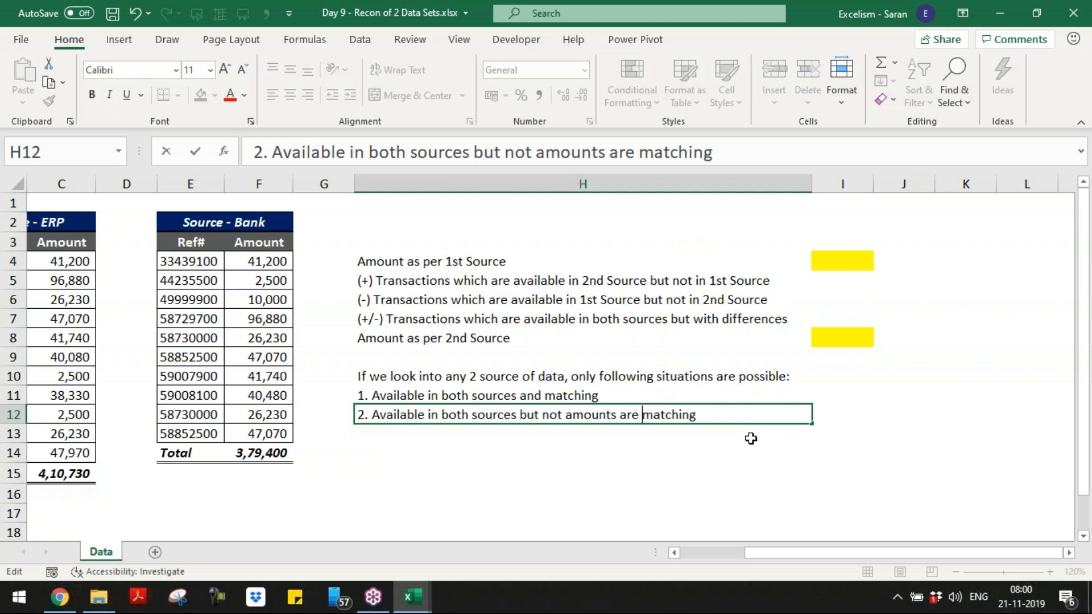
key("BackSpace")
key("BackSpace")
key("BackSpace")
key("BackSpace")
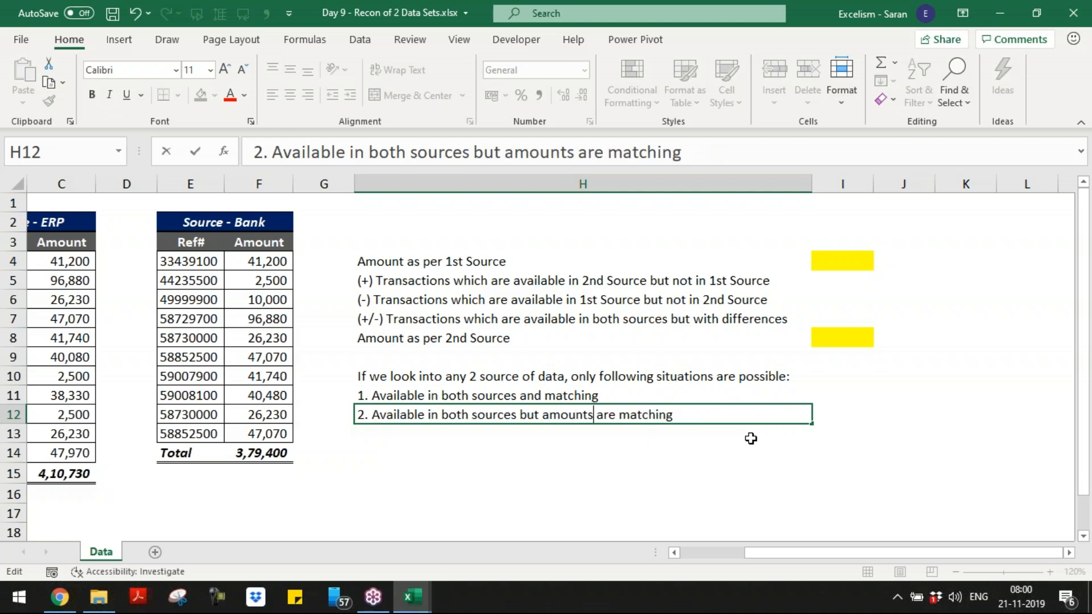
type("not")
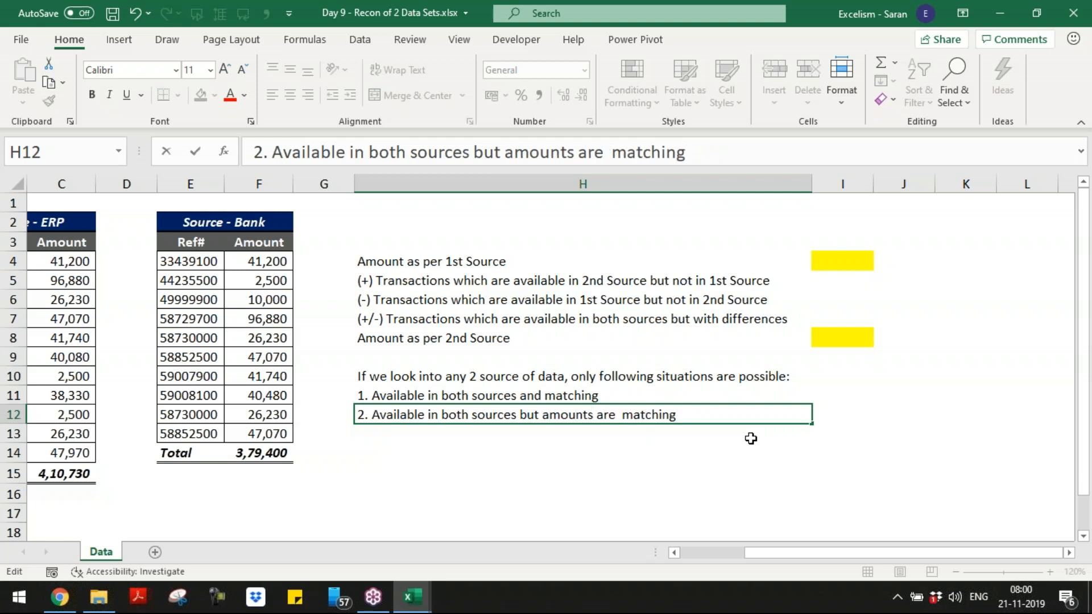
key("Return")
- Insert "also amounts are" before "matching" in the first situation in cell H11
key("Up")
key("Up")
key("F2")
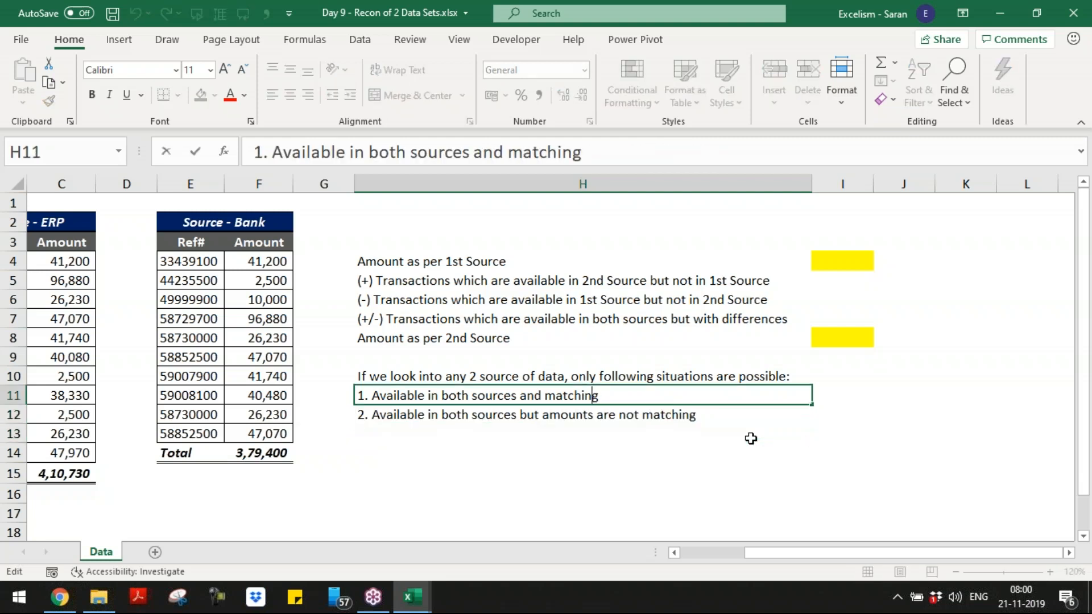
type("also amo")
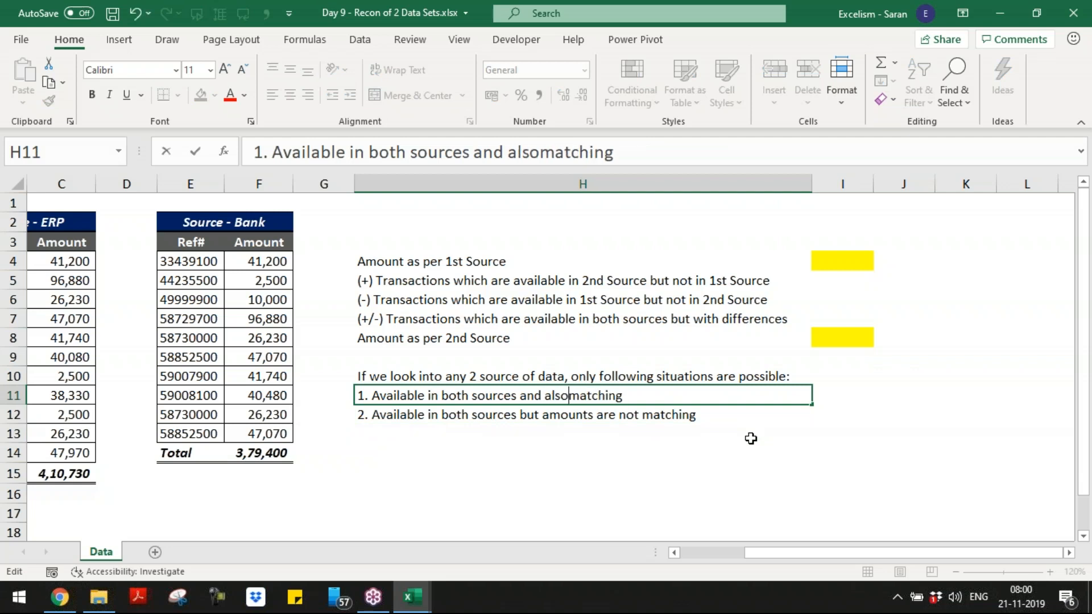
type("unts are")
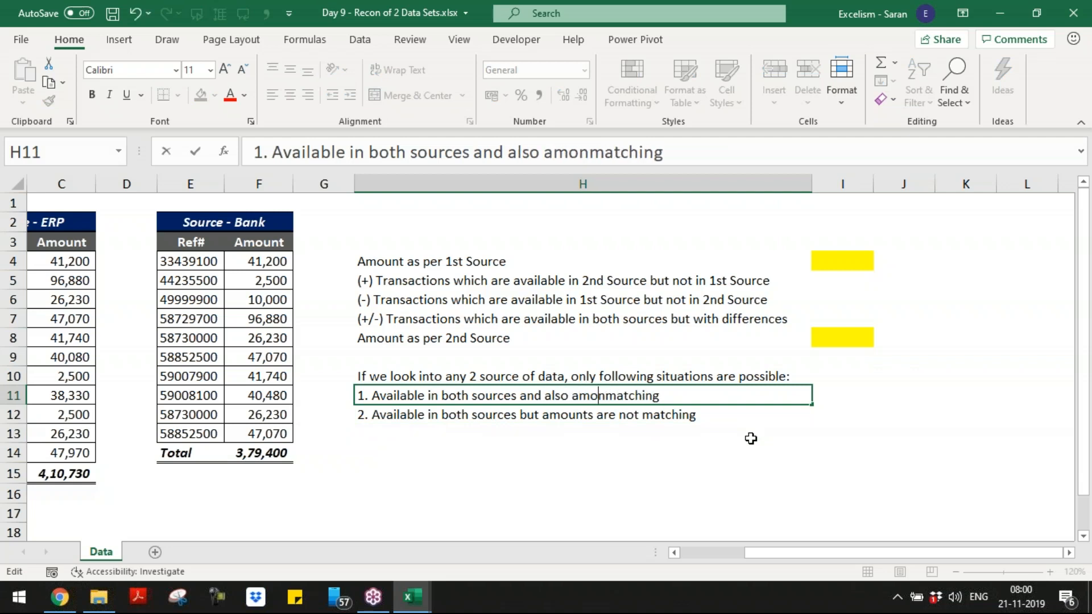
key("ctrl+Return")
- Enter the third situation, "3. Available only in 1st Source but not in second source", in cell H13
key("Down")
key("Down")
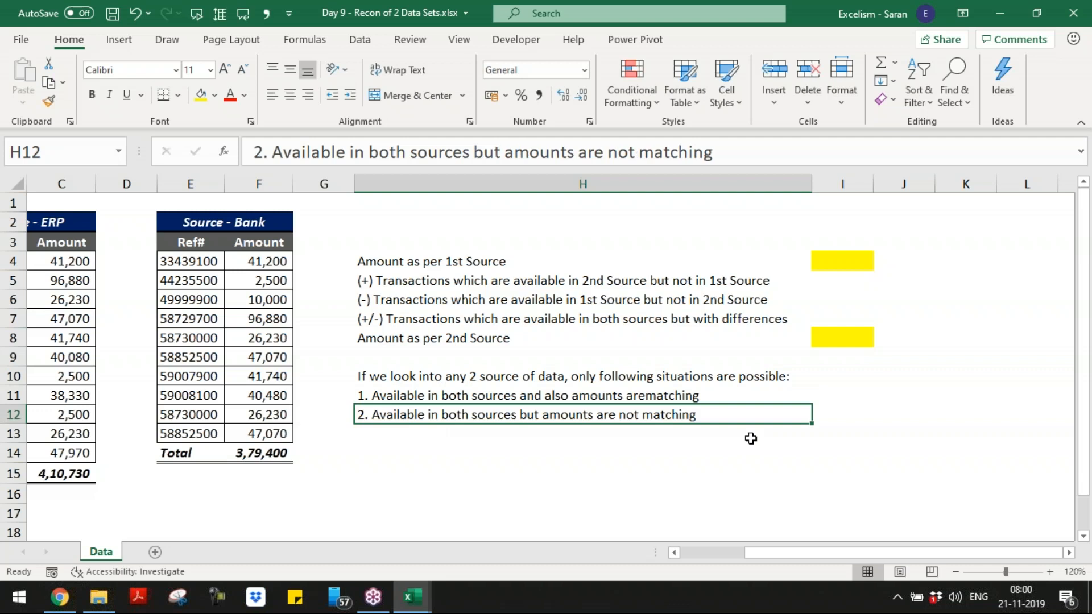
type("3.")
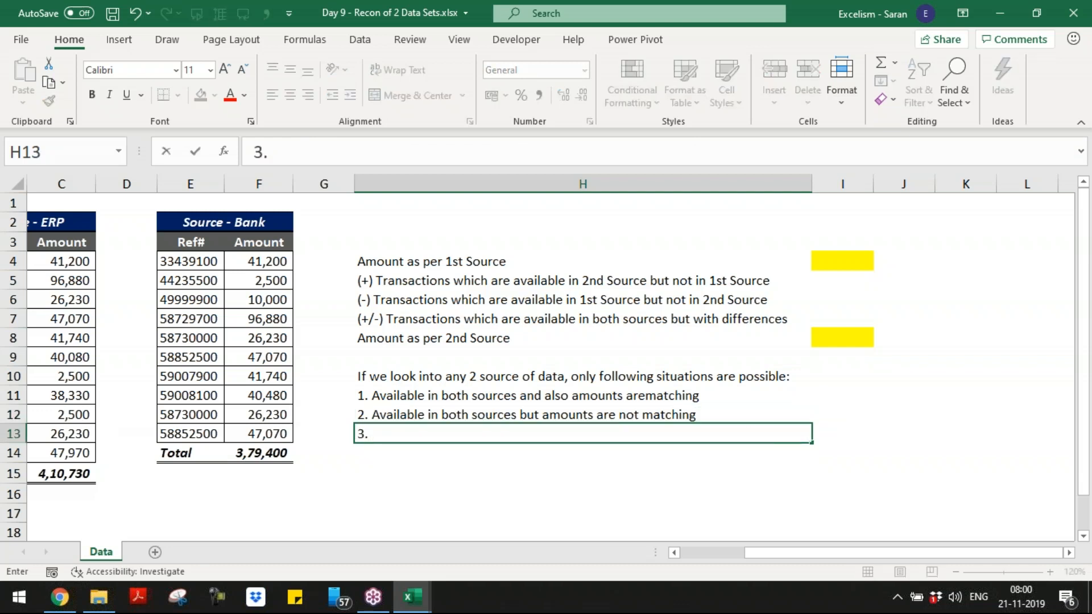
type(" Availale")
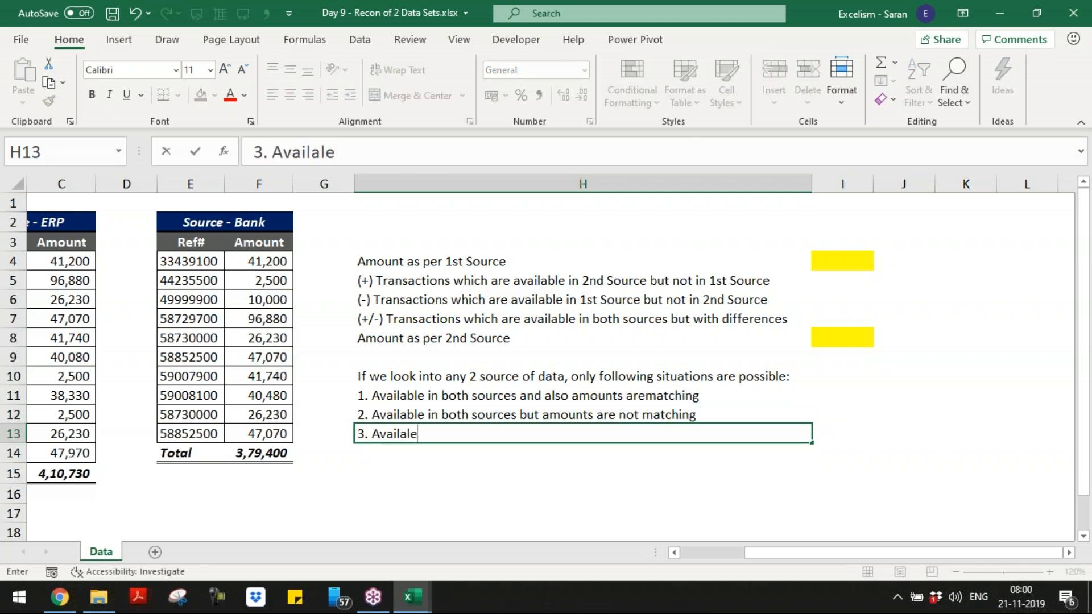
key("BackSpace")
key("BackSpace")
key("BackSpace")
type("able only ")
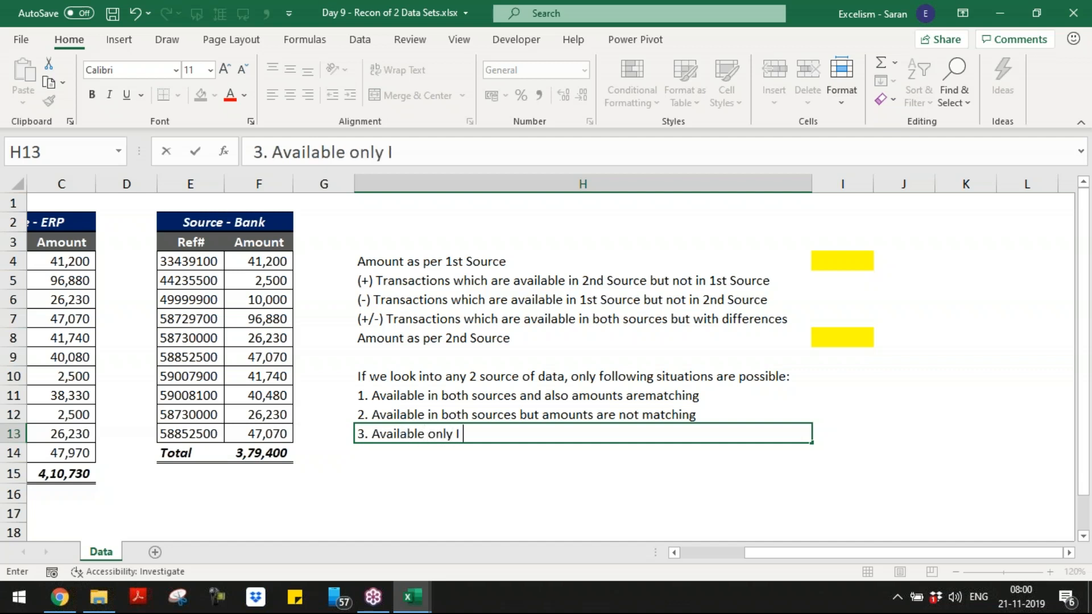
type("in 1st Source but no")
key("BackSpace")
type("not in second source")
key("Return")
- Enter the fourth situation, "4. Available only in 2nd Source but not in 1st Source", in cell H14
type("4.")
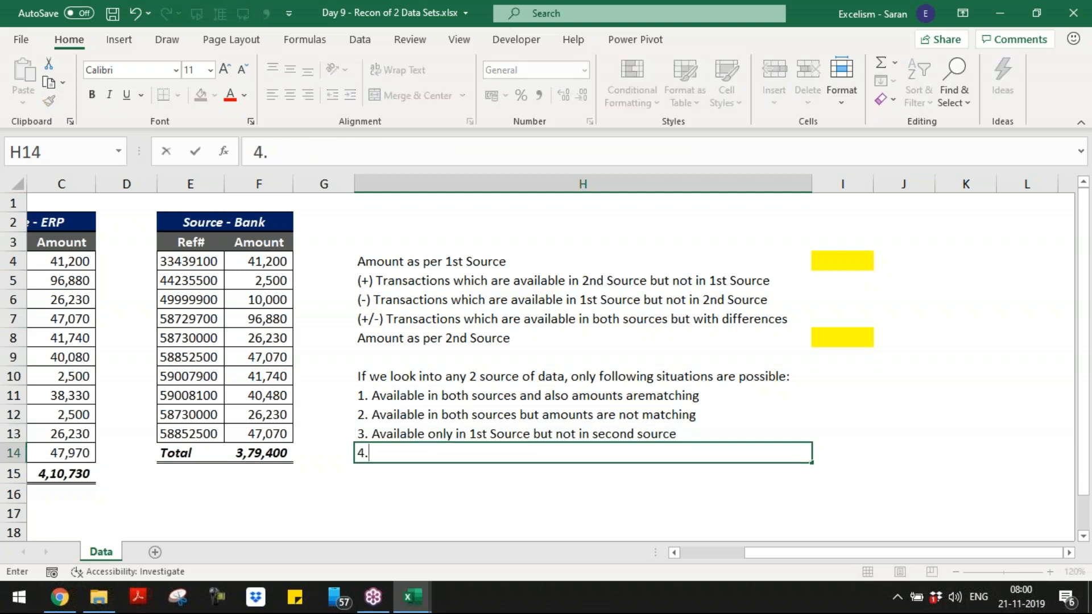
type(" Available o")
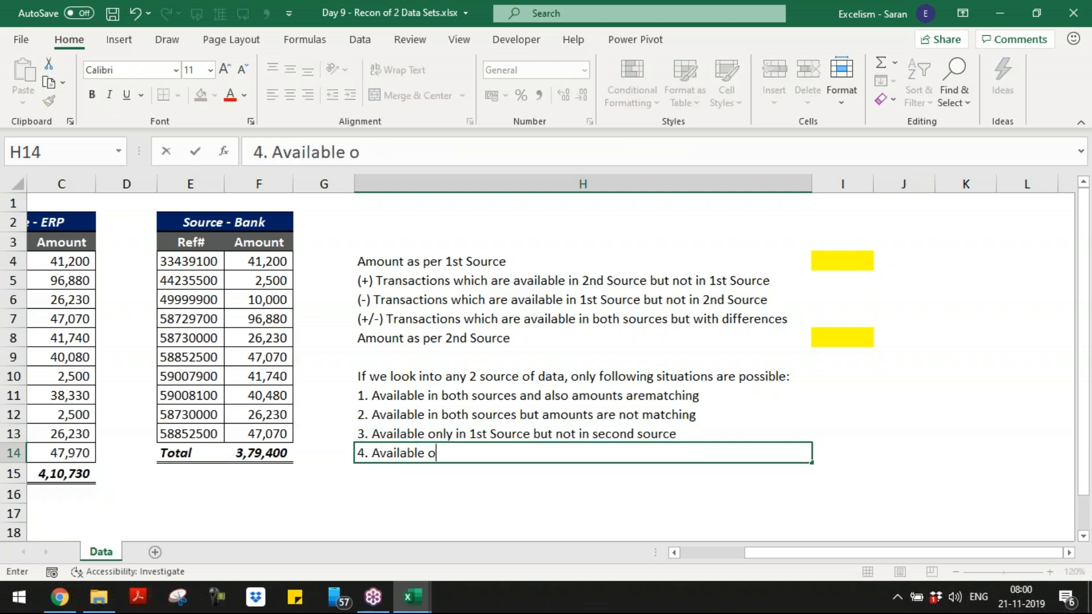
type("nly in 2nd Source but i")
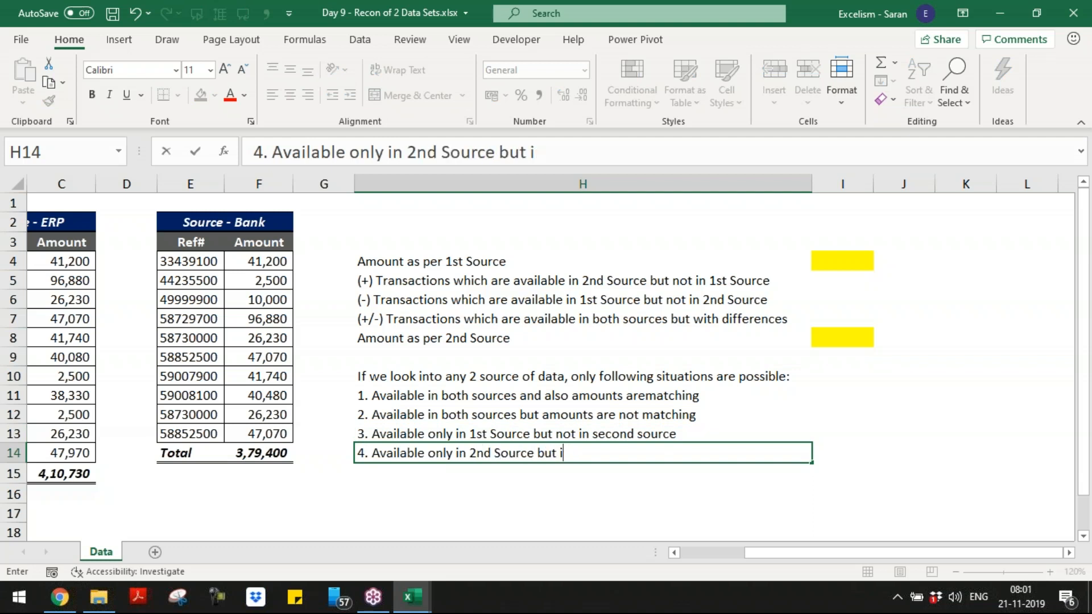
type("not in 1st Source")
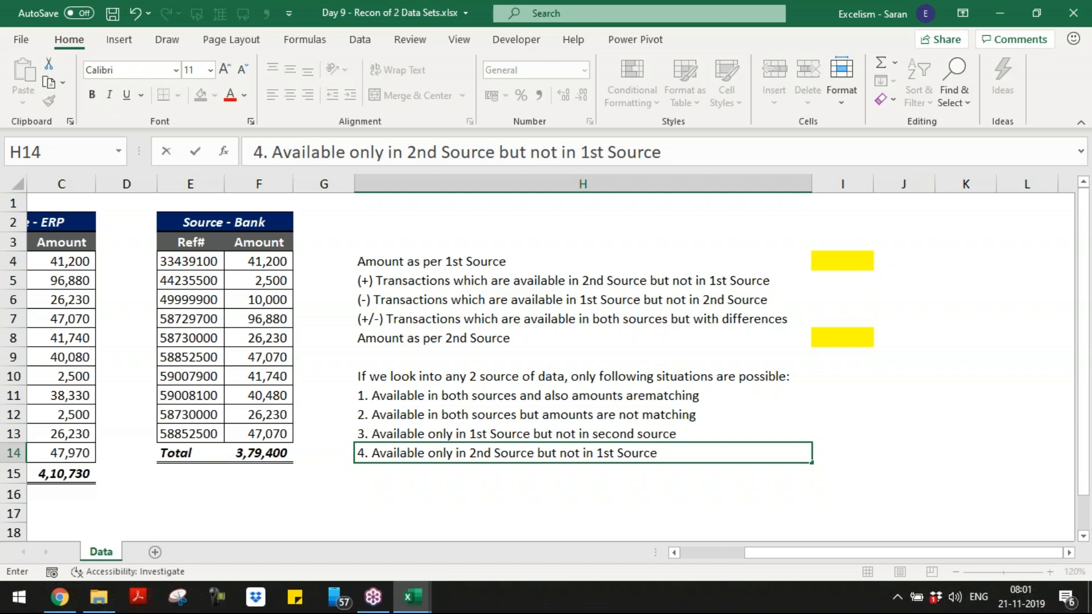
key("Return")
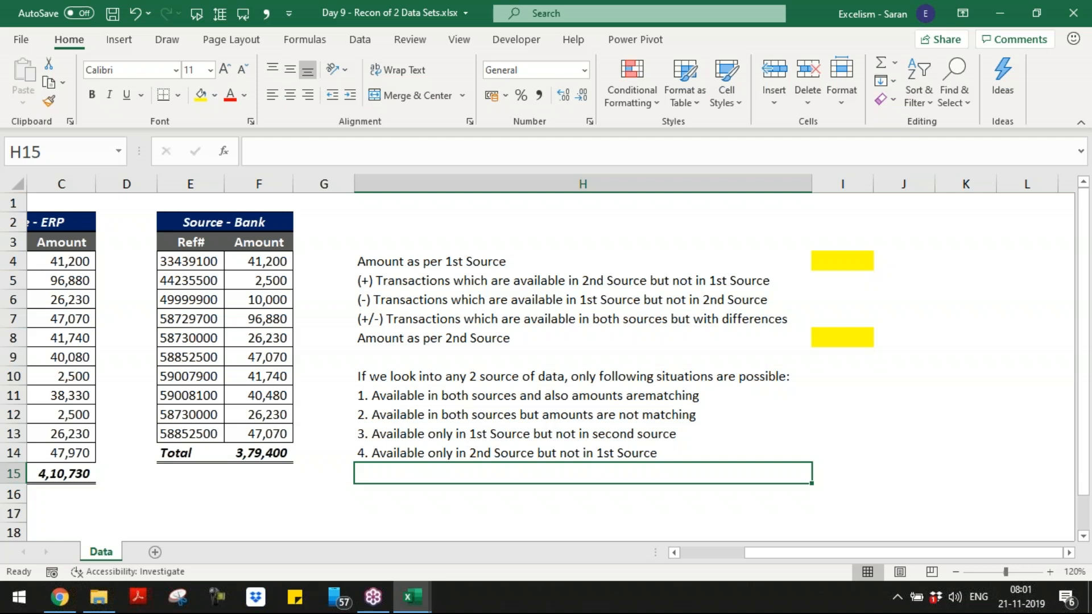
- Review the reconciliation lines in rows 4 to 8 against the list of possible situations
left_click(734, 270)
left_click(846, 268)
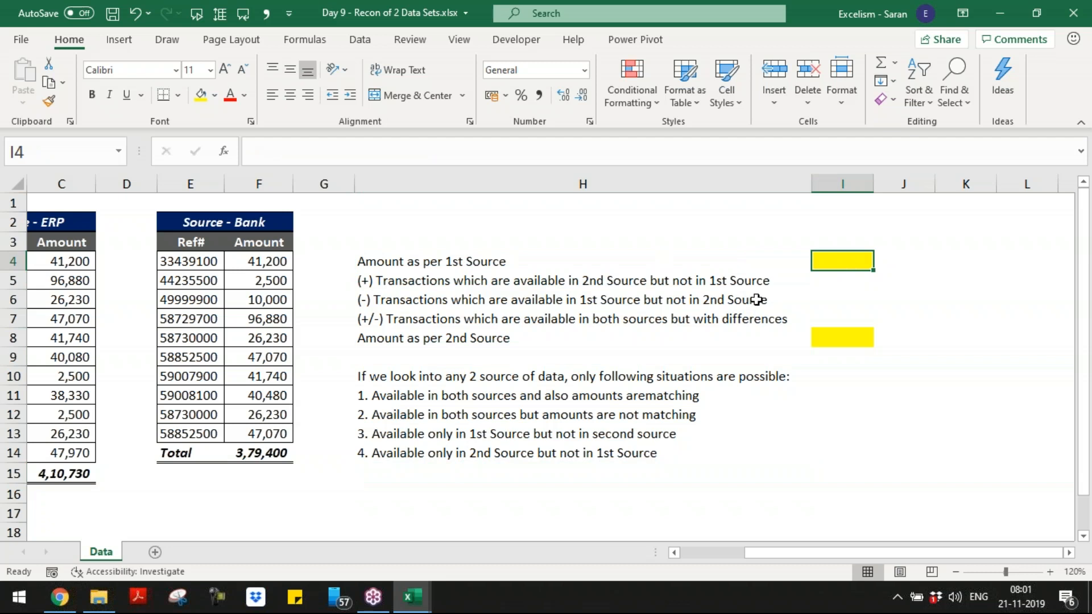
left_click_drag(652, 403, 649, 435)
left_click(628, 398)
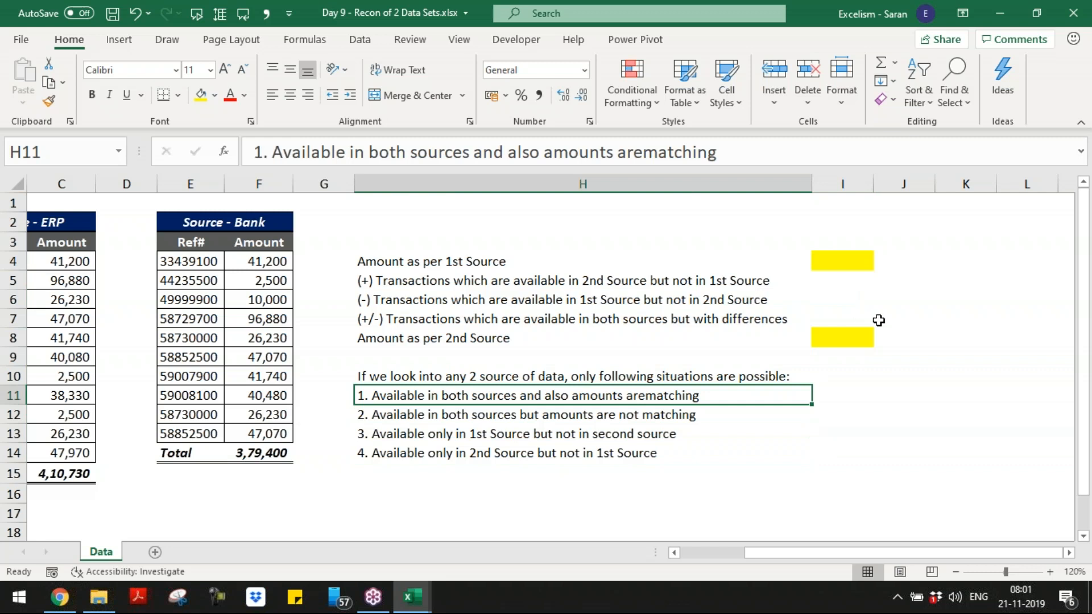
left_click(766, 331)
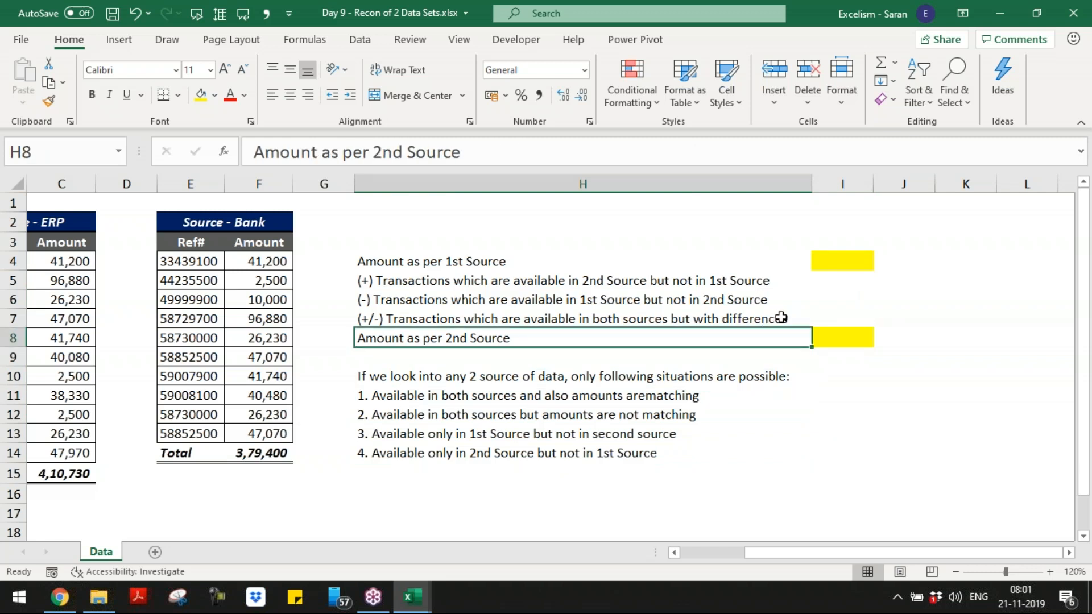
left_click(824, 319)
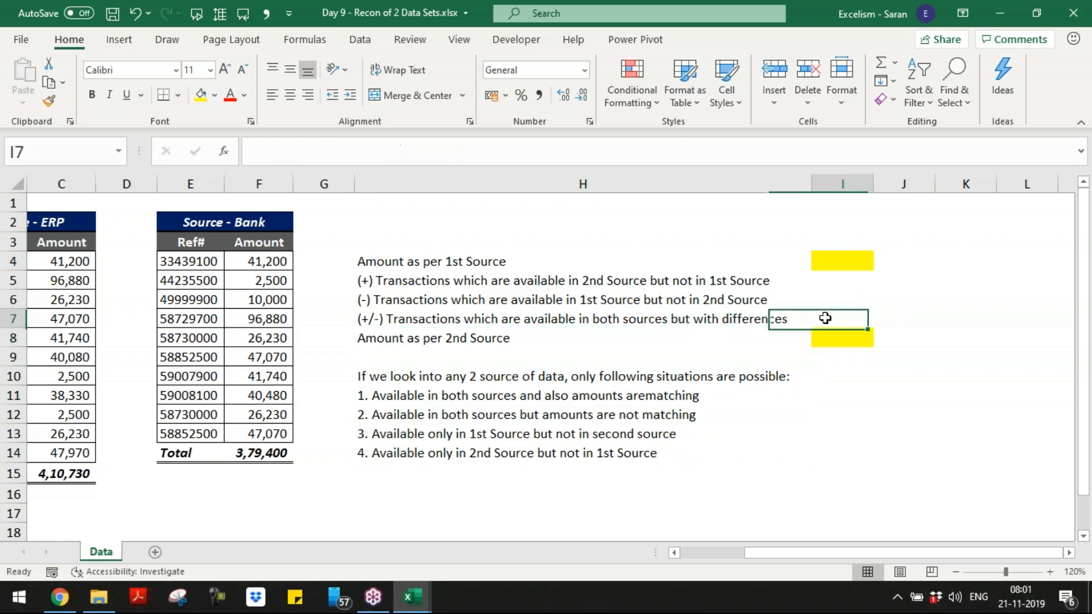
left_click(730, 320)
left_click(852, 314)
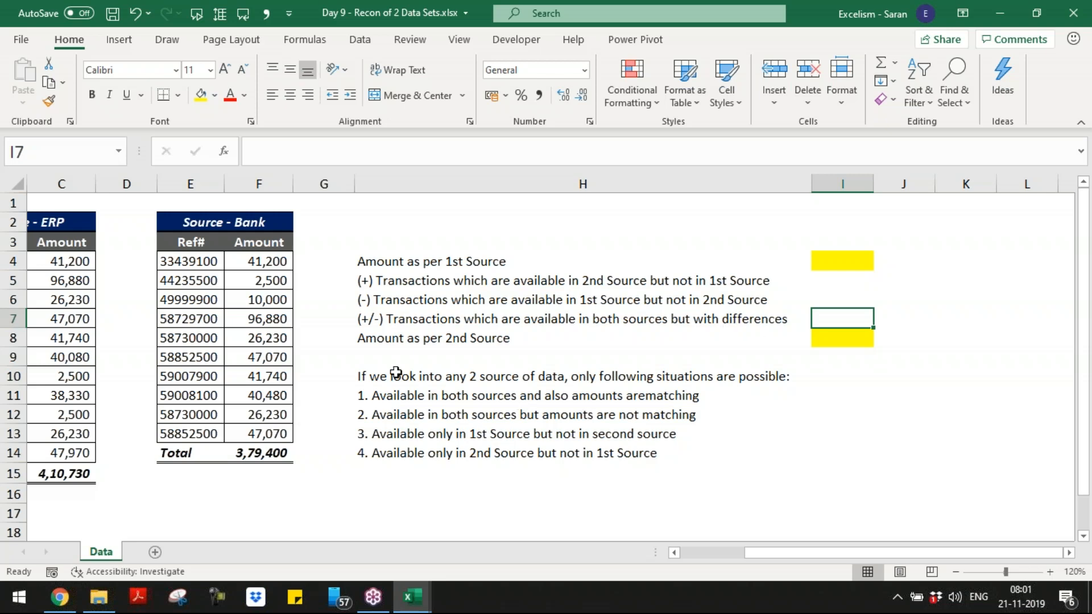
- Compare the reference numbers in the ERP and Bank tables, including the reference repeated in the Bank list
key("ctrl+Home")
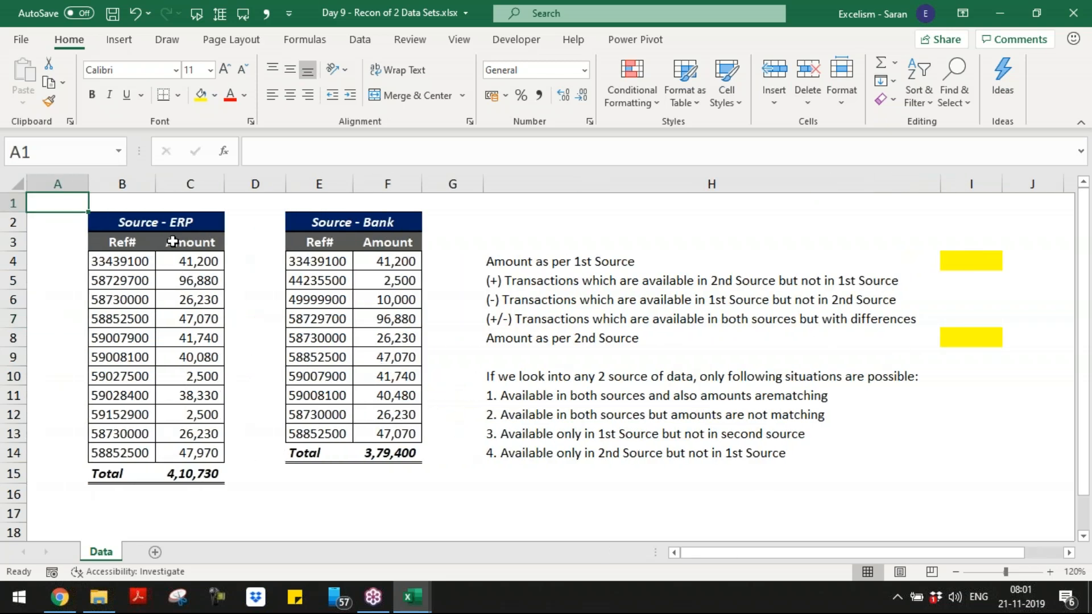
left_click(171, 224)
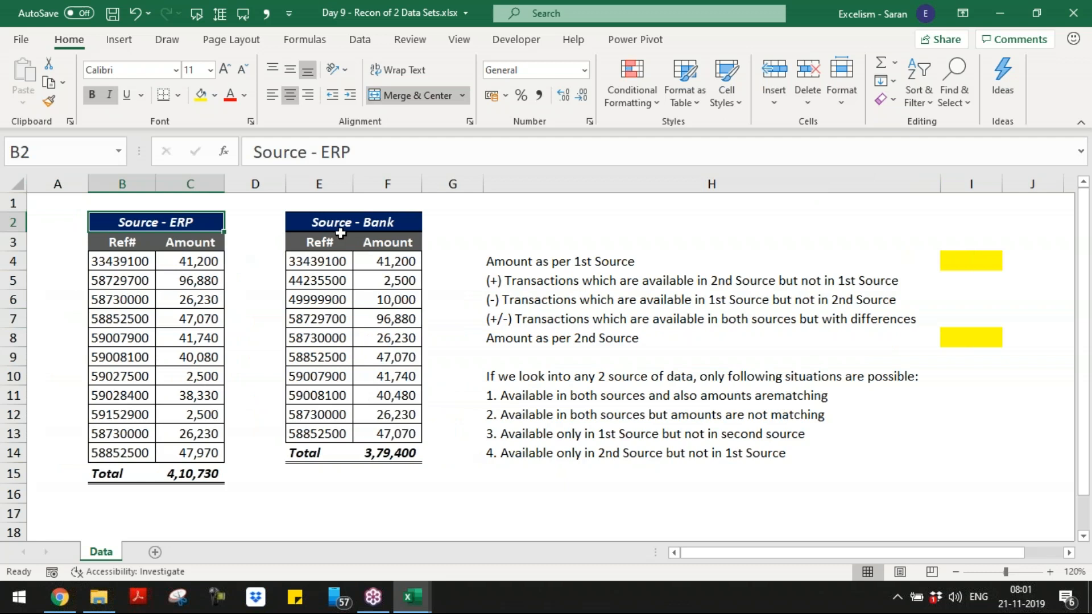
left_click(341, 224)
left_click_drag(135, 263, 126, 435)
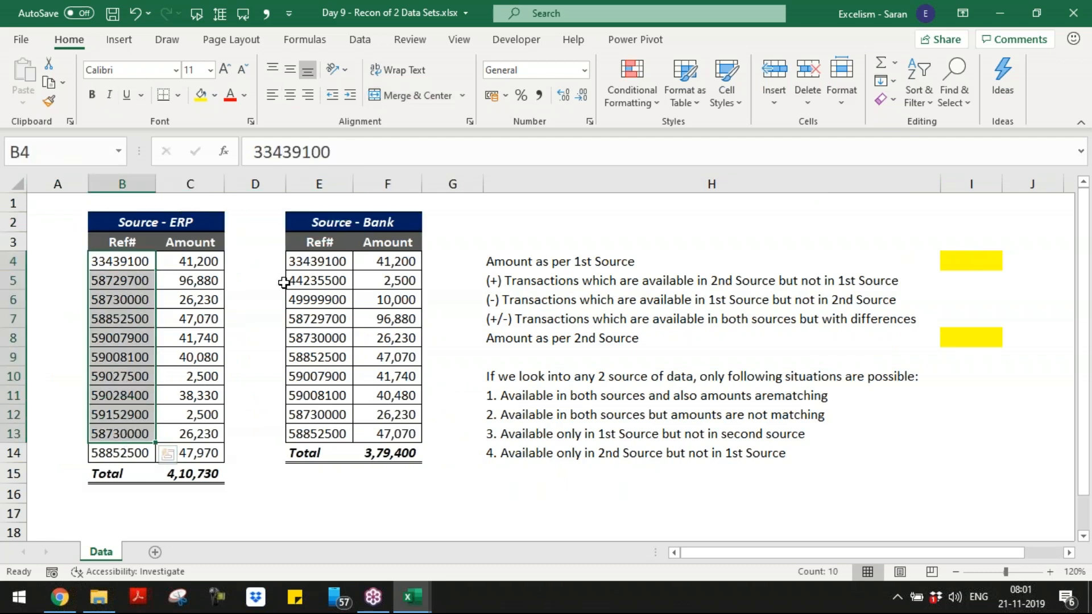
left_click(307, 265)
left_click_drag(307, 317, 327, 399)
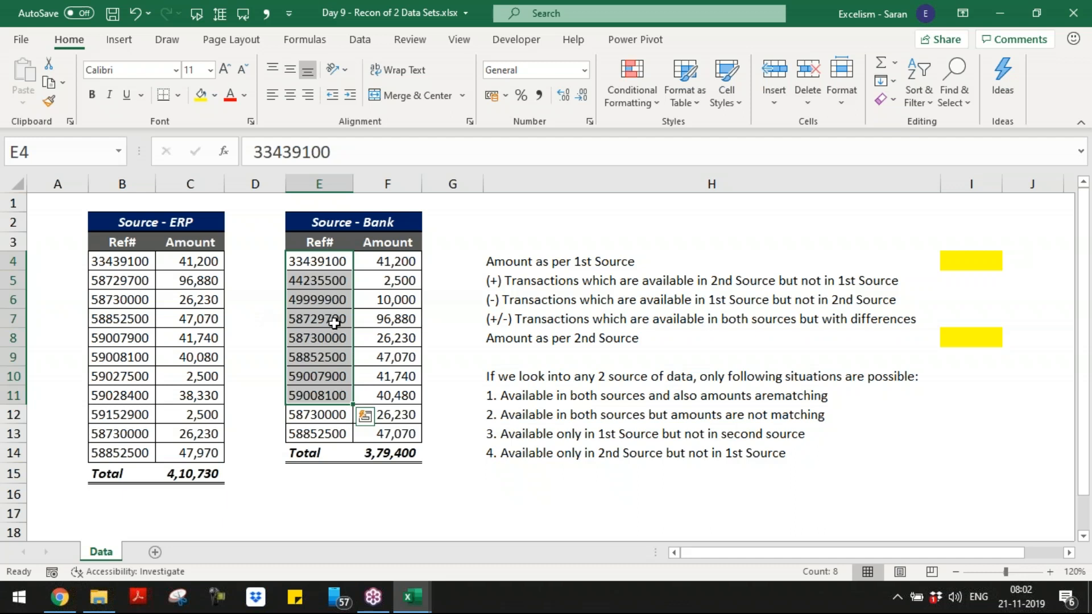
left_click(325, 358)
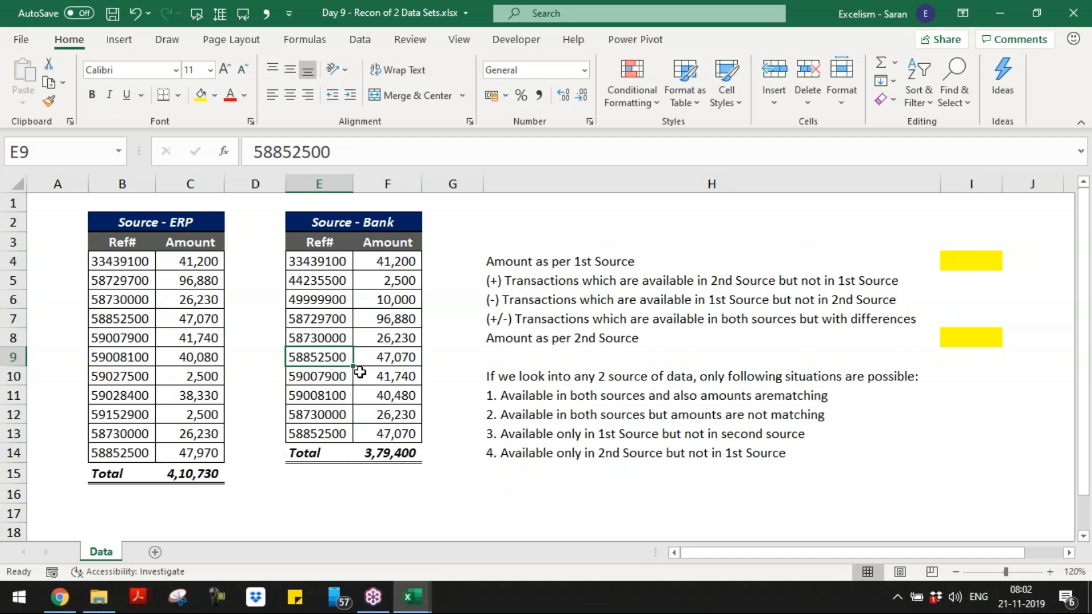
left_click(344, 338)
left_click(344, 414, "ctrl")
left_click(344, 415, "ctrl")
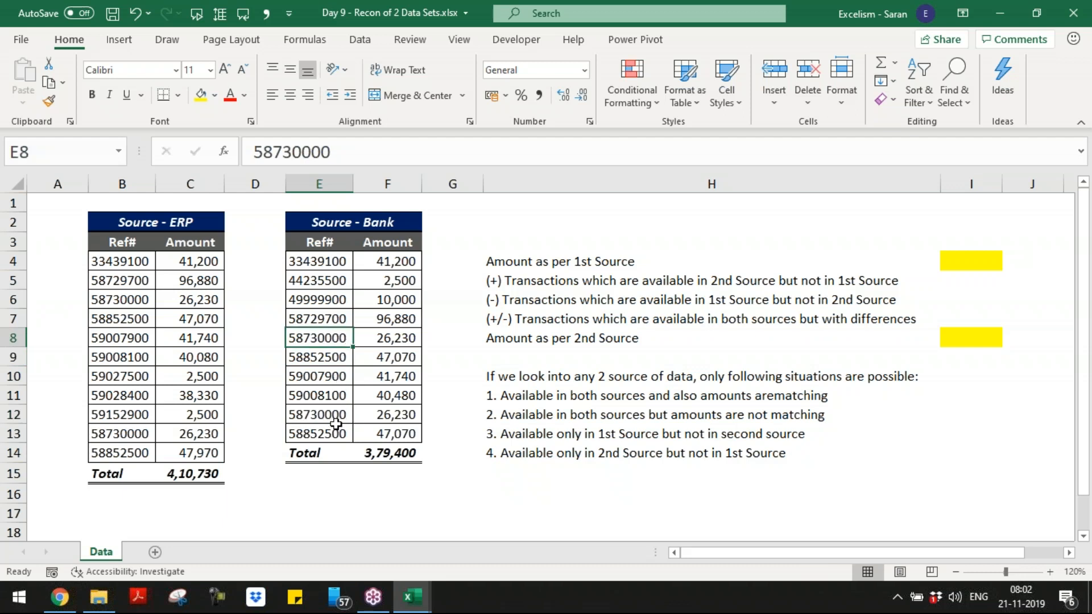
left_click(338, 416, "ctrl")
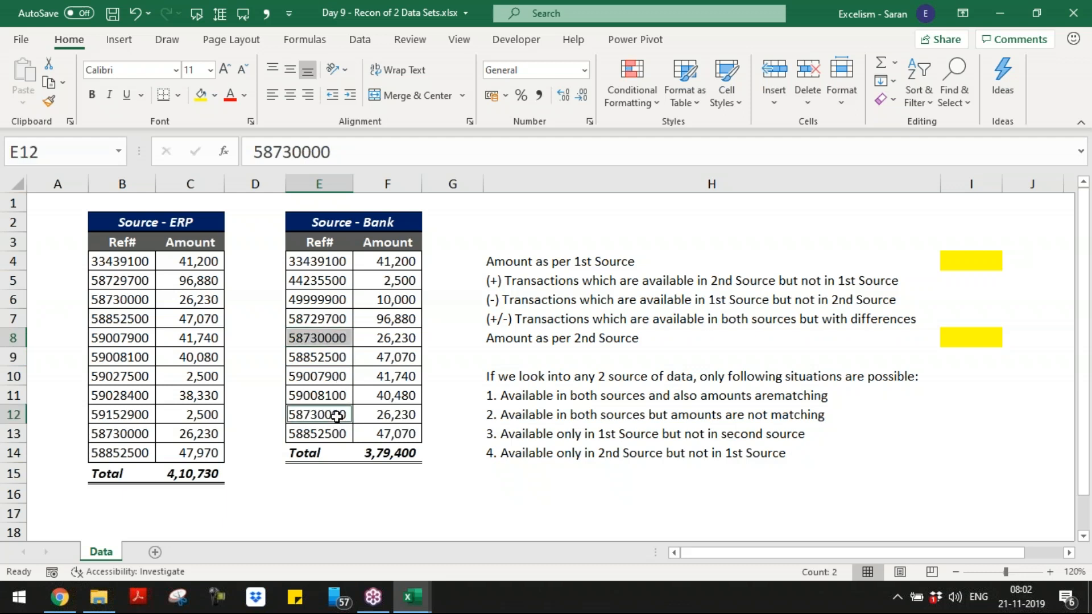
- Save and close the Day 9 - Recon of 2 Data Sets workbook
left_click(457, 357)
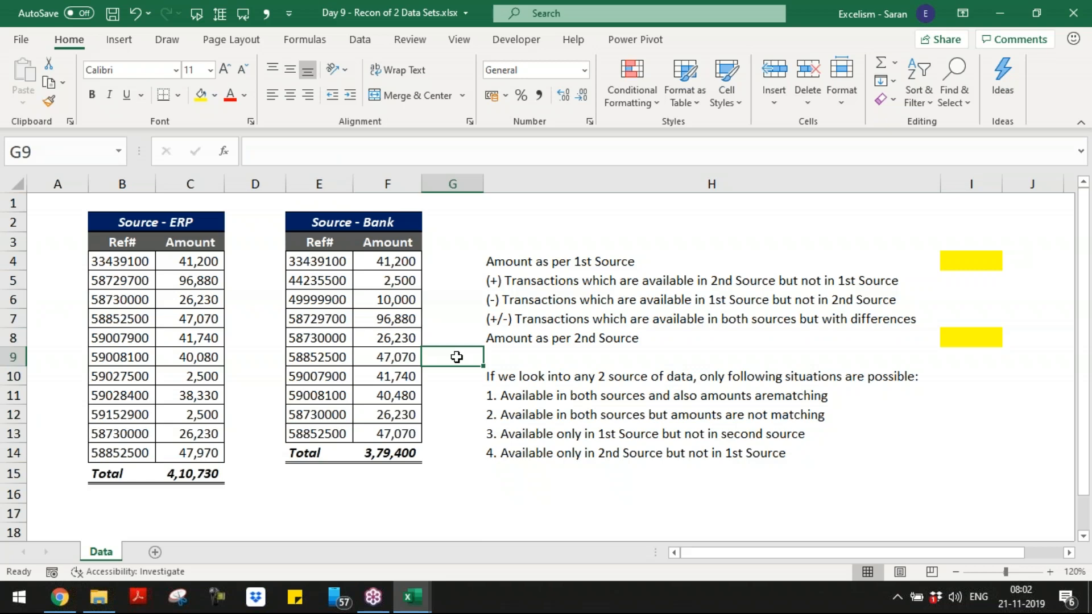
key("ctrl+s")
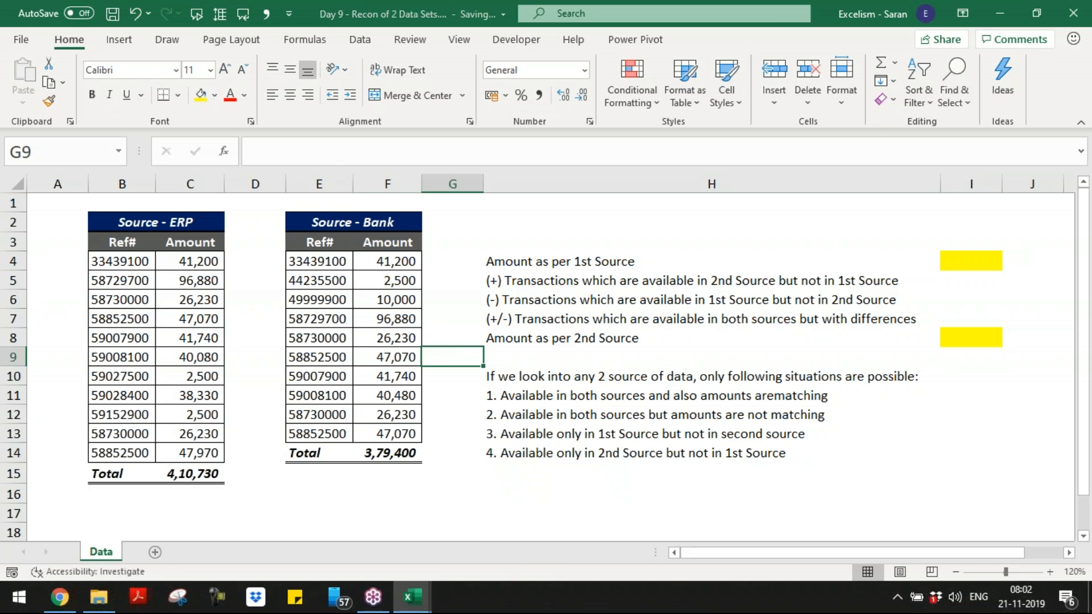
key("ctrl+w")
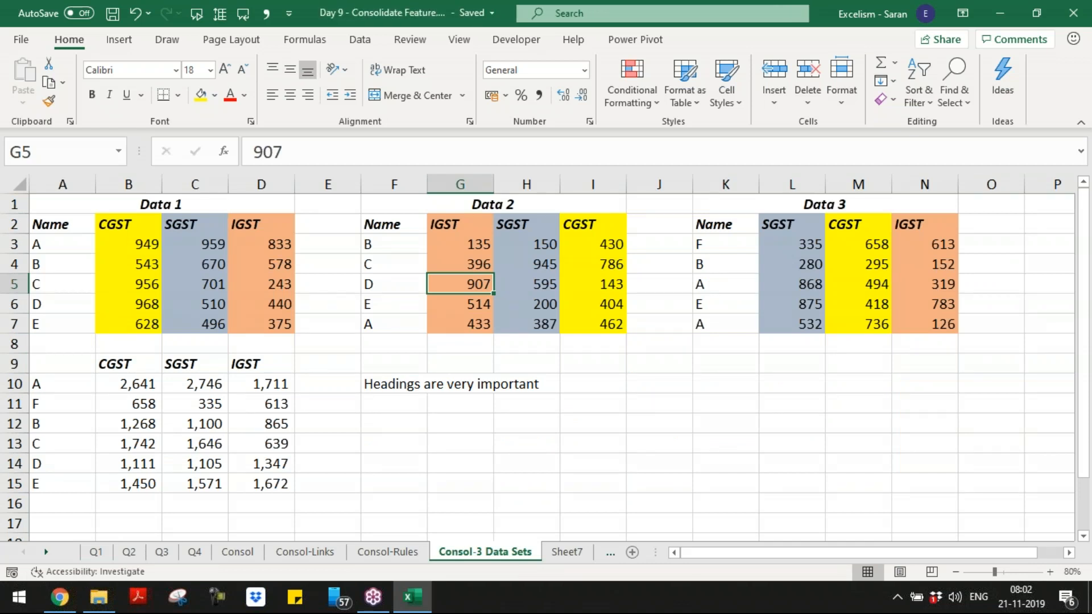
- Look through the sheets of the Day 9 - Consolidate Feature workbook, ending on Sheet8
left_click(409, 391)
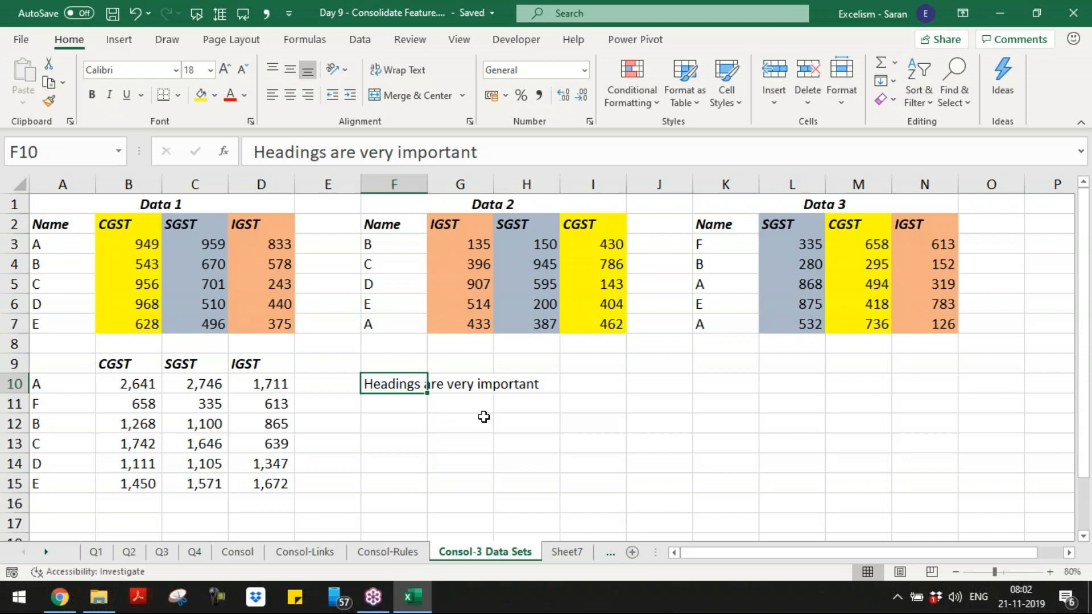
key("ctrl+Page_Up")
key("ctrl+Page_Up")
key("ctrl+Page_Up")
key("ctrl+Page_Up")
key("ctrl+Page_Up")
key("ctrl+Page_Up")
key("ctrl+Page_Up")
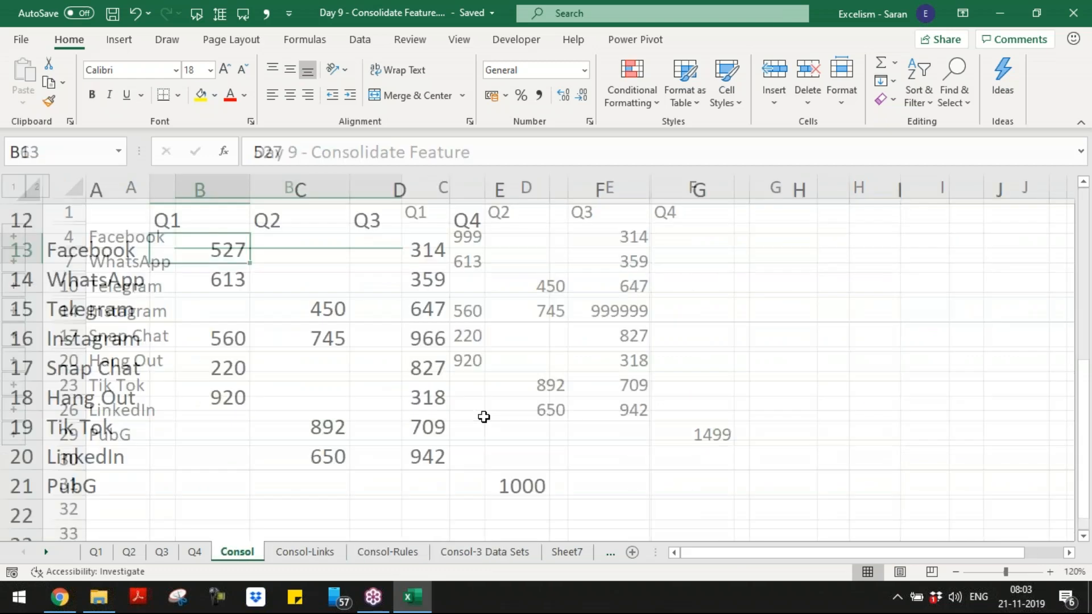
key("ctrl+Page_Down")
key("ctrl+Page_Down")
key("ctrl+Page_Down")
key("ctrl+Page_Down")
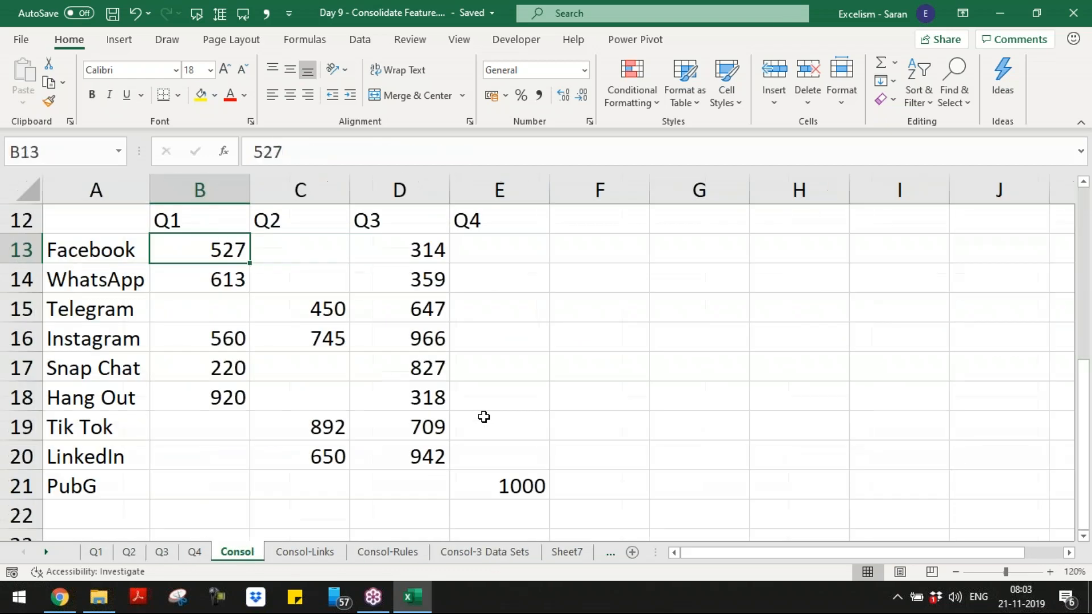
key("ctrl+Page_Down")
key("ctrl+Page_Down")
key("ctrl+Page_Down")
key("ctrl+Page_Down")
key("ctrl+Page_Down")
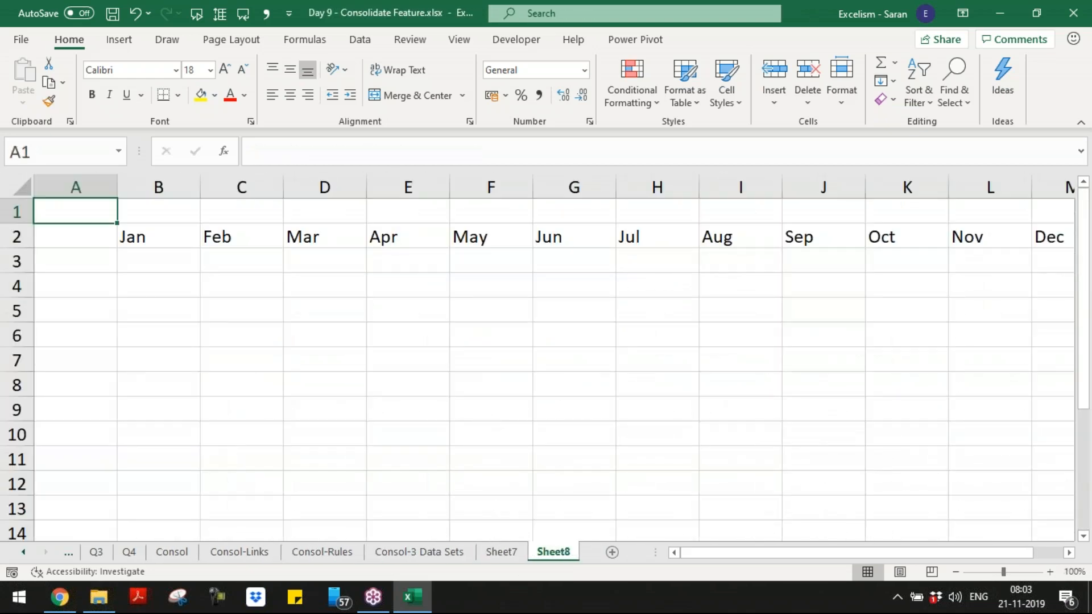
- Close the Day 9 - Consolidate Feature workbook and switch to the Batch 9 folder in File Explorer
key("ctrl+w")
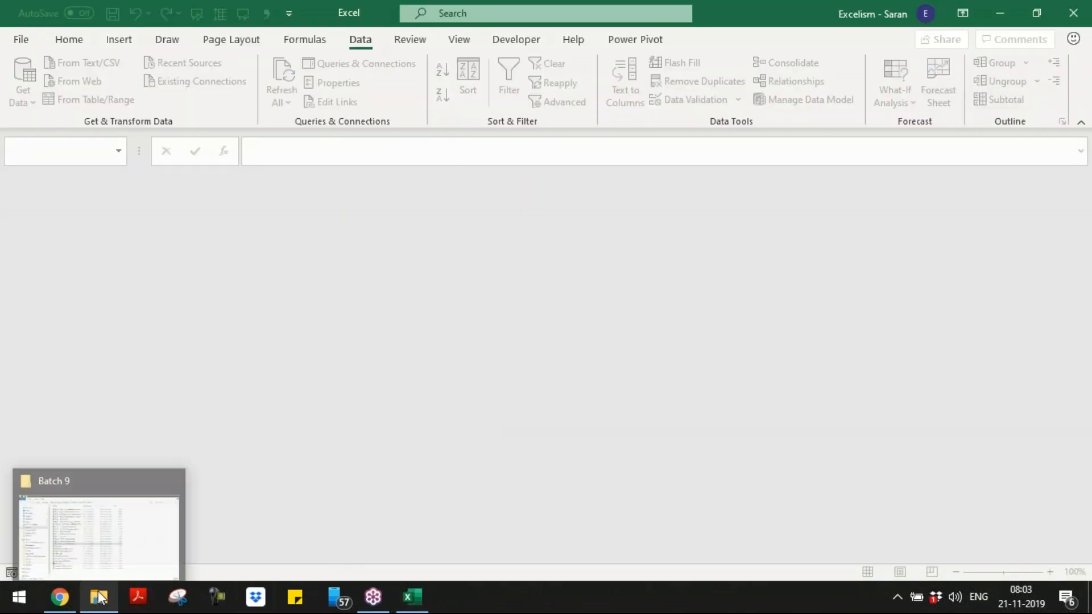
left_click(100, 597)
left_click(313, 371)
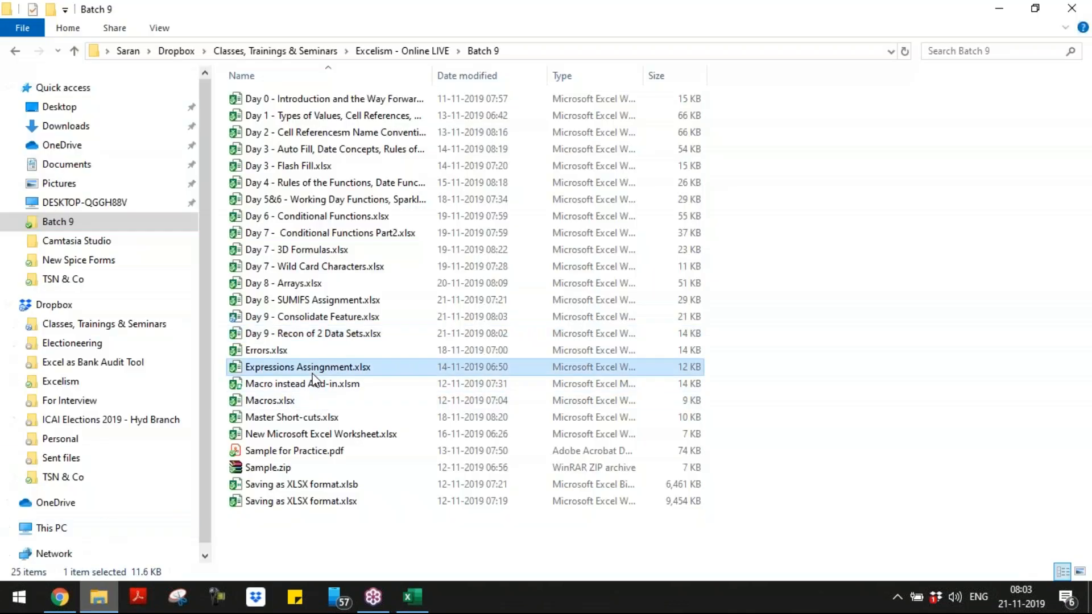
- Rename the Day 9 - Recon of 2 Data Sets file as "Day 9 - Recon of 2 Data Sets - Assignment"
left_click(328, 333)
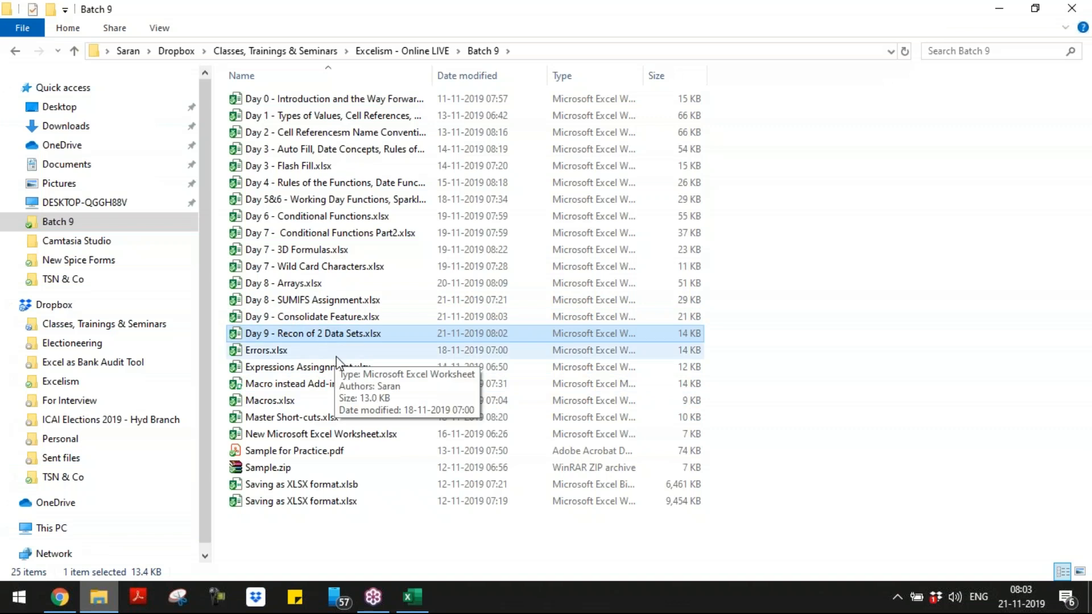
key("F2")
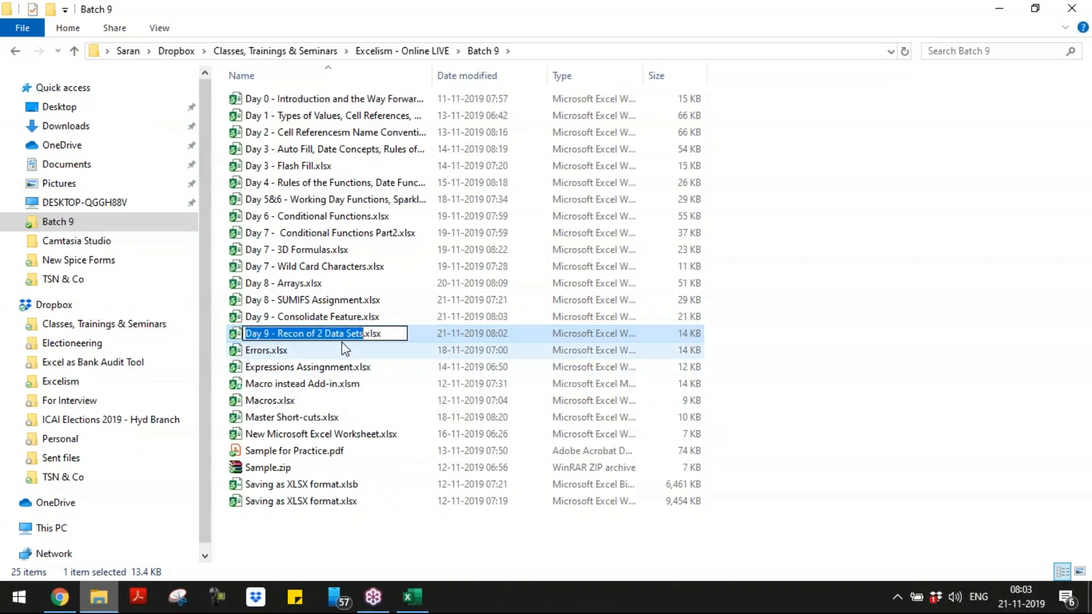
key("Right")
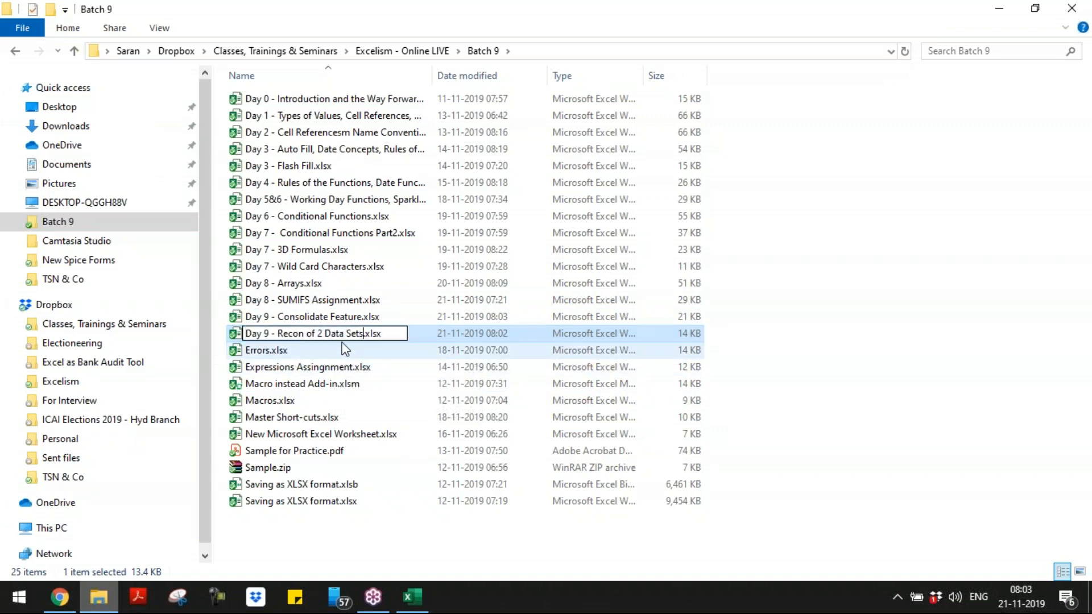
type("-")
type(" Assignment")
key("Return")
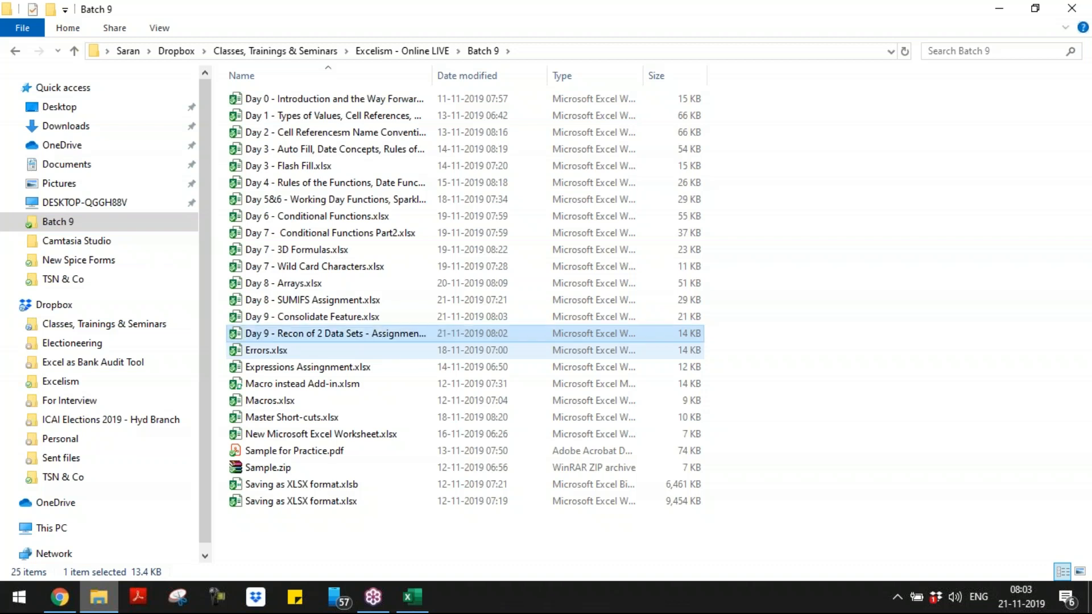
- Rename the Day 8 - SUMIFS Assignment file as "Day 8 - SUMIFS Assignment and Solutions"
key("Up")
key("Up")
key("F2")
key("Right")
type("and ")
type("Solumt")
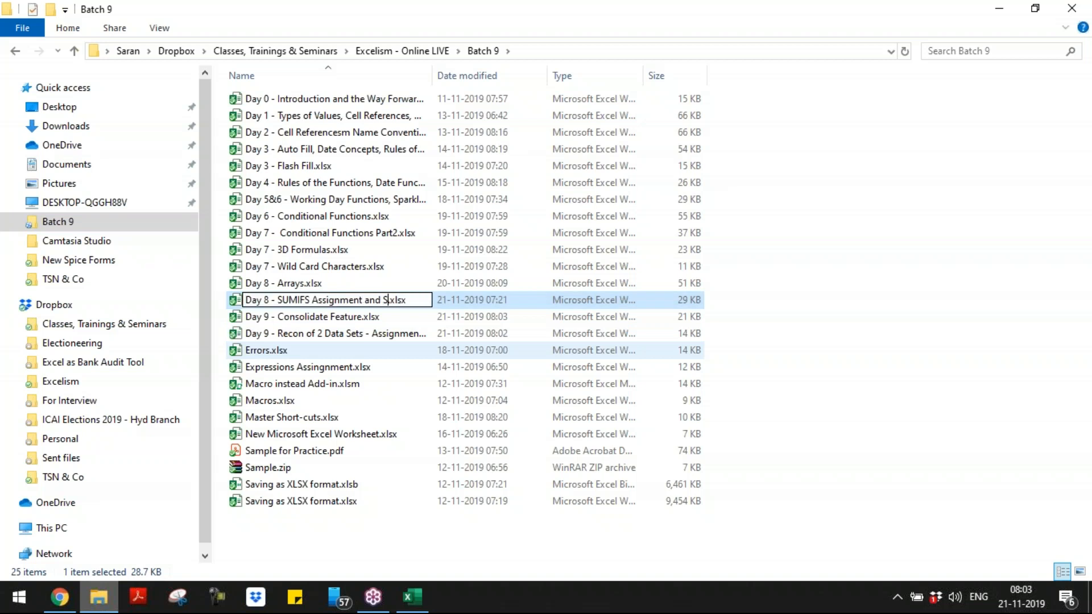
key("BackSpace")
key("BackSpace")
type("tun")
key("BackSpace")
key("BackSpace")
type("ions")
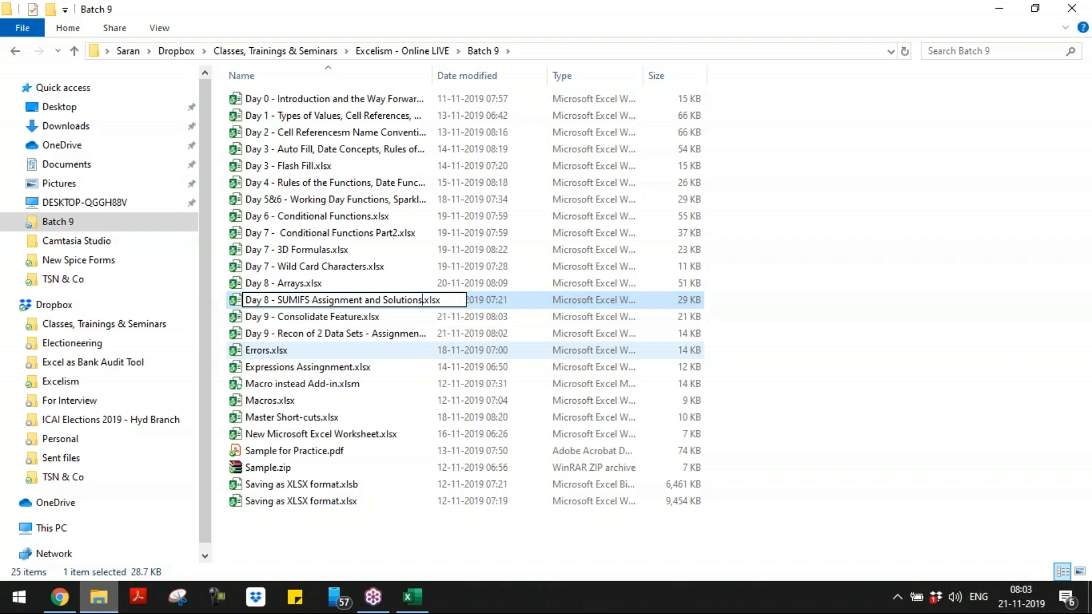
key("Return")
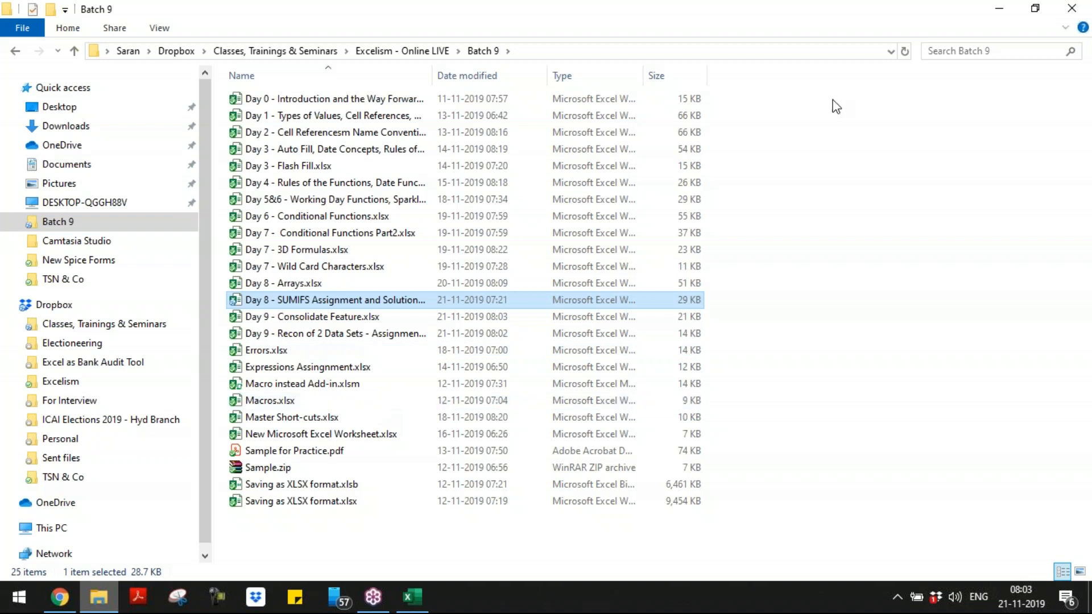
- Switch to Excel and create a new blank workbook
left_click(1085, 62)
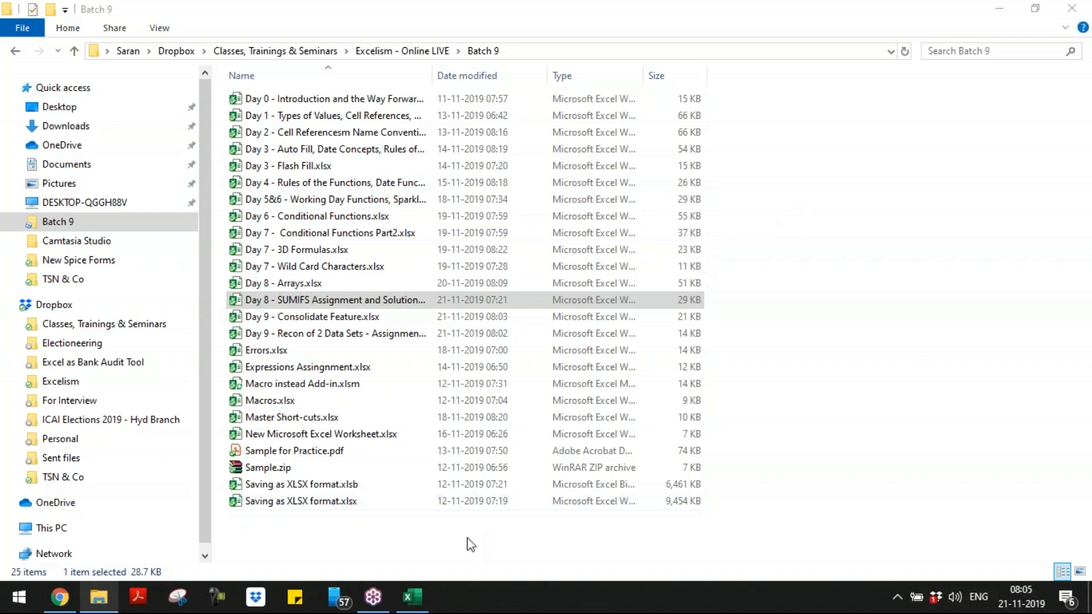
left_click(417, 595)
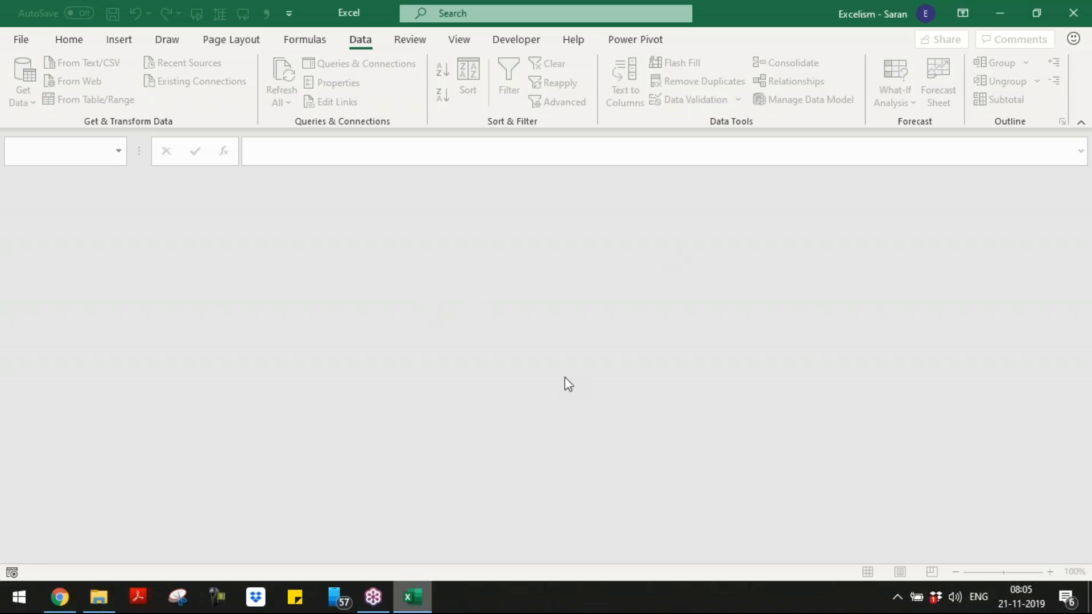
left_click(429, 605)
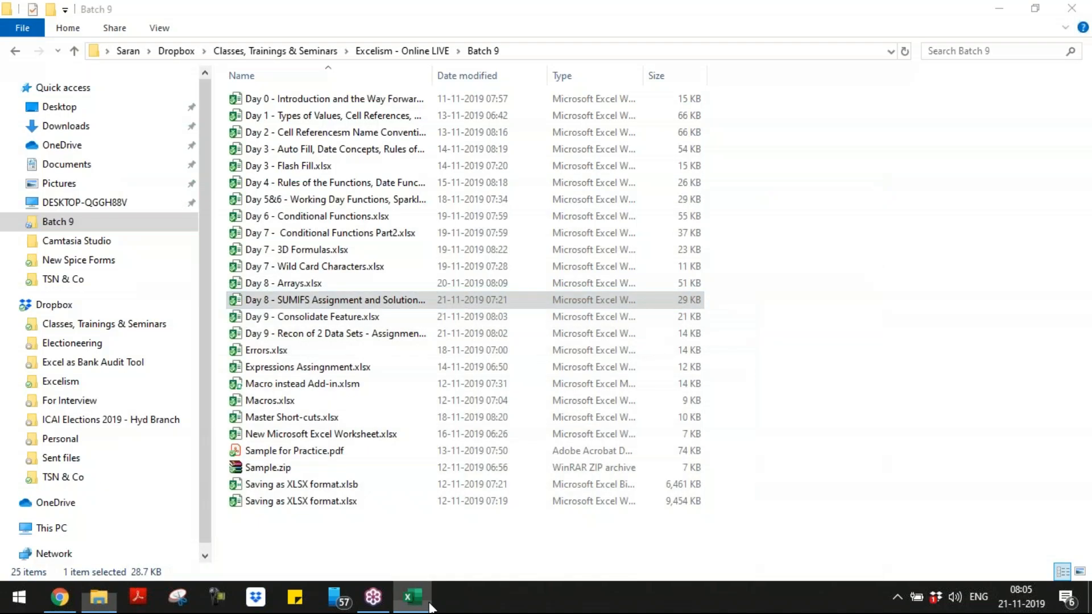
left_click(431, 607)
key("ctrl+n")
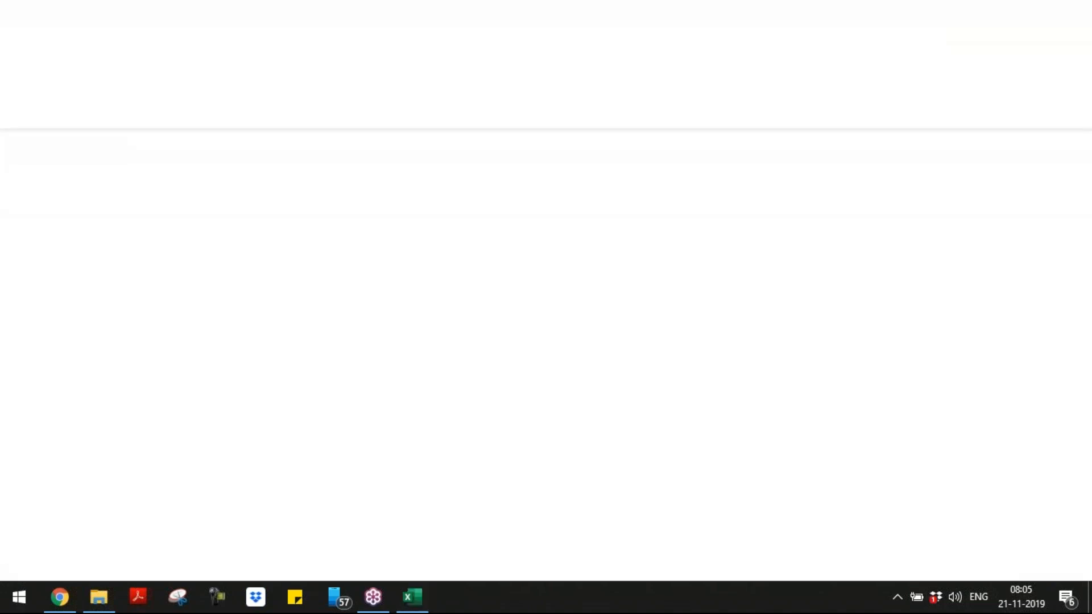
- Enter the heading "INDIRECT" in cell A1 and format it bold and italic
left_click(1050, 571)
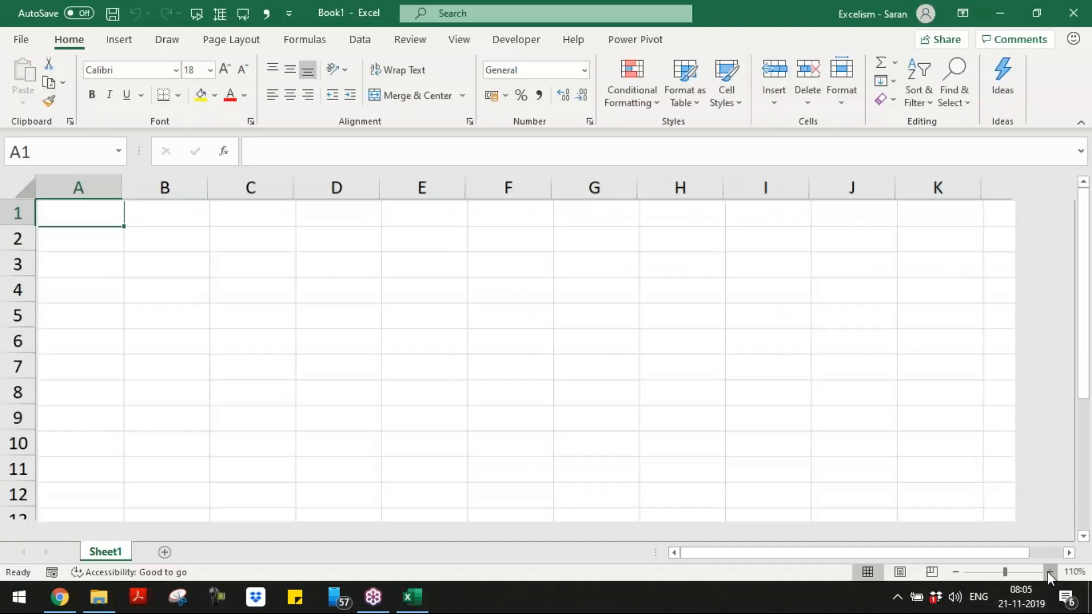
left_click(1050, 571)
type("INDI")
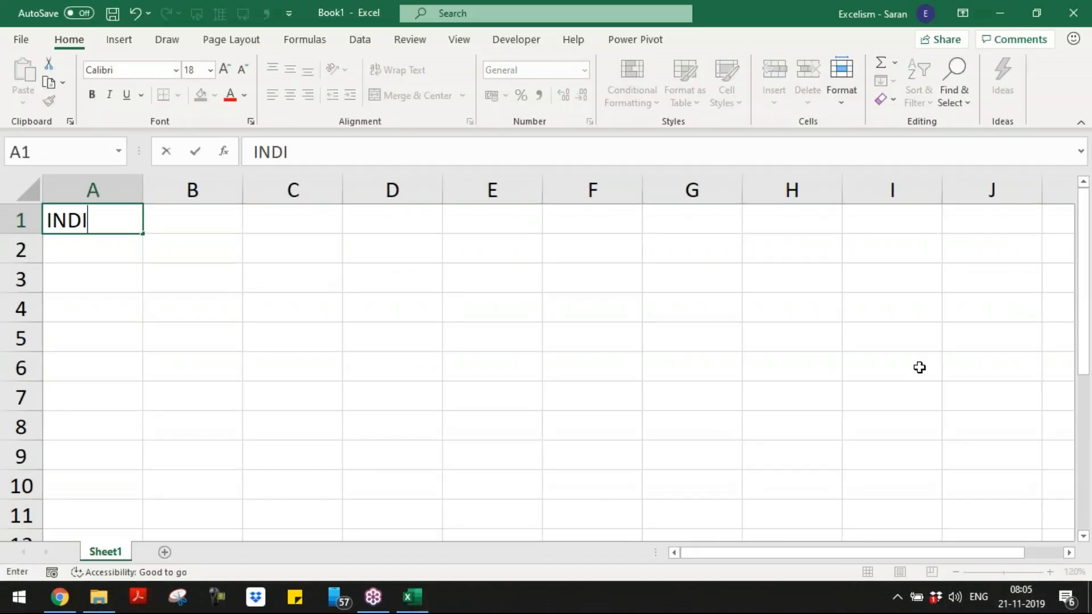
type("RECT")
key("Return")
key("Up")
key("ctrl+b")
key("ctrl+i")
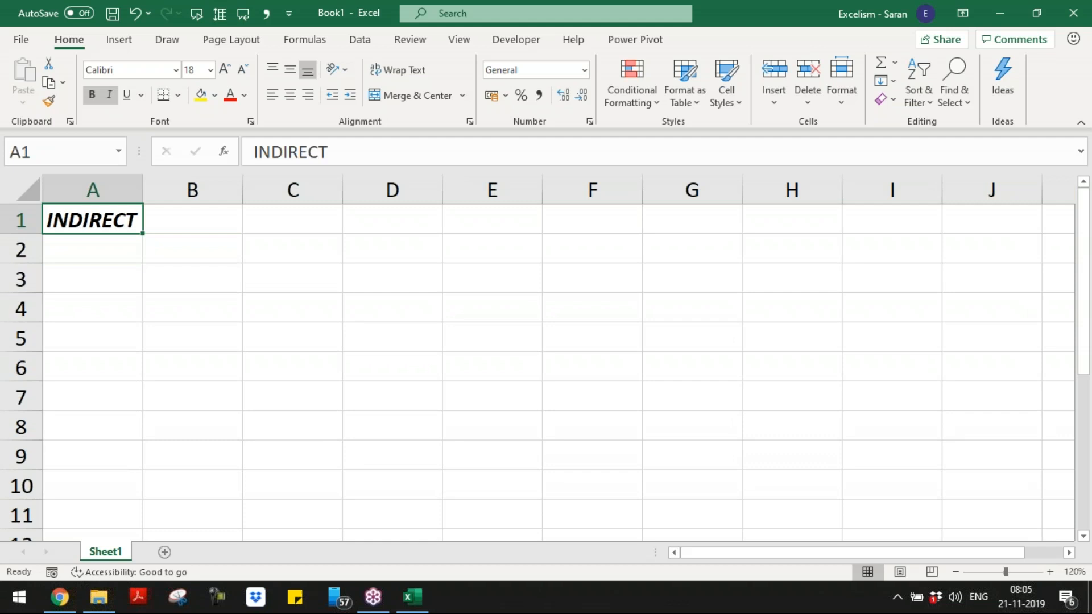
- Enter the value 100 in cell A3 below the INDIRECT heading
key("Down")
key("Down")
key("Up")
key("Up")
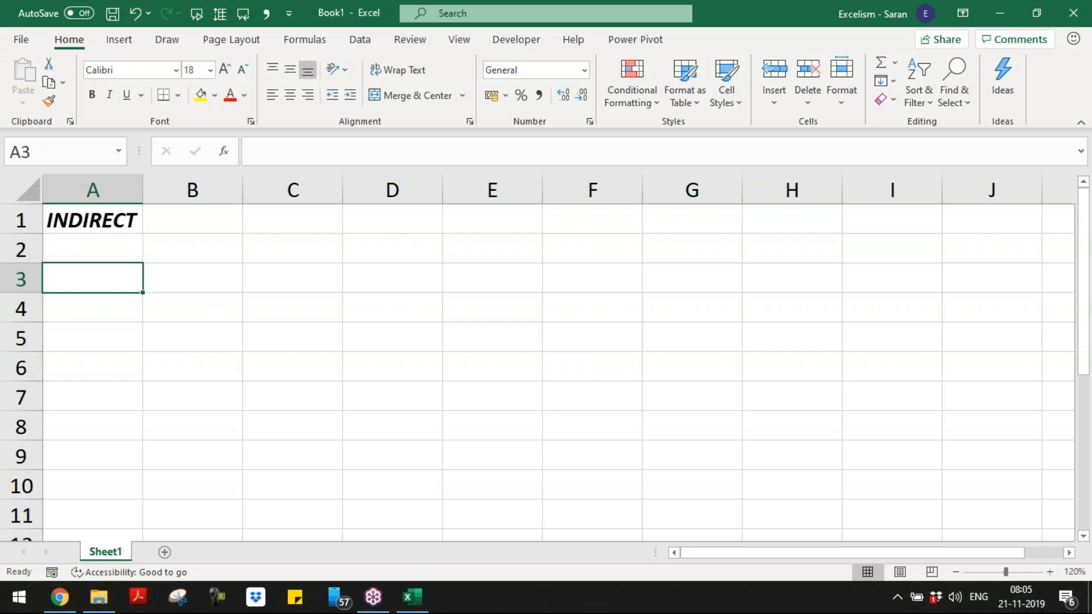
key("Right")
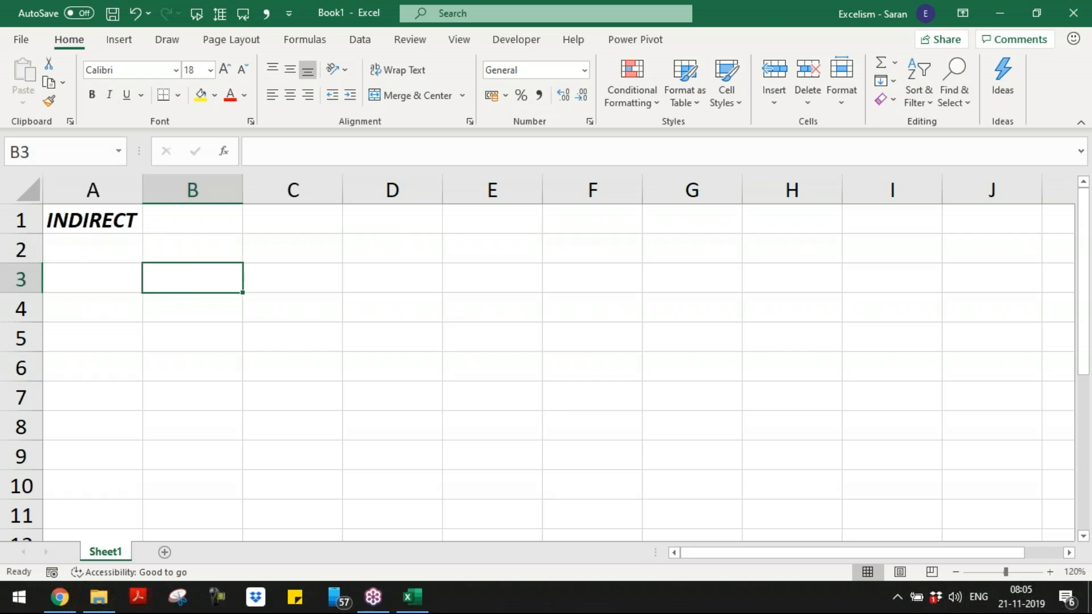
key("Up")
key("Left")
key("Right")
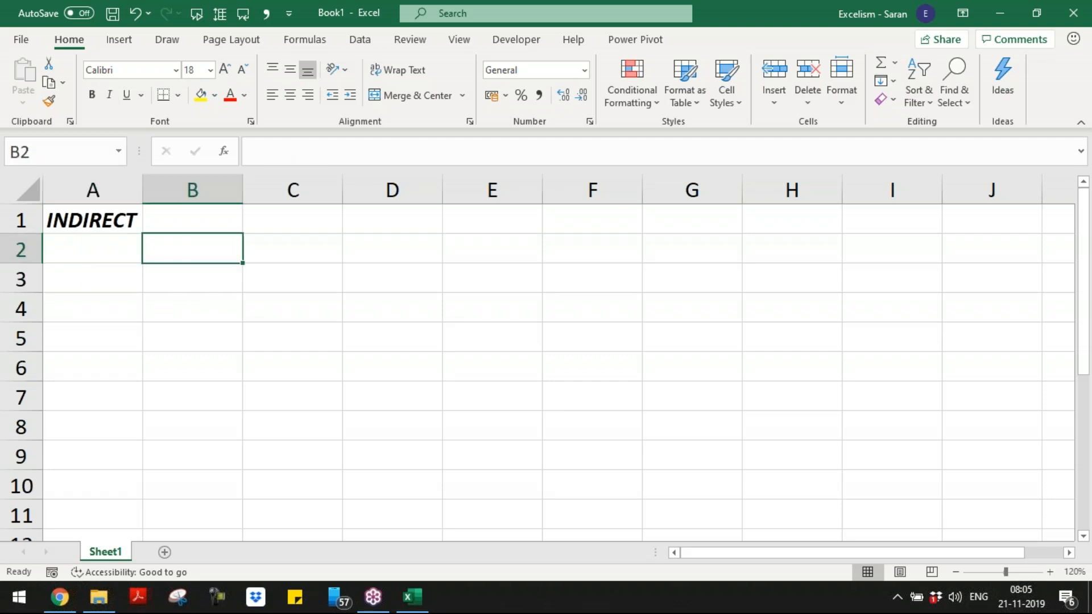
key("Down")
key("Left")
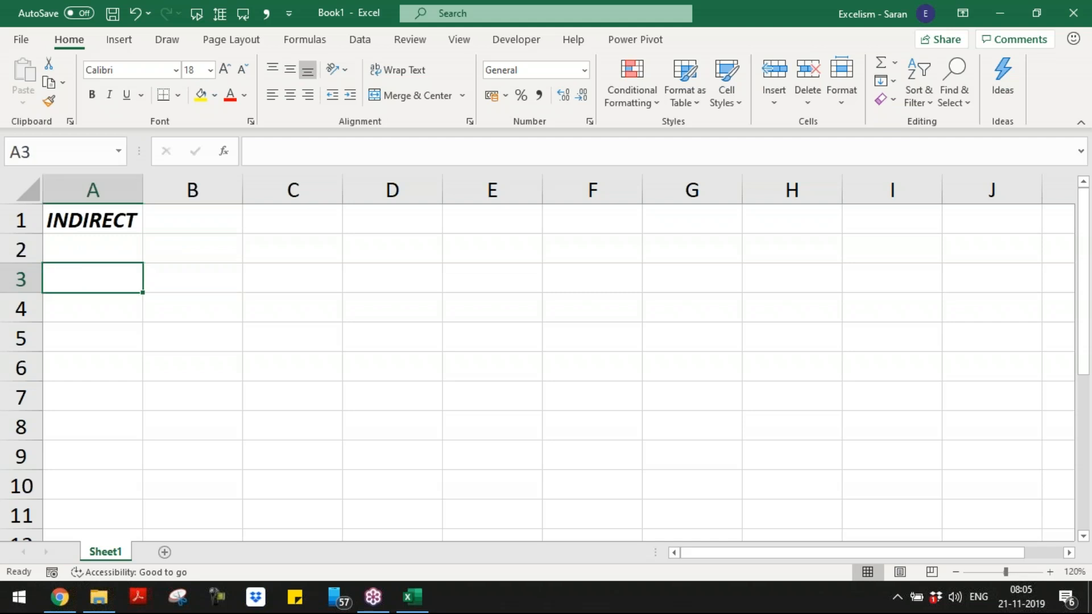
type("100")
key("Return")
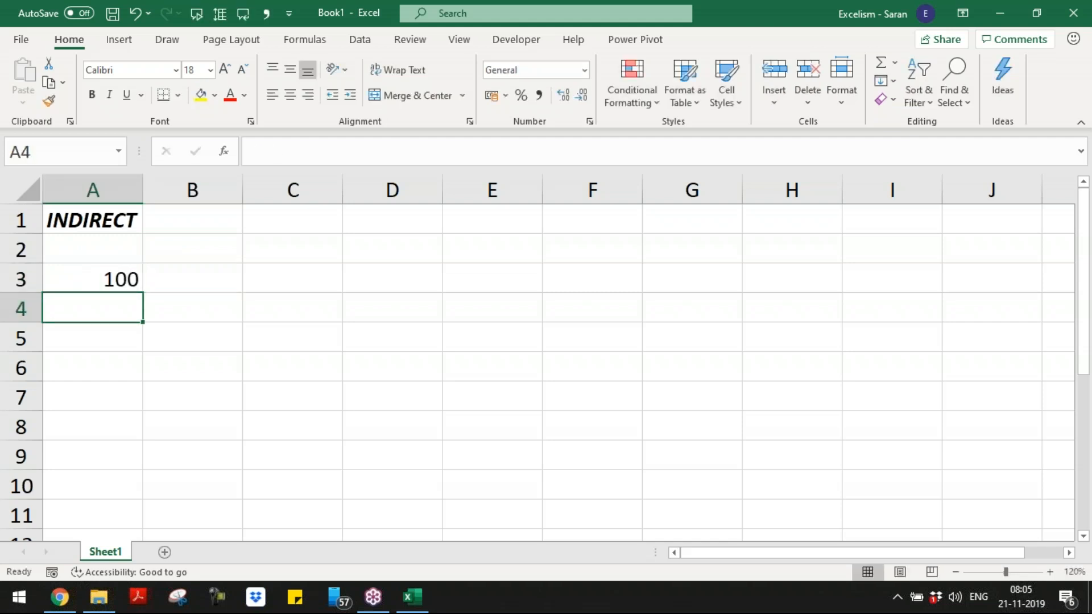
- Enter the direct reference formula =A3 in cell C4
key("Down")
key("Right")
key("Up")
key("Right")
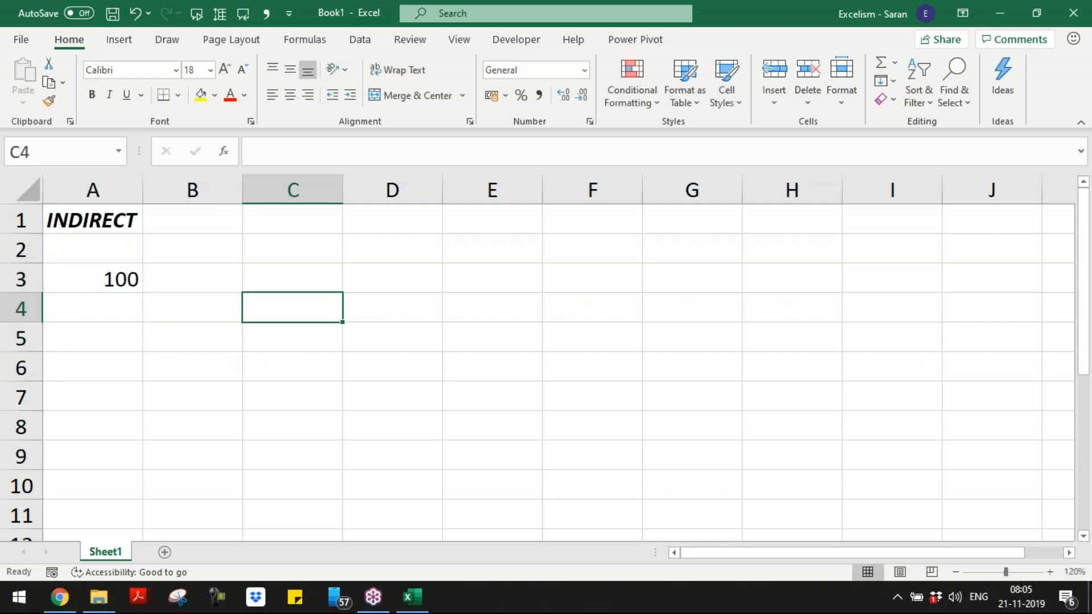
type("=A3")
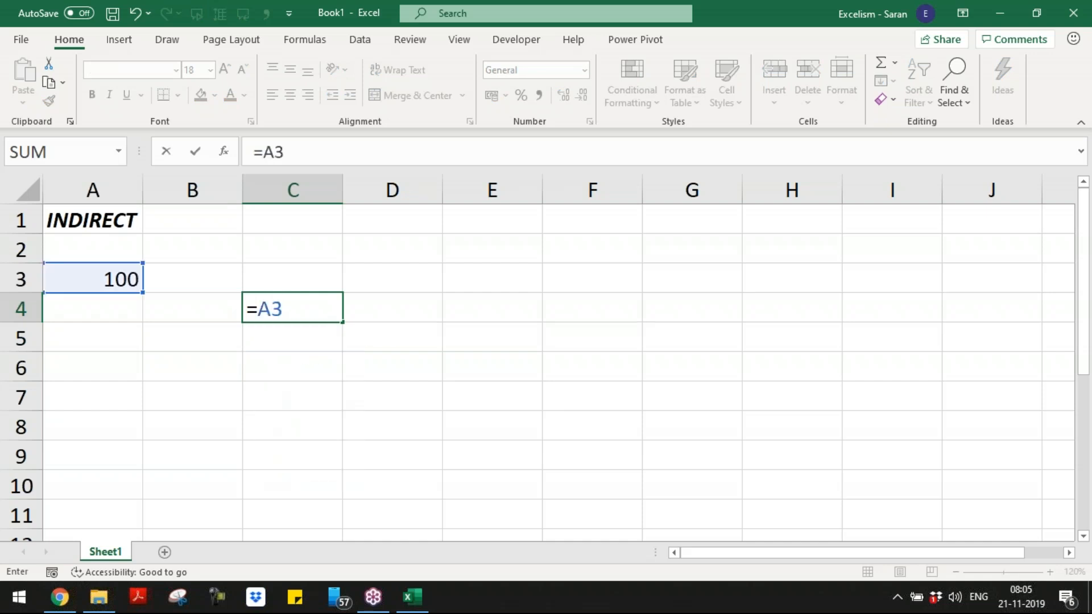
key("Return")
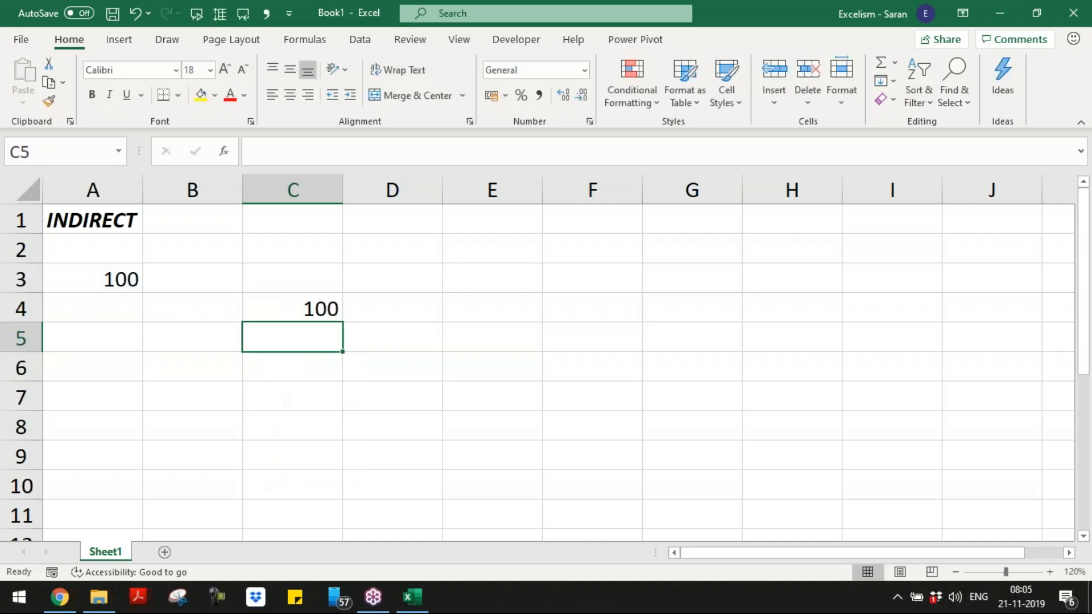
- Enter the formula ="A3" in cell C5 so the reference is plain text
type("=\"A")
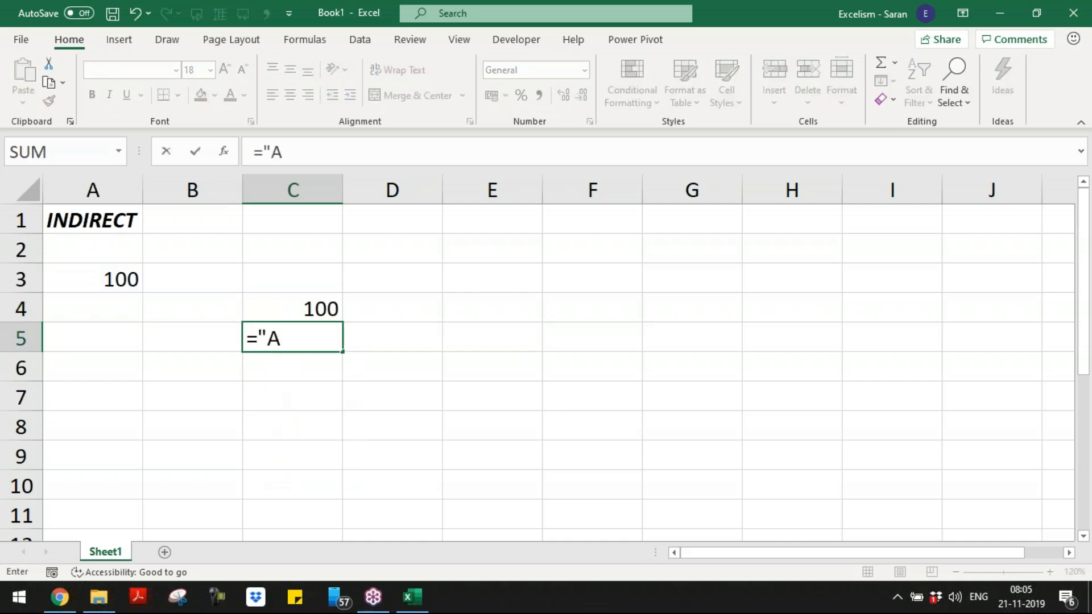
type("3\"")
key("Return")
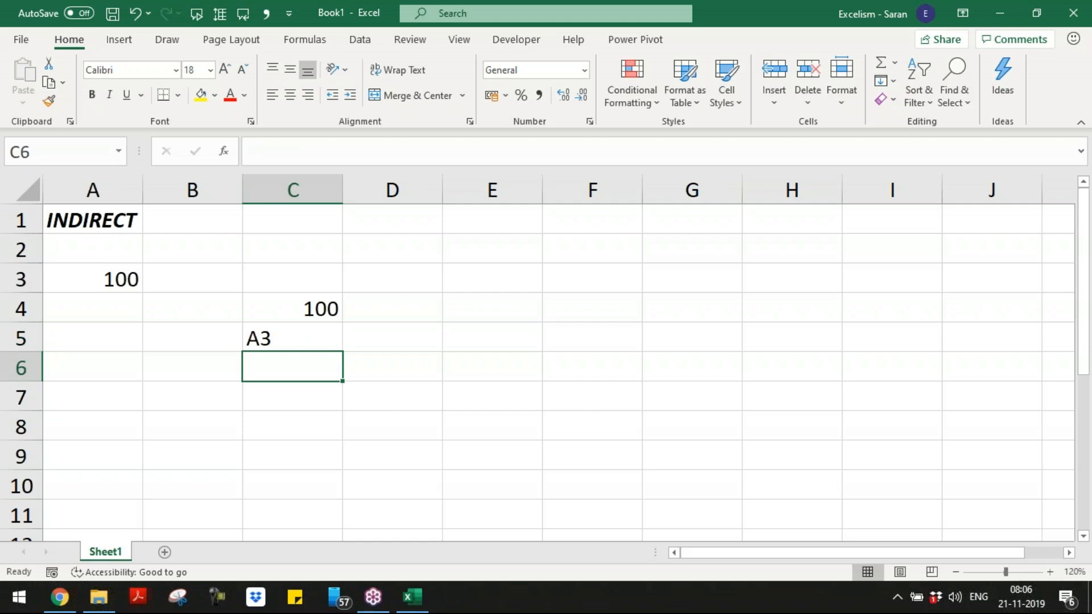
key("Up")
key("Left")
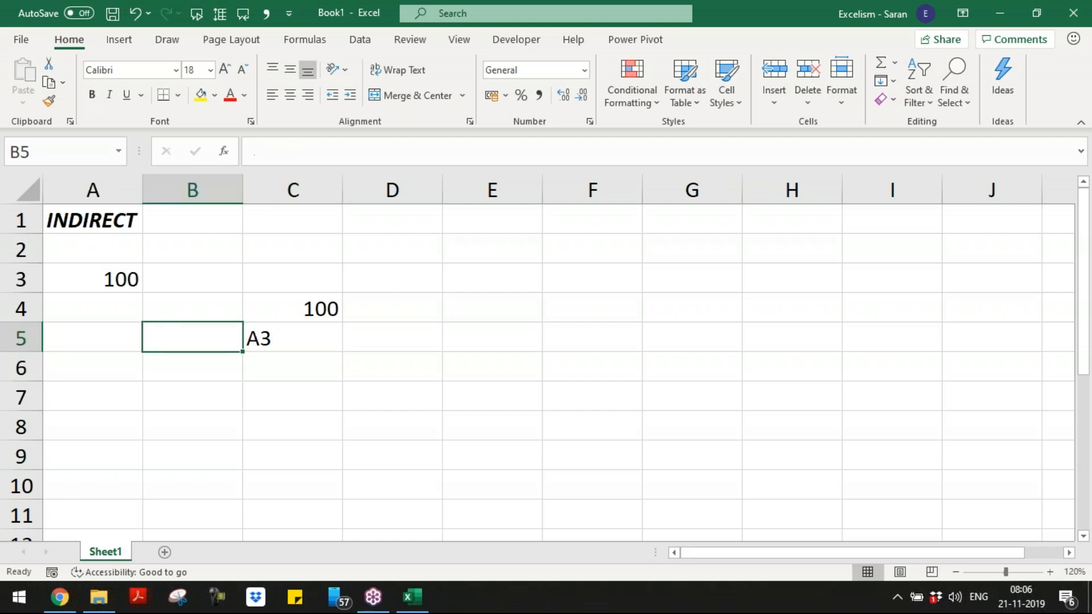
key("Up")
key("Up")
key("Up")
key("Up")
key("Left")
key("Down")
key("Down")
key("Down")
key("Down")
key("Right")
key("Right")
key("Right")
- Wrap the text reference in C5 with the INDIRECT function, making the formula =INDIRECT("A3")
key("Left")
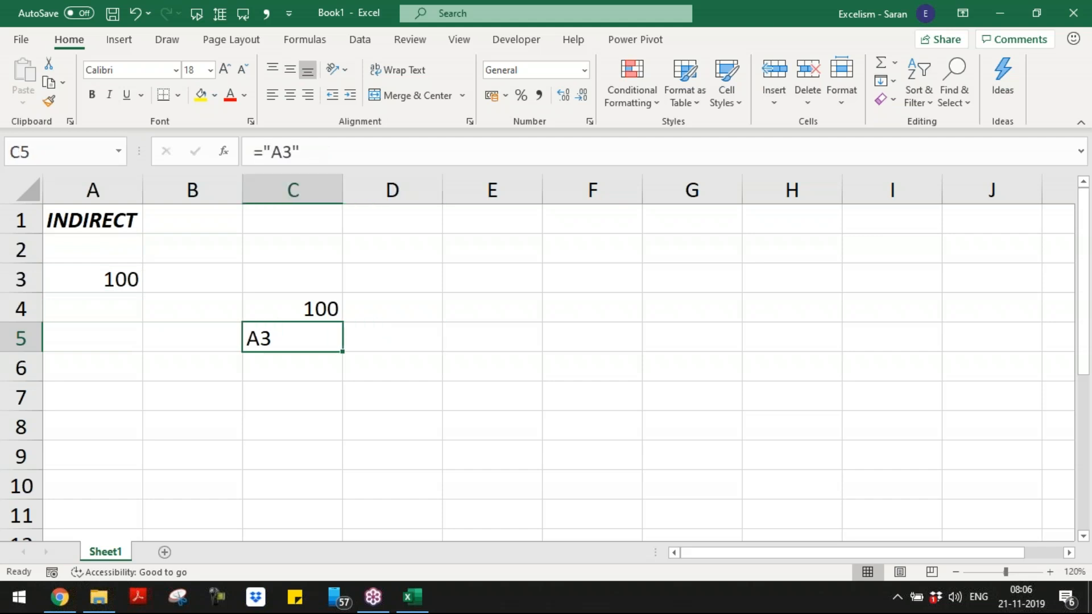
key("F2")
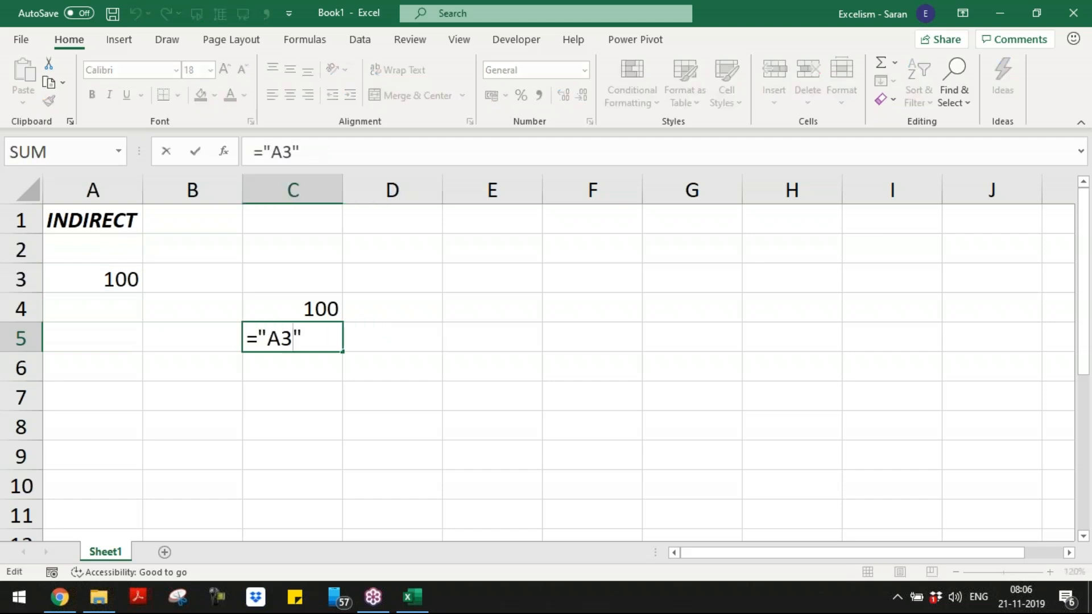
type("indire")
key("Tab")
type(")")
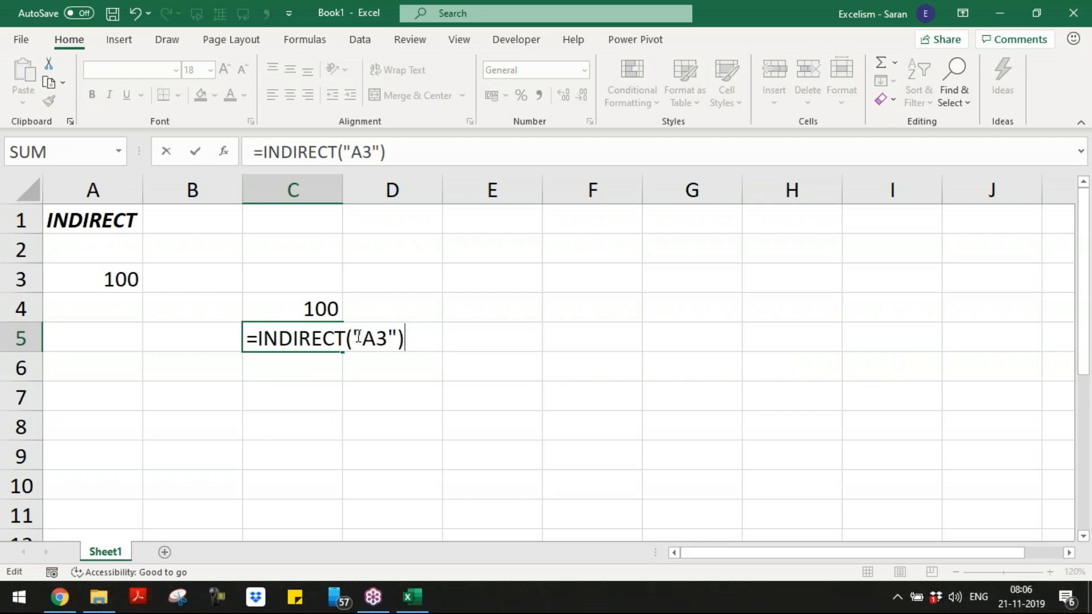
left_click_drag(353, 338, 393, 332)
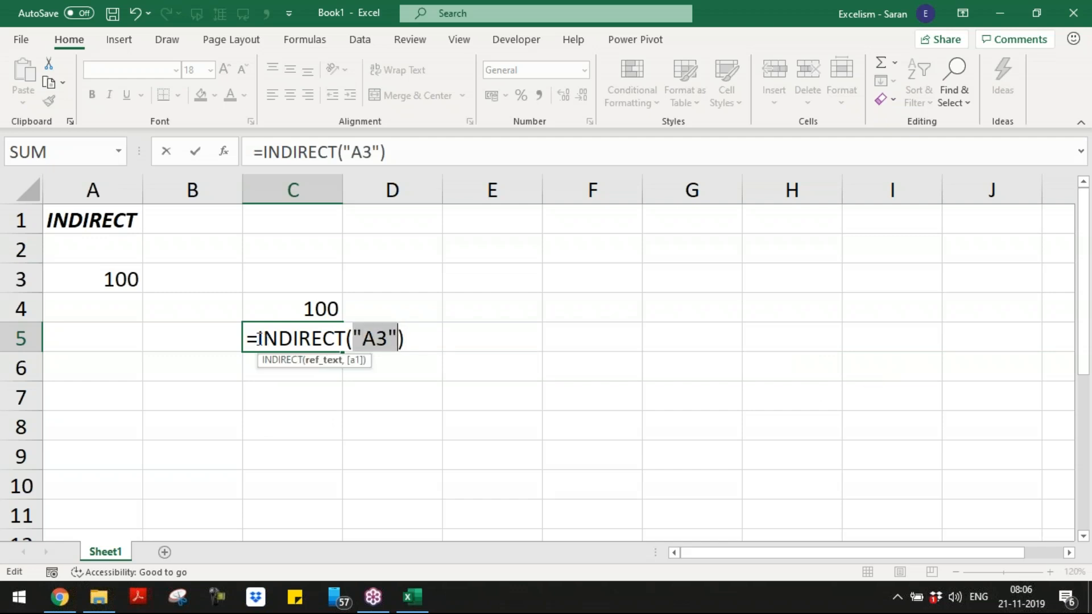
double_click(325, 336)
left_click_drag(353, 338, 400, 336)
left_click_drag(353, 337, 398, 334)
key("Return")
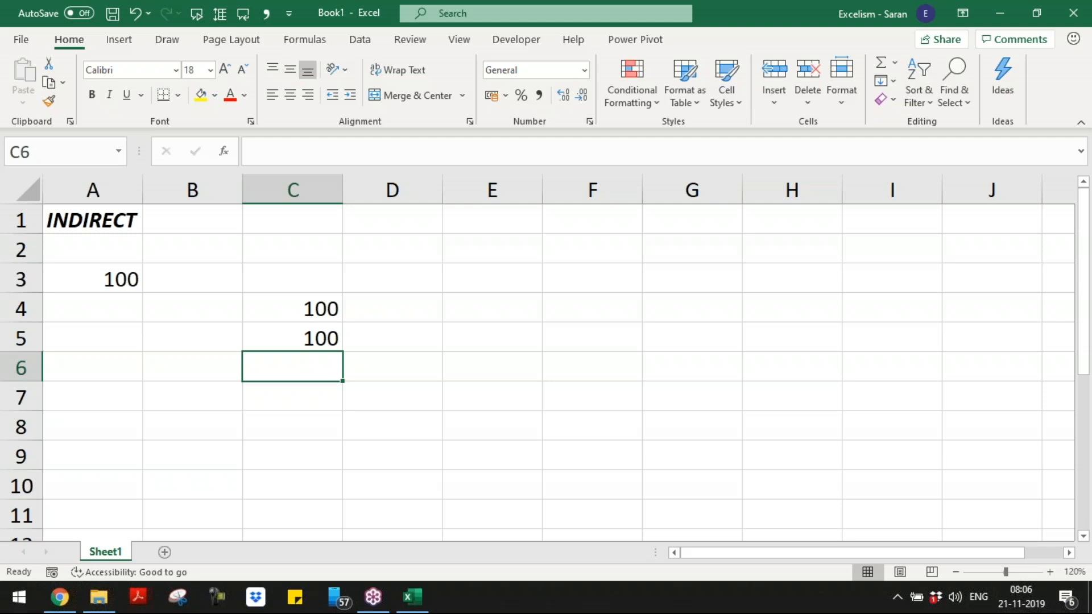
- Delete the entire row 3 that holds the value 100 in column A
key("Up")
key("Up")
key("Up")
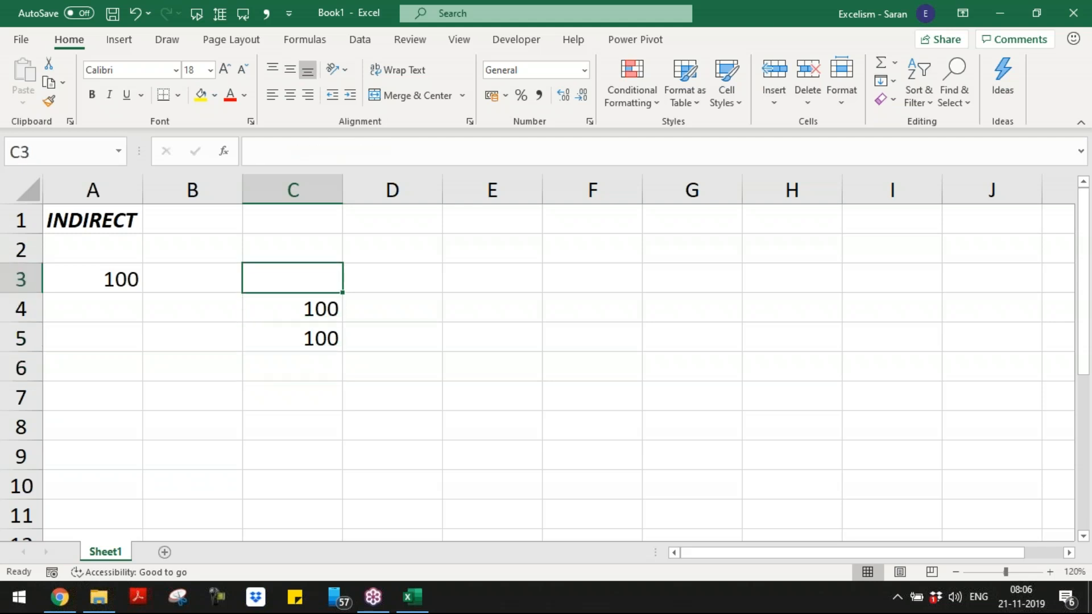
key("Left")
key("Left")
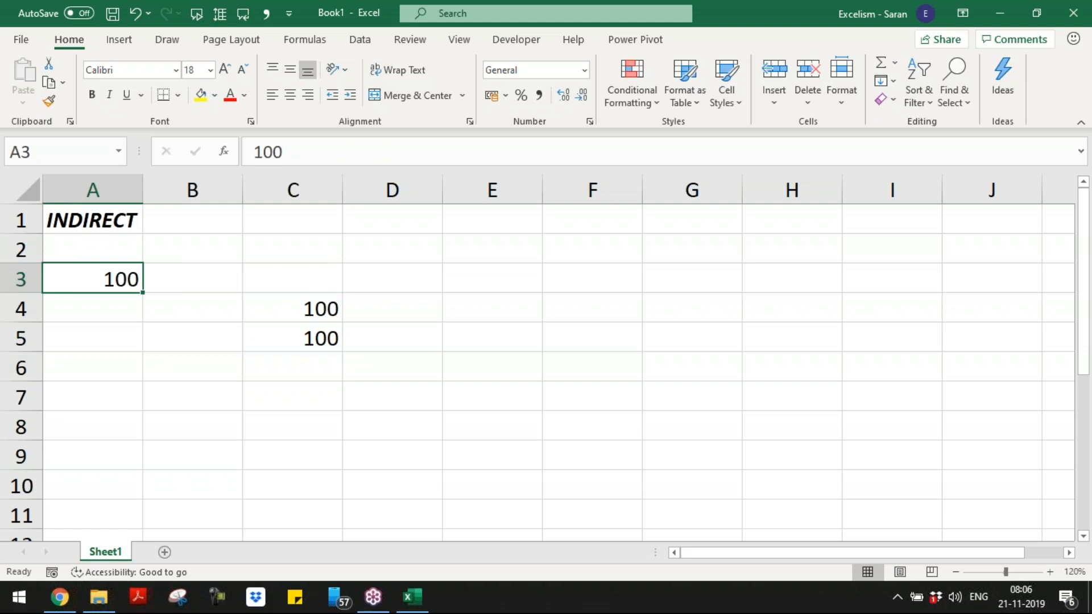
key("ctrl+minus")
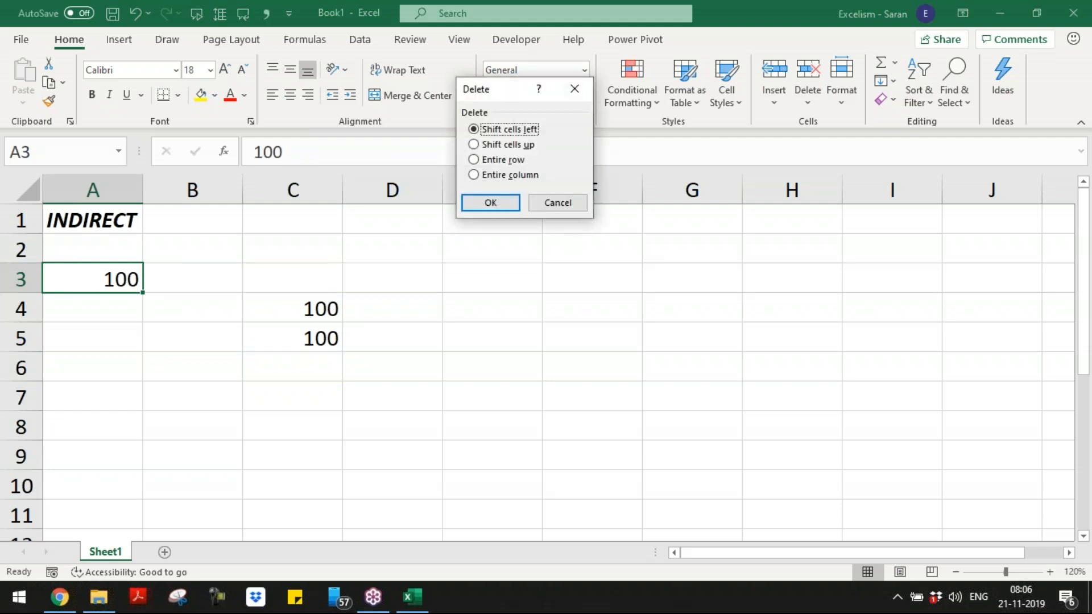
key("Escape")
key("shift+space")
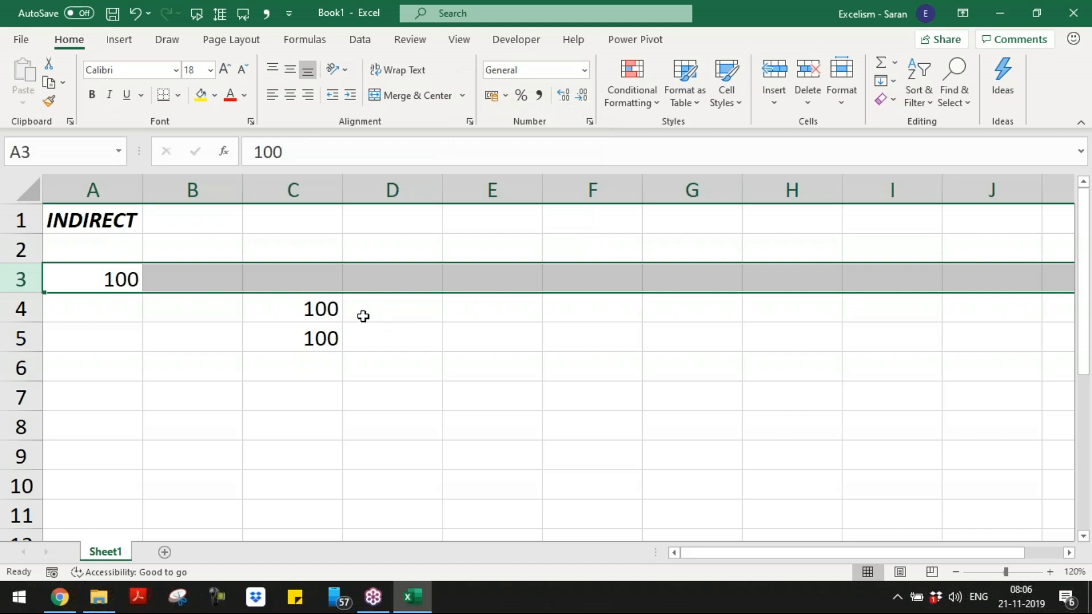
key("ctrl+minus")
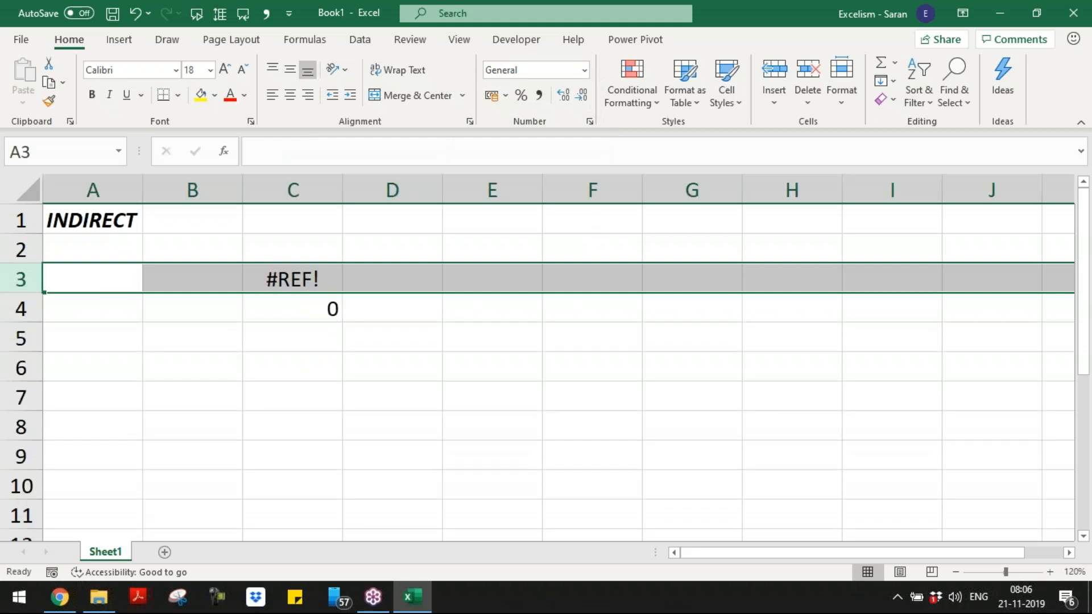
- Inspect the formulas in cells C3 and C4 to compare the direct reference with the INDIRECT one
key("Right")
key("Right")
key("F2")
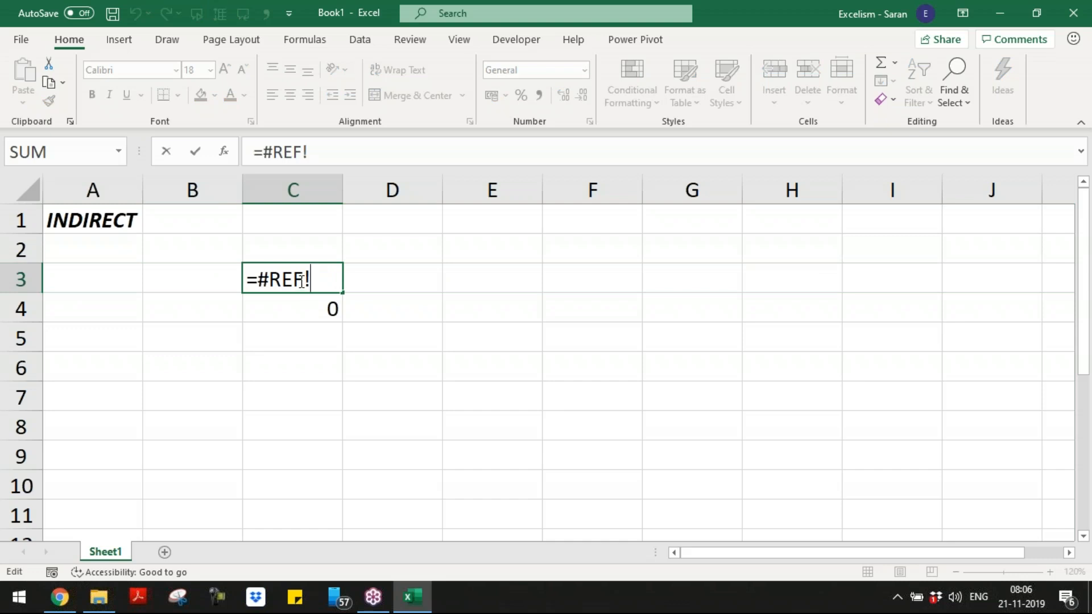
left_click(304, 305)
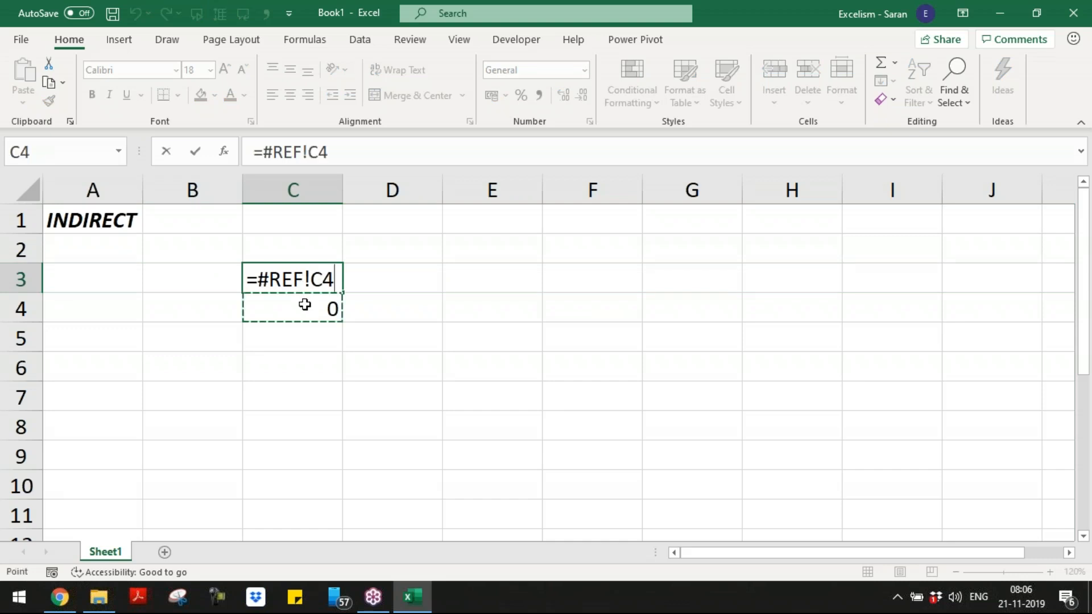
key("Escape")
double_click(305, 305)
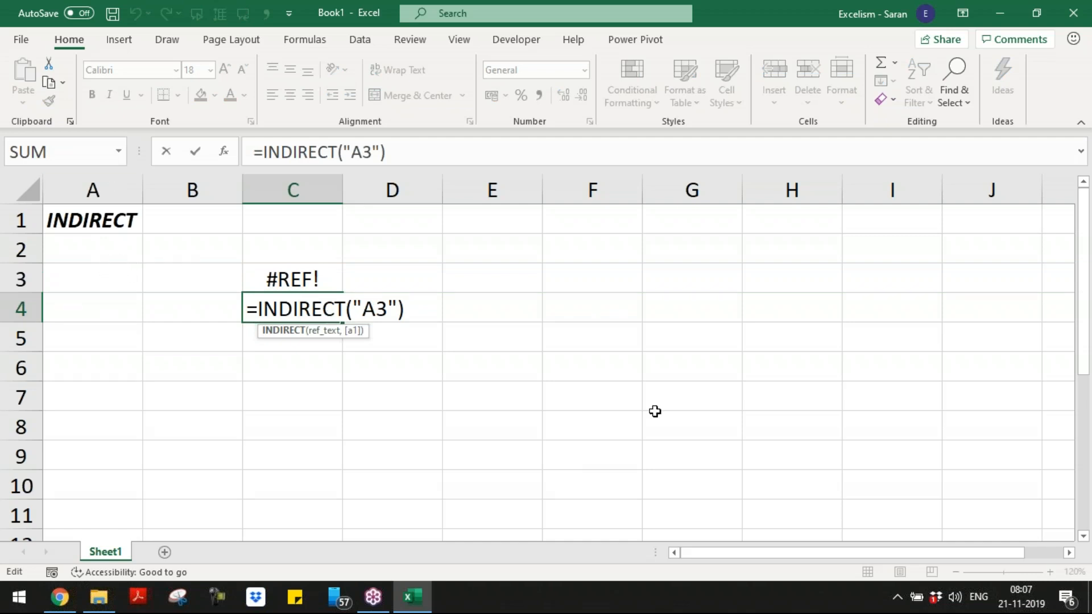
key("Return")
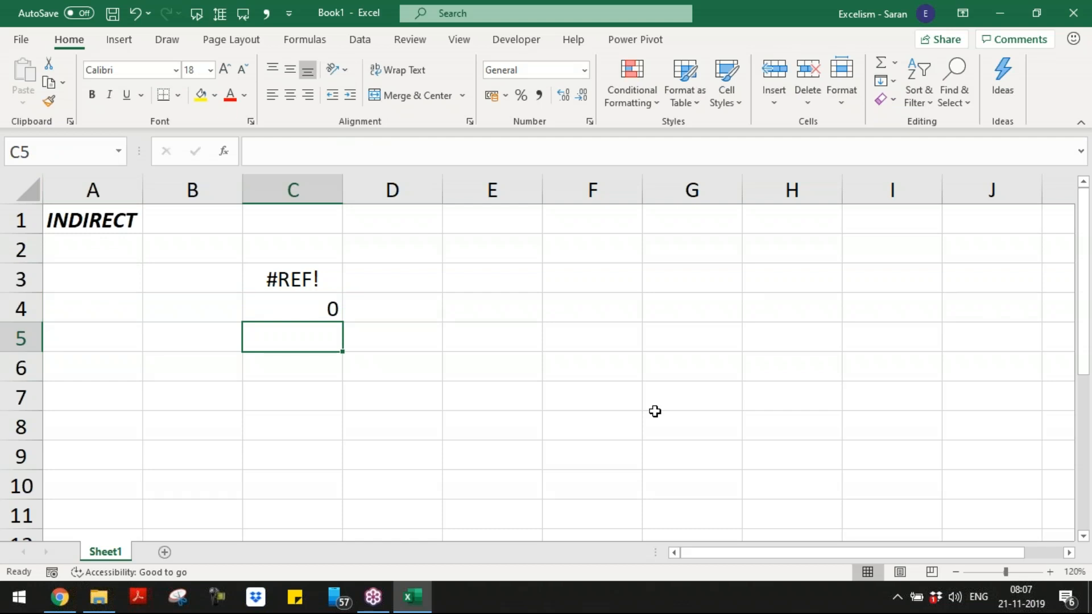
- Enter the value 100 in the empty cell A3
key("Up")
key("Up")
key("Left")
key("Left")
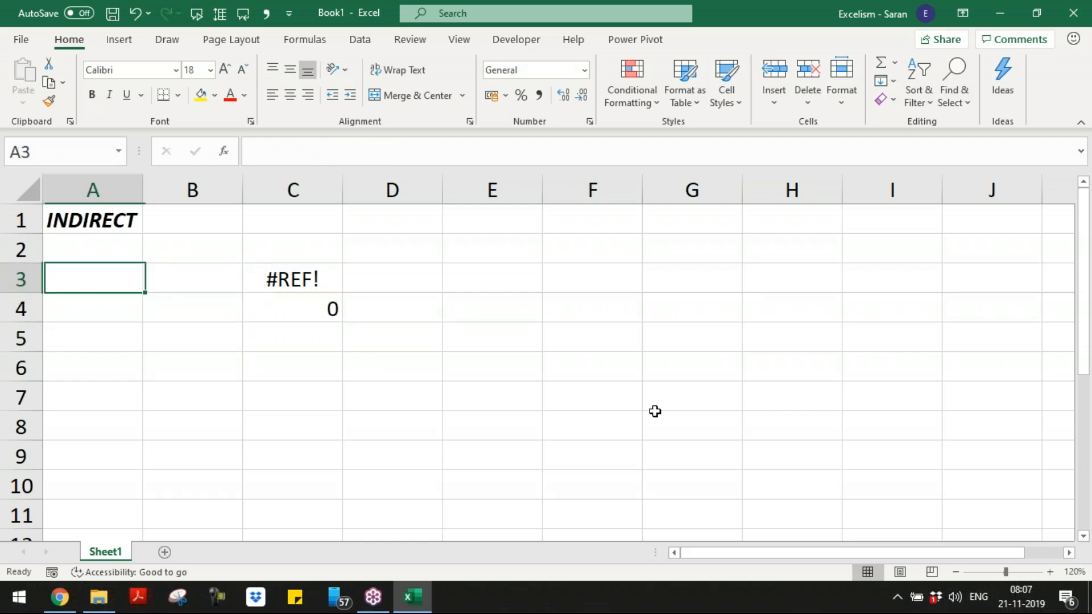
type("100")
key("Return")
key("Up")
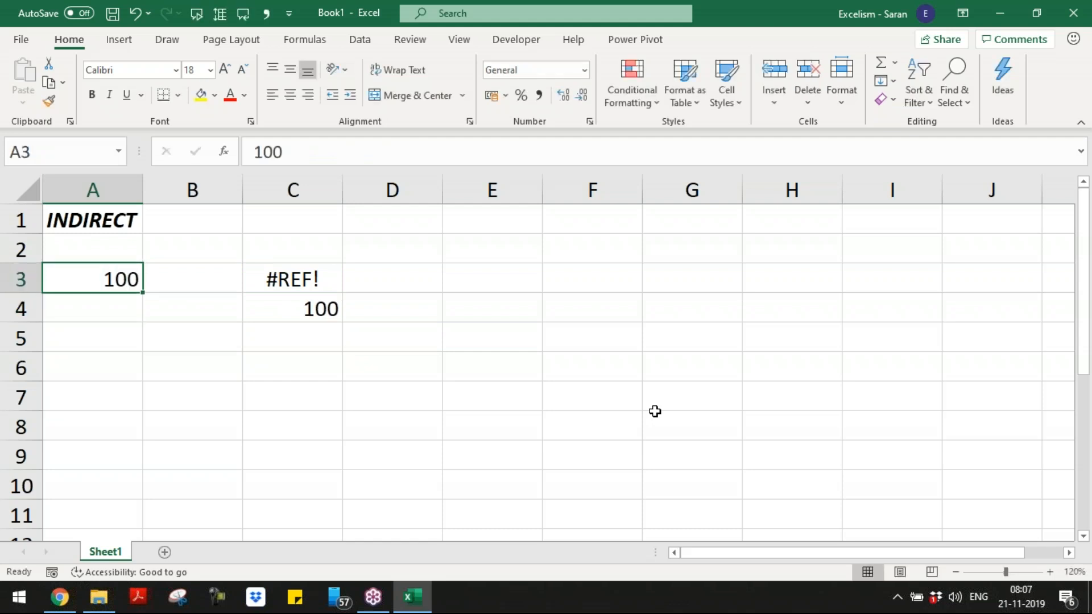
- Enter the column letter A in cell E4 and the row number 3 in cell F4
key("Right")
key("Right")
key("Right")
key("Down")
key("Right")
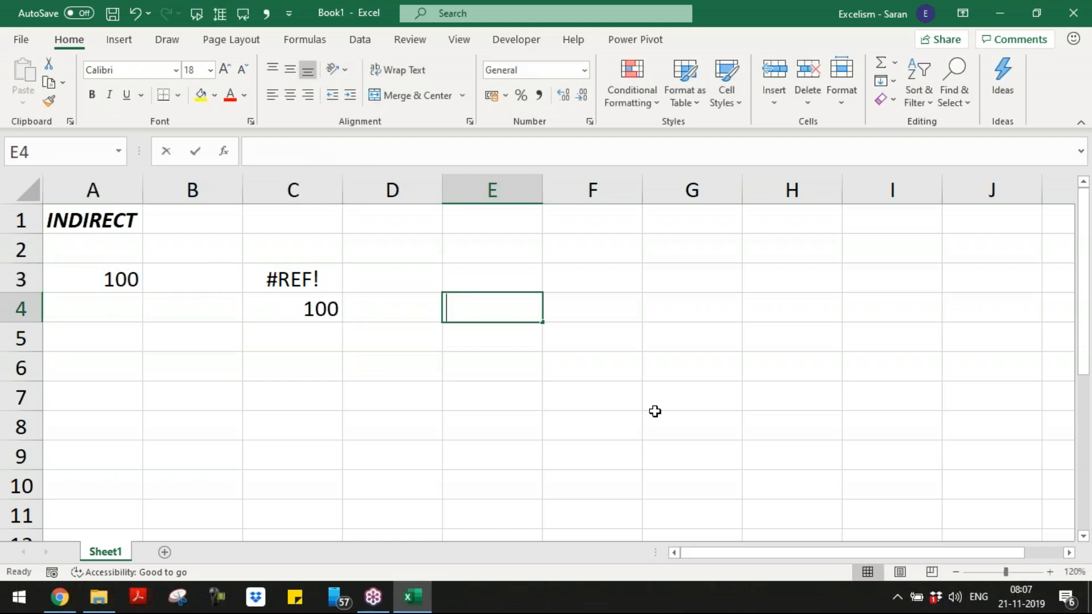
type("A")
key("Tab")
type("3")
key("Return")
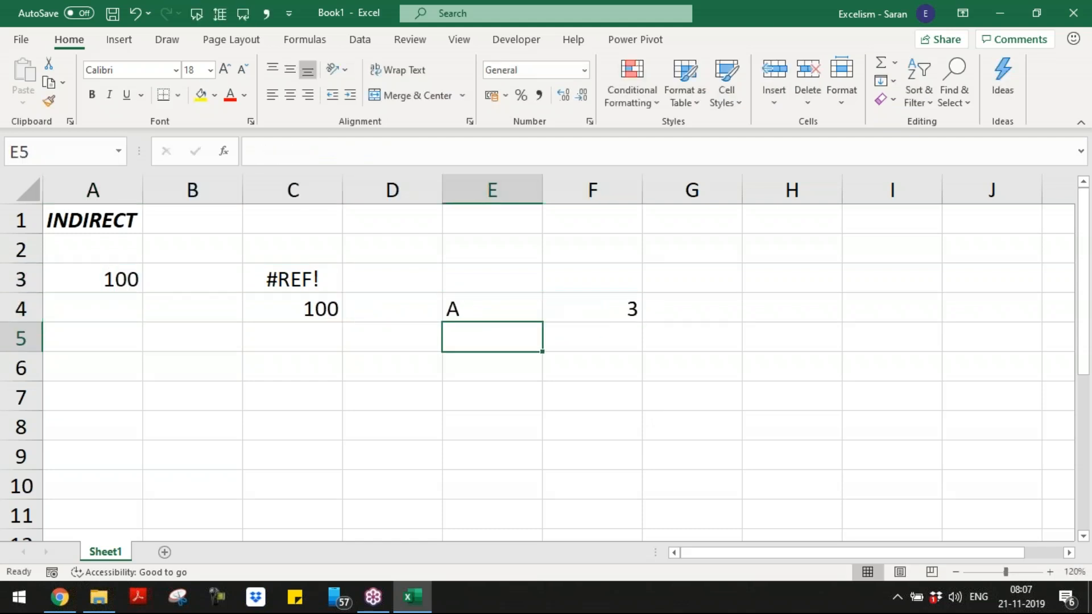
- Join the column letter and row number in cell E5 with the formula =E4&F4
type("=")
key("Up")
type("&")
key("Up")
key("Right")
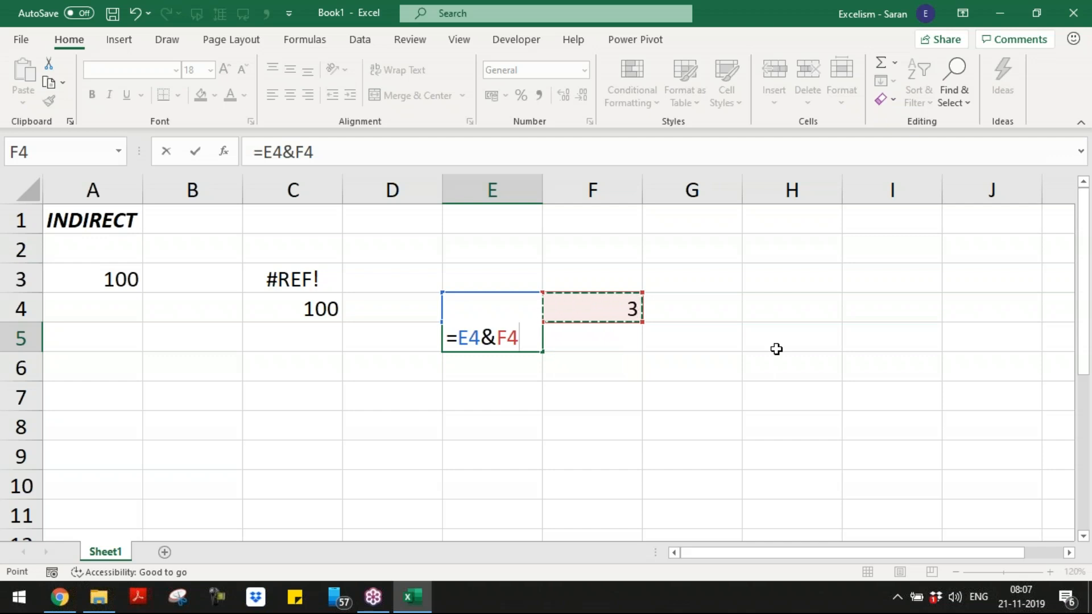
key("Return")
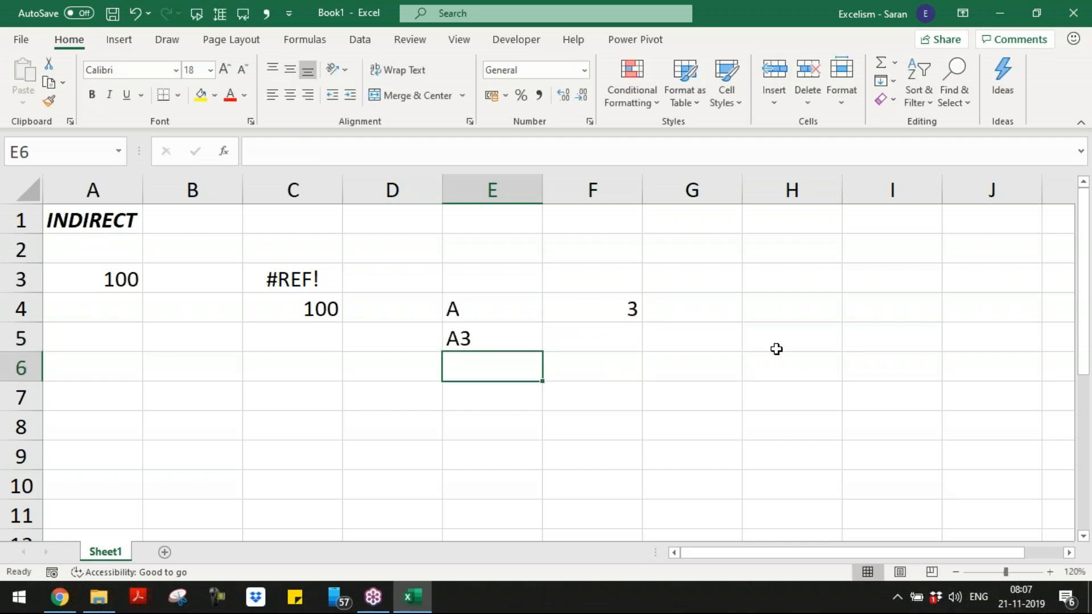
- Evaluate the E4&F4 part of the formula in E5 in place, and restore the original expression
key("Up")
key("F2")
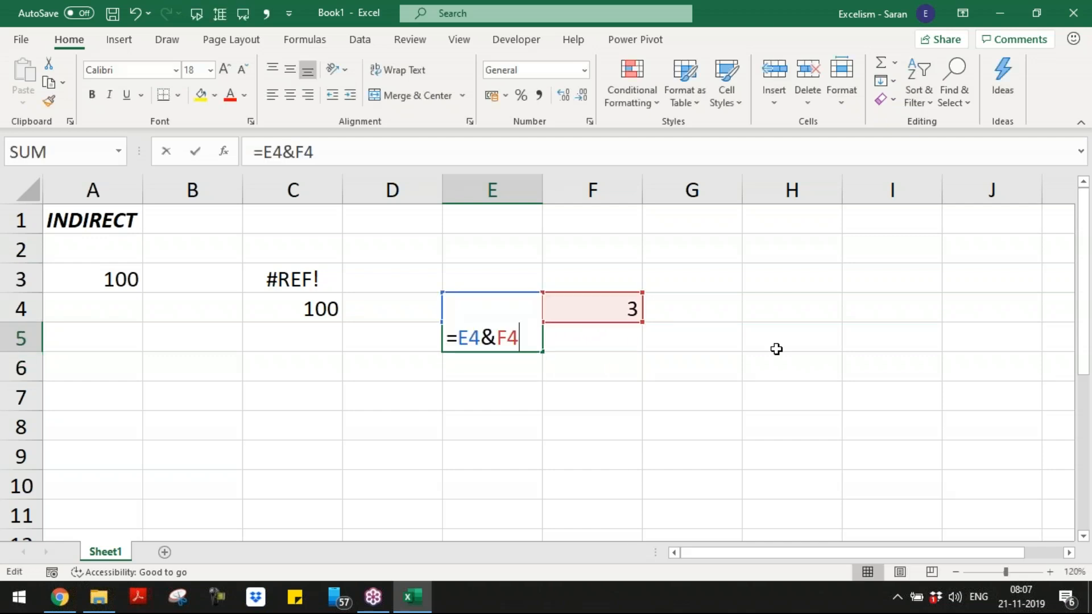
key("shift+Left")
key("shift+Left")
key("shift+Left")
key("shift+Left")
key("shift+Left")
key("F9")
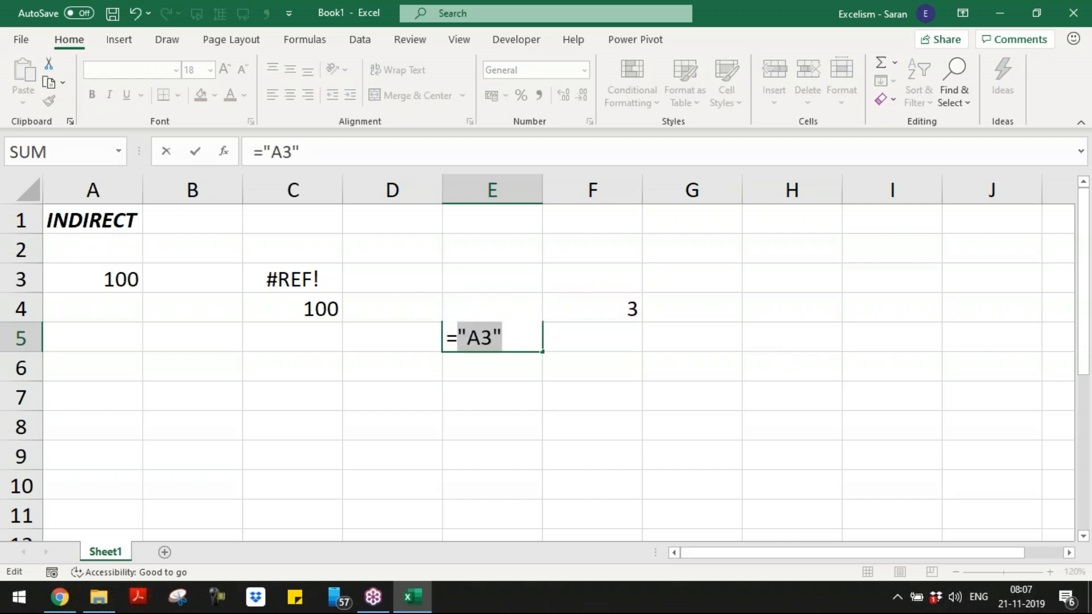
key("ctrl+z")
key("Return")
- Wrap the joined text in E5 with the INDIRECT function, making the formula =INDIRECT(E4&F4)
key("Up")
key("F2")
key("Home")
key("Right")
type("indire")
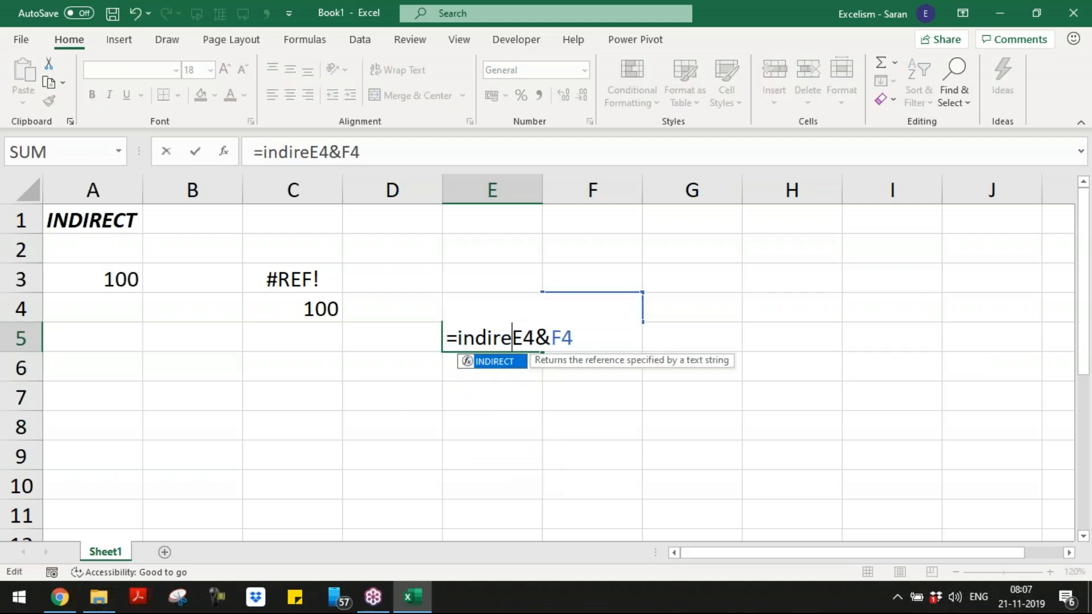
key("Tab")
type(")")
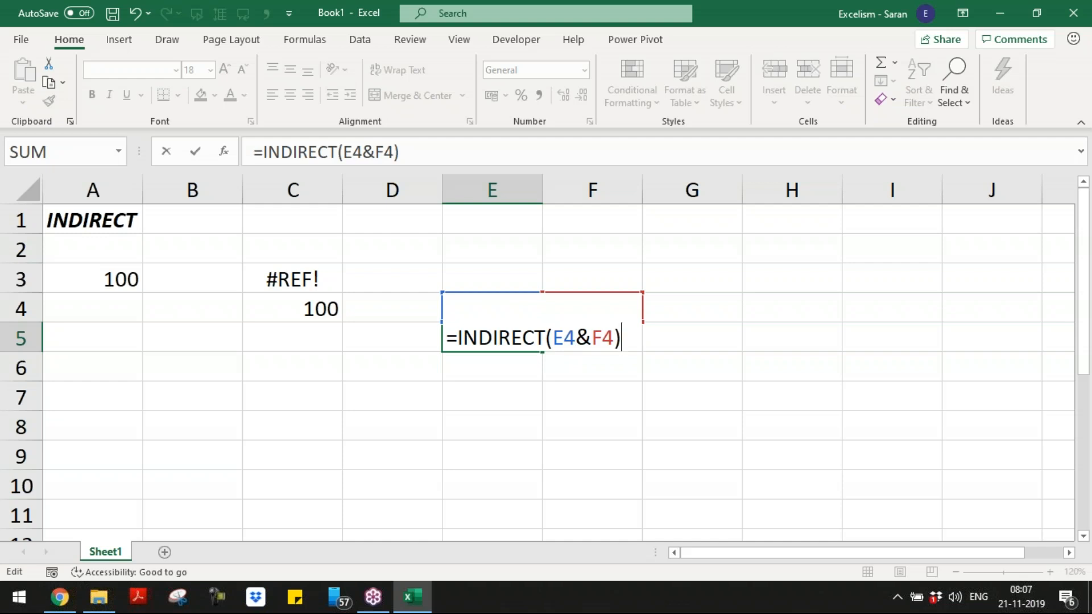
key("Return")
- Enter the note "INDIRECT of A3 text means A3 Reference" in cell A7
key("Down")
key("Left")
key("Left")
key("Left")
key("Left")
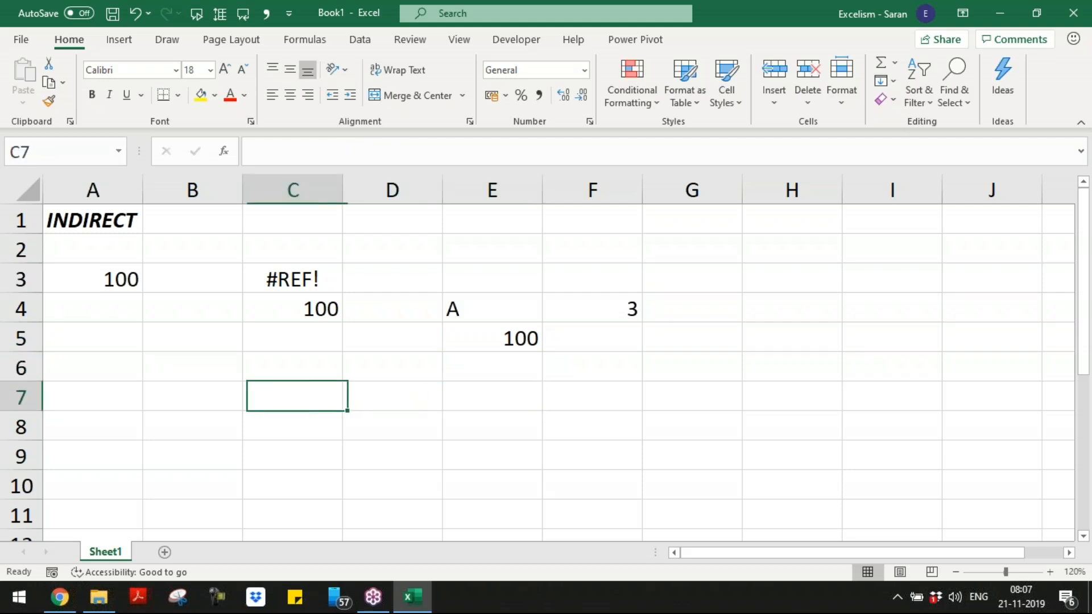
type("INDIRECT OF")
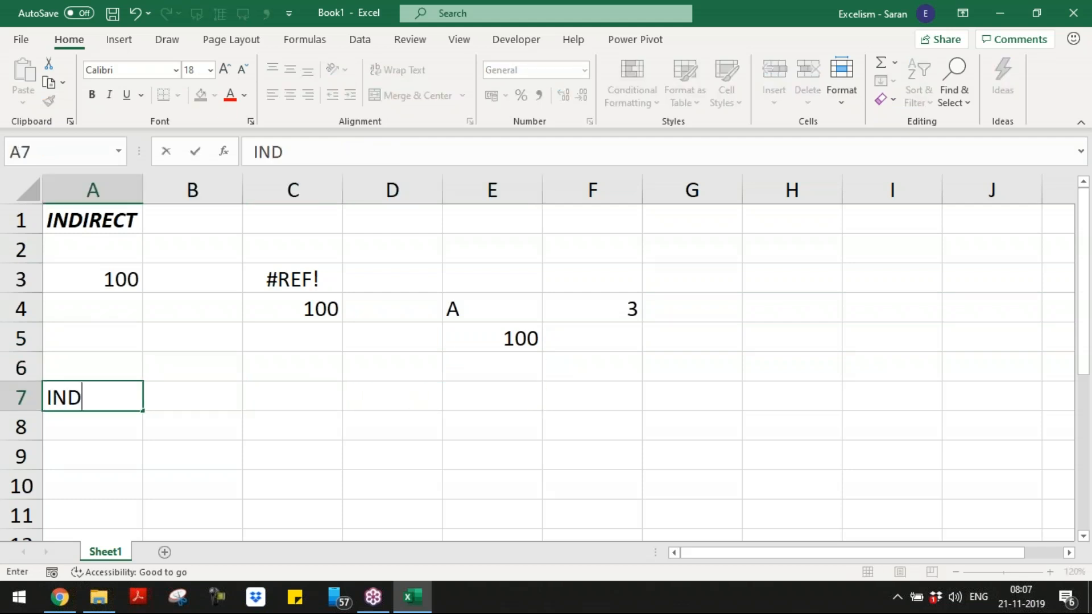
key("BackSpace")
key("BackSpace")
key("BackSpace")
type("of A3 text ea")
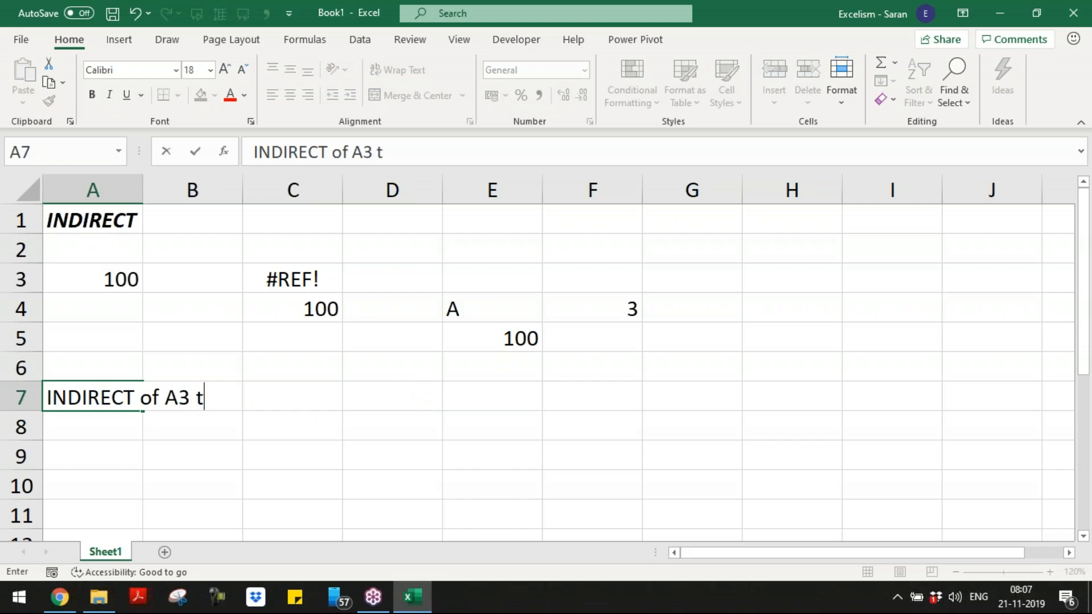
key("BackSpace")
key("BackSpace")
type("meas")
key("BackSpace")
type("ns ")
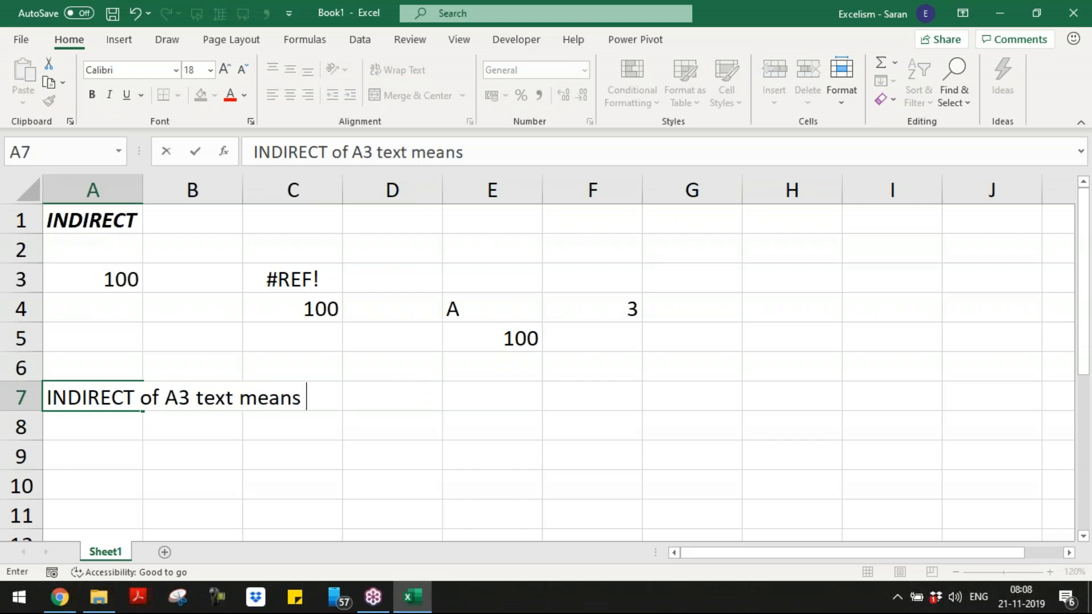
type("A3 Reference")
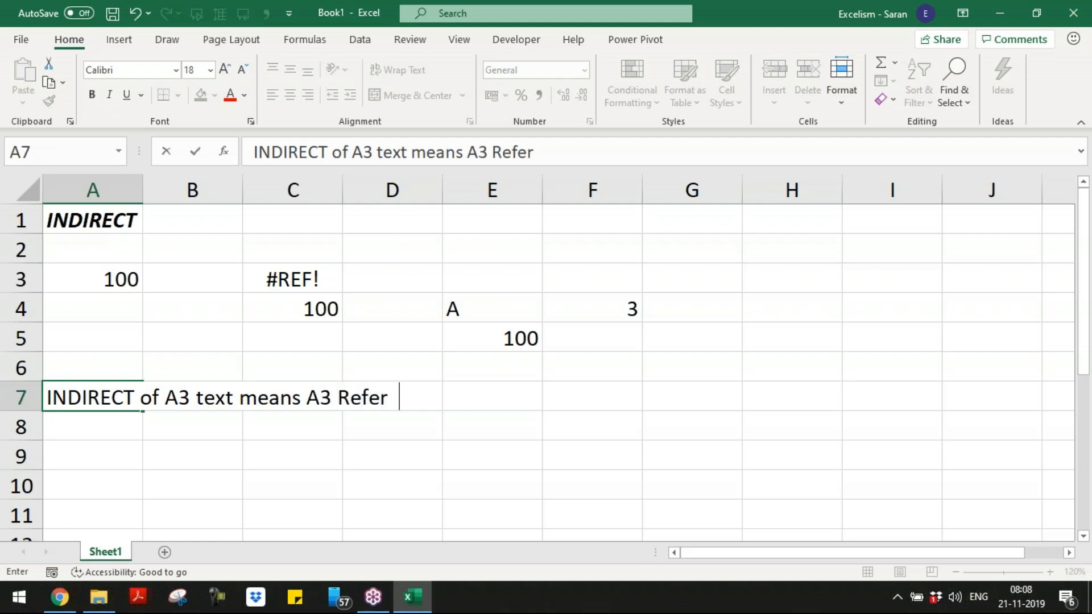
key("Return")
type("Indirec")
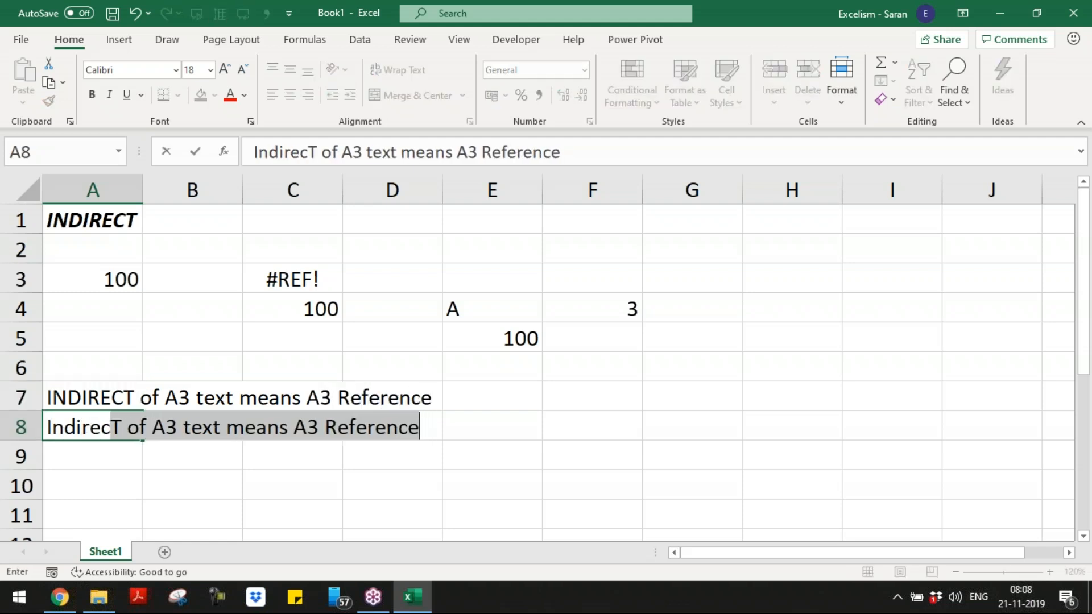
key("BackSpace")
key("BackSpace")
key("BackSpace")
key("BackSpace")
key("BackSpace")
key("BackSpace")
key("BackSpace")
key("BackSpace")
type("iNDIREC")
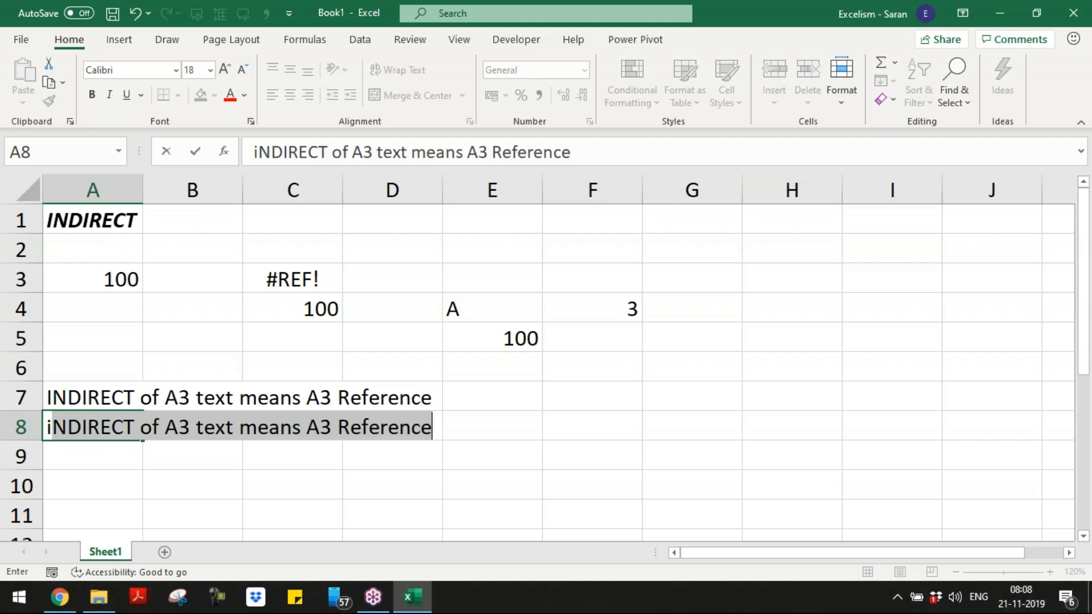
key("BackSpace")
key("BackSpace")
key("BackSpace")
key("BackSpace")
- Enter the note "INDIRECT of A1:A10 Text means A1:A10 Range" in cell A8
type("Ind")
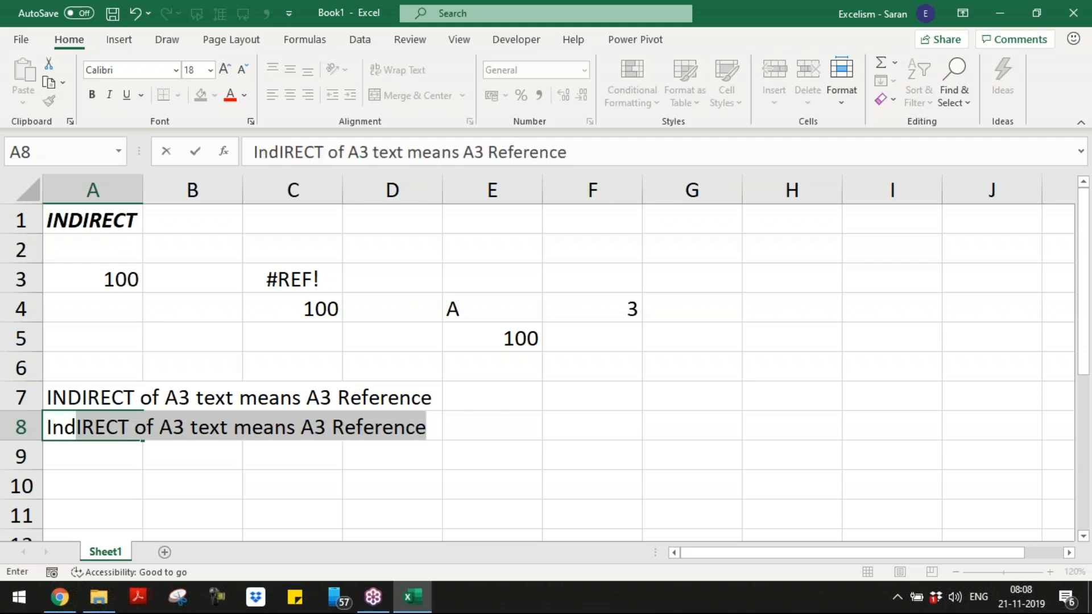
key("BackSpace")
key("BackSpace")
key("BackSpace")
type("NDIRECT OF")
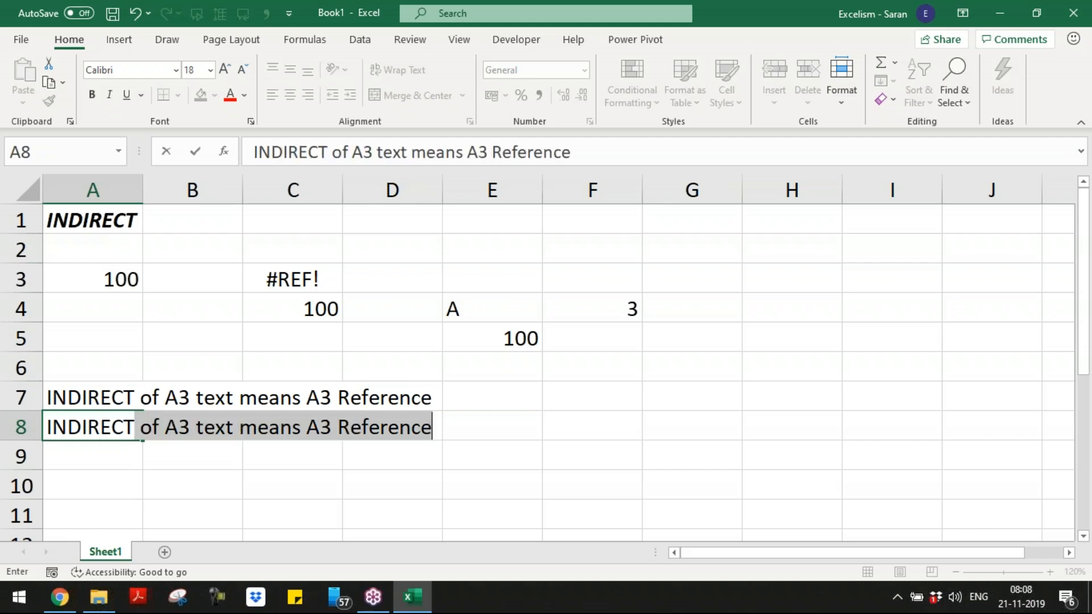
key("BackSpace")
key("BackSpace")
key("BackSpace")
type("fo")
key("BackSpace")
key("BackSpace")
type("of ")
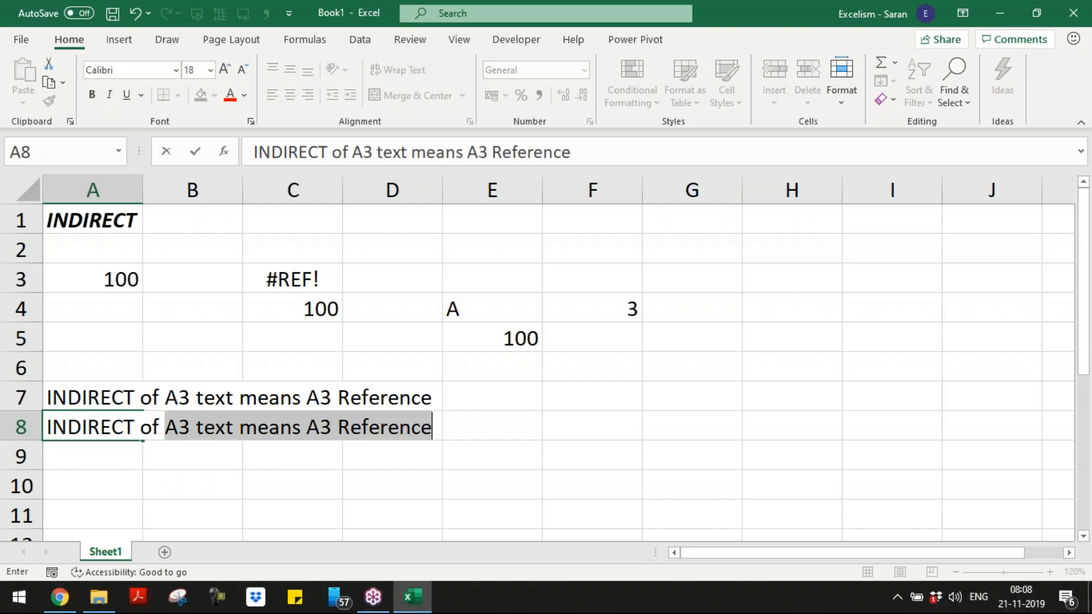
type("A1:A")
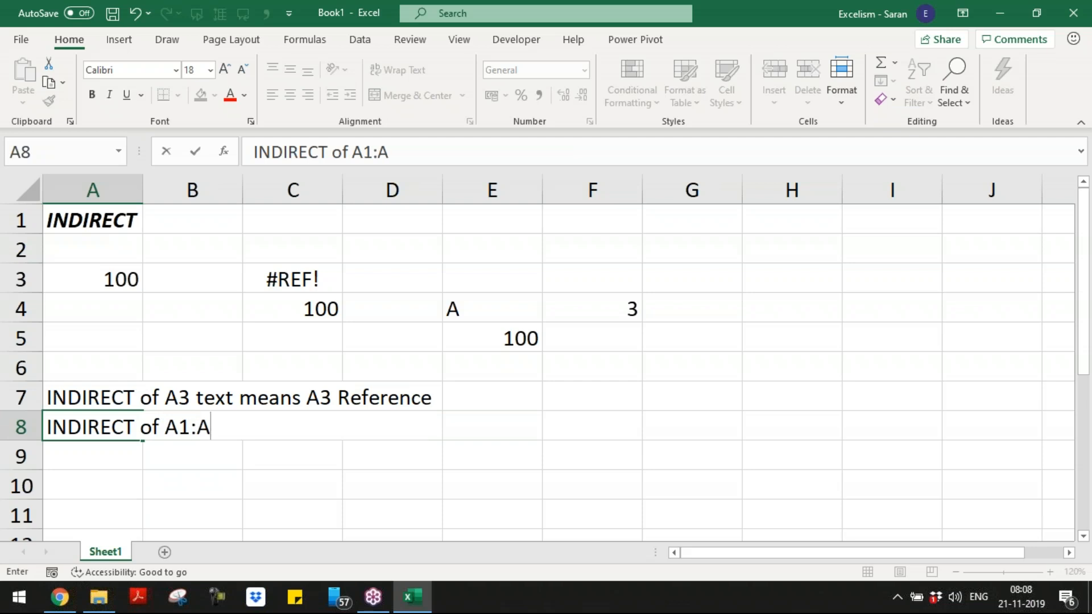
type("10 Text")
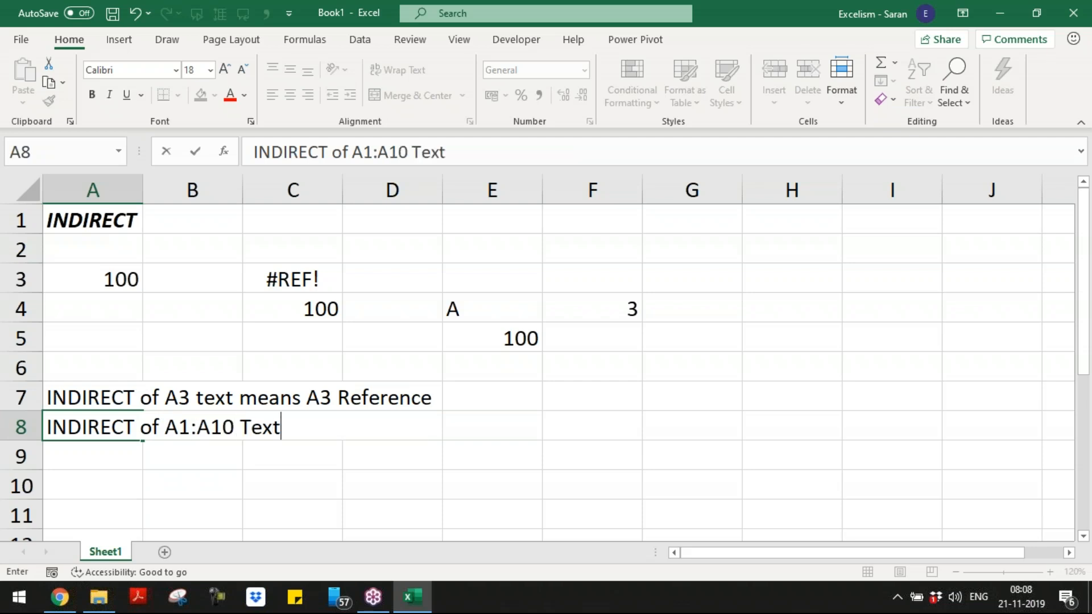
type(" means A")
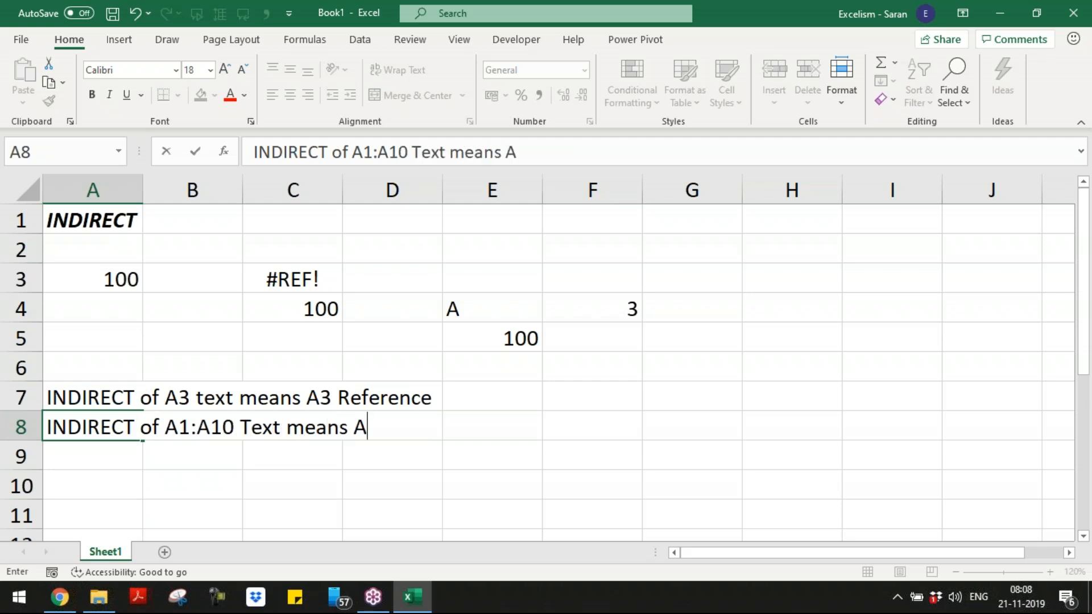
type("1:A")
type("10 Range")
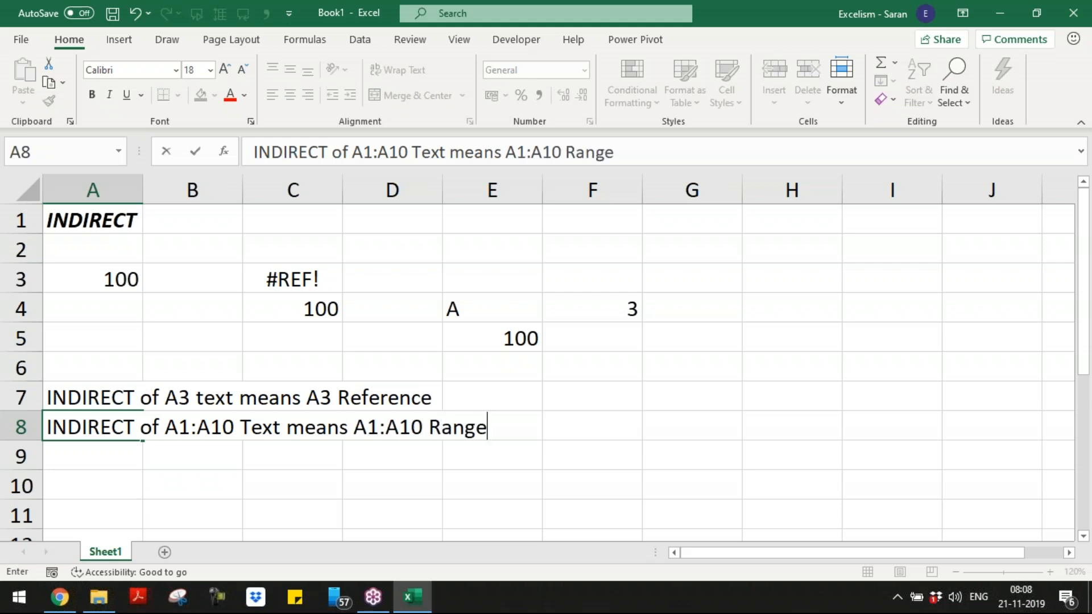
key("Return")
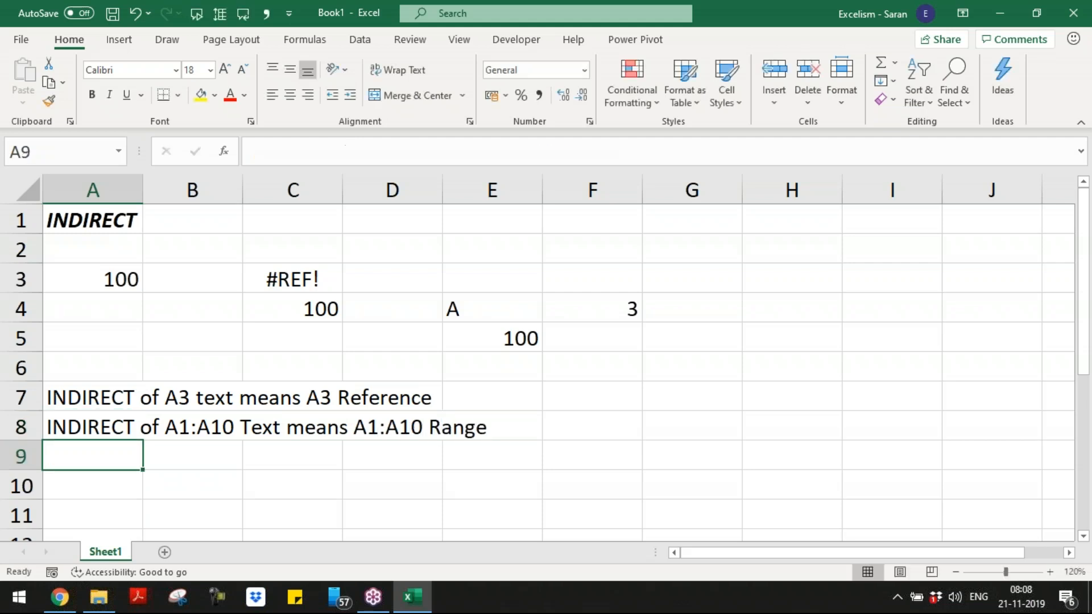
- Enter a note in cell A9 stating that INDIRECT of a sample first name as text means the Defined Name with that name
type("INDIREC")
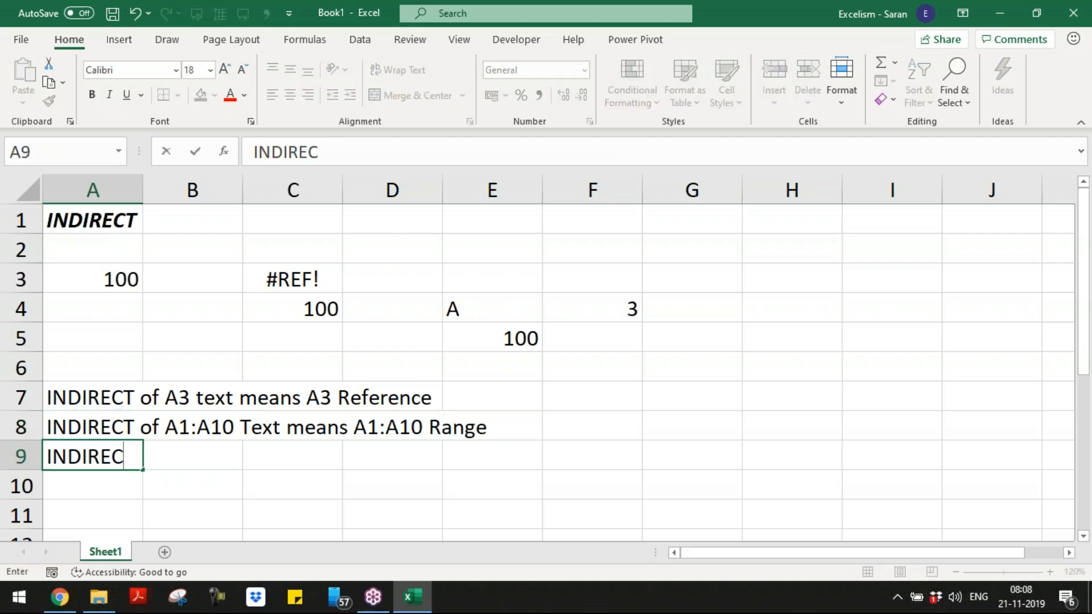
type("T of")
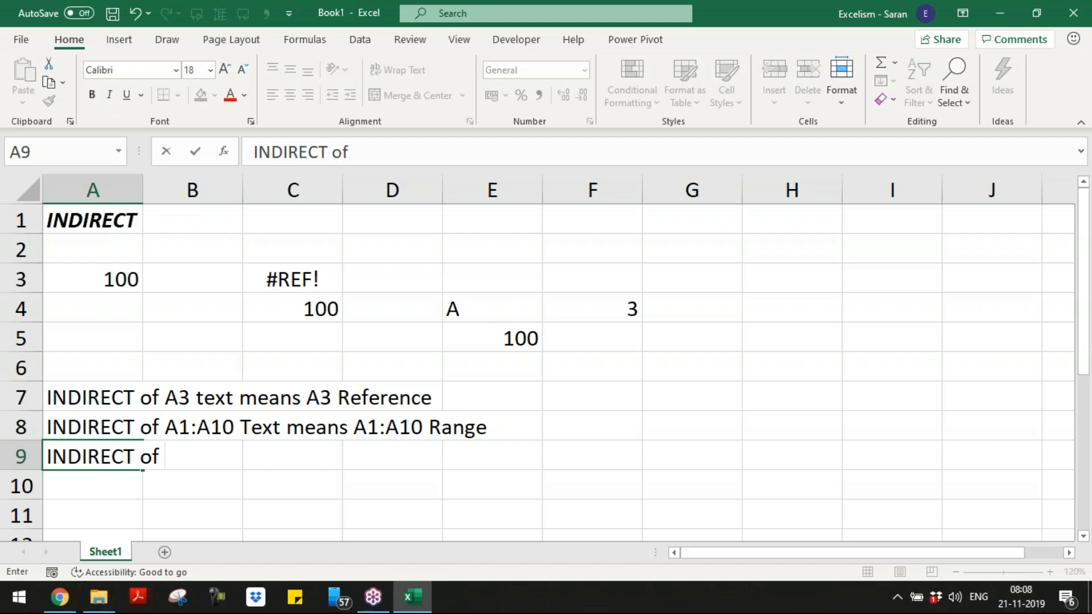
type(" Kaja")
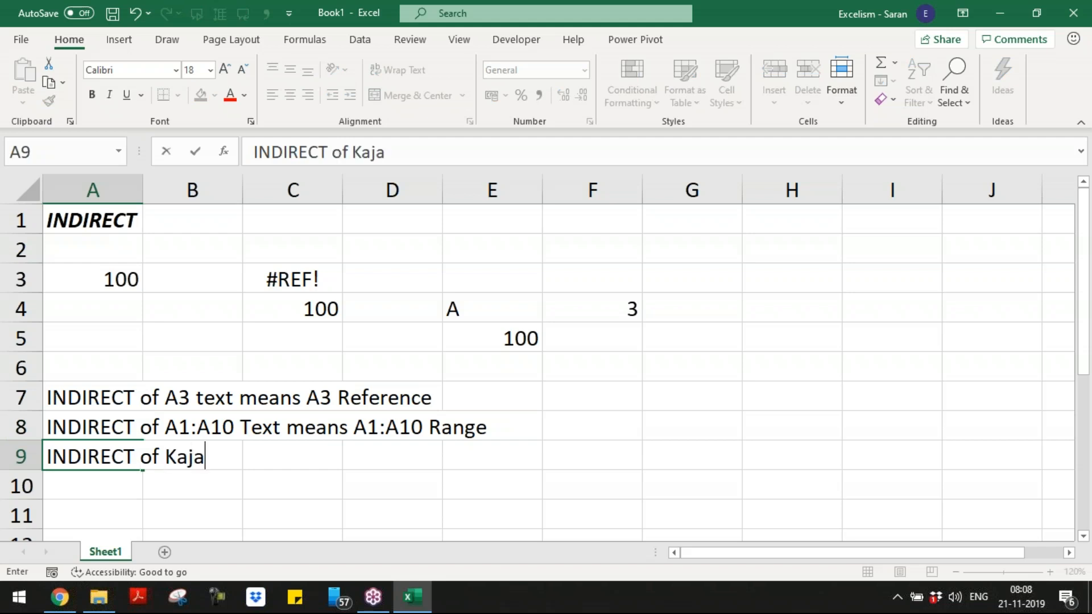
type("l text")
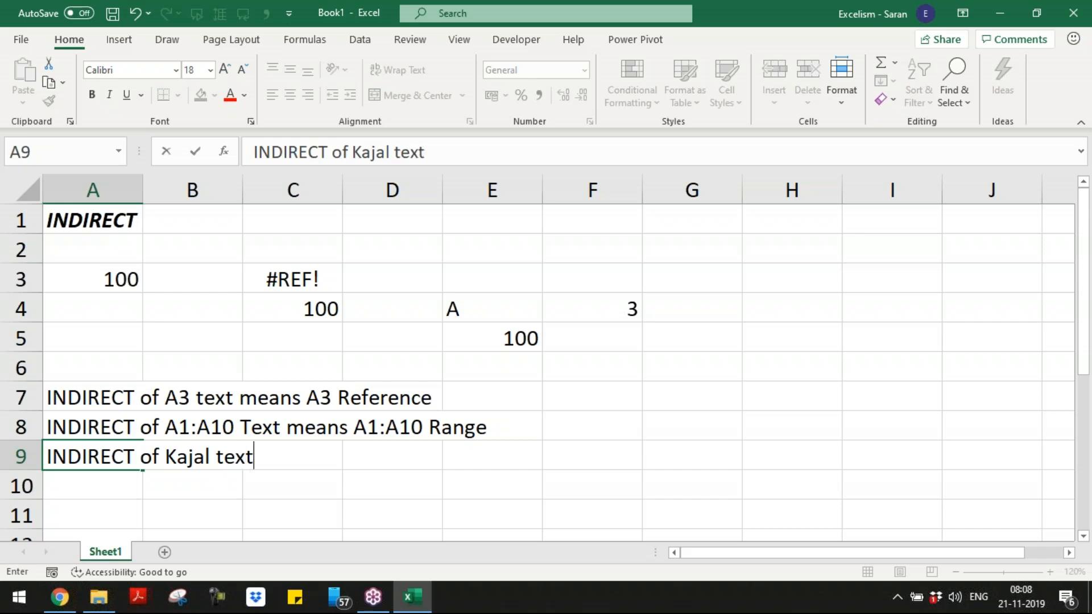
type(" m eans Kaa")
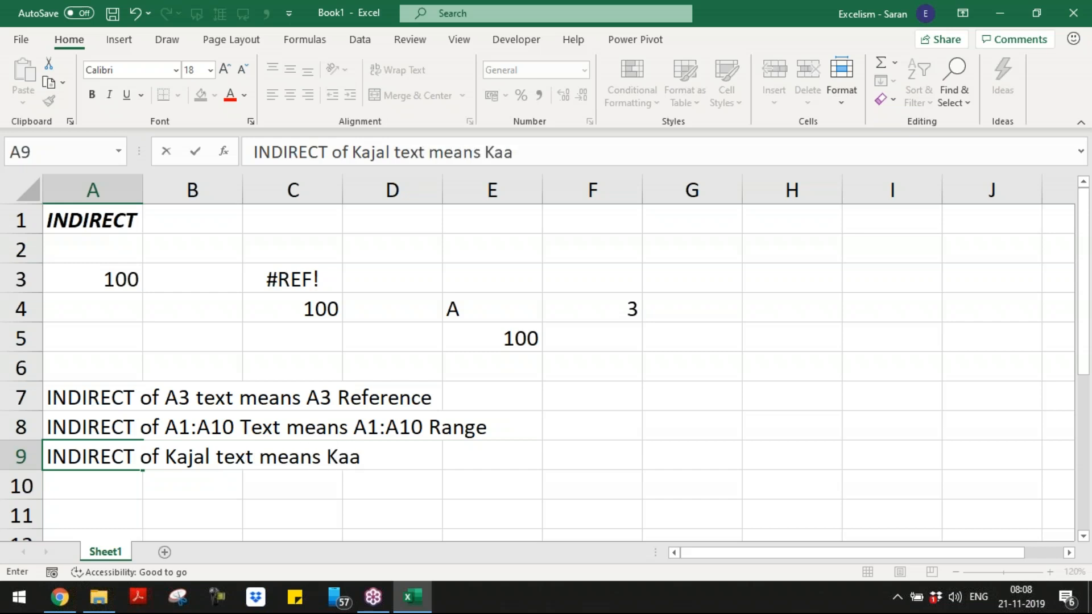
key("BackSpace")
type("jal D")
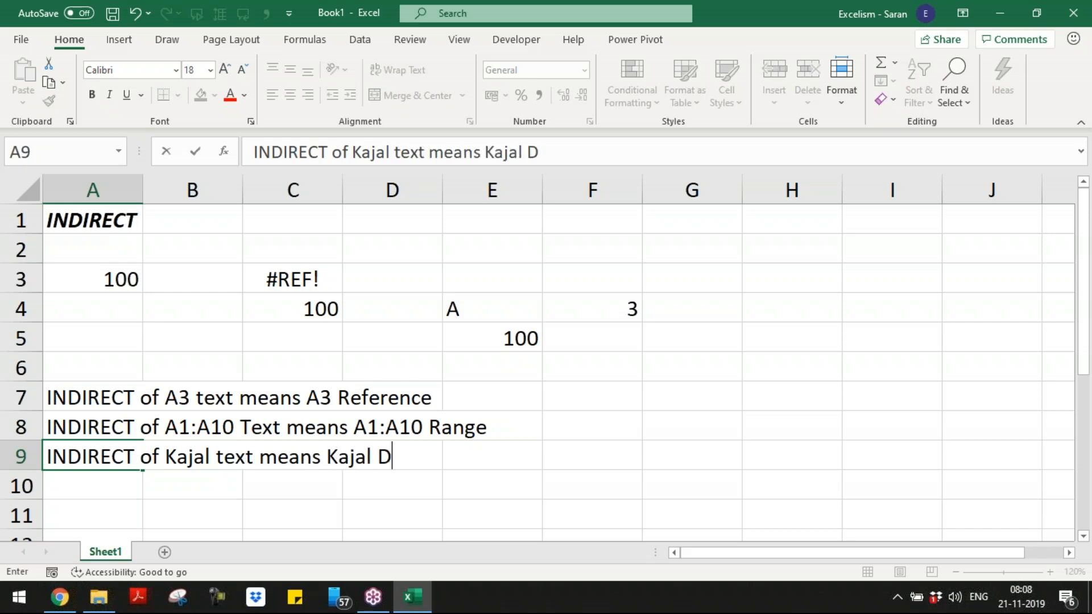
type("efined Name")
key("Return")
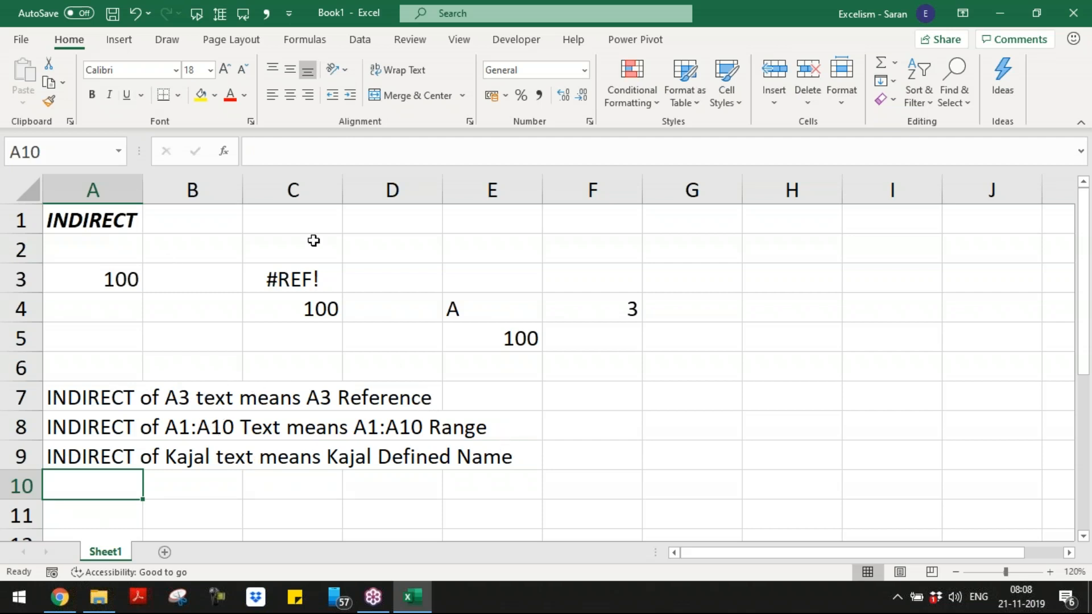
- Enter an INDIRECT formula in cell F7 with the first name from the A9 note as quoted text
key("Up")
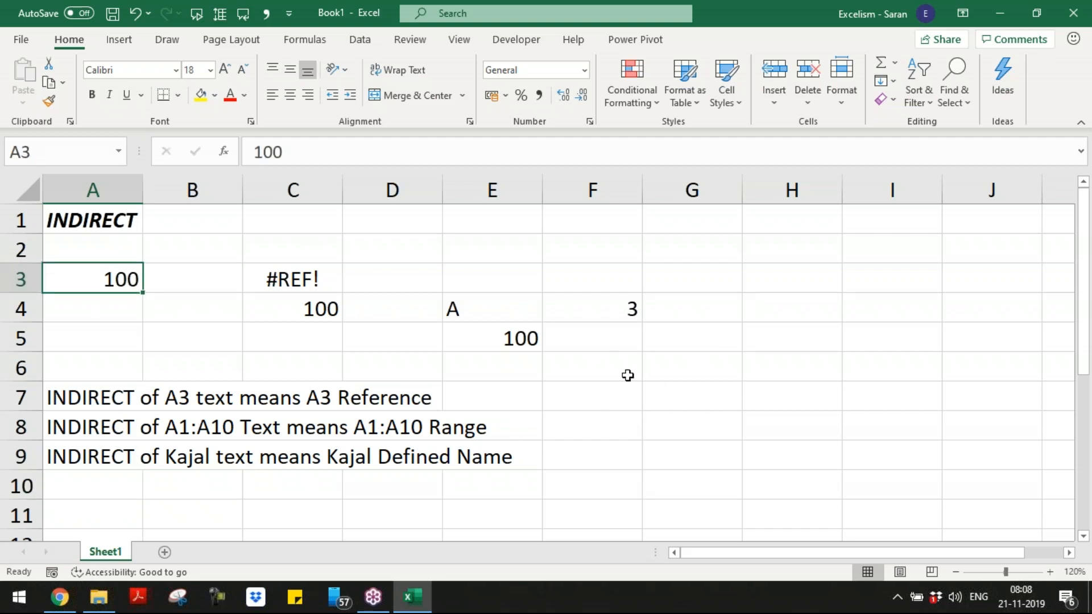
left_click(603, 387)
type("=ind")
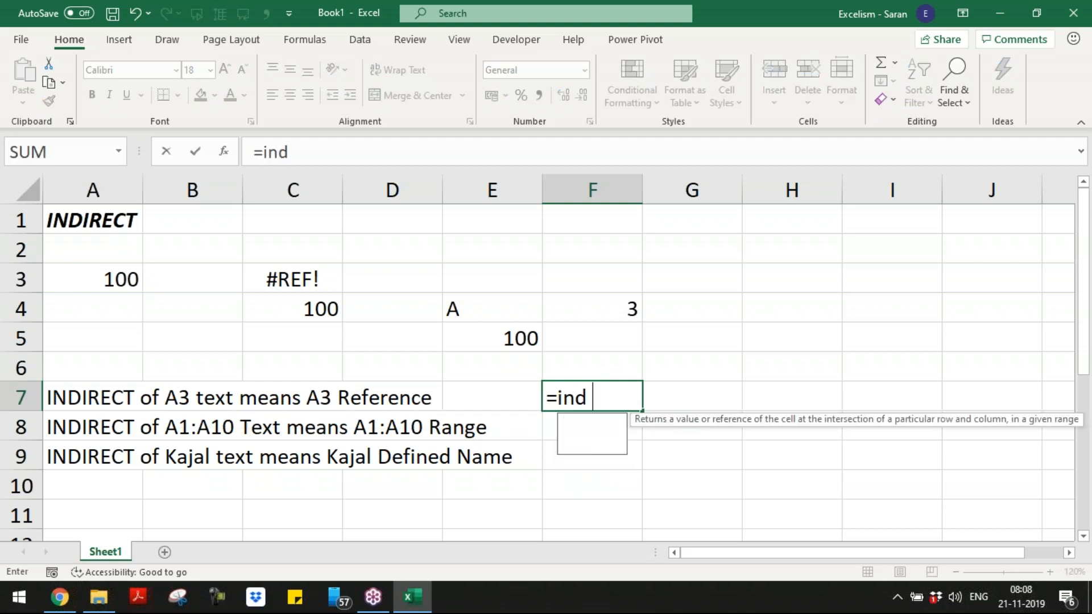
key("Tab")
type("\"Kaj")
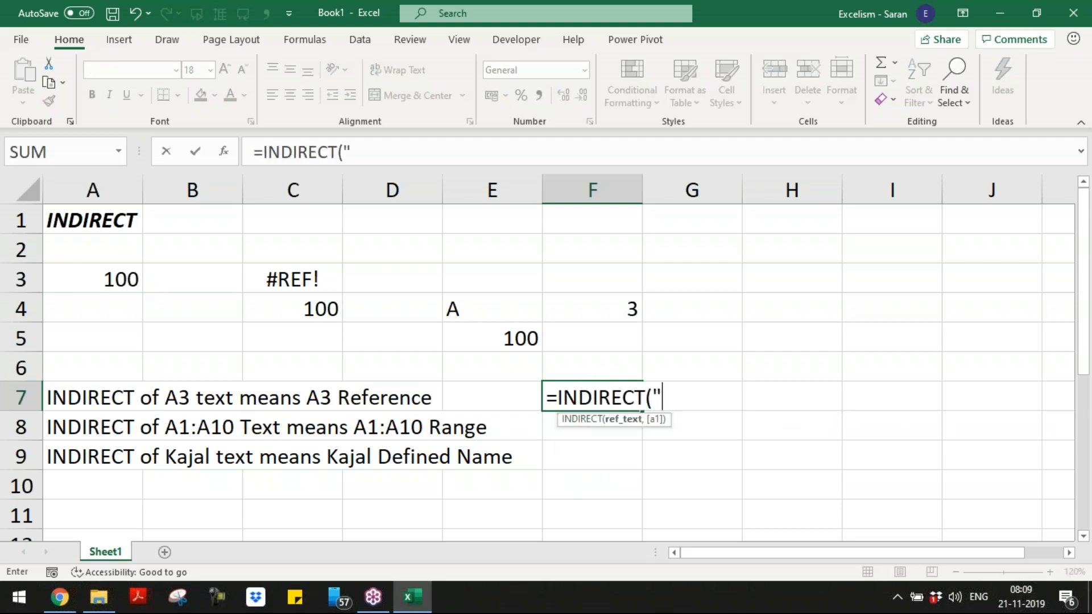
type("al\")")
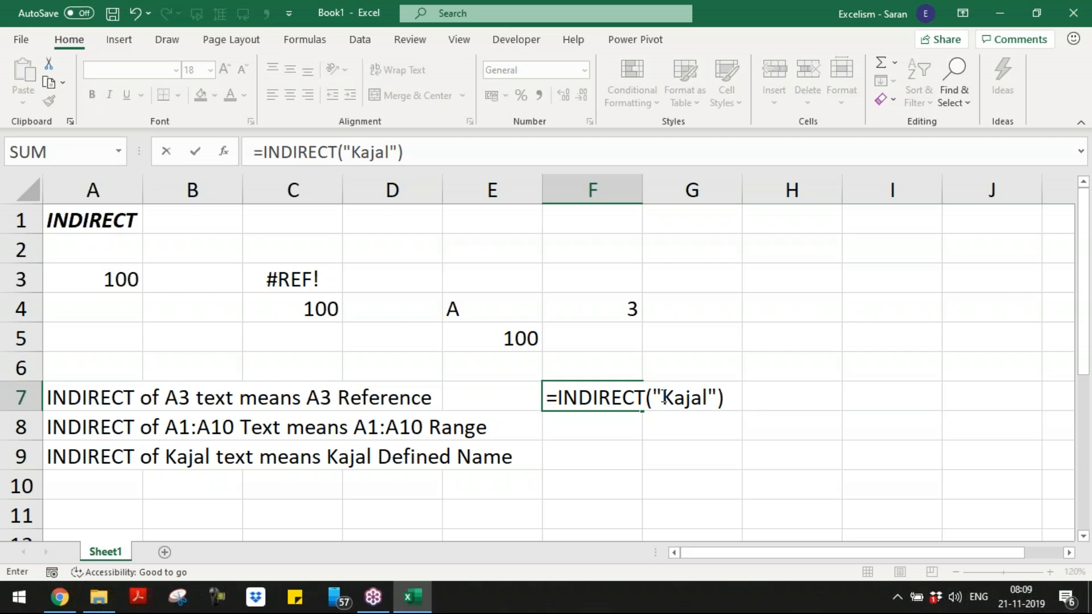
left_click_drag(662, 398, 717, 398)
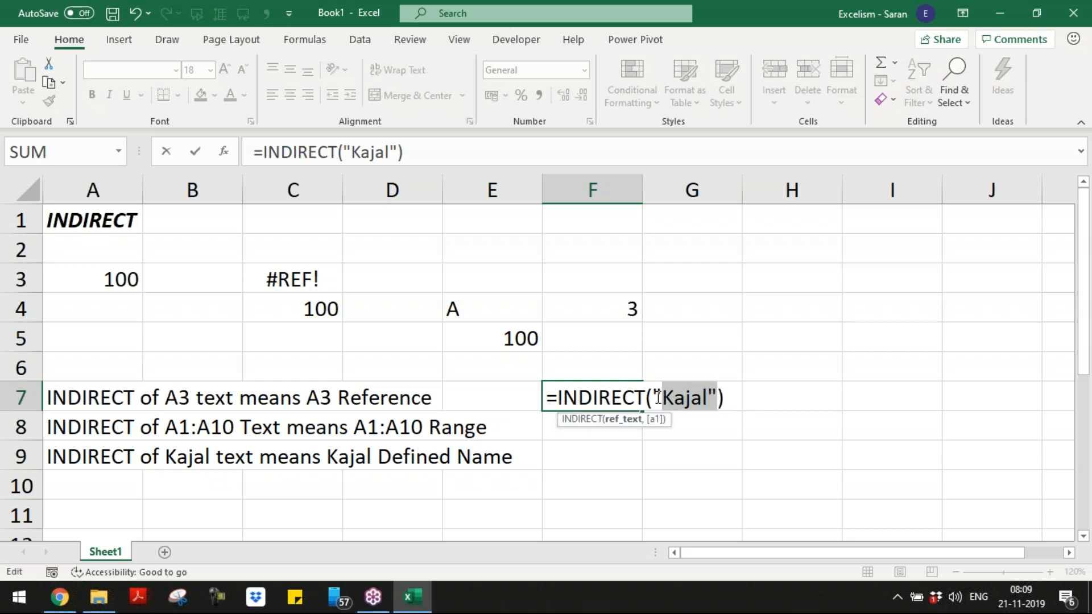
left_click_drag(561, 397, 735, 405)
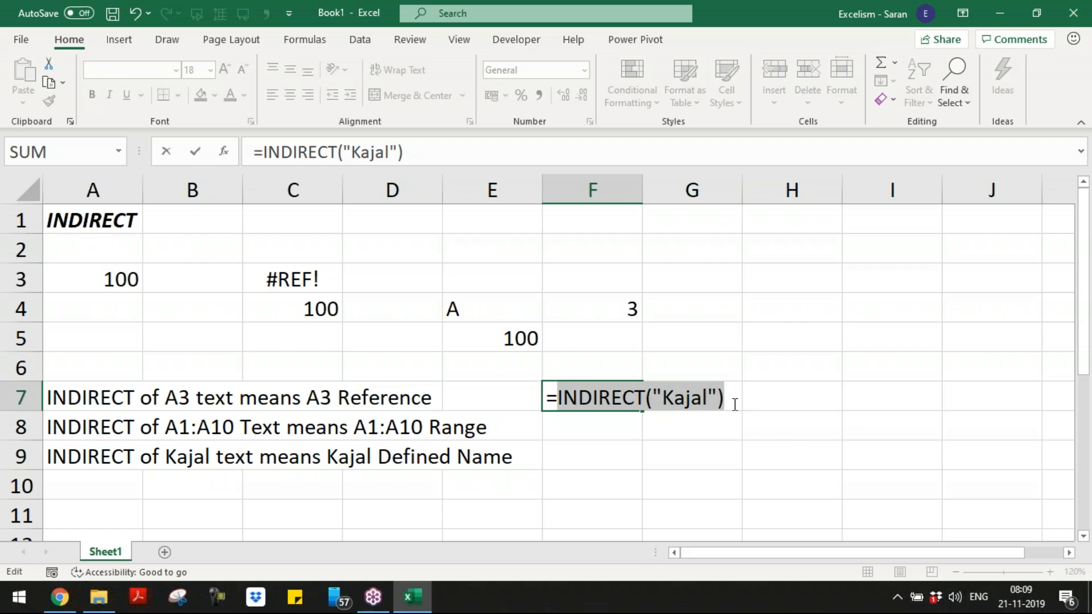
key("Return")
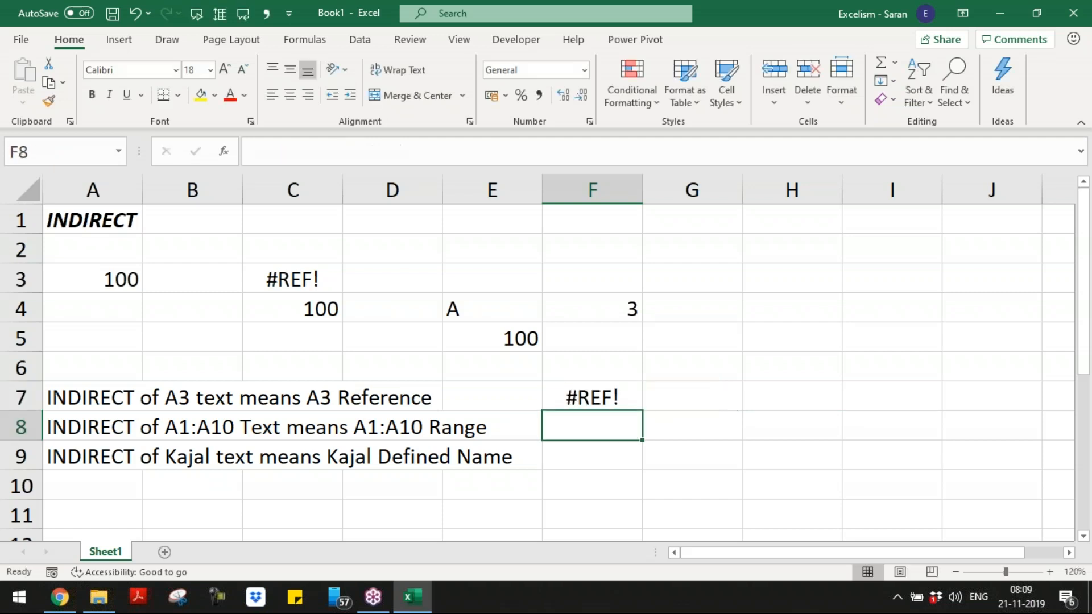
- Assign a different sample first name to cell A3 as its defined name
left_click(94, 285)
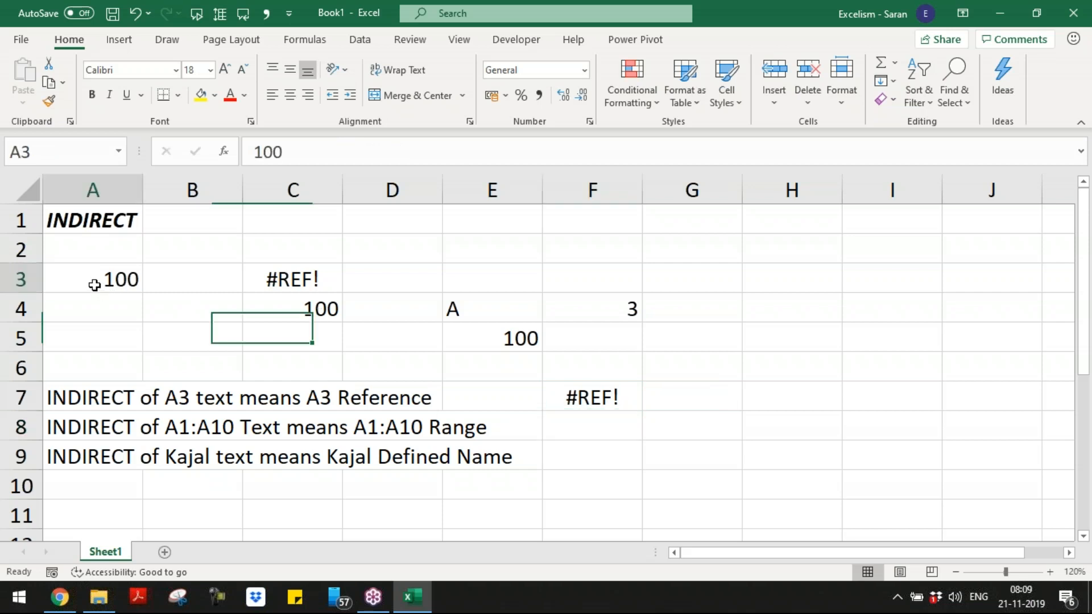
left_click(85, 156)
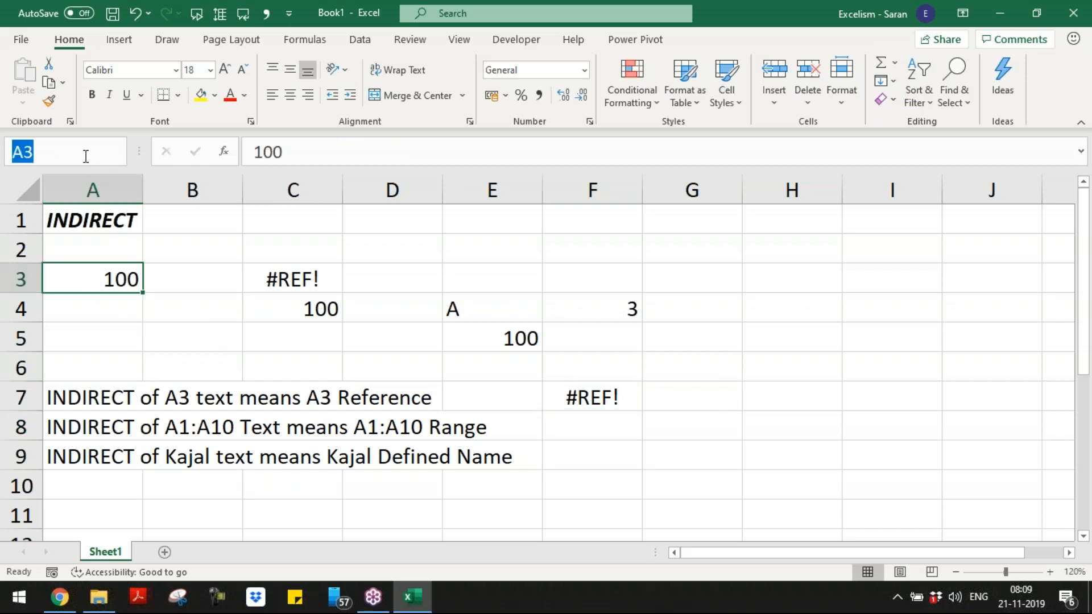
type("Sma")
key("BackSpace")
key("BackSpace")
type("amantha")
key("Return")
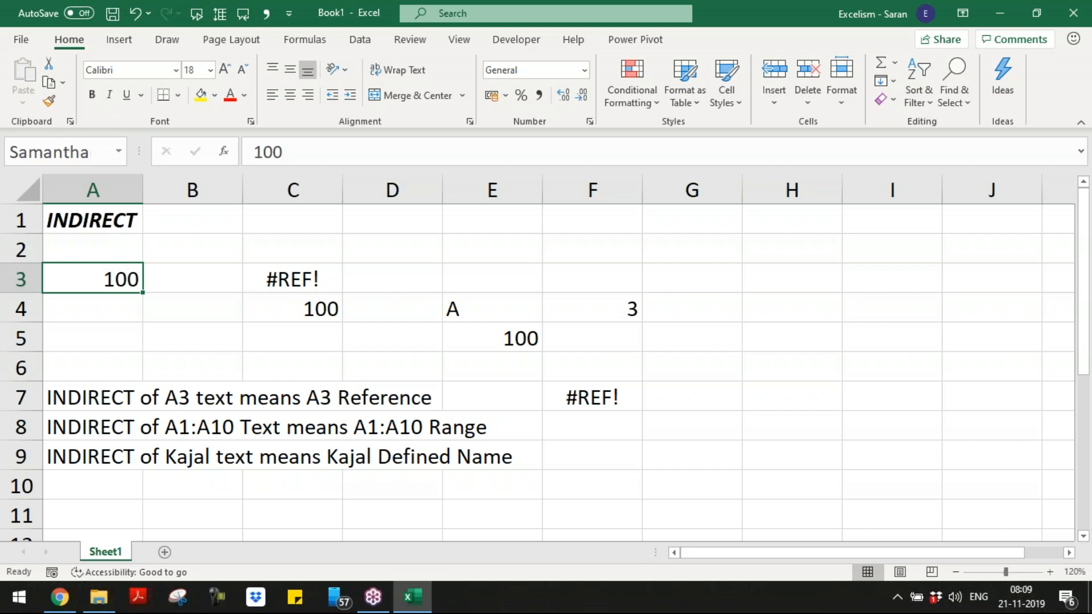
- Enter an INDIRECT formula in cell F8 with the defined name of cell A3 as quoted text
left_click(629, 436)
type("=")
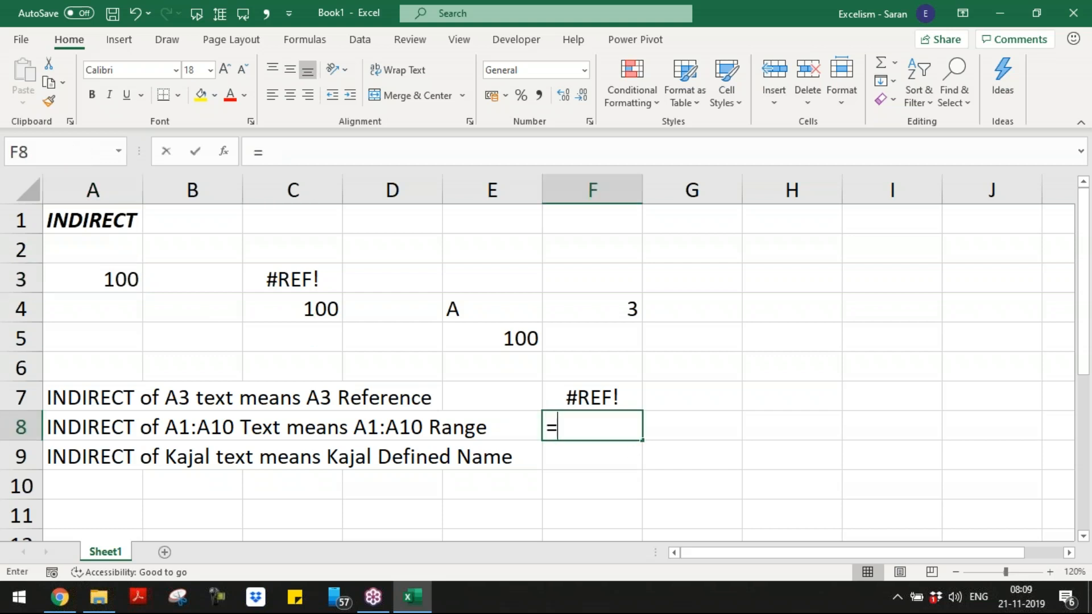
type("indire")
key("Tab")
type("\"")
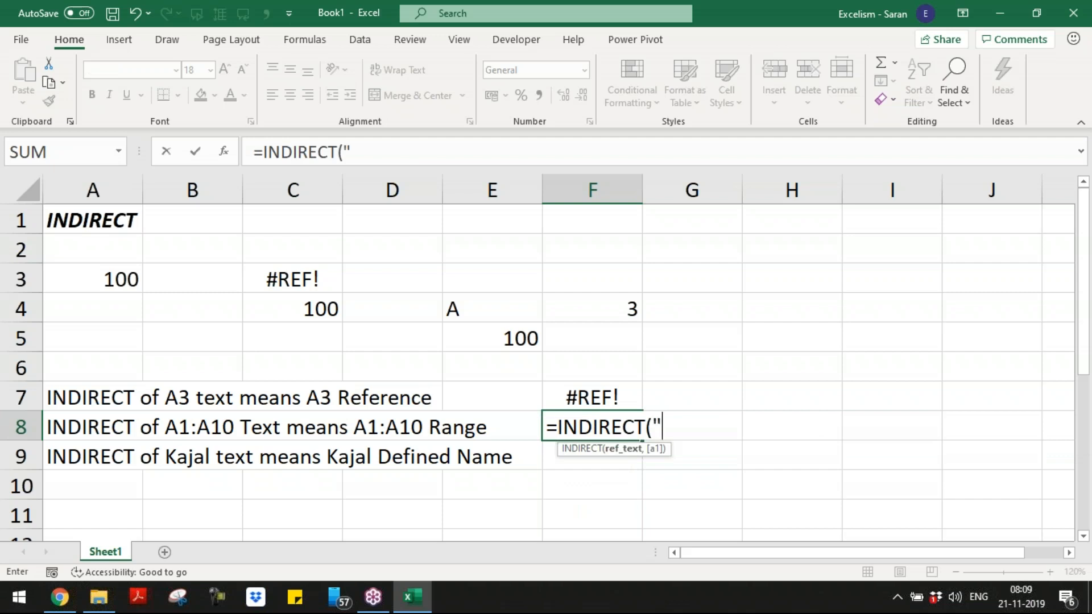
type("Samanatha")
key("BackSpace")
key("BackSpace")
key("BackSpace")
key("BackSpace")
type("tha\")")
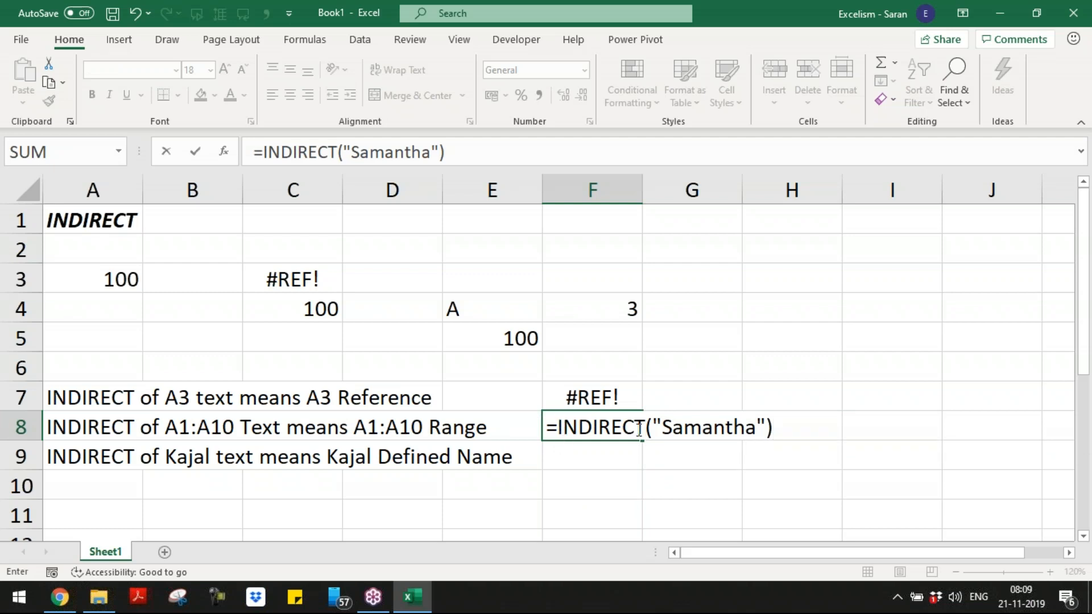
left_click_drag(559, 426, 830, 437)
key("Return")
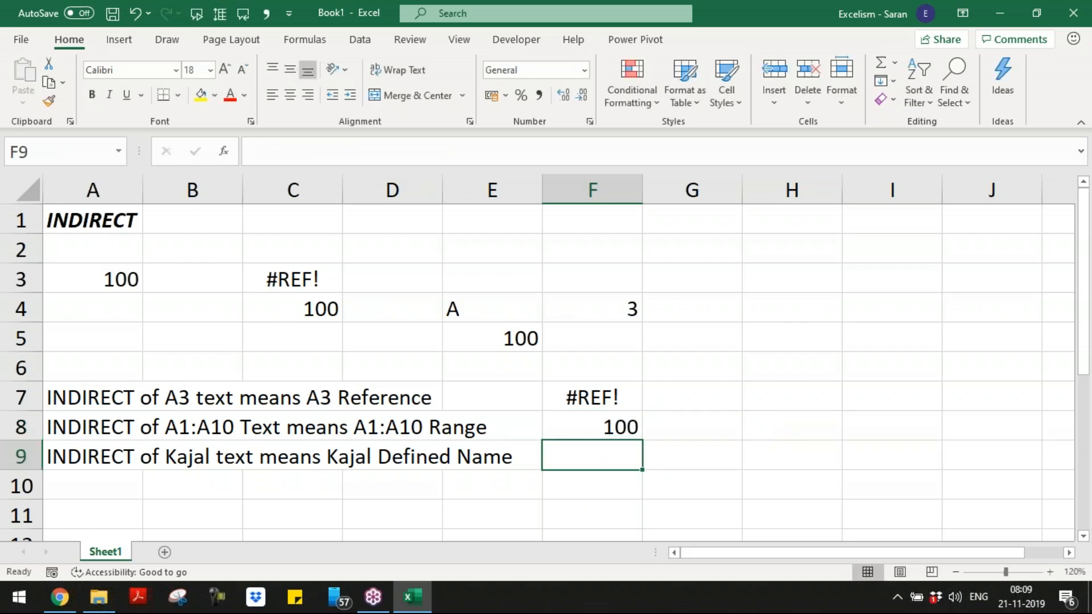
- Enter an INDIRECT formula in cell F9 with the defined name of cell A3 as an unquoted argument
type("=indire")
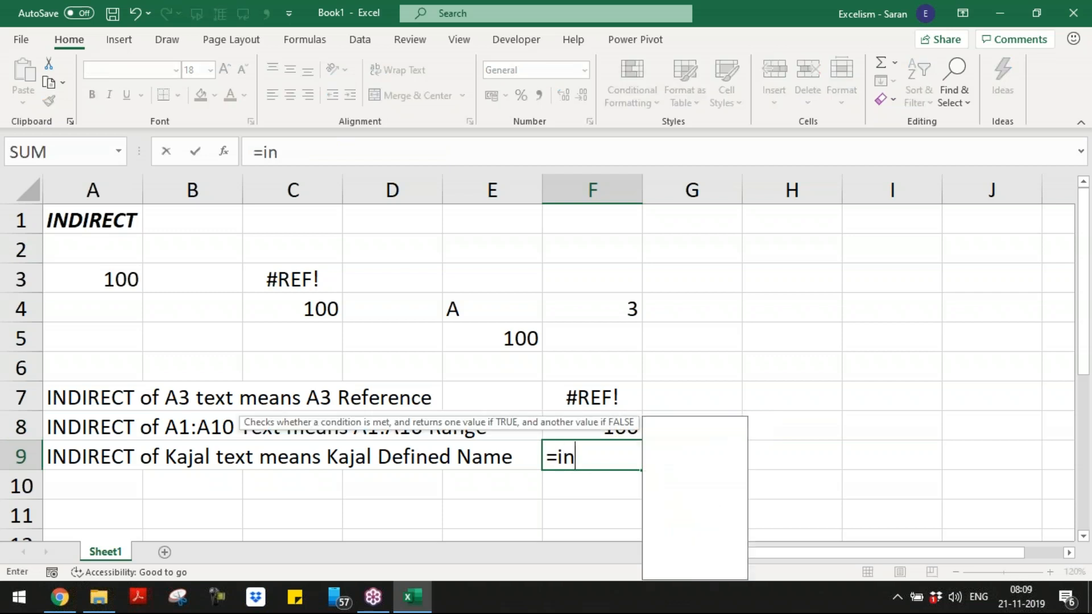
key("Tab")
type("Samantha)")
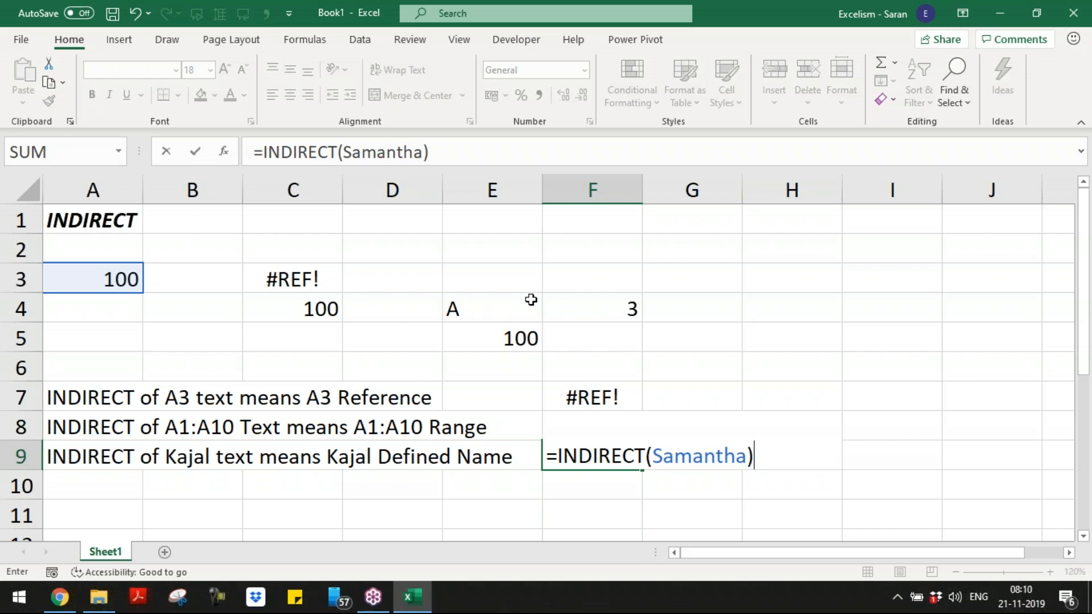
left_click_drag(653, 456, 747, 456)
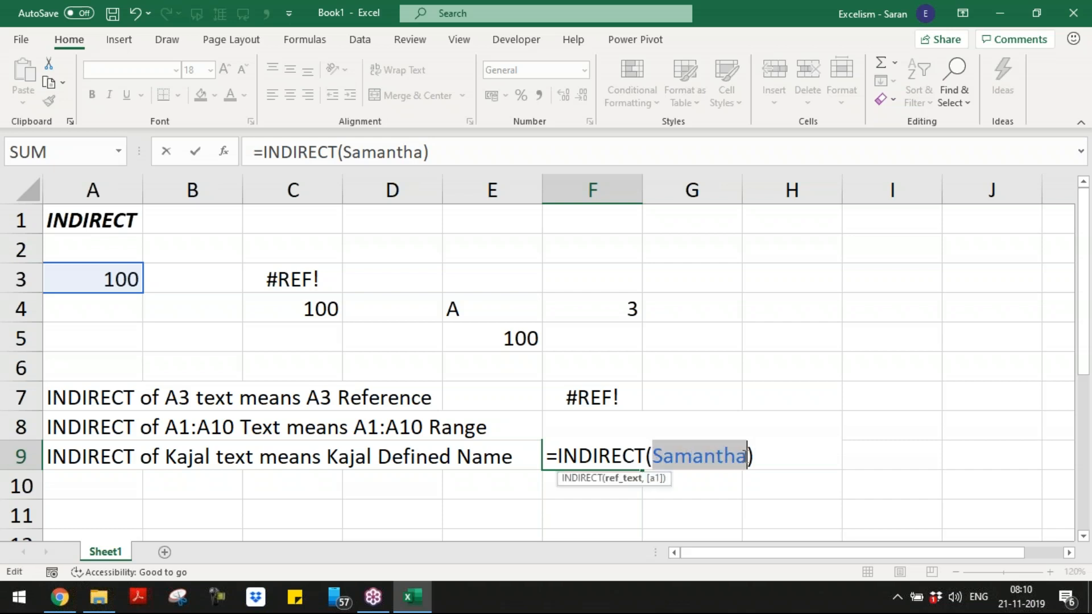
left_click_drag(660, 456, 748, 457)
key("Return")
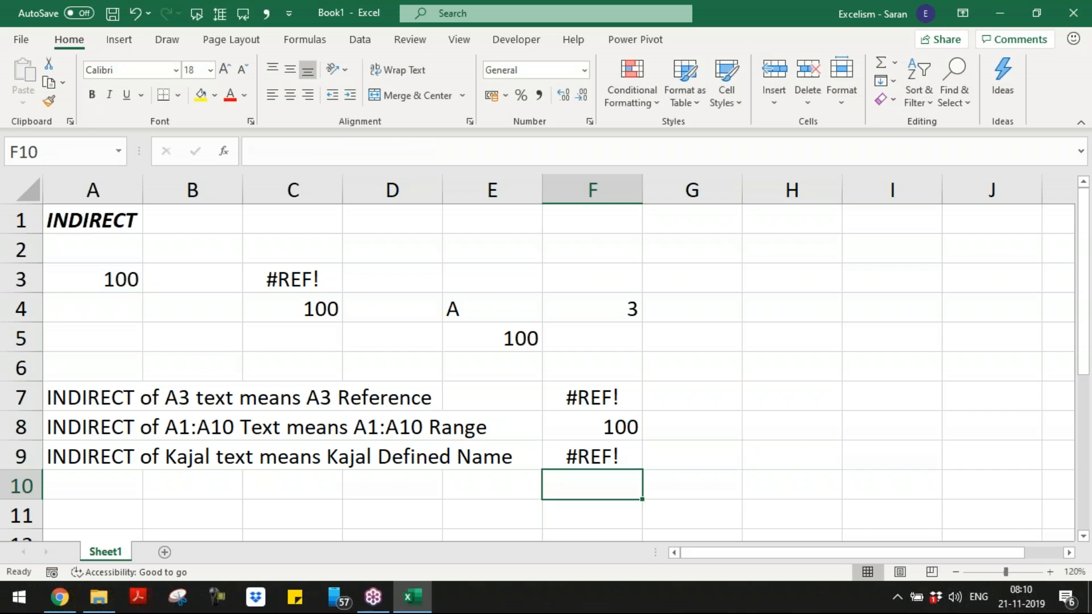
- Enter the value 500 in cell A11, two rows below the INDIRECT notes
key("Down")
key("Left")
key("Left")
key("Left")
key("Left")
key("Left")
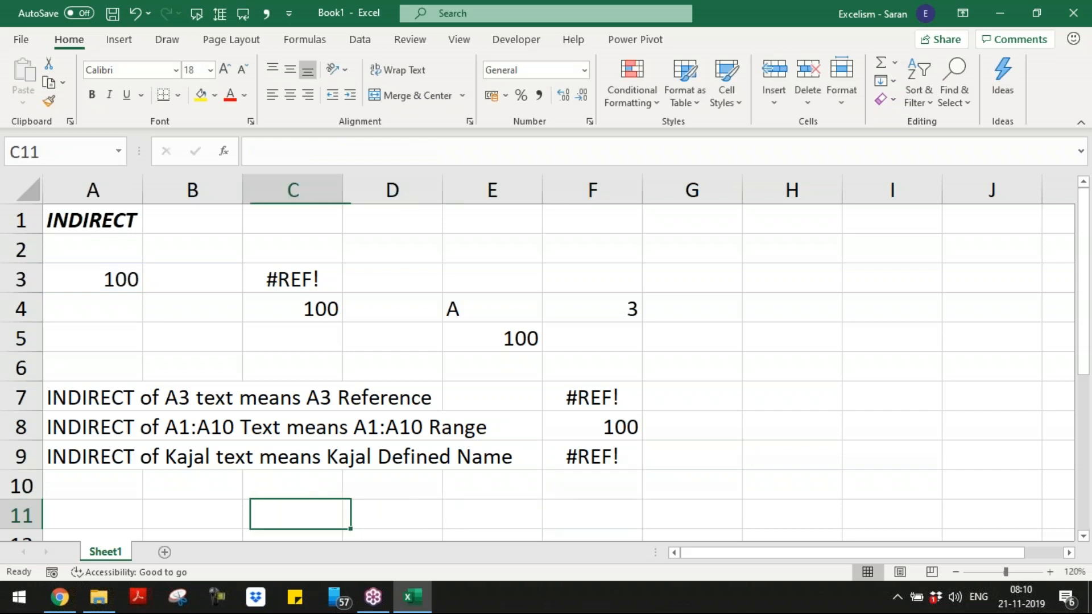
key("Down")
key("Down")
key("Down")
key("Down")
key("Up")
key("Up")
key("Up")
key("Up")
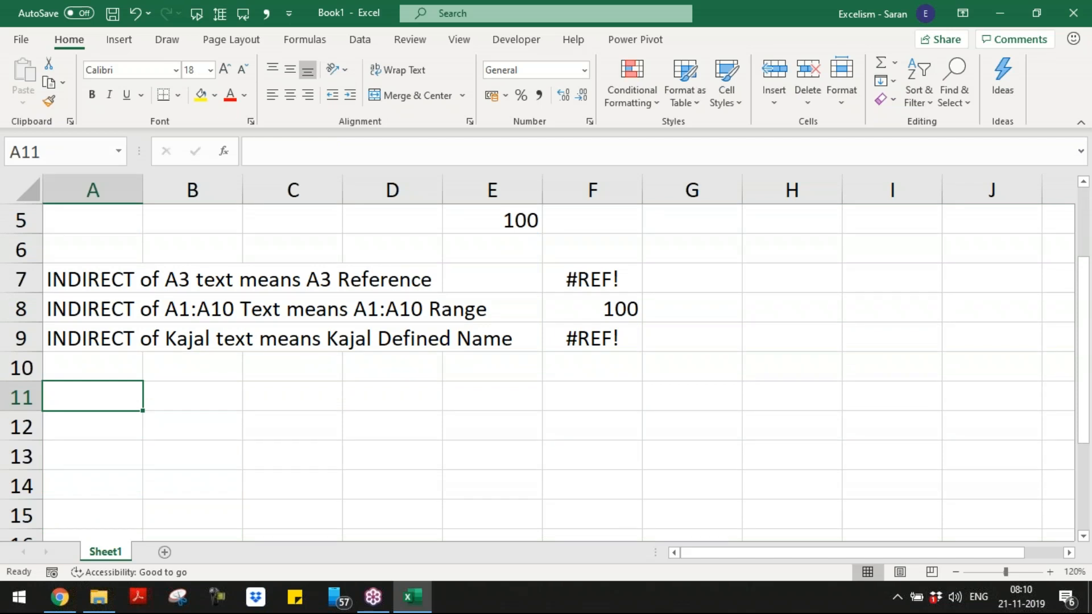
type("500")
key("Return")
- Enter the cell-address texts A11, A12, A13, A14 and A15 down cells A12 to A16
type("A11")
key("Return")
type("A12")
key("Return")
type("A1")
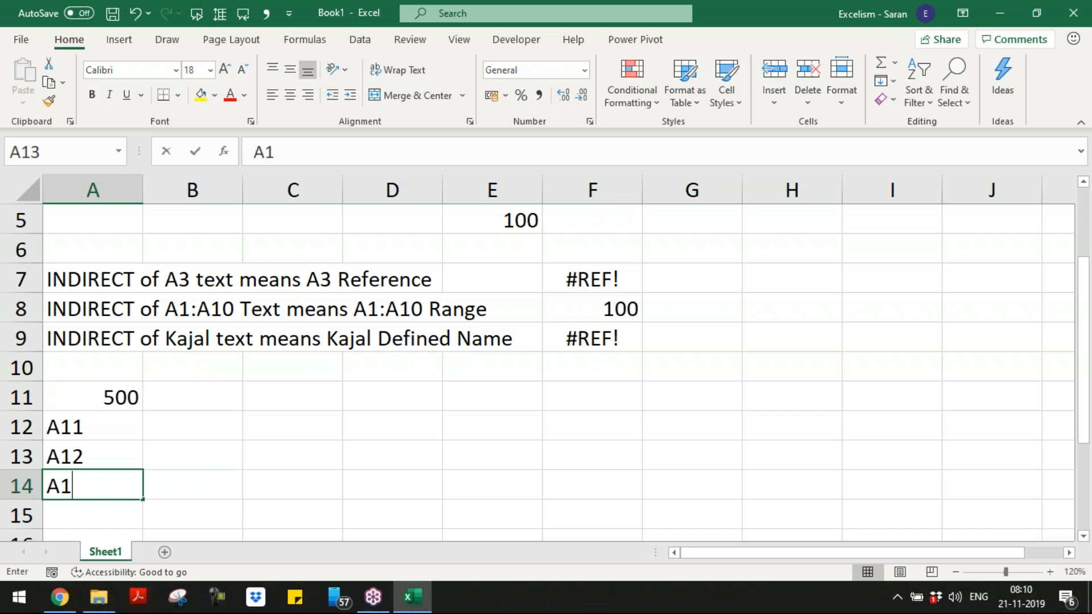
type("3")
key("Return")
type("A14")
key("Return")
type("A")
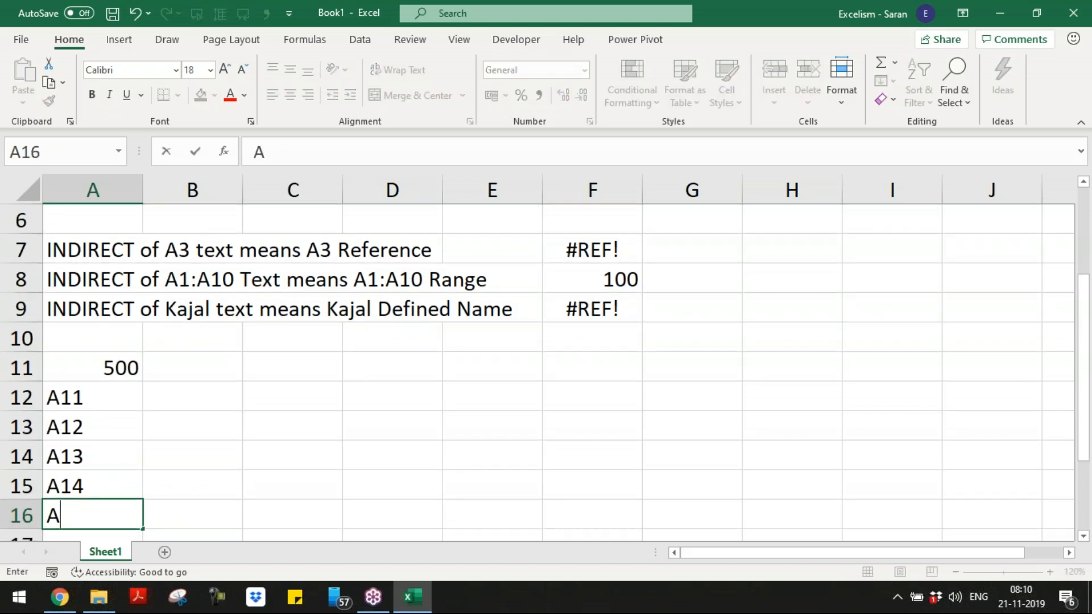
type("15")
key("Return")
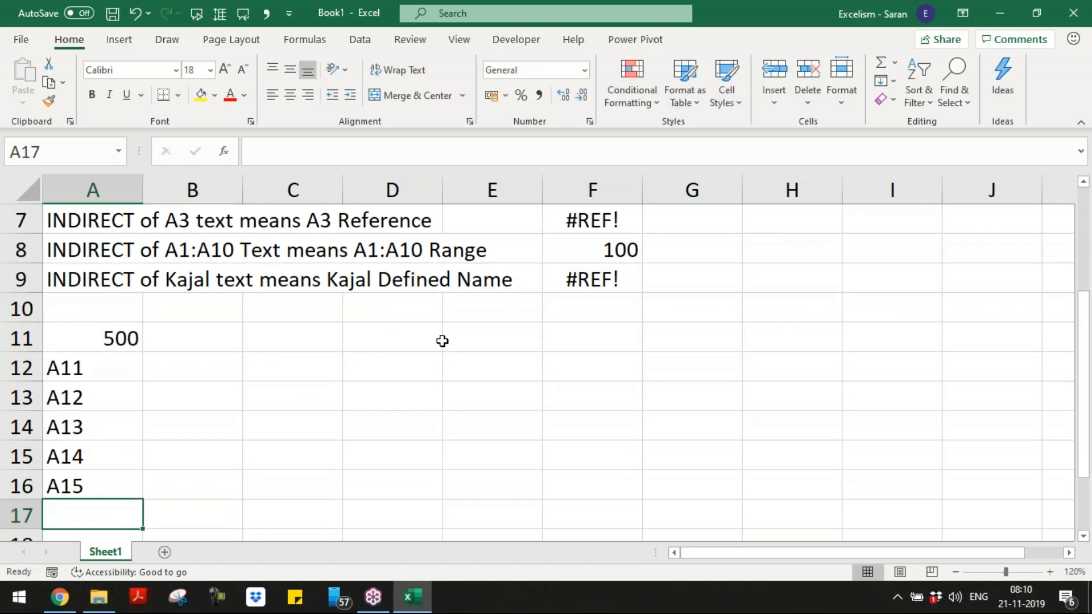
- Enter =INDIRECT(A16) in cell C11, previewing the argument as the text "A15" and restoring the reference before committing
left_click(302, 341)
type("=indir")
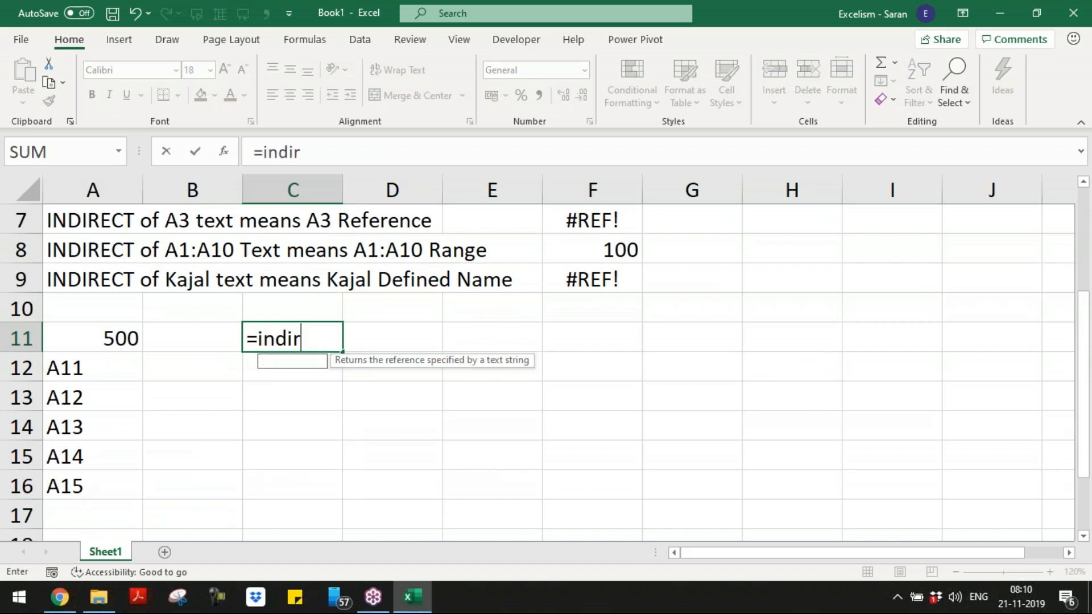
key("Tab")
left_click(101, 478)
type(")")
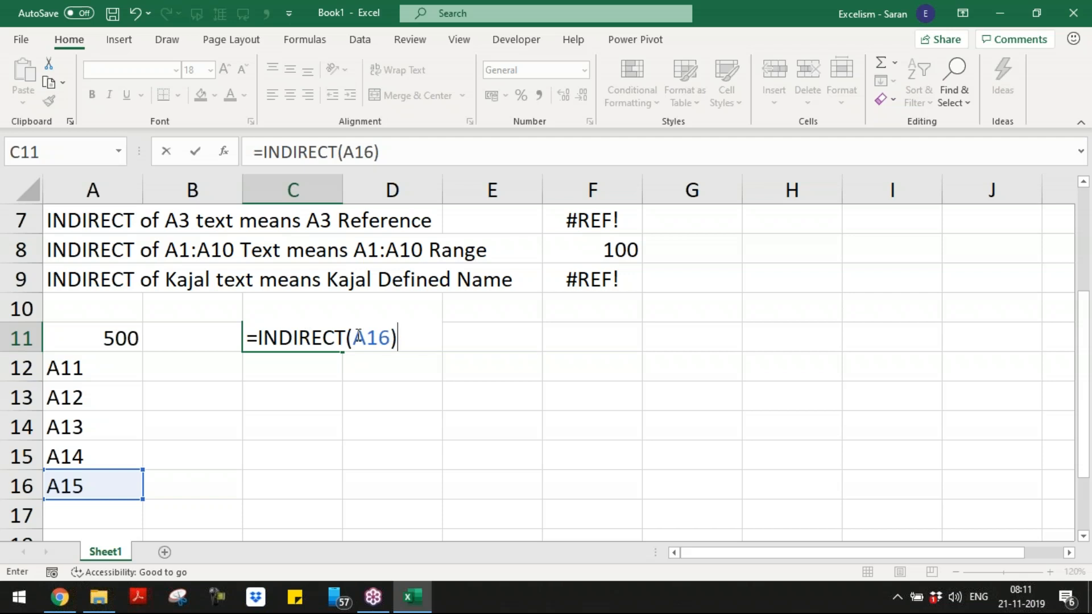
left_click_drag(358, 337, 389, 336)
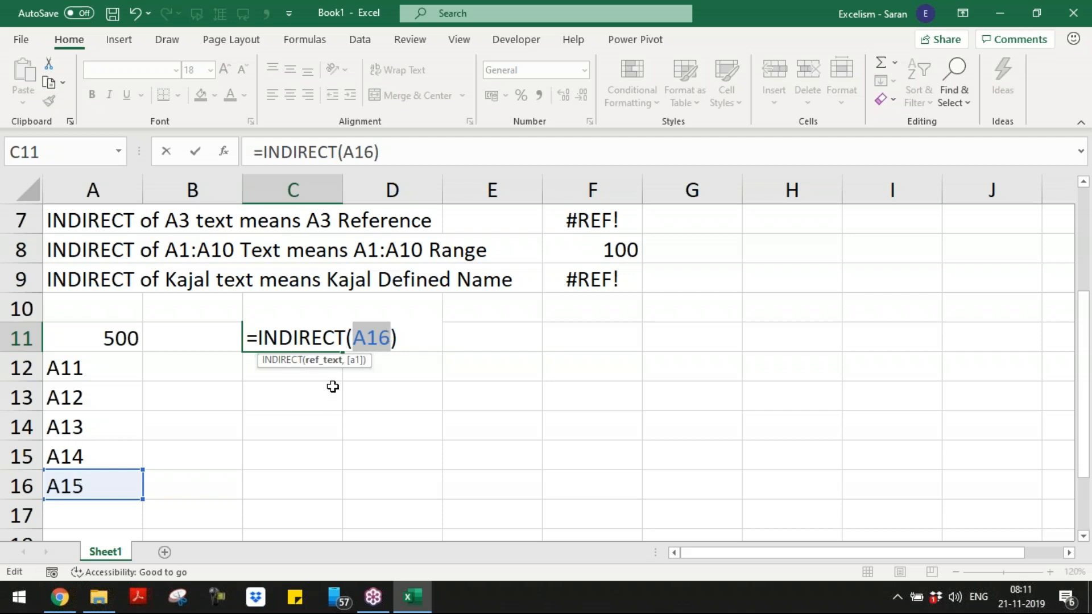
type("\"A15\"")
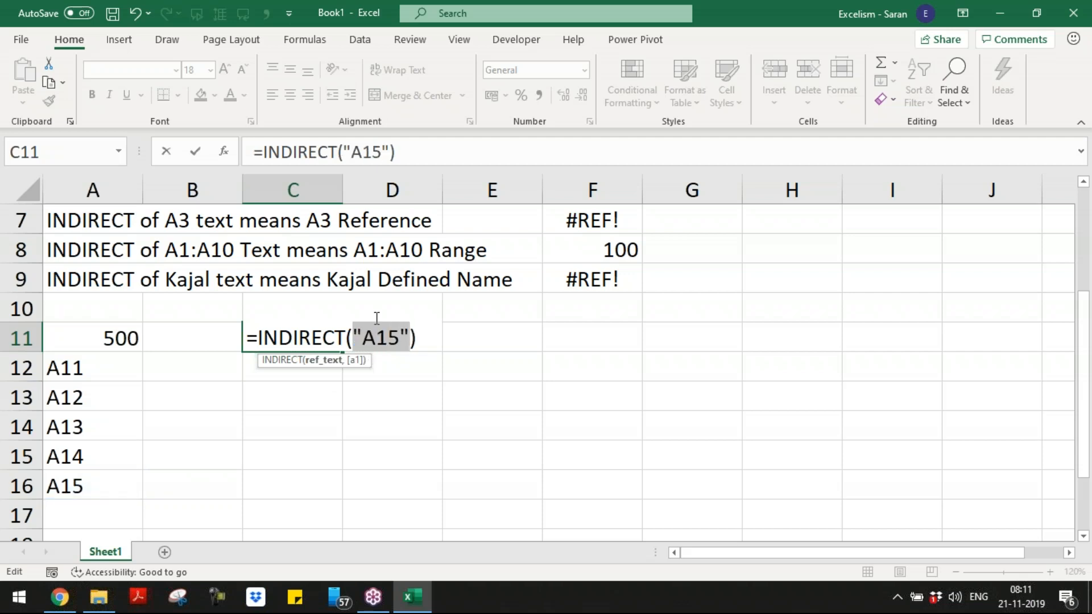
key("ctrl+z")
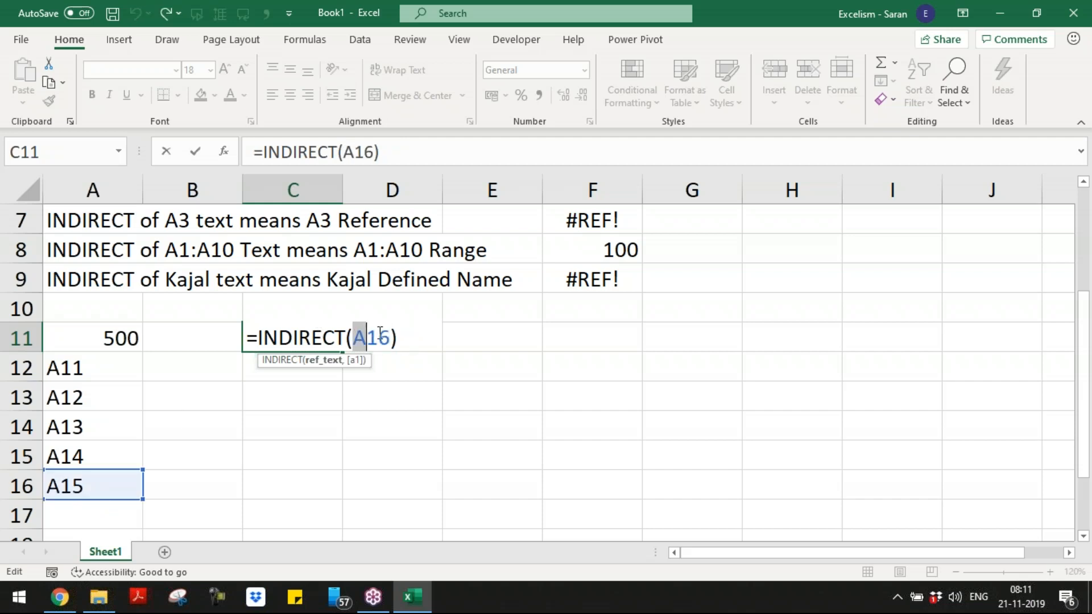
left_click_drag(258, 338, 439, 323)
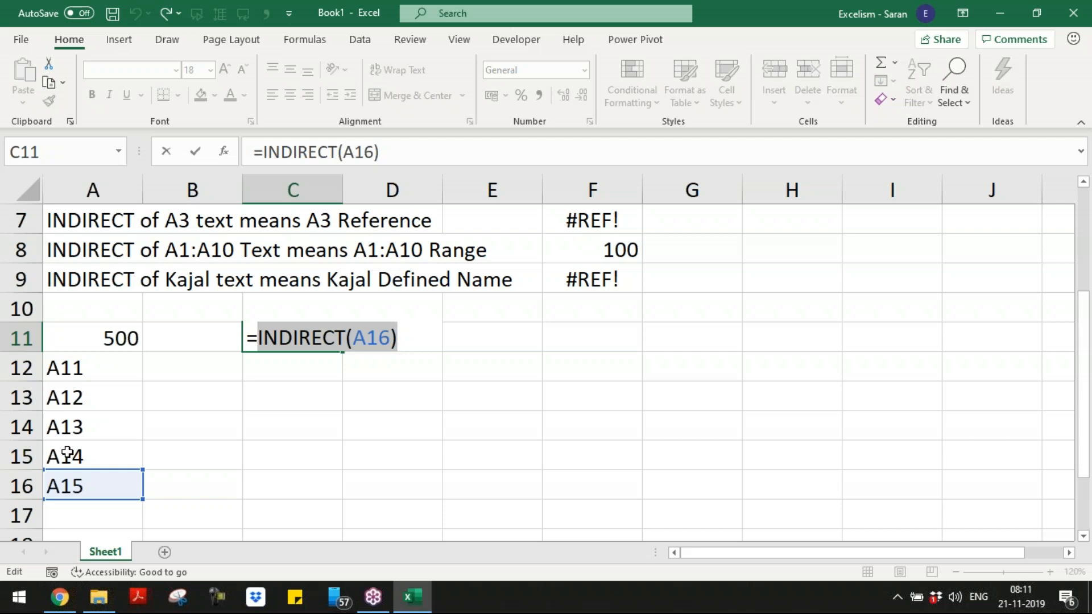
key("Return")
- Show the formula of cell C11 as text in cell D11 with =FORMULATEXT(C11)
key("Up")
key("Right")
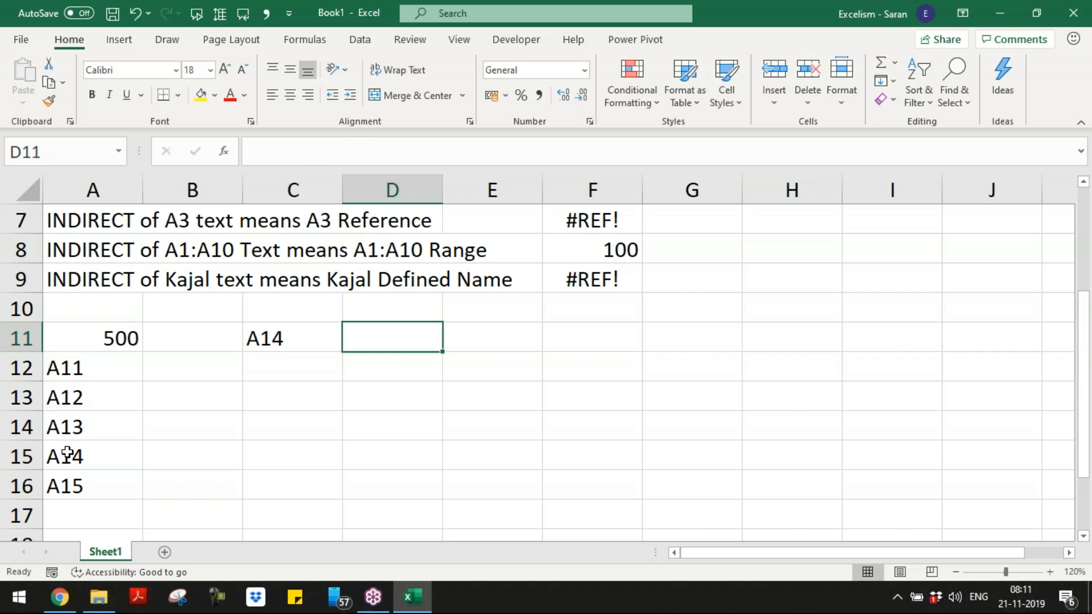
type("=formu")
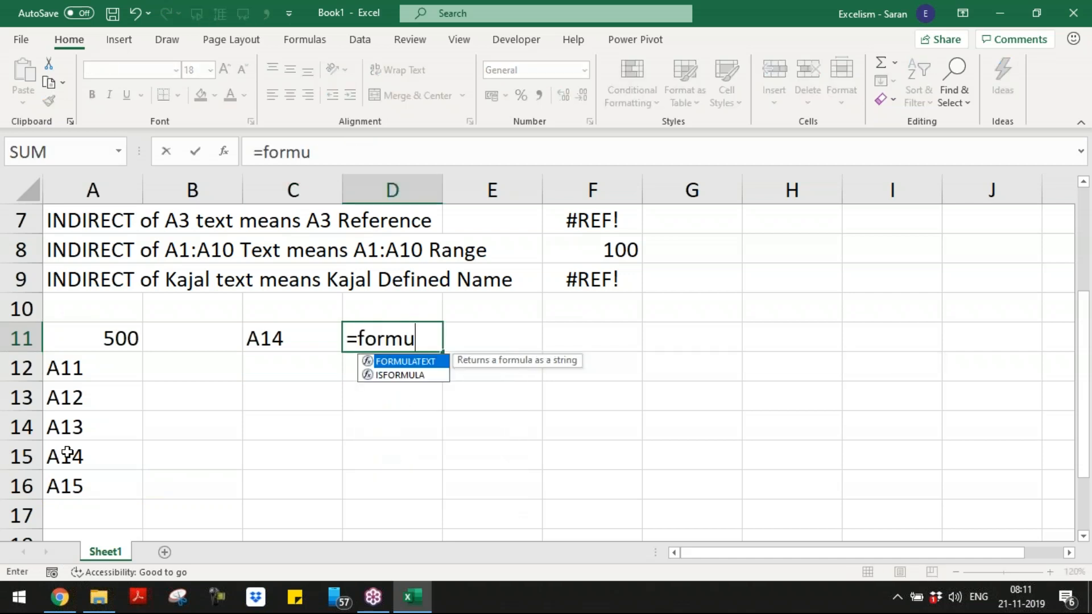
key("Tab")
key("Left")
key("ctrl+Return")
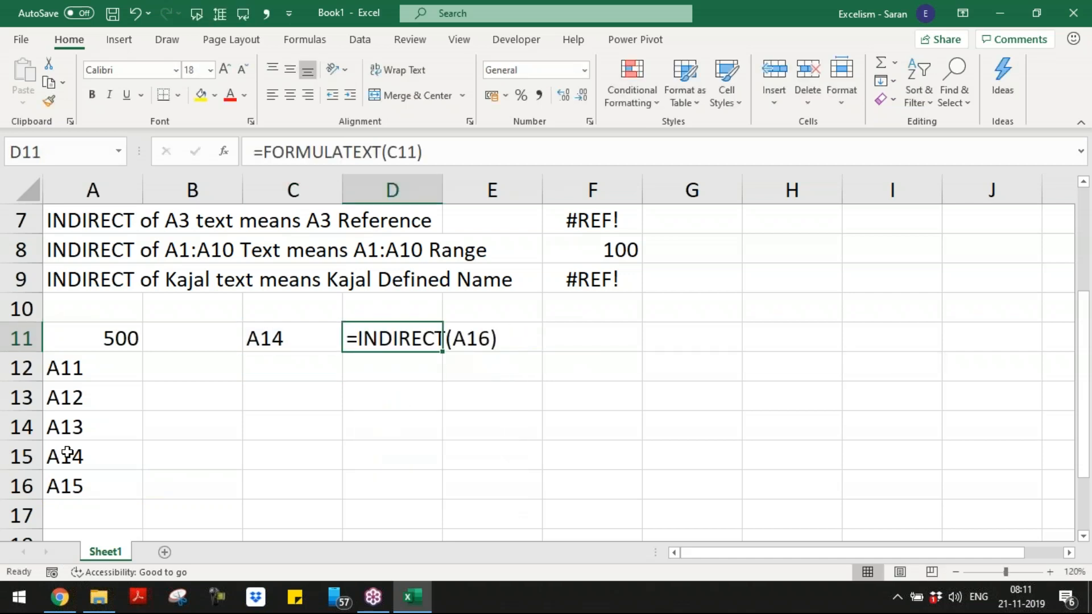
- Autofit column D to the formula text in D11 and select cell E11
key("alt+o")
key("c")
key("a")
key("Down")
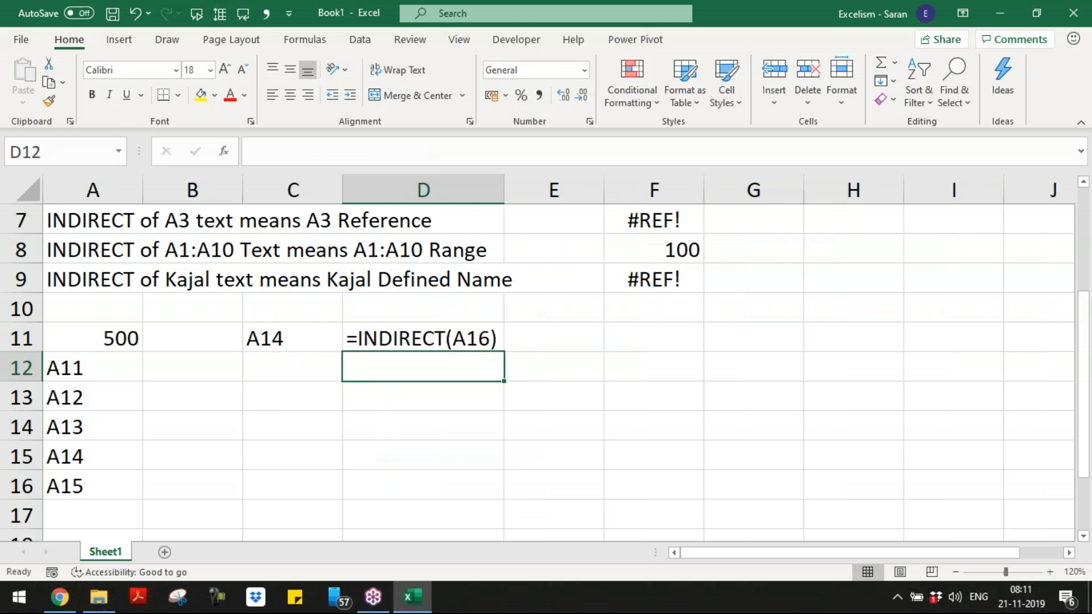
key("Up")
key("Right")
type("INIR")
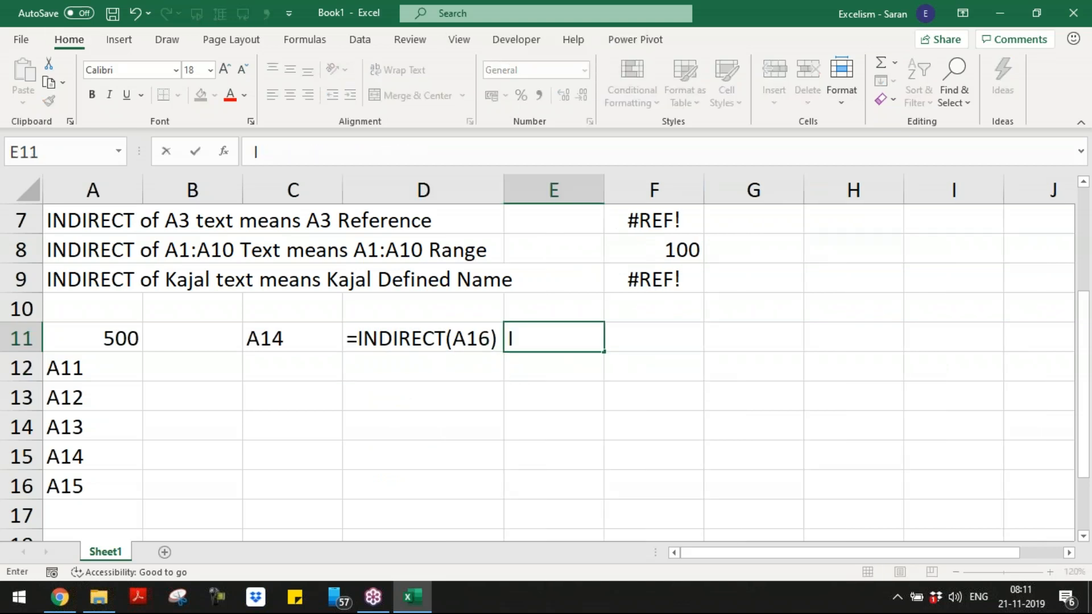
key("BackSpace")
key("BackSpace")
type("DIREC")
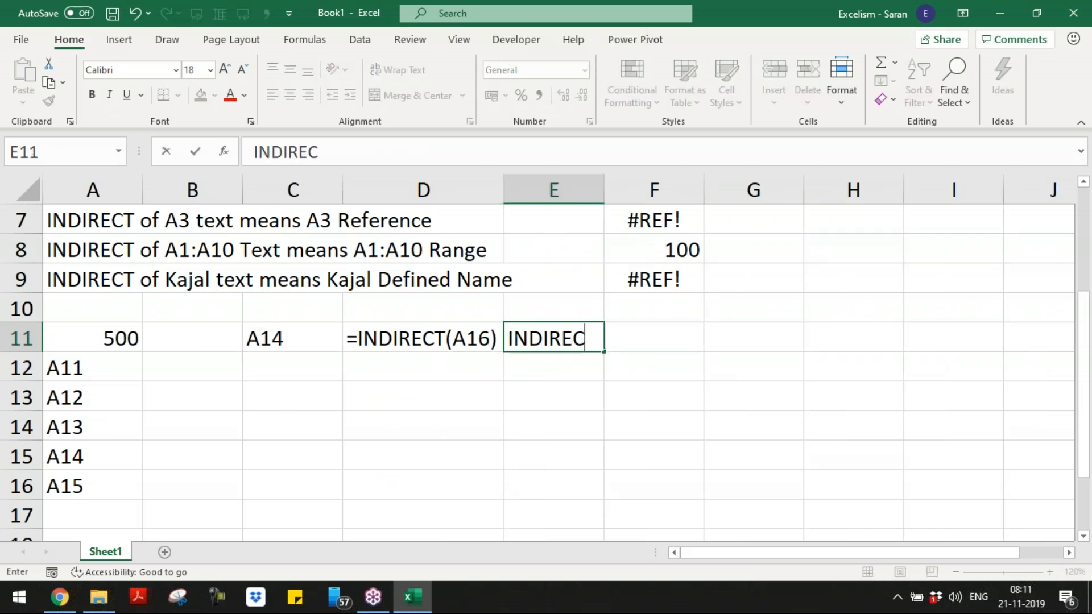
type("T OF aa")
key("BackSpace")
key("BackSpace")
type("A")
key("Escape")
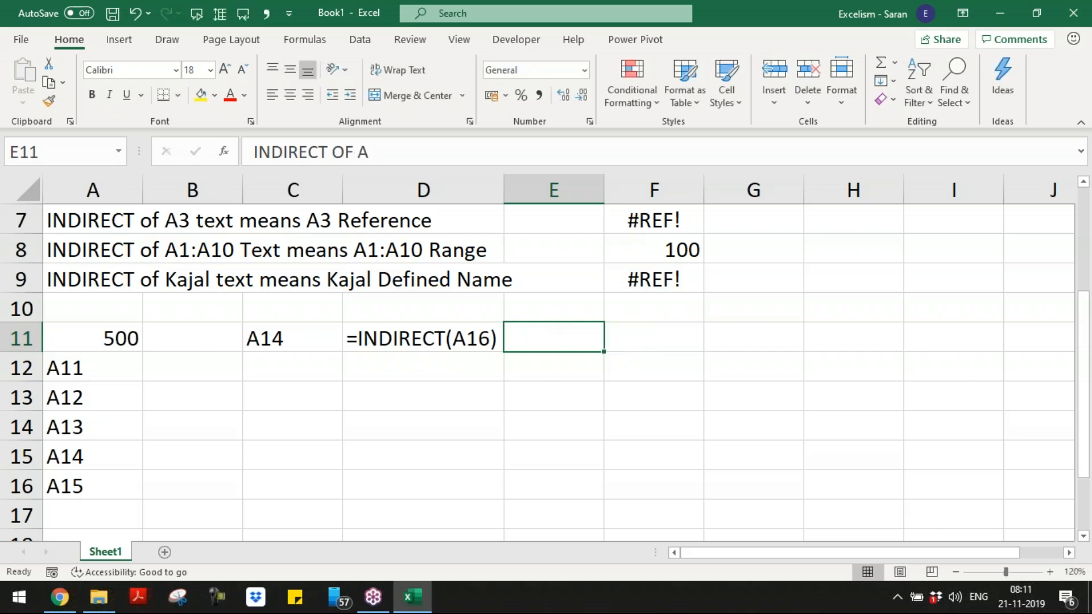
- Begin a note in cell E11 reading "A16 is having A15 Text; so INDIRECT of A16 Cell Reference means"
type("A16 ")
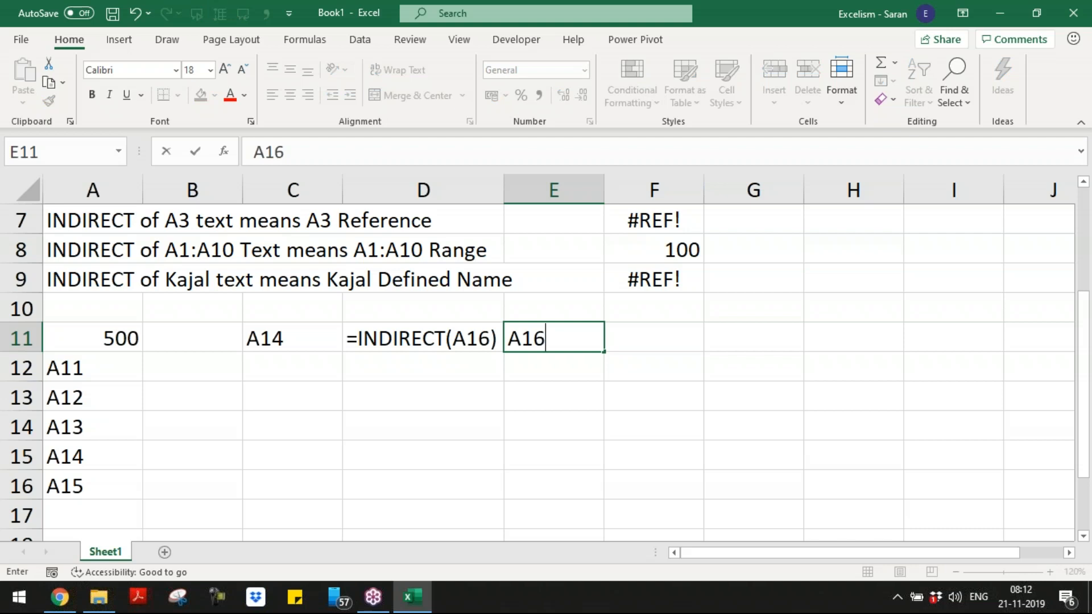
type("is having ")
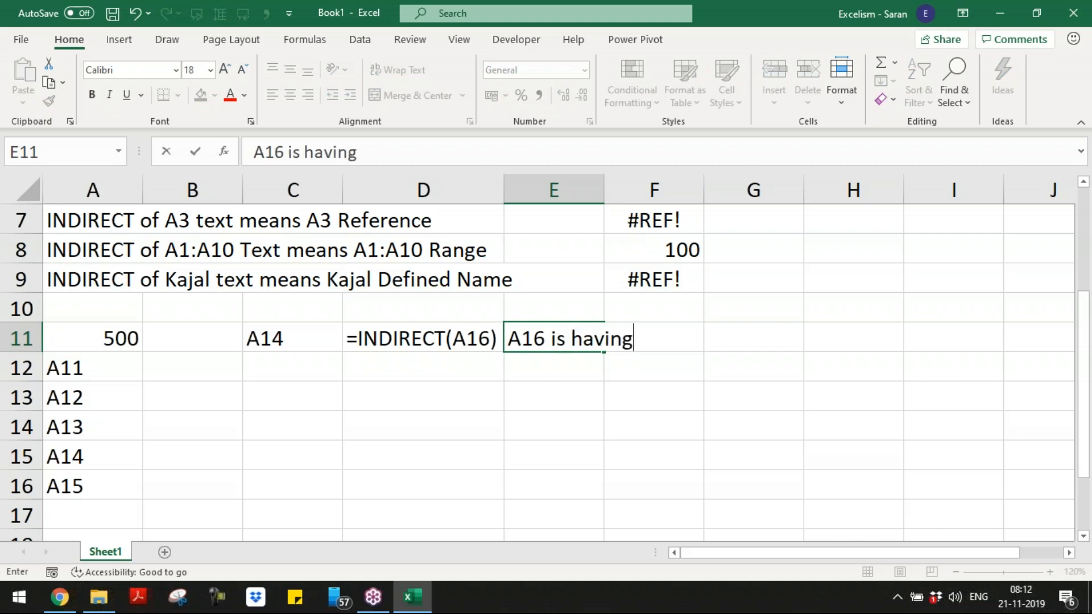
type("A15 Text,")
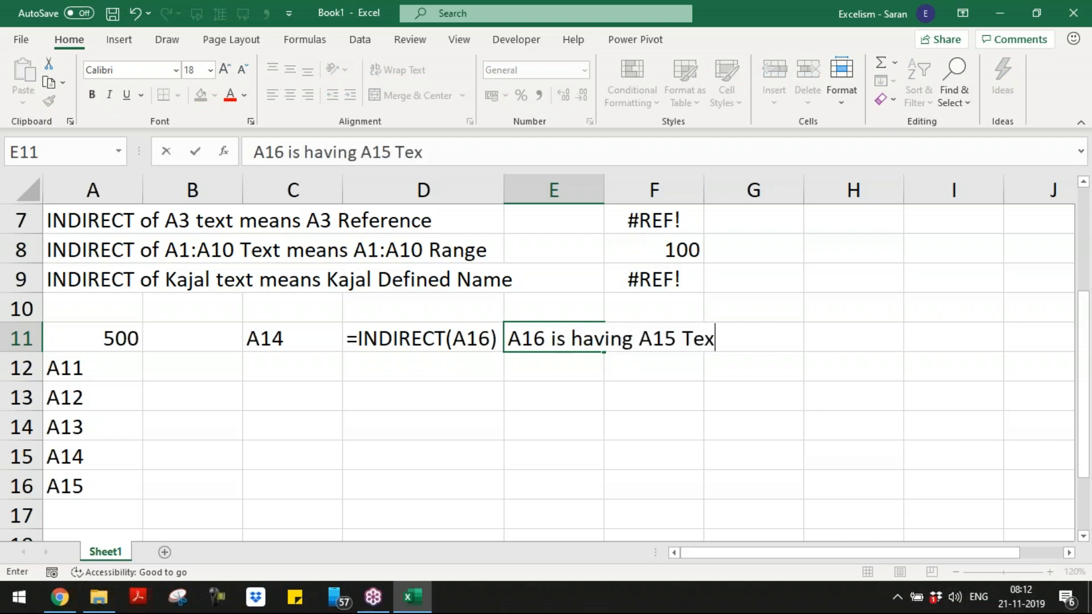
key("BackSpace")
key("BackSpace")
type(";")
key("BackSpace")
type("; so Indi")
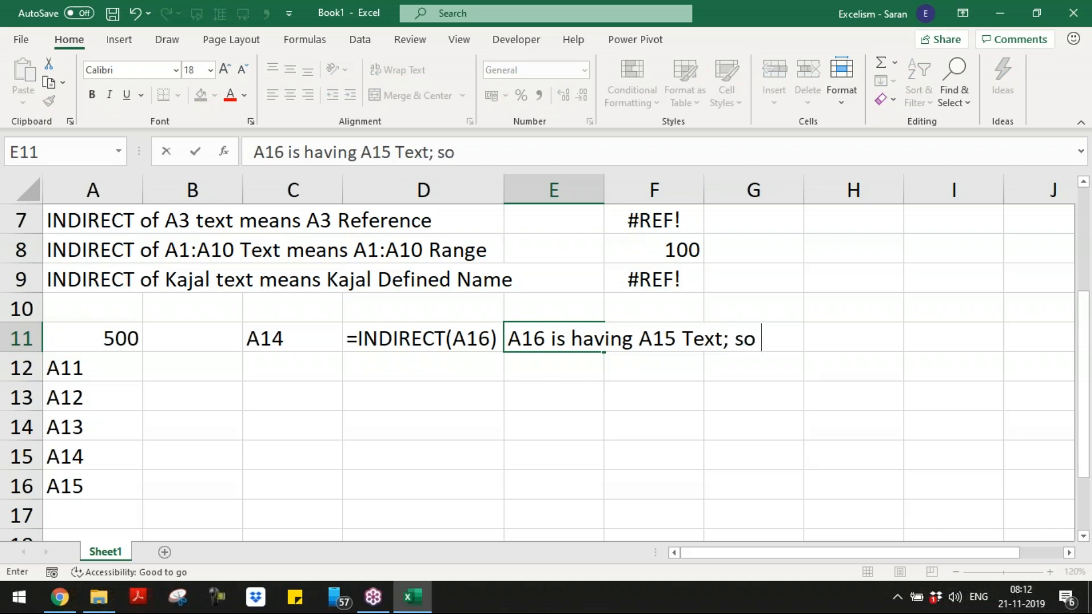
key("BackSpace")
key("BackSpace")
key("BackSpace")
type("N")
type("DIR")
type("T")
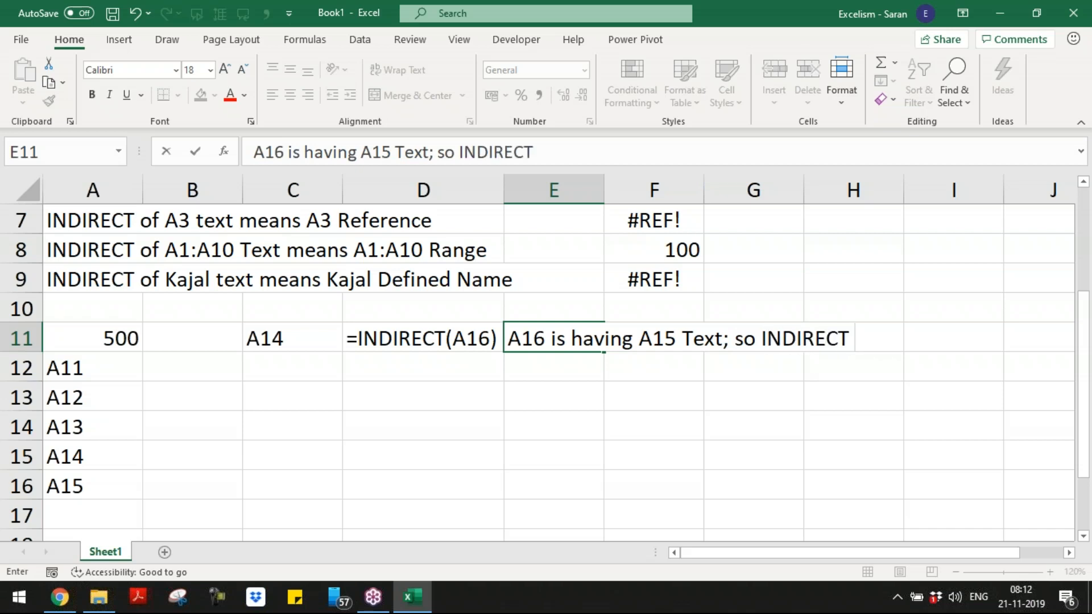
type(" of A16")
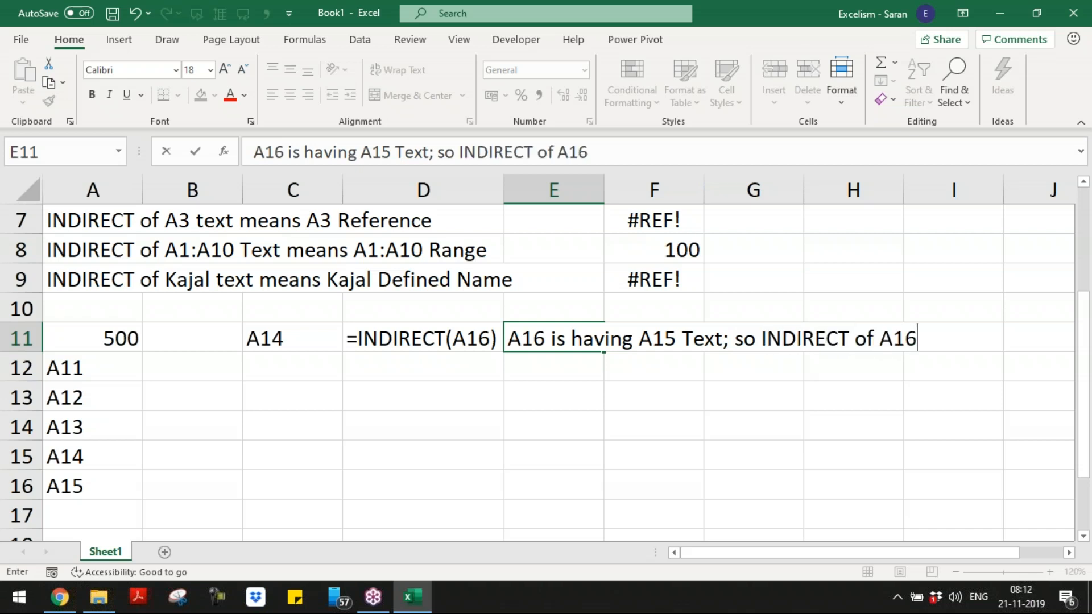
type(" Cell")
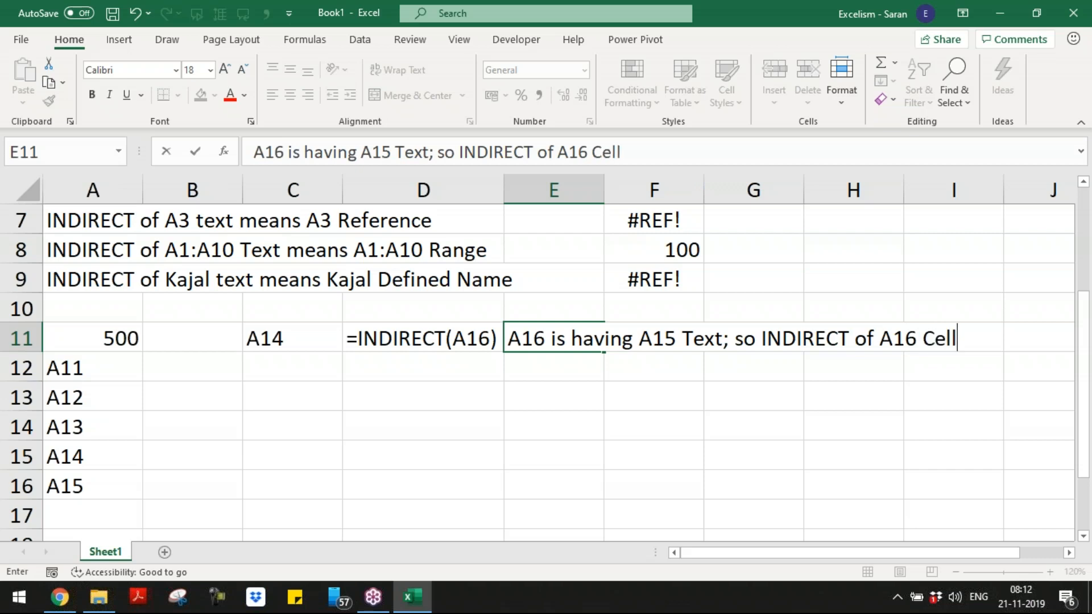
type(" Reference means ")
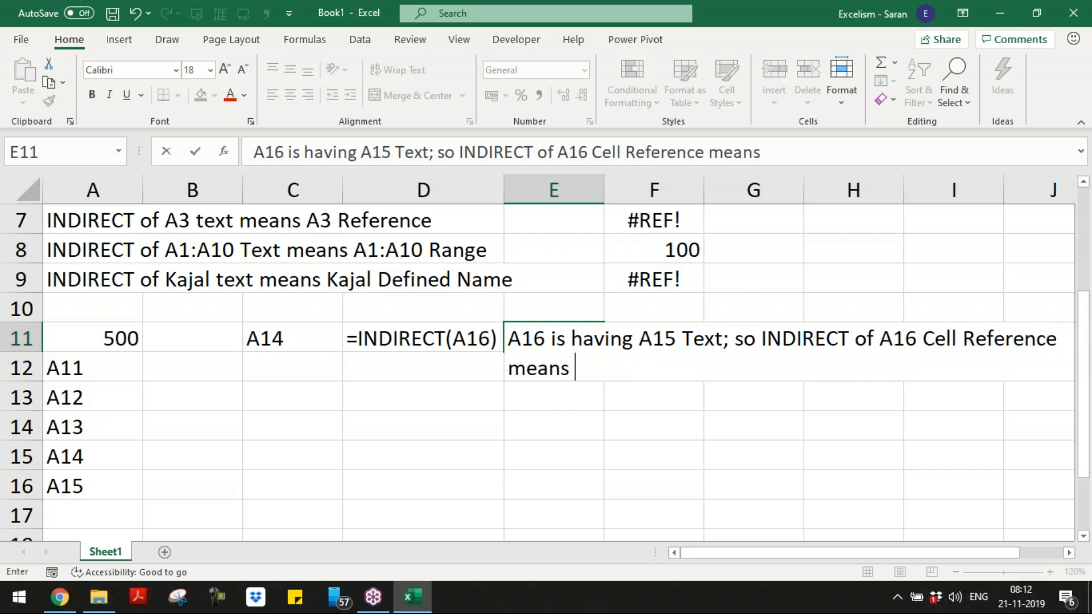
- Complete the E11 note with "INDIRECT of A15 Text; Means A15 Reference; Hence A14 Text is the Answer" and commit it
type("INDIRECT ")
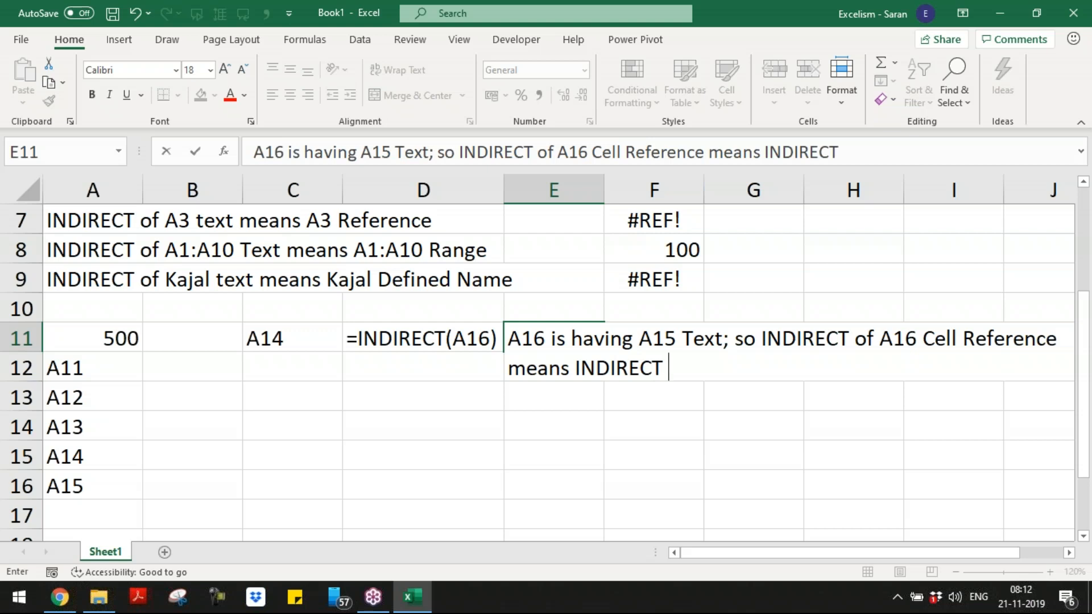
type("of A15 Text")
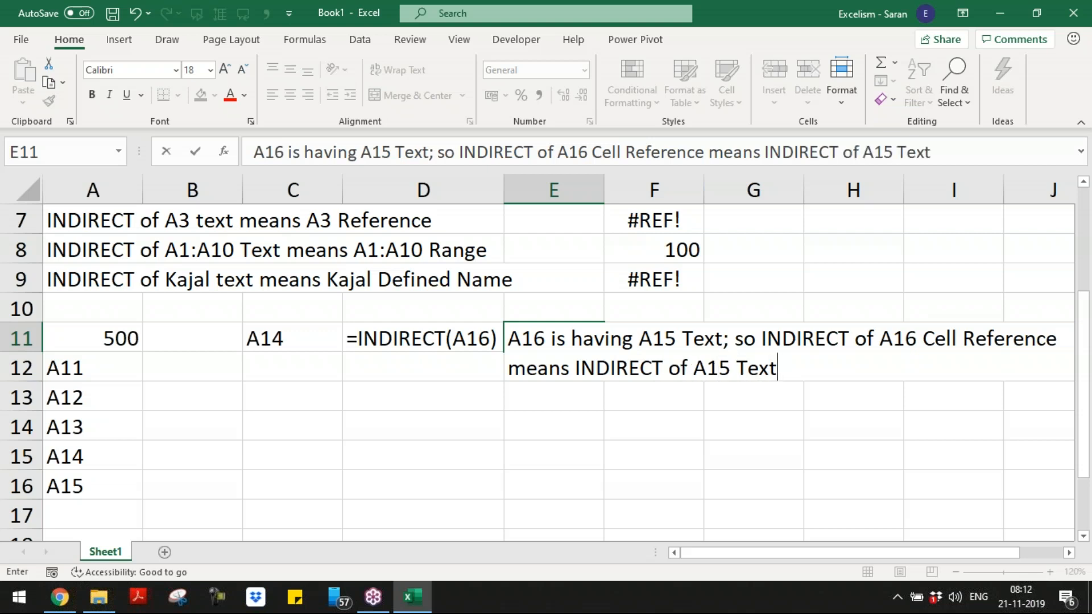
type("; Means A")
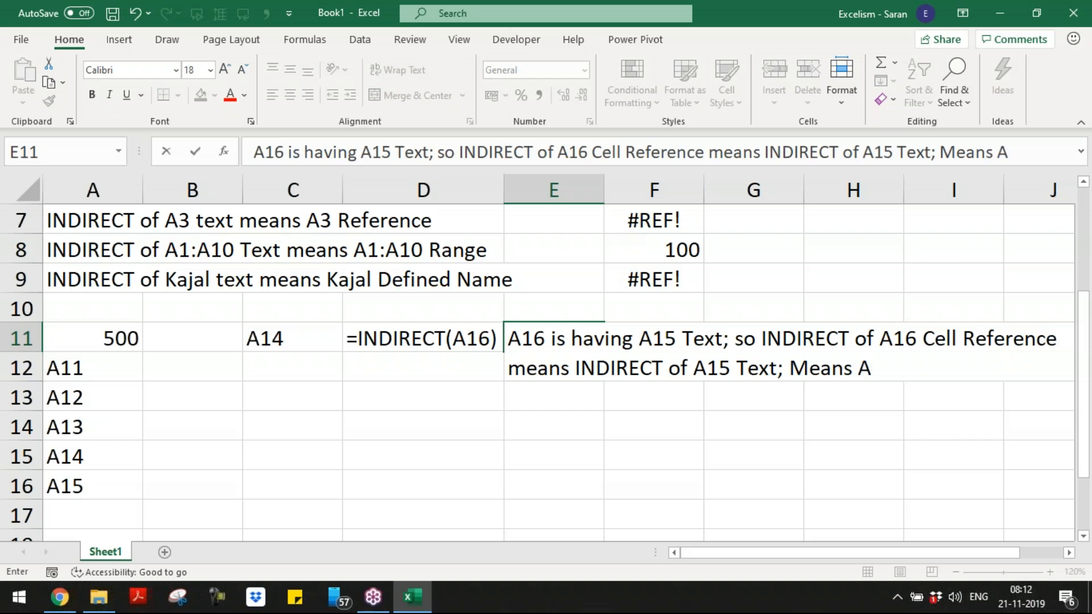
type("15 Reference")
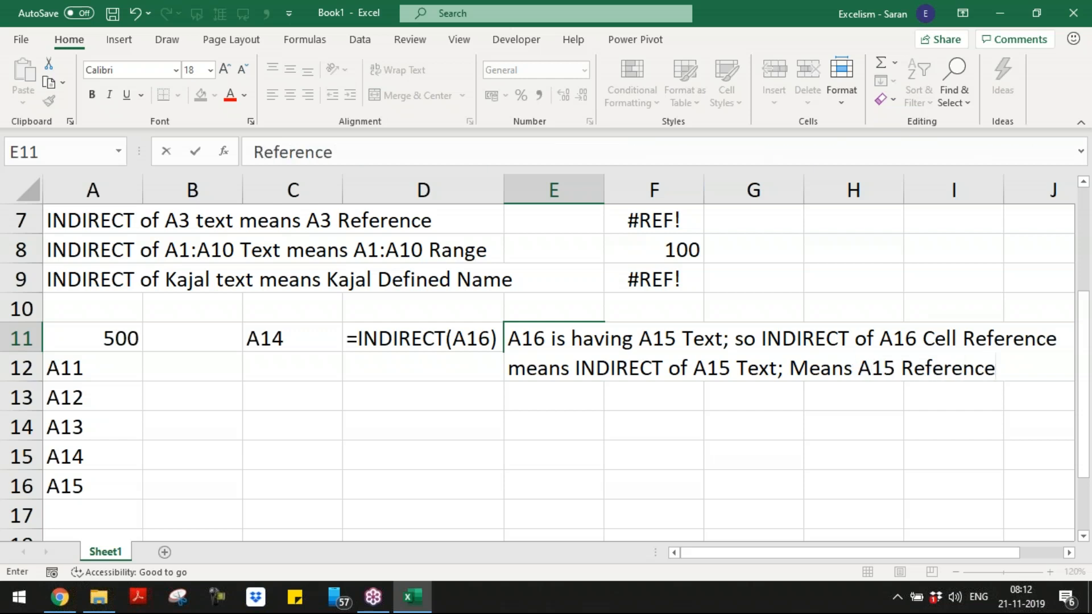
type("; Hence")
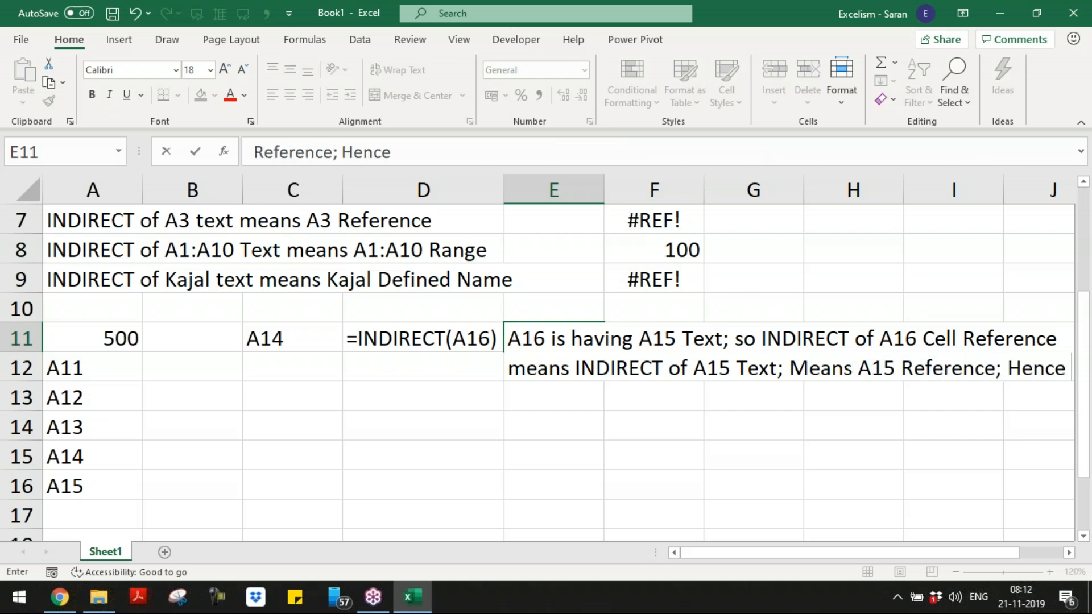
type(" A14 Text ")
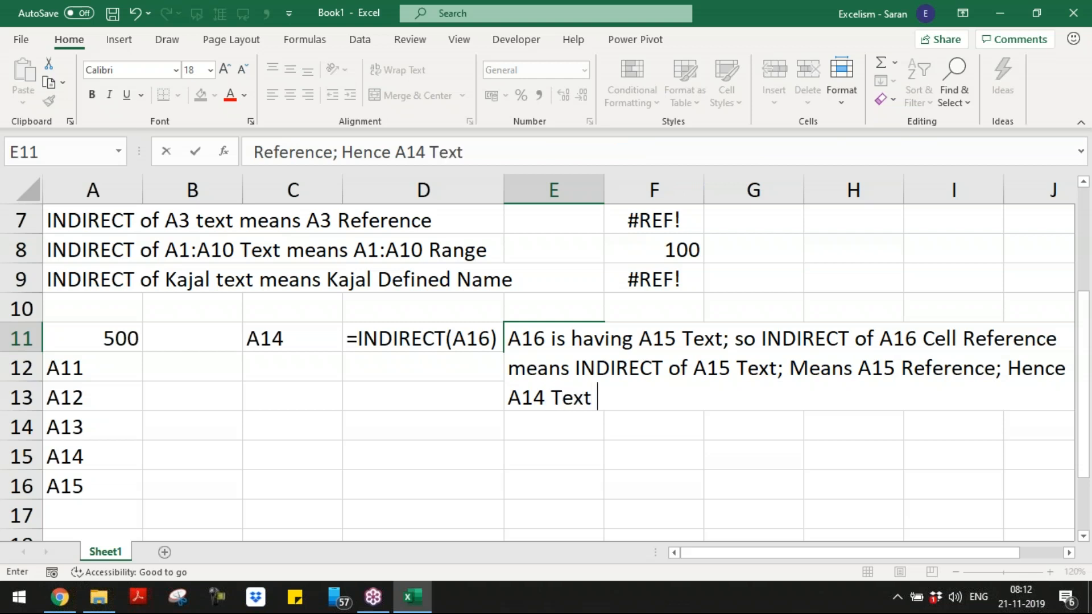
type("is the Answer")
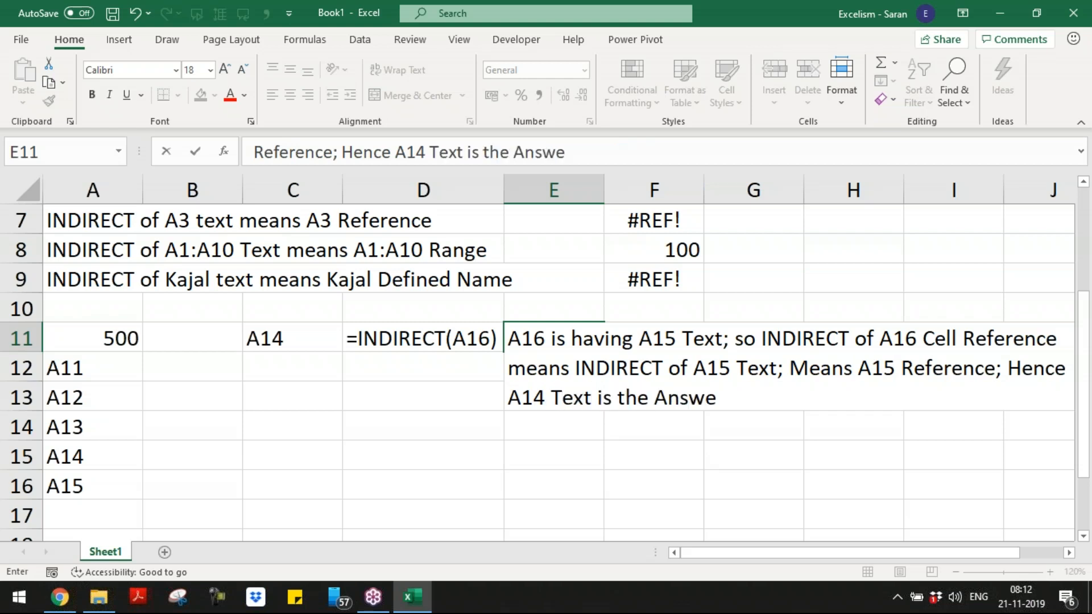
key("Return")
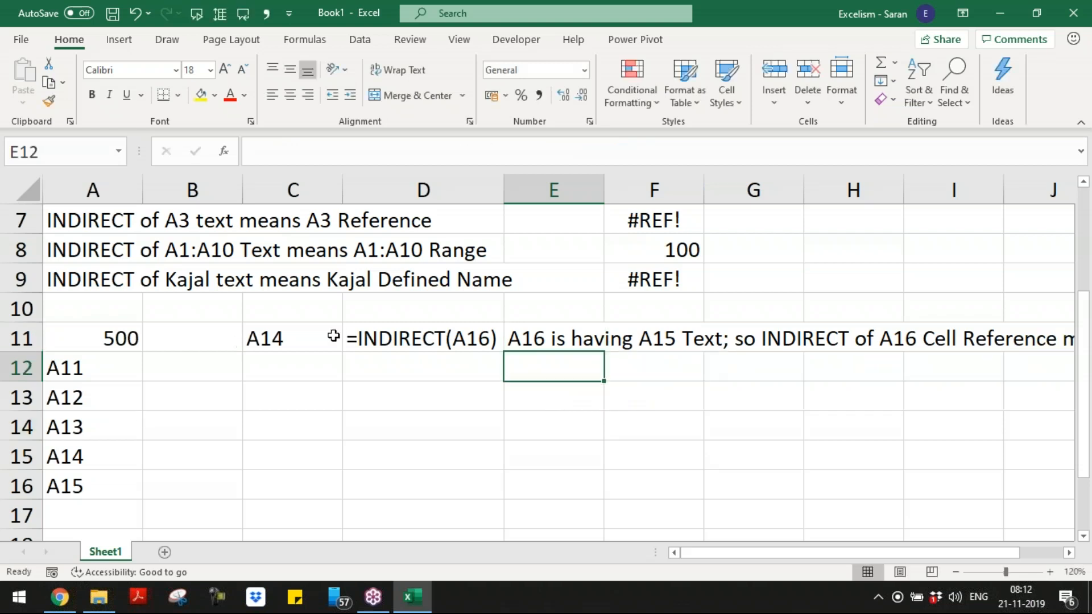
- Trace how =INDIRECT(A16) resolves by inspecting the formula text in D11, cells A16 and A15, and the result in C11
left_click(335, 338)
left_click(440, 337)
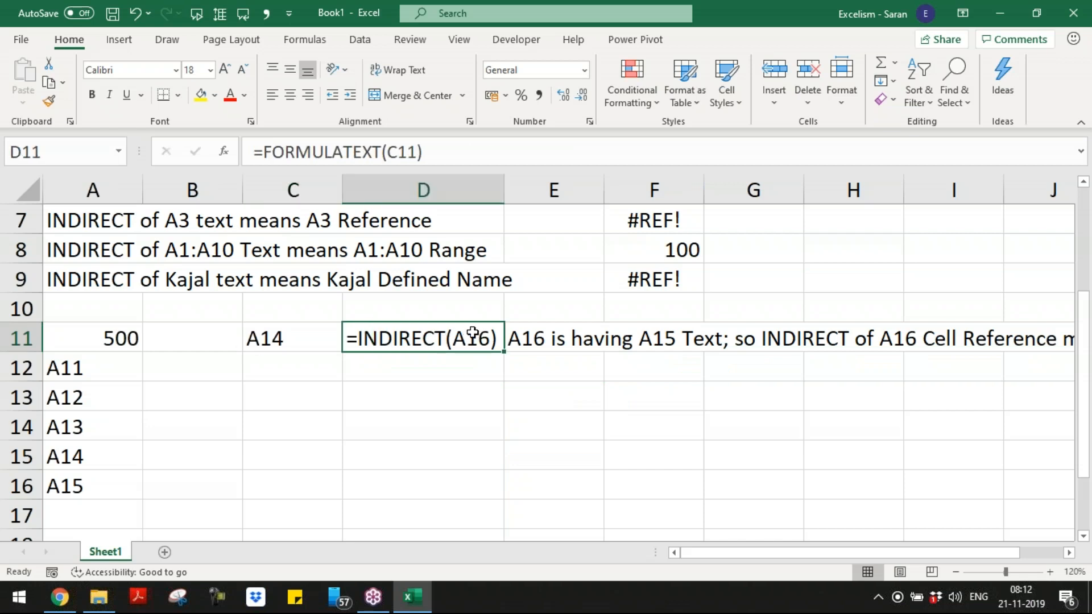
left_click(128, 480)
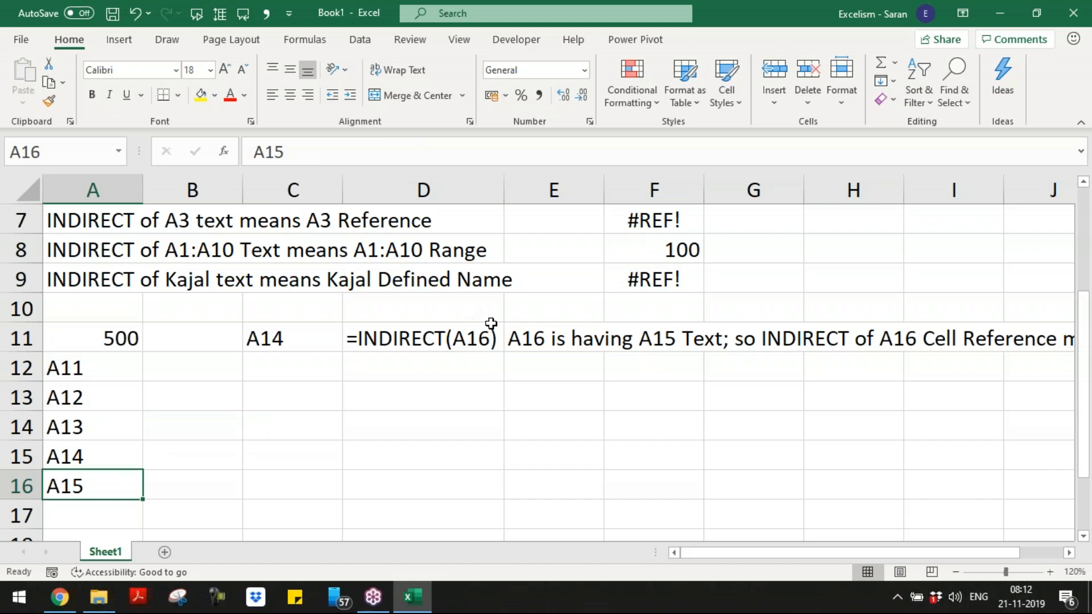
left_click(92, 457)
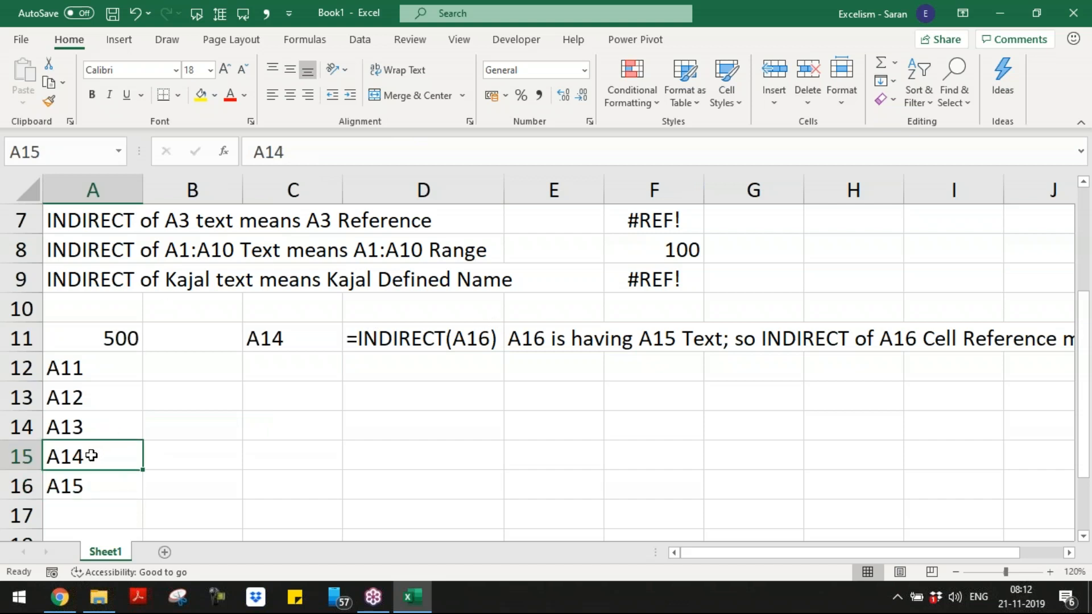
left_click(287, 342)
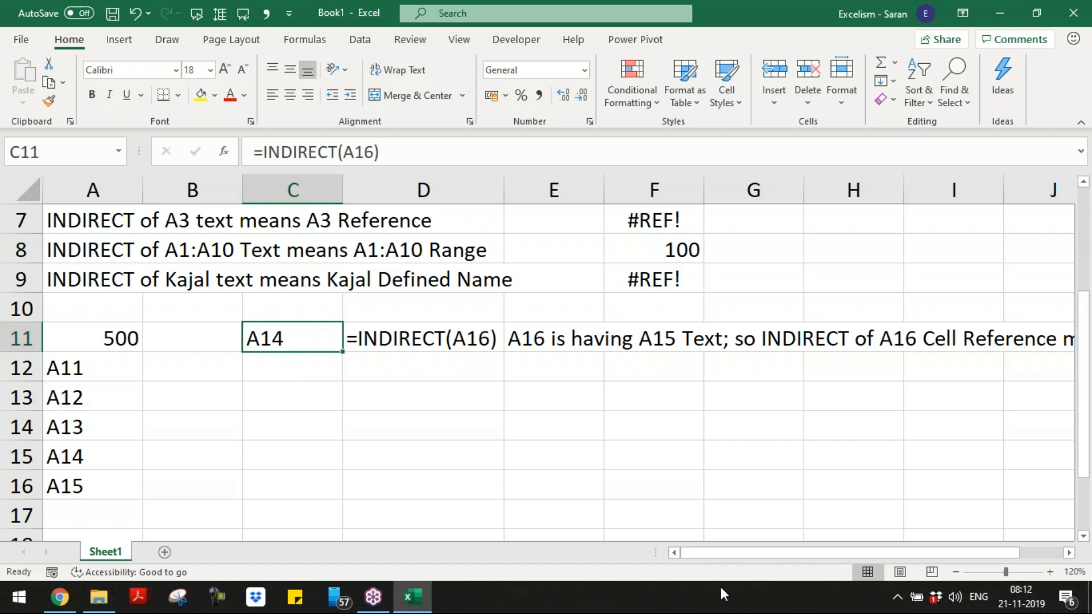
- Write the nested formula =INDIRECT(INDIRECT(A16)) in cell C12
key("Down")
type("=indi")
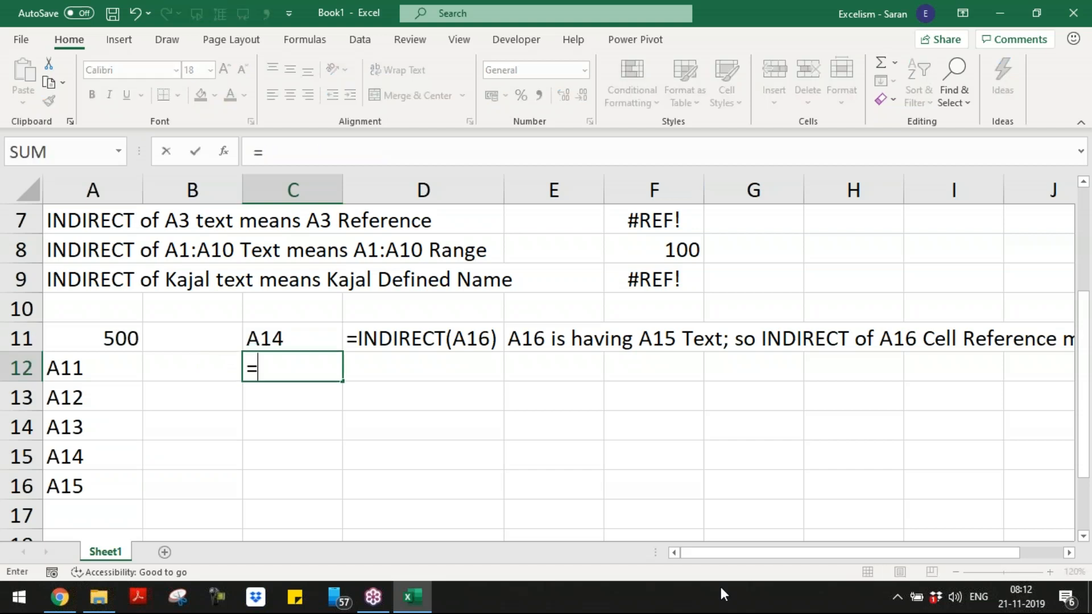
key("Tab")
type("k")
key("BackSpace")
type("indire")
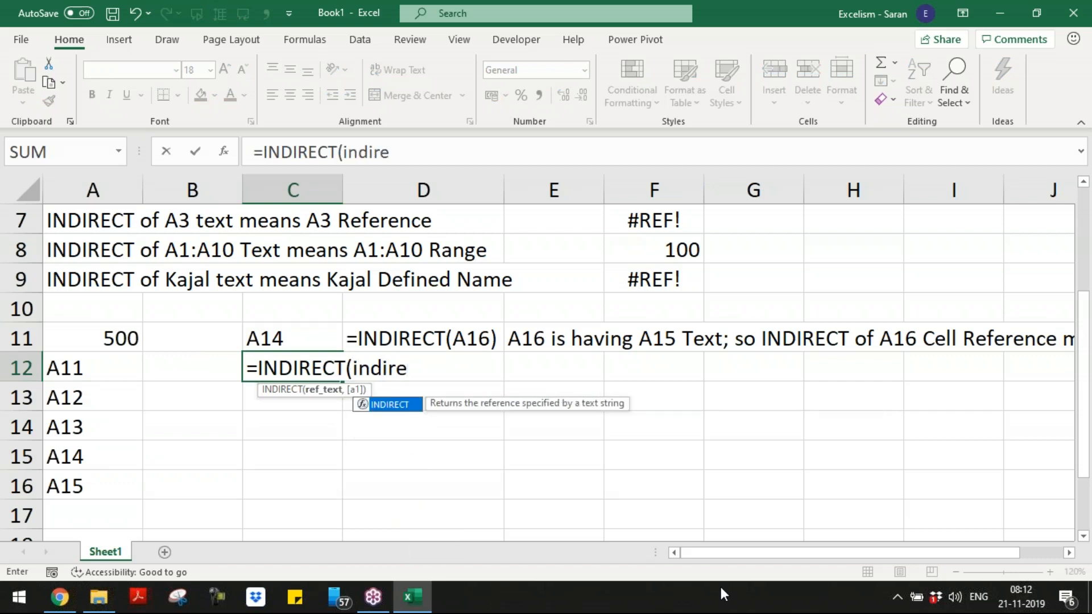
key("Tab")
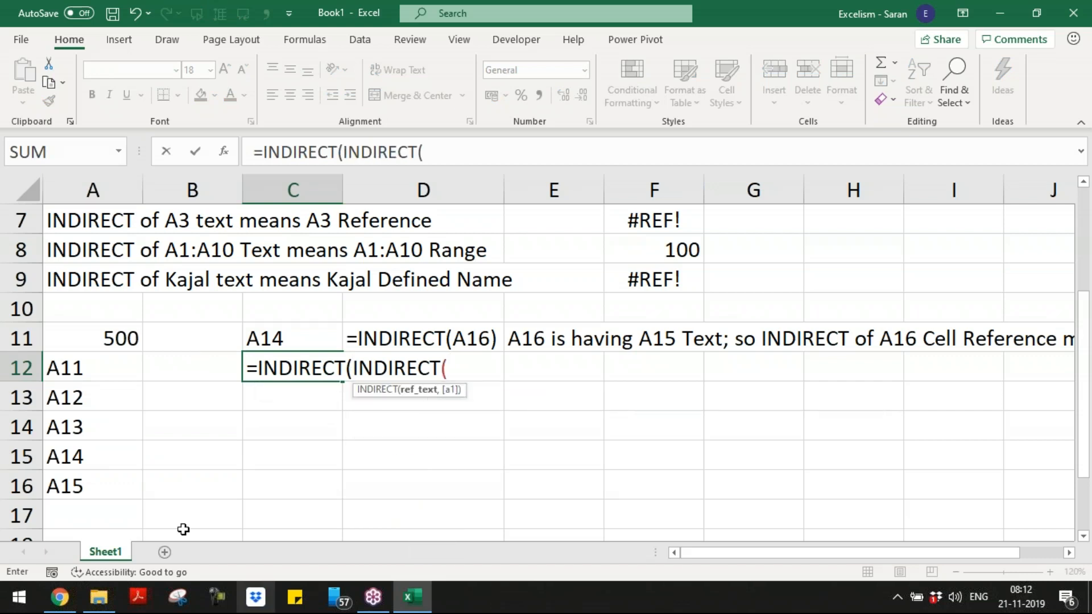
left_click(126, 489)
type("))")
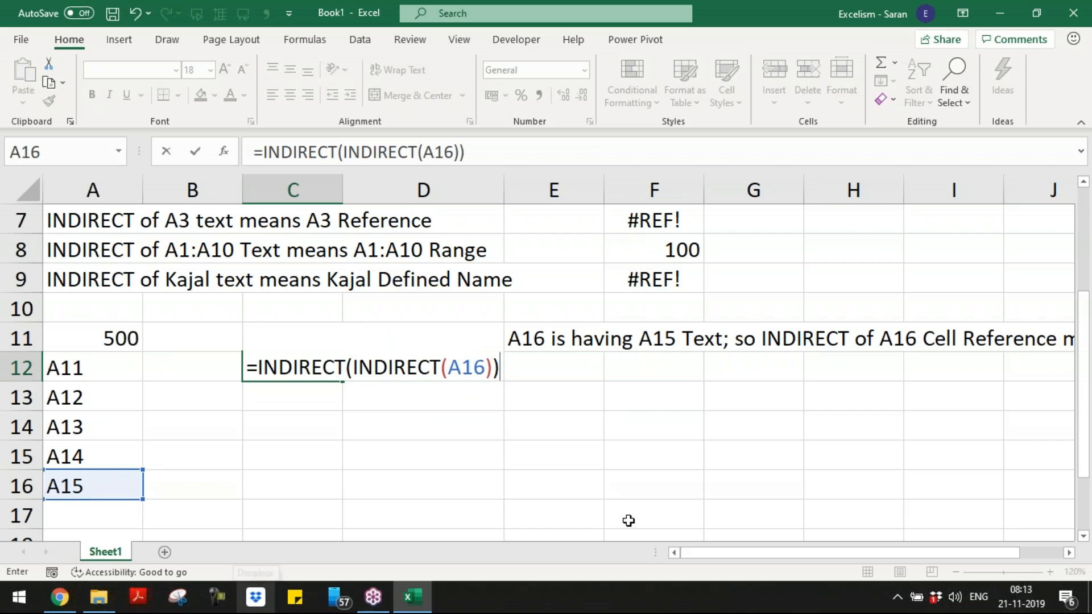
- Highlight the A16 argument, the inner INDIRECT(A16) and the whole nested expression in C12, and commit the formula
left_click_drag(449, 367, 487, 367)
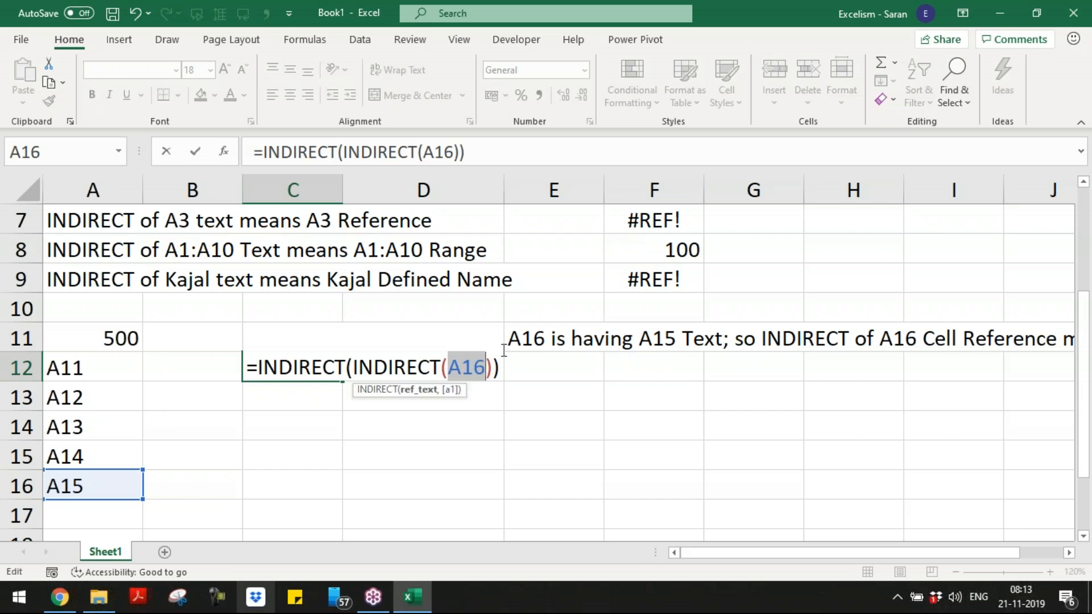
left_click_drag(353, 367, 493, 363)
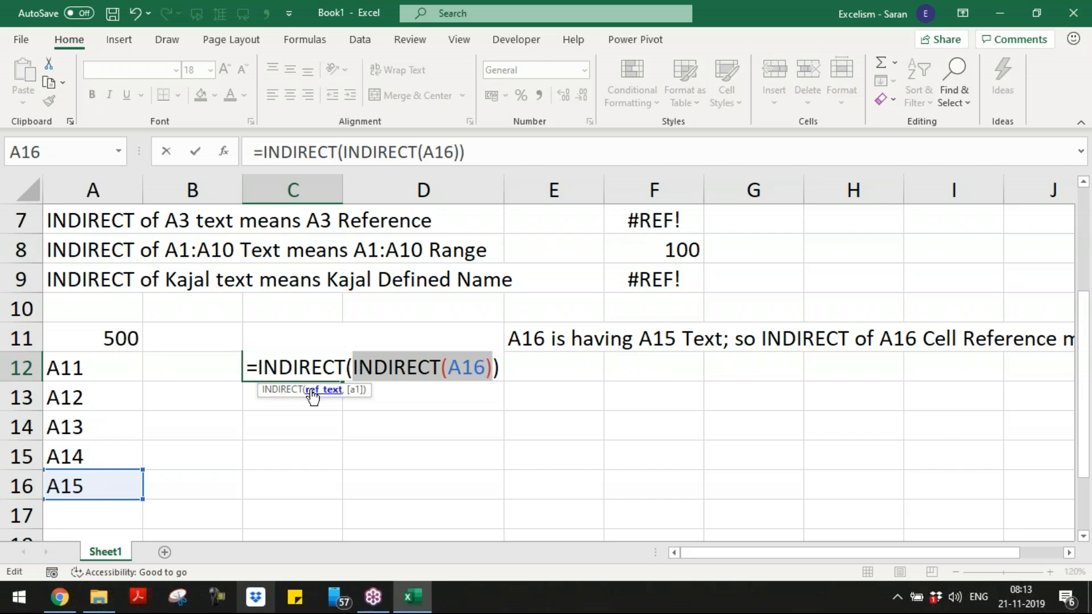
left_click_drag(353, 367, 495, 359)
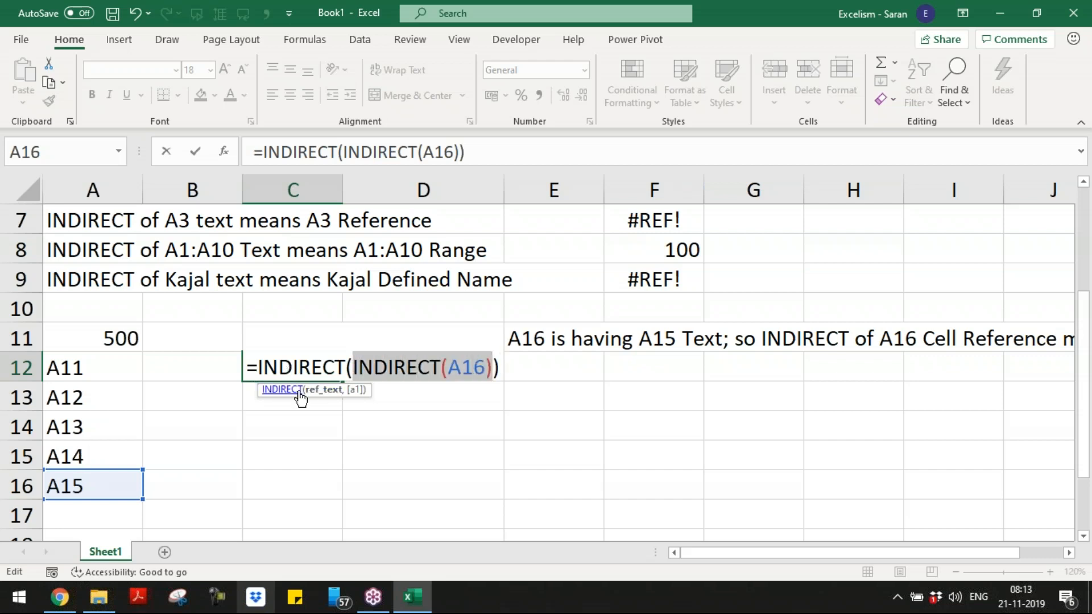
left_click_drag(259, 366, 504, 366)
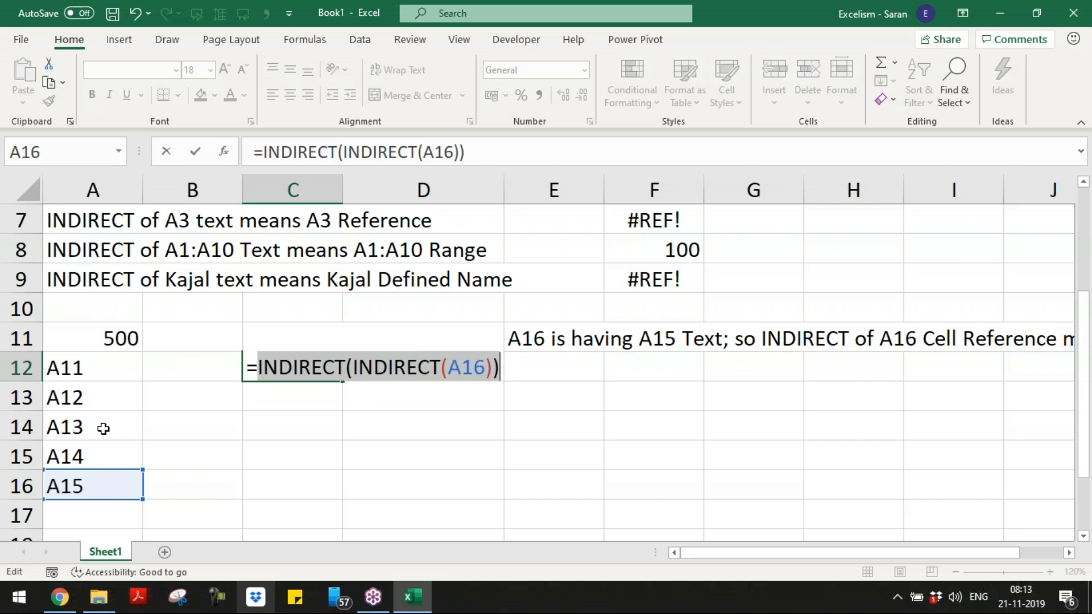
key("Return")
- Copy the FORMULATEXT formula from D11 to D12 to show the formula of C12 as text
key("Up")
key("Up")
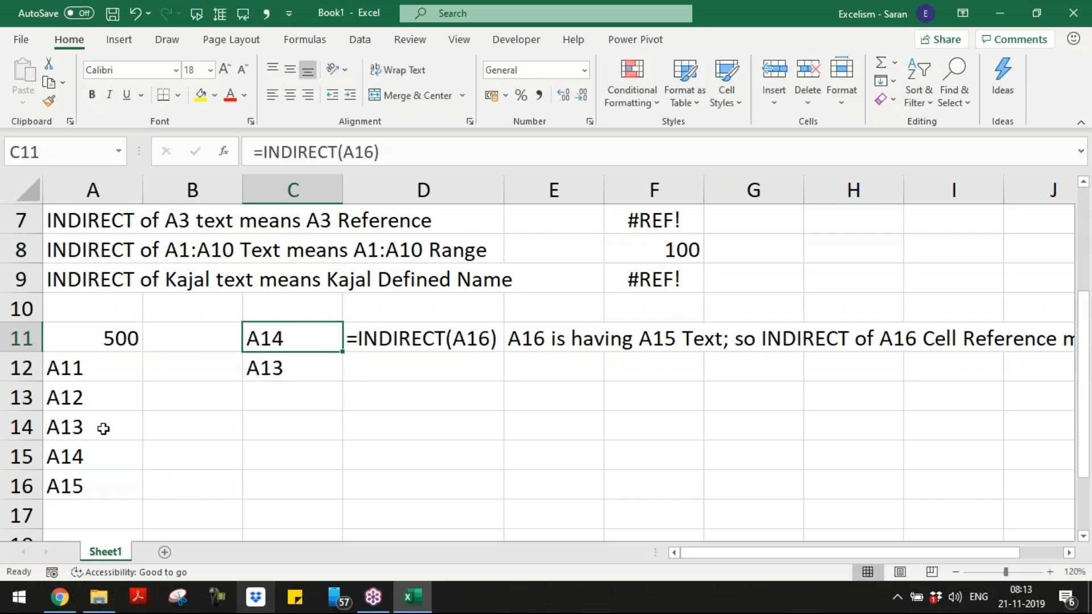
key("Right")
key("Down")
key("Down")
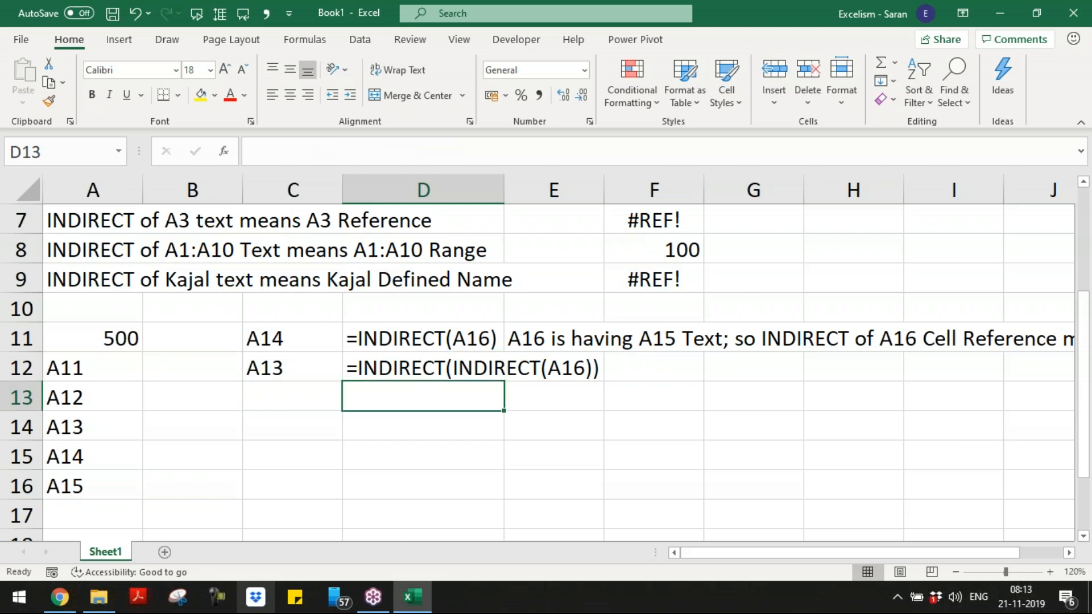
- Copy the formula =INDIRECT(INDIRECT(A16)) from C12 into C13 with its A16 reference intact and open C13 for editing
key("Up")
key("Left")
key("F2")
key("shift+Home")
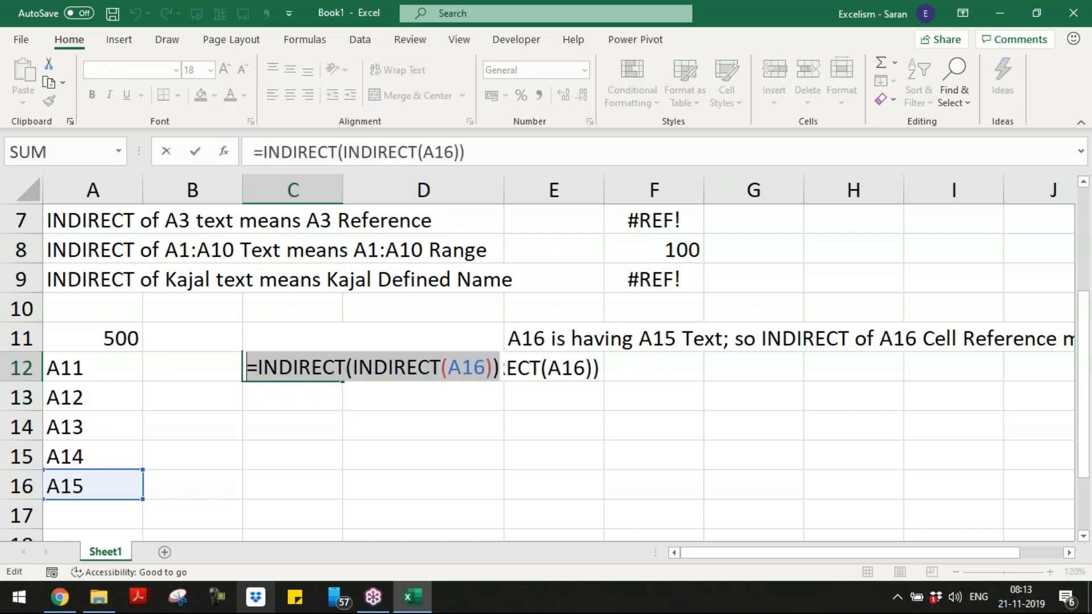
key("ctrl+c")
key("Escape")
key("Down")
key("ctrl+v")
key("F2")
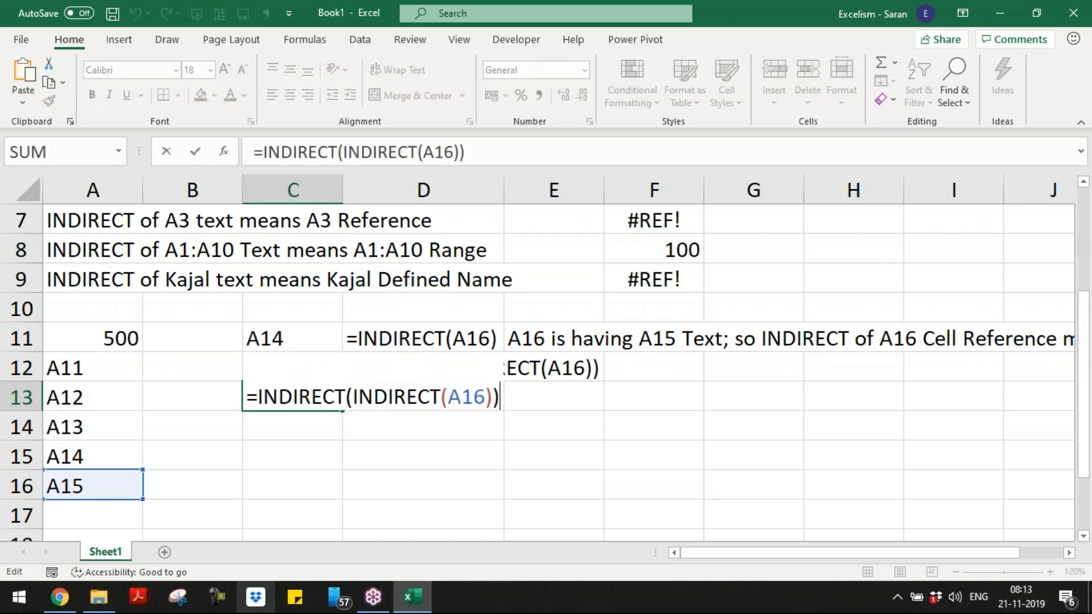
- Wrap the formula in C13 in a third INDIRECT so it reads =INDIRECT(INDIRECT(INDIRECT(A16)))
key("Home")
key("Right")
type("INDIRECT(A16")
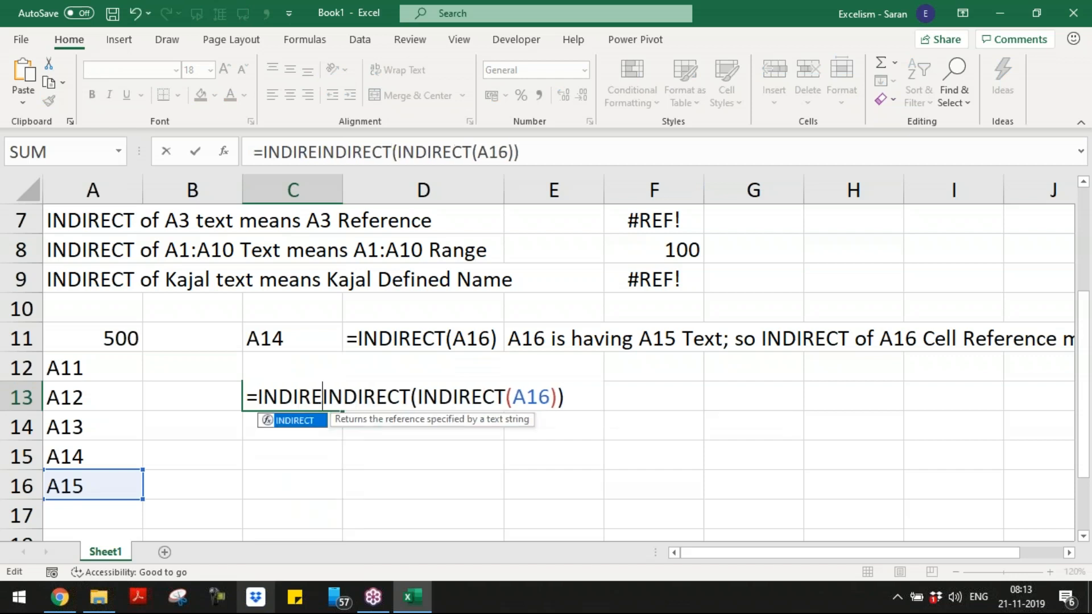
type(")")
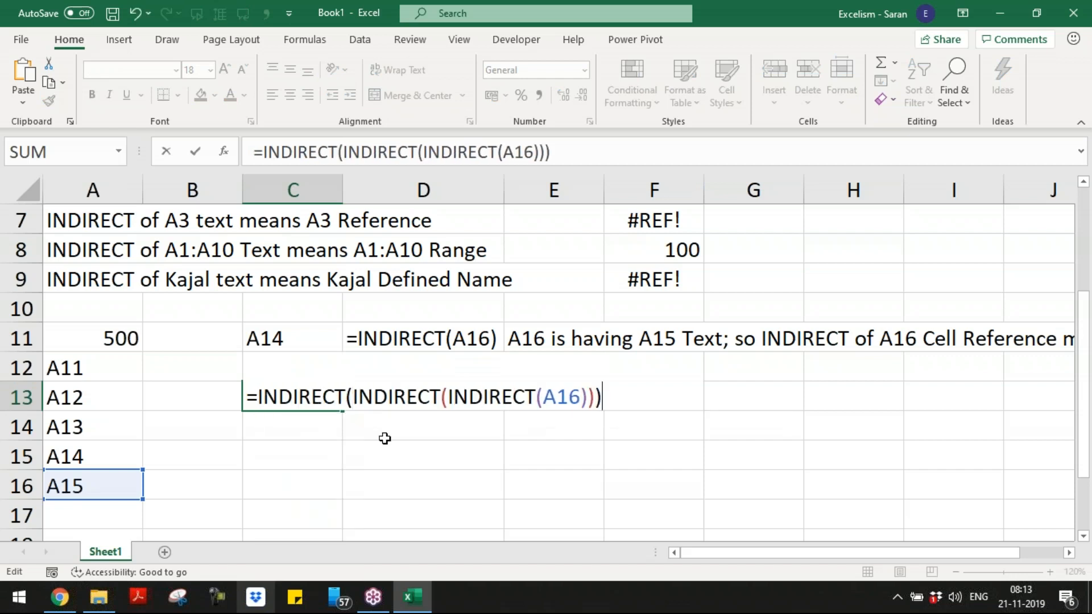
- Highlight the A16 argument, each nested INDIRECT level and the whole expression in C13, and commit the formula
key("Left")
key("Left")
key("Left")
key("shift+Left")
key("shift+Left")
key("shift+Left")
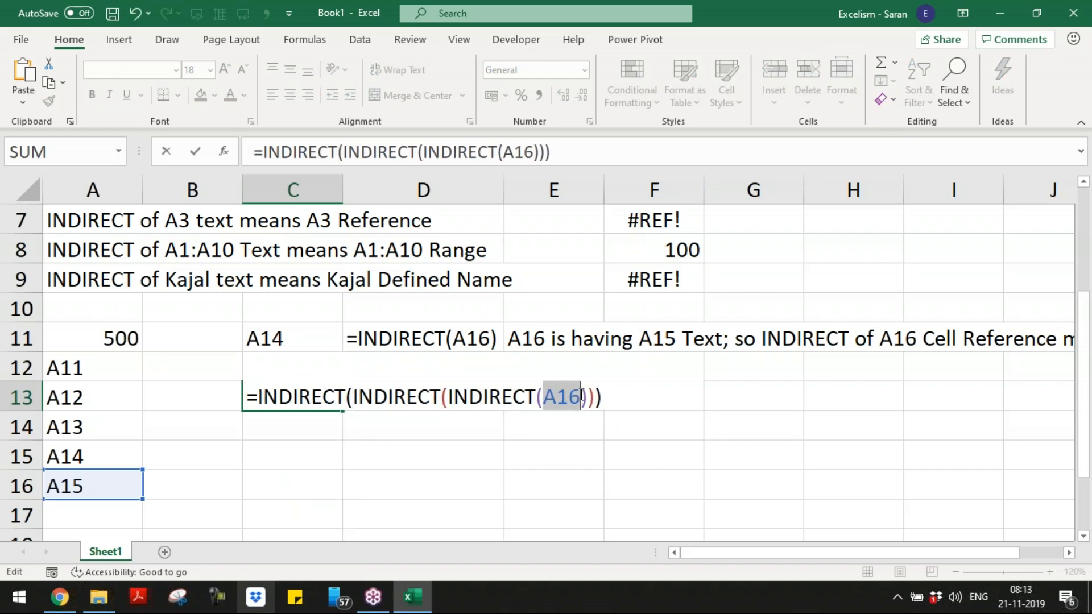
left_click_drag(448, 397, 589, 393)
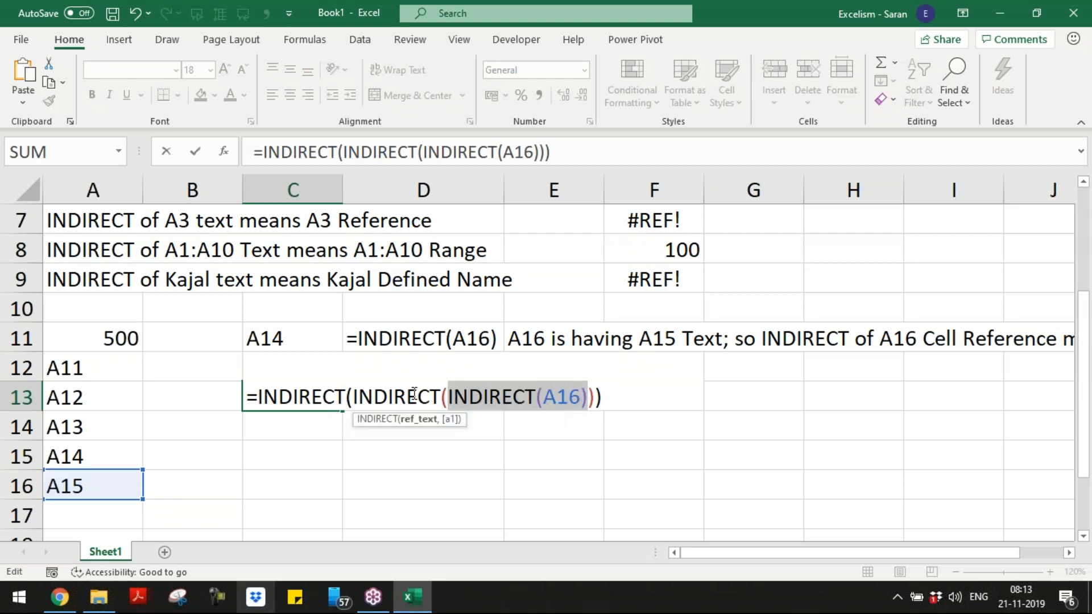
left_click_drag(353, 397, 596, 393)
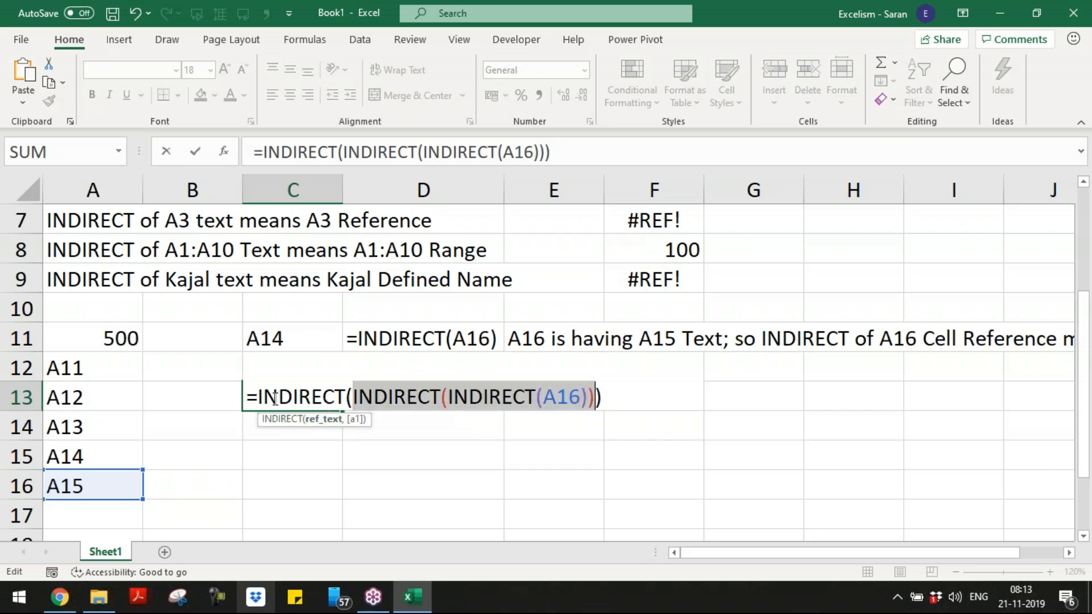
left_click_drag(260, 396, 603, 397)
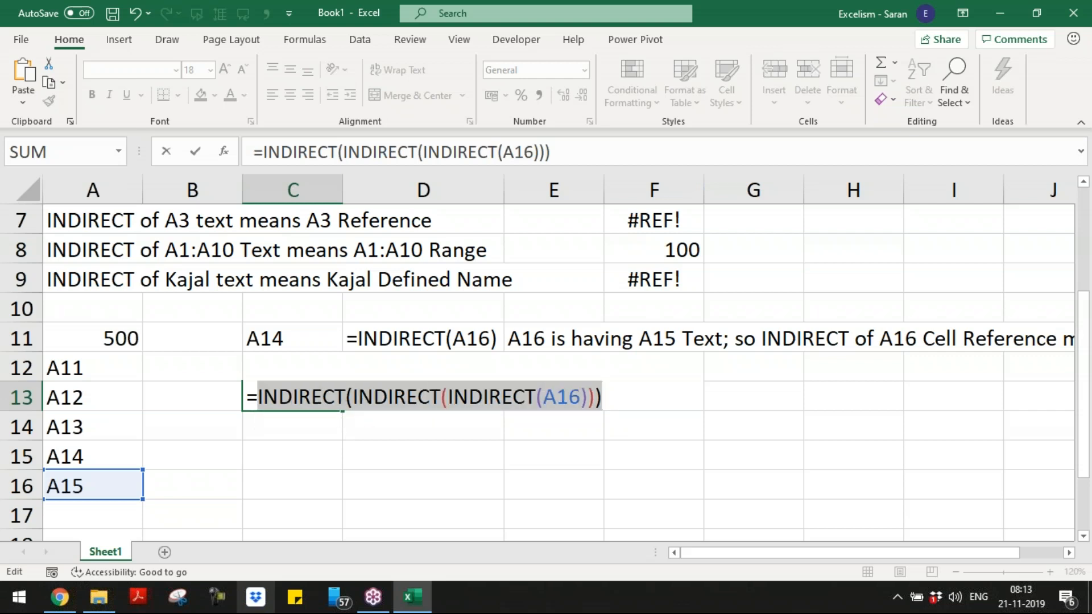
key("Return")
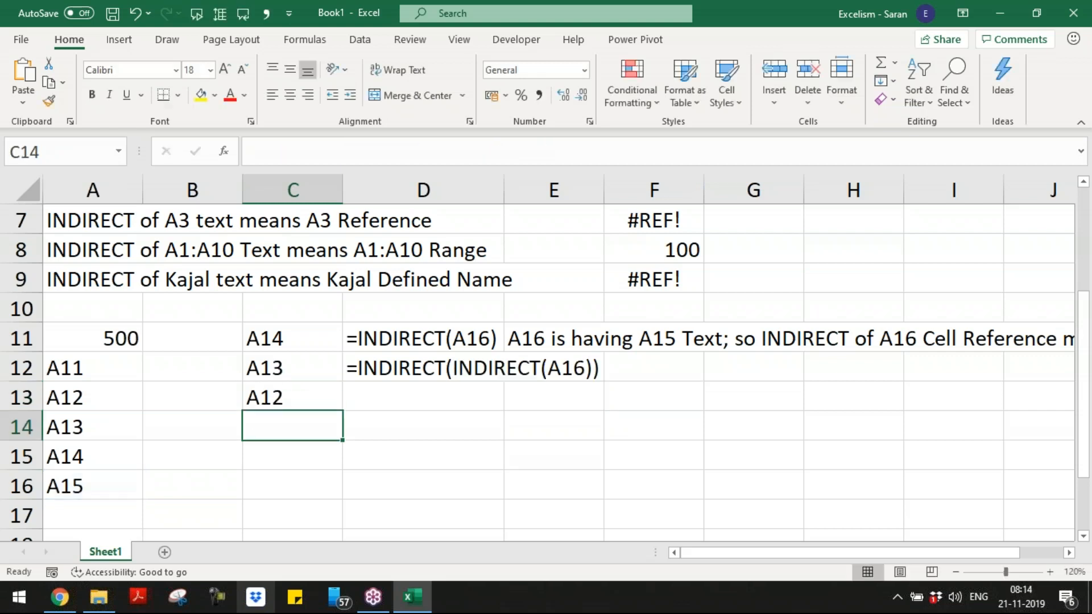
- Copy the FORMULATEXT formula from D12 to D13 to show the formula of C13 as text
key("Up")
key("Up")
key("Right")
key("ctrl+c")
key("Down")
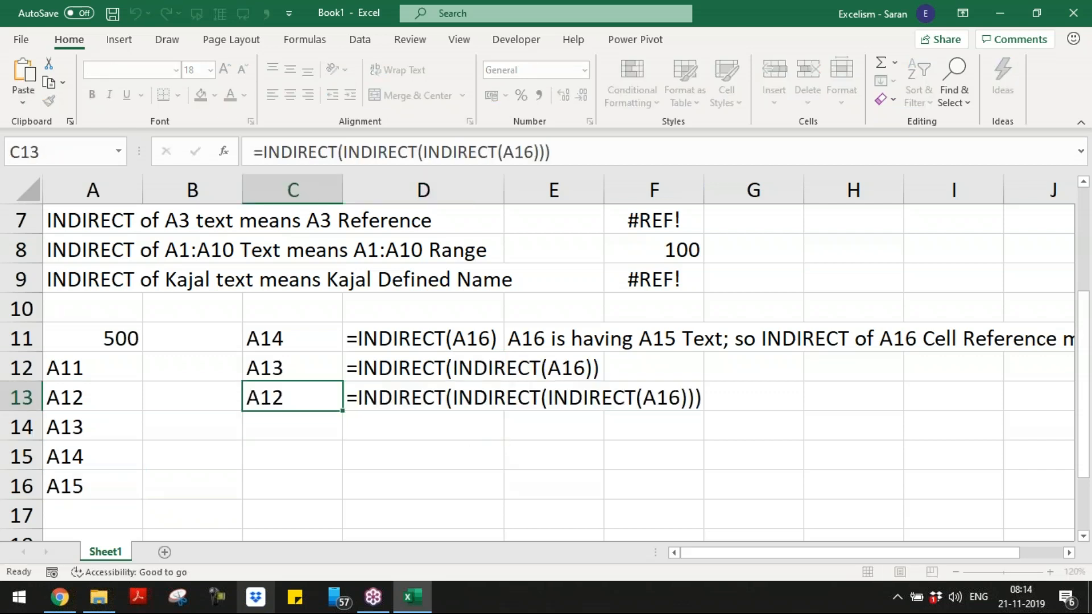
- Put the C13 formula into C14 wrapped in a fourth INDIRECT, reading =INDIRECT(INDIRECT(INDIRECT(INDIRECT(A16))))
left_click(292, 426)
key("ctrl+v")
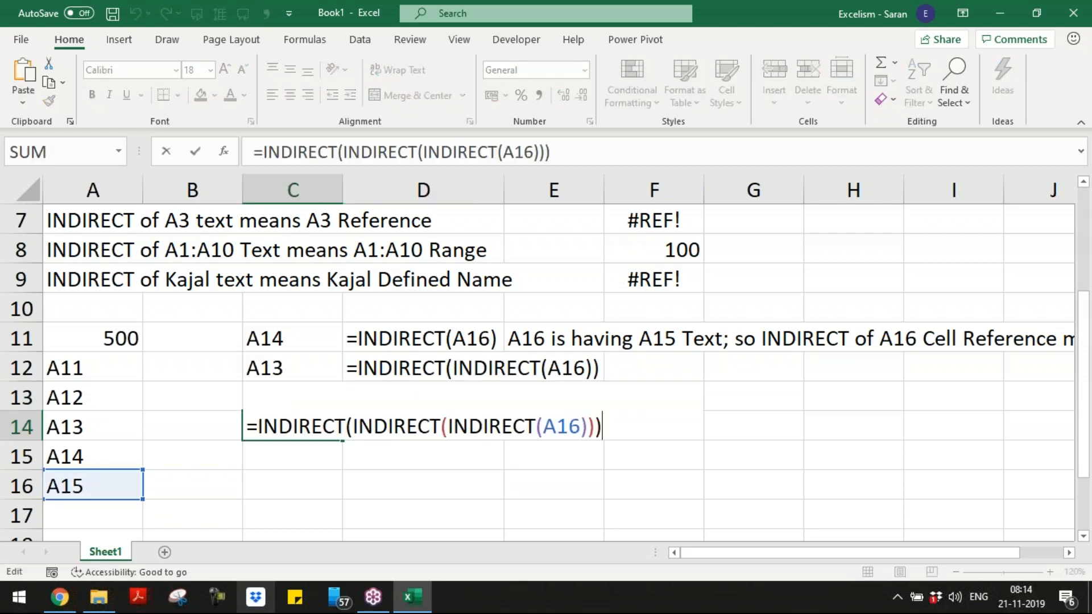
type("INDIRECT(")
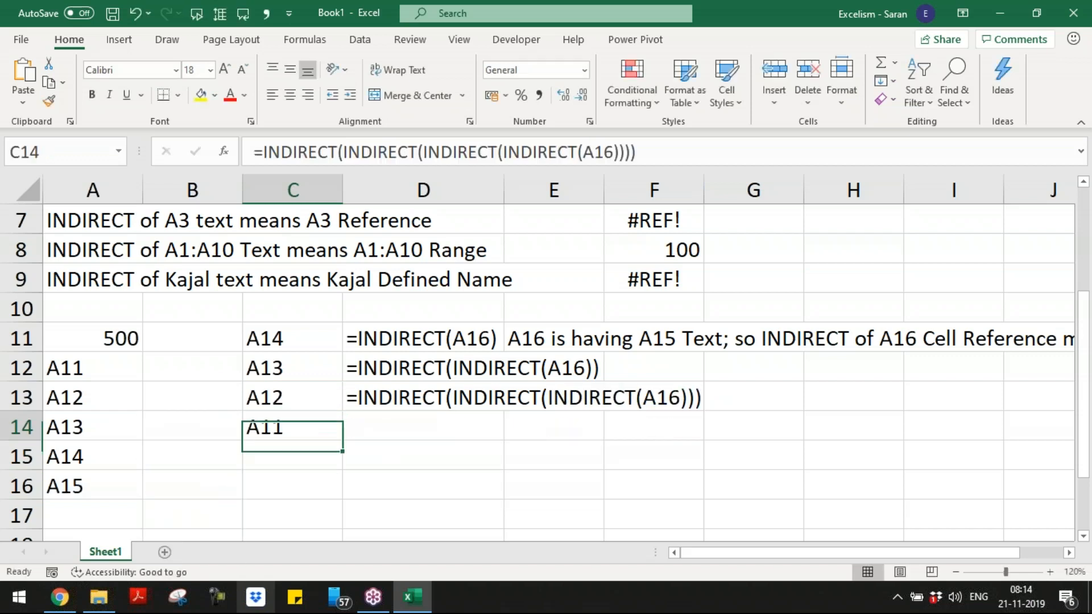
- Copy the FORMULATEXT formula from D13 to D14 to show the formula of C14, and return to C14
left_click(424, 397)
key("ctrl+c")
key("Down")
key("Return")
key("Left")
key("Down")
key("Up")
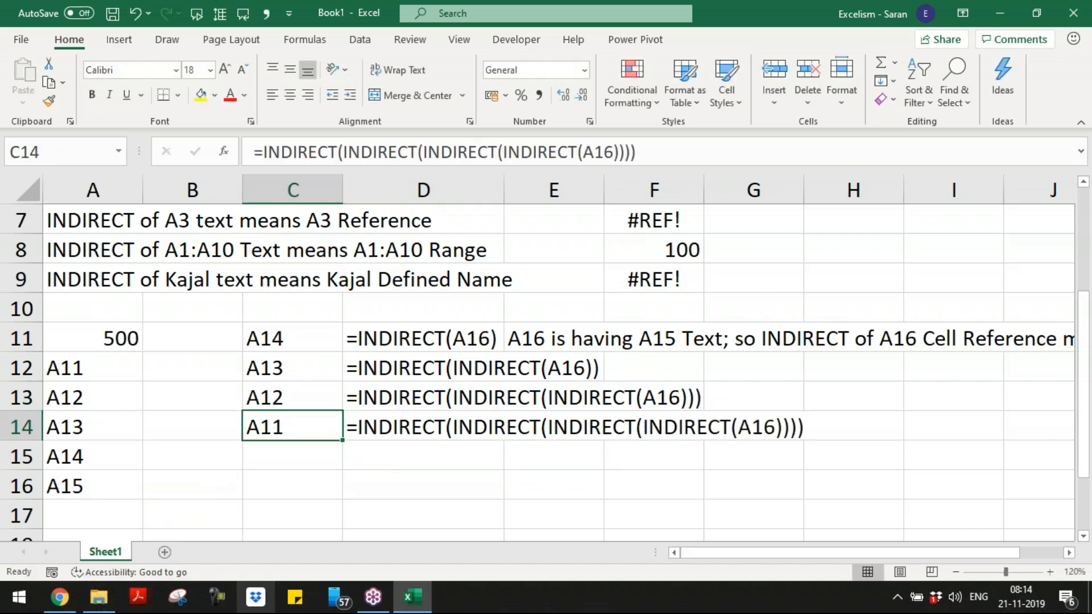
- Copy the C14 formula text into C15 and wrap it in a fifth INDIRECT, reading =INDIRECT(INDIRECT(INDIRECT(INDIRECT(INDIRECT(A16)))))
key("F2")
key("Return")
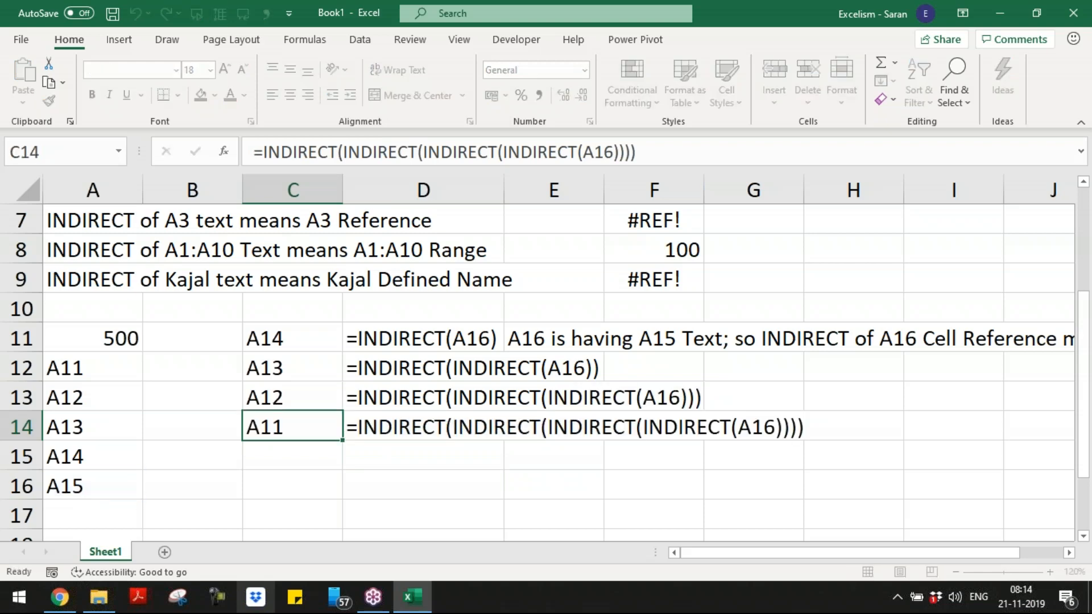
key("ctrl+v")
key("F2")
key("Left")
key("Left")
key("Home")
type("INDIRECT(")
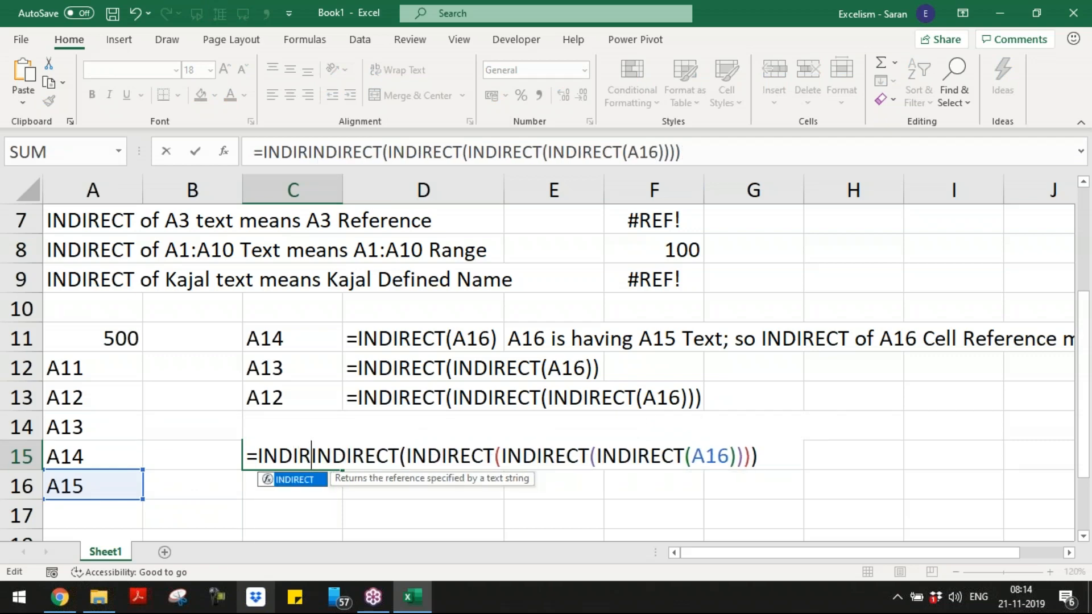
key("End")
type(")")
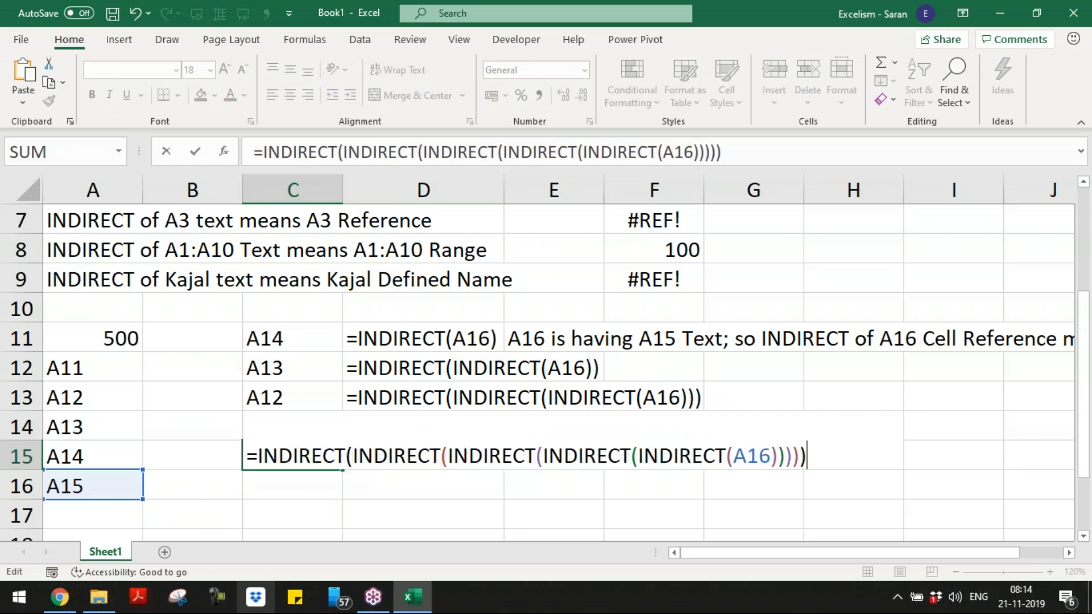
key("Return")
- Fill the FORMULATEXT formula from D14 down into D15 to show the formula of C15 as text
key("Up")
key("Up")
key("Right")
key("Down")
key("ctrl+d")
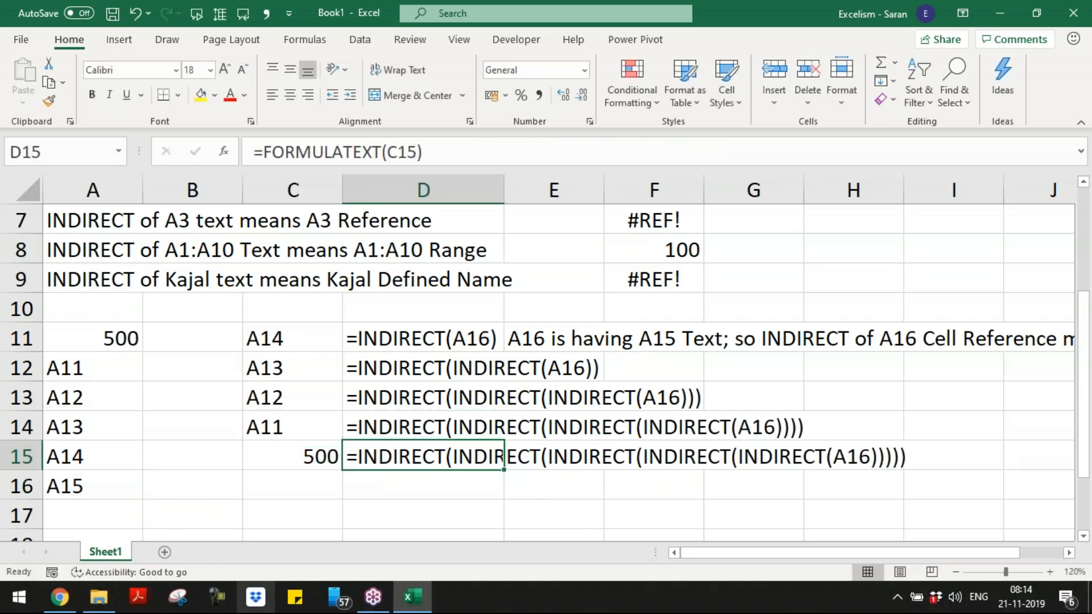
- Copy the five-level INDIRECT formula from C15 into C16 with its A16 reference intact
key("Left")
key("F2")
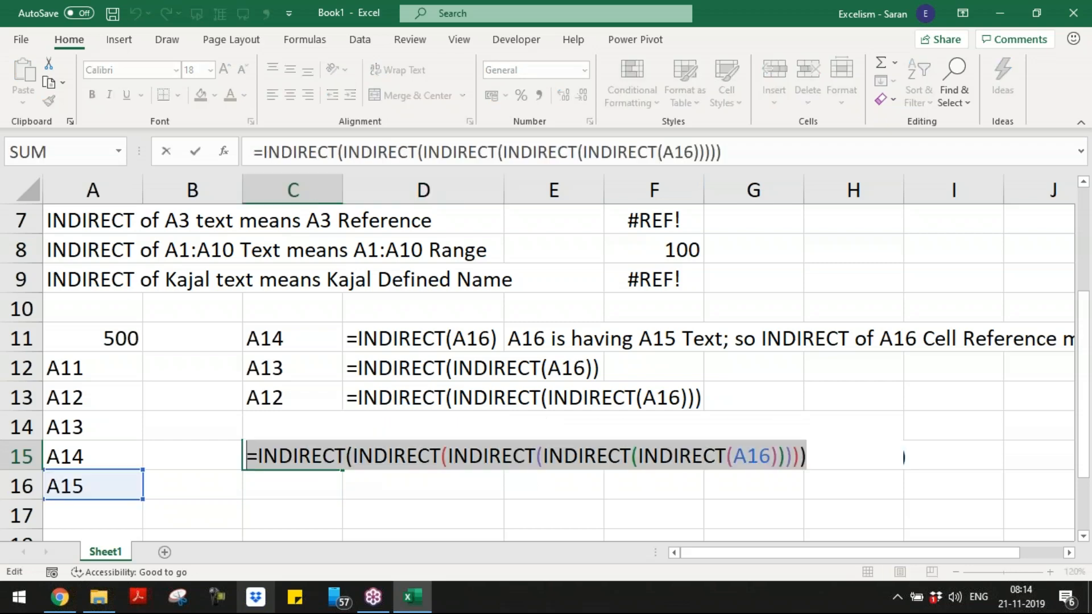
key("Escape")
key("Down")
key("ctrl+v")
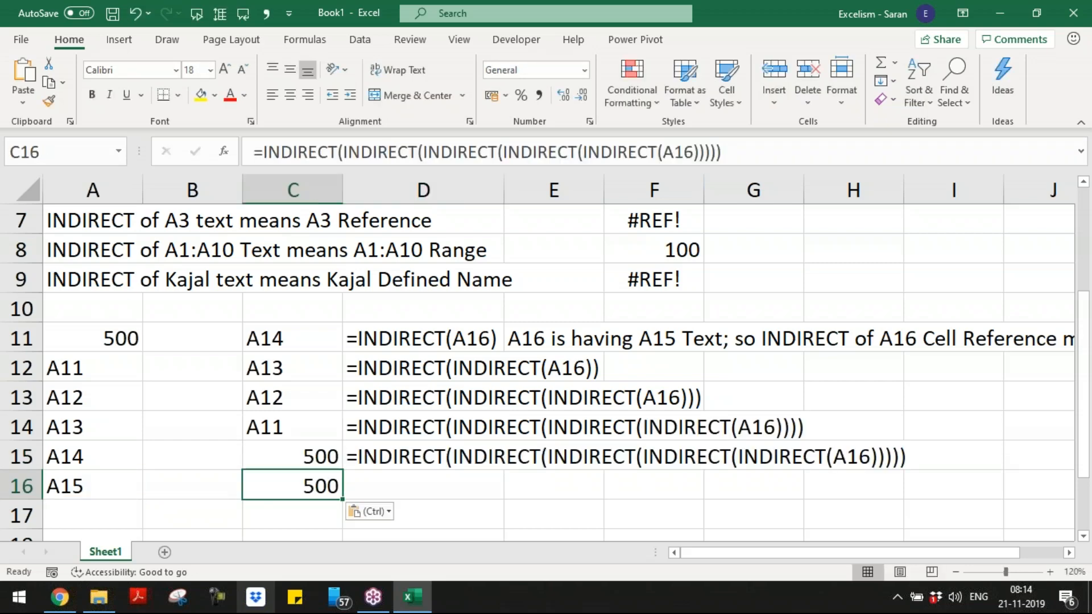
- Wrap the formula in C16 in a sixth INDIRECT so it reads =INDIRECT(INDIRECT(INDIRECT(INDIRECT(INDIRECT(INDIRECT(A16))))))
key("F2")
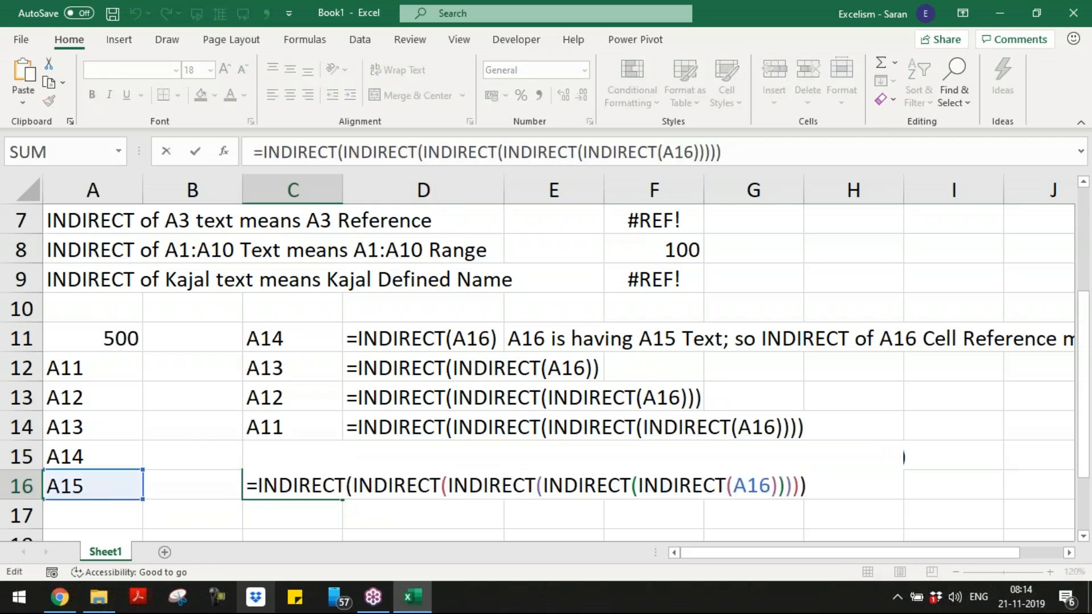
type("I D")
key("BackSpace")
key("BackSpace")
type("NDIRE")
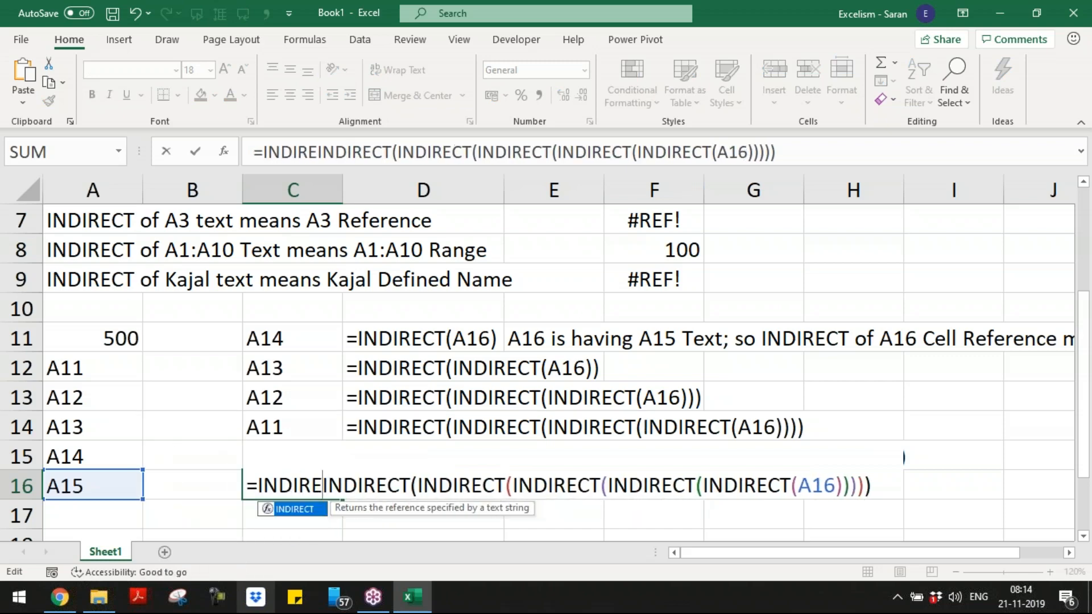
key("Tab")
type(")")
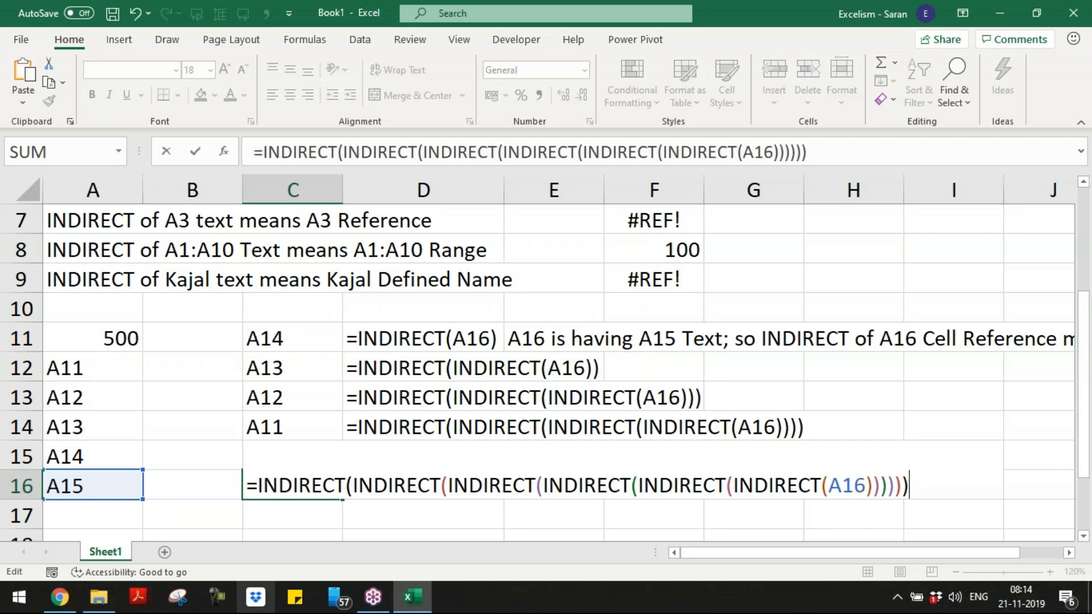
key("Return")
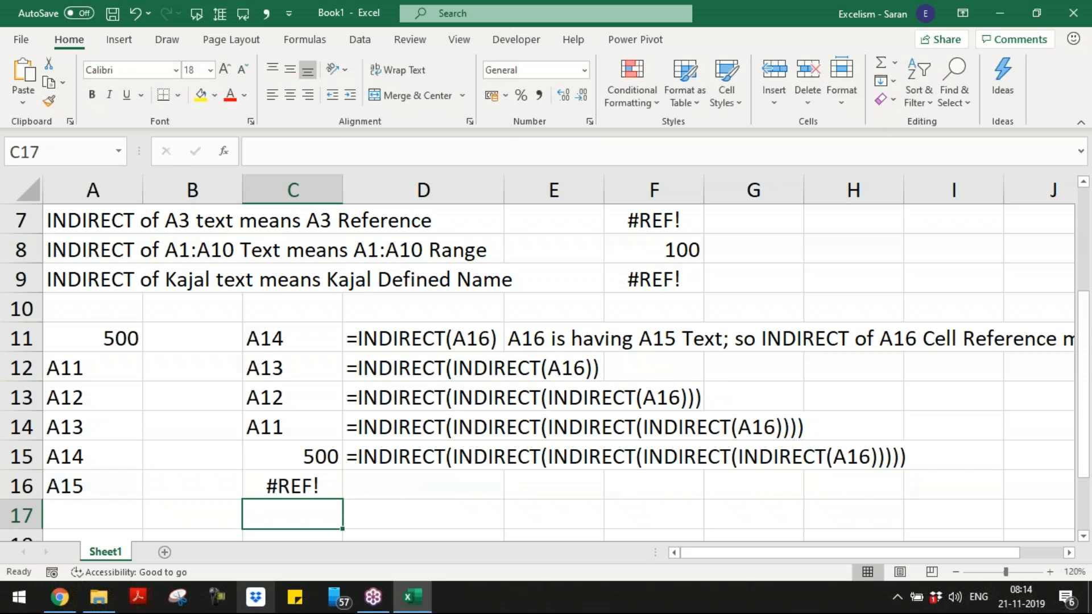
- Copy the FORMULATEXT formula from D15 to D16 to show the formula of C16 as text
key("Up")
key("Up")
key("Right")
key("ctrl+c")
key("Down")
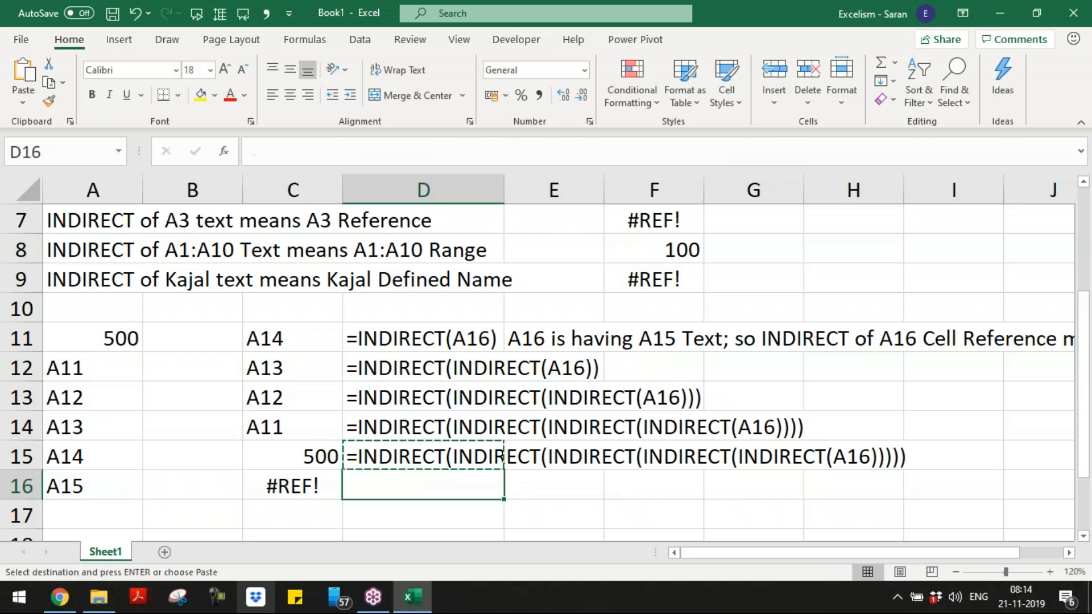
key("Return")
- Review the nested INDIRECT results in C11:C16 against the formula texts beside them in column D
key("Down")
key("Left")
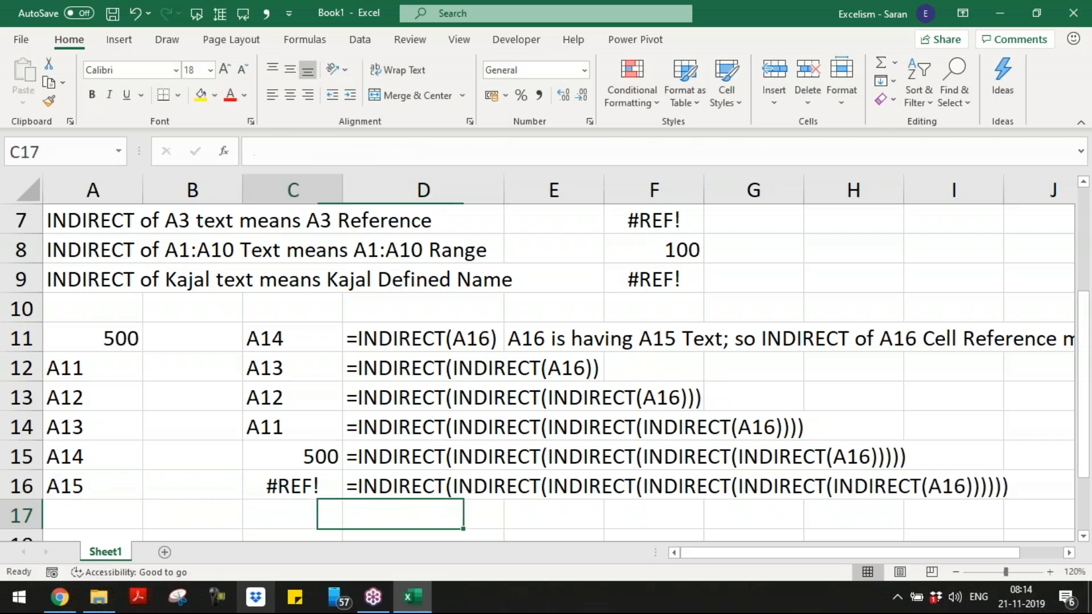
key("Up")
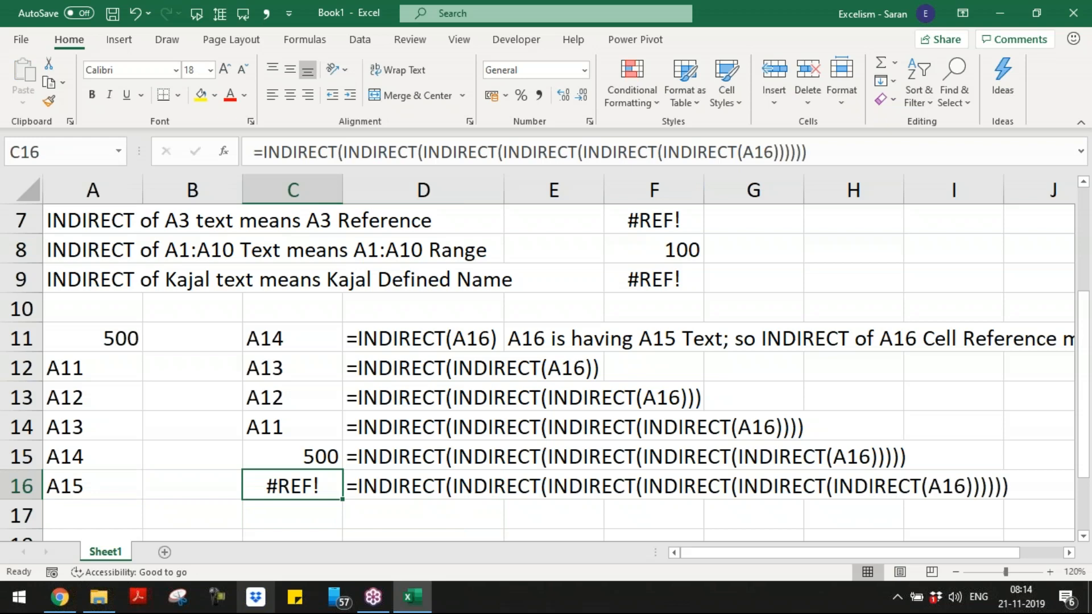
key("Right")
key("Right")
key("Left")
key("Left")
key("Up")
key("Up")
key("Up")
key("Up")
key("Up")
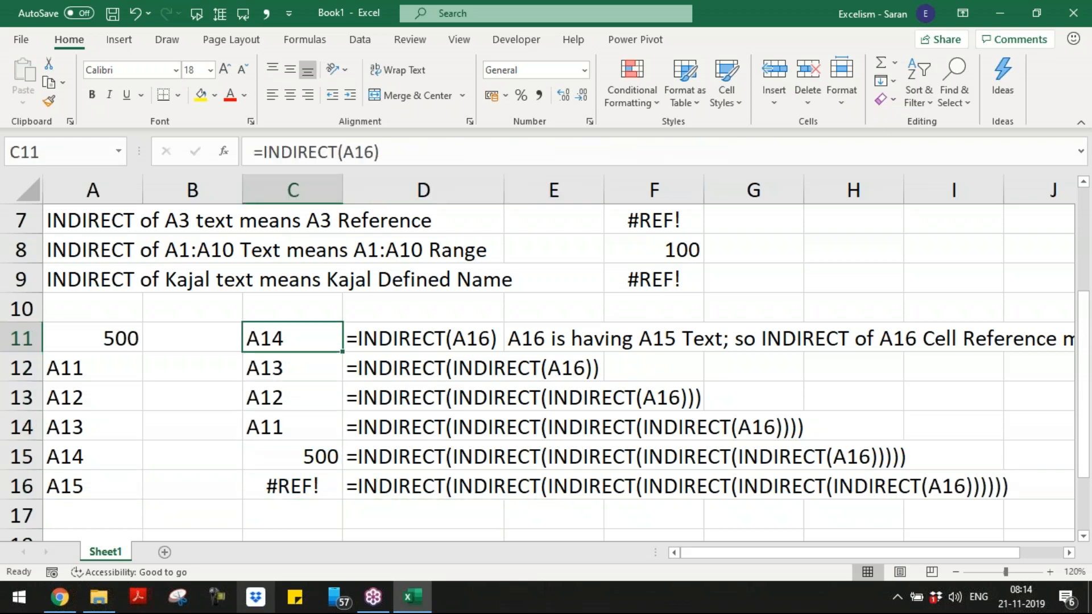
key("Down")
key("Down")
key("Down")
key("Down")
key("Down")
key("Down")
key("Down")
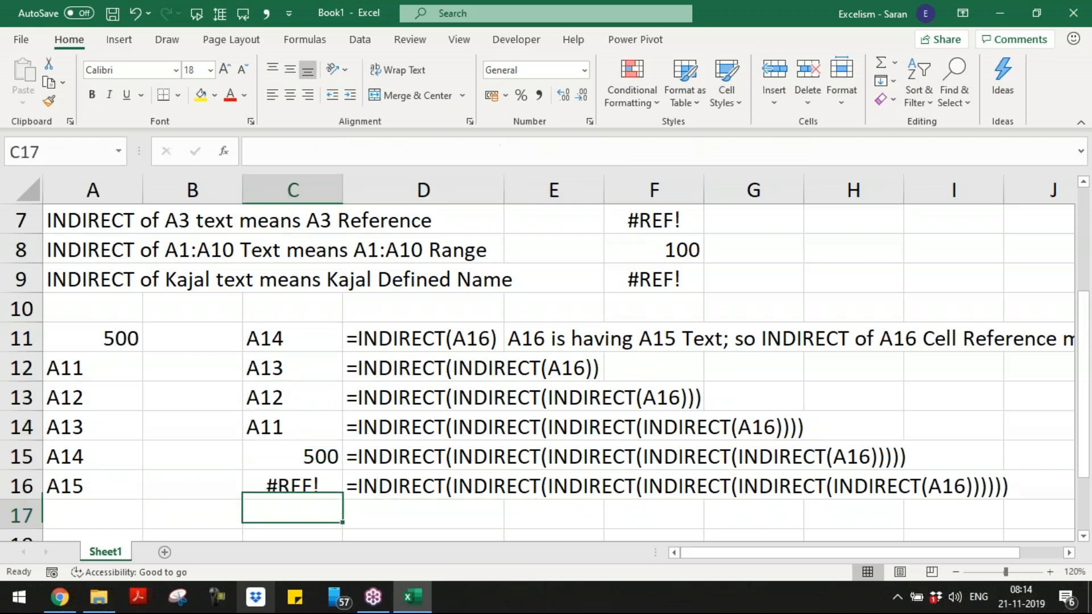
key("Down")
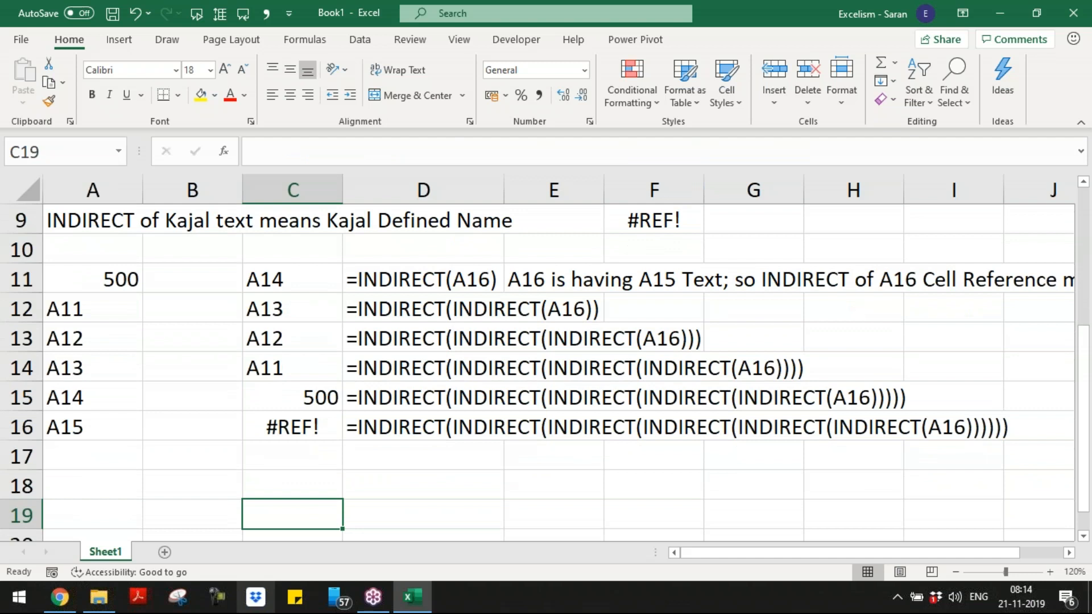
key("Down")
key("Down")
key("Down")
key("Up")
key("Up")
key("Up")
key("Up")
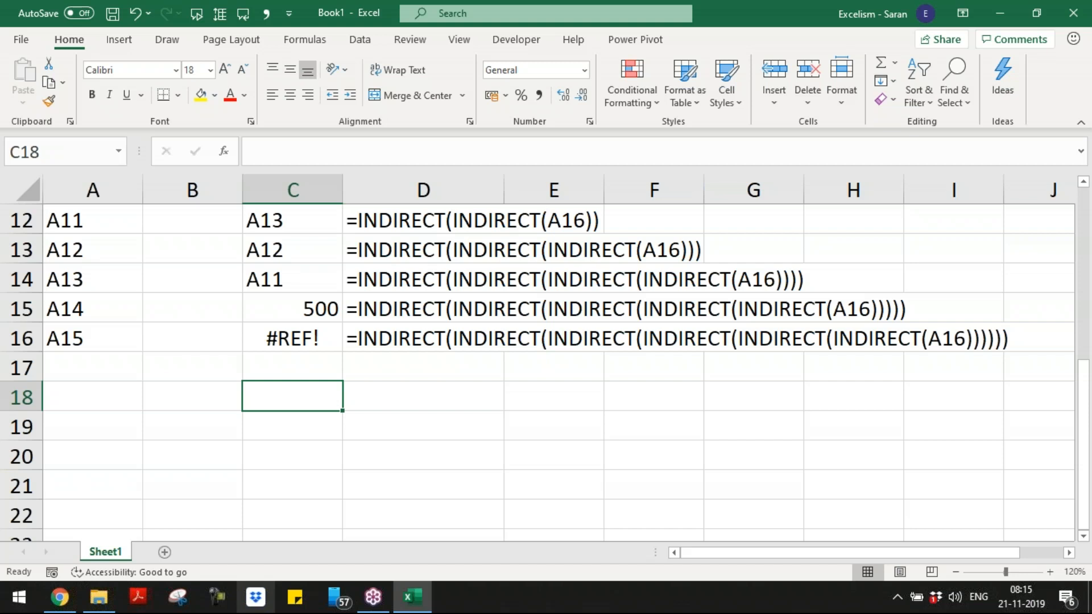
- Enter the note "INDEX & MACTH are best combination" in A18
left_click(93, 396)
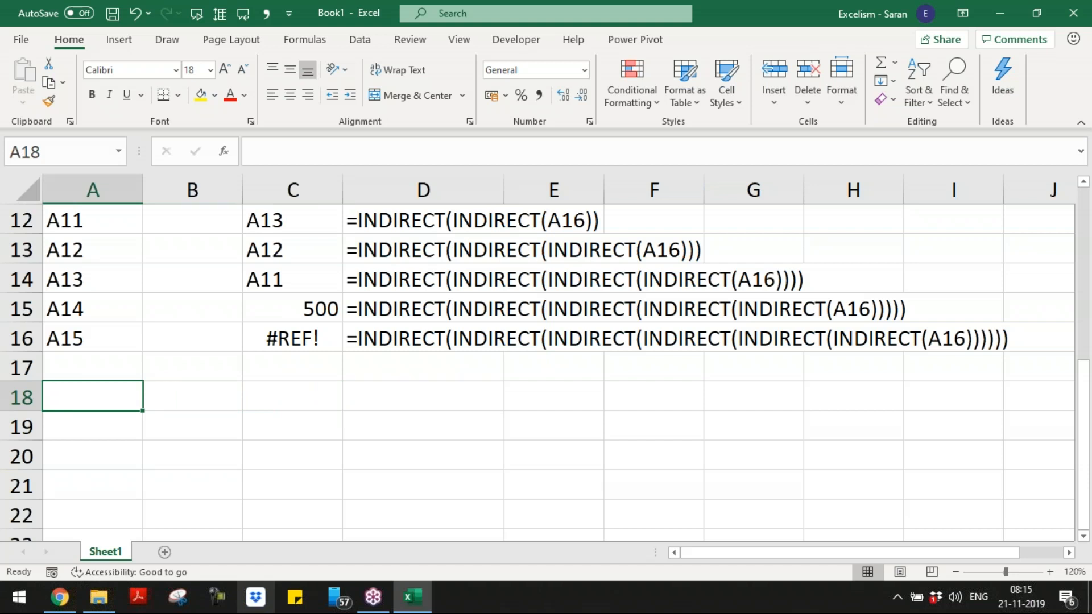
type("INDEX &")
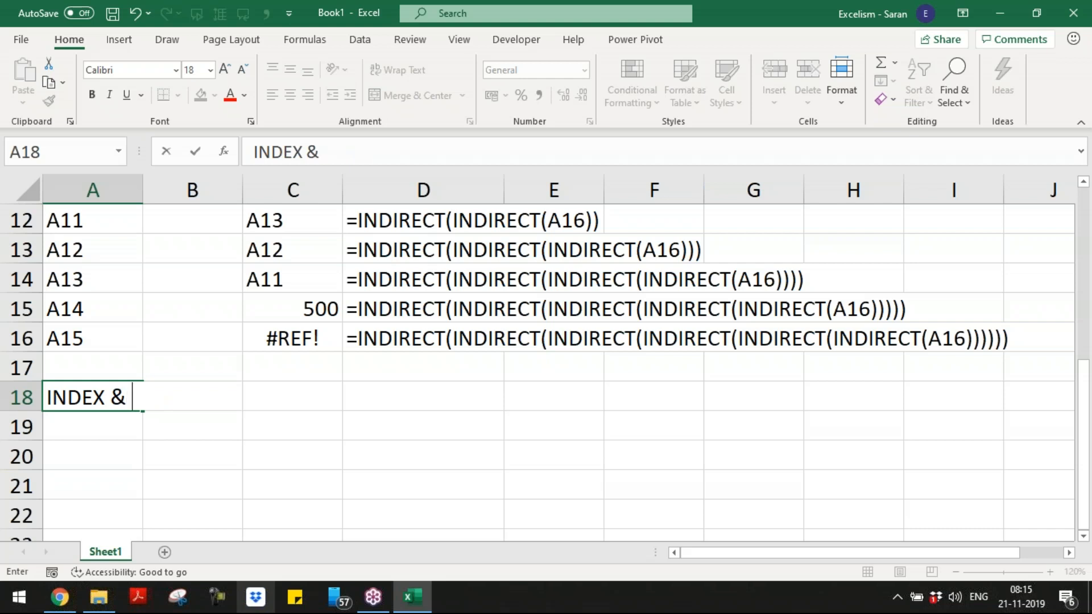
type("ma")
key("BackSpace")
key("BackSpace")
type("MACTH a")
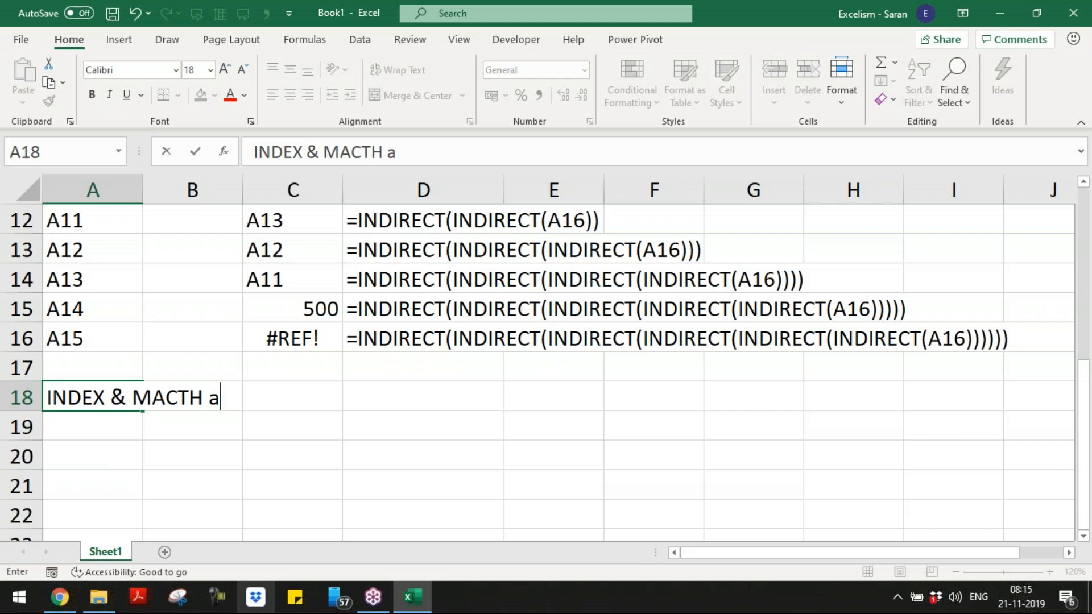
type("re best combnatio")
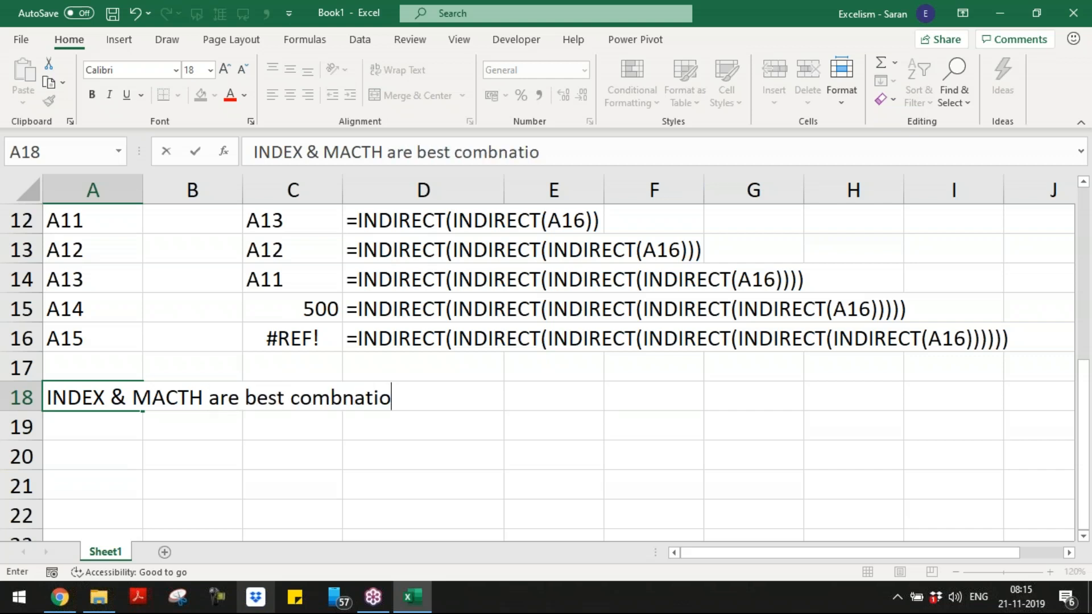
key("BackSpace")
key("BackSpace")
key("BackSpace")
key("BackSpace")
key("BackSpace")
type("ination")
key("Return")
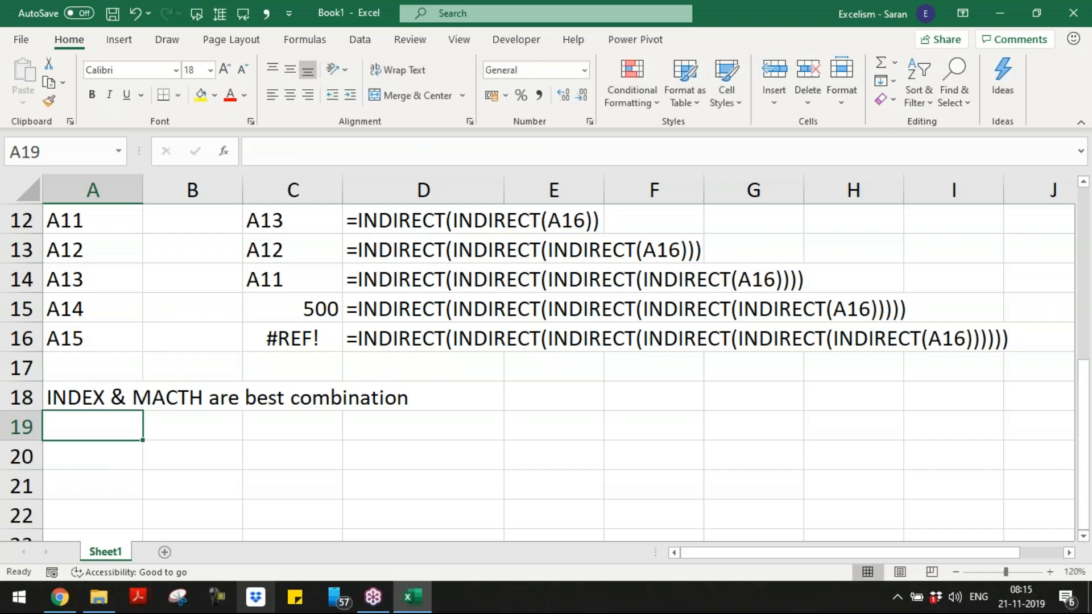
- Copy the INDEX & MACTH note from A18 into cell A1 of a new worksheet
key("Up")
key("ctrl+c")
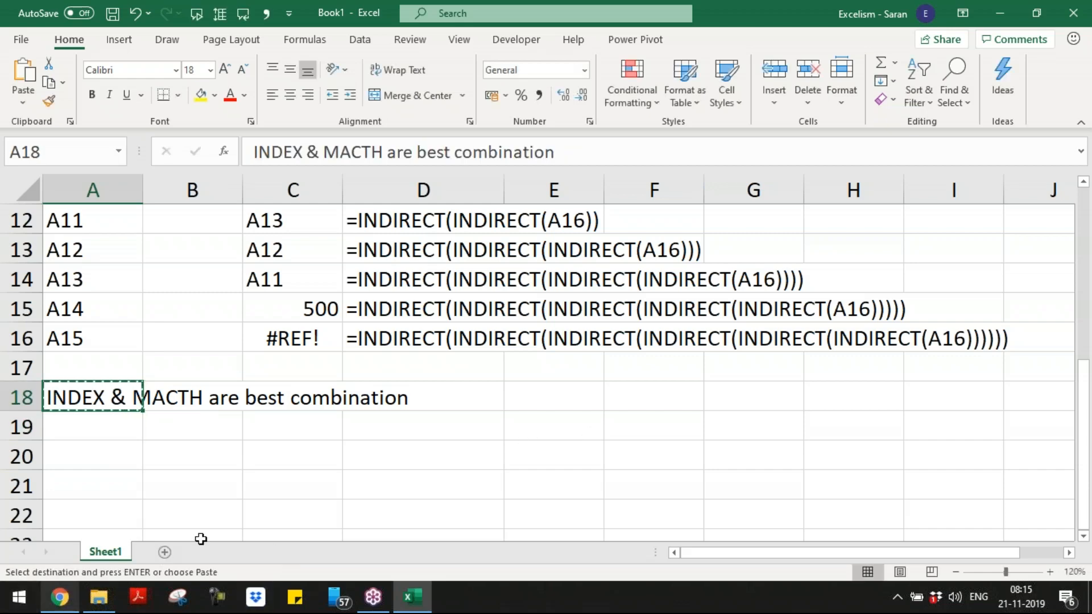
type("INDEX & MACTH are best combination")
key("Return")
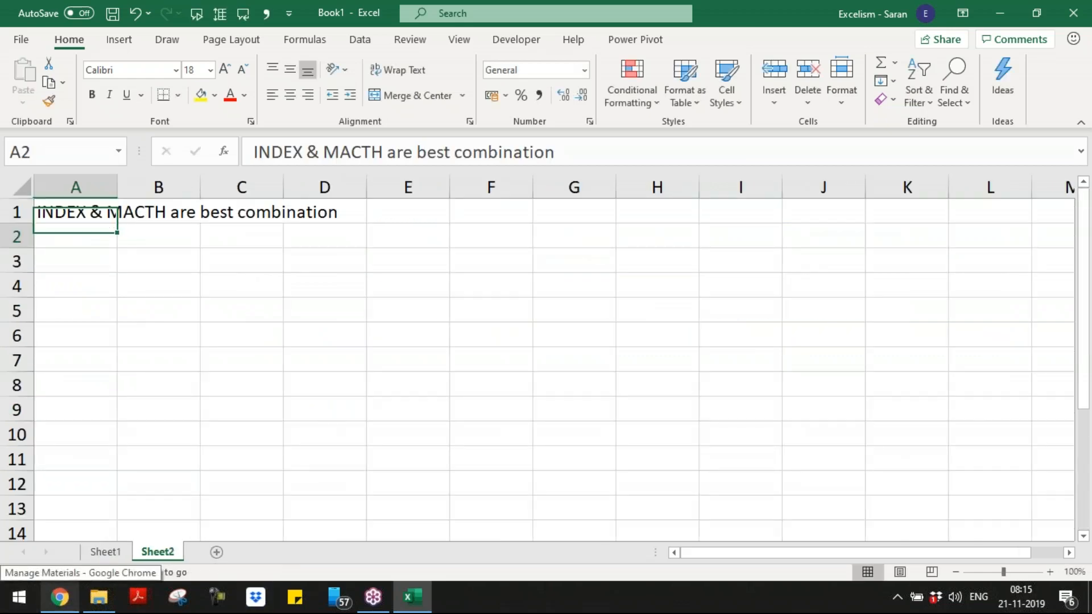
- Enter the note "INDIRECT with DEFINED NAMES are best combination" in A2
type("INDIREC")
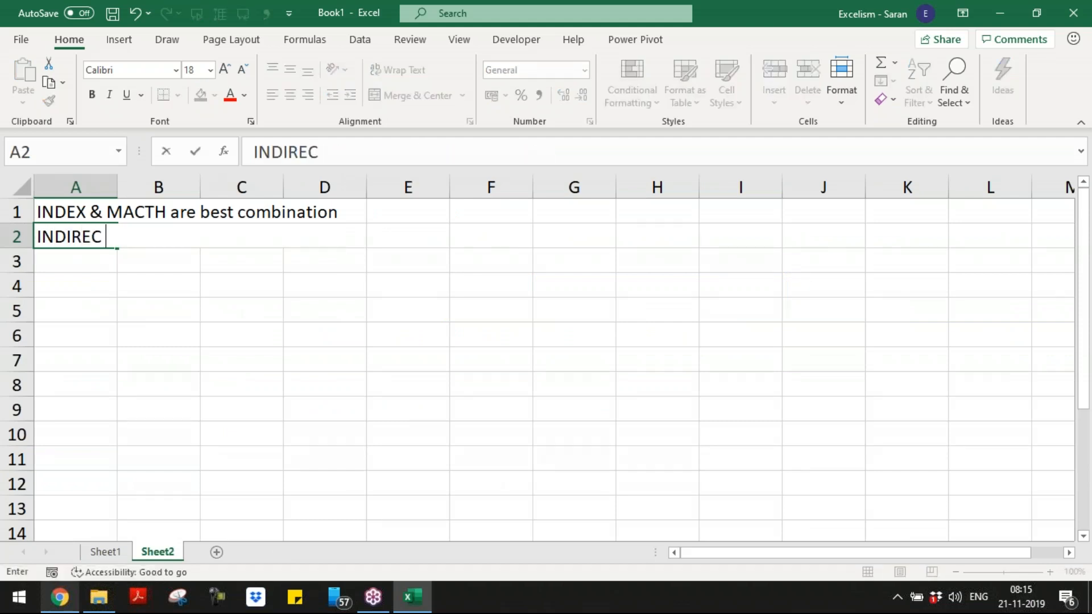
type("T with De")
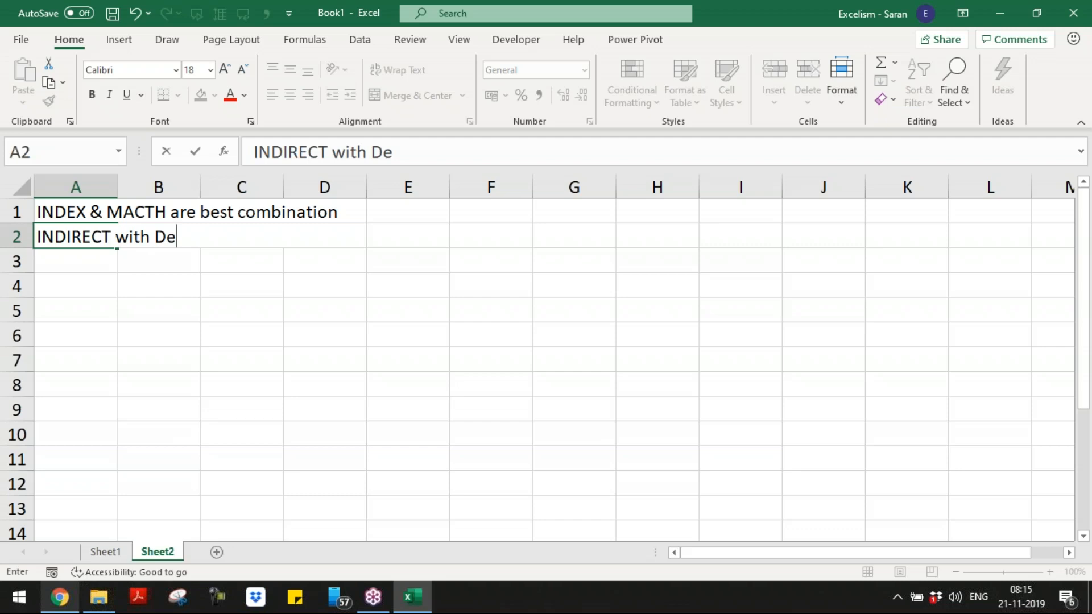
key("BackSpace")
type("EFINIED")
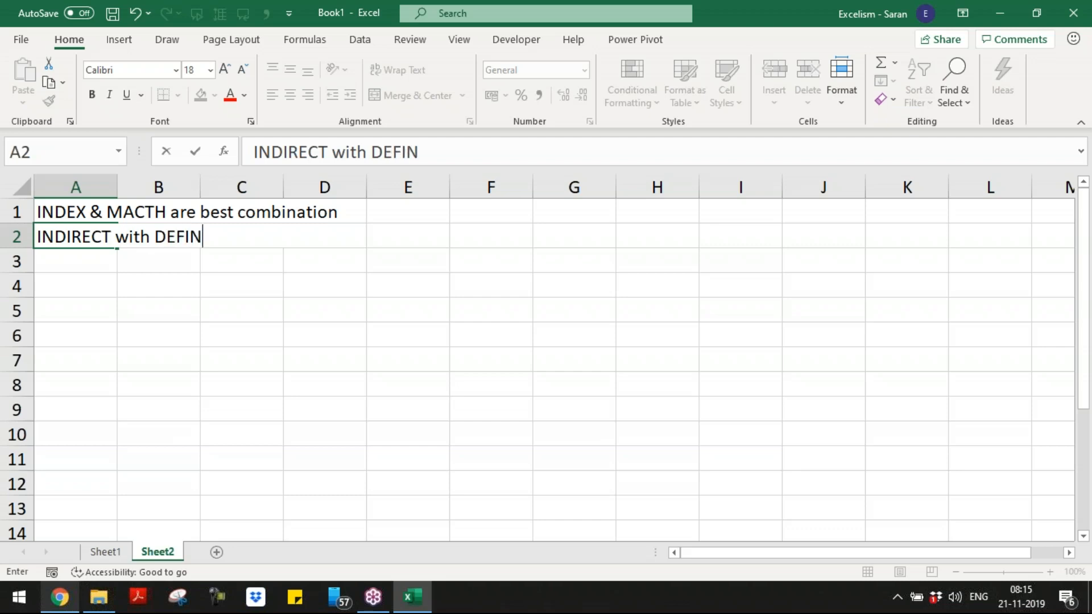
key("BackSpace")
key("BackSpace")
key("BackSpace")
type("ED nam")
key("BackSpace")
key("BackSpace")
key("BackSpace")
type("NAMES arew")
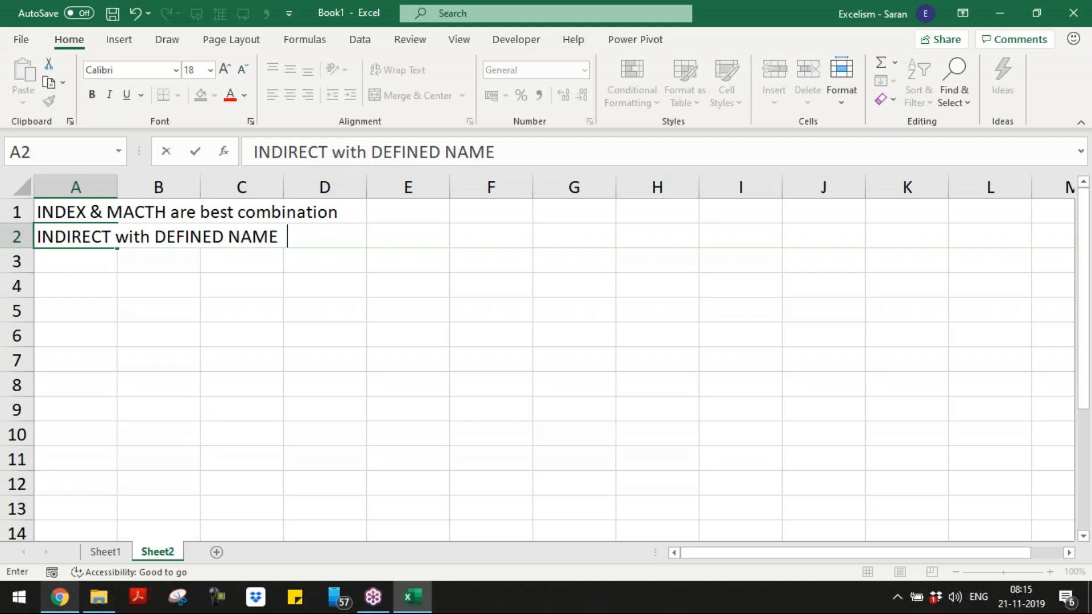
key("BackSpace")
key("BackSpace")
type("best con")
key("BackSpace")
type("mbi at")
key("BackSpace")
key("BackSpace")
key("BackSpace")
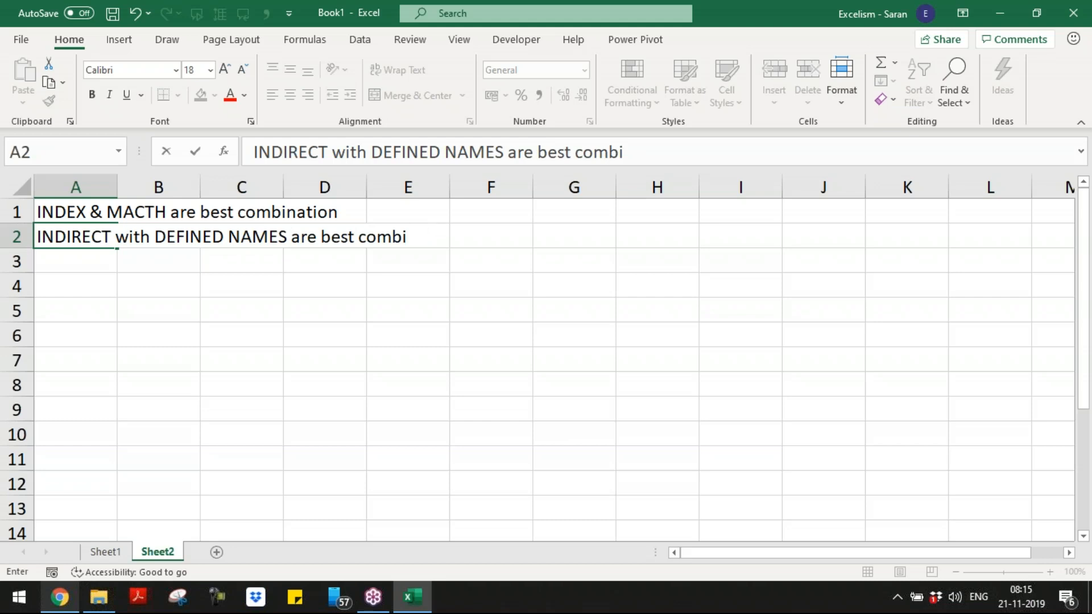
type("nation")
key("Return")
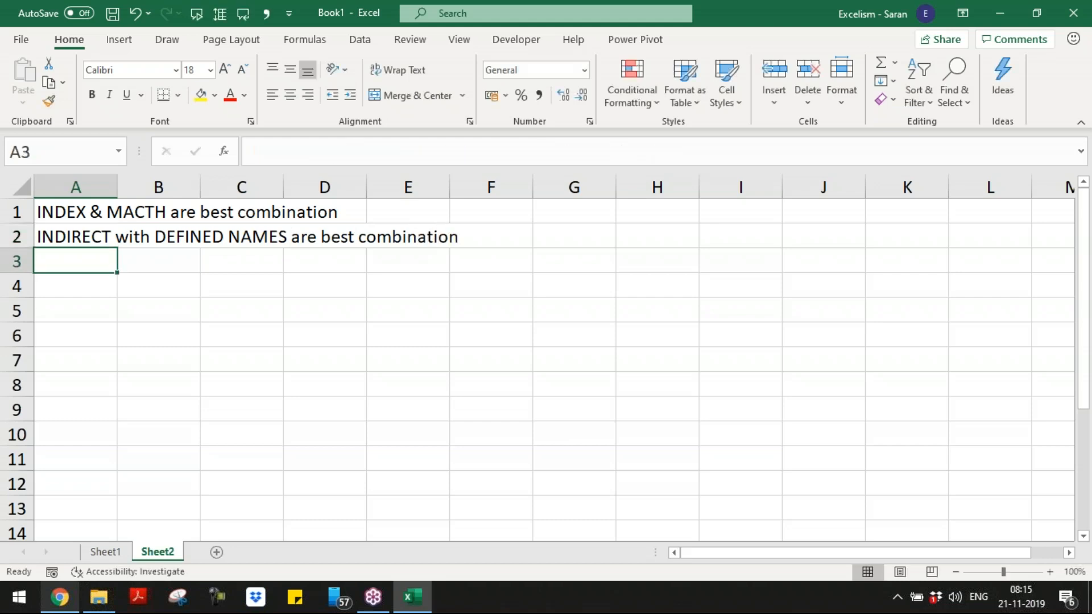
- Enter the note "INDIRECT & ROW are best combination" in A3
type("INDIRECT")
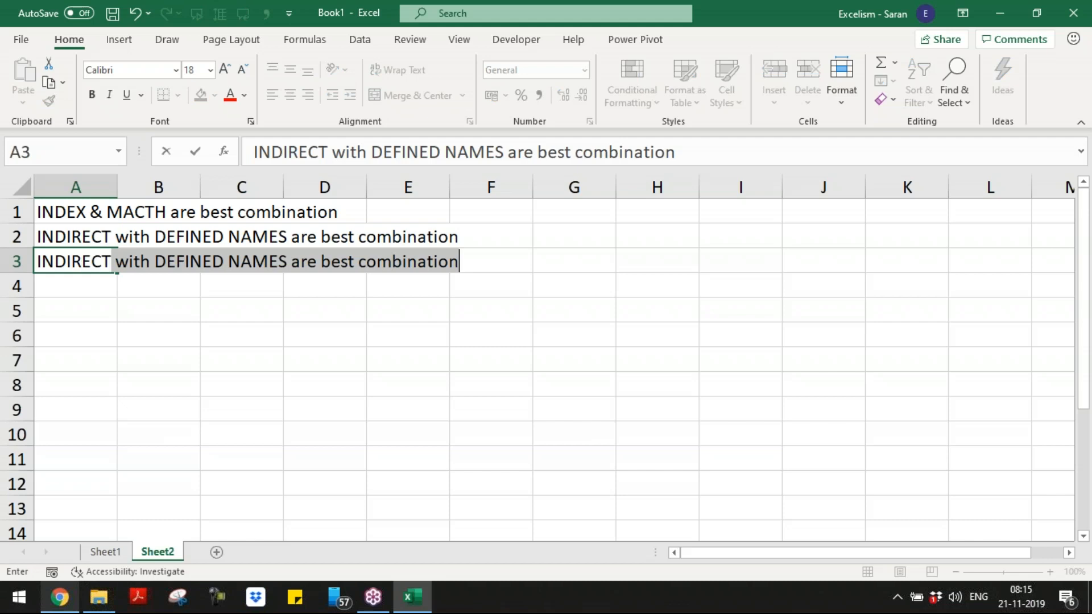
type(" n")
key("BackSpace")
type("& ROW ")
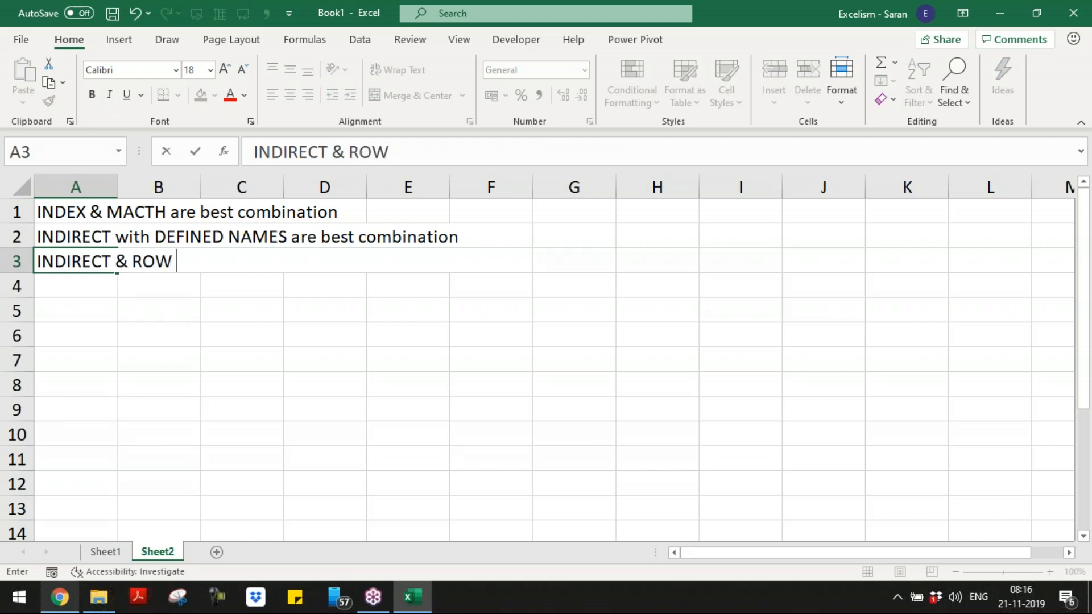
type("AR")
key("BackSpace")
key("BackSpace")
type("aer")
key("BackSpace")
key("BackSpace")
key("BackSpace")
key("BackSpace")
type("are best comb")
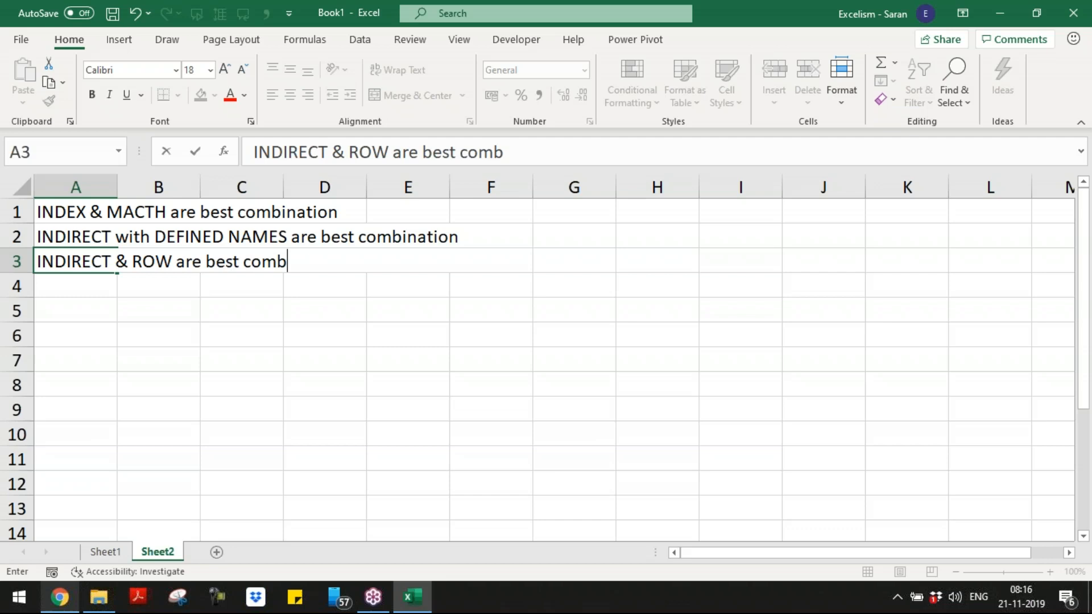
type("ination")
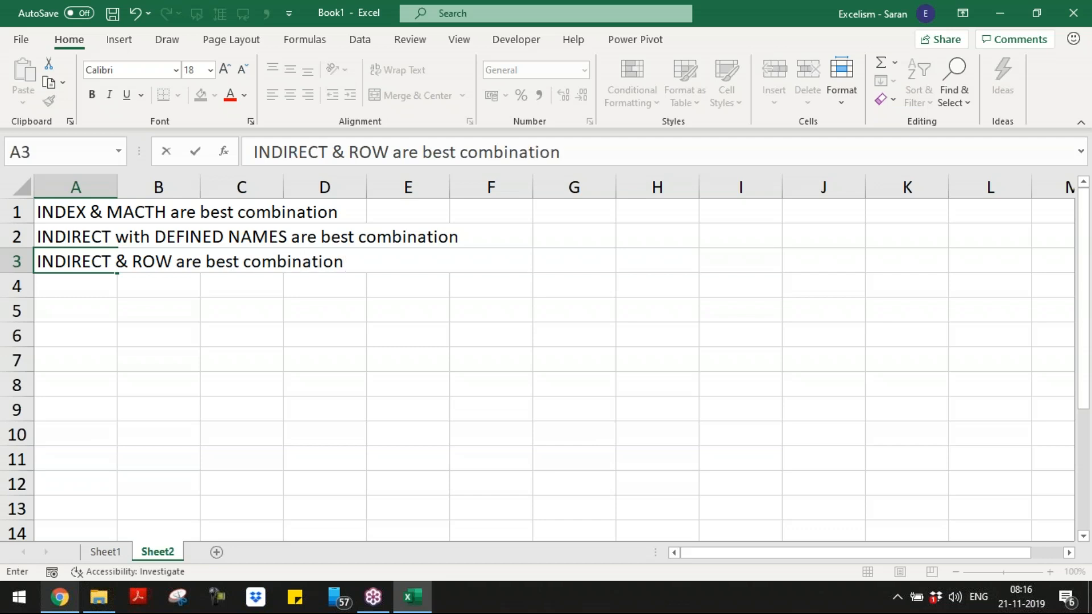
key("Return")
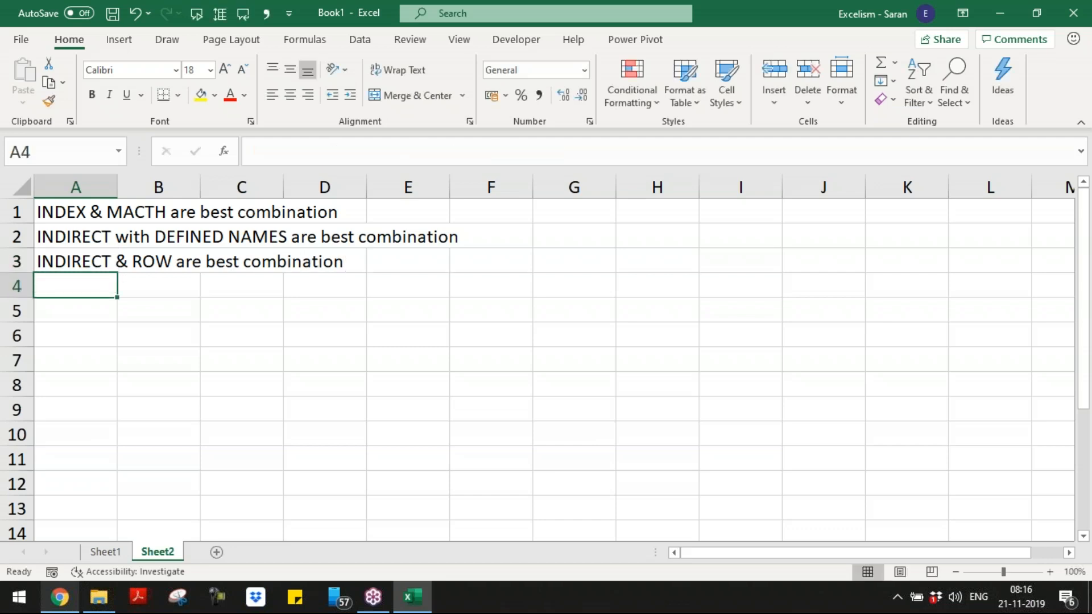
- Enter the note "VLOOKUP & CHOOSE are best combination" in A4
type("B")
key("BackSpace")
type("VLOOK")
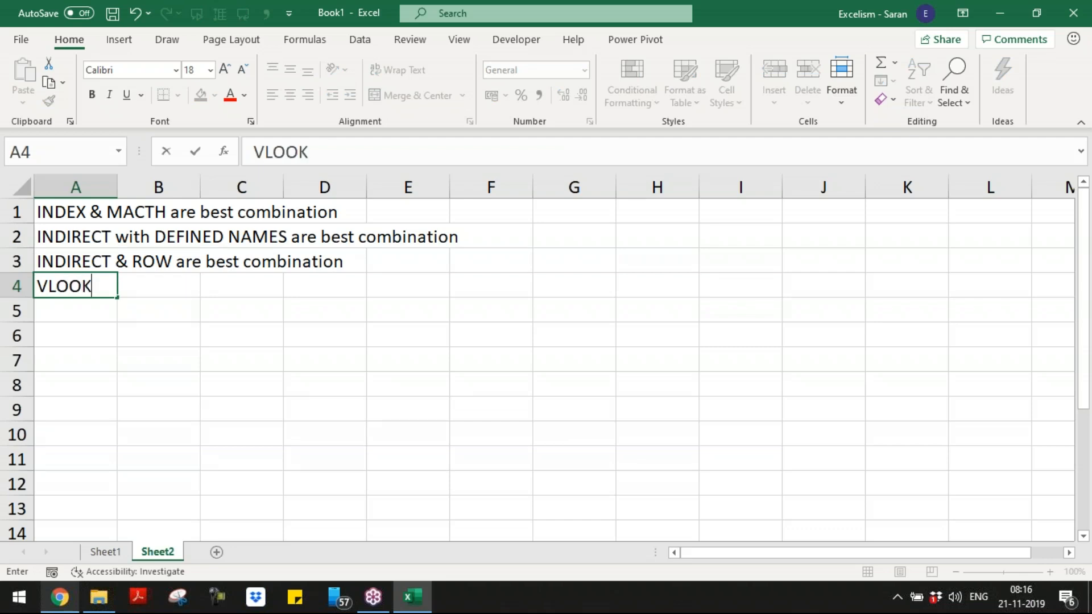
type("UP & c")
key("BackSpace")
type("CHOOSE ")
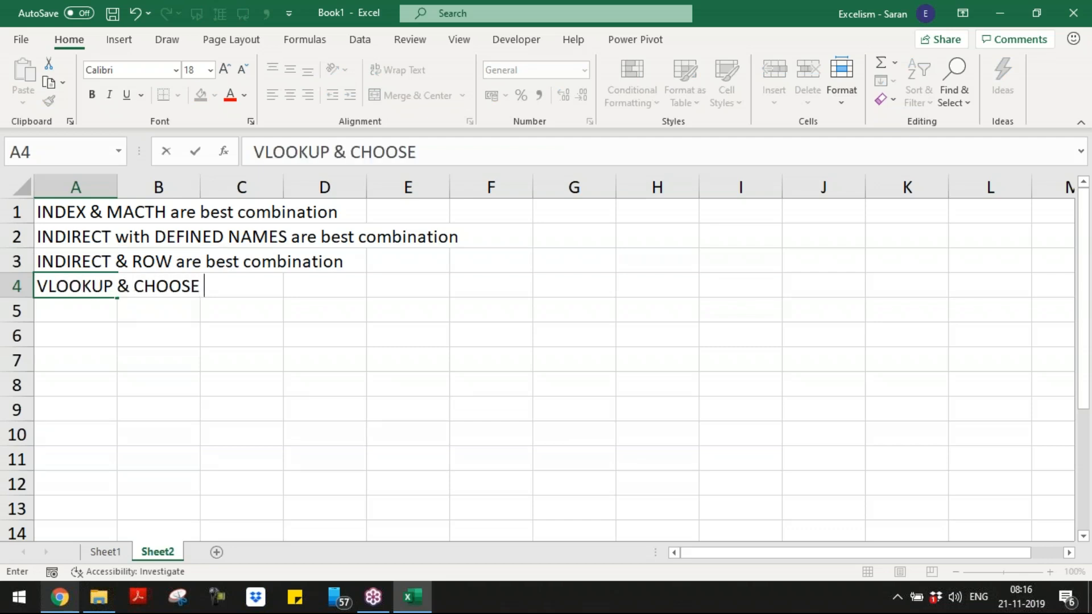
type("are best com")
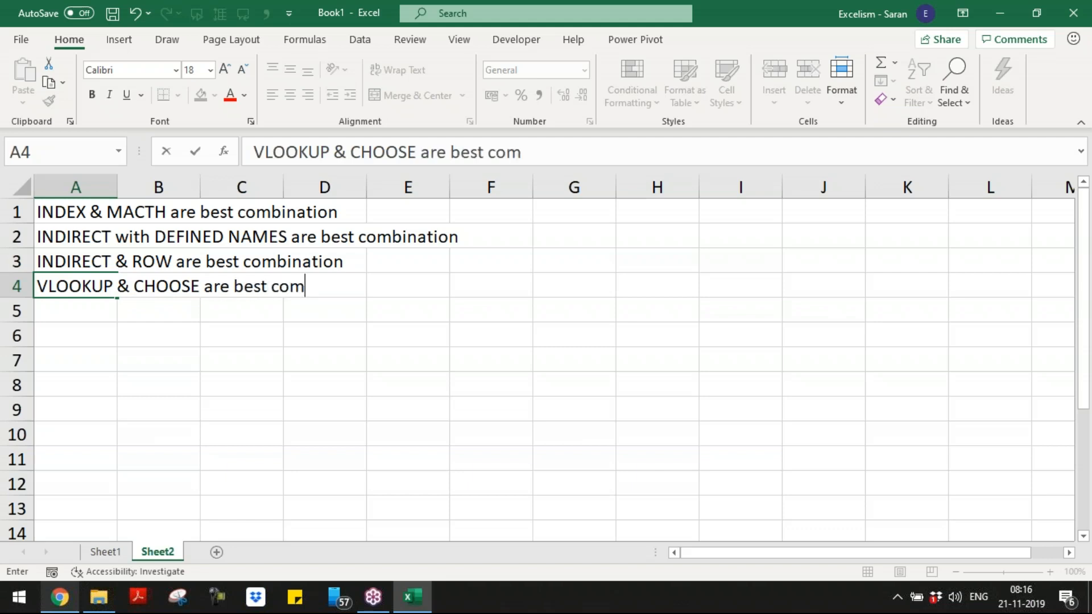
type("bination")
key("Return")
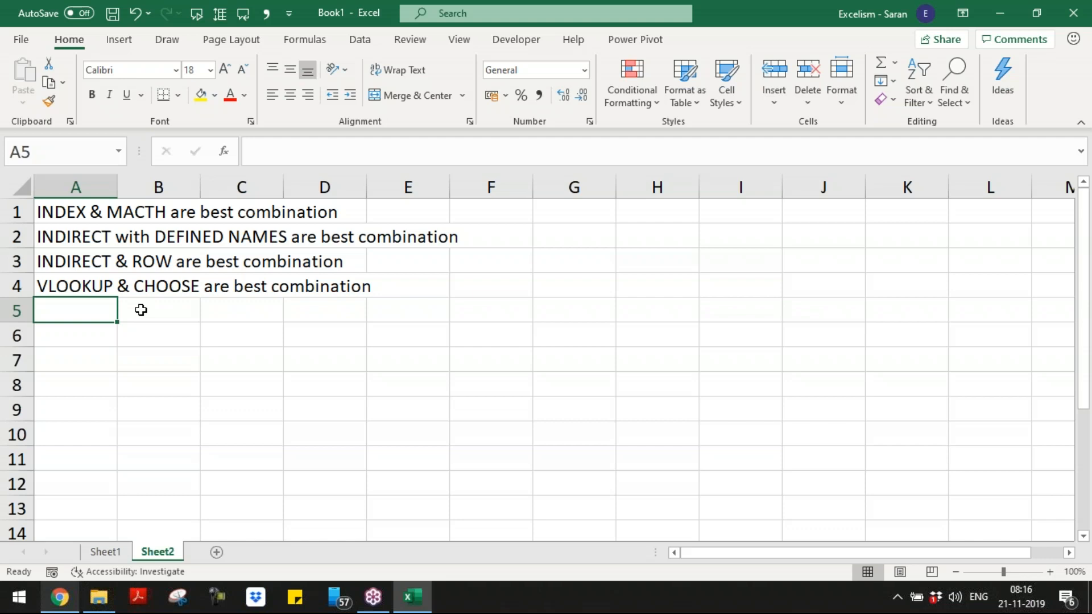
- Rename the worksheet holding the combination notes as "Best Combinations"
left_click(120, 326)
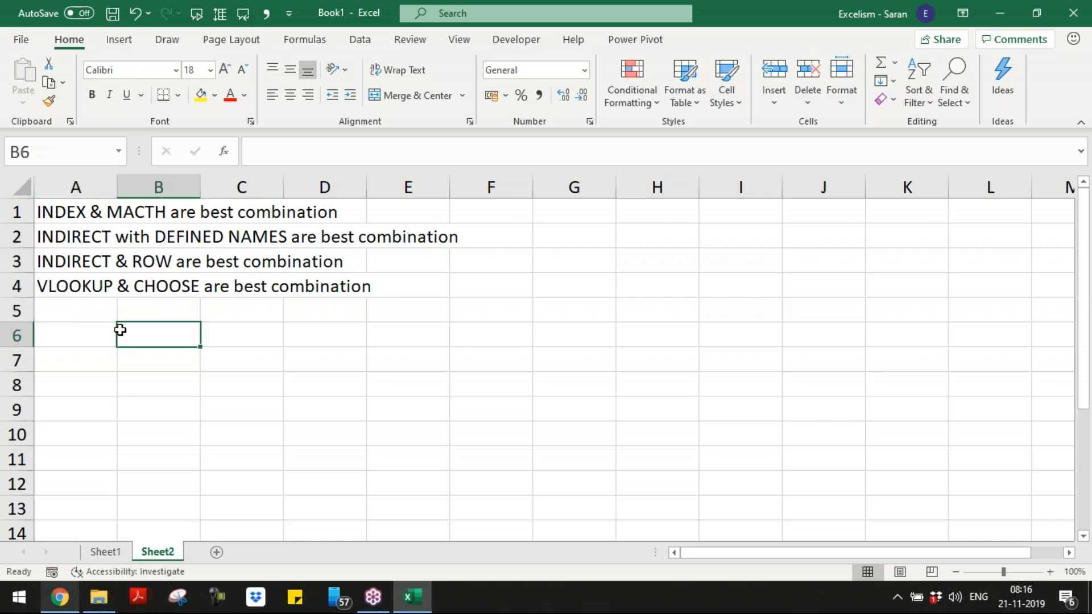
key("Left")
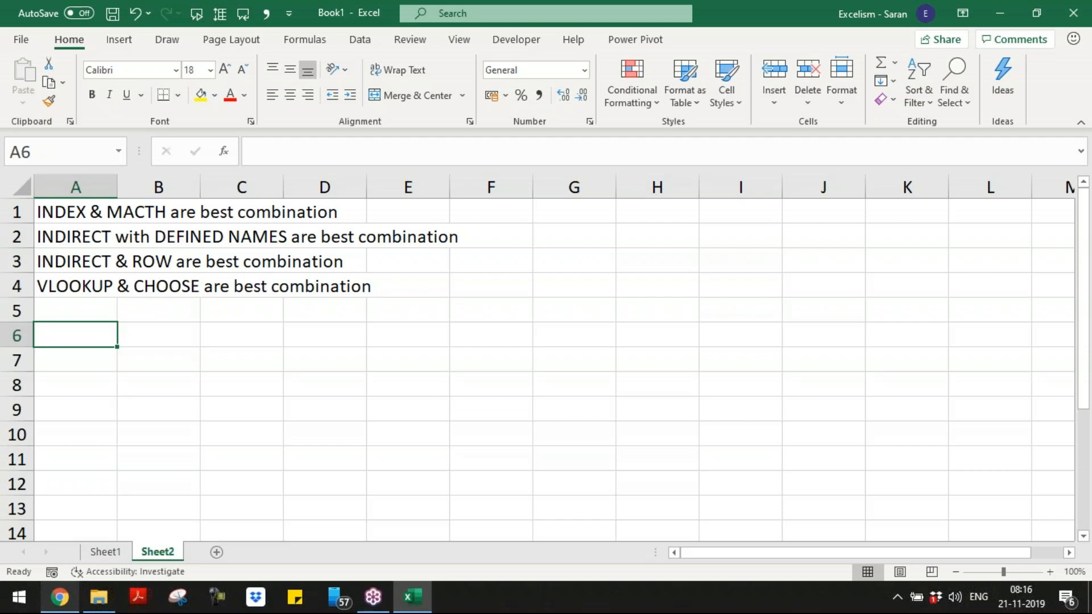
key("alt+h")
type("or")
type("Best Co")
type("mbination")
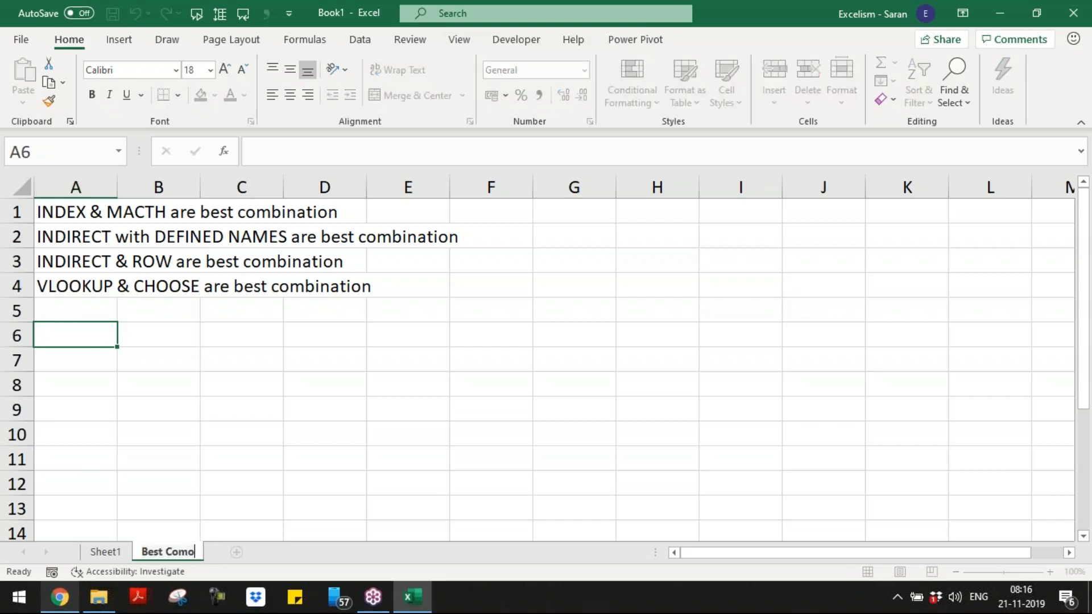
type("s")
key("Return")
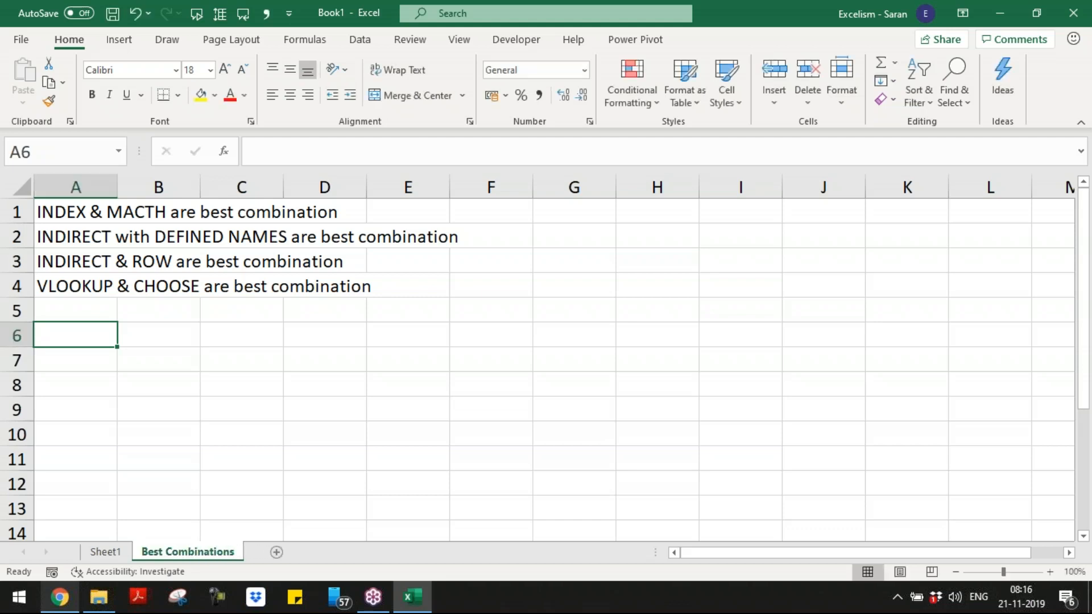
- Switch to Sheet1 and rename it as "Indirect"
key("ctrl+Page_Up")
key("alt+h")
type("orIndirect")
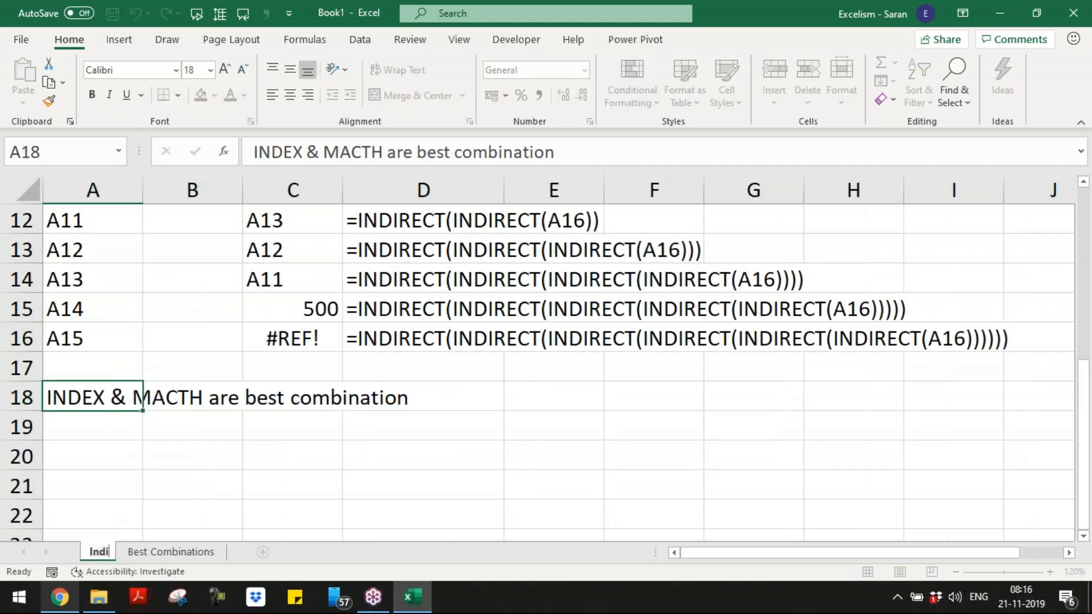
key("Return")
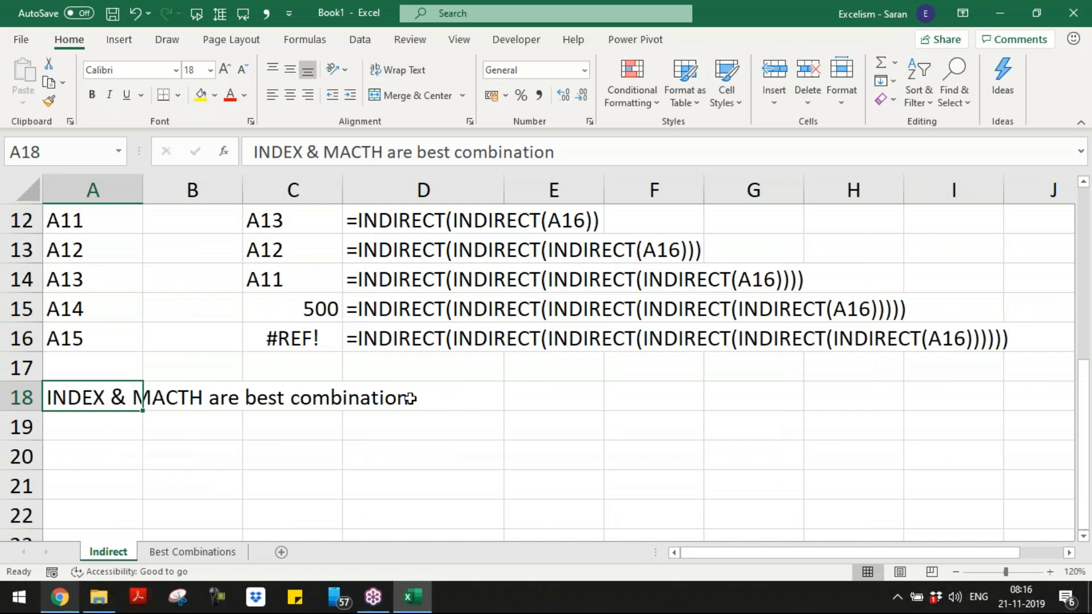
- Clear the INDEX & MACTH note from A18 and enter 1000 in C18
key("Delete")
key("Right")
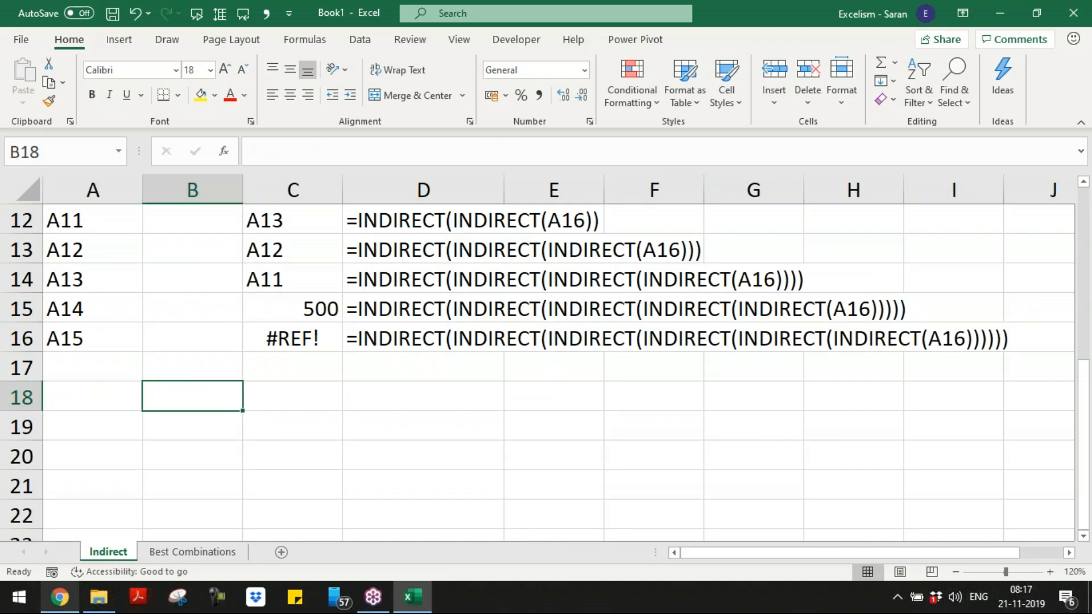
key("Right")
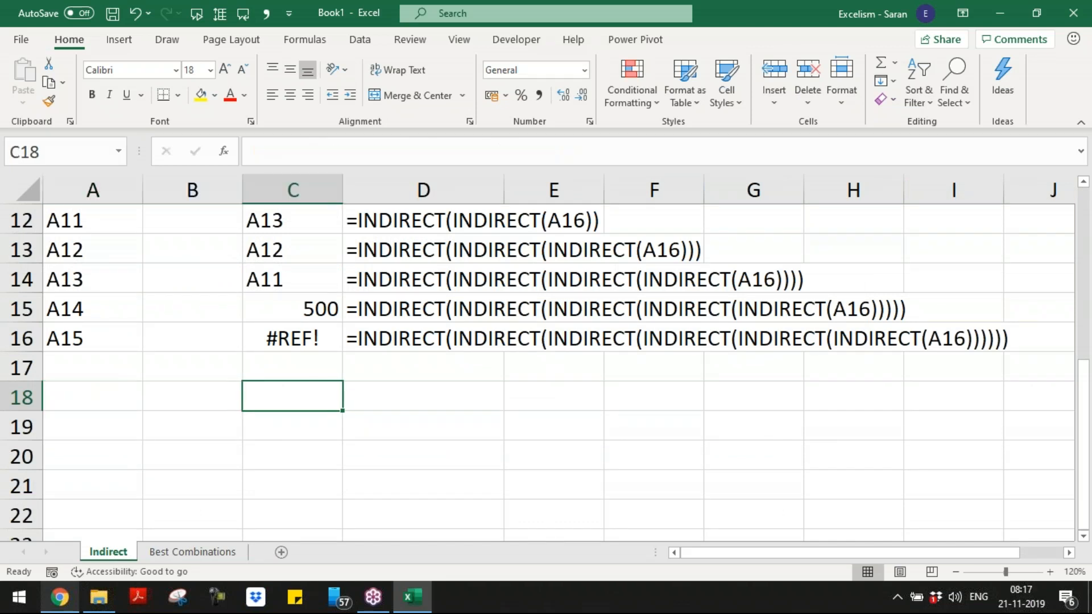
type("1000")
key("Return")
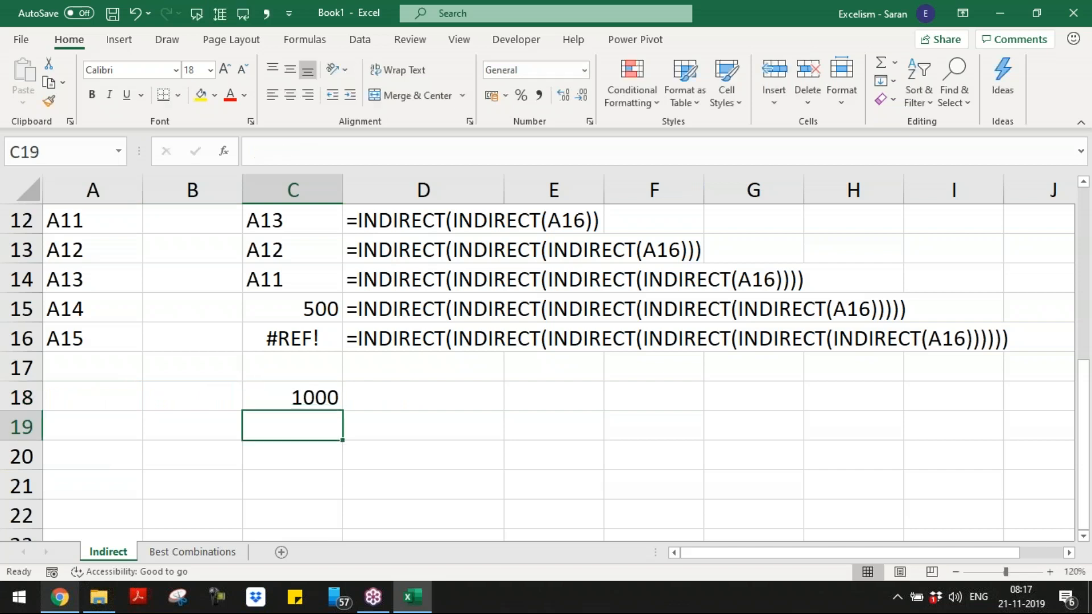
- Define the name Dabang2 for cell C18
key("Up")
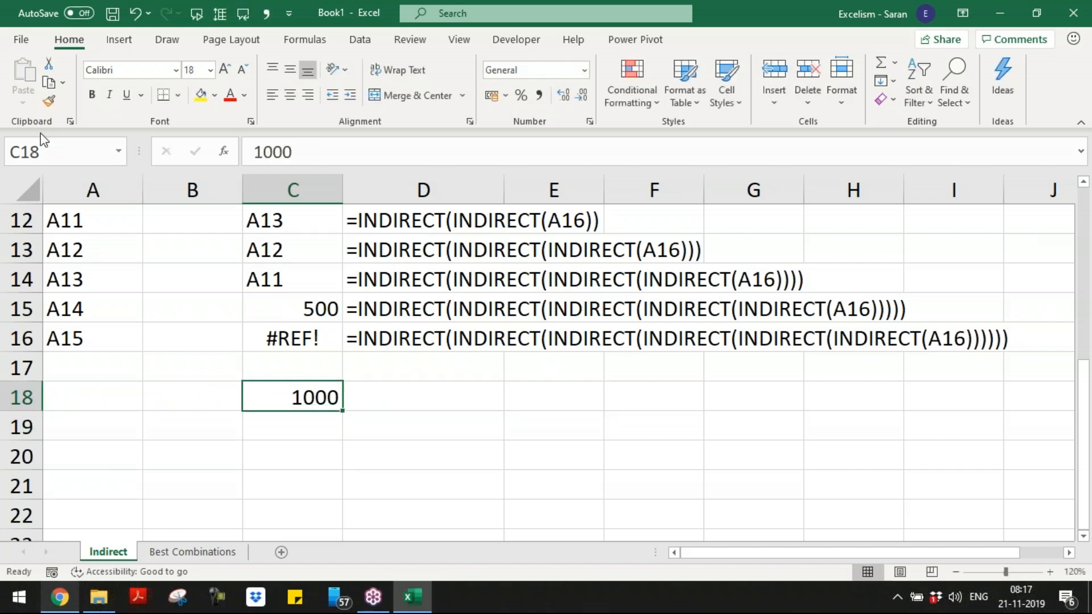
left_click(48, 149)
type("Dabang2")
key("Return")
- Enter 100000 in A18 and define the name Dabang1 for that cell
left_click(120, 390)
left_click(47, 156)
type("100000")
key("Escape")
type("100000")
key("Return")
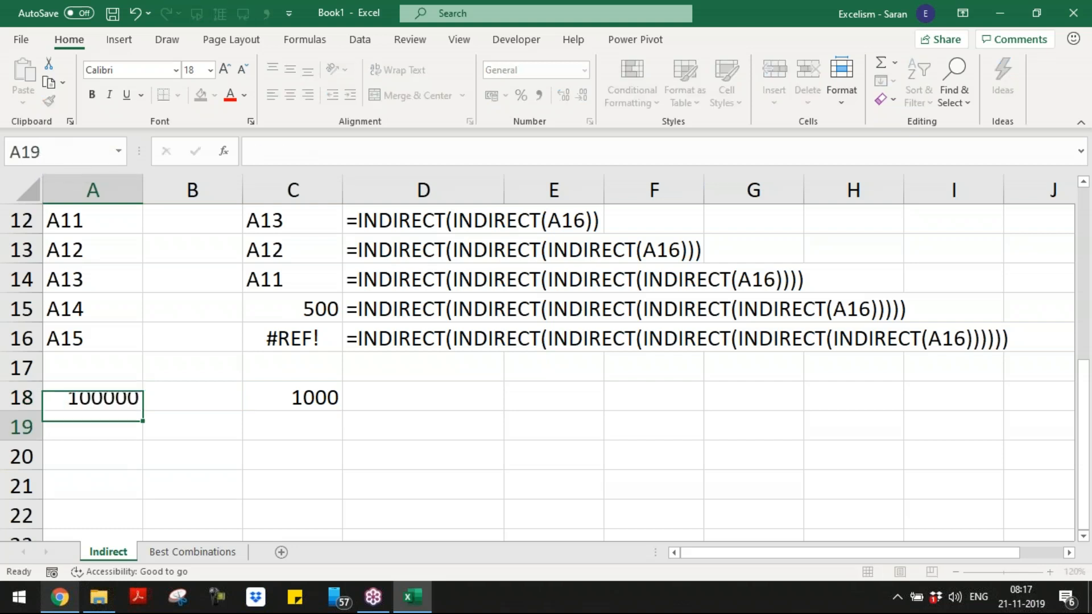
key("Up")
left_click(43, 153)
type("Dabang1")
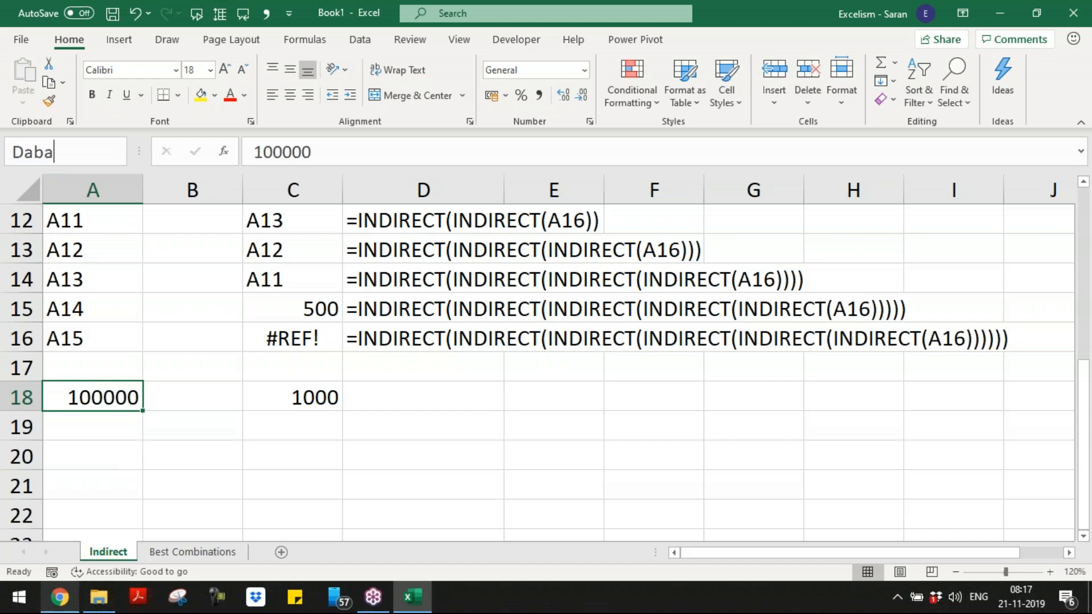
key("Return")
- Enter the text Dabang in E18 and the number 1 in F18
key("Down")
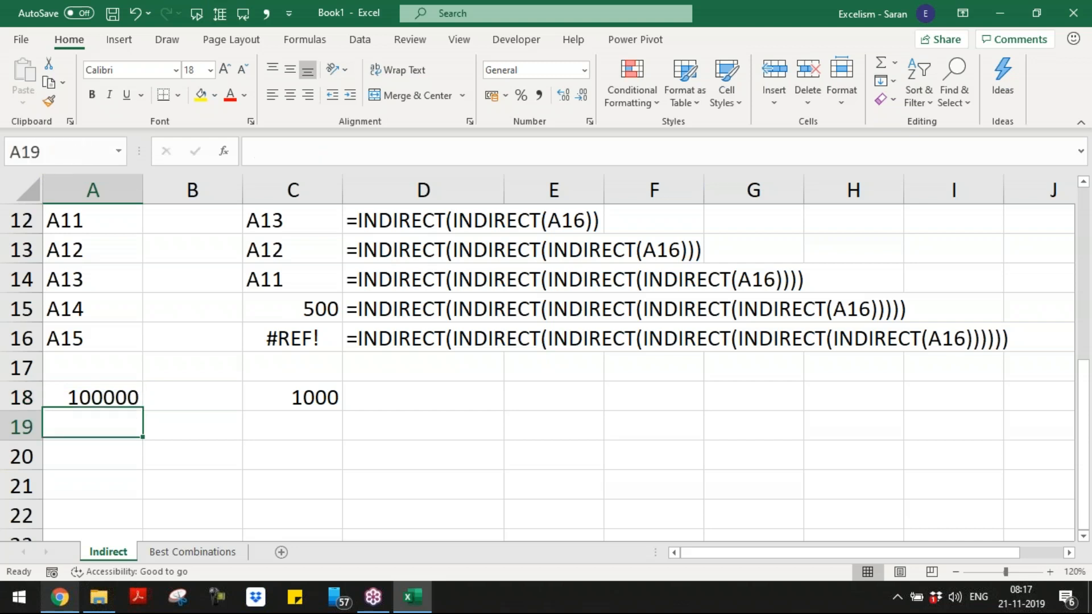
key("Down")
key("Right")
key("Right")
key("Right")
key("Right")
key("Right")
key("Up")
key("Left")
key("Up")
type("Dabang")
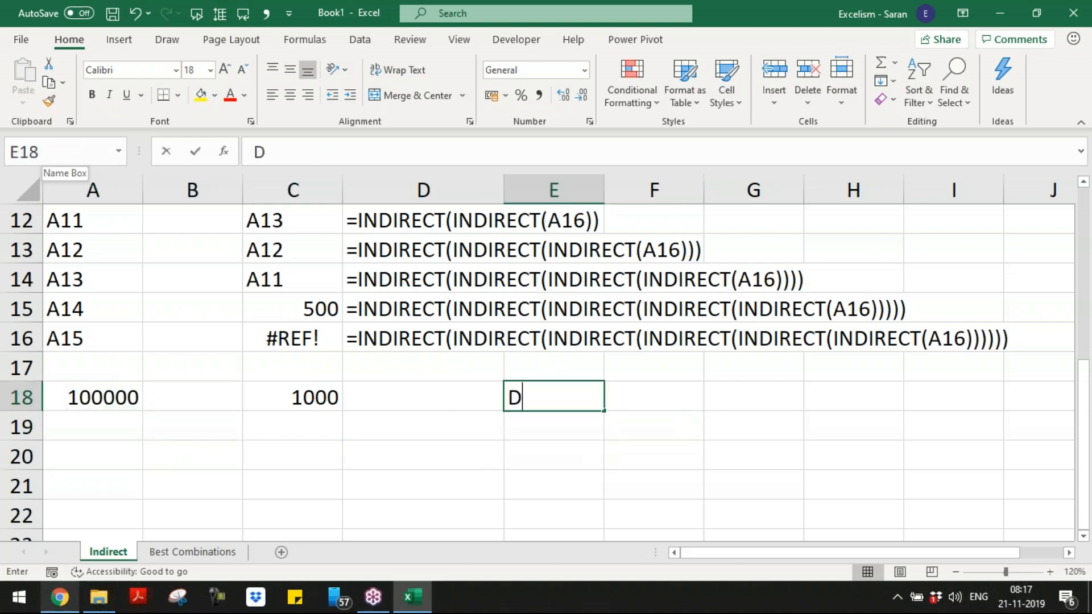
key("Tab")
type("1")
key("Return")
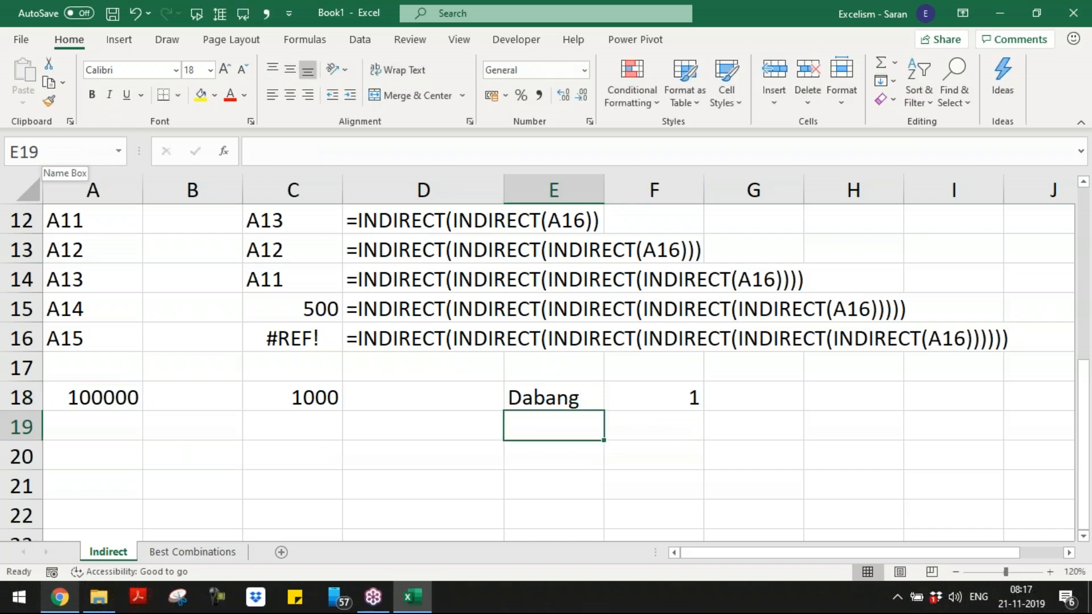
- Join the text in E18 with the number in F18 using the formula =E18&F18 in G18
key("Up")
key("Right")
key("Right")
type("=")
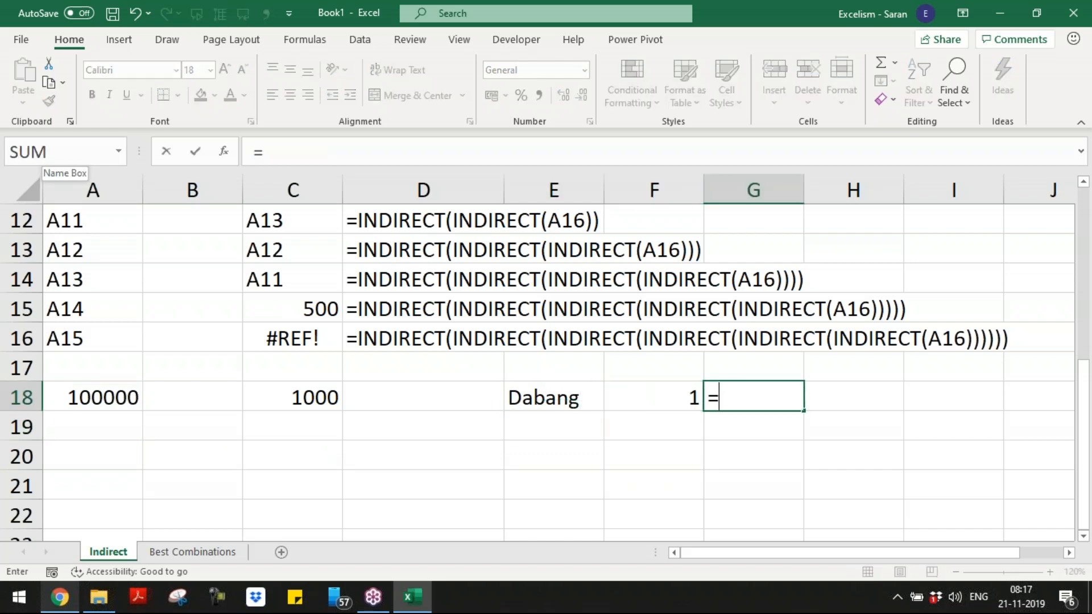
key("Left")
key("Left")
type("&")
key("Left")
key("Return")
- Wrap the G18 formula in INDIRECT so that it reads =INDIRECT(E18&F18)
key("Up")
key("F2")
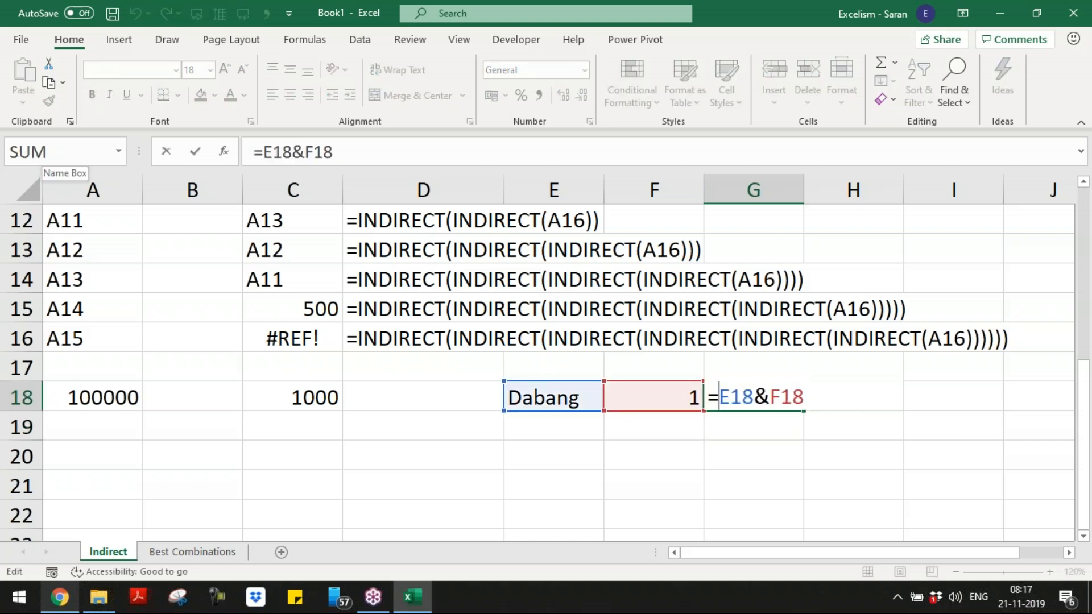
type("indire")
key("Tab")
key("End")
type(")")
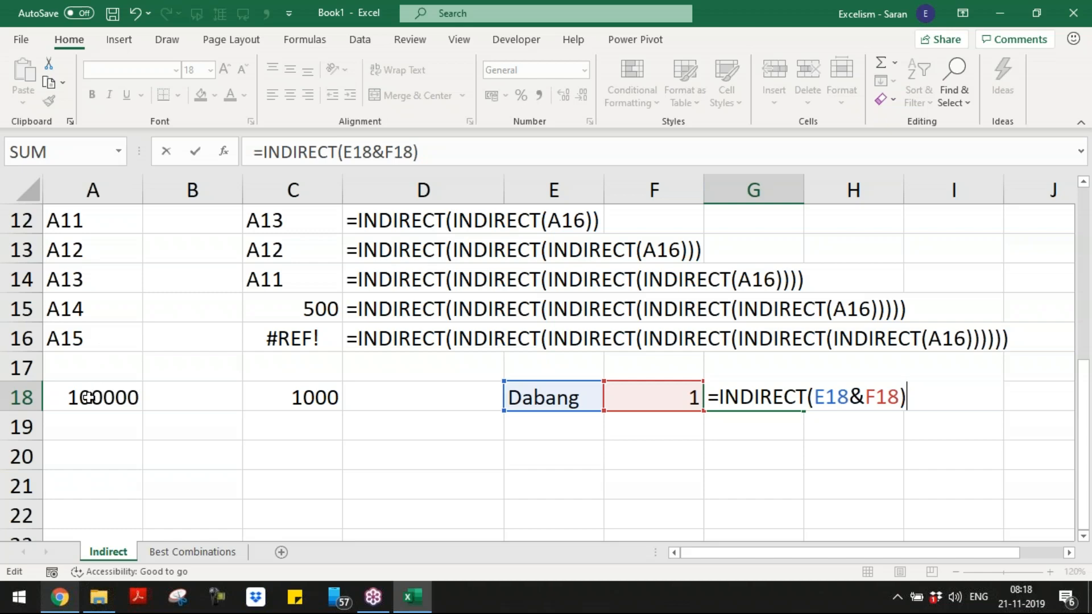
key("Return")
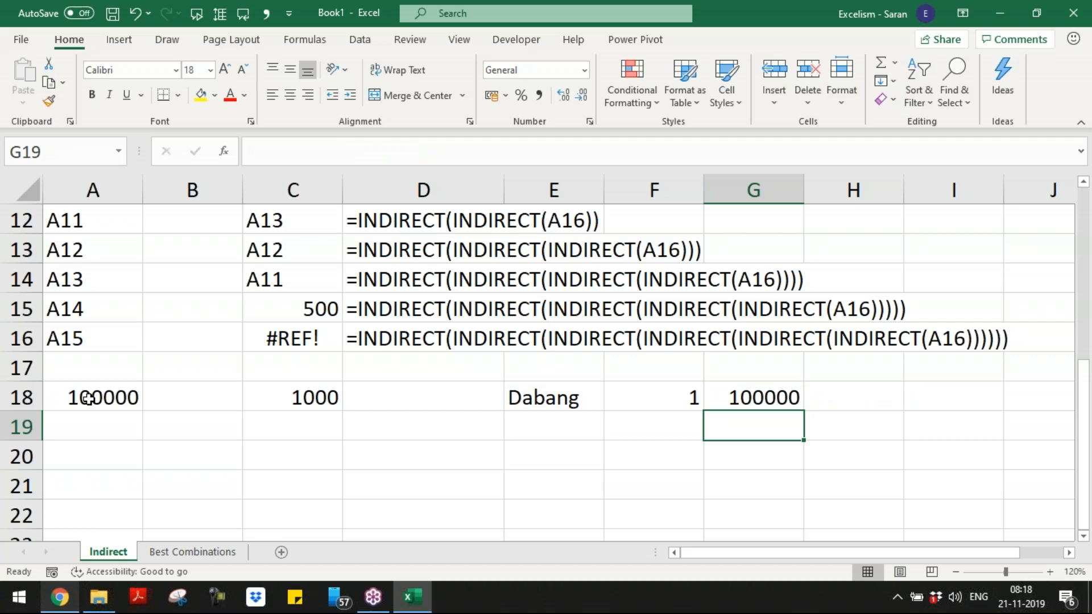
- Set F18 to 2 and check the result of the INDIRECT formula in G18
key("Up")
key("Left")
type("2")
key("Return")
key("Up")
key("Right")
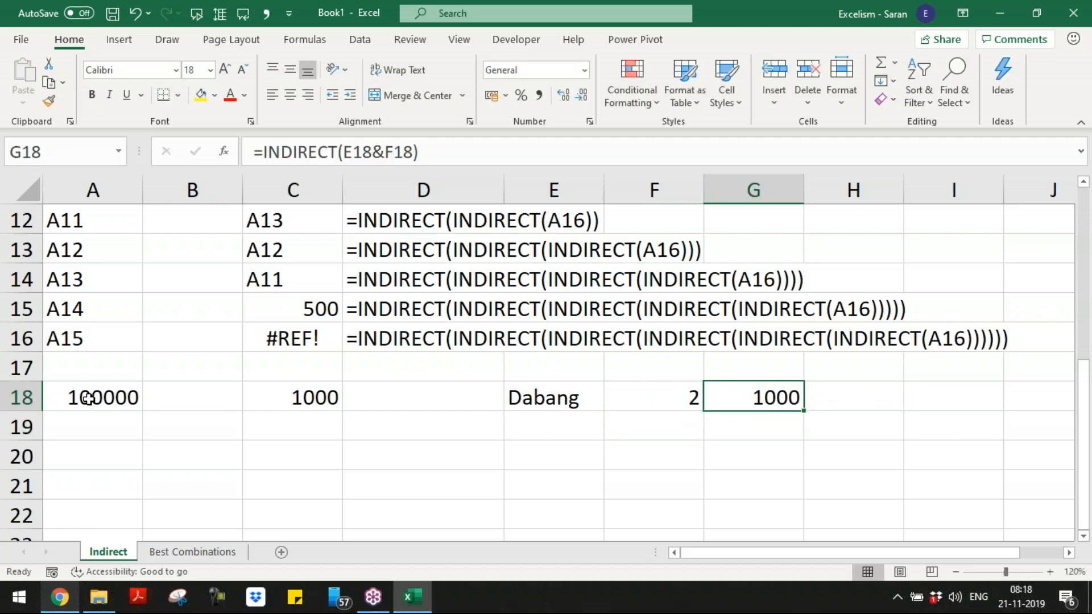
- Review the INDIRECT formula in G18 against the named values in A18 and C18 and the inputs in E18:F18
key("F2")
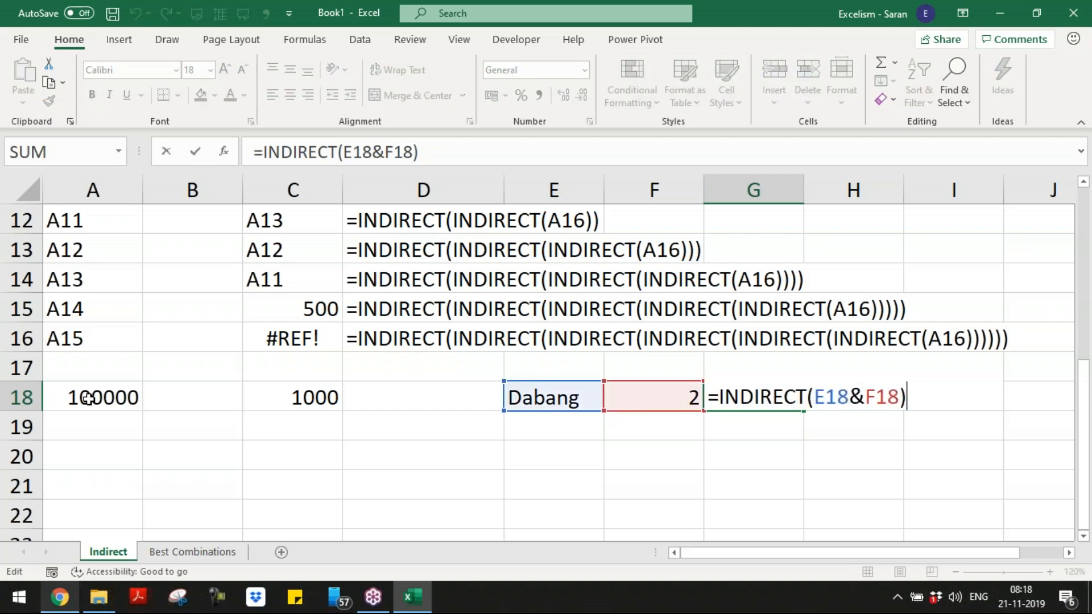
key("Escape")
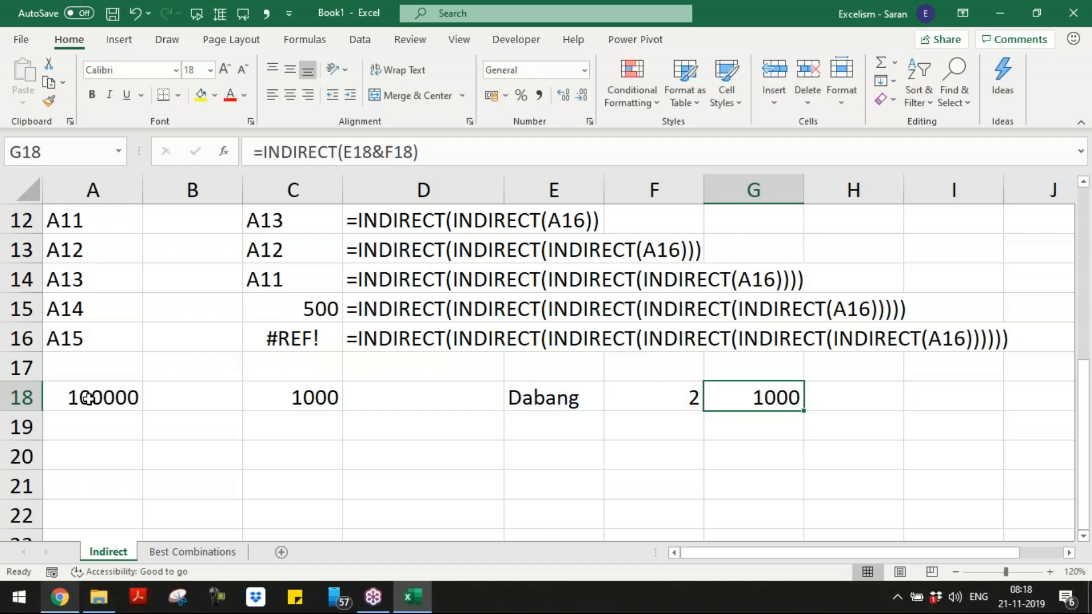
left_click(307, 404)
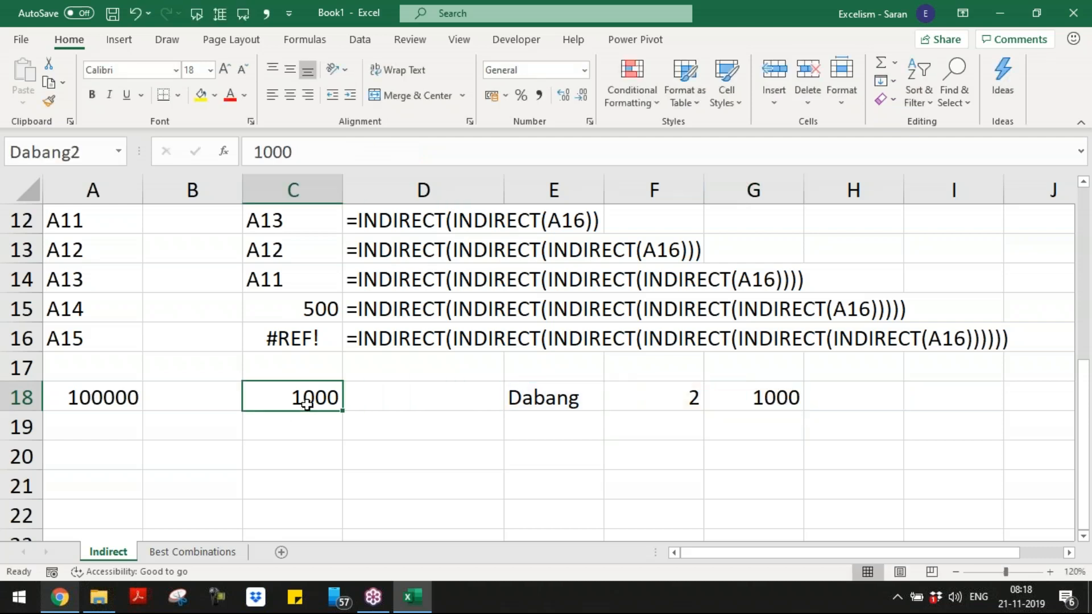
left_click_drag(127, 397, 261, 382)
left_click_drag(576, 398, 671, 396)
- Highlight the INDIRECT result in G18 with a yellow fill and bold text
left_click(757, 398)
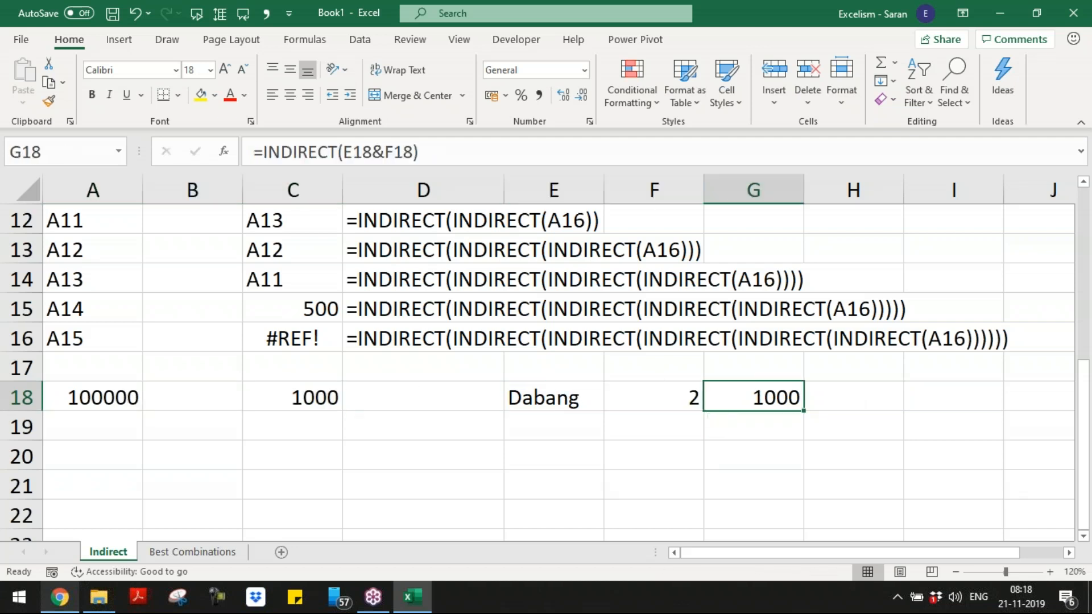
left_click(200, 96)
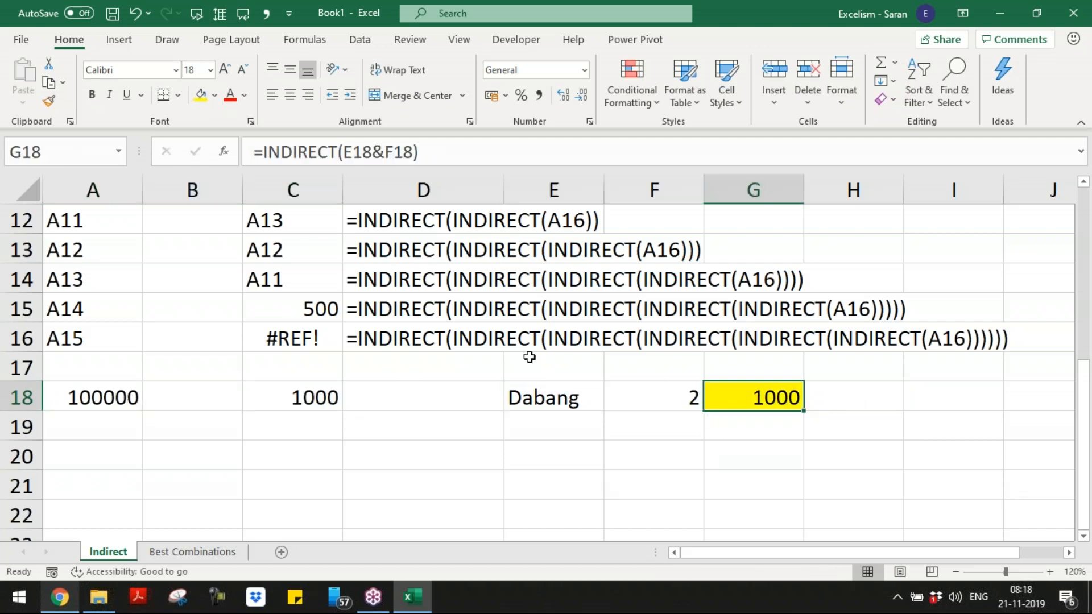
key("ctrl+b")
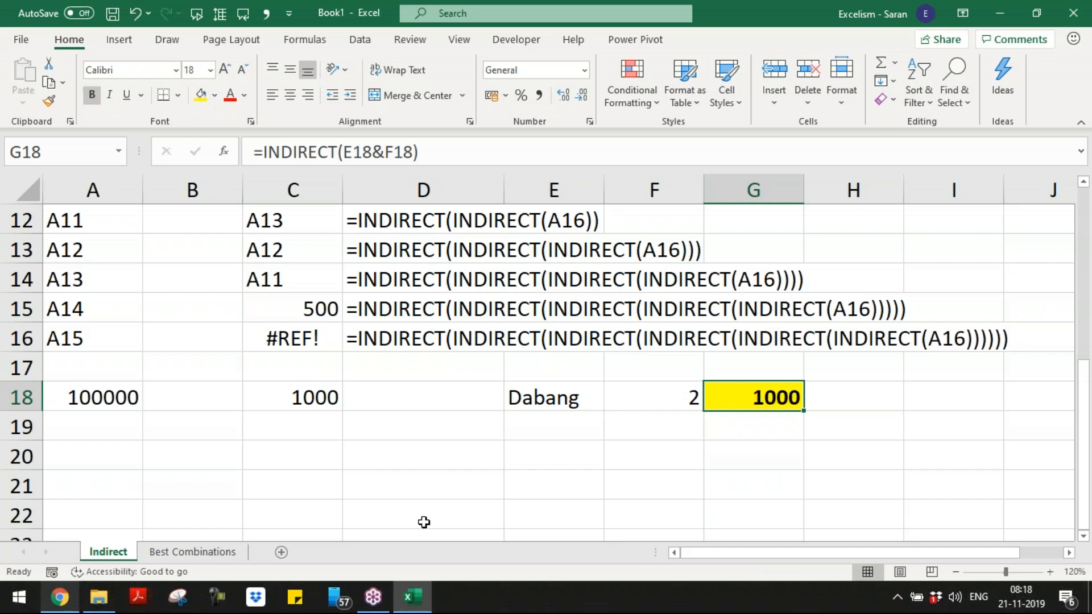
left_click(400, 477)
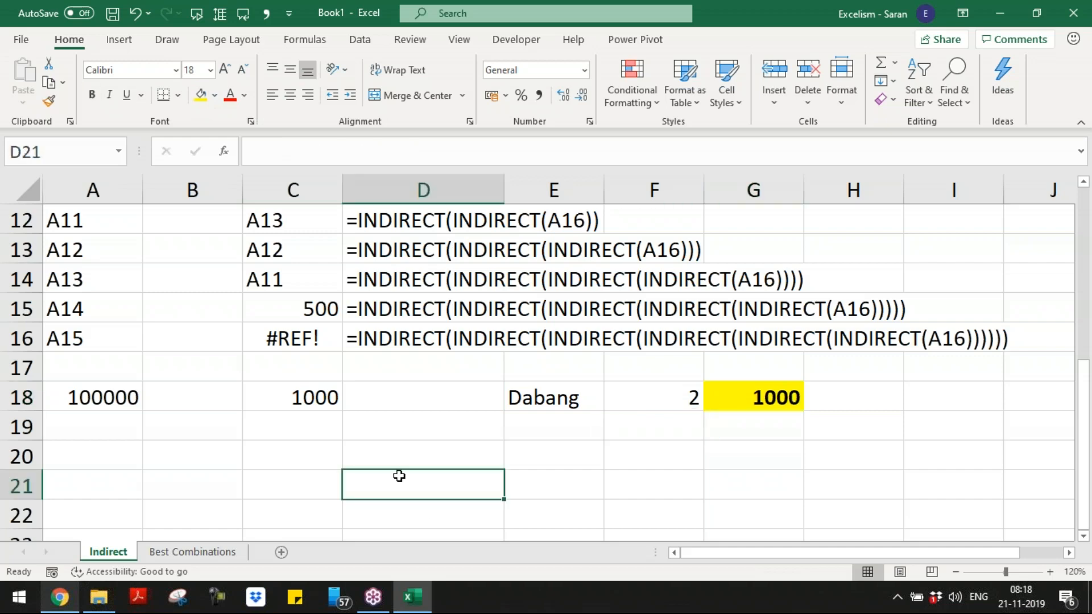
- Save the workbook as Day 9 - Indirect Function in the Batch 9 folder and close it
key("ctrl+Home")
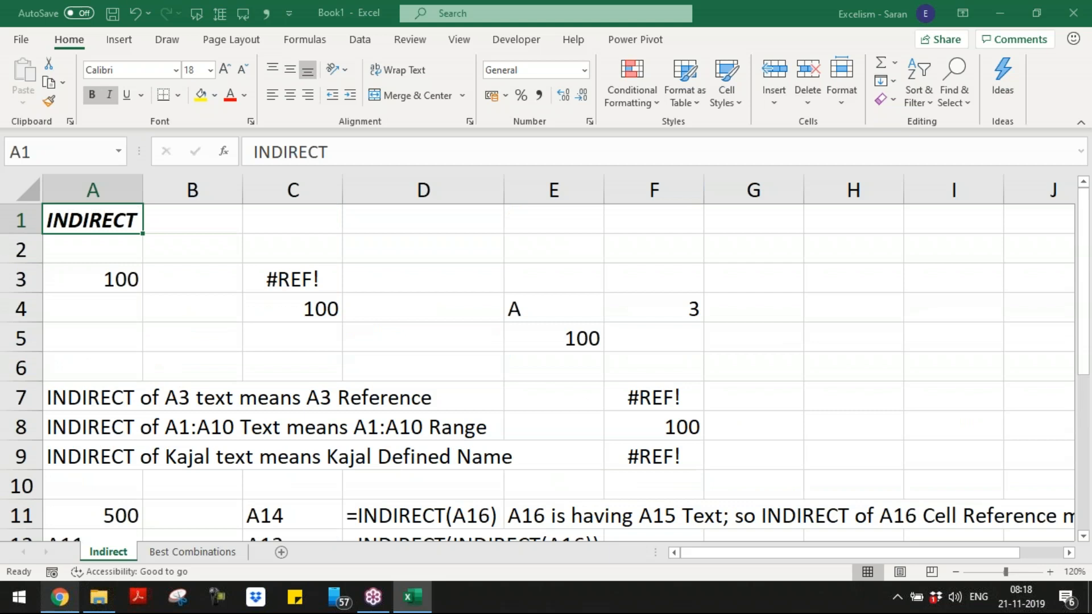
key("ctrl+s")
key("Escape")
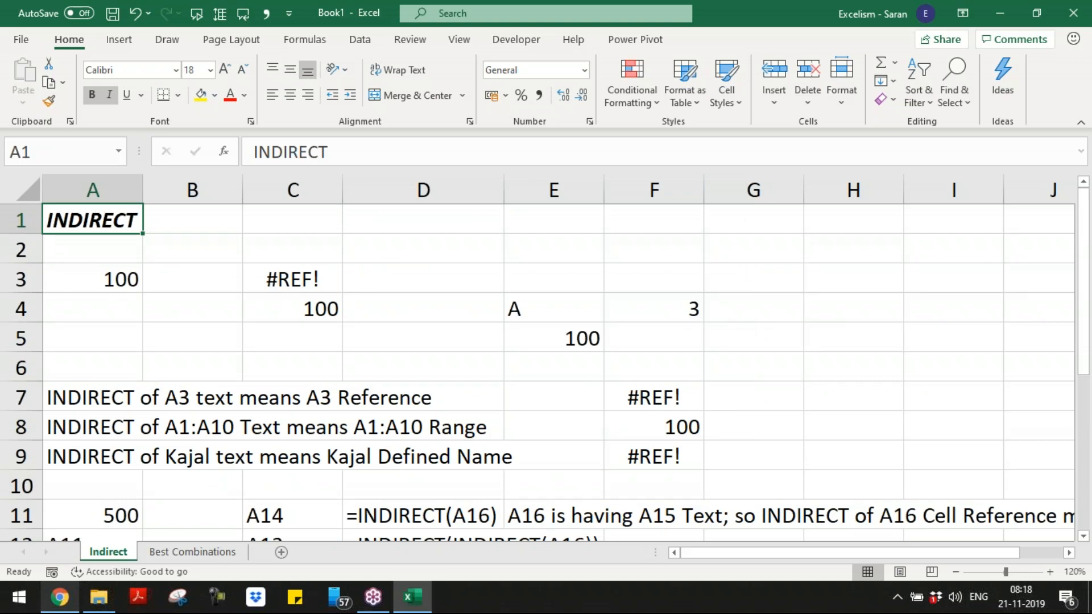
key("F12")
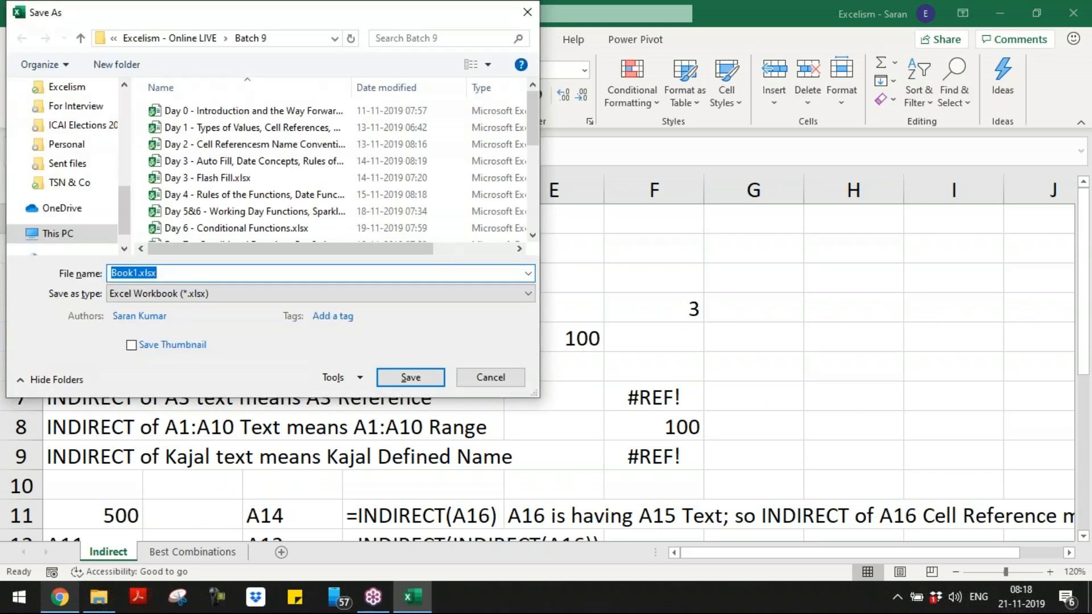
type("Day ")
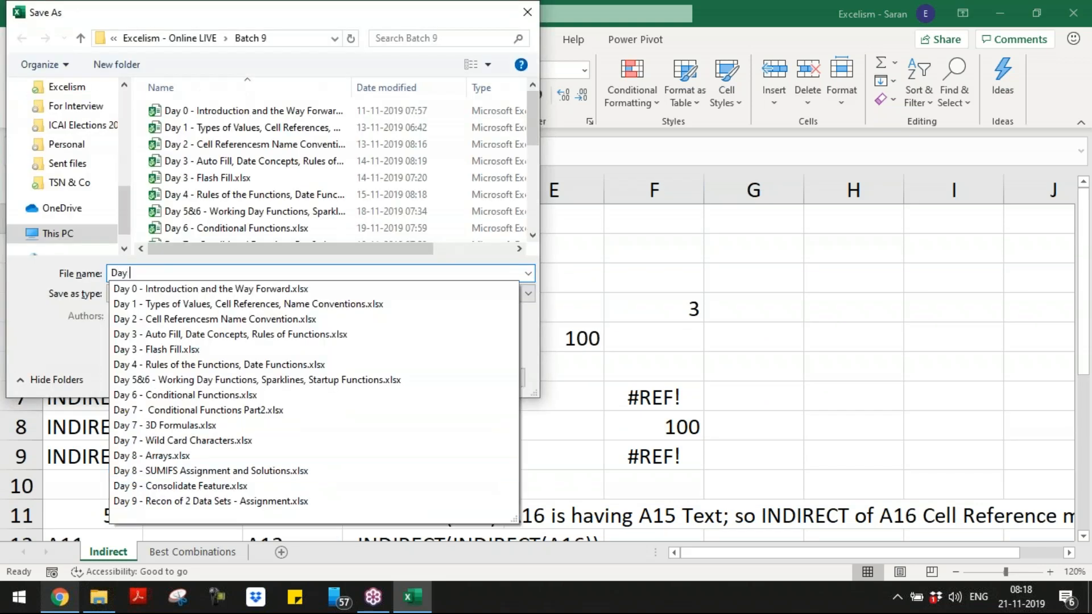
type("1")
key("BackSpace")
type("9")
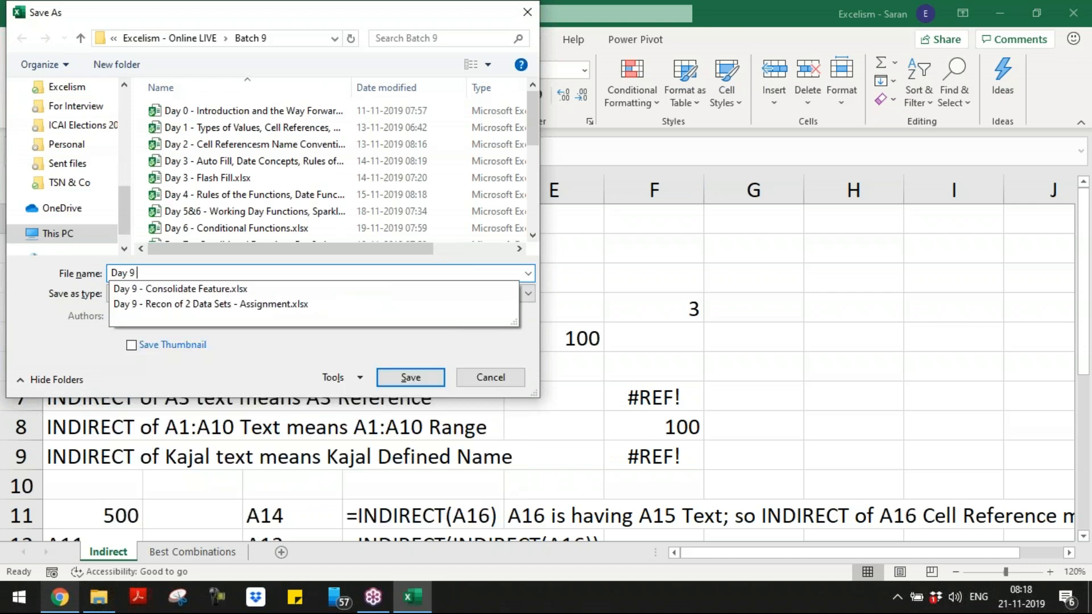
type(" - Indirec")
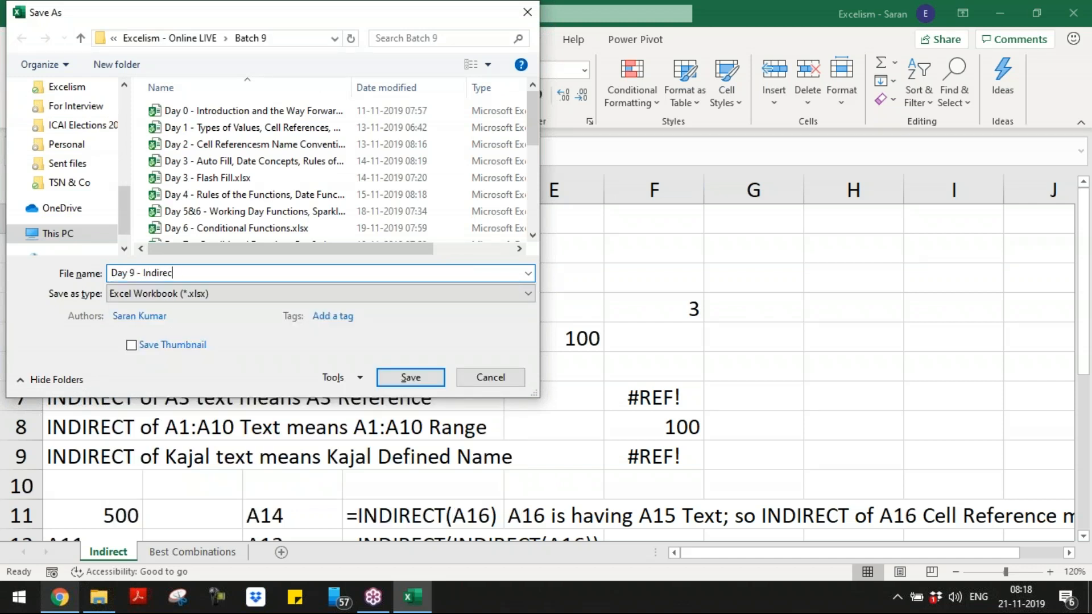
type("t Function")
key("Return")
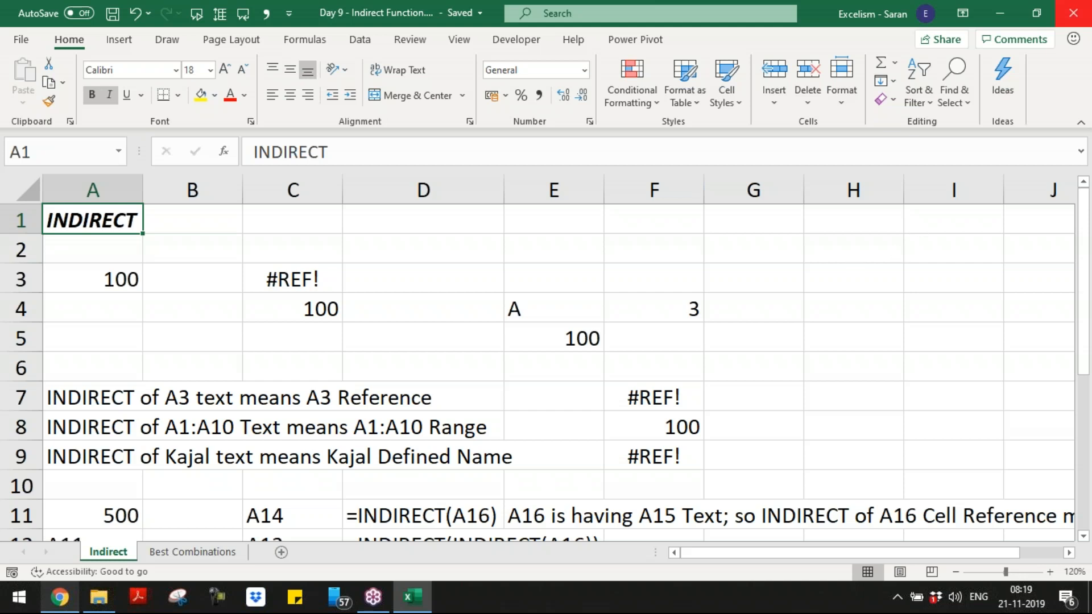
left_click(1073, 13)
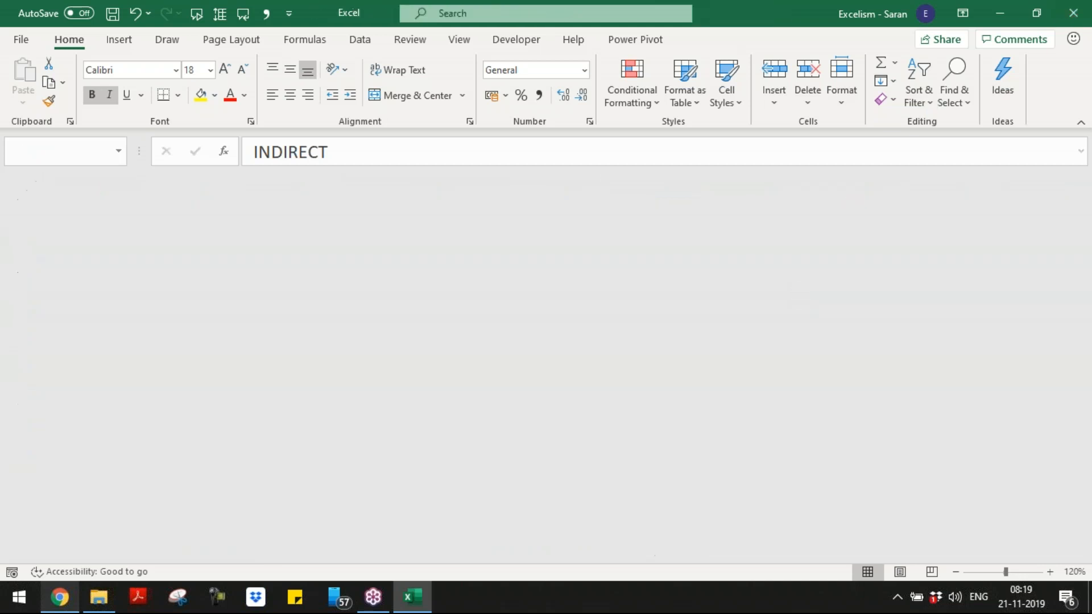
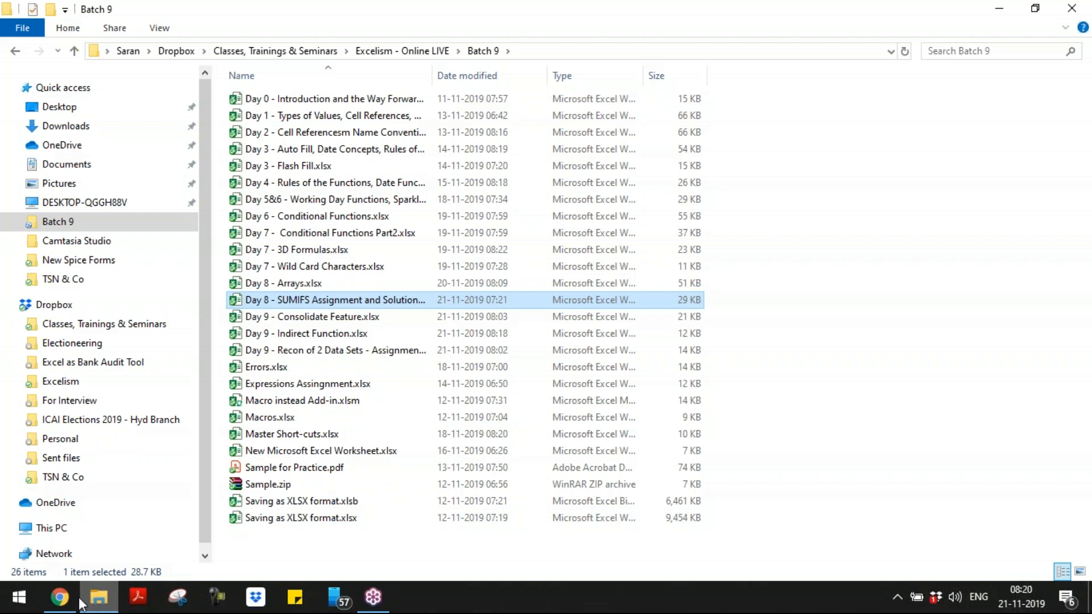
- Switch to GoToTraining in Chrome and add Day 9 - Consolidate Feature.xlsx from the computer as training material
left_click(59, 598)
left_click(364, 269)
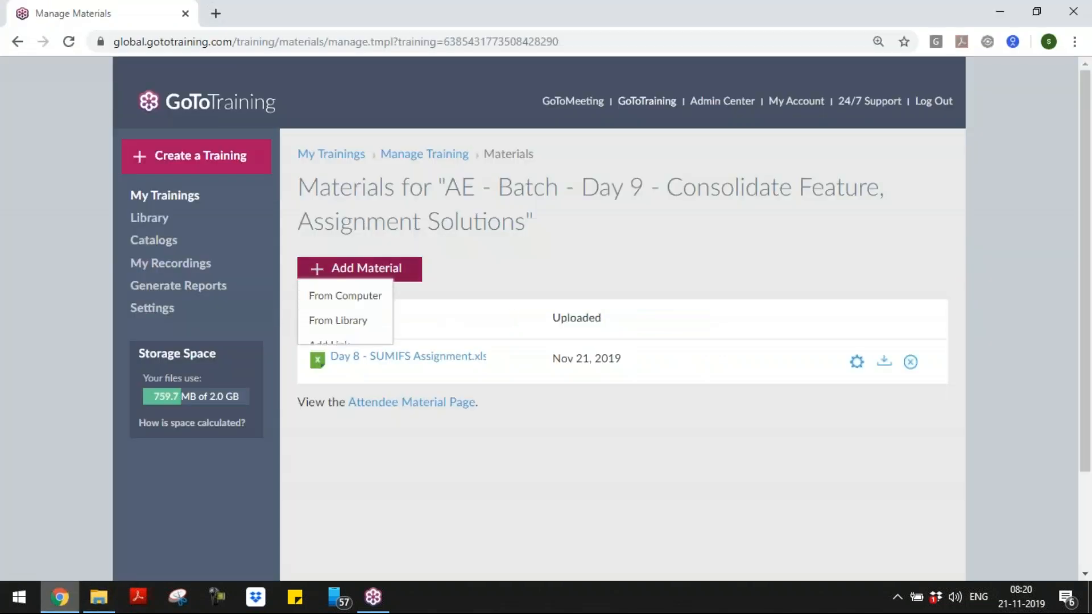
left_click(373, 297)
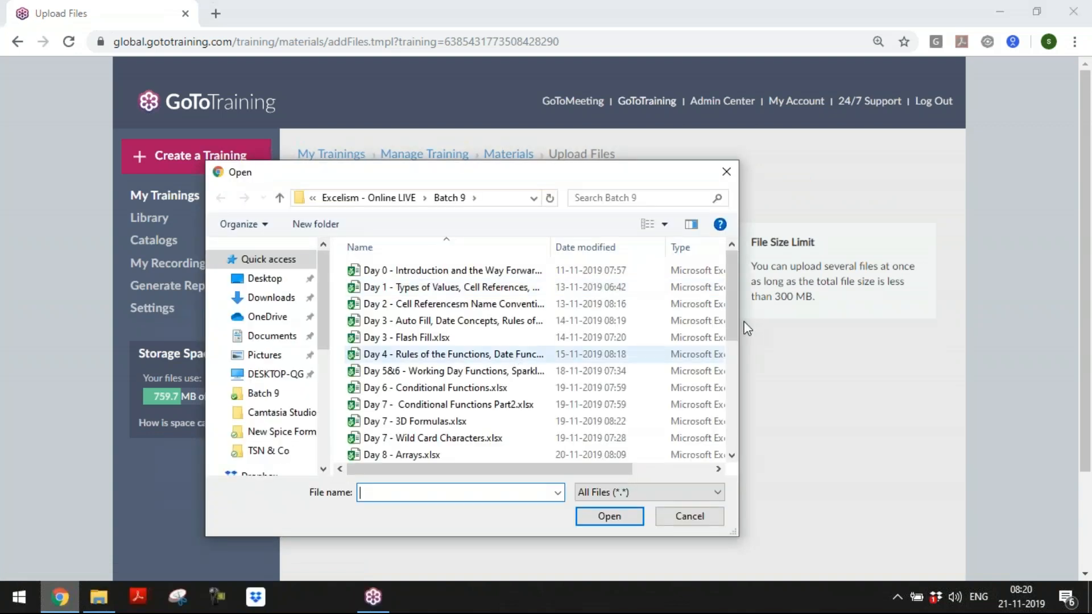
scroll(728, 321, "down", 3)
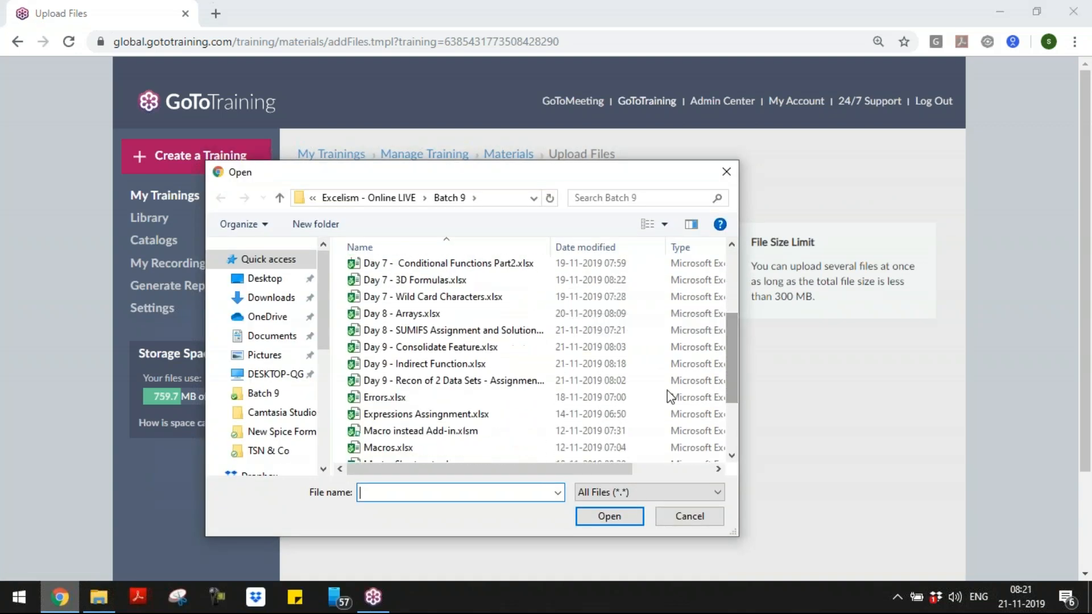
double_click(509, 349)
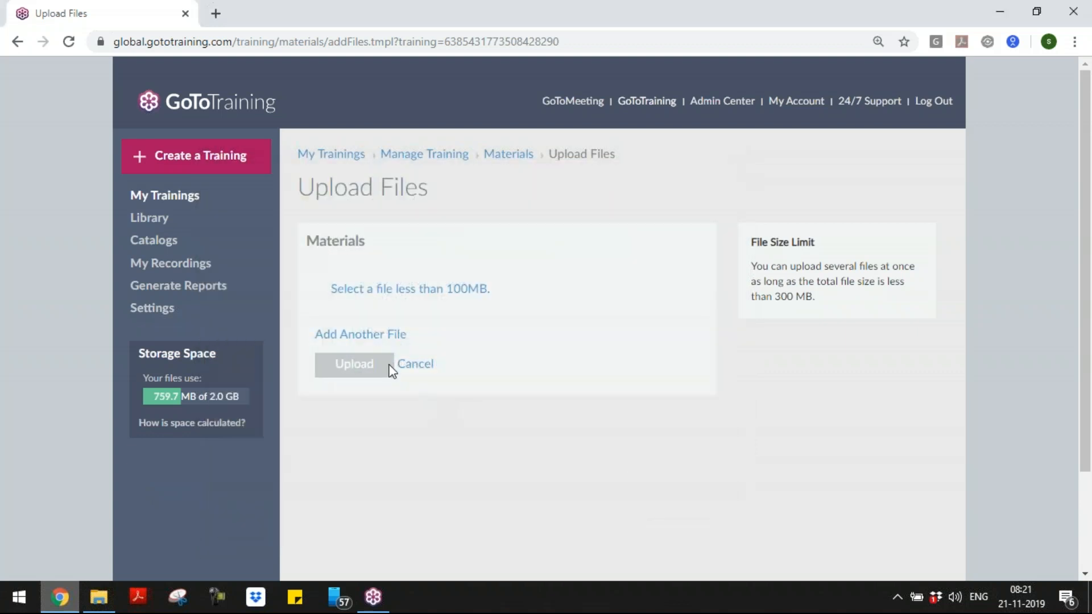
- Add Day 8 - SUMIFS Assignment and Solutions.xlsx as another file for upload
left_click(395, 431)
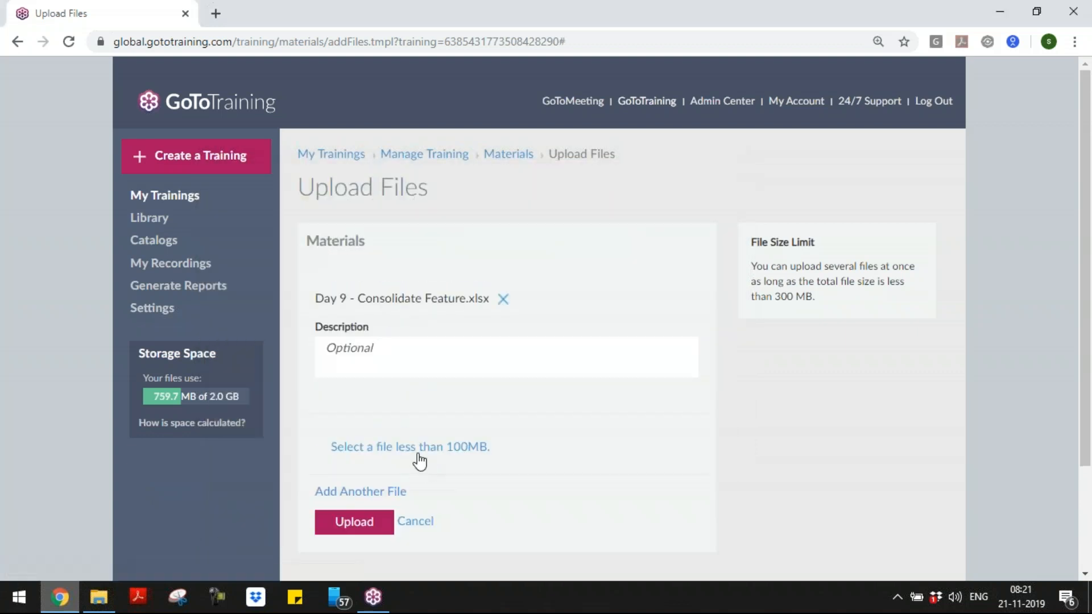
left_click(431, 447)
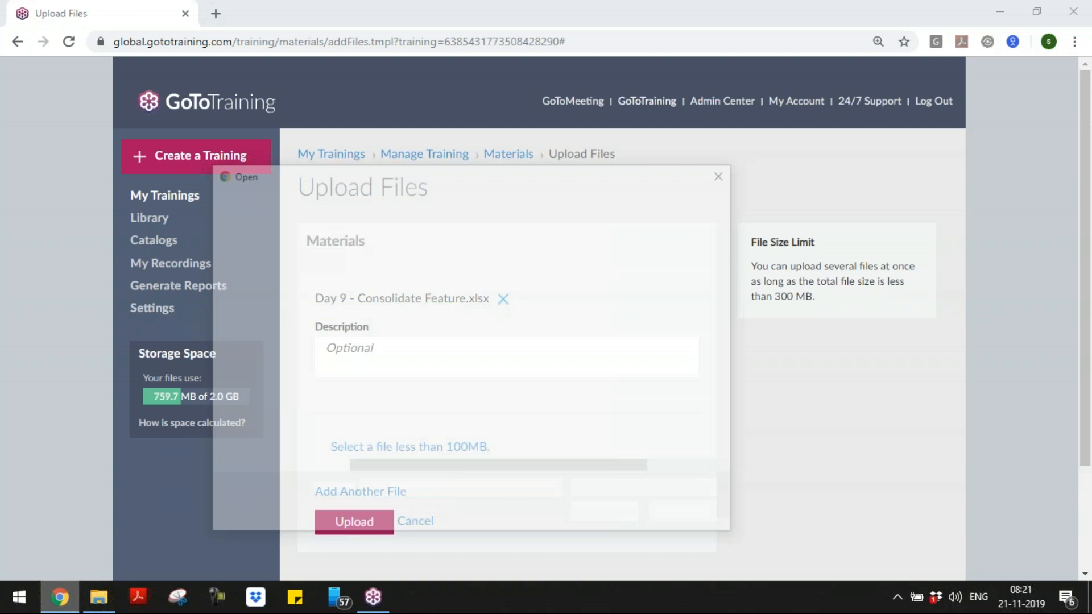
left_click_drag(732, 313, 733, 379)
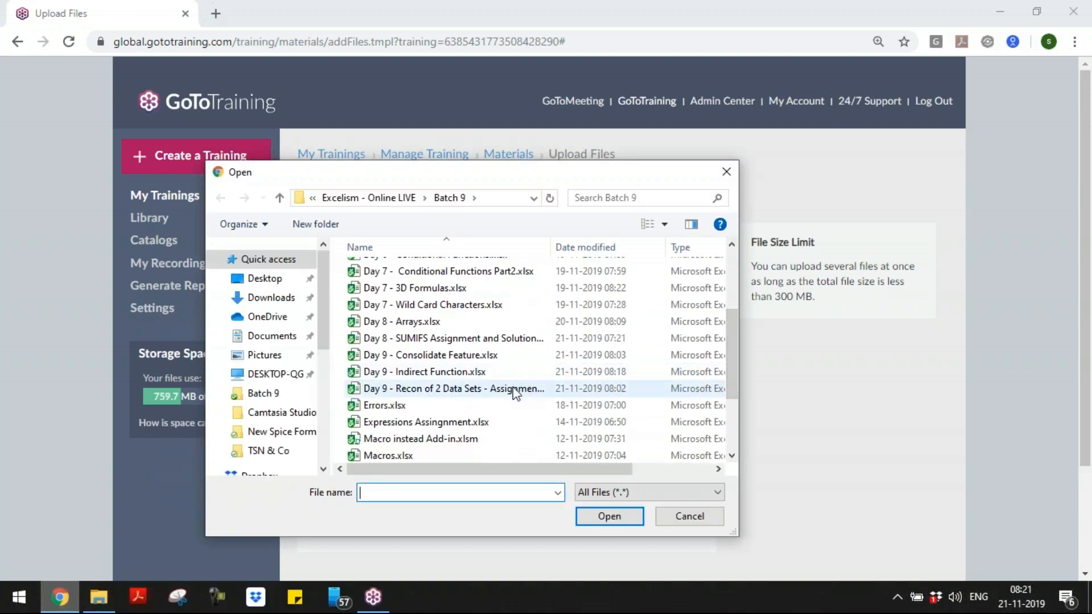
double_click(508, 342)
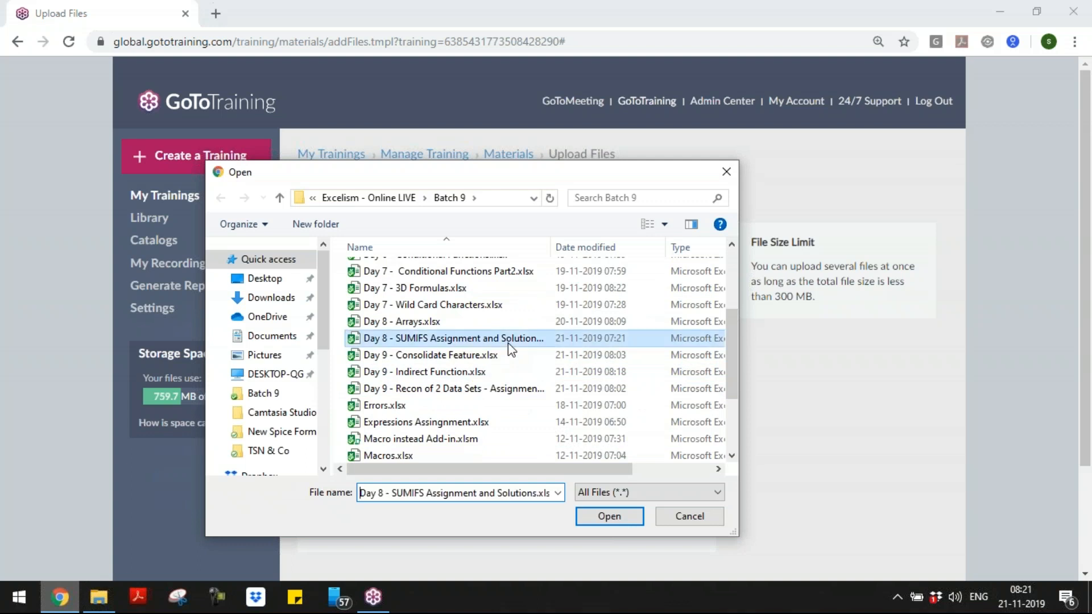
- Add Day 9 - Indirect Function.xlsx as another file for upload
left_click_drag(1083, 399, 1091, 532)
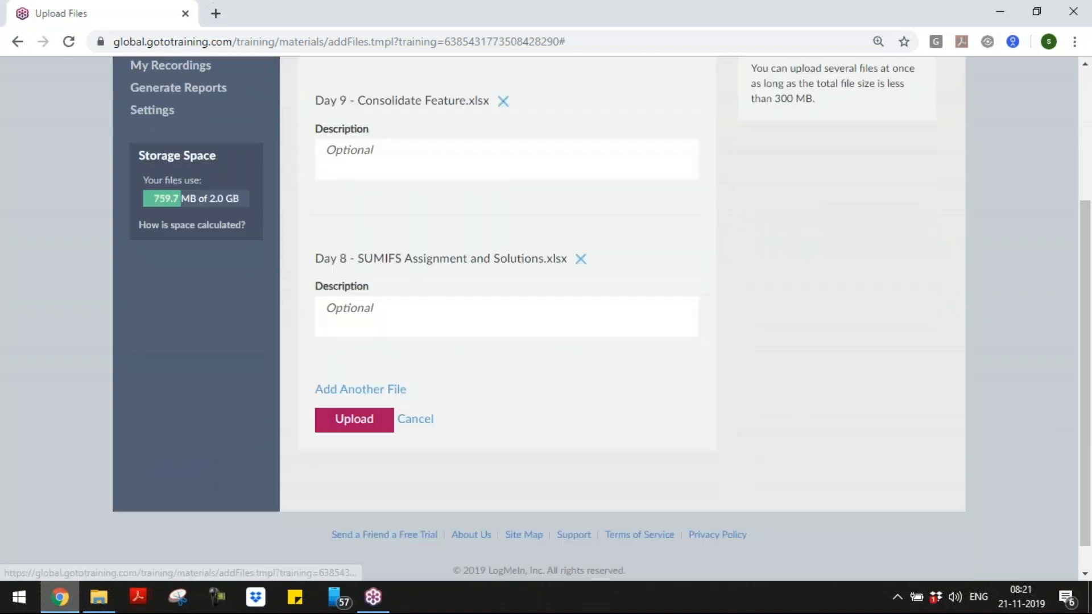
left_click(405, 417)
left_click_drag(1085, 415, 1088, 543)
left_click(439, 406)
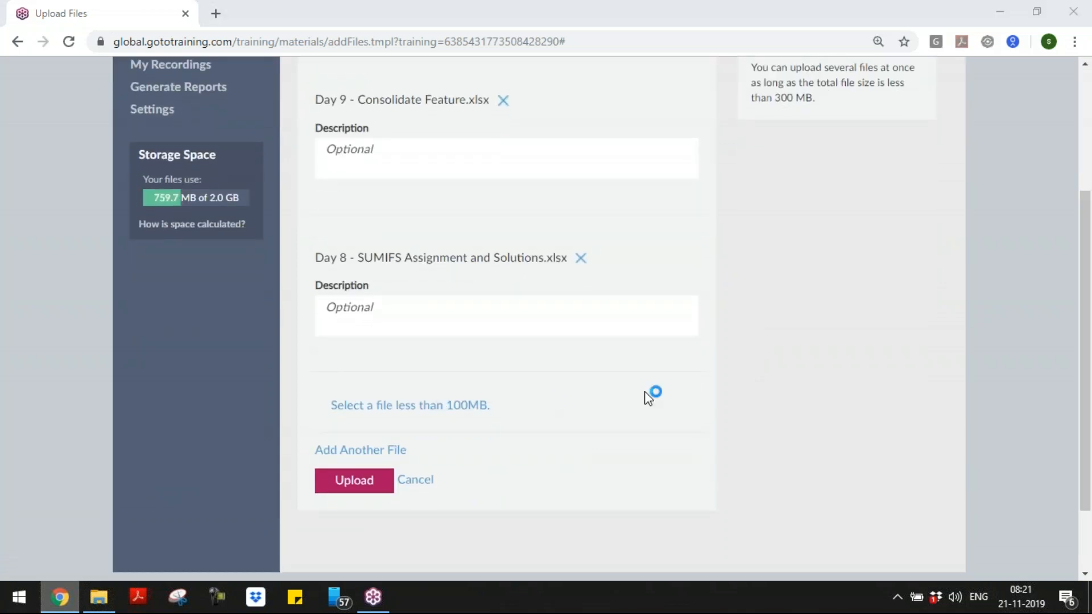
left_click_drag(732, 323, 742, 372)
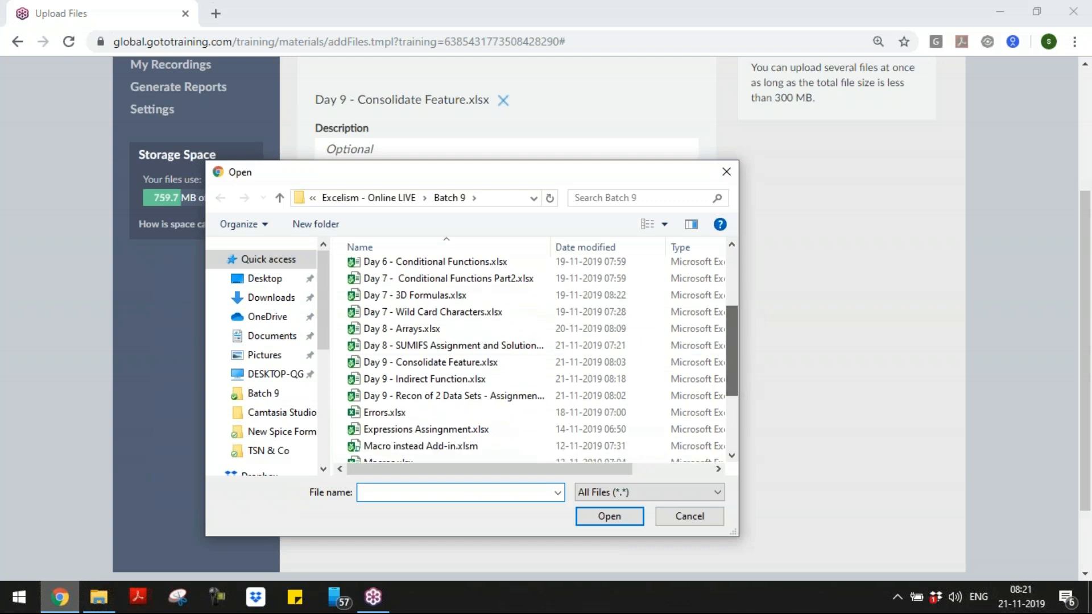
double_click(544, 381)
- Add Day 9 - Recon of 2 Data Sets - Assignment.xlsx as the last file and upload all the selected files
scroll(524, 371, "down", 3)
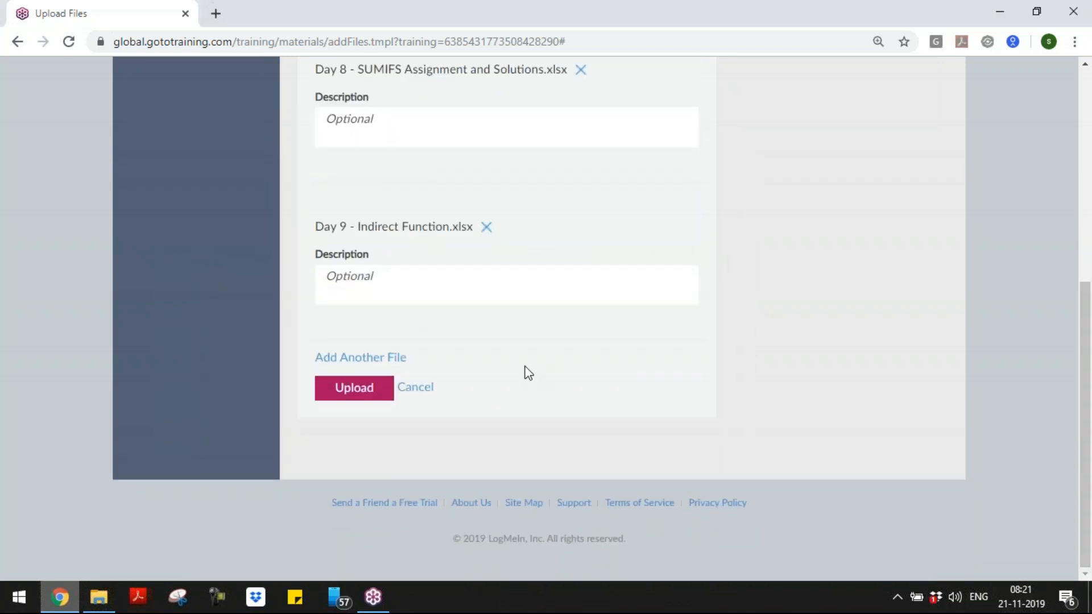
left_click(393, 358)
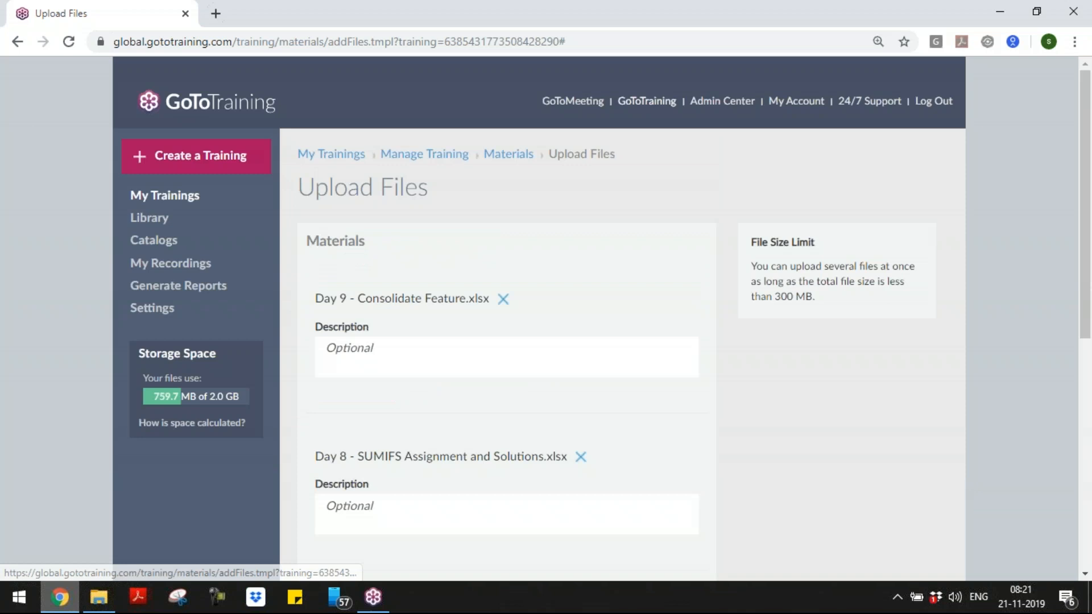
scroll(532, 470, "down", 5)
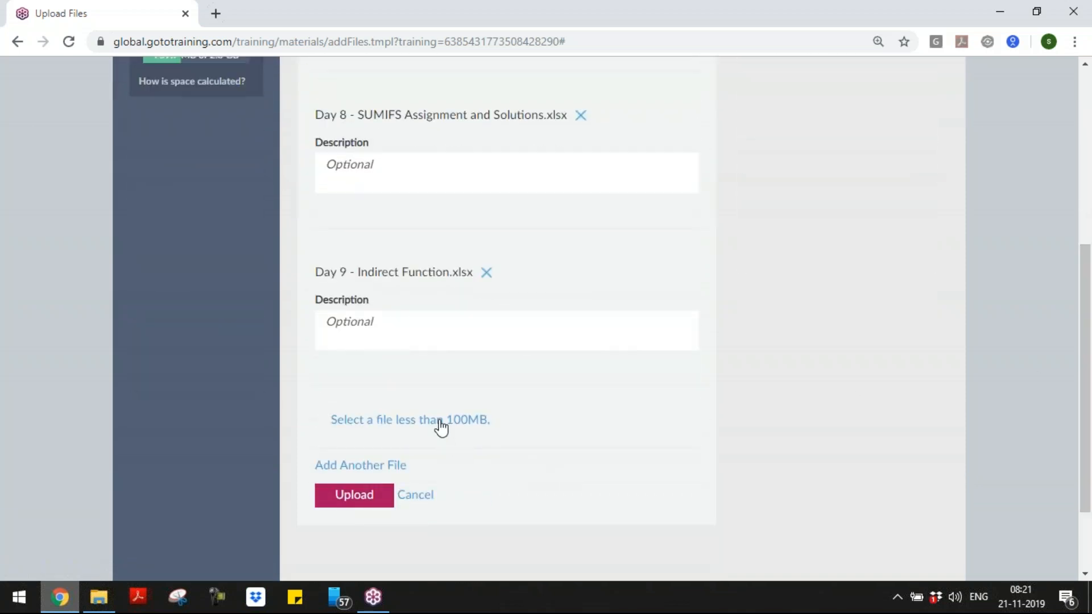
left_click(441, 423)
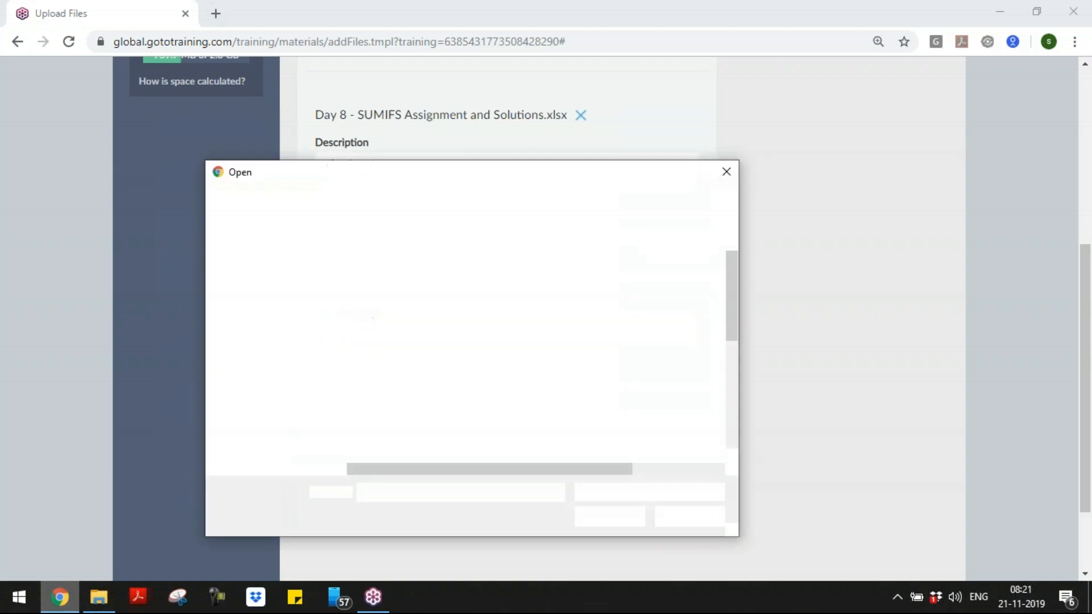
left_click_drag(732, 328, 729, 397)
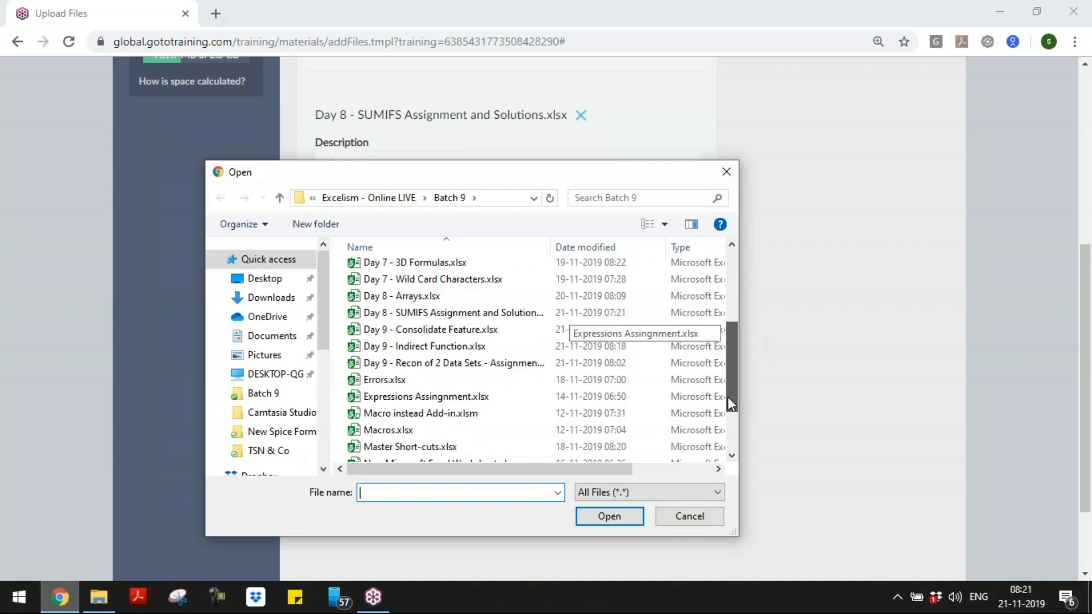
left_click(514, 357)
double_click(514, 356)
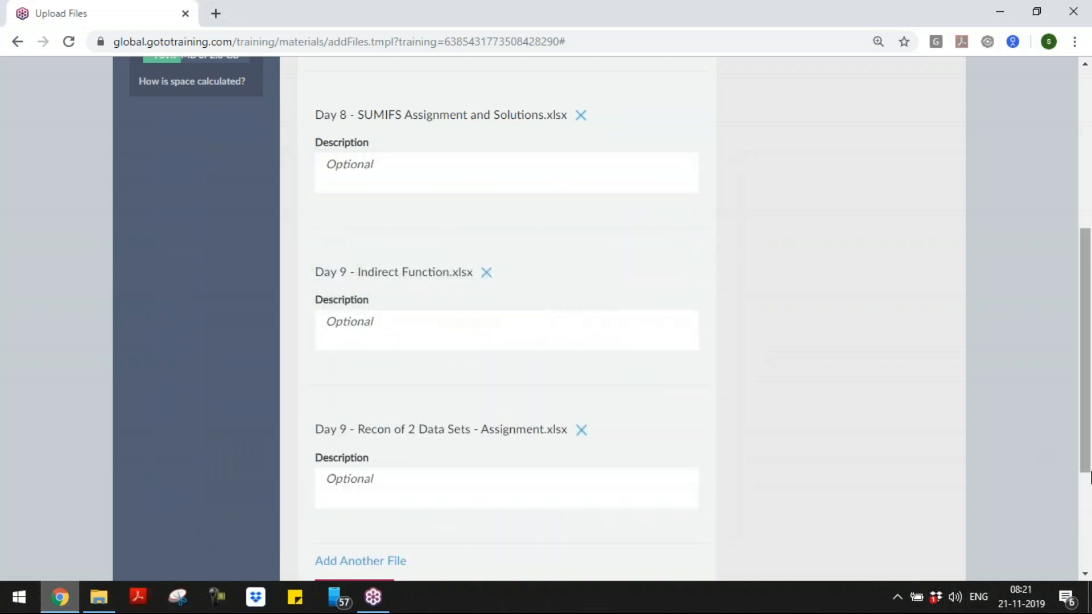
scroll(538, 451, "down", 3)
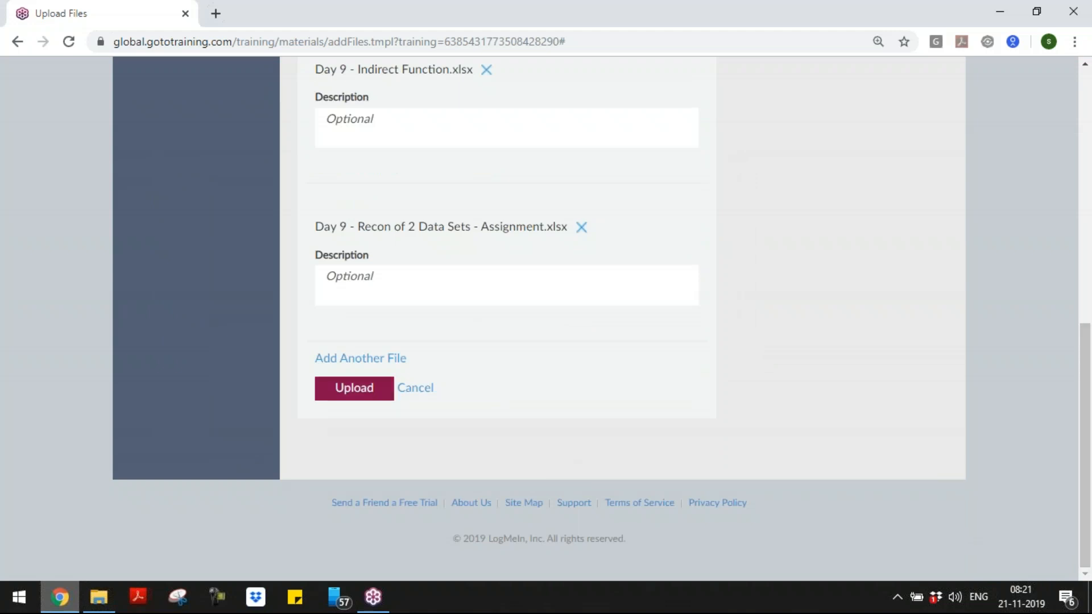
left_click(359, 391)
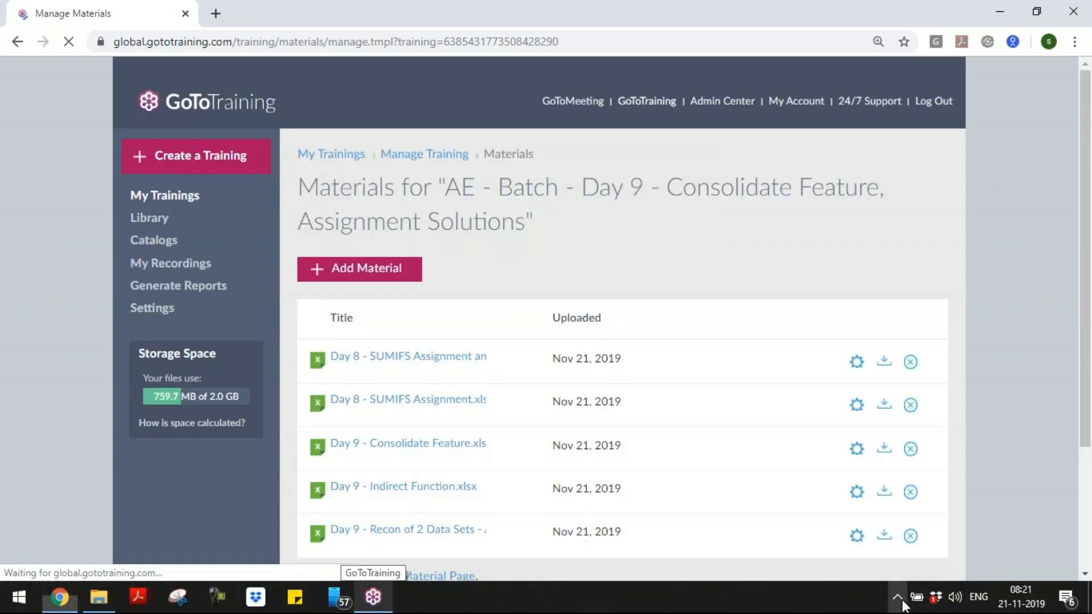
- Switch to Camtasia Recorder and stop the screen recording
left_click(898, 597)
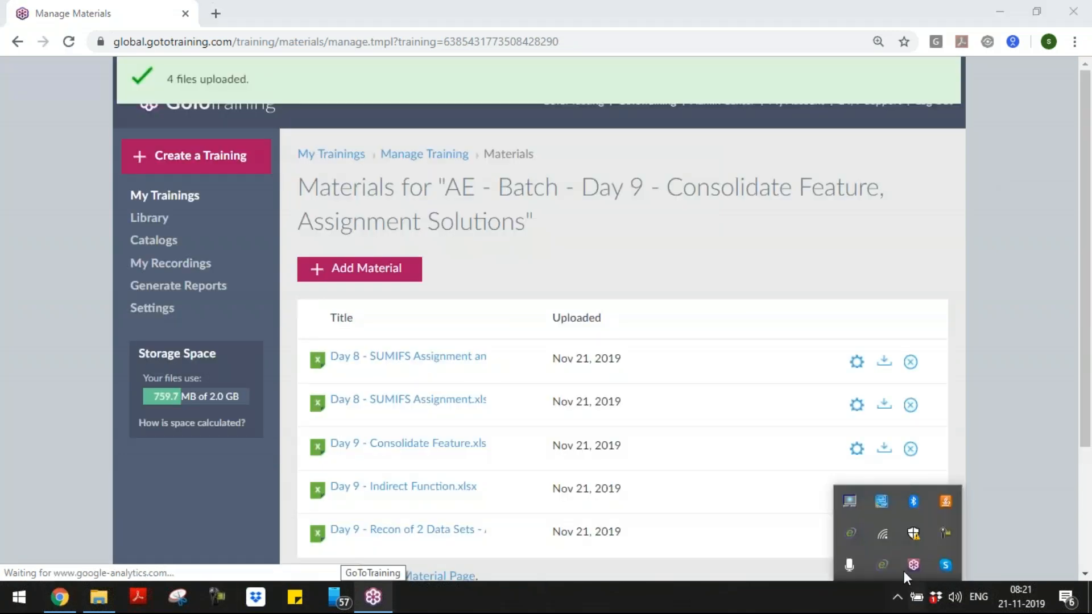
left_click(952, 538)
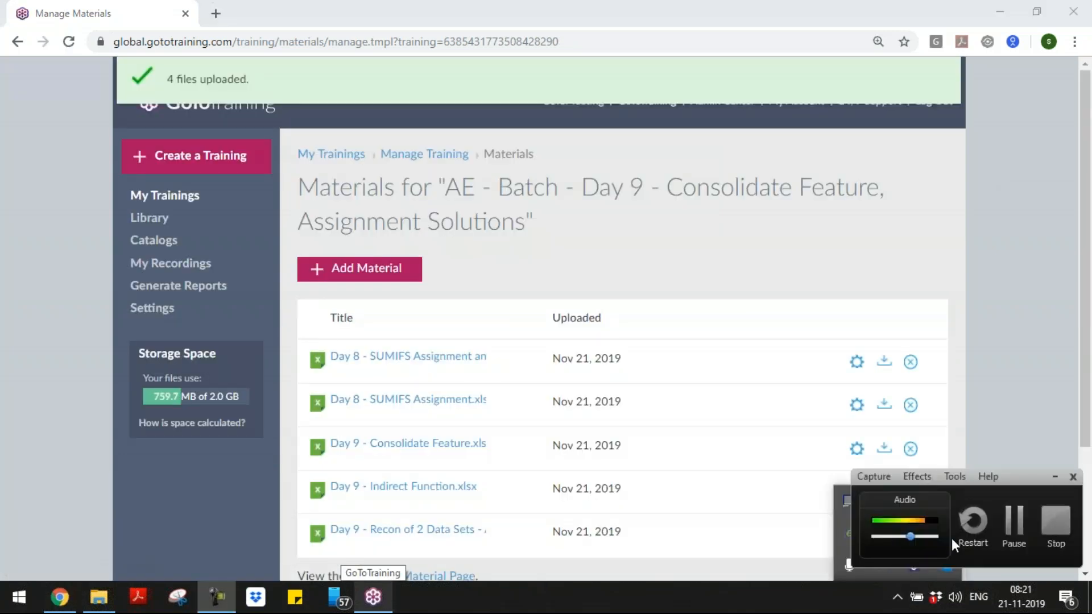
left_click(1052, 537)
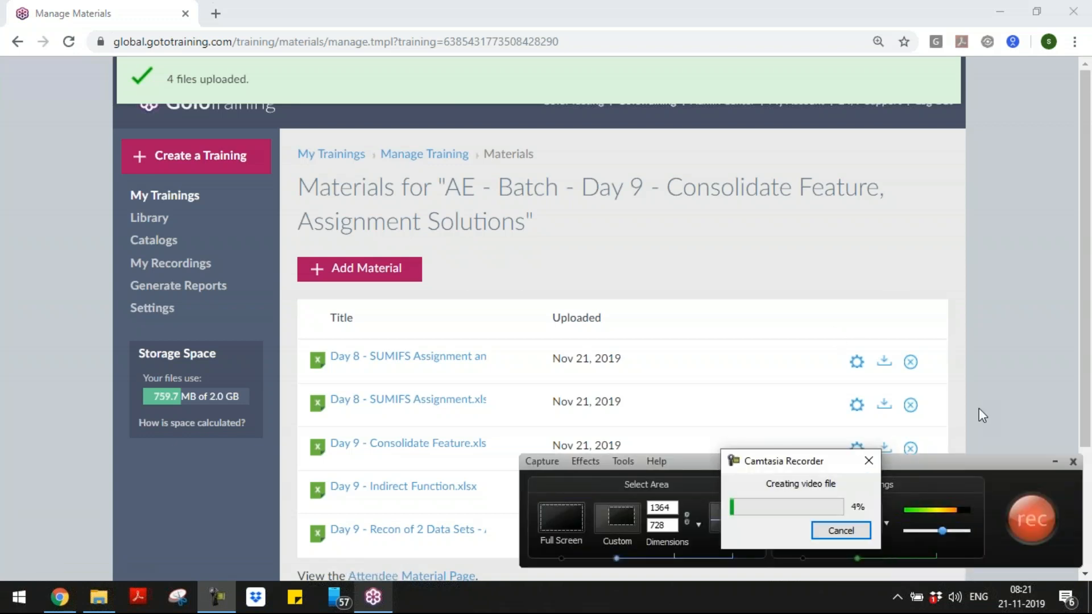